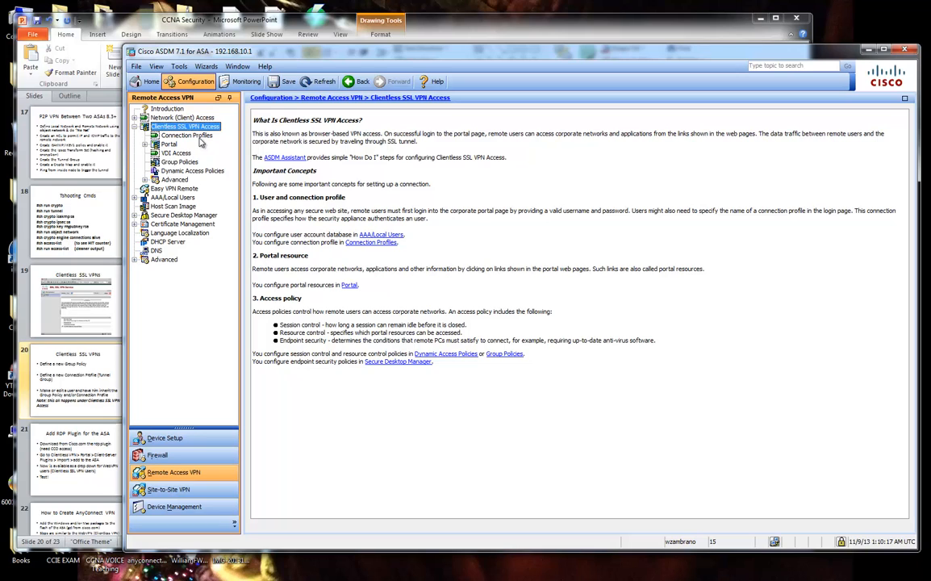
Browse the clientless Group Policies list, selecting DfltGrpPolicy and Meetup_Users in turn.
click(180, 163)
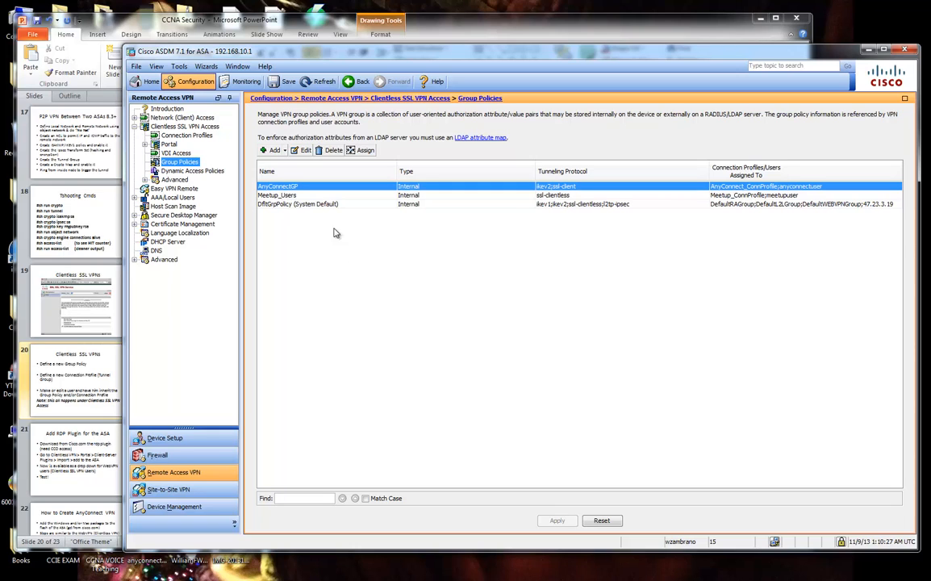
click(302, 204)
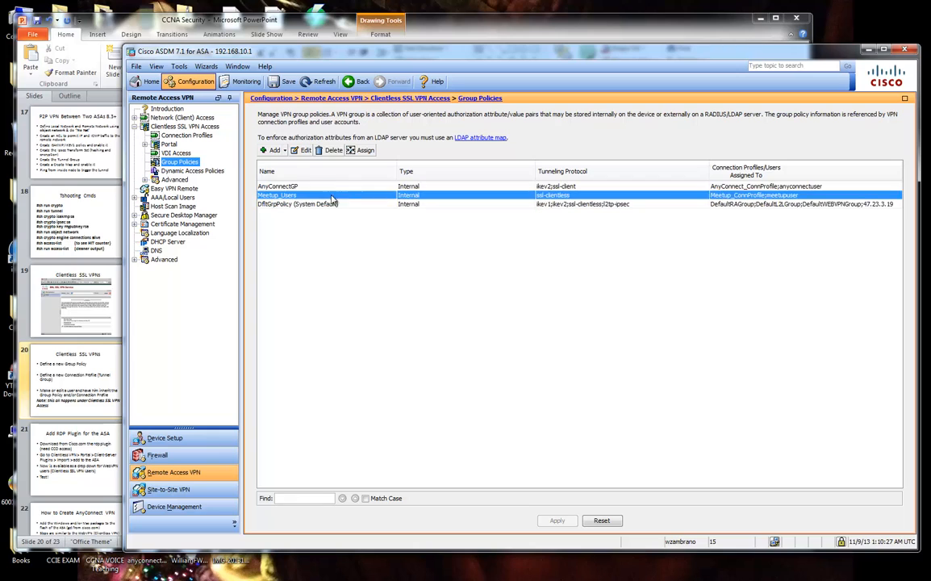
click(325, 196)
click(298, 204)
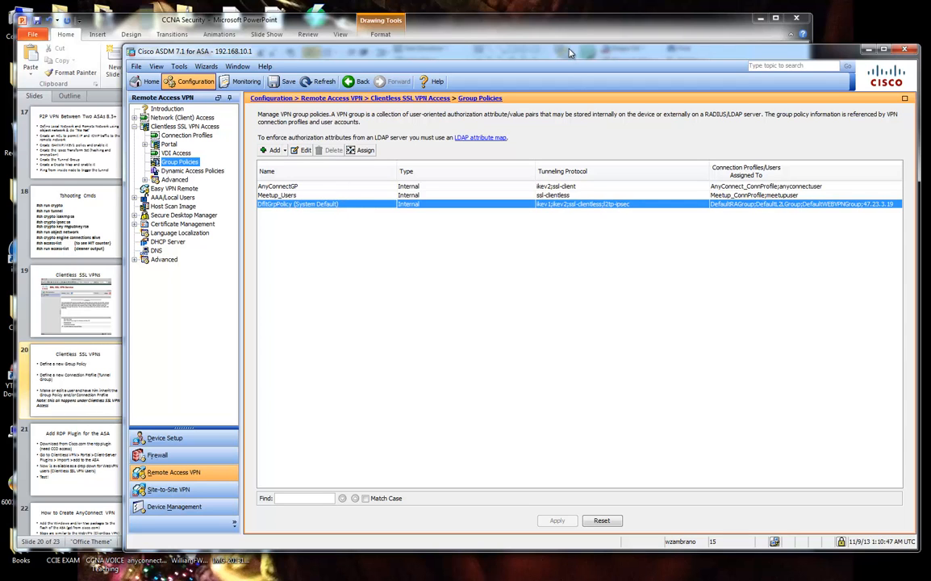
drag(573, 49, 576, 48)
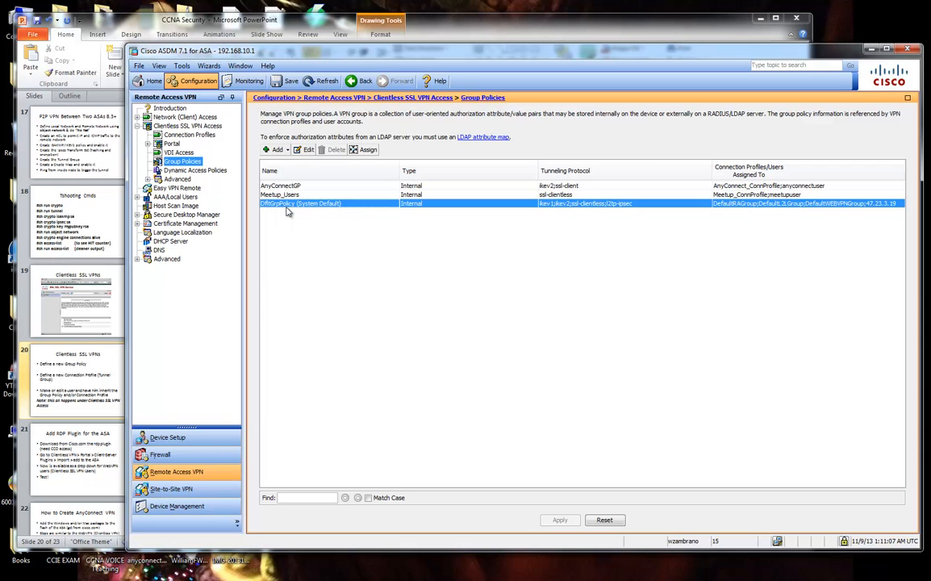
mouse_move(299, 576)
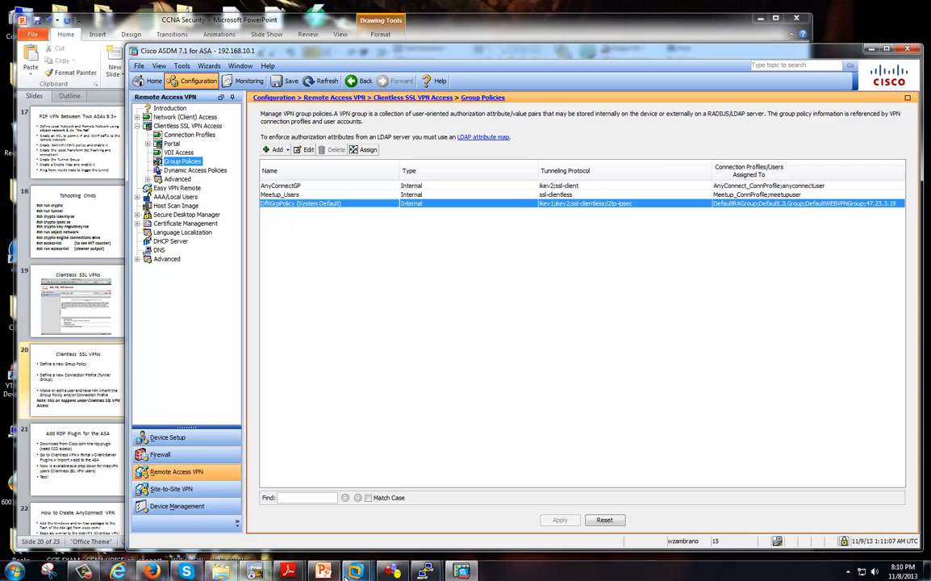
mouse_move(346, 578)
click(247, 498)
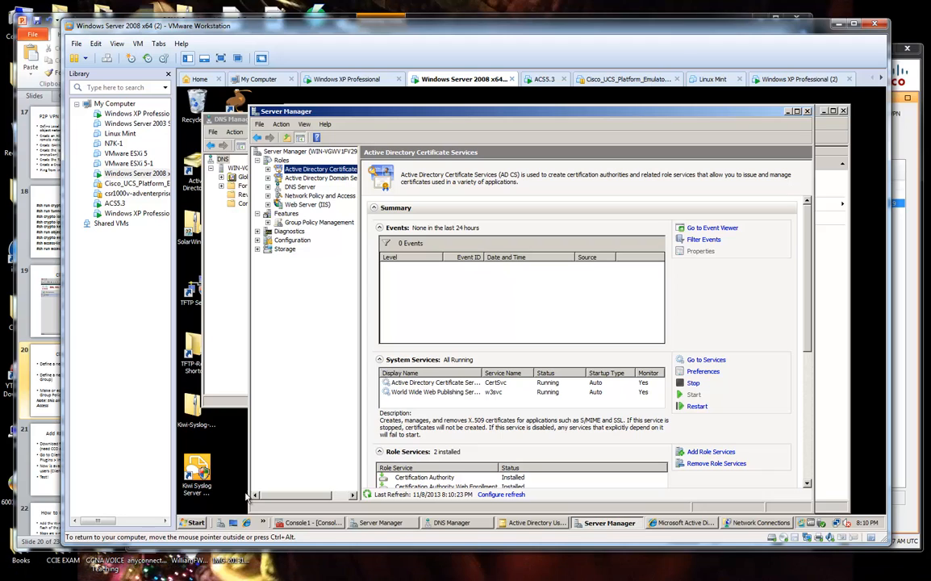
click(535, 522)
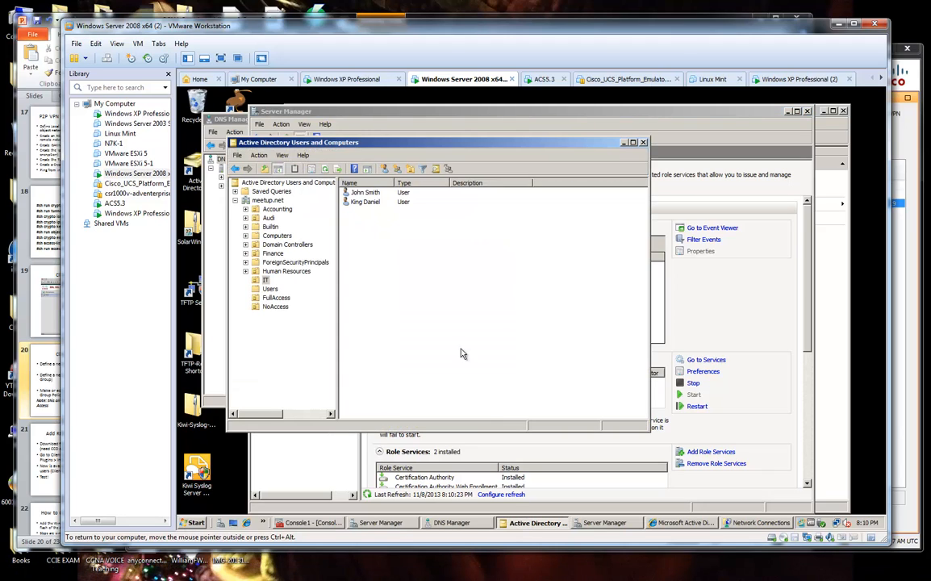
click(270, 289)
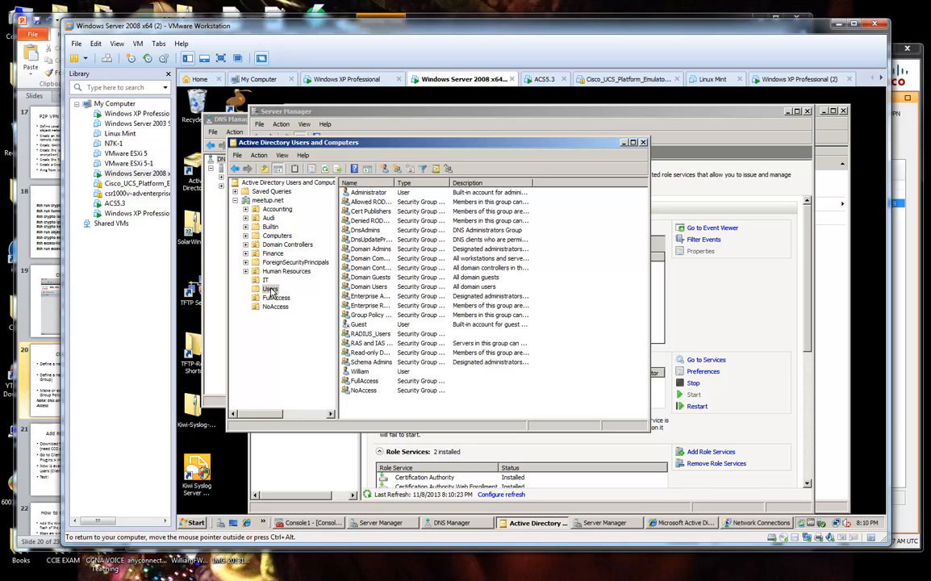
double_click(362, 371)
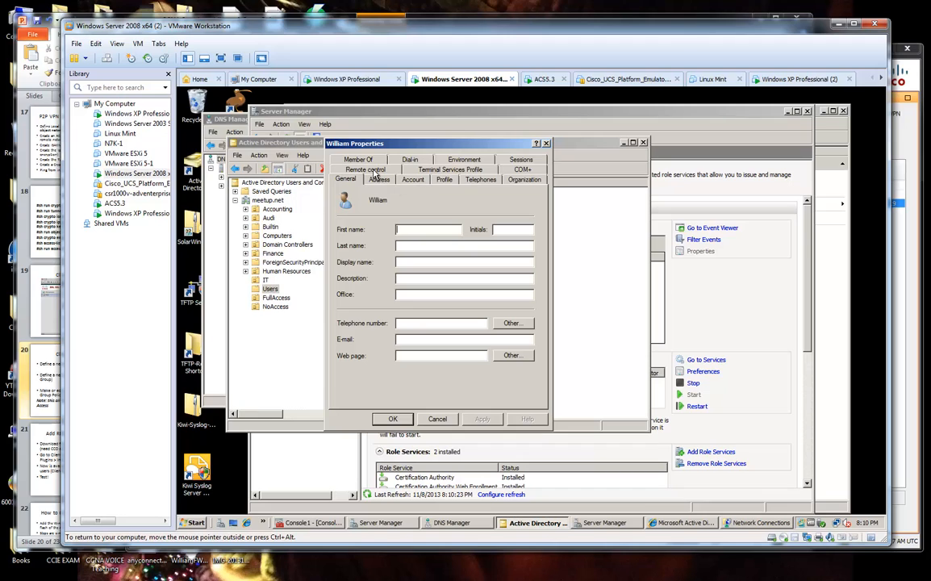
click(358, 159)
drag(387, 143, 532, 144)
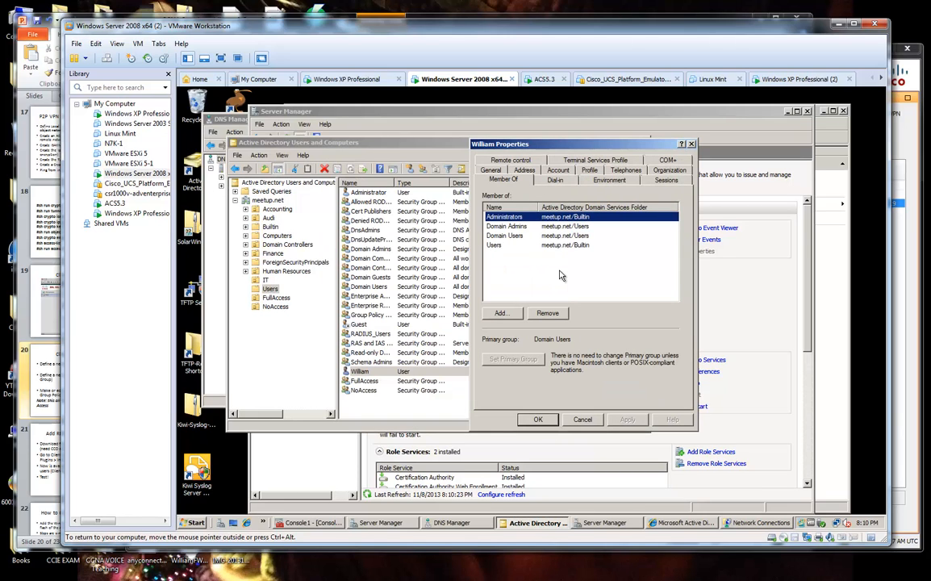
click(550, 227)
click(547, 246)
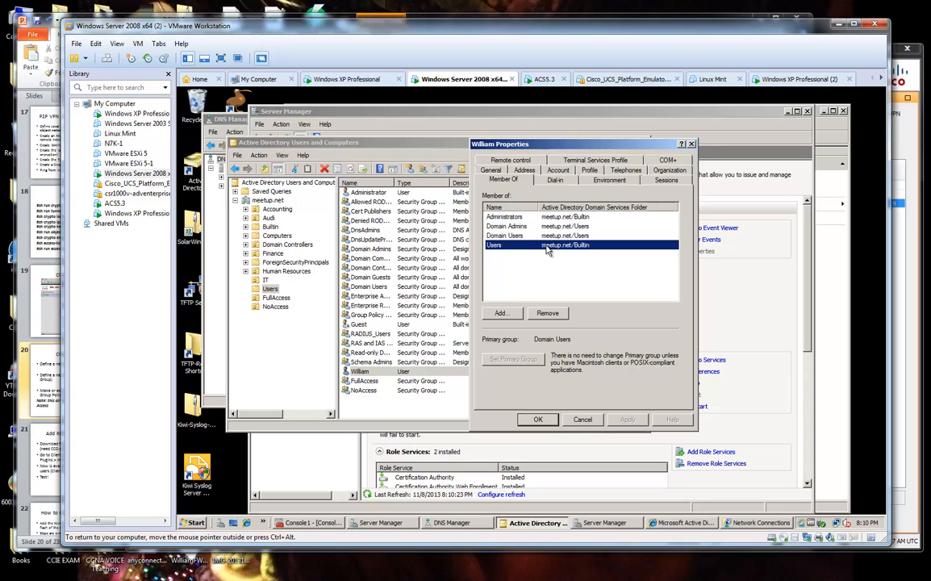
click(514, 218)
click(524, 227)
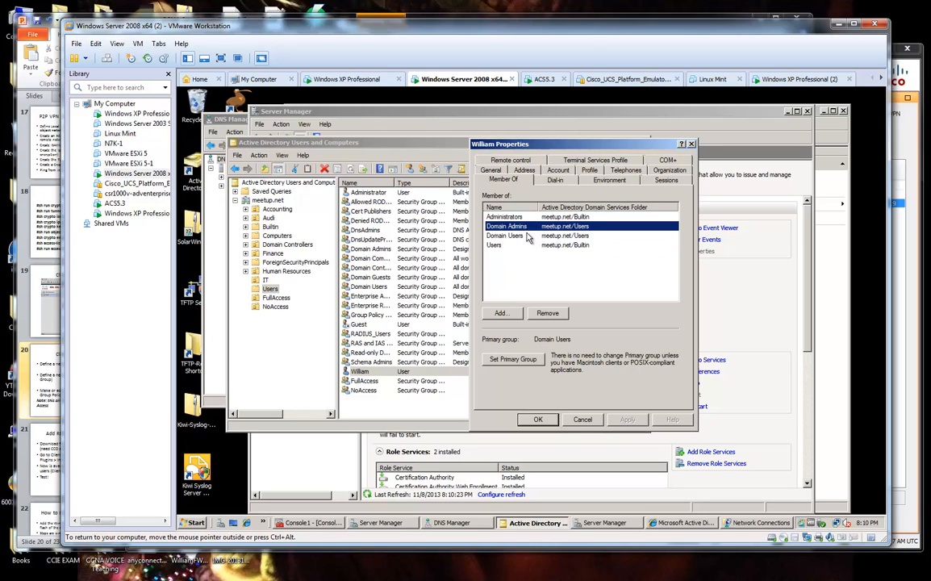
click(537, 245)
click(529, 217)
click(529, 227)
click(539, 236)
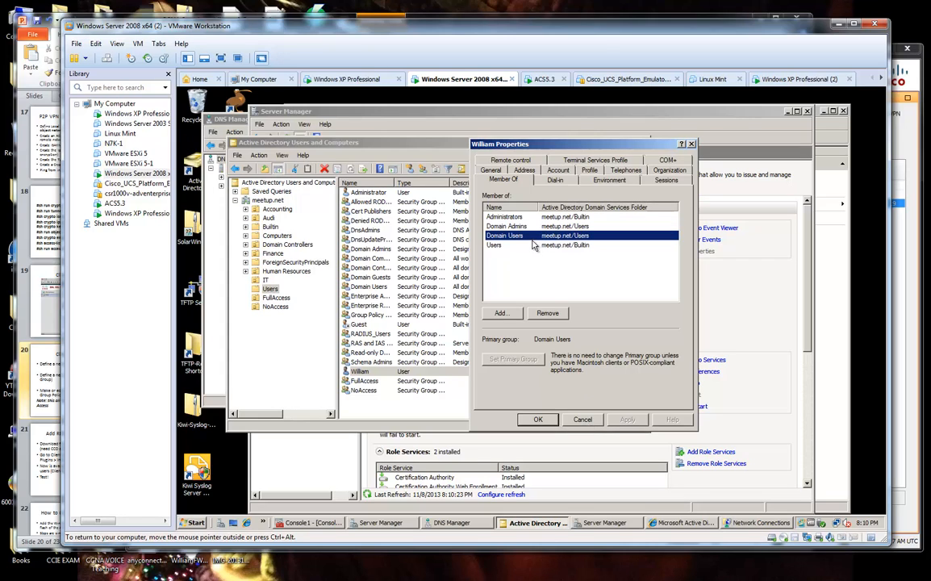
click(565, 217)
click(569, 236)
click(577, 246)
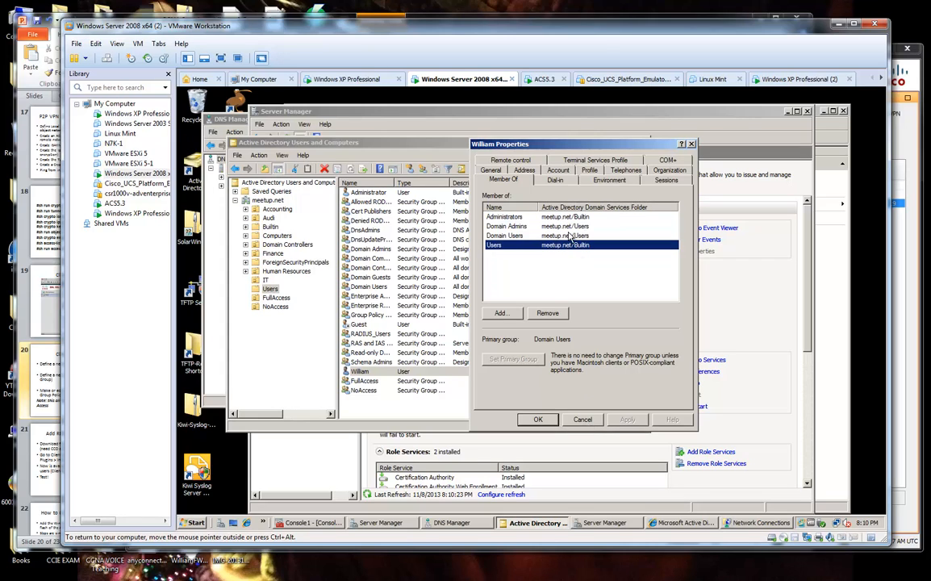
click(520, 218)
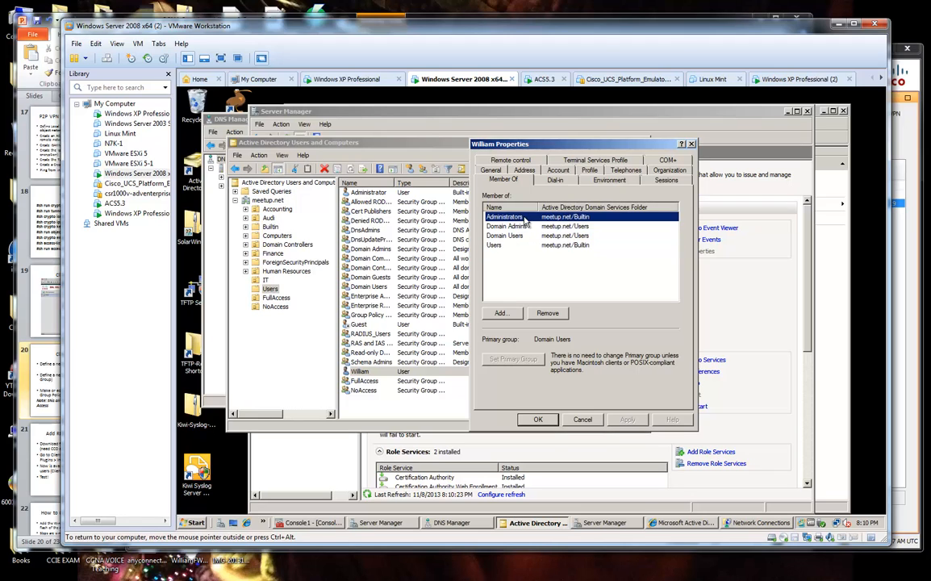
click(528, 228)
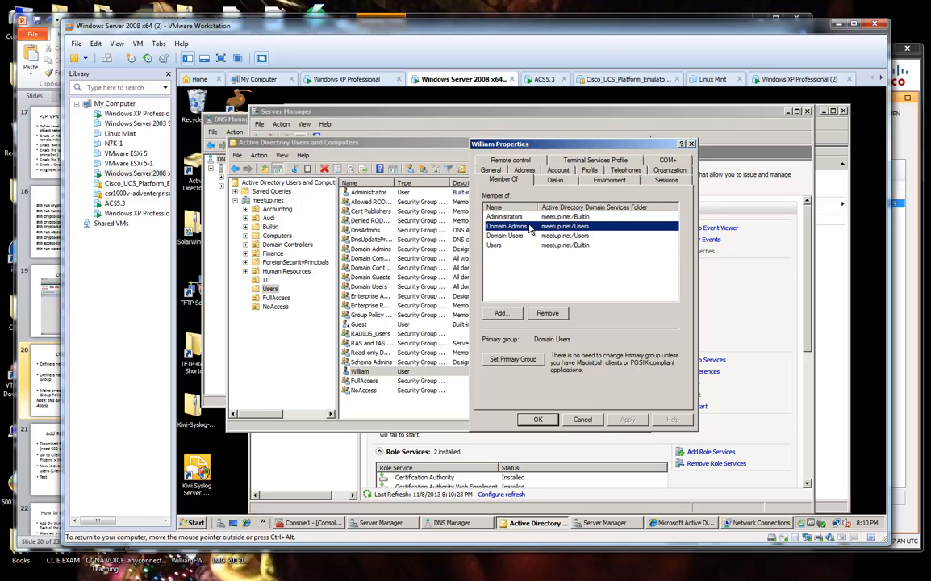
click(372, 251)
click(674, 332)
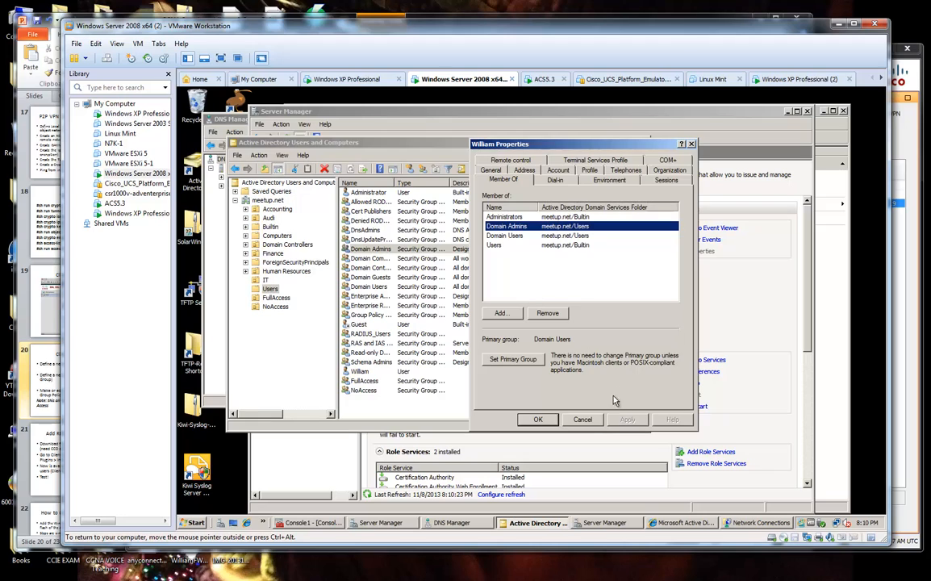
click(587, 421)
click(374, 231)
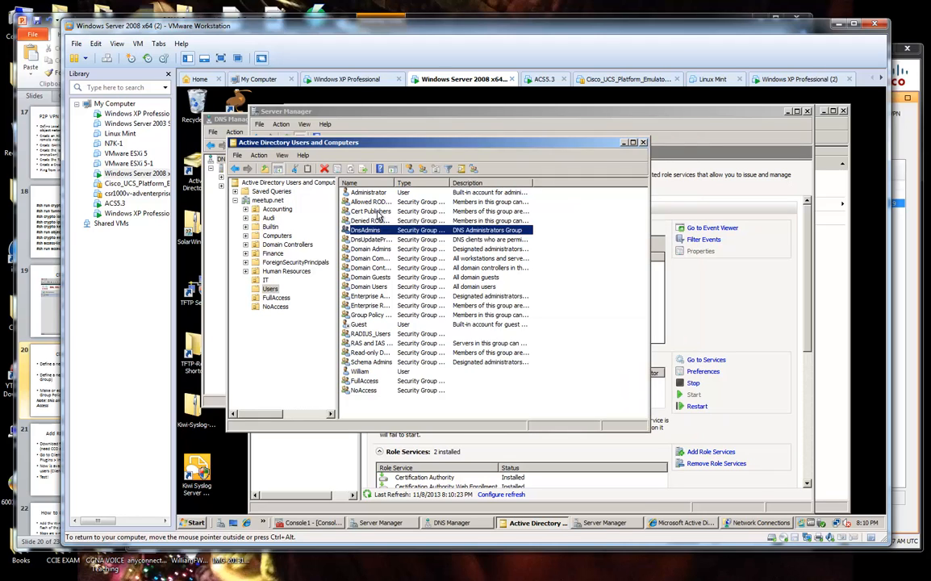
click(380, 211)
click(384, 222)
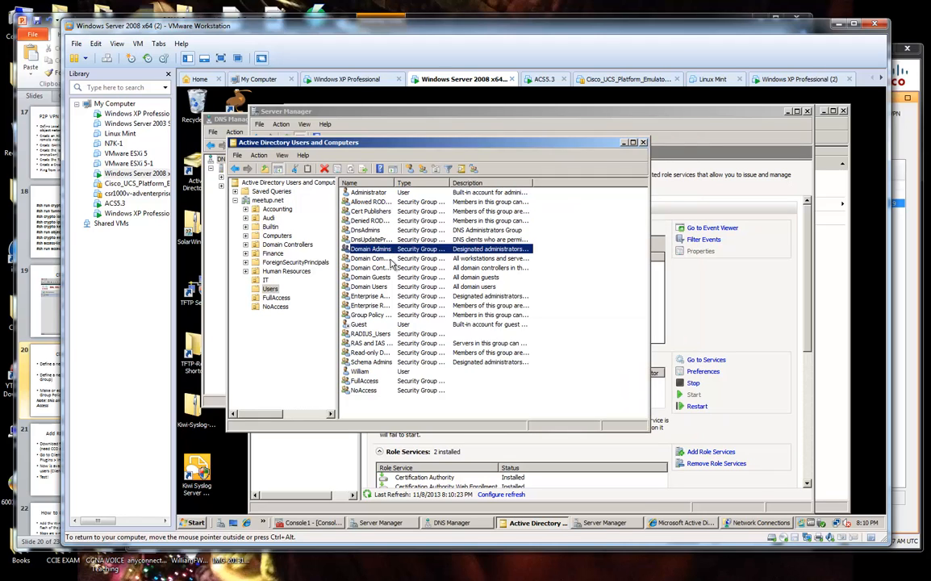
click(371, 268)
right_click(271, 289)
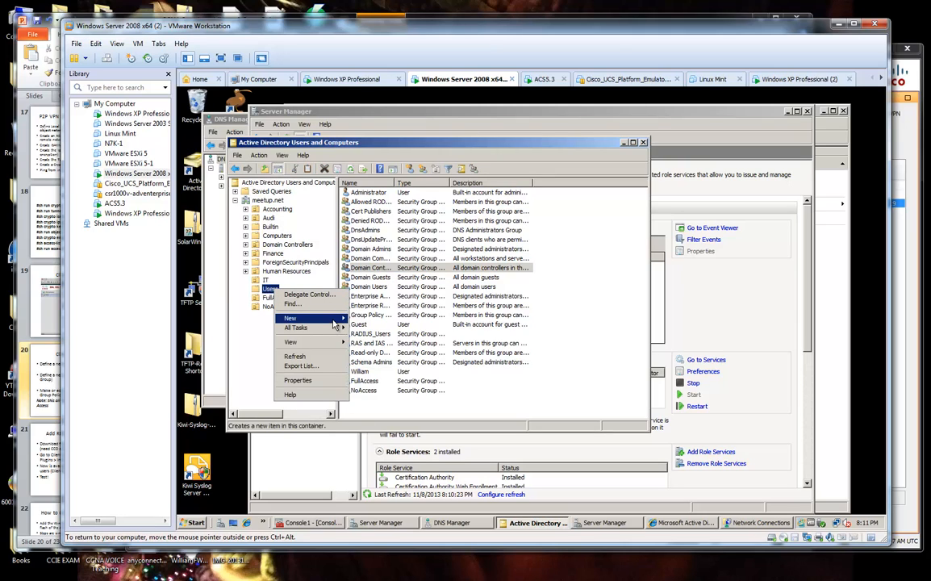
mouse_move(306, 318)
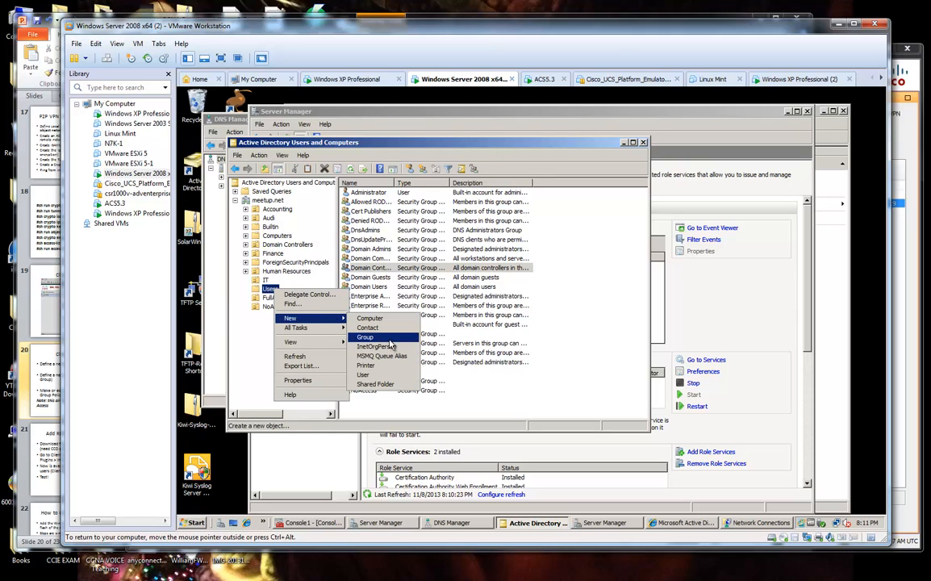
key(Escape)
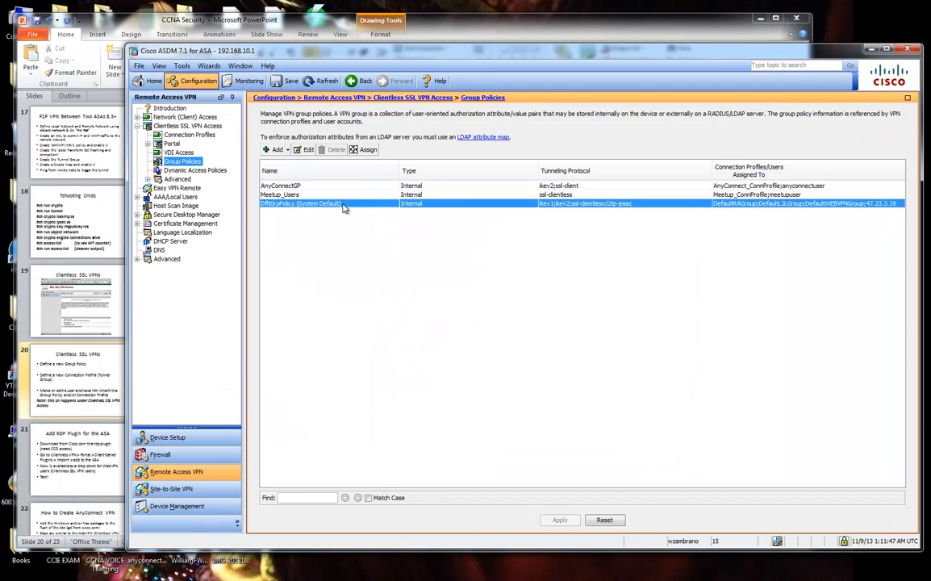
click(307, 150)
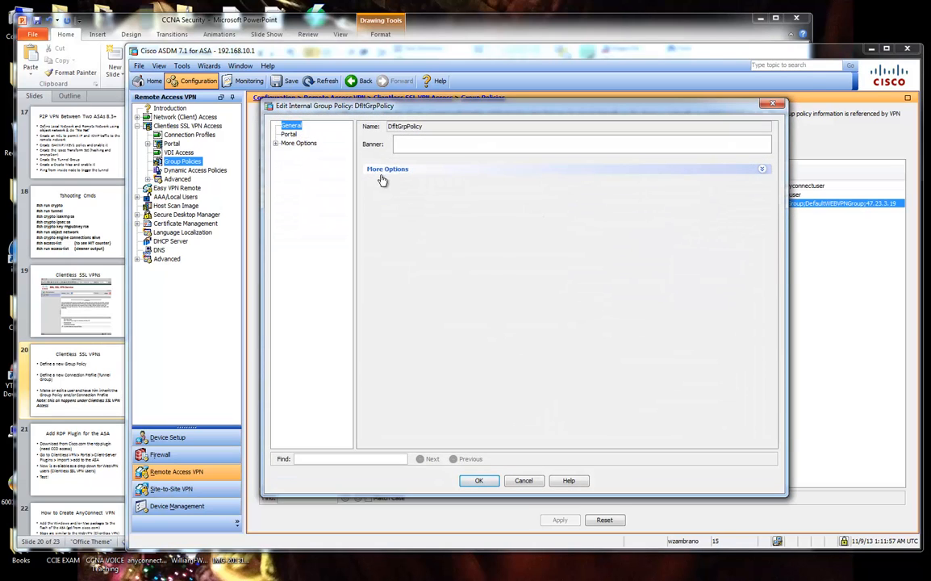
click(390, 170)
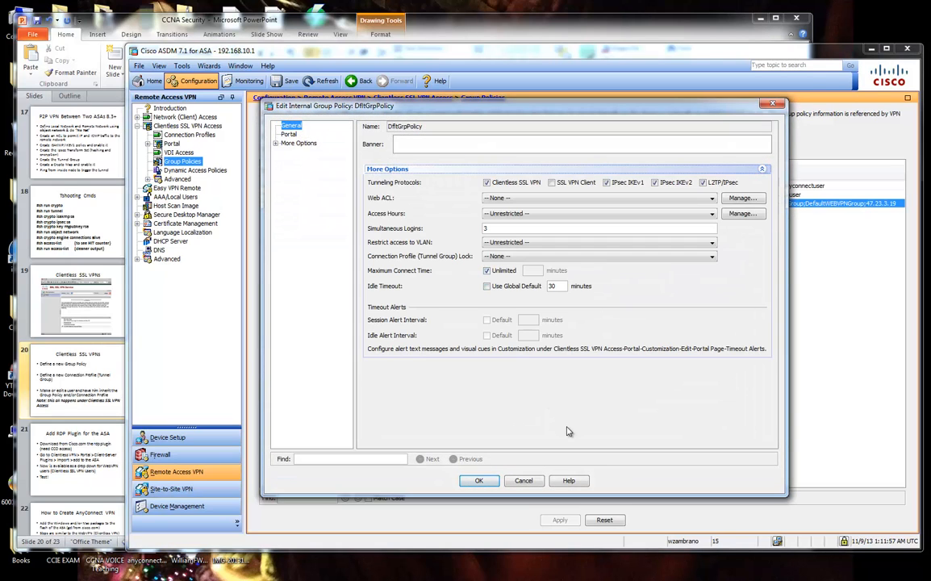
click(275, 143)
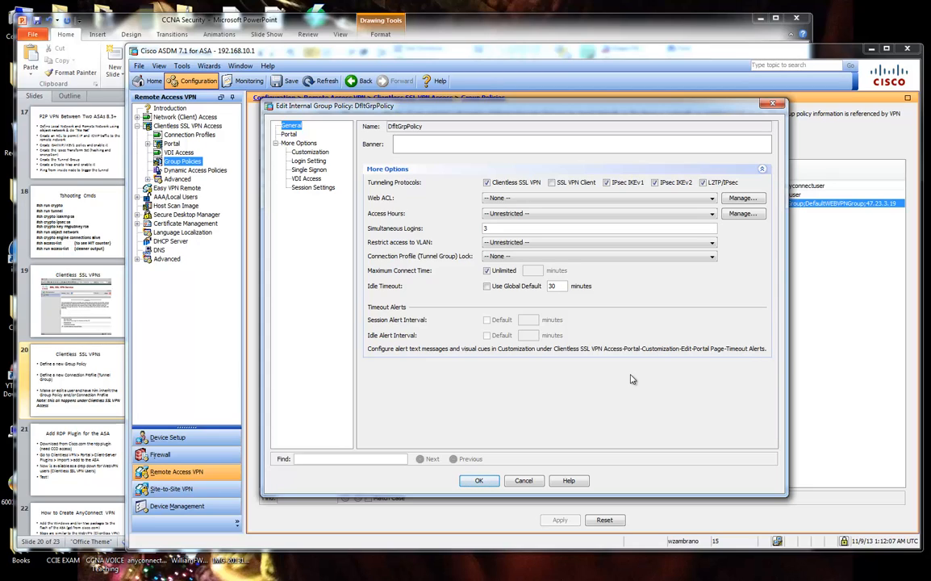
click(524, 481)
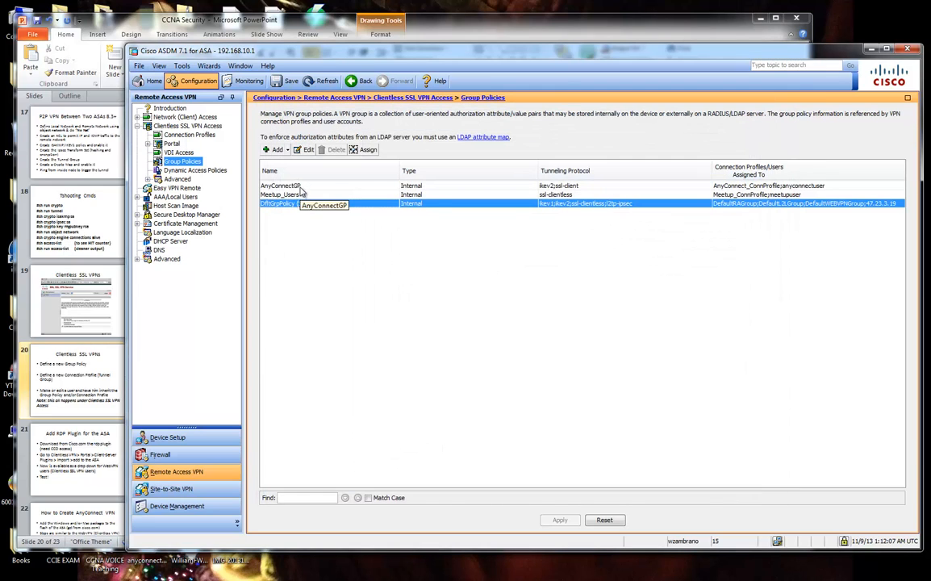
click(278, 194)
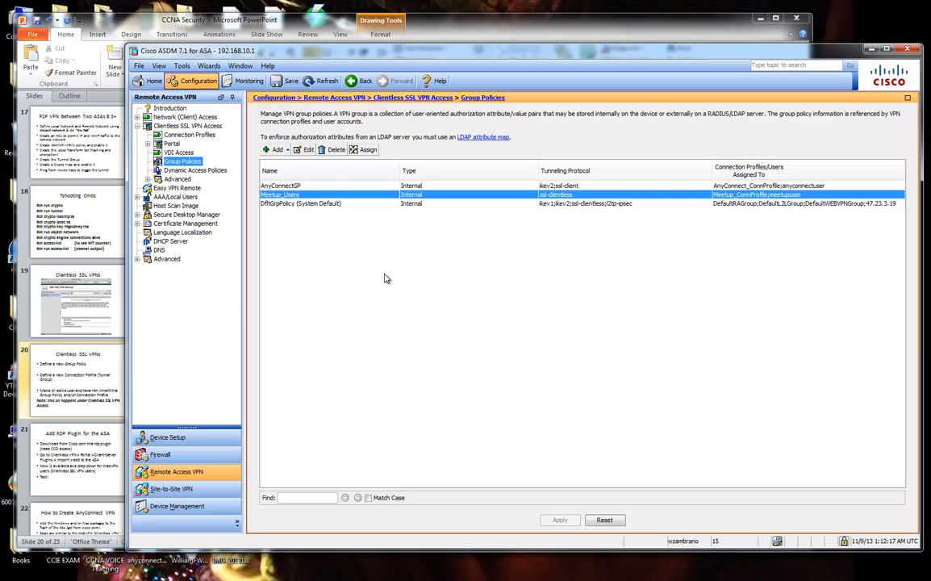
Open the Meetup_Users policy editor, cancel it without changes, and go to Device Setup.
click(304, 149)
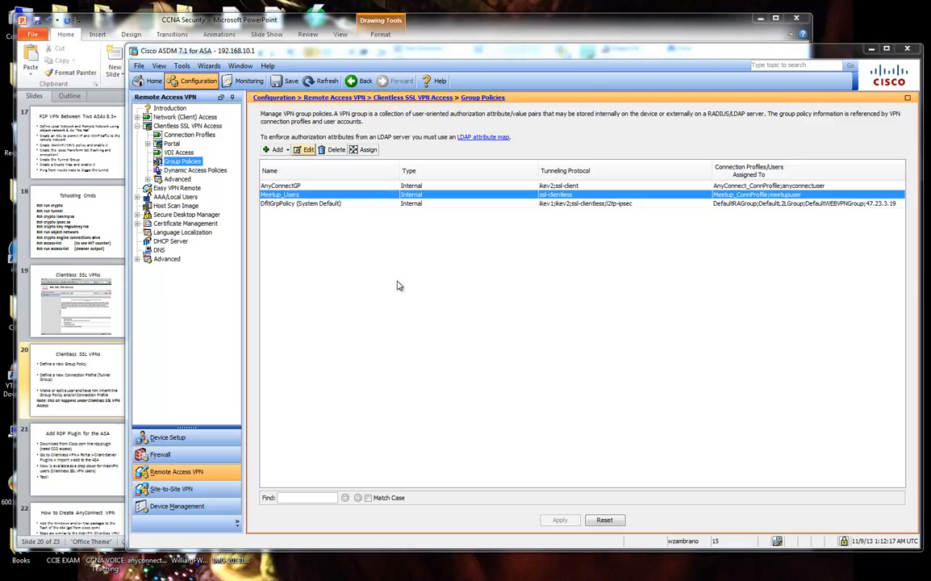
click(374, 168)
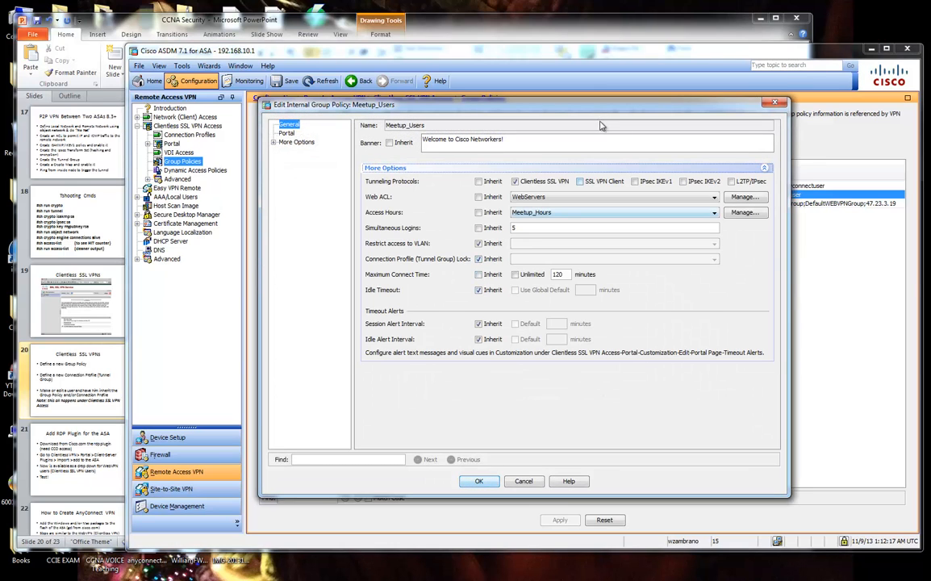
drag(601, 112, 634, 132)
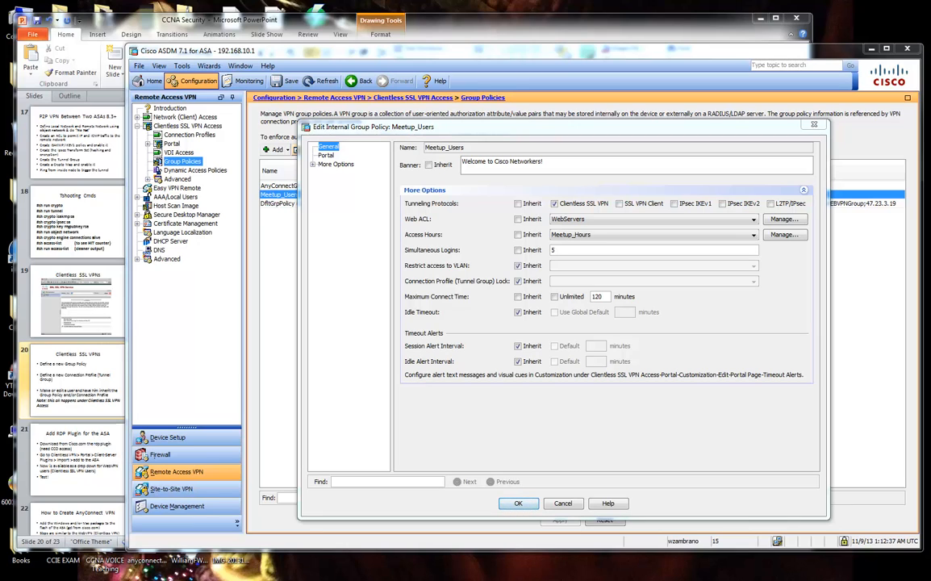
click(562, 503)
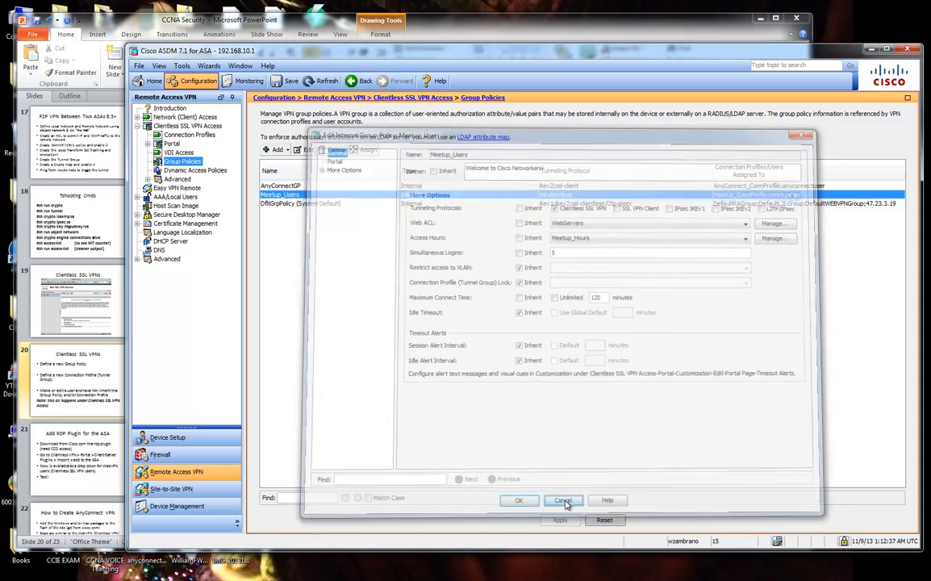
click(170, 438)
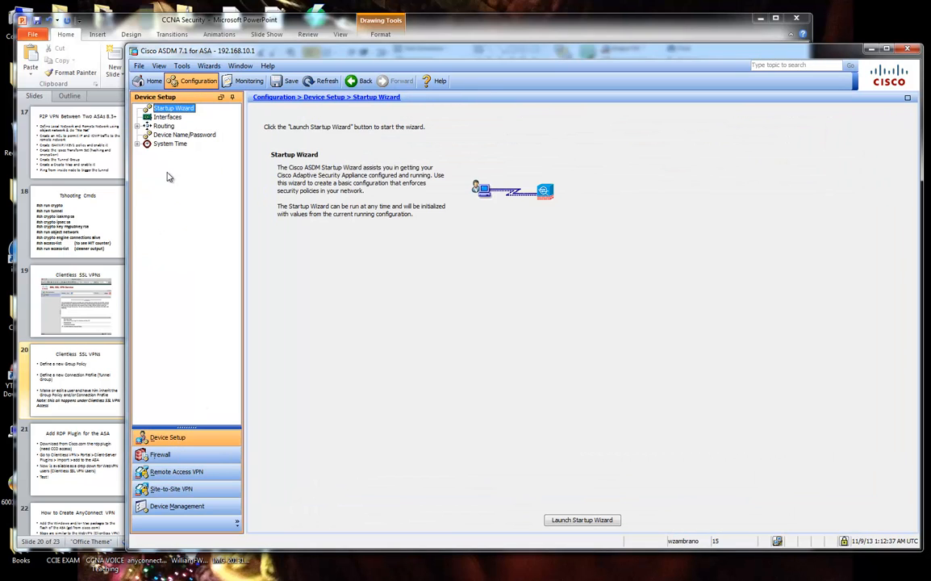
Show the Interfaces table and select the outside interface with its DHCP address 108.46.177.5.
click(154, 118)
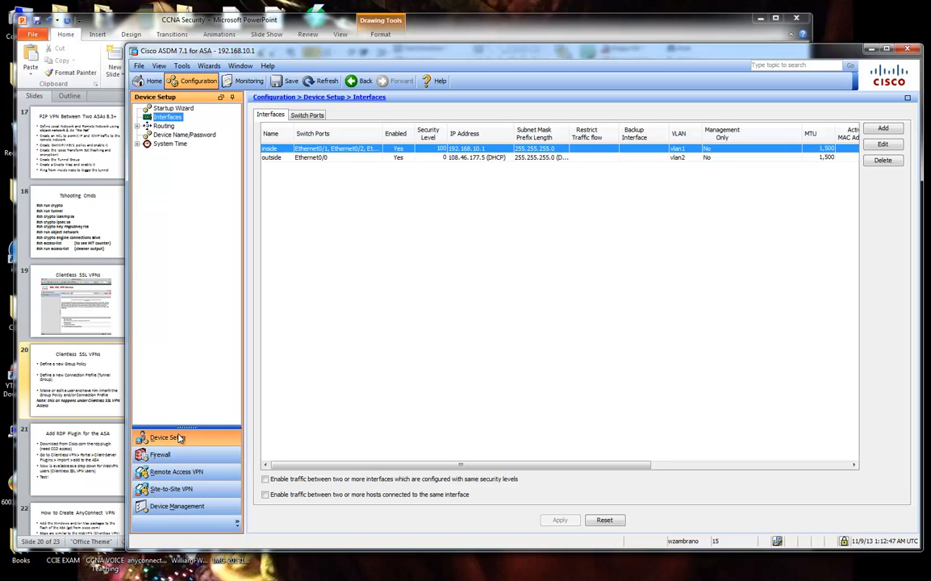
click(307, 158)
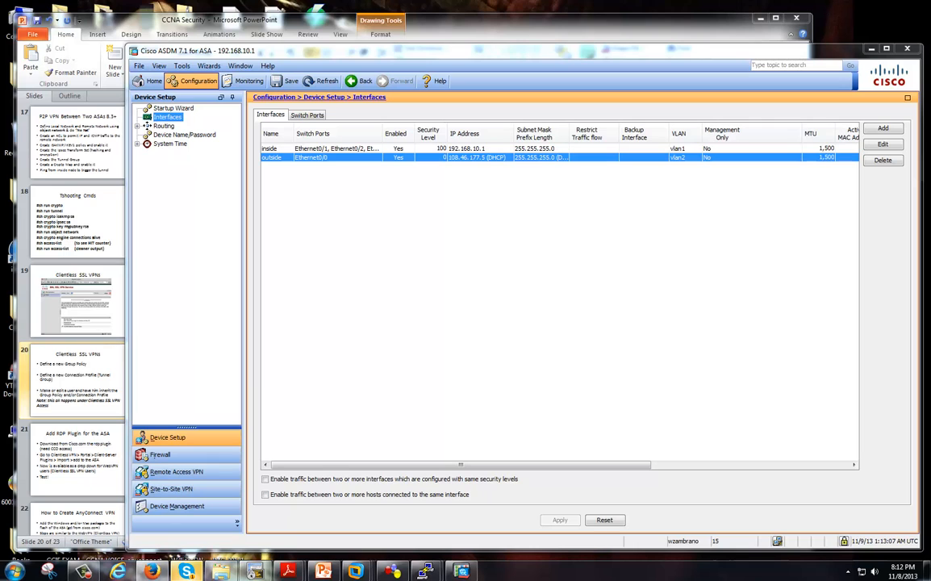
drag(930, 130, 769, 216)
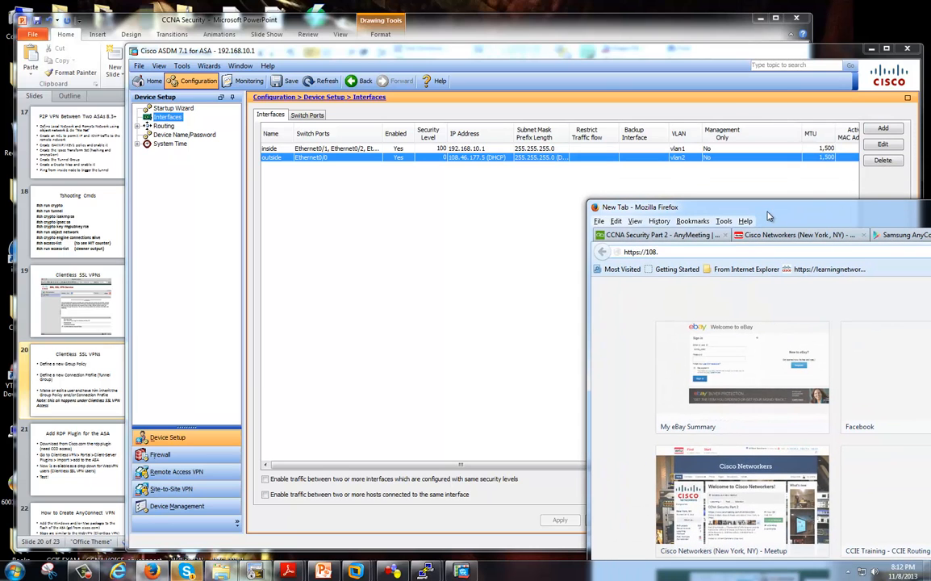
text(46.177.5)
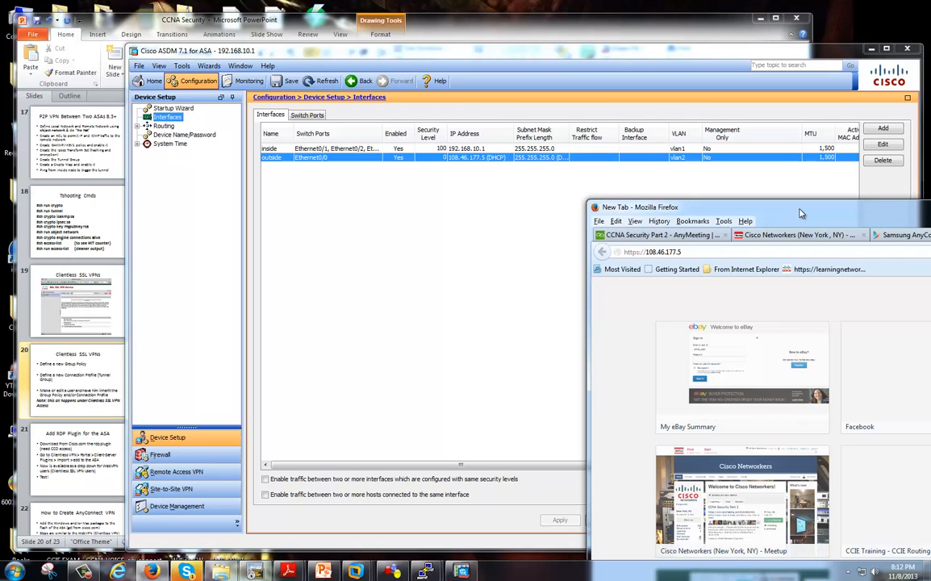
drag(803, 212, 773, 205)
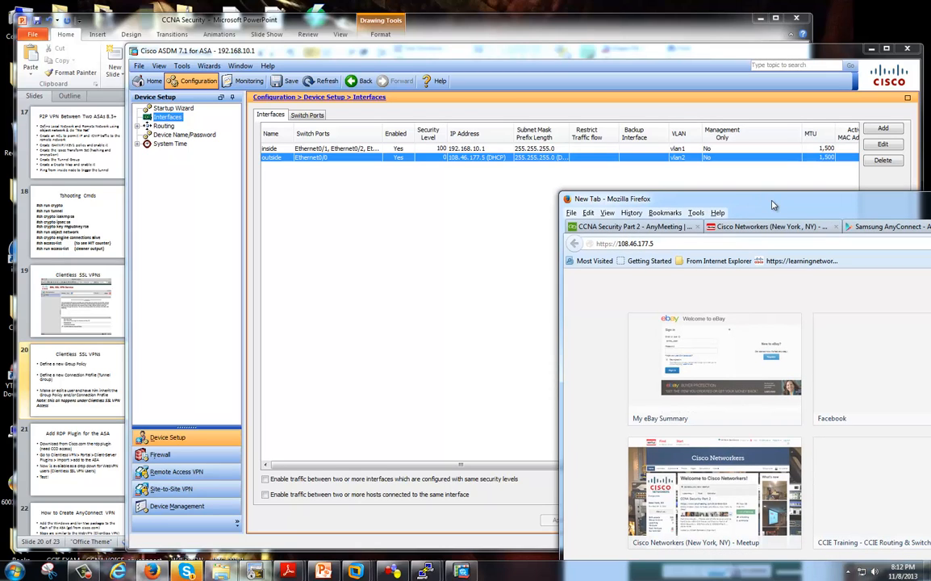
click(625, 243)
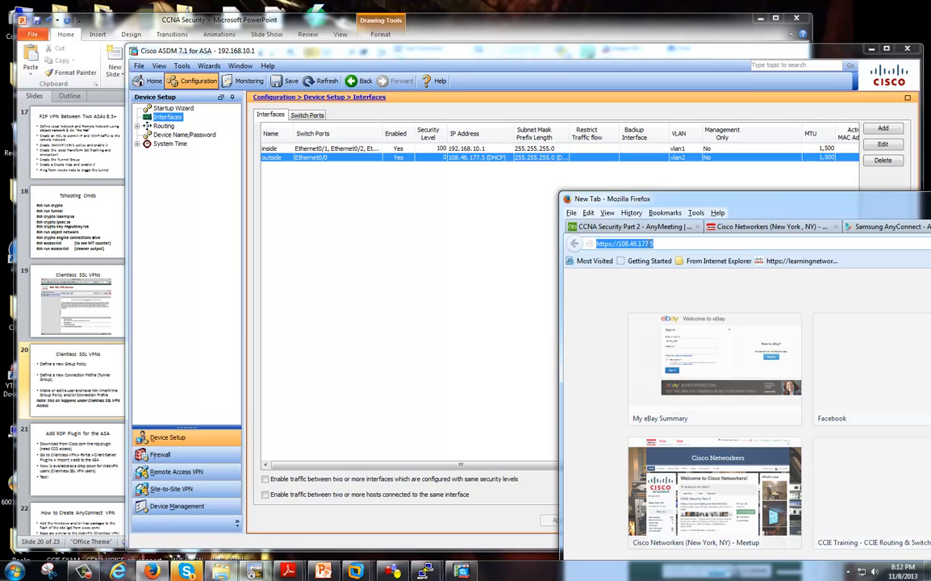
double_click(623, 243)
triple_click(652, 243)
right_click(586, 244)
click(597, 274)
Switch to the AnyMeeting tab and move Firefox off screen to reveal the ASDM Interfaces page.
click(644, 230)
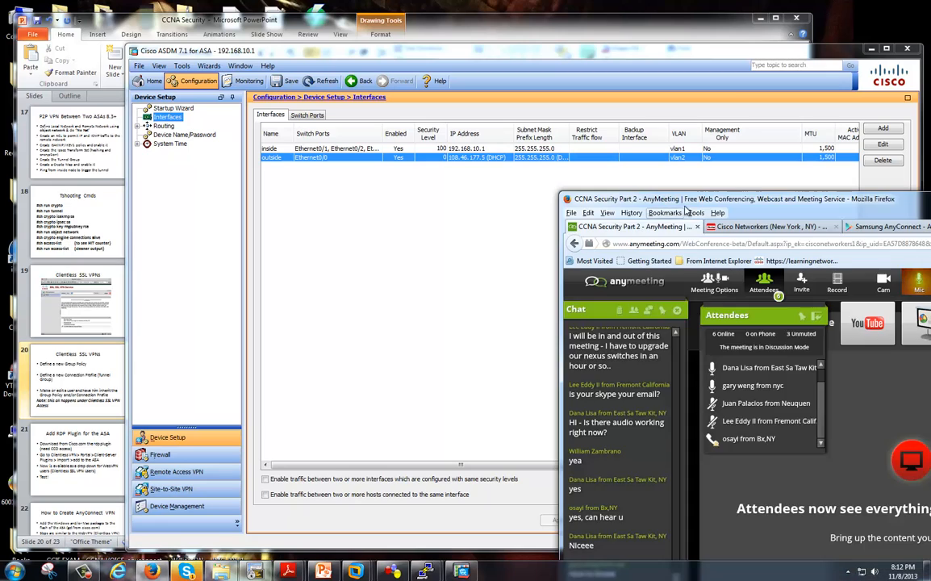
drag(692, 200, 930, 117)
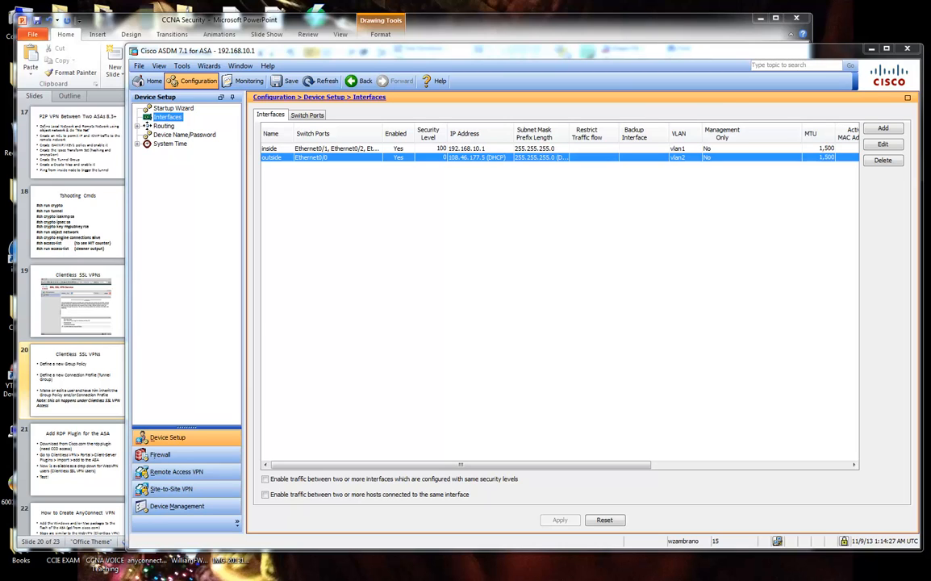
In the LogMeIn session, continue past the certificate warning to the 108.46.177.5 VPN login page.
drag(930, 45, 812, 33)
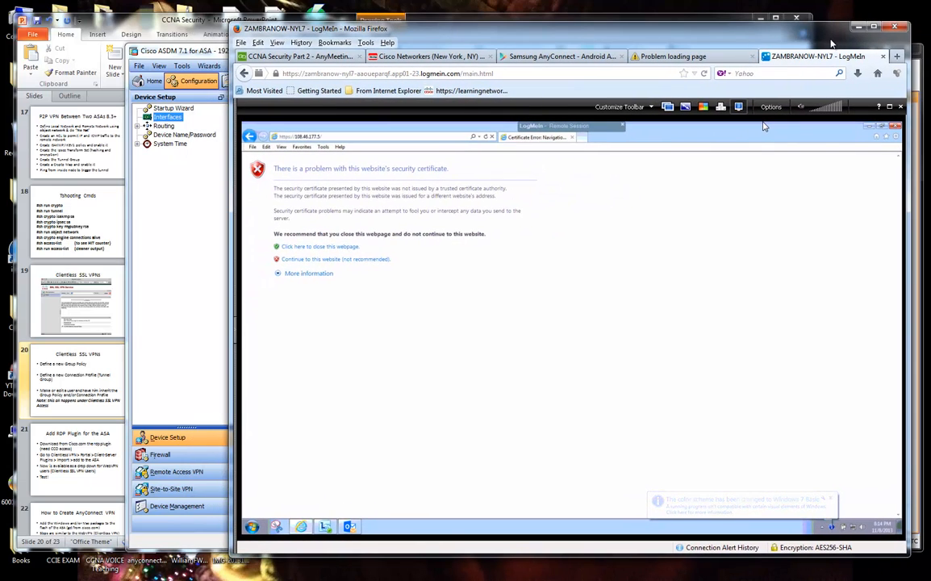
mouse_move(623, 129)
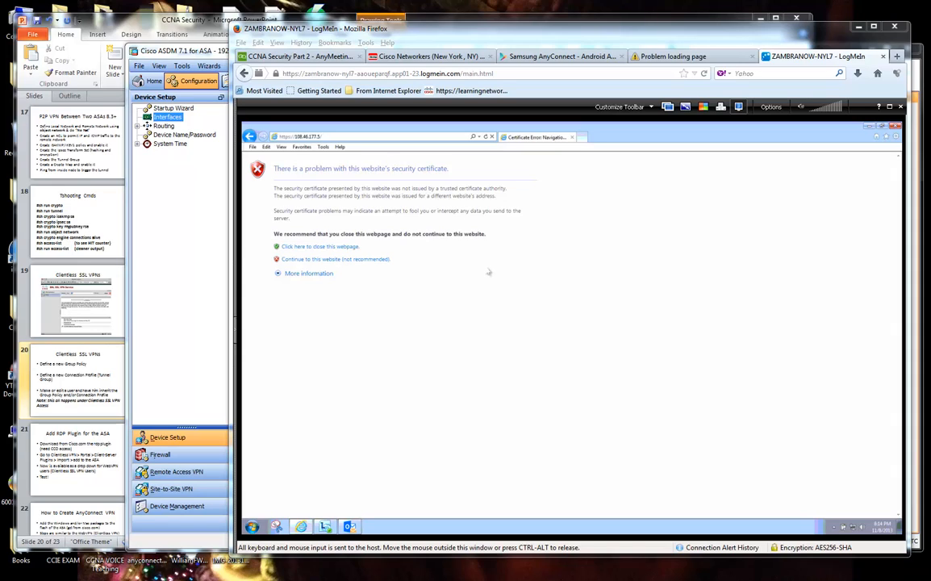
click(352, 259)
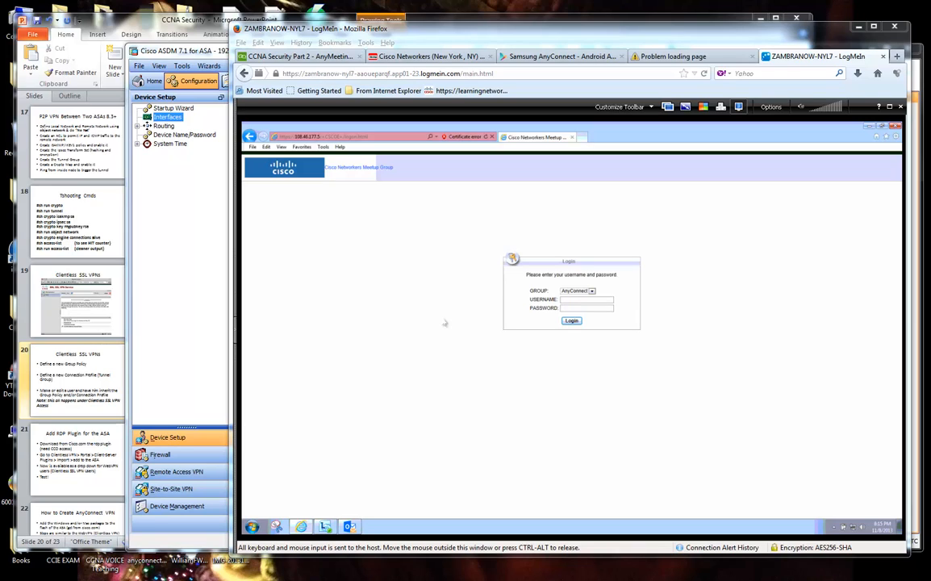
Rearrange the ASDM and Firefox windows and open Firefox's Options from the Tools menu.
click(195, 292)
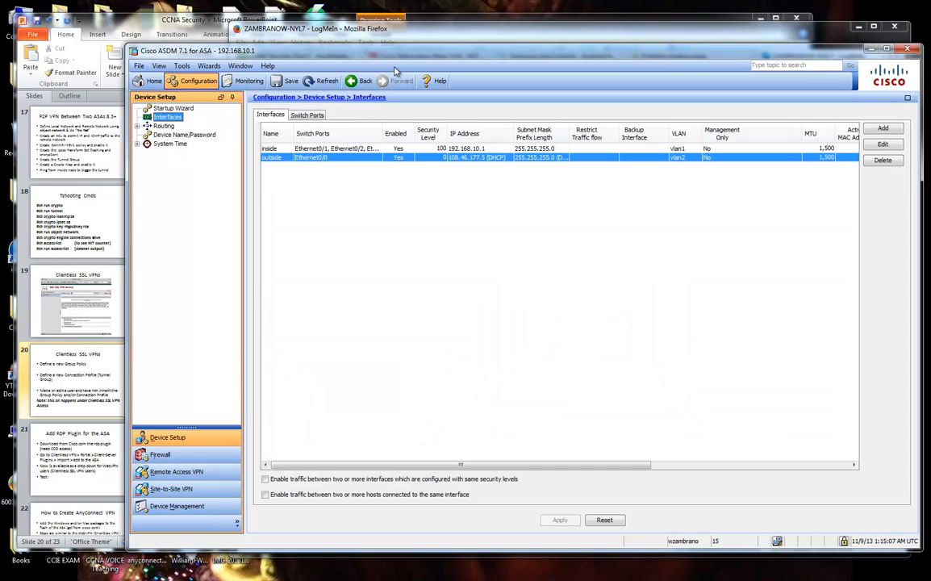
drag(409, 50, 369, 53)
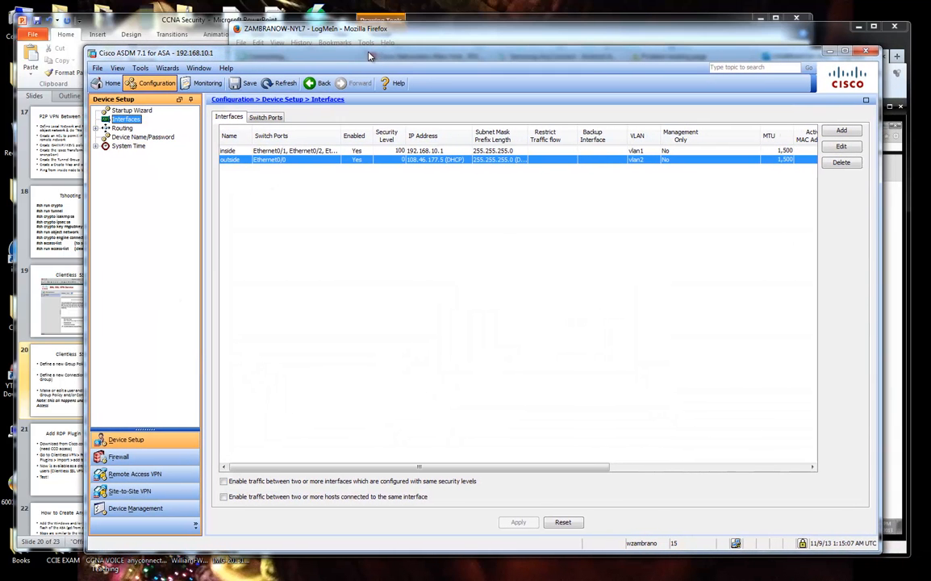
click(538, 36)
drag(538, 36, 548, 36)
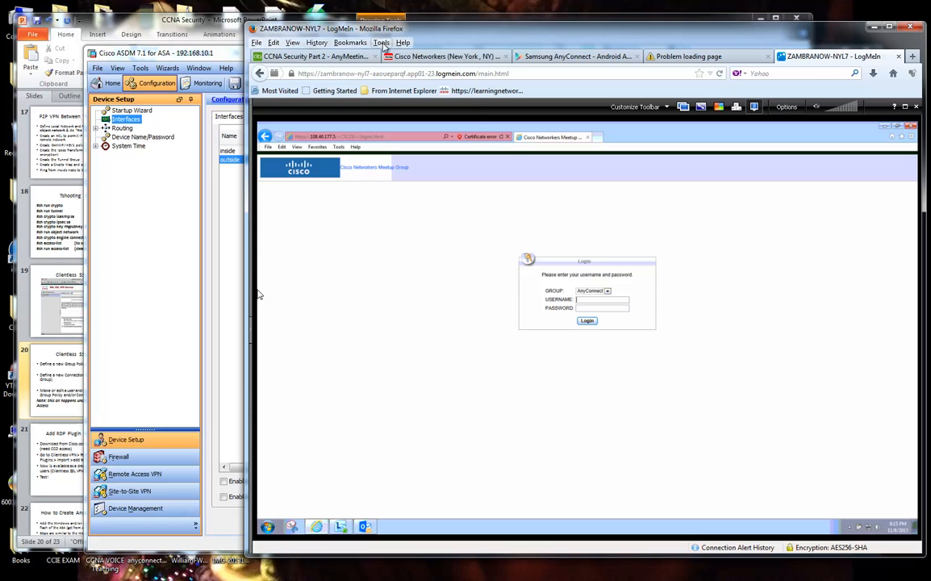
click(381, 42)
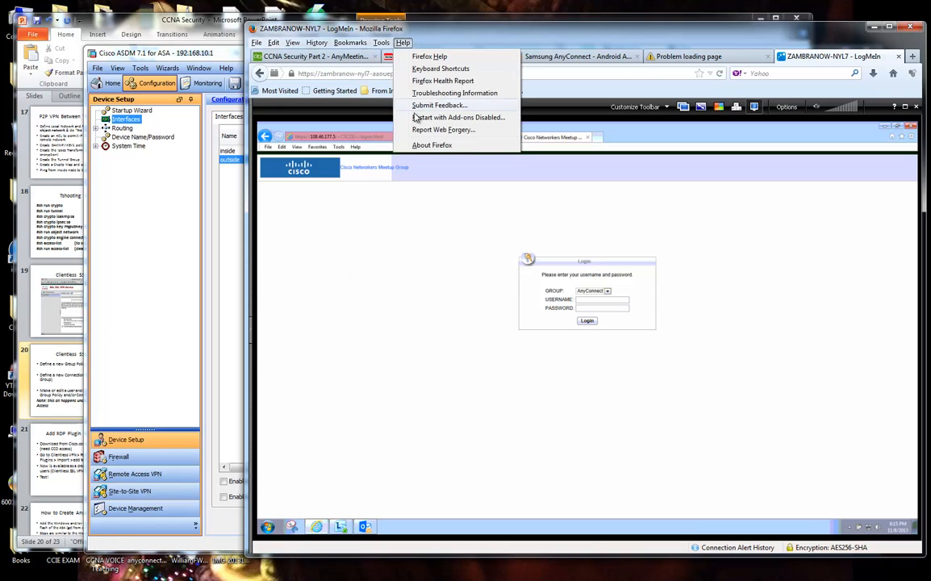
click(402, 125)
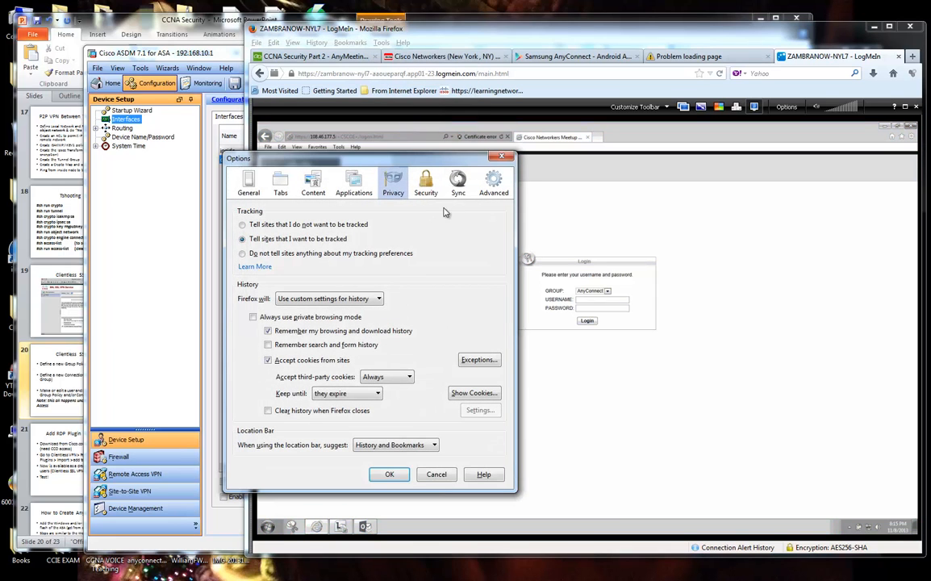
Open the Certificate Manager from Advanced > Certificates and move it to the right.
click(428, 187)
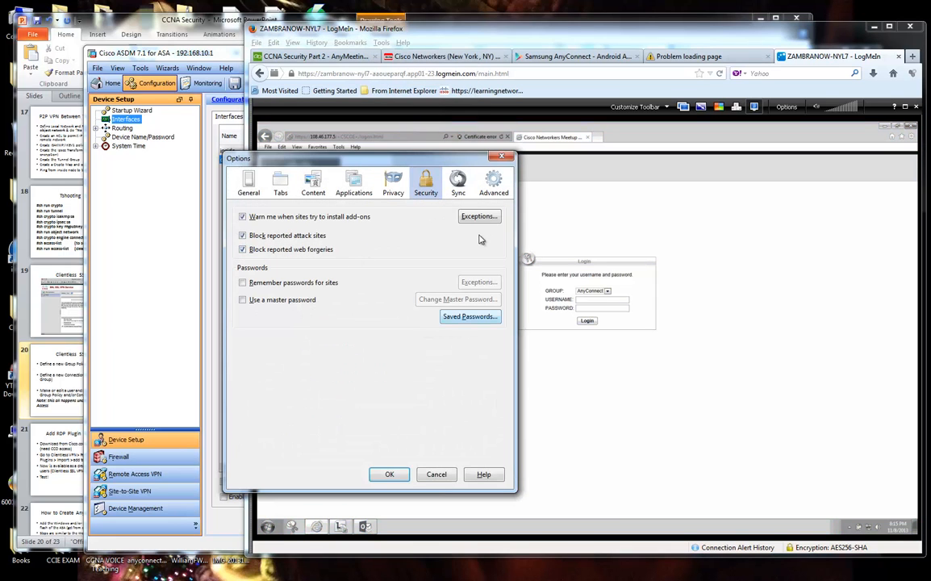
click(489, 185)
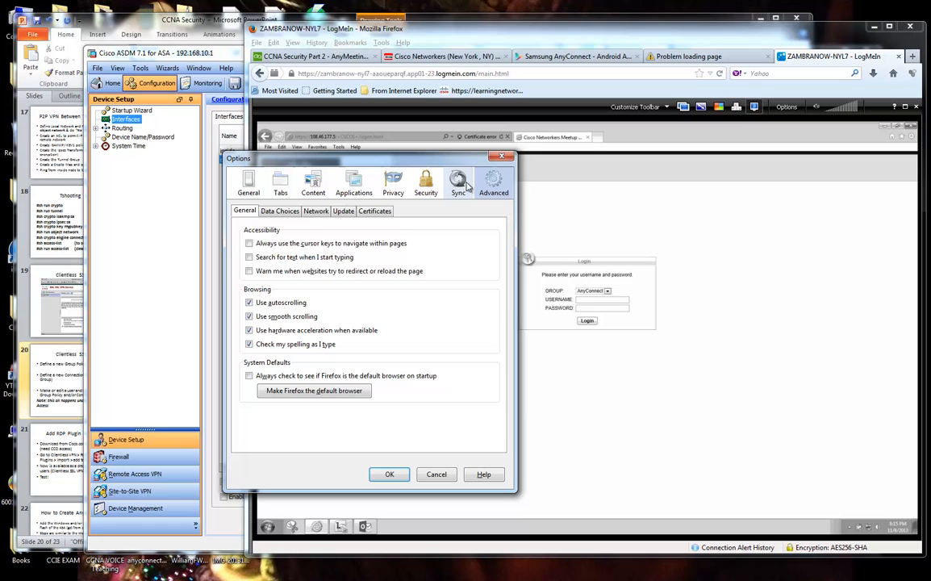
click(374, 210)
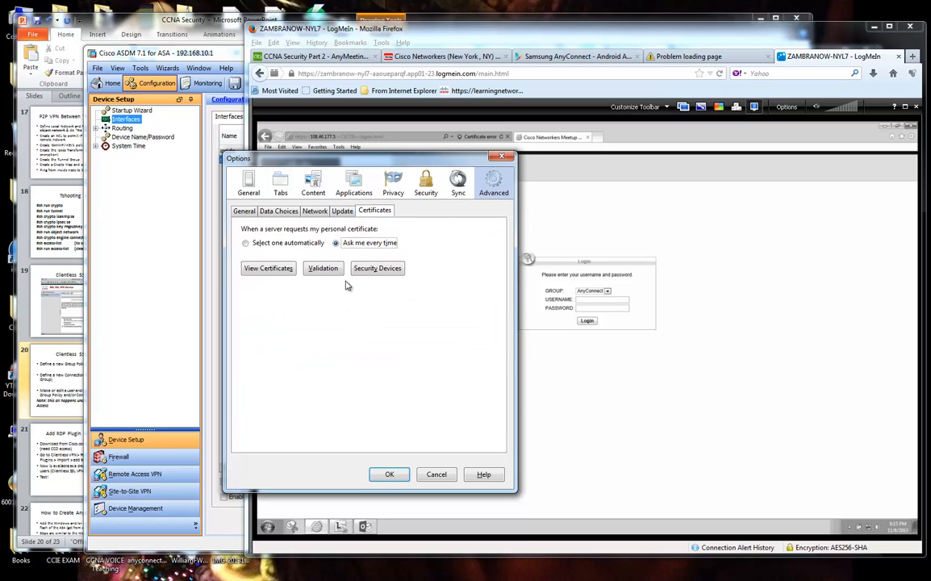
click(316, 211)
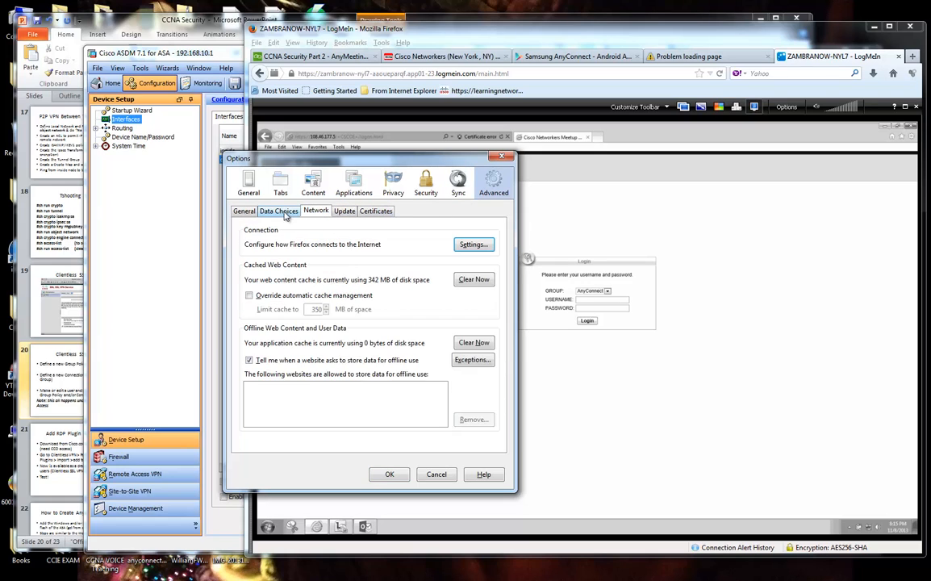
click(278, 211)
click(316, 211)
click(244, 211)
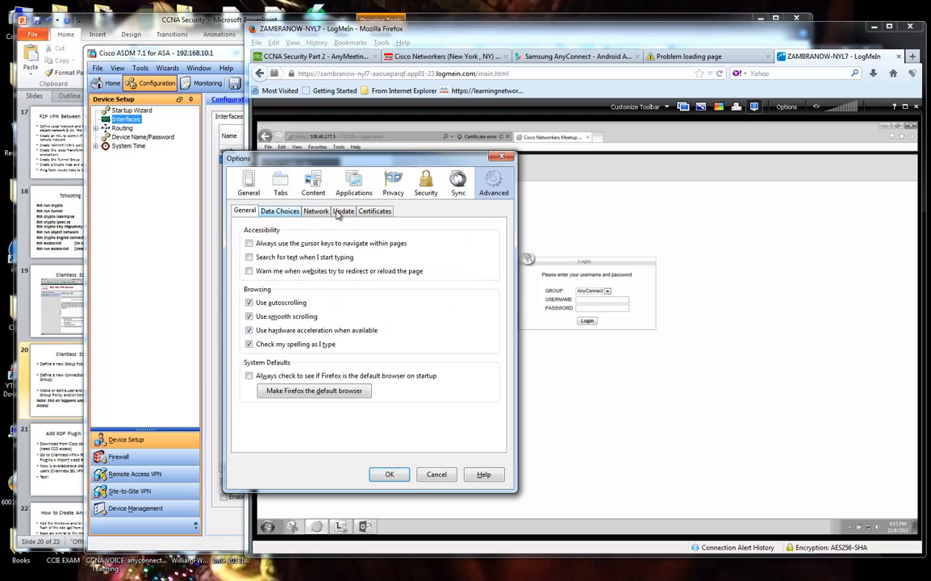
click(375, 211)
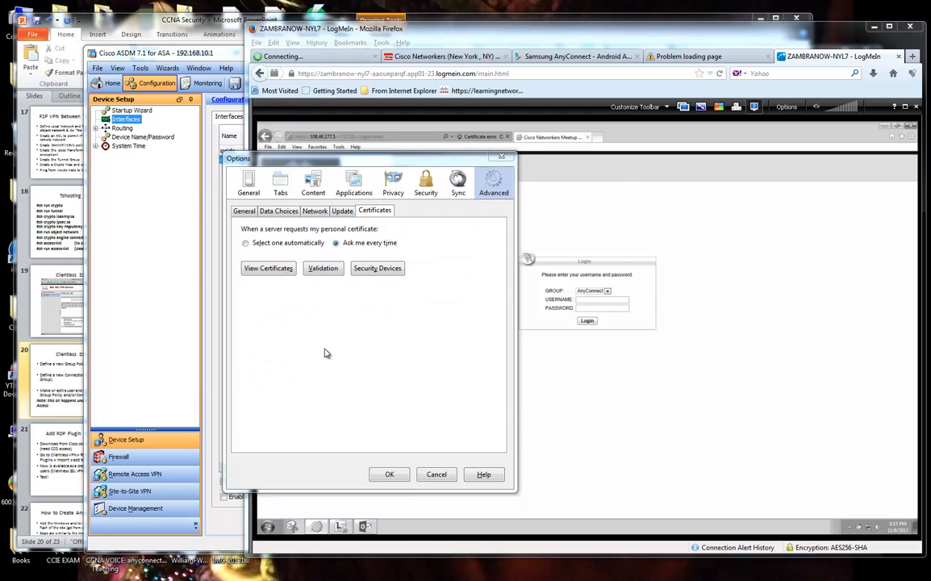
click(268, 268)
drag(528, 176, 662, 213)
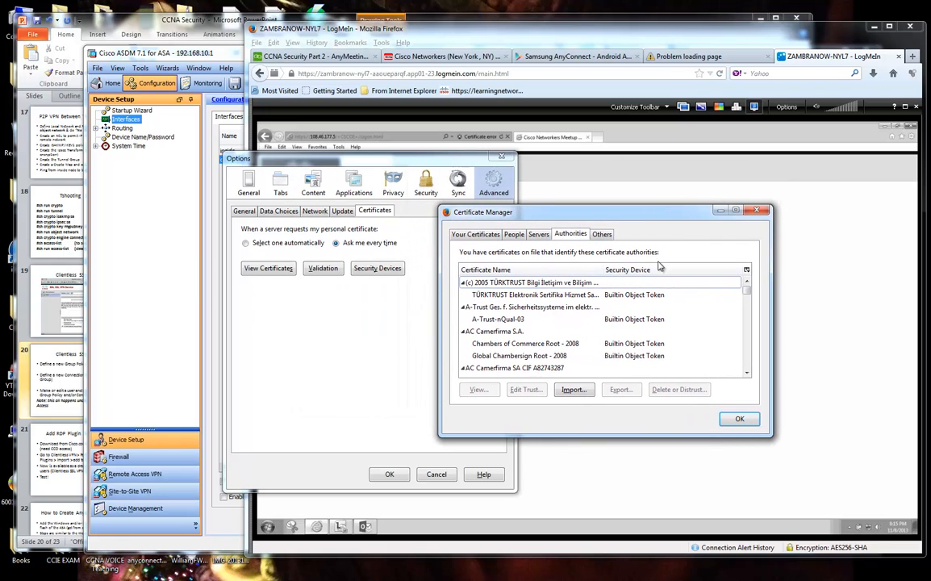
click(515, 235)
click(476, 234)
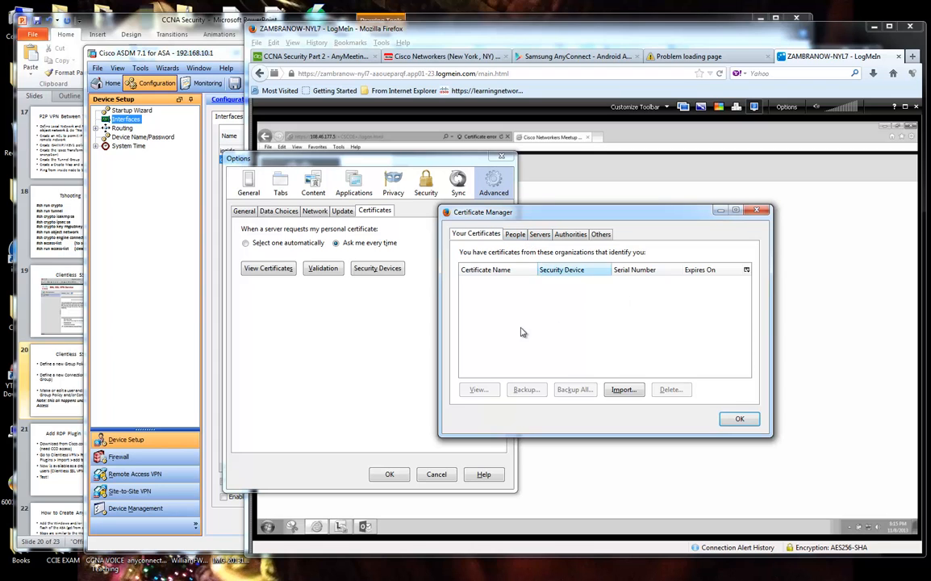
click(622, 391)
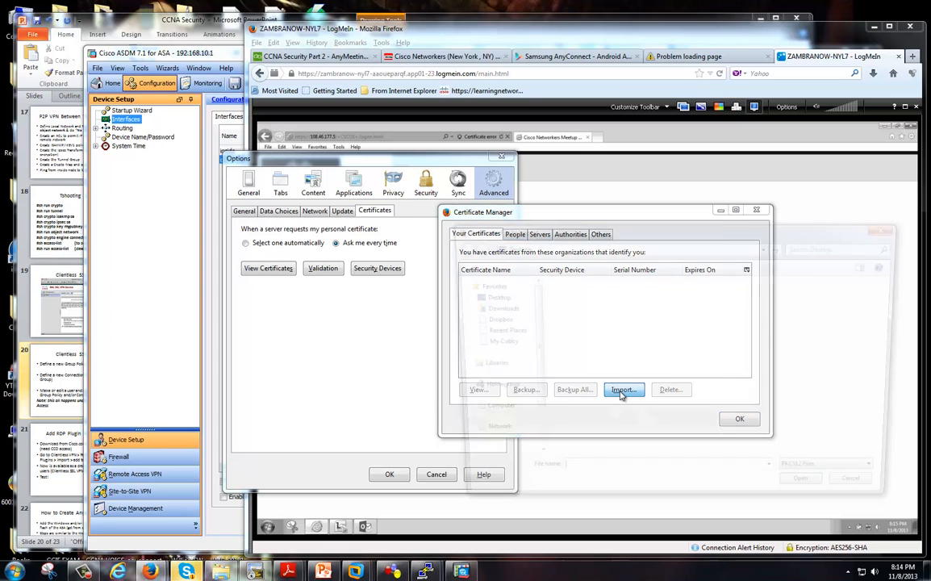
key(Escape)
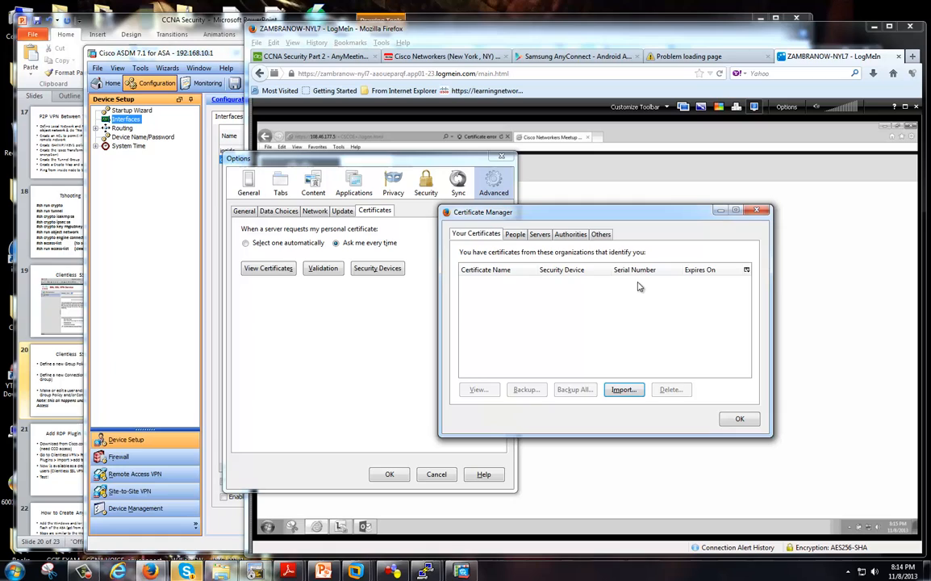
click(602, 236)
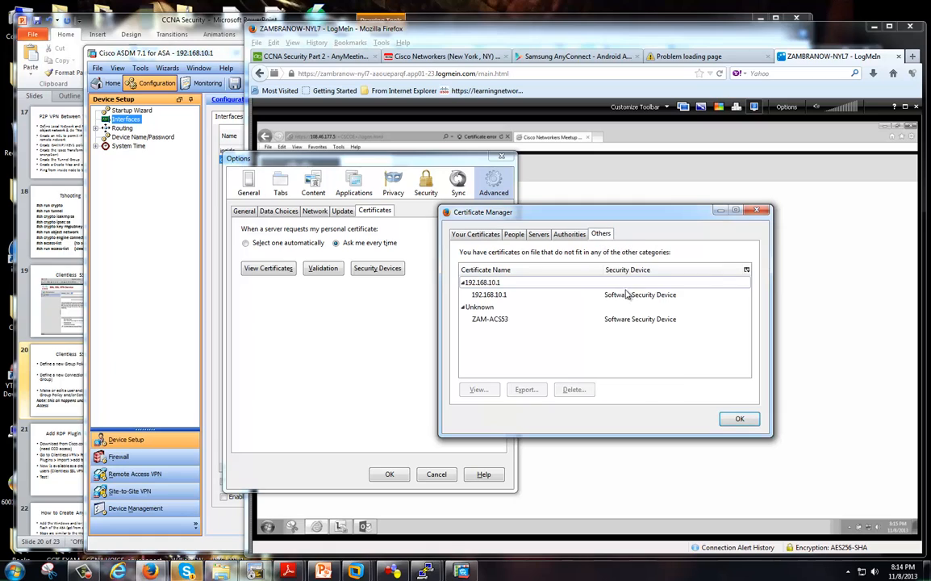
click(518, 297)
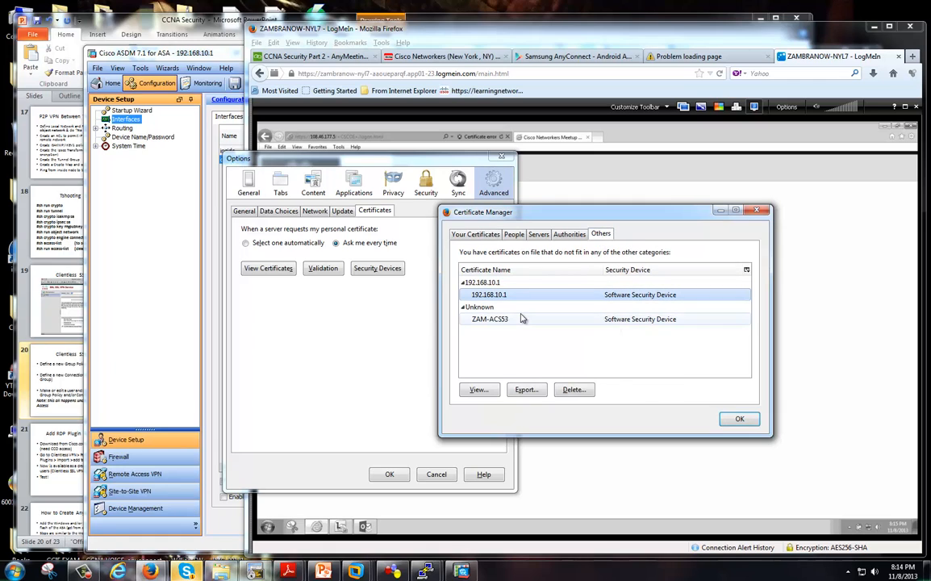
click(603, 234)
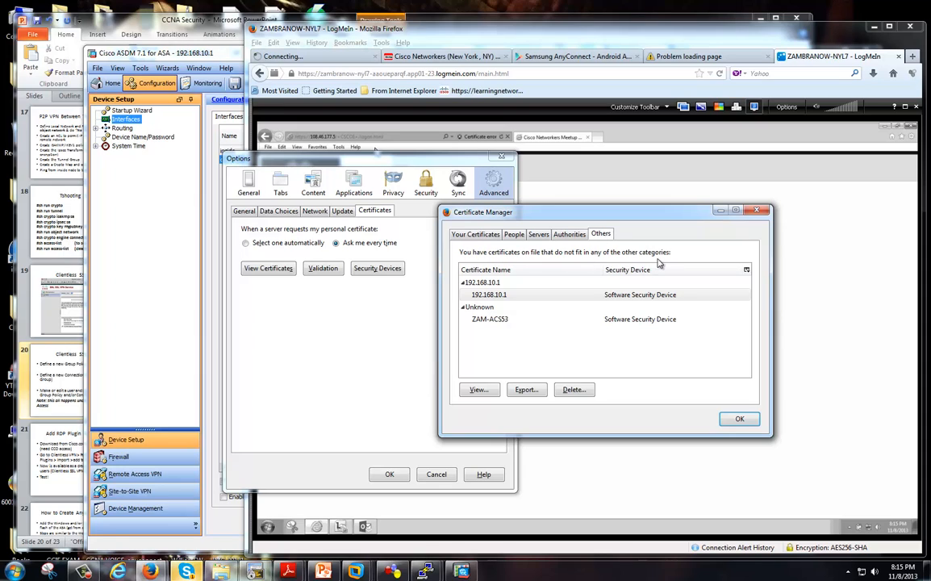
click(560, 327)
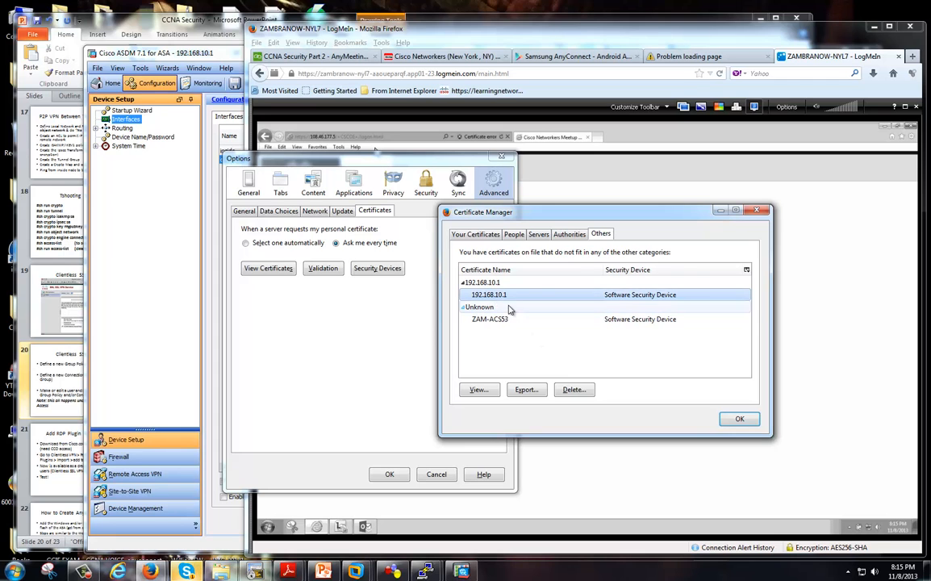
click(179, 53)
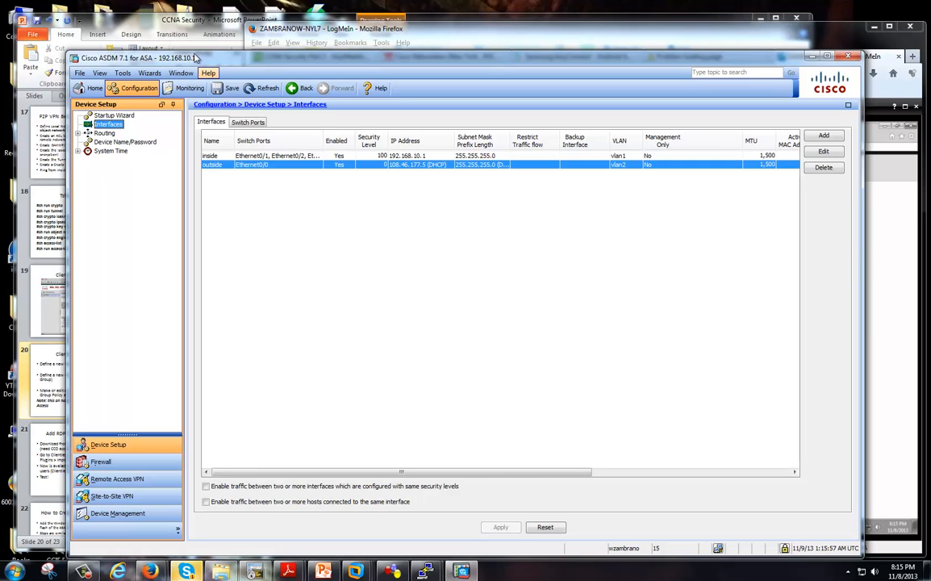
click(718, 42)
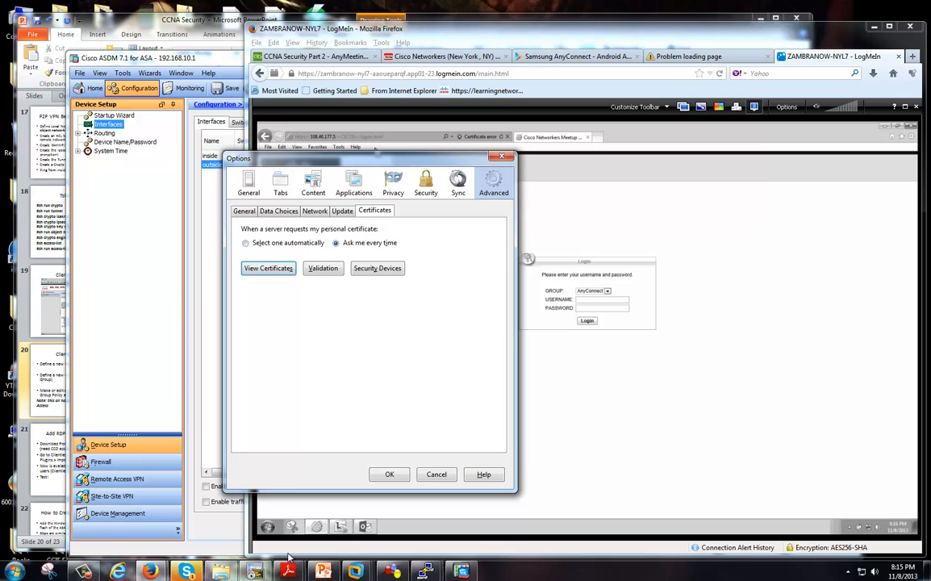
mouse_move(149, 571)
click(187, 451)
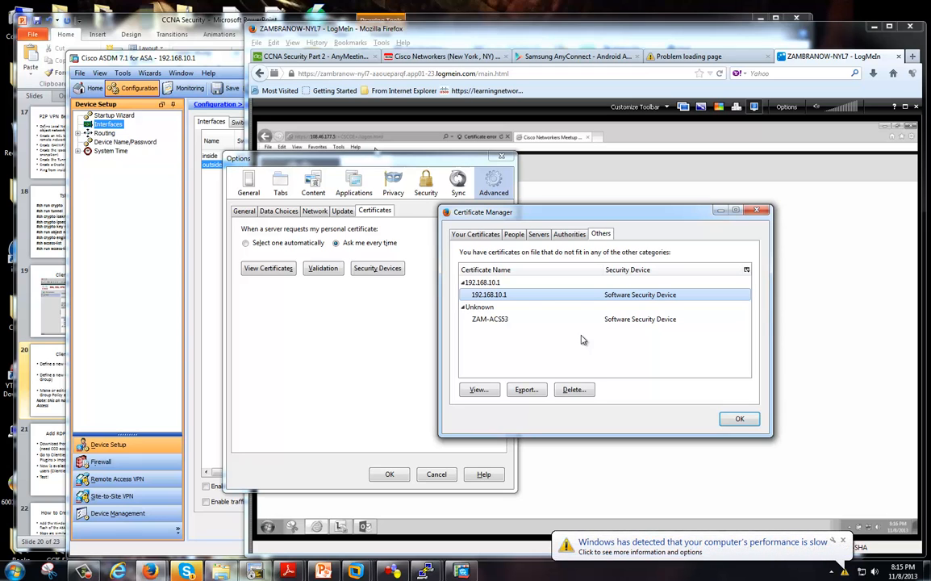
click(702, 544)
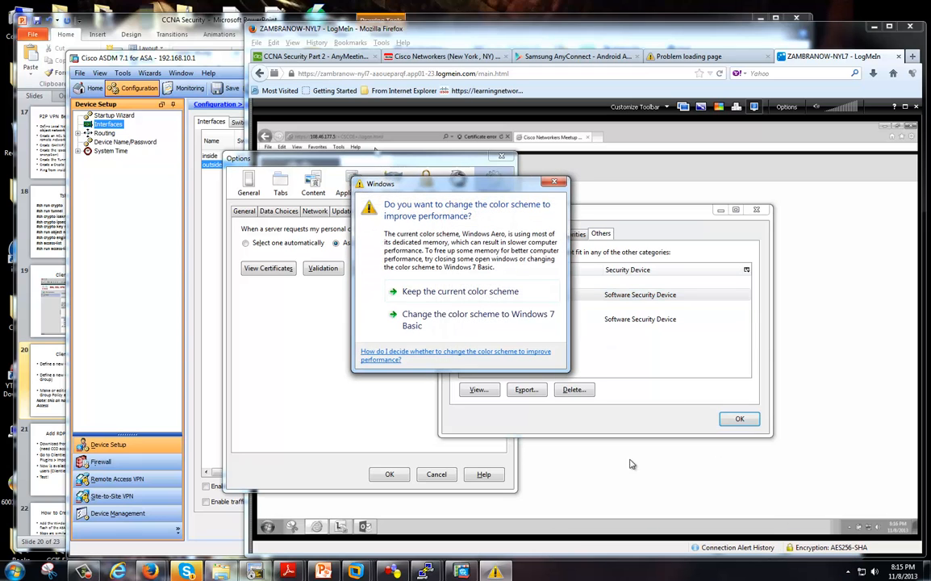
click(442, 297)
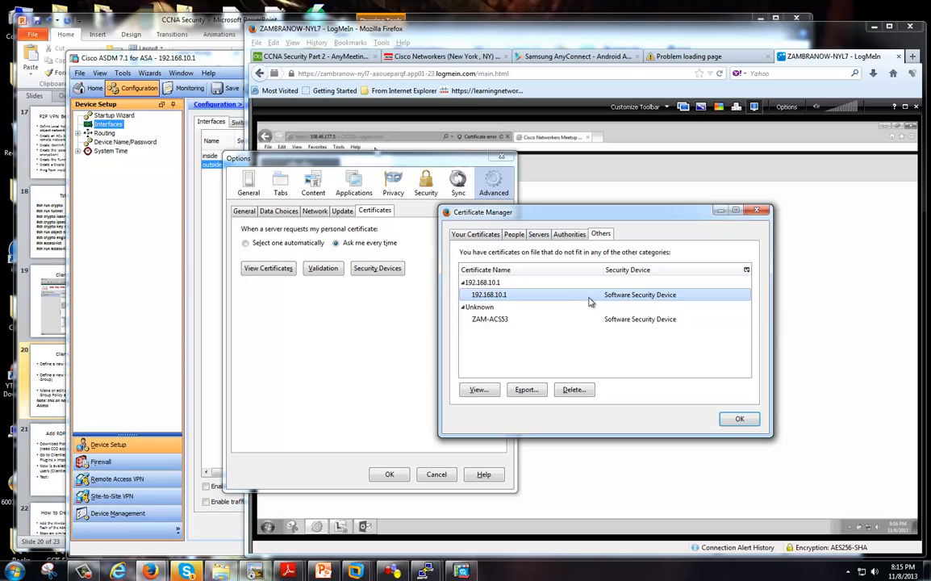
click(577, 318)
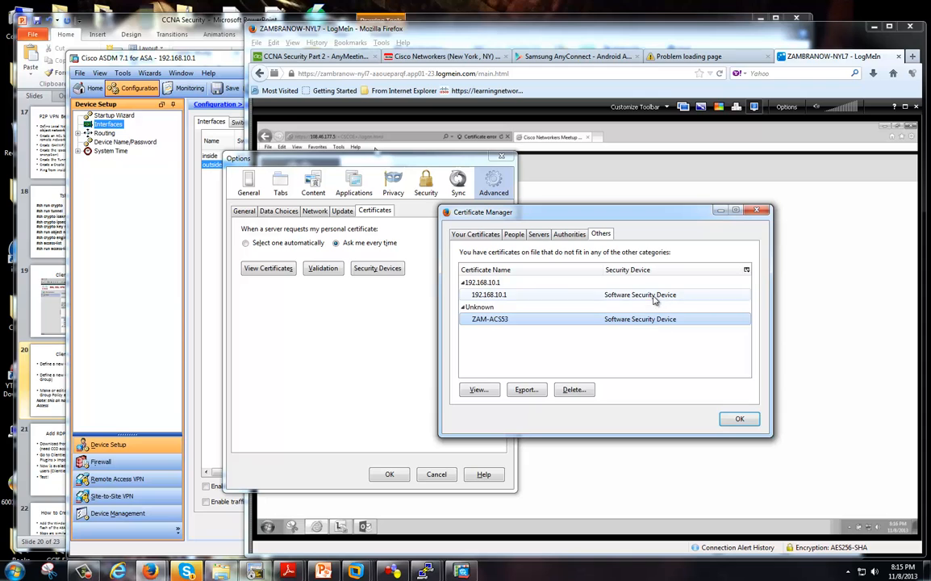
click(685, 295)
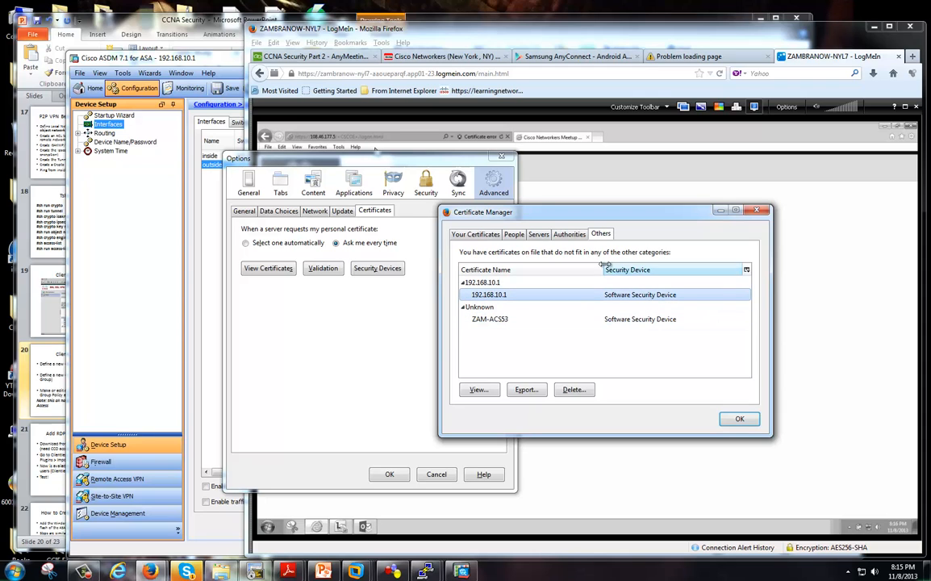
click(757, 211)
Cancel Firefox's Options dialog, leaving the Cisco VPN login page with AnyConnect group in view.
click(436, 475)
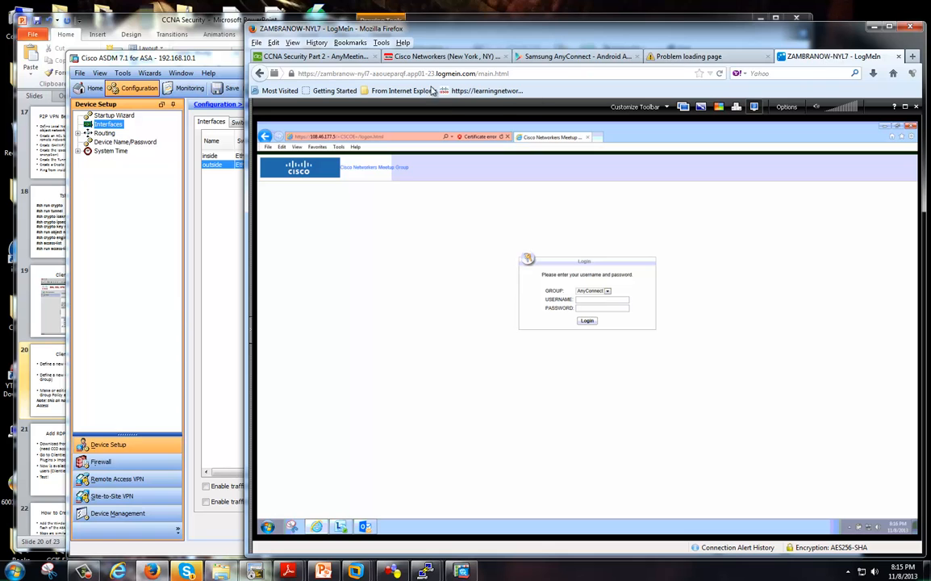
click(359, 45)
Reopen Firefox's Certificate Manager and show the Servers certificates list.
mouse_move(381, 44)
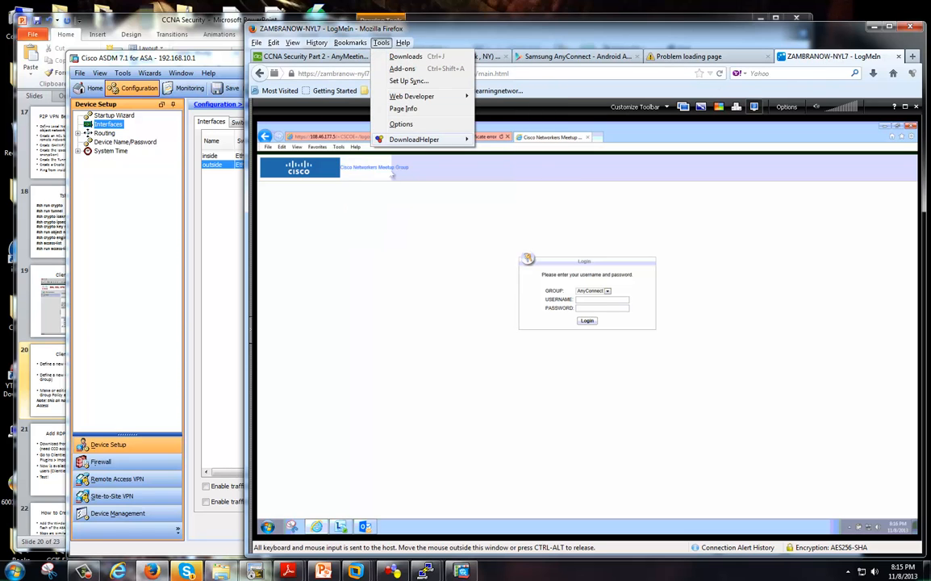
click(401, 125)
click(267, 268)
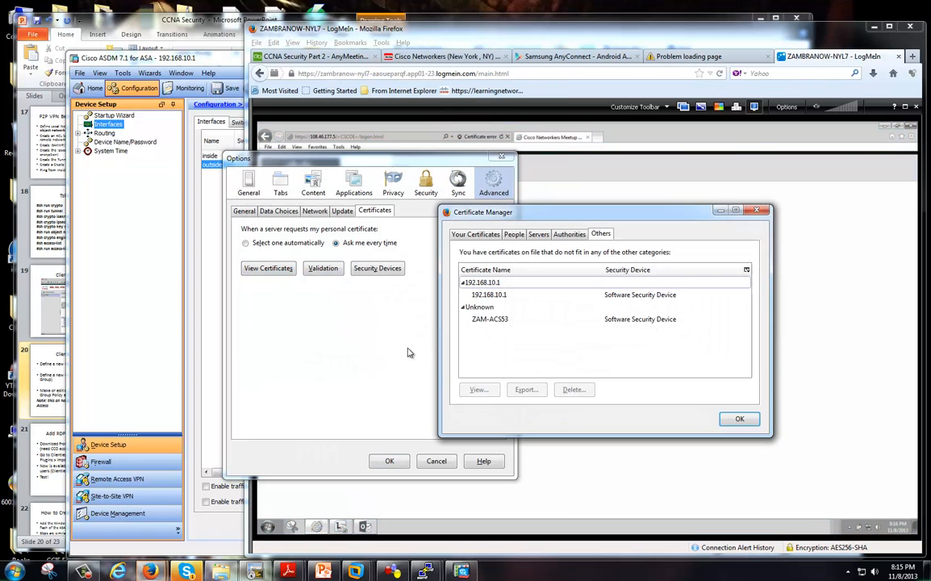
click(515, 234)
click(539, 234)
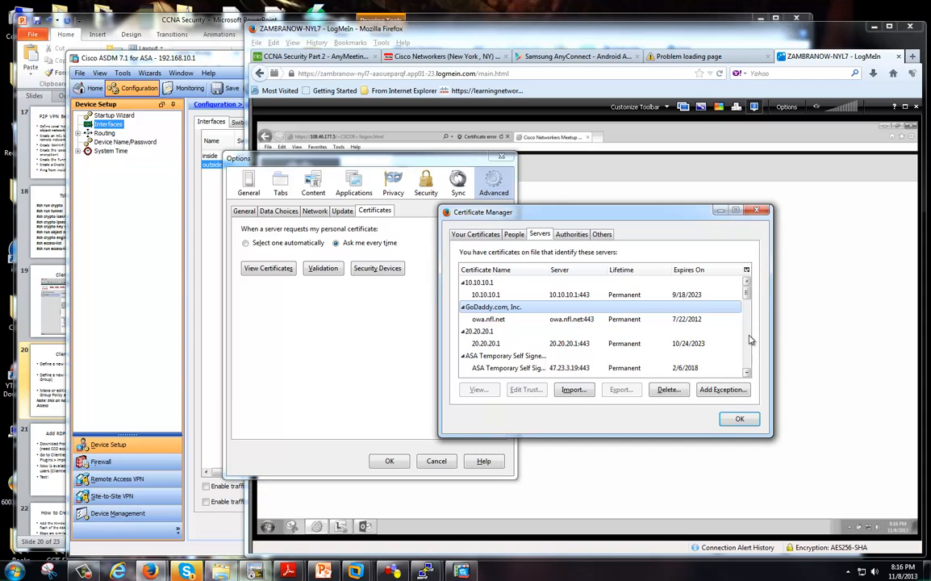
Browse server certificates (cloudlab, Equifax, GTE, Synology), then switch to the Authorities list.
scroll(749, 339, down, 3)
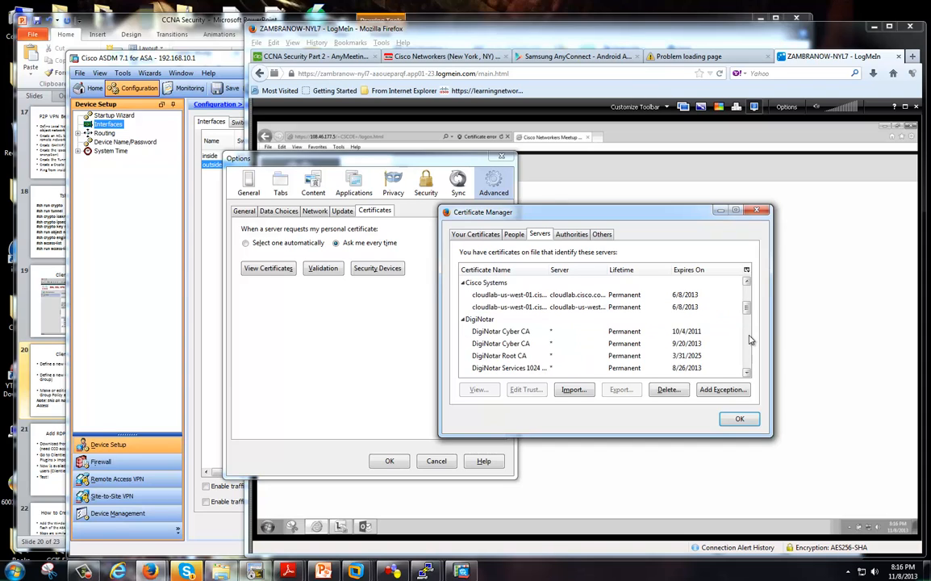
click(660, 299)
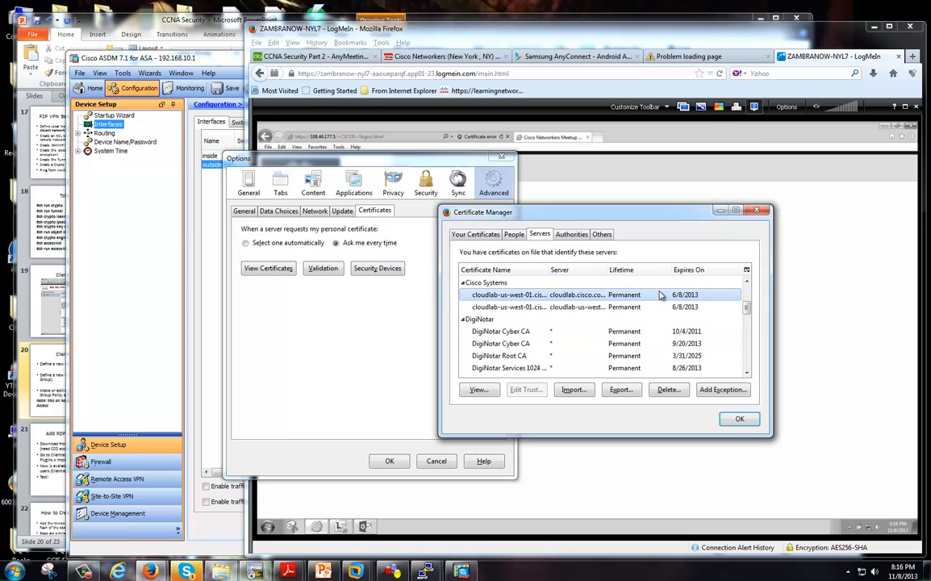
scroll(749, 353, down, 3)
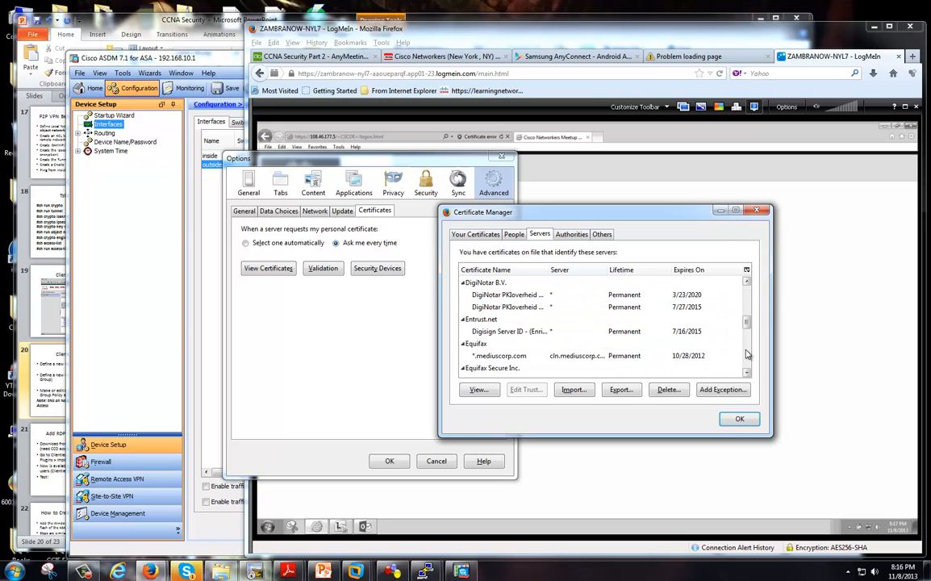
click(600, 345)
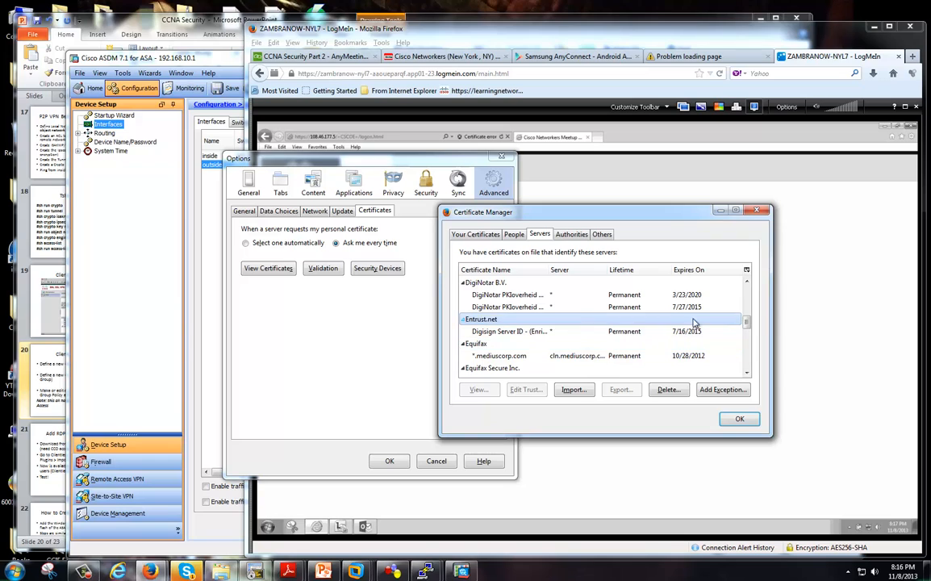
scroll(582, 331, down, 5)
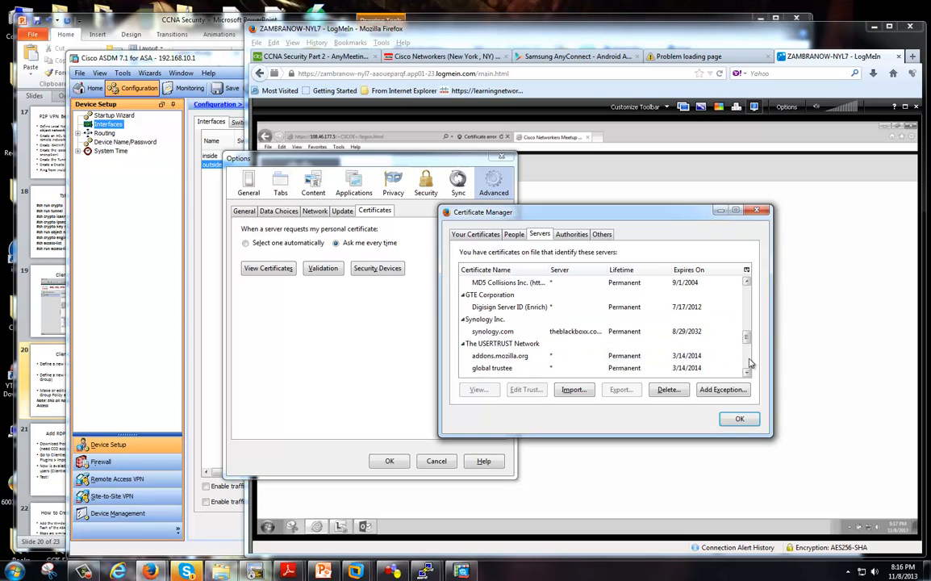
click(572, 296)
click(586, 329)
click(513, 319)
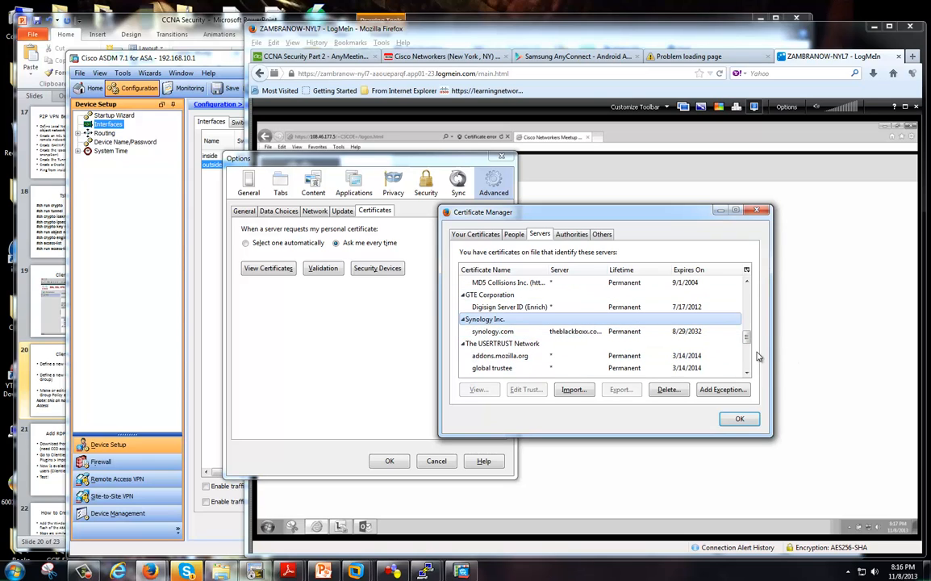
scroll(684, 323, down, 10)
scroll(746, 368, down, 1)
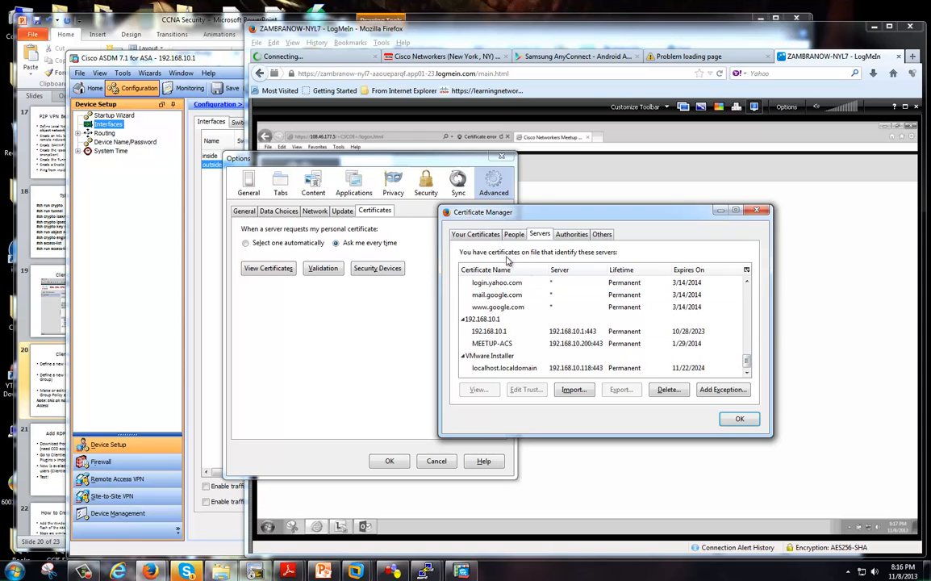
click(514, 234)
click(567, 234)
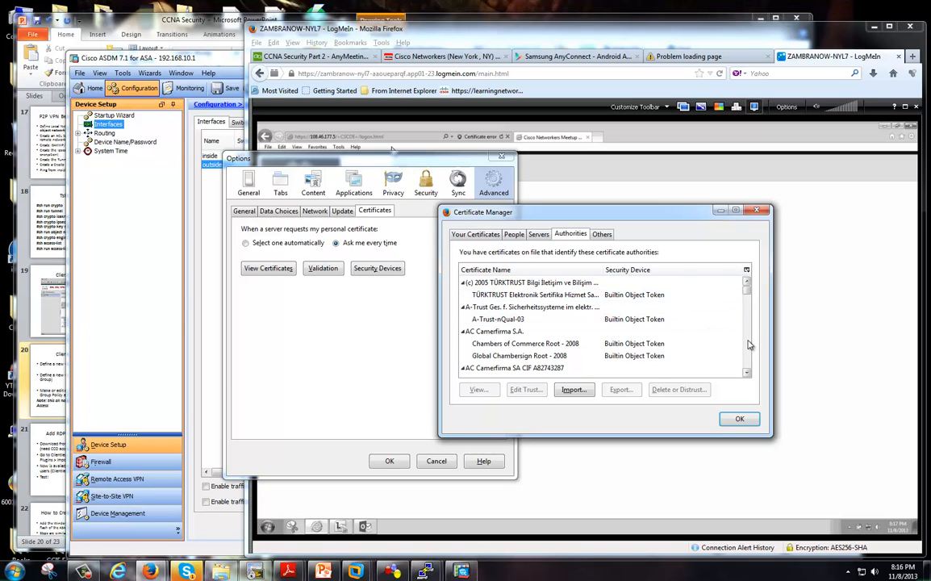
Select the A-Trust authority group and scroll down through the Authorities list.
click(601, 307)
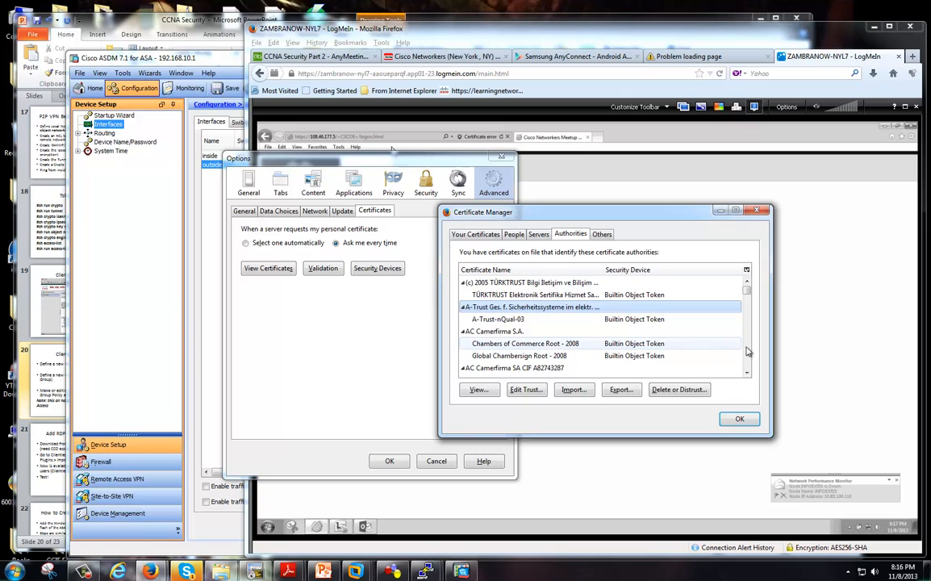
scroll(748, 351, down, 3)
scroll(748, 351, down, 6)
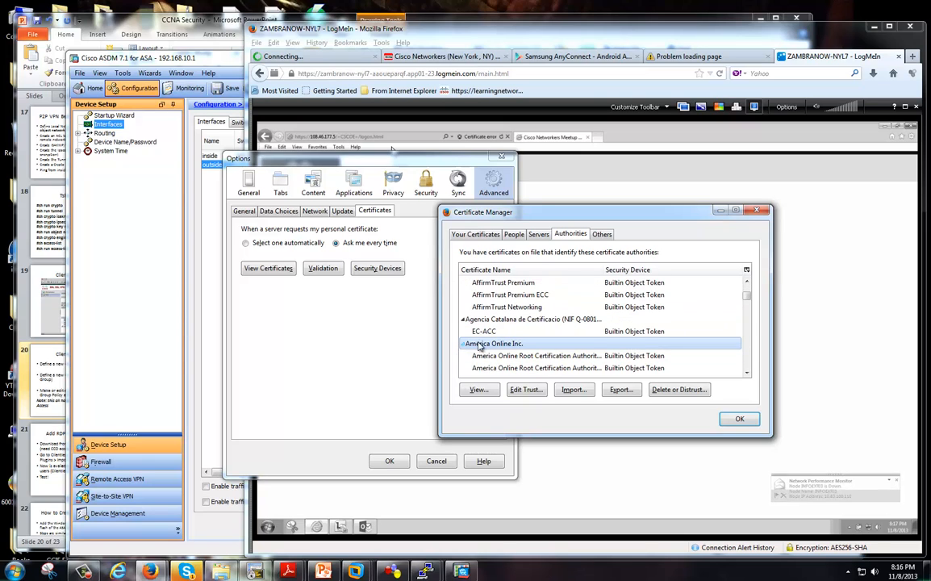
scroll(746, 365, down, 6)
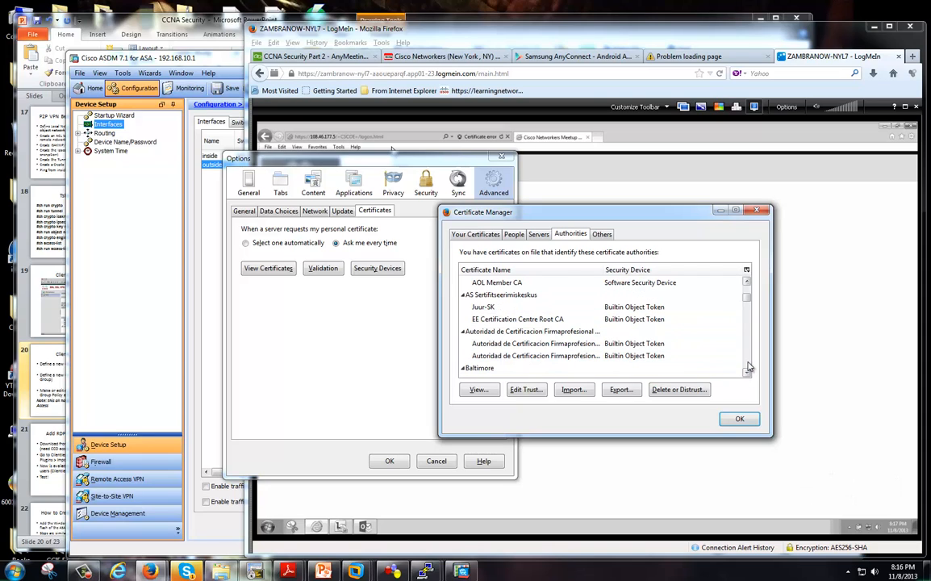
scroll(747, 361, down, 3)
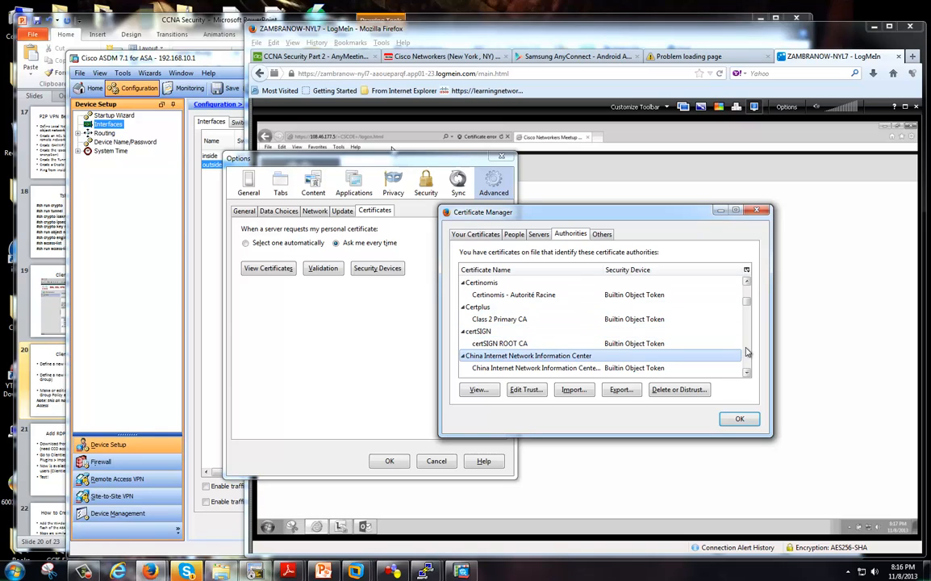
scroll(748, 353, down, 3)
scroll(747, 353, down, 3)
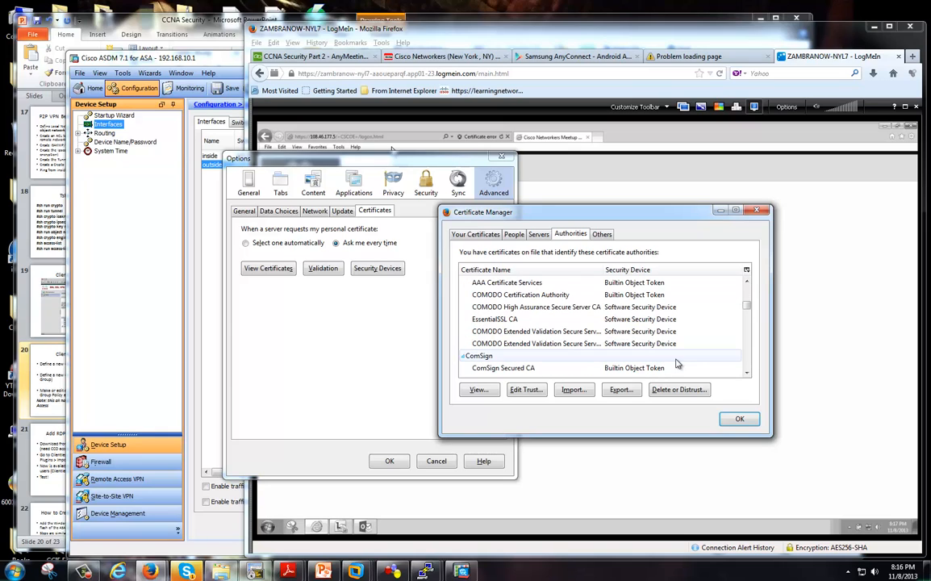
scroll(753, 337, up, 3)
scroll(753, 337, down, 3)
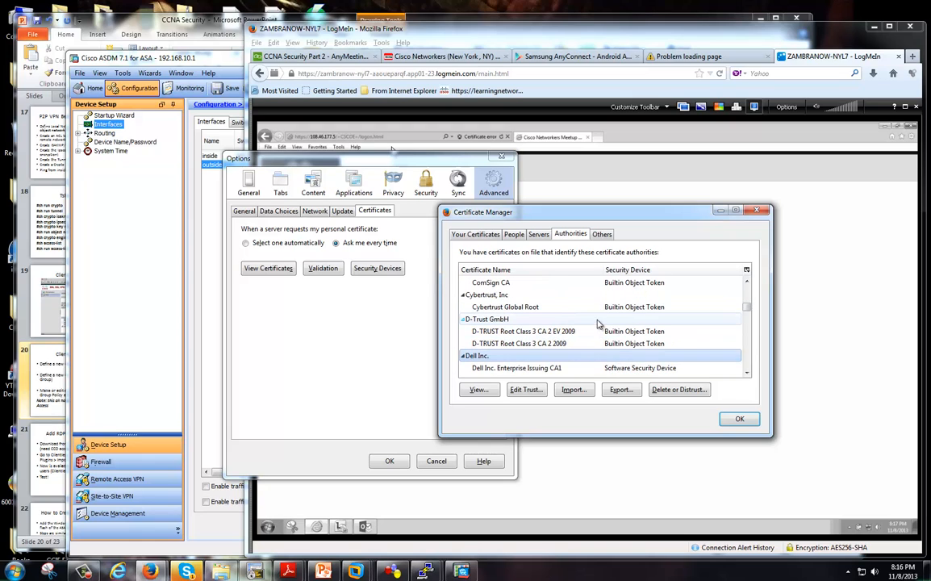
Select the Cybertrust, Inc group, scroll further, then close Certificate Manager and Options with OK.
click(596, 296)
scroll(753, 358, down, 8)
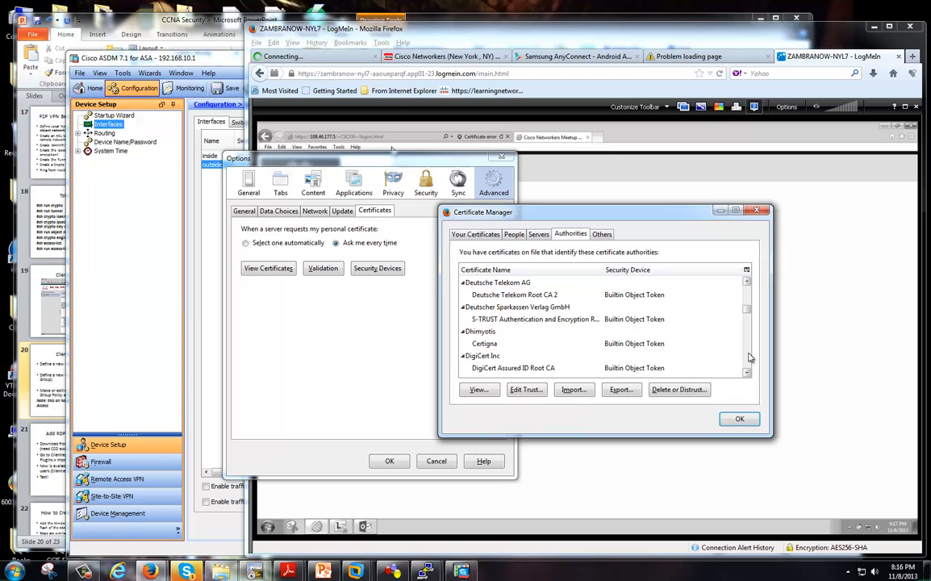
scroll(749, 357, down, 6)
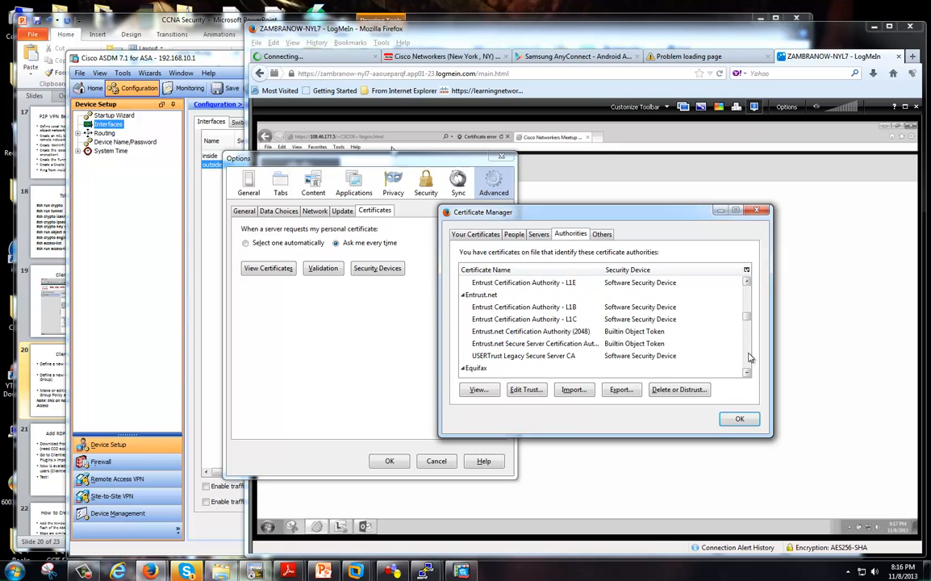
scroll(749, 357, down, 6)
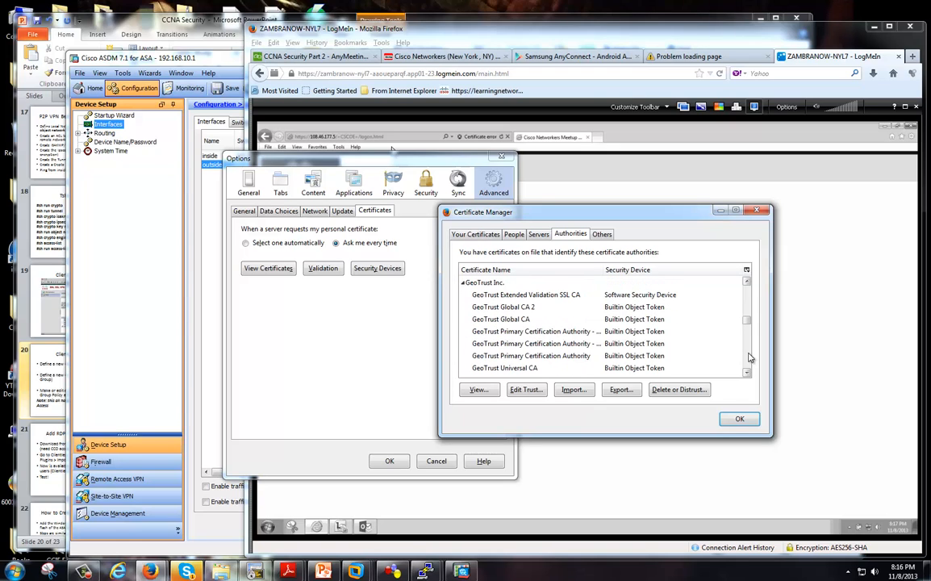
scroll(749, 357, down, 8)
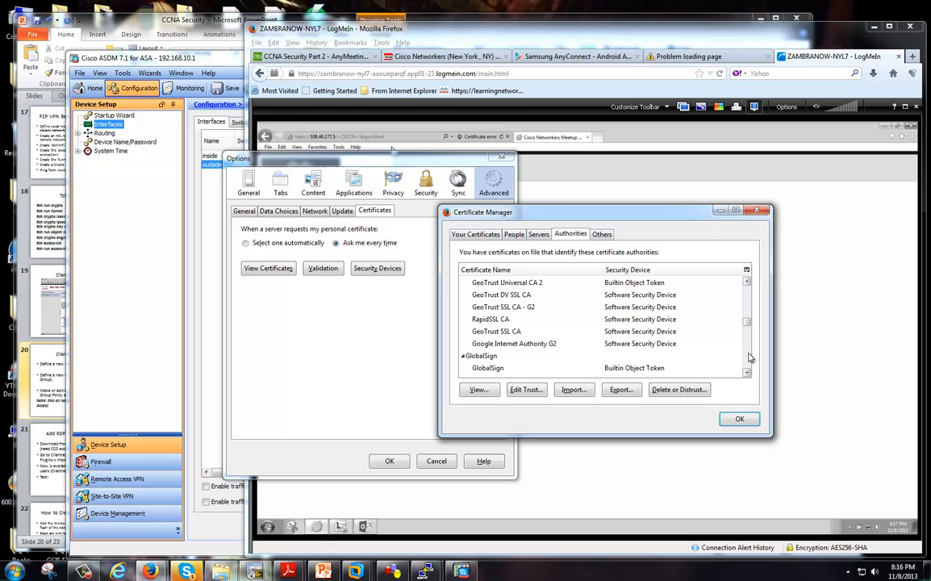
click(739, 418)
click(389, 461)
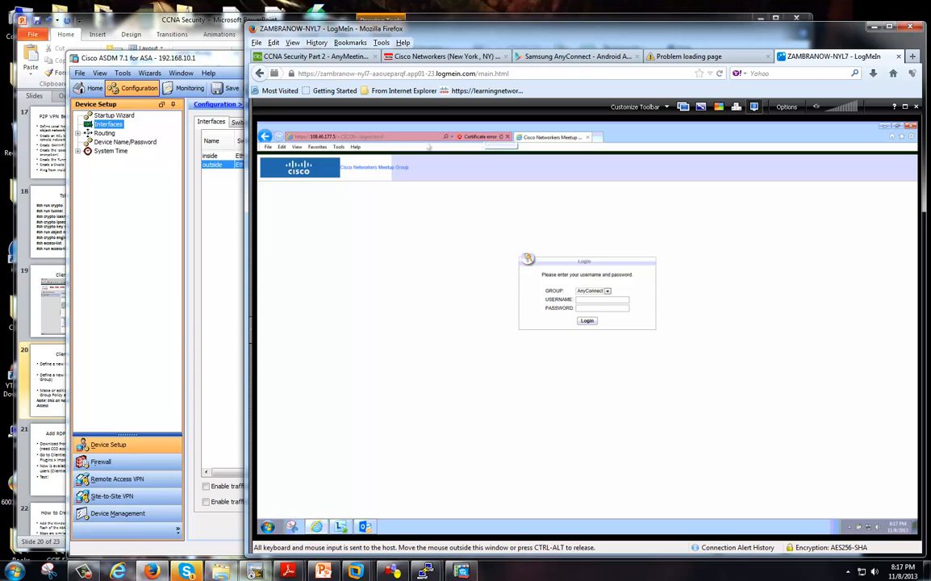
click(482, 138)
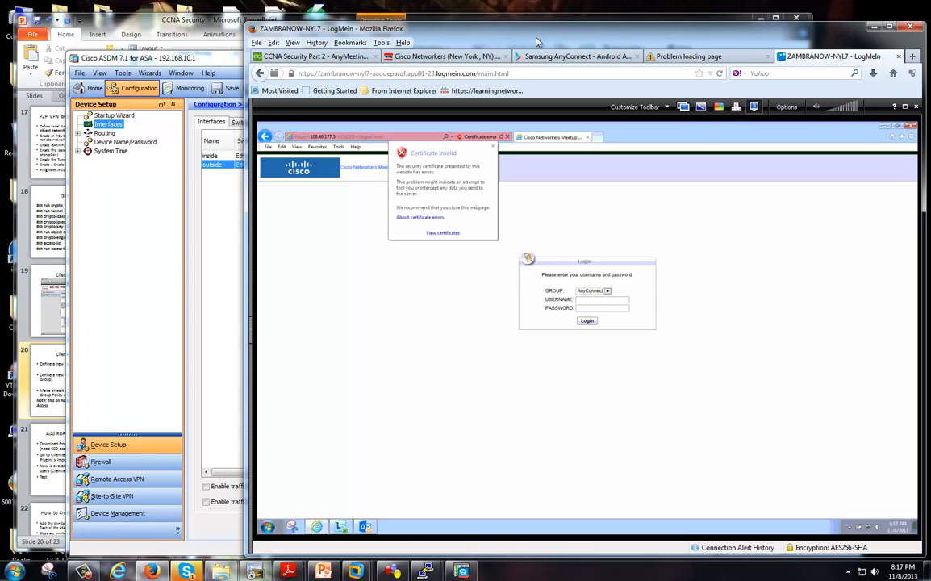
drag(535, 37, 469, 37)
click(839, 107)
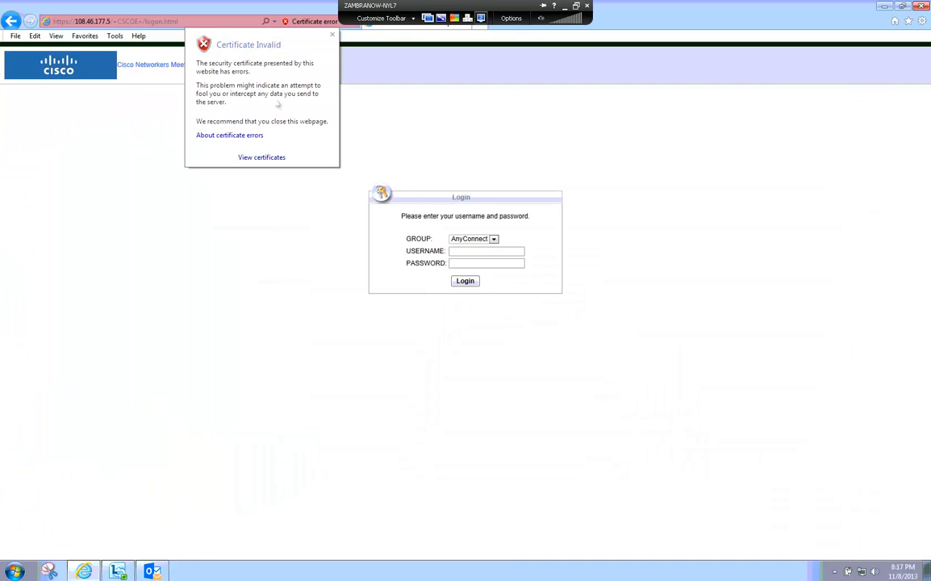
click(255, 156)
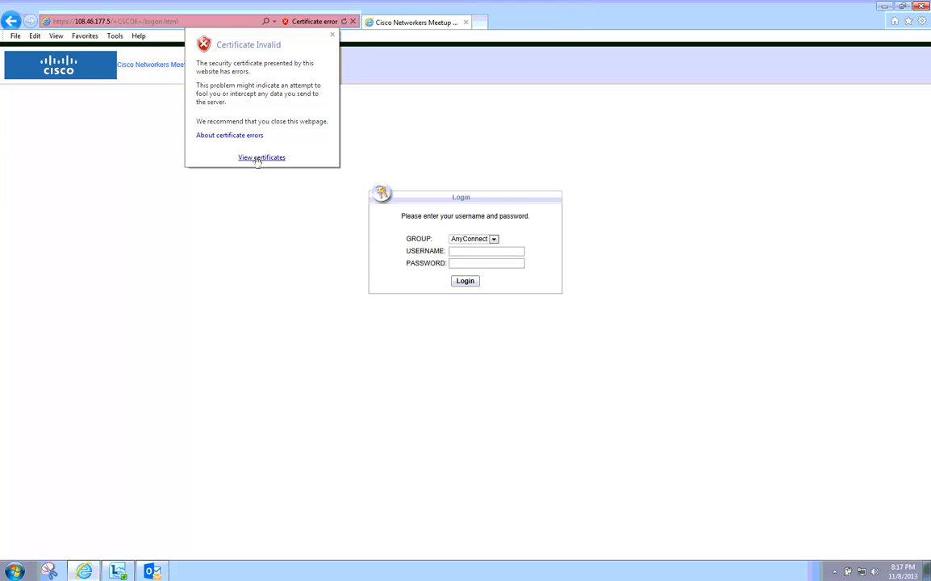
drag(133, 16, 469, 148)
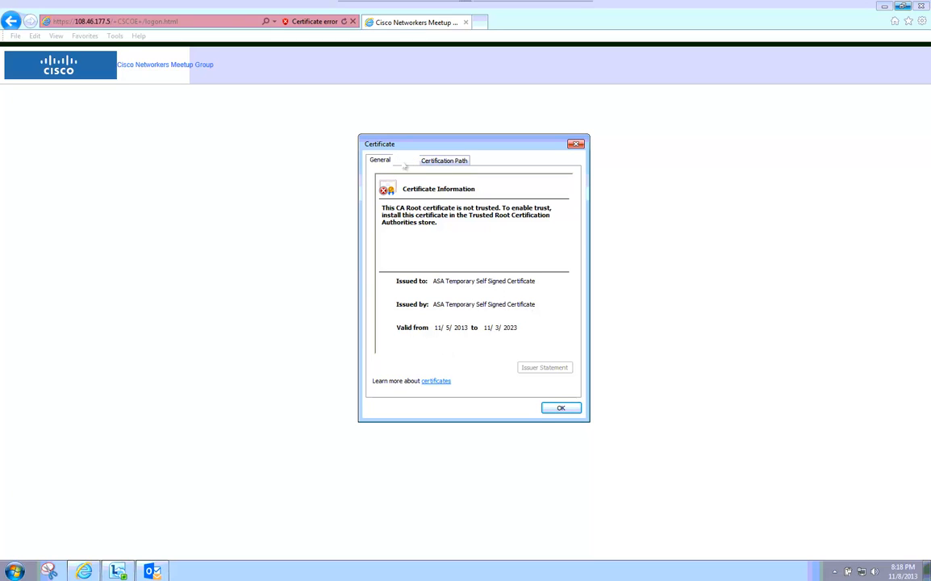
click(431, 162)
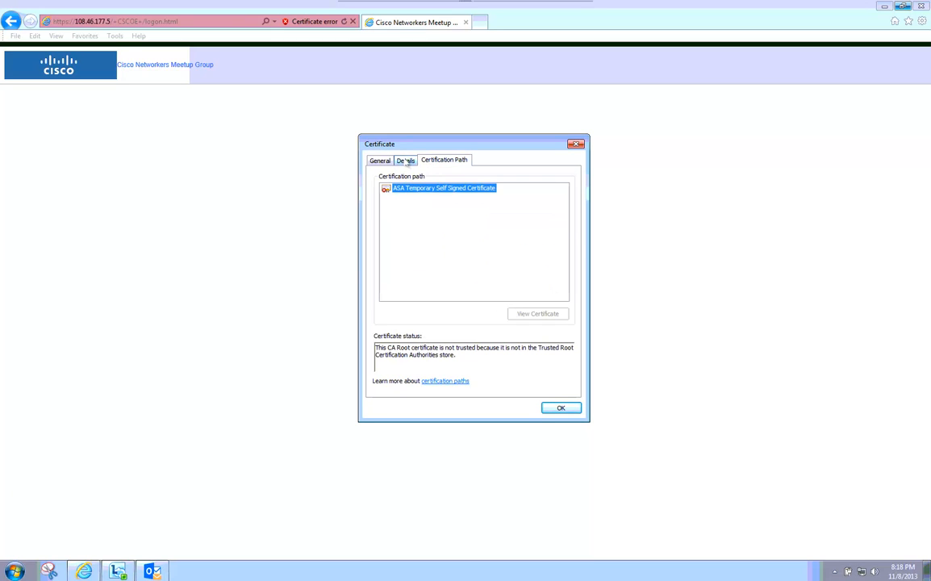
click(404, 161)
click(379, 161)
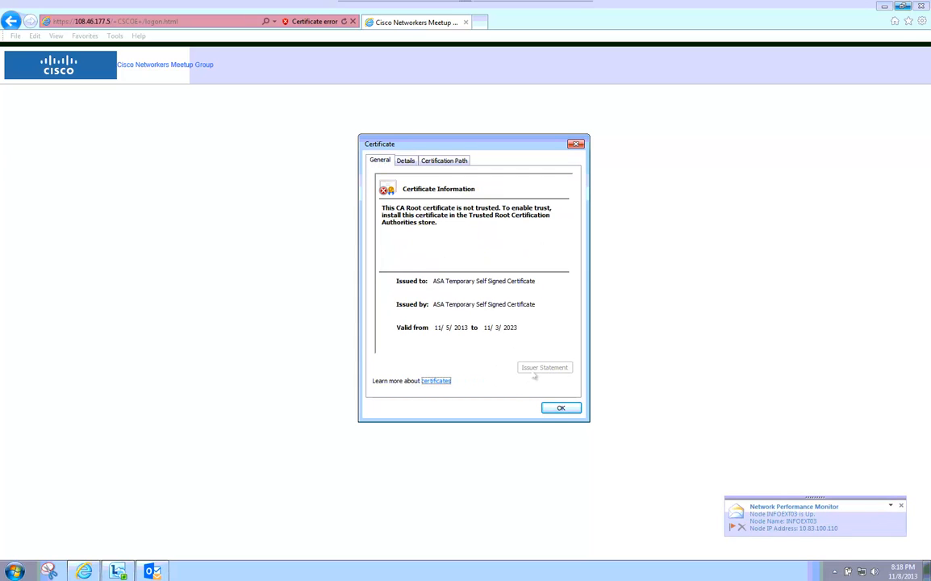
click(559, 408)
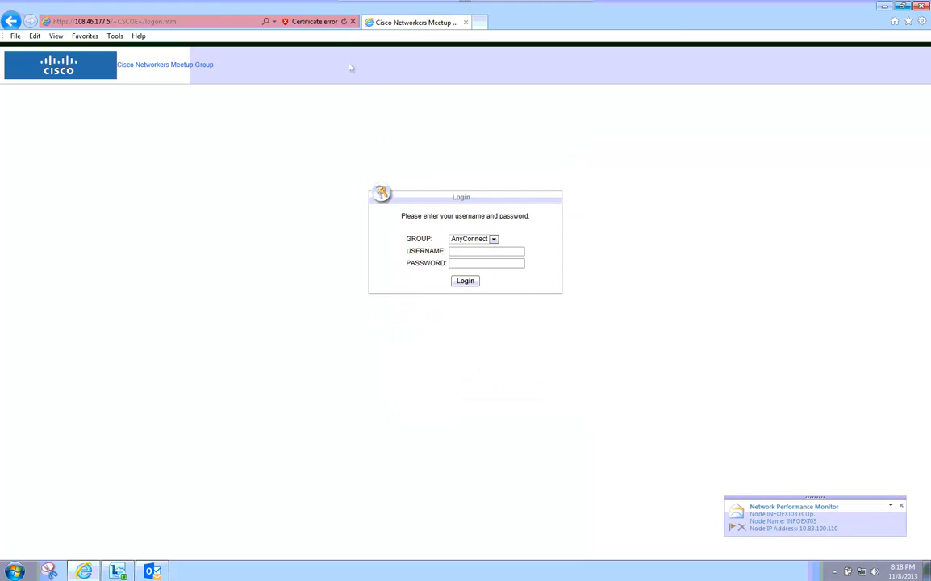
mouse_move(470, 5)
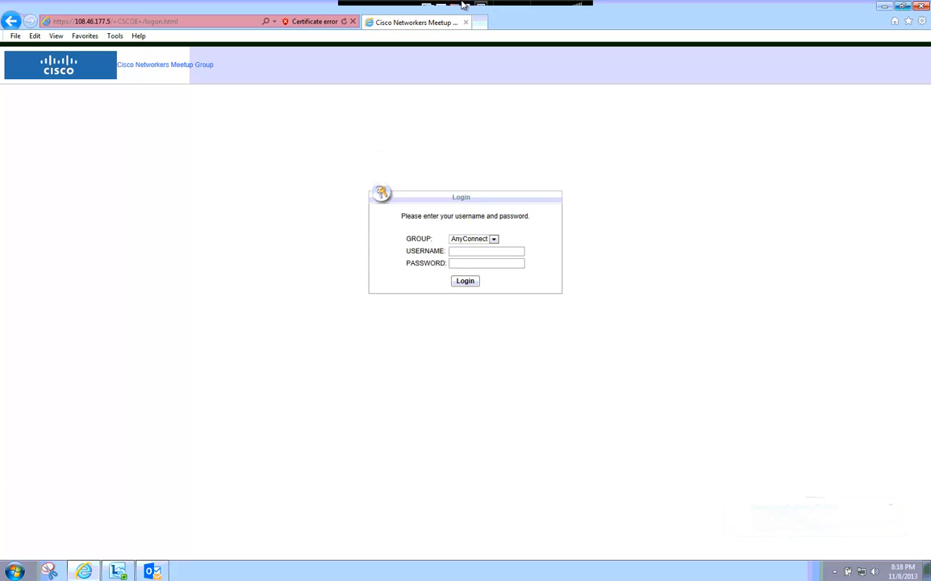
Leave the remote full screen and load godaddy in the timed-out Firefox tab.
click(576, 6)
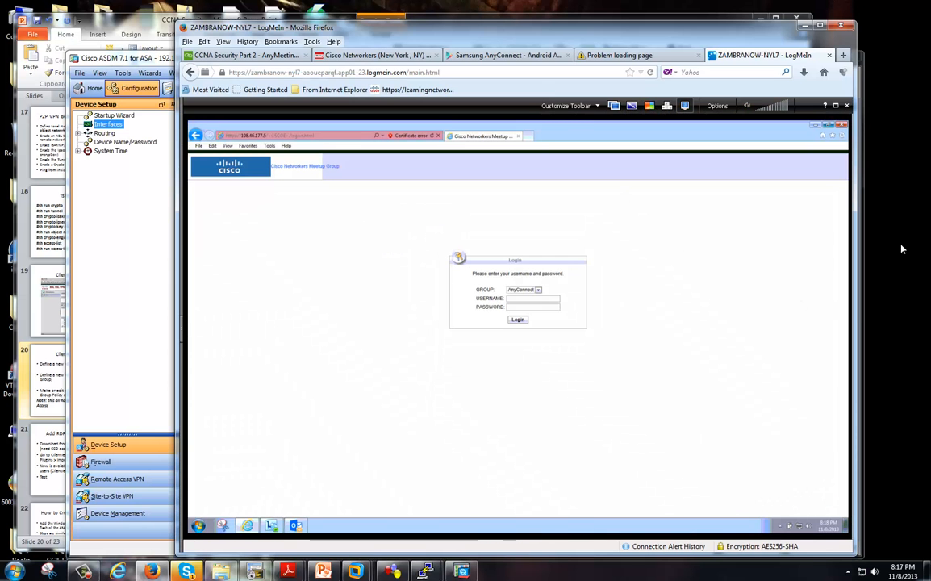
drag(902, 252, 885, 239)
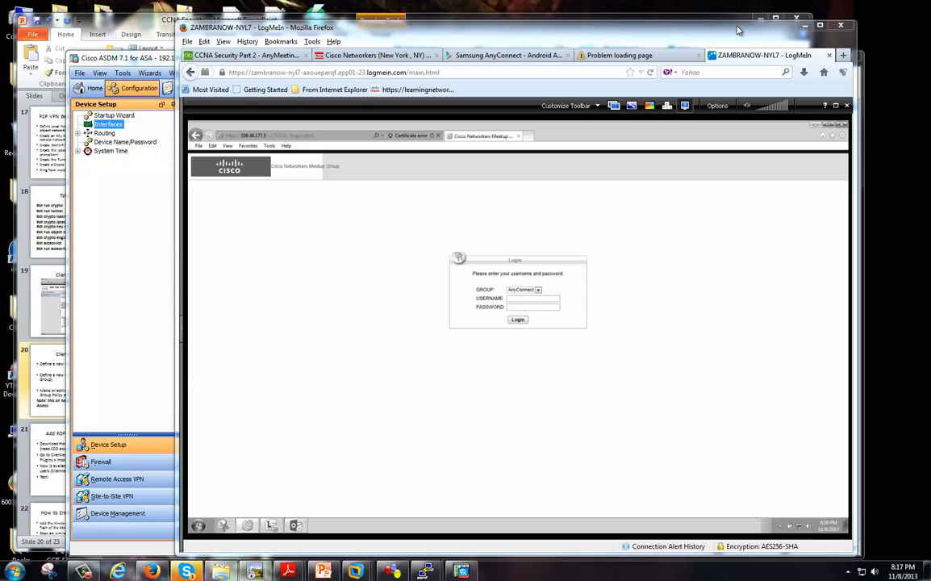
drag(739, 29, 772, 37)
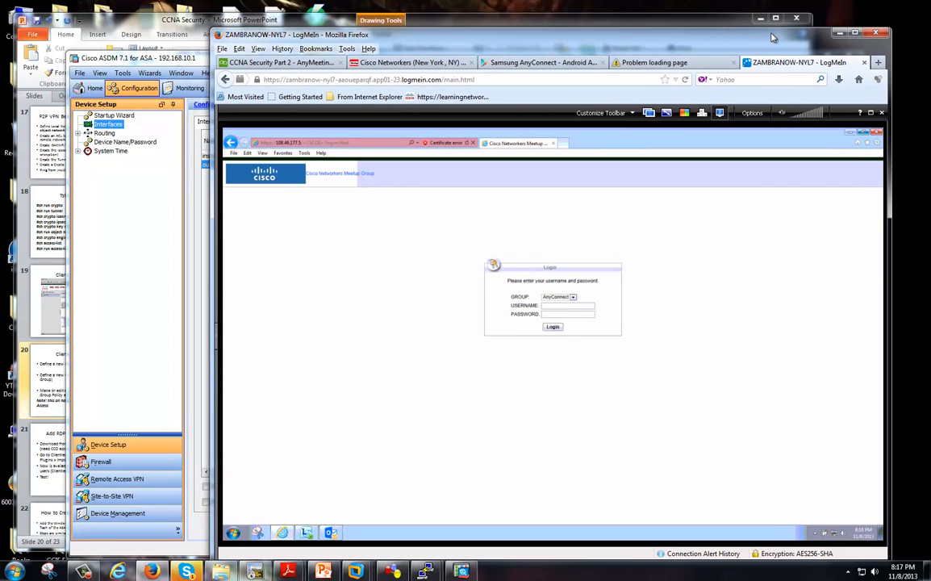
click(688, 64)
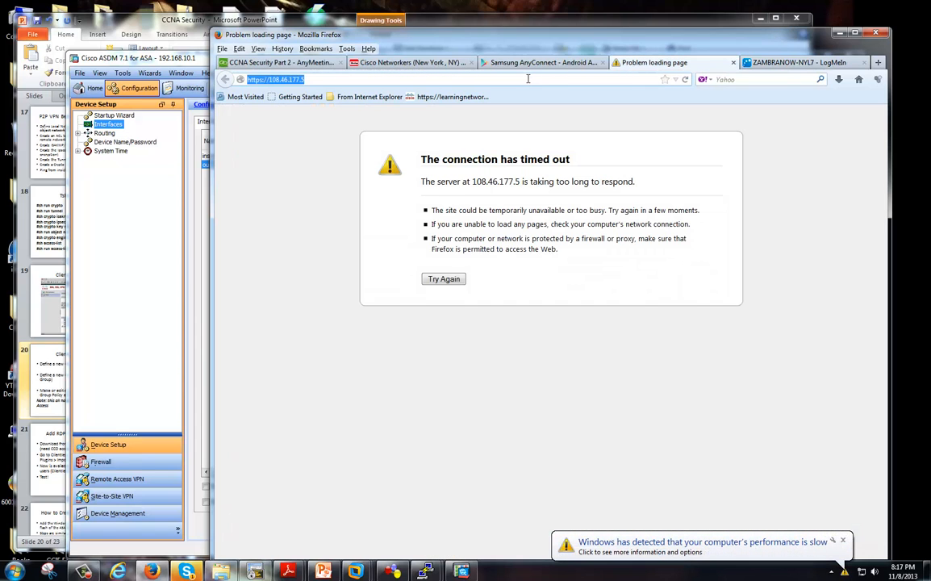
text(godaddy.com/)
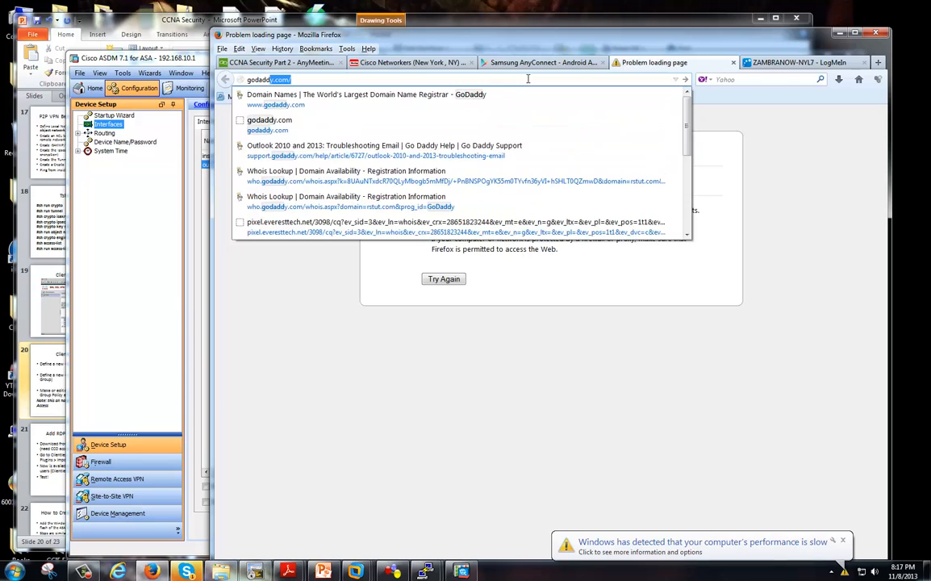
key(Return)
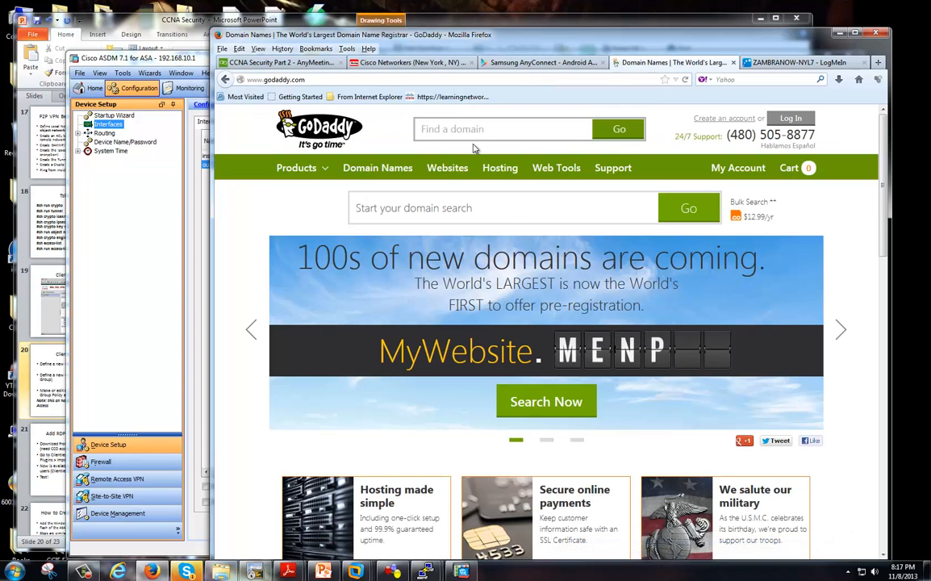
Open GoDaddy's Domain Names page, scroll through it, then bring ASDM to the front.
click(397, 170)
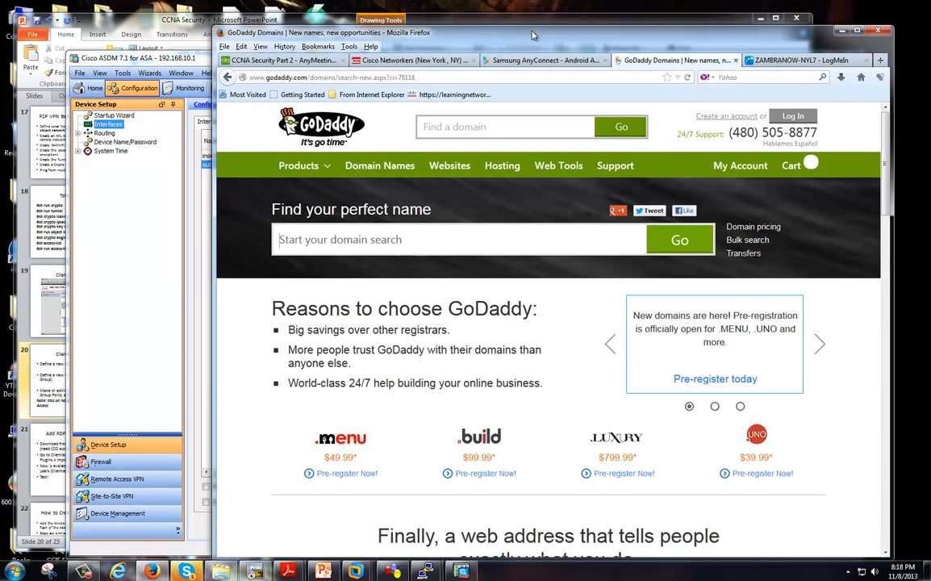
drag(521, 51, 531, 44)
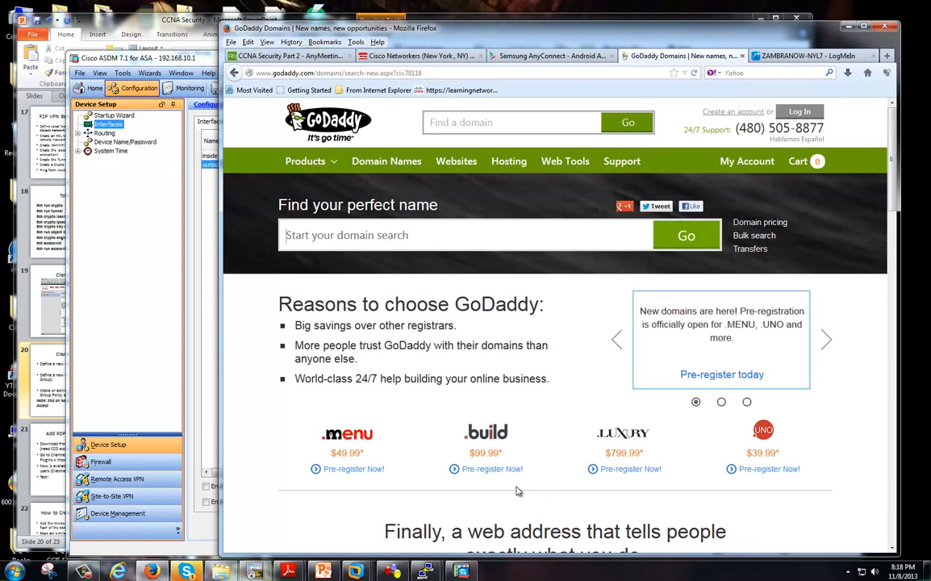
scroll(517, 490, down, 5)
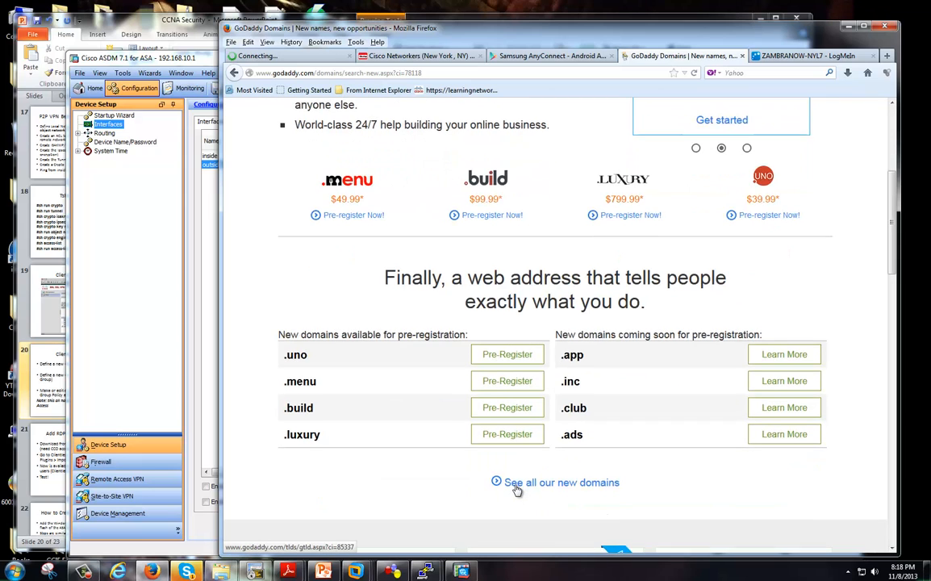
scroll(517, 490, down, 5)
scroll(515, 485, up, 4)
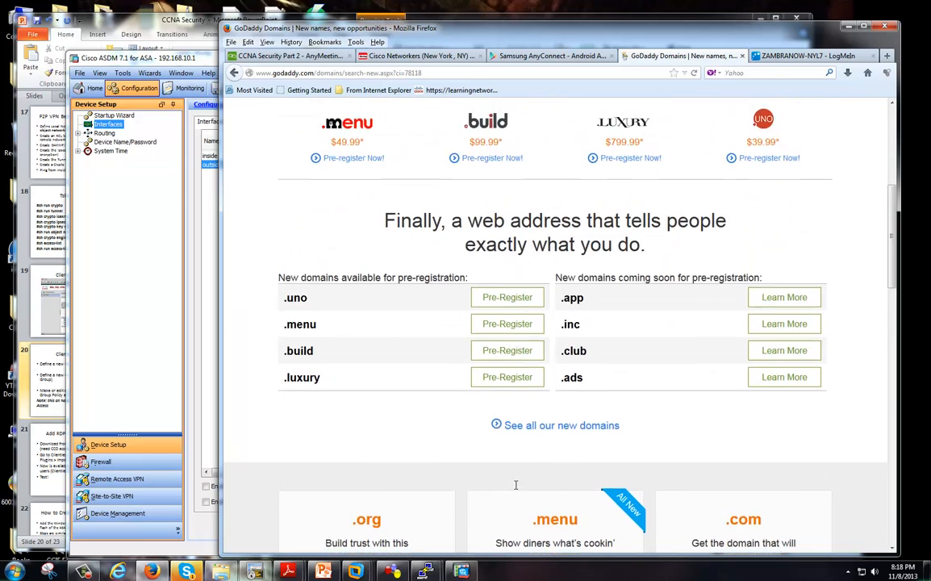
scroll(515, 485, up, 7)
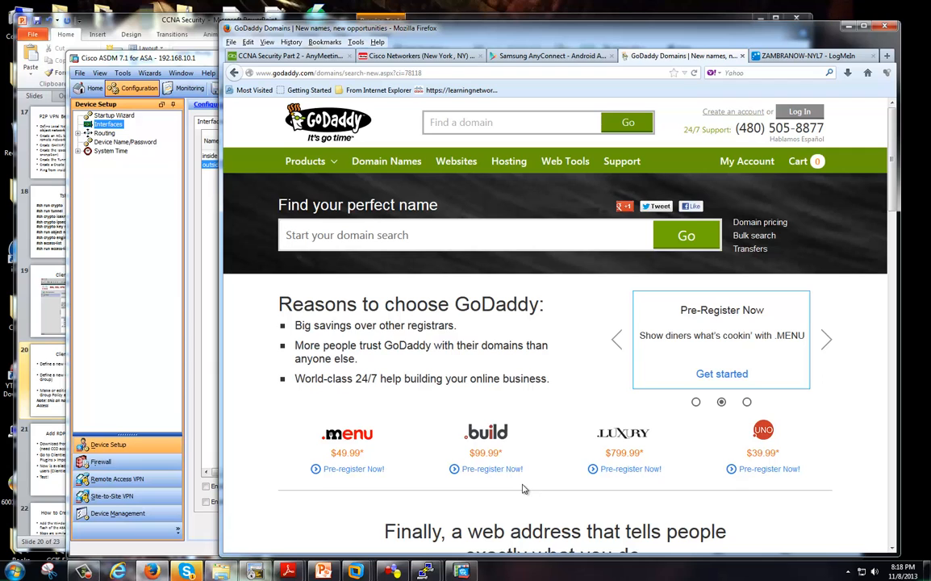
click(180, 56)
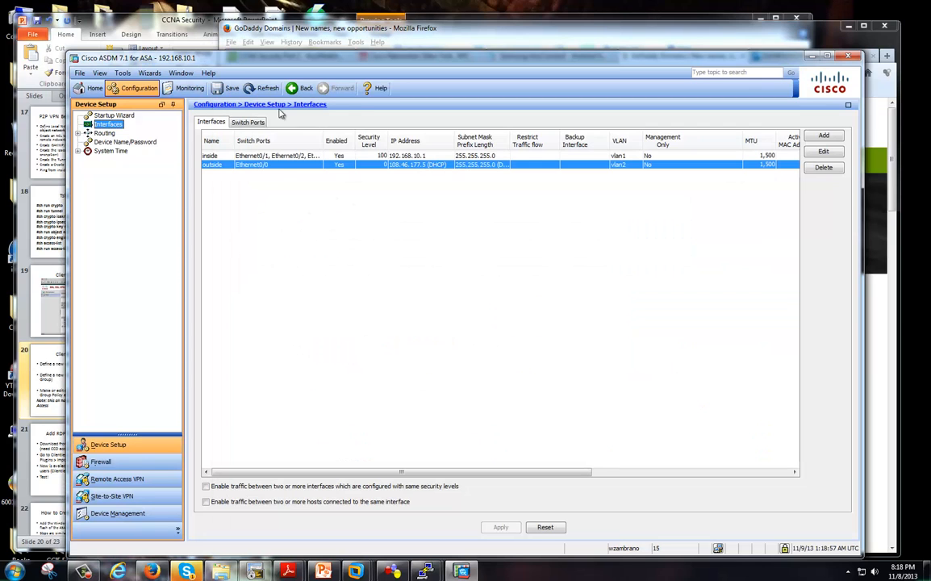
Return to the LogMeIn tab, check the certificate warning, and open the remote IE Tools menu.
click(409, 32)
click(807, 56)
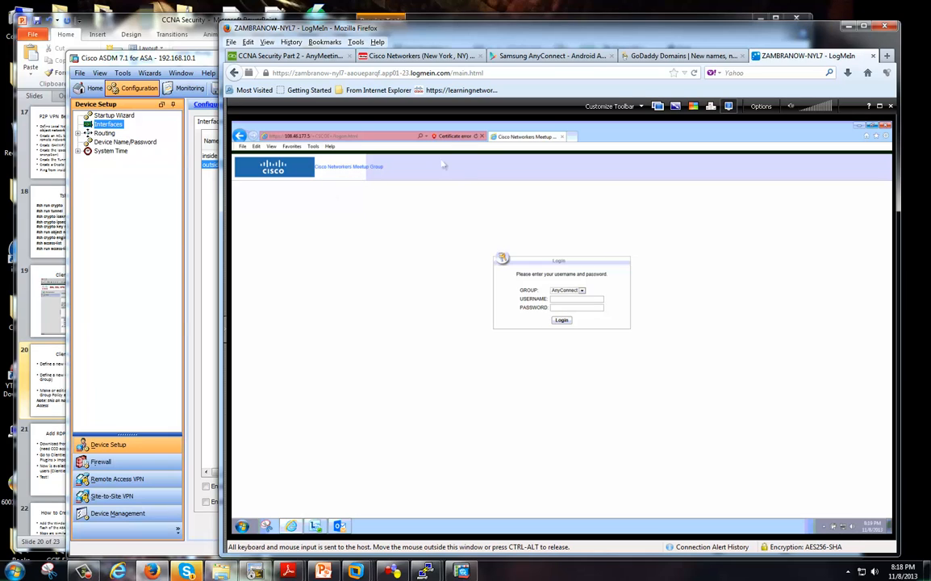
click(453, 136)
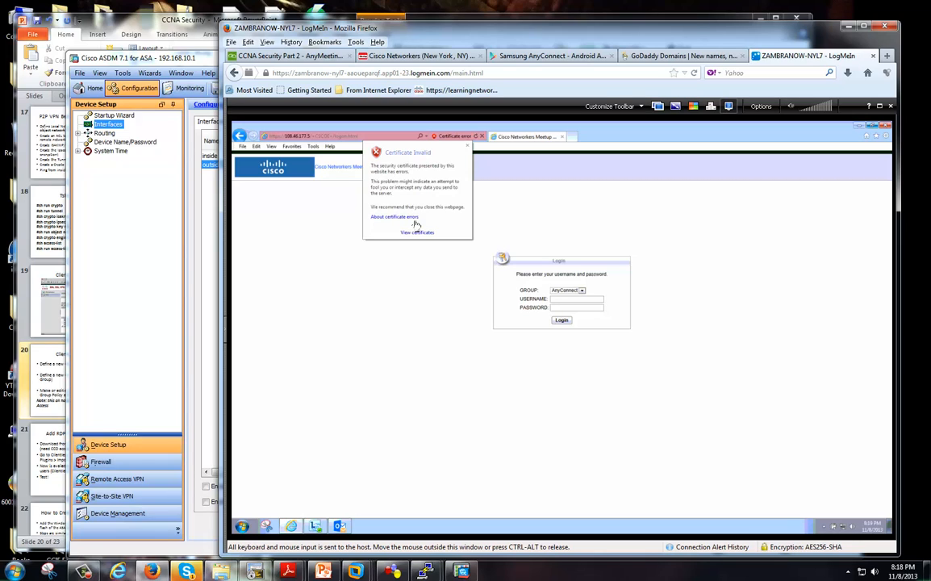
click(467, 146)
click(313, 146)
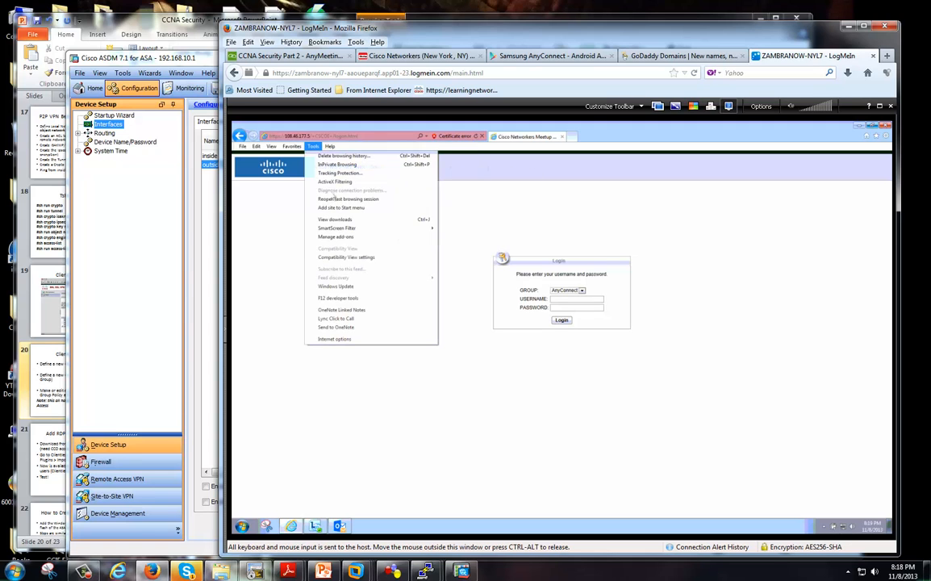
Open Internet Options in full screen and browse its tabs, ending on Content.
click(319, 336)
click(878, 108)
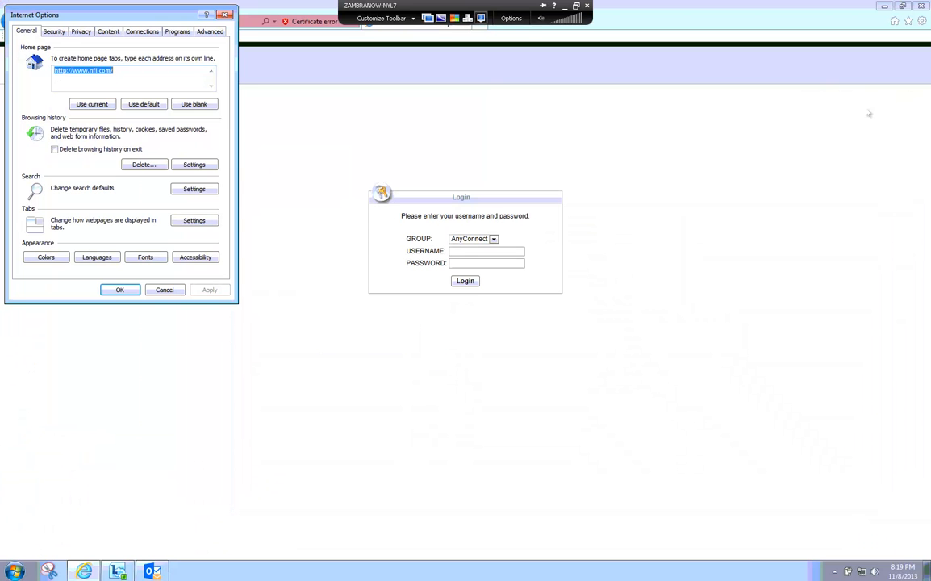
drag(155, 18, 259, 71)
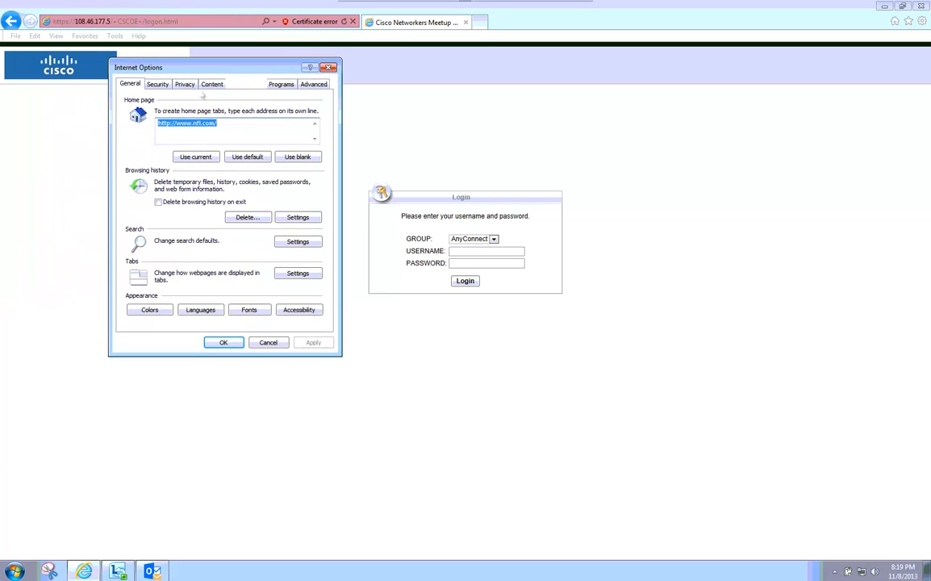
click(185, 85)
click(157, 84)
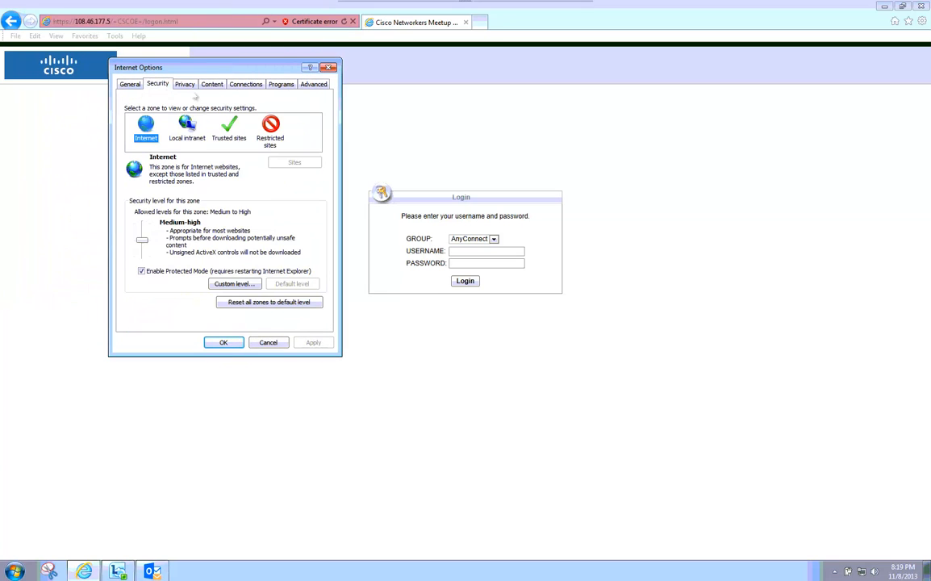
click(246, 84)
click(307, 85)
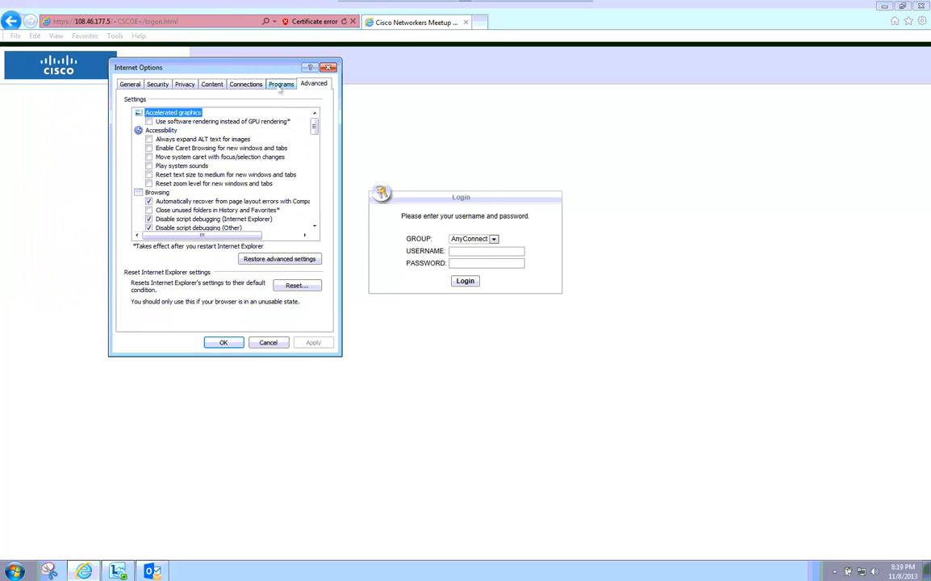
click(280, 87)
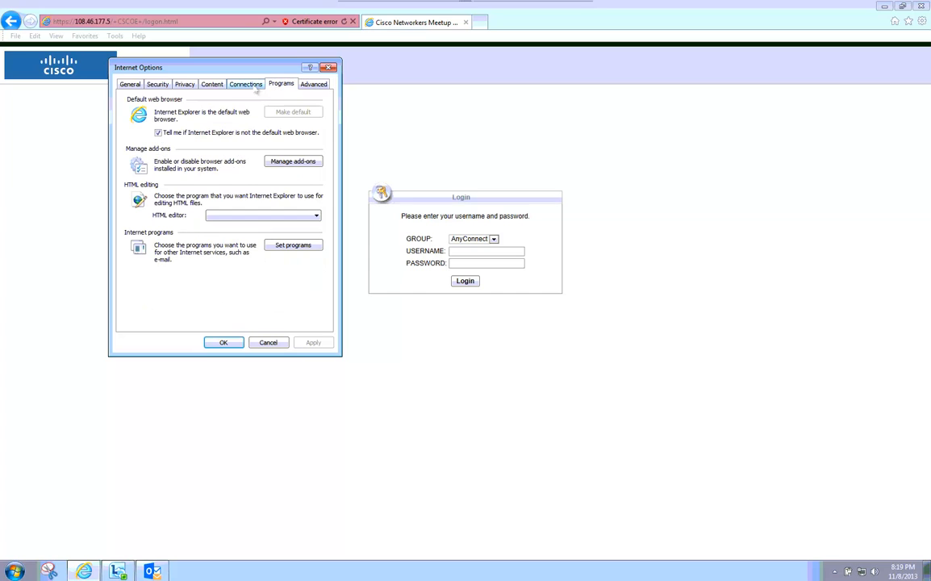
click(248, 86)
click(204, 84)
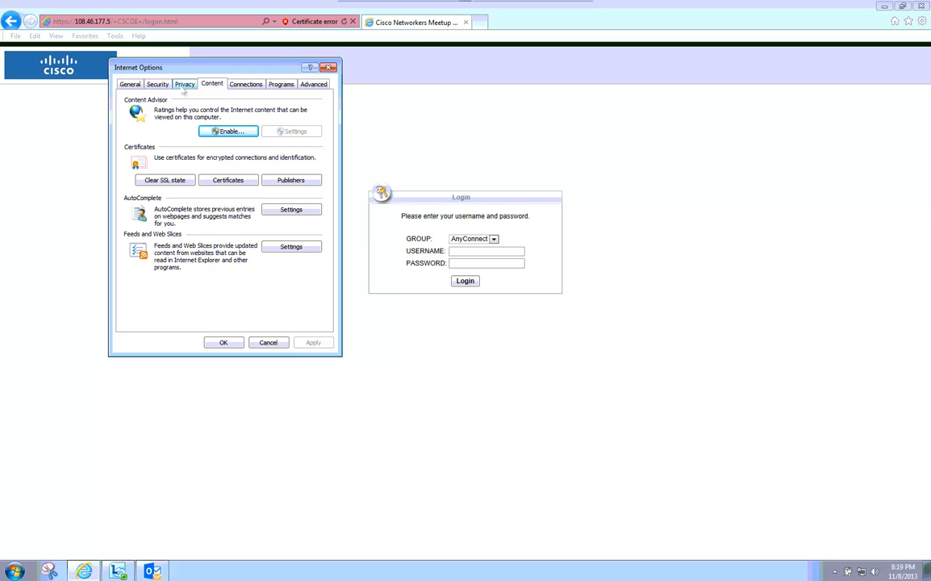
Browse the certificate stores and select the Go Daddy Class 2 trusted root certificate.
click(228, 180)
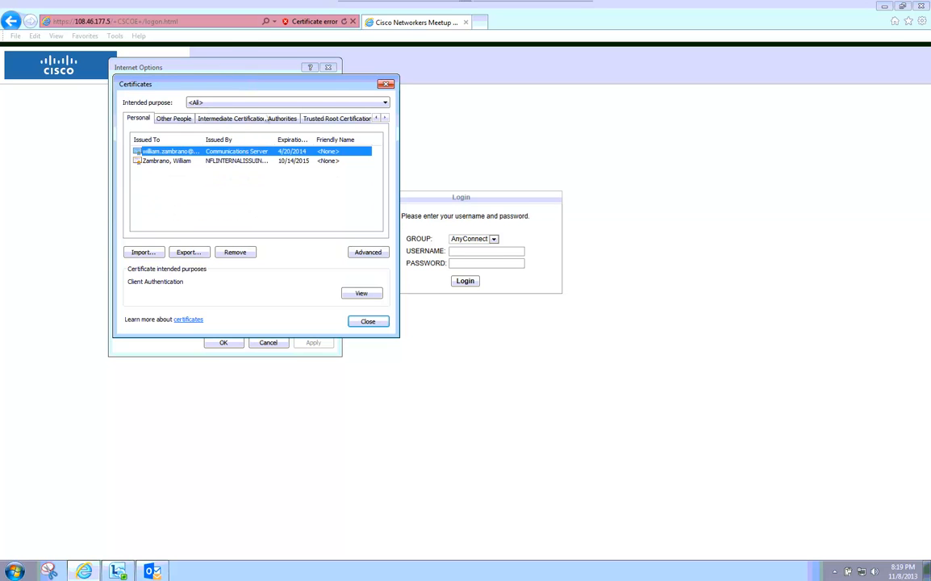
drag(267, 86, 528, 141)
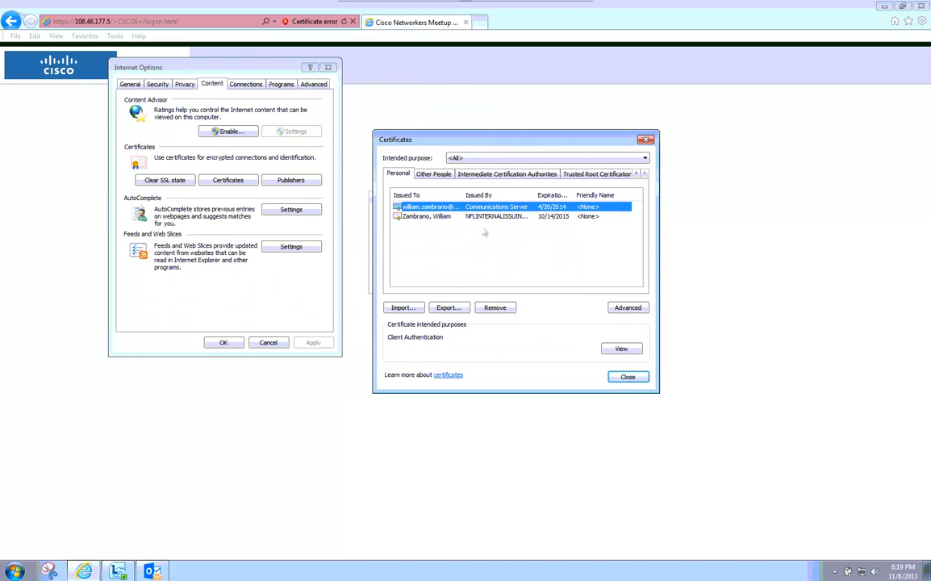
click(507, 174)
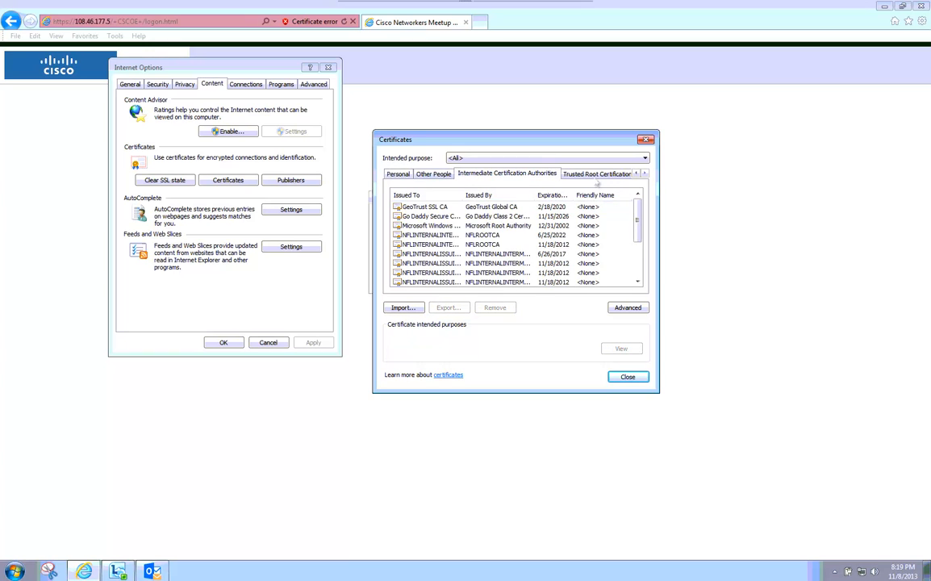
click(597, 175)
click(525, 175)
click(472, 174)
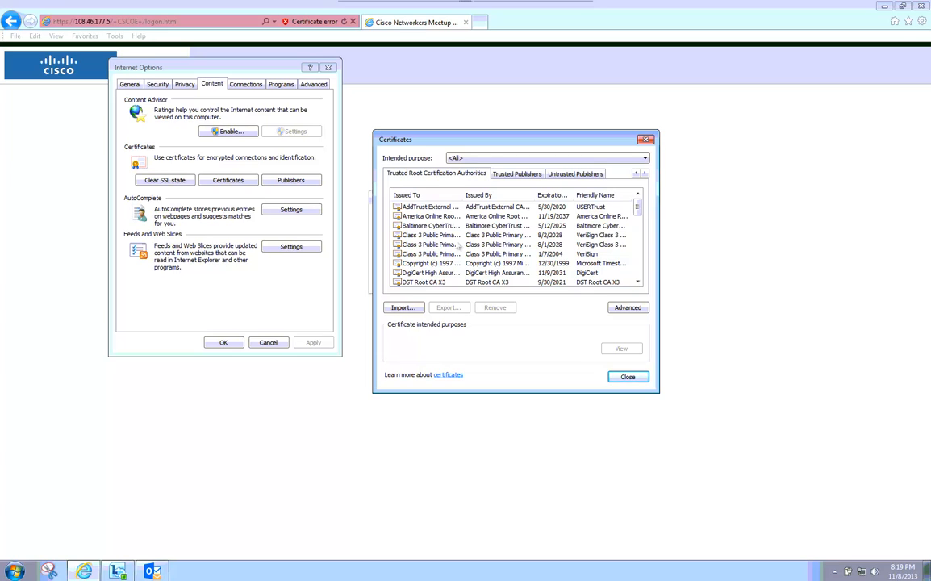
scroll(575, 242, down, 3)
click(580, 263)
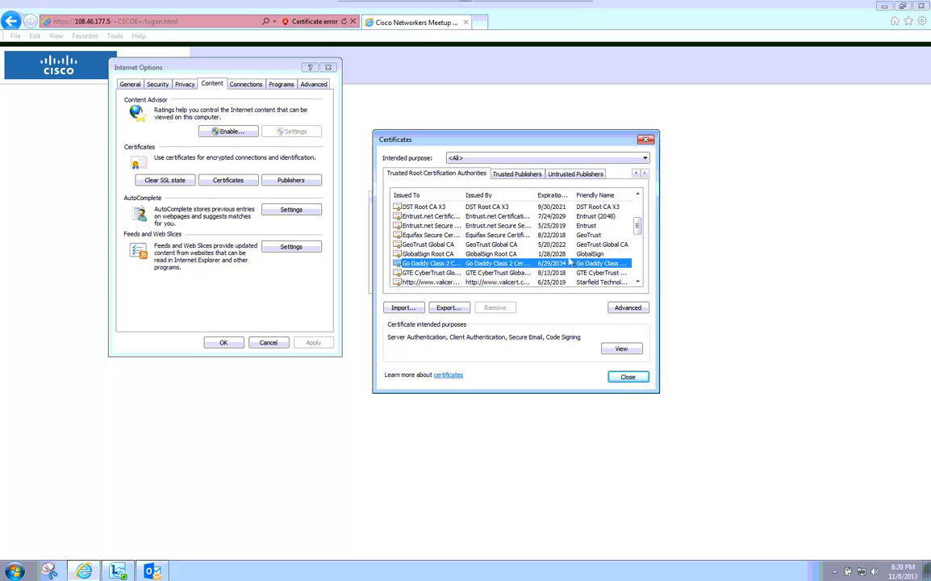
Close the certificate list, cancel Internet Options, dismiss the certificate error, and exit full screen.
click(632, 378)
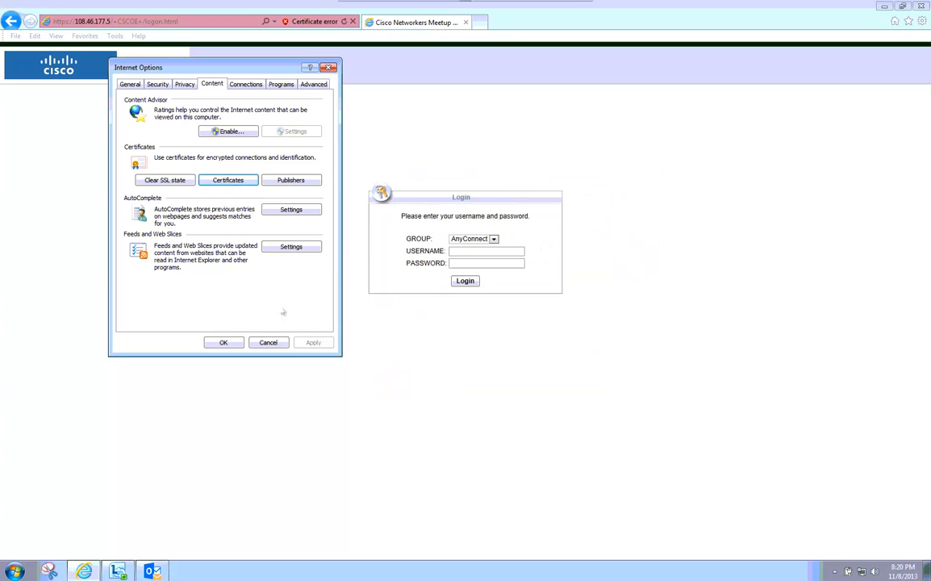
click(275, 343)
click(313, 21)
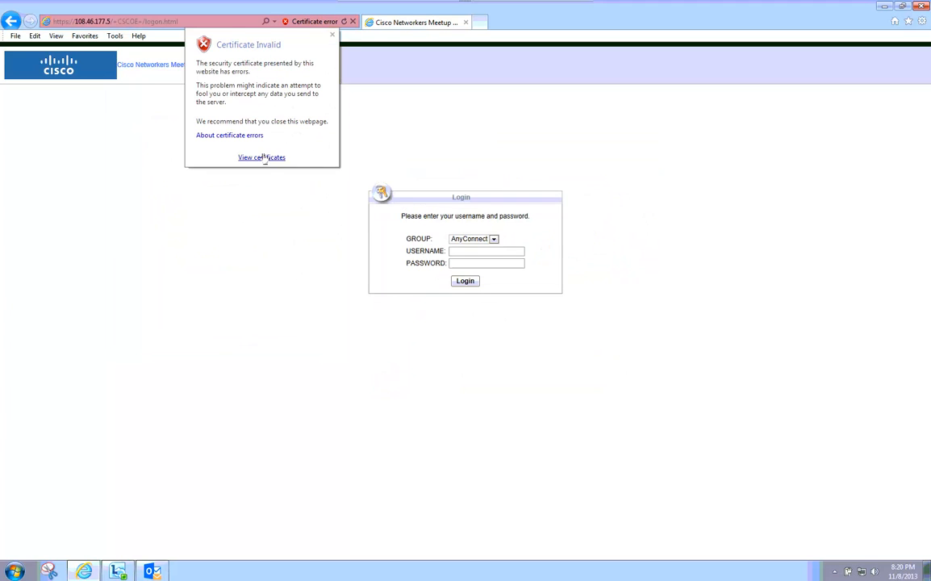
click(174, 46)
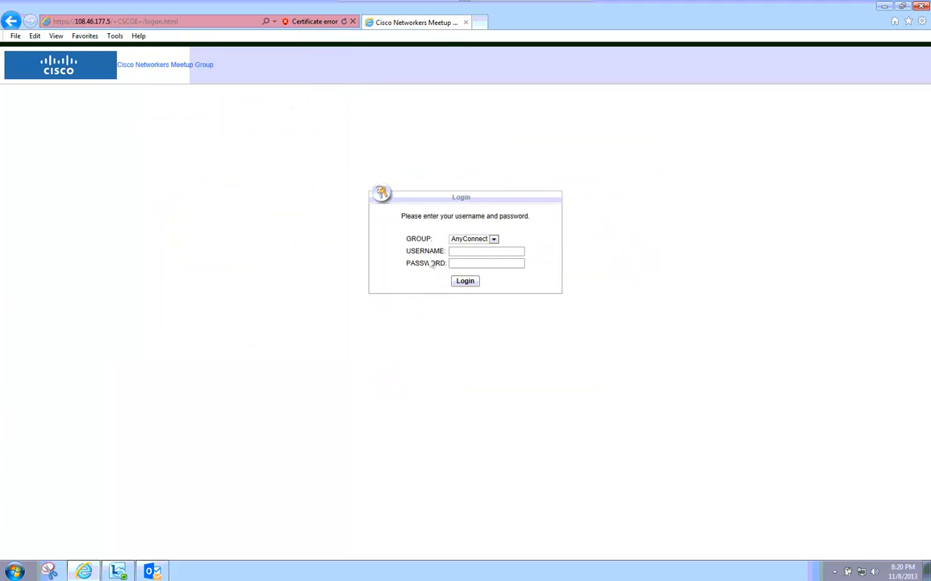
click(451, 7)
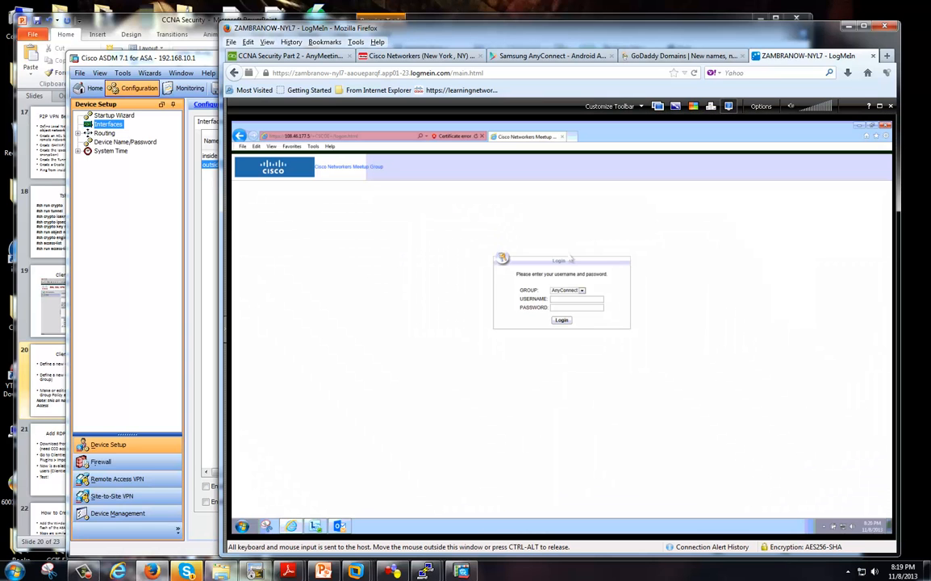
Close the GoDaddy and Samsung AnyConnect tabs, then check the login page's GROUP list.
click(658, 56)
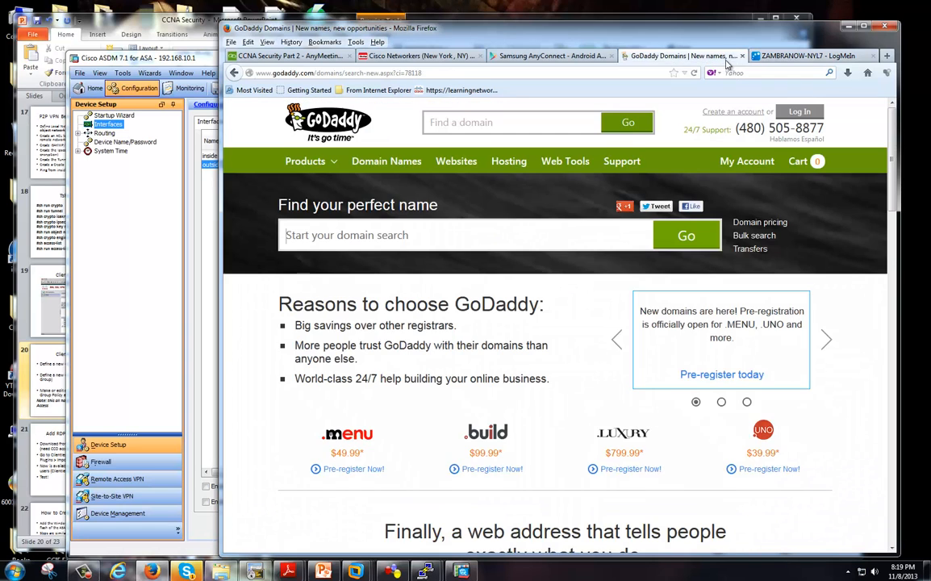
middle_click(668, 55)
drag(623, 32, 635, 34)
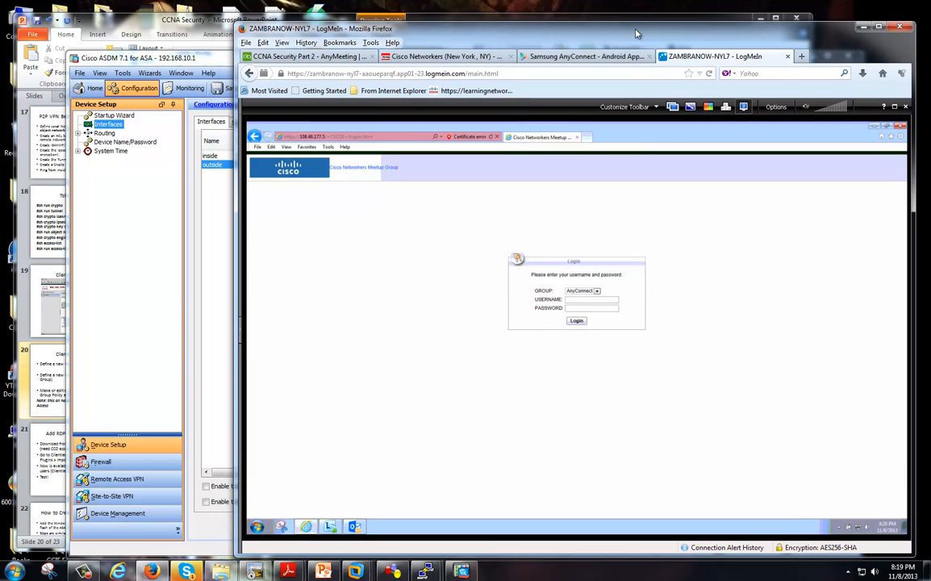
click(638, 57)
click(649, 56)
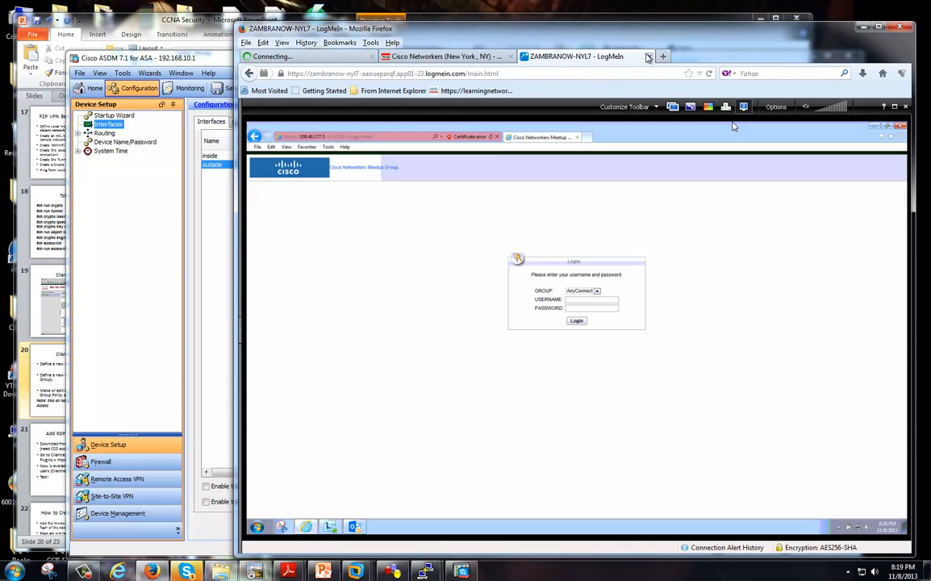
click(596, 291)
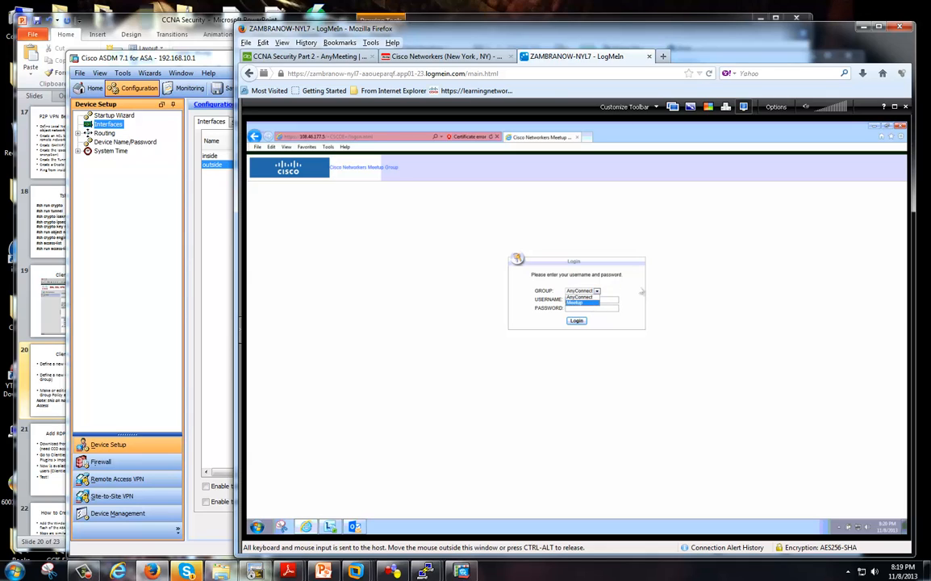
click(643, 293)
Change the remote portal URL path to /meetup and view its username-and-password-only login form.
click(375, 137)
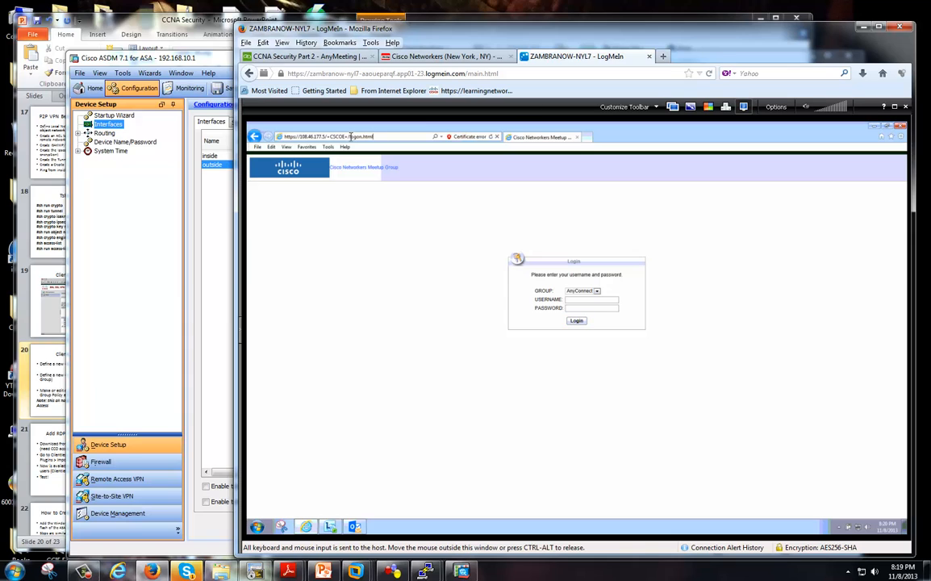
click(895, 107)
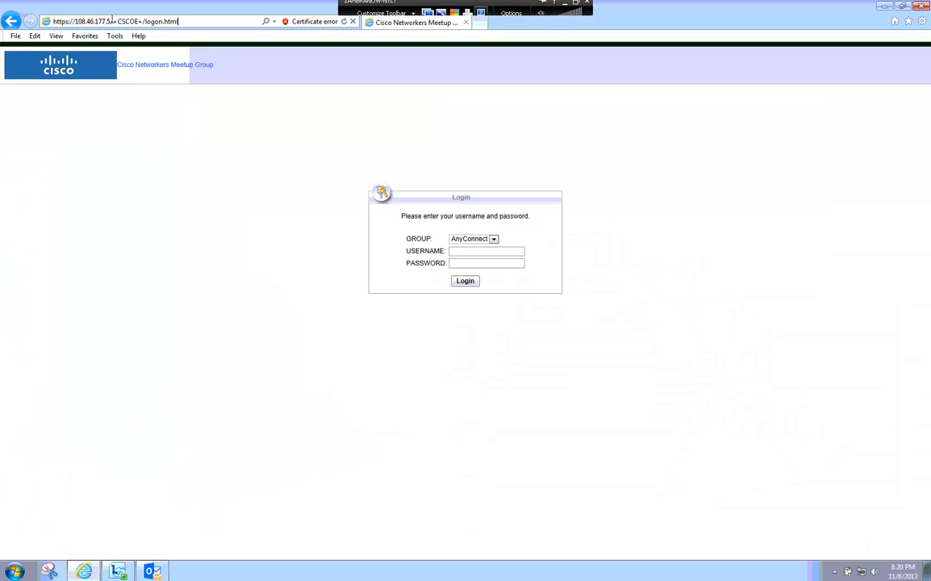
drag(113, 21, 230, 24)
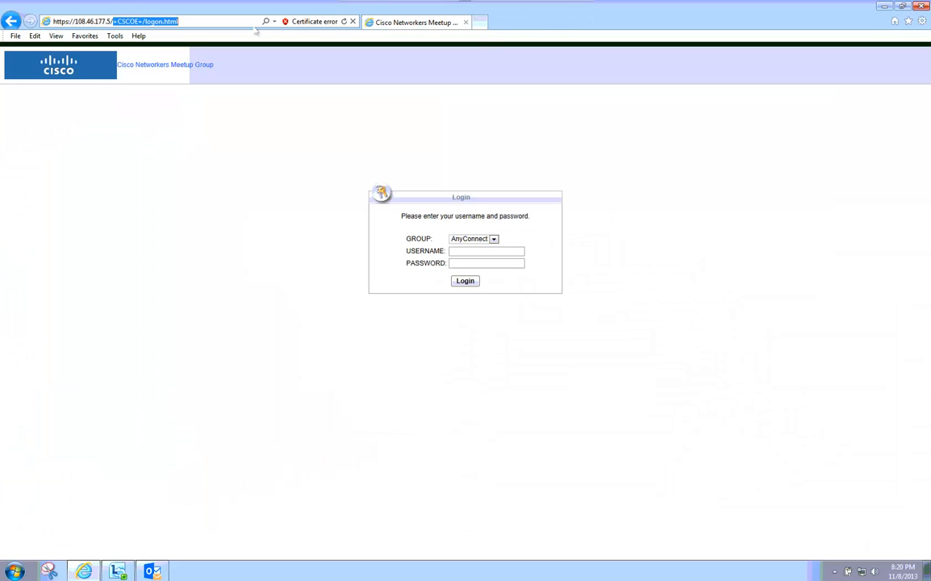
text(meetup)
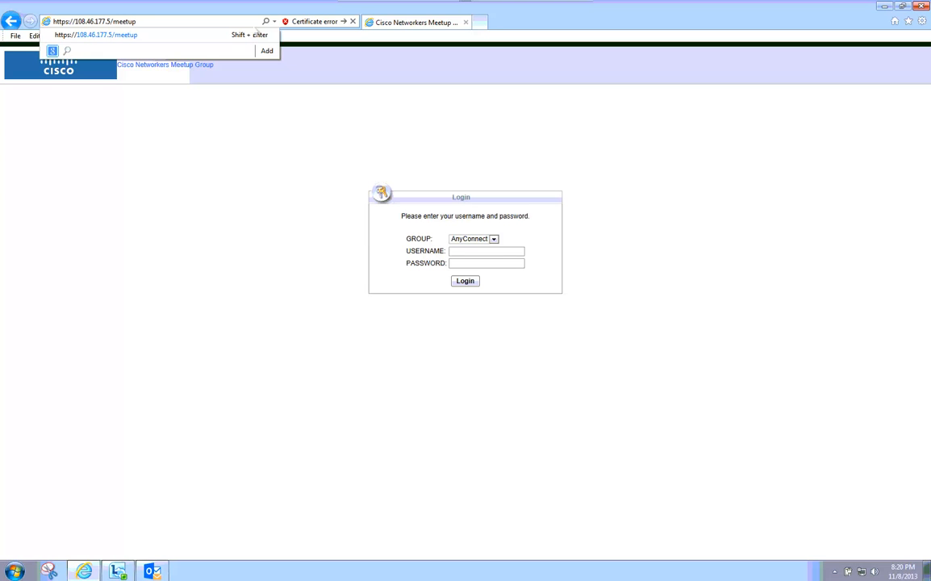
key(Return)
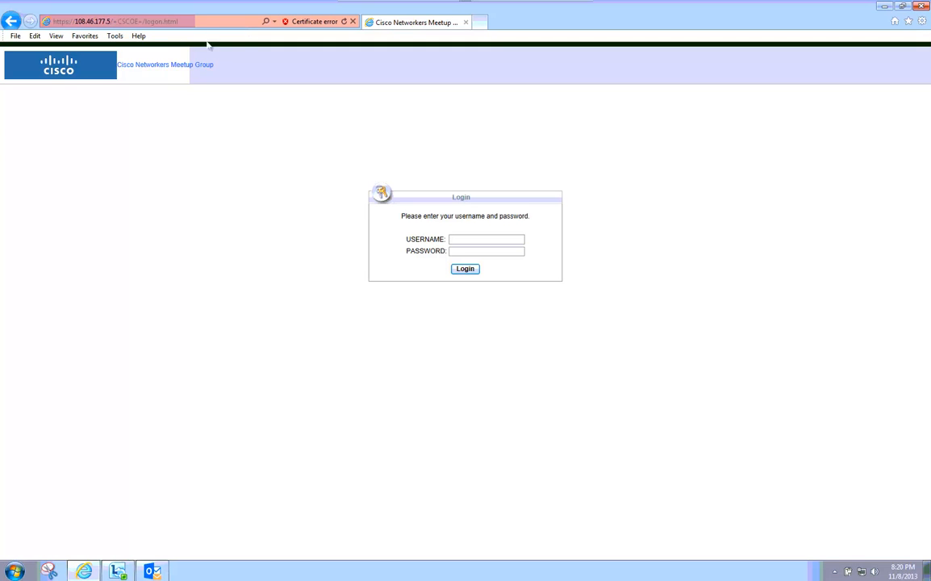
click(118, 22)
click(118, 21)
click(256, 205)
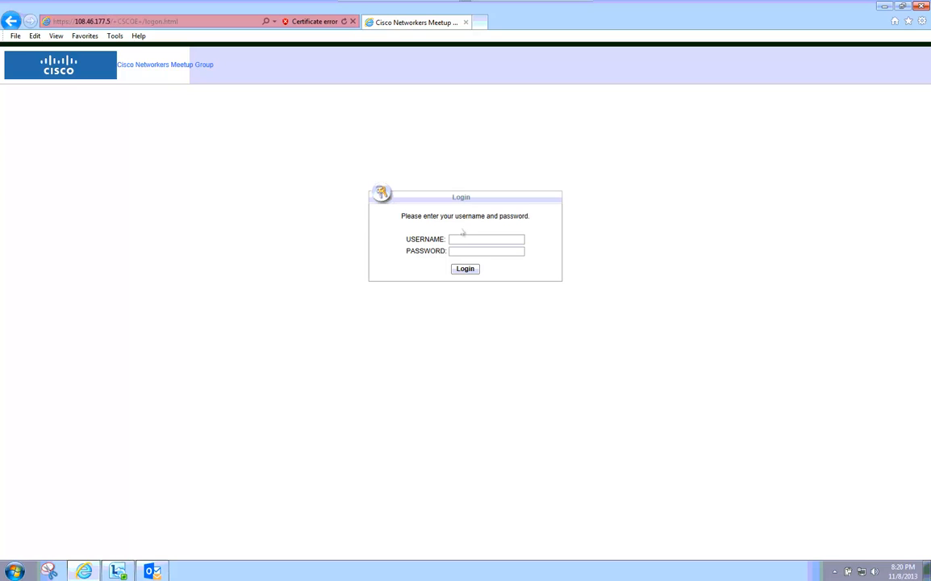
click(489, 249)
double_click(515, 4)
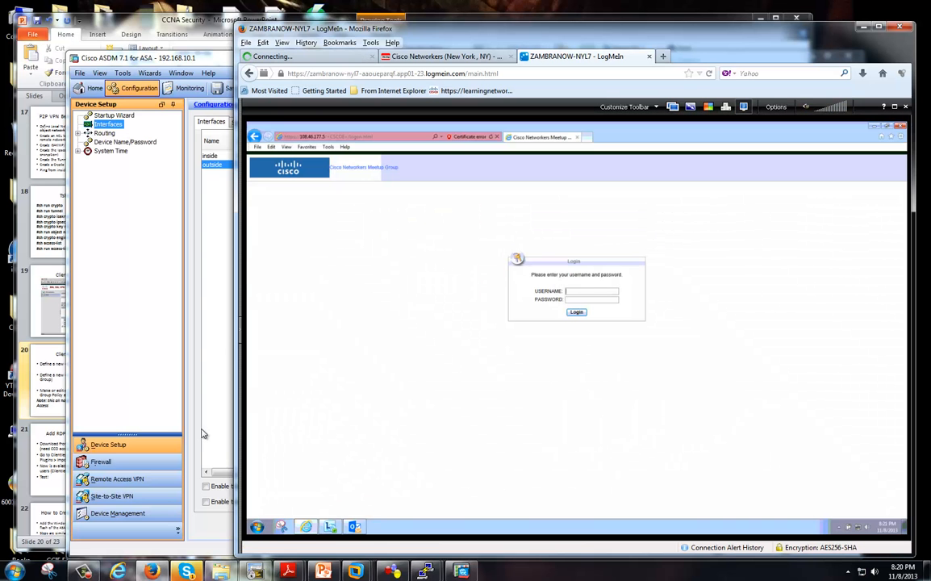
Send the test account's username and password as AnyMeeting chat messages, then return to LogMeIn.
click(348, 58)
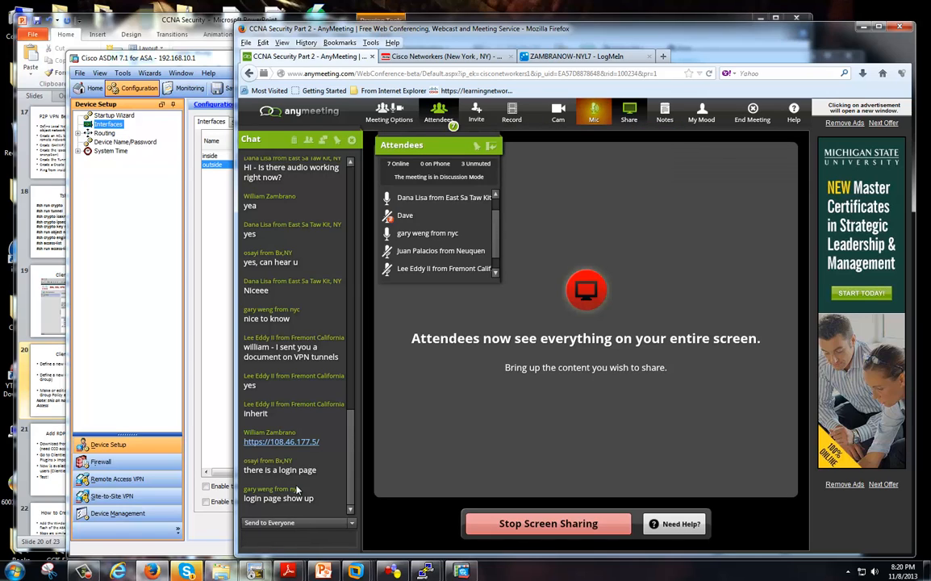
text(tupuser)
key(Return)
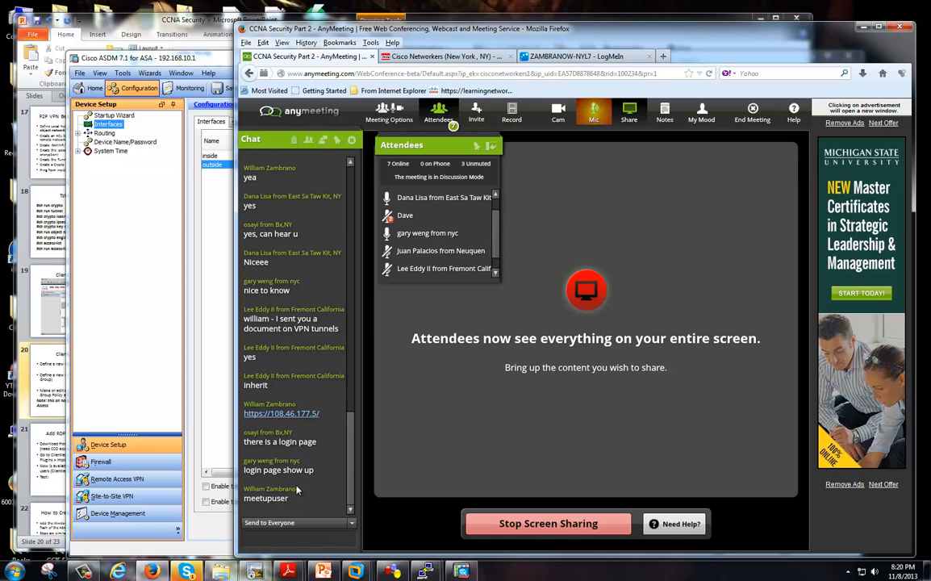
text(Test123)
key(Return)
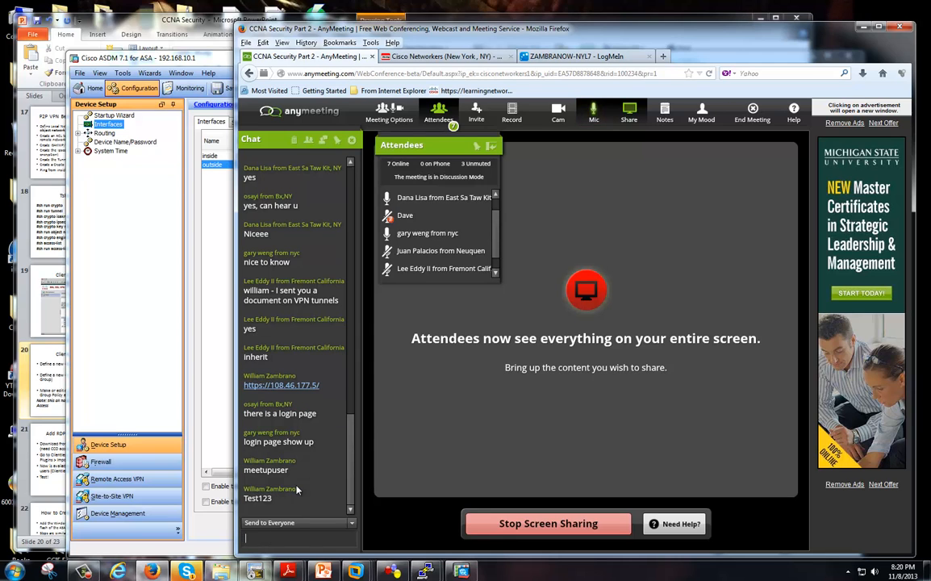
drag(692, 28, 643, 25)
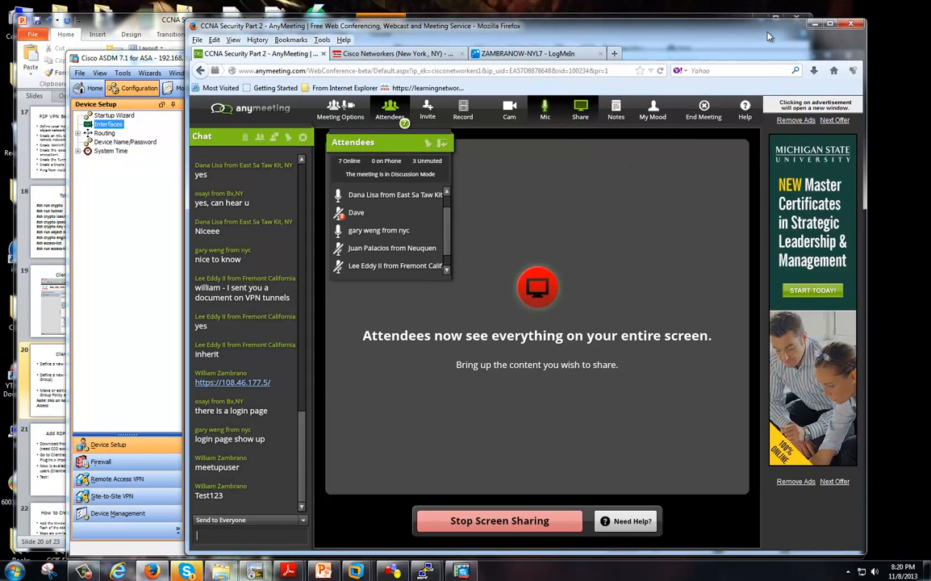
click(539, 58)
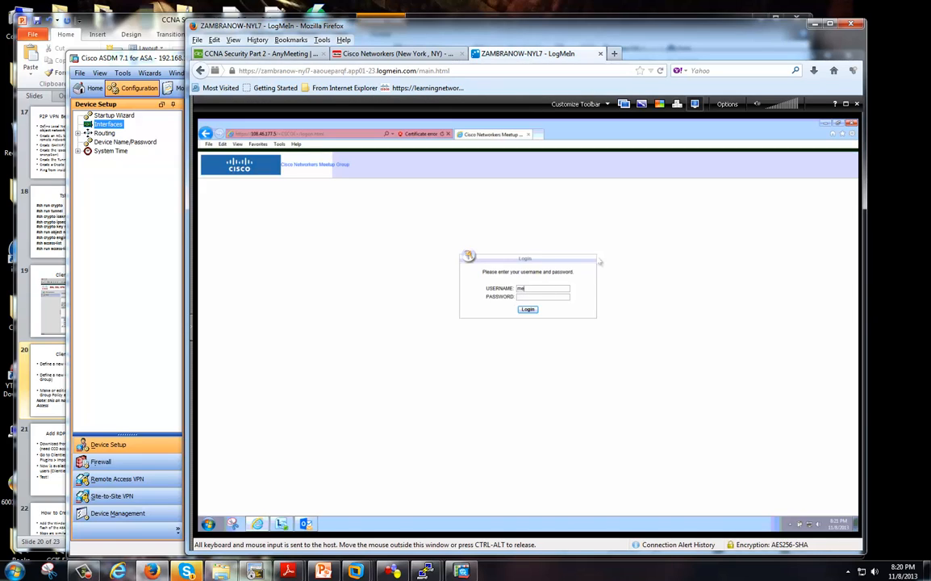
In full screen, replace the mistyped username and submit a first login attempt.
click(846, 104)
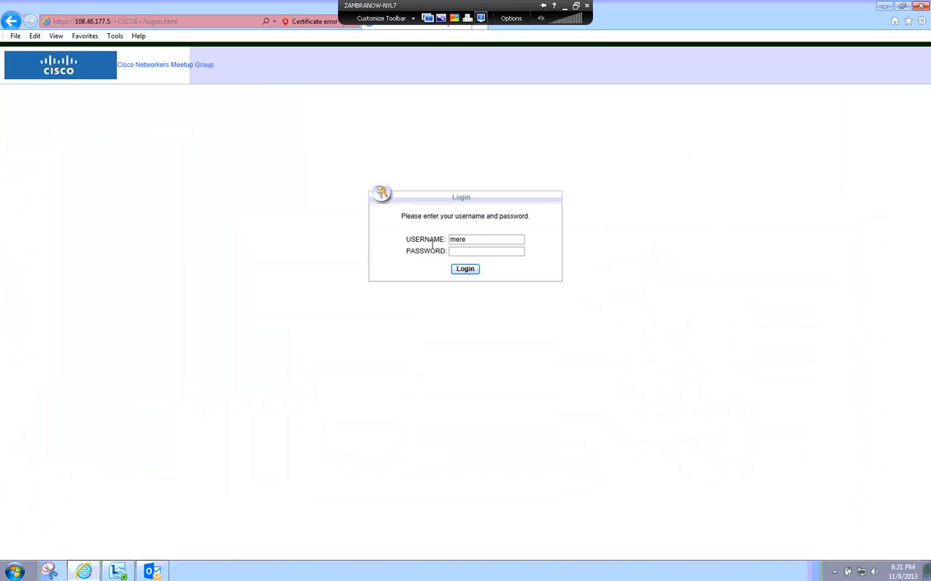
double_click(447, 239)
text(meetu)
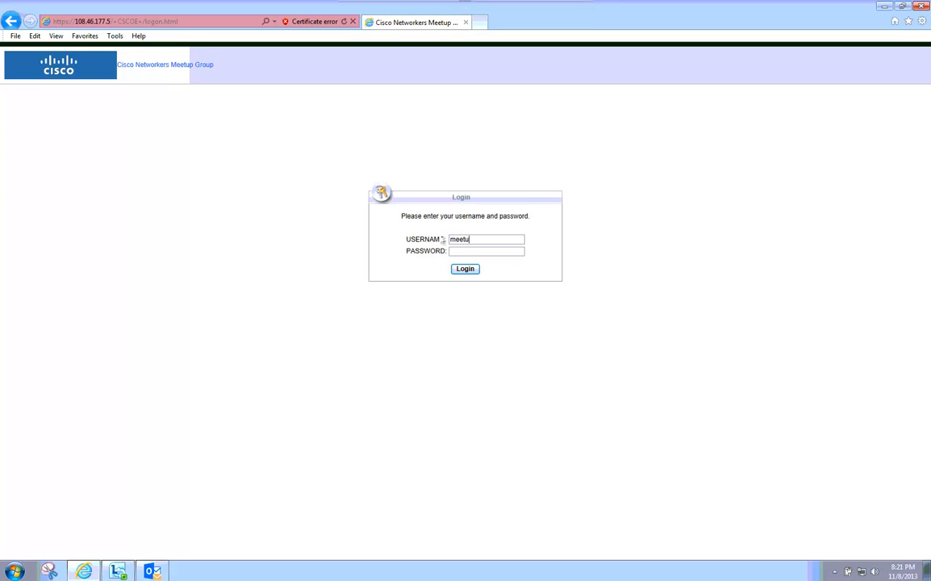
text(p2013up2013)
click(465, 269)
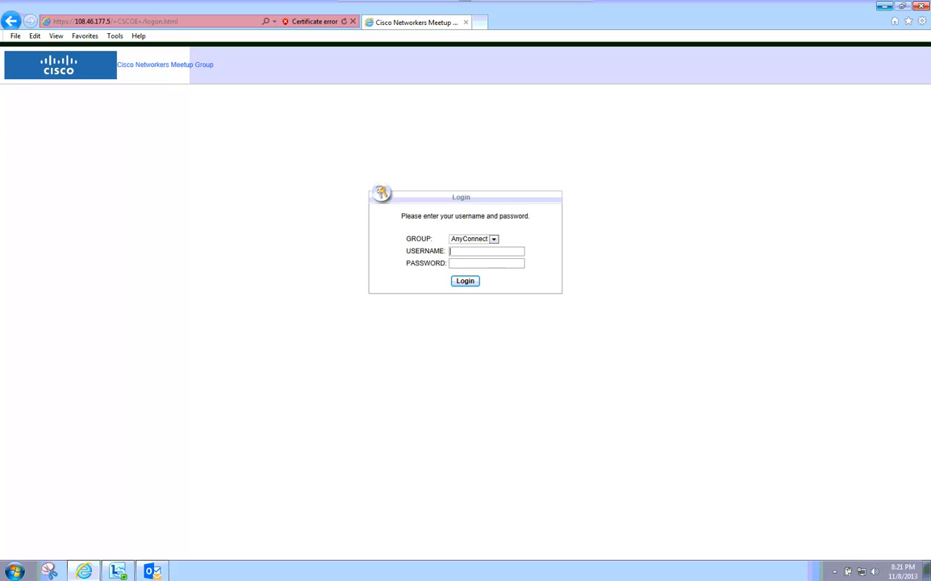
Choose the Meetup group, enter the test username and password, and log in.
click(493, 239)
click(489, 255)
text(meetupuser)
key(Tab)
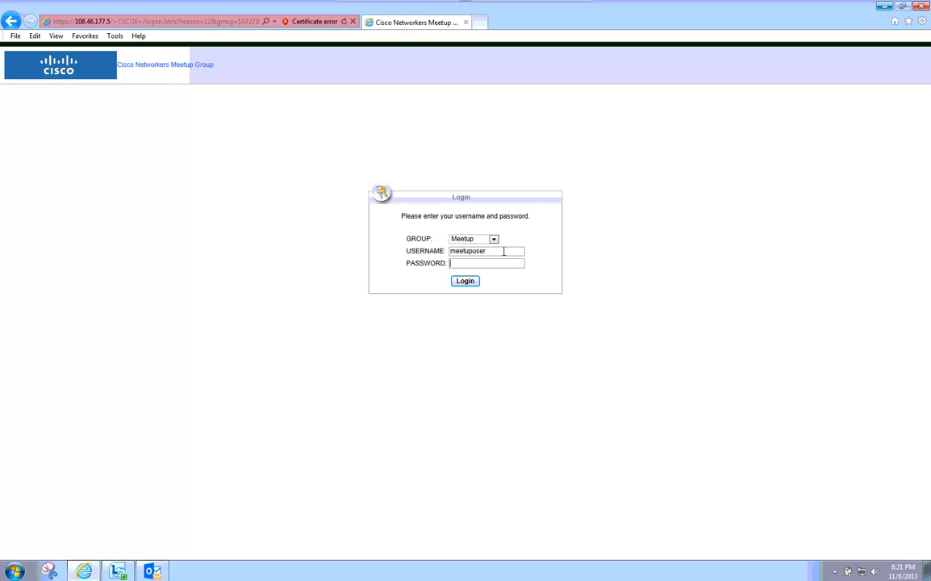
click(475, 283)
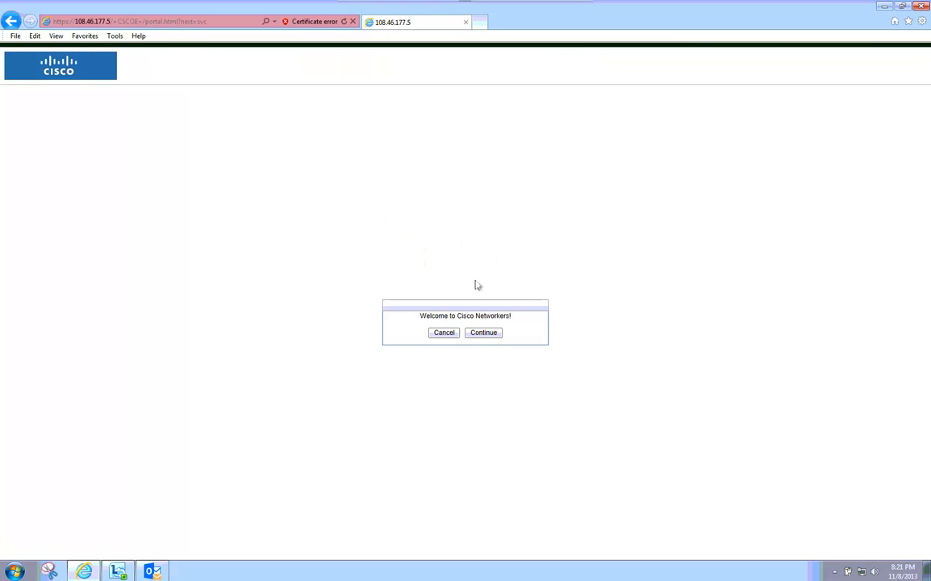
key(ctrl+alt)
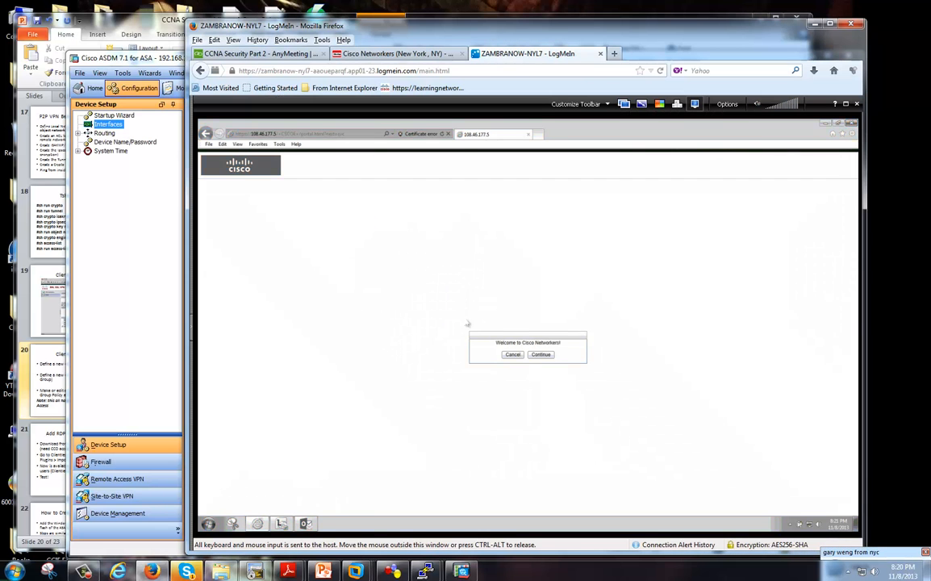
Continue past the welcome banner into the portal, then move Firefox aside to reveal ASDM.
click(541, 355)
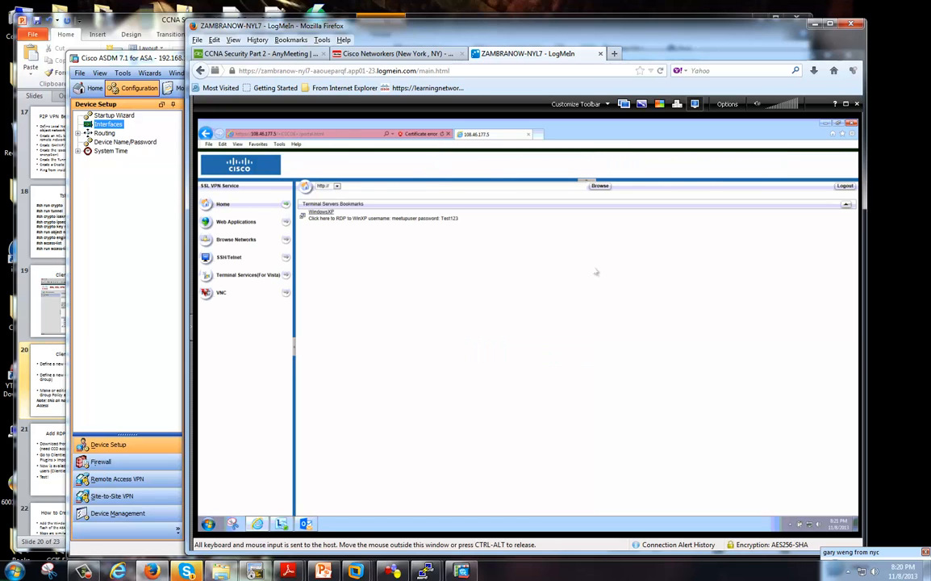
click(306, 56)
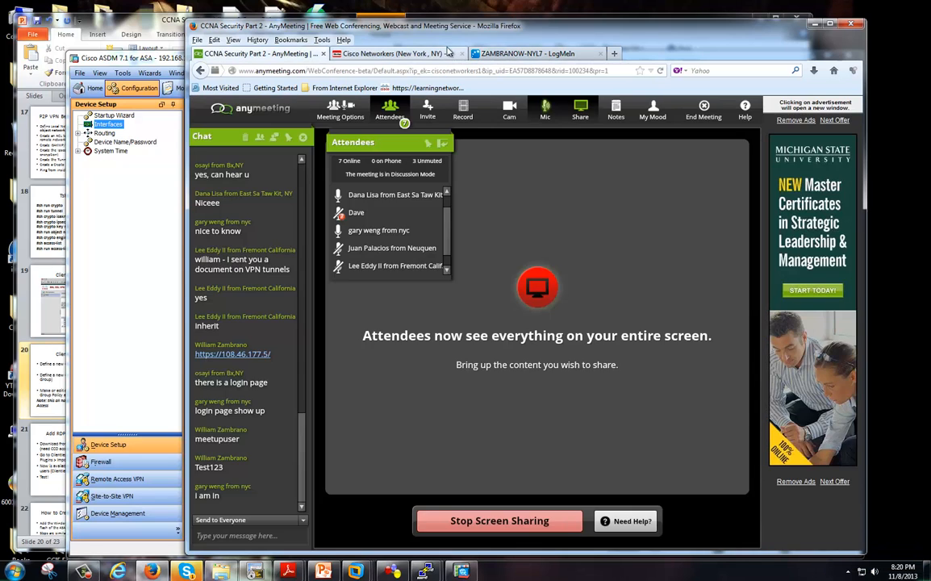
drag(453, 25, 930, 20)
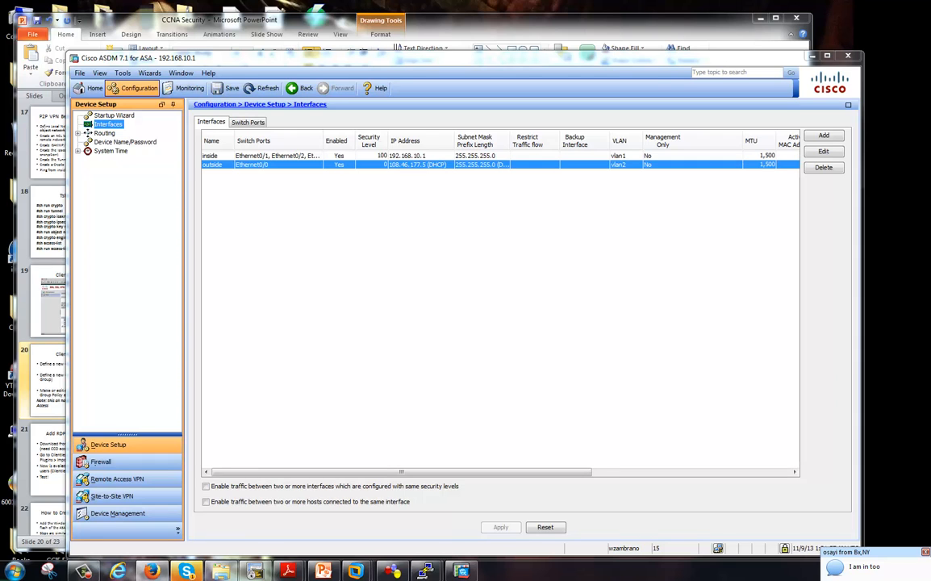
Drag the LogMeIn Firefox window back over ASDM and maximize it.
drag(930, 30, 418, 31)
double_click(419, 30)
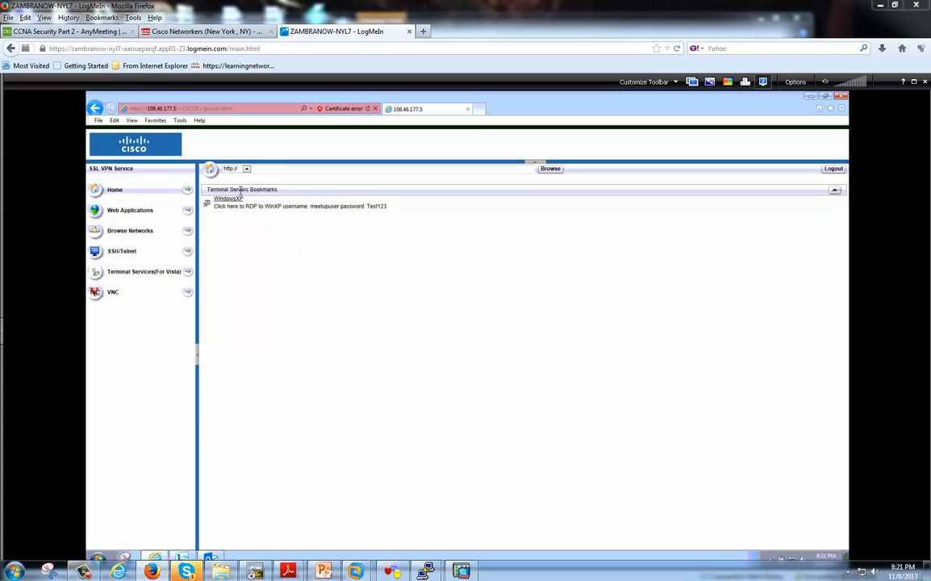
Select the rdp2:// protocol from the portal's URL protocol list.
drag(240, 191, 323, 260)
click(326, 263)
click(247, 169)
click(246, 169)
click(246, 169)
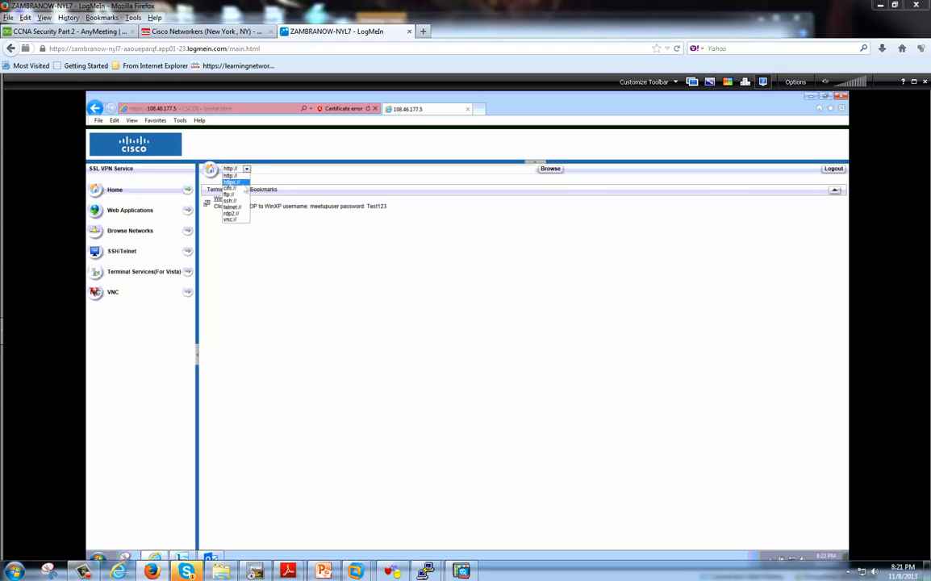
click(230, 213)
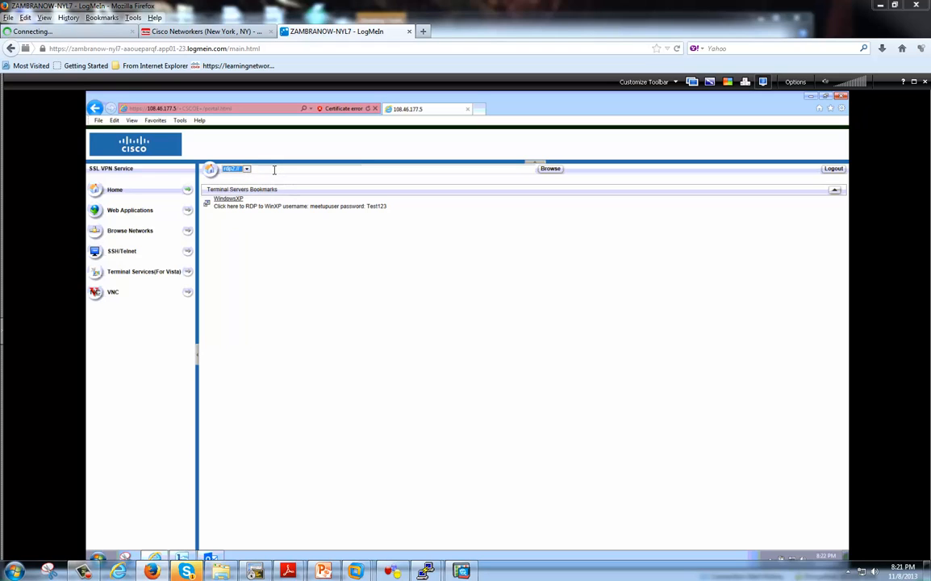
click(274, 170)
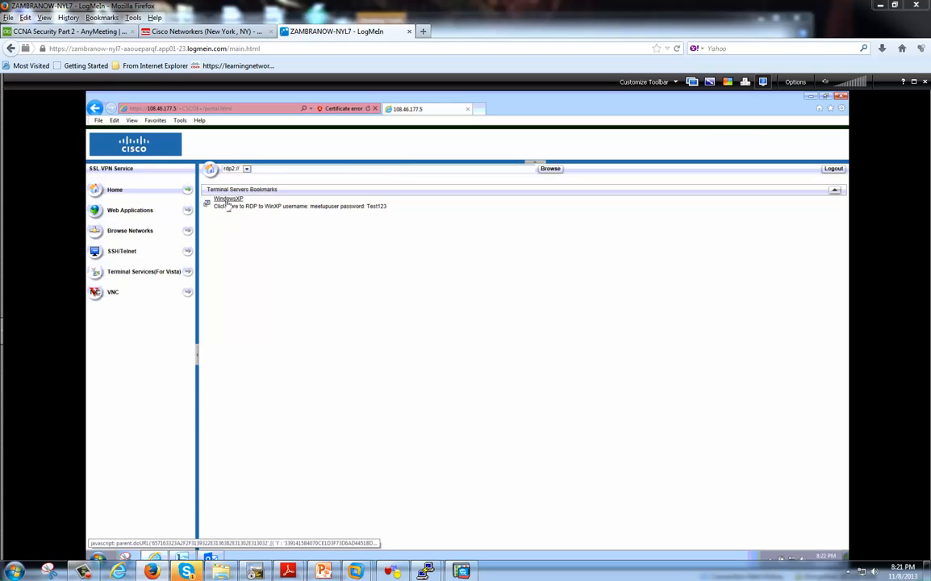
Review the bookmark's login description and launch the WindowsXP remote desktop bookmark.
drag(214, 206, 386, 208)
click(383, 210)
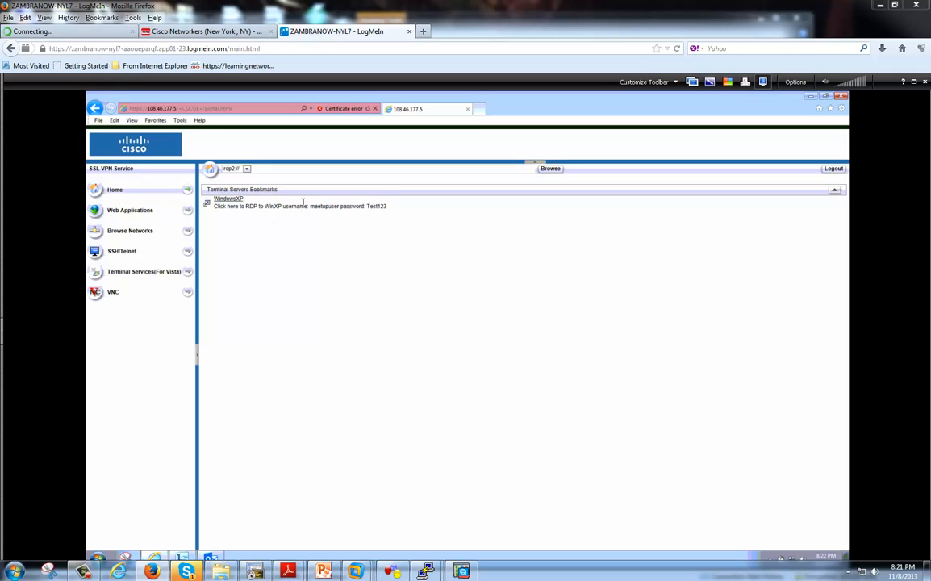
click(239, 201)
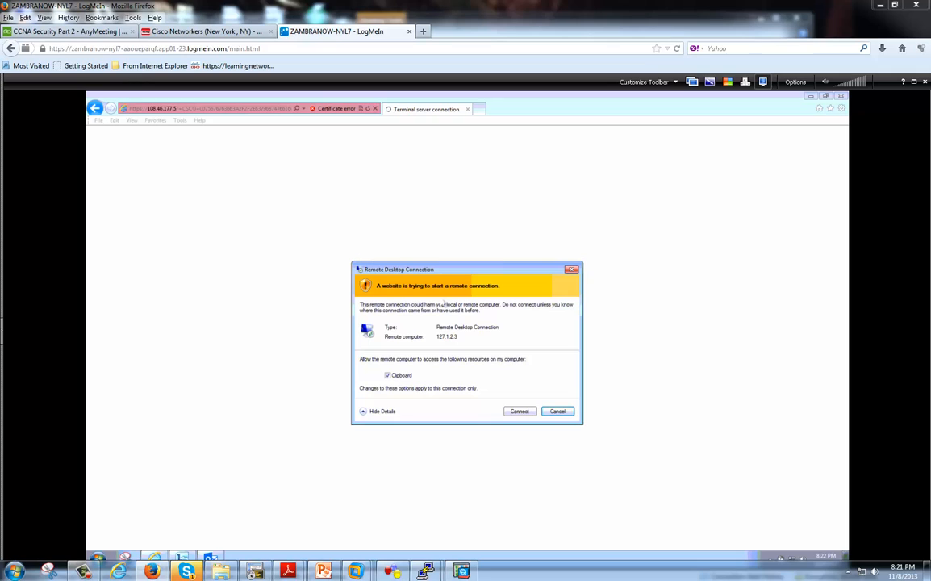
Reconnect to 192.168.10.102 with the Java RDP client, accepting the certificate and risk prompts.
click(514, 411)
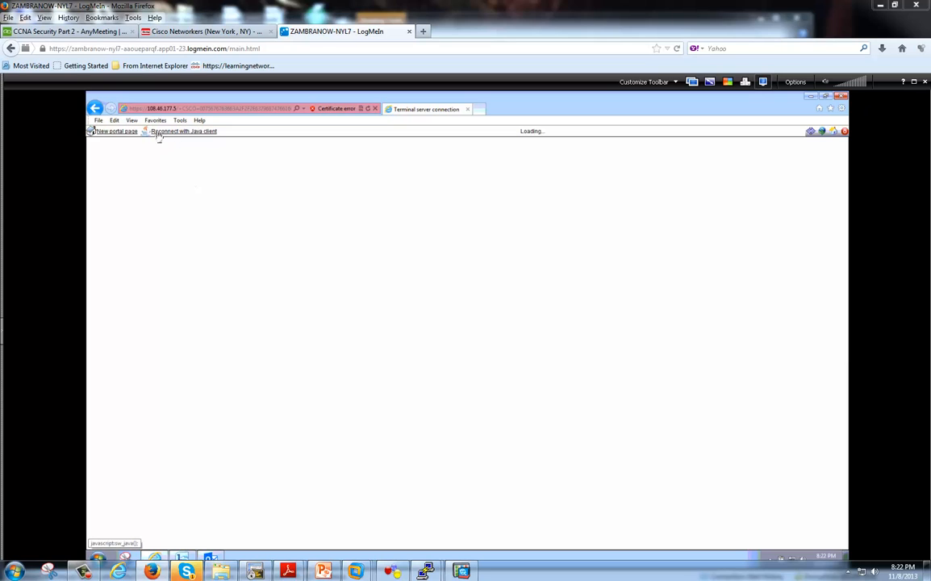
click(212, 132)
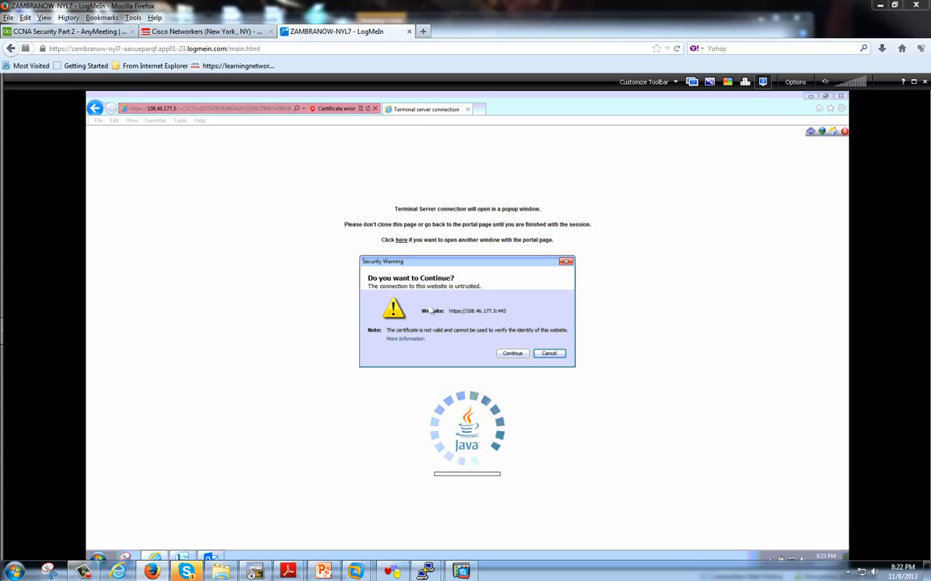
click(513, 353)
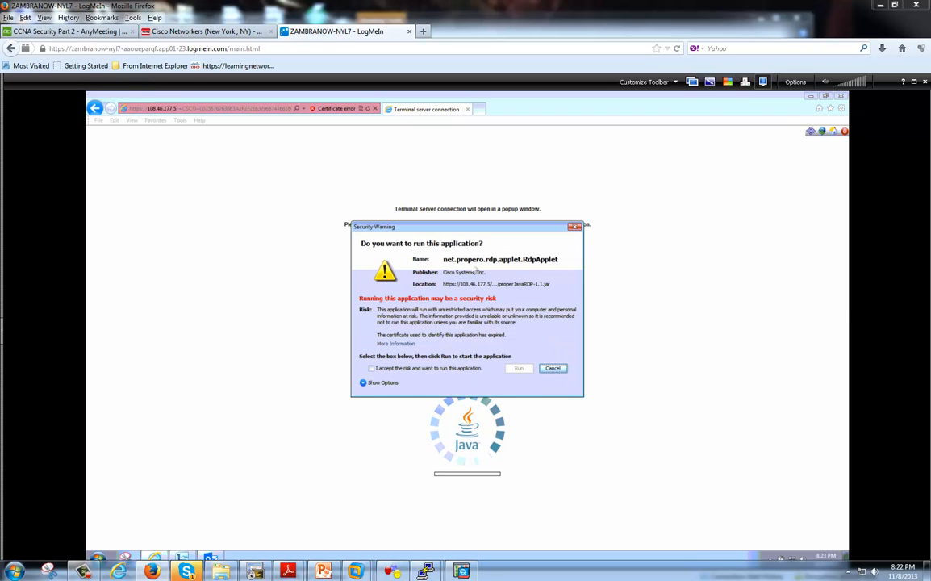
click(407, 368)
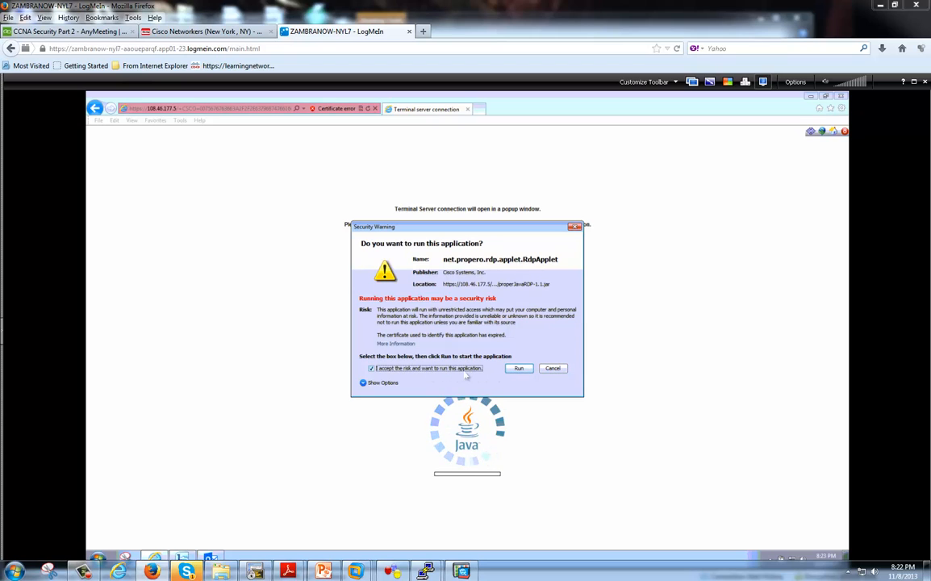
click(516, 369)
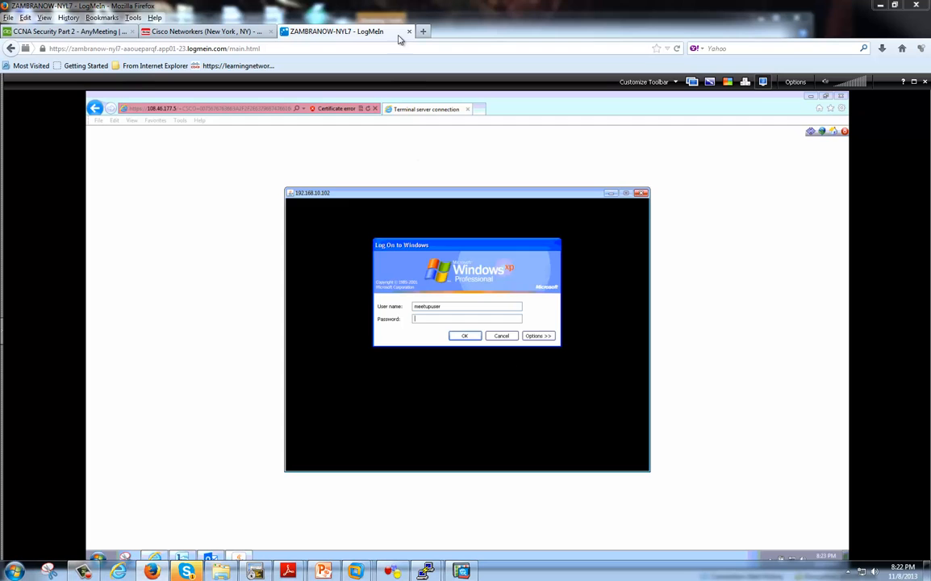
Submit the Windows XP logon and switch the remote view to full screen.
double_click(397, 9)
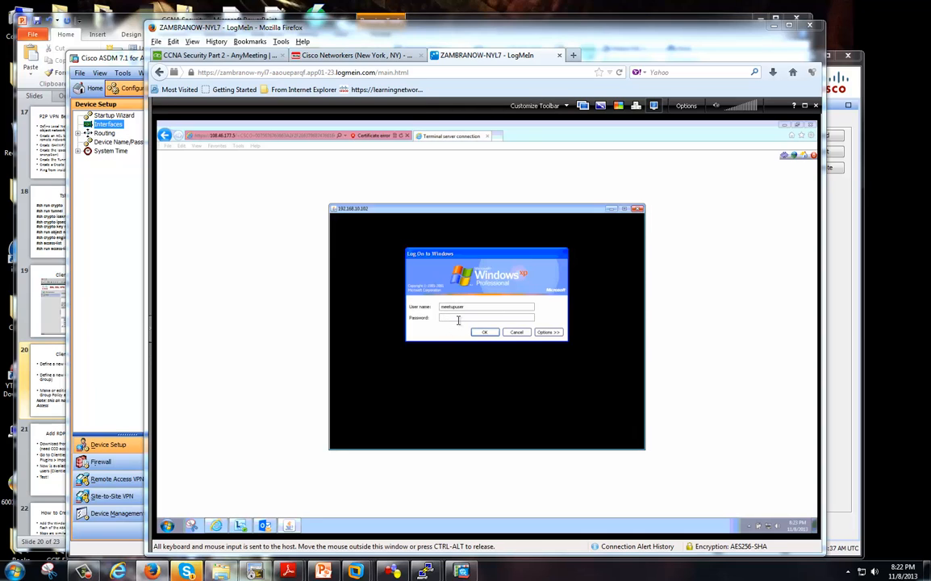
key(Return)
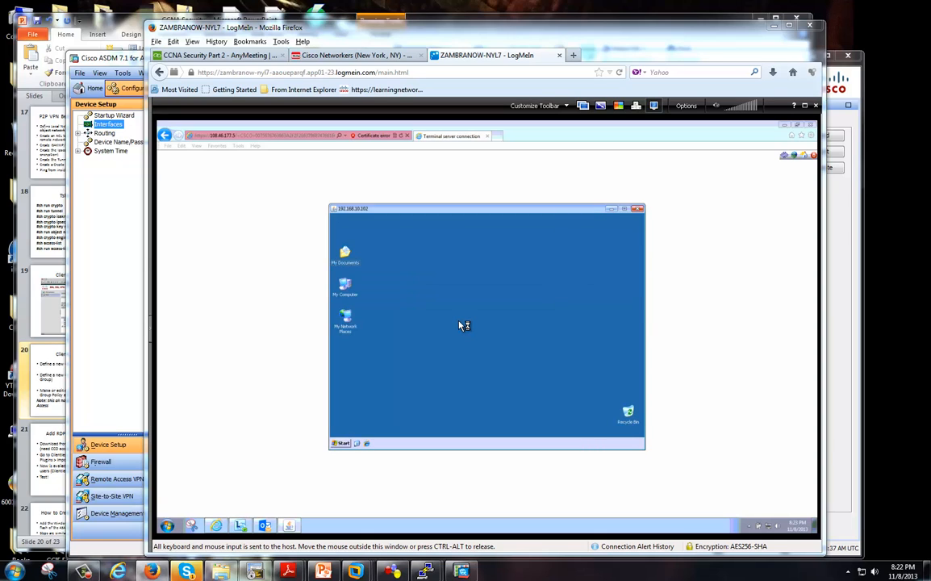
click(805, 105)
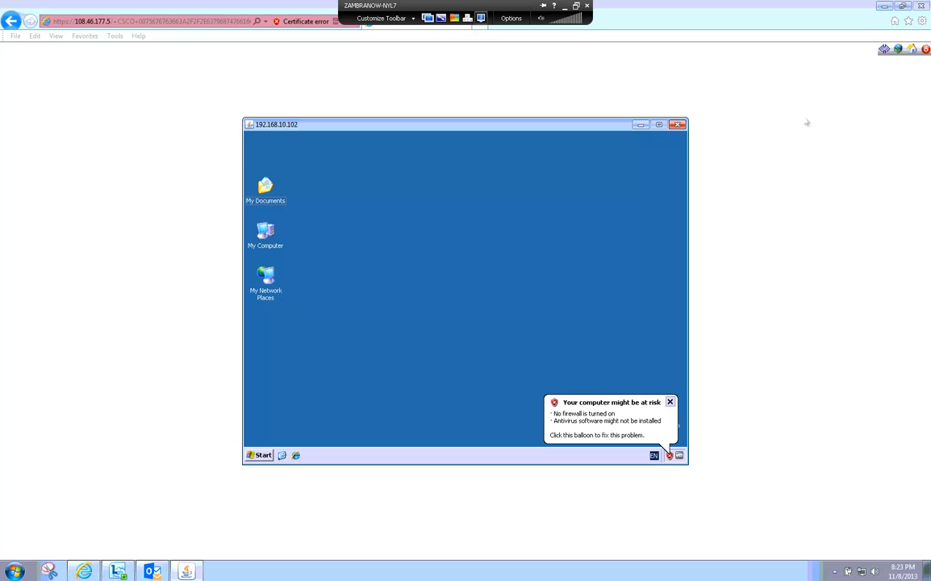
Dismiss the security risk and update reminder balloons on the remote XP desktop.
click(266, 456)
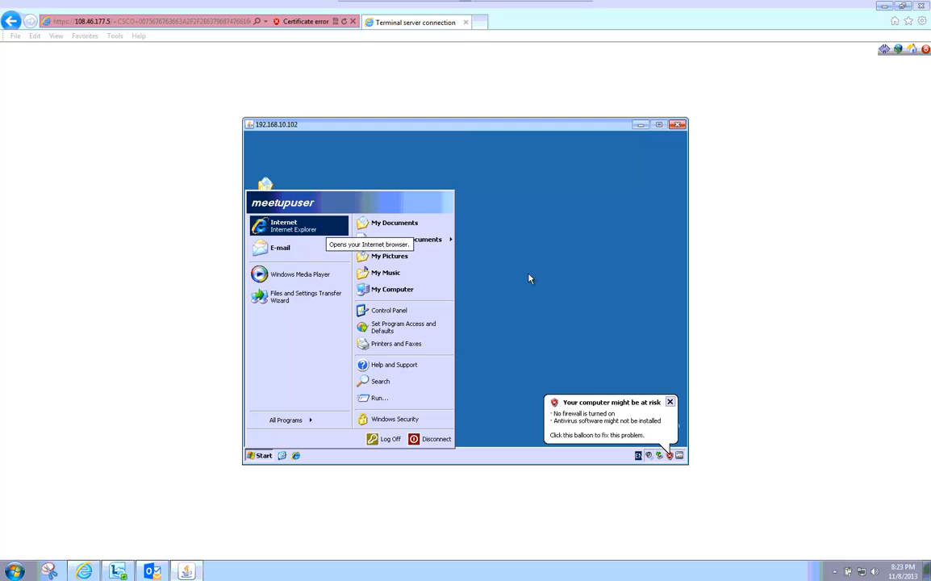
click(530, 278)
click(670, 402)
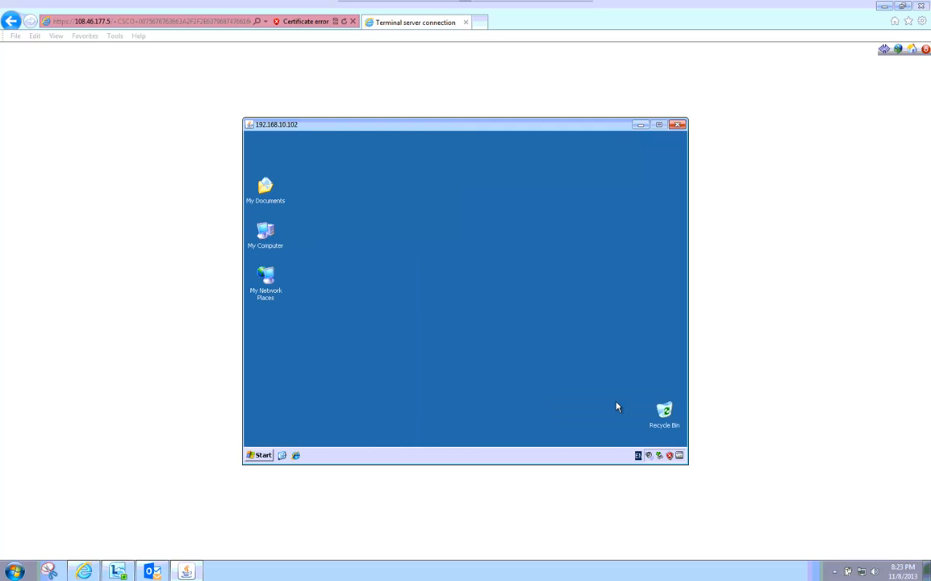
click(267, 456)
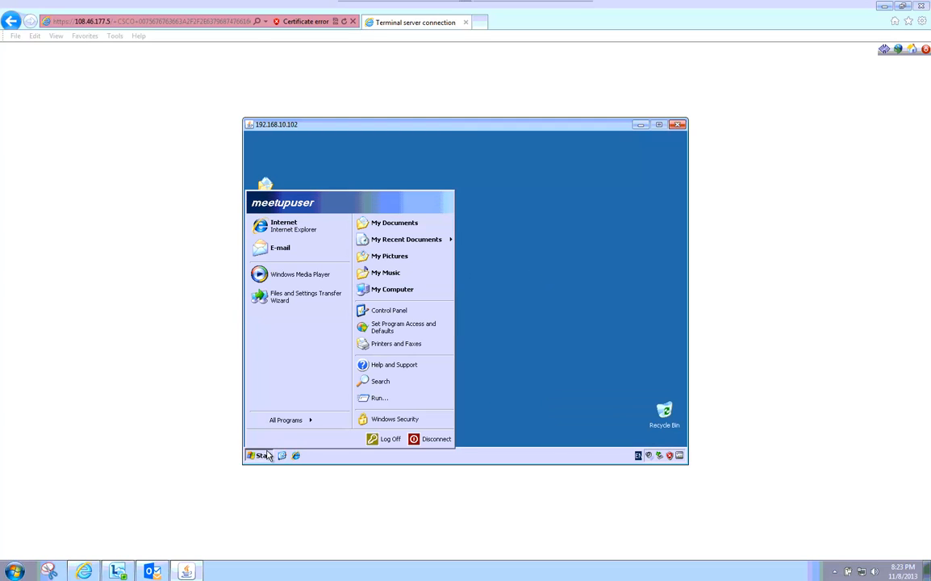
click(524, 397)
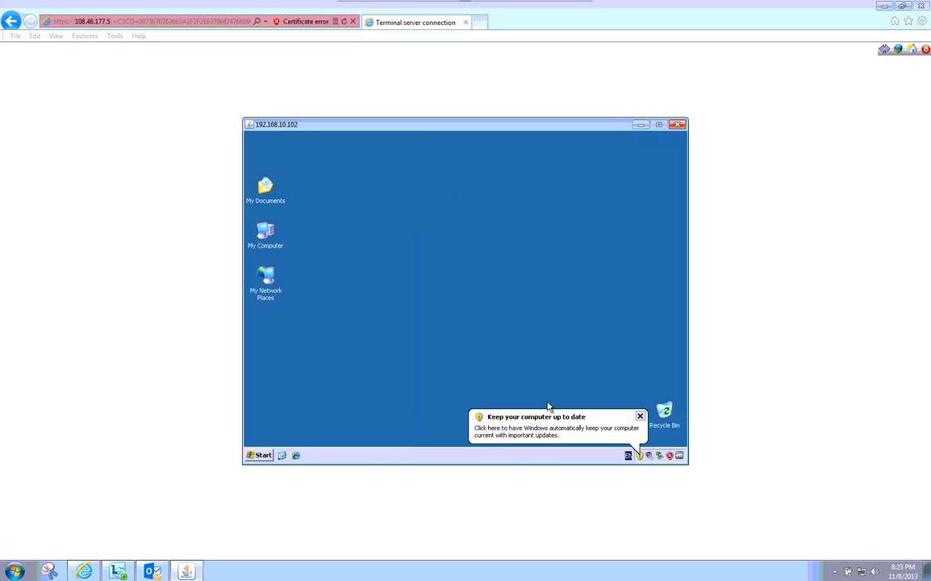
click(640, 416)
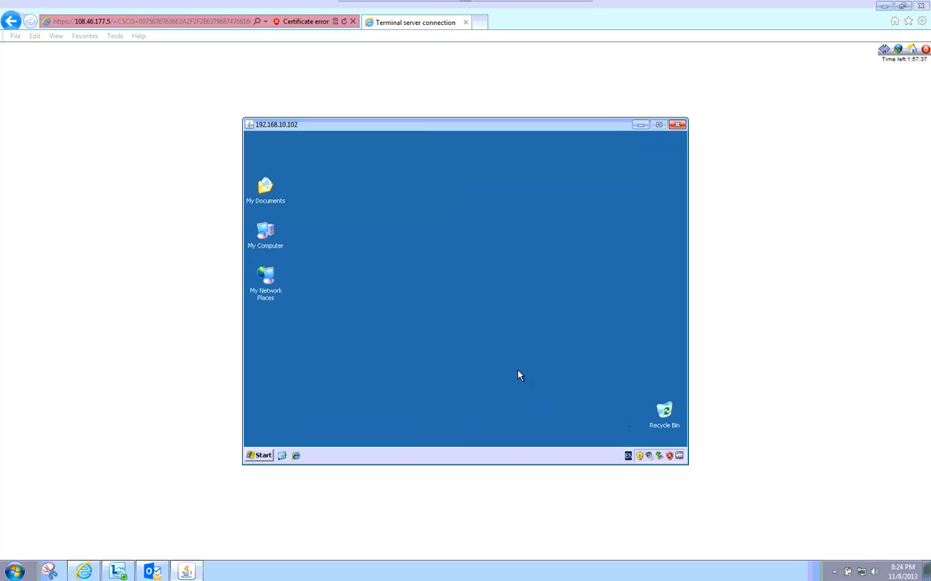
Leave full screen, move the remote window aside to check ASDM Interfaces, then restore the portal window.
click(430, 5)
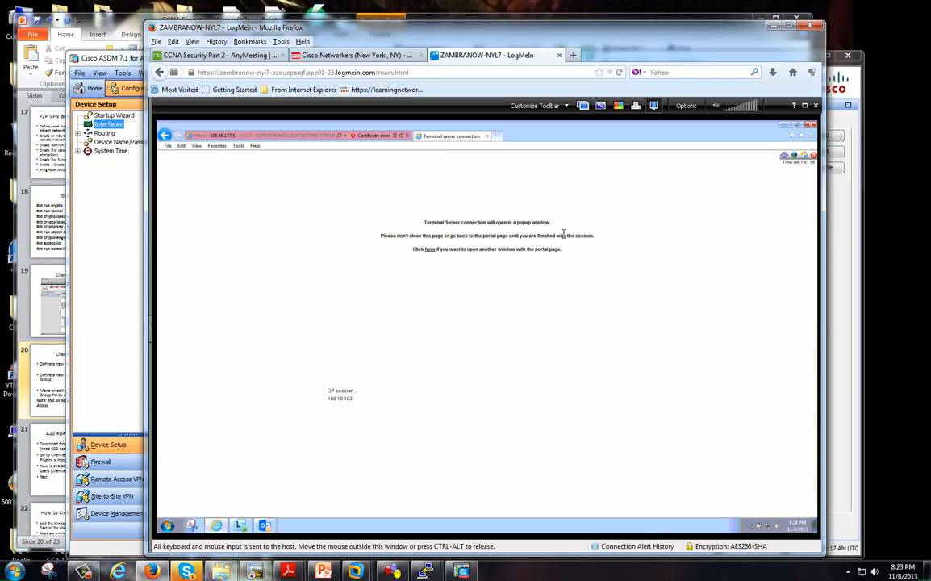
drag(366, 31, 930, 29)
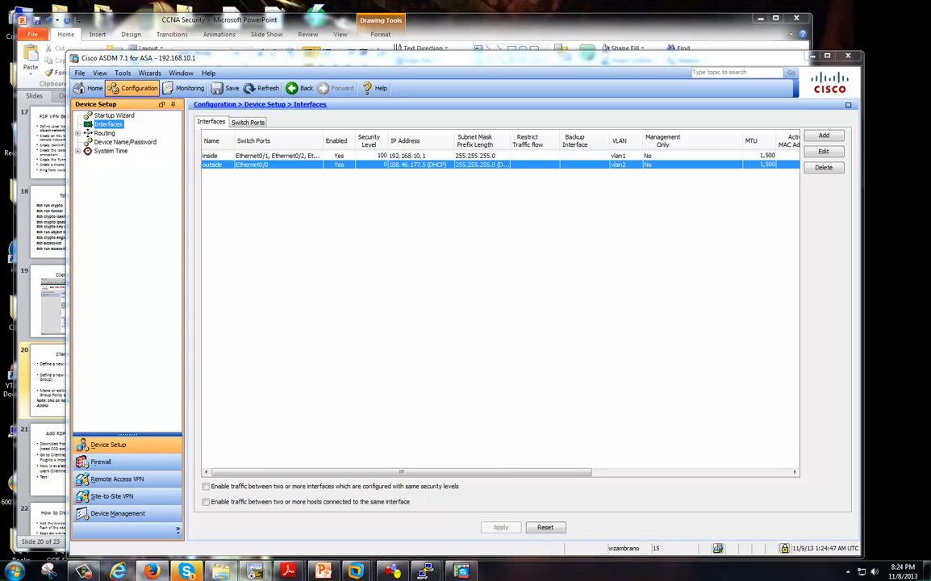
drag(930, 31, 687, 35)
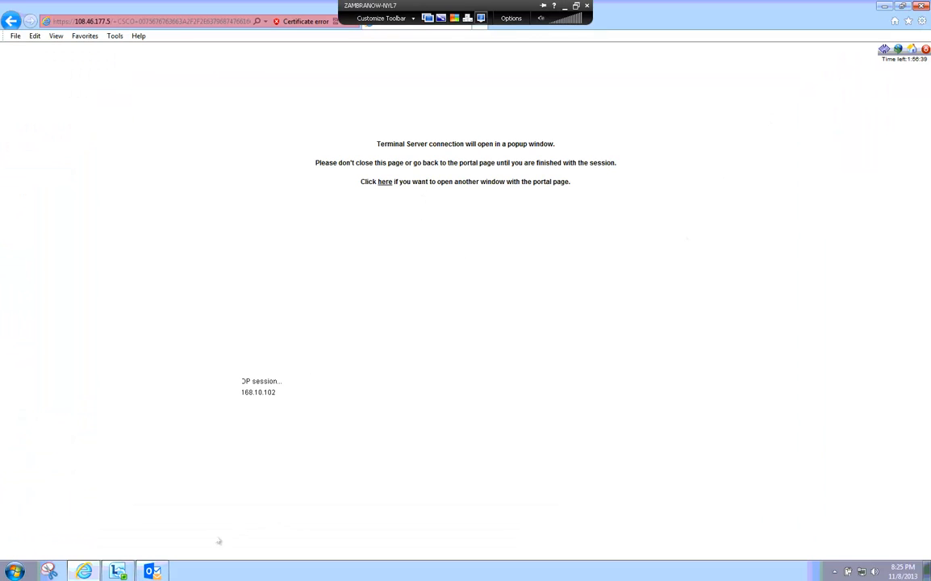
double_click(687, 18)
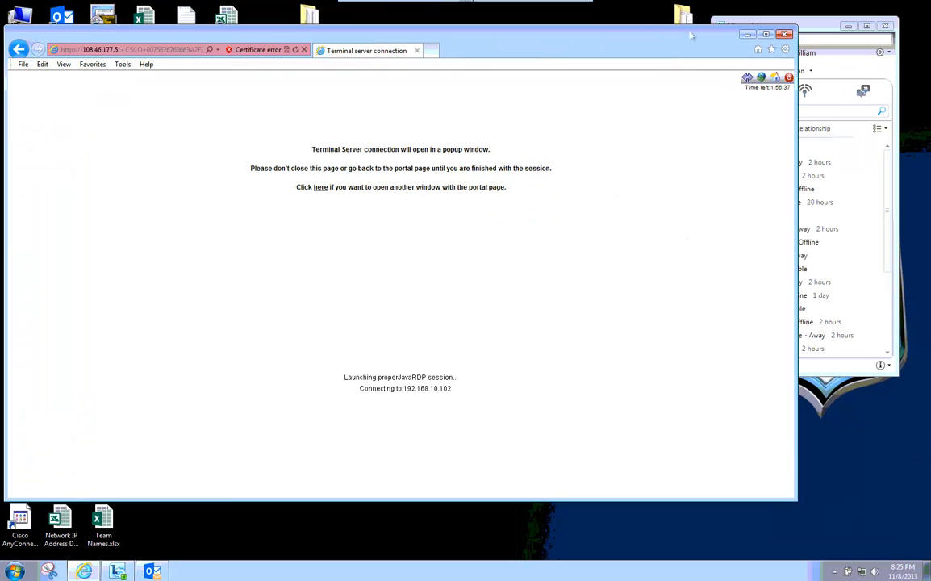
click(767, 35)
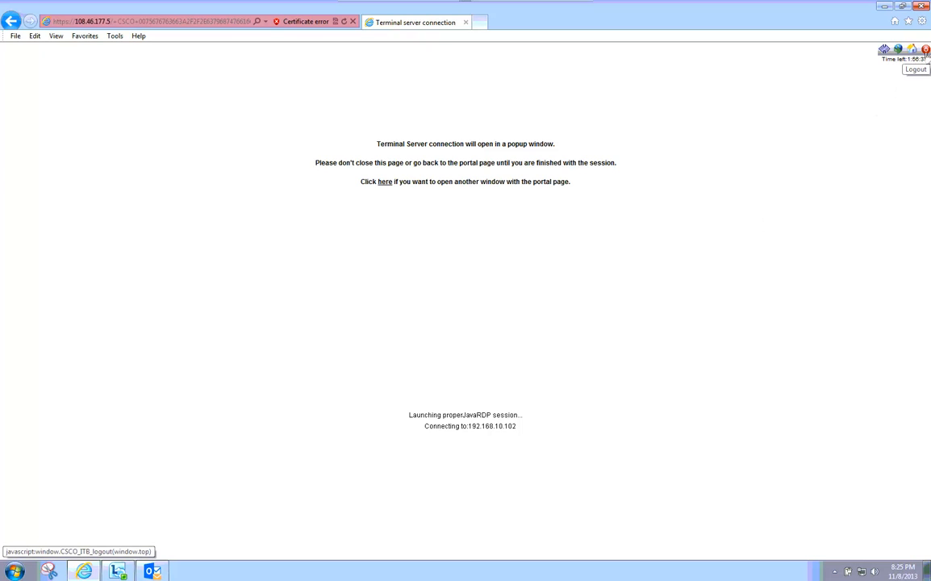
Log out of the clientless VPN session and return to the login form.
click(926, 52)
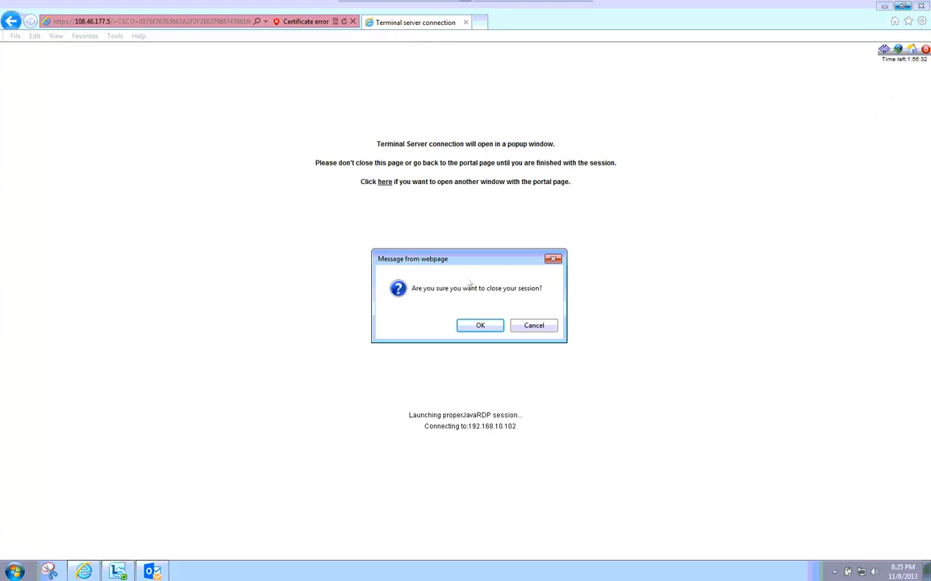
click(471, 327)
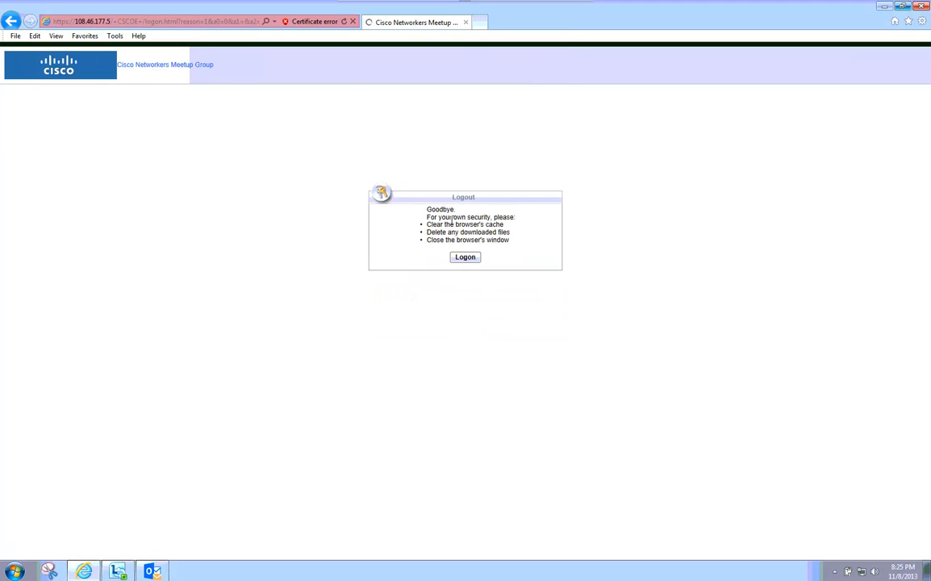
click(465, 256)
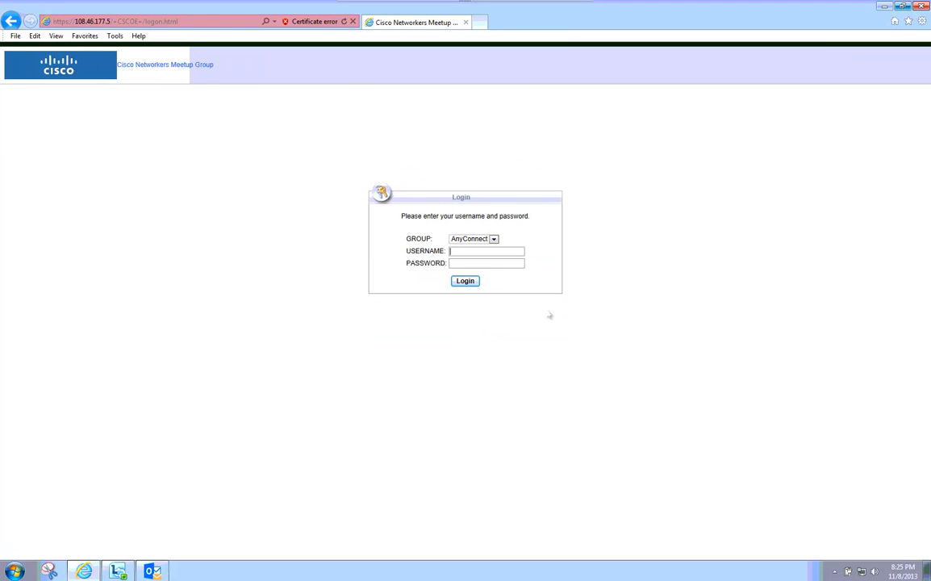
Log back in under the Meetup group with the test user's credentials and dismiss the welcome message.
click(477, 239)
click(476, 258)
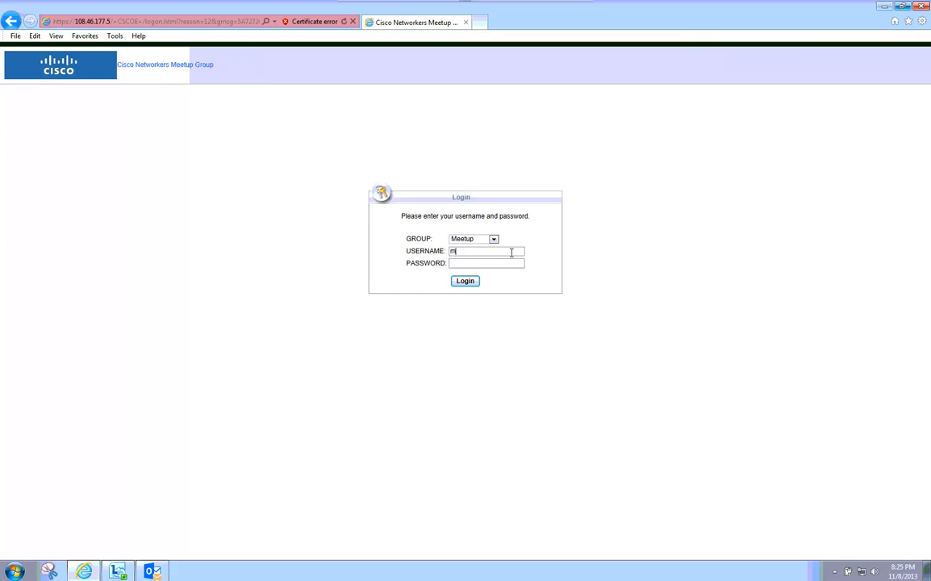
text(meetupuser)
key(Tab)
text(••••••••••)
click(466, 281)
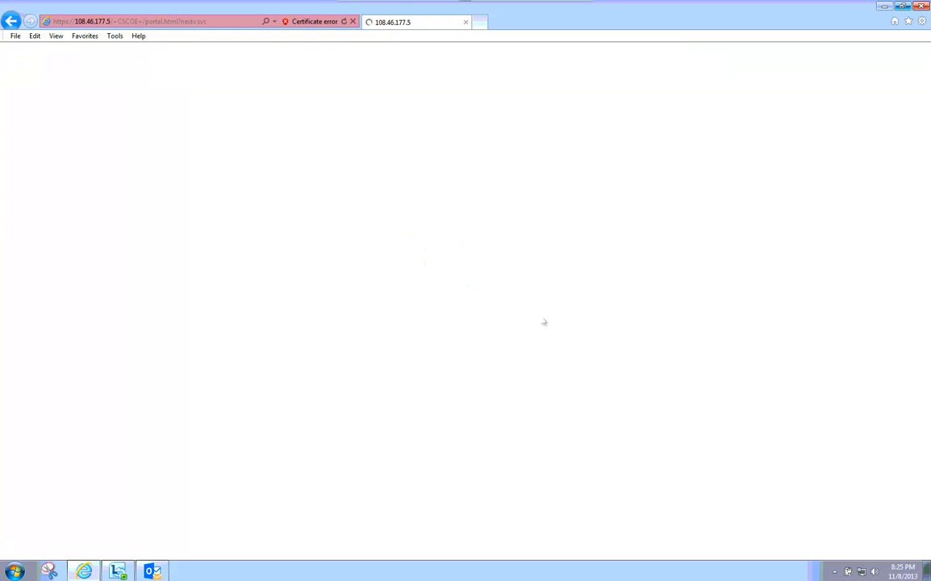
click(490, 334)
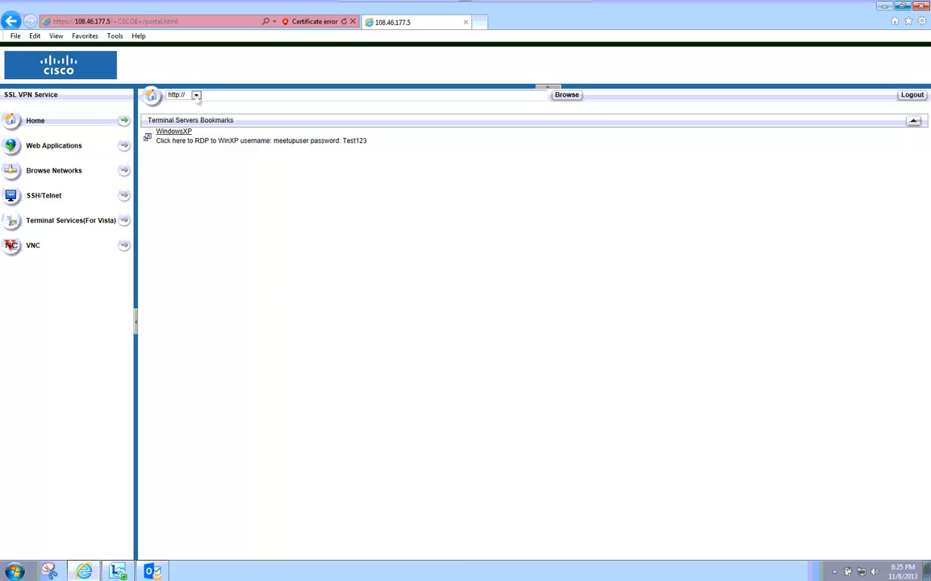
Attempt an RDP connection to 192.168.10.102 from Terminal Services (For Vista), dismissing the warning.
click(47, 226)
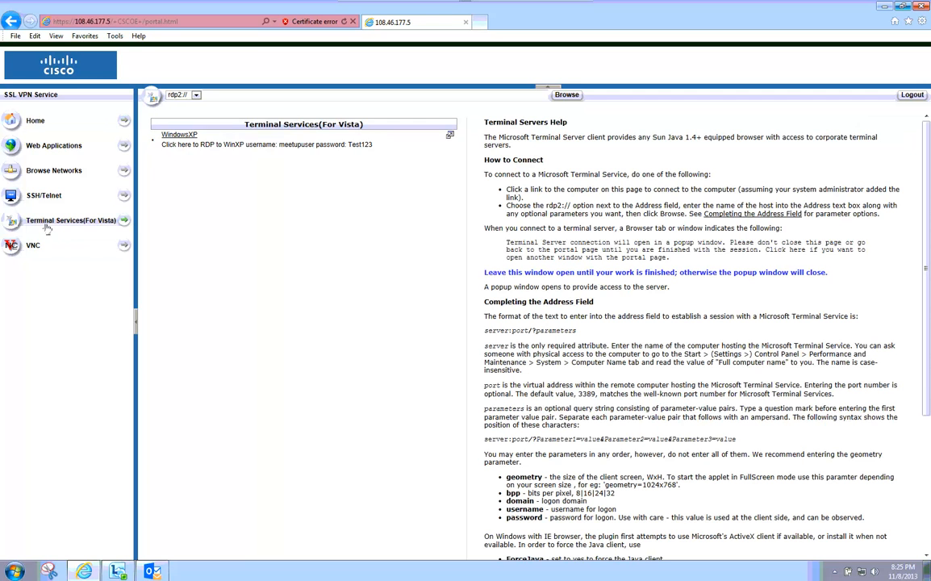
click(202, 95)
text(192)
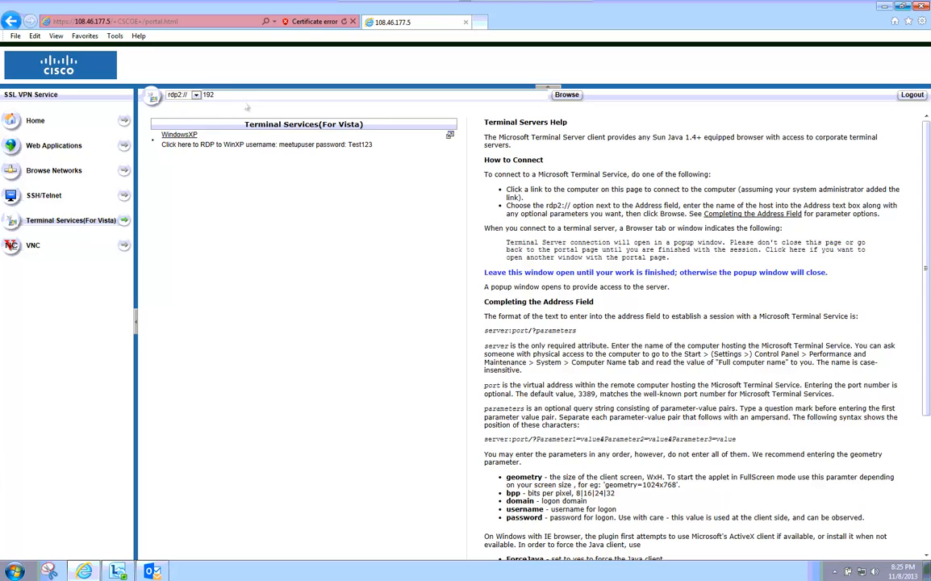
text(.168.10.102)
drag(249, 94, 202, 95)
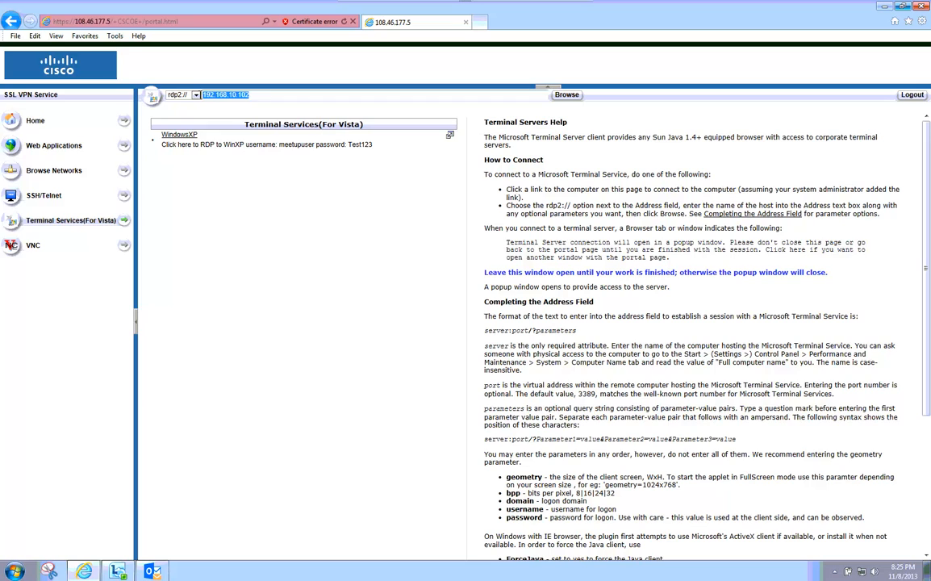
click(567, 94)
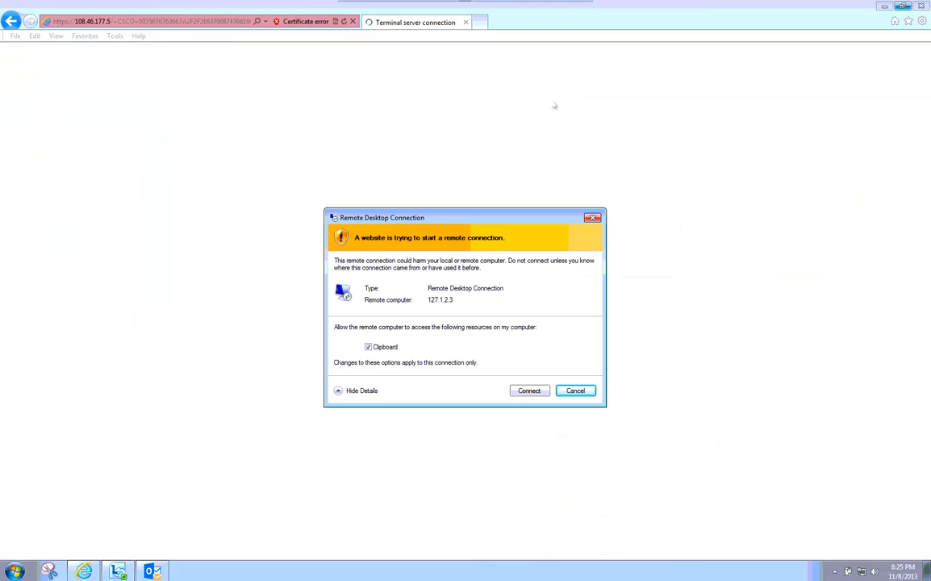
click(565, 393)
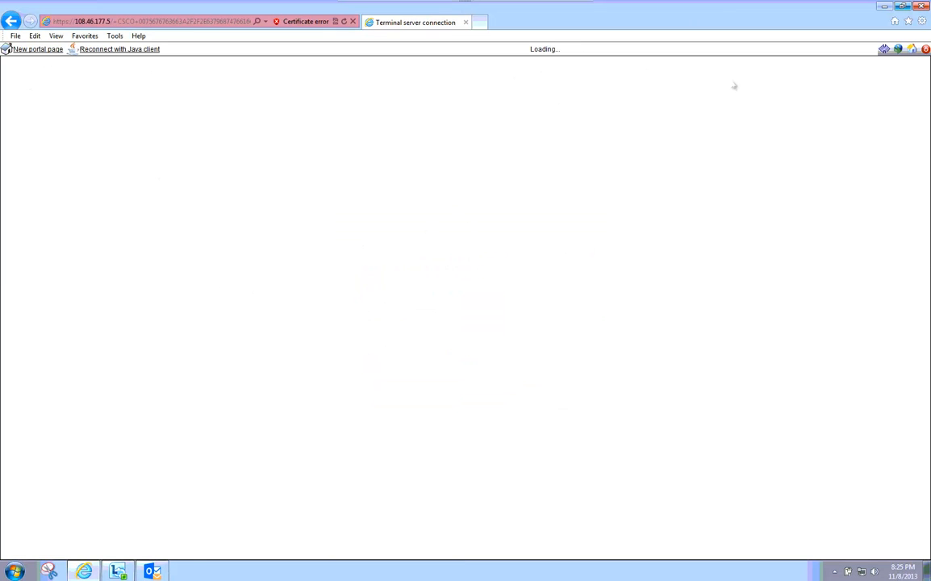
click(912, 50)
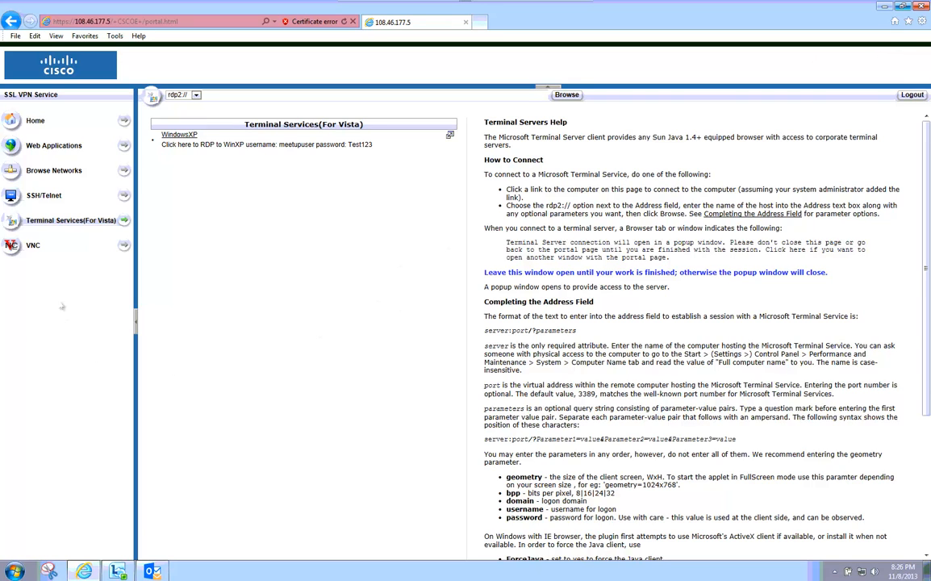
Browse the VNC and SSH/Telnet pages, then move the remote session window aside to reveal ASDM.
click(31, 246)
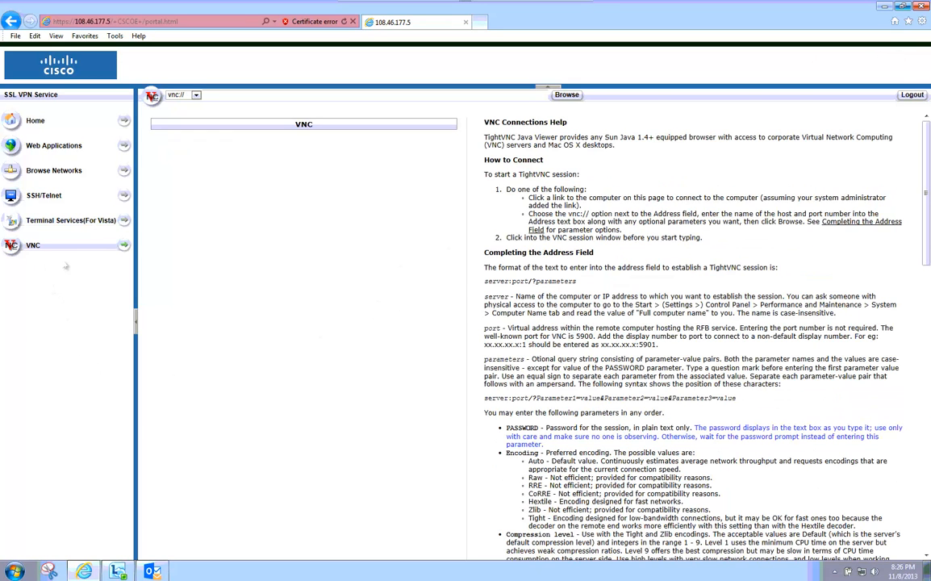
click(42, 197)
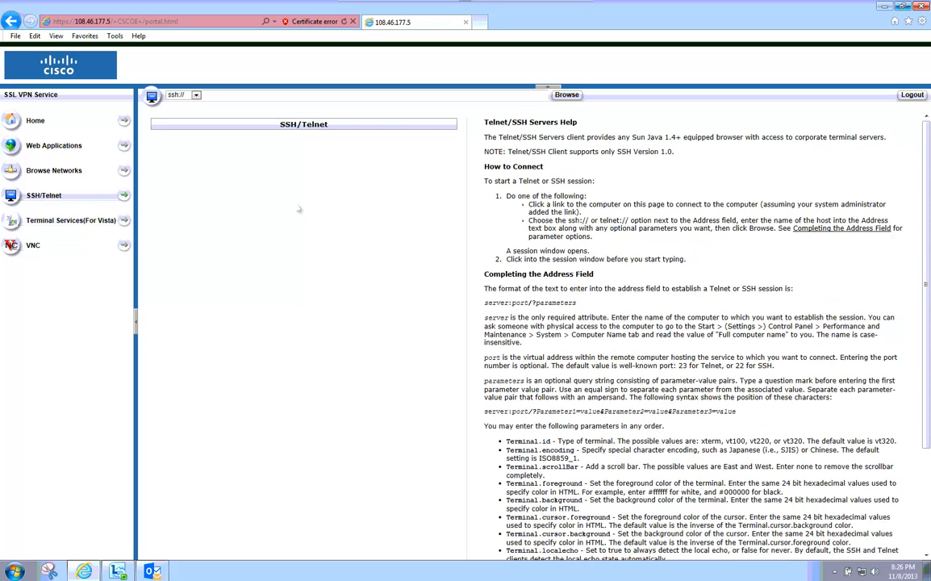
double_click(476, 4)
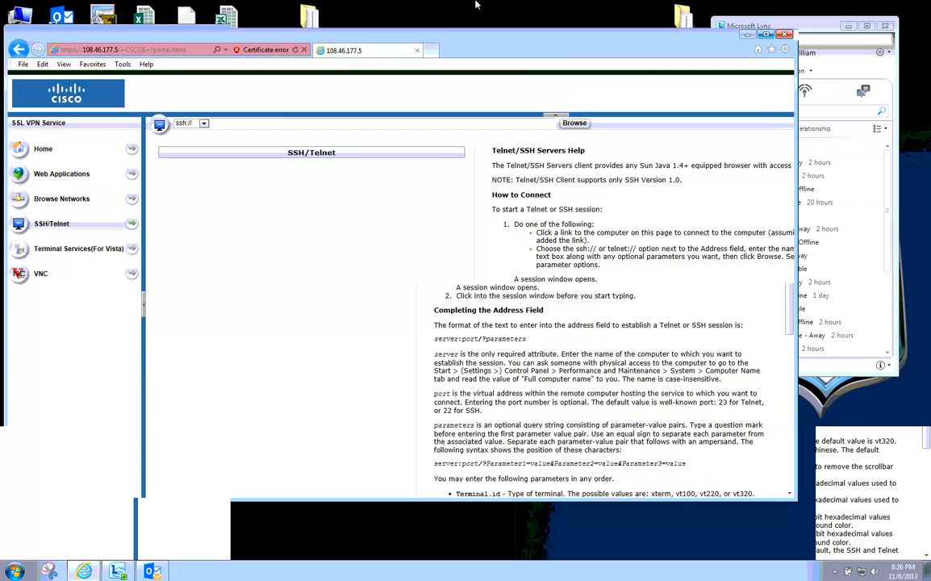
double_click(476, 4)
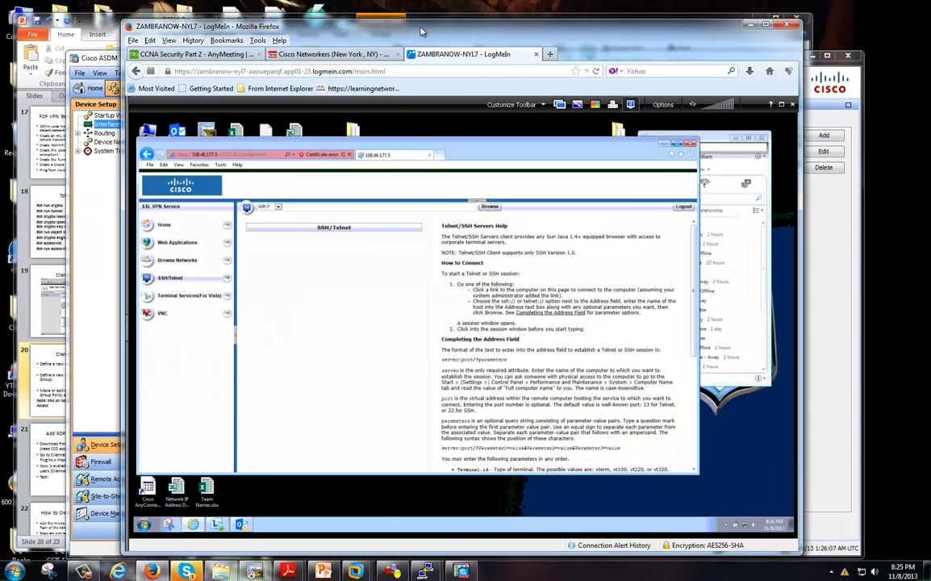
drag(420, 32, 930, 40)
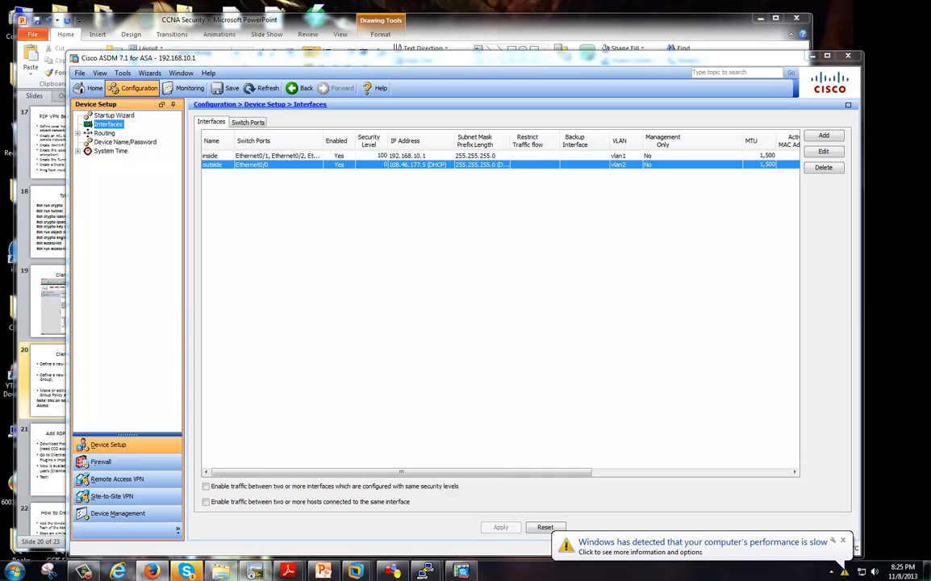
Review the slide bullet 'Define a new Group Policy', then bring ASDM back in front.
click(149, 73)
mouse_move(226, 98)
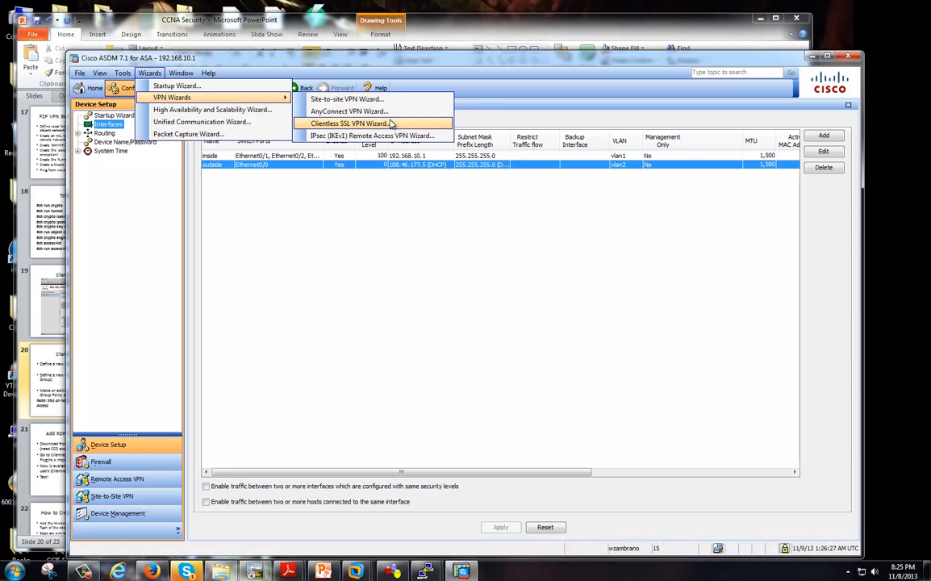
click(241, 431)
click(501, 20)
drag(258, 207, 547, 206)
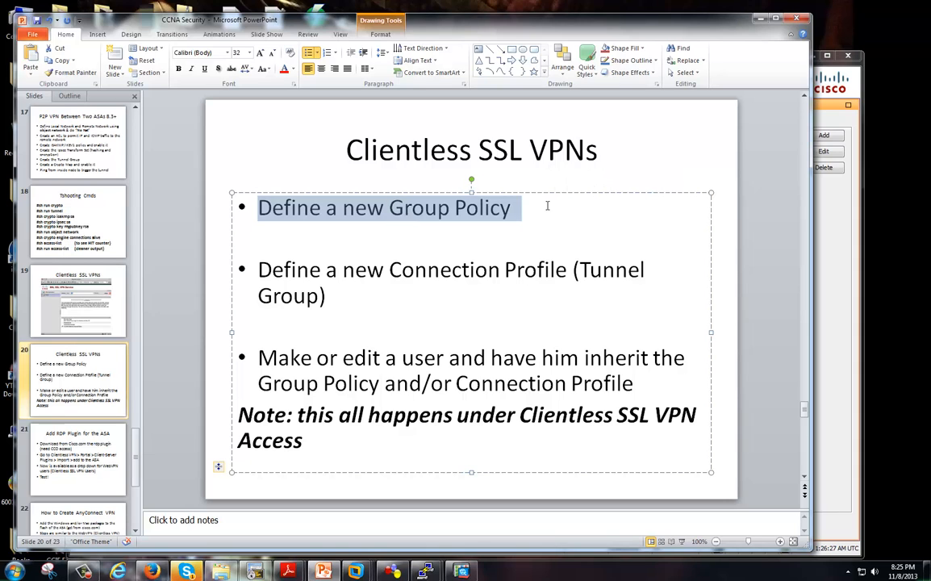
click(821, 119)
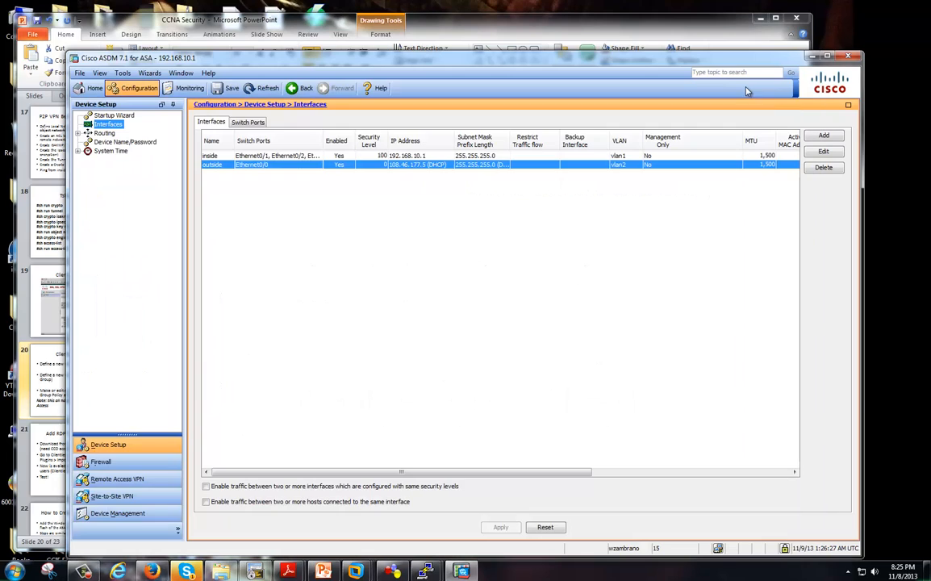
drag(712, 62, 732, 55)
Compare Network (Client) Access and Clientless SSL VPN group policy lists, then select Meetup_Users.
click(141, 472)
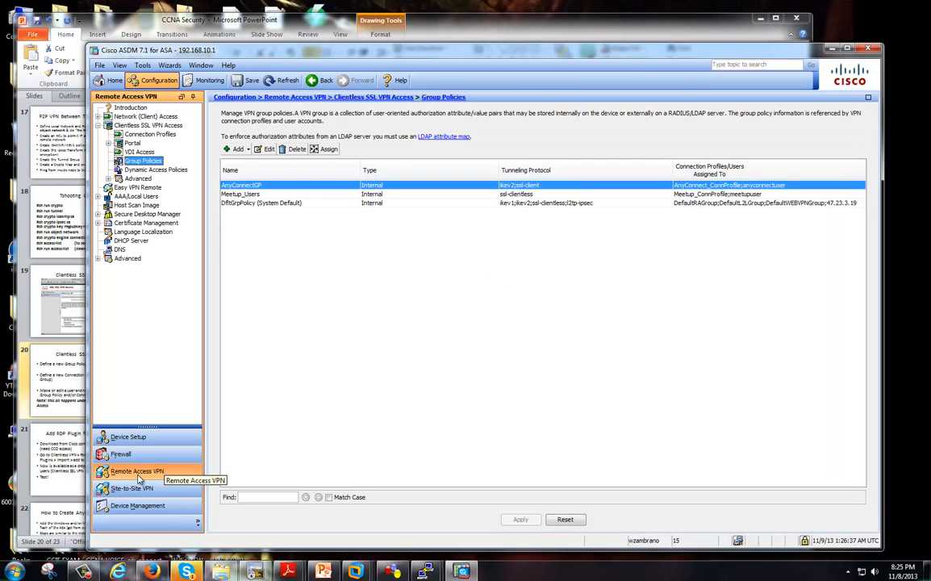
click(131, 126)
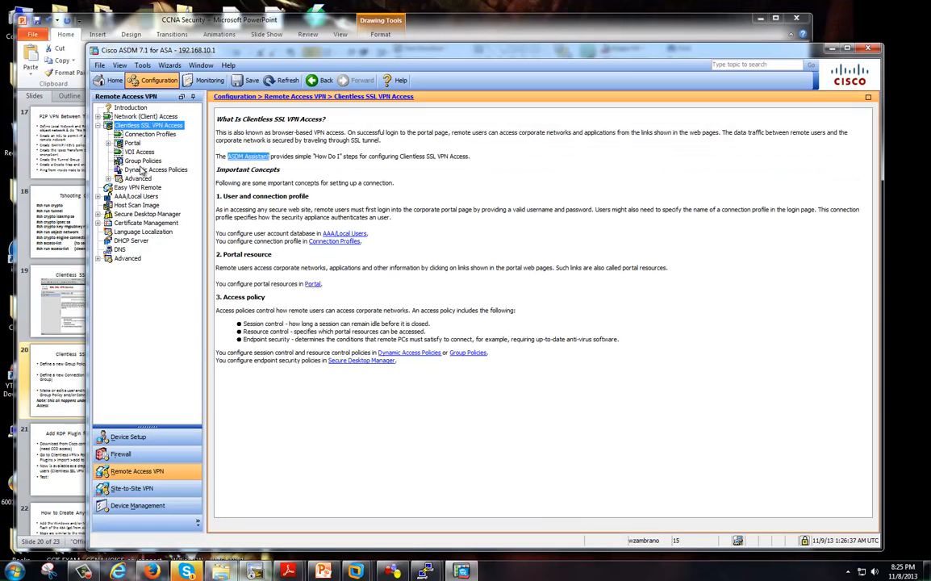
click(98, 116)
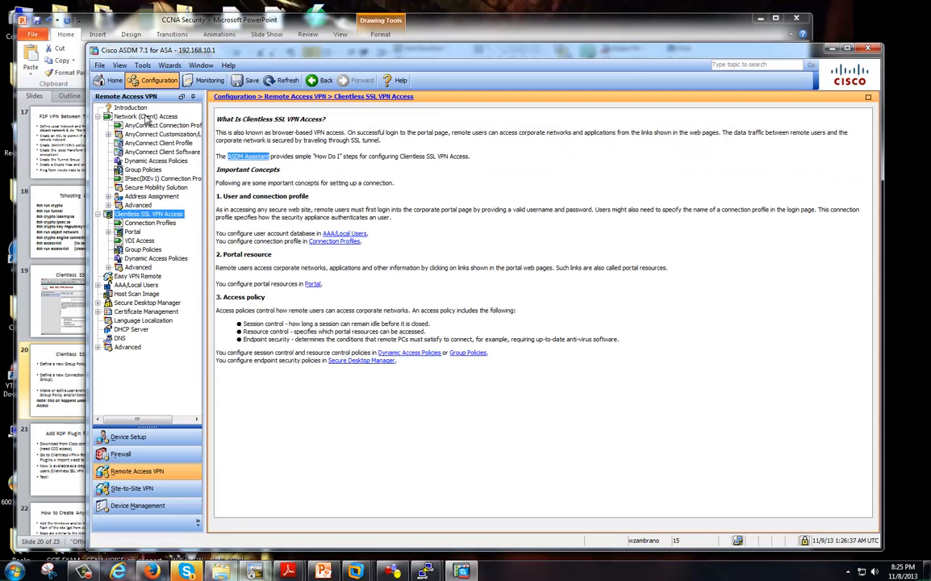
click(144, 169)
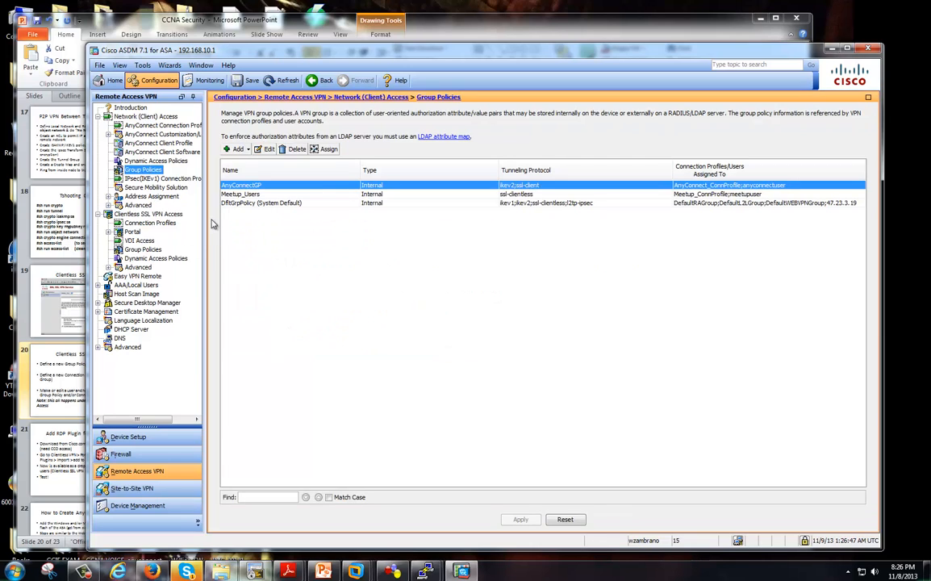
click(139, 249)
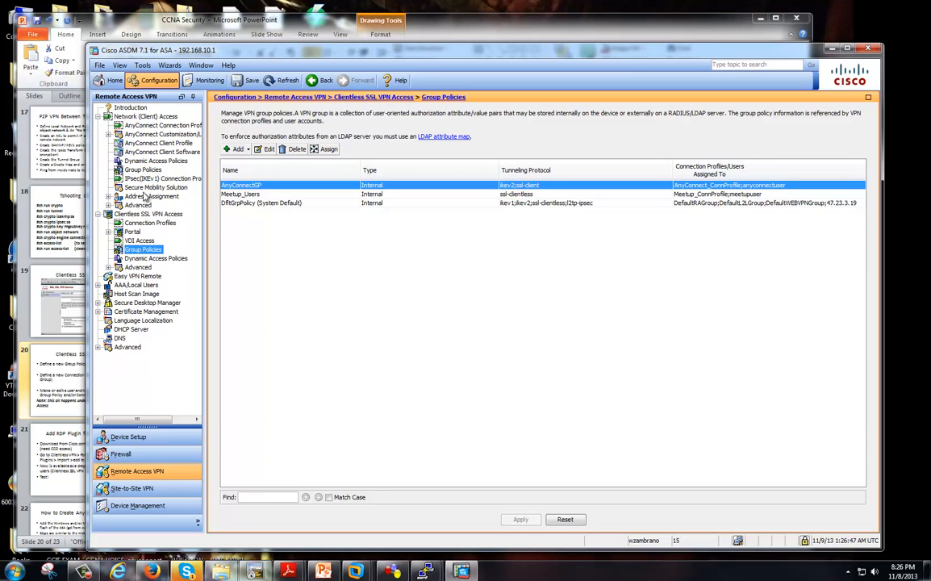
click(147, 250)
click(152, 171)
click(156, 249)
click(153, 171)
click(155, 251)
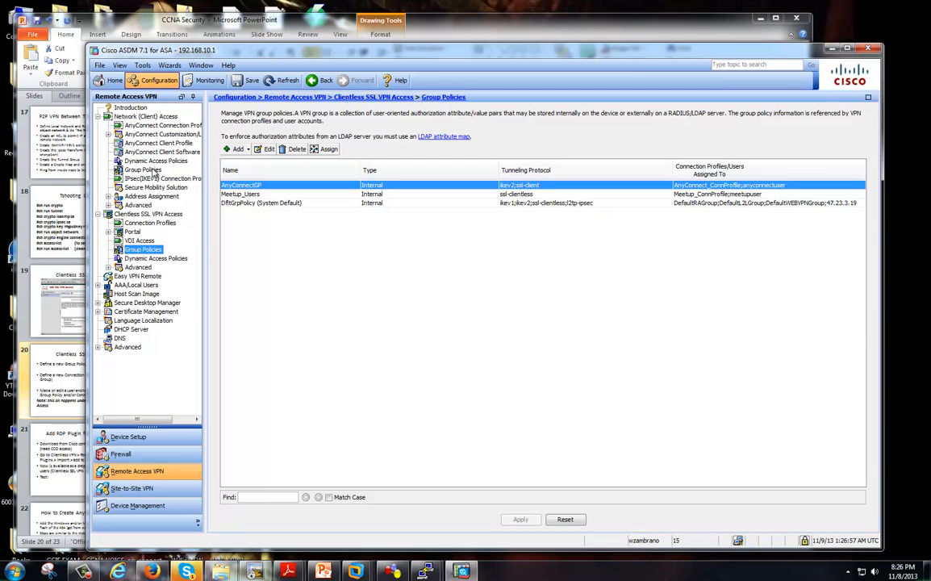
click(98, 117)
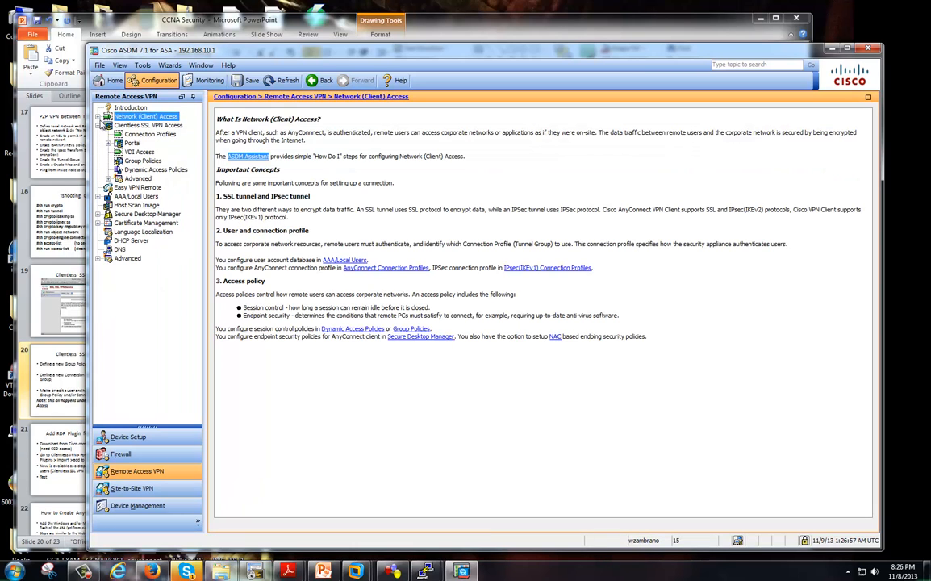
click(143, 161)
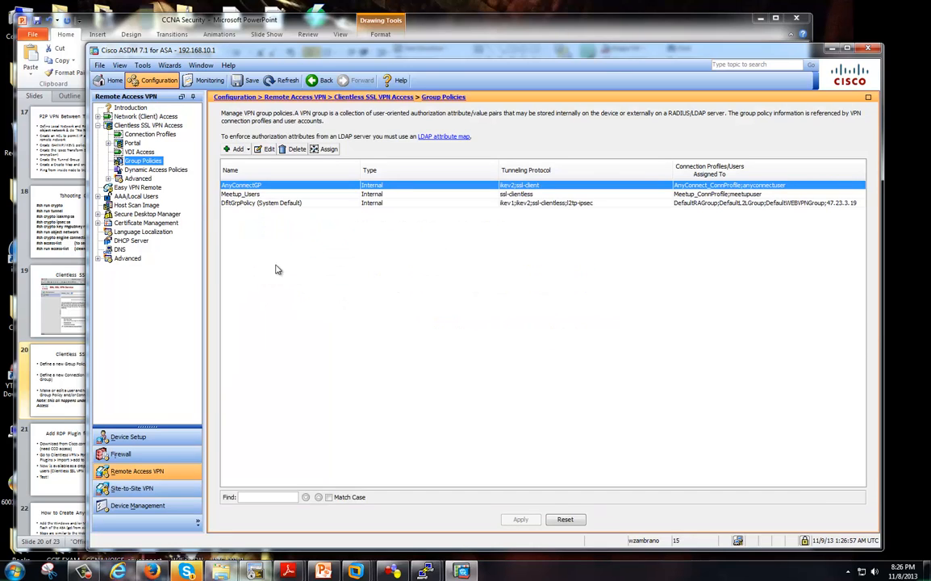
click(239, 193)
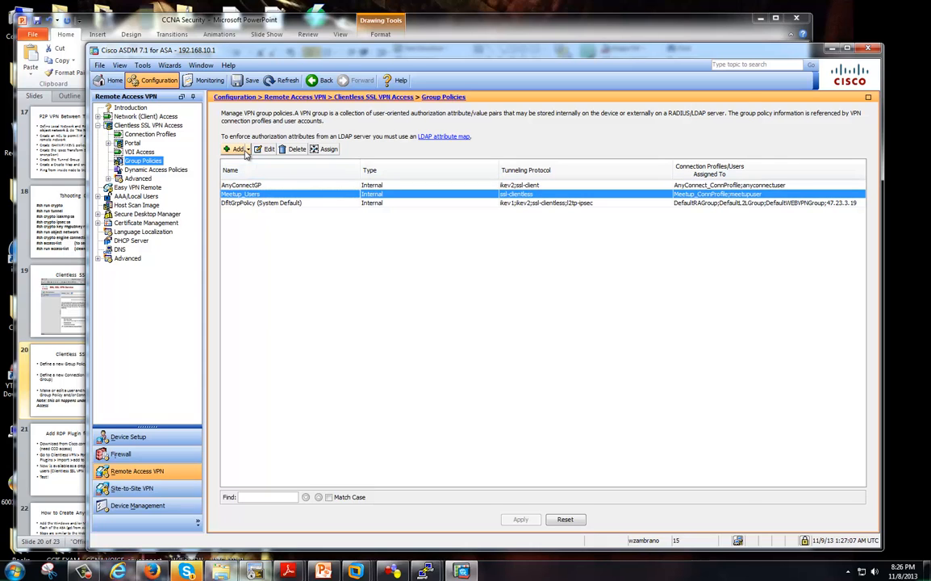
Draft a Meetup_TEST policy, review its More Options settings, cancel it, and select DfltGrpPolicy.
click(246, 151)
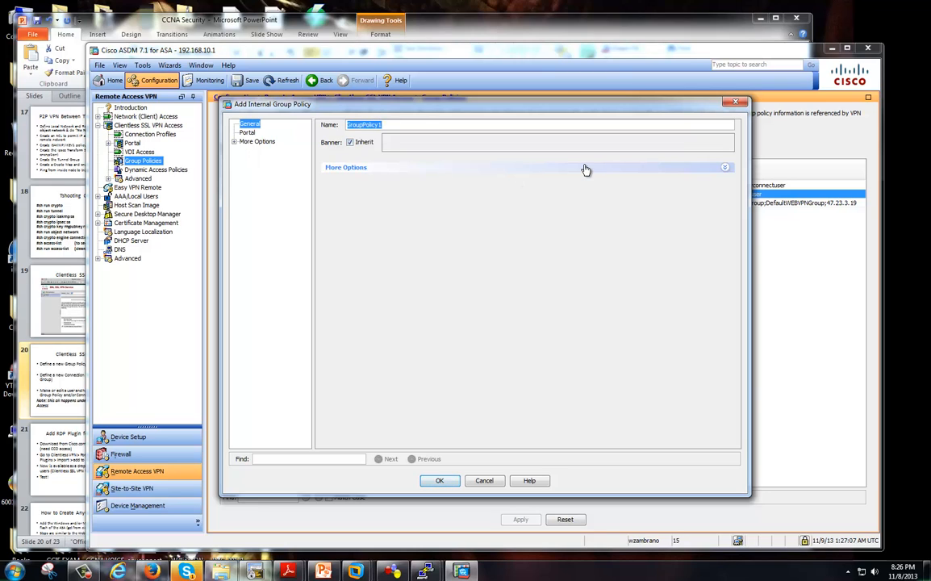
text(Meetup_TEST)
click(360, 169)
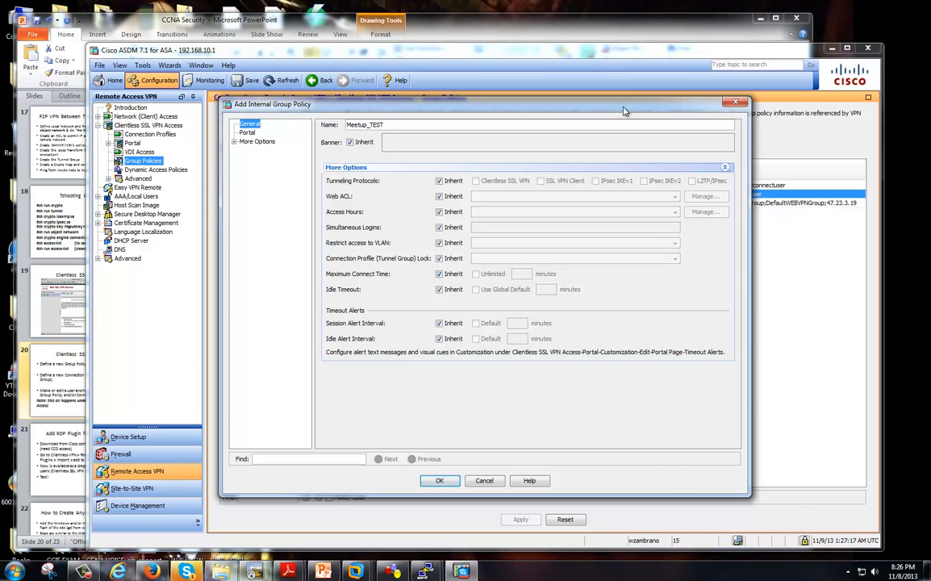
drag(562, 104, 609, 112)
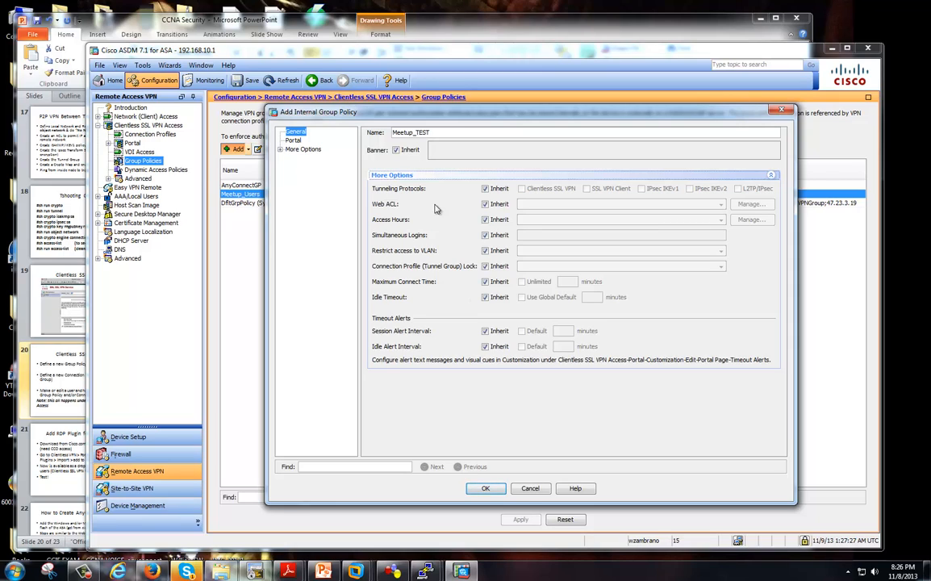
click(280, 149)
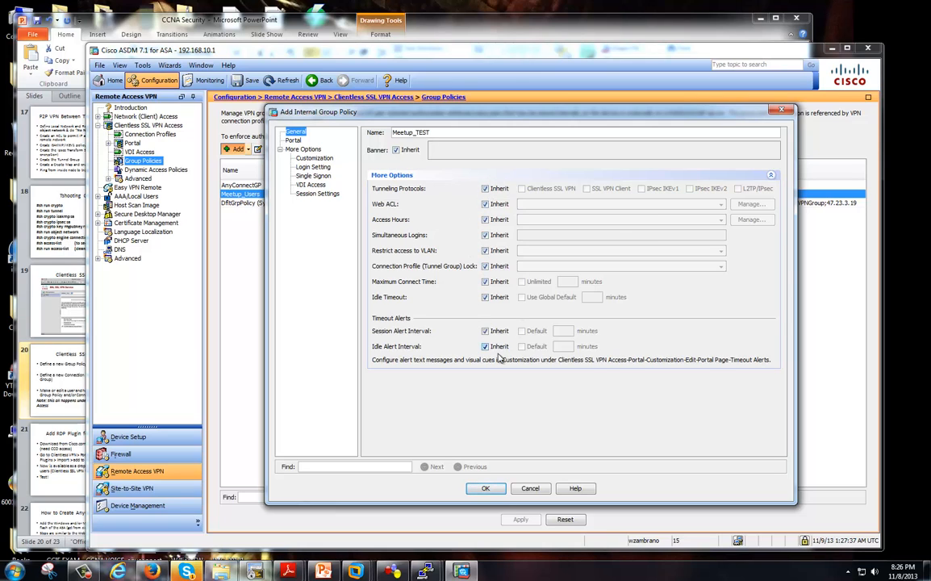
drag(490, 115, 676, 122)
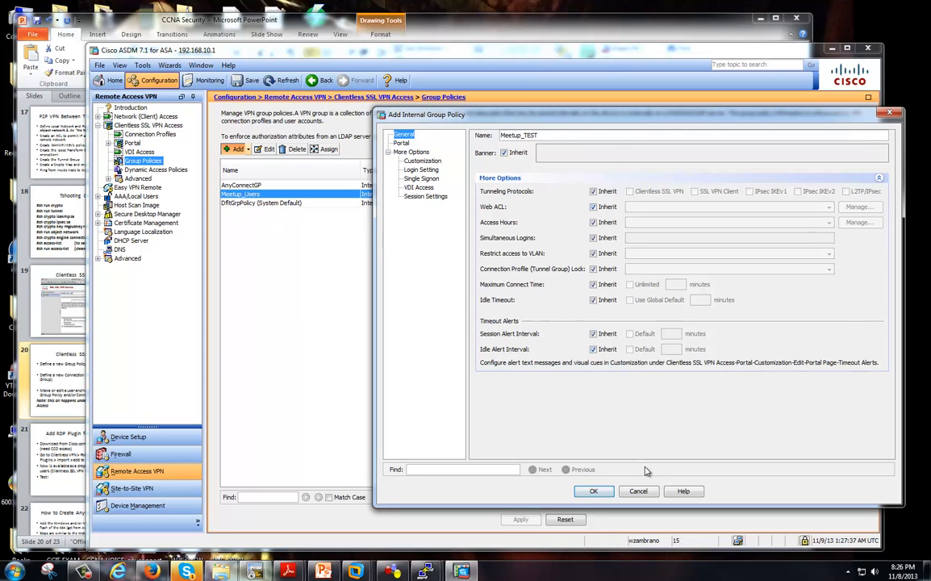
click(638, 491)
click(272, 203)
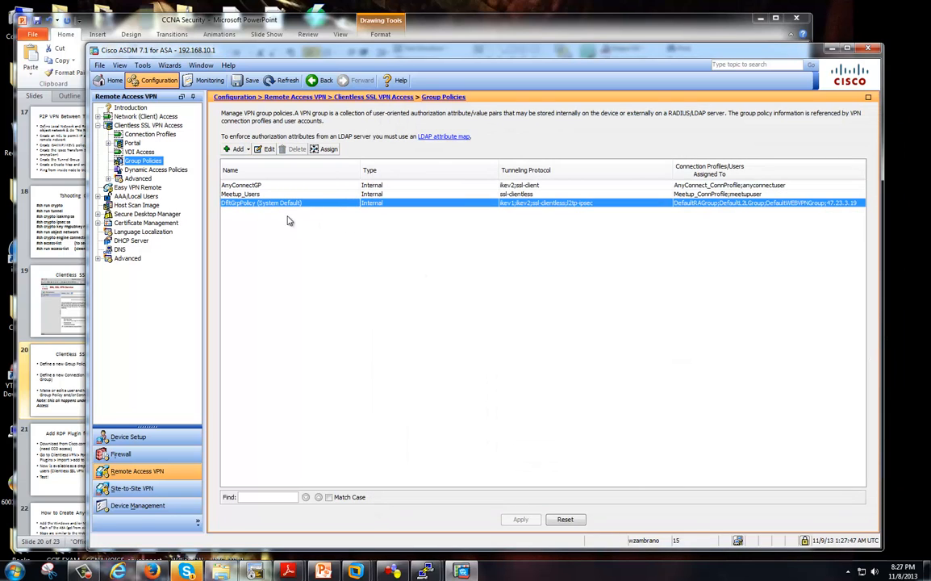
click(267, 149)
click(369, 169)
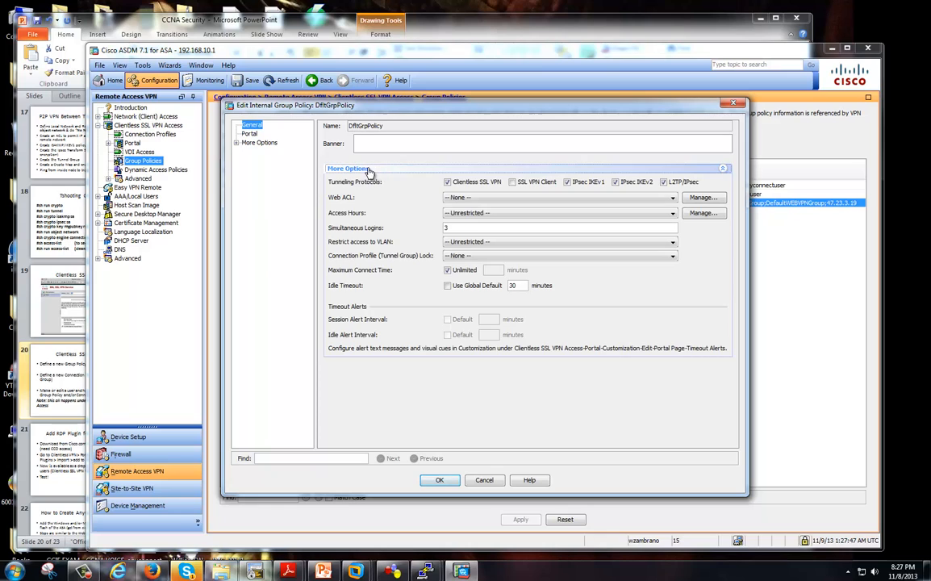
click(234, 143)
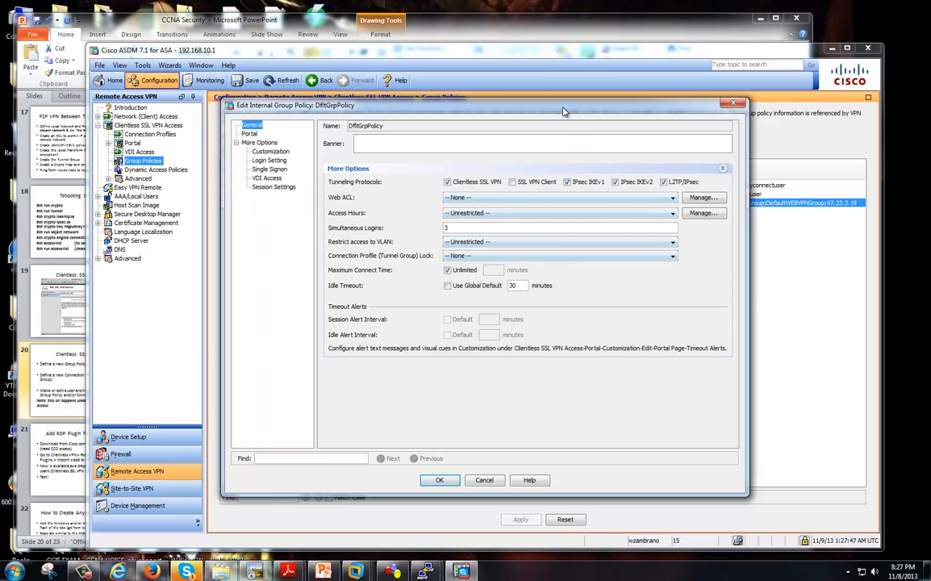
drag(515, 103, 615, 104)
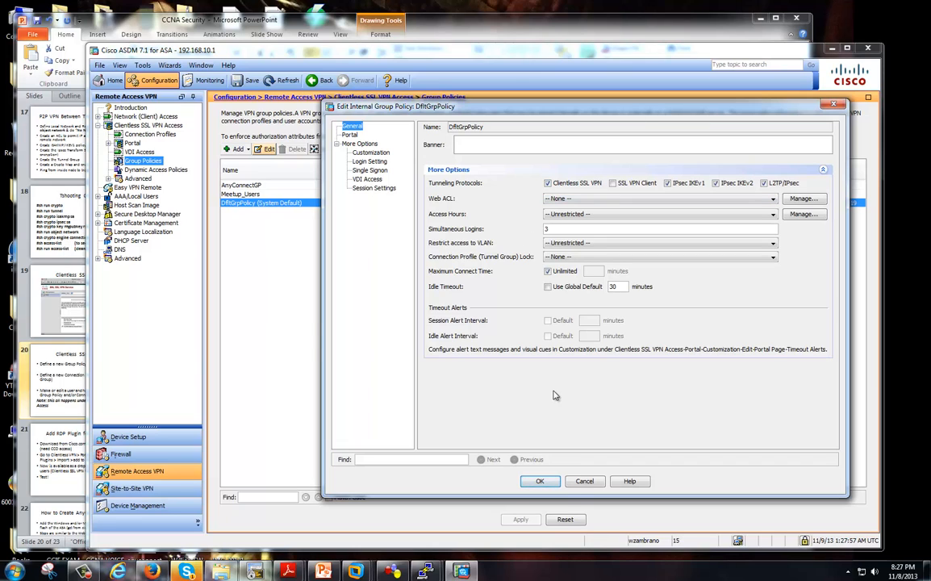
click(583, 482)
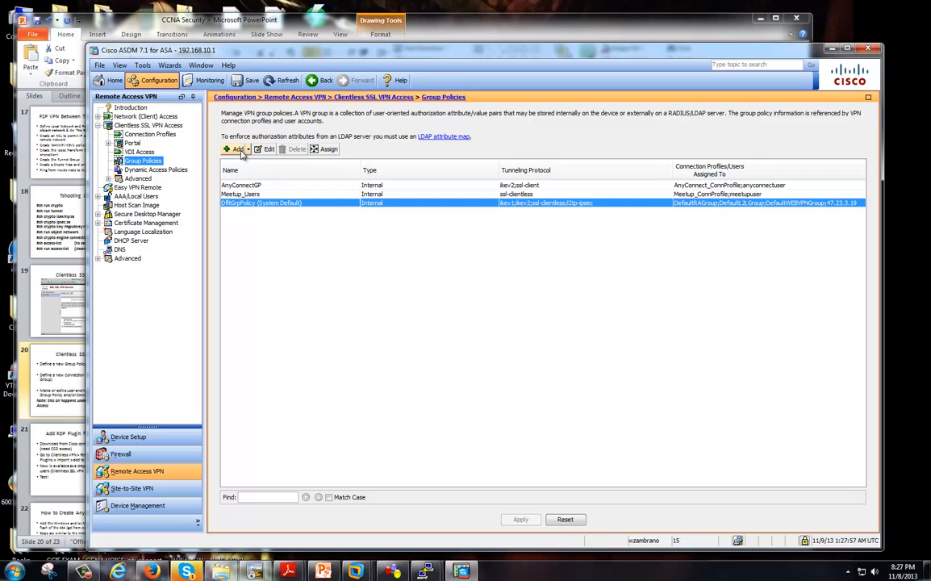
click(236, 149)
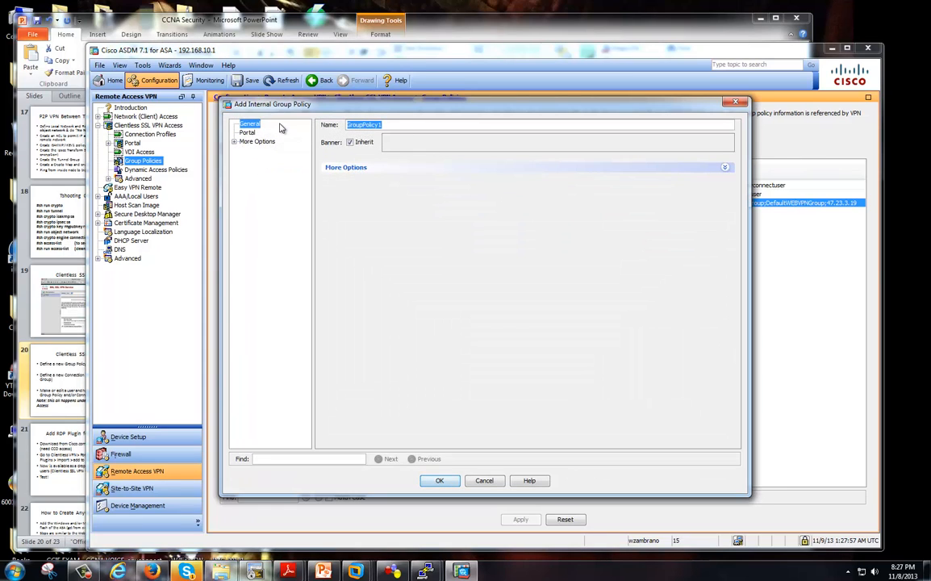
text(Meetup_TEST)
drag(364, 105, 489, 123)
click(574, 177)
click(364, 153)
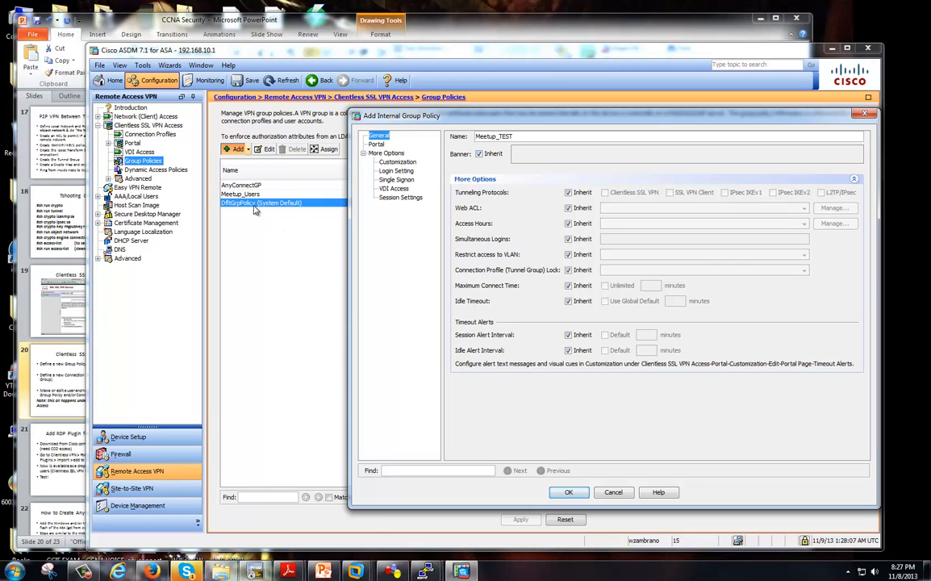
mouse_move(532, 122)
mouse_down()
mouse_move(516, 122)
mouse_move(545, 133)
mouse_up()
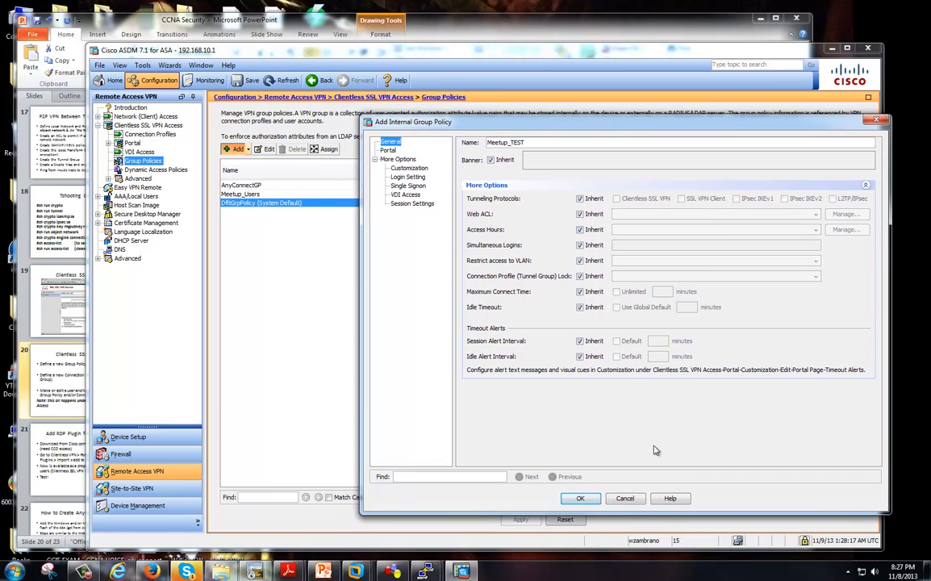
click(625, 498)
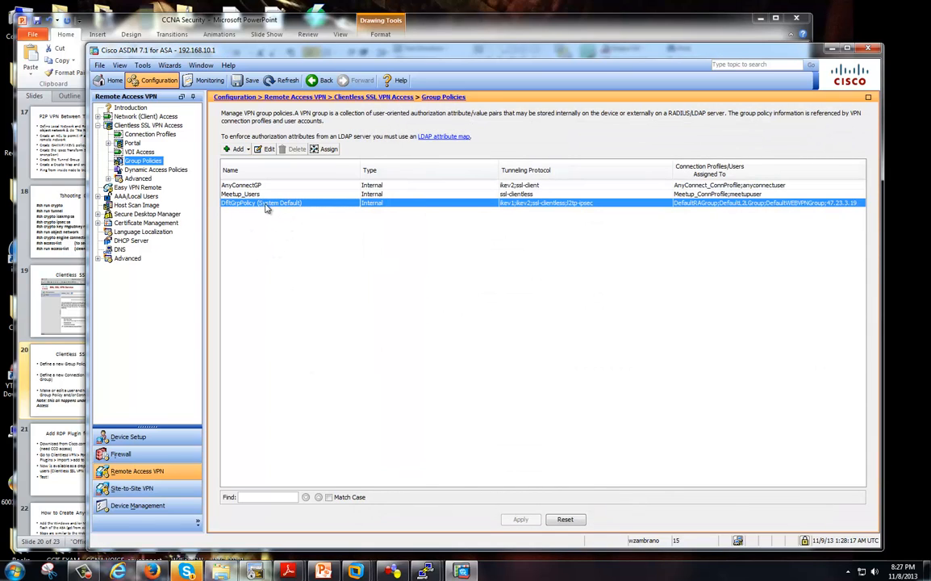
click(265, 150)
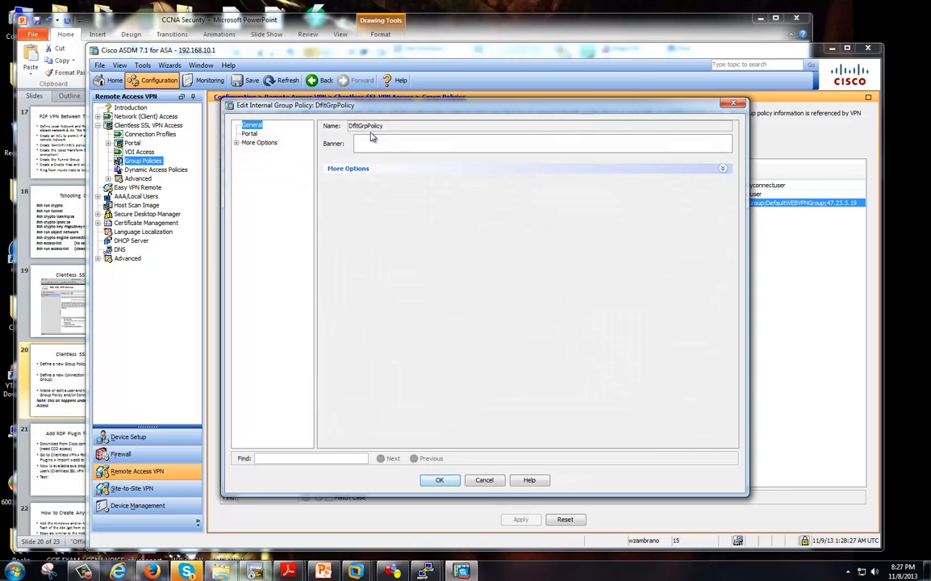
click(360, 169)
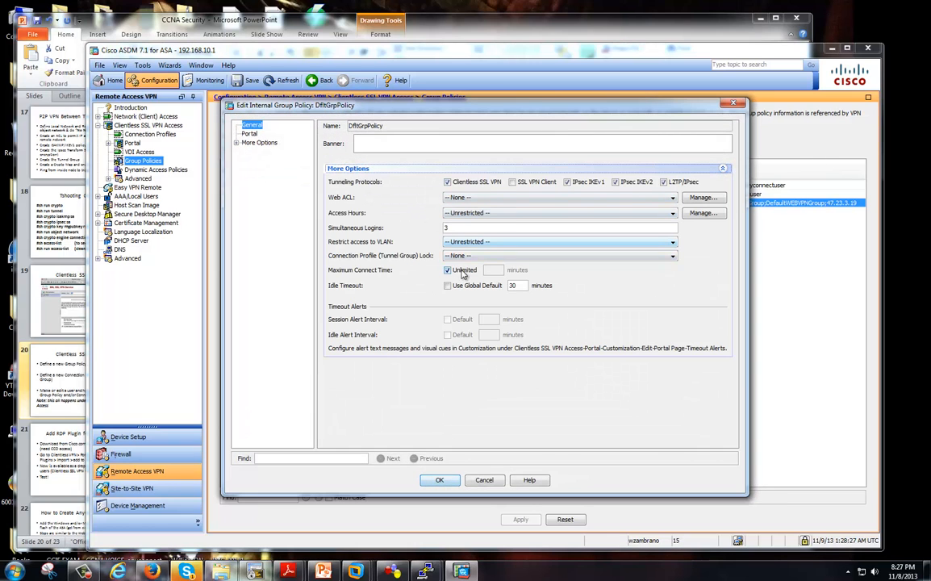
click(467, 199)
click(467, 199)
click(464, 214)
click(464, 223)
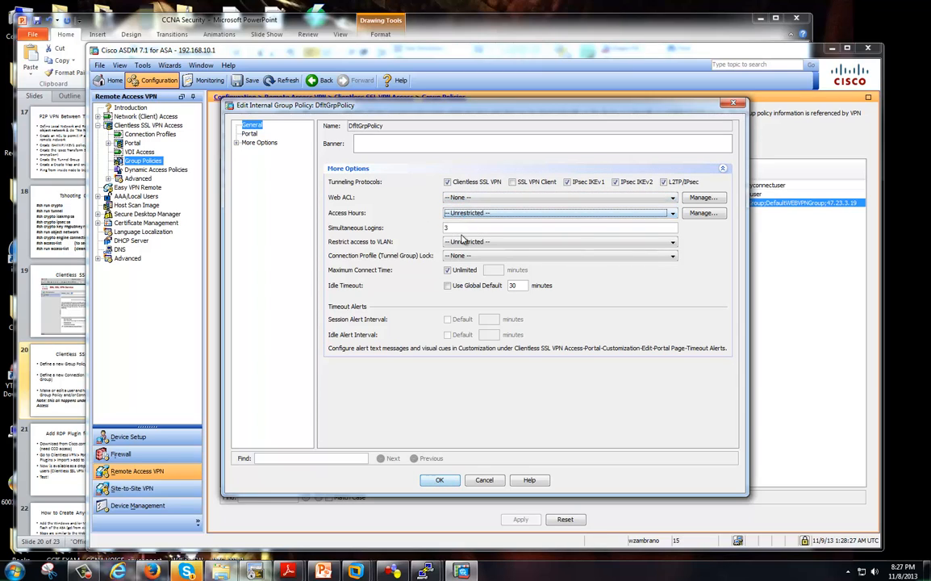
click(468, 242)
click(470, 252)
click(469, 256)
click(469, 267)
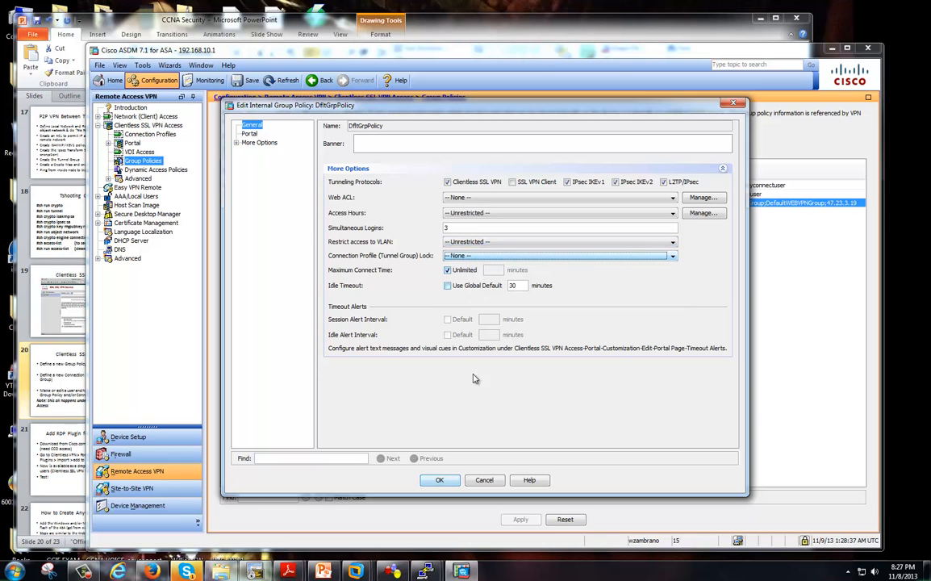
click(484, 481)
drag(597, 50, 606, 39)
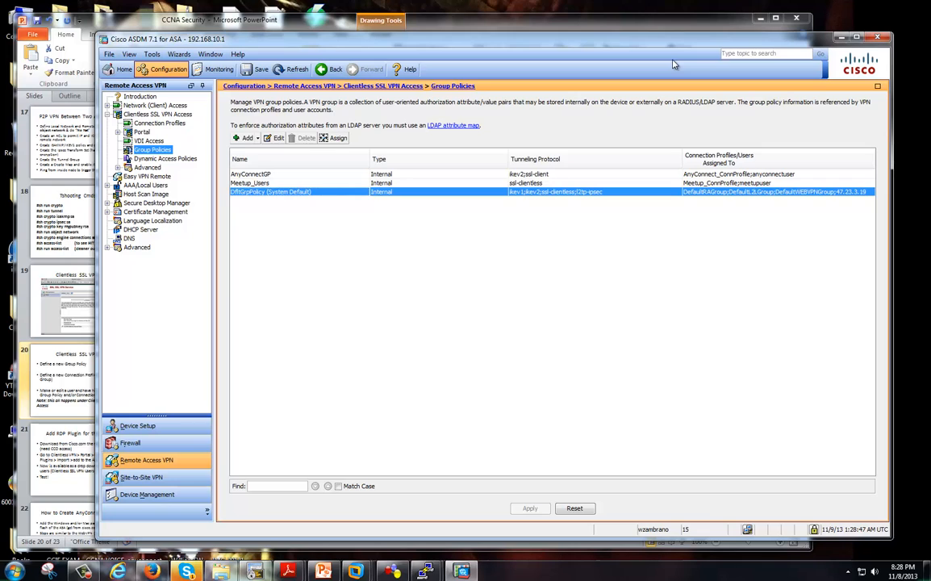
click(288, 184)
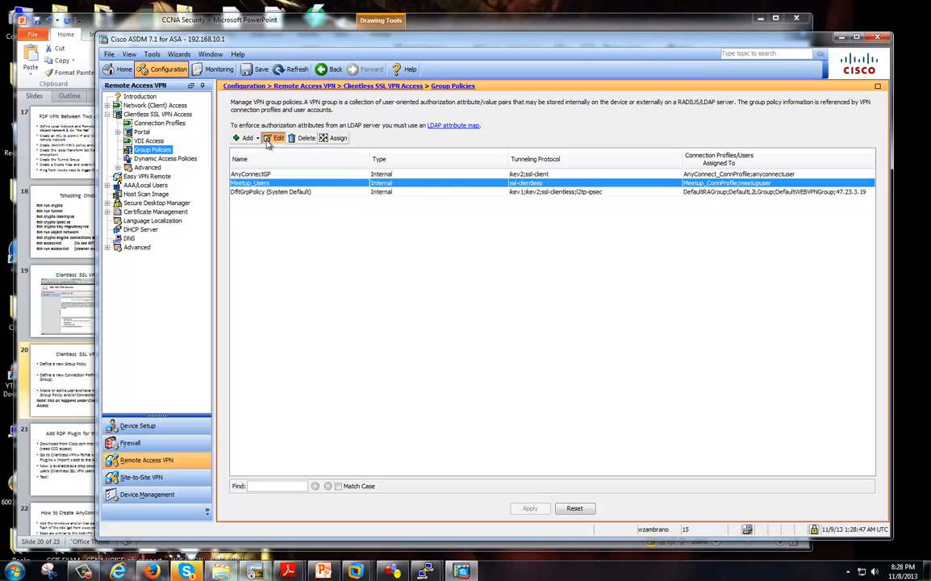
click(275, 138)
drag(375, 96, 499, 115)
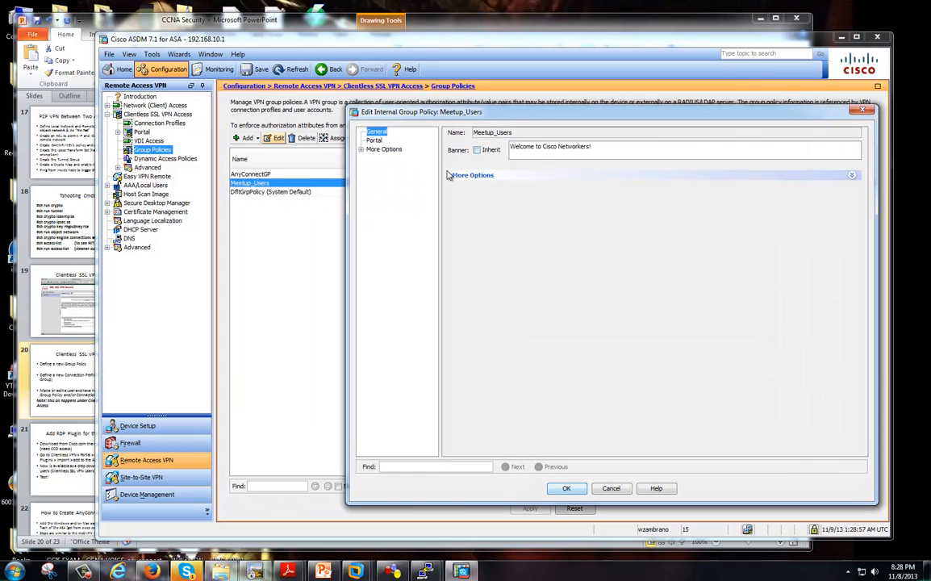
click(470, 175)
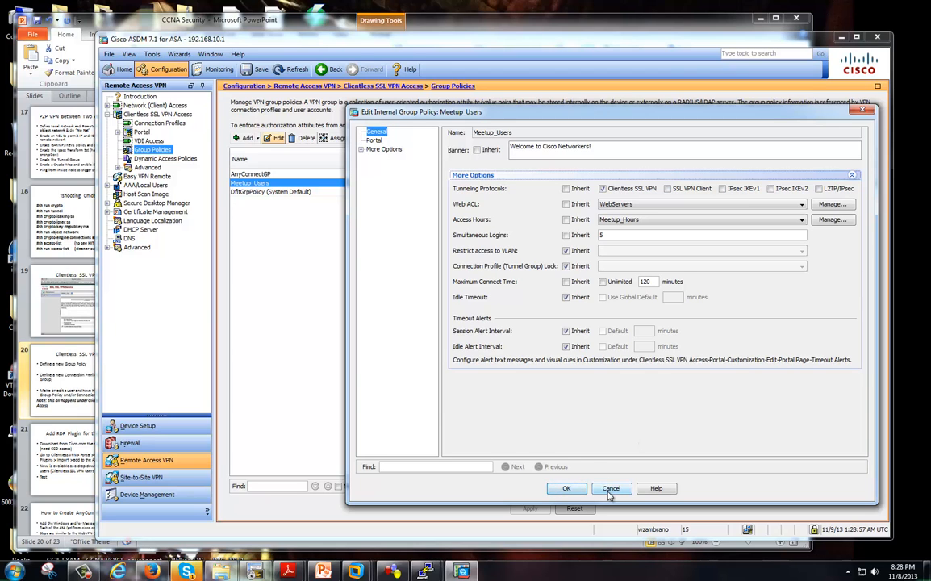
click(611, 489)
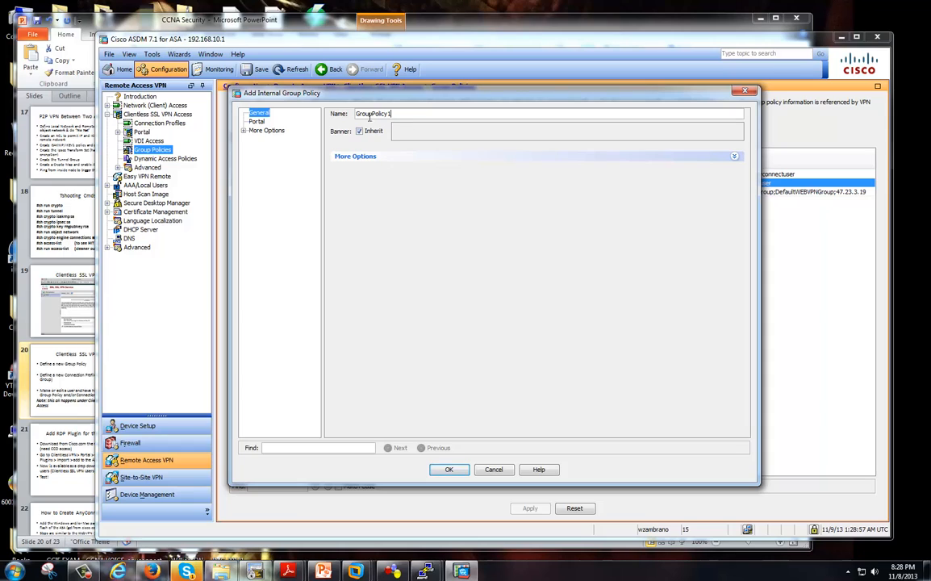
Rename GroupPolicy1 to Meetup_TEST, uncheck banner Inherit, and enter 'THIS IS FOR TESTING ONLY'.
drag(393, 114, 349, 116)
text(Meetup)
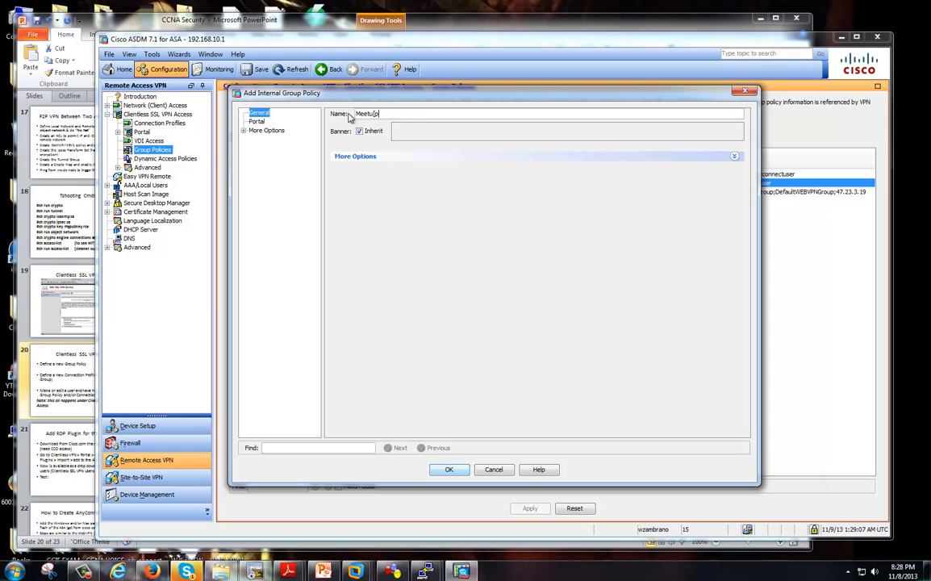
text(_TEST)
click(244, 131)
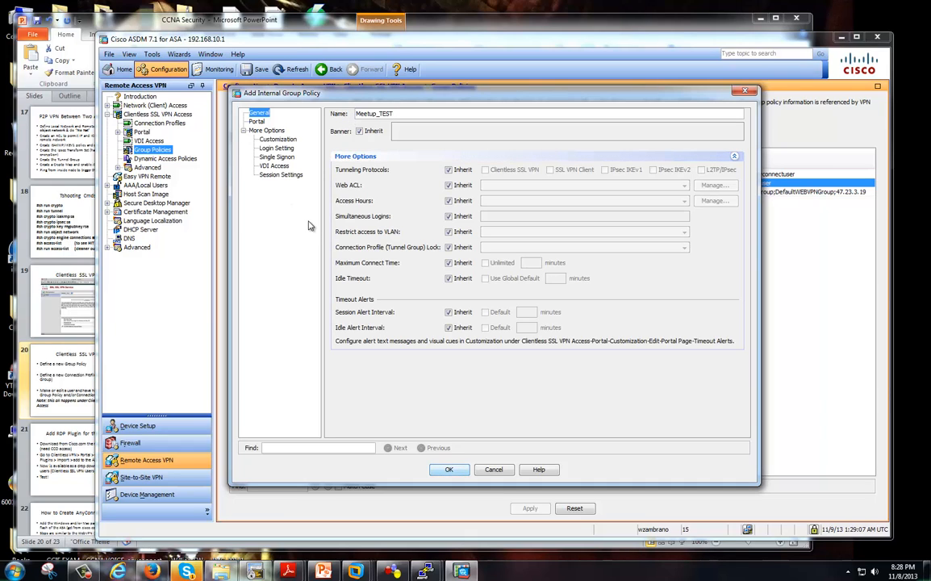
click(359, 131)
click(437, 130)
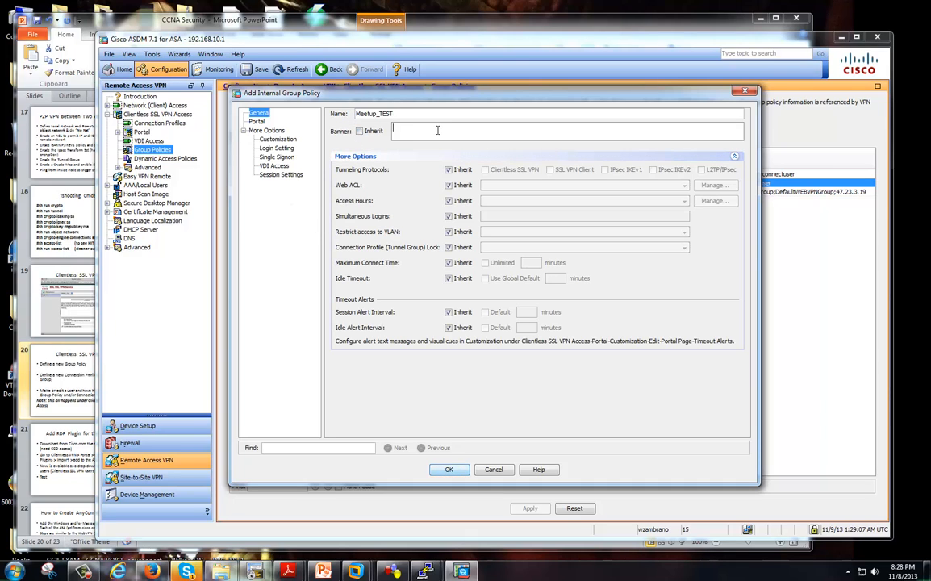
text(THIS IS FOR TESTING ONLY)
drag(463, 92, 546, 124)
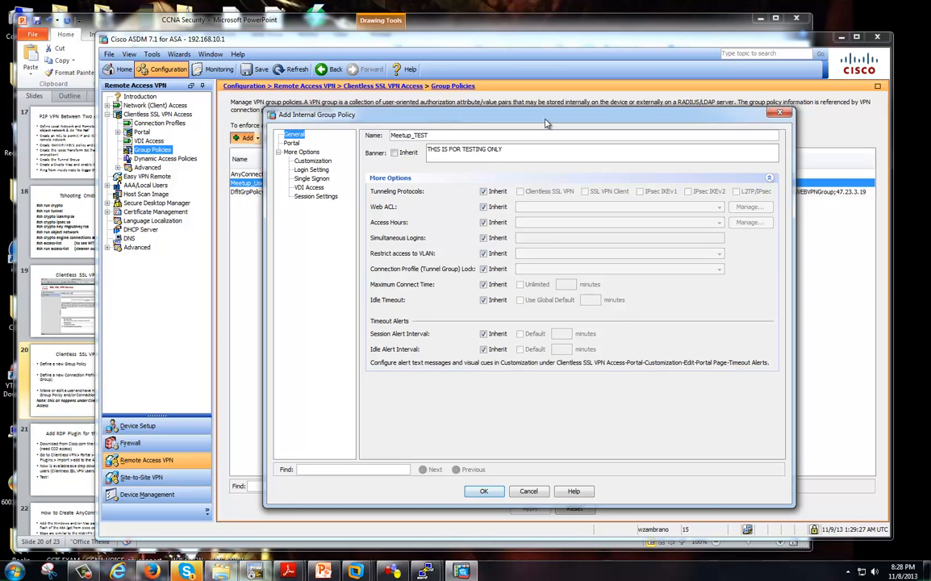
drag(545, 122, 555, 124)
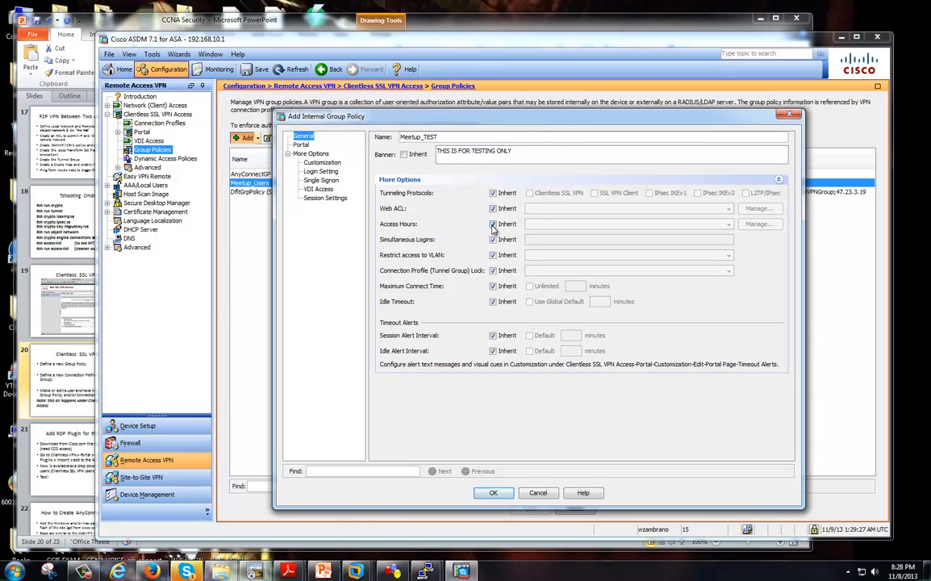
Clear Inherit for Meetup_TEST's Access Hours and choose -- Unrestricted -- from the dropdown.
click(492, 224)
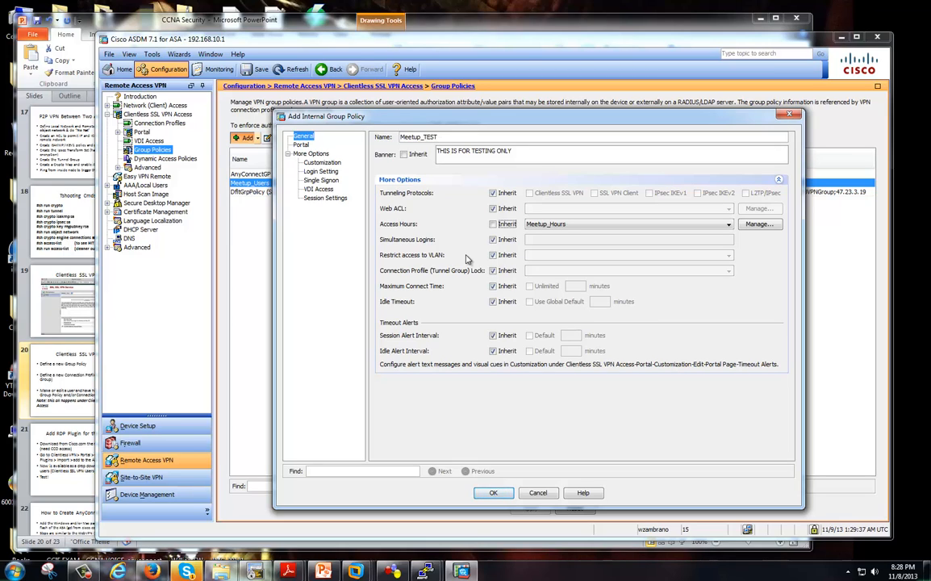
drag(475, 115, 480, 105)
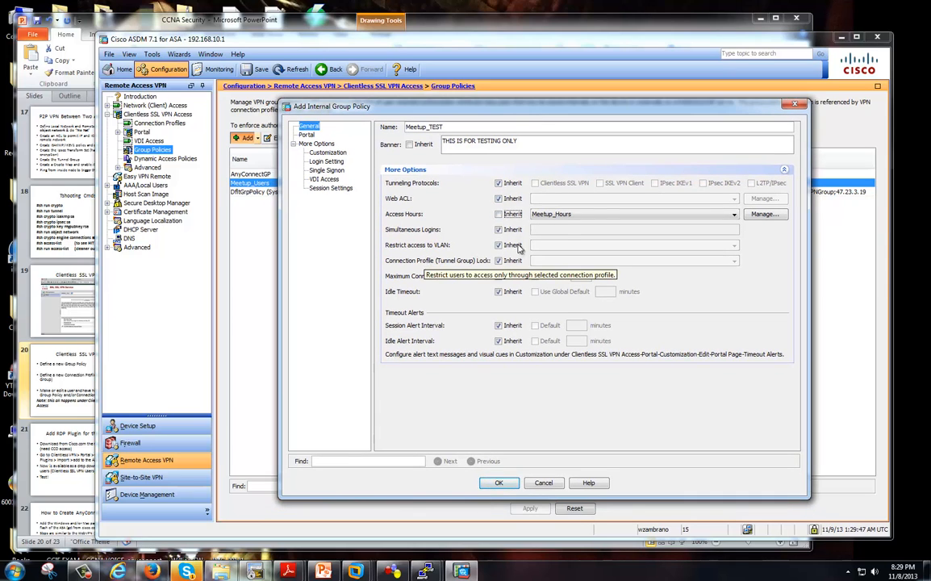
click(732, 216)
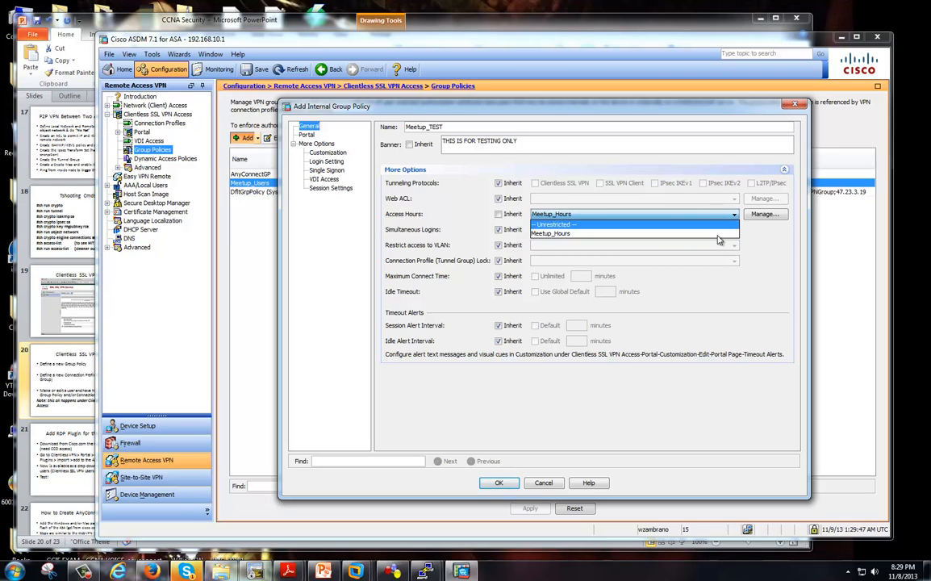
click(577, 225)
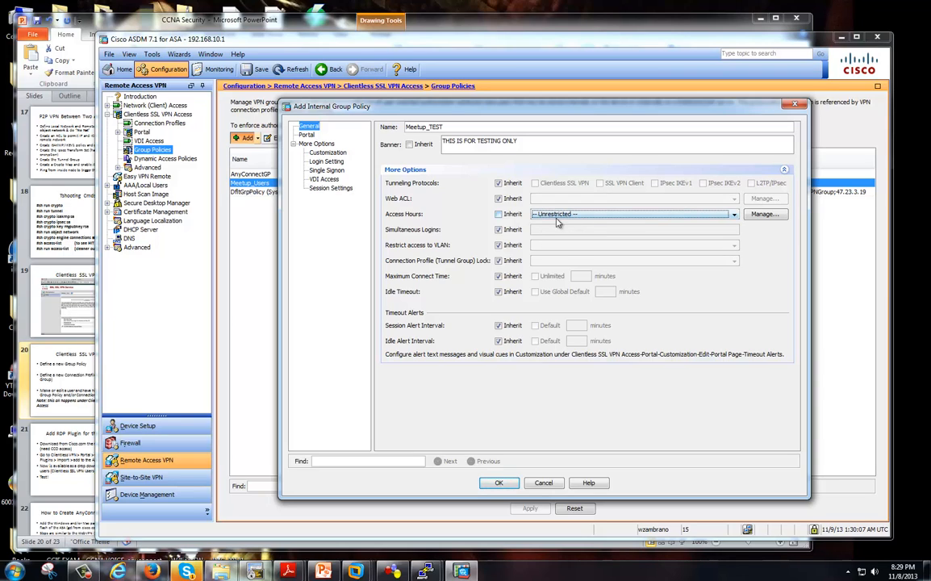
click(702, 217)
click(715, 216)
Open the Access Hours time range list, widen its columns and select Meetup_Hours.
click(764, 215)
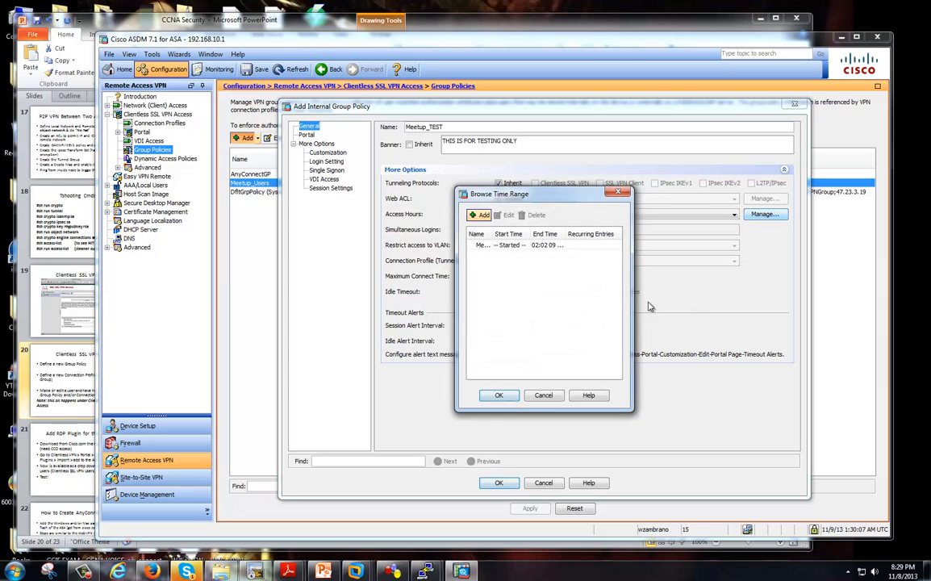
drag(577, 192, 616, 203)
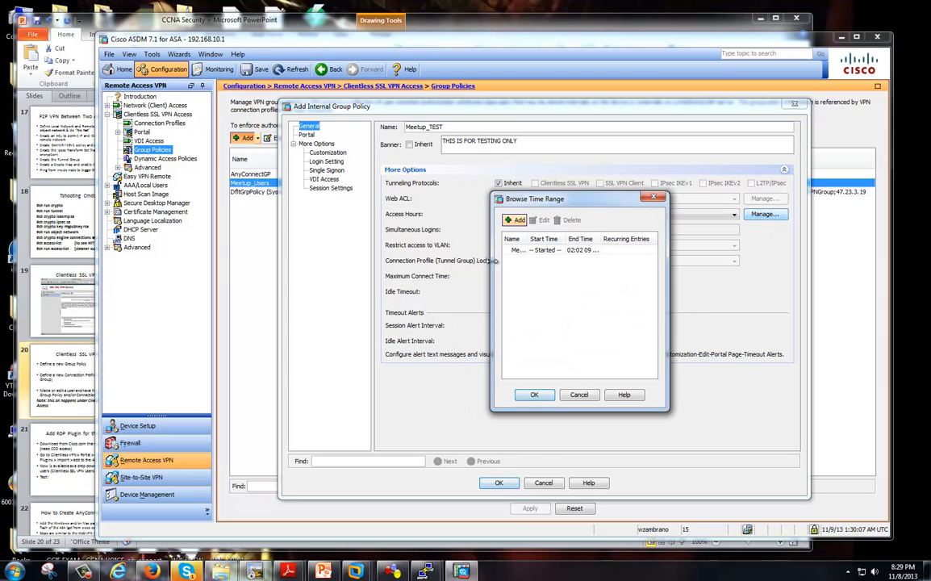
drag(492, 261, 334, 262)
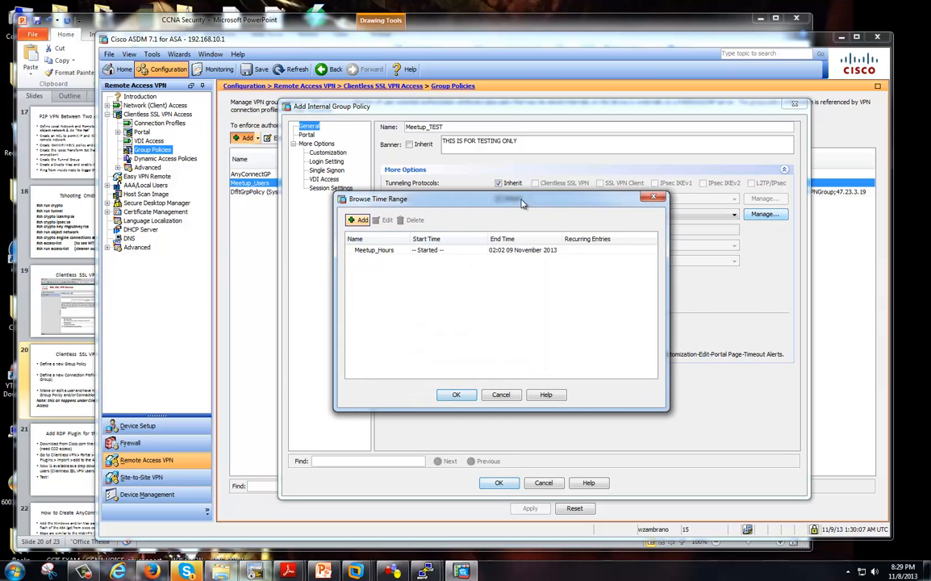
drag(523, 200, 605, 200)
click(454, 251)
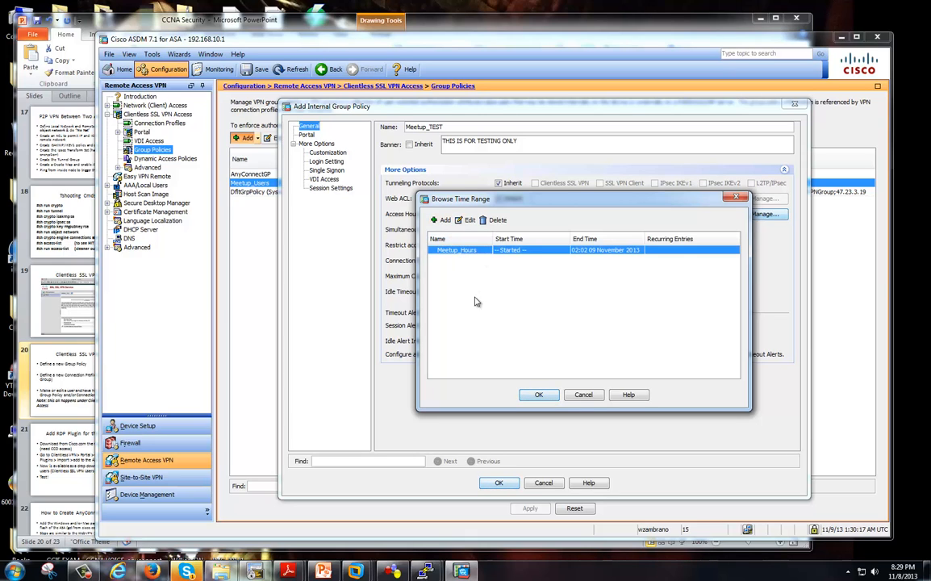
drag(607, 202, 693, 241)
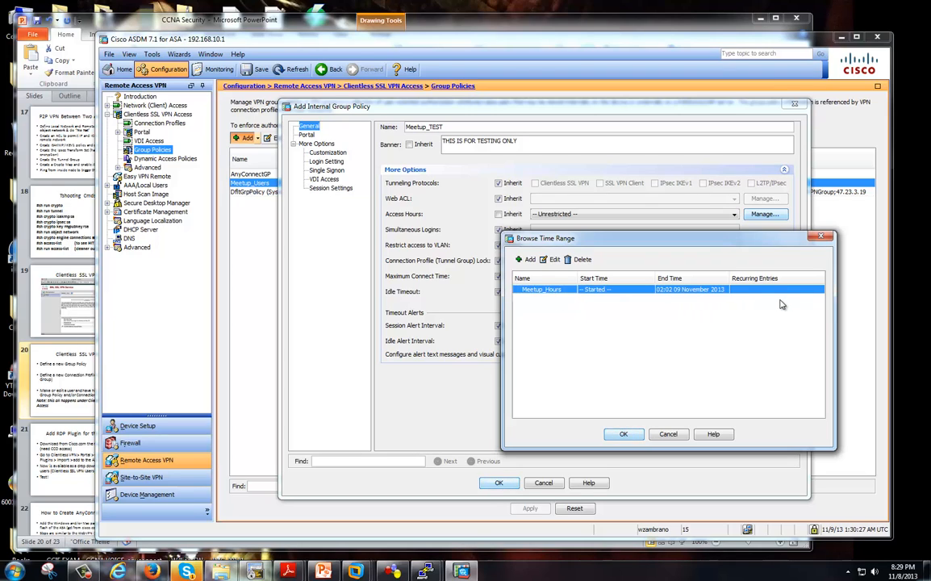
Add a new Access Hours TEST time range starting now and ending 08 November 2013 at 23:30.
click(529, 260)
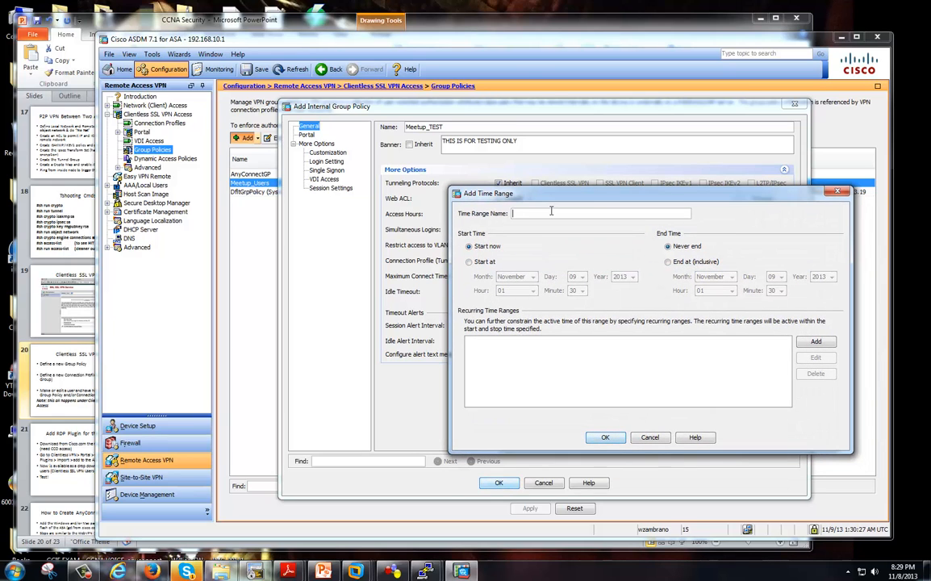
text(Access Hours TEST)
click(487, 246)
click(691, 263)
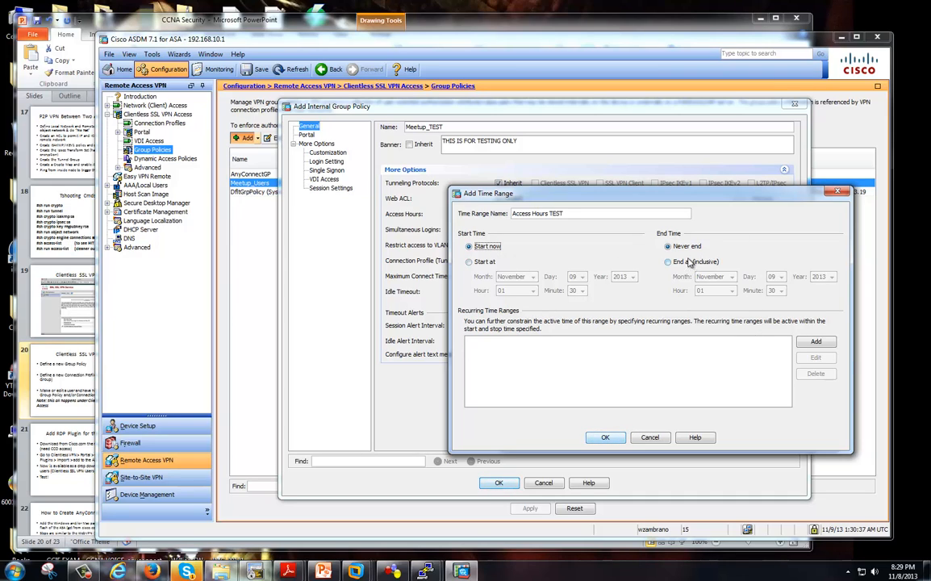
click(730, 278)
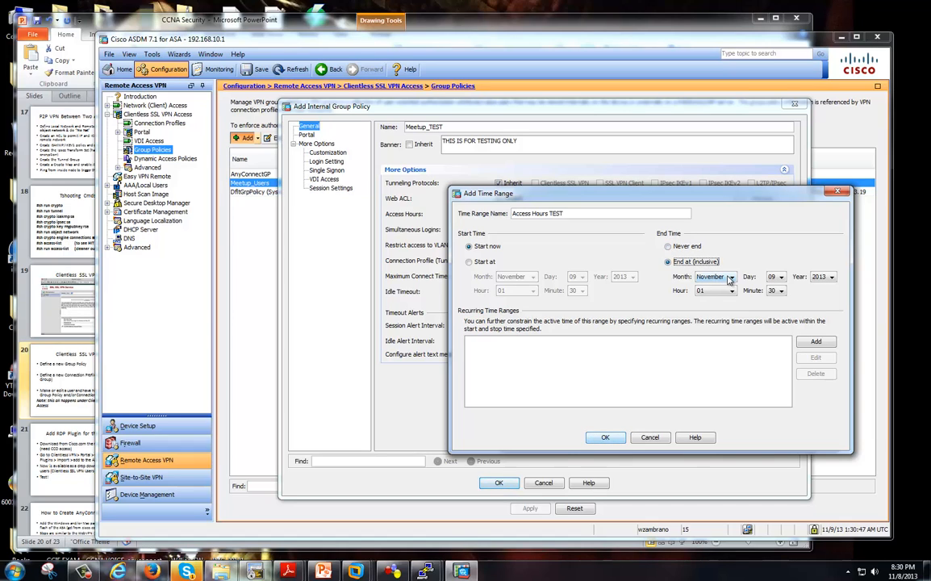
click(781, 277)
click(782, 288)
click(772, 289)
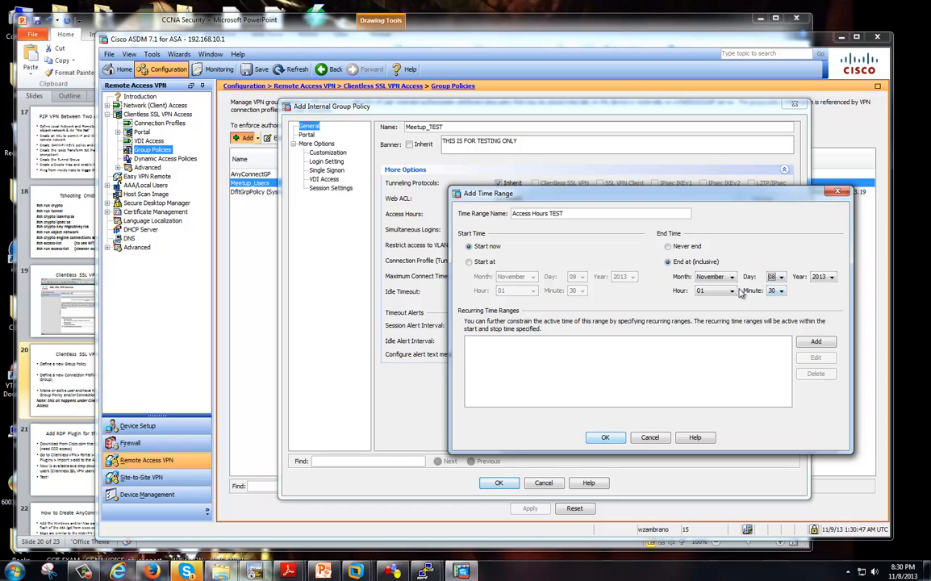
click(734, 292)
scroll(733, 347, down, 5)
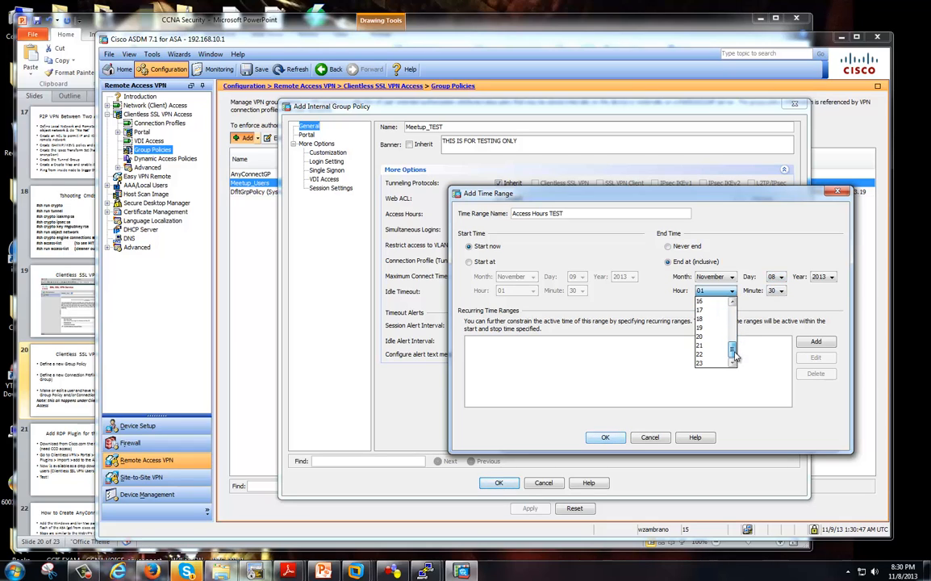
click(714, 363)
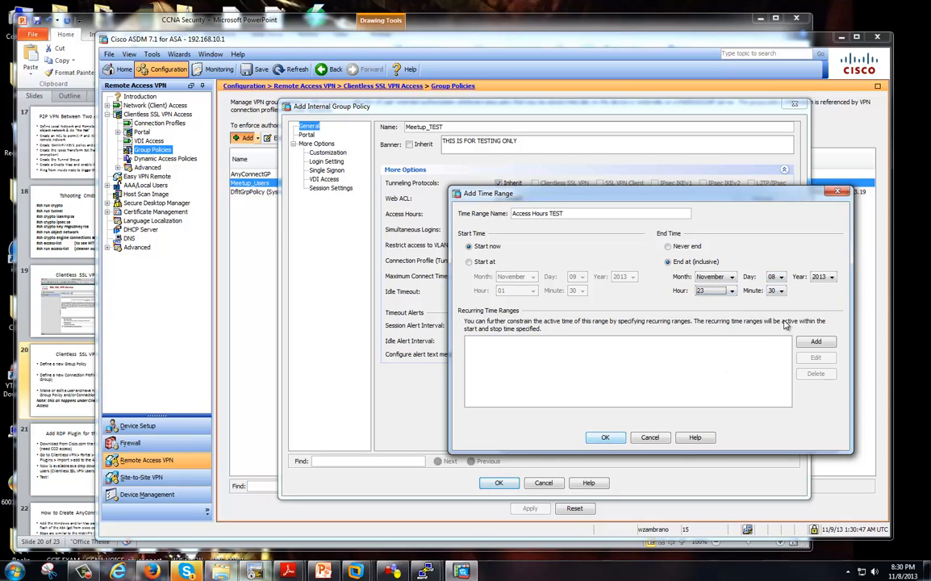
click(732, 291)
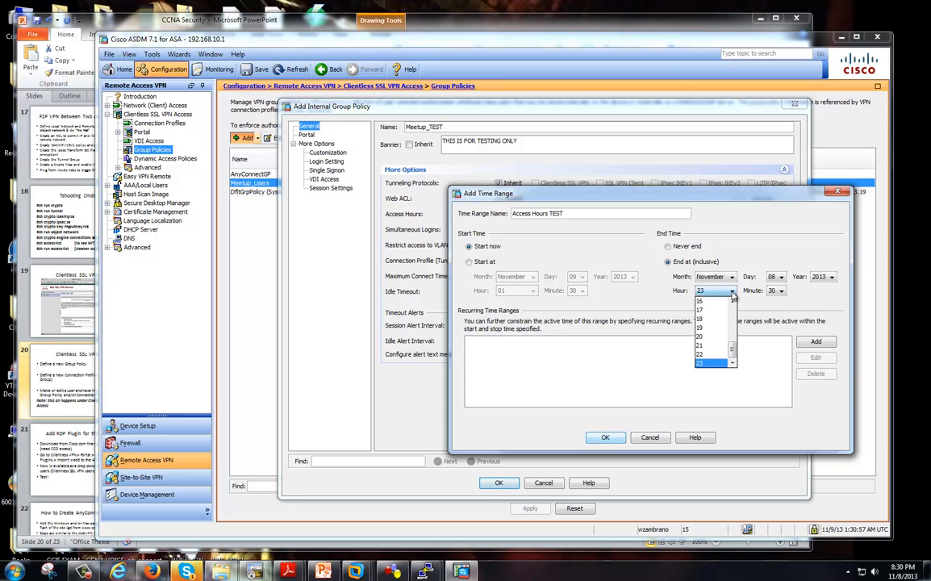
click(733, 293)
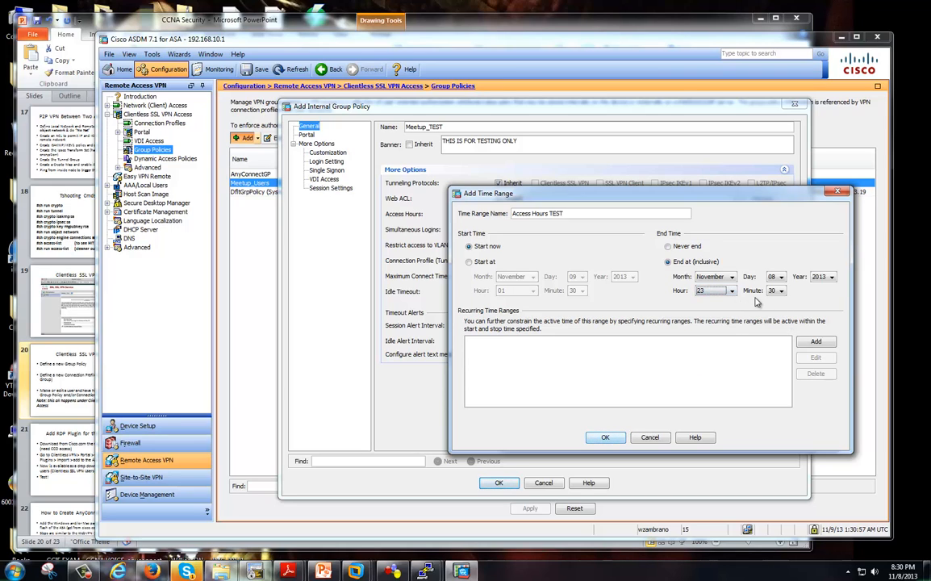
Remove the spaces from the name to make it Access_Hours_TEST and save the range.
click(615, 438)
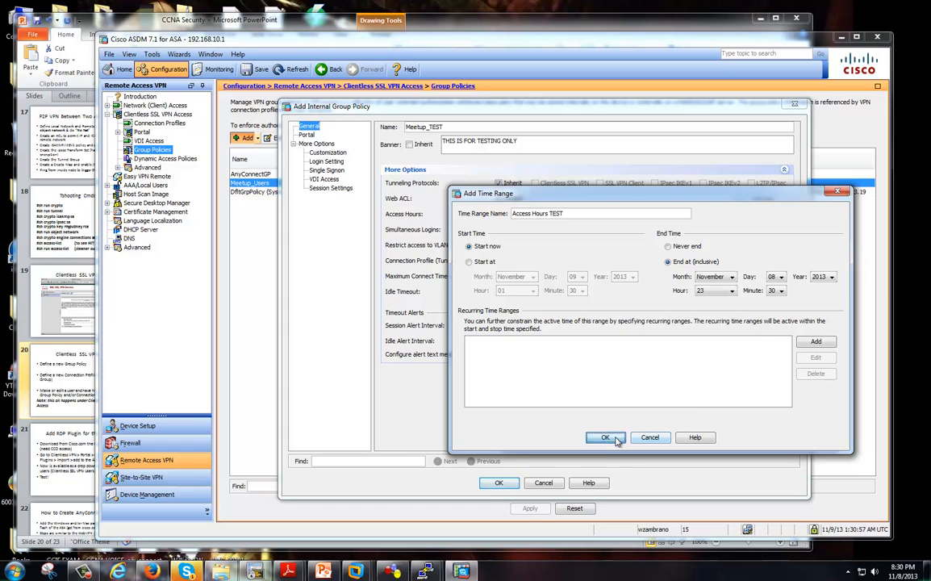
click(662, 361)
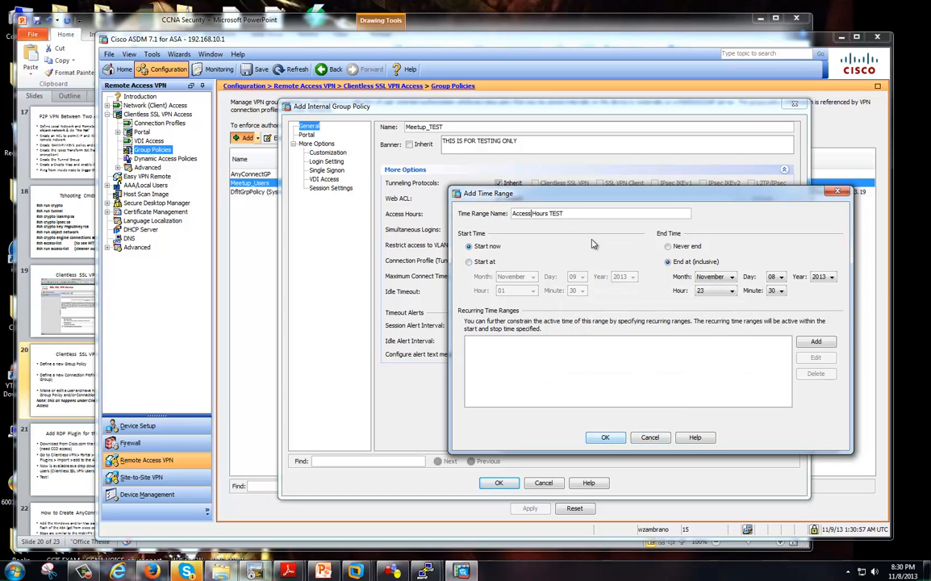
text(_)
key(Right)
key(Right)
key(Right)
drag(570, 215, 505, 216)
click(549, 215)
key(Right)
key(Right)
key(Right)
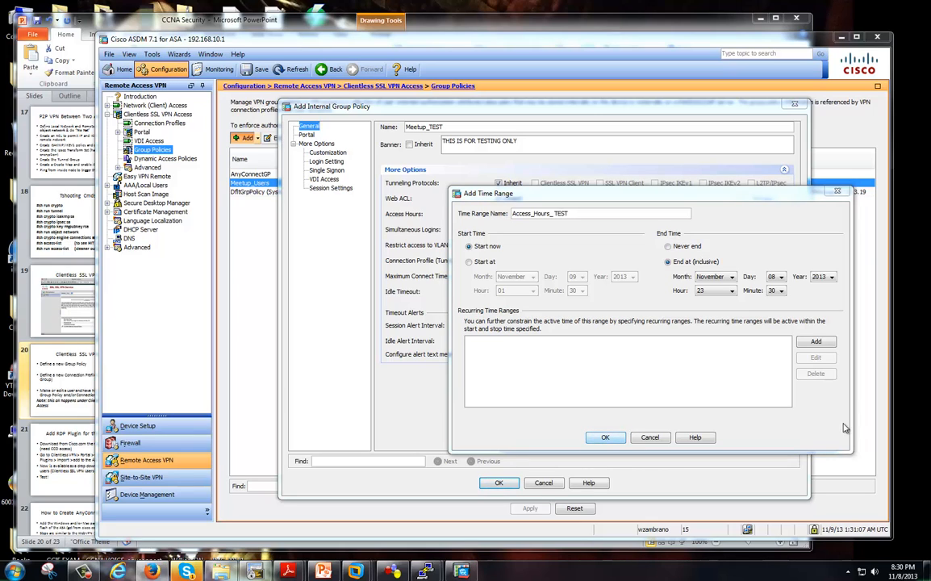
click(605, 437)
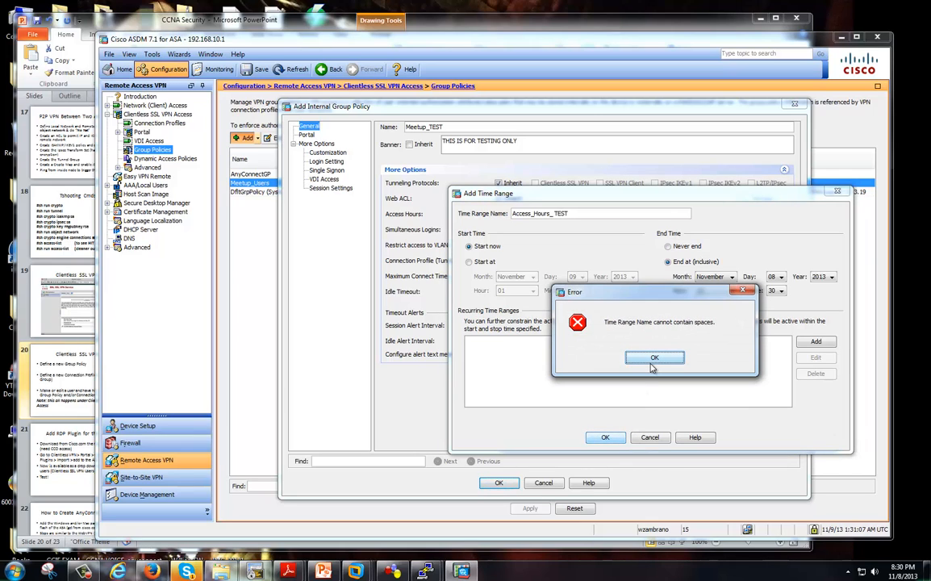
click(653, 360)
key(BackSpace)
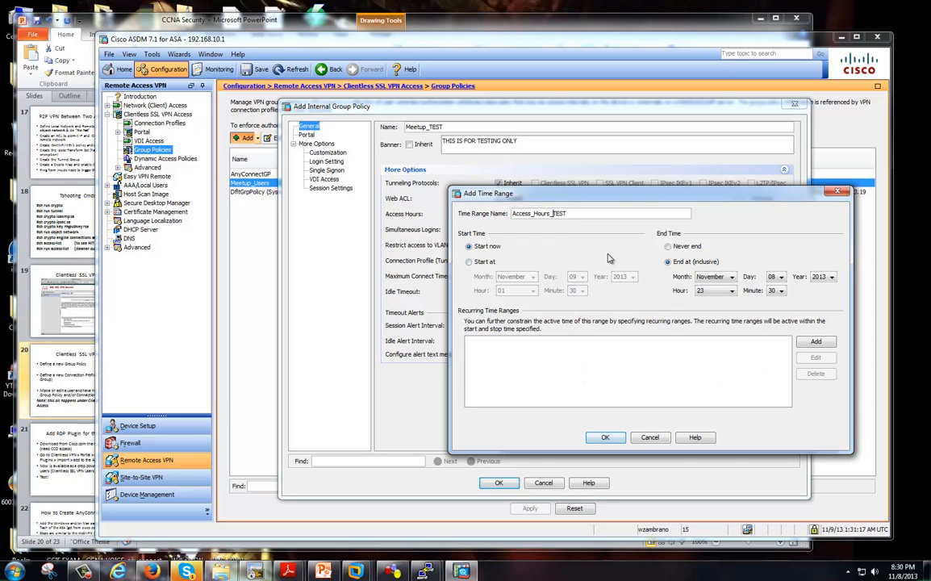
click(605, 437)
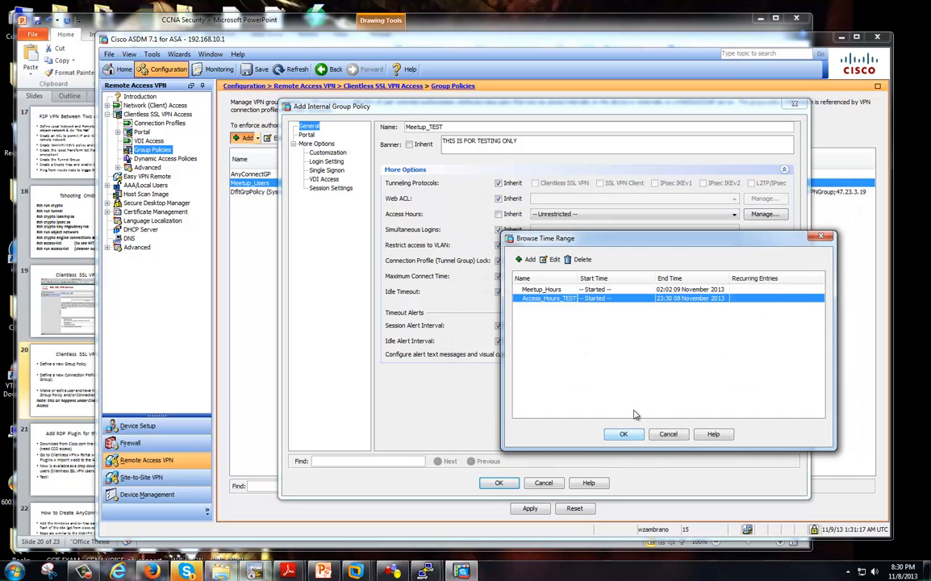
Apply Access_Hours_TEST as the Meetup_TEST policy's access hours.
click(626, 434)
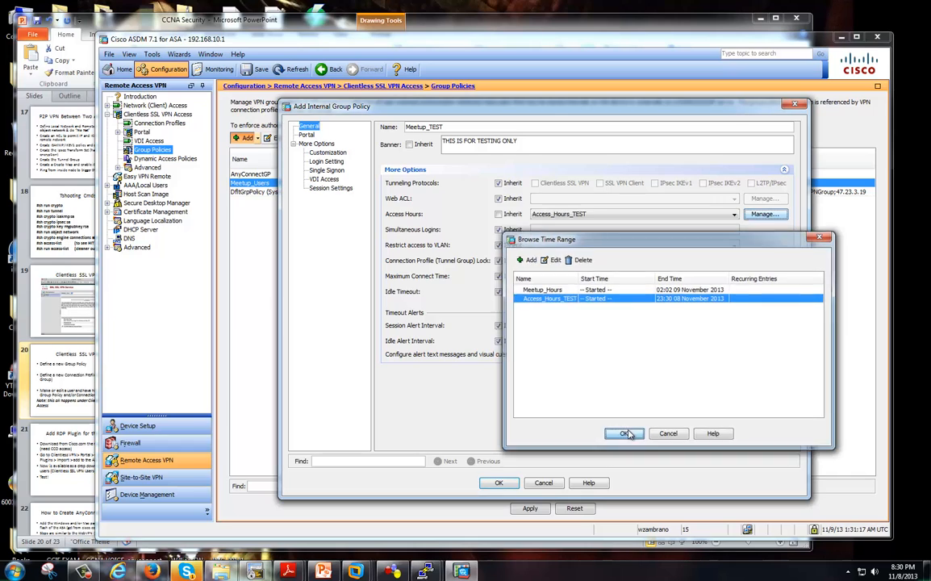
click(585, 214)
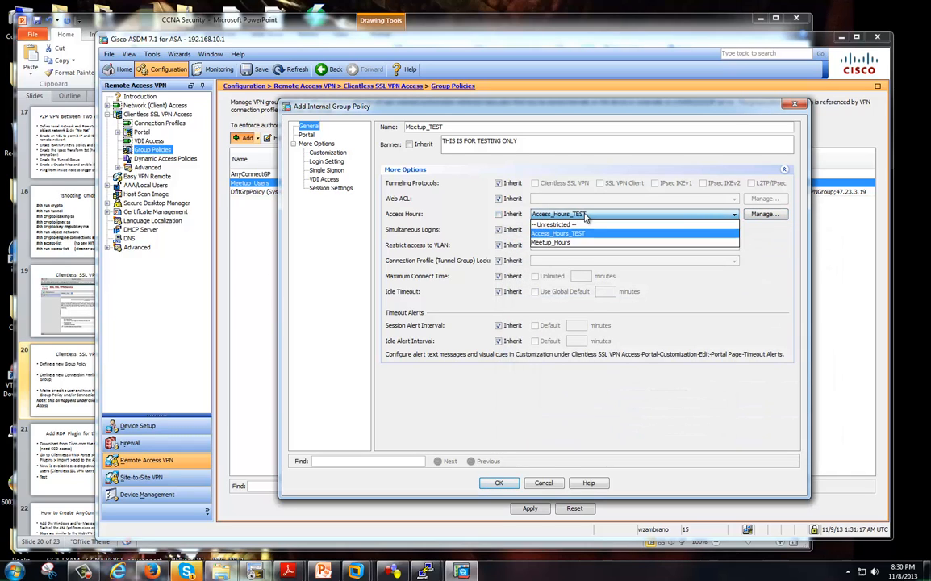
click(637, 233)
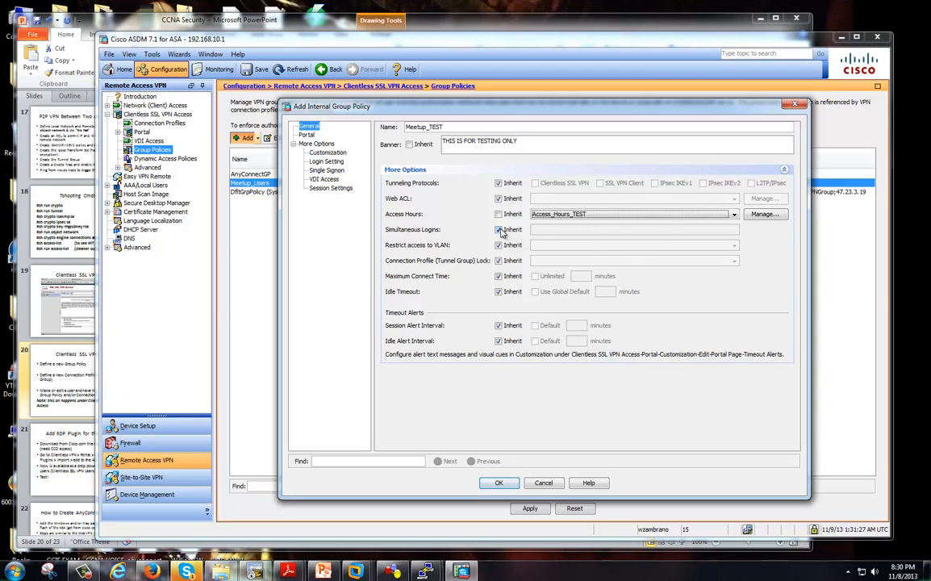
Stop inheriting Simultaneous Logins and clear its default login limit value.
click(499, 230)
drag(545, 232, 534, 231)
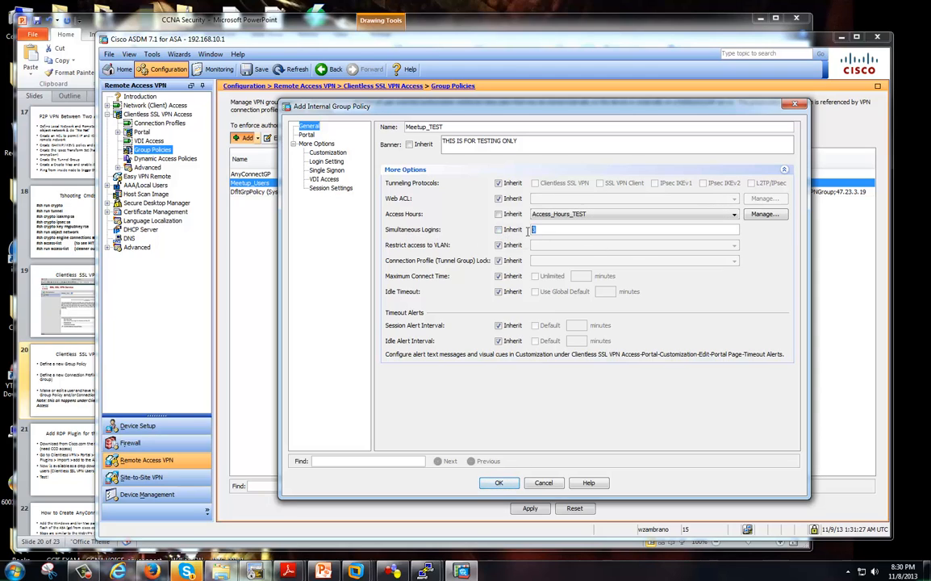
drag(544, 109, 563, 131)
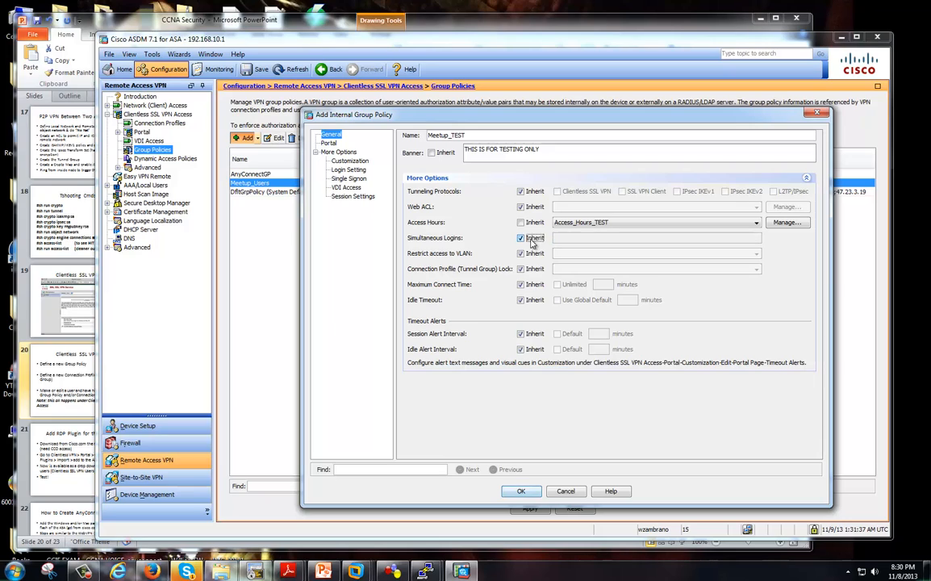
click(565, 238)
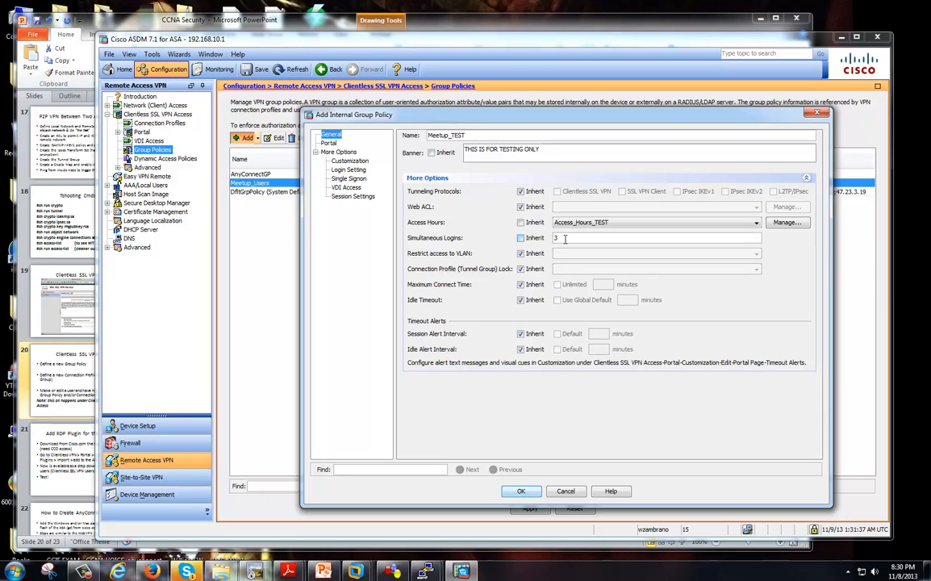
click(536, 240)
click(535, 239)
text(100)
key(BackSpace)
key(BackSpace)
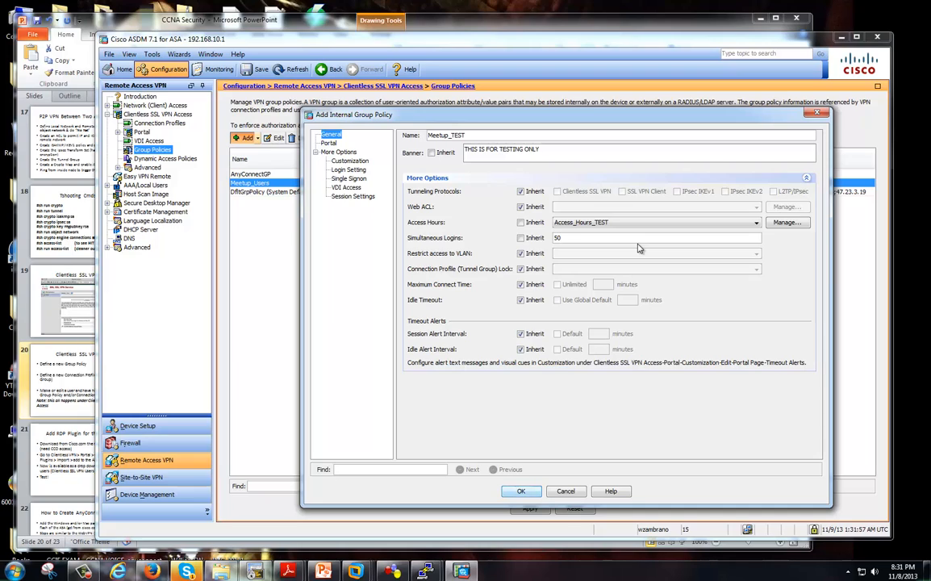
Re-inherit Simultaneous Logins and set Maximum Connect Time to 30 minutes instead of inherited.
text(0000)
click(152, 571)
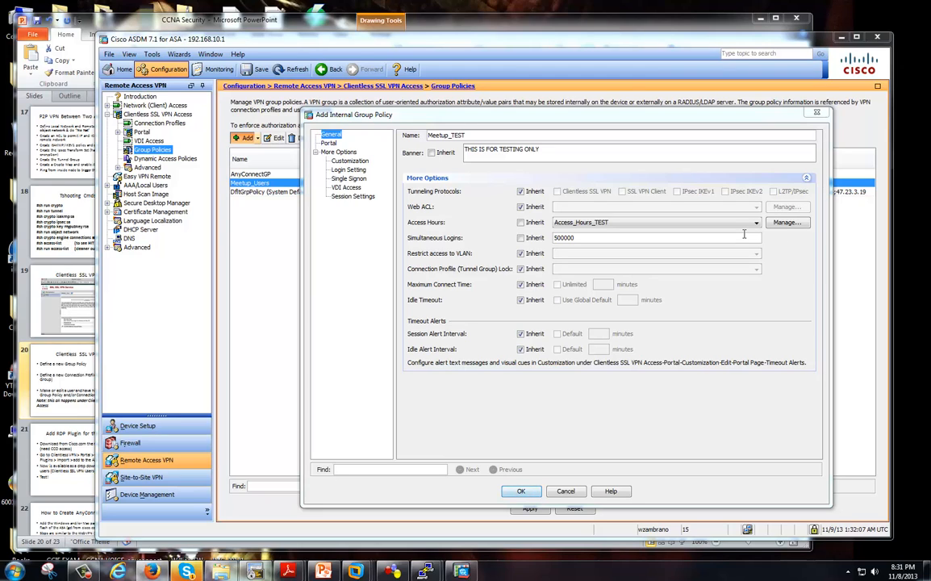
click(521, 238)
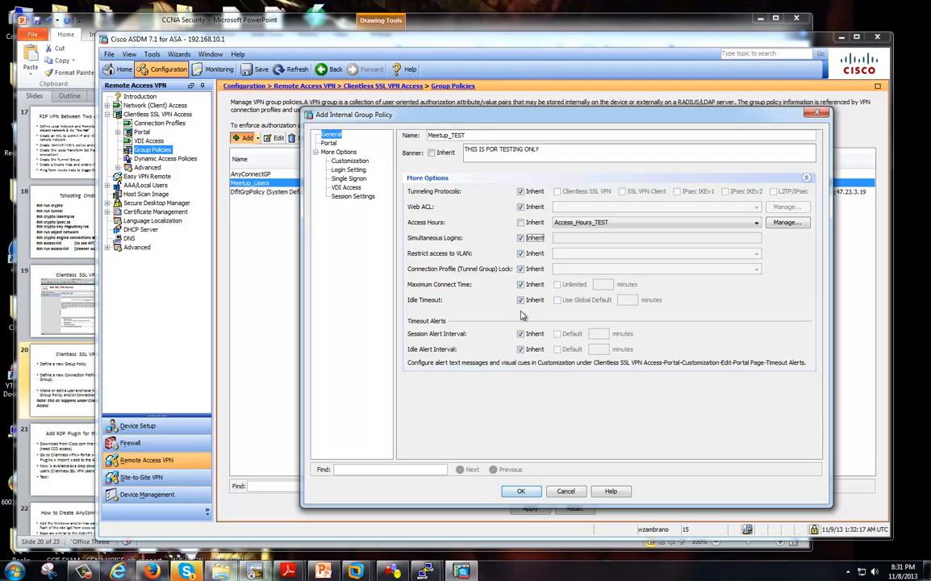
click(521, 285)
click(601, 287)
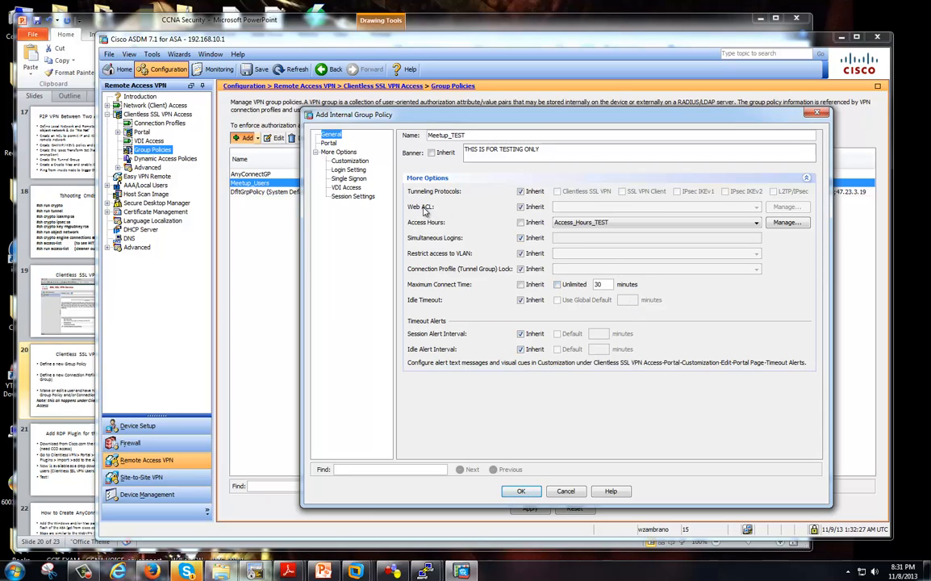
Stop inheriting the Web ACL and set it to -- None --.
click(521, 207)
click(676, 207)
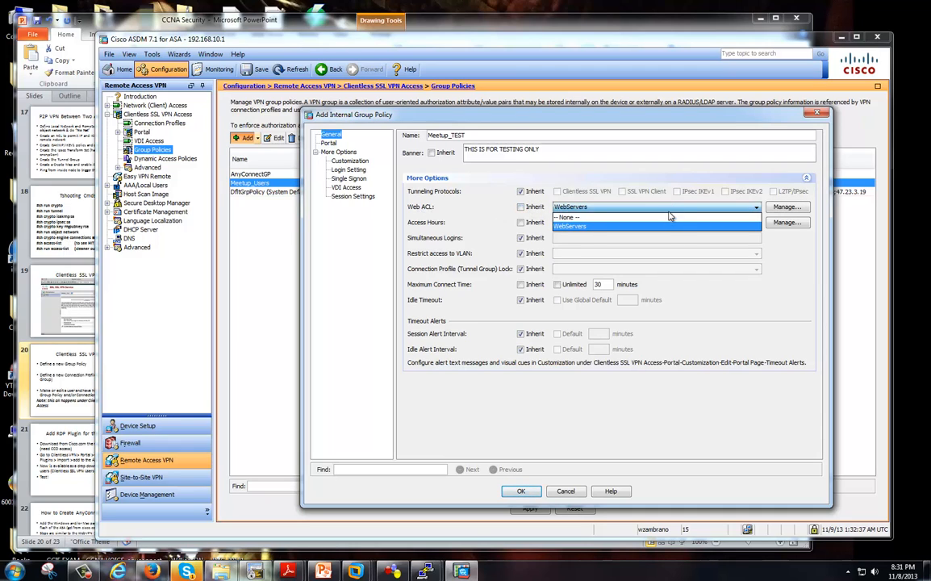
click(670, 215)
click(666, 207)
click(666, 215)
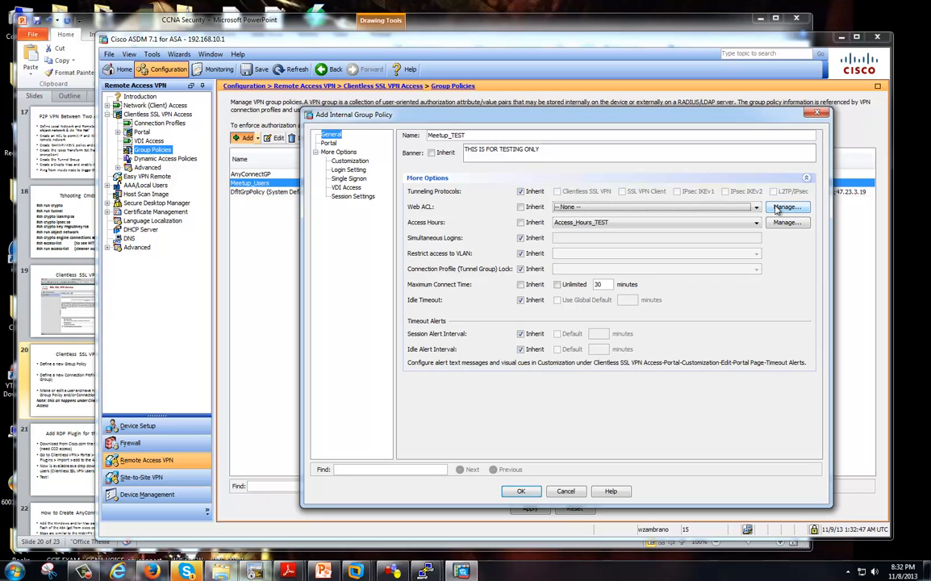
Inspect the WebServers rdp2://192.168.10.102 entry unchanged, then reopen the ACL Manager.
click(777, 209)
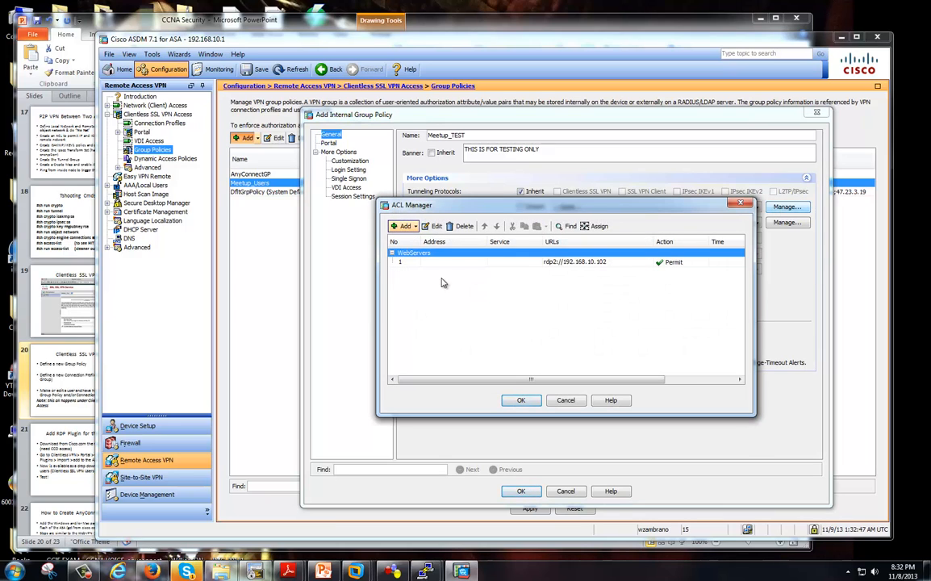
click(413, 228)
click(529, 293)
click(564, 264)
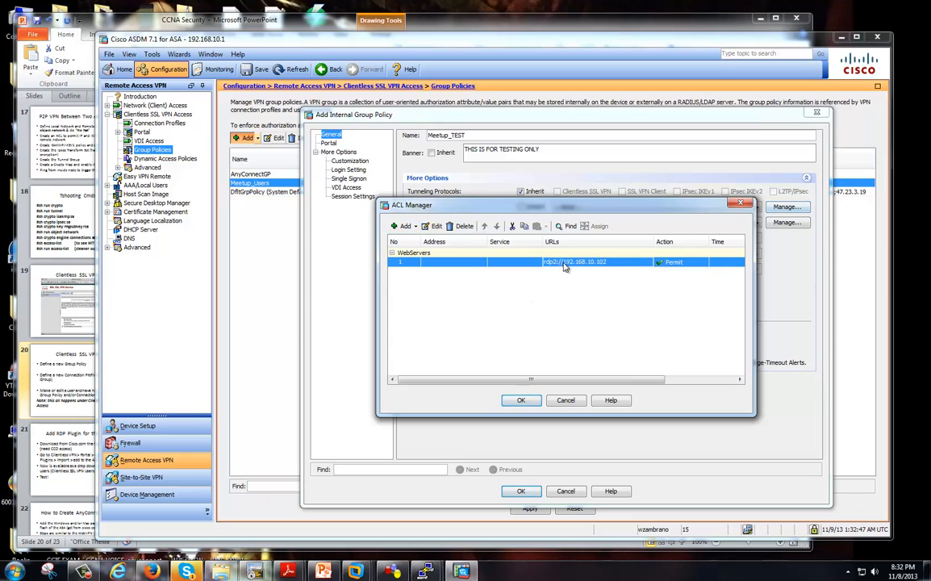
click(434, 226)
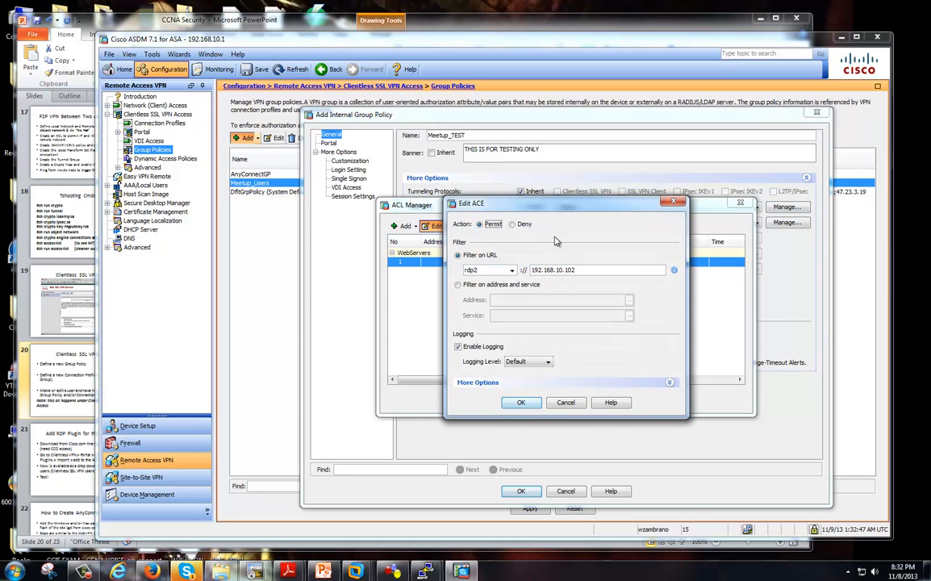
drag(504, 202, 536, 247)
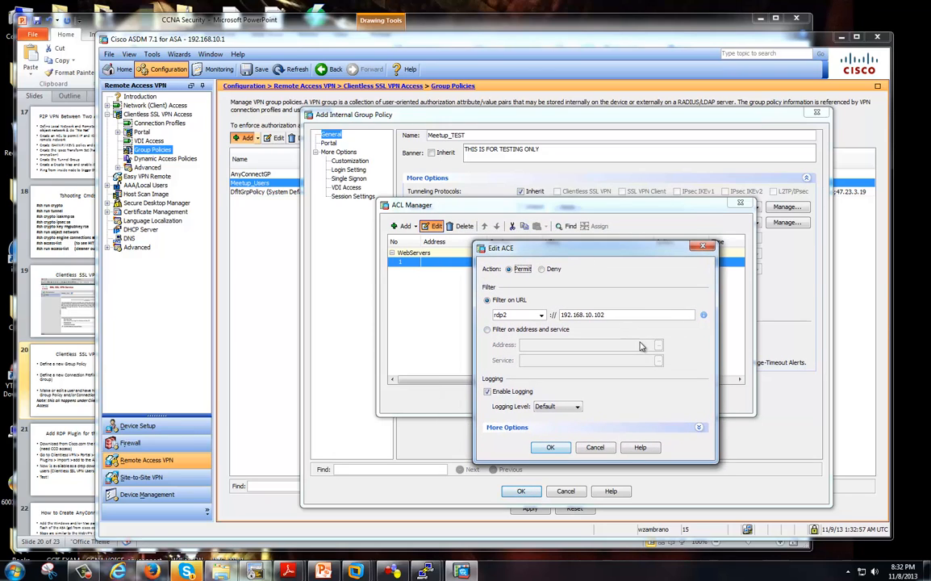
double_click(562, 315)
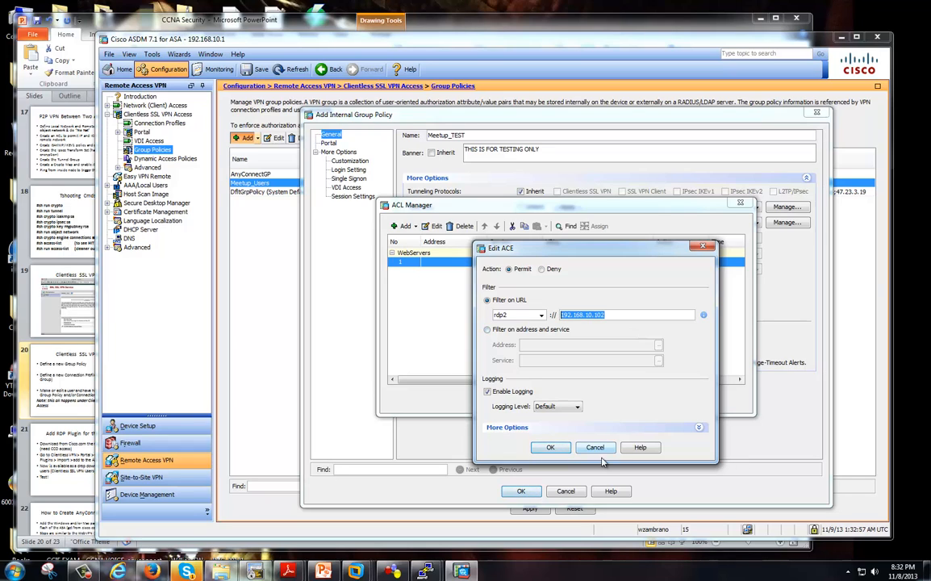
click(551, 447)
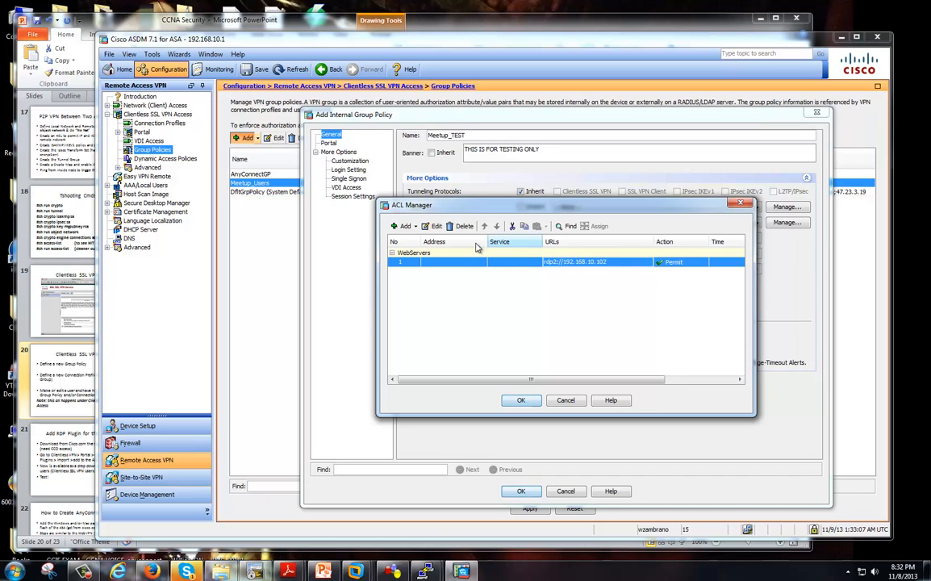
click(569, 402)
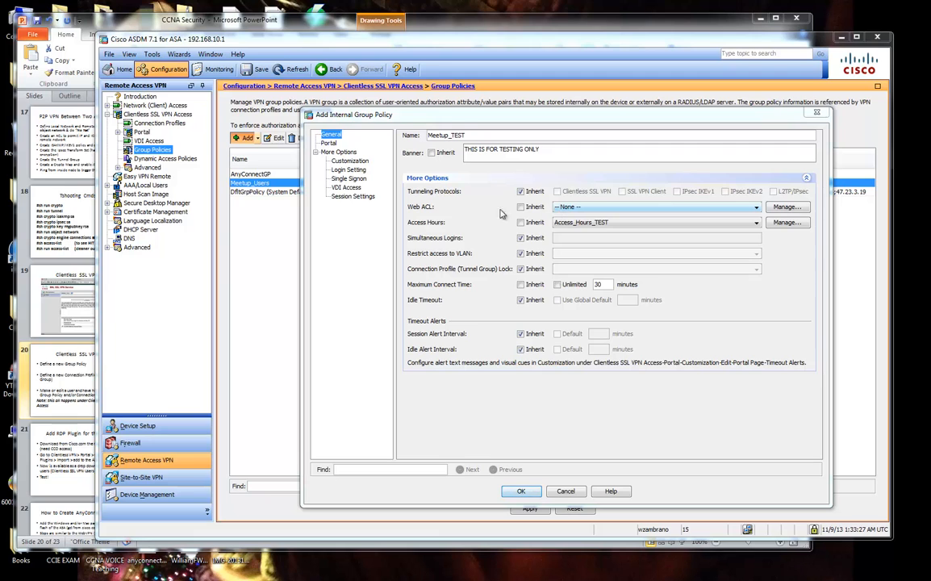
click(778, 209)
drag(660, 213, 683, 262)
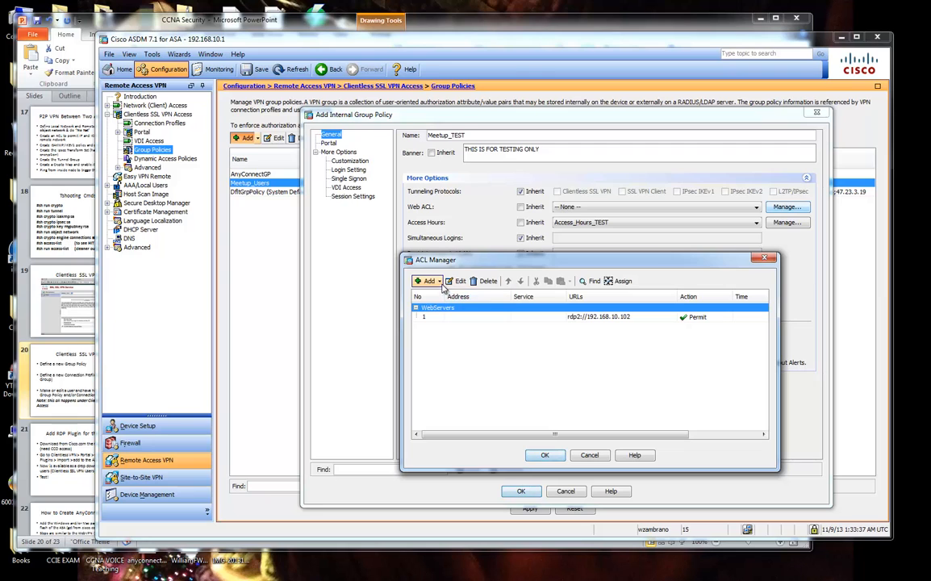
Review the first WebServers rule in the ACL Manager without changing it.
click(448, 317)
click(457, 281)
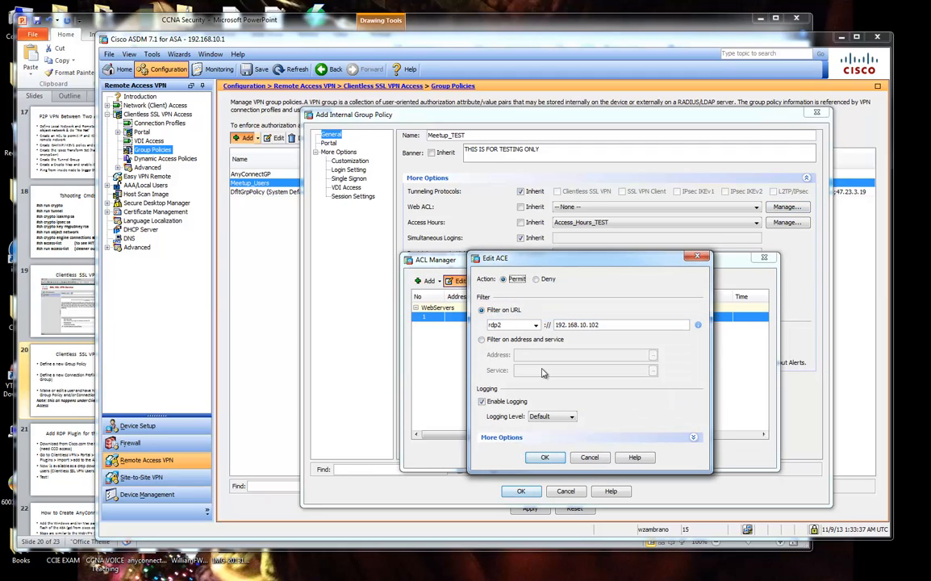
click(590, 452)
click(440, 282)
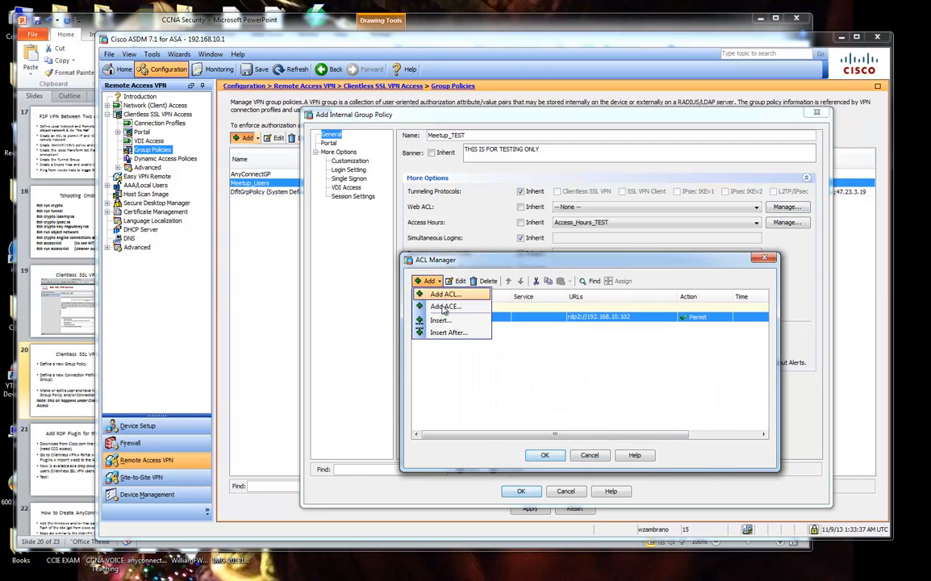
click(546, 363)
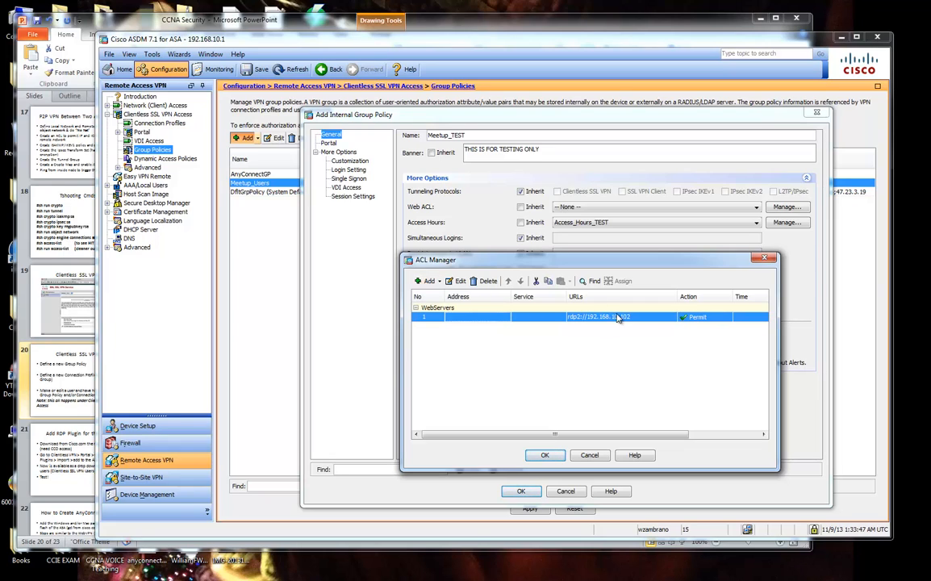
Add a Permit entry for ssh://192.168.10.100 to WebServers and confirm the ACL Manager.
click(430, 280)
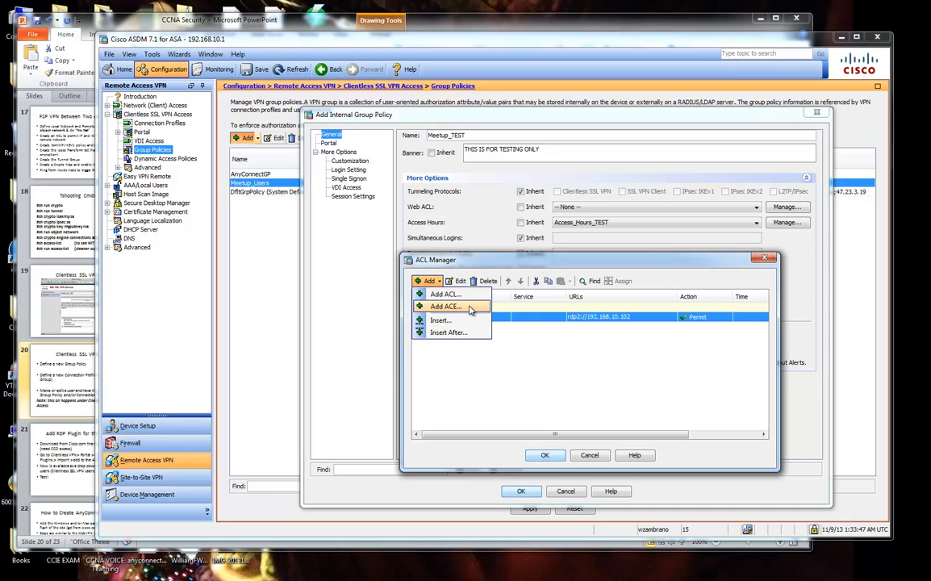
click(471, 308)
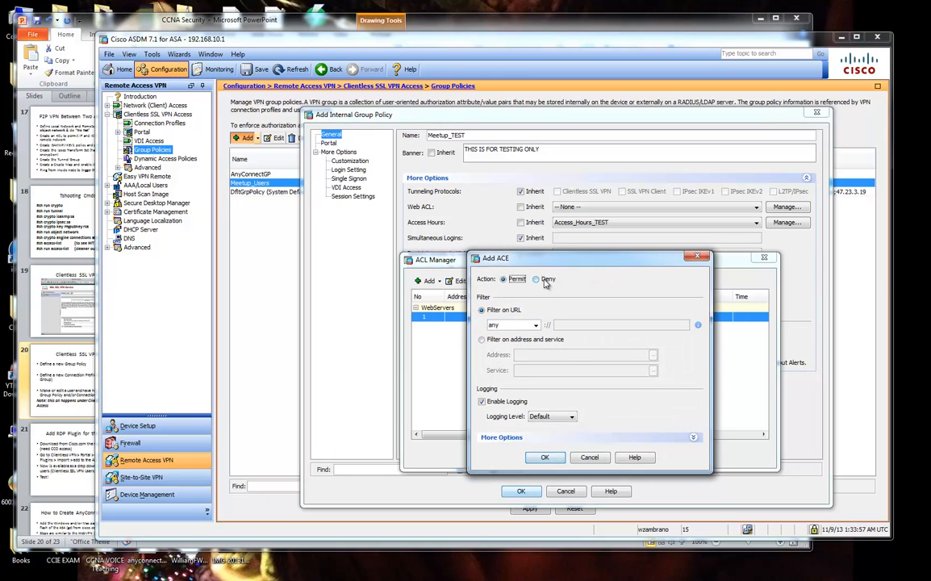
click(535, 324)
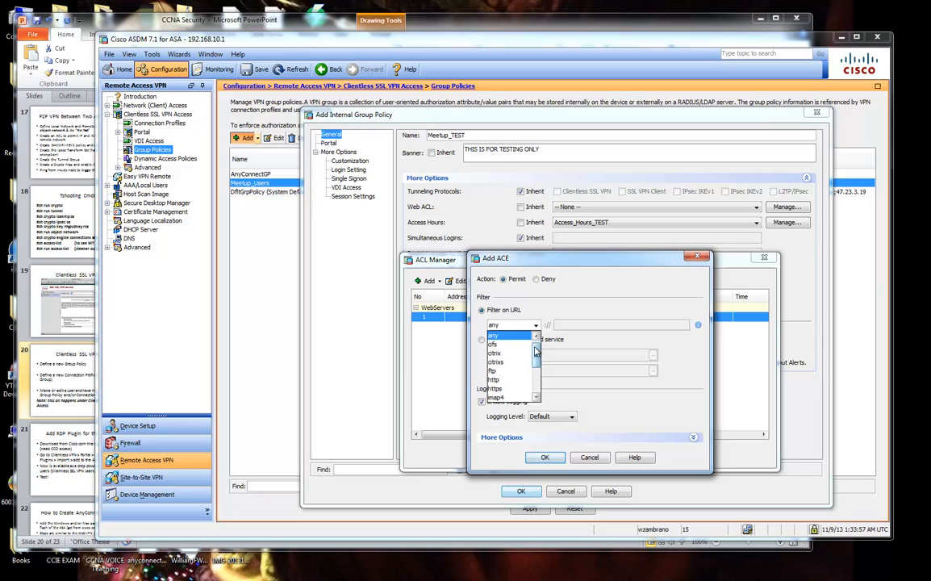
scroll(535, 359, down, 1)
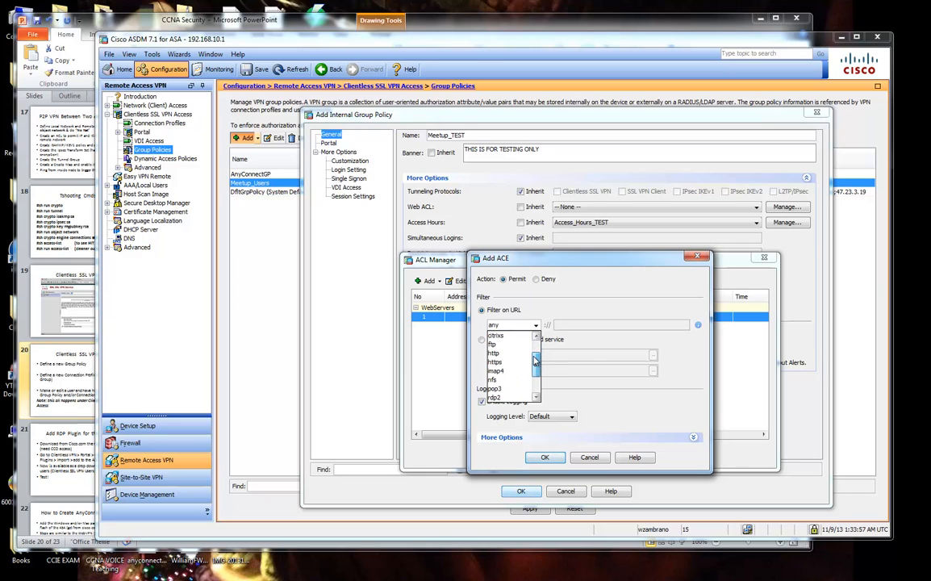
scroll(535, 362, down, 3)
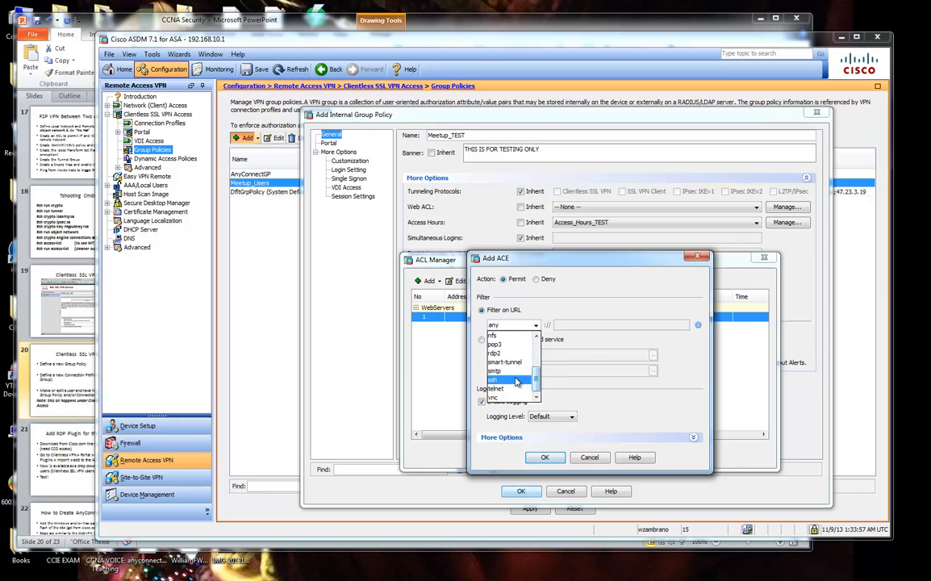
click(516, 381)
click(573, 325)
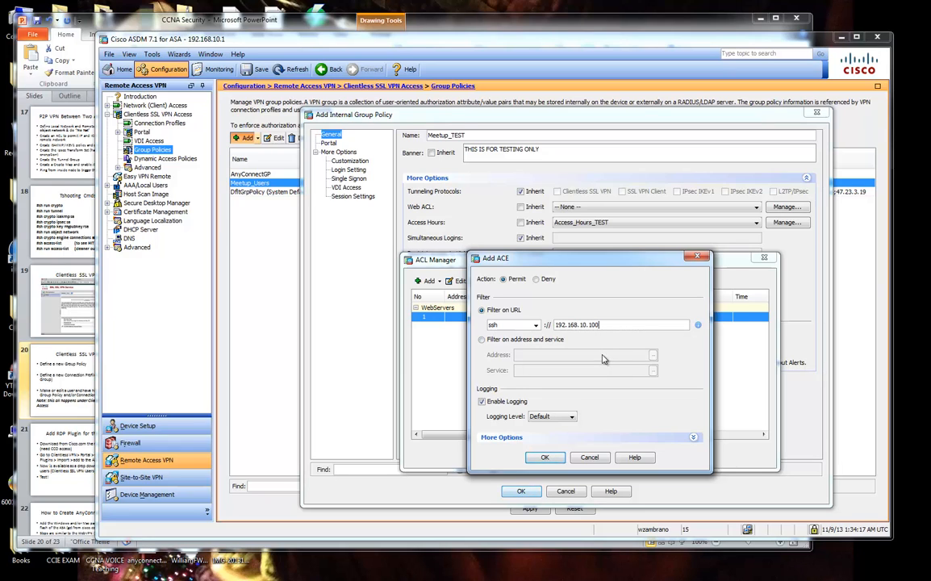
click(563, 439)
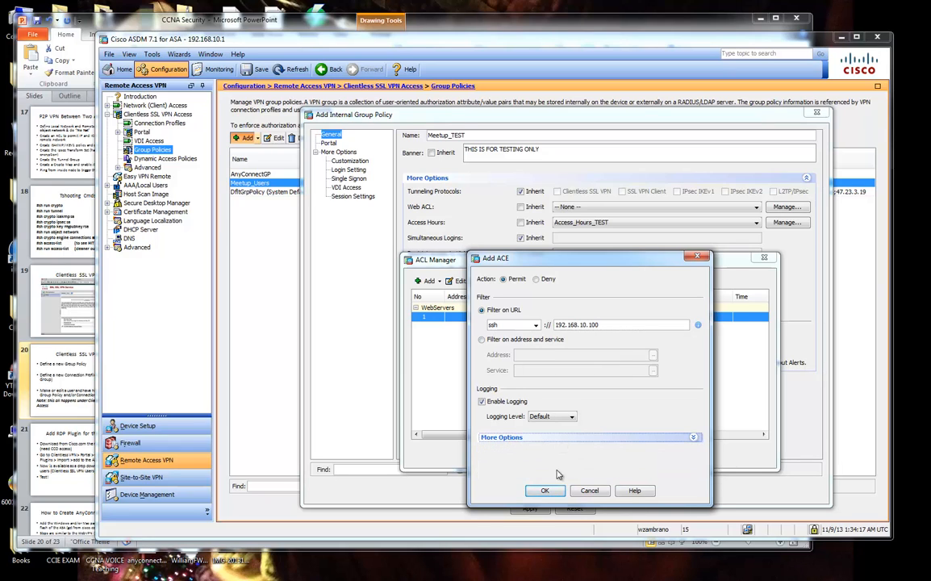
click(545, 490)
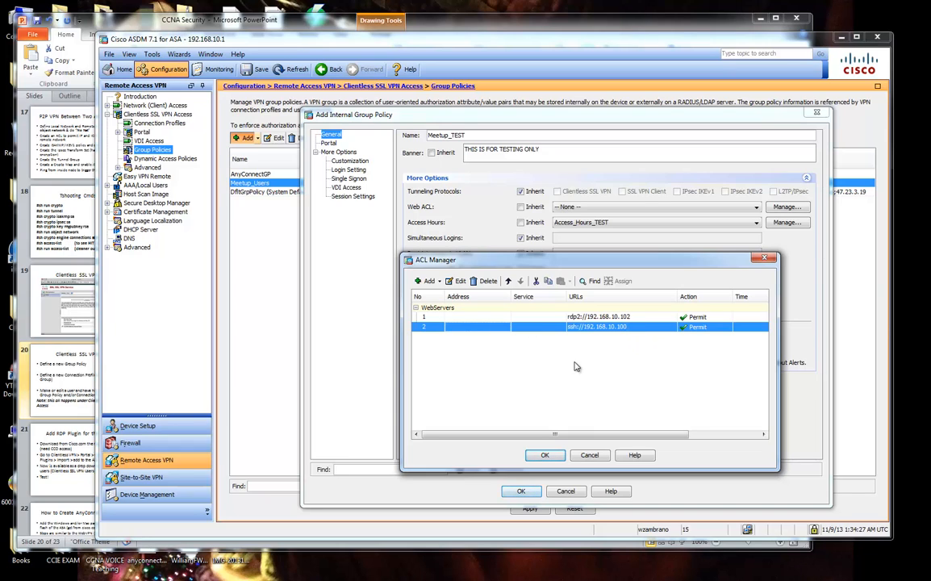
click(546, 456)
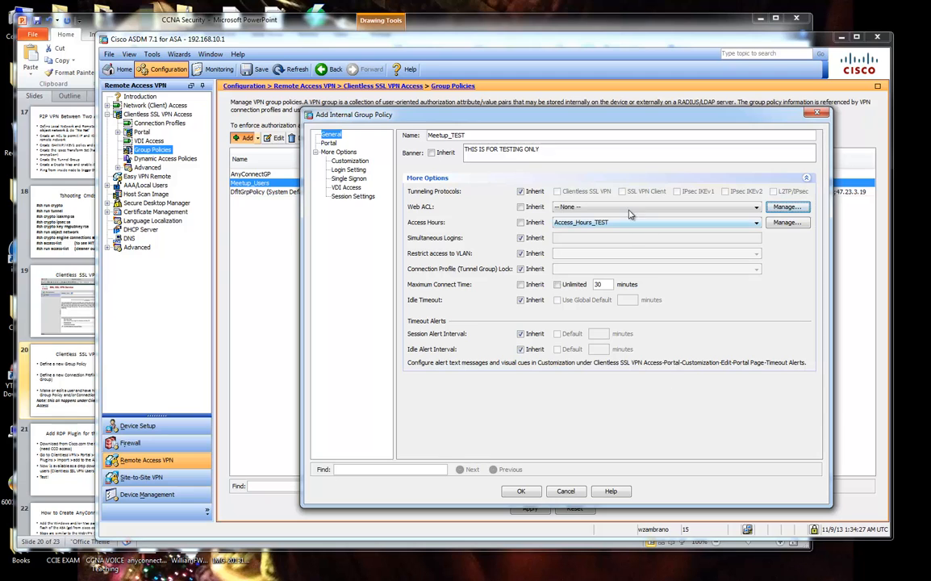
Reopen the ACL Manager and check the new ssh://192.168.10.100 rule.
click(799, 209)
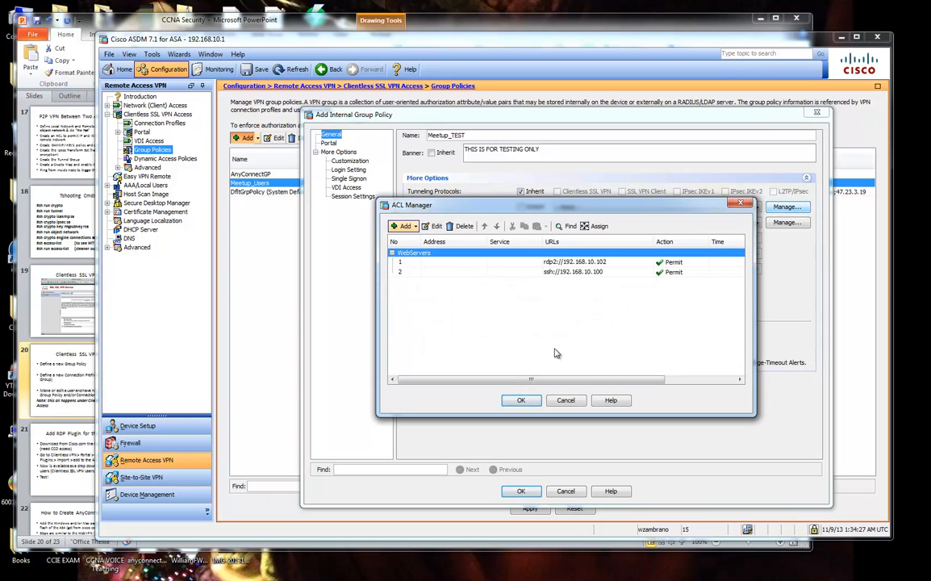
click(616, 209)
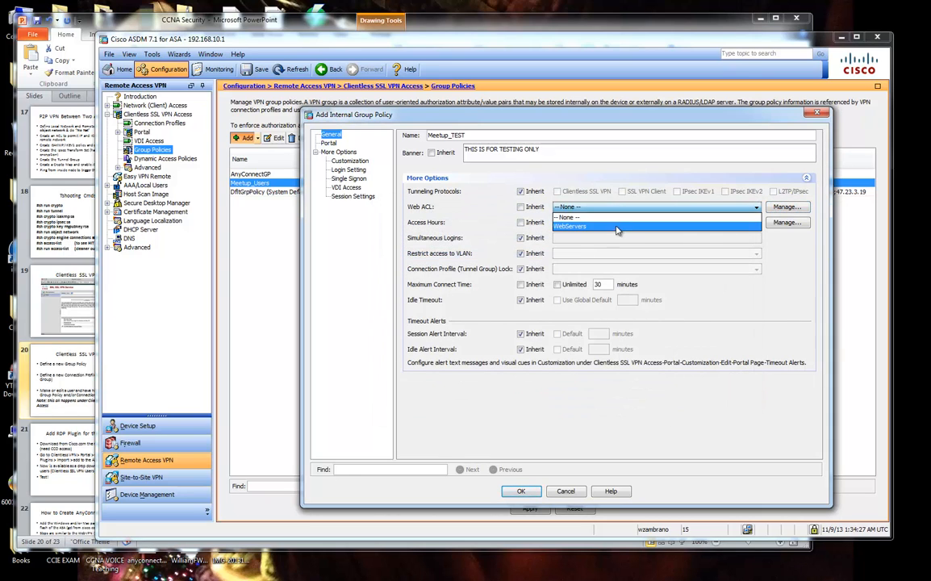
click(783, 208)
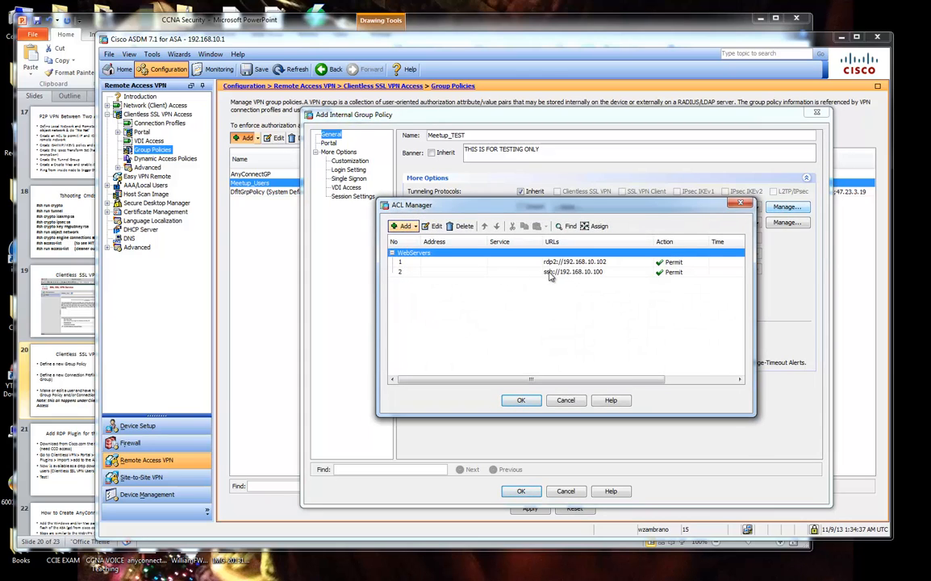
click(554, 274)
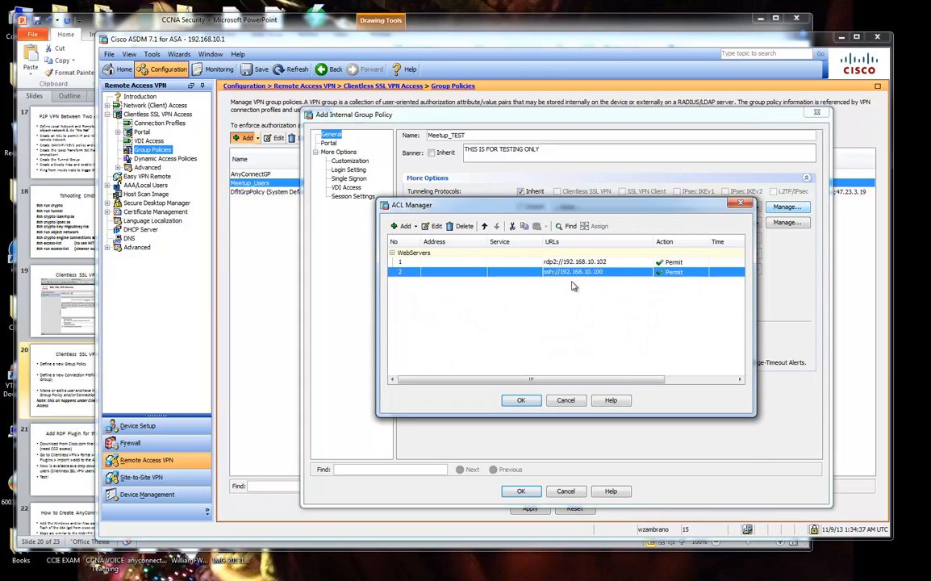
click(433, 226)
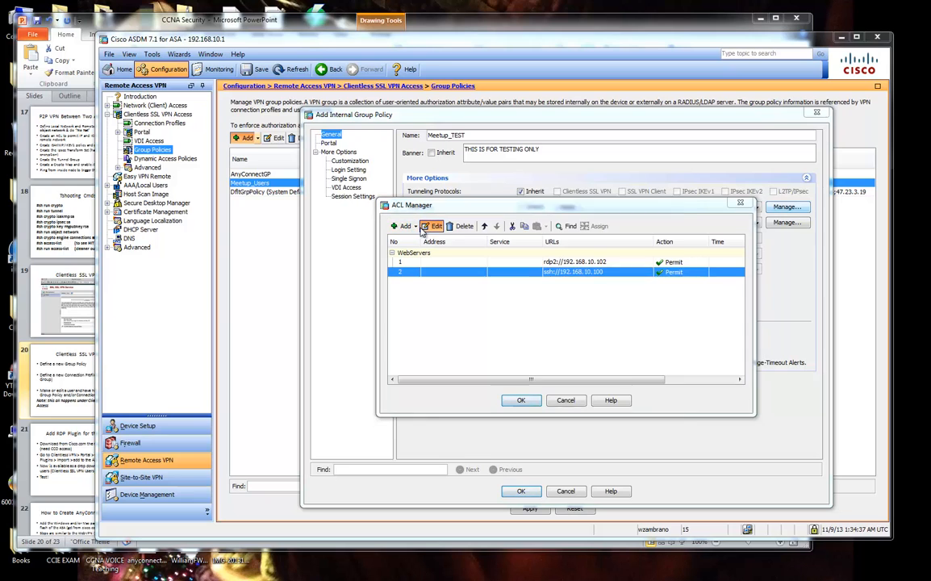
Create a Meetup_TEST access list, dismissing the error that it needs at least one entry.
click(415, 226)
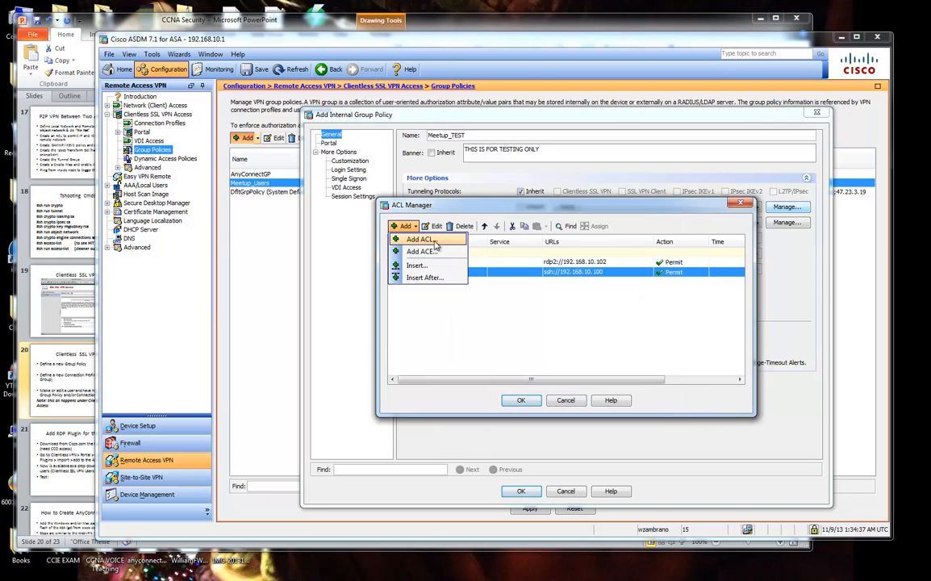
click(409, 241)
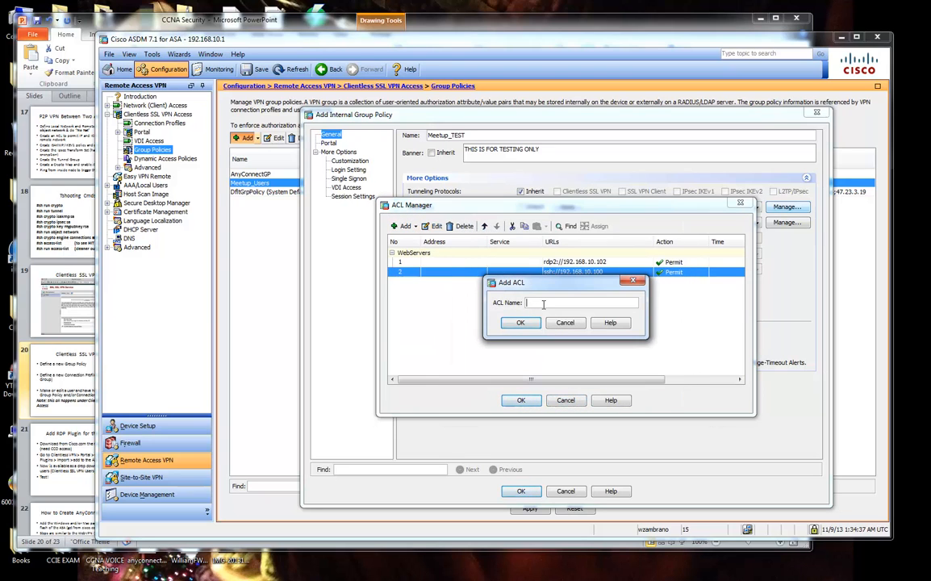
text(mEE)
click(523, 324)
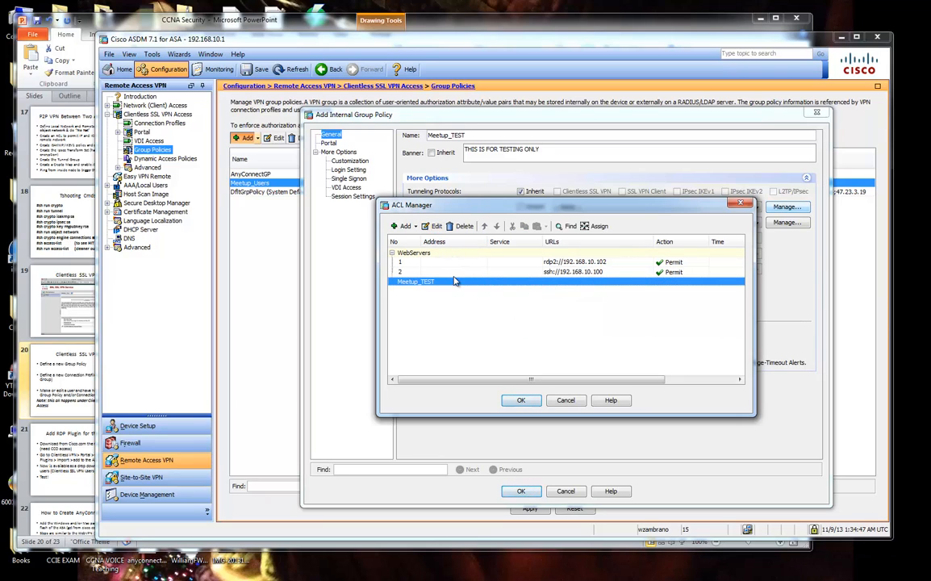
click(417, 228)
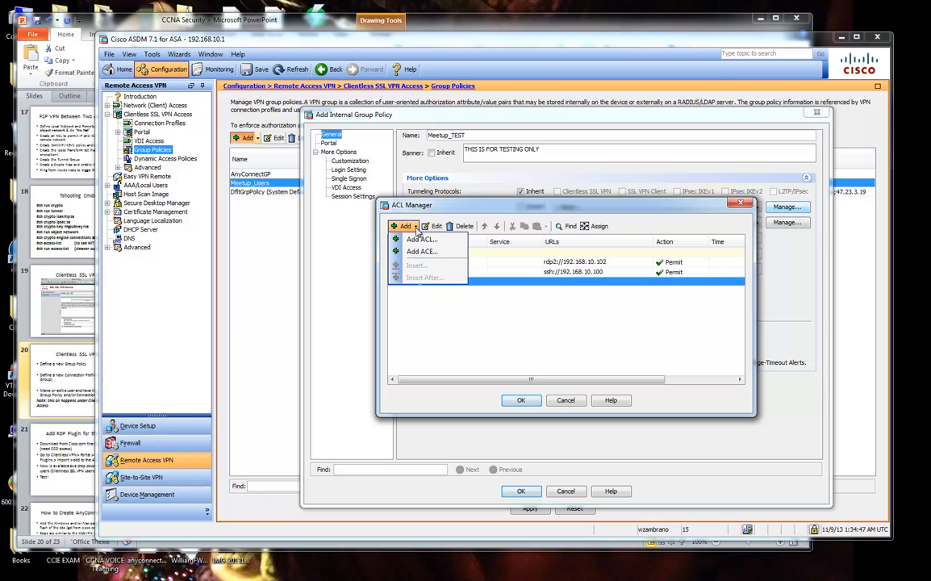
click(504, 319)
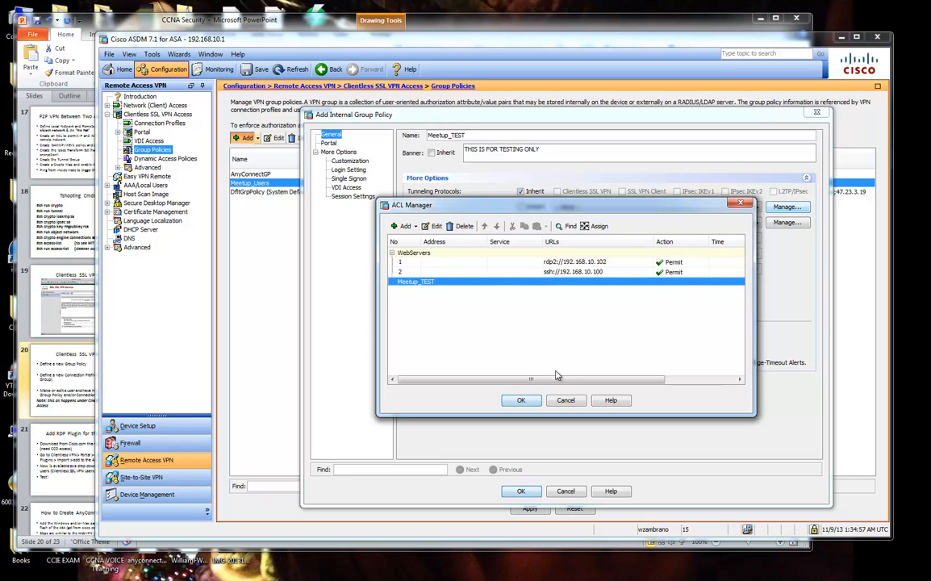
click(521, 401)
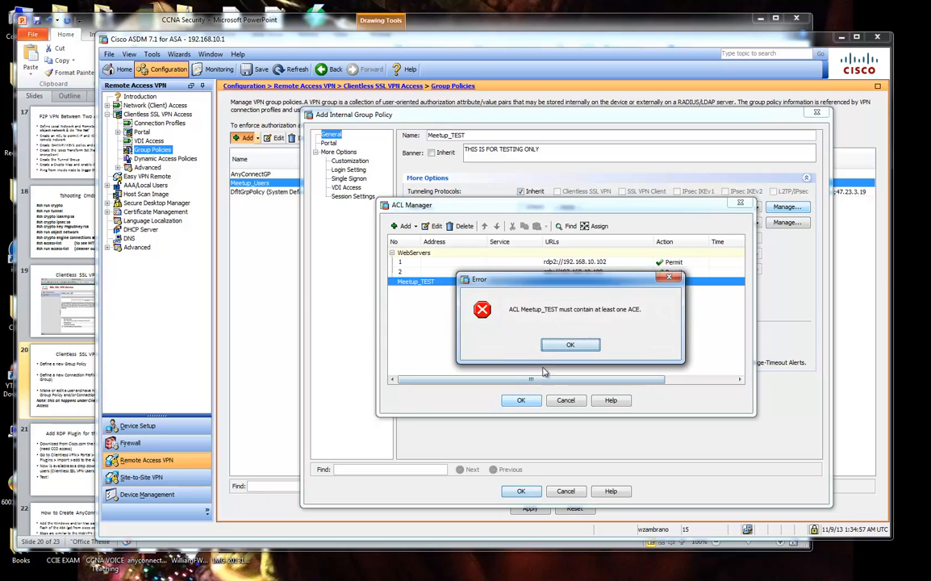
click(570, 346)
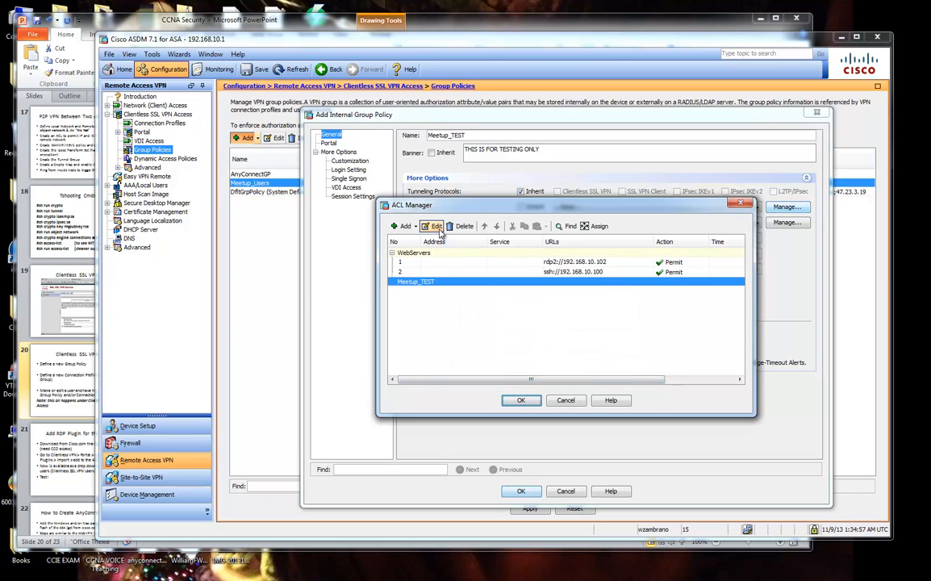
click(439, 229)
click(565, 323)
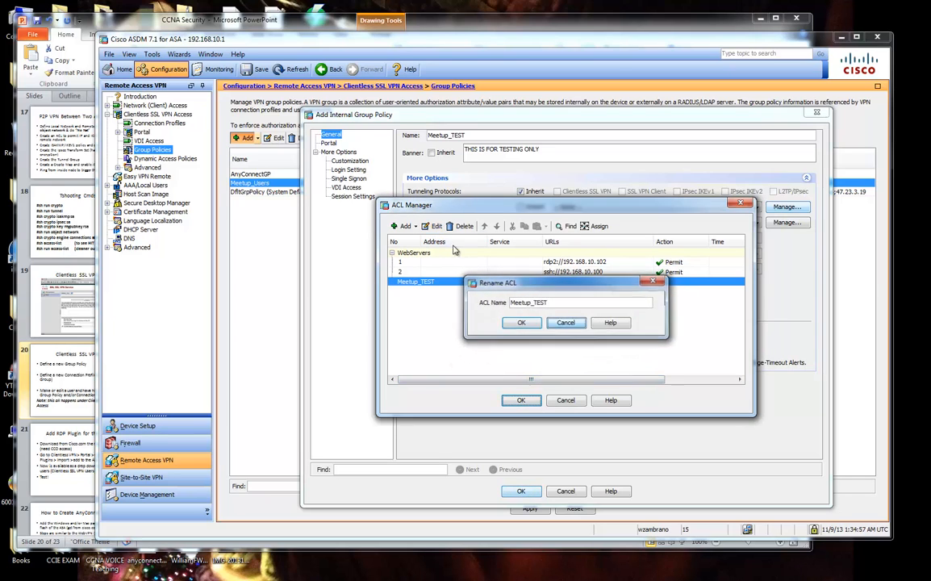
click(424, 229)
click(563, 323)
Permit citrix://192.168.10.100 in Meetup_TEST and make Meetup_TEST the policy's Web ACL.
click(415, 227)
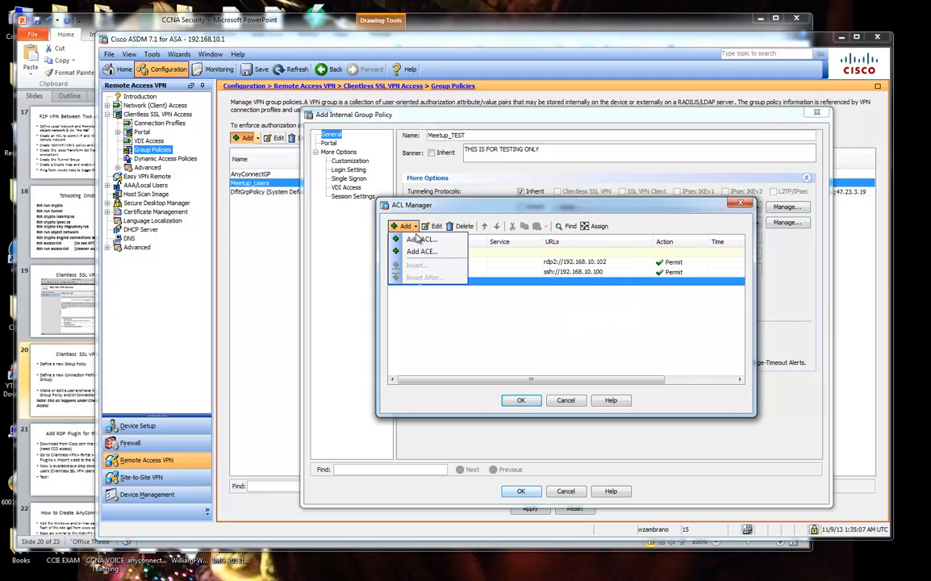
click(423, 251)
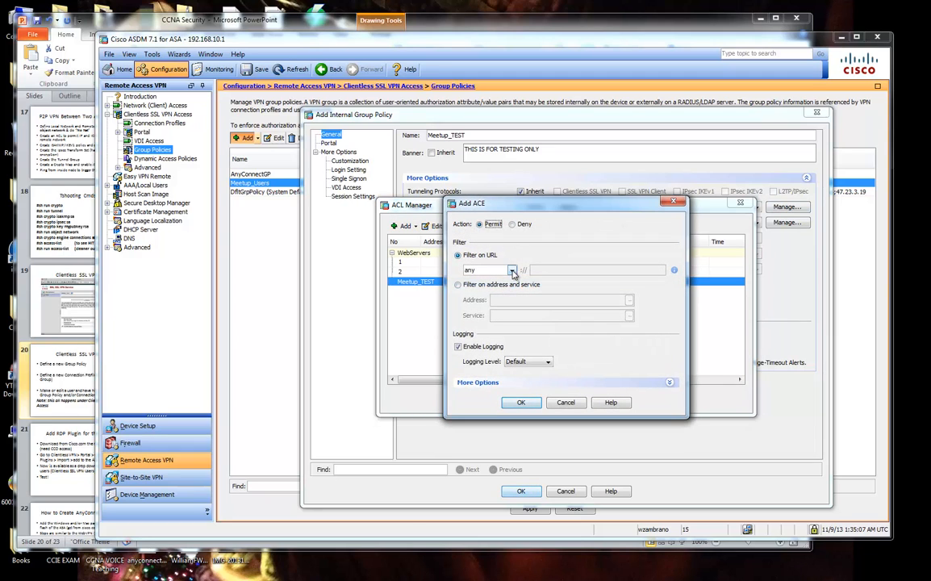
click(511, 269)
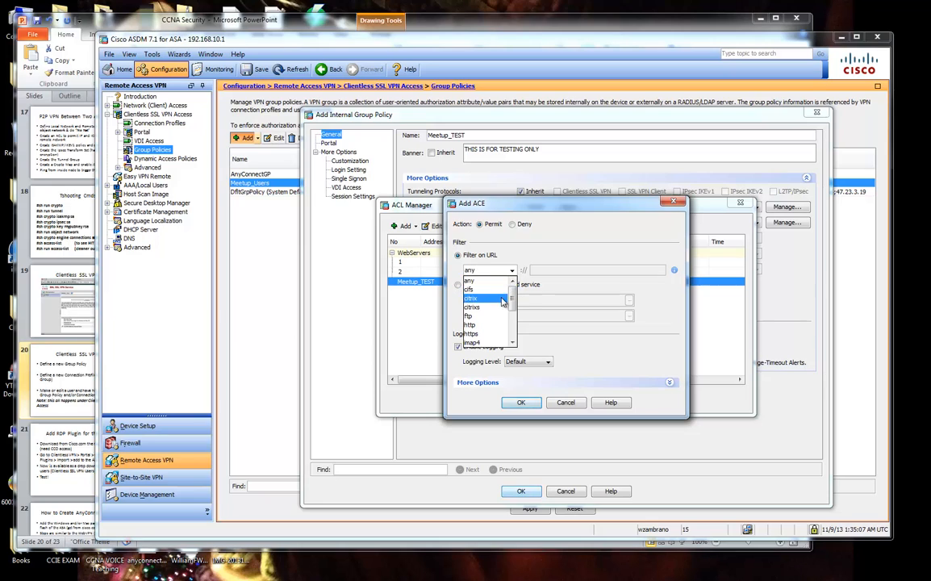
click(494, 300)
click(533, 271)
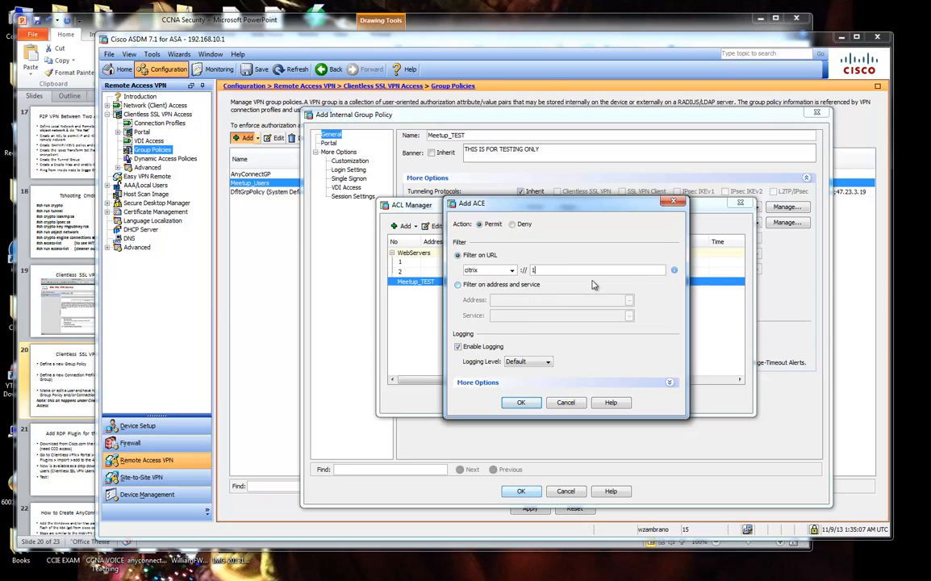
text(192.168.10.100)
click(521, 403)
click(519, 403)
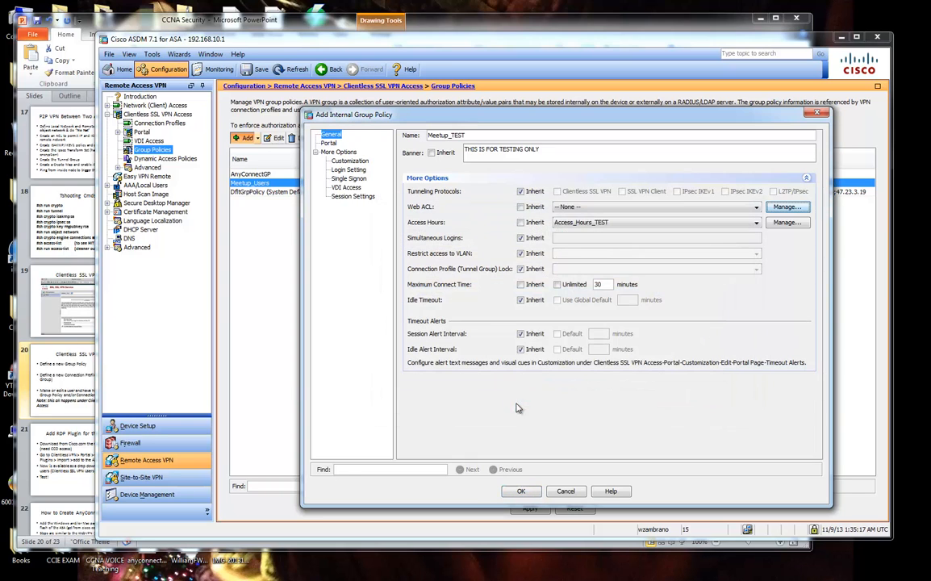
click(558, 207)
click(617, 228)
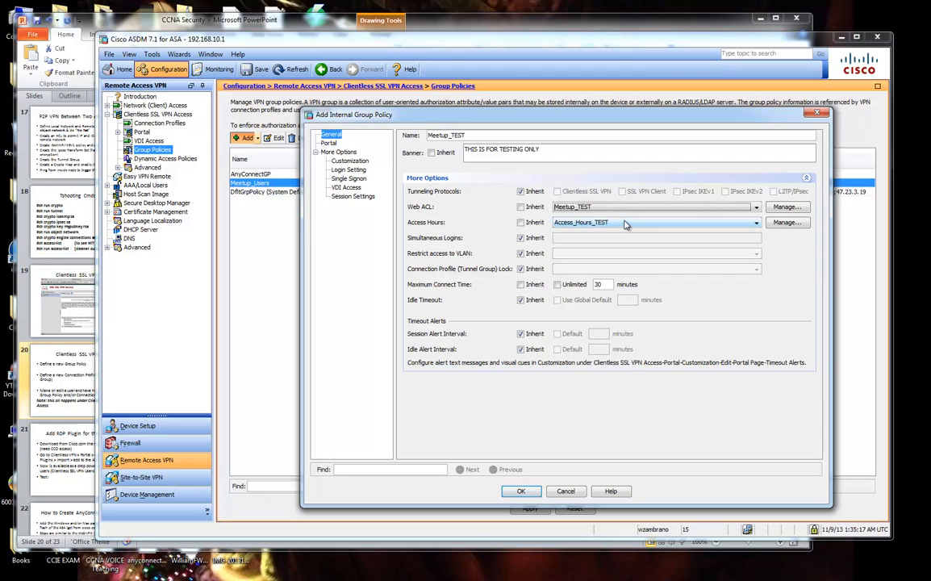
Set Simultaneous Logins to 15 and restrict access to VLAN 2 (outside), both no longer inherited.
click(521, 238)
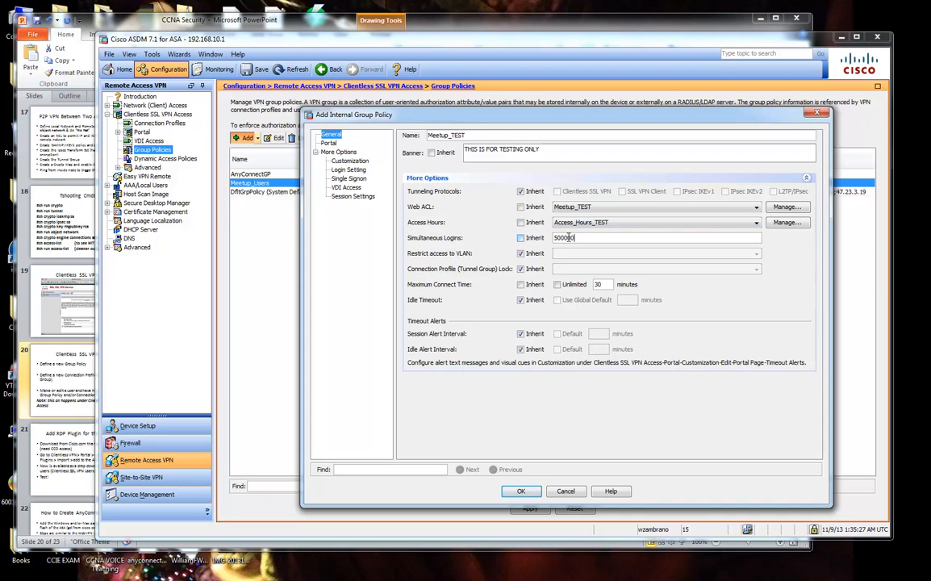
double_click(568, 238)
text(15)
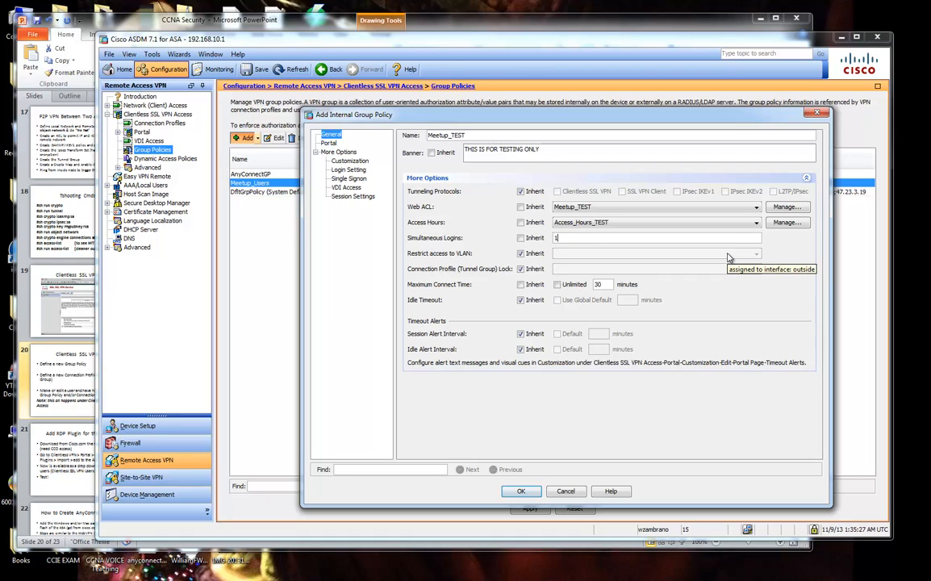
key(BackSpace)
key(Tab)
click(721, 238)
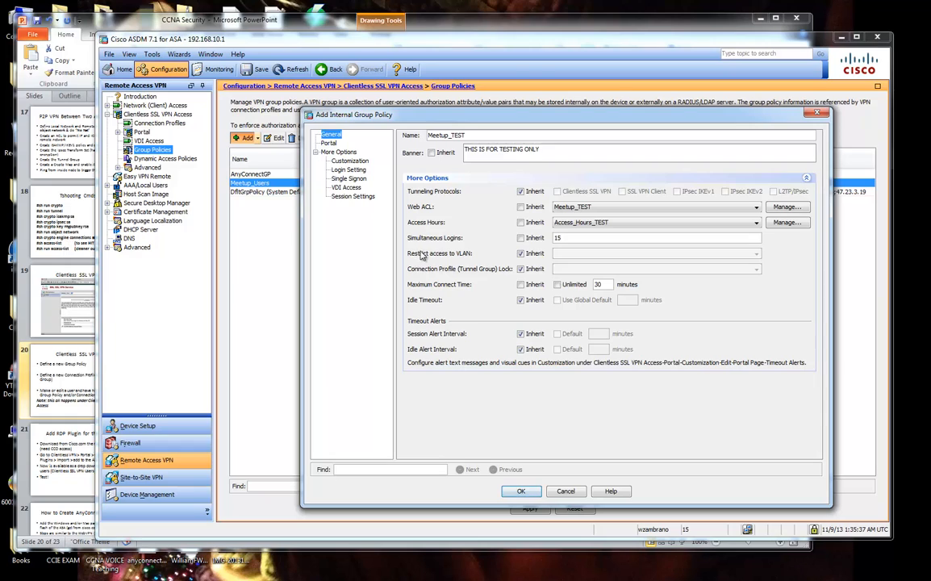
click(521, 253)
click(578, 255)
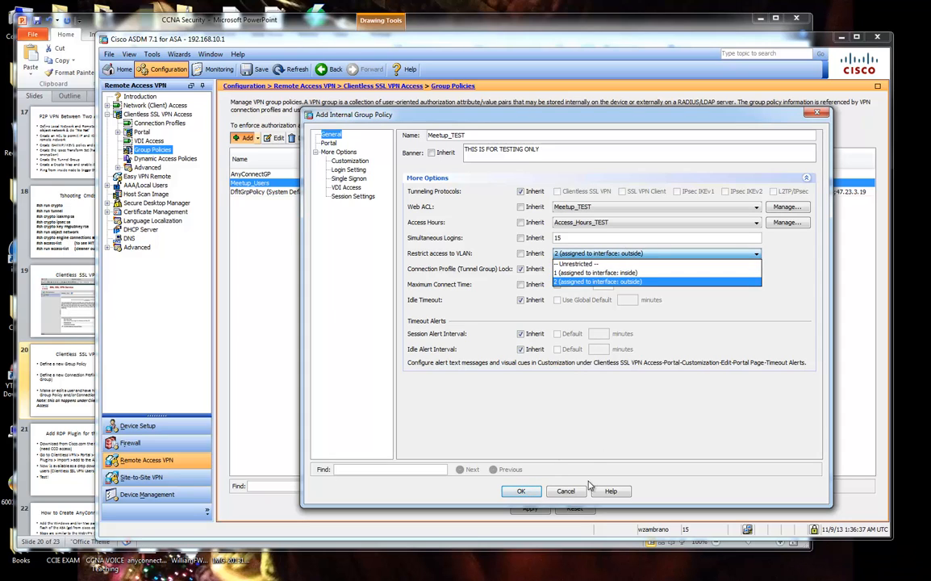
Save the Meetup_TEST group policy with VLAN 2, then review the existing inside and outside interfaces.
click(524, 492)
click(525, 491)
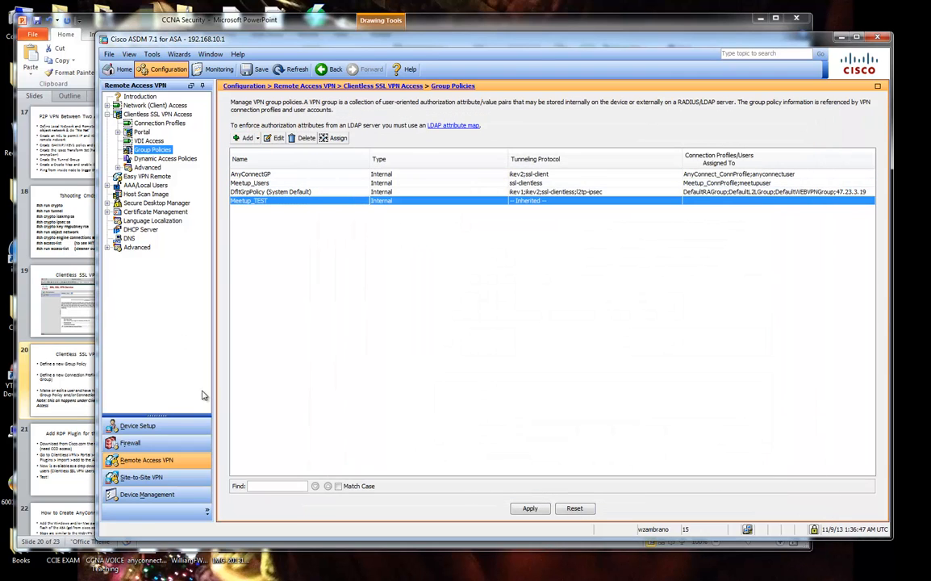
click(166, 428)
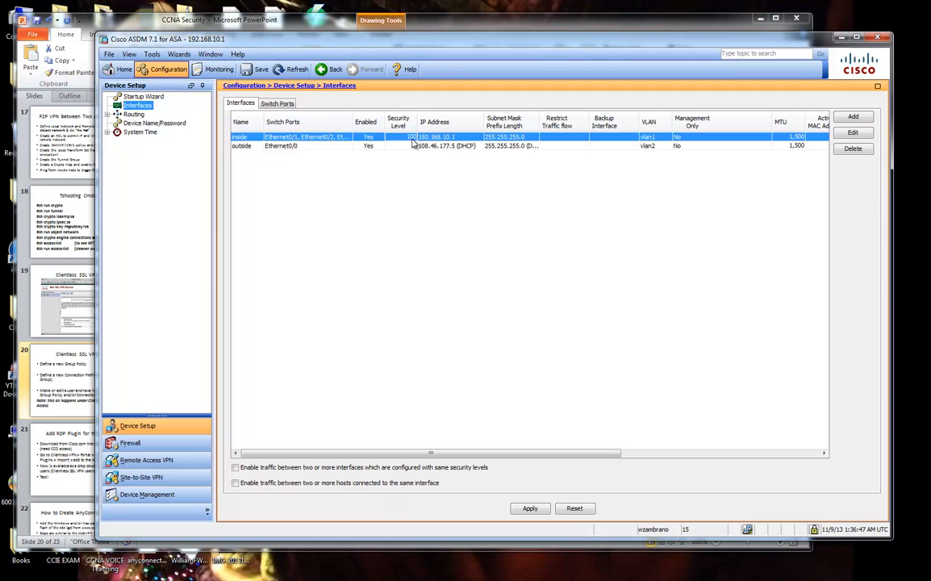
click(415, 146)
click(422, 138)
click(431, 146)
click(442, 137)
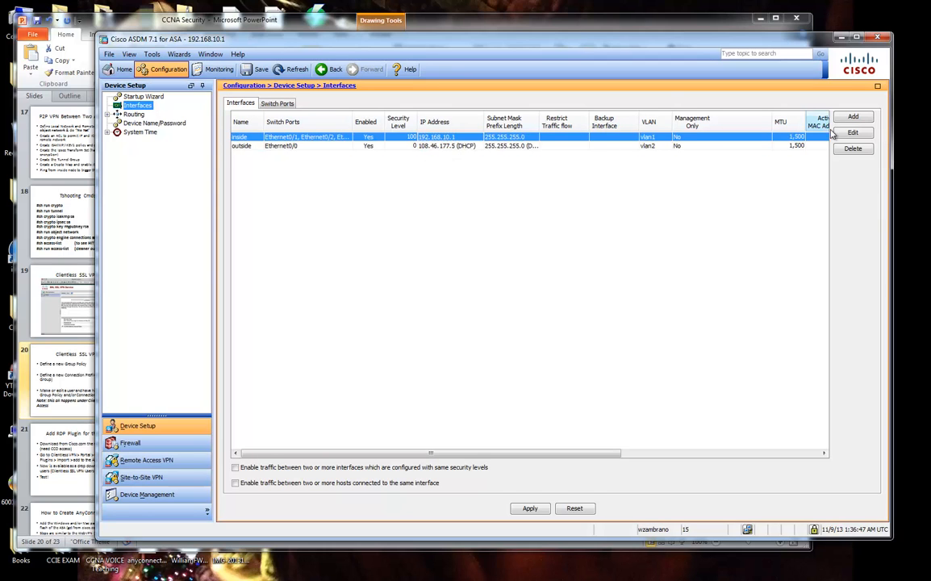
Add a dmz interface on Ethernet0/7 with security level 50.
click(854, 116)
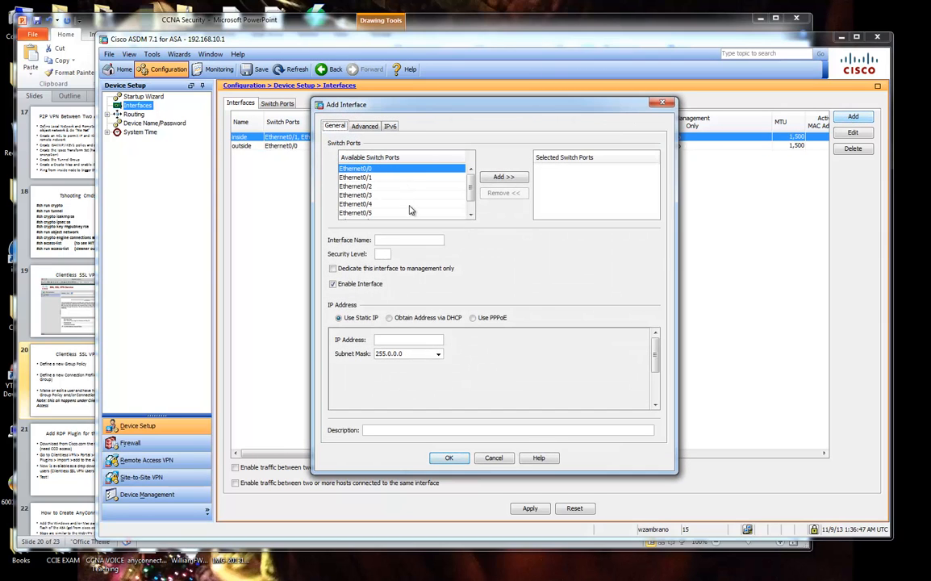
scroll(420, 194, down, 1)
click(387, 215)
click(503, 176)
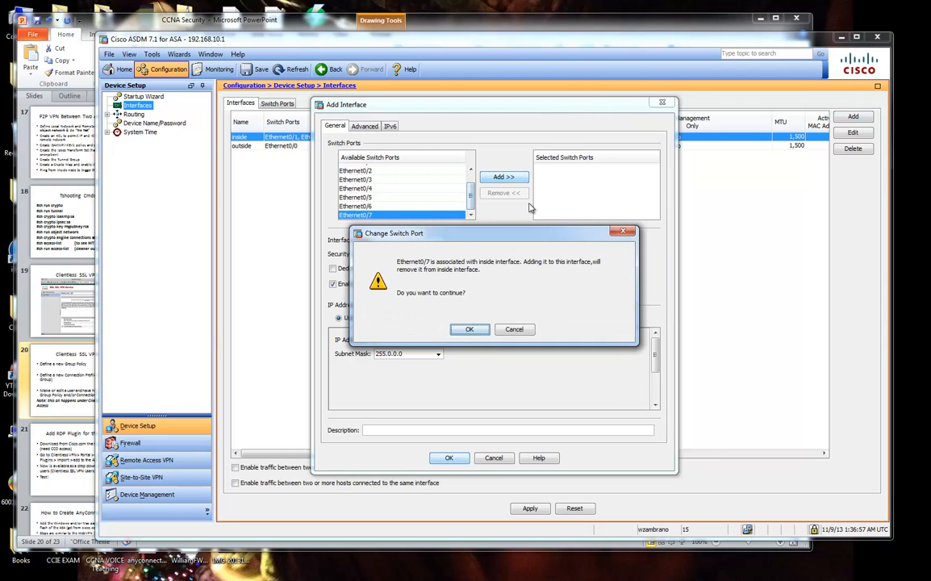
key(Return)
click(415, 240)
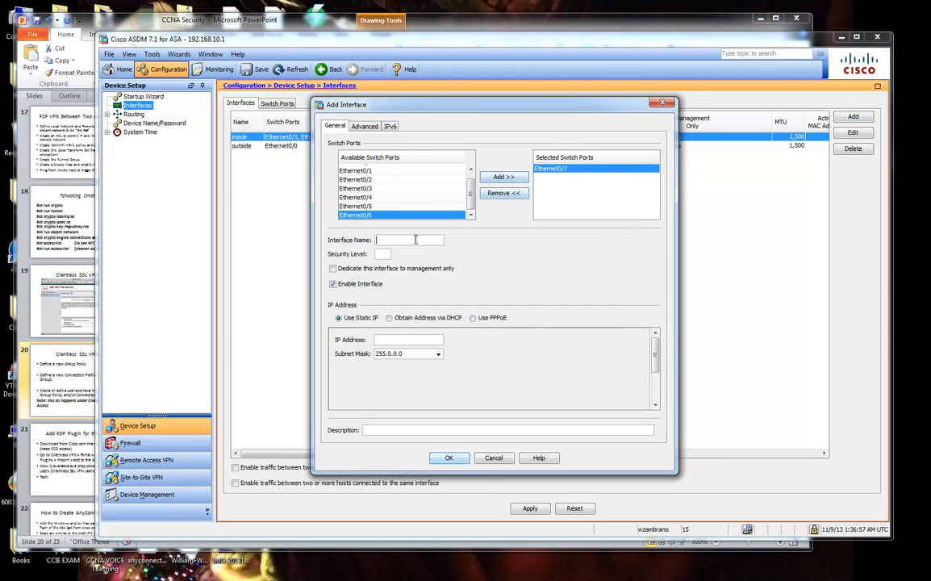
text(z)
click(450, 458)
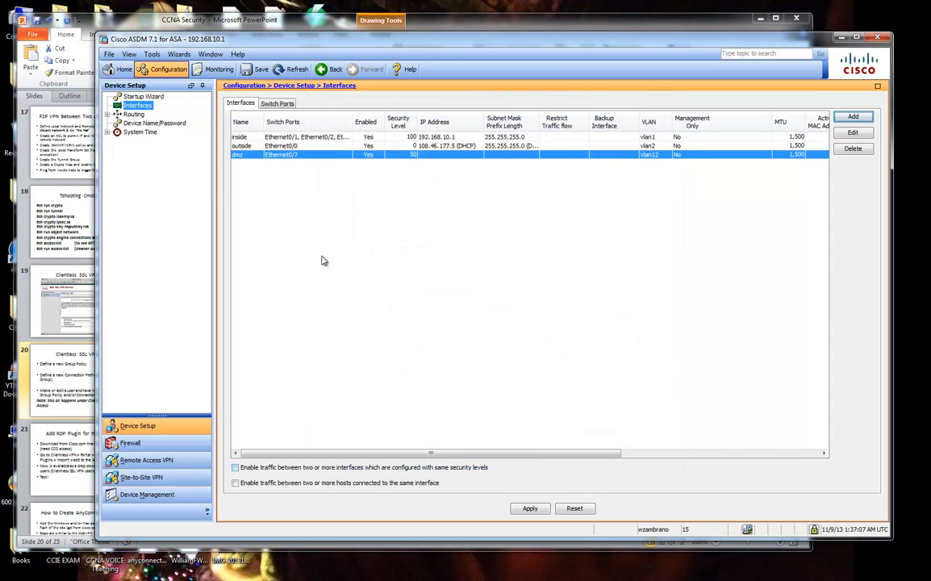
Cancel the pending command preview and delete the vlan12 dmz interface.
click(530, 508)
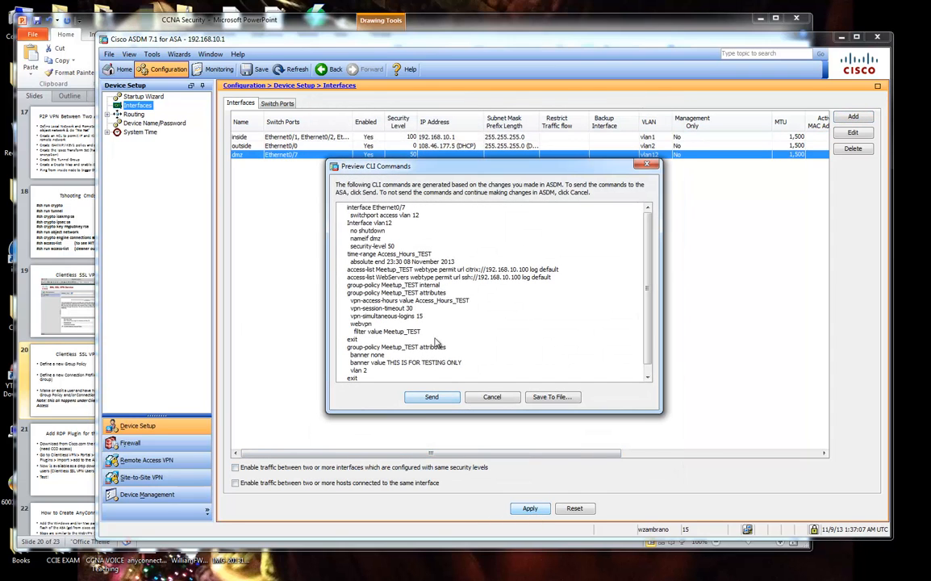
click(492, 397)
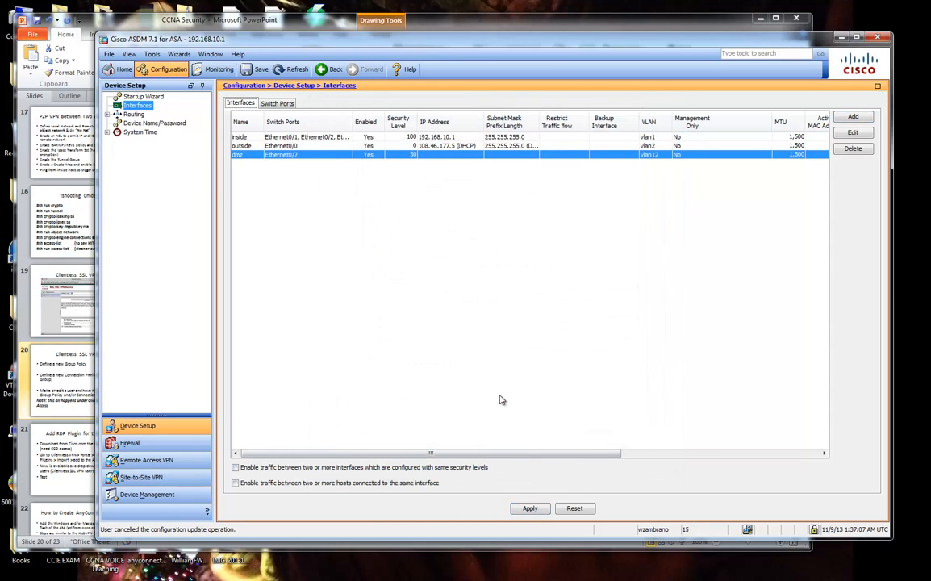
click(153, 461)
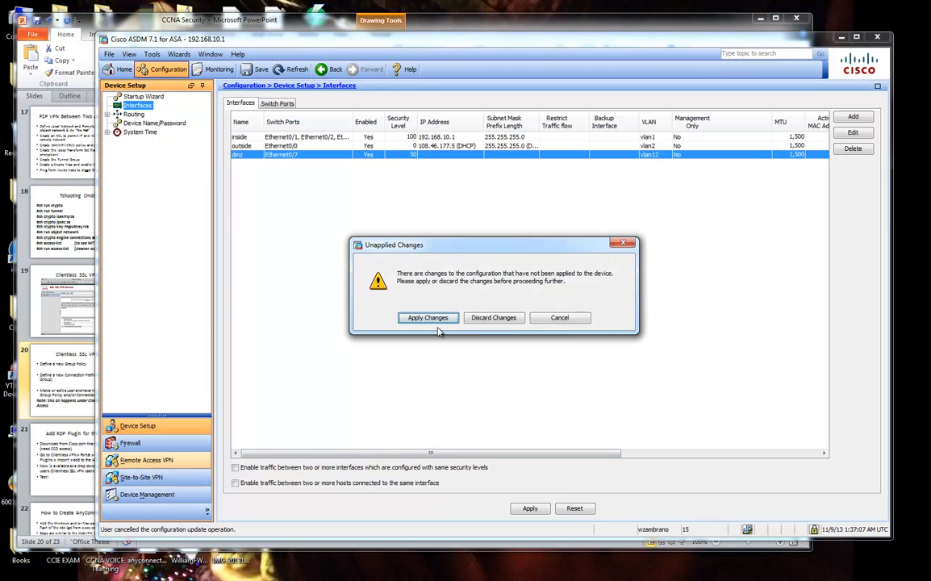
click(553, 320)
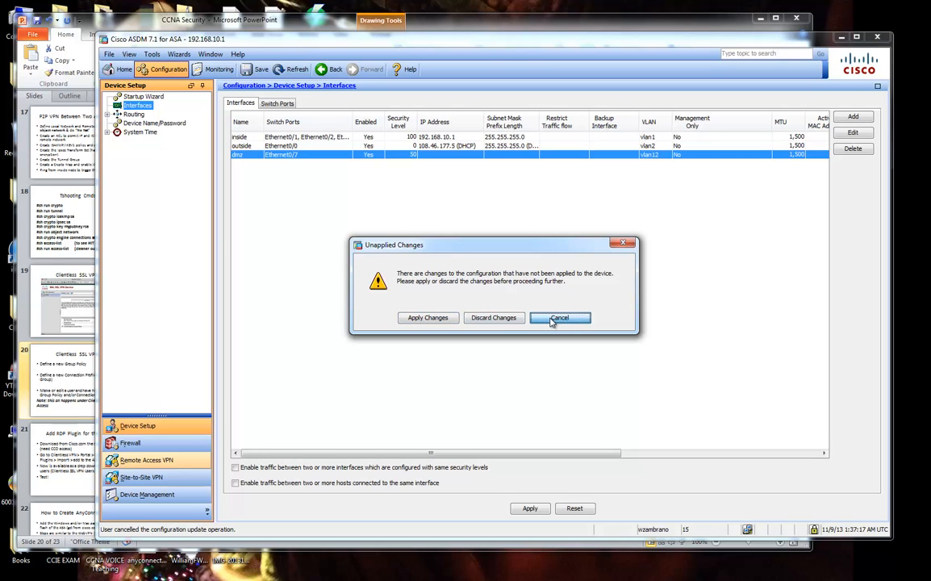
key(Delete)
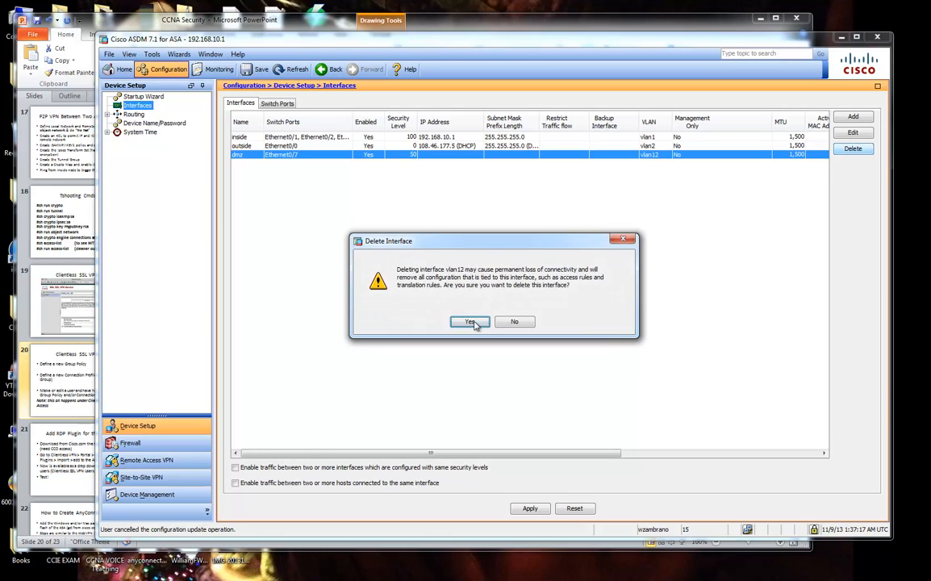
click(476, 322)
click(139, 492)
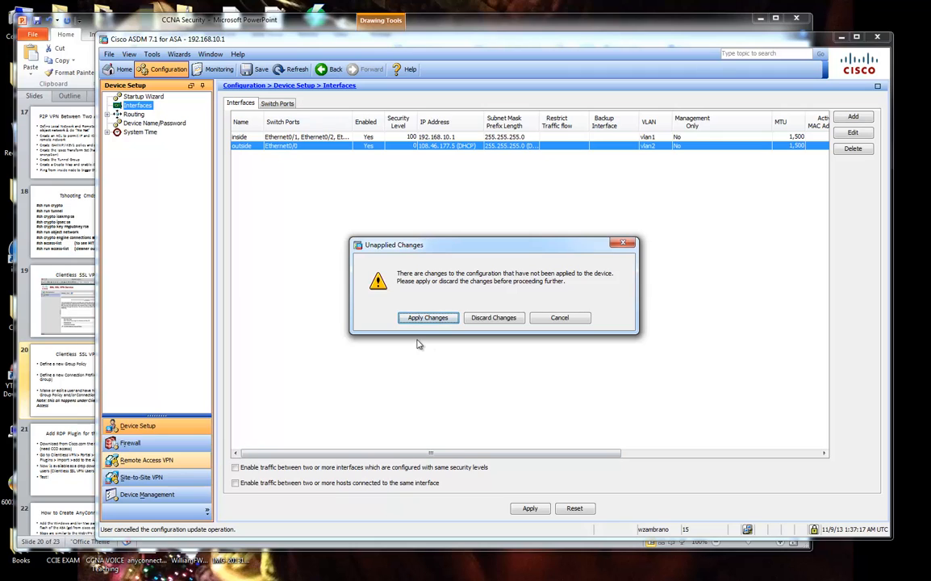
click(554, 319)
Re-create the dmz interface on Ethernet0/7 with security level 50.
click(853, 116)
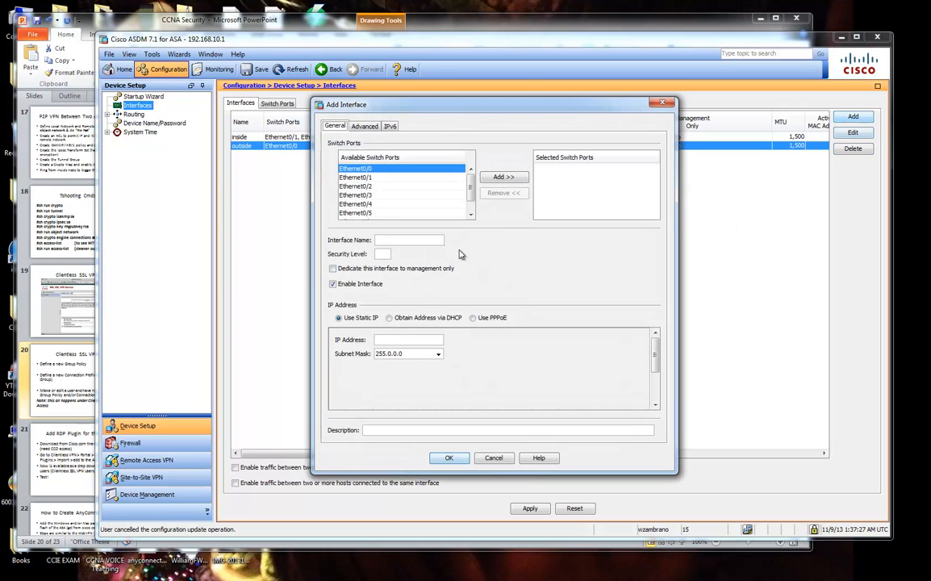
scroll(403, 202, down, 2)
click(401, 214)
click(504, 176)
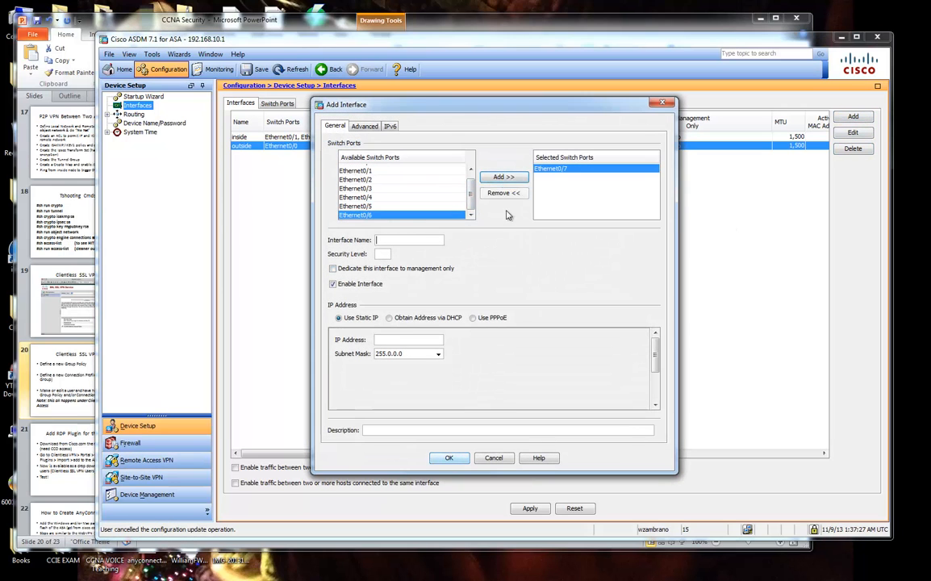
text(dmz)
key(Tab)
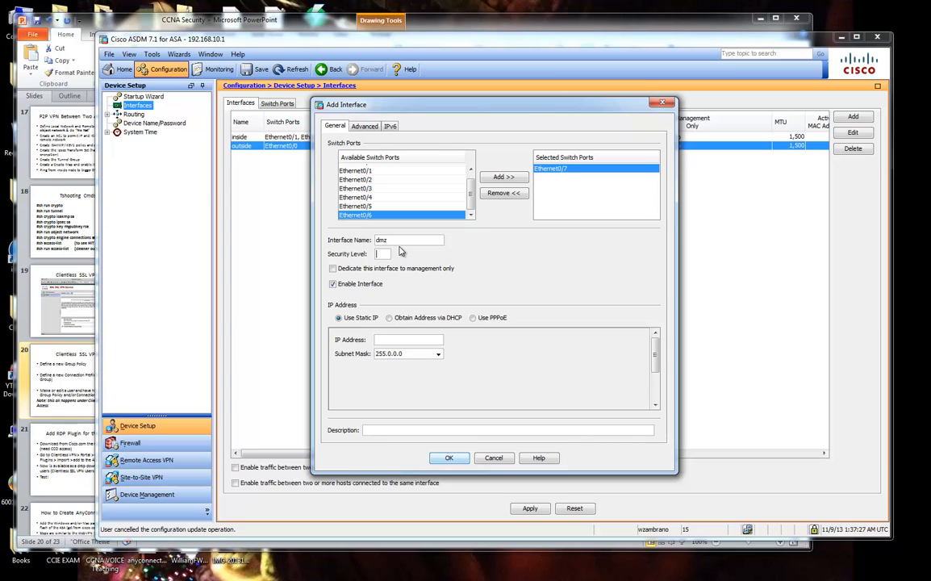
text(50)
click(447, 457)
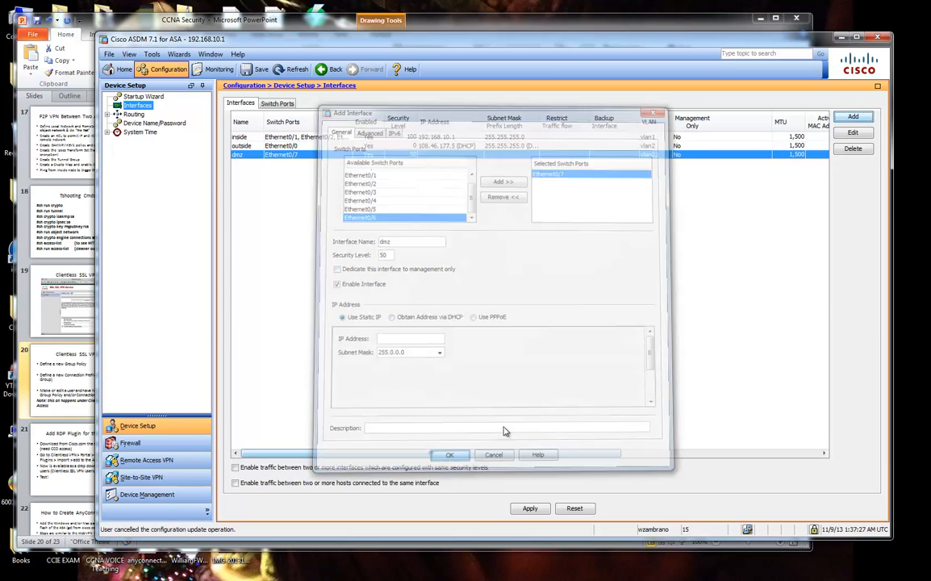
Preview the pending CLI commands to be sent to the ASA.
click(186, 460)
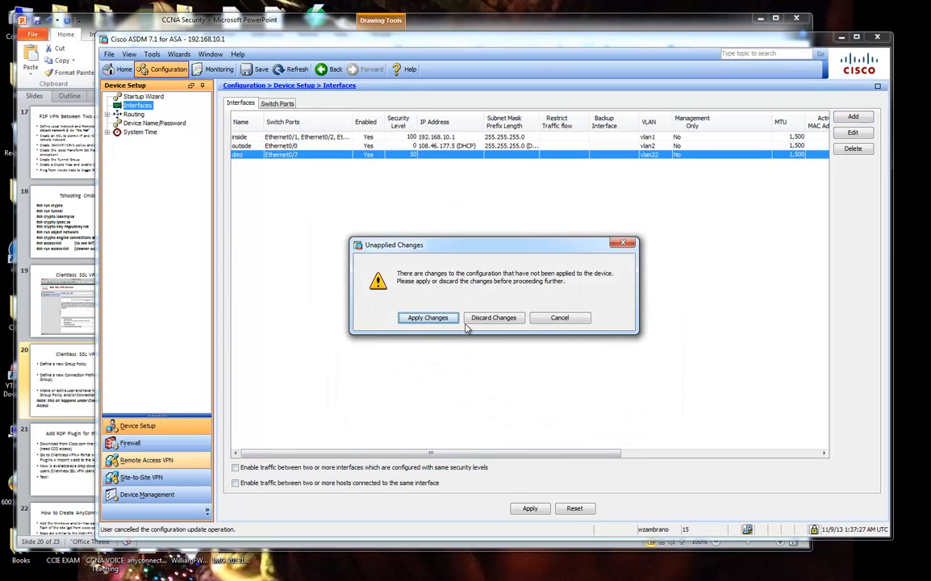
click(442, 318)
drag(355, 215, 411, 359)
click(374, 245)
click(409, 361)
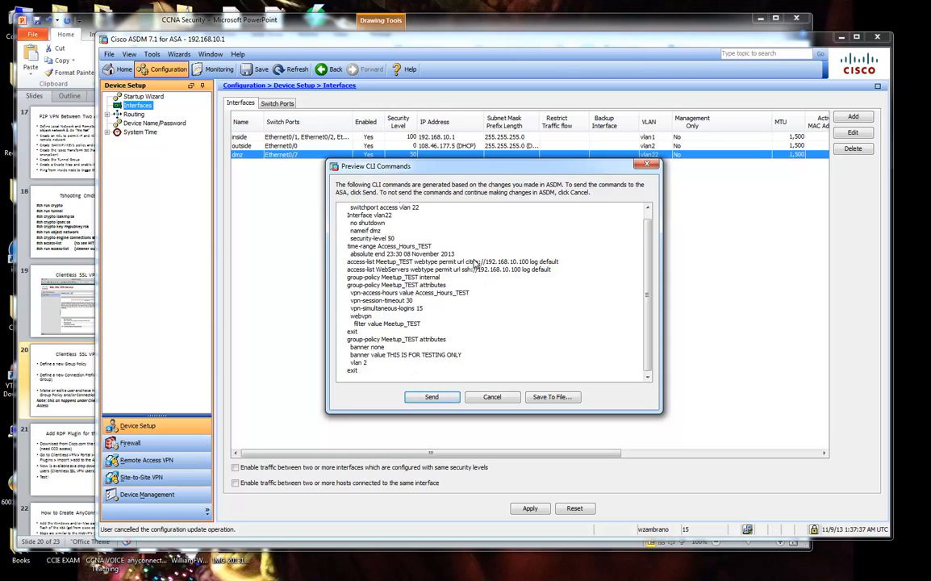
Scroll through and reposition the Preview CLI Commands window to review the generated commands.
scroll(477, 323, up, 1)
drag(369, 208, 434, 363)
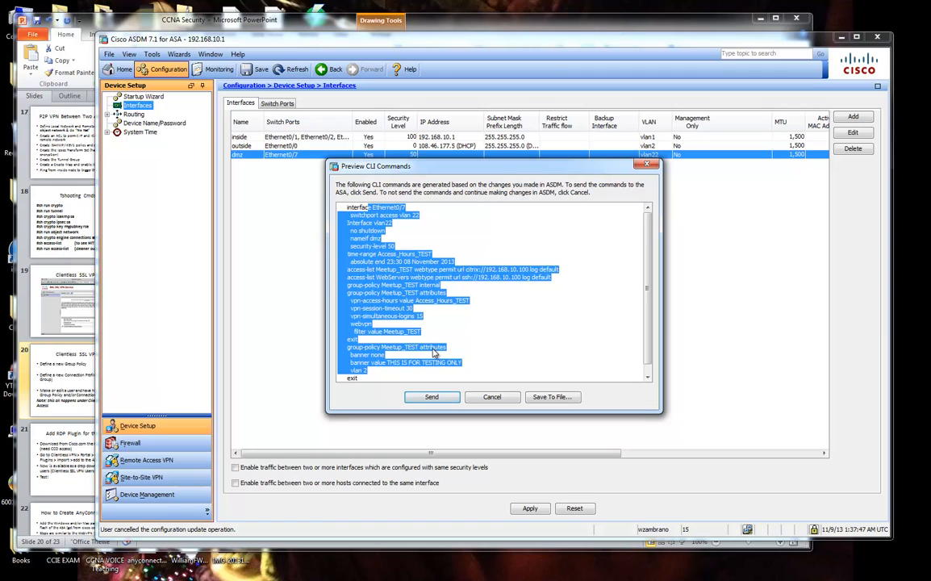
click(434, 353)
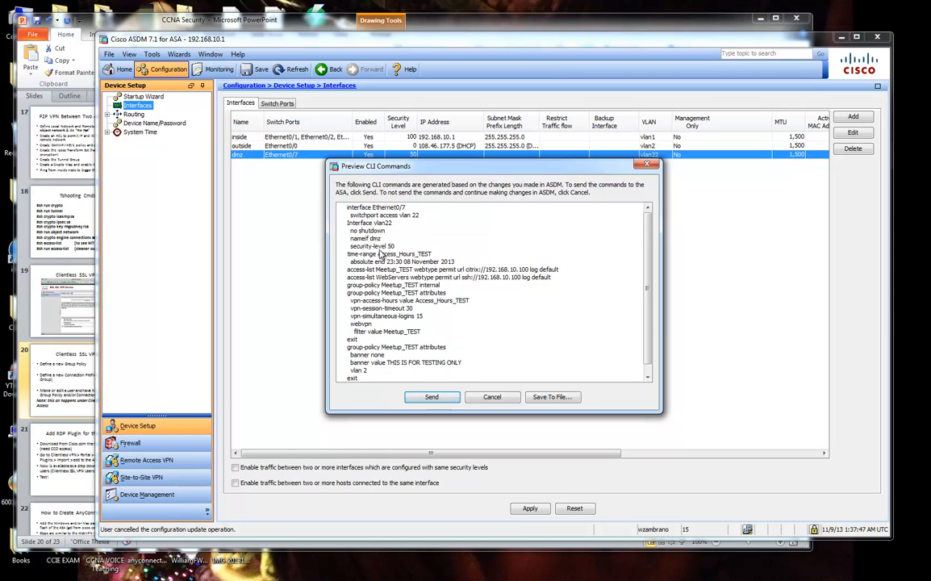
scroll(402, 299, down, 1)
scroll(401, 298, up, 1)
scroll(446, 330, down, 1)
scroll(452, 346, up, 1)
scroll(496, 327, down, 1)
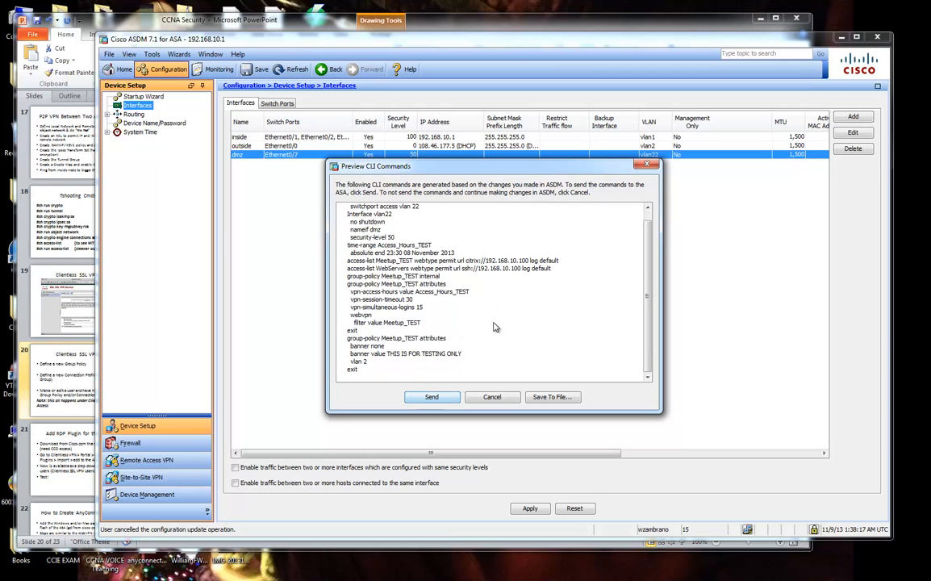
drag(481, 165, 499, 179)
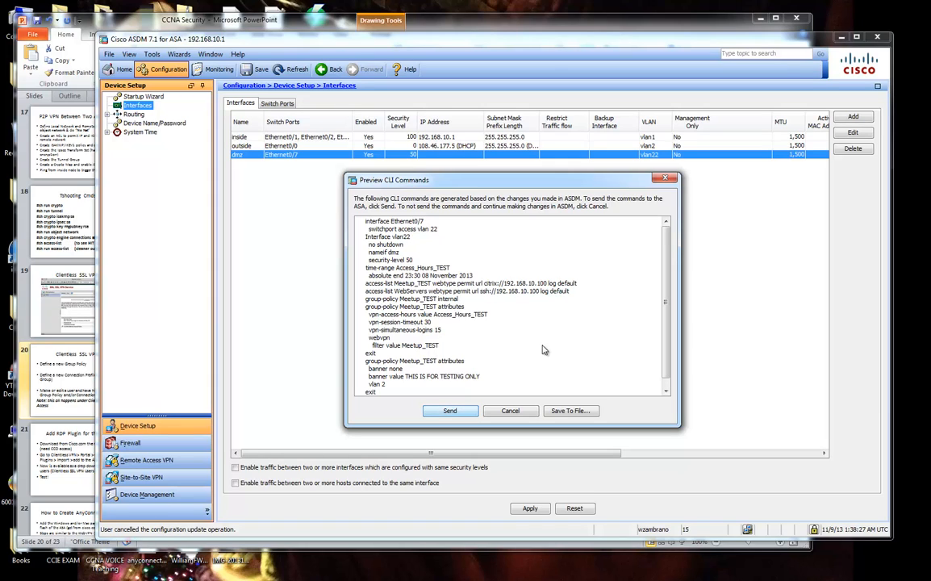
scroll(554, 347, down, 1)
scroll(555, 345, up, 1)
Highlight the time-range, group-policy and Ethernet0/7 vlan 22 commands, then close the preview unsent.
drag(379, 261, 442, 381)
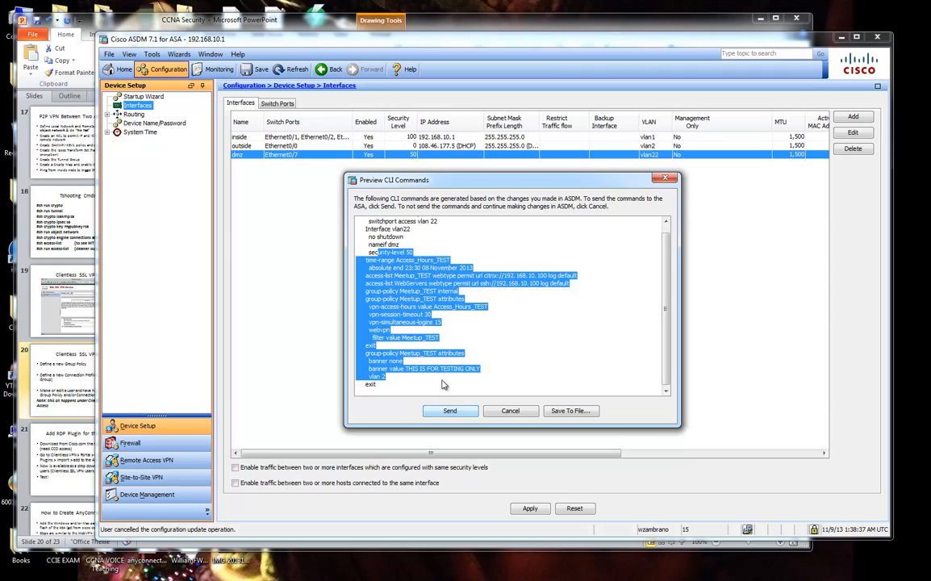
click(442, 382)
scroll(459, 339, up, 1)
drag(366, 223, 442, 232)
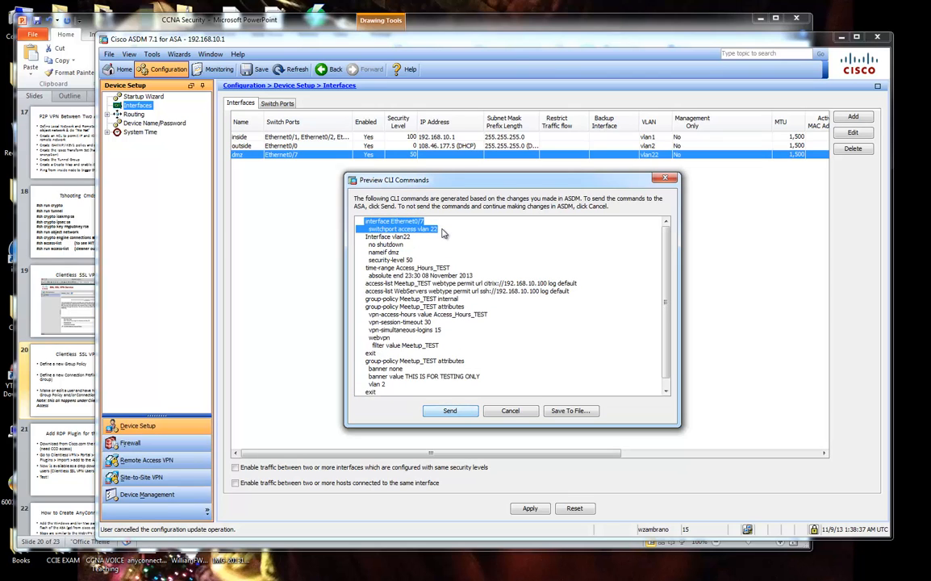
drag(414, 222, 423, 224)
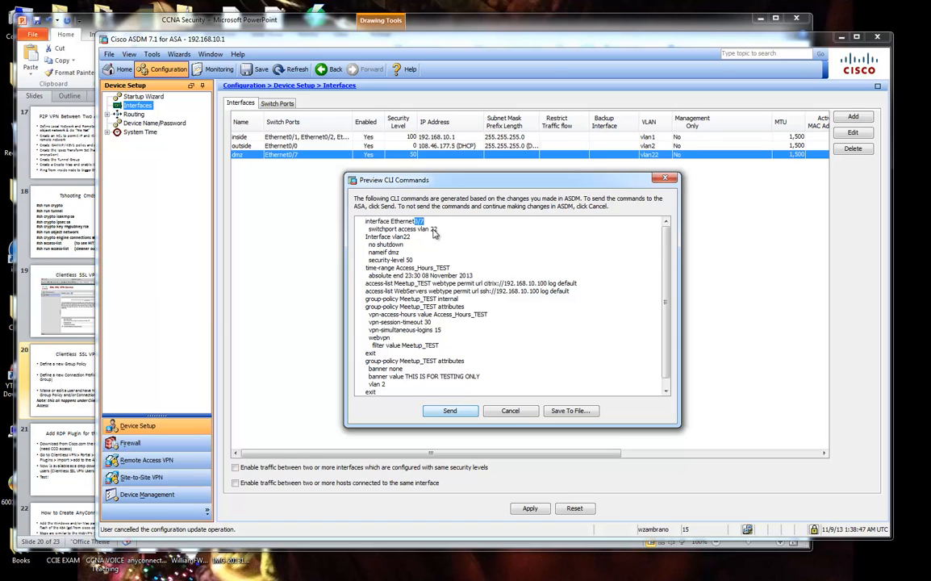
click(510, 411)
Review the existing dmz interface's General, Advanced and IPv6 settings, then cancel without changes.
click(853, 132)
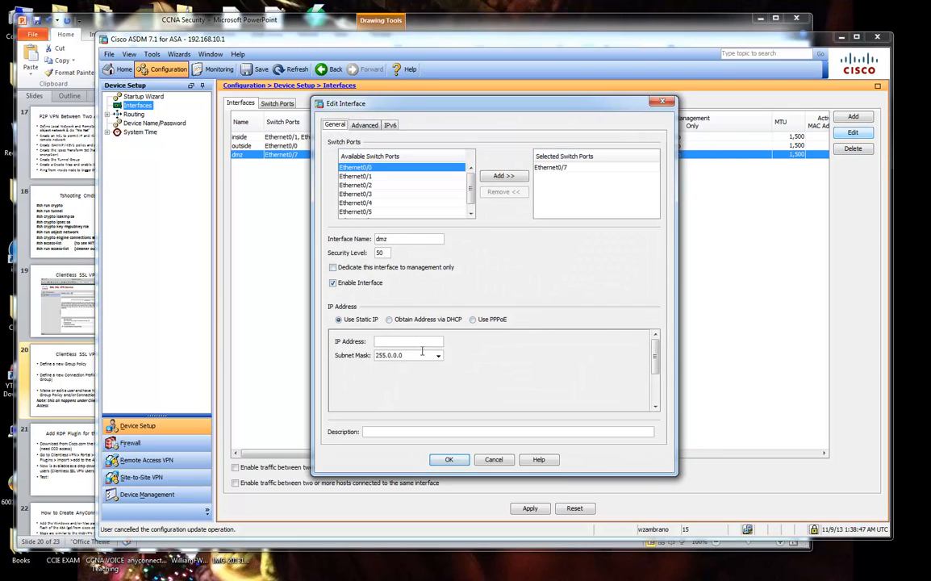
click(364, 125)
click(389, 125)
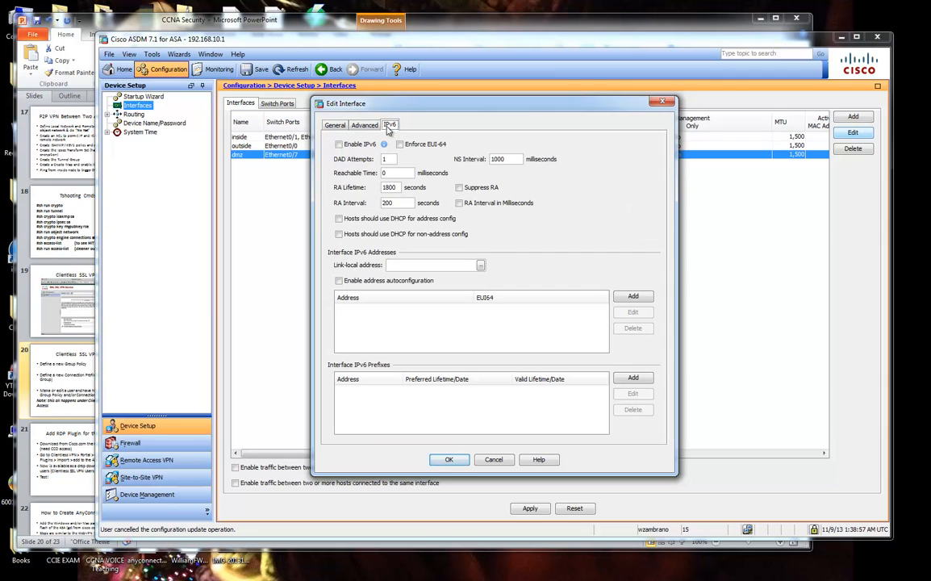
click(364, 125)
click(390, 125)
click(335, 125)
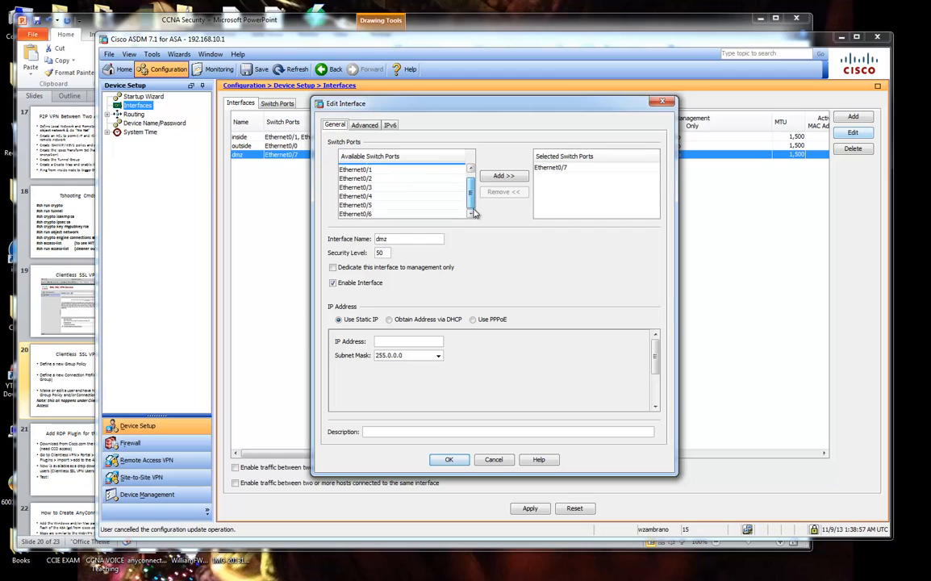
click(470, 213)
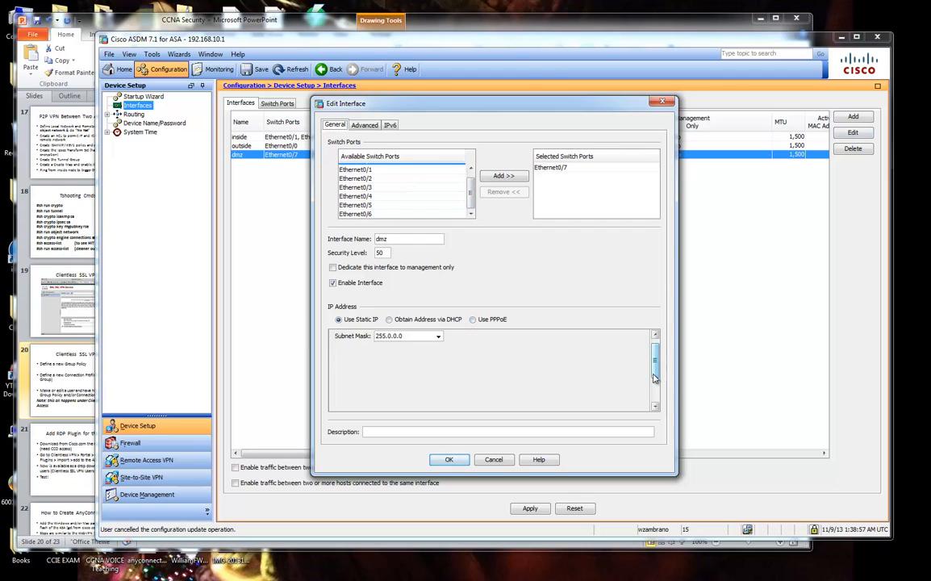
click(497, 461)
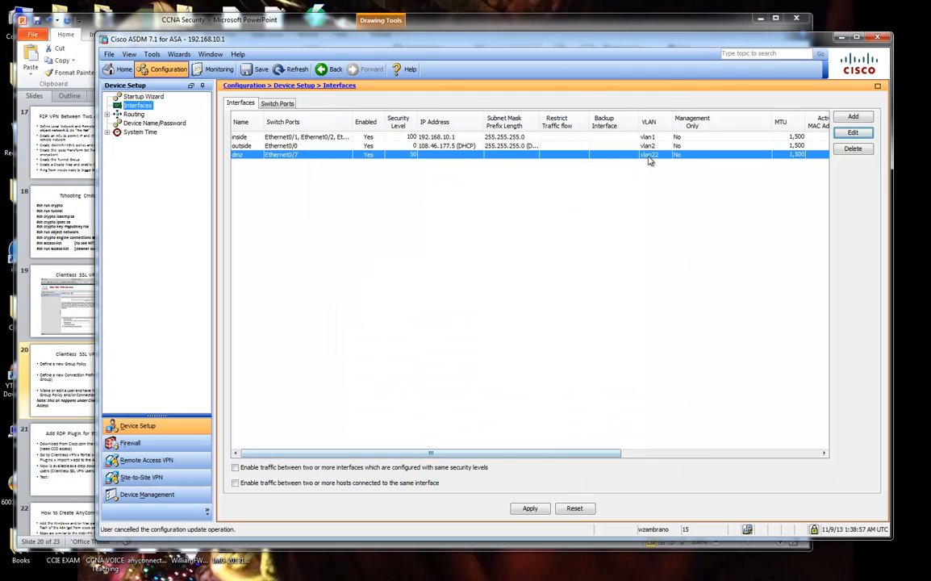
Delete the old vlan22 dmz interface.
click(847, 134)
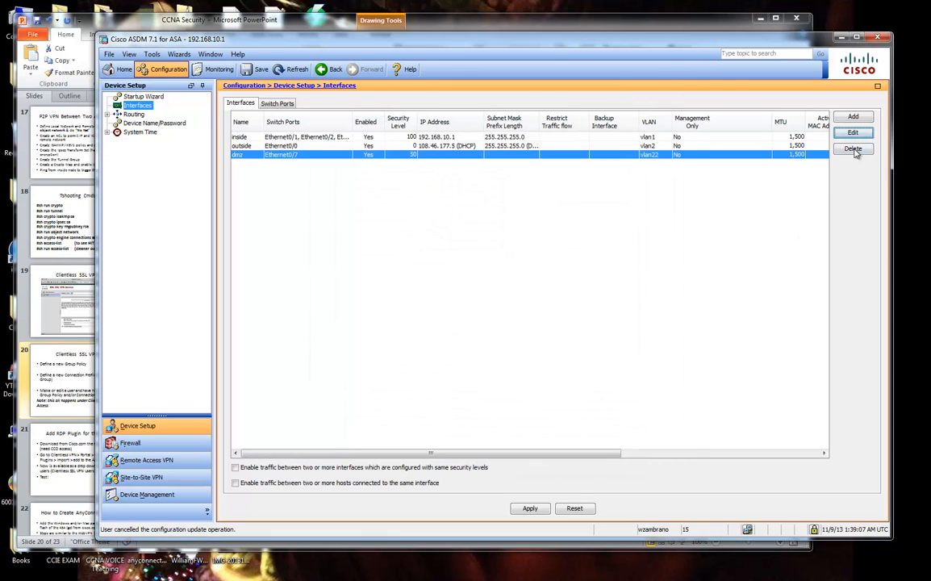
click(853, 148)
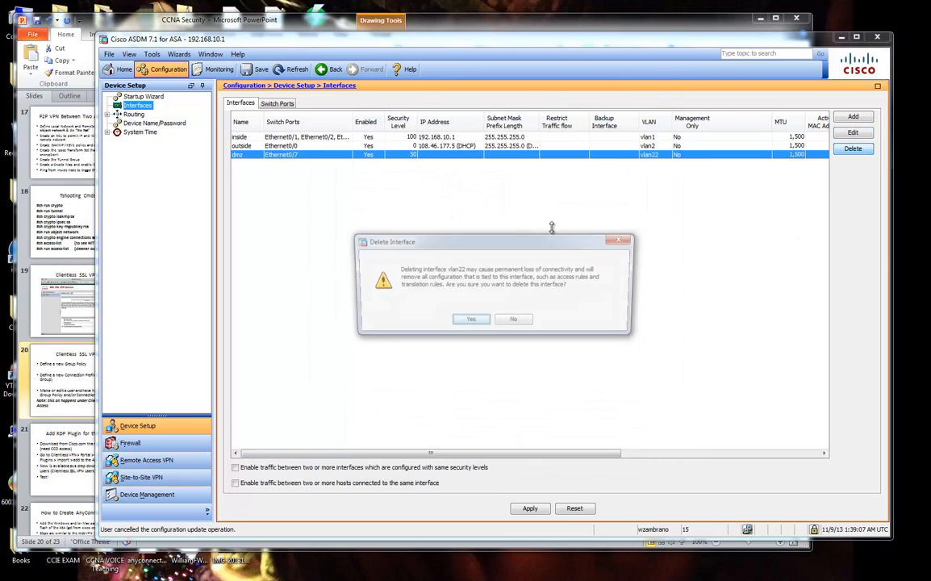
click(475, 322)
Add a new interface on port Ethernet0/7 named dmz and toggle its enabled state.
click(853, 117)
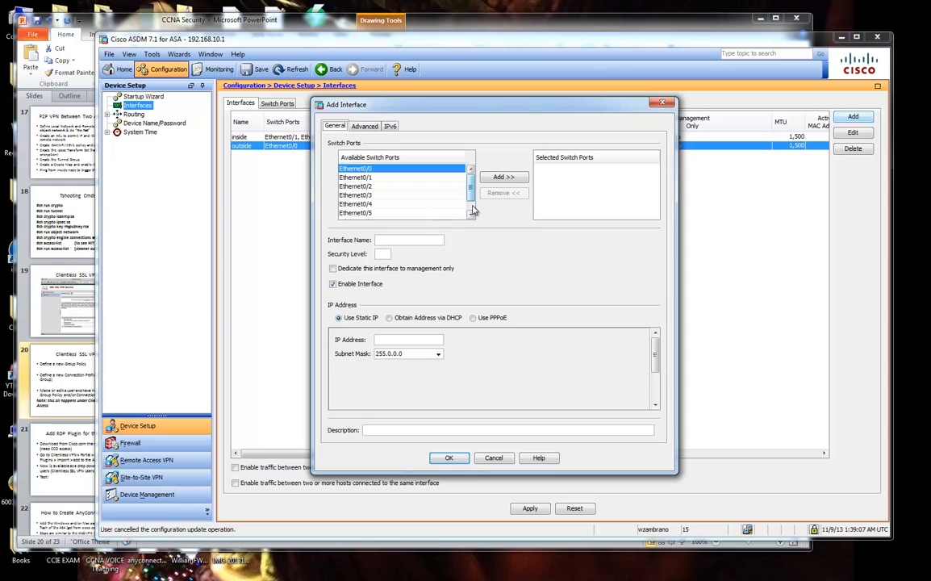
scroll(430, 201, down, 1)
click(443, 215)
click(504, 177)
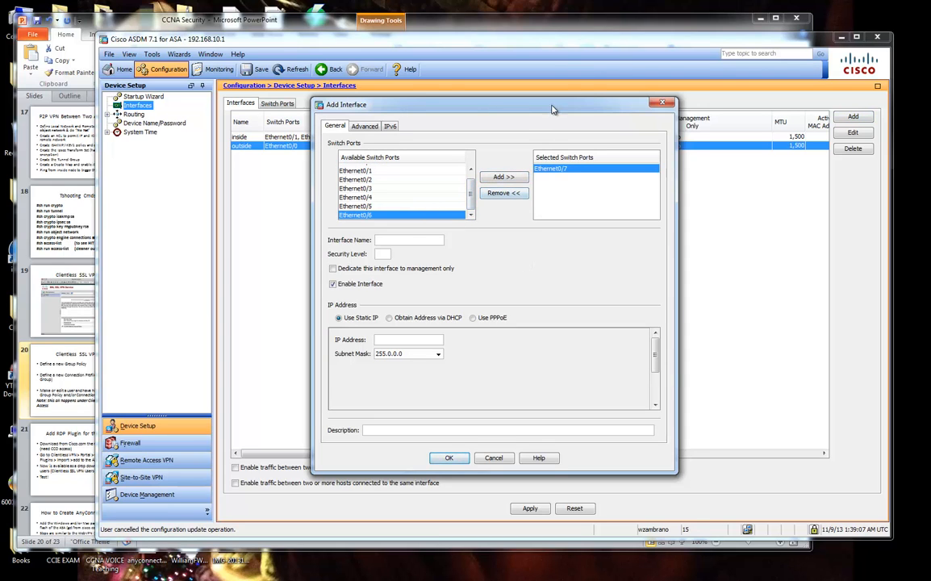
drag(500, 101, 557, 193)
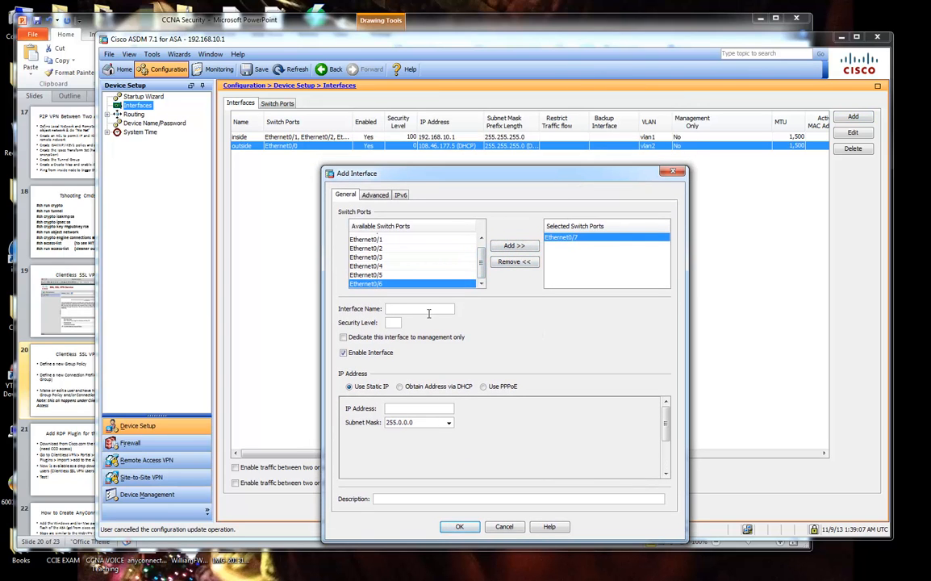
text(dmz)
key(Tab)
click(390, 354)
Give the new dmz interface VLAN ID 3 and save it.
click(373, 195)
drag(371, 173, 418, 159)
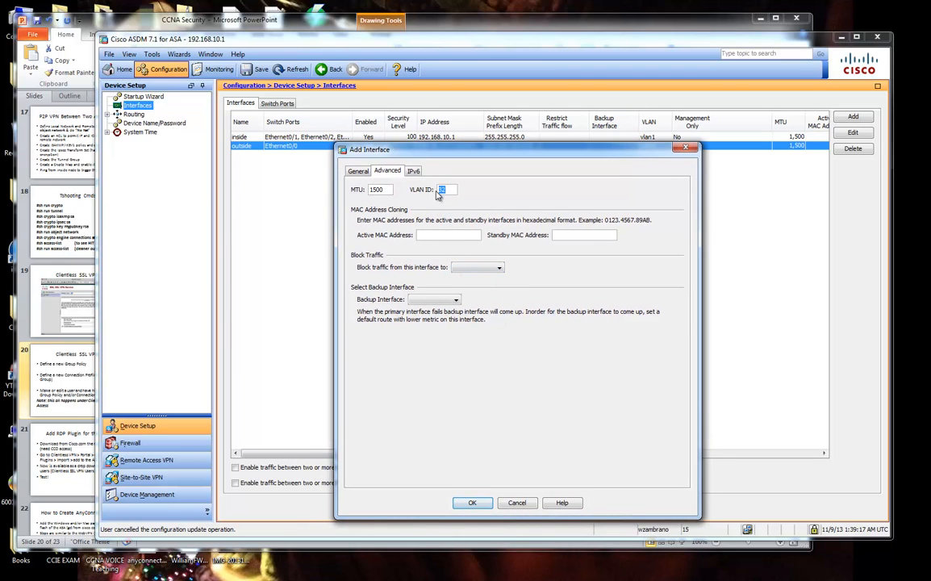
text(3)
click(357, 171)
click(472, 502)
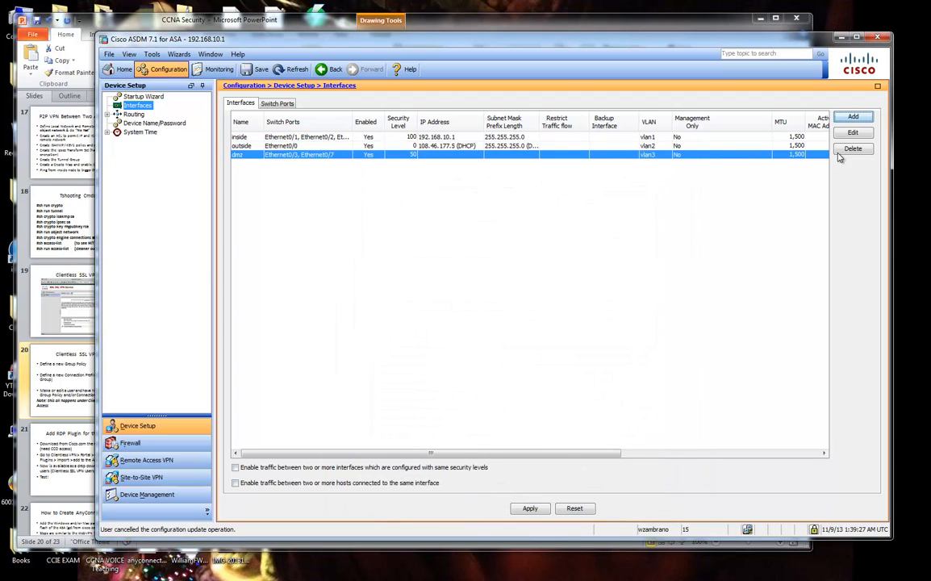
click(529, 509)
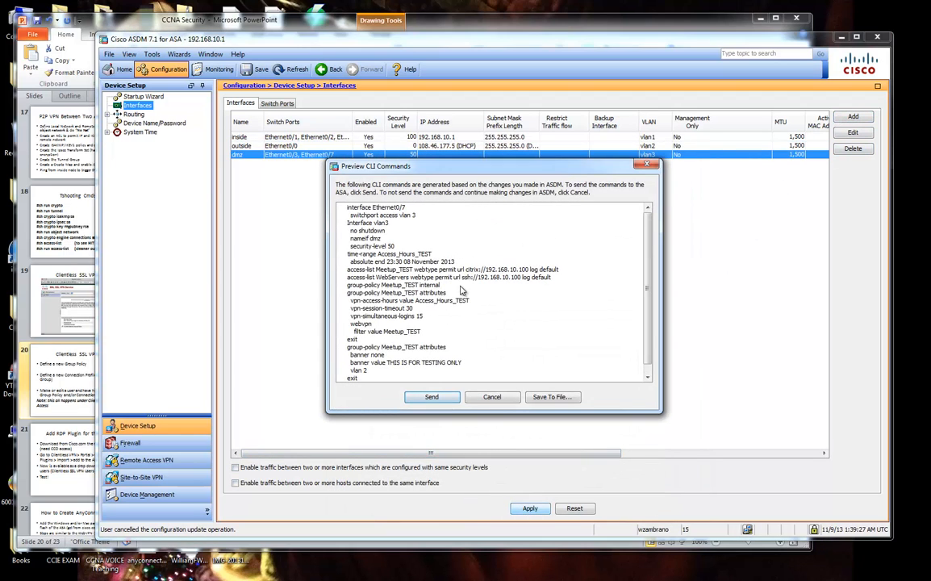
drag(353, 207, 415, 216)
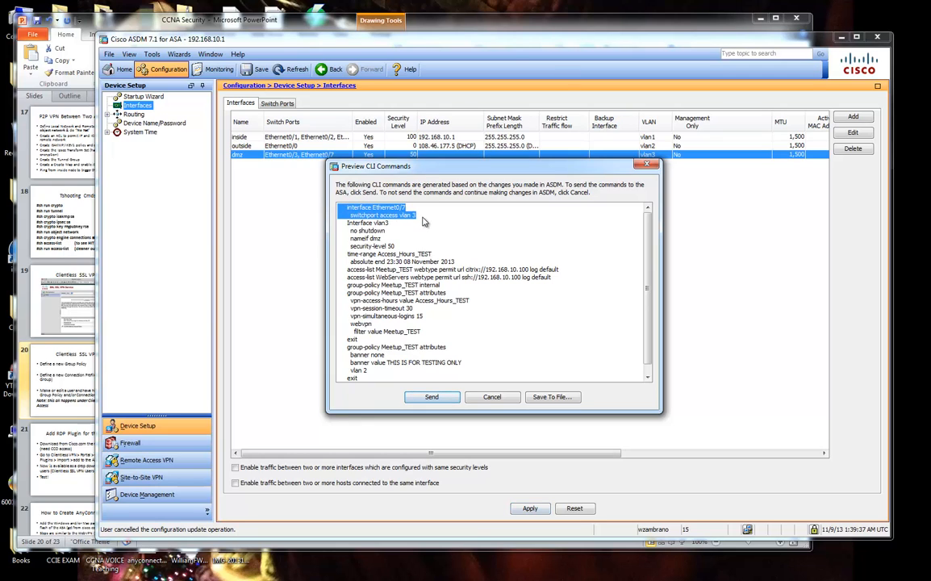
drag(426, 165, 462, 189)
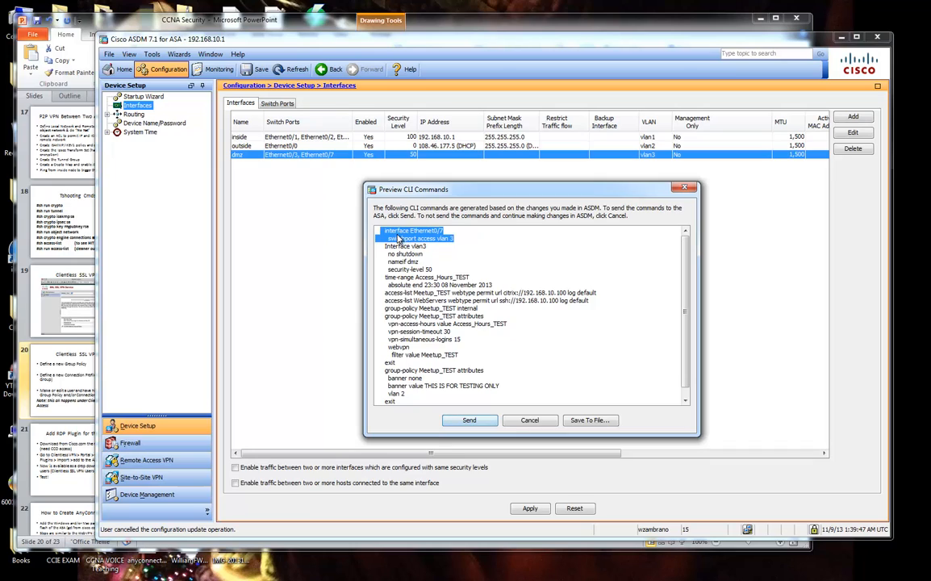
click(436, 241)
drag(456, 242, 346, 207)
click(423, 236)
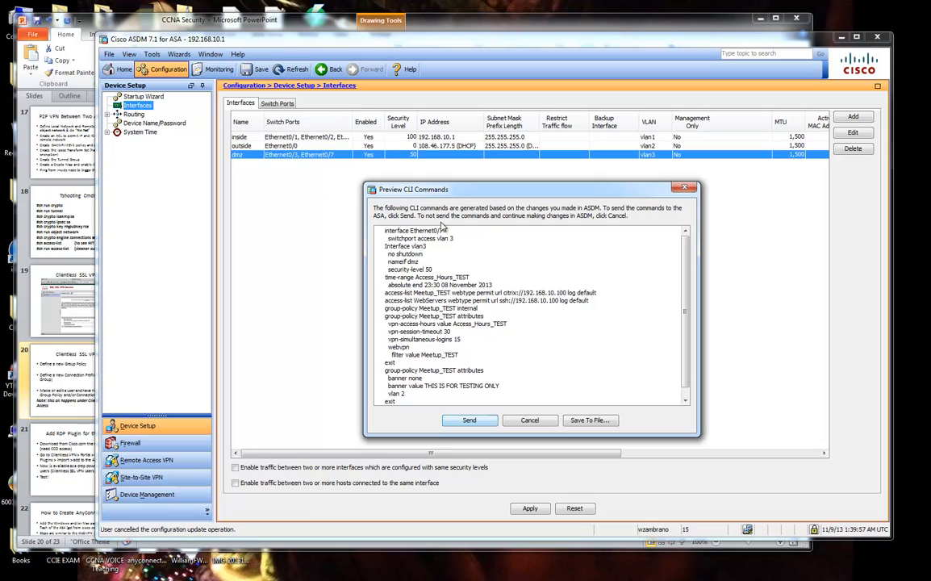
drag(423, 235, 434, 273)
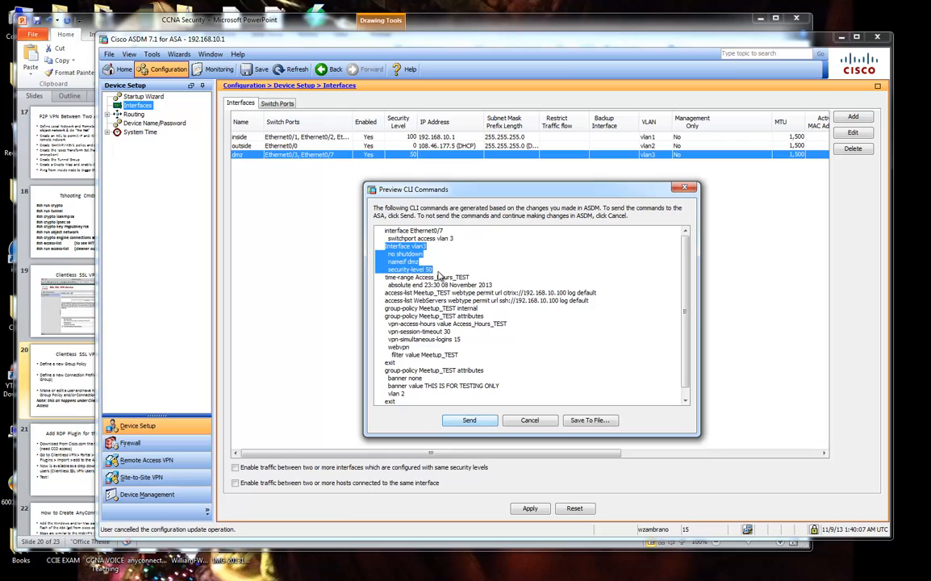
drag(433, 270, 369, 214)
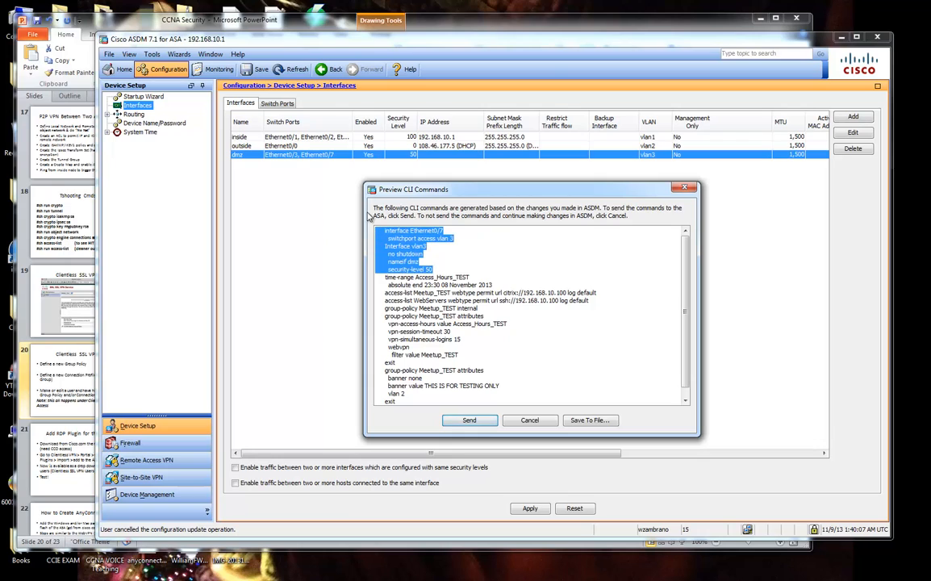
click(422, 284)
scroll(425, 308, down, 1)
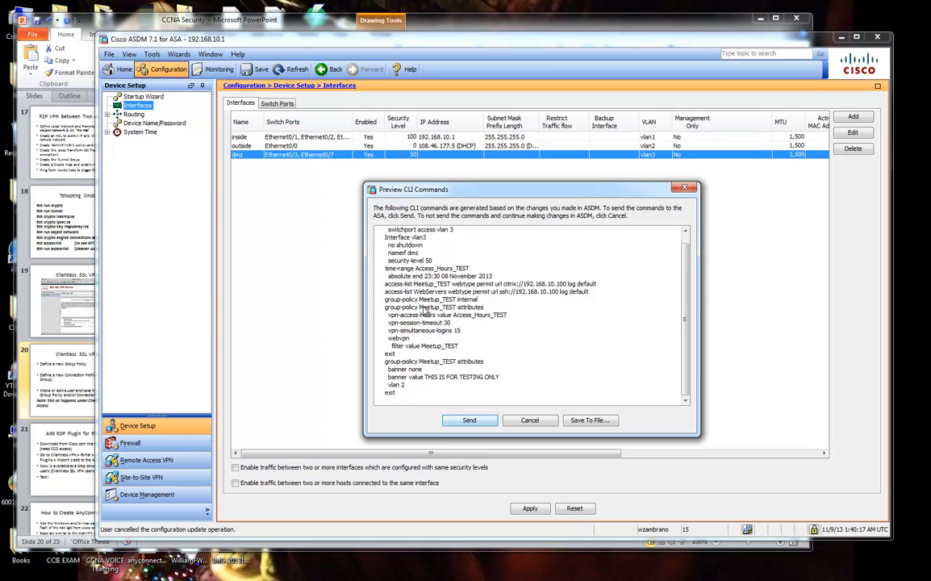
drag(387, 268, 453, 396)
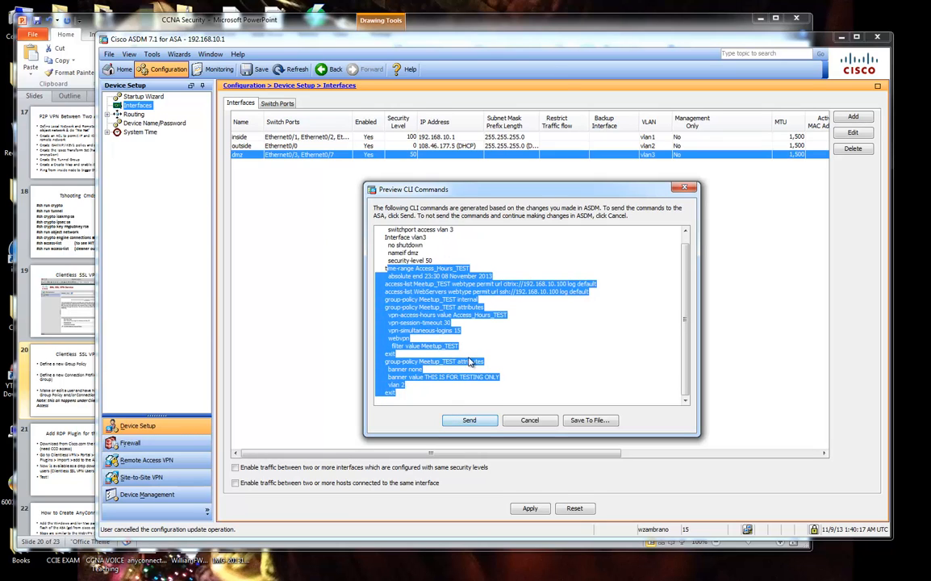
click(389, 248)
drag(387, 269, 531, 290)
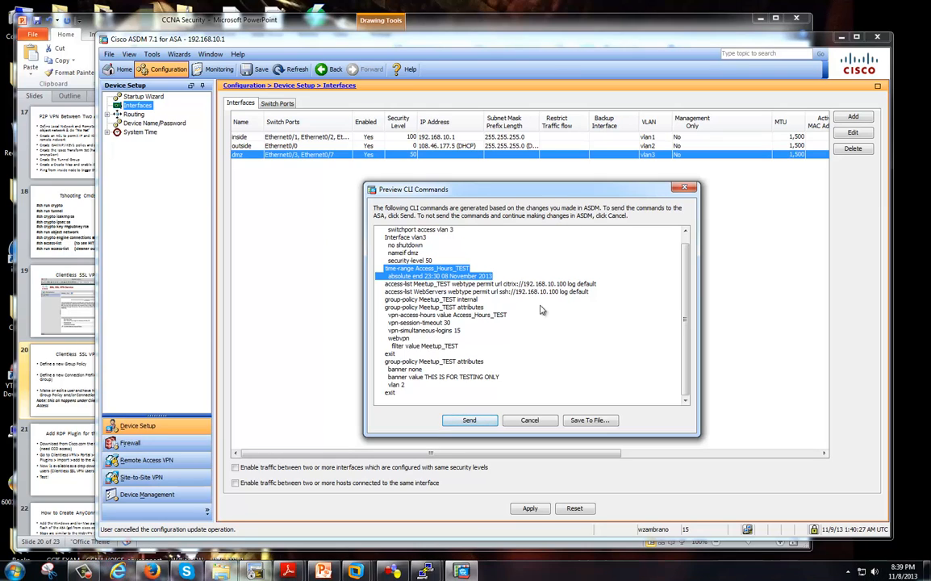
click(398, 272)
drag(398, 273, 497, 283)
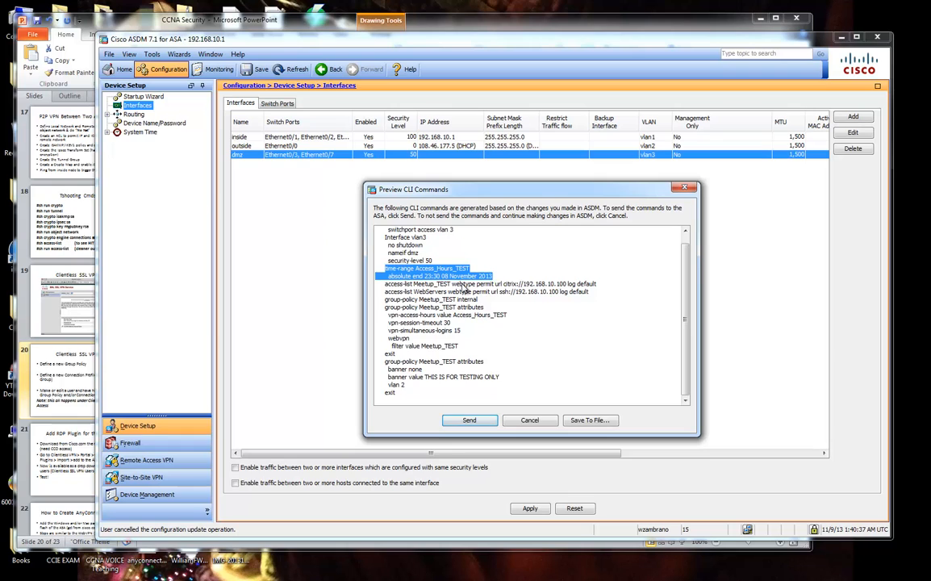
mouse_move(347, 573)
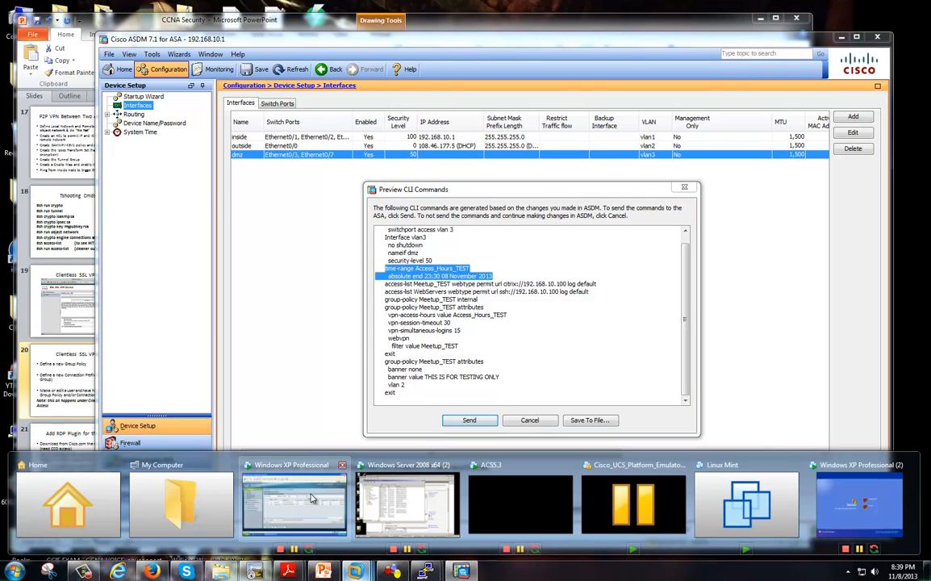
Unlock the Windows Server 2008 virtual machine with the administrator password.
click(424, 517)
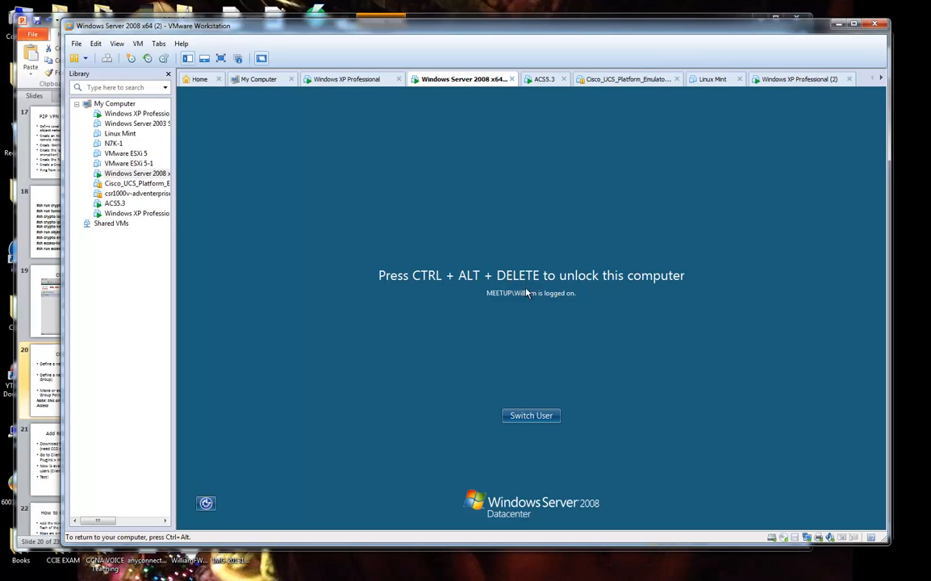
key(ctrl+alt+Insert)
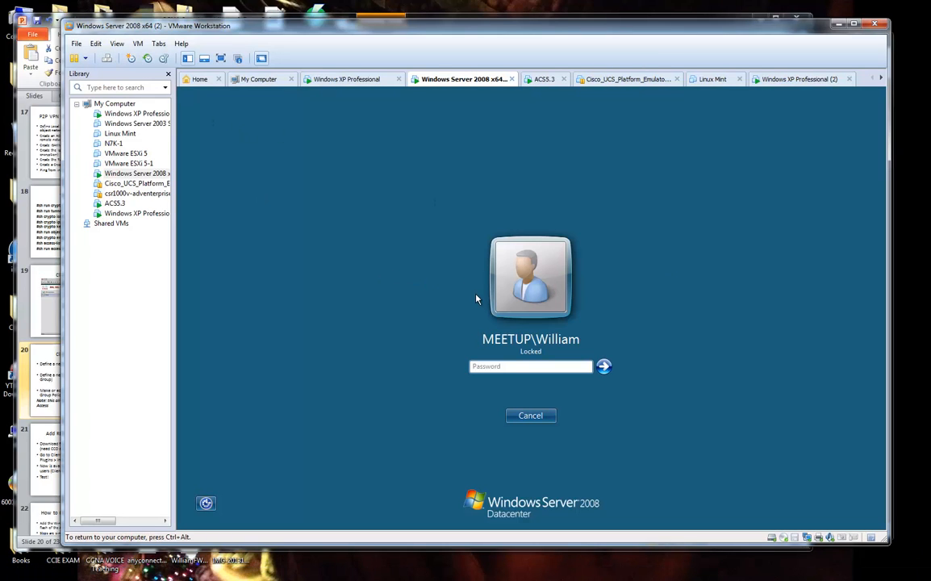
text(•••••••••••)
key(Return)
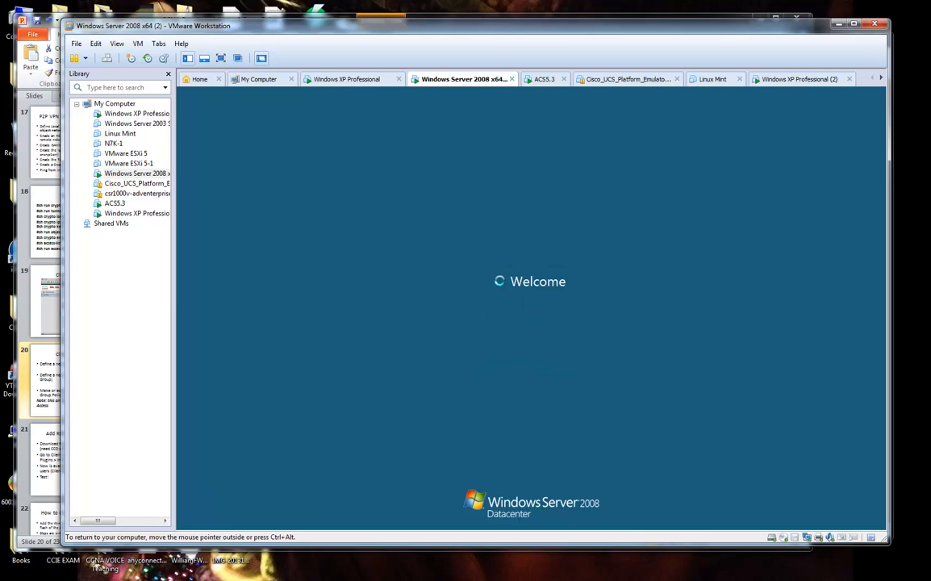
View the domain user's permitted logon hours on the Account page, then close without saving.
double_click(359, 371)
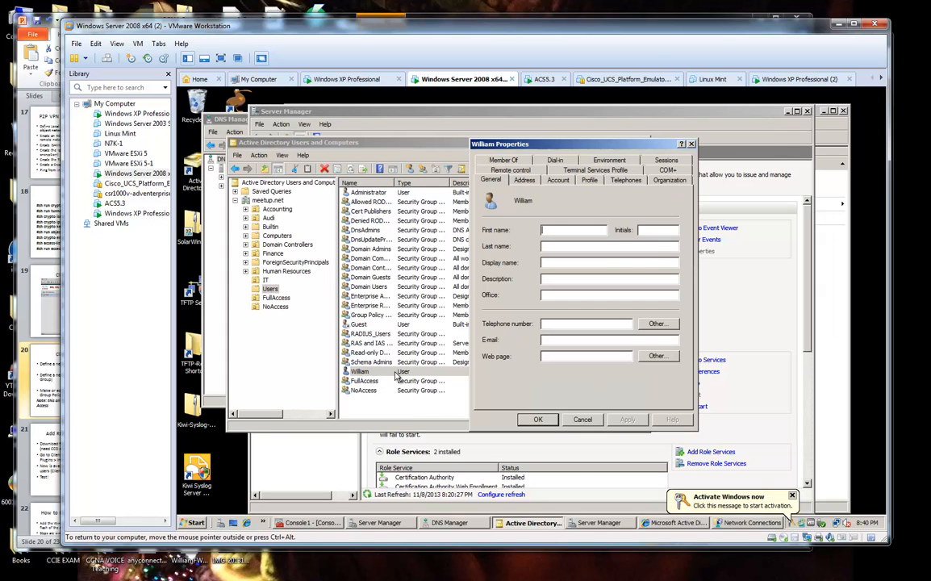
click(524, 179)
click(558, 179)
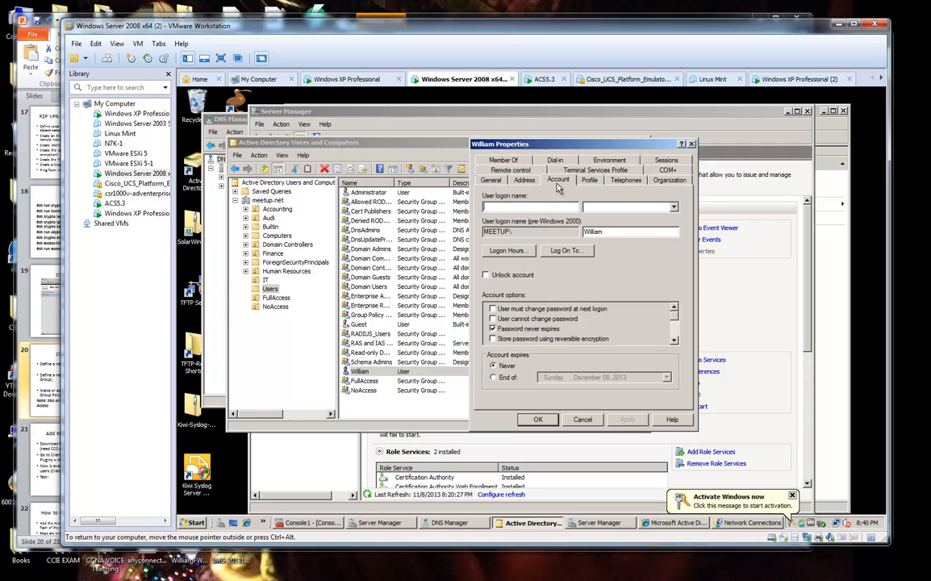
click(524, 251)
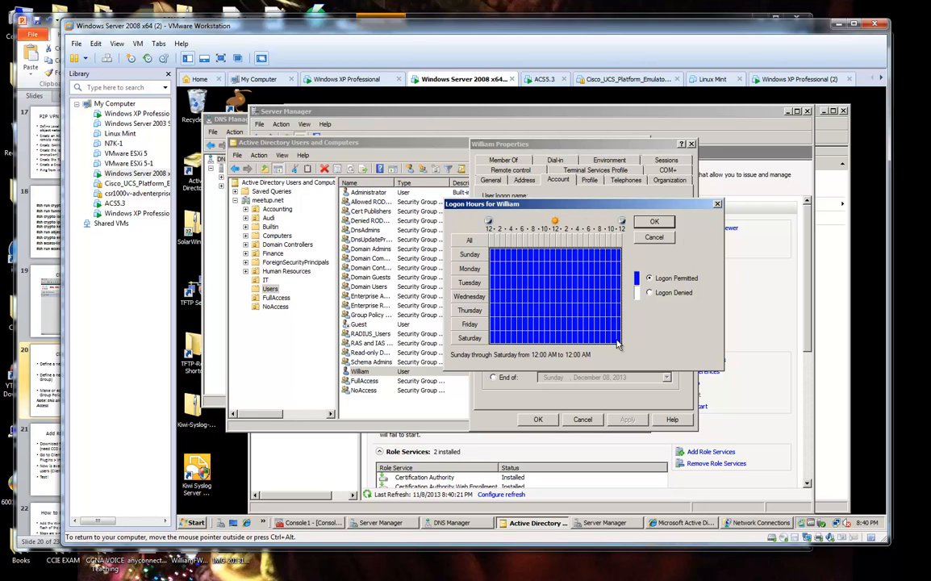
click(654, 238)
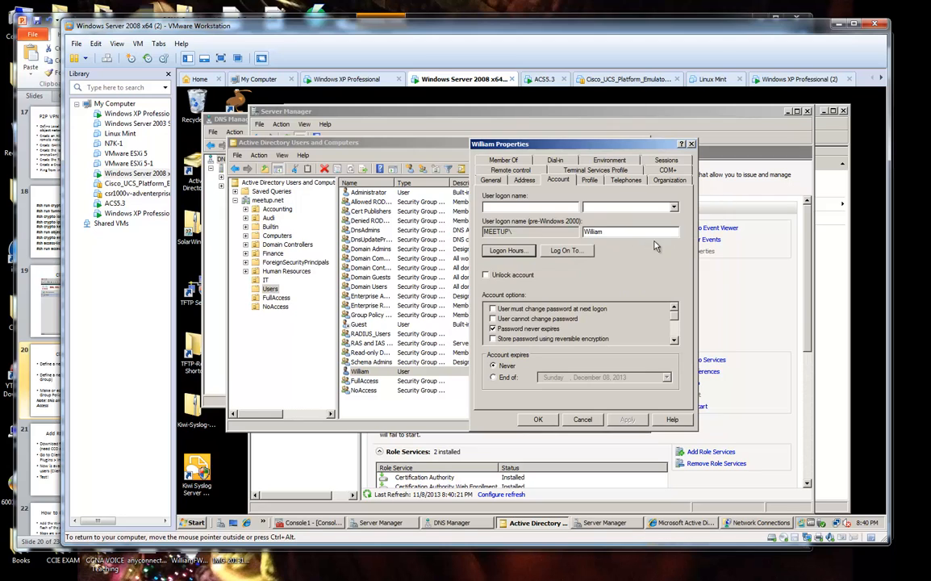
click(582, 419)
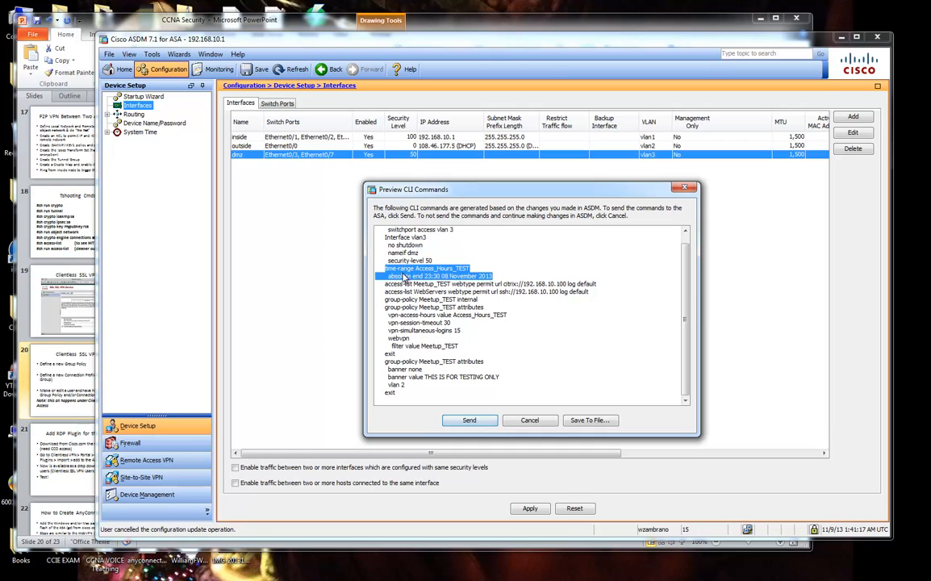
drag(387, 288, 613, 300)
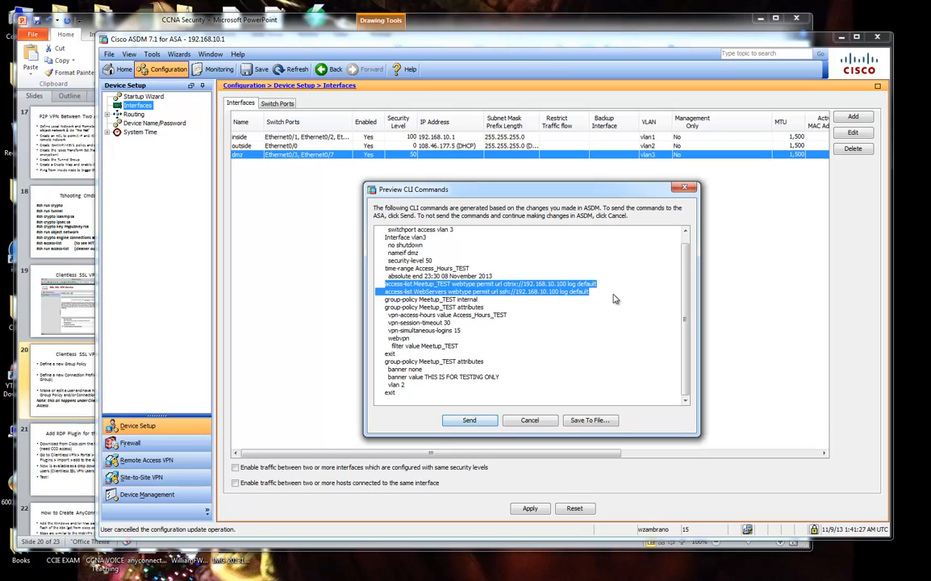
click(565, 296)
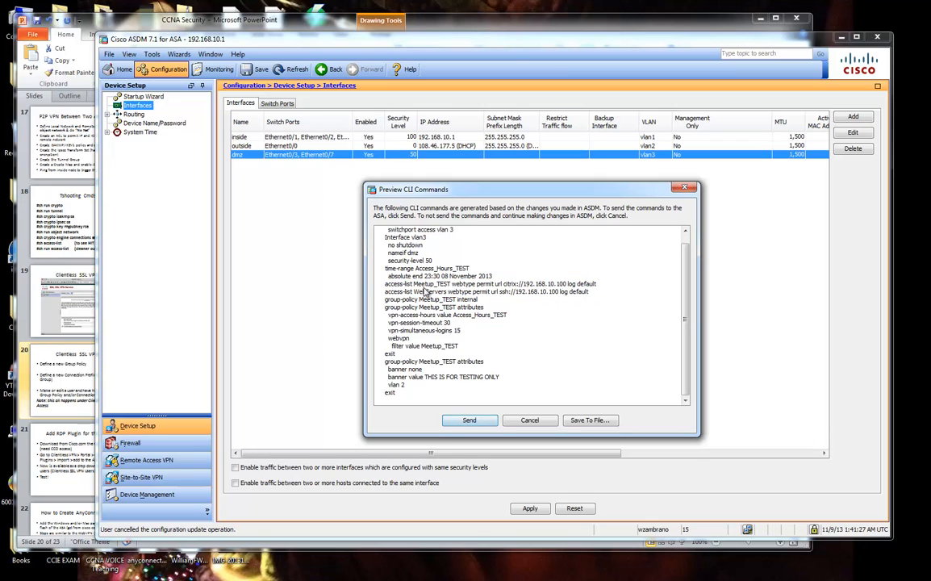
drag(396, 289, 563, 292)
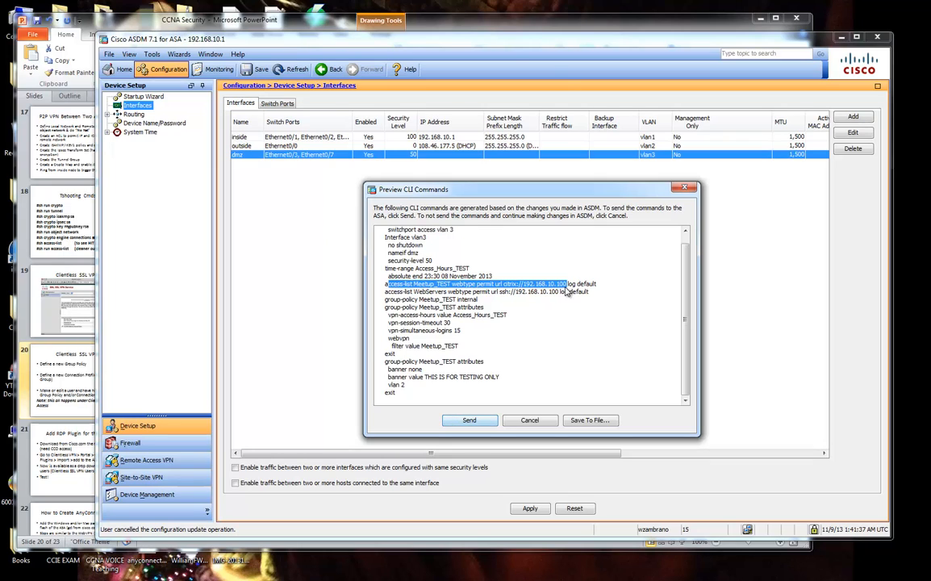
drag(567, 292, 473, 288)
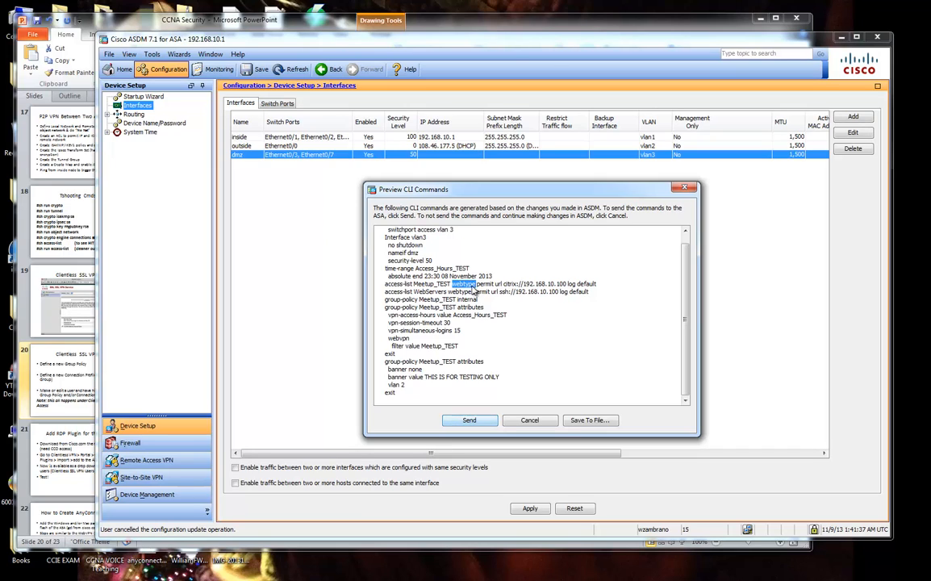
double_click(484, 286)
mouse_move(553, 286)
mouse_down()
mouse_move(517, 288)
mouse_move(566, 289)
mouse_up()
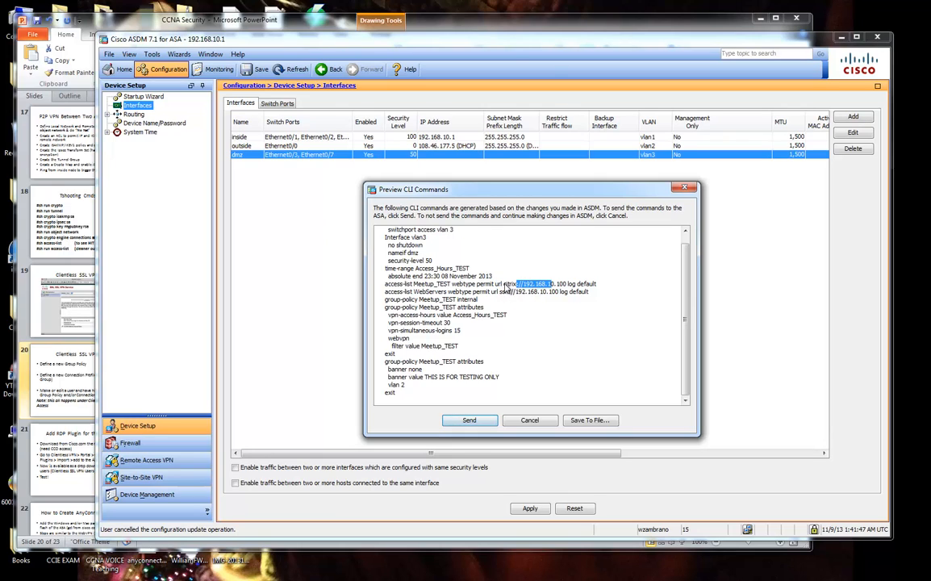
double_click(573, 284)
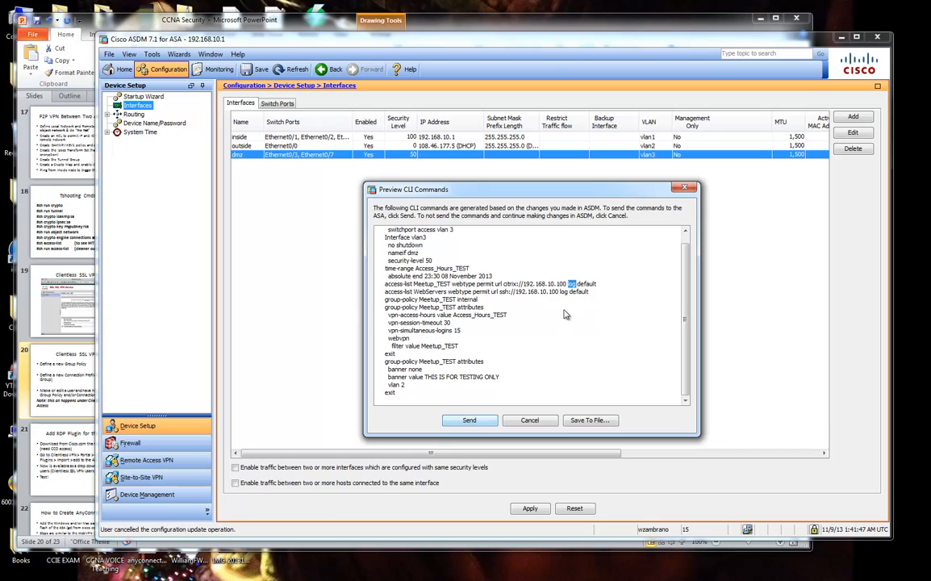
double_click(587, 284)
drag(385, 292, 589, 298)
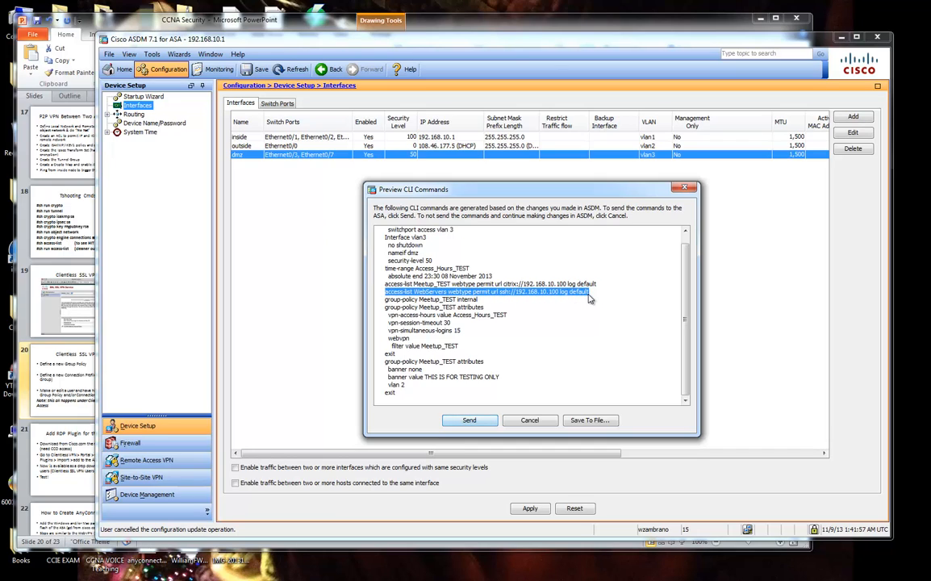
double_click(436, 292)
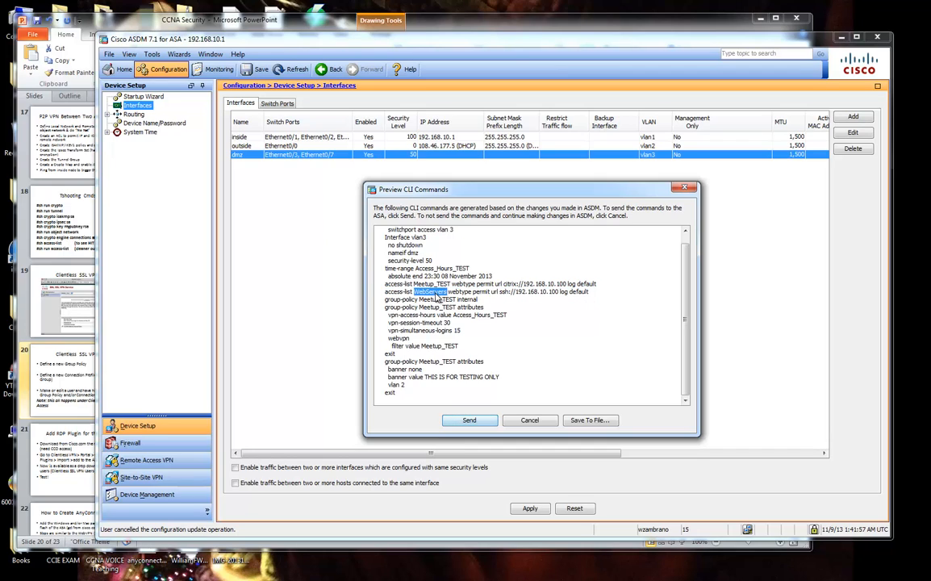
drag(488, 294, 586, 299)
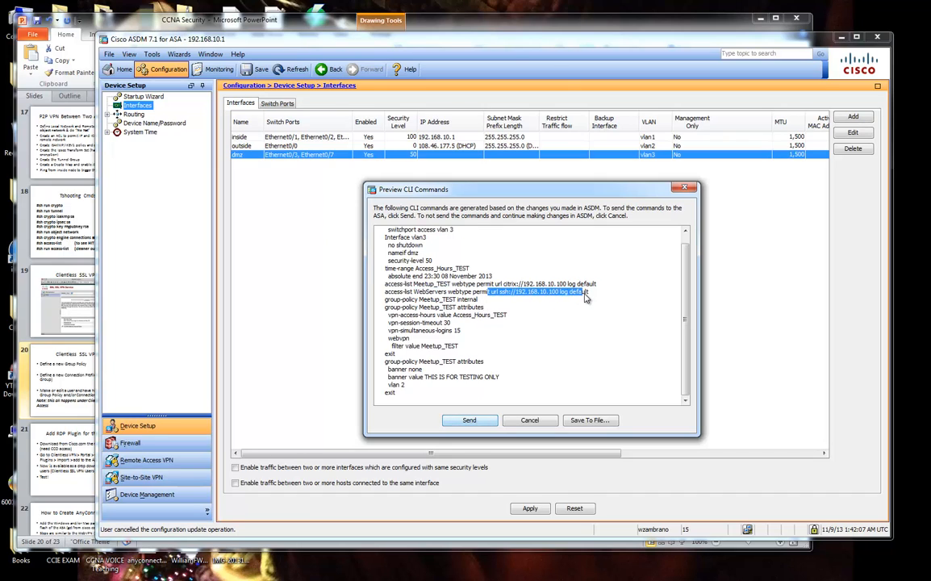
drag(389, 285, 488, 311)
click(395, 301)
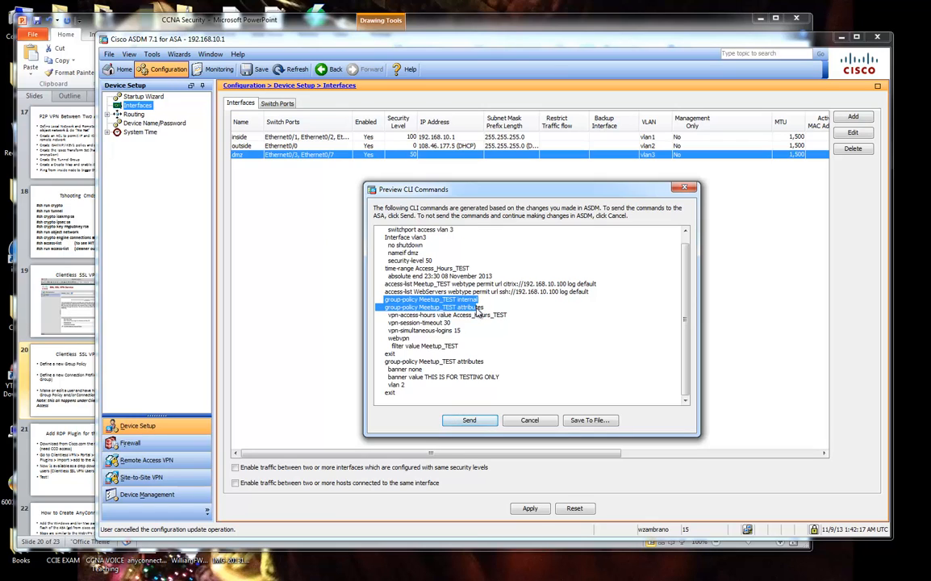
drag(479, 314, 488, 348)
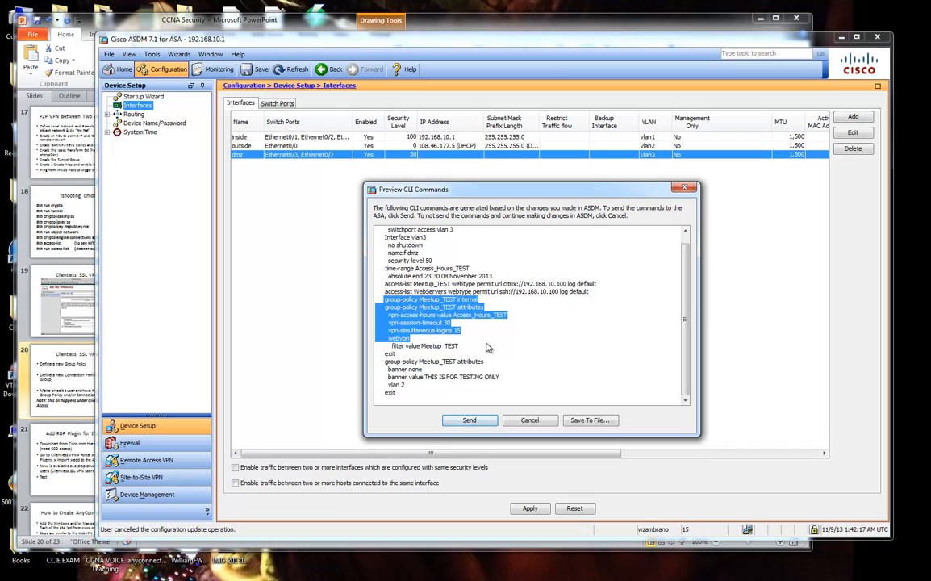
click(399, 321)
drag(390, 319, 509, 320)
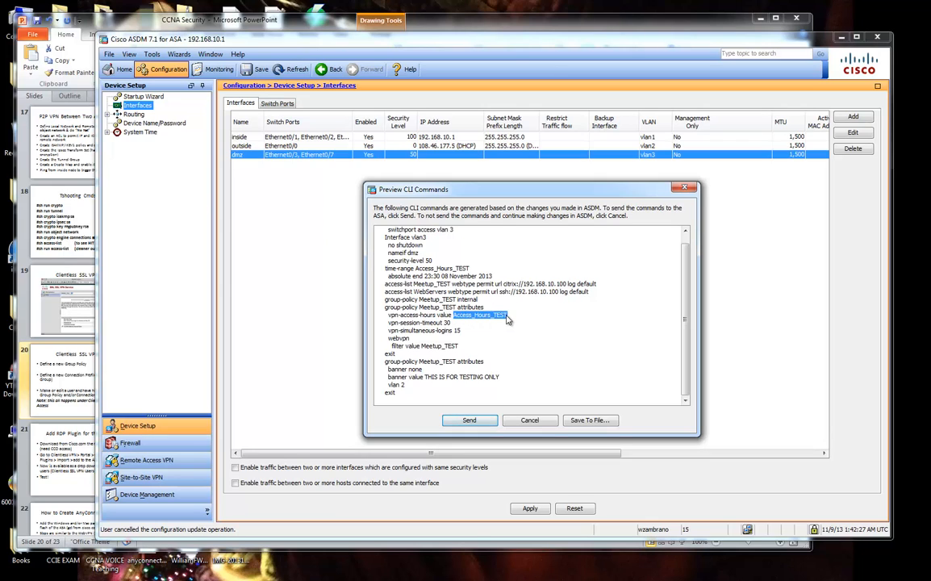
drag(386, 268, 458, 278)
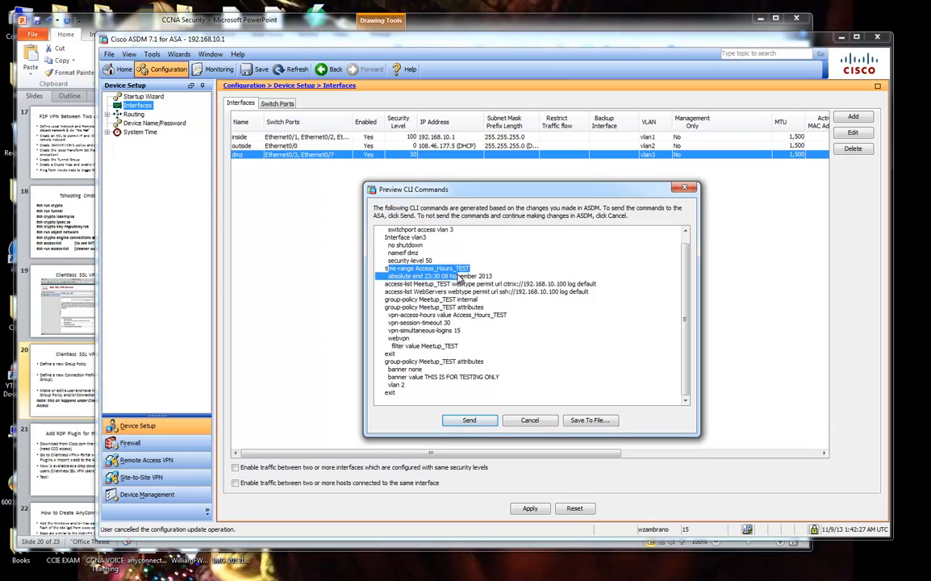
drag(387, 308, 456, 340)
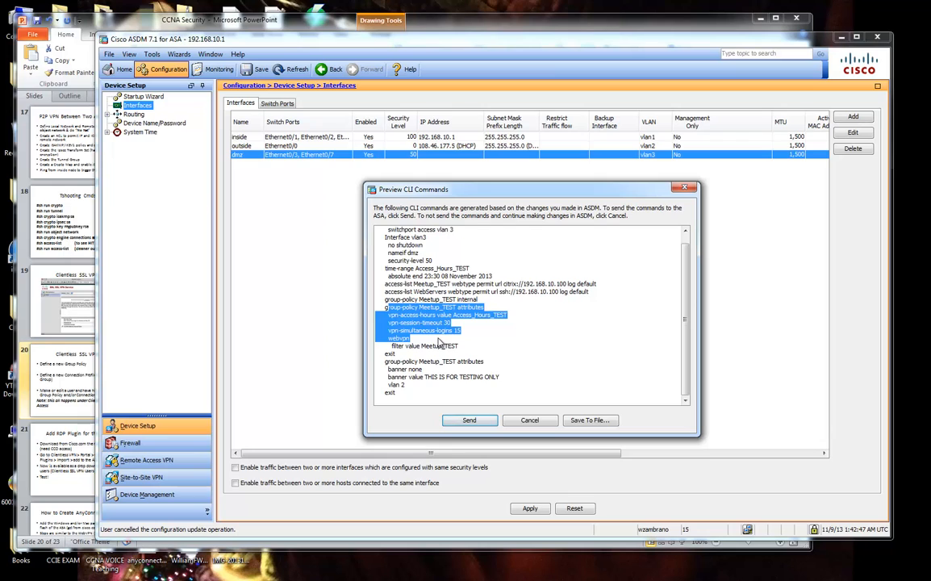
click(424, 323)
drag(389, 307, 450, 345)
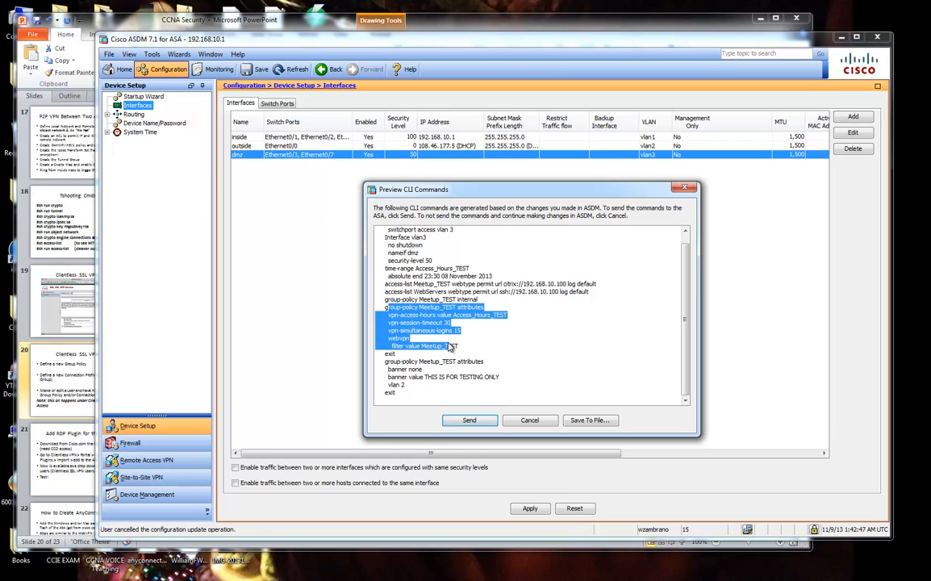
drag(420, 314, 505, 317)
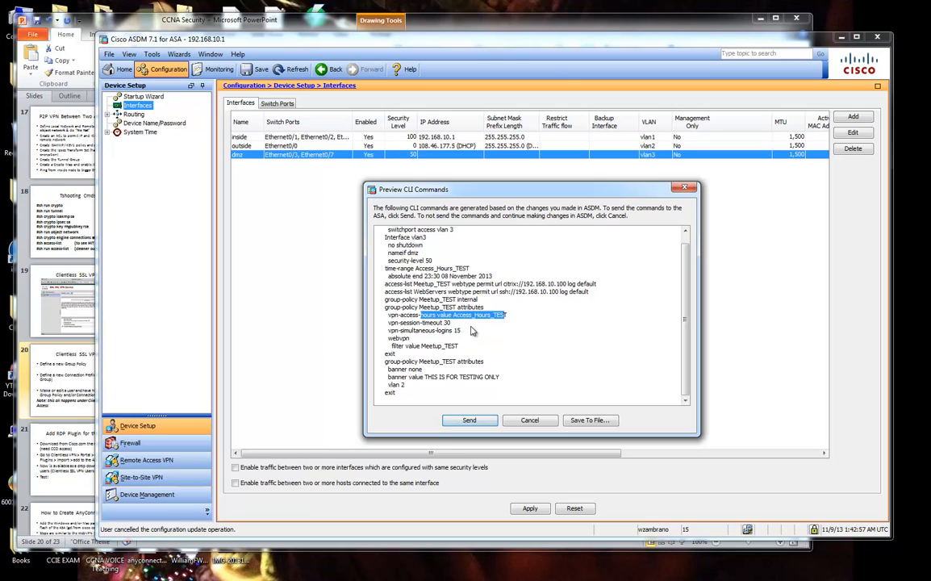
drag(389, 338, 456, 348)
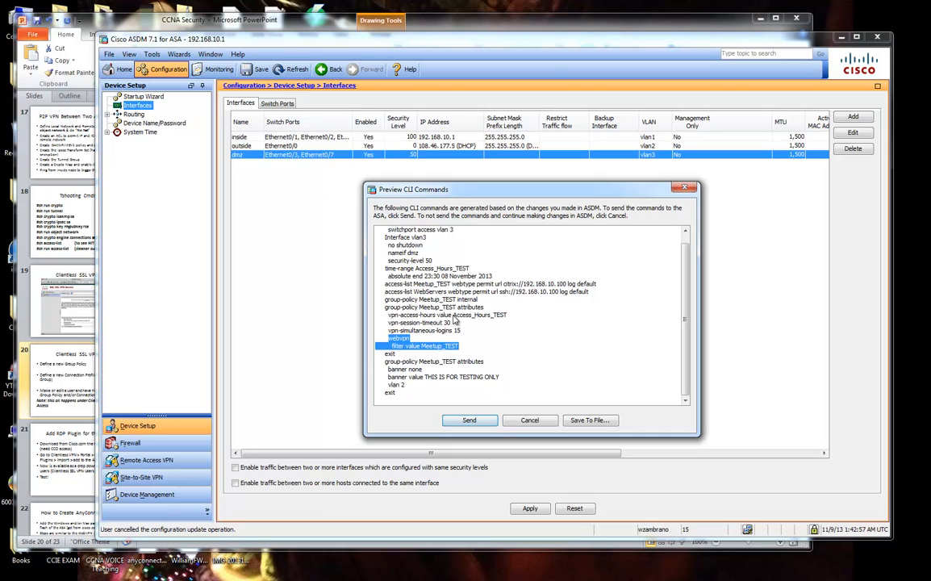
drag(453, 314, 509, 320)
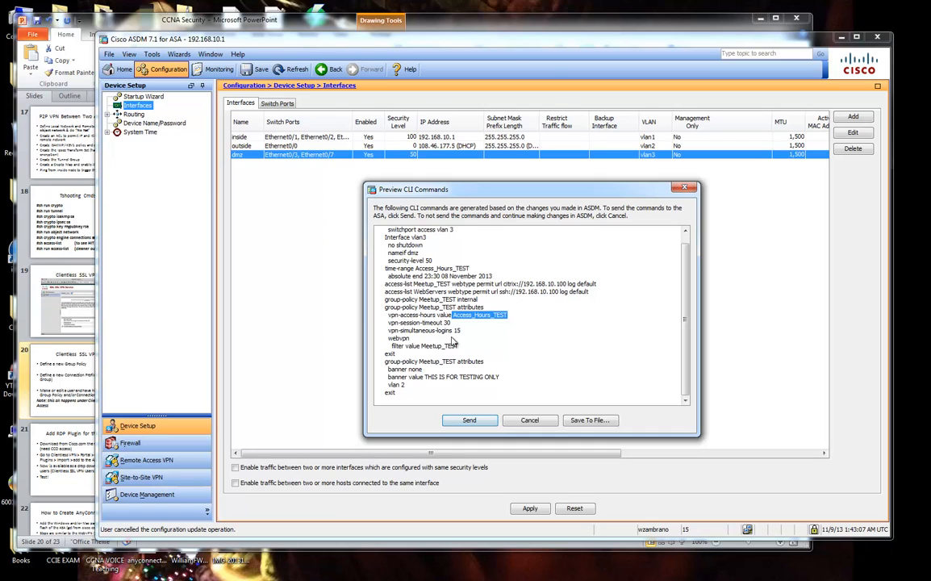
drag(393, 300, 480, 304)
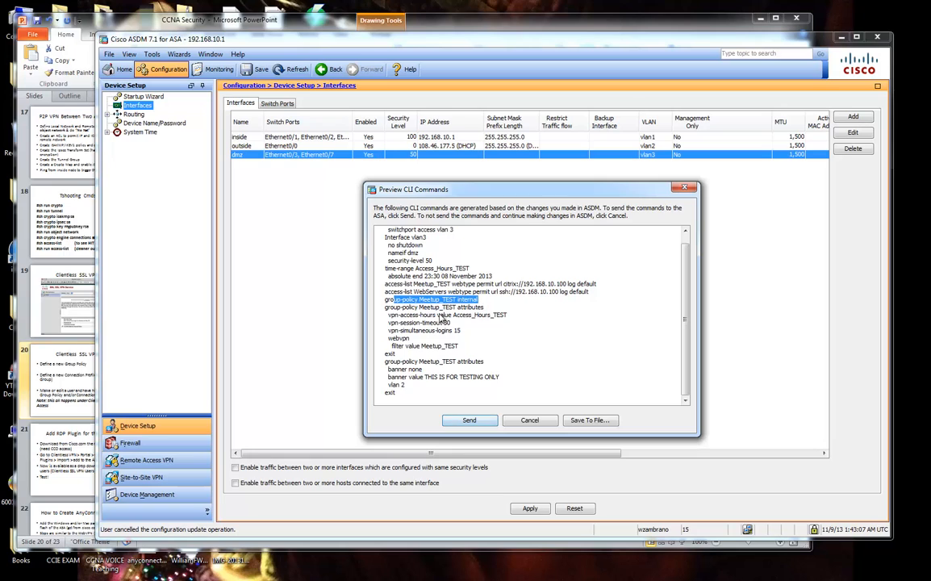
drag(387, 307, 458, 348)
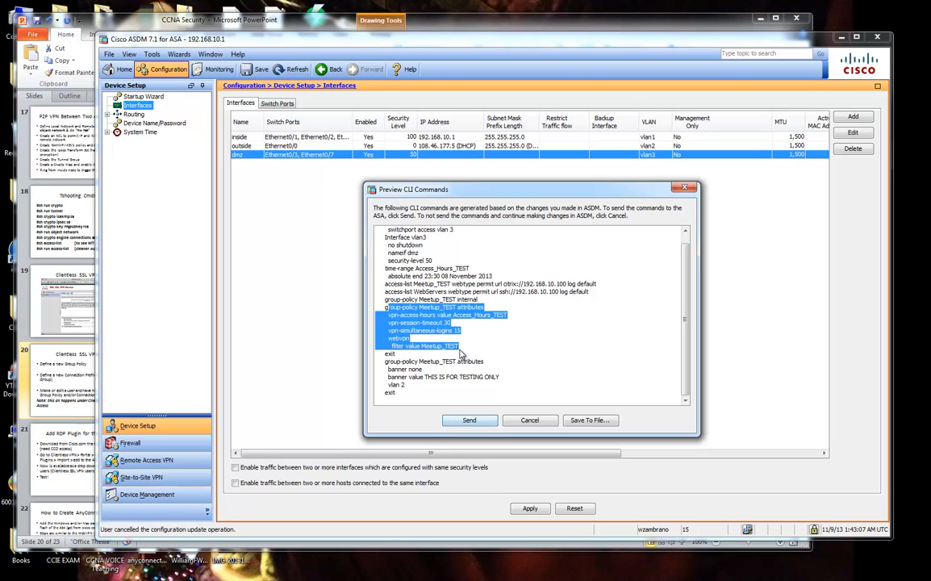
click(461, 353)
drag(386, 361, 427, 394)
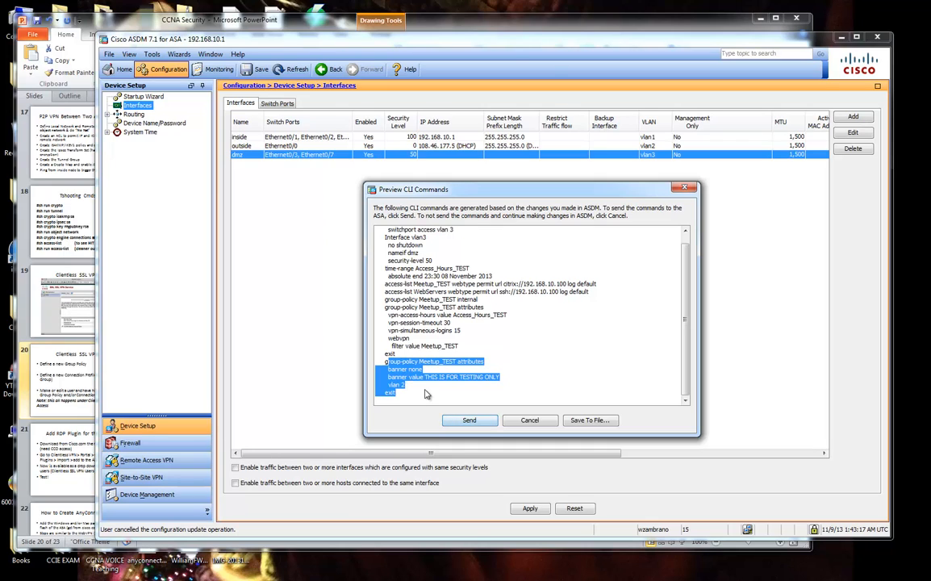
drag(388, 362, 476, 365)
double_click(473, 363)
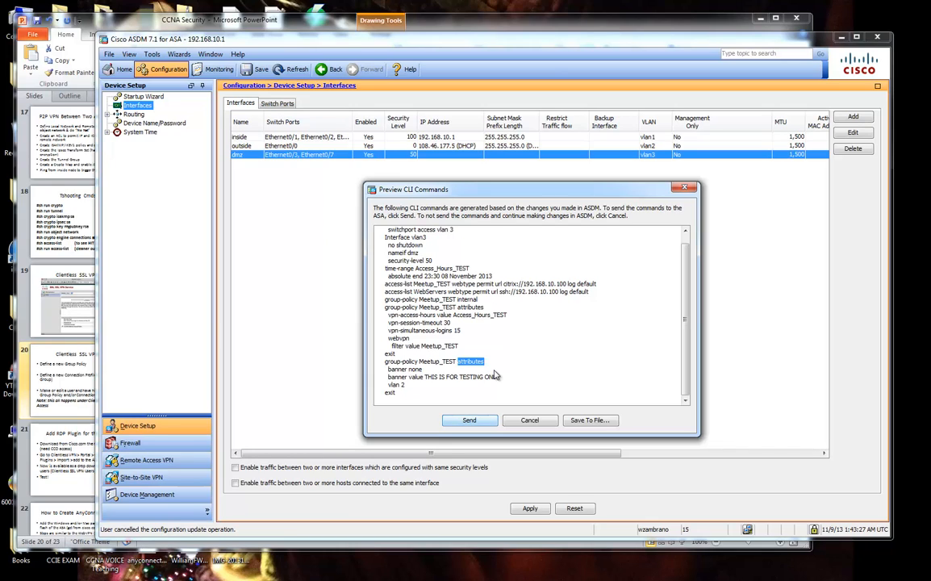
double_click(427, 364)
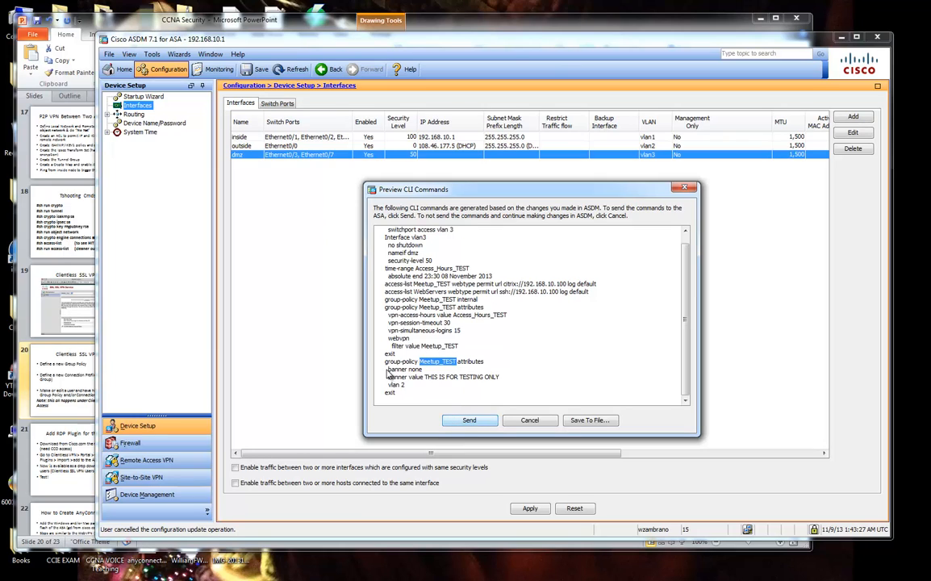
drag(389, 368, 424, 372)
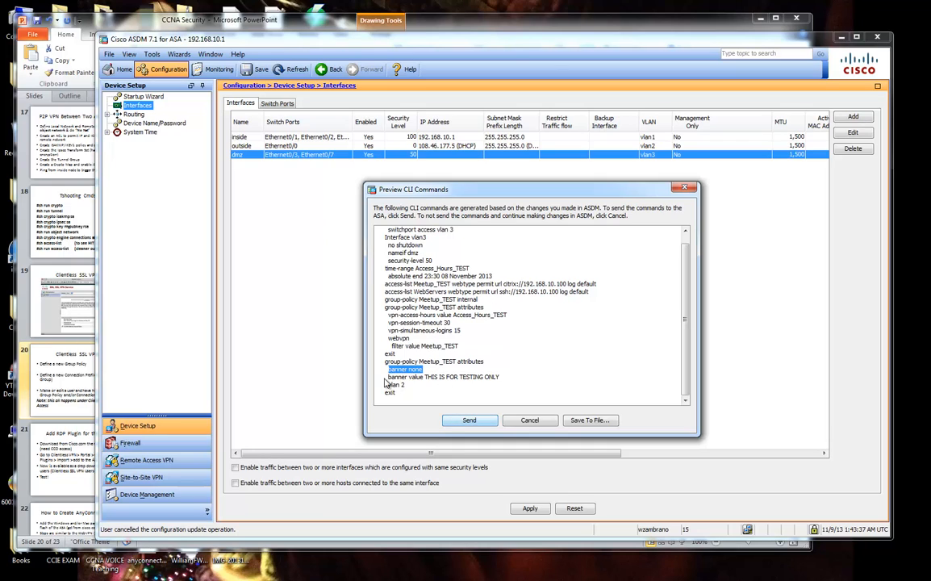
drag(388, 377, 496, 382)
click(497, 381)
drag(429, 378, 452, 378)
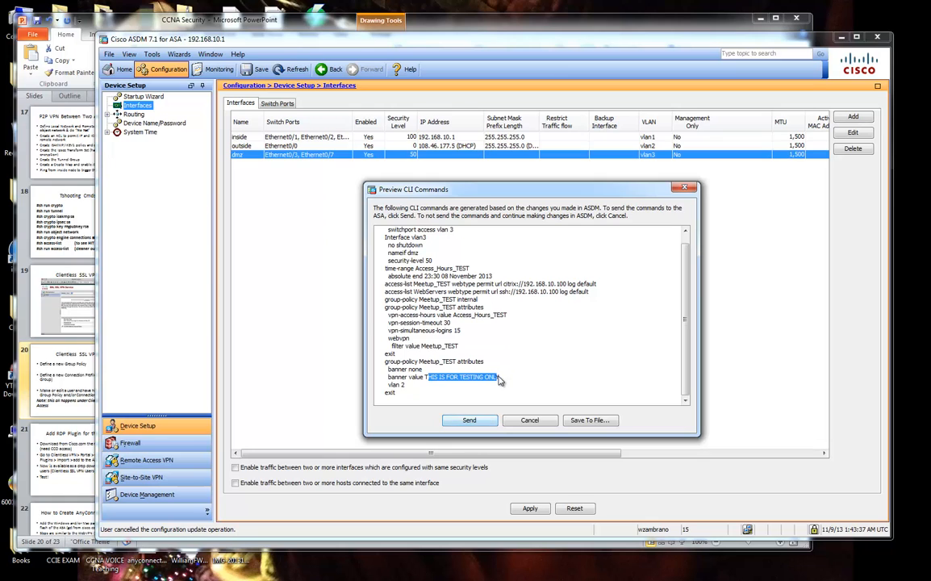
Send the previewed commands to the ASA and open Meetup_TEST's clientless group policy, highlighting its banner.
click(456, 420)
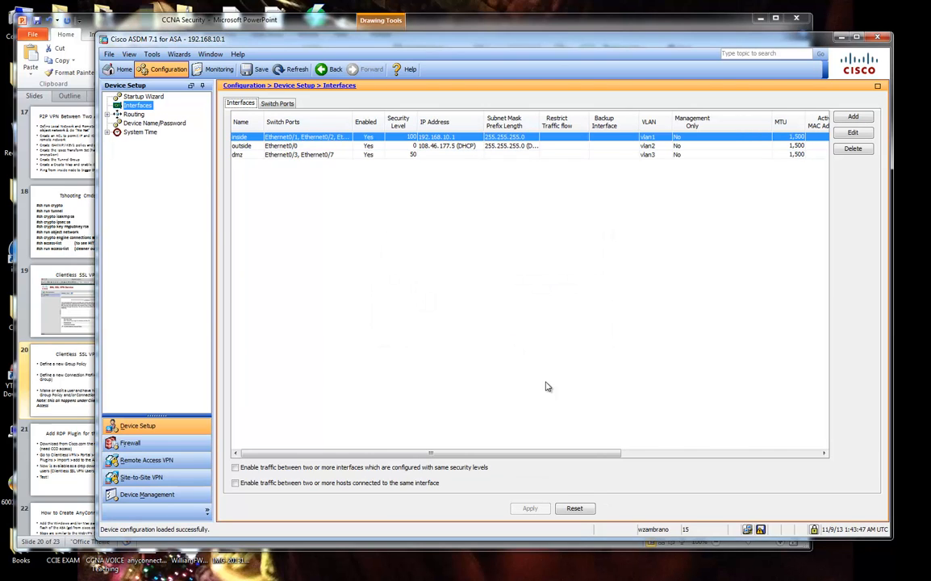
click(176, 461)
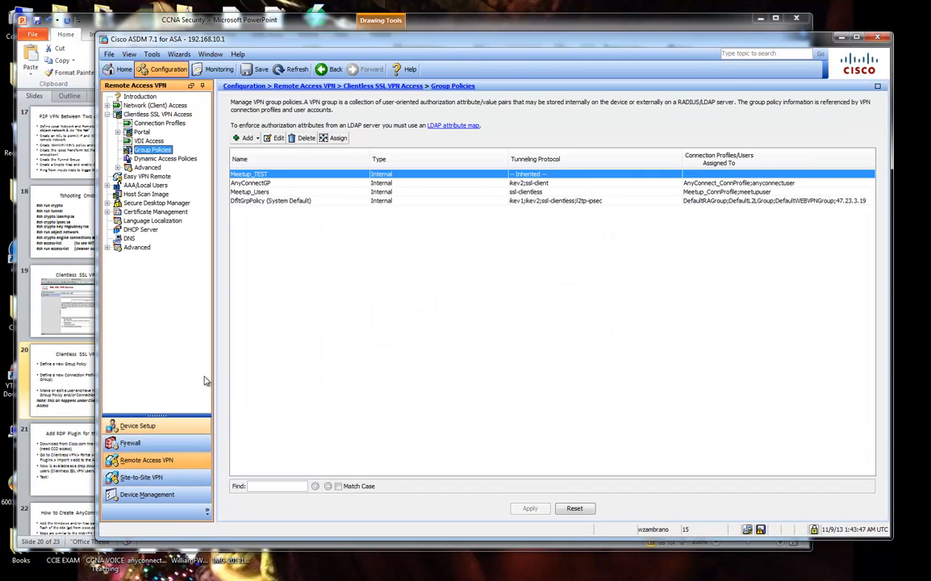
click(274, 138)
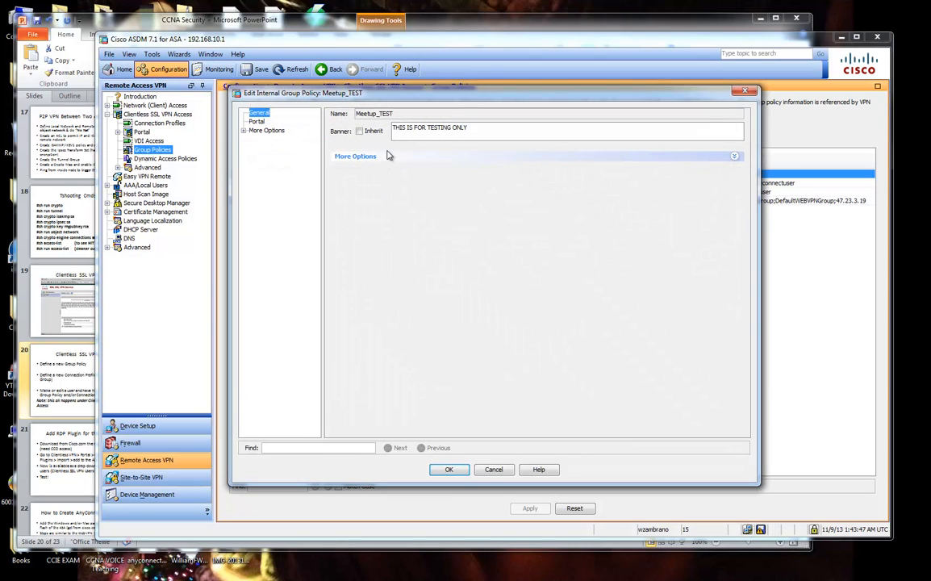
click(388, 156)
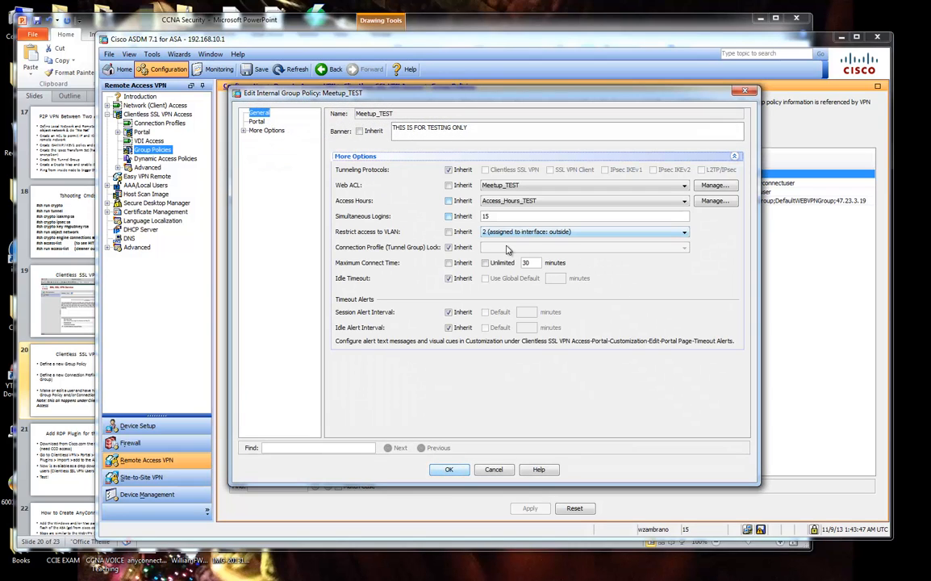
drag(593, 95, 633, 112)
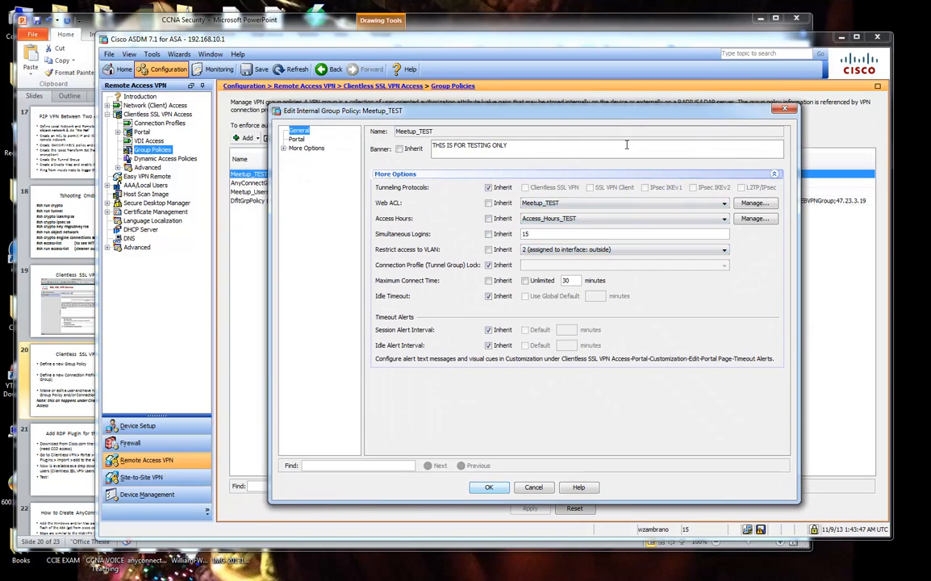
drag(541, 142, 433, 145)
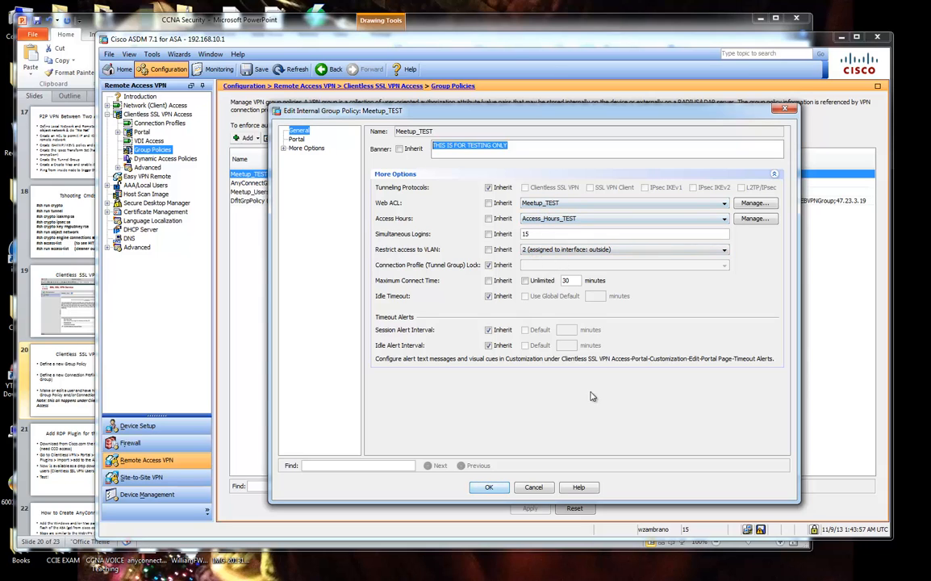
Browse Meetup_TEST's Portal, Customization, Login Setting, Single Sign On, VDI Access and Session Settings pages.
click(296, 139)
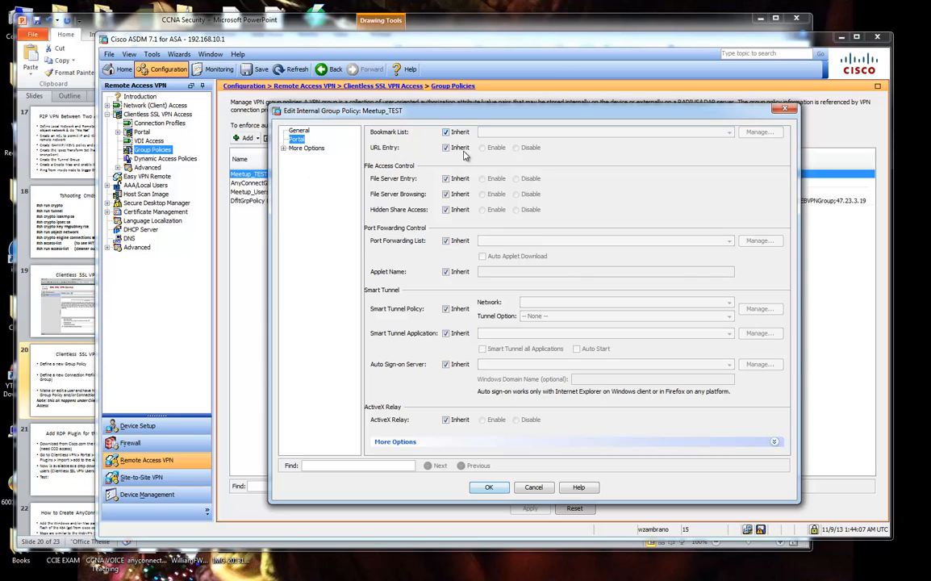
click(285, 149)
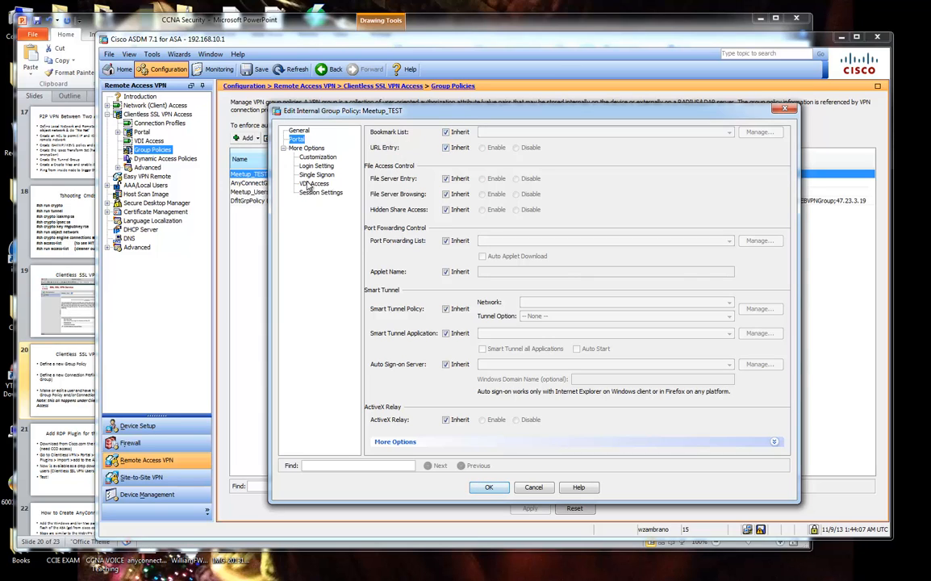
click(321, 157)
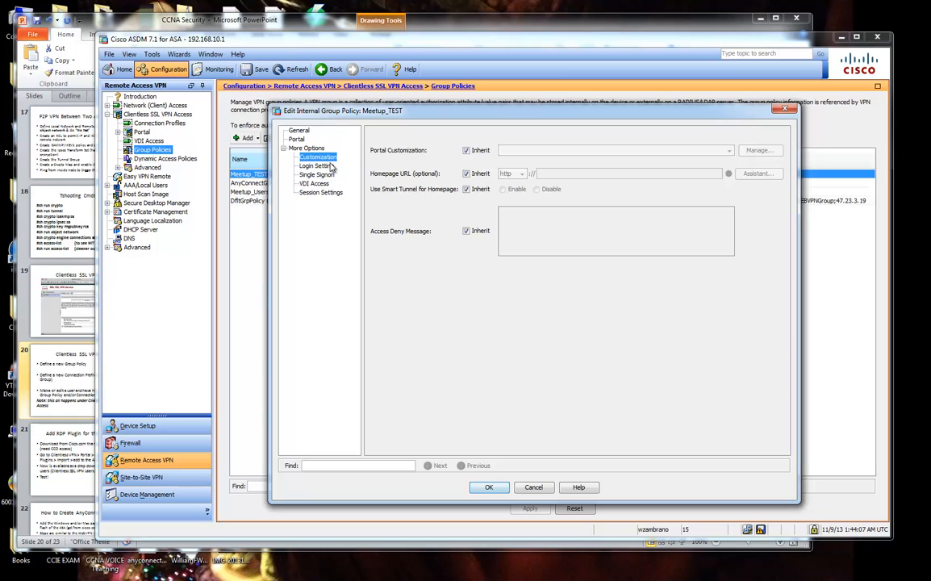
click(332, 166)
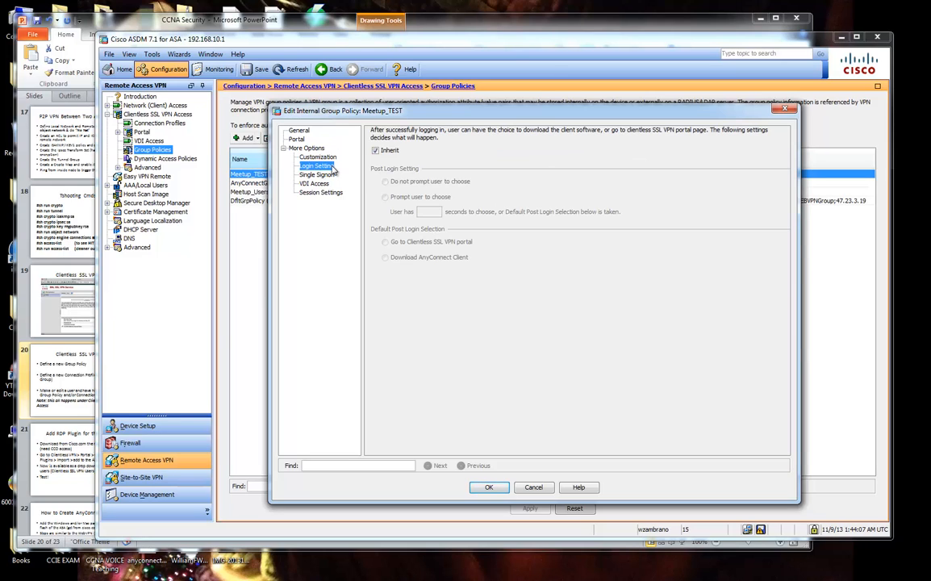
click(327, 175)
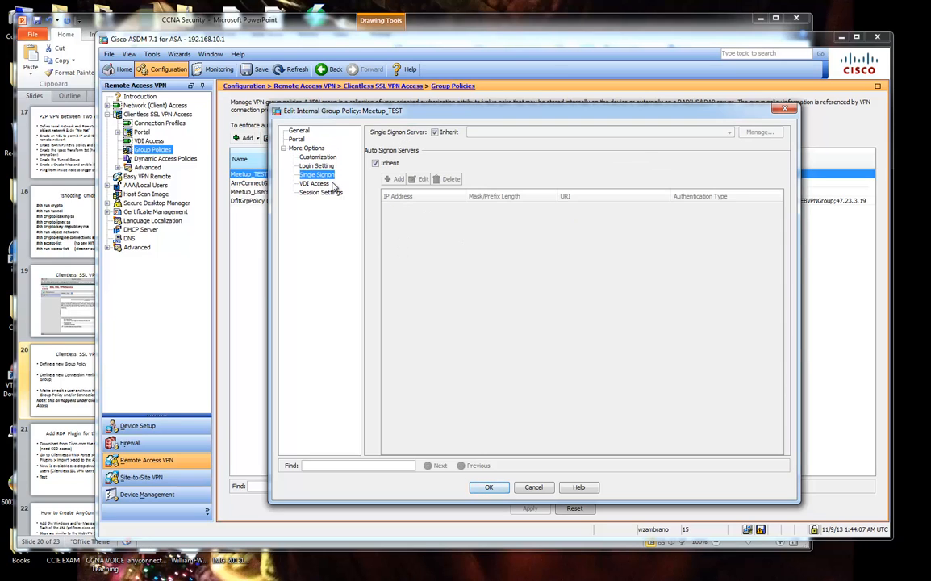
click(331, 184)
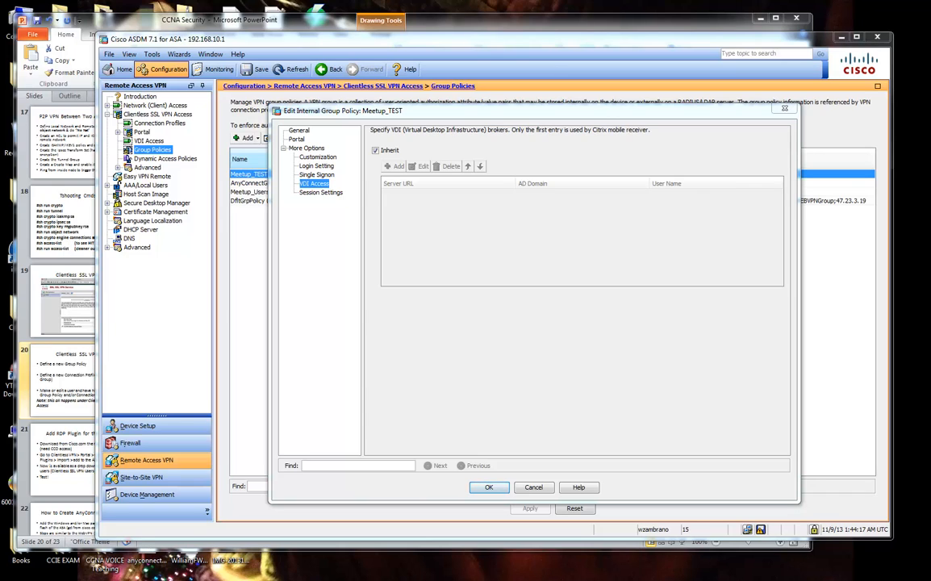
click(294, 193)
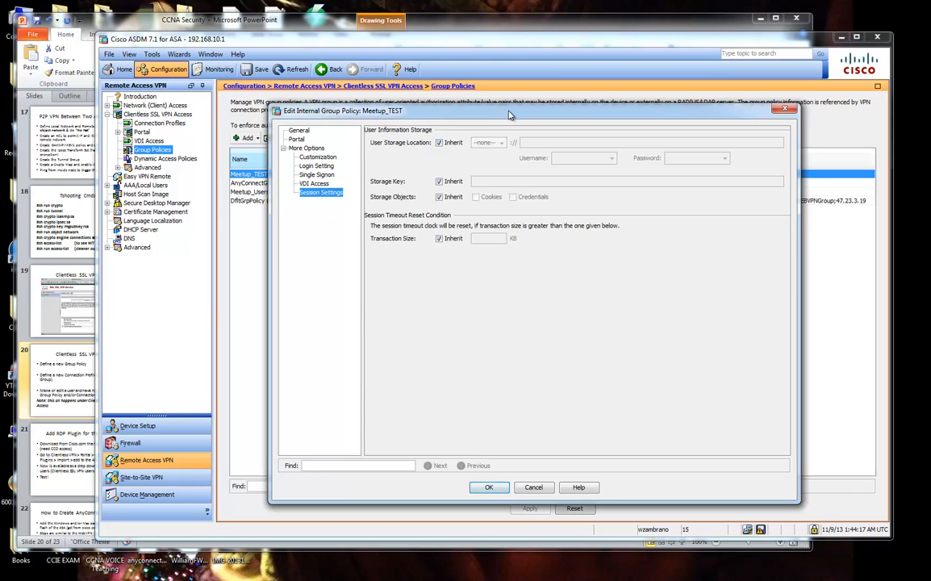
drag(465, 105, 517, 117)
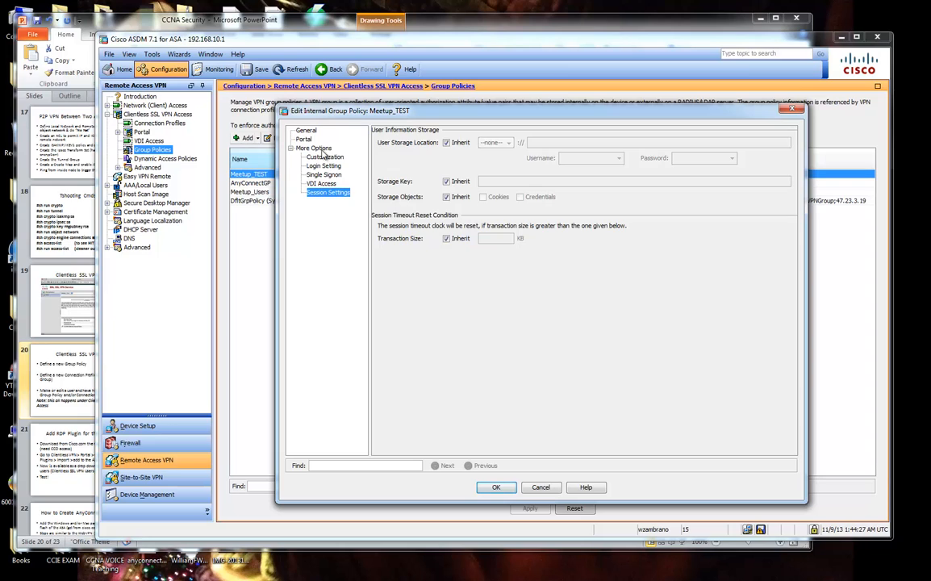
Review Meetup_TEST's General values (15 simultaneous logins, Access_Hours_TEST) and move to Login Setting.
click(292, 129)
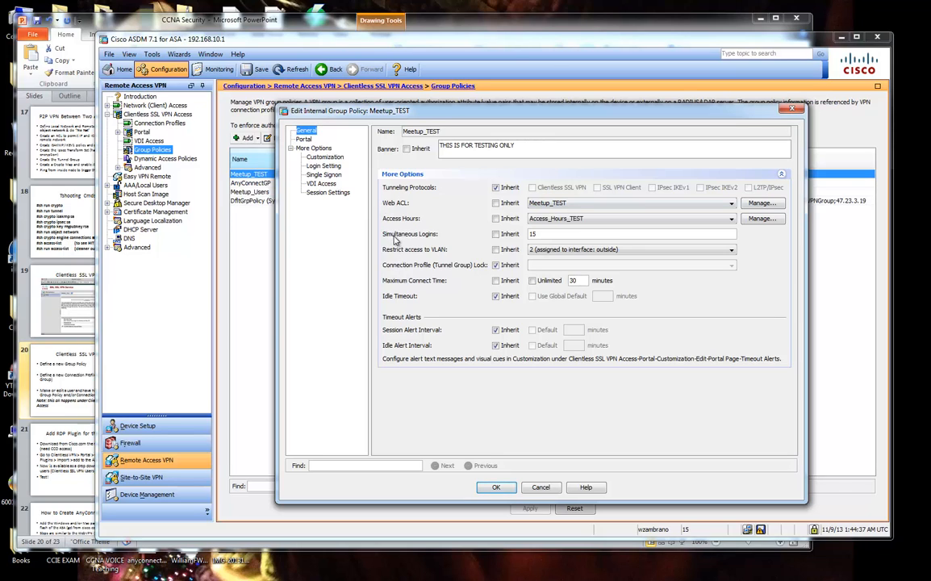
double_click(532, 233)
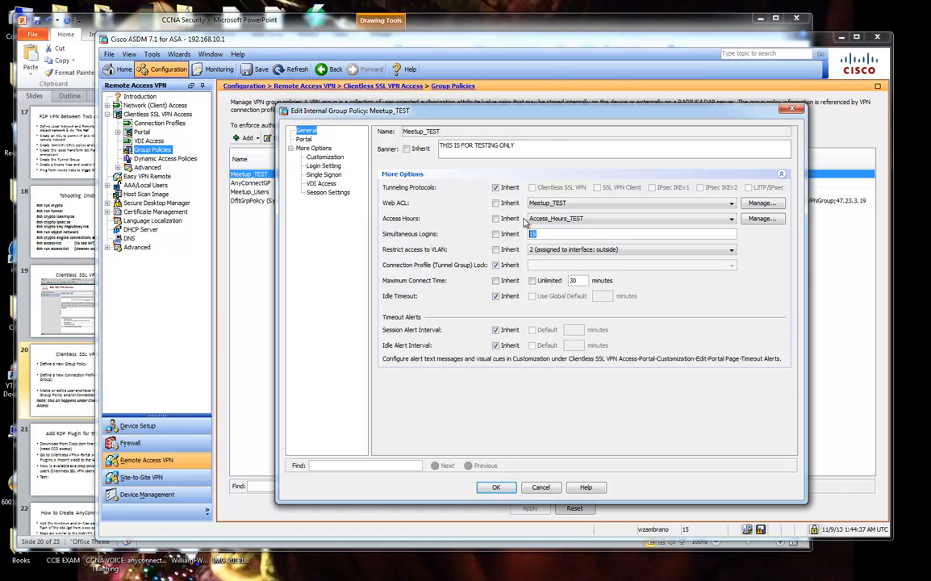
click(601, 223)
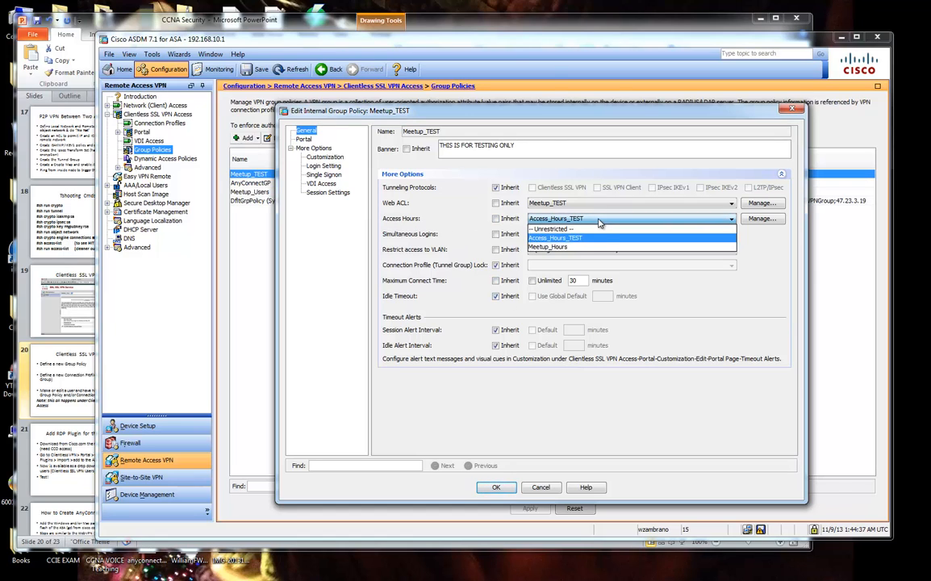
click(580, 227)
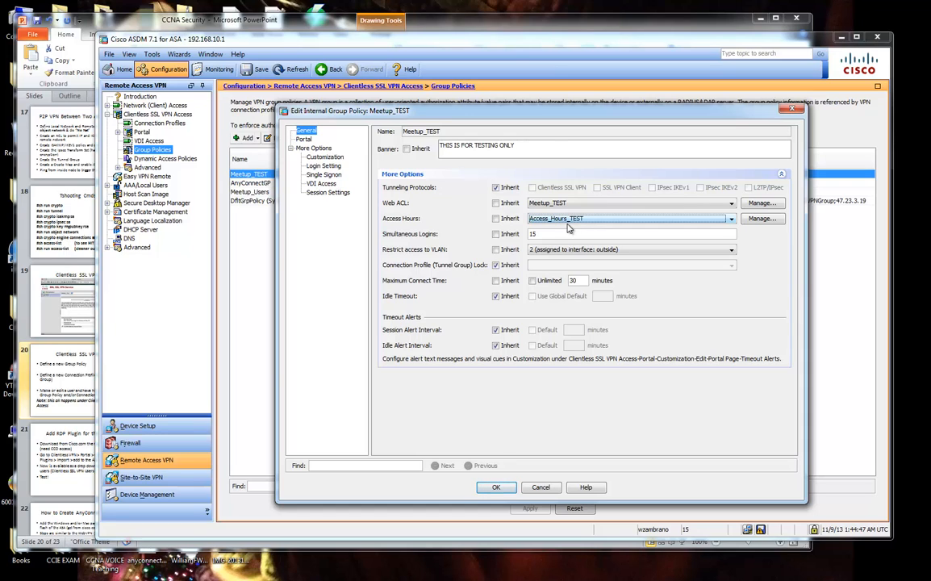
click(322, 157)
click(324, 166)
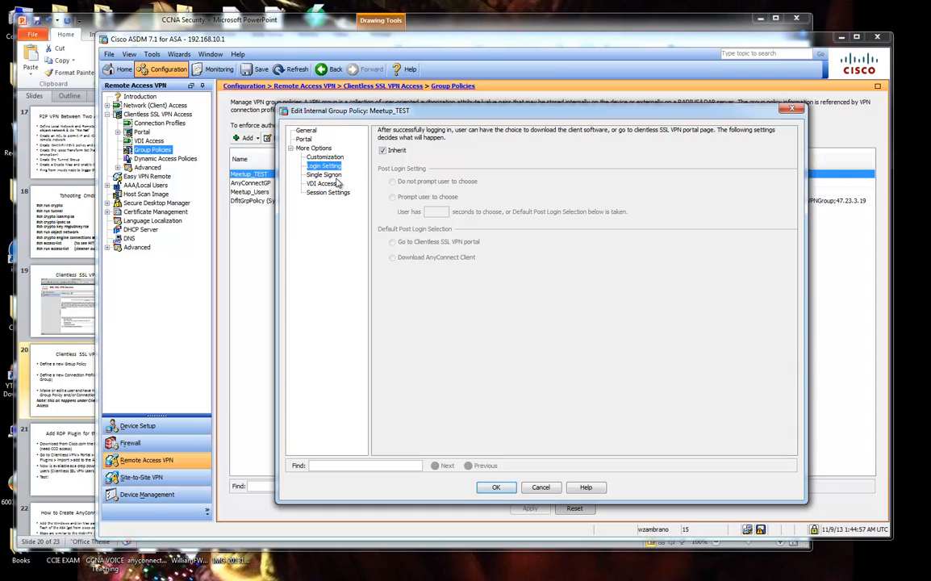
Uncheck Inherit, prompt users to choose for 60 seconds, defaulting to the Clientless SSL VPN portal.
drag(416, 116, 437, 116)
click(422, 153)
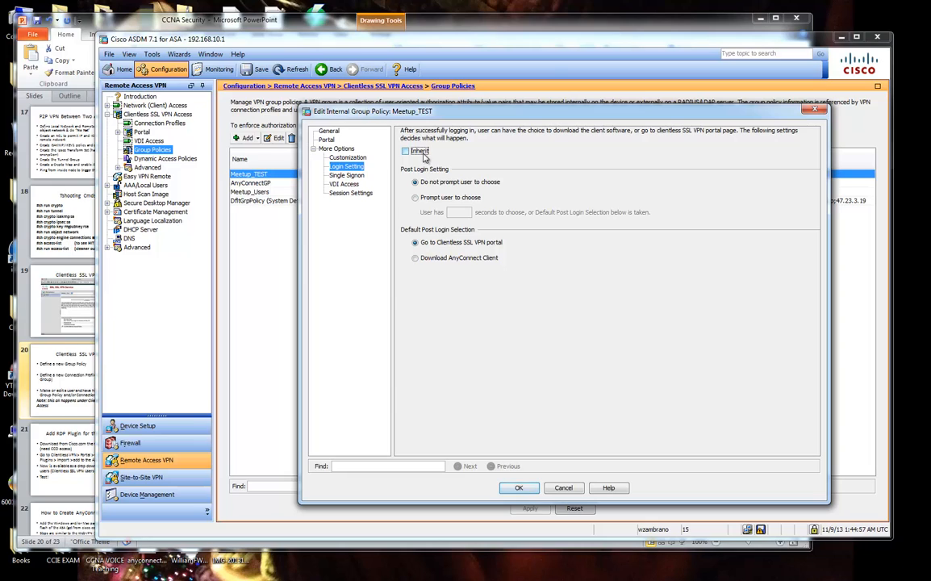
click(434, 260)
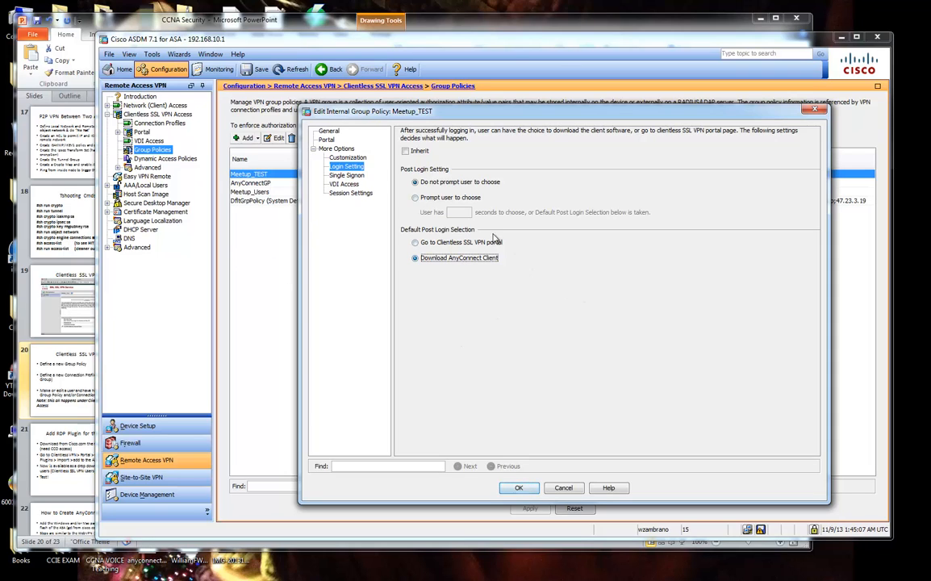
click(417, 197)
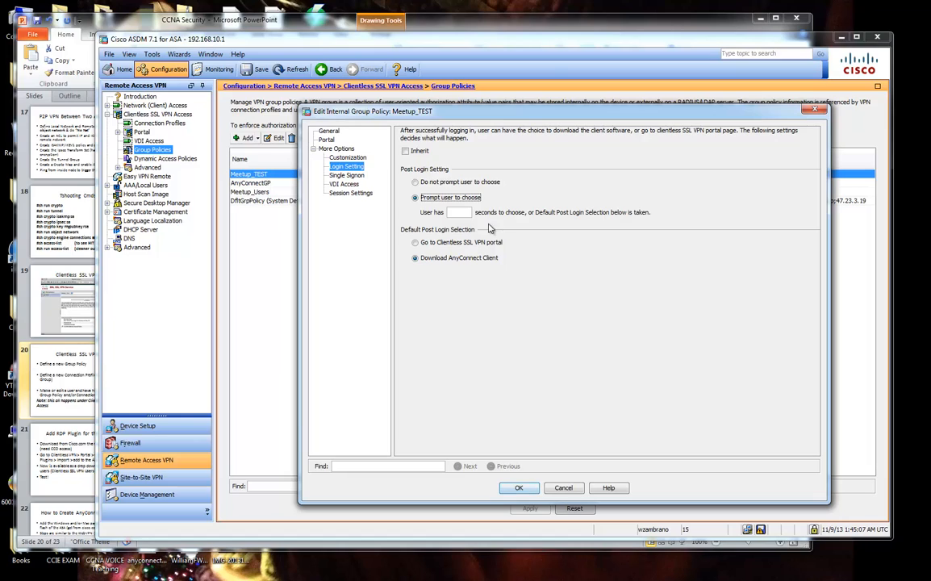
click(467, 213)
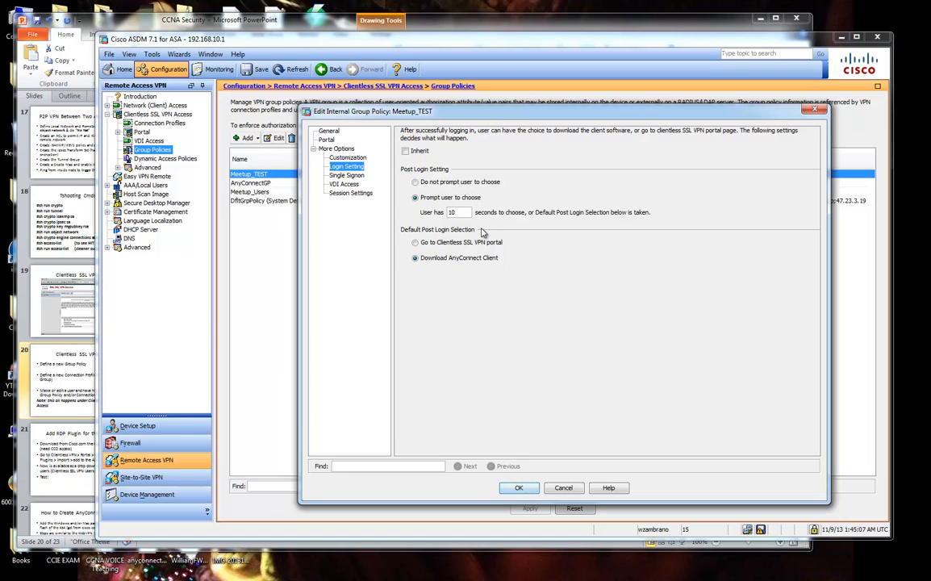
key(ctrl+a)
click(335, 149)
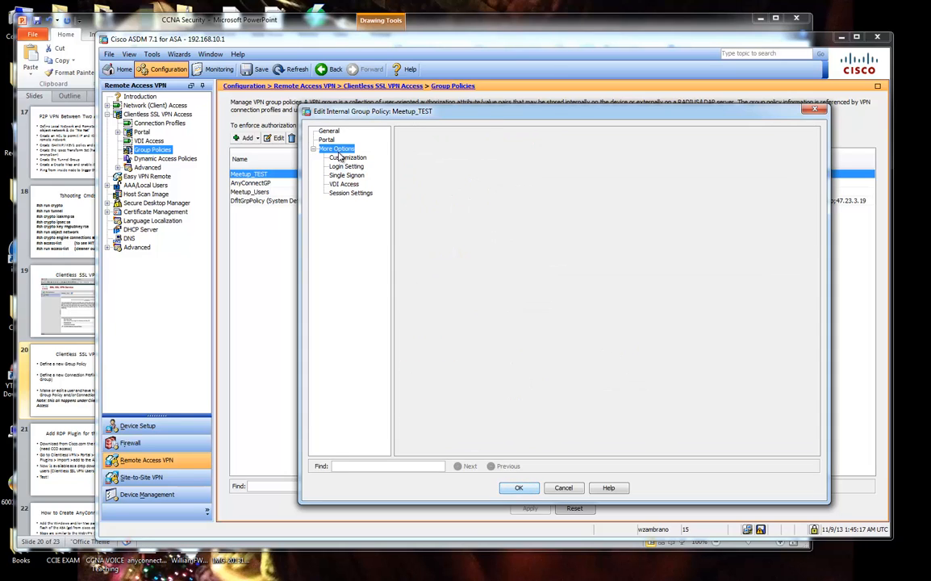
click(346, 166)
double_click(453, 212)
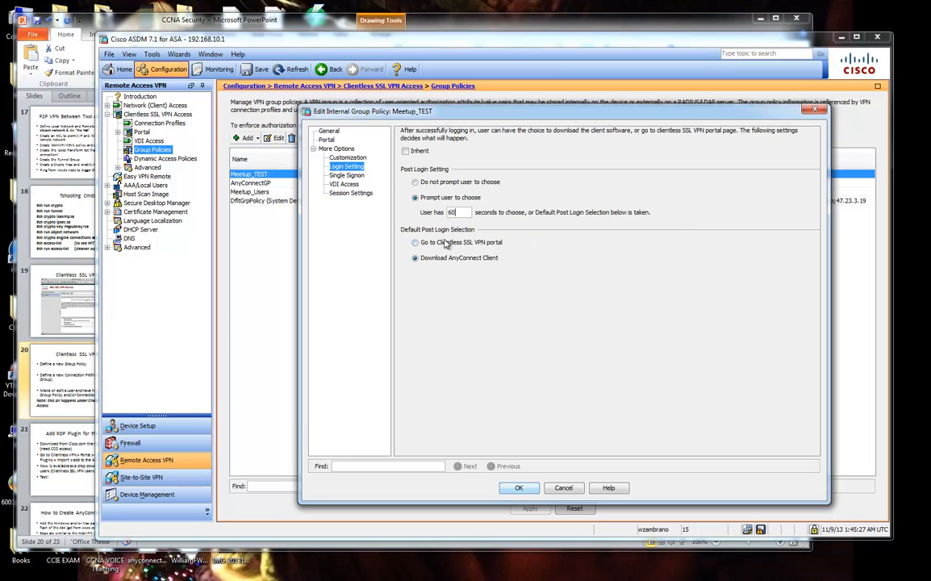
click(457, 242)
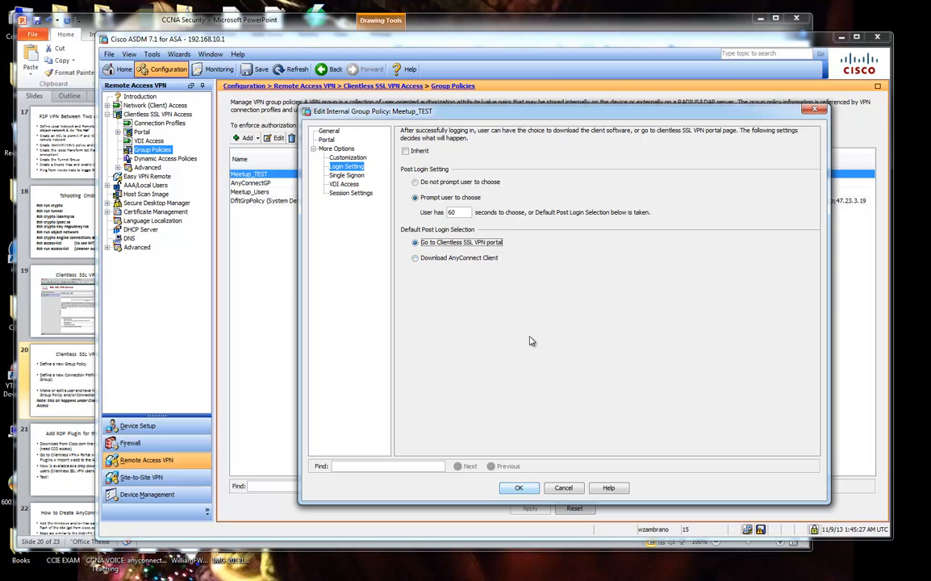
Browse the Single Sign On, VDI Access, Session Settings, Customization and Portal pages, returning to General.
click(349, 176)
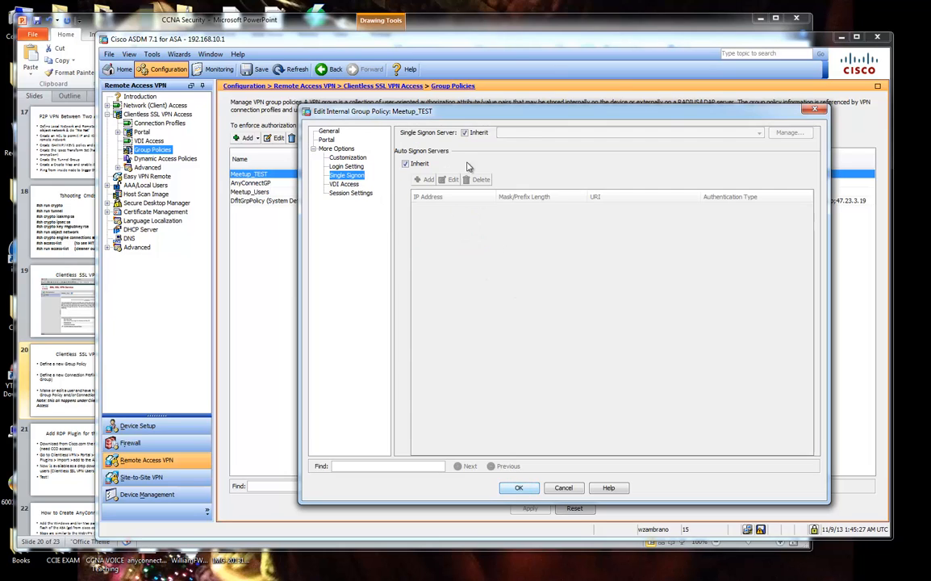
click(349, 184)
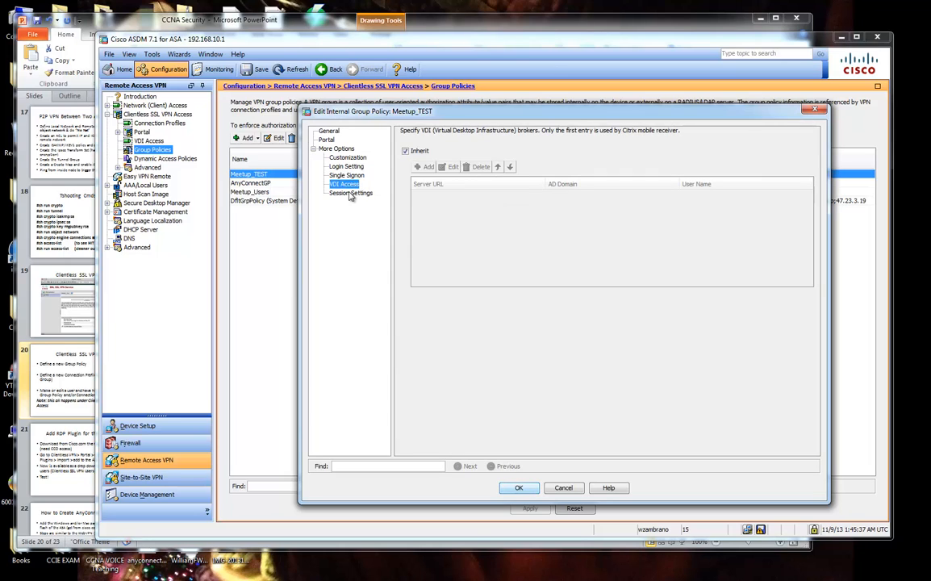
click(350, 193)
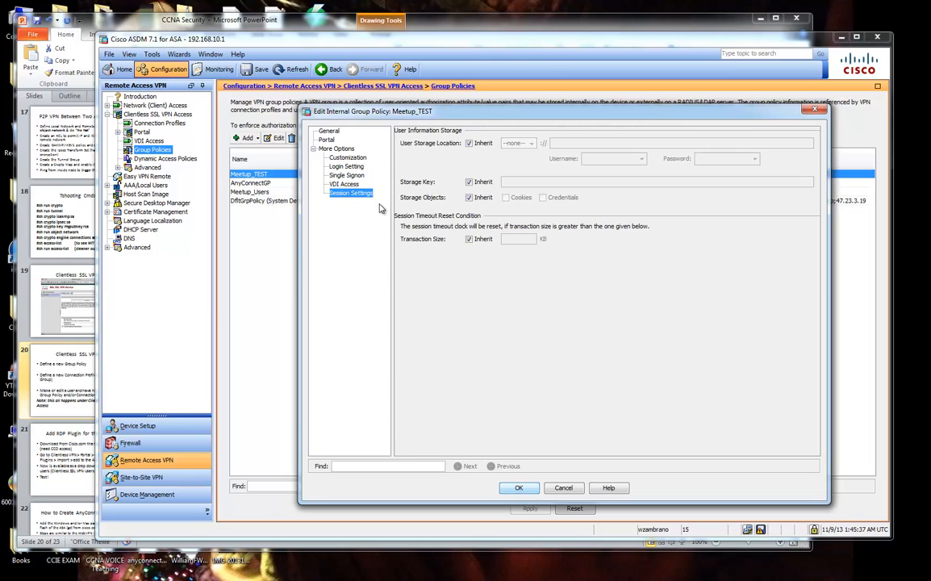
click(339, 159)
click(331, 149)
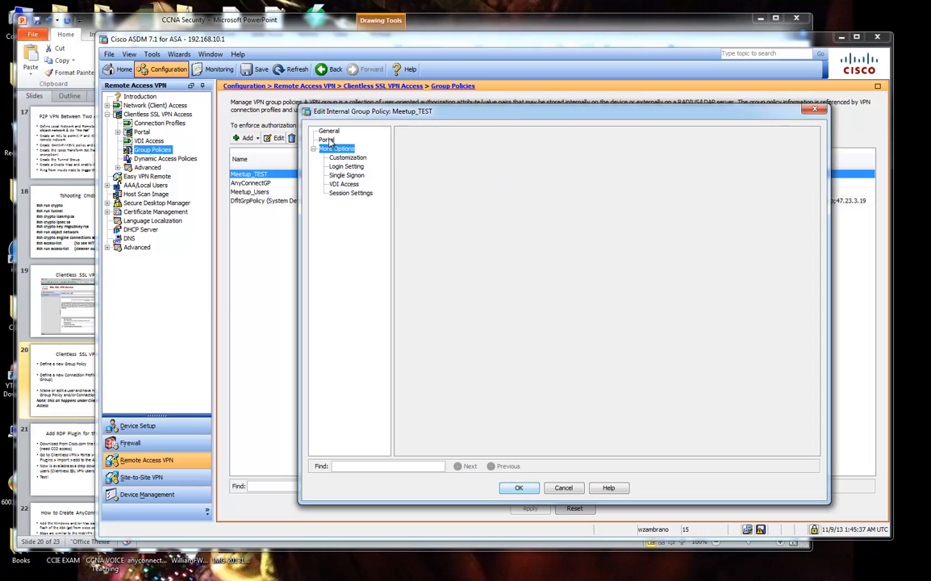
click(329, 140)
click(329, 132)
click(331, 148)
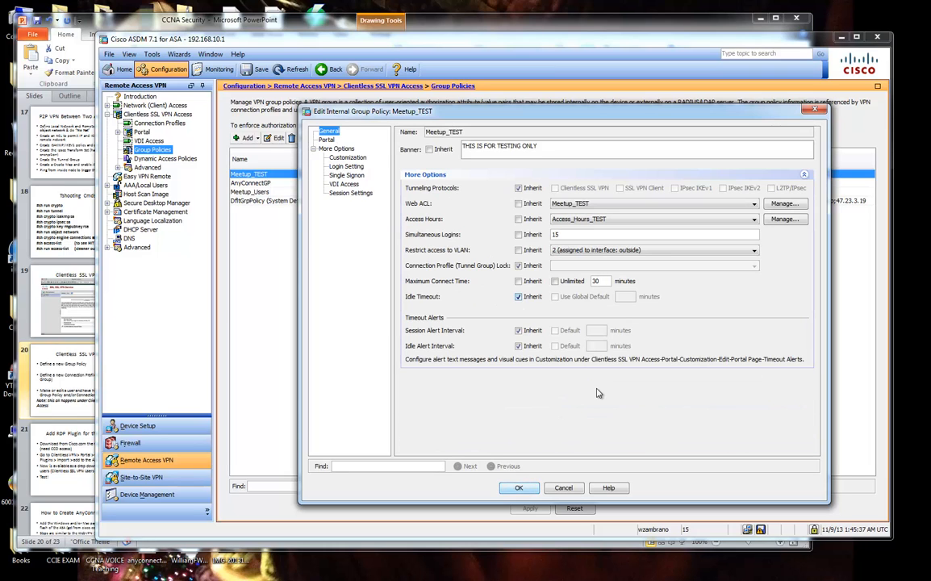
Accept the Meetup_TEST edits and apply them to open the CLI command preview.
click(519, 487)
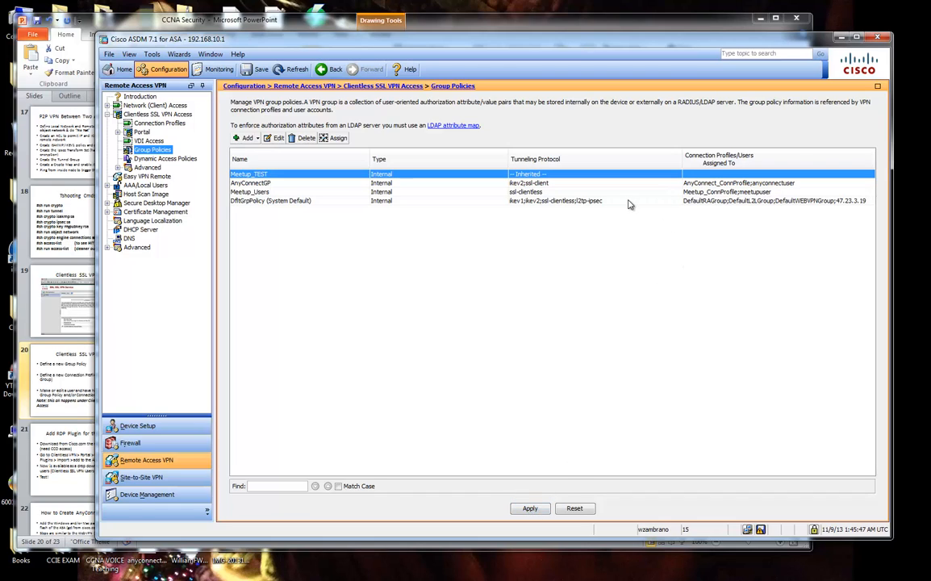
click(530, 508)
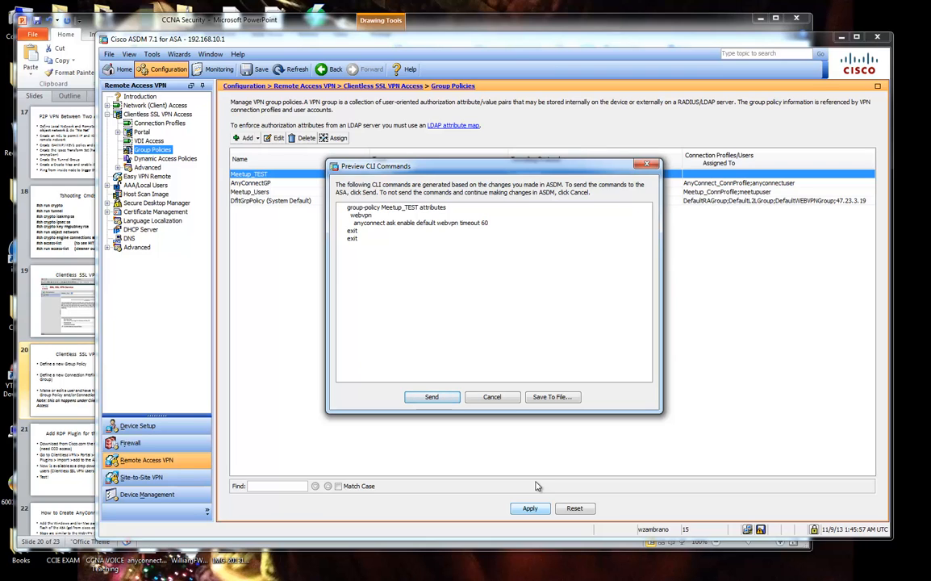
drag(452, 165, 513, 202)
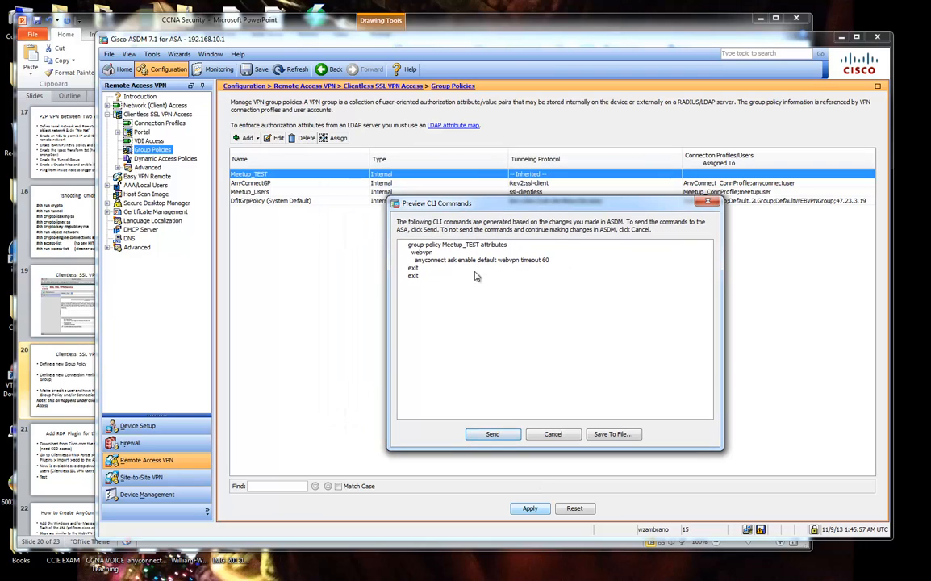
Highlight the Meetup_TEST, webvpn and anyconnect ask timeout lines in the previewed commands.
drag(407, 245, 507, 248)
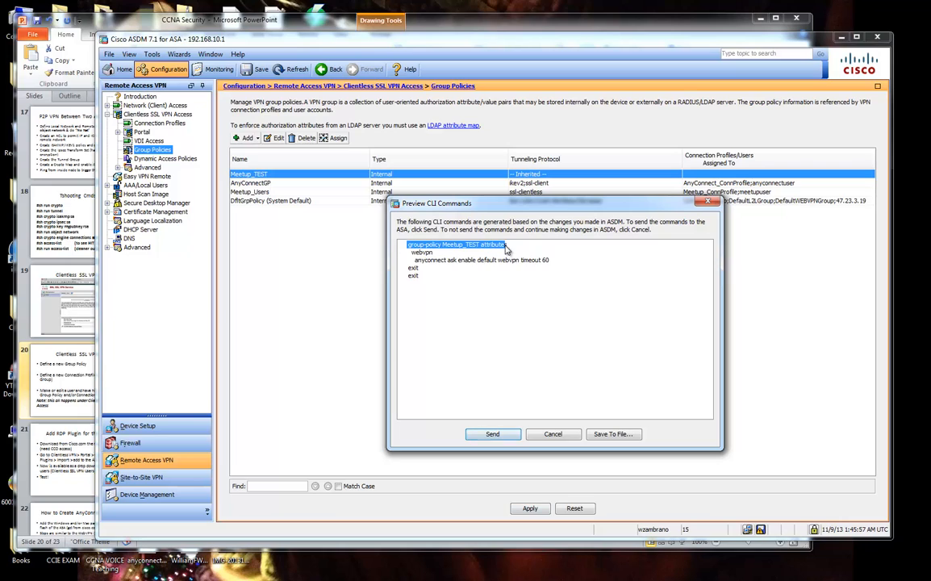
click(460, 247)
double_click(461, 246)
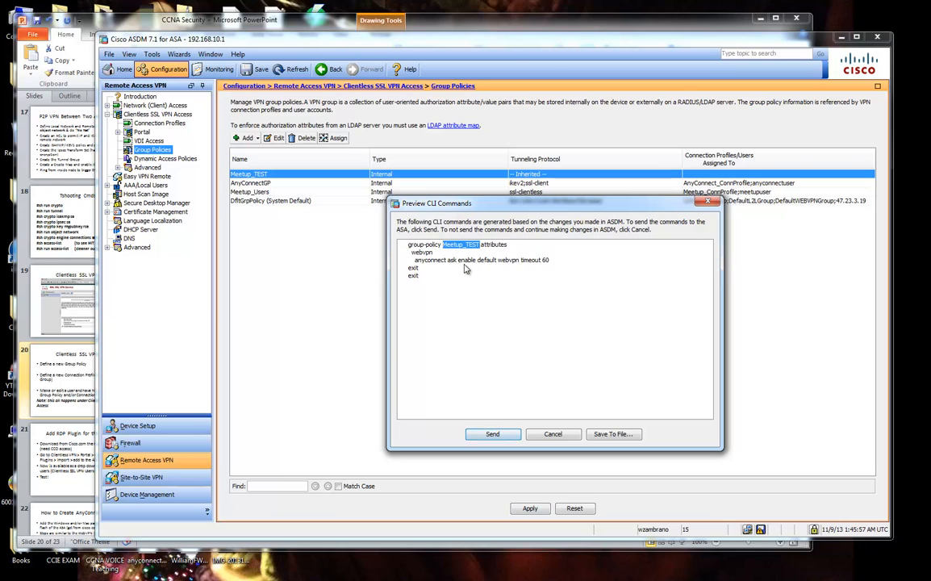
click(416, 257)
mouse_move(416, 257)
mouse_down()
mouse_move(548, 264)
mouse_move(421, 266)
mouse_up()
click(422, 267)
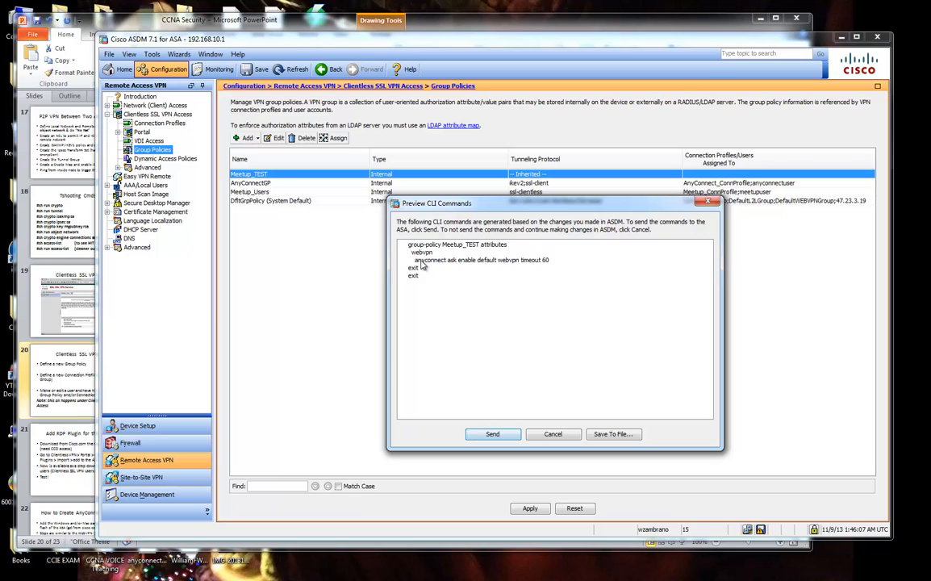
double_click(422, 253)
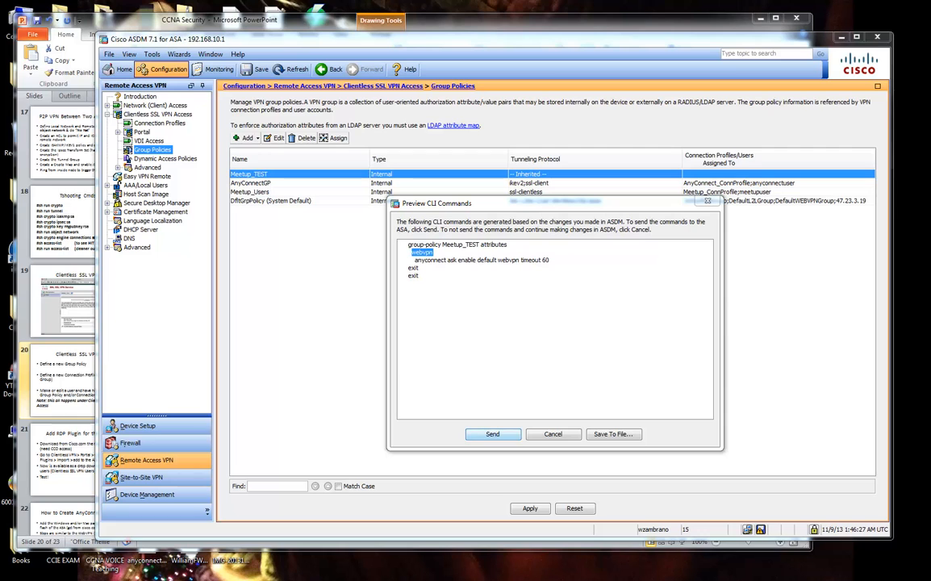
drag(930, 29, 660, 37)
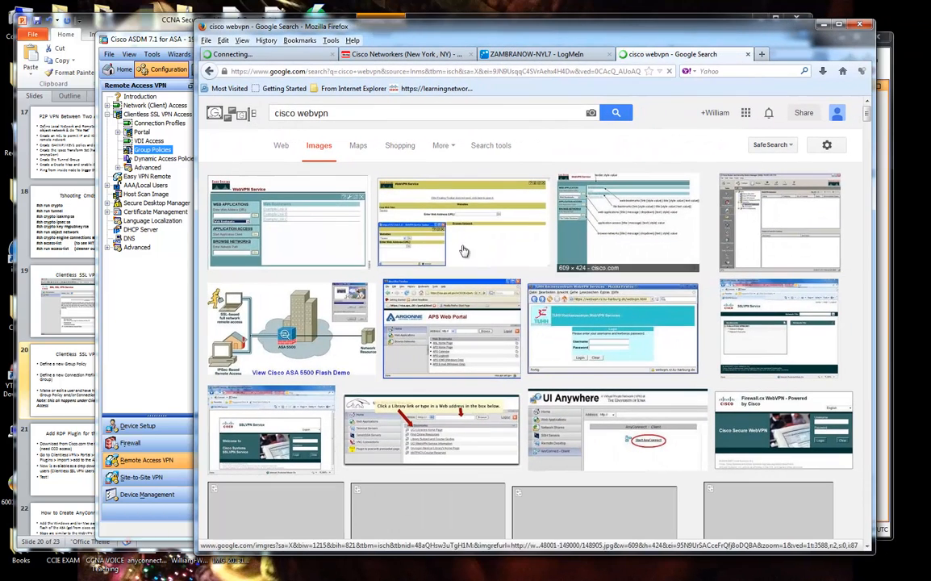
Enlarge the first cisco webvpn image result in Firefox.
click(286, 218)
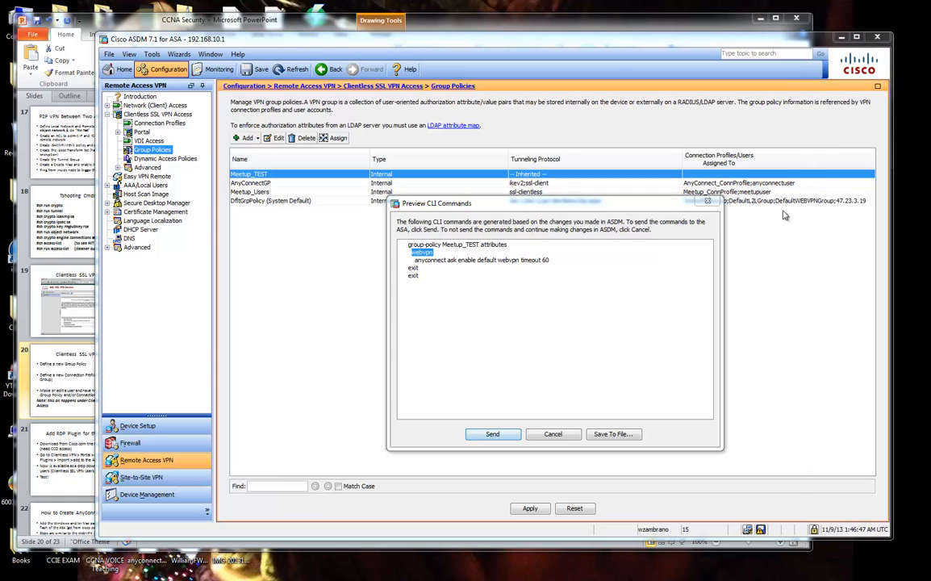
Point out the 'anyconnect ask' command's 60-second timeout, then send the commands to the ASA.
click(414, 256)
double_click(422, 253)
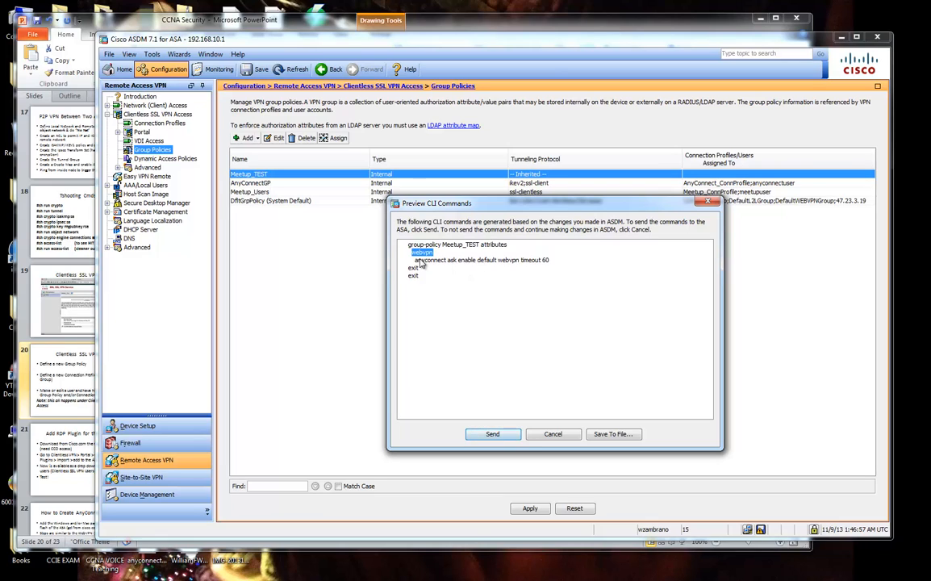
drag(417, 260, 465, 262)
drag(487, 267, 549, 266)
double_click(545, 262)
click(492, 434)
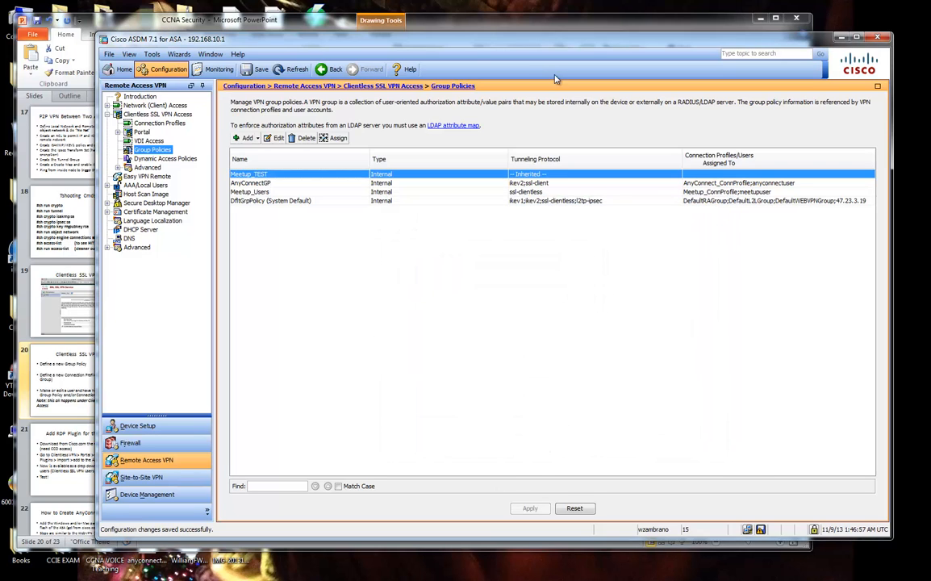
click(503, 20)
Strike through the 'Define a new Group Policy' bullet and highlight 'Define a new Connection Profile'.
click(350, 261)
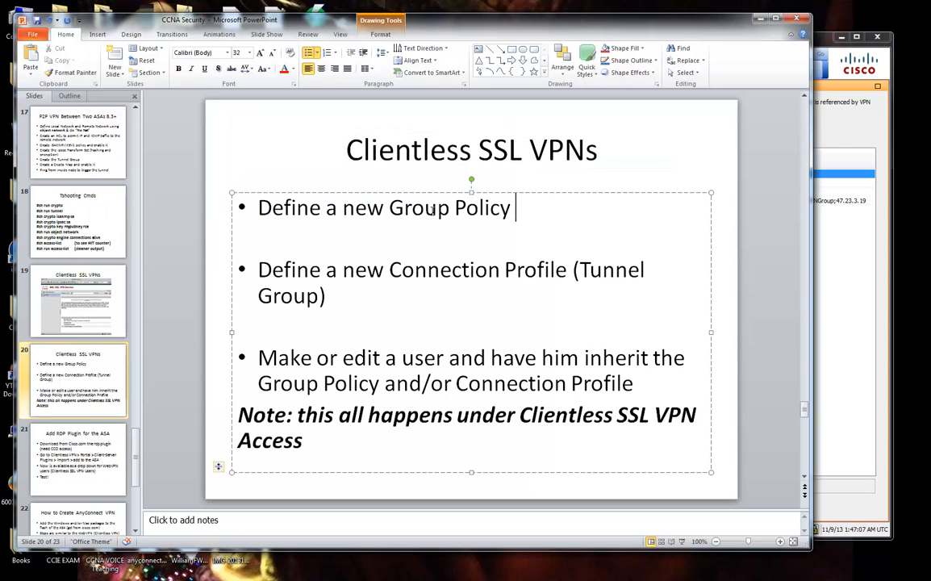
drag(520, 209, 244, 209)
click(233, 71)
click(188, 194)
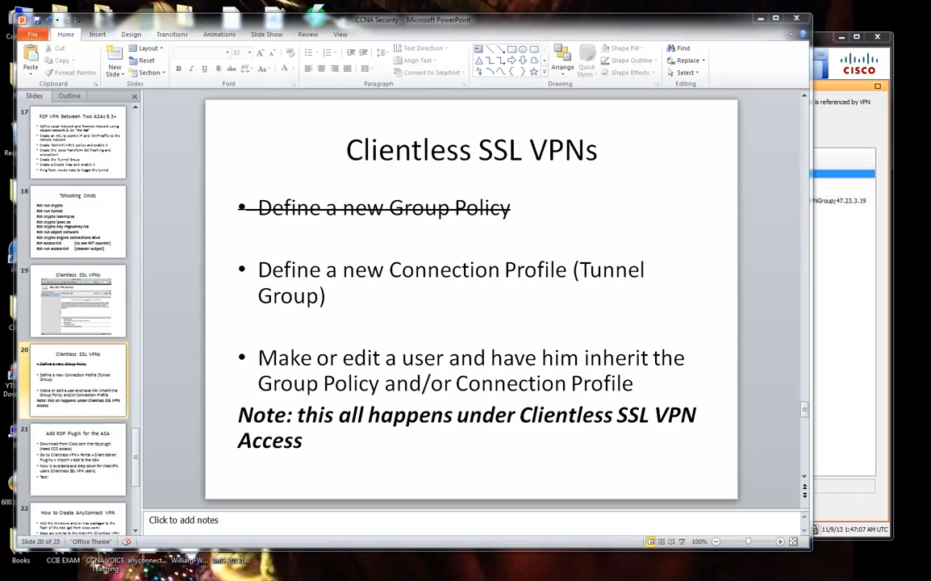
key(alt+Tab)
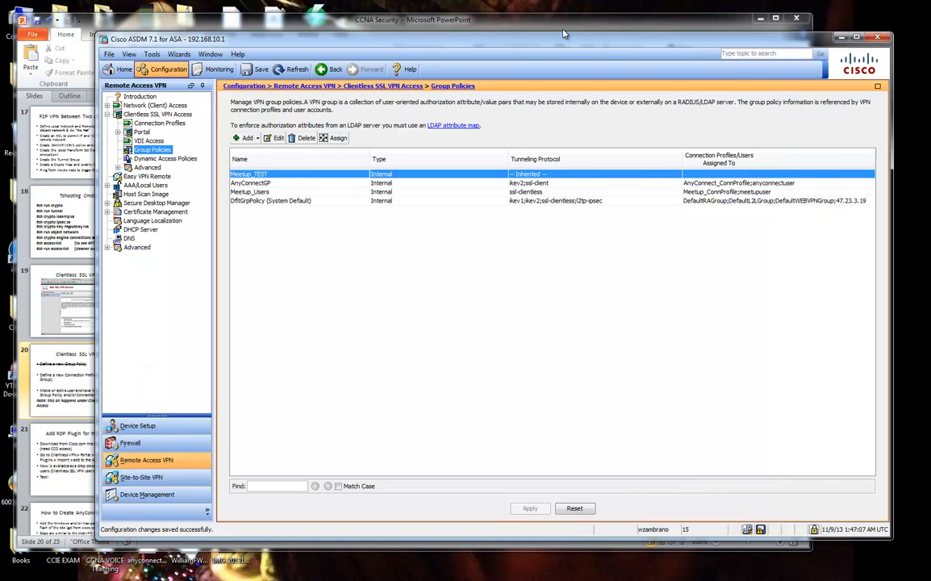
click(561, 21)
drag(342, 293, 264, 276)
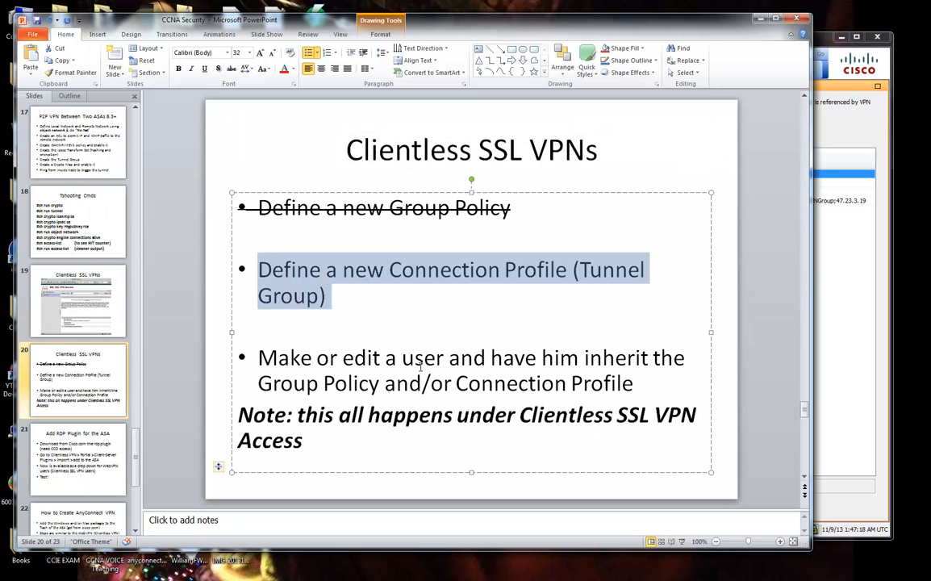
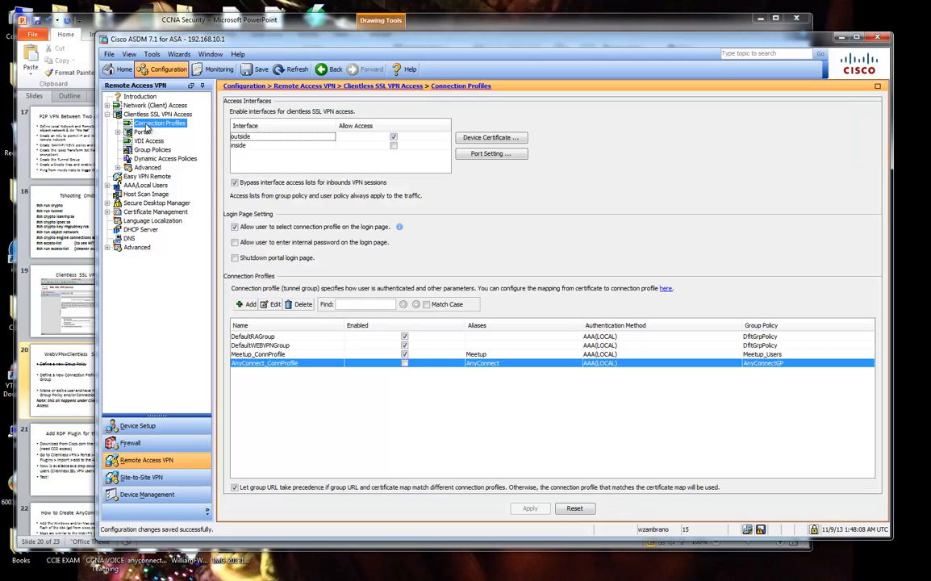
Select Meetup_ConnProfile in the Connection Profiles list and open it in the edit dialog.
click(275, 337)
click(283, 354)
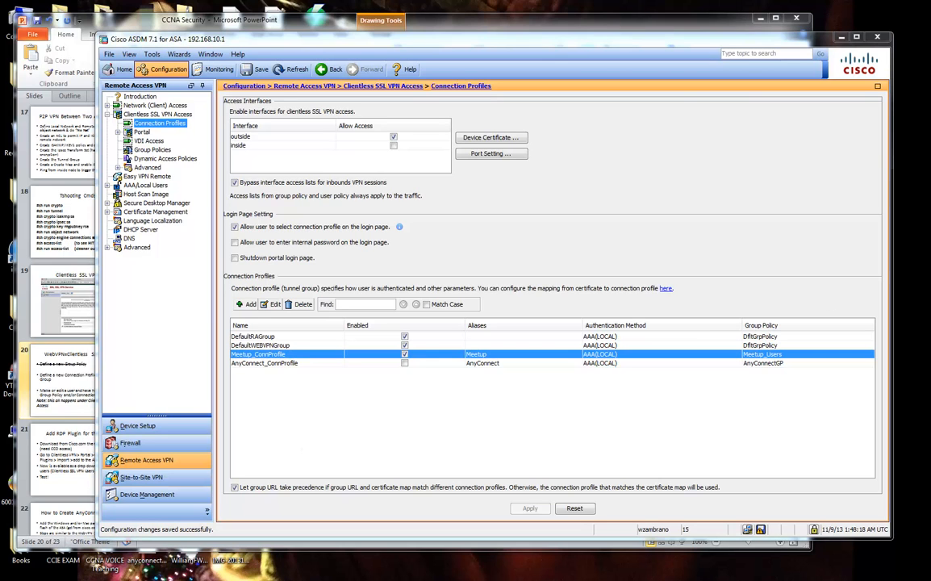
drag(930, 33, 670, 55)
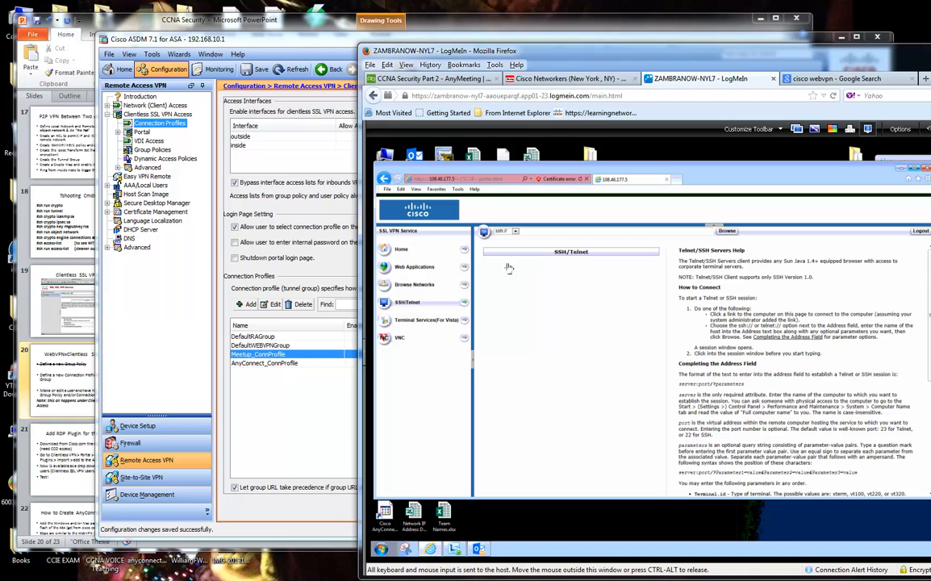
drag(525, 50, 930, 34)
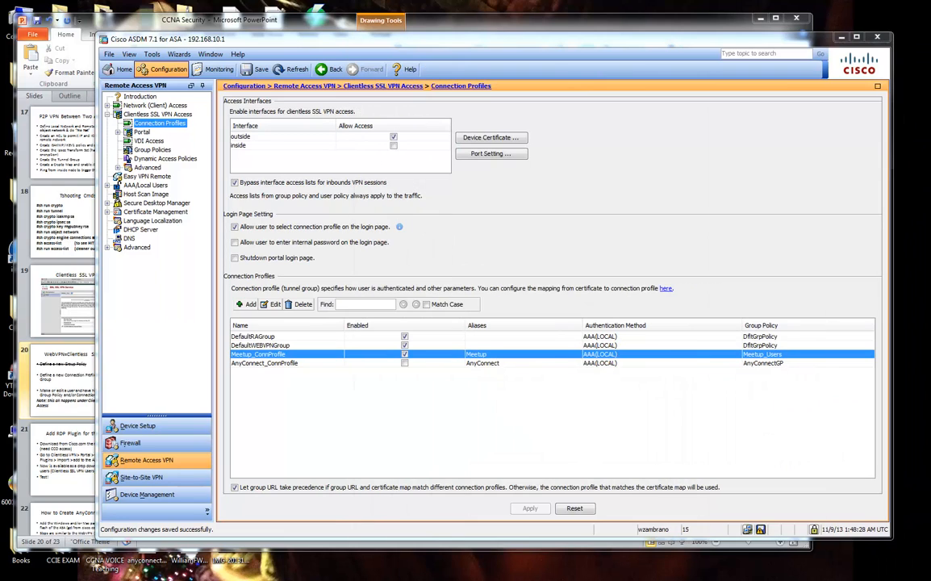
click(273, 304)
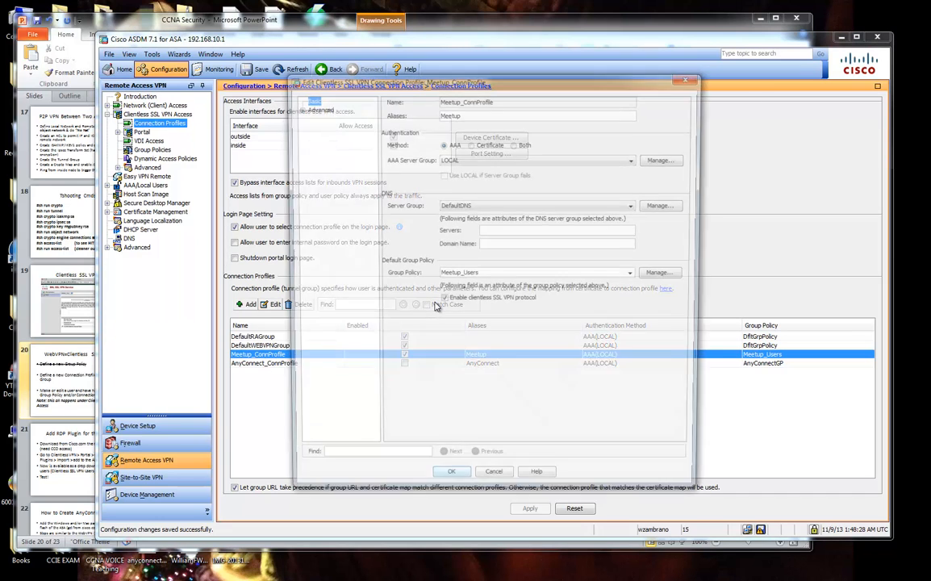
Expand Advanced and change the profile's connection alias to Meetup1.
drag(555, 84, 598, 92)
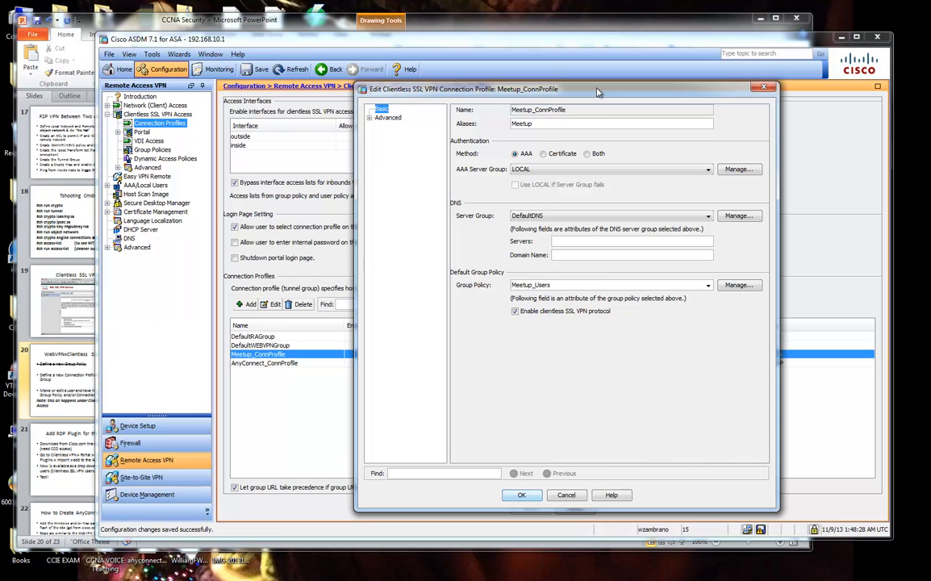
click(369, 118)
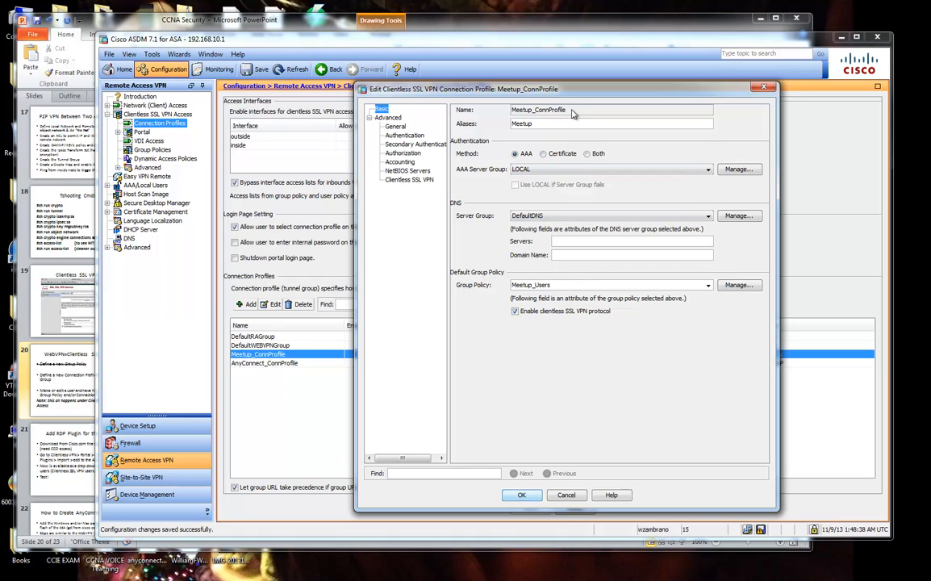
drag(571, 109, 544, 112)
click(545, 113)
click(543, 123)
text(Hey my name is Wil )
text(tup)
drag(531, 92, 511, 92)
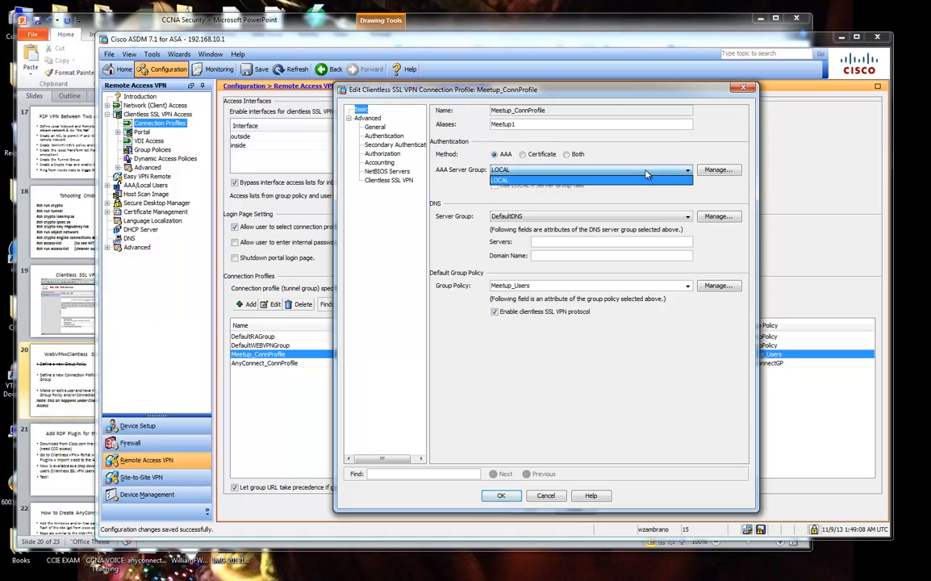
Try the Both and Certificate methods, then settle on AAA with the LOCAL server group.
click(571, 154)
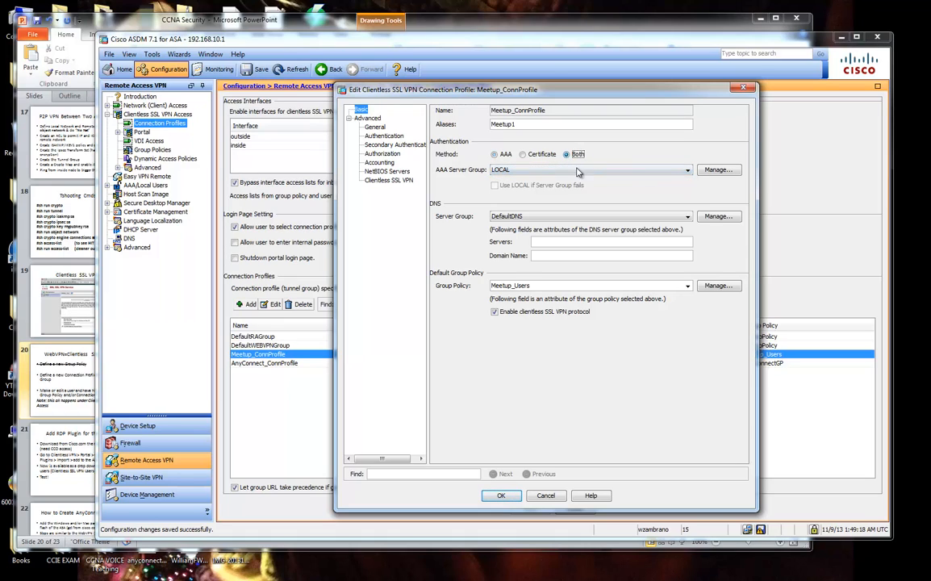
click(522, 154)
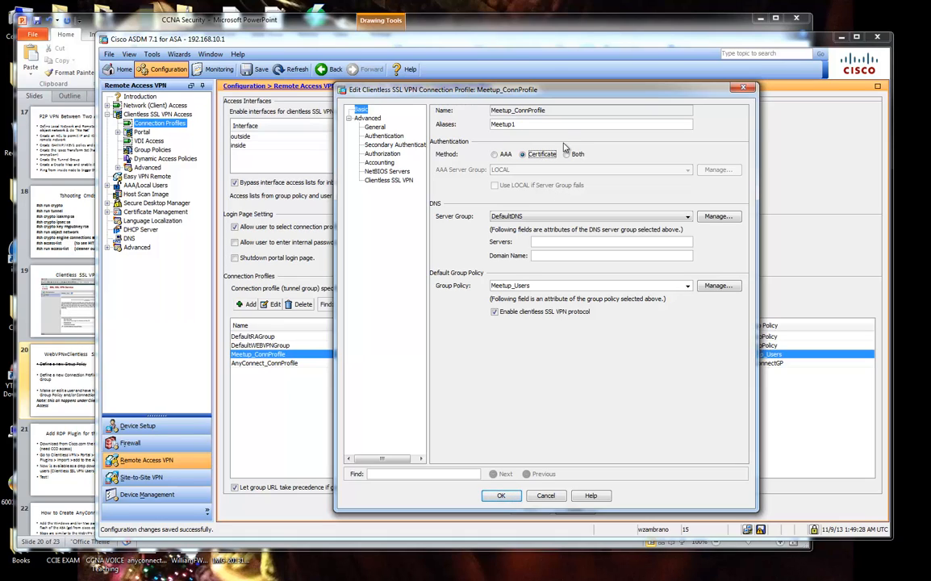
click(496, 154)
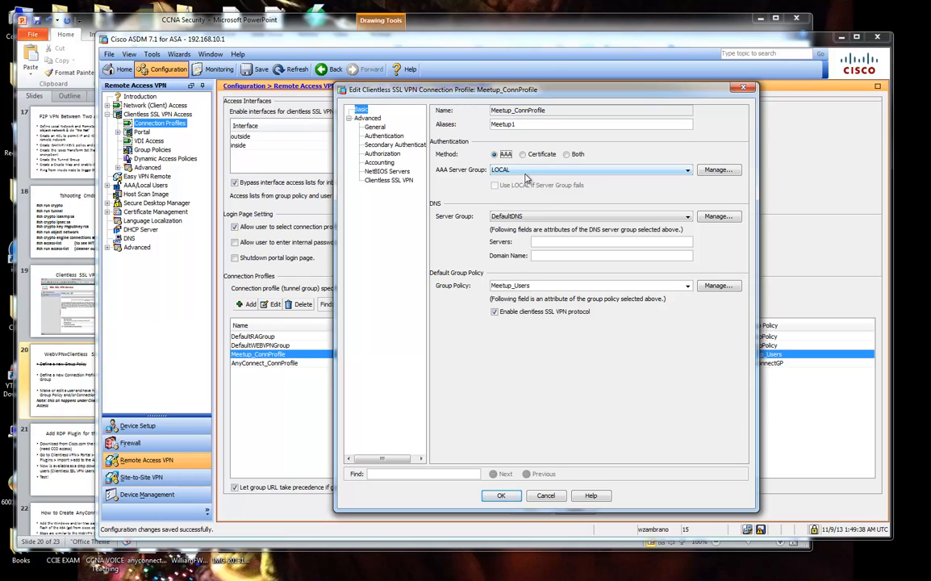
click(526, 171)
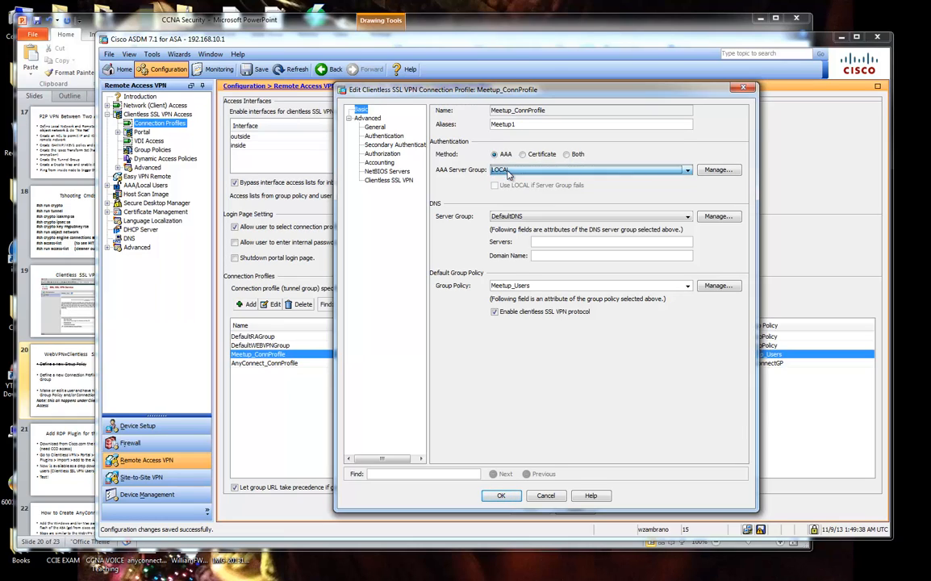
click(533, 174)
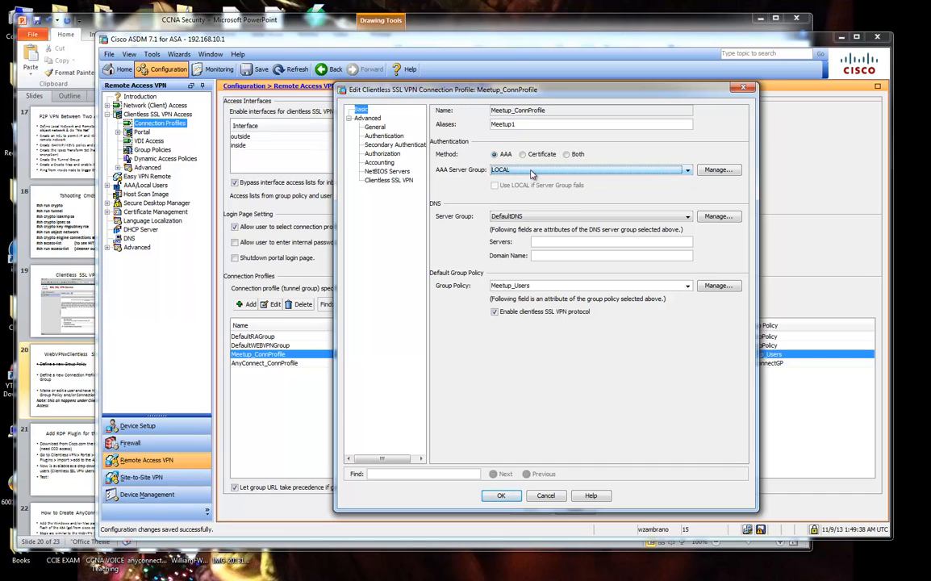
click(718, 170)
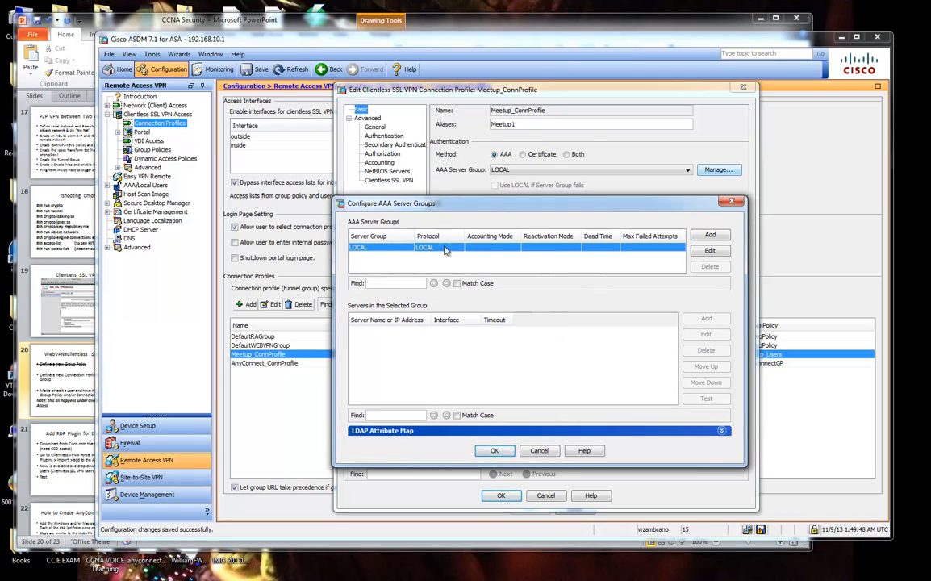
click(539, 451)
click(568, 156)
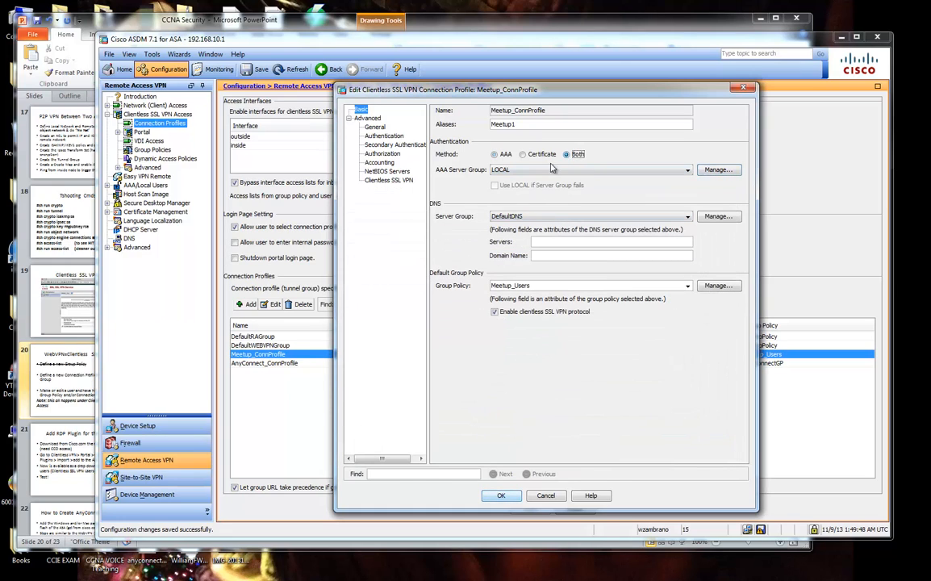
click(496, 155)
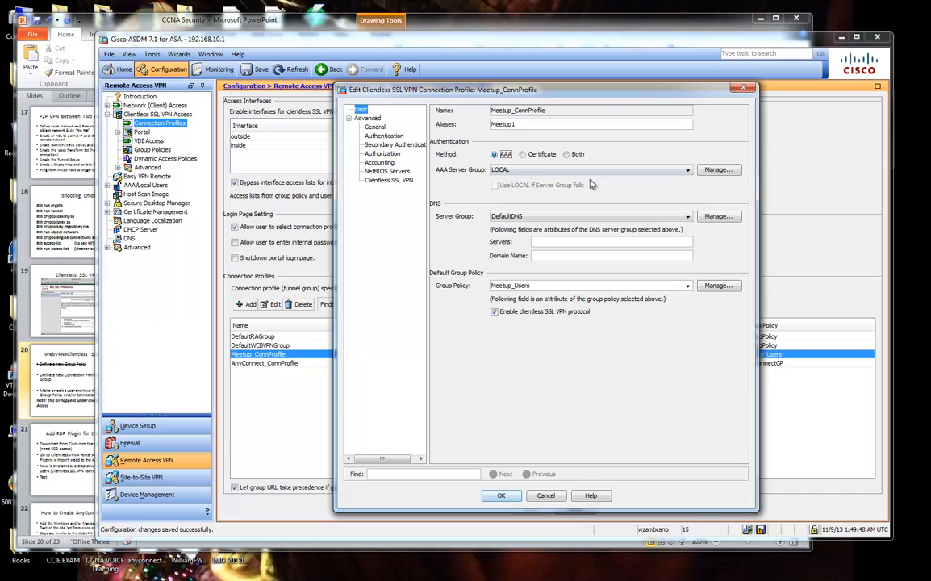
click(717, 169)
click(717, 201)
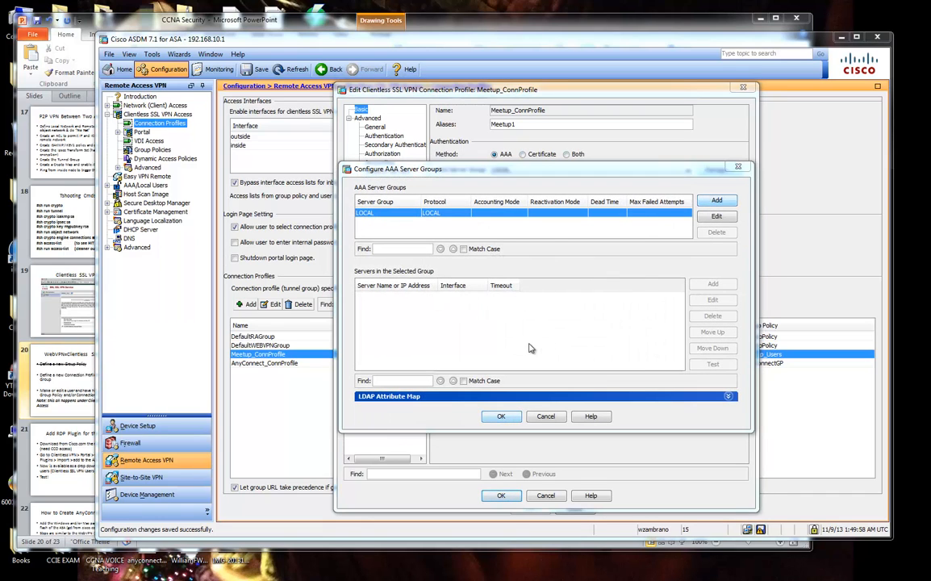
click(551, 242)
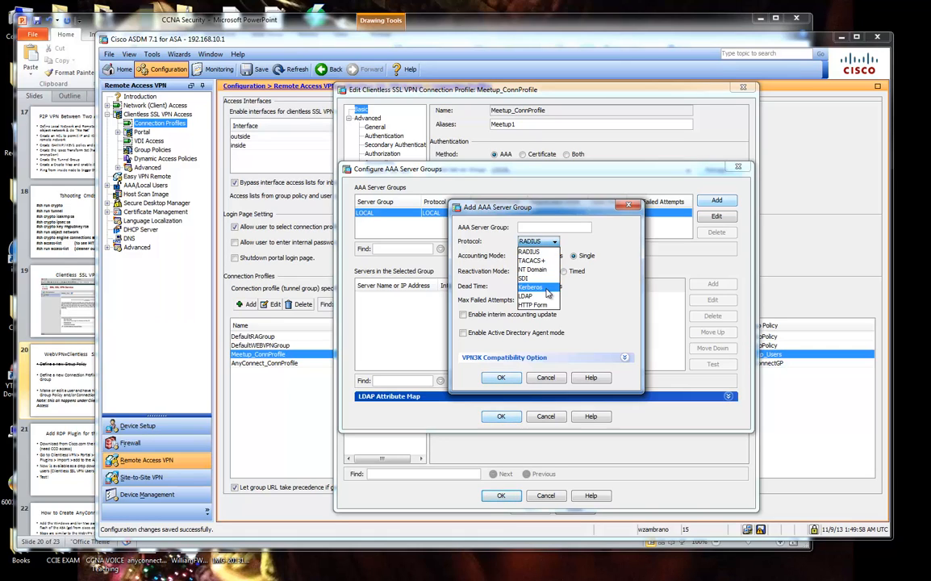
click(553, 242)
drag(555, 209, 585, 240)
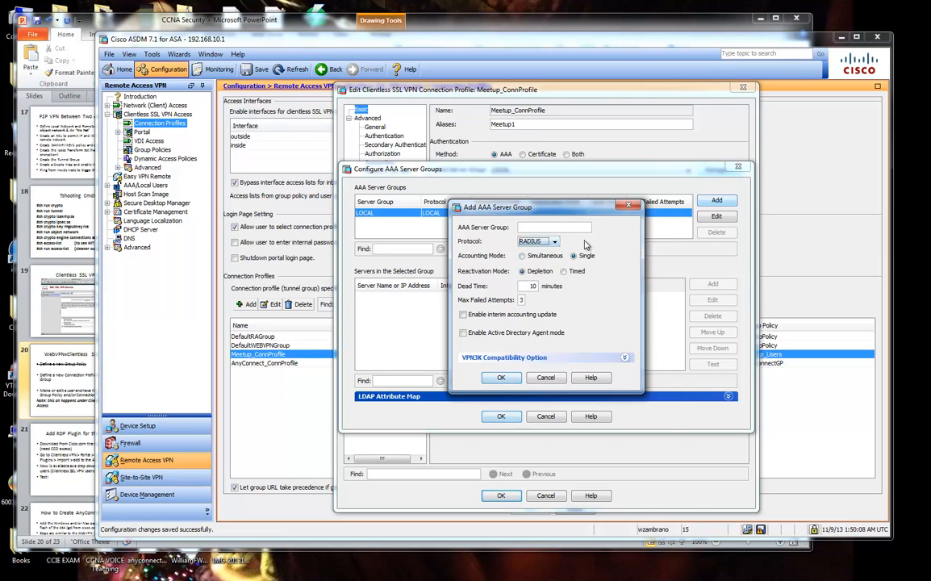
click(588, 257)
click(583, 268)
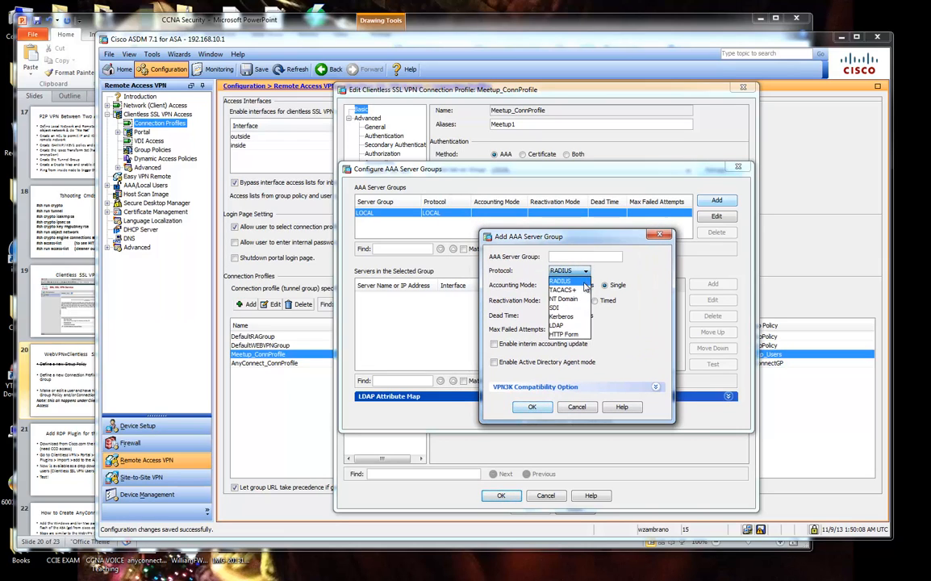
click(565, 287)
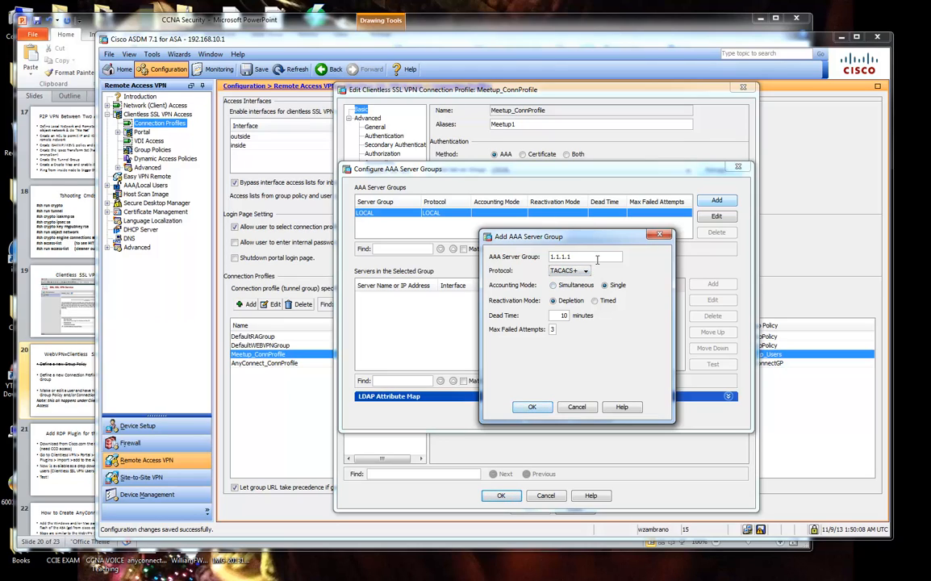
click(532, 407)
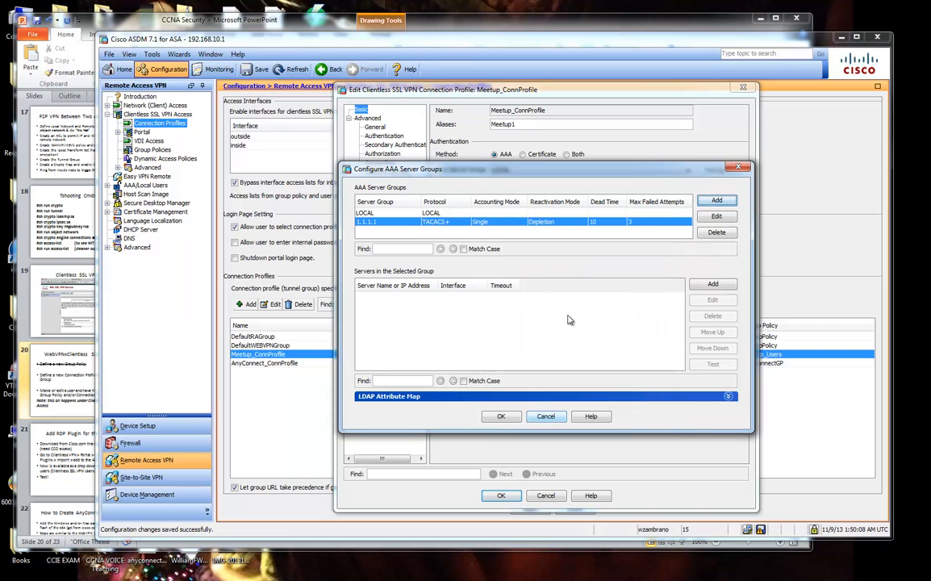
click(713, 284)
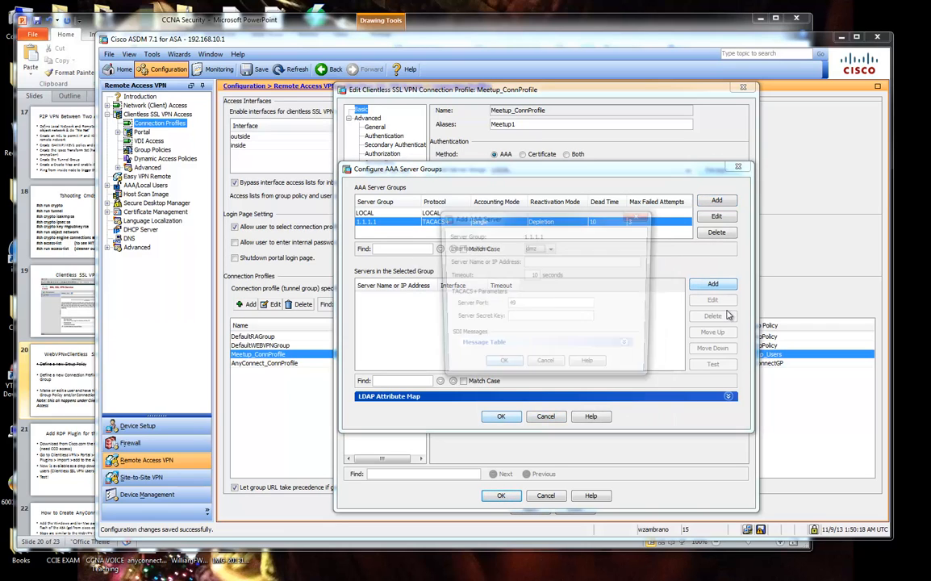
drag(541, 224, 566, 268)
click(573, 293)
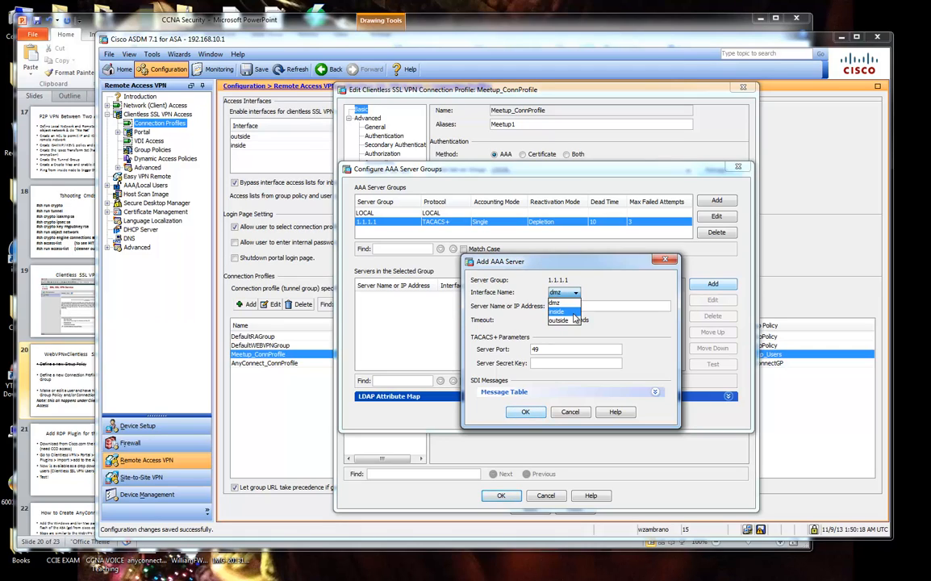
click(575, 312)
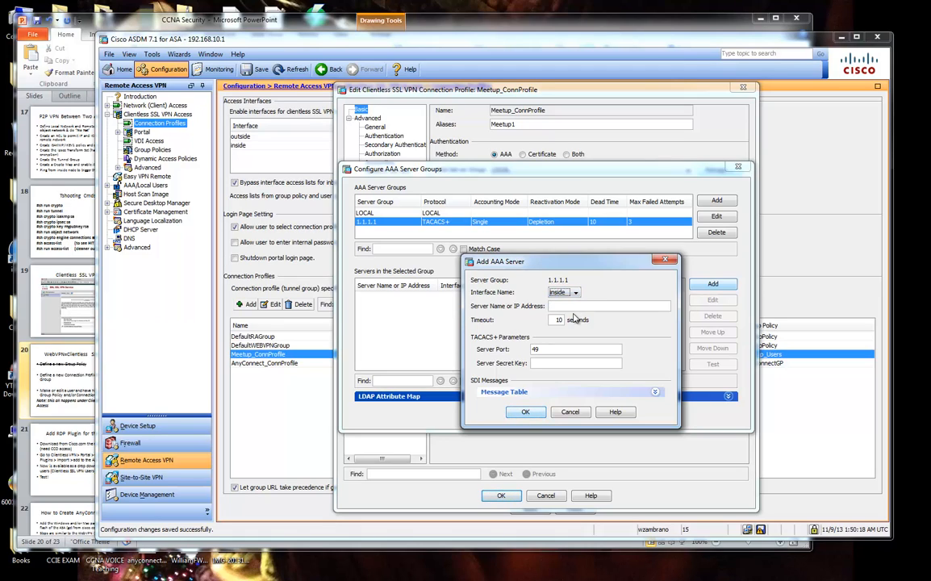
click(571, 413)
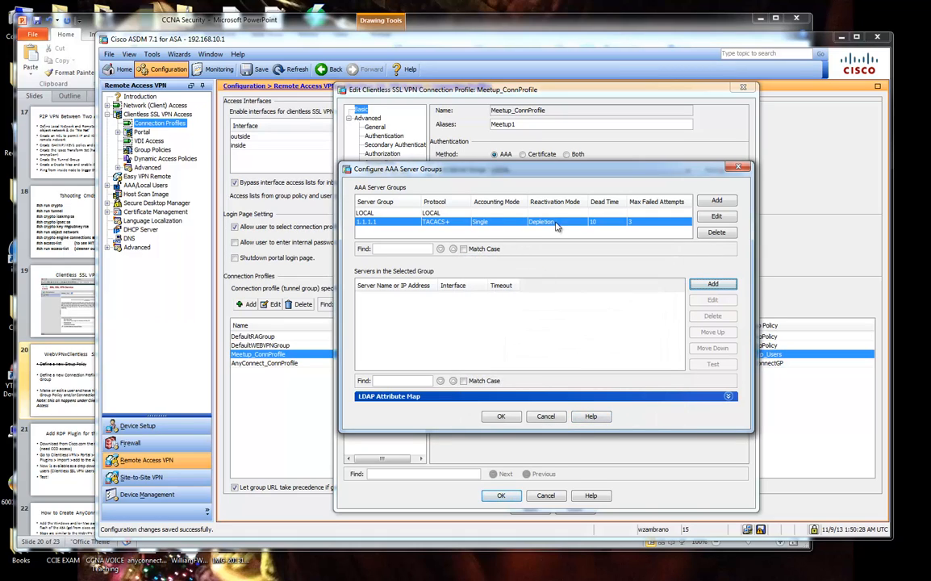
click(406, 214)
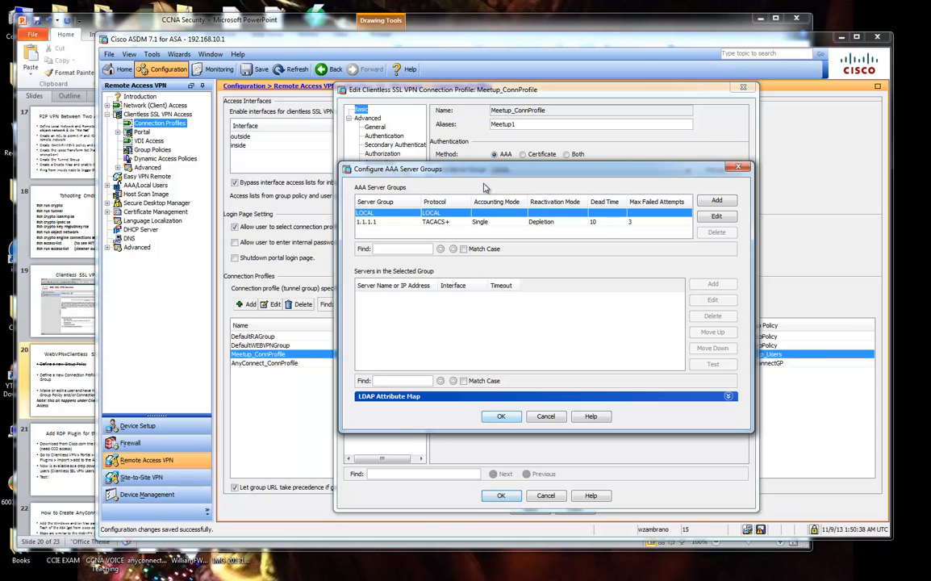
drag(485, 174, 529, 212)
click(493, 259)
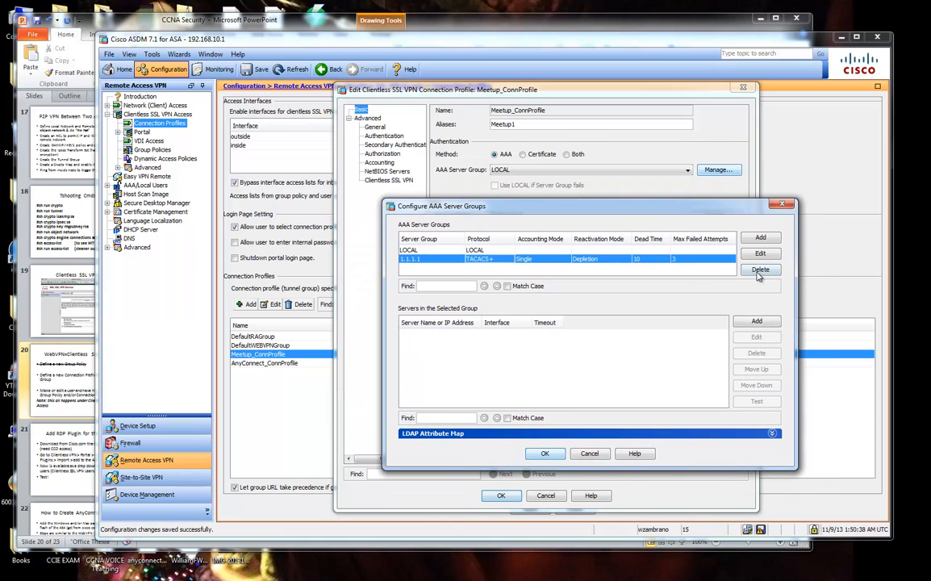
click(760, 271)
click(545, 455)
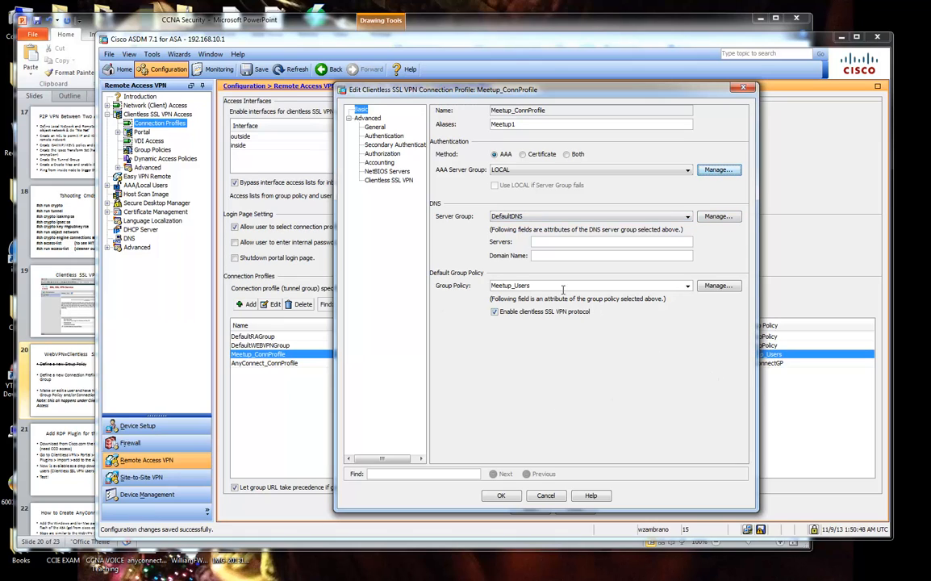
Set the profile's default group policy to Meetup_TEST after briefly choosing DfltGrpPolicy.
click(687, 286)
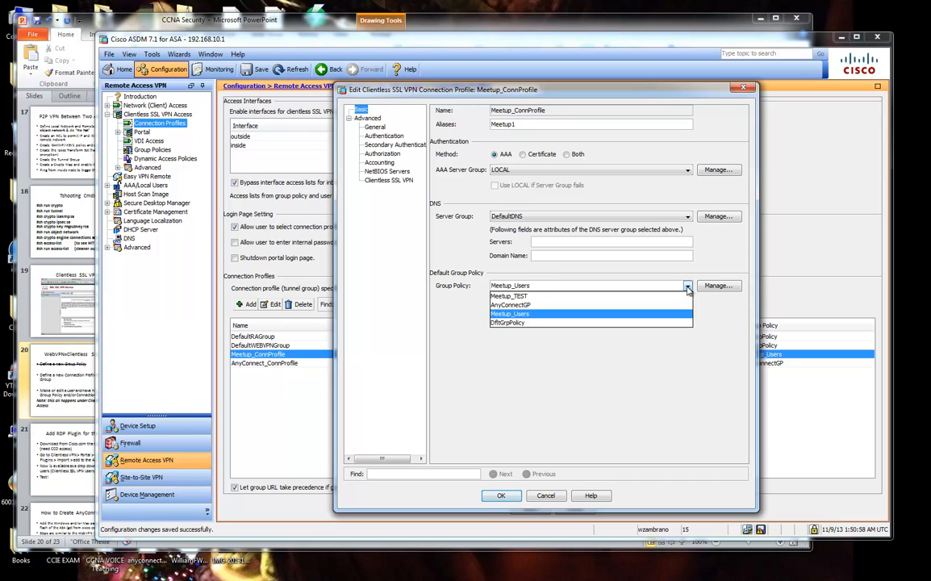
click(565, 322)
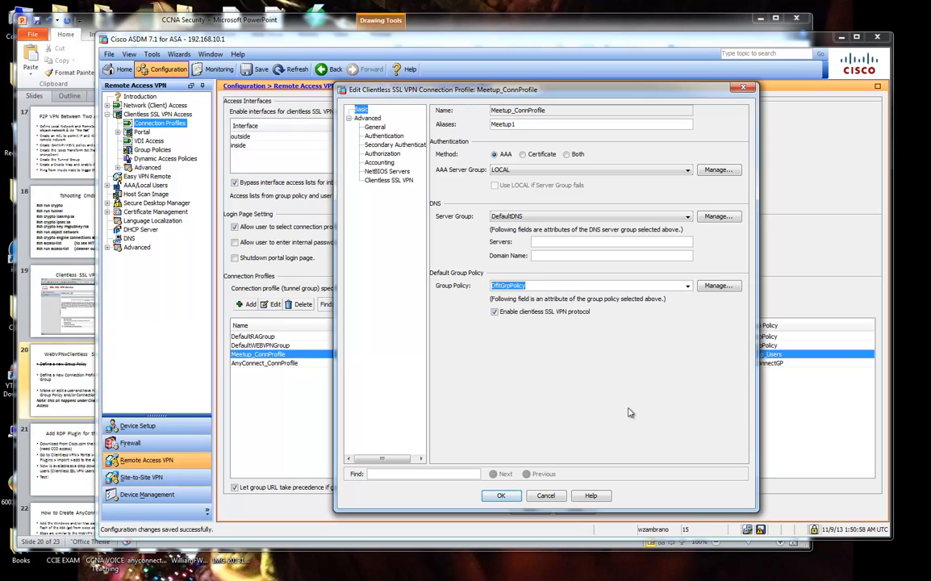
click(687, 288)
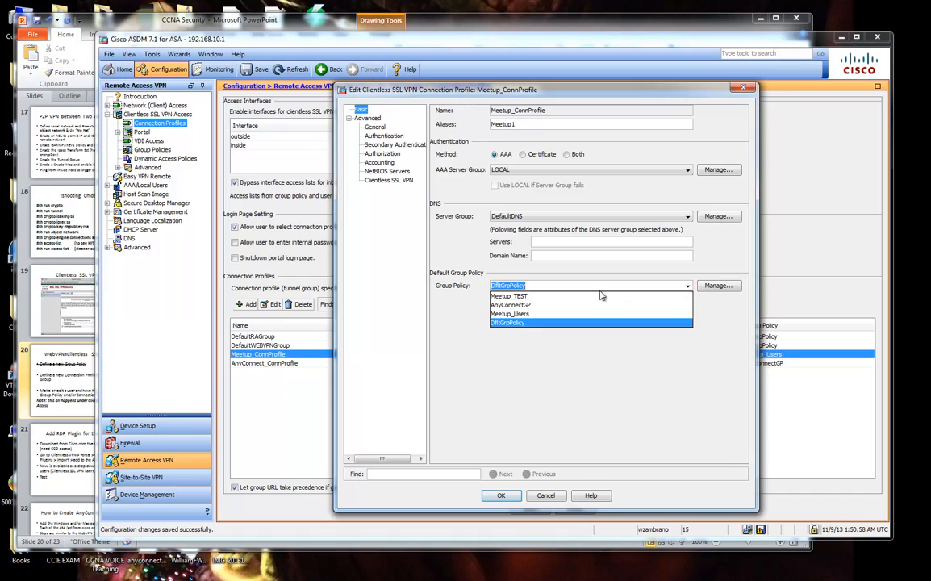
click(524, 297)
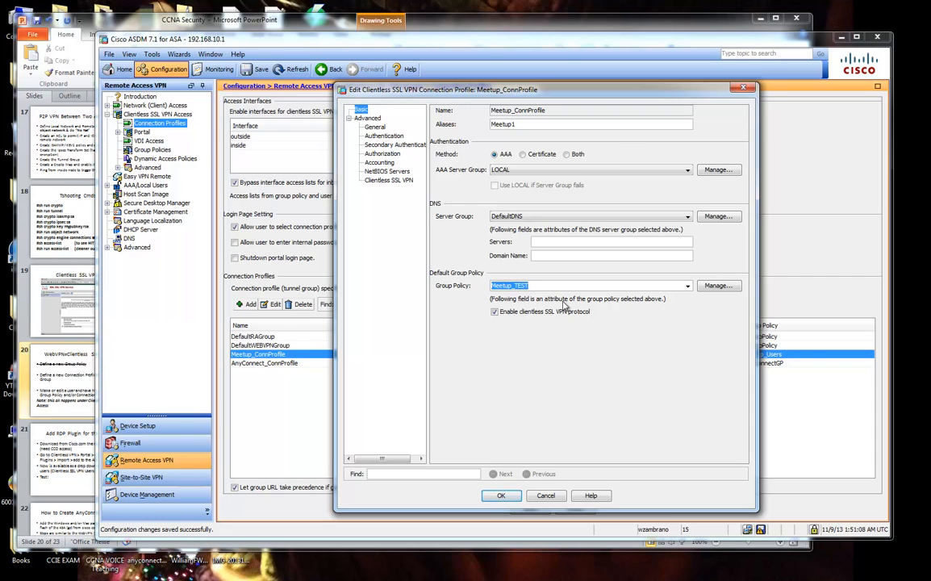
Highlight the 'Define a new Group Policy' bullet on the slide, then return to the profile editor.
click(336, 27)
drag(295, 206, 553, 202)
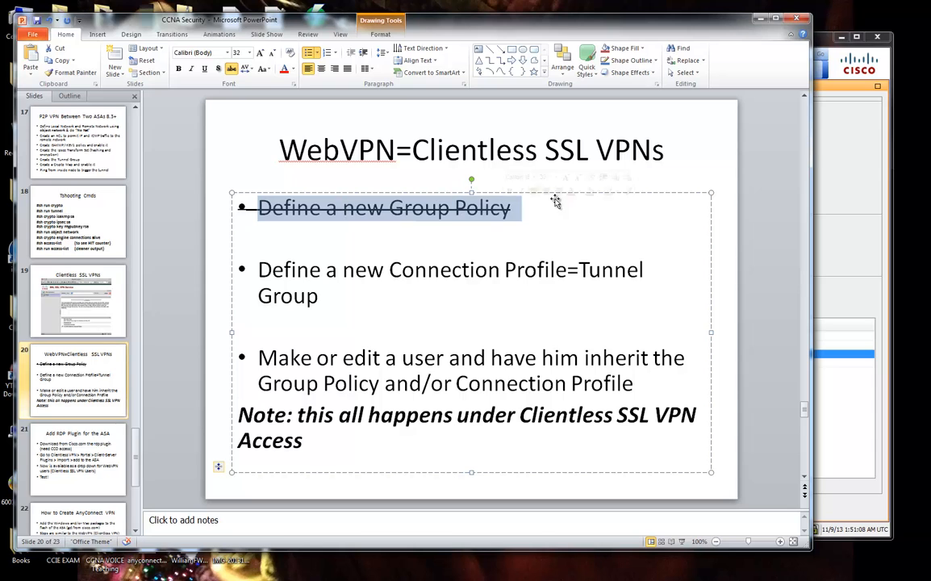
key(alt+Tab)
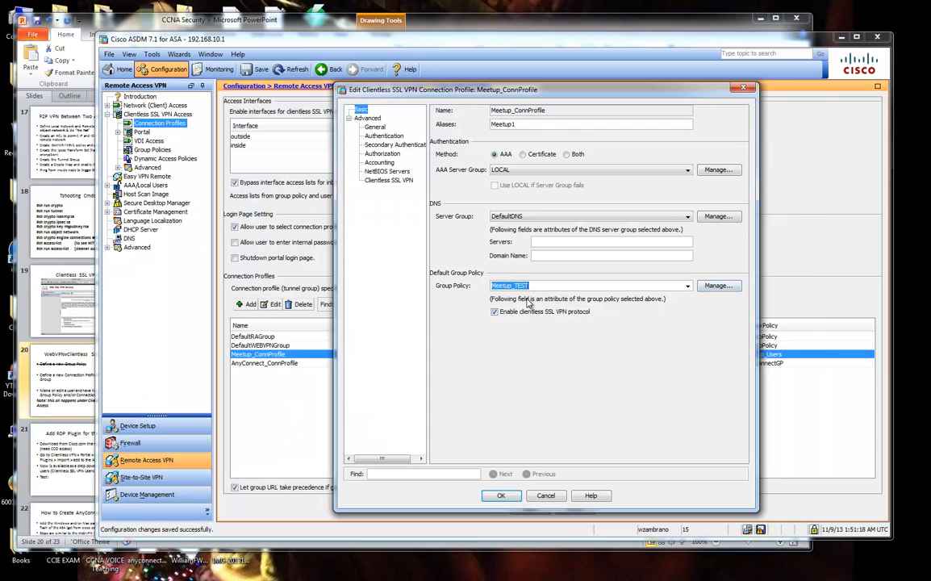
drag(522, 90, 537, 116)
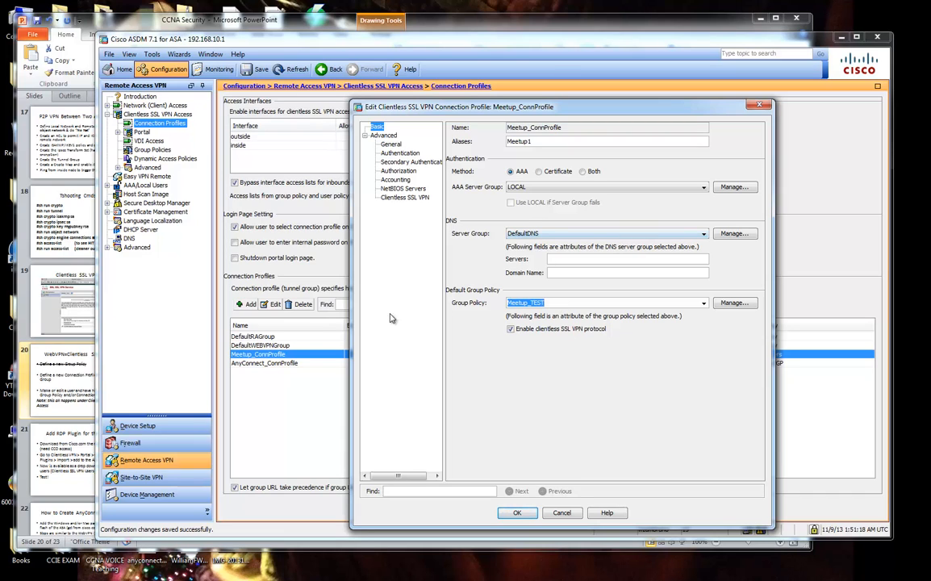
Save the connection profile, accepting the missing DNS server warning.
click(525, 515)
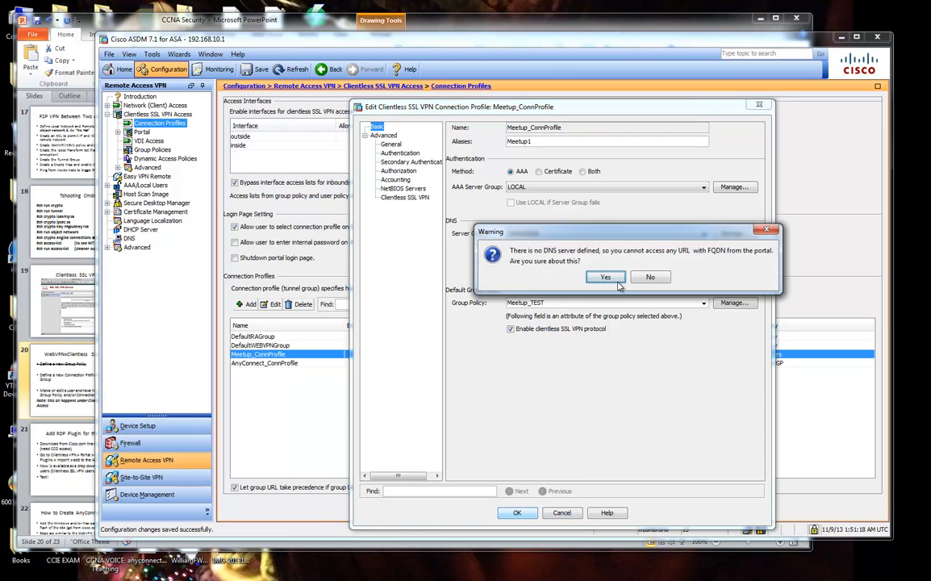
click(657, 277)
click(513, 514)
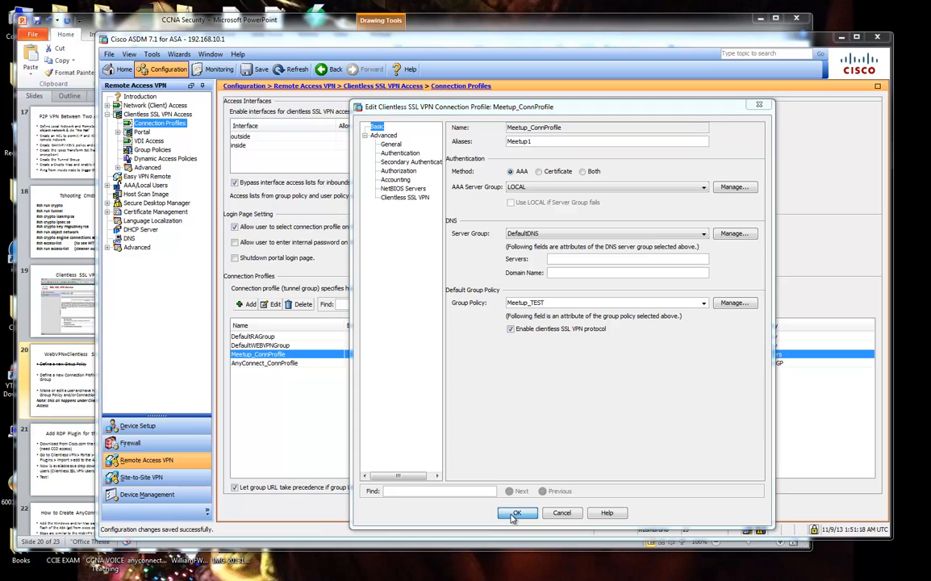
click(605, 278)
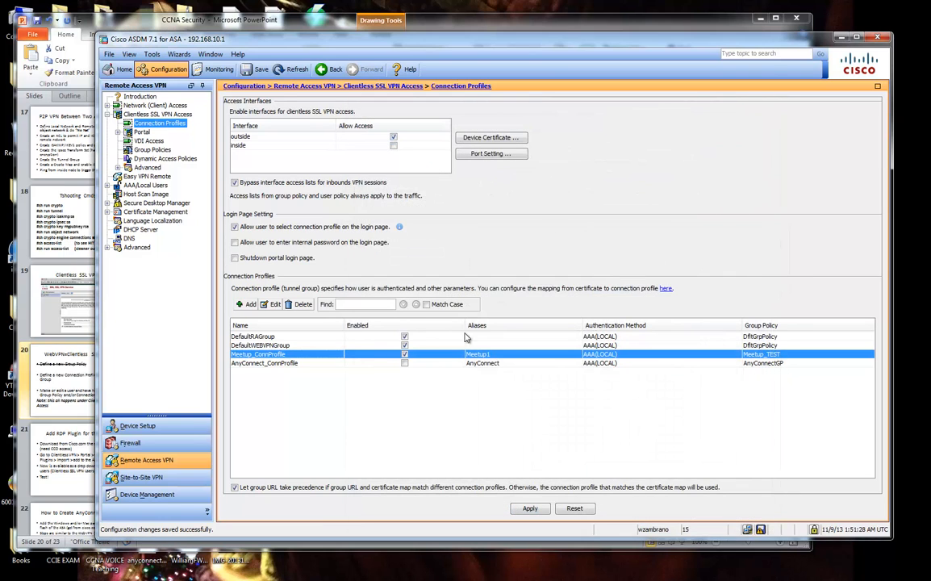
Inspect the Meetup_TEST group policy's options and close it without changes.
click(149, 150)
click(246, 200)
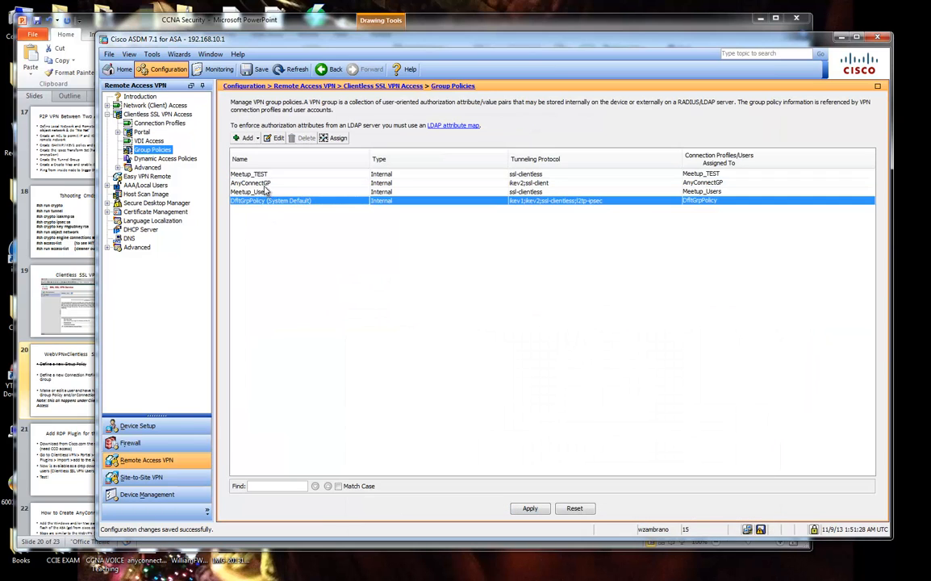
click(243, 174)
click(275, 138)
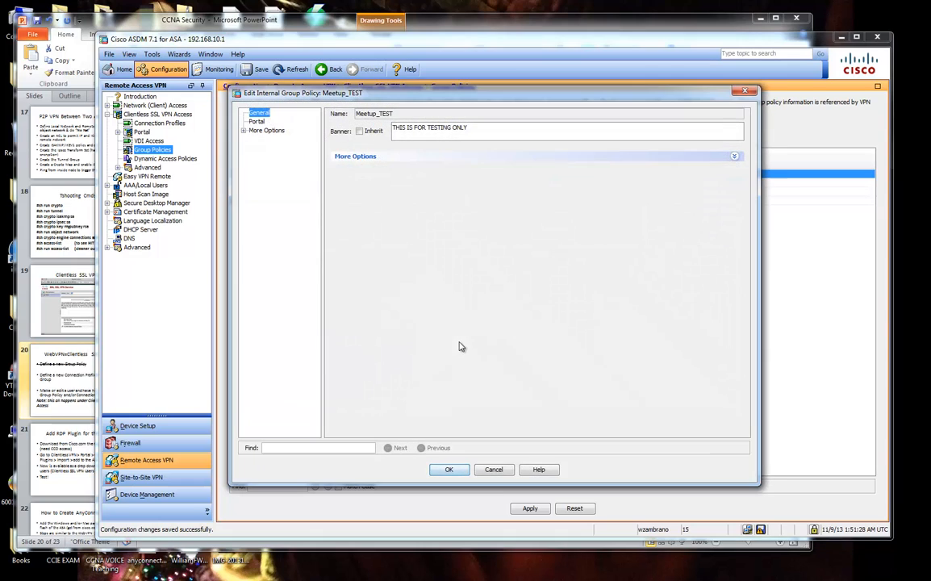
click(343, 155)
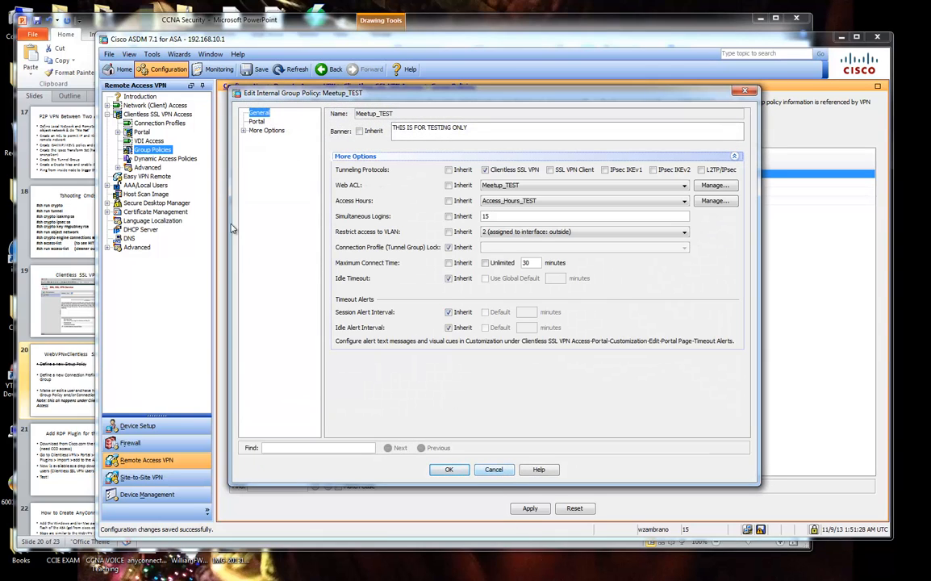
click(495, 469)
Reopen Meetup_ConnProfile and keep Meetup_TEST as its group policy.
click(159, 123)
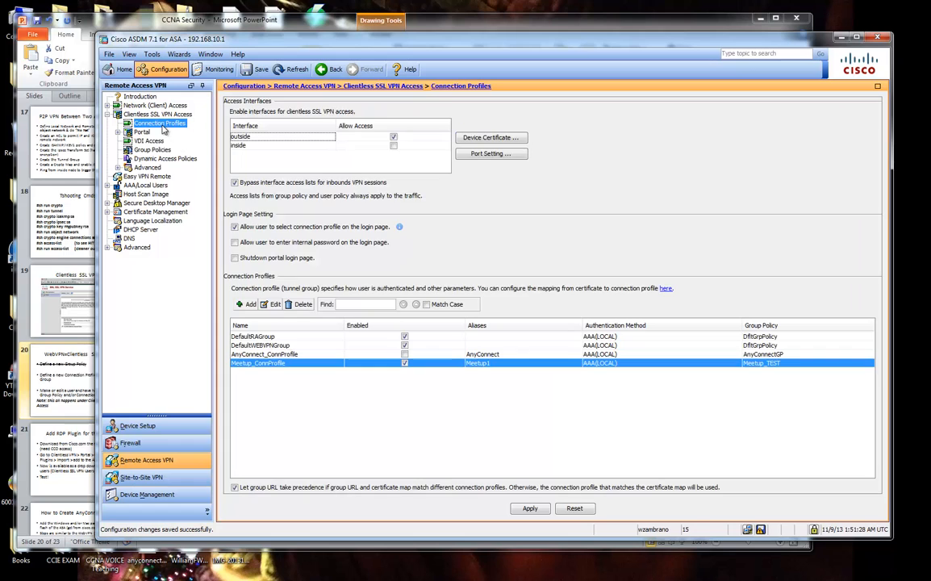
click(276, 304)
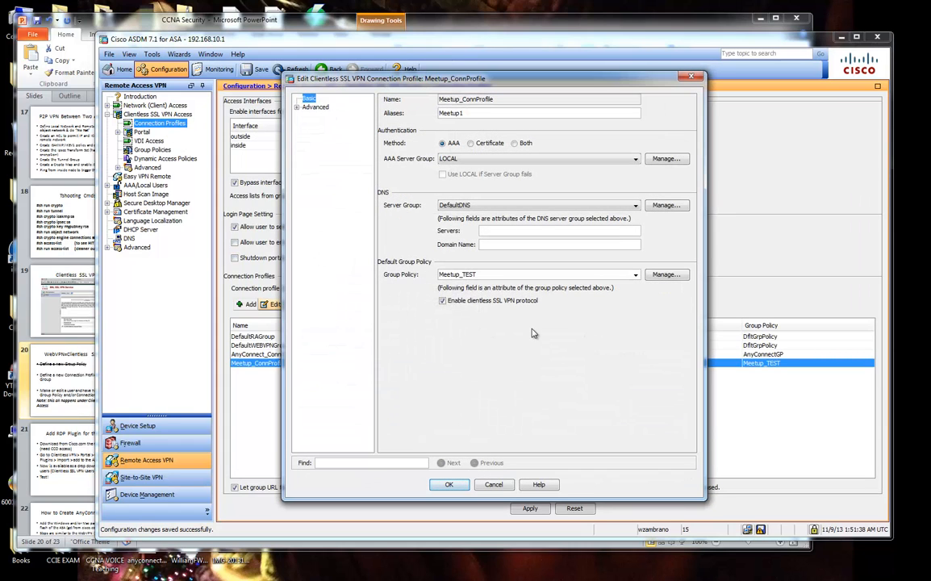
click(636, 274)
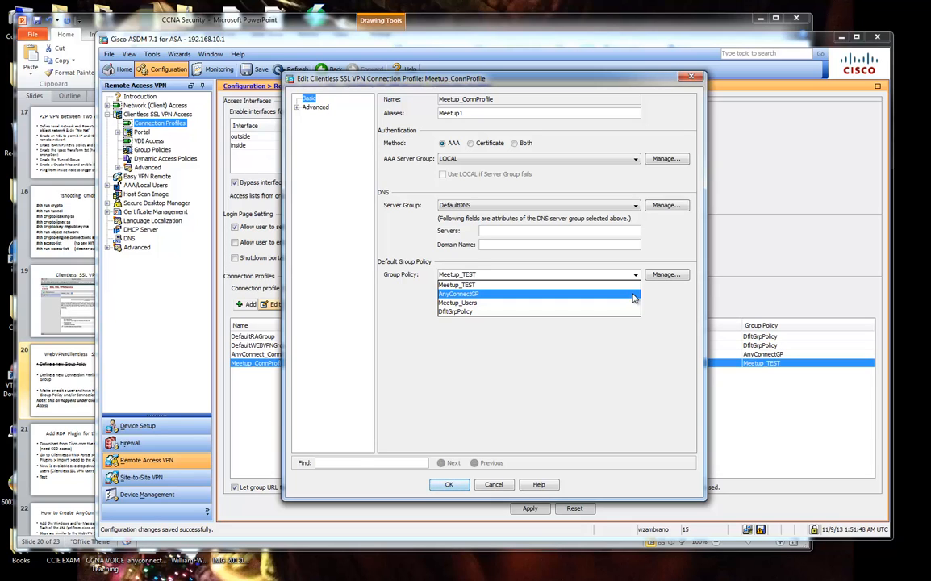
click(566, 286)
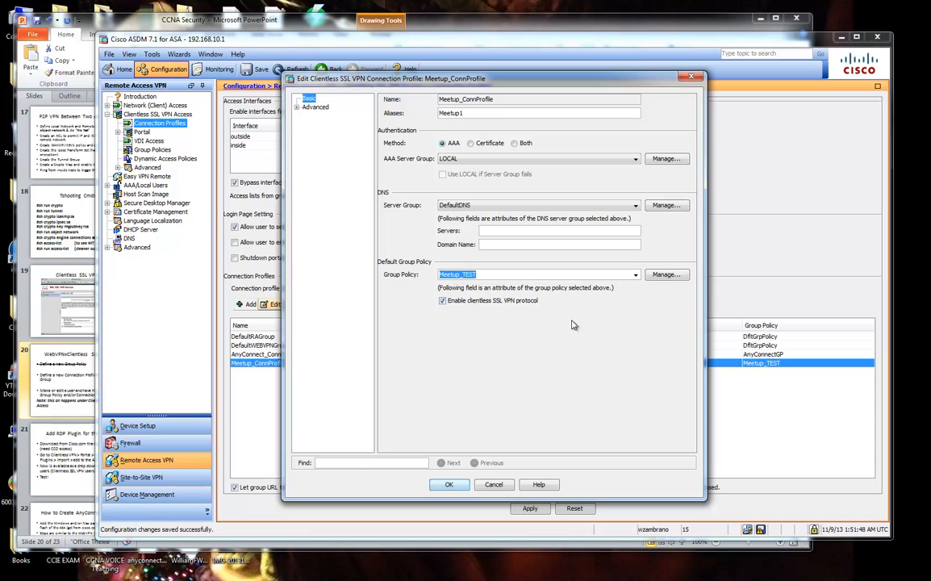
Browse the group policy management list and cancel adding a new internal policy.
click(668, 273)
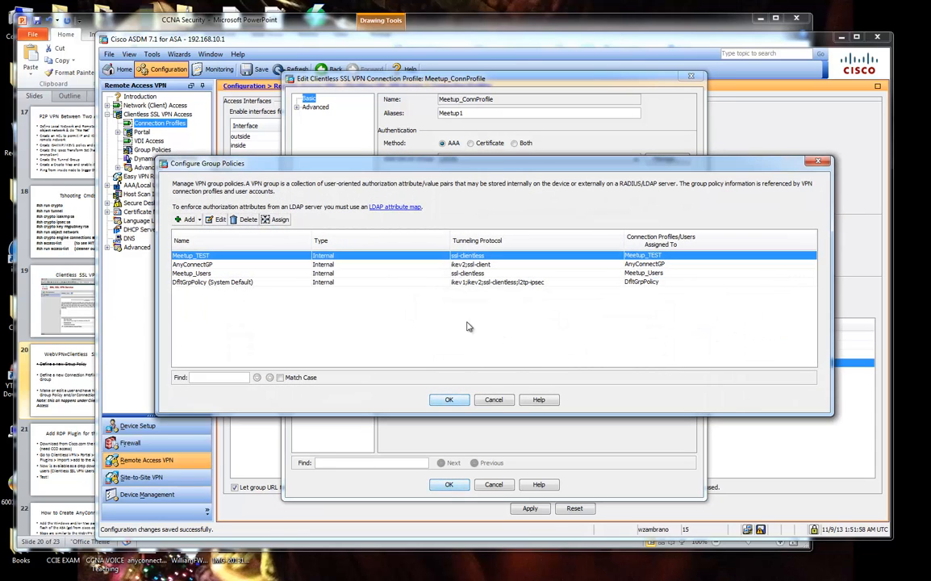
click(250, 284)
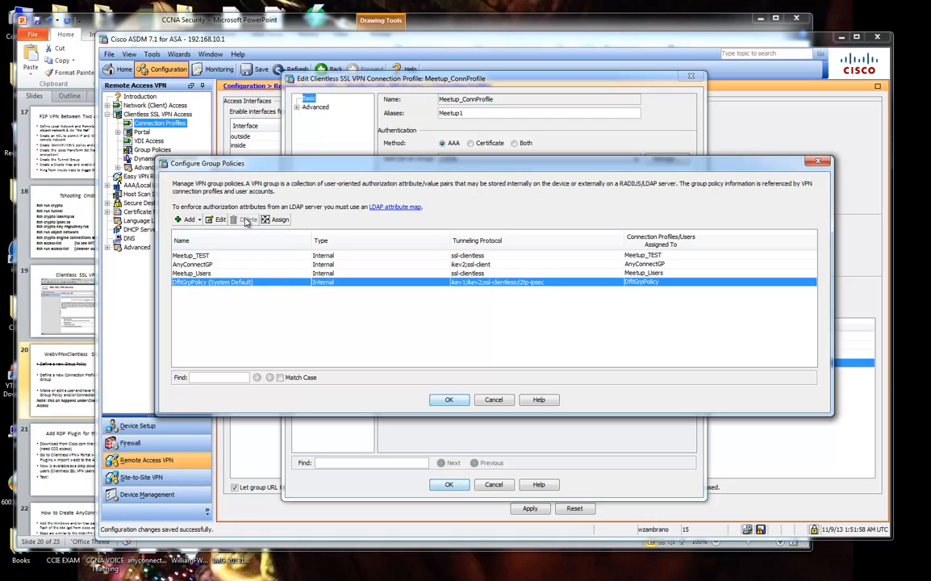
click(186, 219)
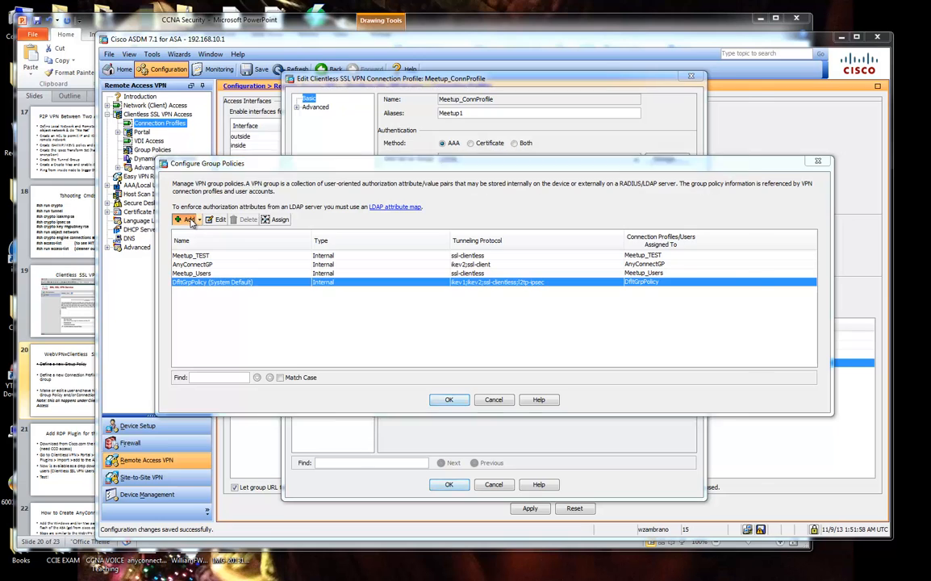
click(493, 471)
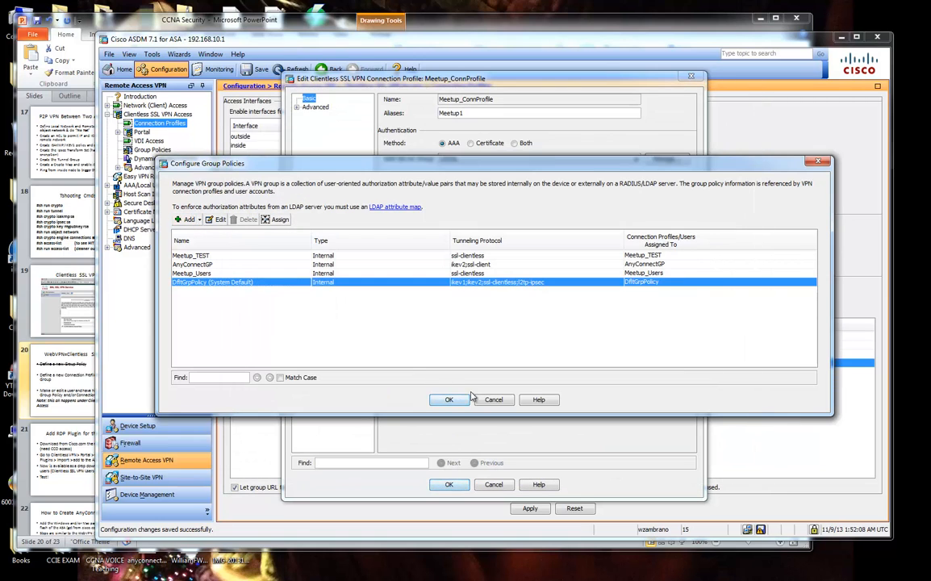
click(497, 401)
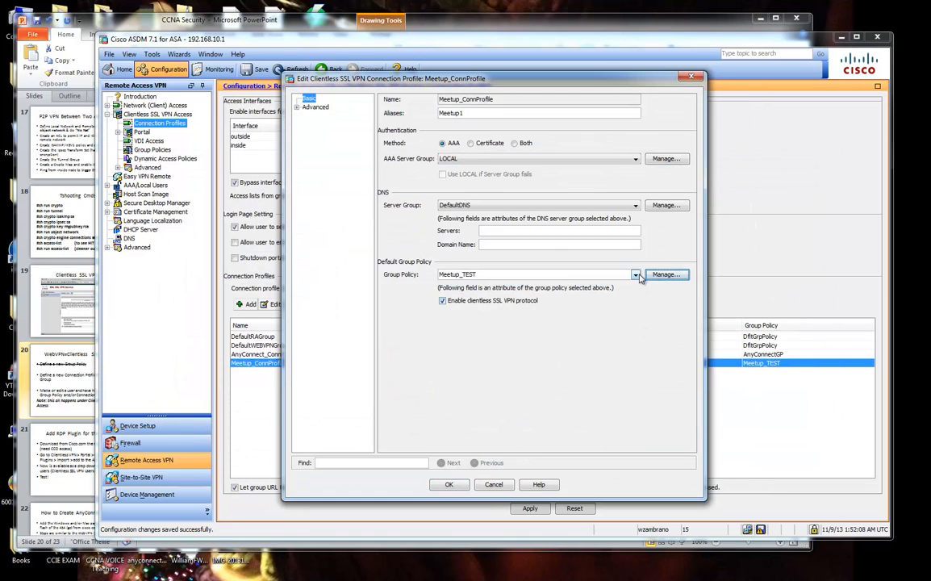
Open the profile's Advanced > General settings, accepting the no-DNS-server warning.
click(297, 107)
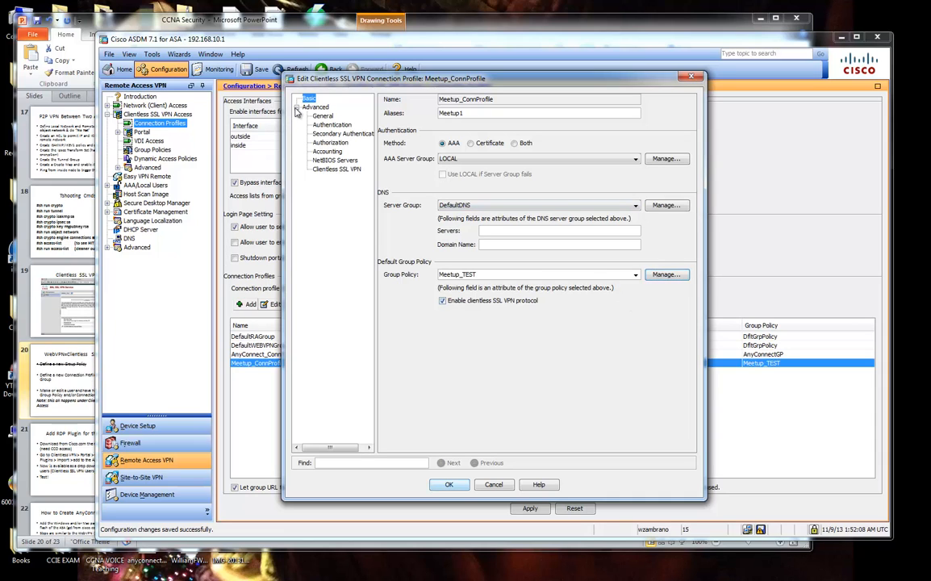
click(321, 115)
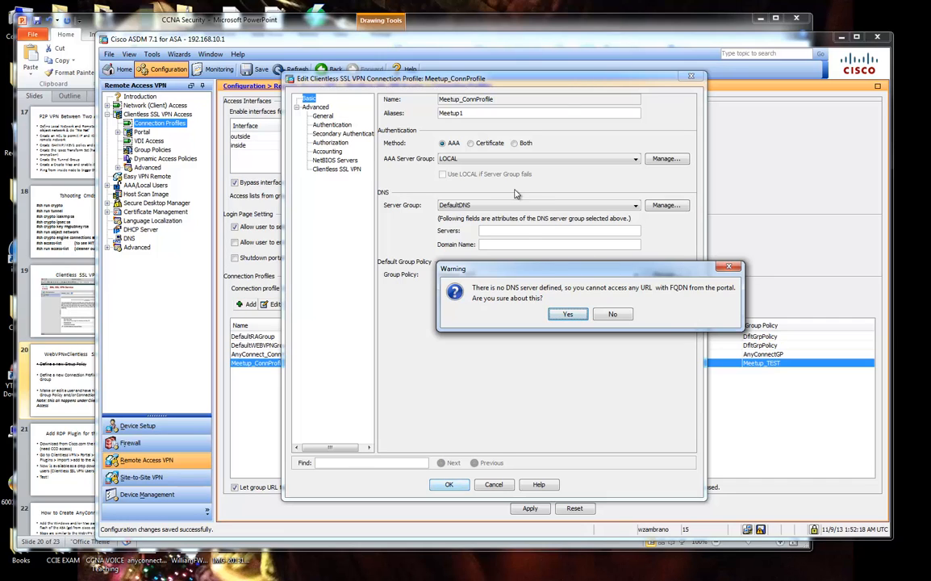
click(568, 314)
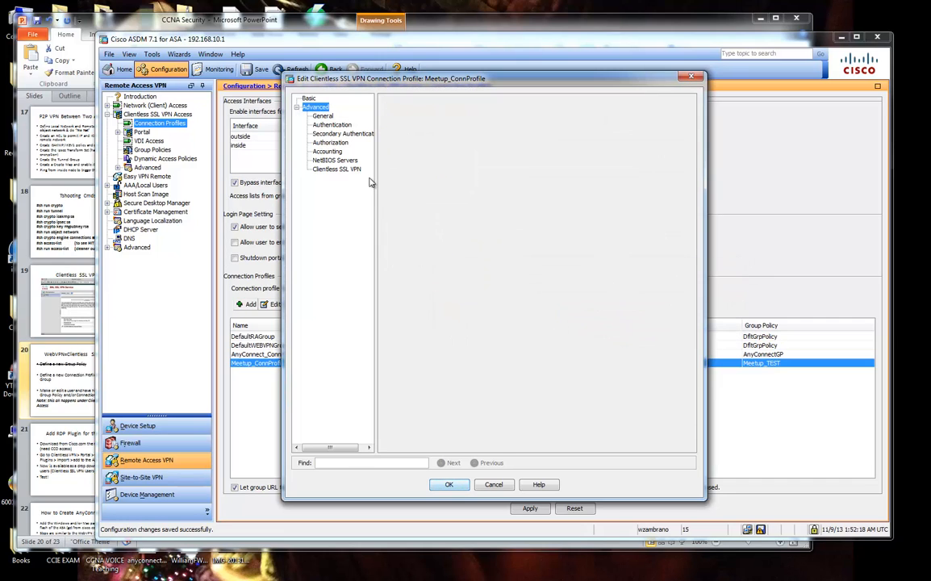
Review the General and Authentication pages, keeping CN and OU as the username fields.
click(320, 116)
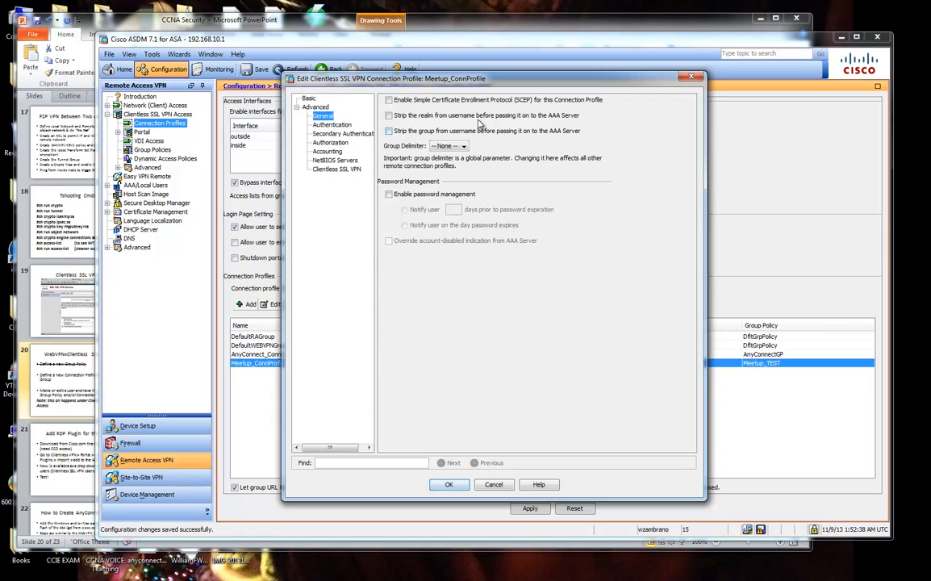
click(333, 124)
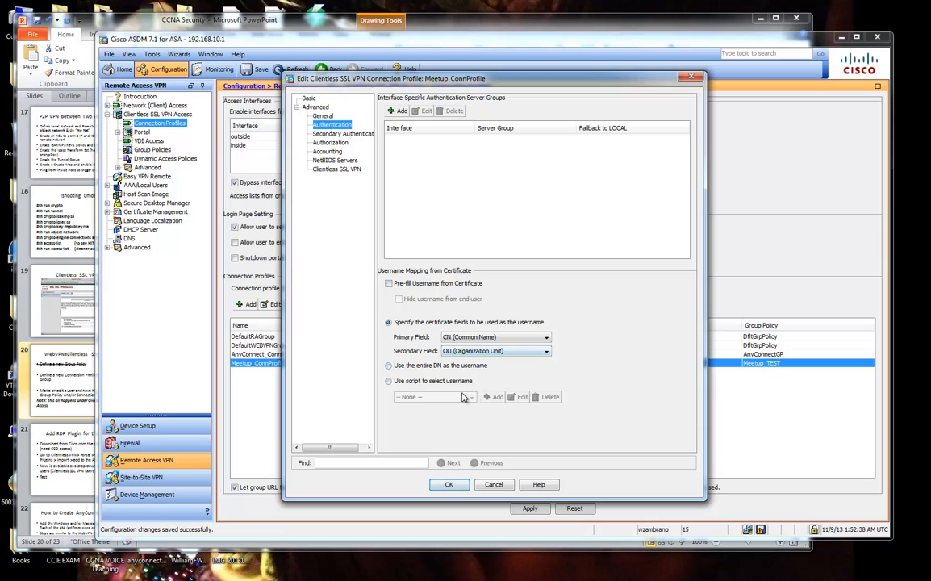
click(475, 337)
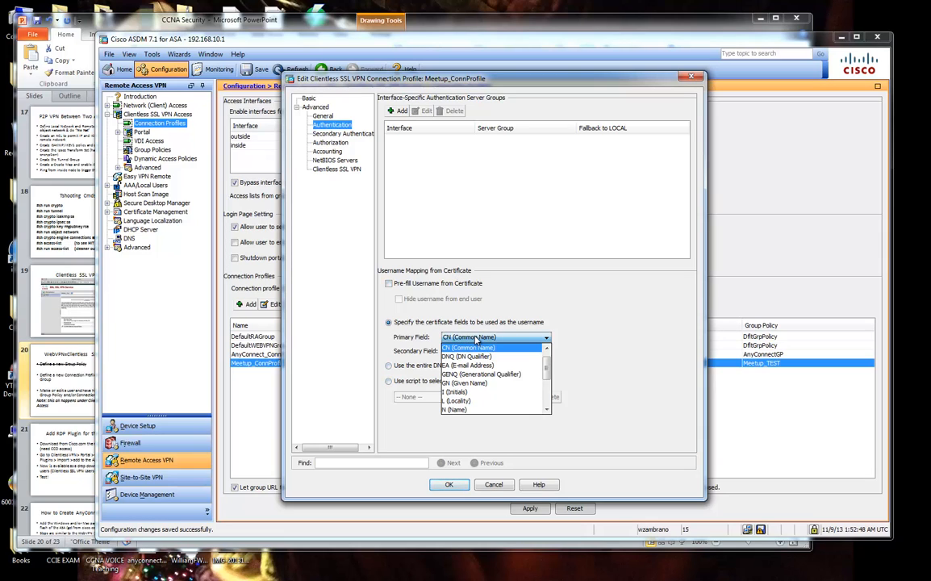
click(477, 339)
click(494, 351)
click(494, 352)
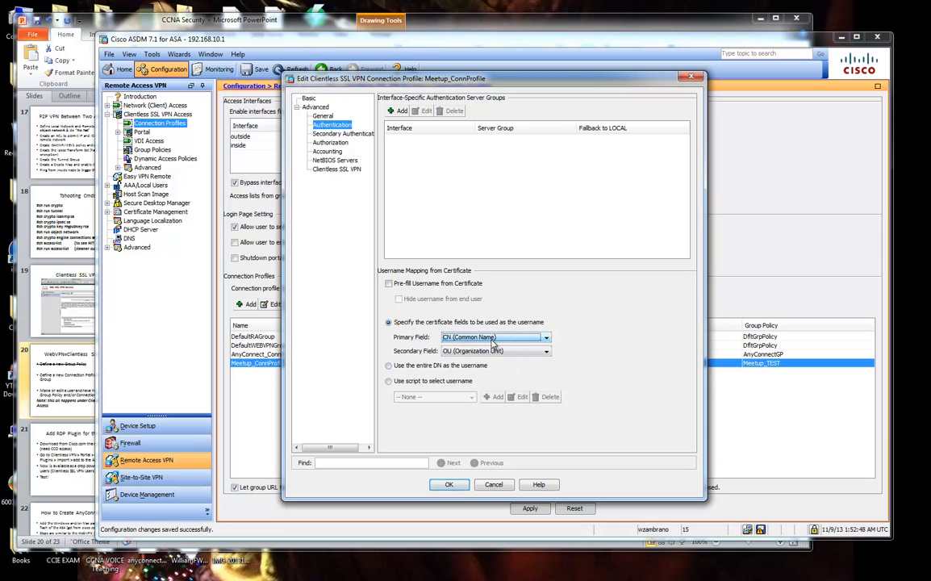
click(494, 337)
click(481, 346)
Review Secondary Authentication, Authorization, Accounting (left at None), NetBIOS, then Clientless SSL VPN pages.
click(339, 133)
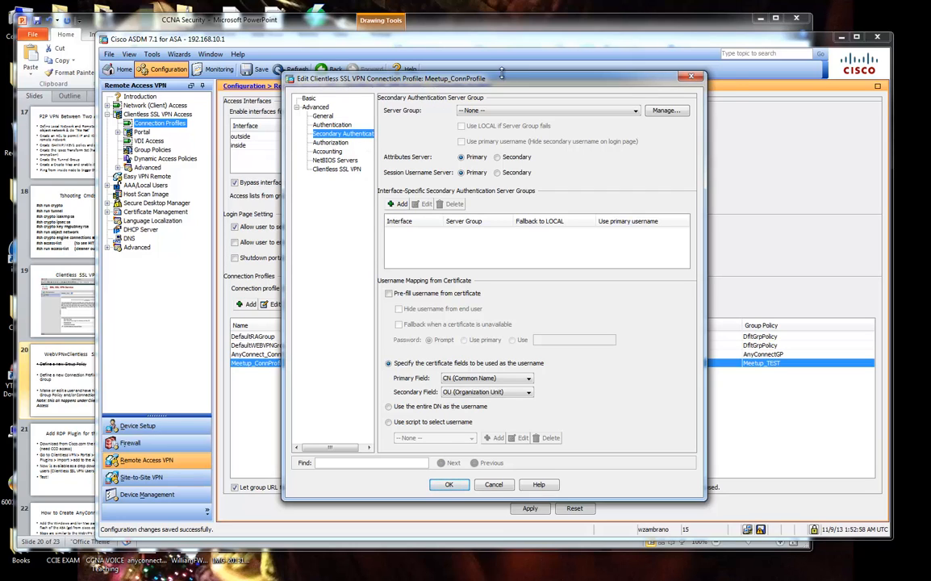
drag(449, 78, 518, 89)
click(363, 148)
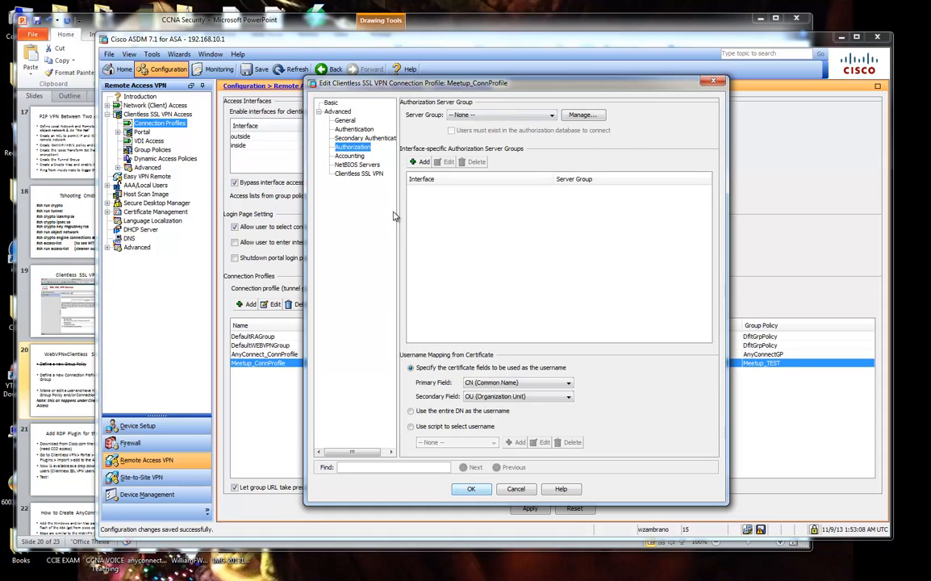
click(349, 156)
click(476, 103)
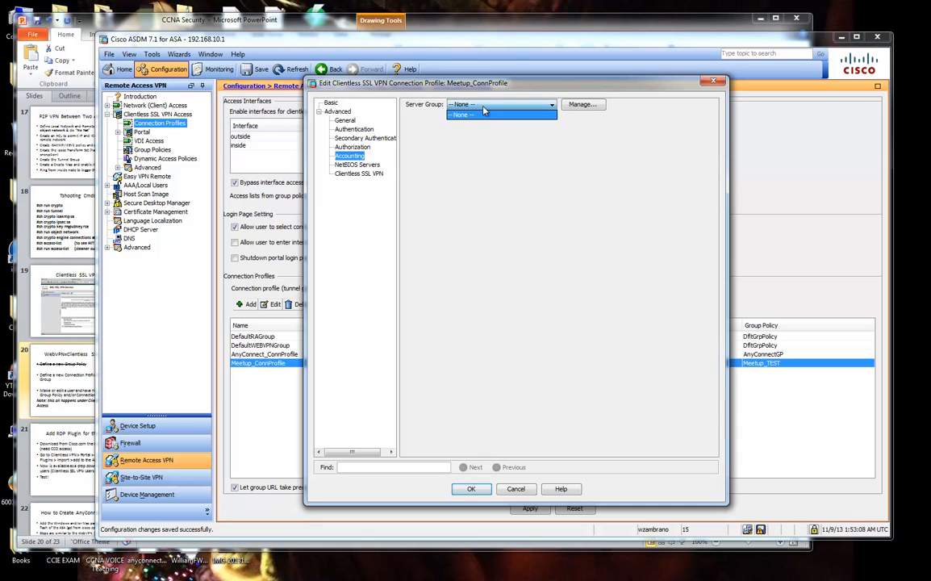
click(426, 174)
click(489, 105)
click(483, 117)
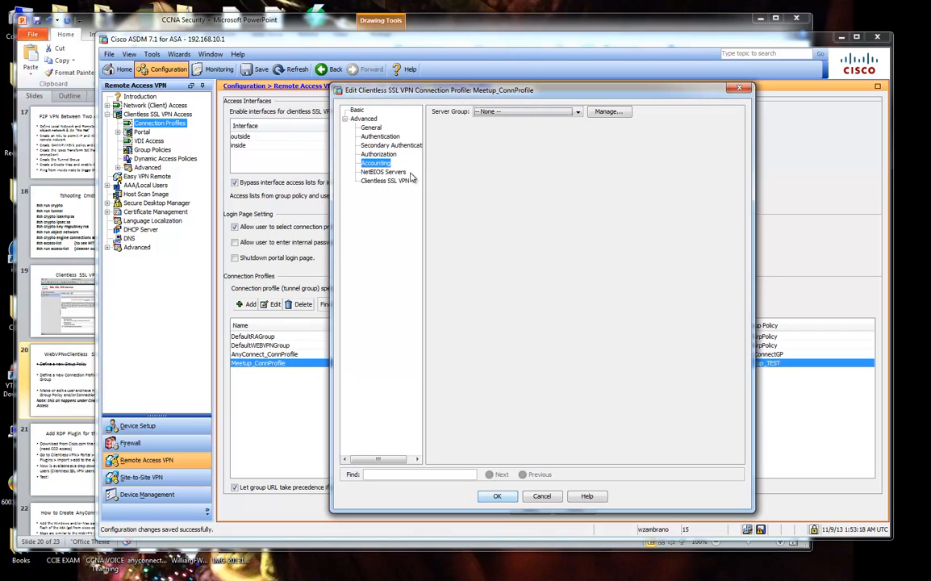
click(410, 173)
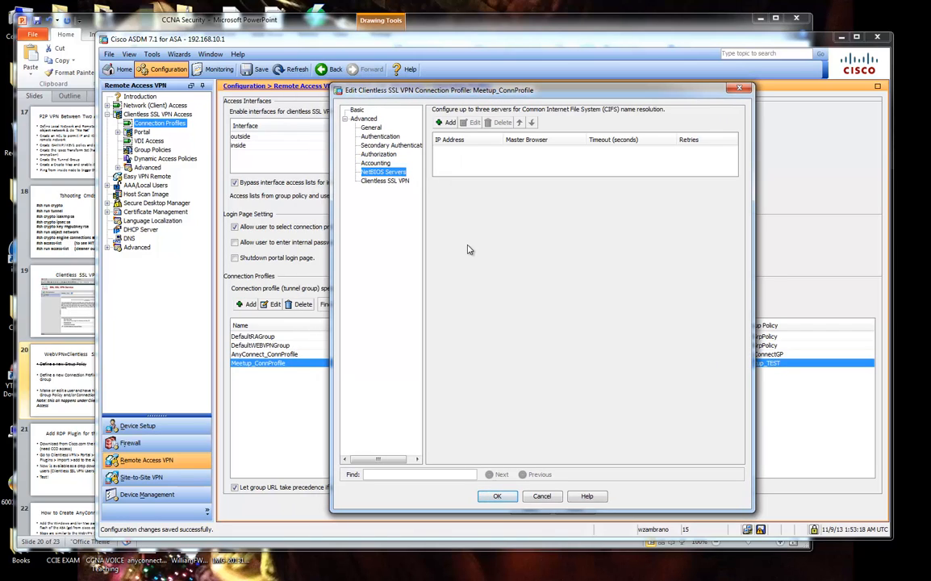
click(381, 181)
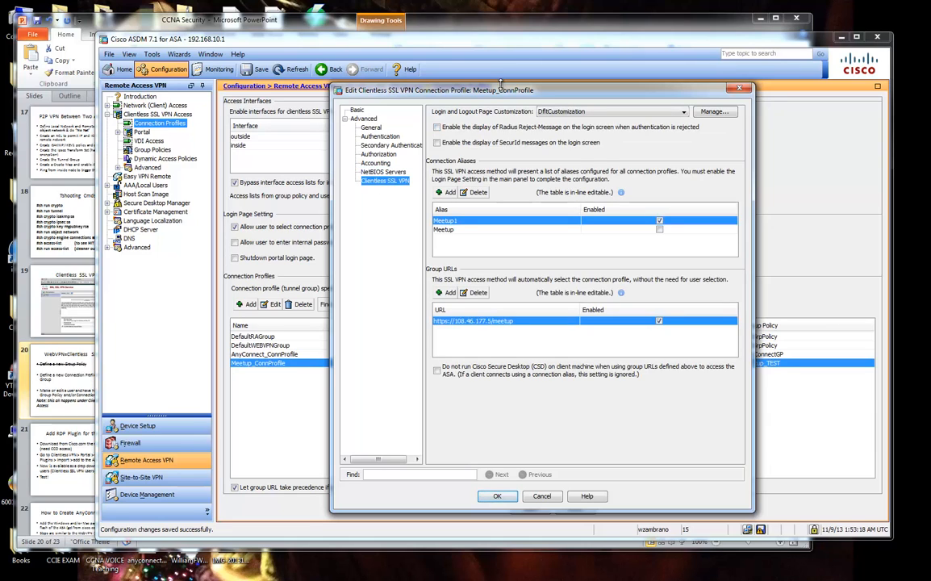
Tick Enabled for the Meetup alias next to Meetup1, then start a new Group URL entry.
drag(509, 94, 495, 94)
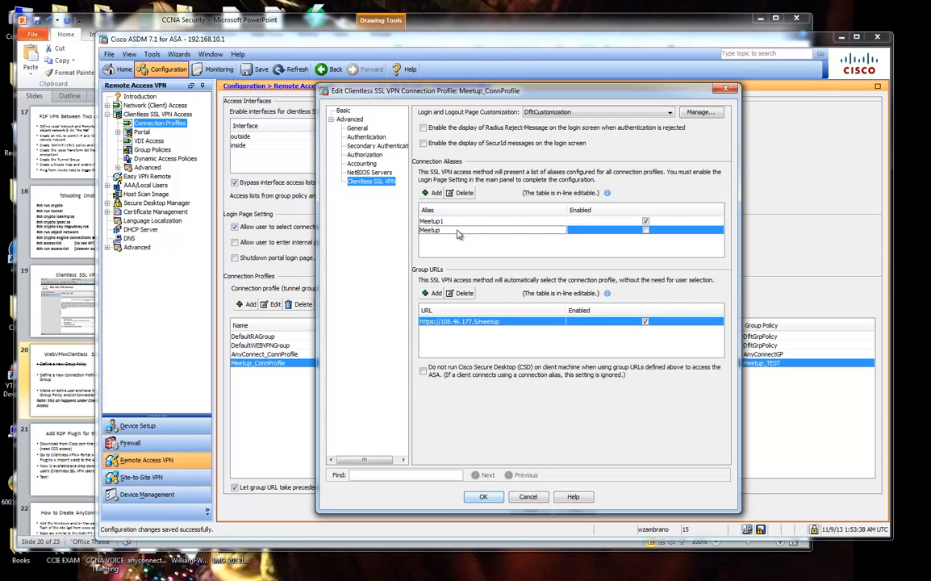
click(646, 222)
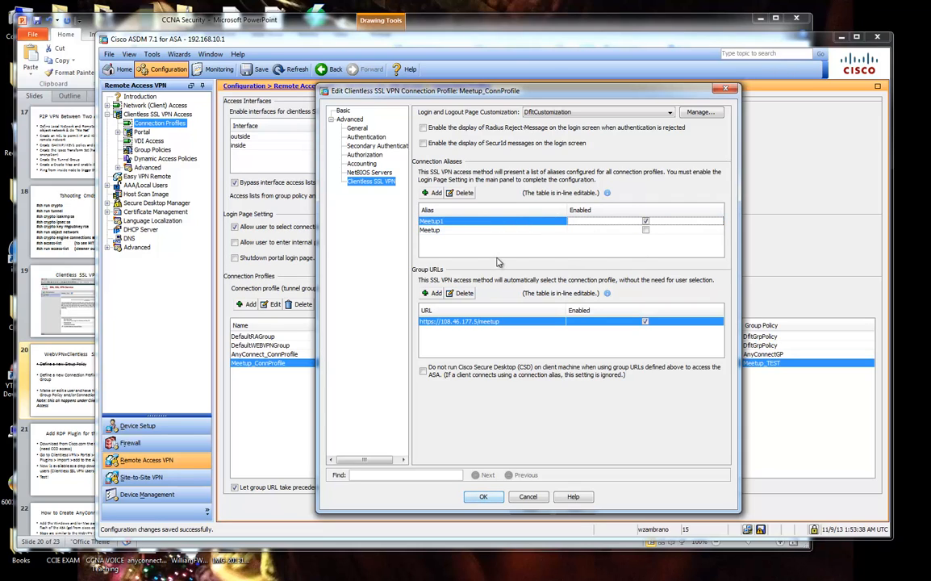
click(448, 231)
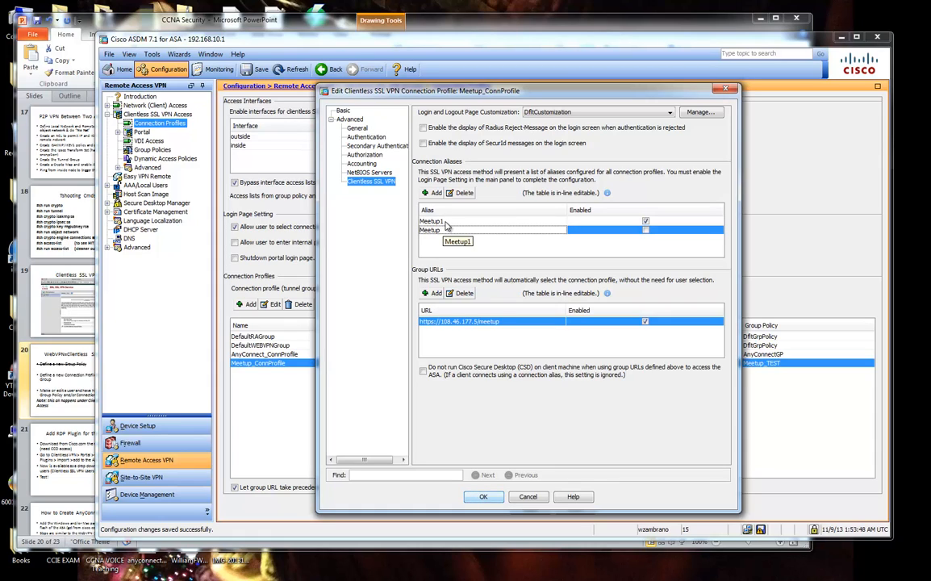
click(446, 223)
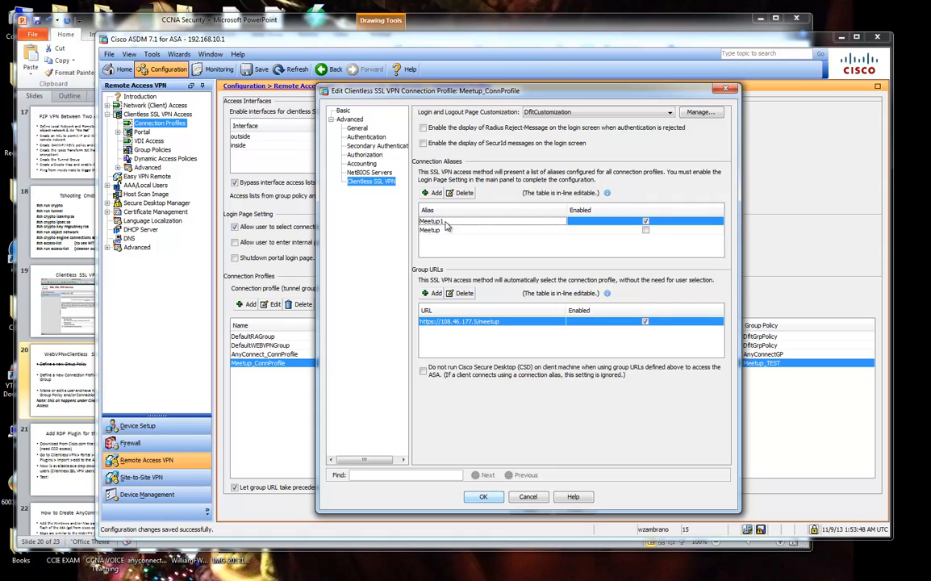
click(646, 230)
click(482, 224)
click(482, 231)
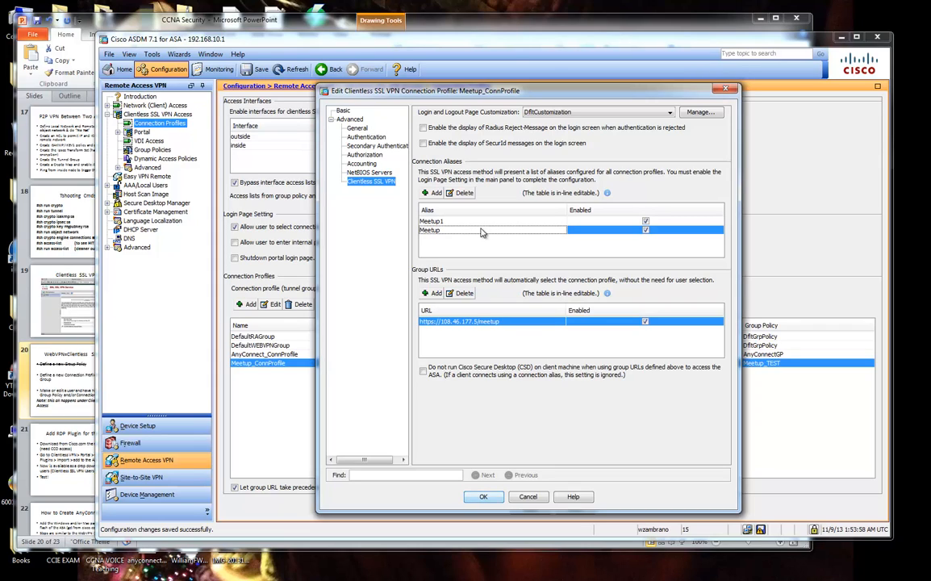
click(444, 222)
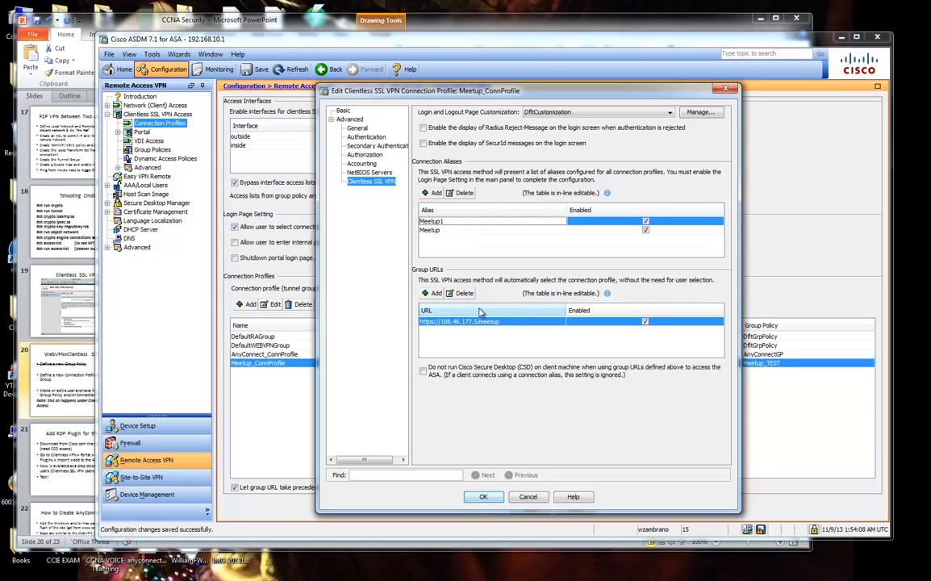
click(432, 292)
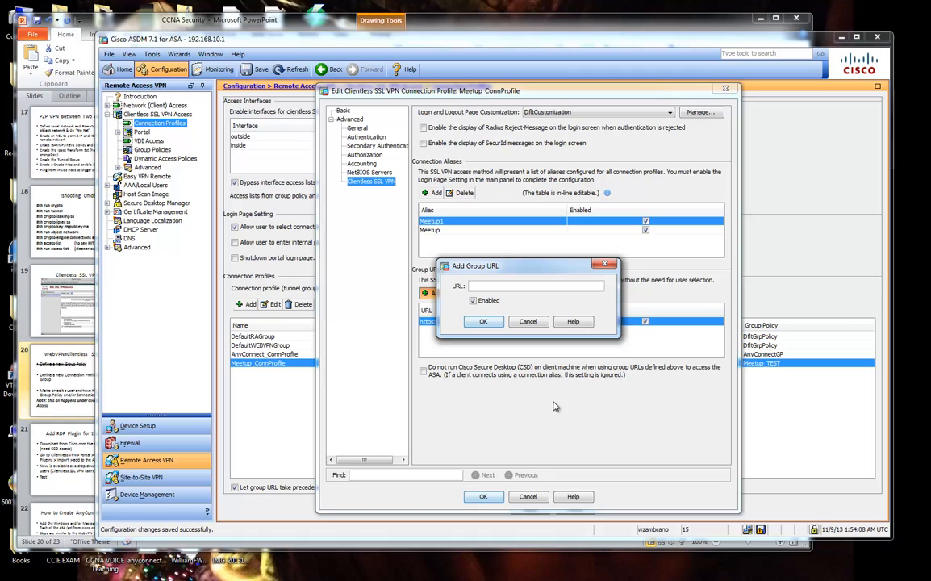
click(530, 324)
click(476, 324)
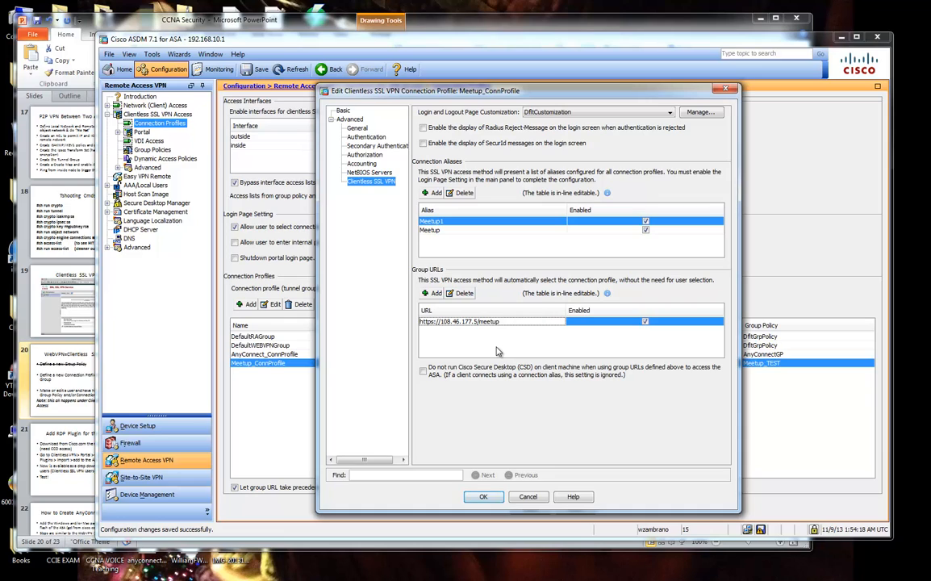
click(433, 293)
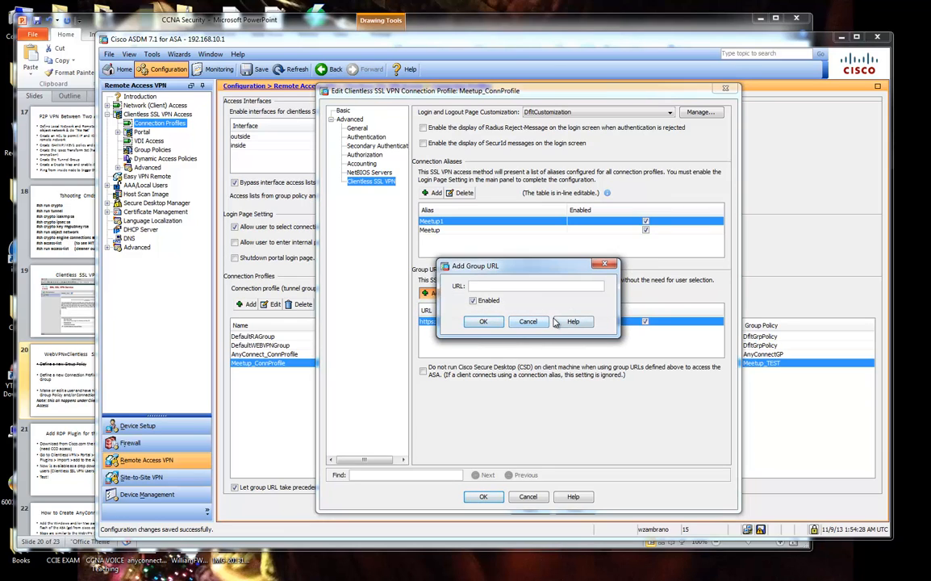
drag(517, 266, 584, 329)
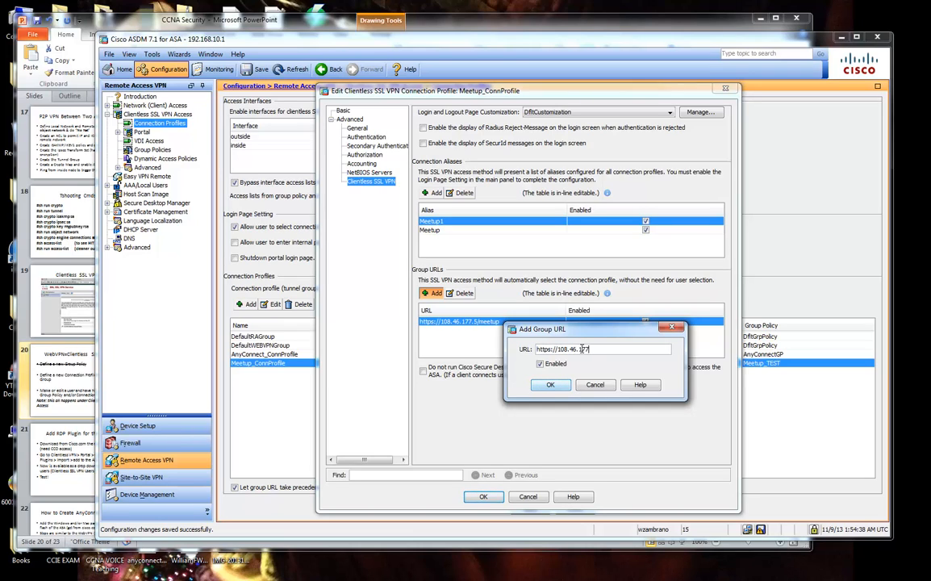
text(.5/meetup_test)
click(557, 385)
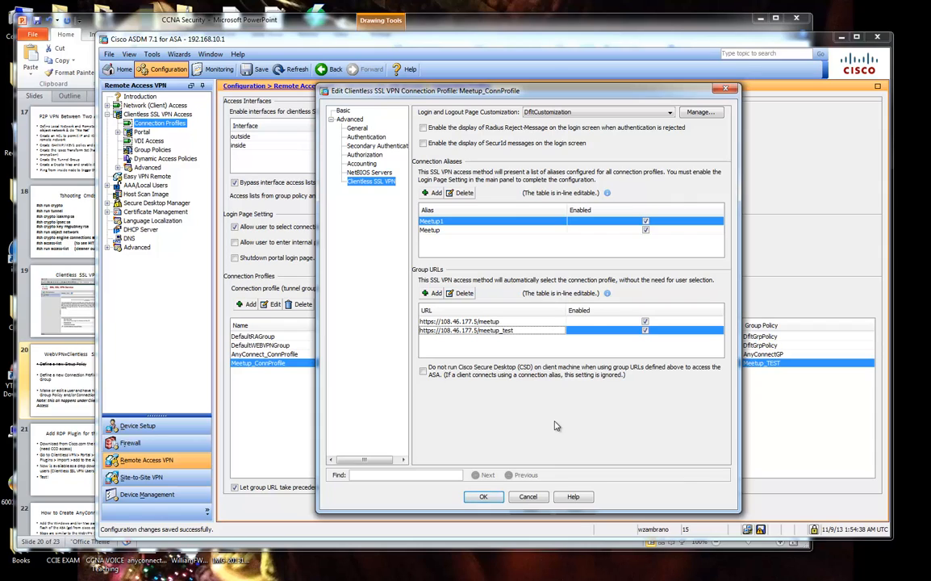
click(589, 321)
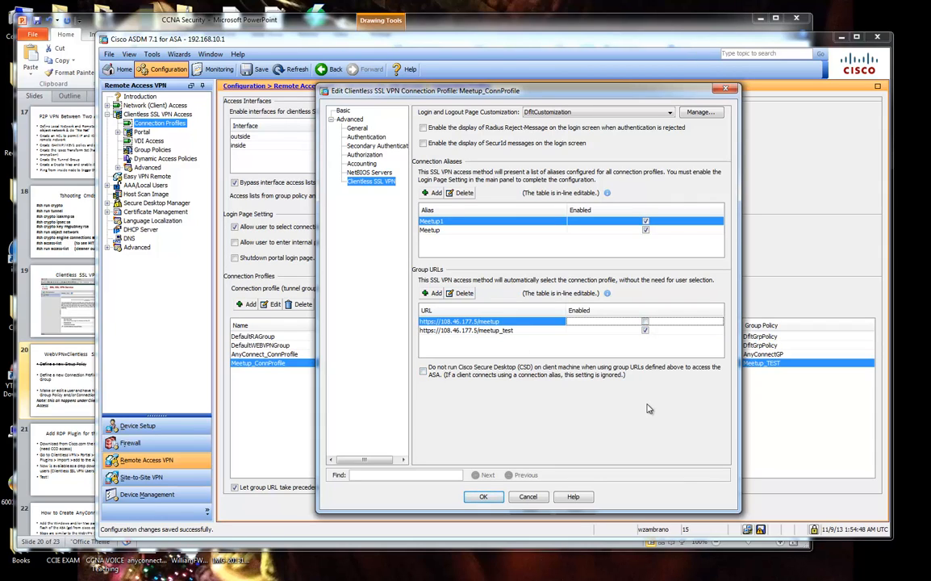
Save the profile, allow clientless access on the inside interface, and keep profile selection at login on.
click(484, 497)
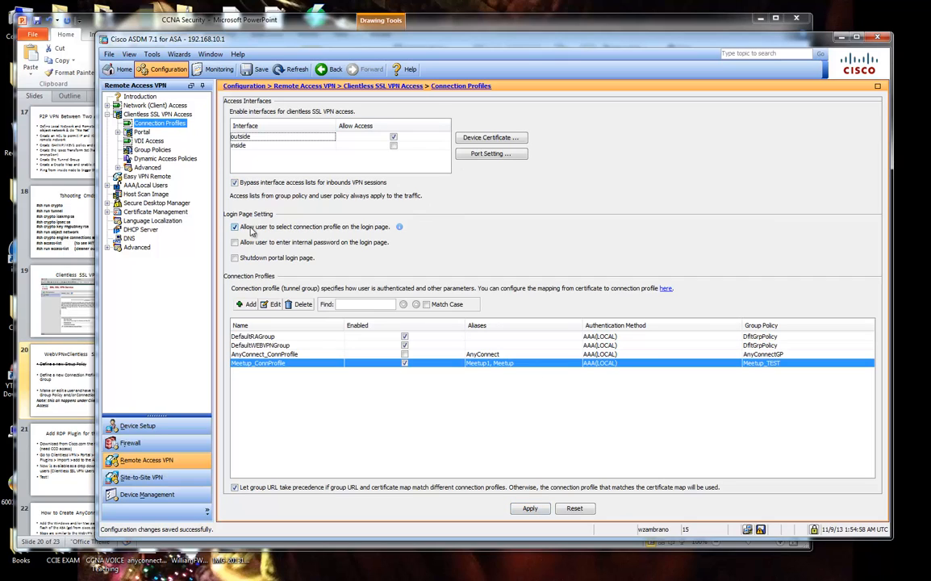
click(275, 147)
click(394, 147)
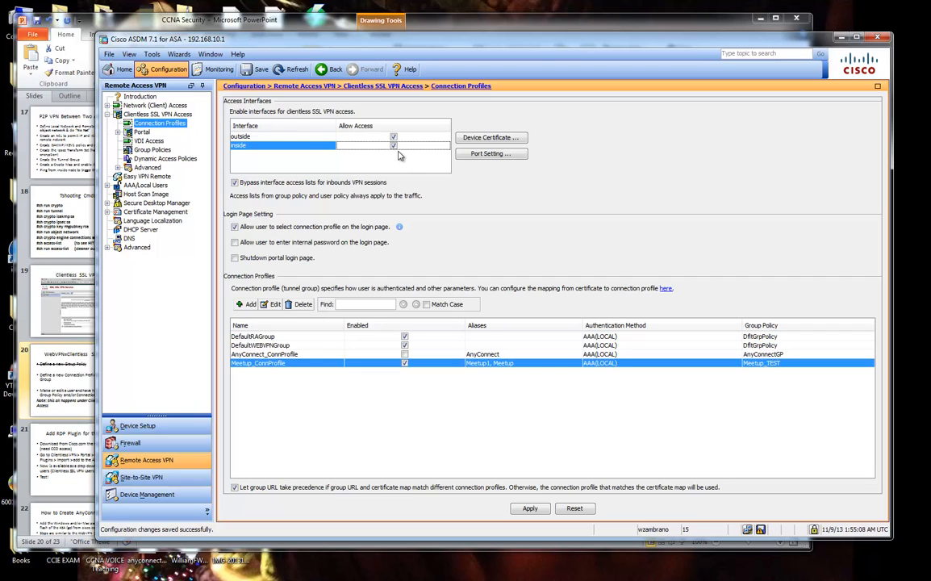
click(273, 136)
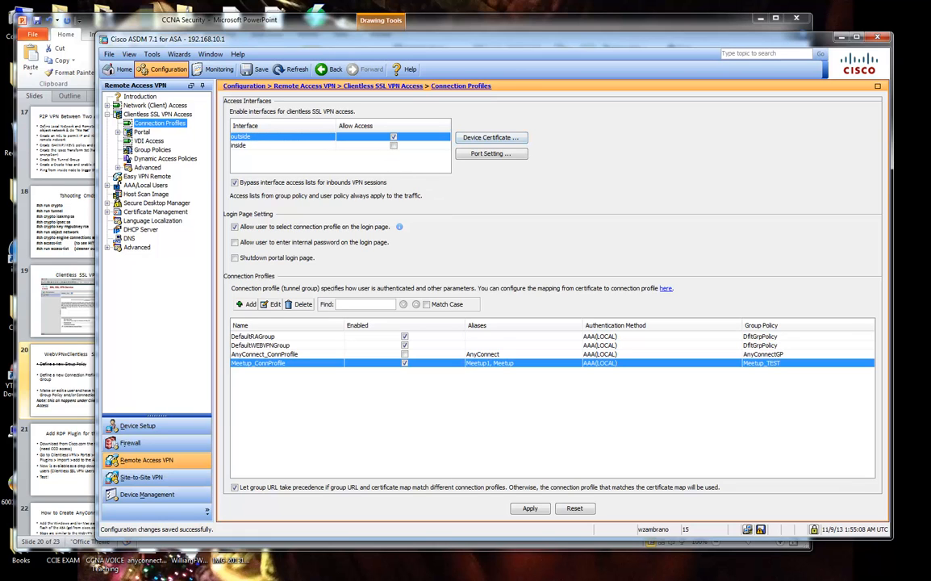
mouse_move(930, 33)
mouse_down()
mouse_move(635, 47)
mouse_move(930, 46)
mouse_up()
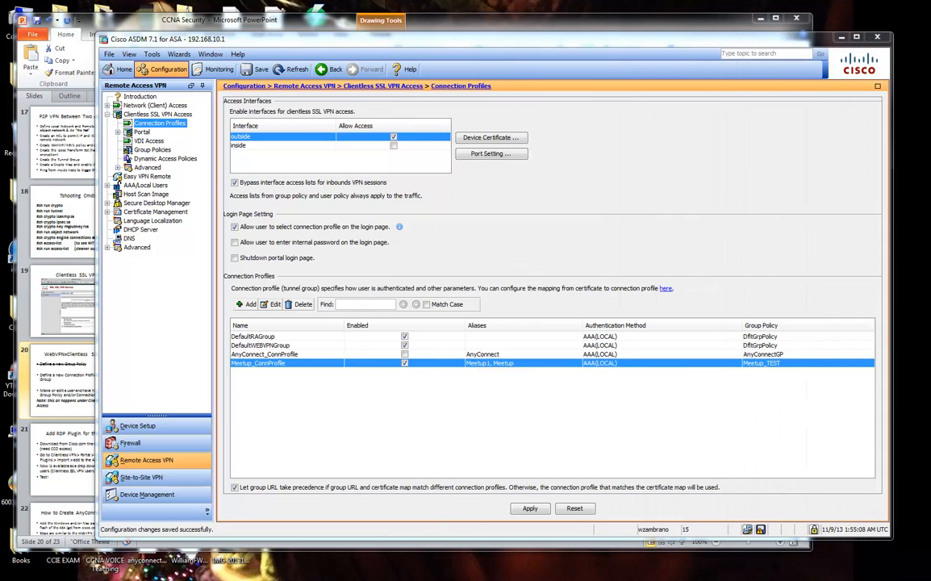
click(394, 147)
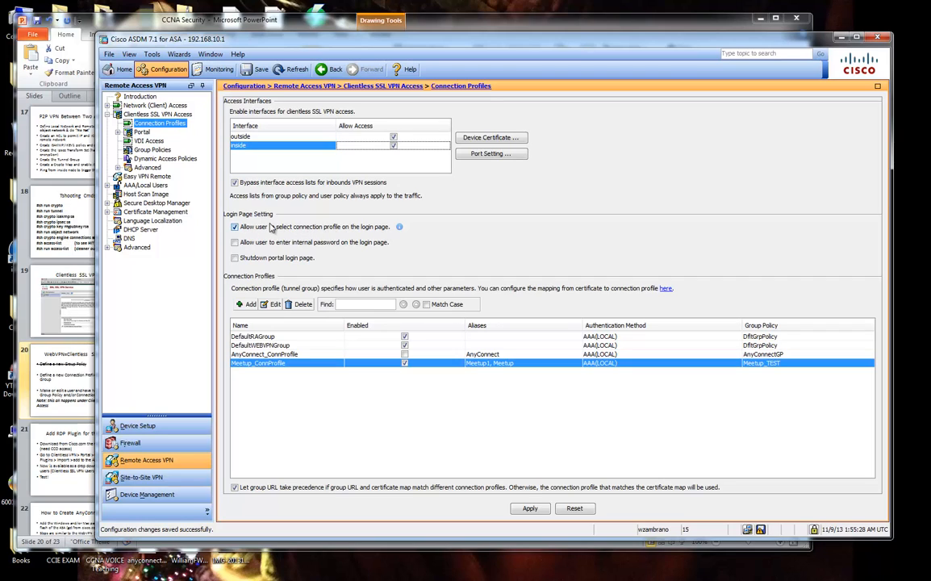
click(235, 226)
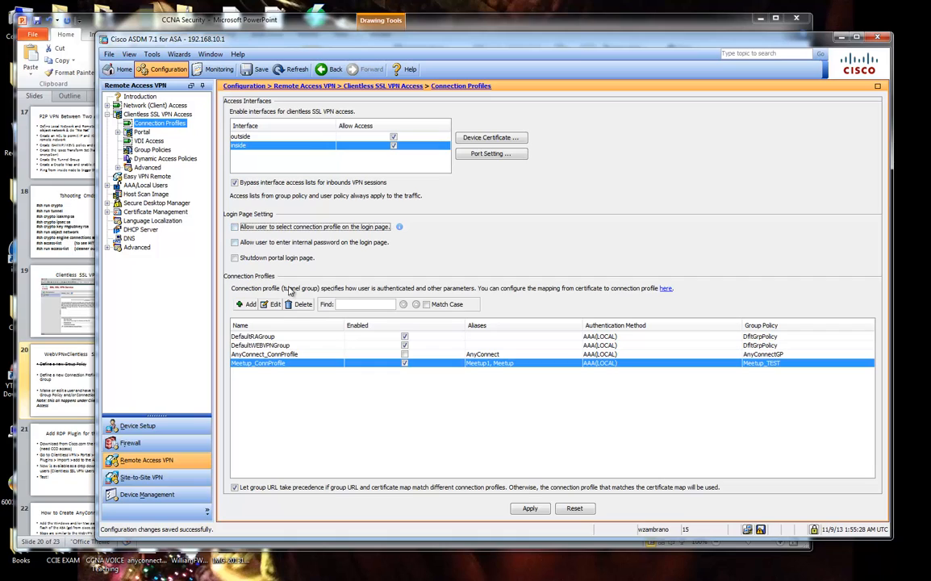
click(234, 226)
Apply the changes and walk through the webvpn, enable inside and group-policy Meetup_TEST commands.
click(531, 508)
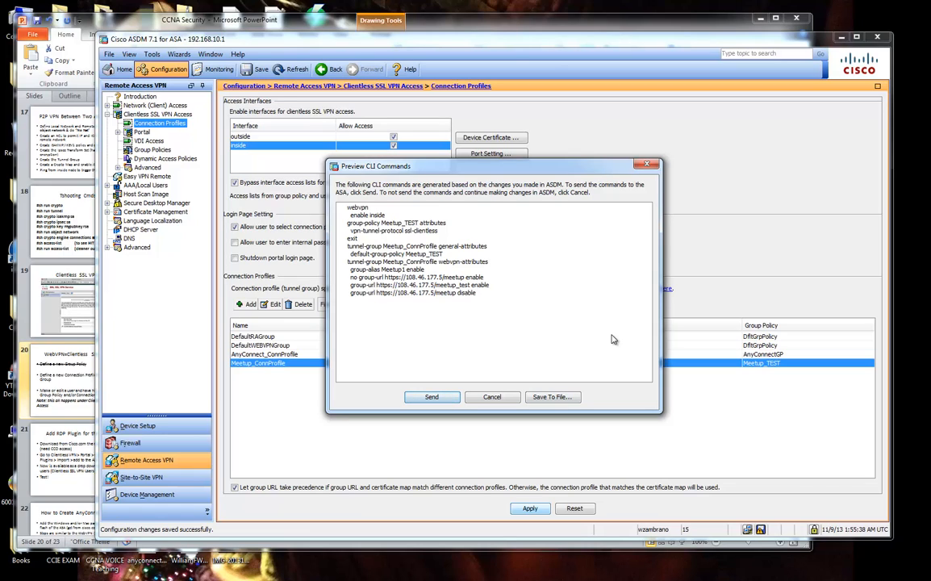
click(352, 209)
drag(472, 172, 556, 209)
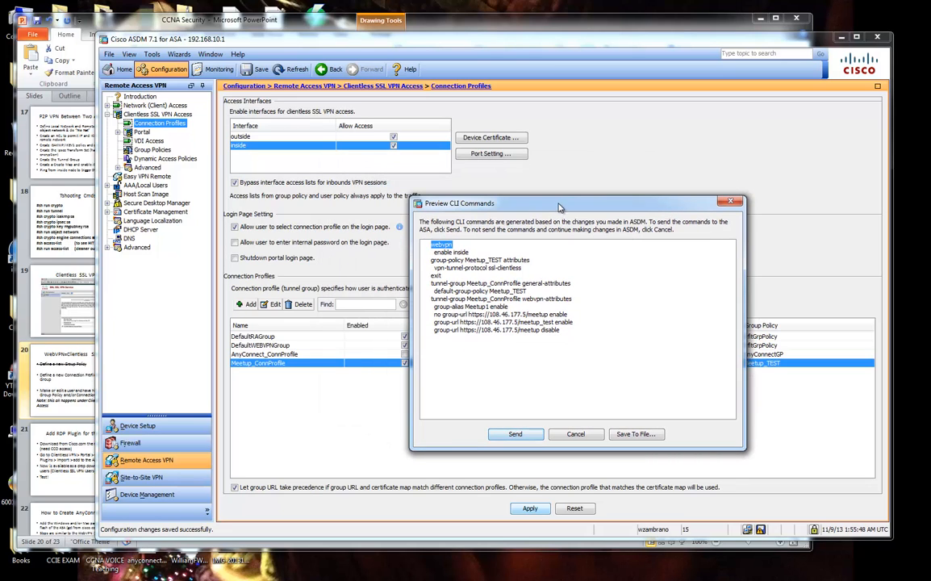
click(466, 253)
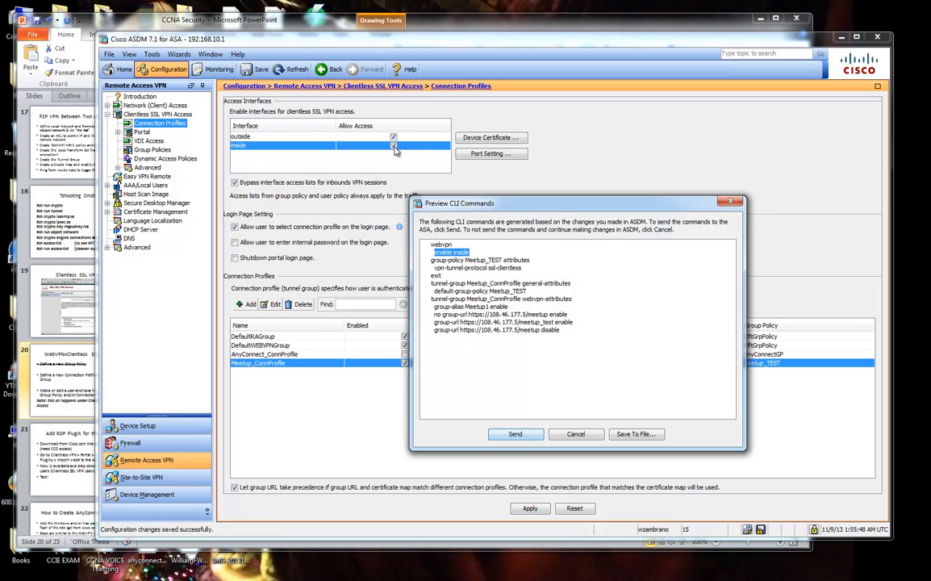
drag(492, 203, 588, 173)
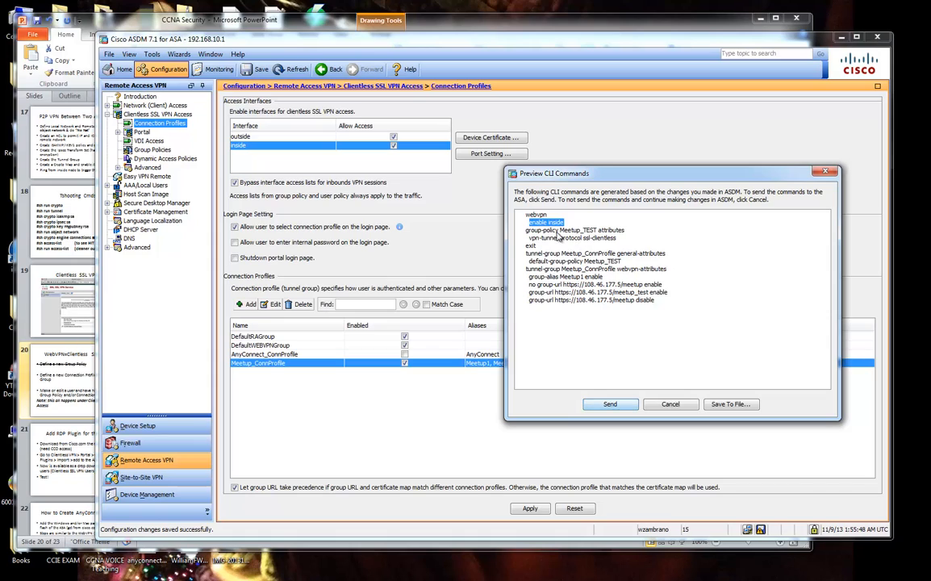
drag(526, 230, 621, 241)
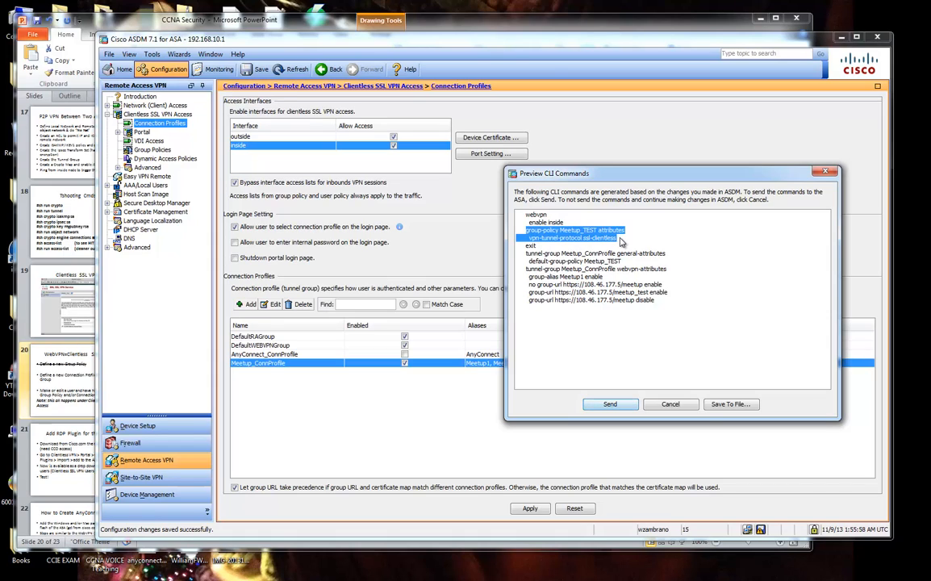
double_click(576, 230)
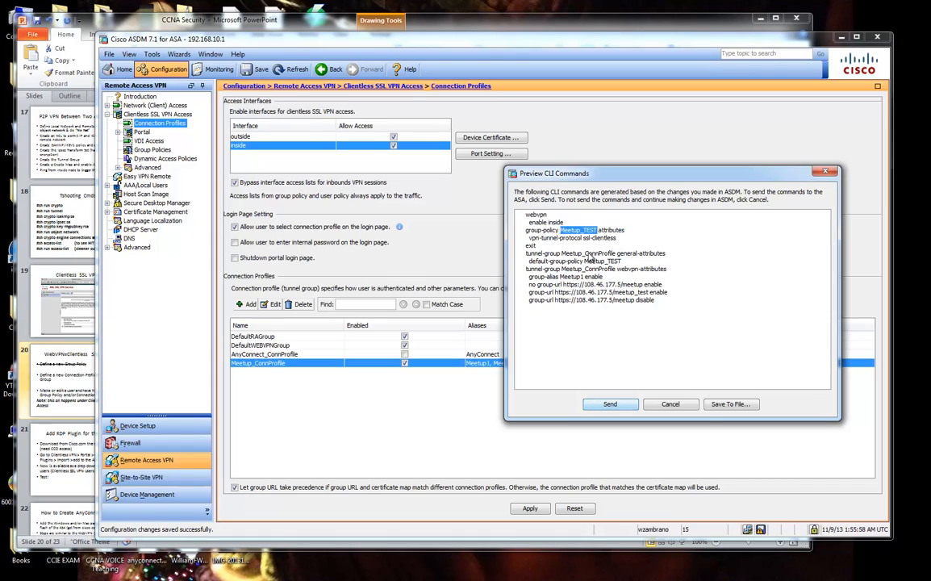
drag(529, 238, 617, 238)
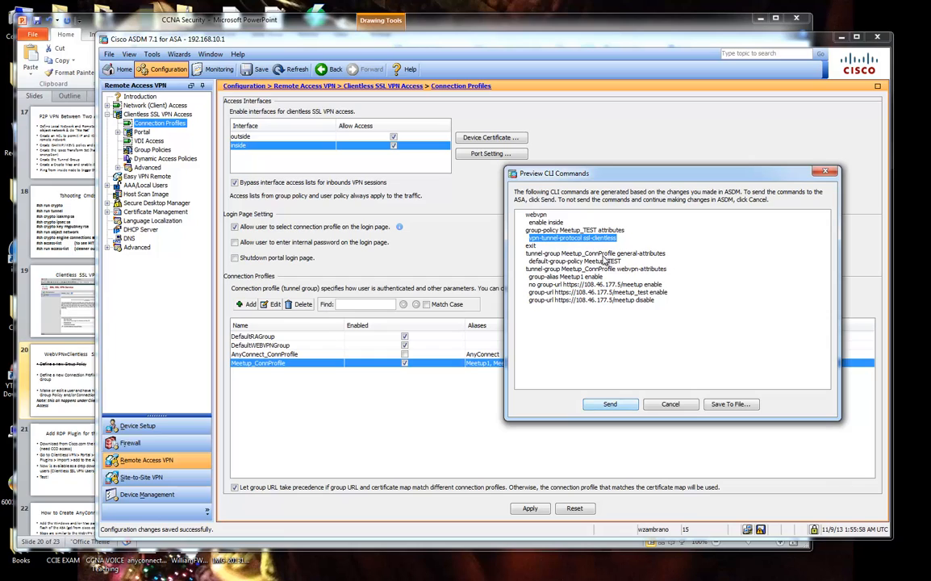
drag(543, 238, 610, 240)
click(610, 240)
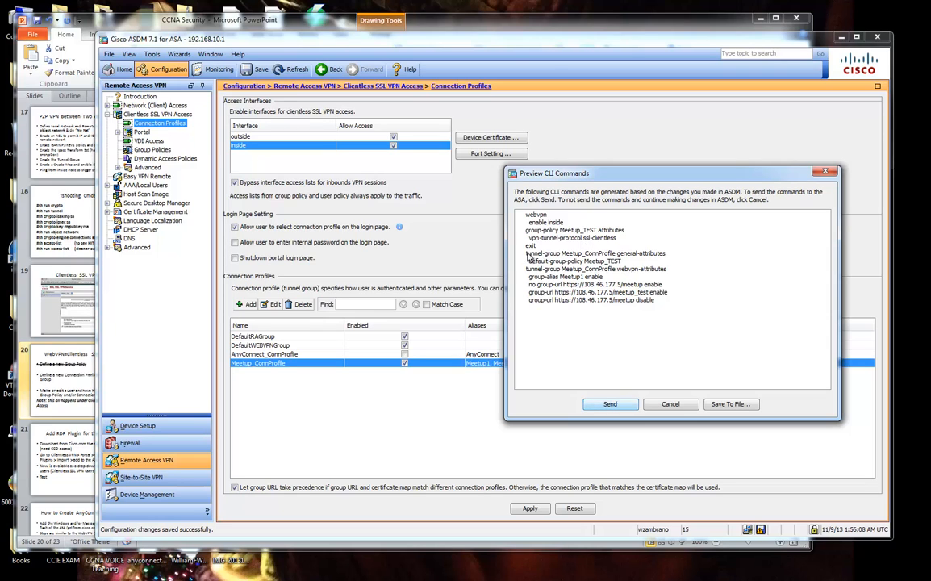
drag(561, 254, 528, 253)
Highlight 'Connection Profile = Tunnel Group' on the slide and the matching tunnel-group command.
key(alt+Tab)
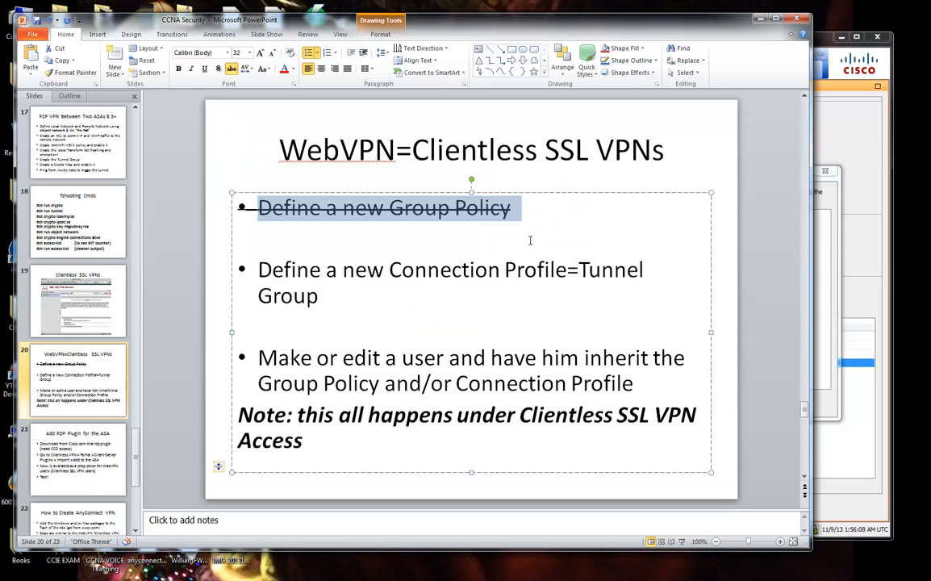
drag(397, 269, 320, 296)
click(831, 199)
click(596, 268)
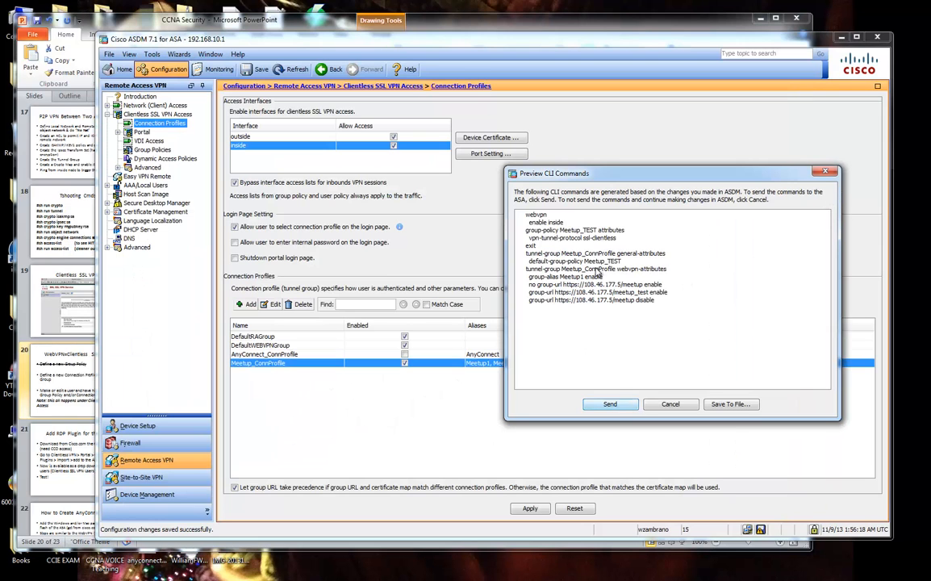
drag(526, 253, 561, 253)
click(539, 253)
Point out the general-attributes, group-alias Meetup1 and group-url commands, then send them to the ASA.
double_click(622, 255)
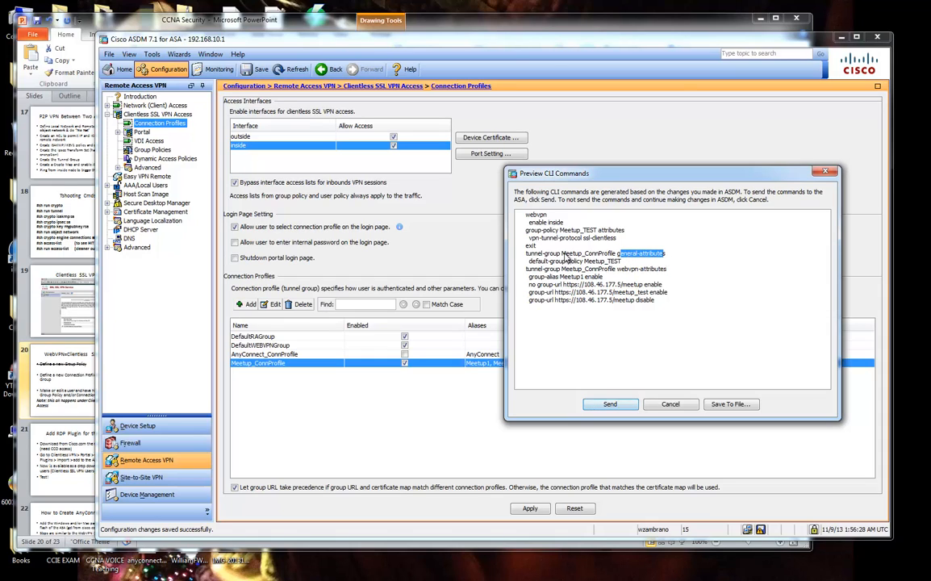
drag(563, 254, 617, 258)
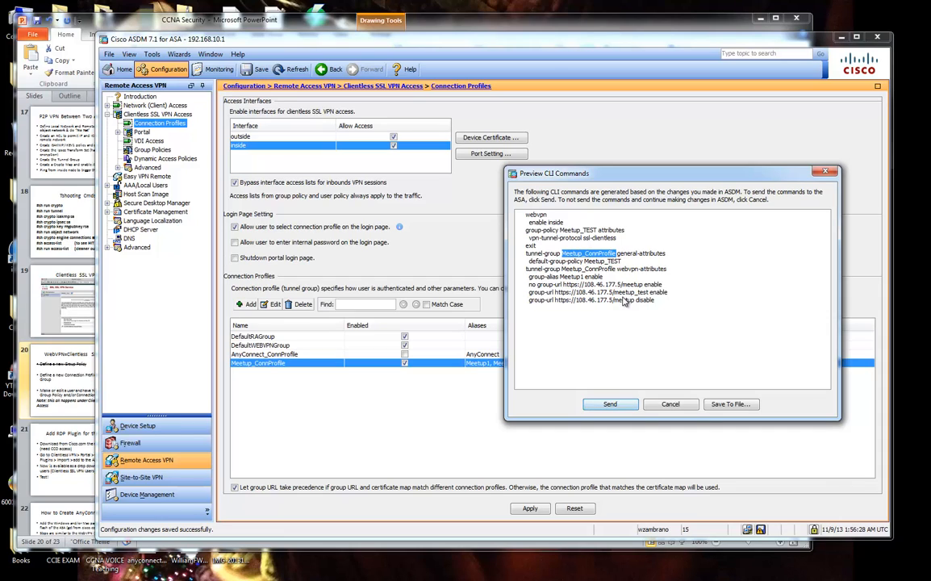
drag(528, 261, 624, 266)
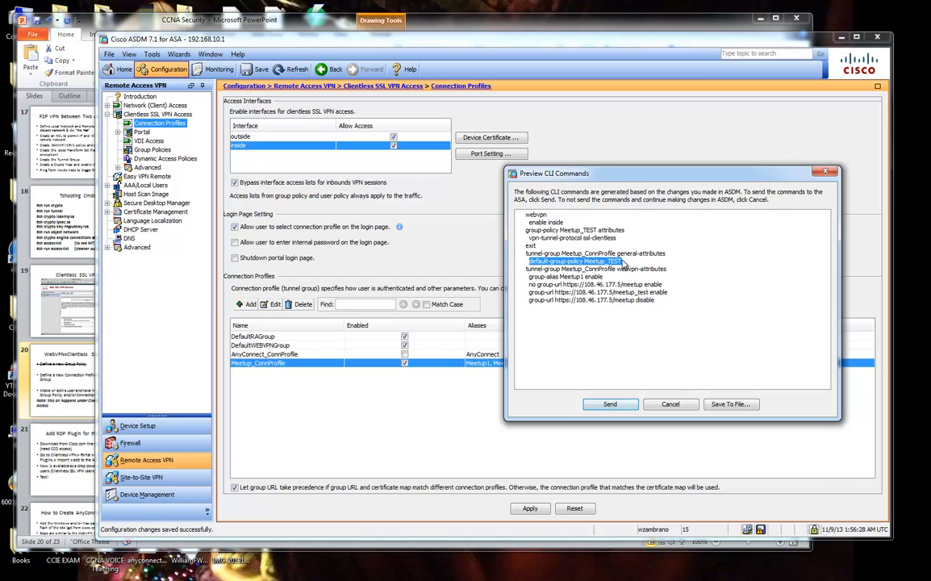
click(625, 265)
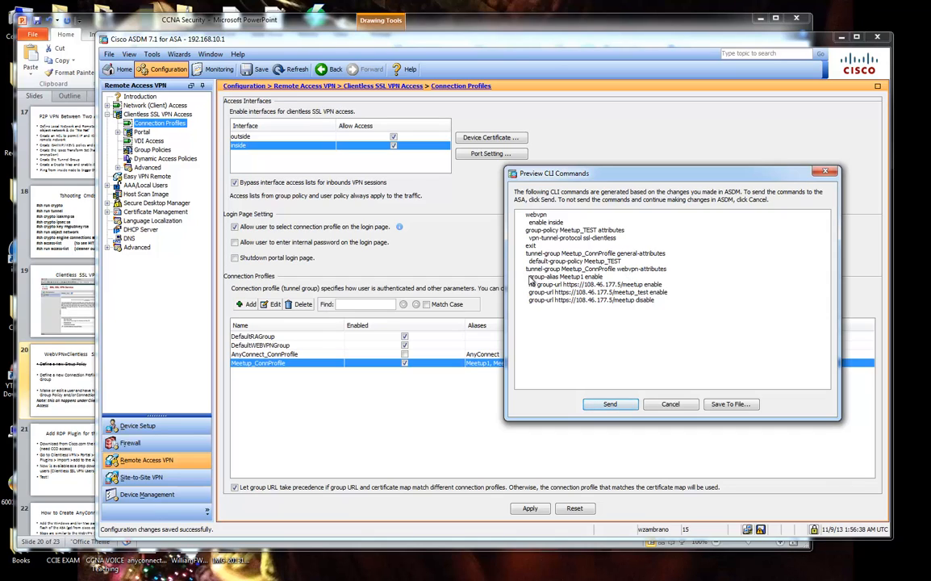
drag(530, 276, 590, 281)
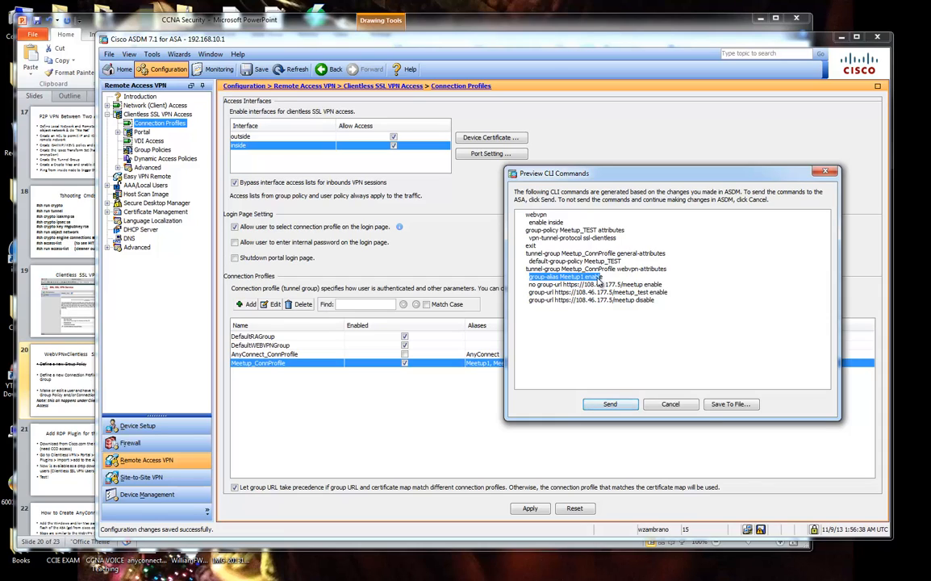
double_click(572, 277)
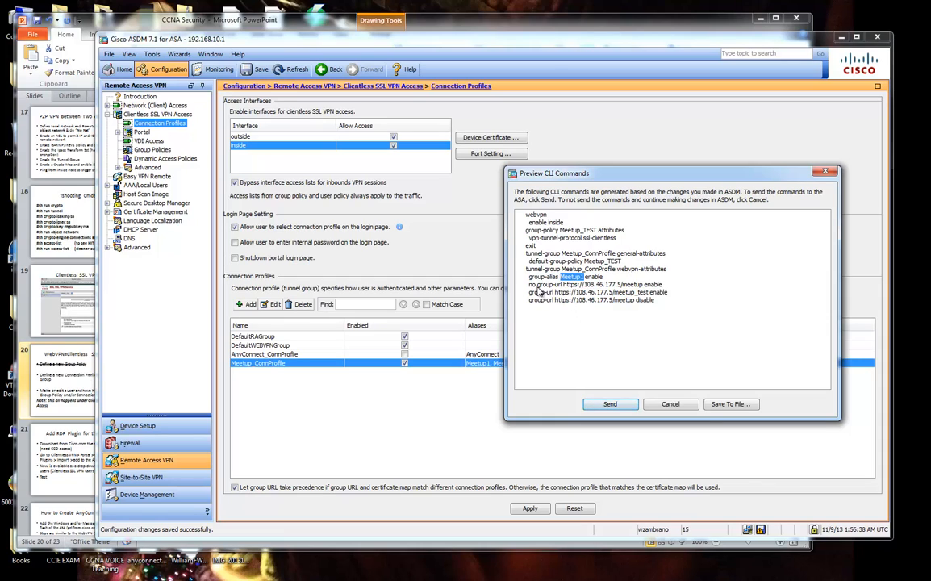
drag(529, 284, 664, 320)
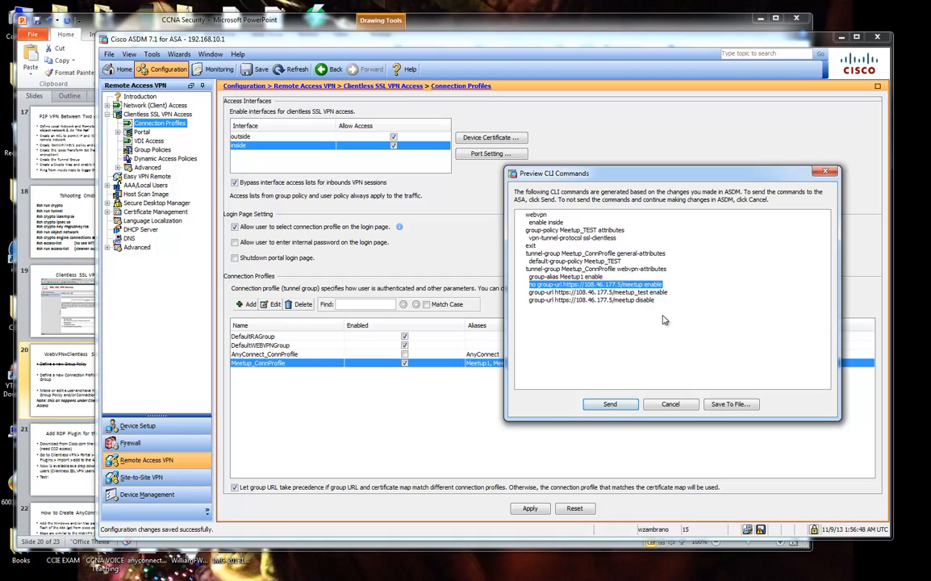
drag(530, 292, 657, 305)
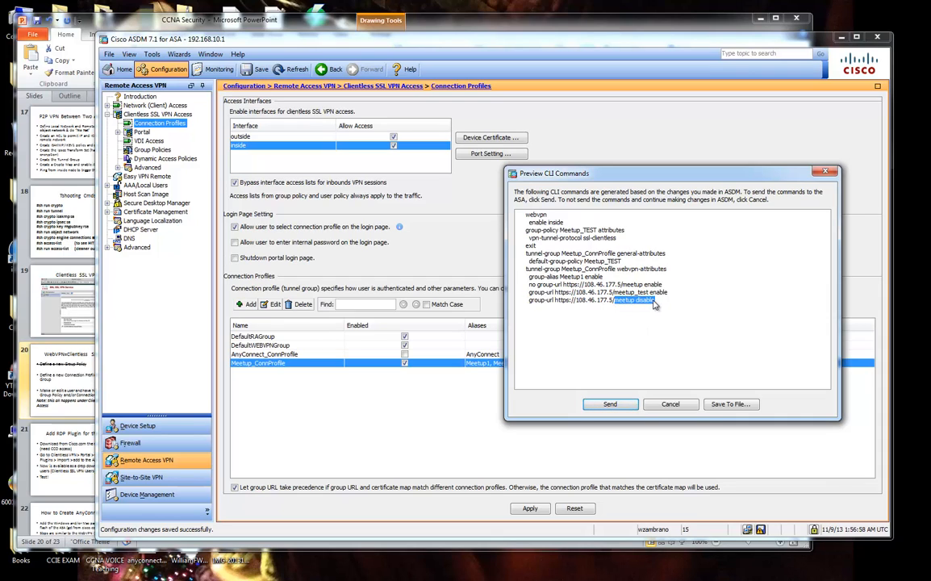
click(621, 403)
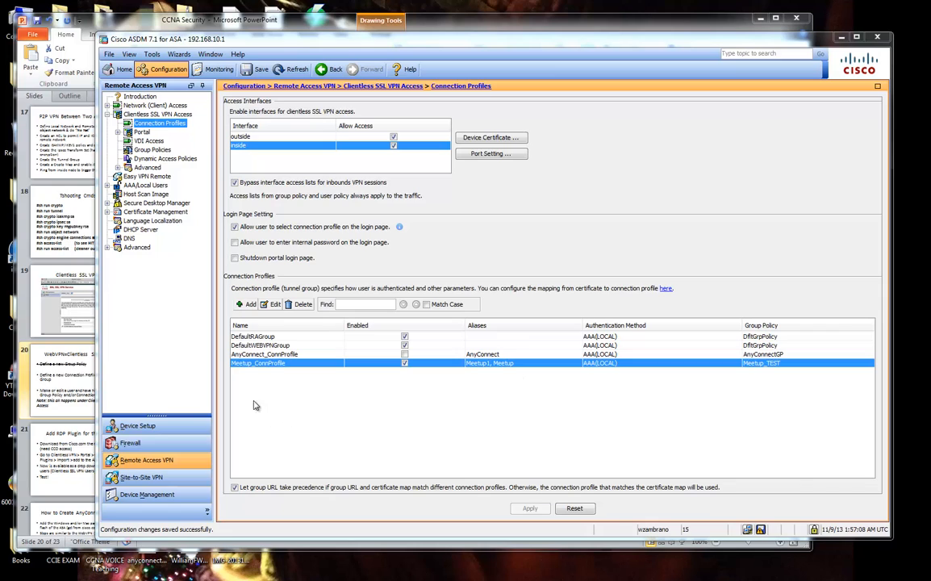
Check the outside interface's address 108.46.177.5 under Device Setup > Interfaces, then bring Firefox forward.
click(164, 433)
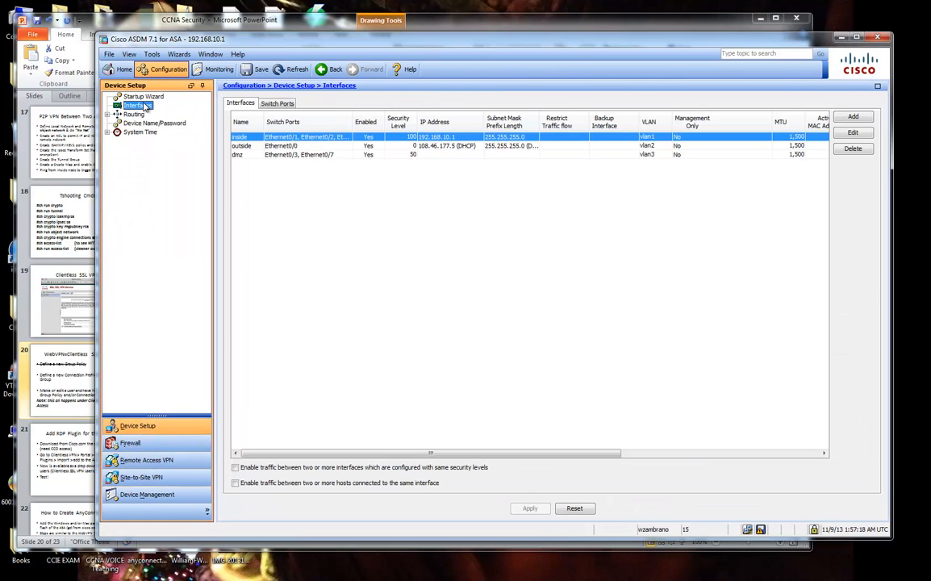
click(420, 145)
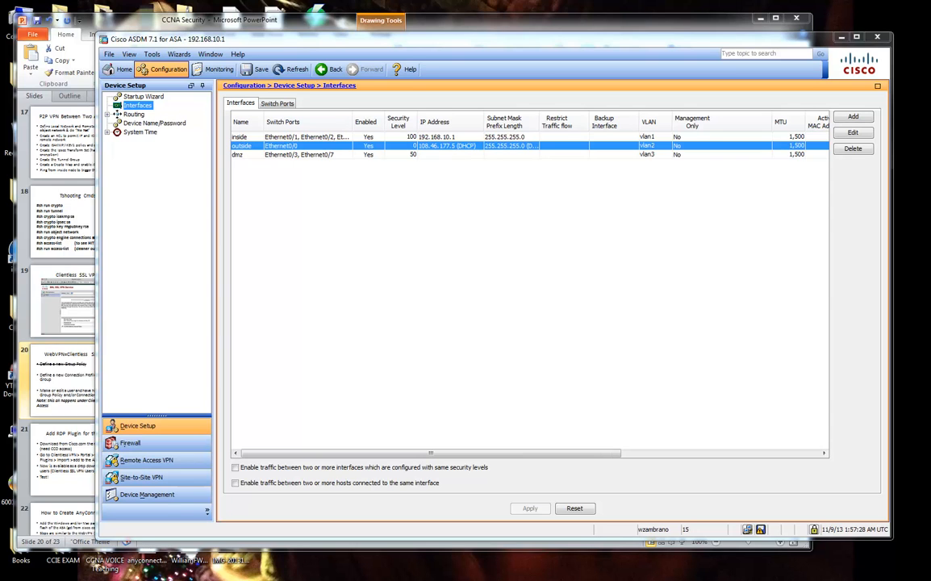
drag(930, 50, 604, 101)
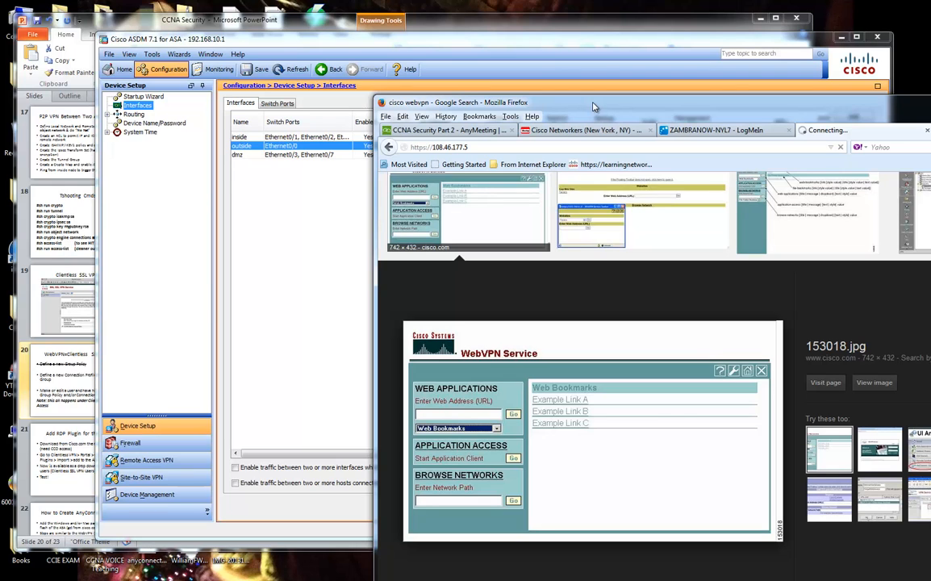
drag(594, 106, 662, 156)
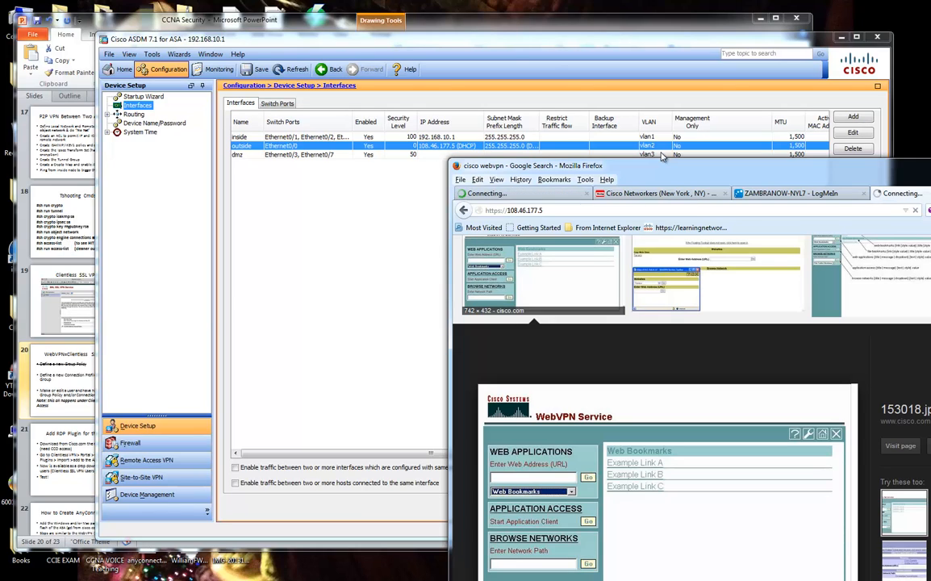
click(603, 211)
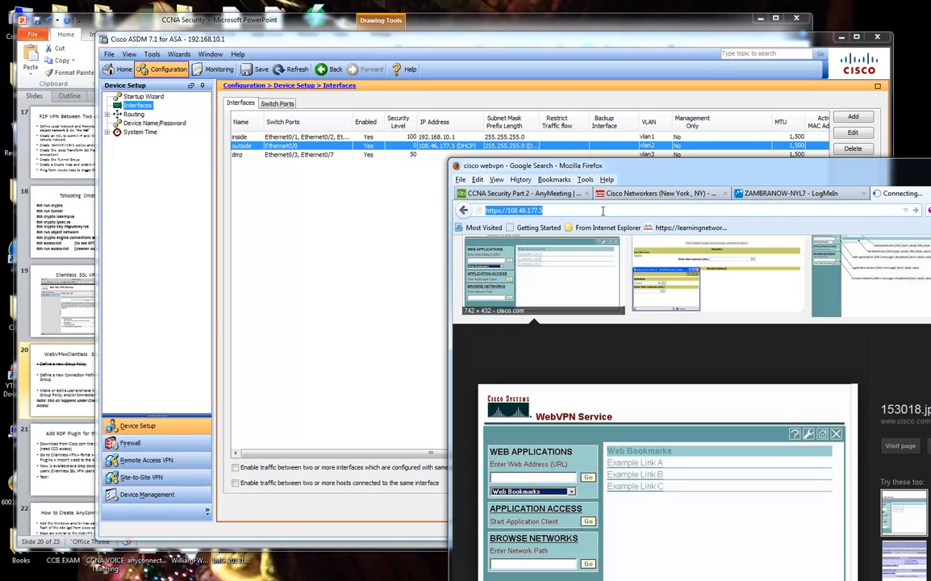
click(605, 212)
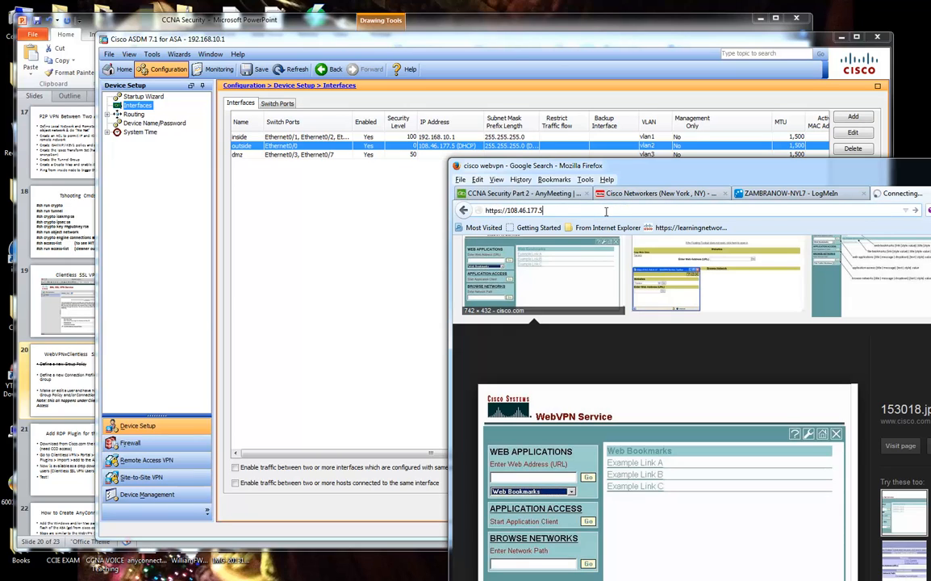
drag(633, 166, 664, 170)
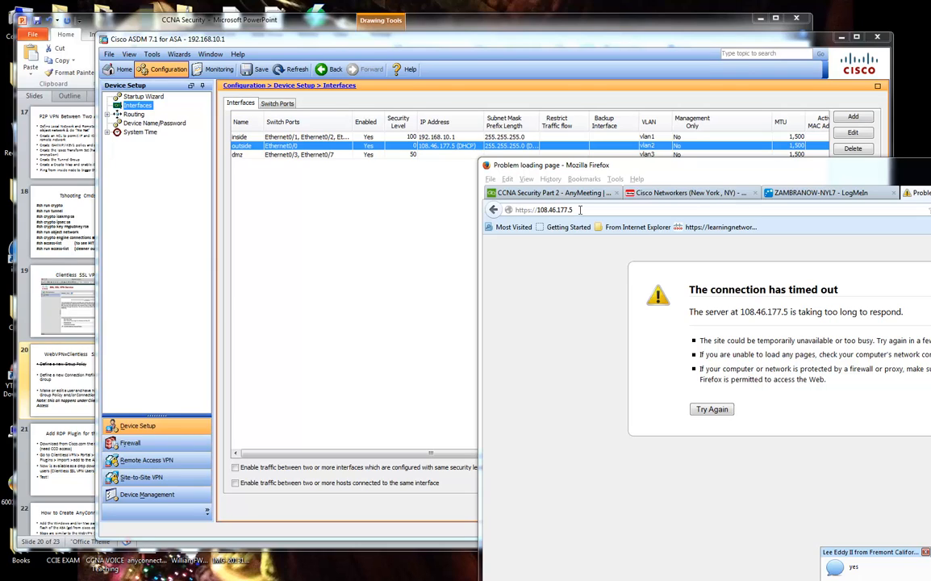
Open Meetup_ConnProfile for editing from Clientless SSL VPN Connection Profiles and review its aliases.
drag(589, 46, 528, 46)
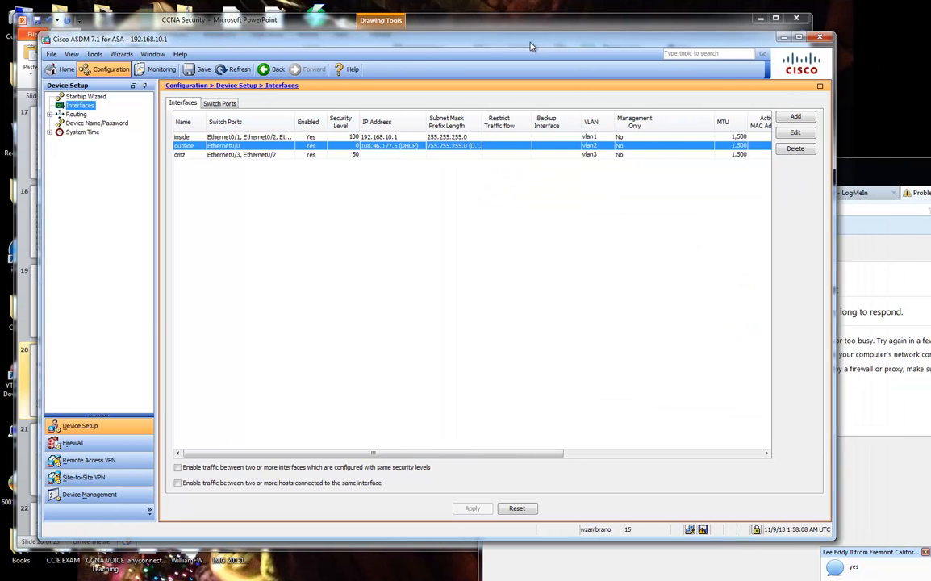
click(110, 459)
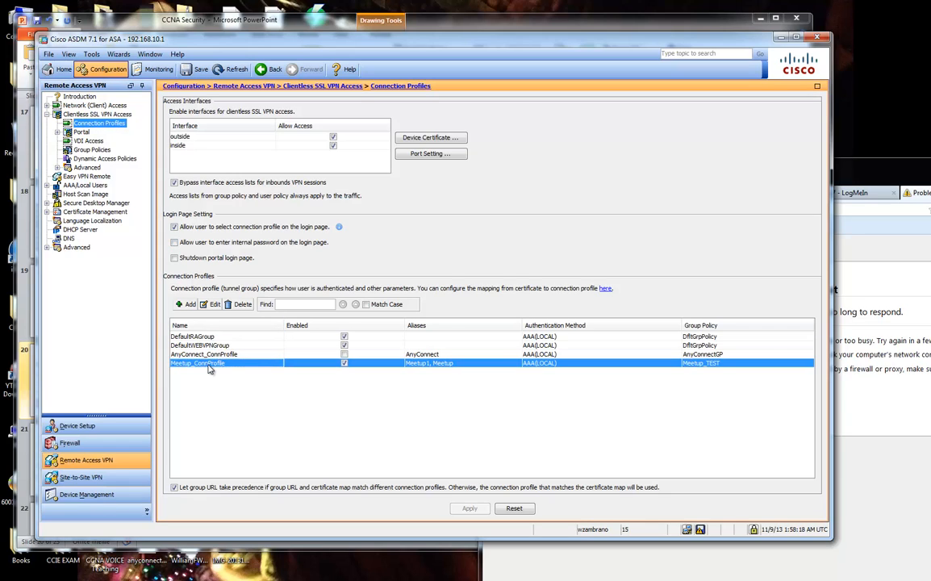
click(212, 304)
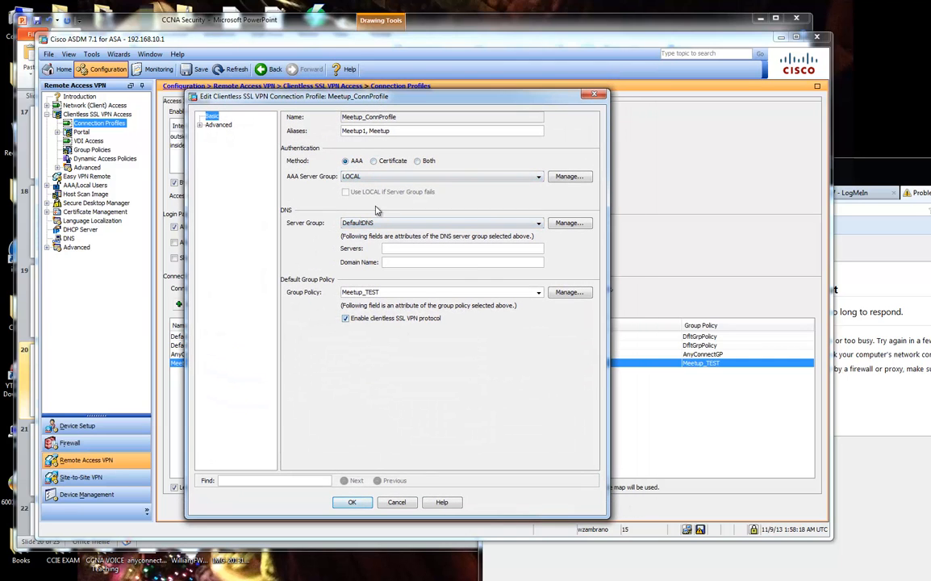
drag(391, 131, 343, 130)
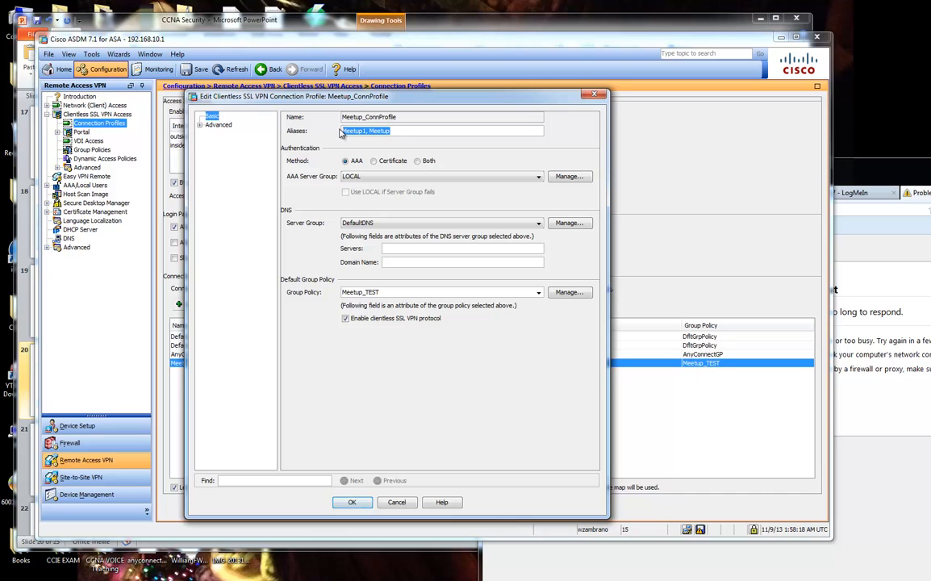
click(361, 131)
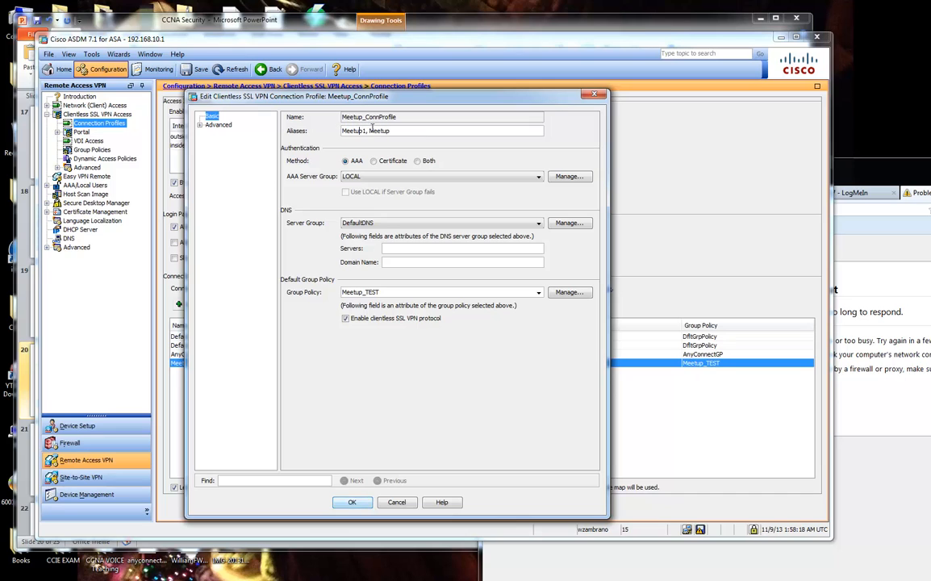
Show its Advanced > Clientless SSL VPN page and compare the meetup and meetup_test group URLs.
click(200, 125)
click(237, 187)
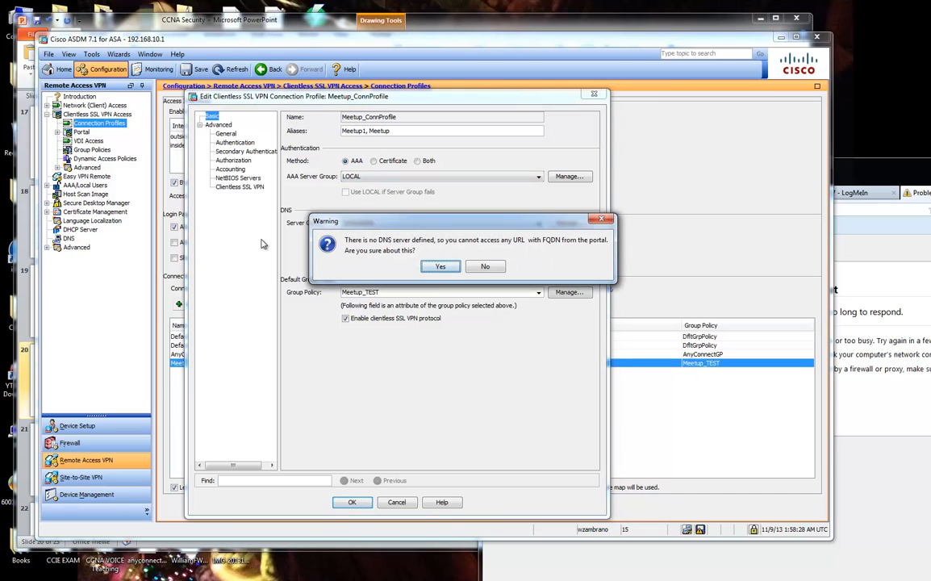
click(441, 267)
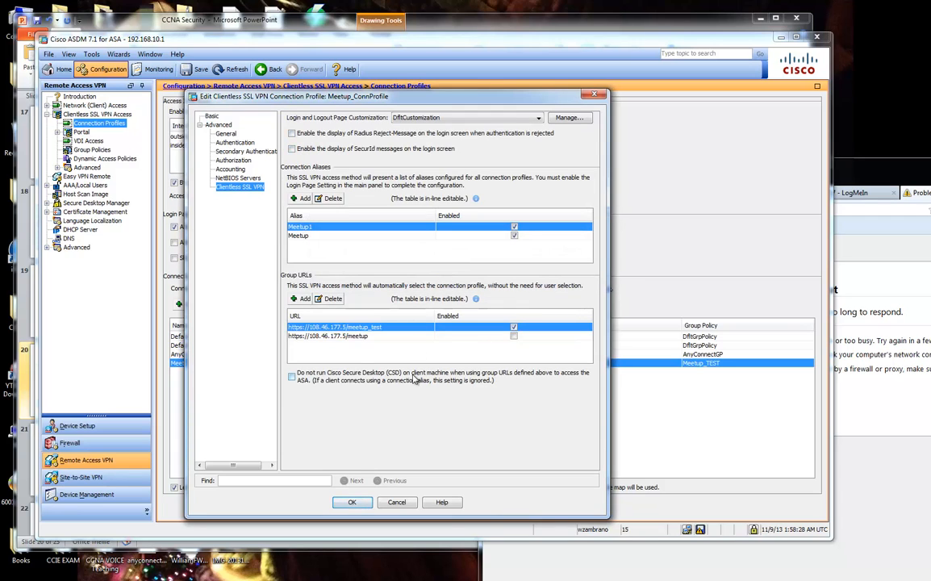
click(370, 336)
click(369, 329)
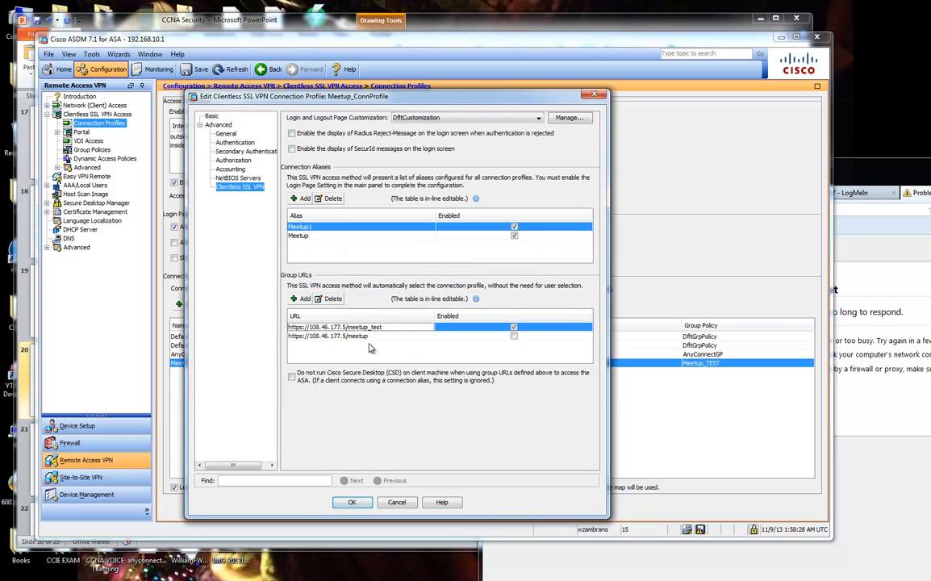
click(372, 335)
click(372, 328)
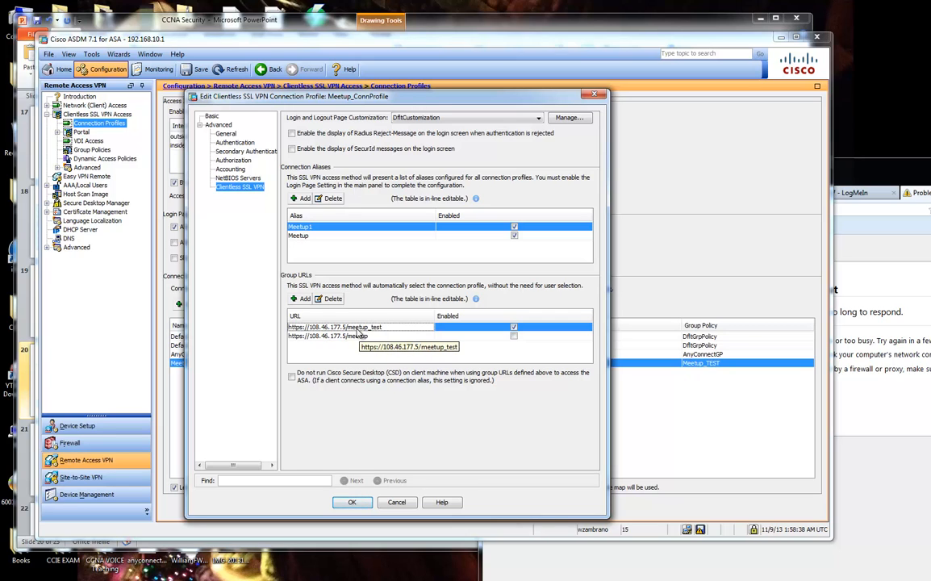
click(842, 331)
Append /meetup_test to the portal address and load it.
click(613, 211)
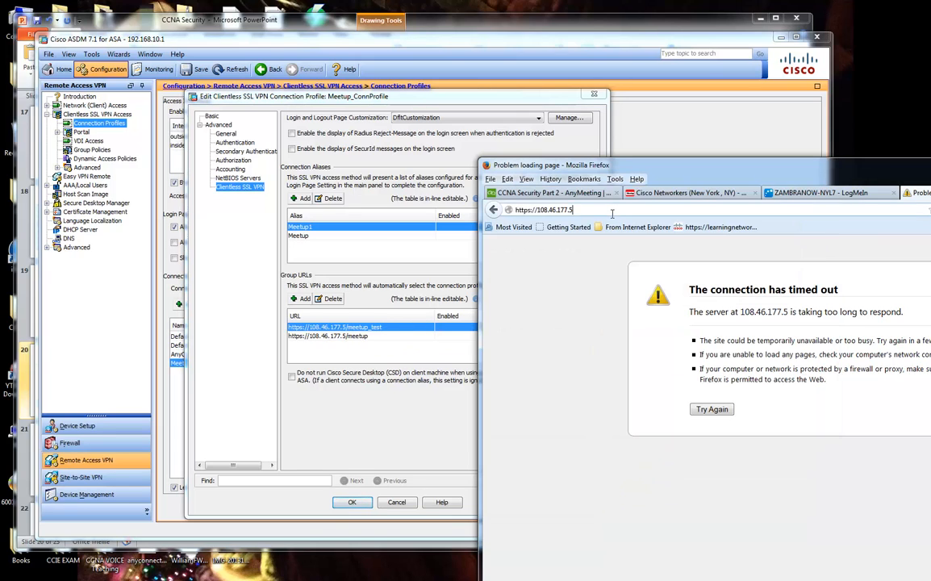
click(614, 212)
text(/meetu)
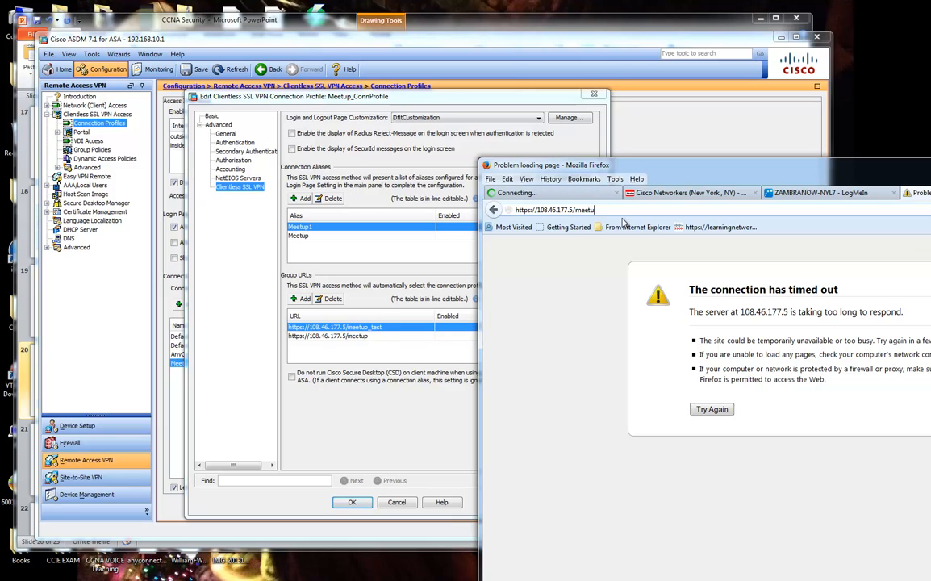
text(p_test)
key(Return)
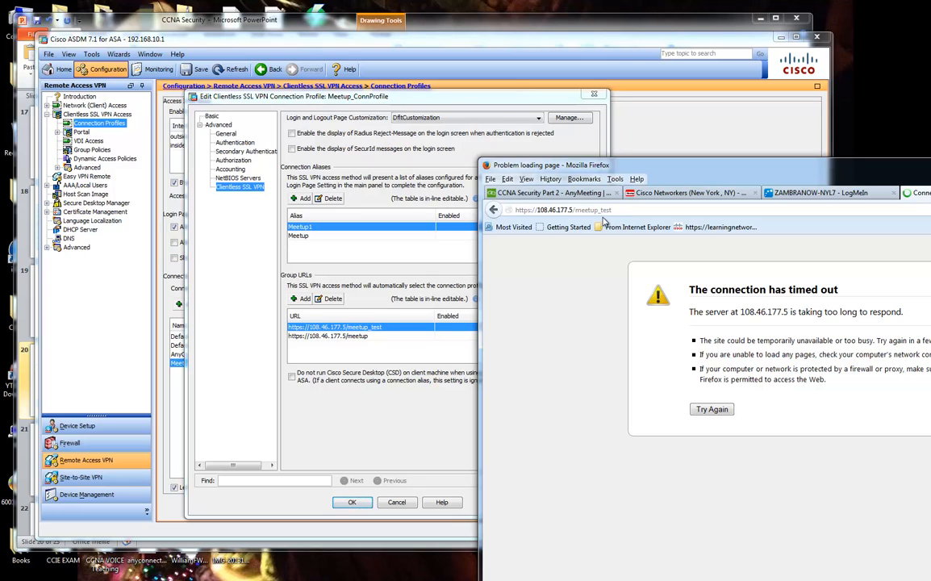
drag(573, 210, 530, 210)
text(192.168.)
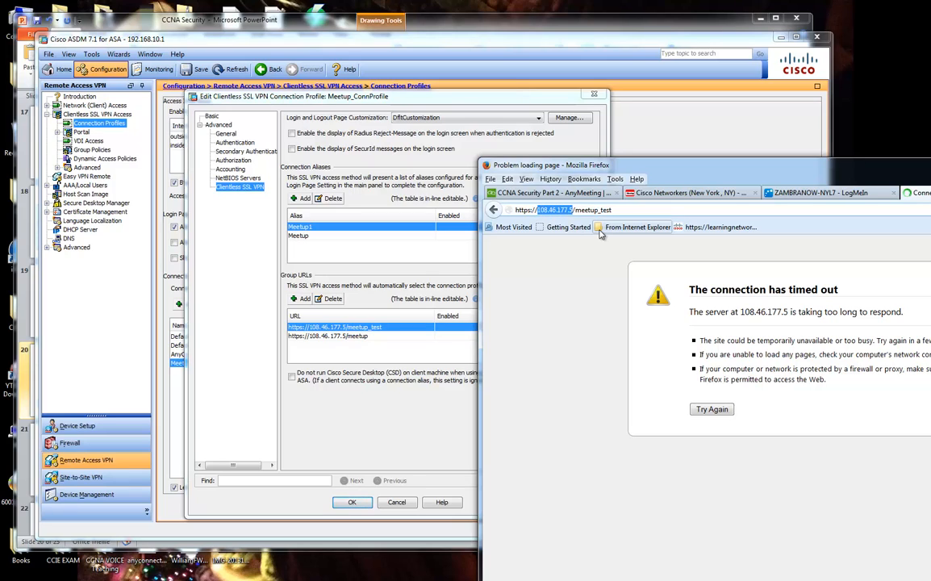
text(10.1)
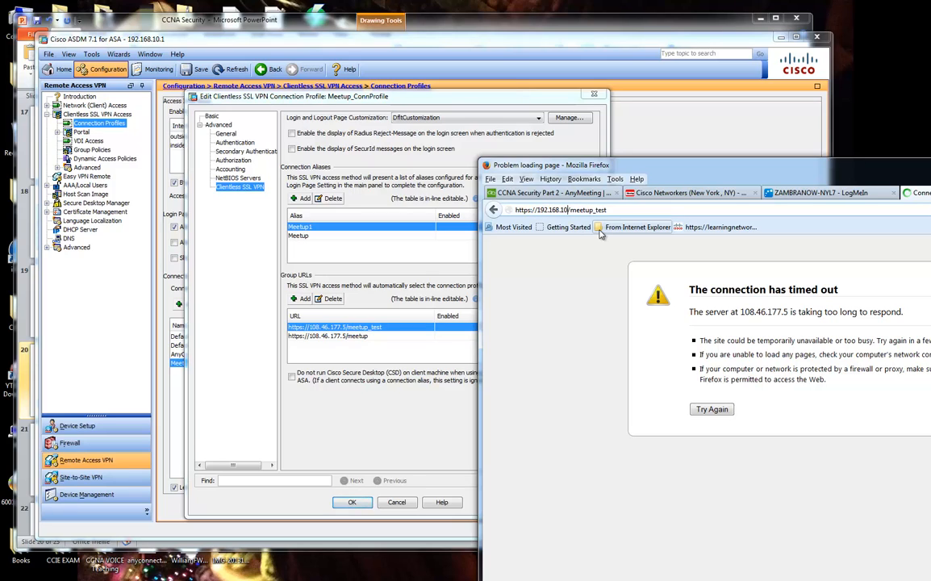
key(Return)
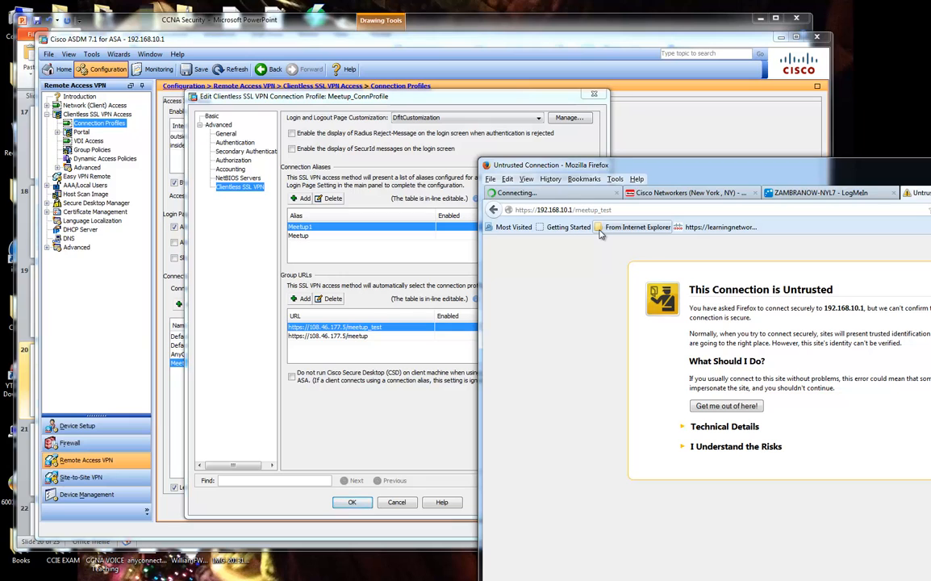
Cancel the Meetup_ConnProfile editor and show the Device Setup Interfaces list.
click(352, 502)
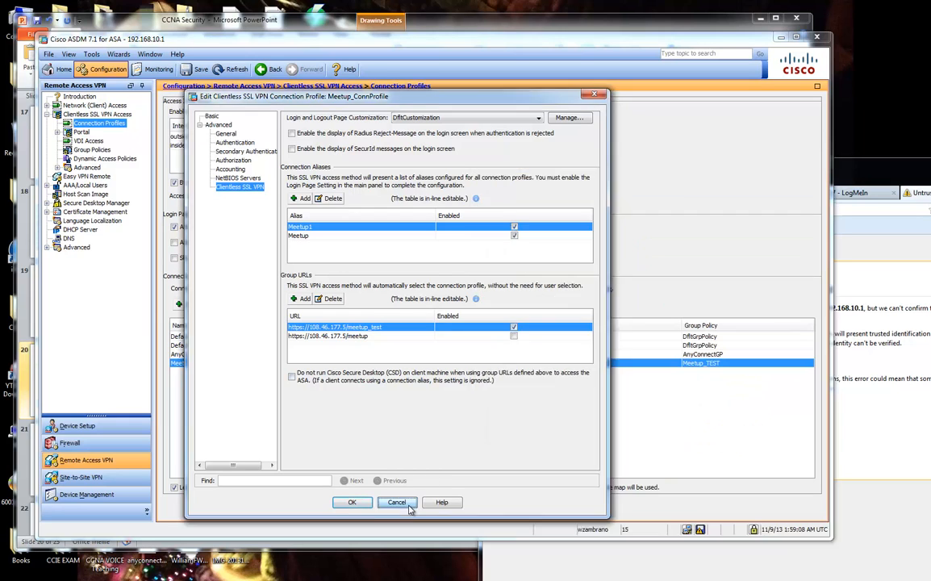
click(78, 425)
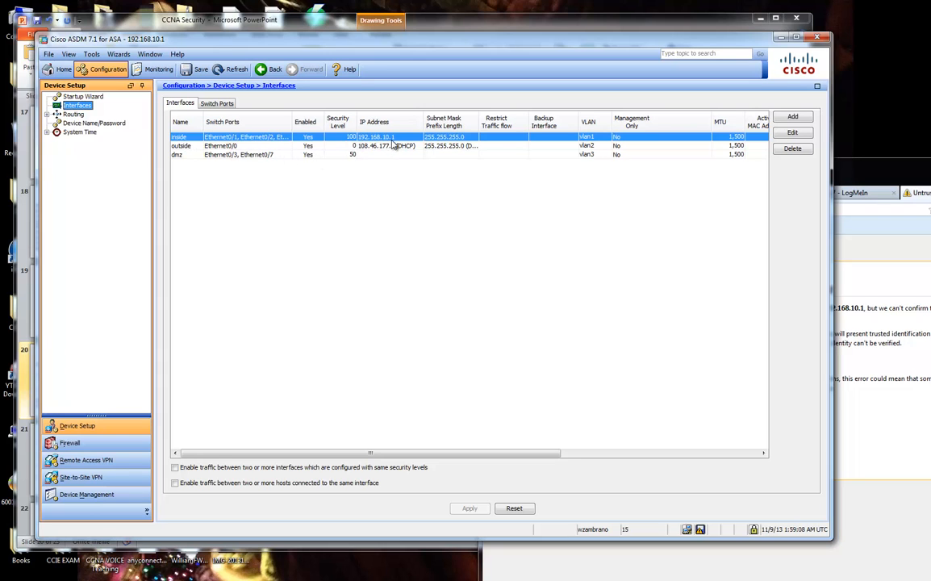
drag(864, 171, 615, 45)
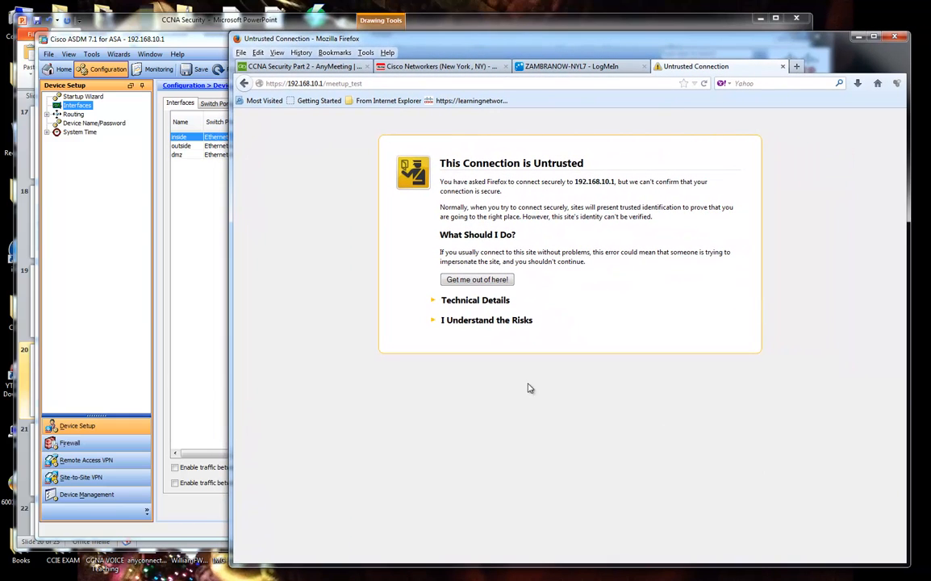
Add and confirm a security exception for the 192.168.10.1 certificate.
click(487, 322)
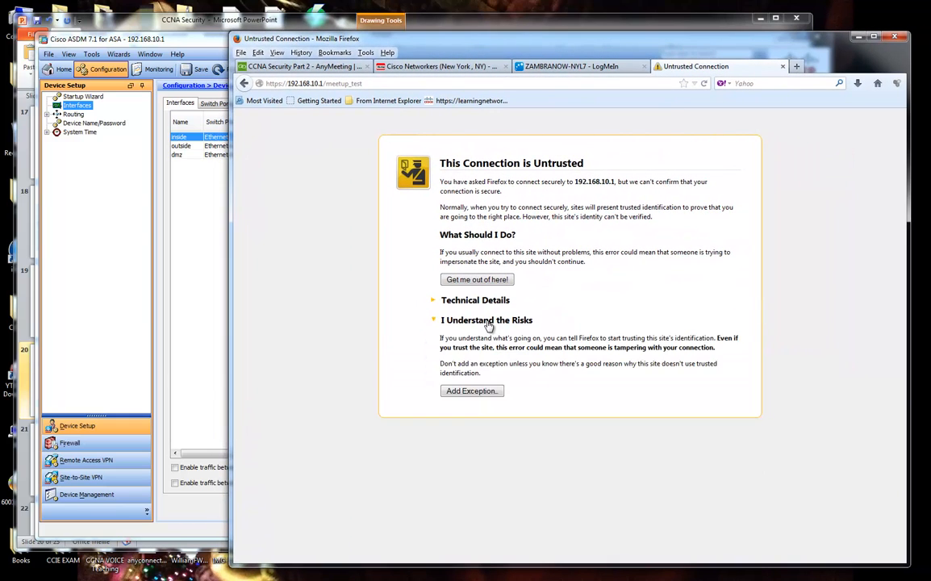
click(471, 391)
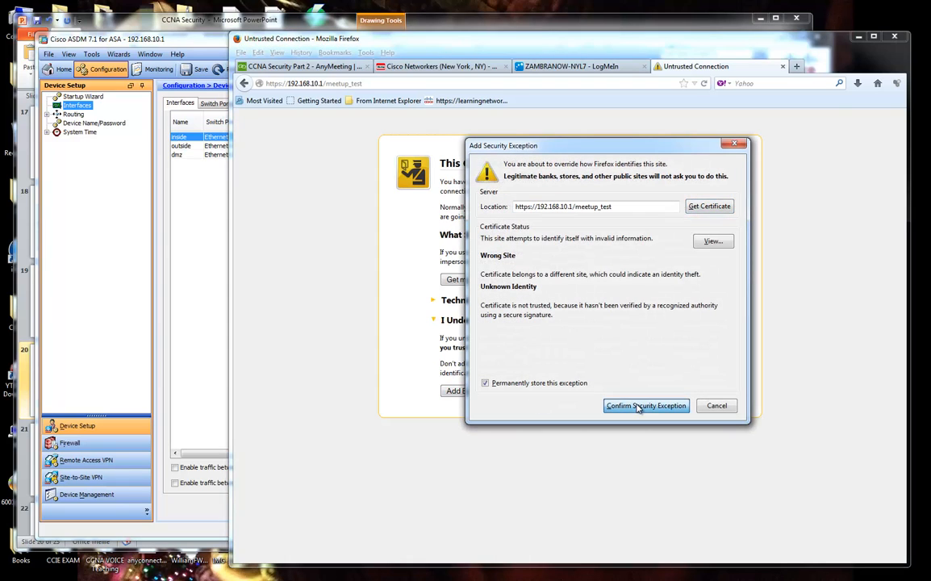
click(695, 208)
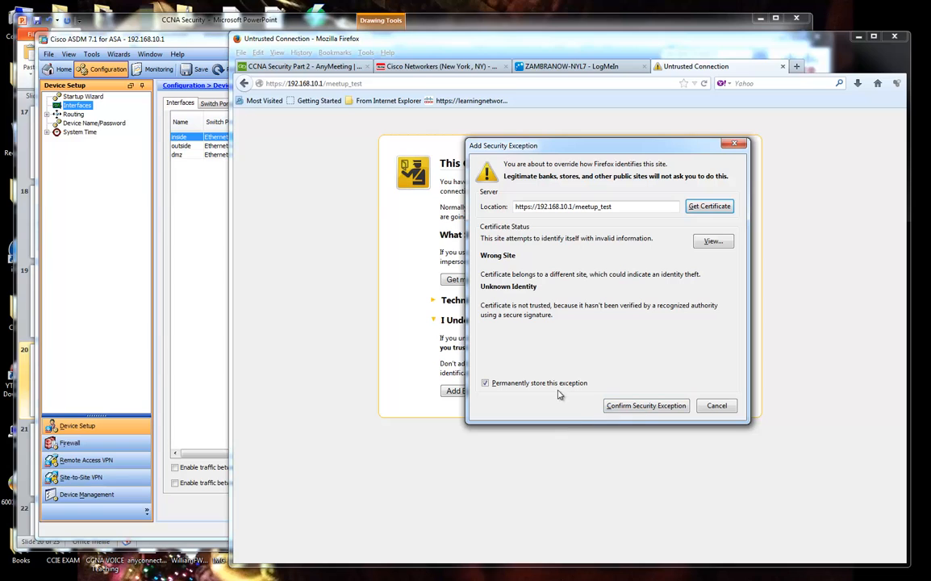
click(627, 407)
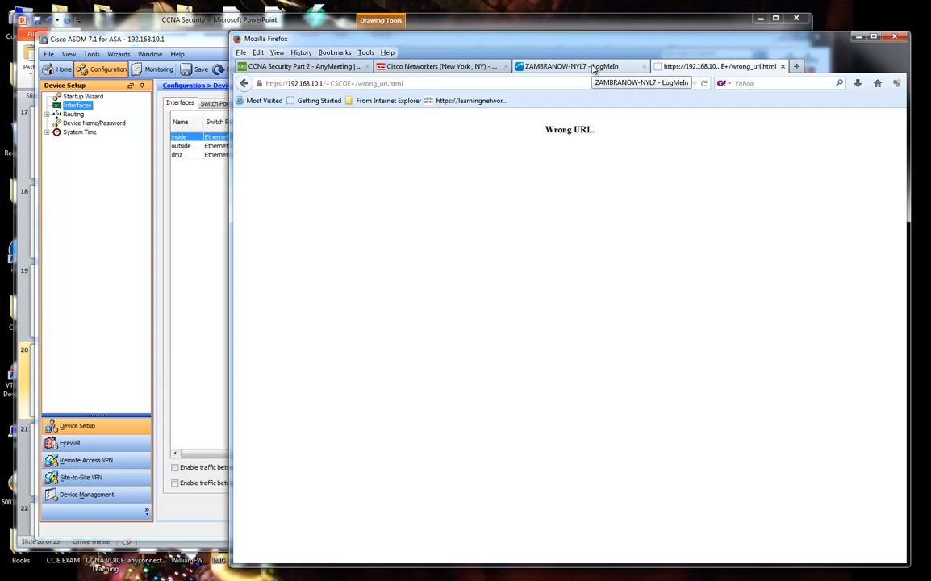
In the LogMeIn remote session, reload the VPN portal and return to its login form.
double_click(516, 39)
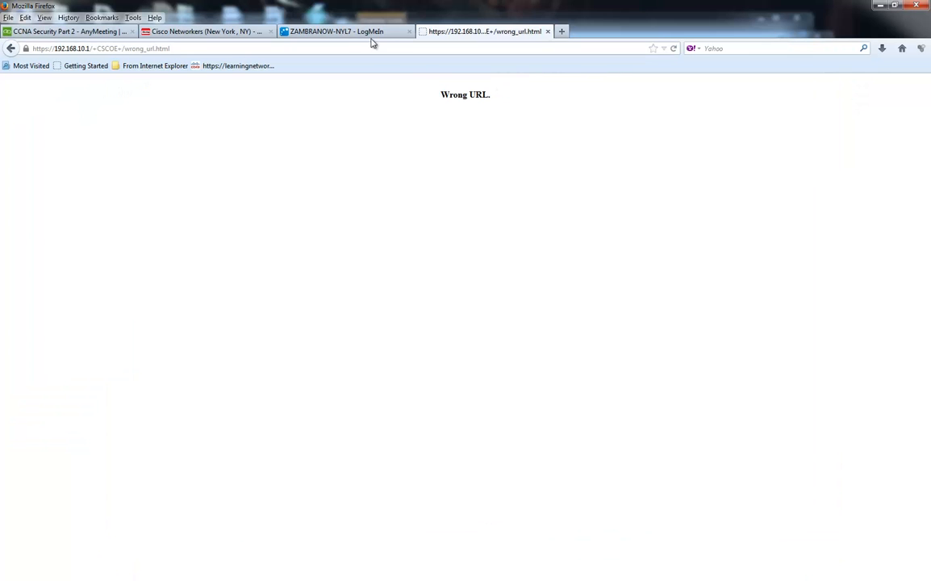
click(367, 33)
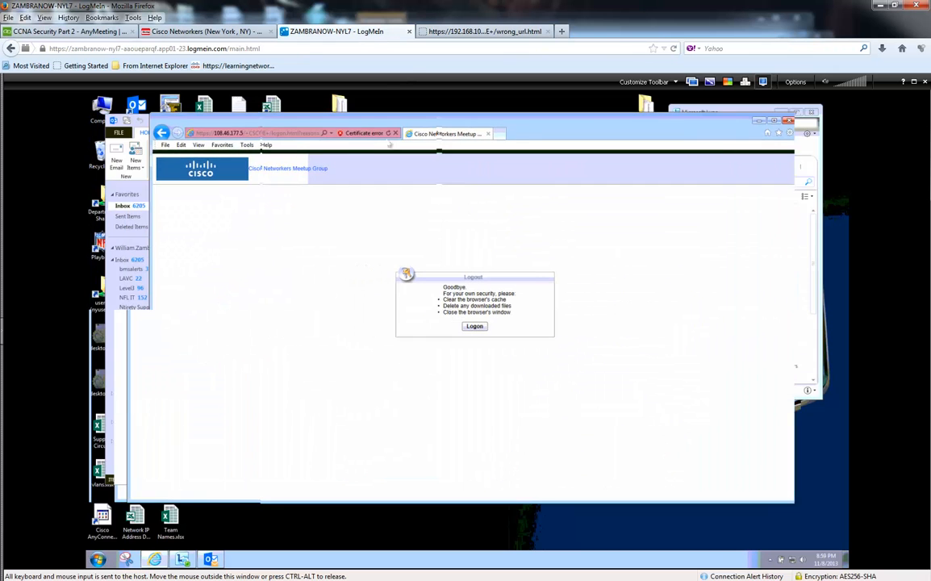
click(775, 121)
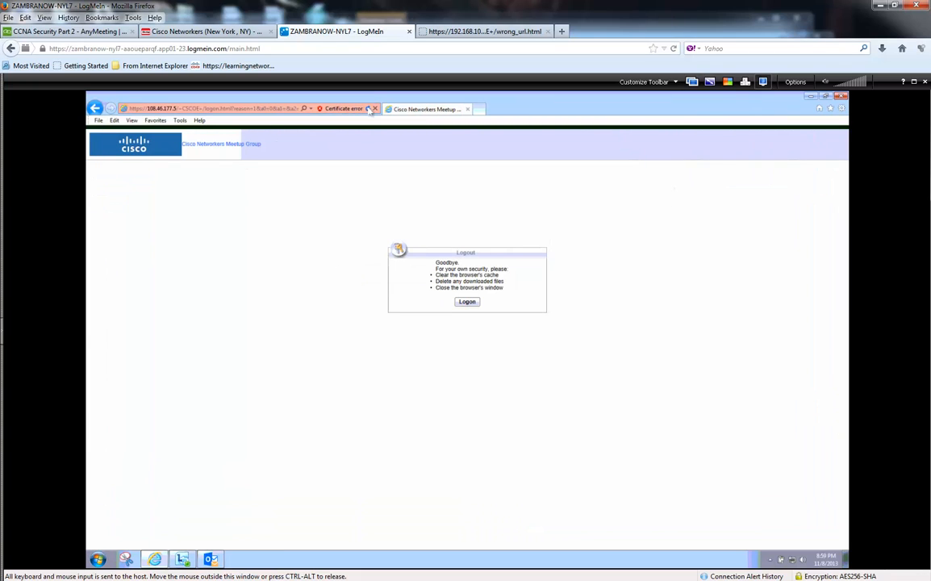
click(368, 109)
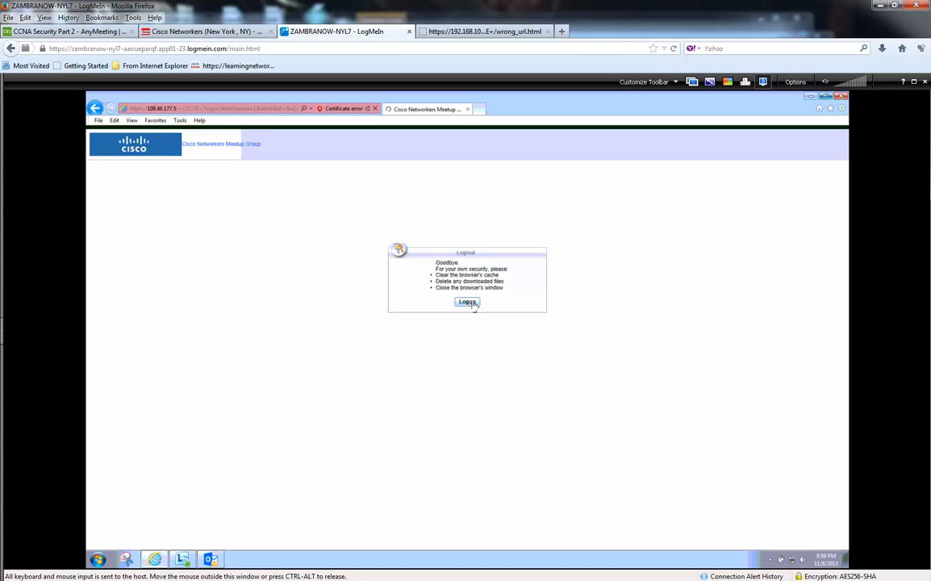
click(472, 303)
Log in to the SSL VPN portal with the Meetup1 group and continue to its home page.
click(490, 288)
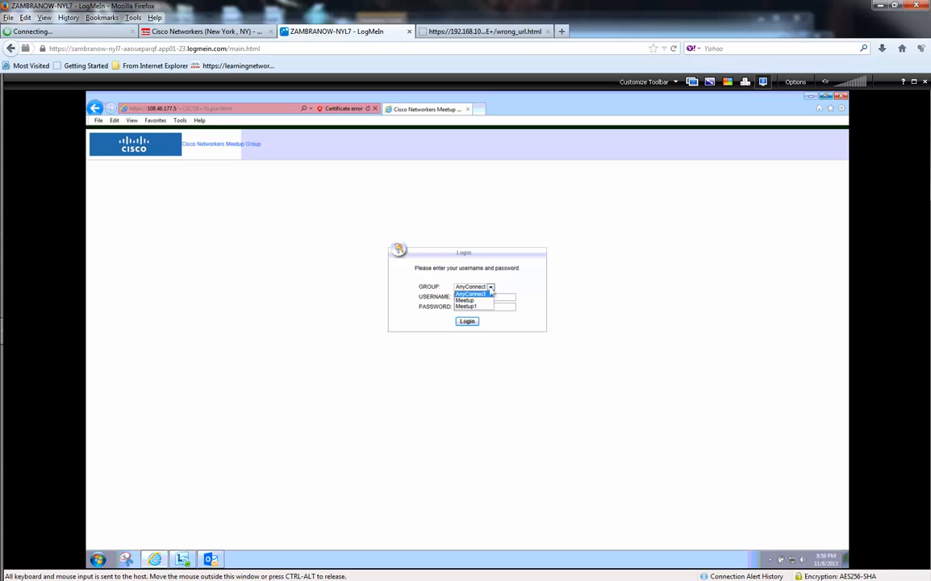
click(491, 289)
click(492, 289)
click(915, 83)
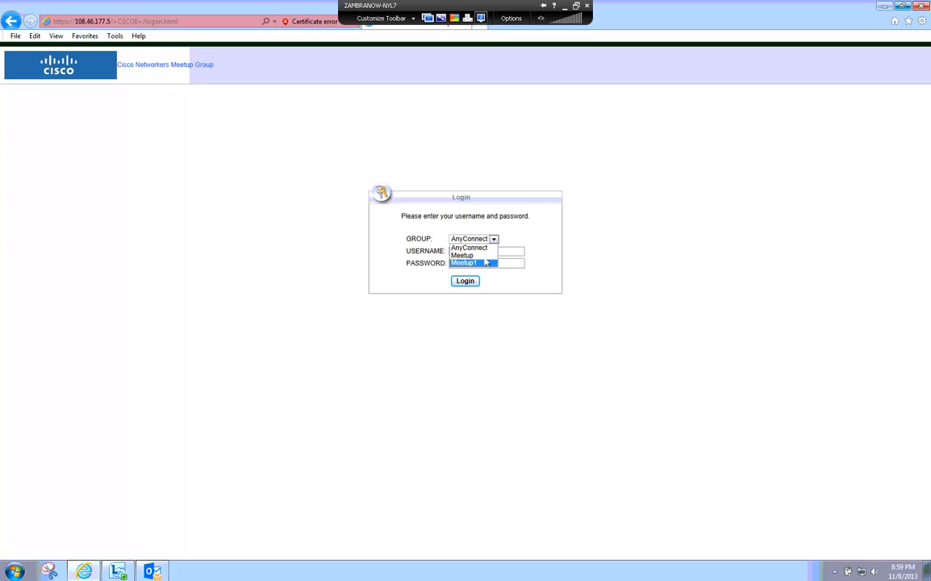
click(487, 263)
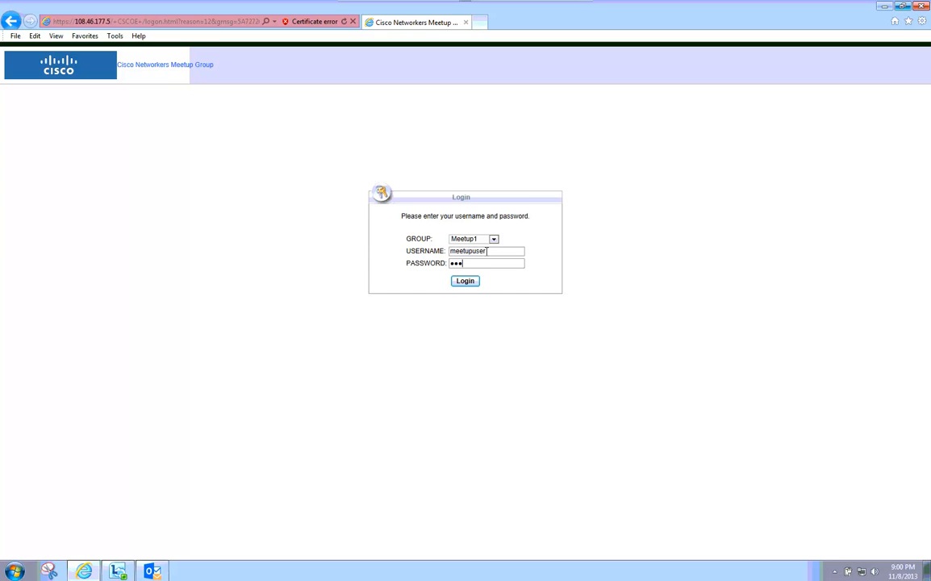
click(475, 281)
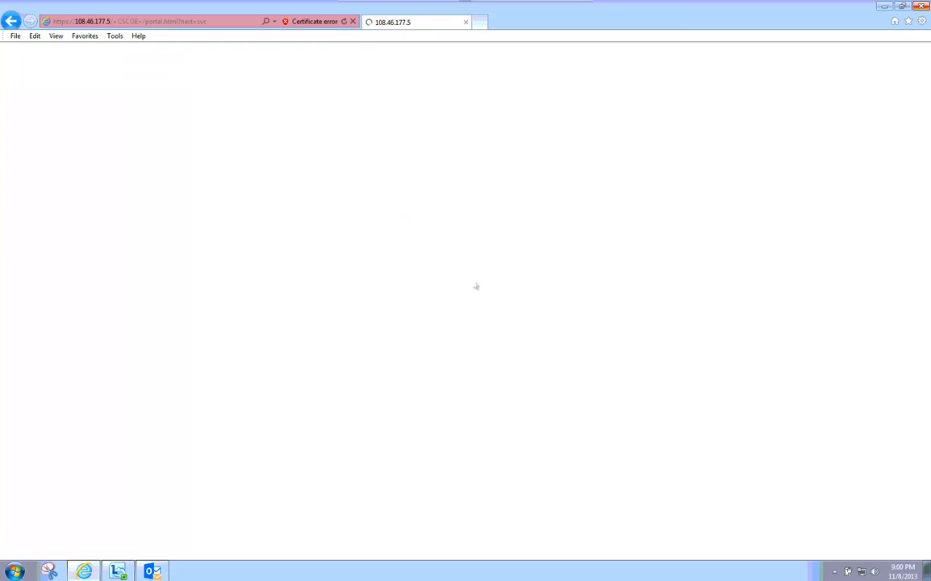
click(482, 332)
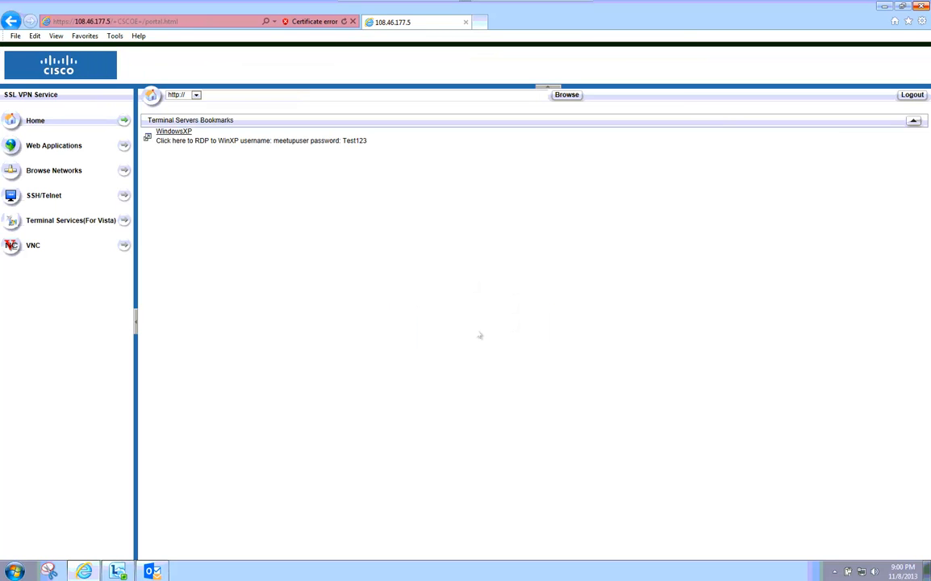
Leave the remote full-screen view and return to Firefox's Wrong URL page beside ASDM.
double_click(418, 6)
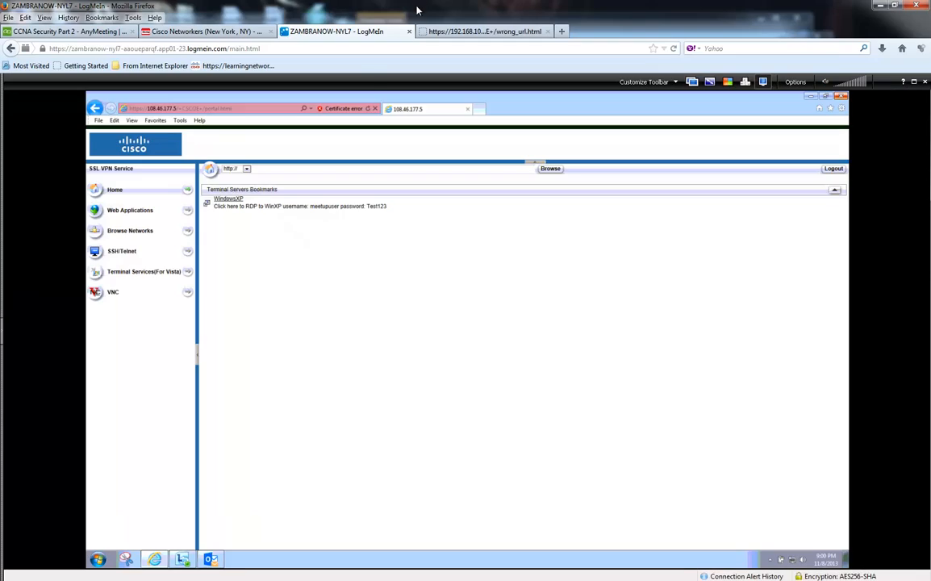
drag(479, 13, 576, 44)
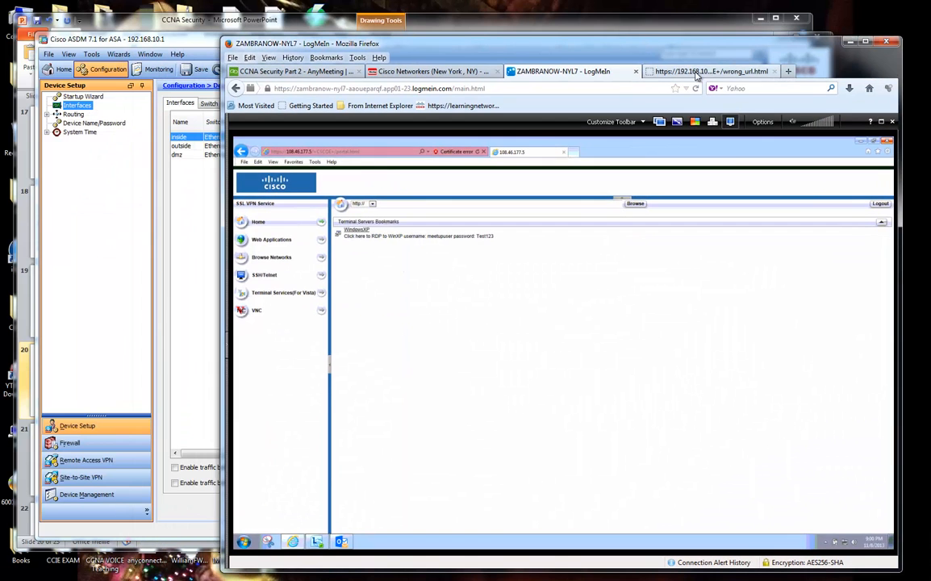
click(697, 74)
drag(395, 40, 473, 35)
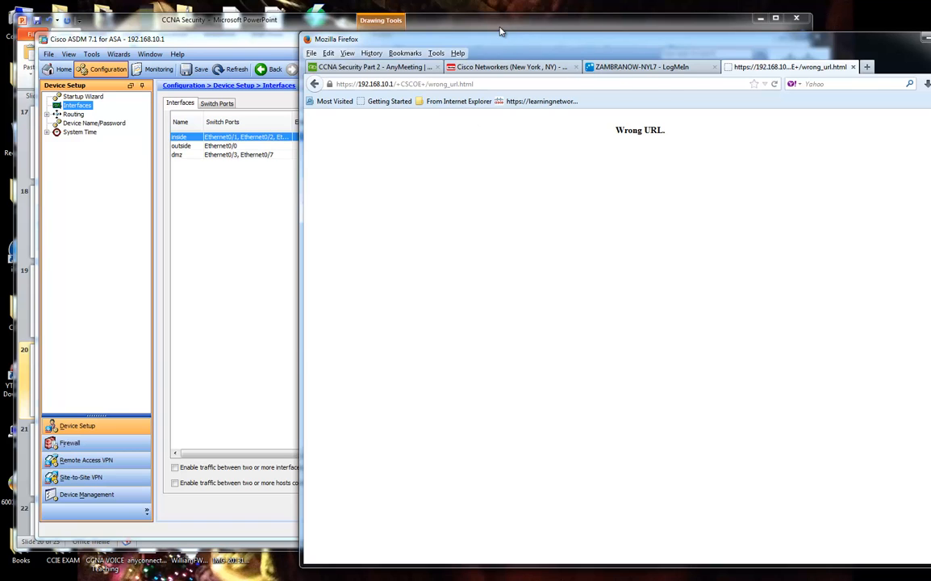
Move the browser aside and bring ASDM to the front.
click(501, 27)
double_click(835, 41)
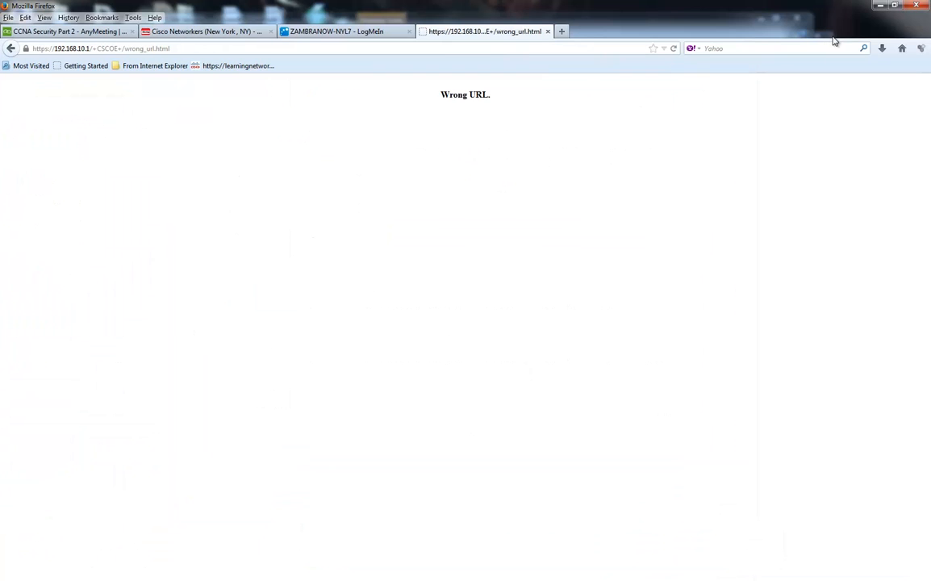
double_click(762, 4)
drag(669, 46, 930, 46)
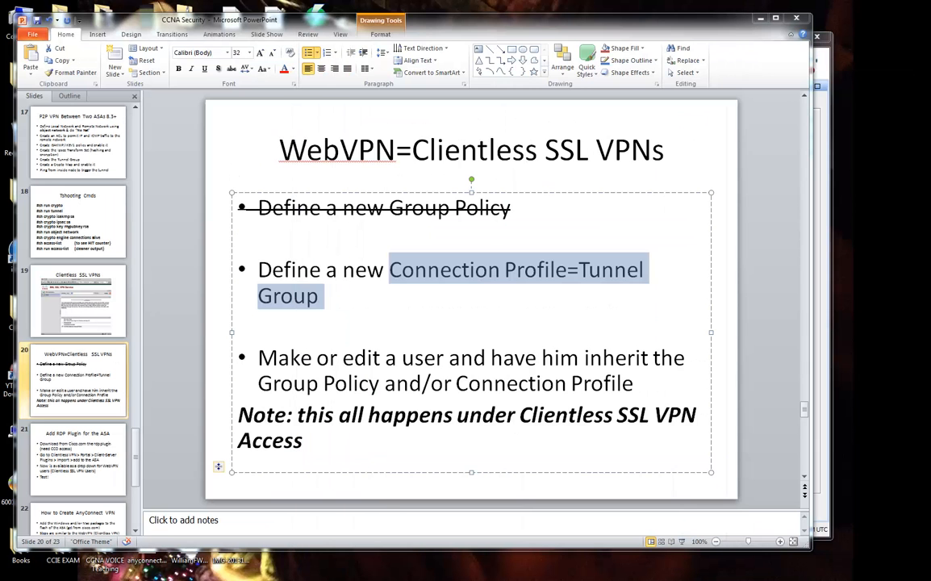
click(824, 64)
drag(729, 39, 773, 55)
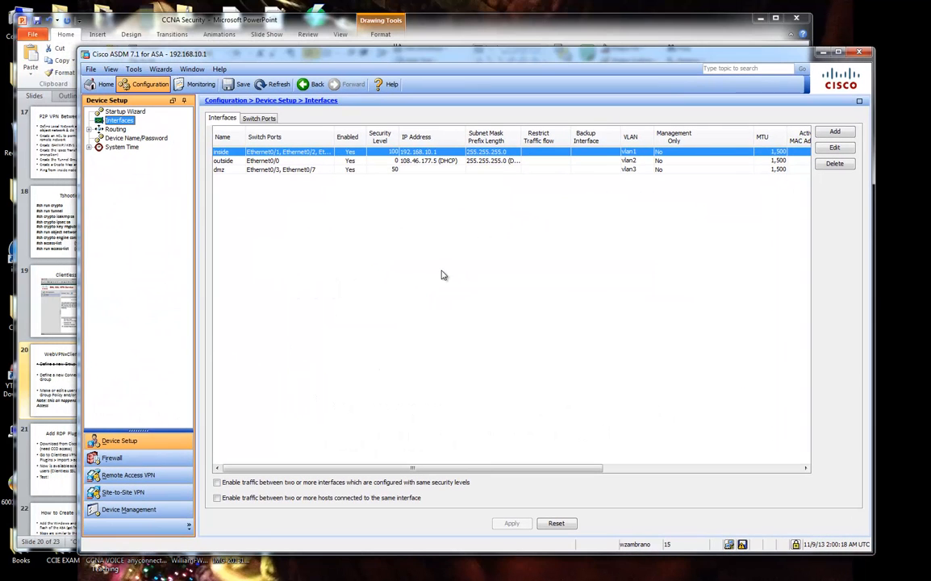
Untick Allow Access for inside in Connection Profiles and send the 'no enable inside' command.
click(149, 475)
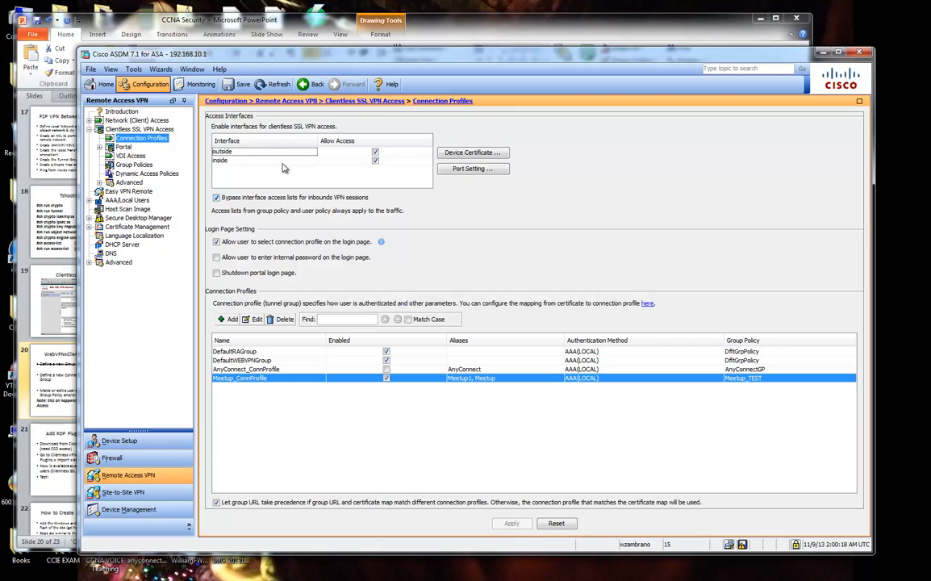
click(250, 162)
click(375, 162)
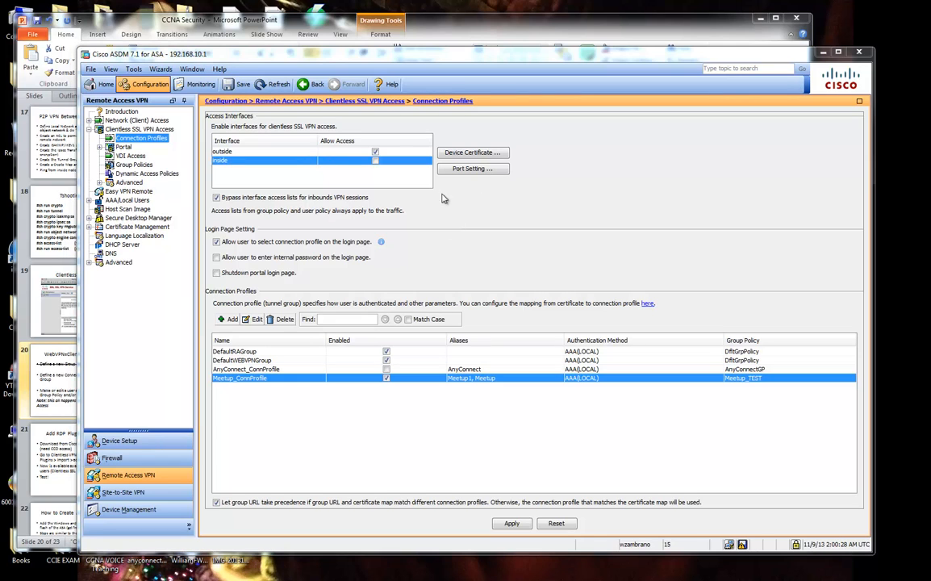
click(511, 525)
drag(650, 191, 621, 209)
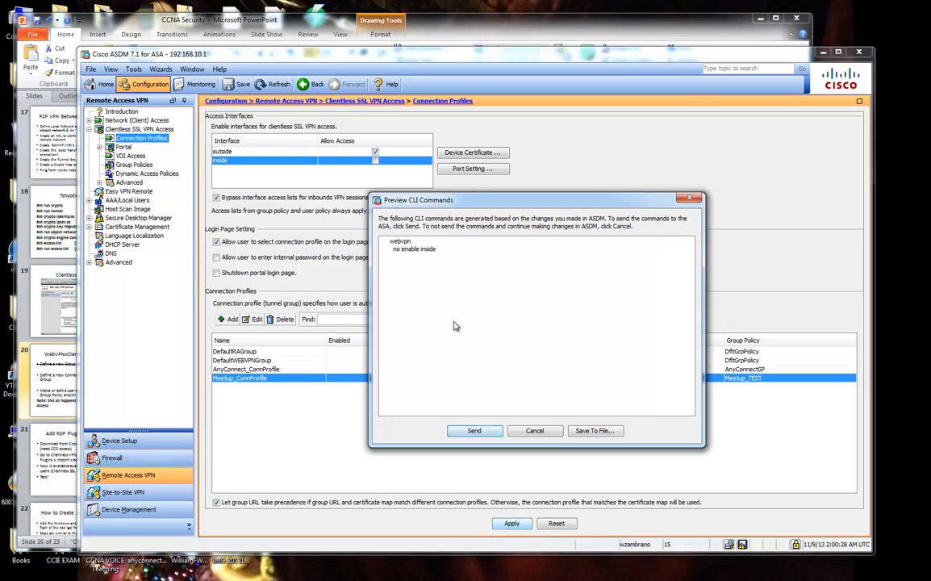
drag(394, 249, 430, 251)
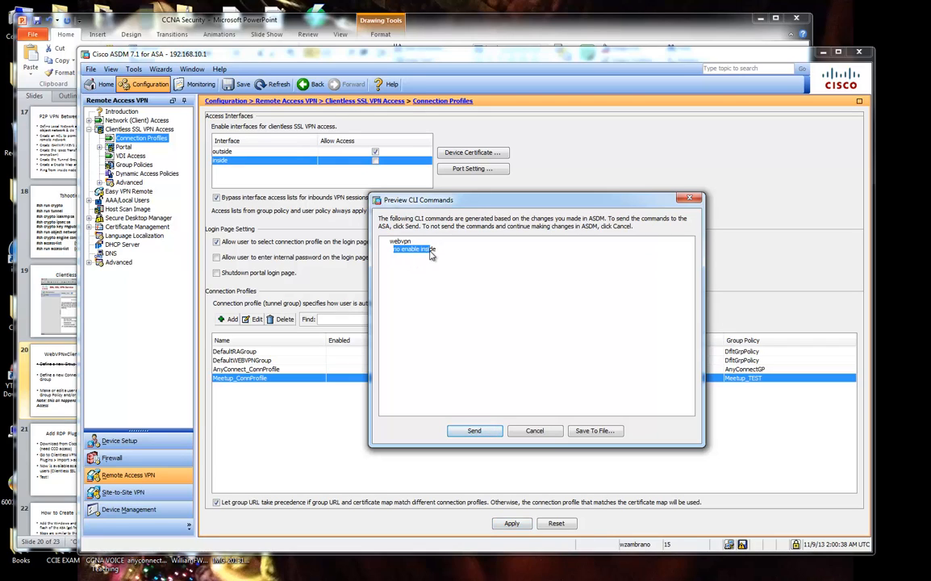
click(475, 431)
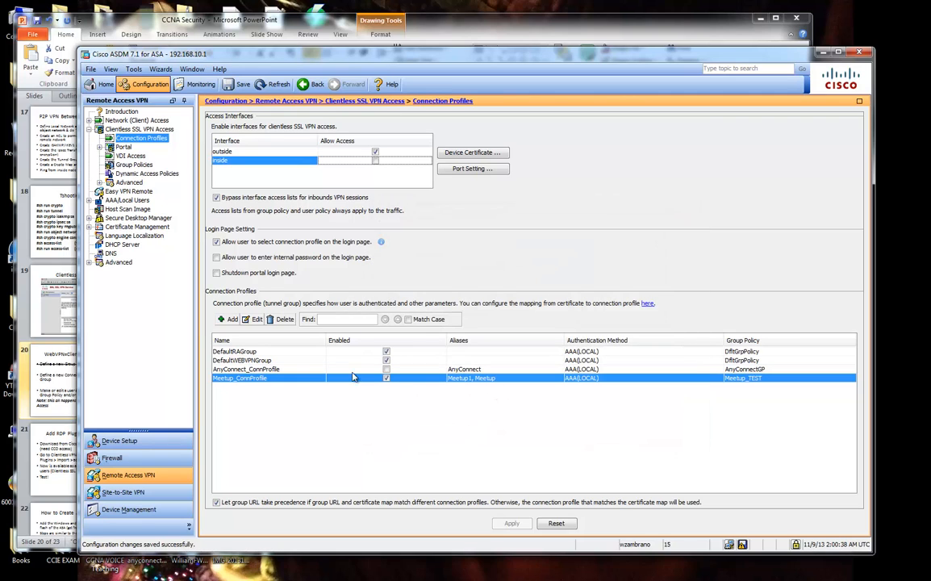
click(253, 319)
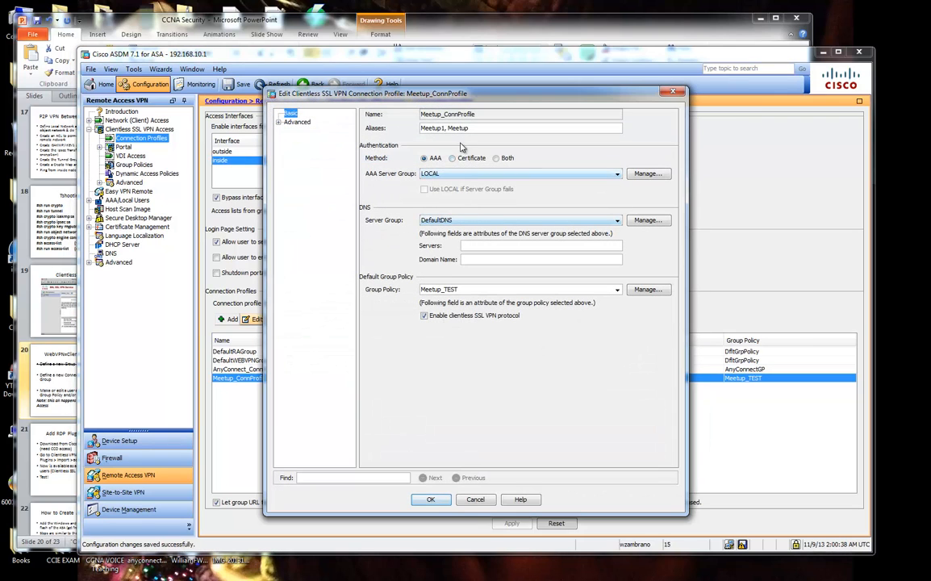
Delete the Meetup1 alias, choose Meetup_Users as group policy, and confirm the profile with OK.
drag(448, 129, 419, 129)
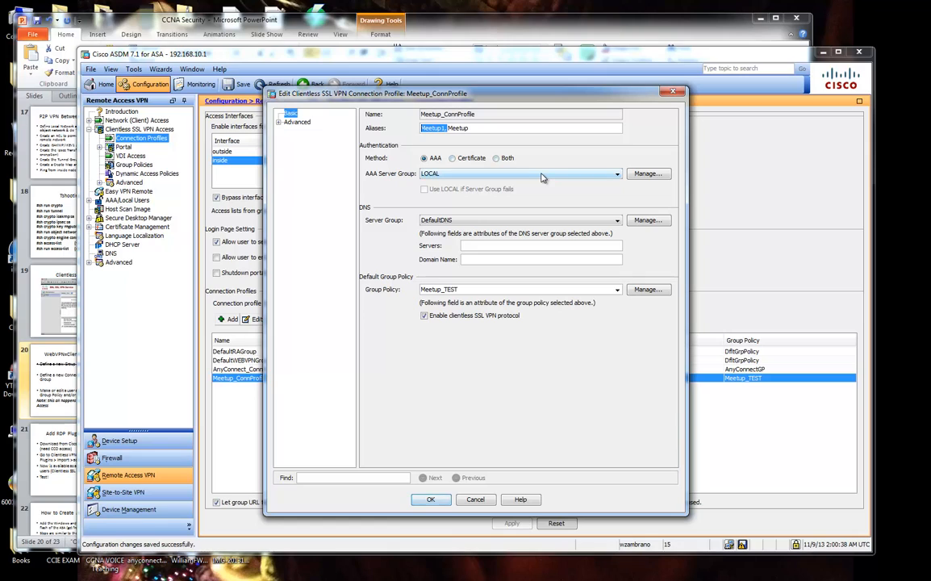
key(BackSpace)
click(617, 289)
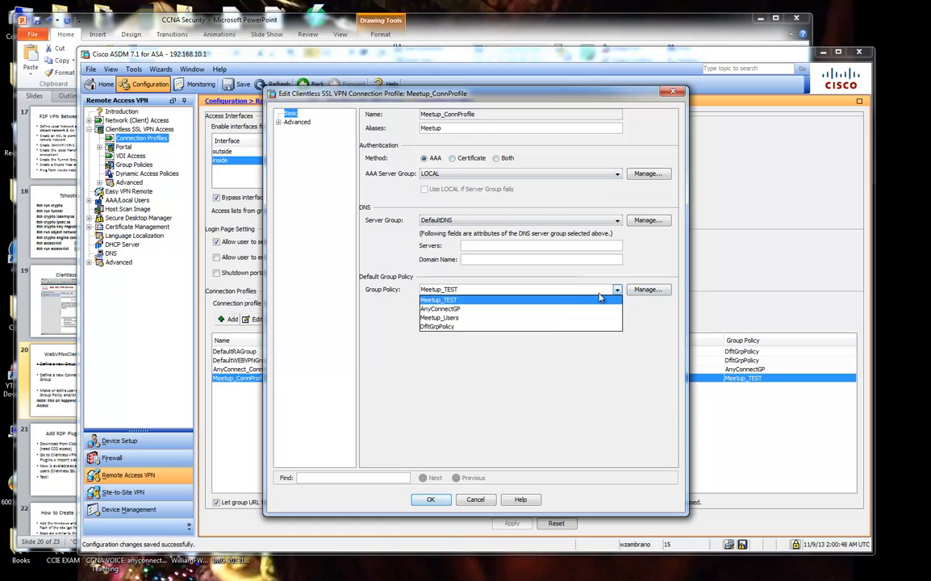
click(524, 318)
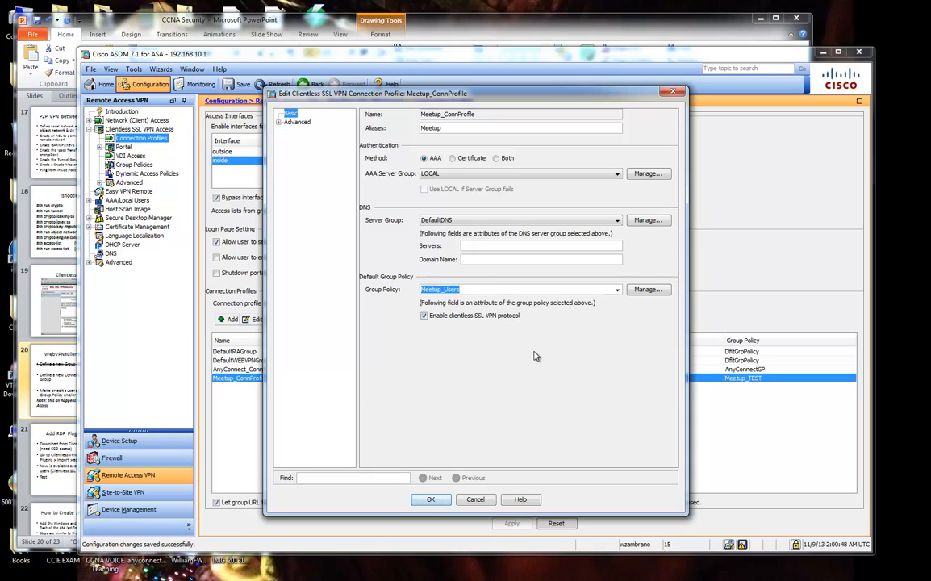
click(617, 290)
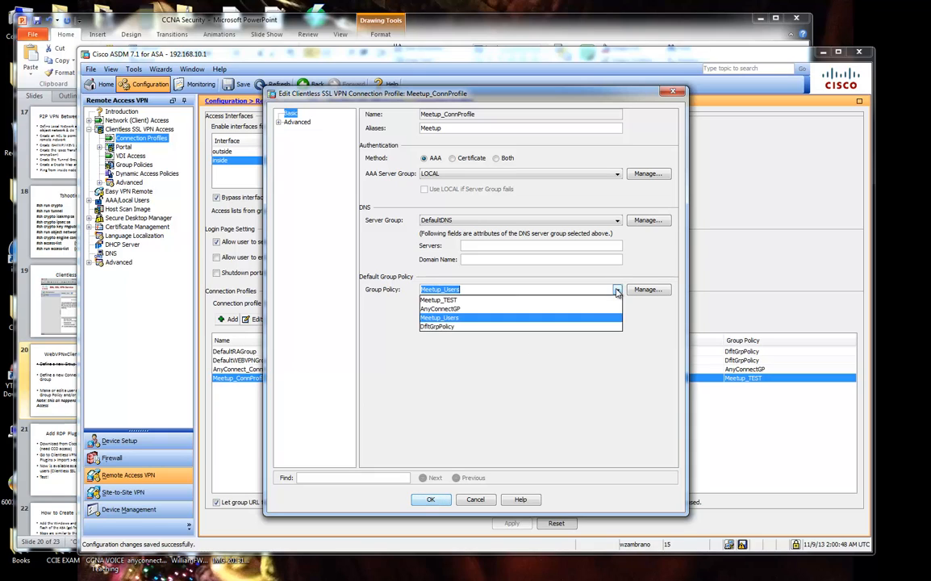
click(513, 319)
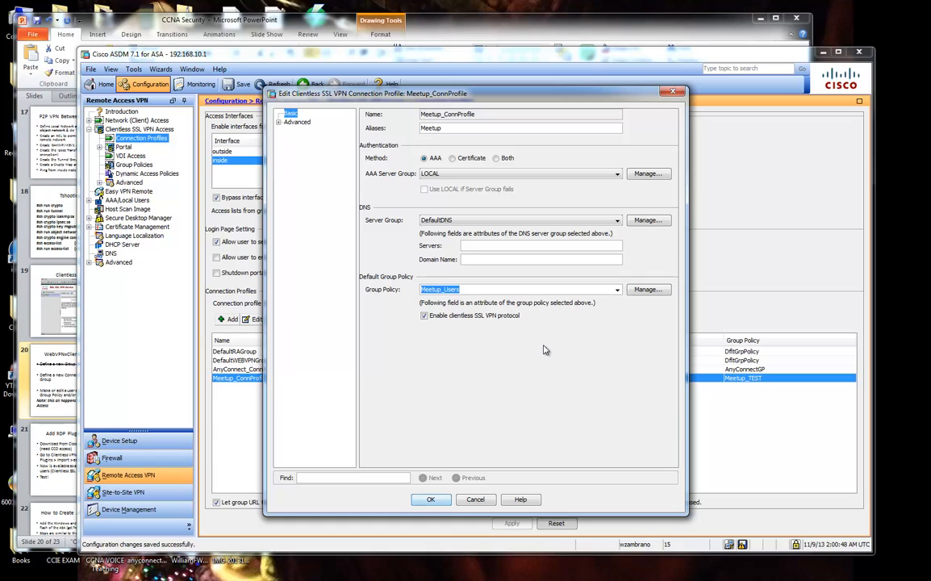
click(432, 501)
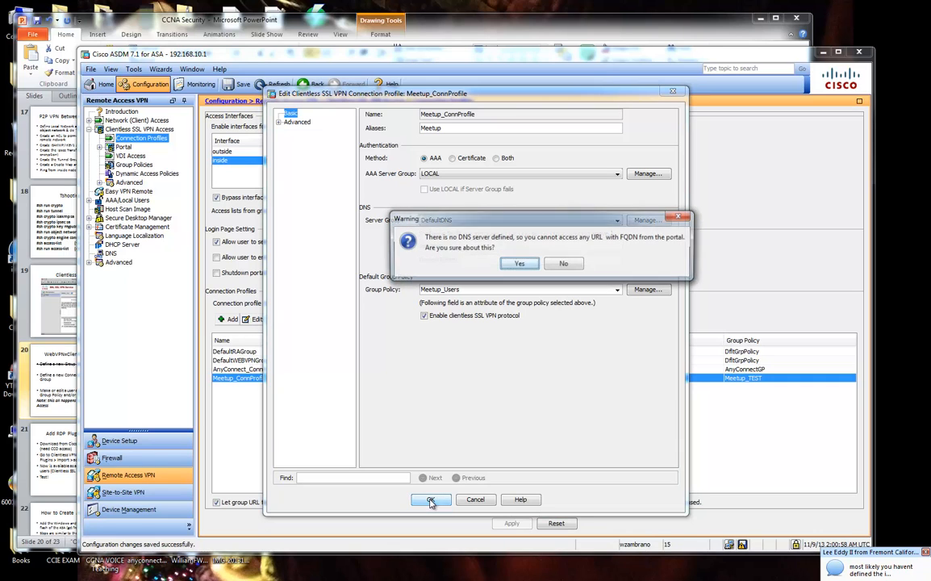
click(525, 265)
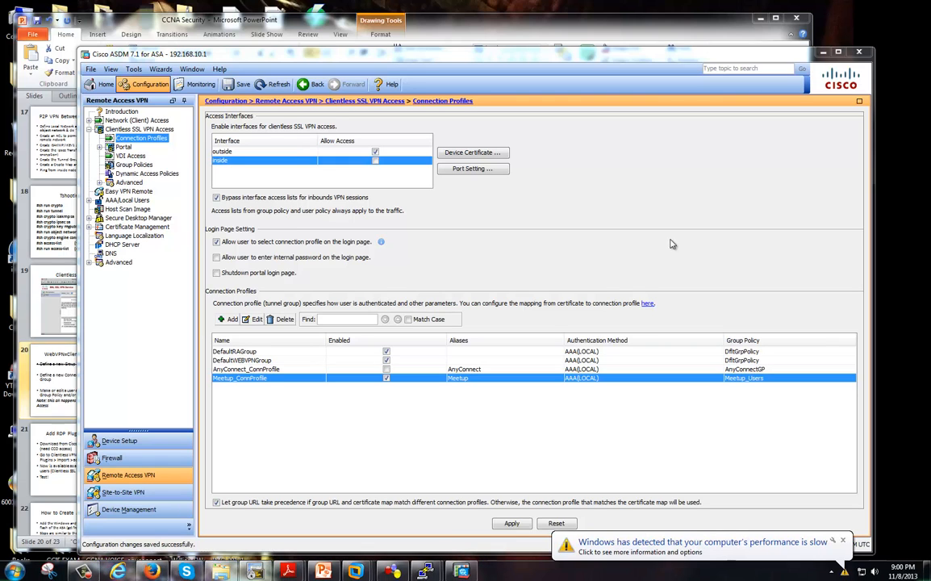
click(638, 546)
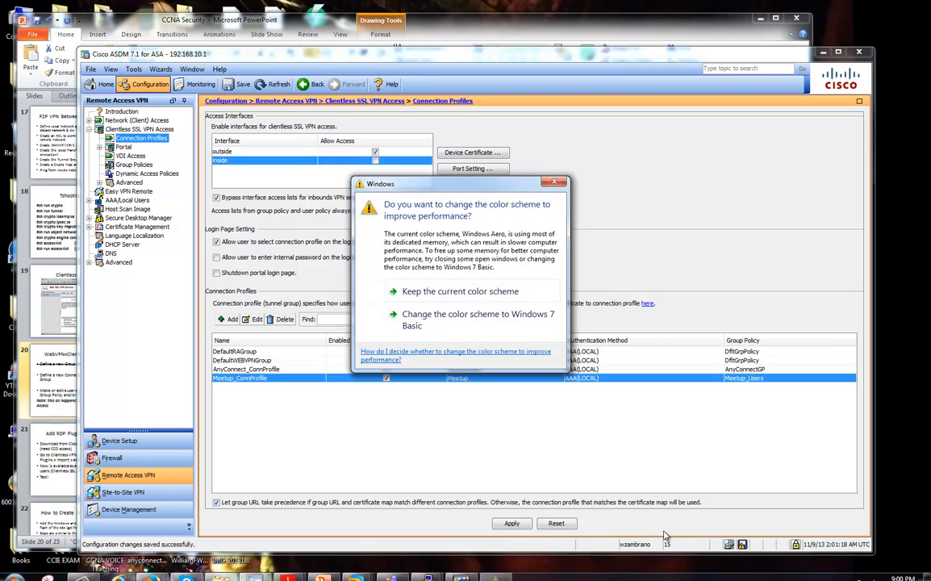
click(461, 292)
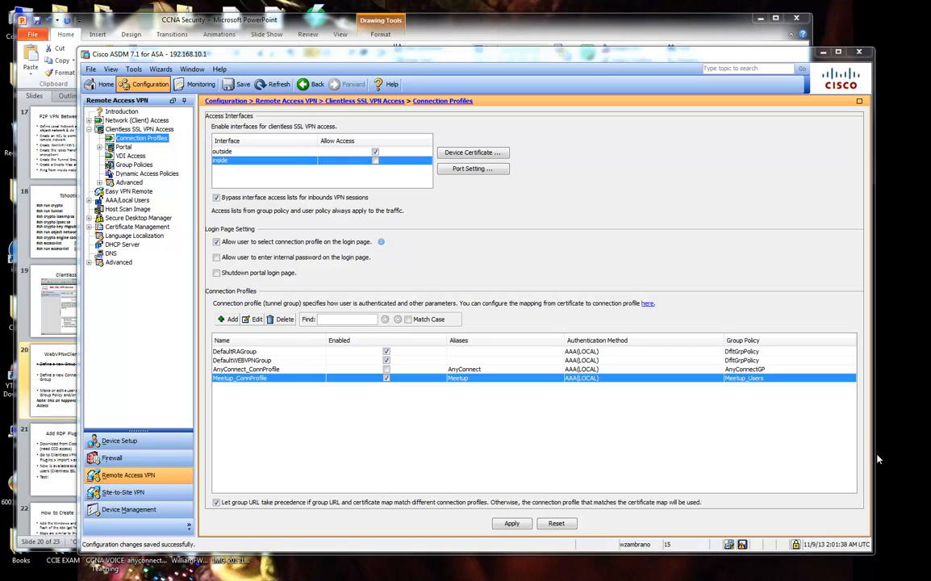
Apply and send the Meetup_Users group-policy and Meetup1 alias commands, then show Device Management.
click(129, 443)
click(137, 509)
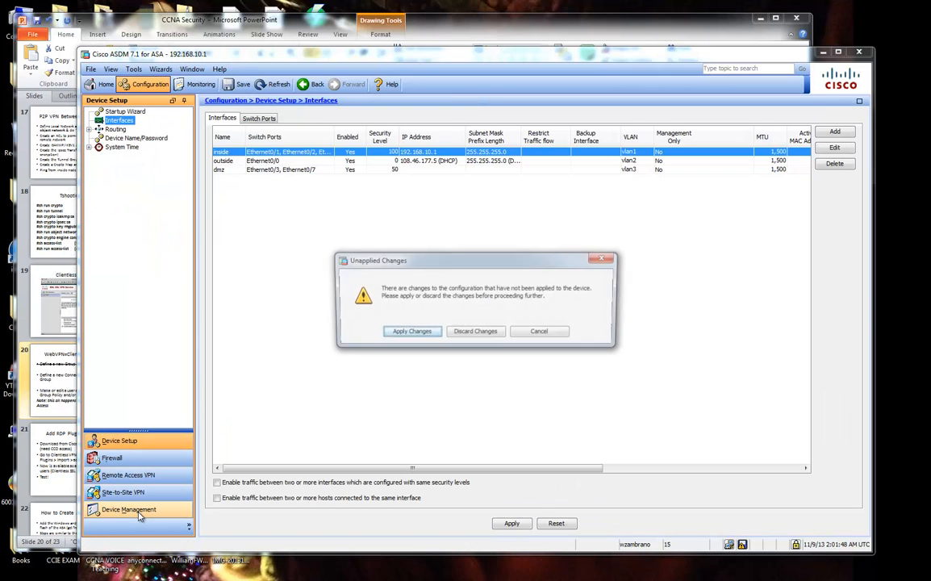
click(410, 332)
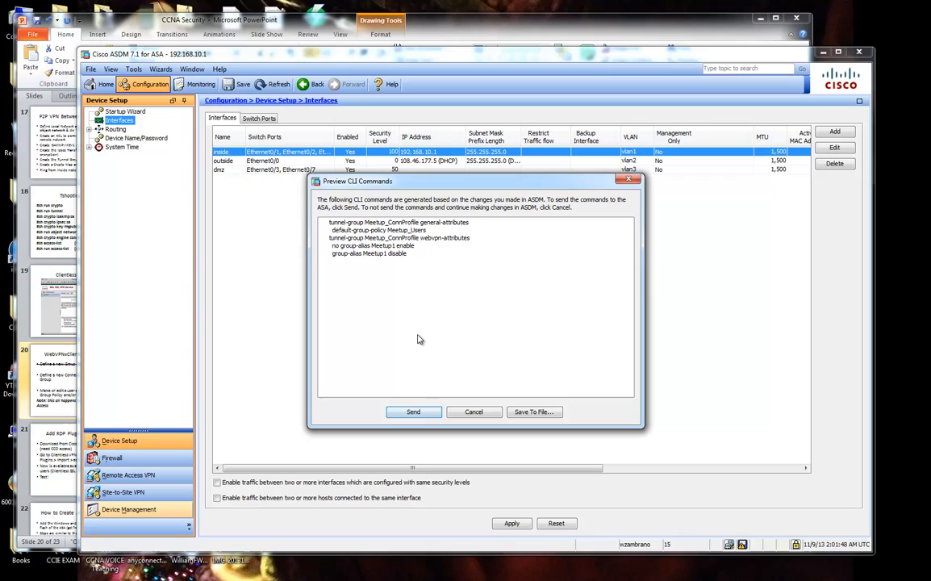
click(414, 412)
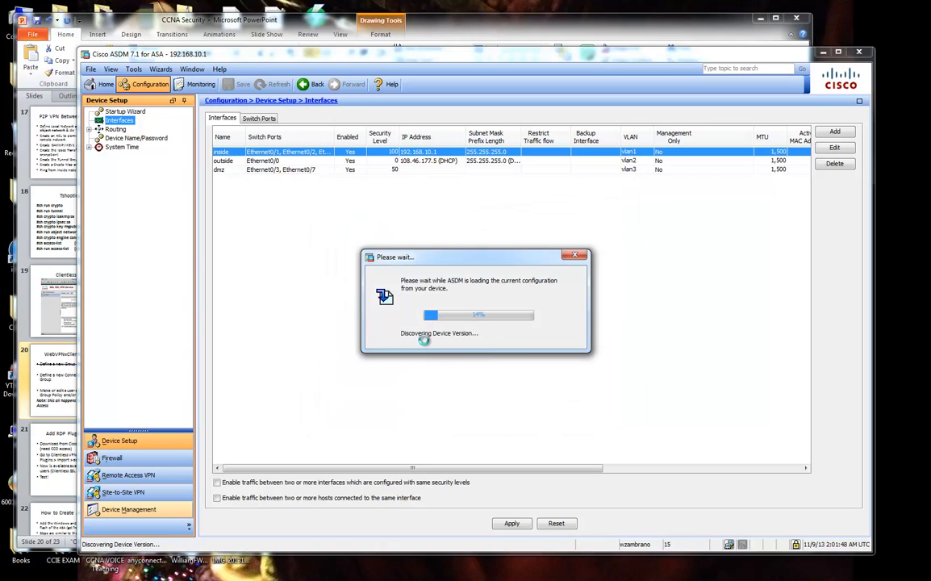
click(165, 514)
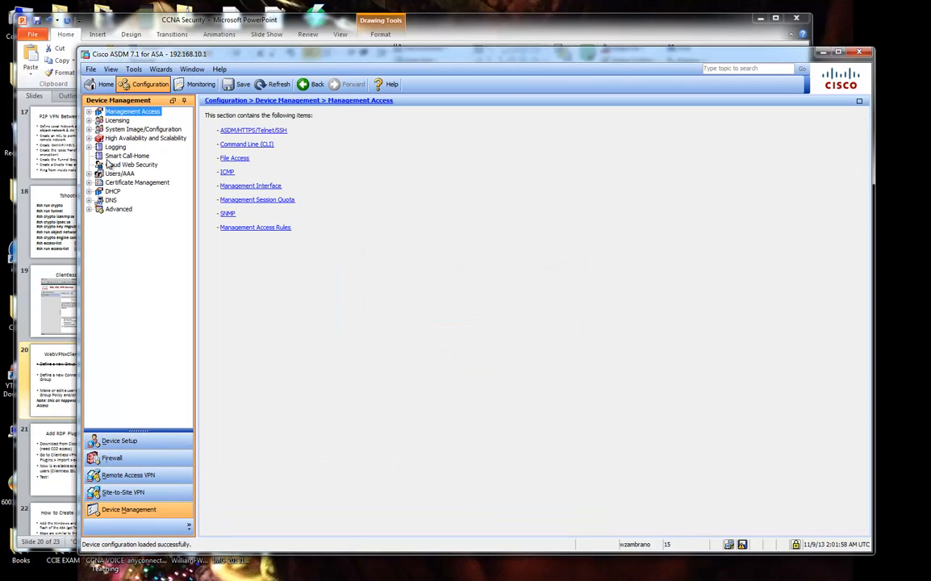
click(89, 111)
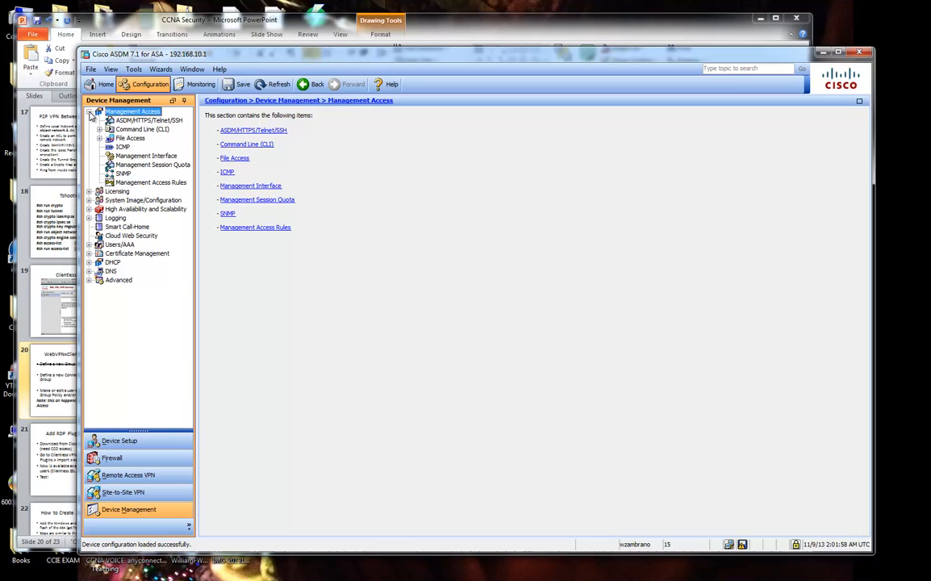
click(136, 130)
click(140, 121)
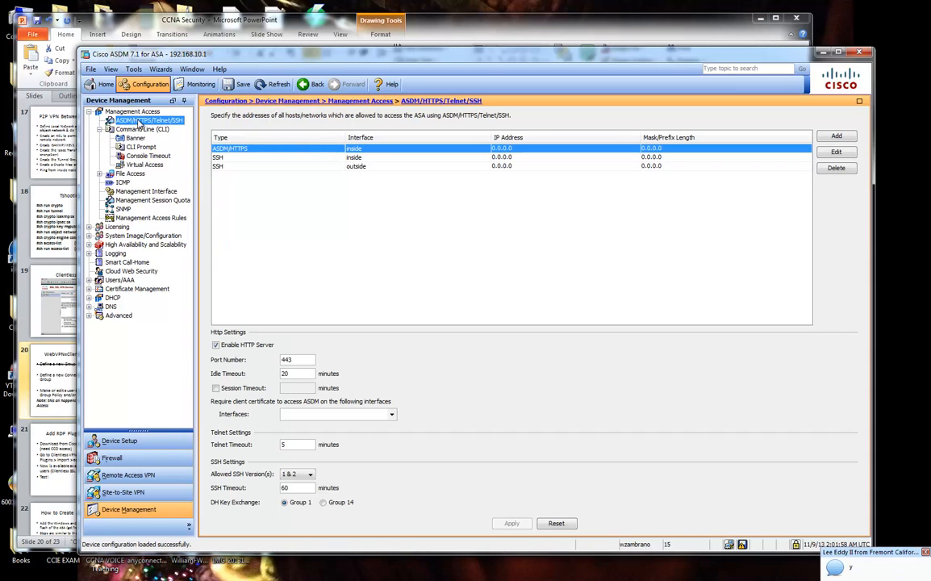
click(837, 136)
click(496, 290)
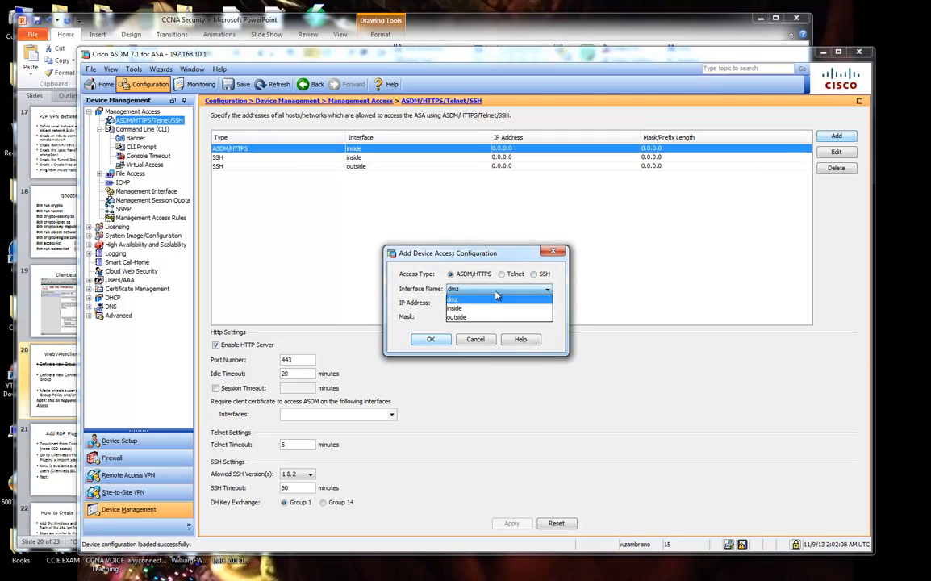
click(497, 296)
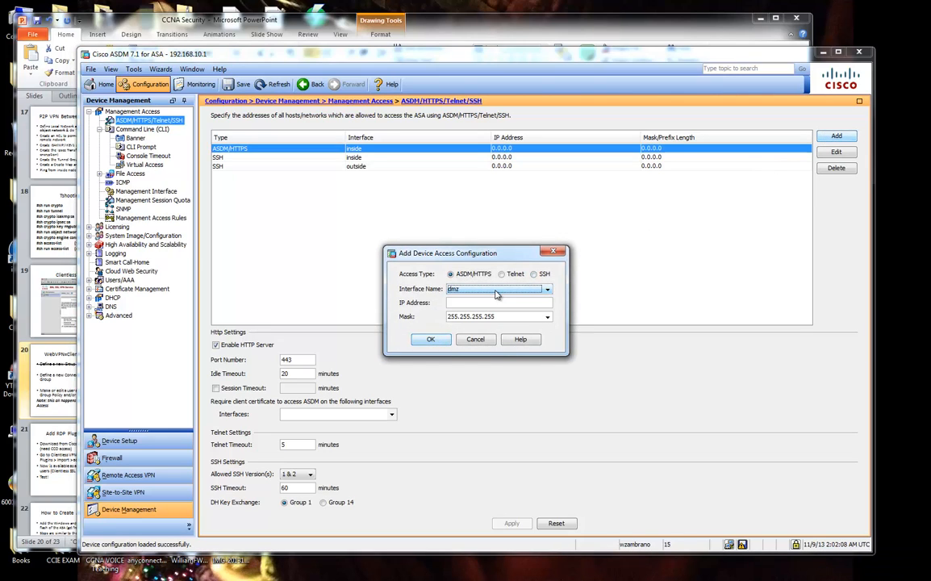
click(479, 340)
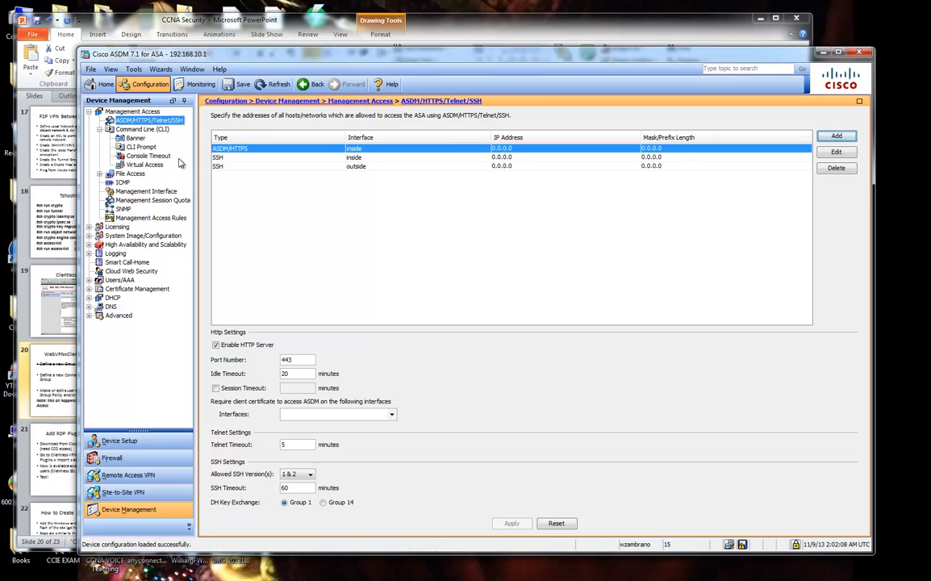
click(145, 164)
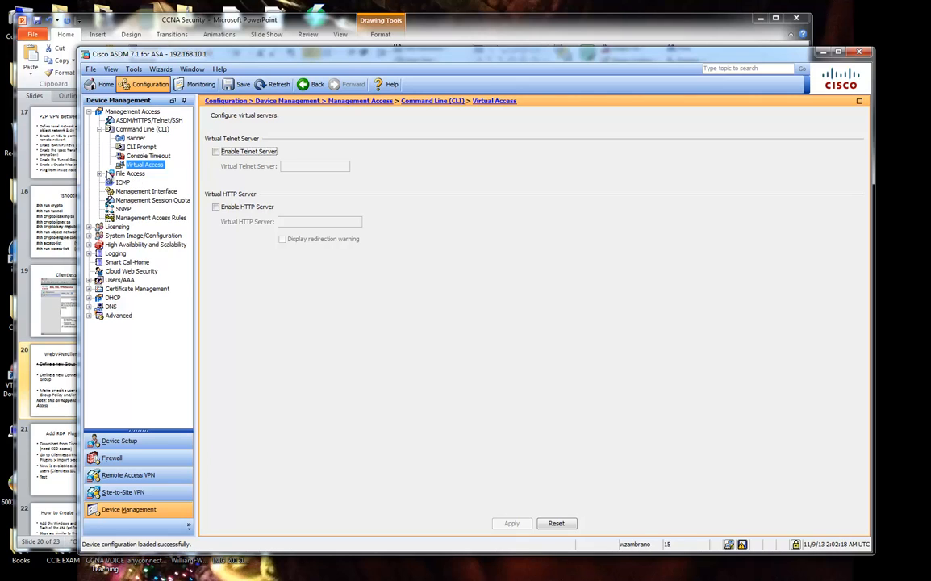
click(99, 174)
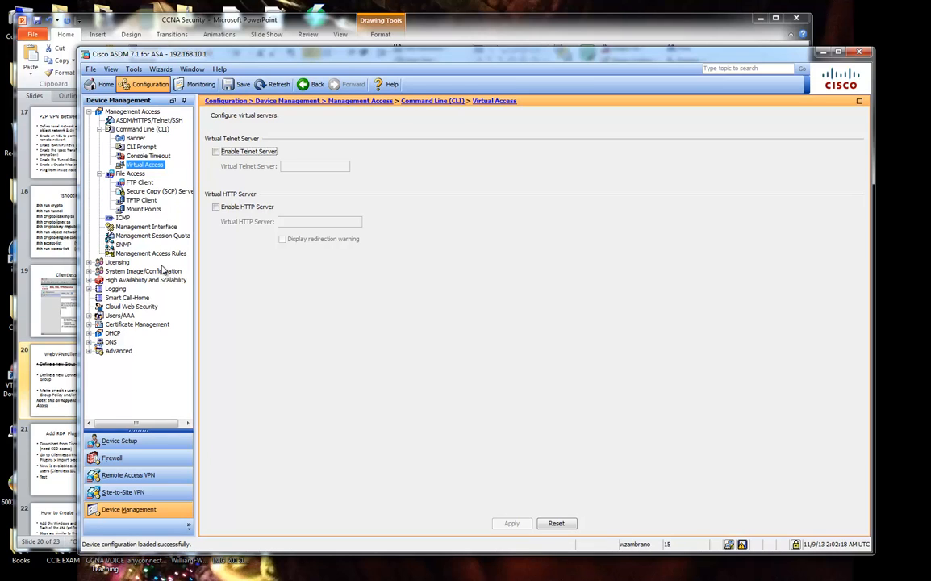
click(145, 226)
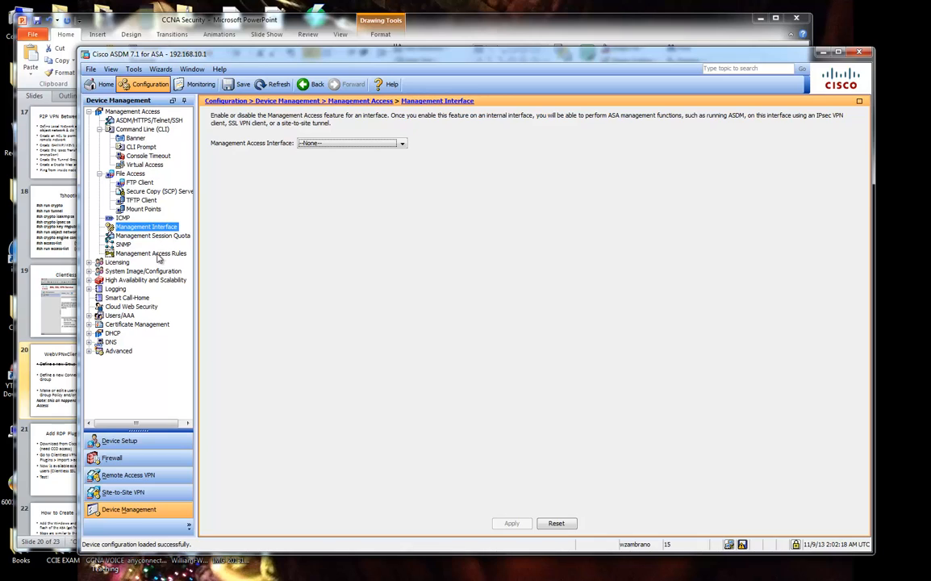
click(89, 263)
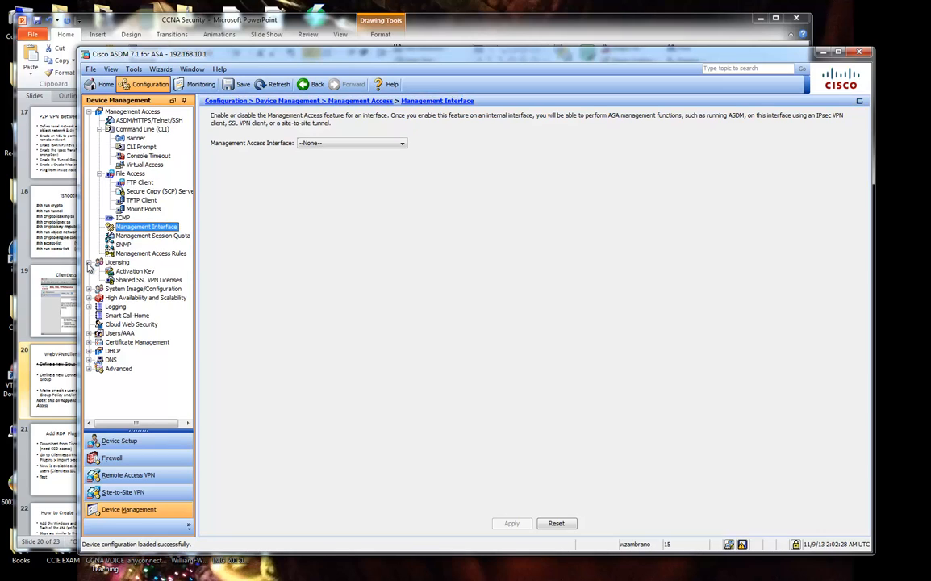
click(89, 263)
click(89, 112)
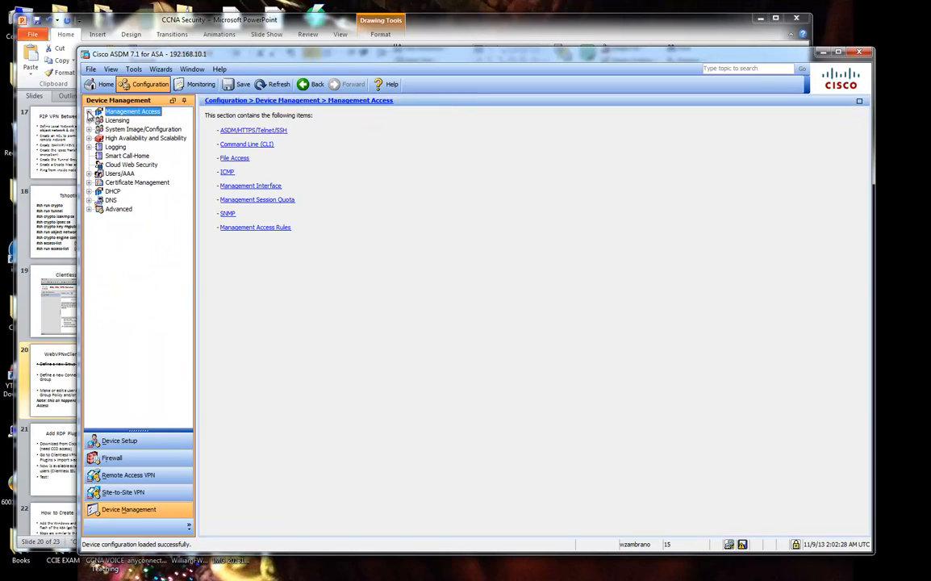
click(103, 139)
click(89, 138)
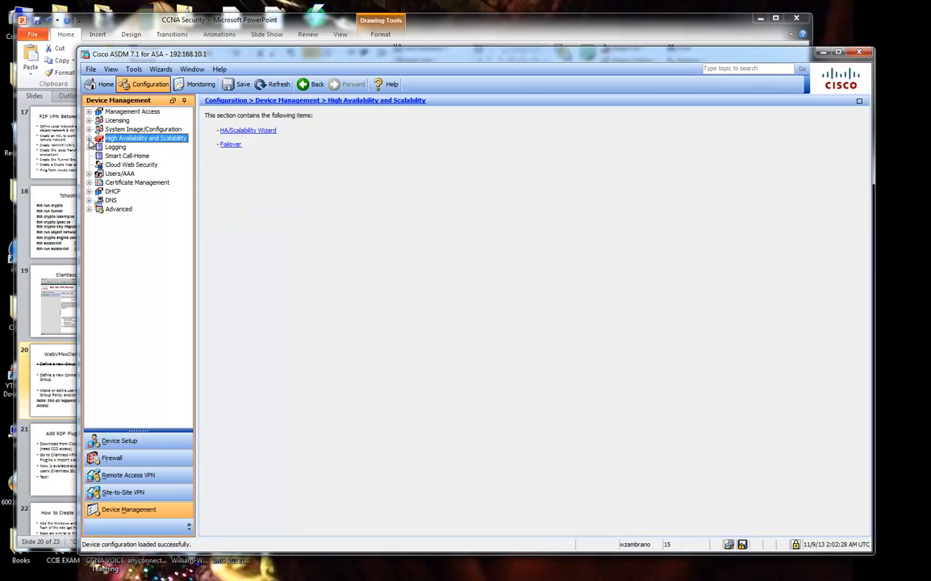
click(89, 173)
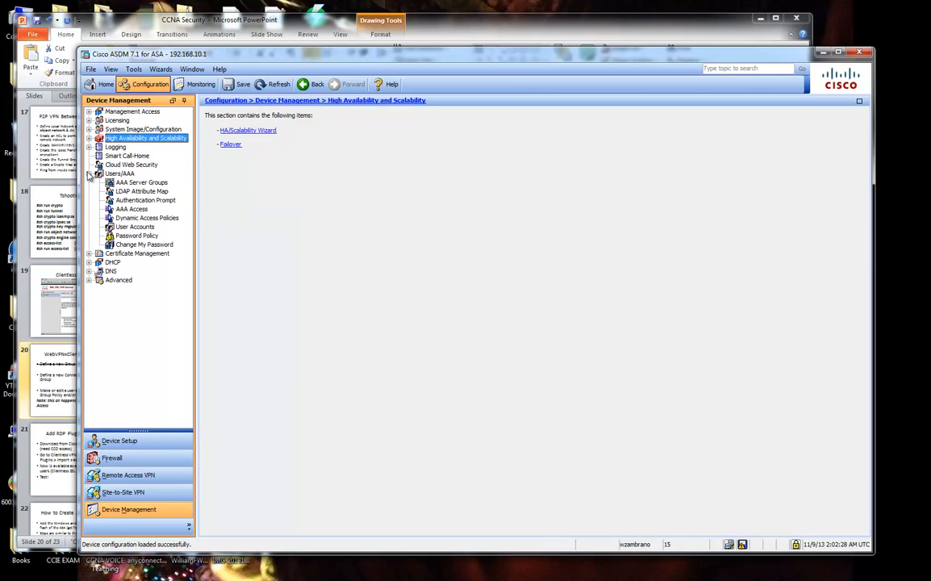
click(89, 254)
click(88, 280)
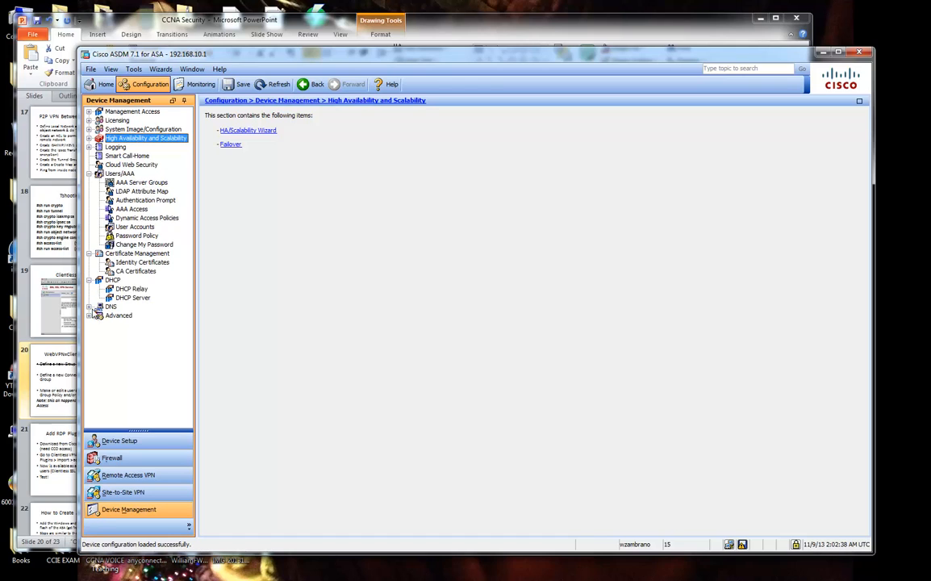
click(88, 307)
click(88, 333)
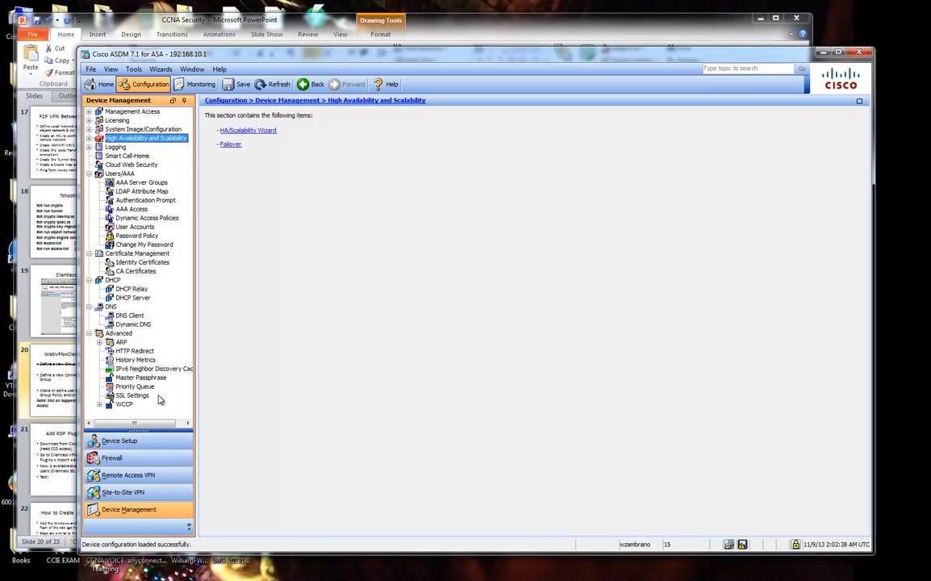
click(89, 111)
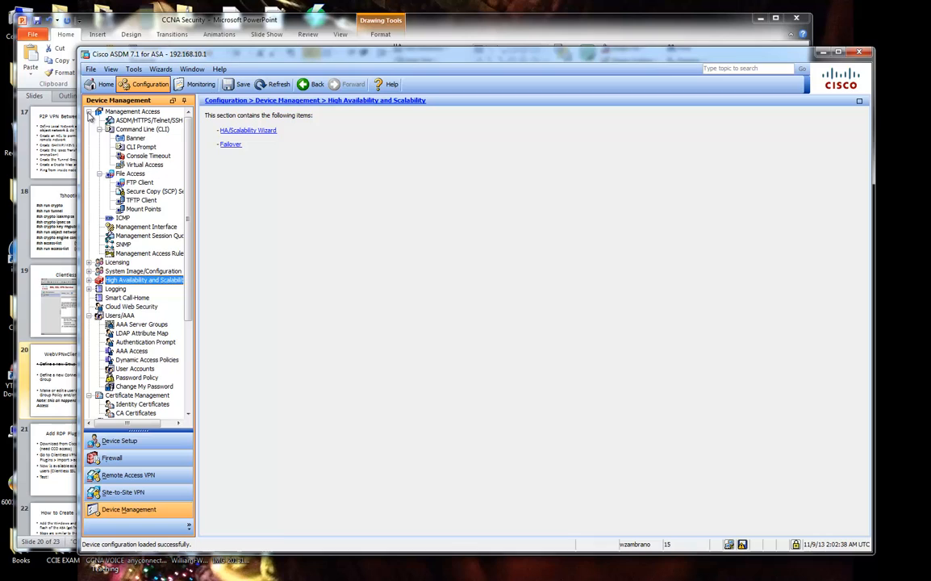
click(142, 146)
click(151, 156)
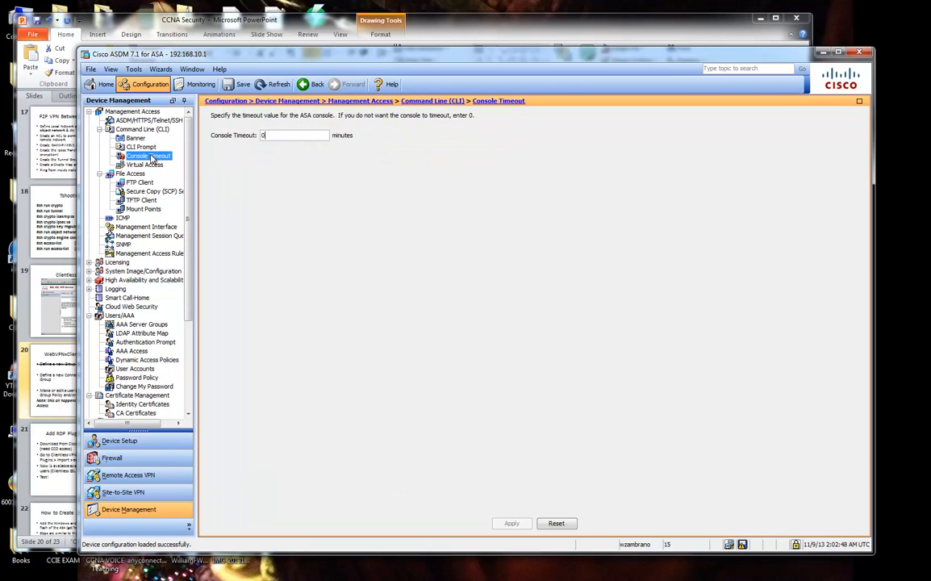
click(144, 164)
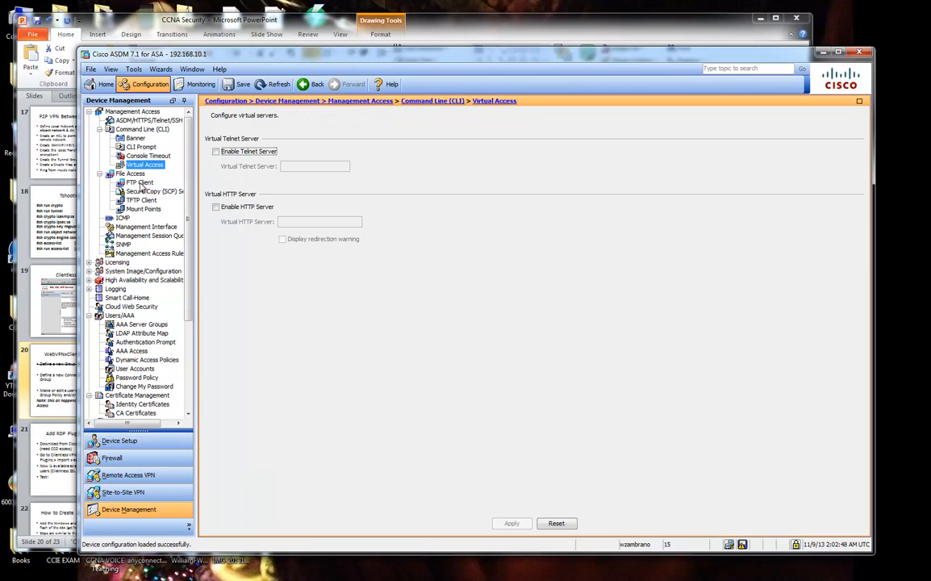
click(140, 182)
click(130, 173)
click(139, 209)
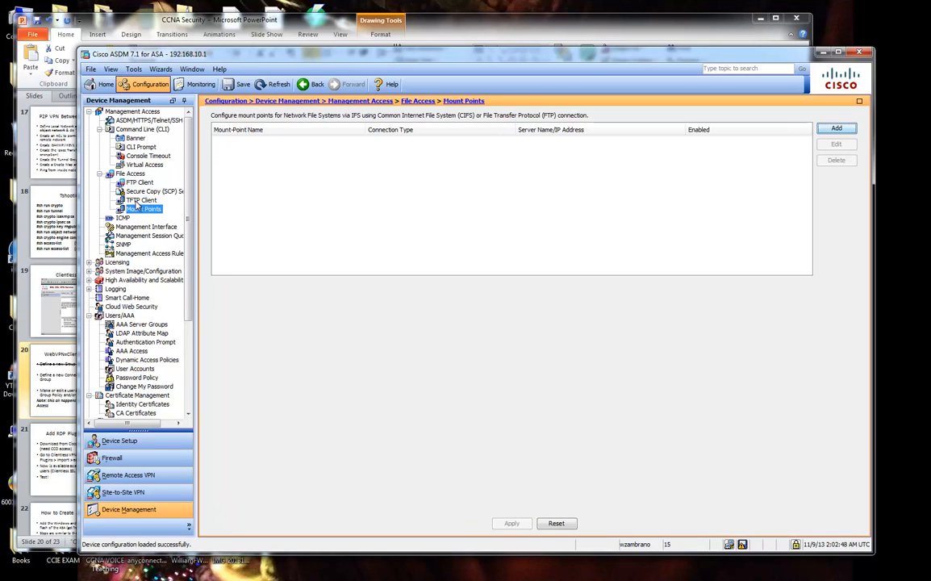
click(139, 200)
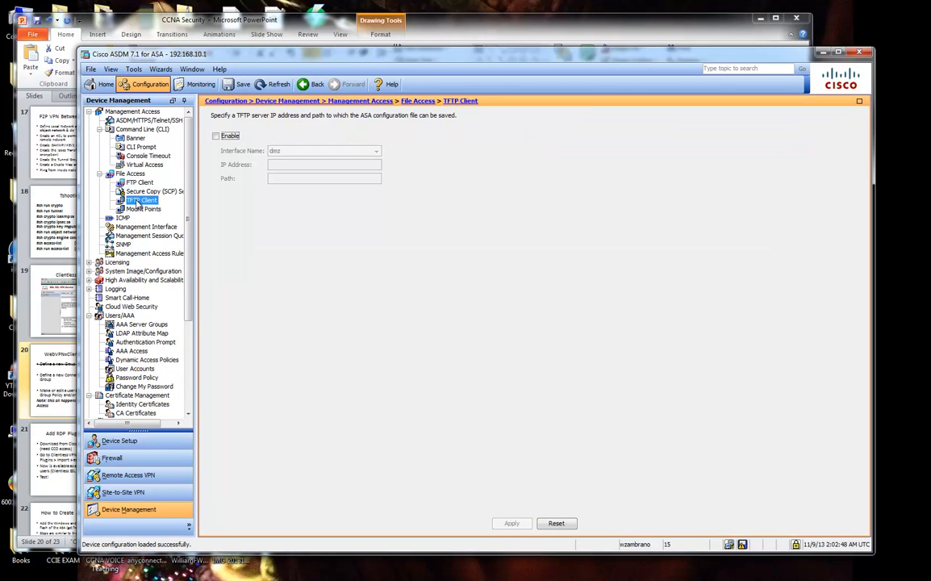
click(89, 111)
click(88, 147)
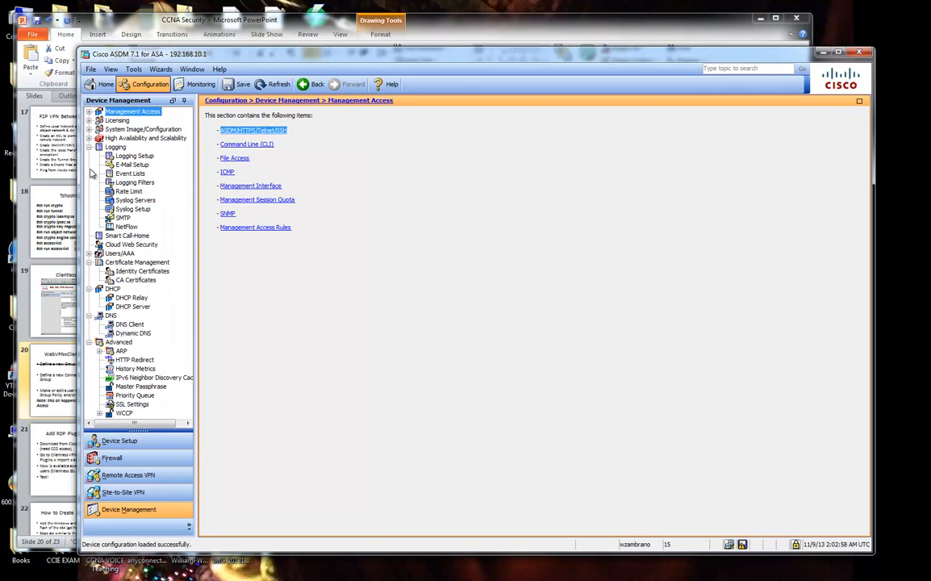
click(89, 147)
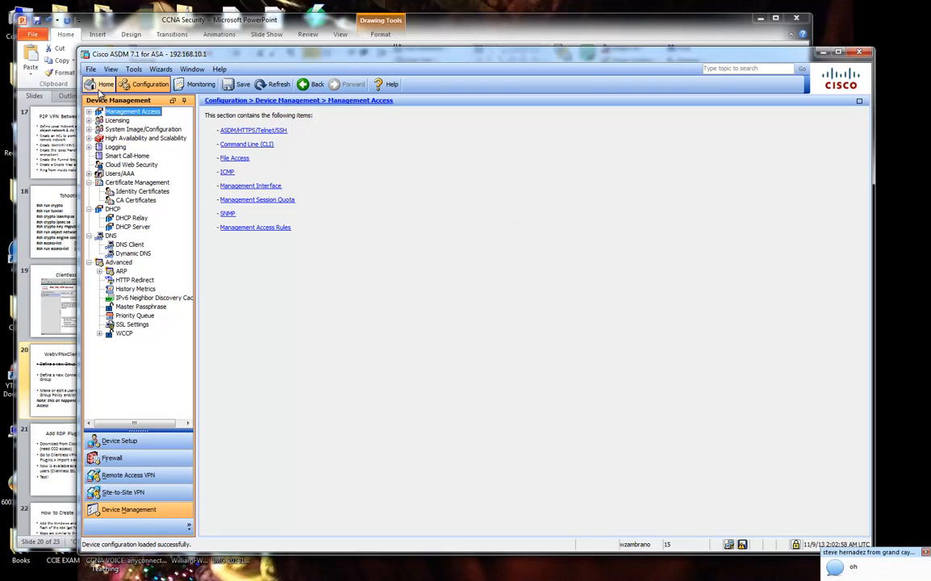
Show the Monitoring Interfaces ARP table, then bring Firefox's Cisco portal-customization article forward.
click(202, 86)
drag(354, 63, 393, 71)
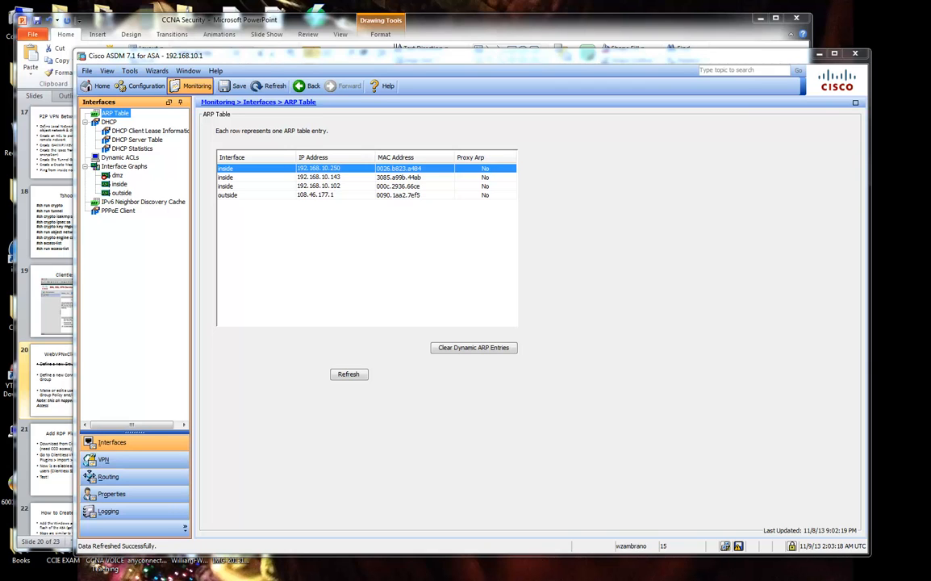
drag(930, 31, 669, 31)
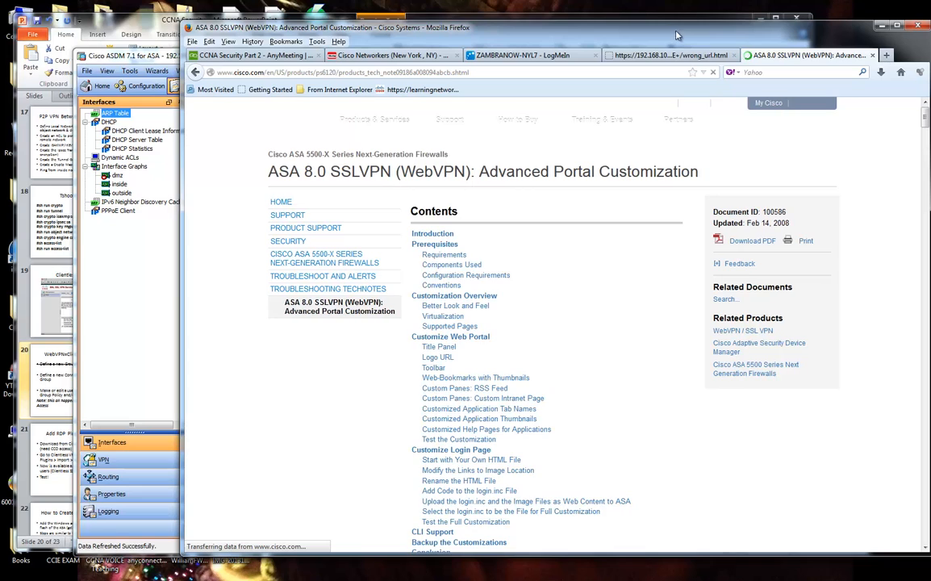
Read the Cisco ASA 8.0 SSLVPN portal customization article, highlighting 'WebVPN' in its title.
scroll(643, 339, down, 5)
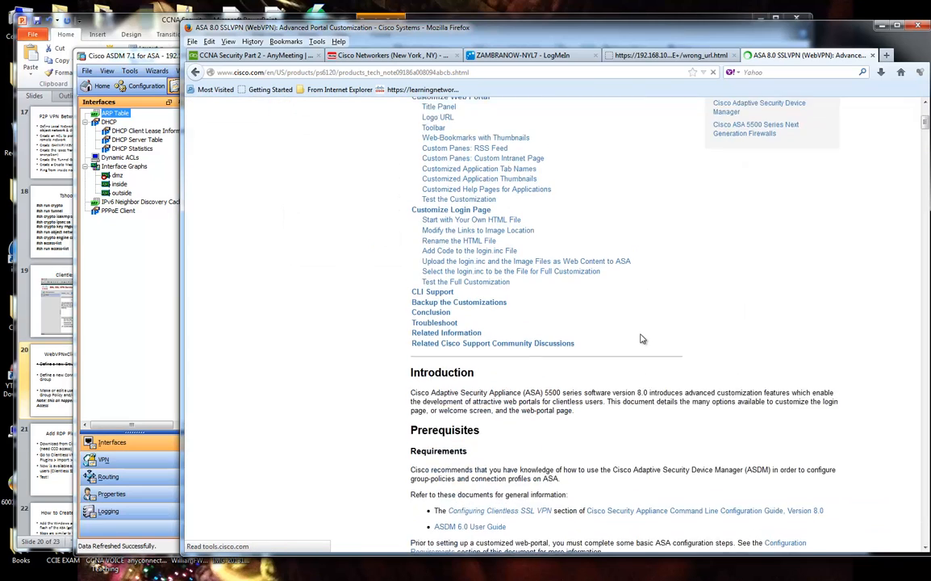
scroll(643, 339, down, 4)
scroll(644, 336, up, 9)
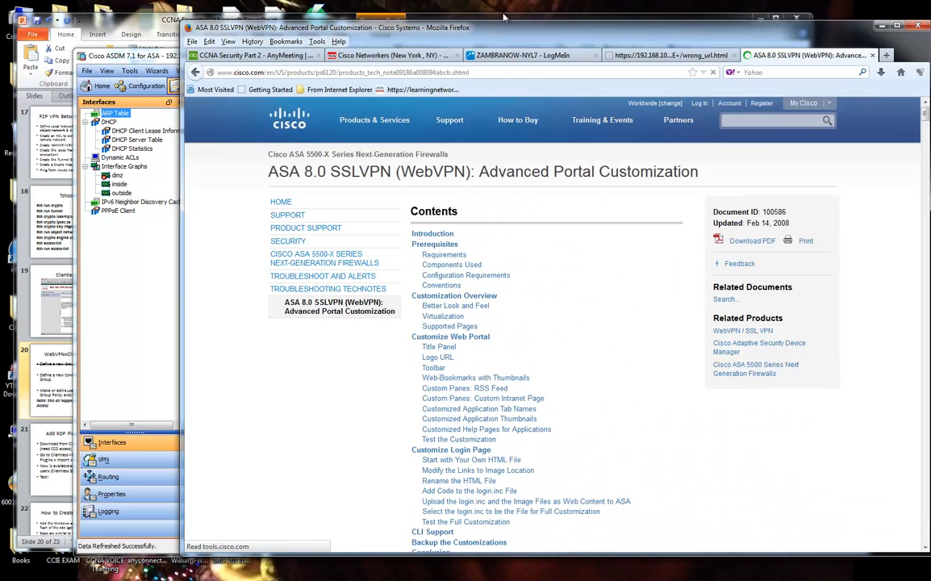
drag(400, 171, 467, 171)
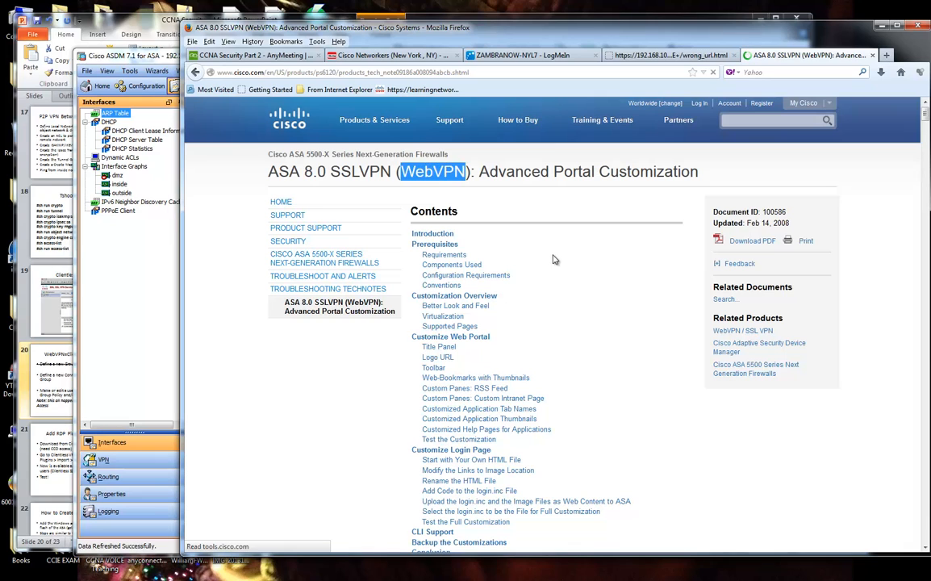
scroll(617, 367, down, 10)
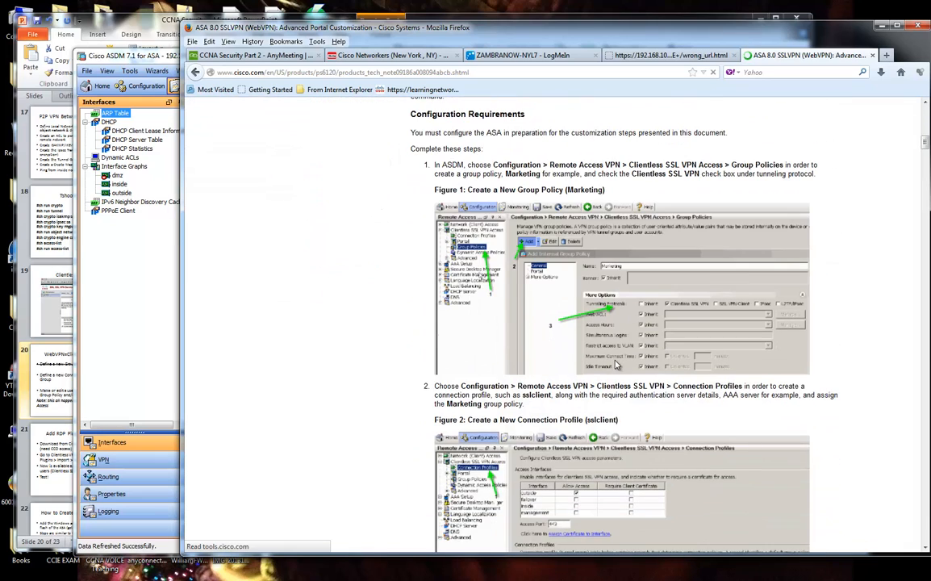
scroll(617, 366, down, 7)
drag(617, 28, 930, 26)
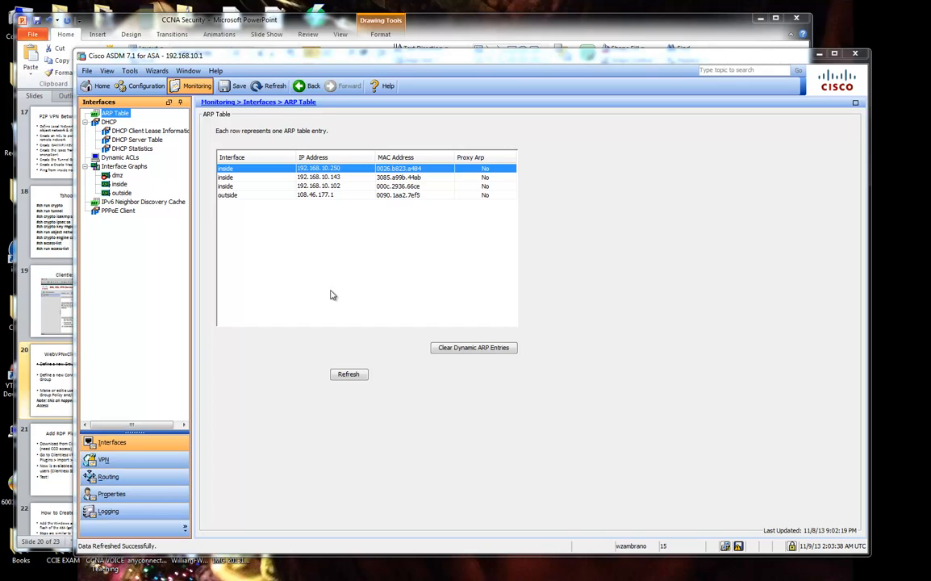
Show ASDM's clientless SSL VPN Connection Profiles, then bring slide 20 back up.
click(146, 86)
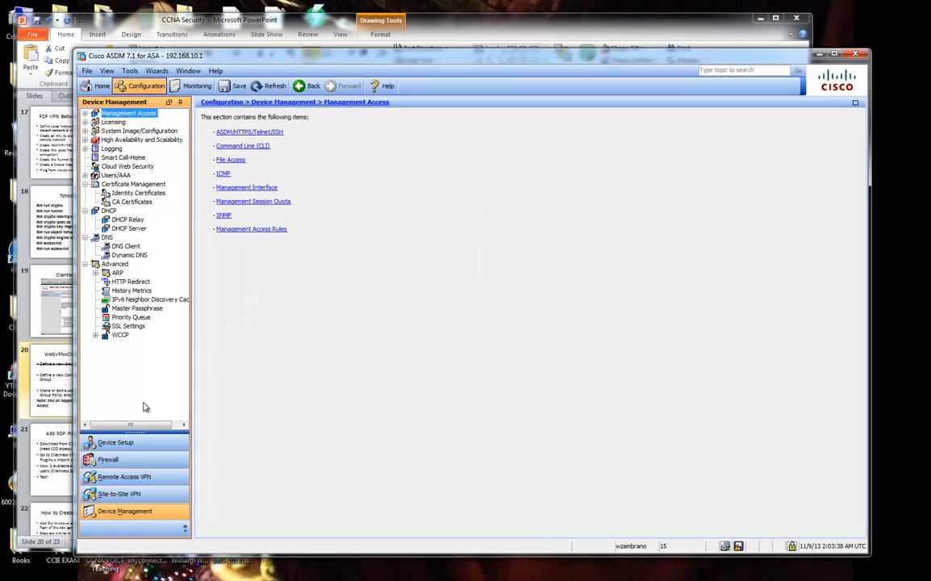
click(124, 476)
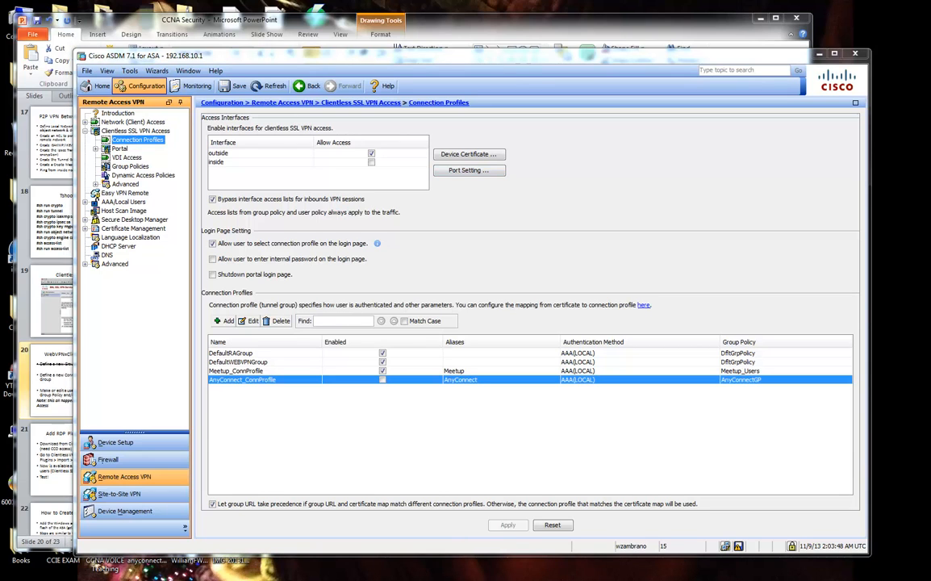
click(491, 15)
Strike through slide 20's connection profile bullet, then return to ASDM's Connection Profiles list.
click(355, 279)
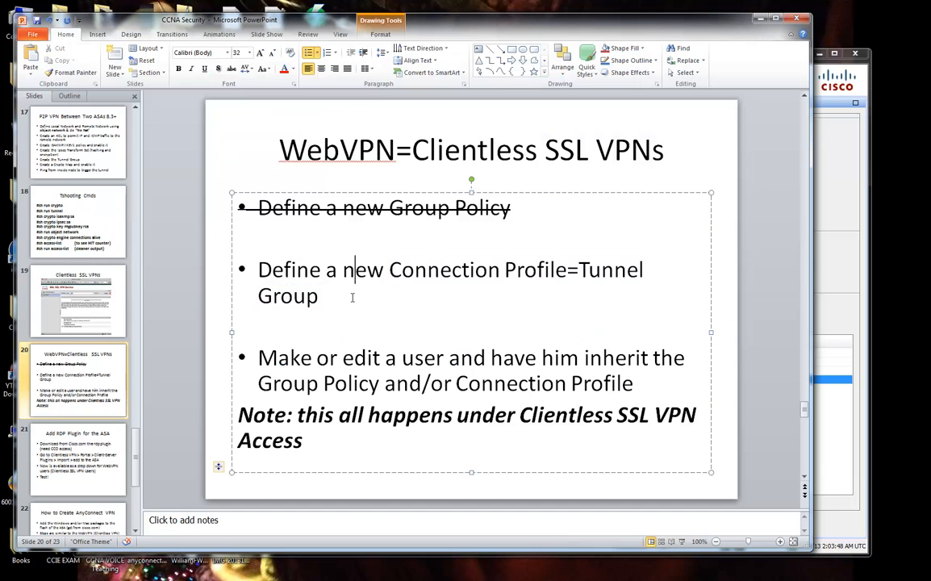
drag(352, 297, 269, 278)
click(232, 69)
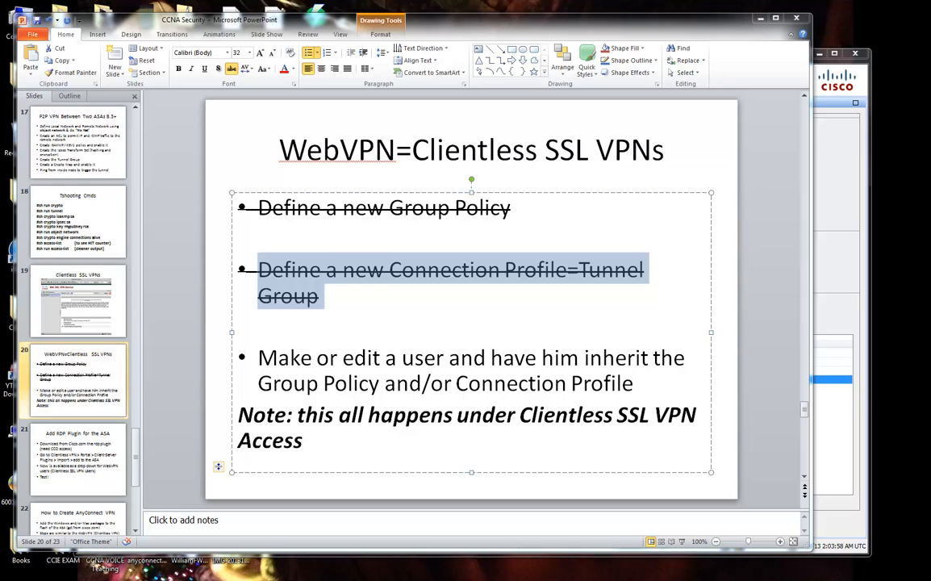
click(832, 221)
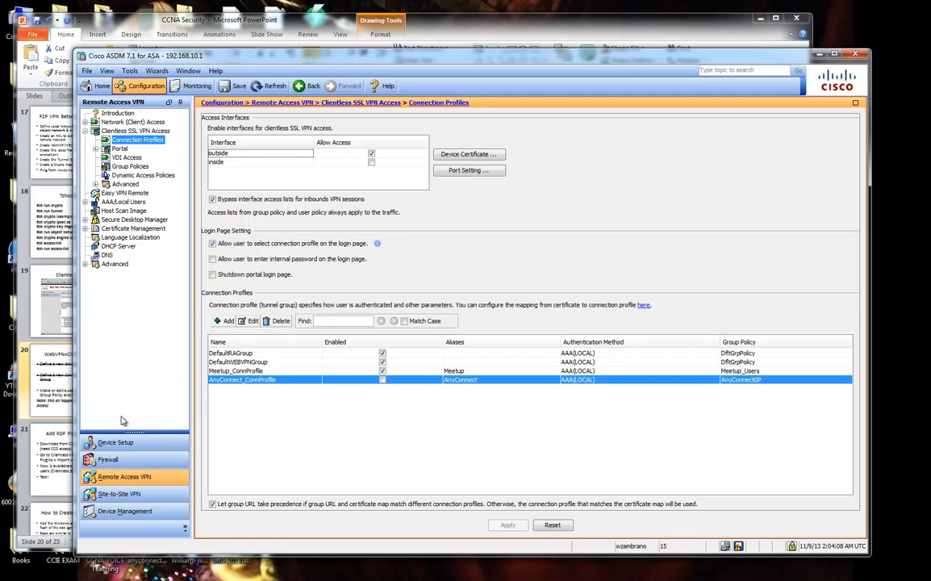
Enable traffic between same-security-level interfaces on the Interfaces page and send it to the ASA.
click(142, 511)
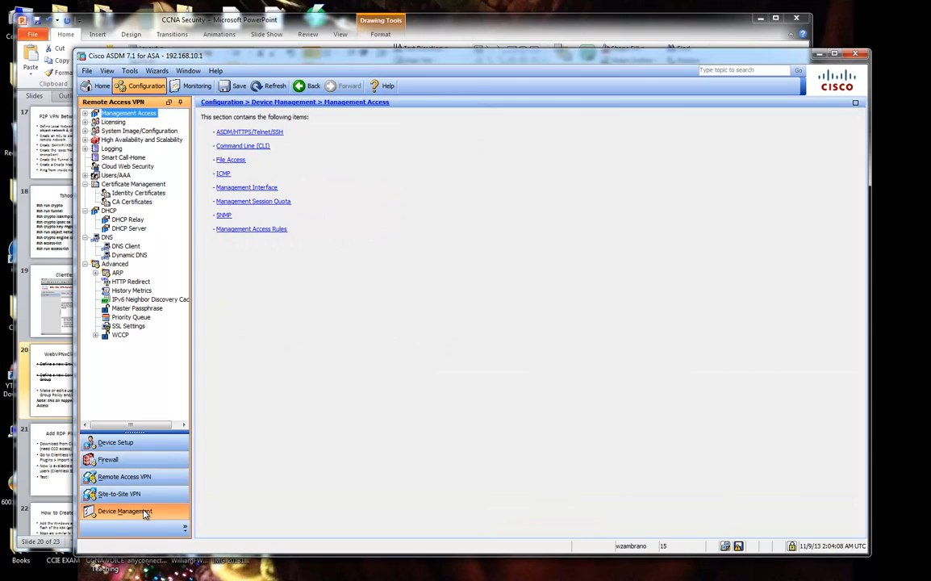
click(121, 443)
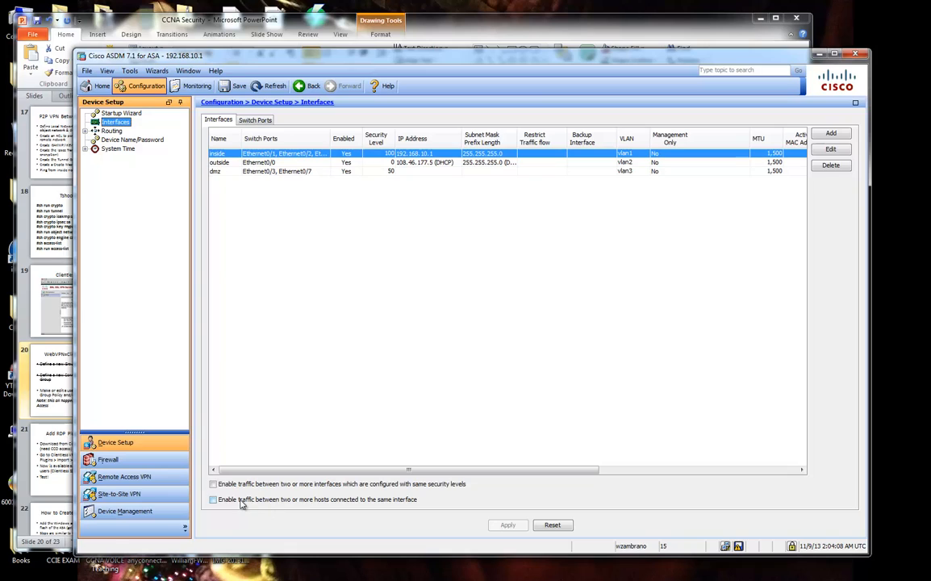
click(352, 485)
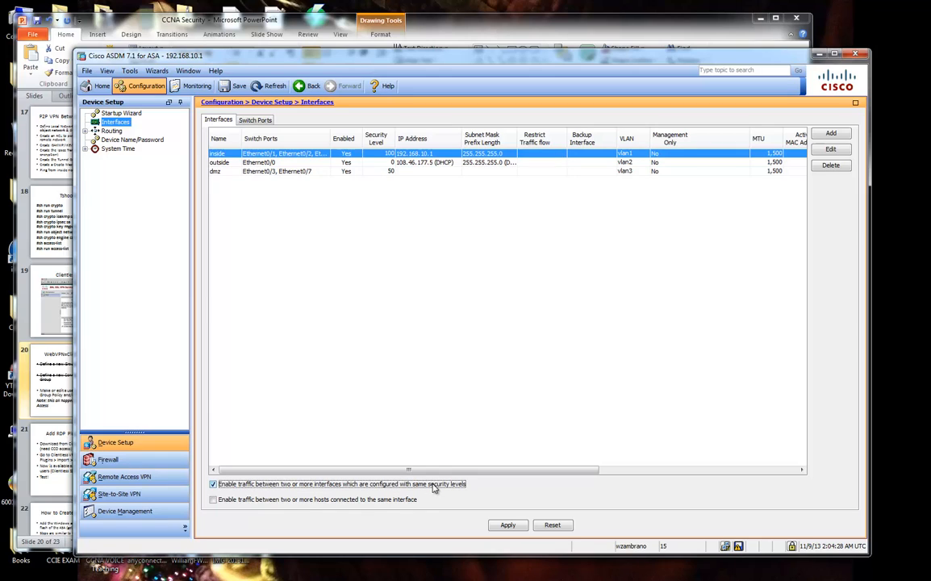
click(506, 526)
click(411, 414)
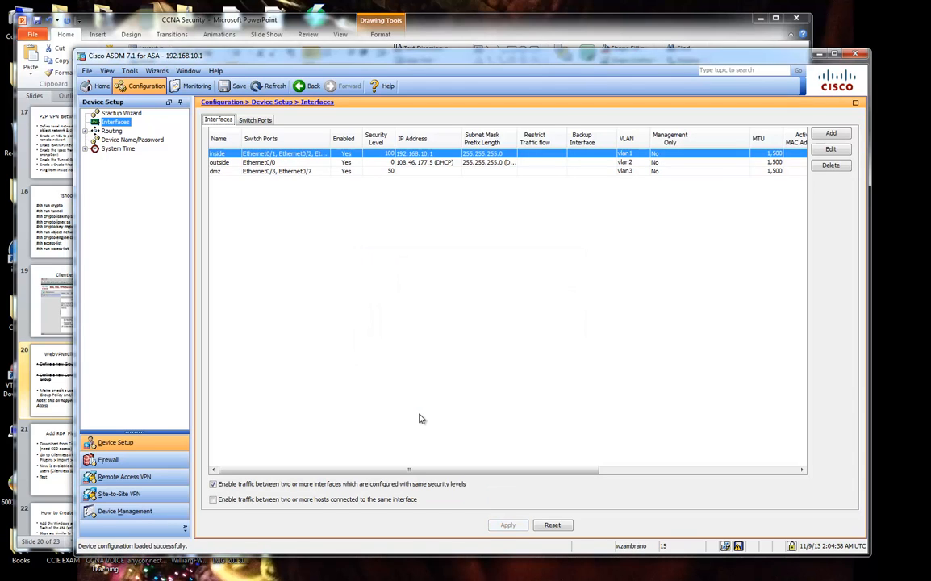
Preview the undo command, cancel it, then re-check same-security traffic and apply again.
click(355, 485)
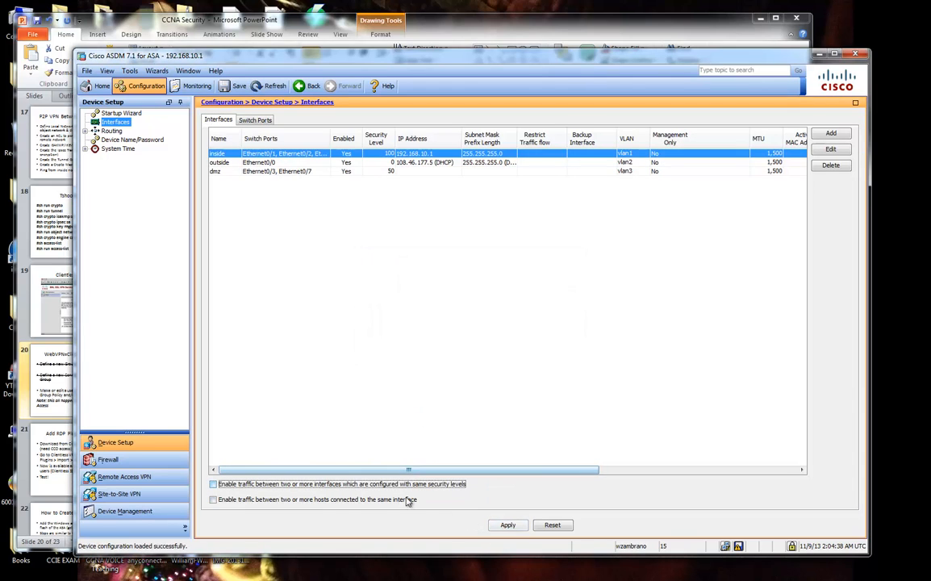
click(508, 525)
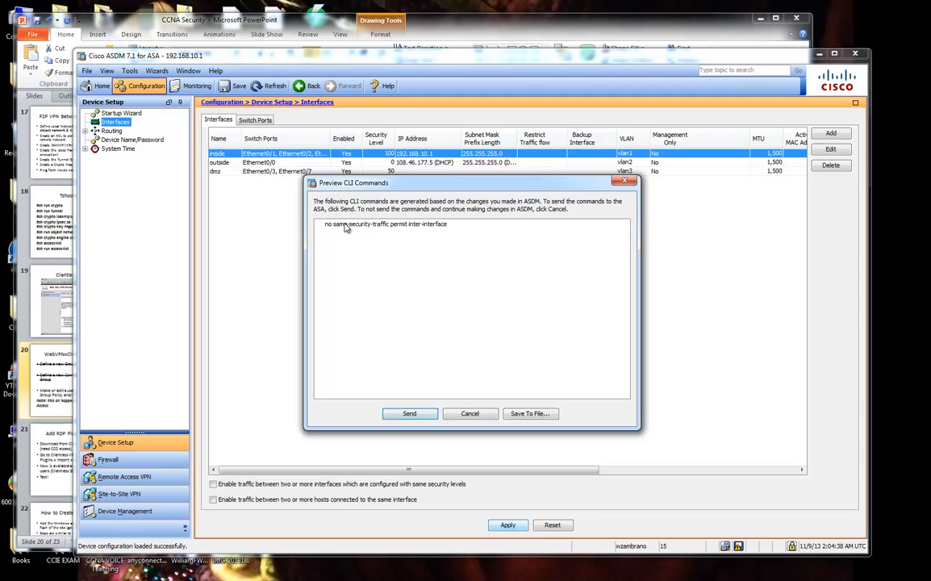
drag(344, 227, 459, 221)
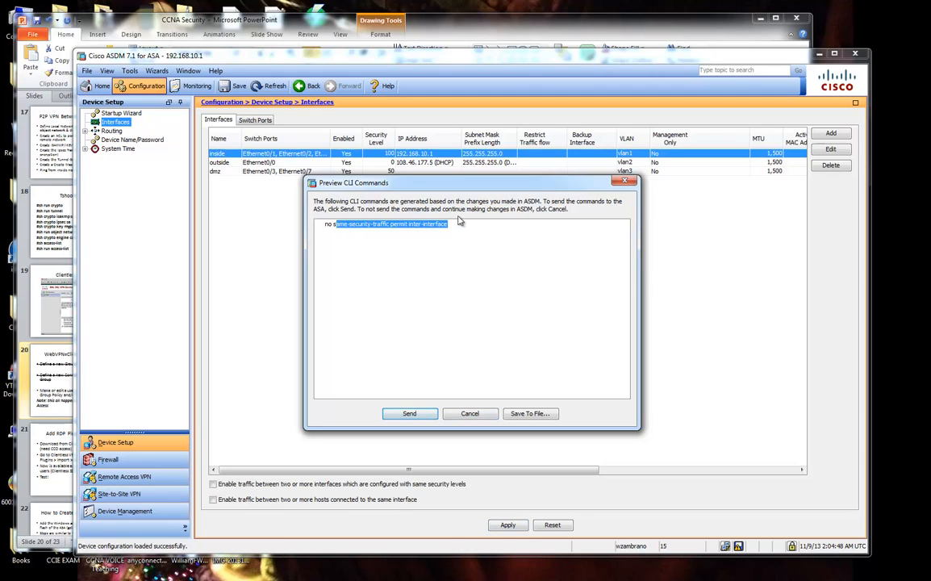
click(468, 413)
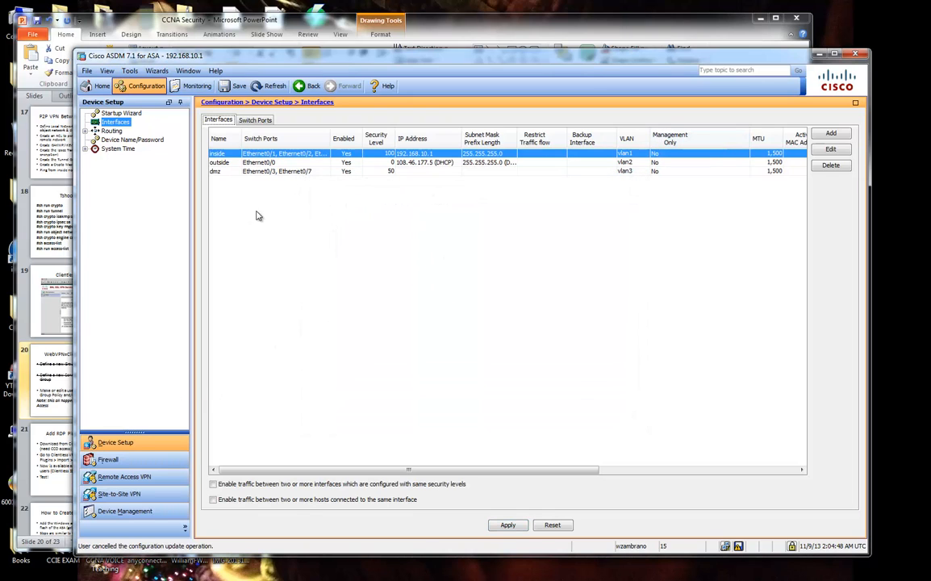
click(134, 481)
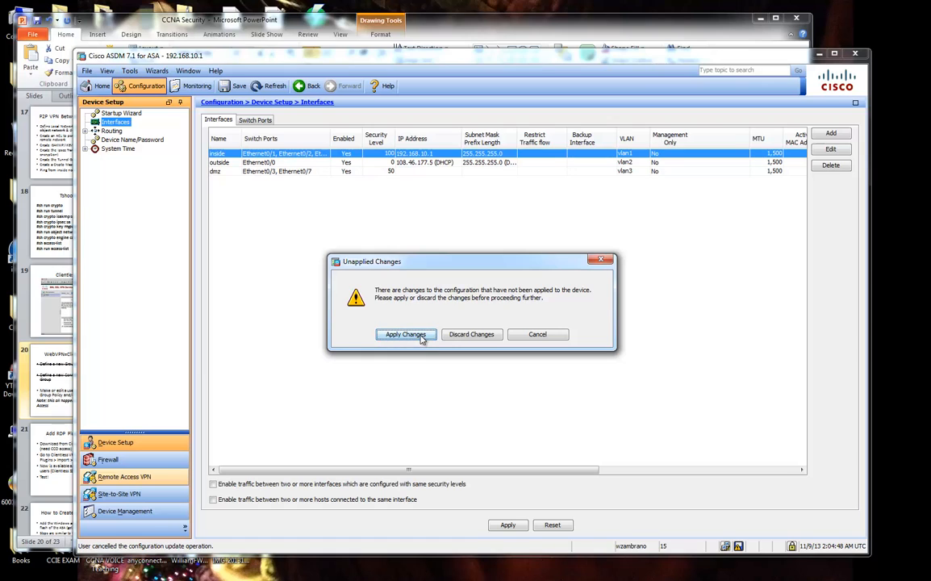
click(539, 335)
click(213, 484)
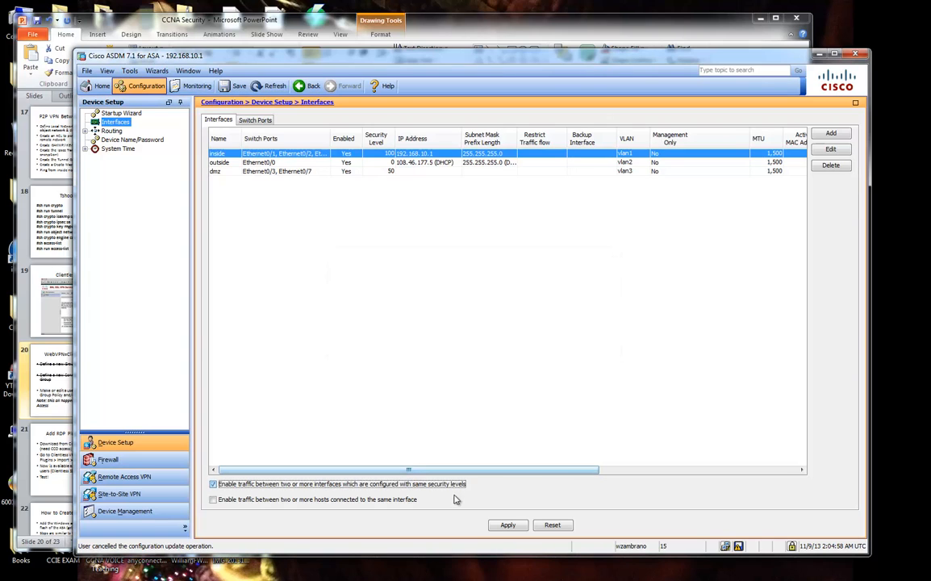
click(503, 525)
Browse Remote Access VPN's network client settings, ending on the clientless SSL VPN Connection Profiles.
click(470, 343)
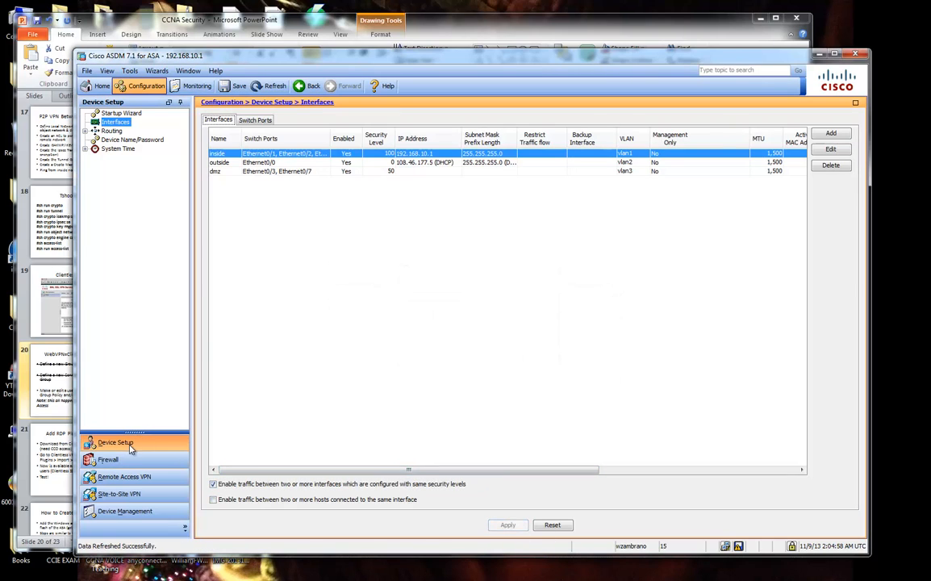
click(147, 479)
click(85, 123)
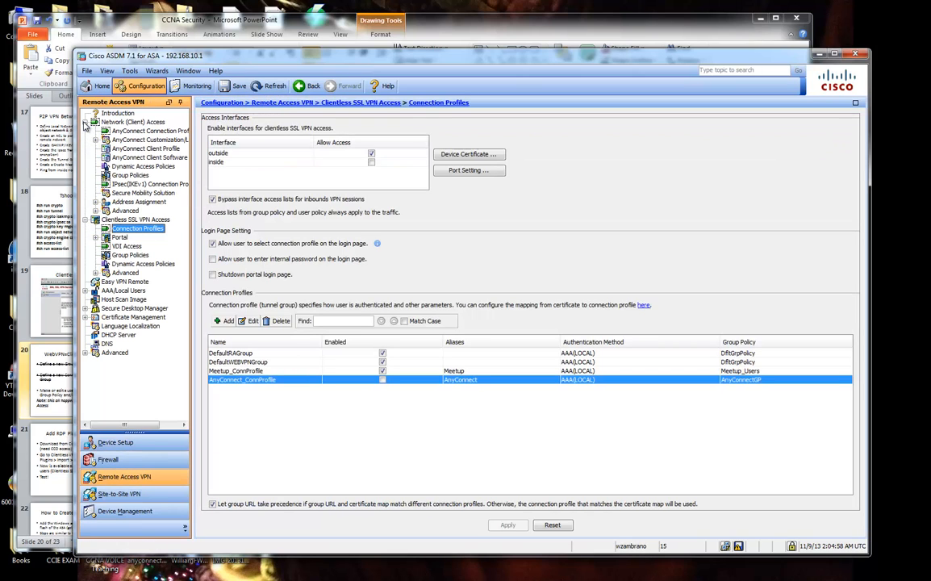
click(132, 133)
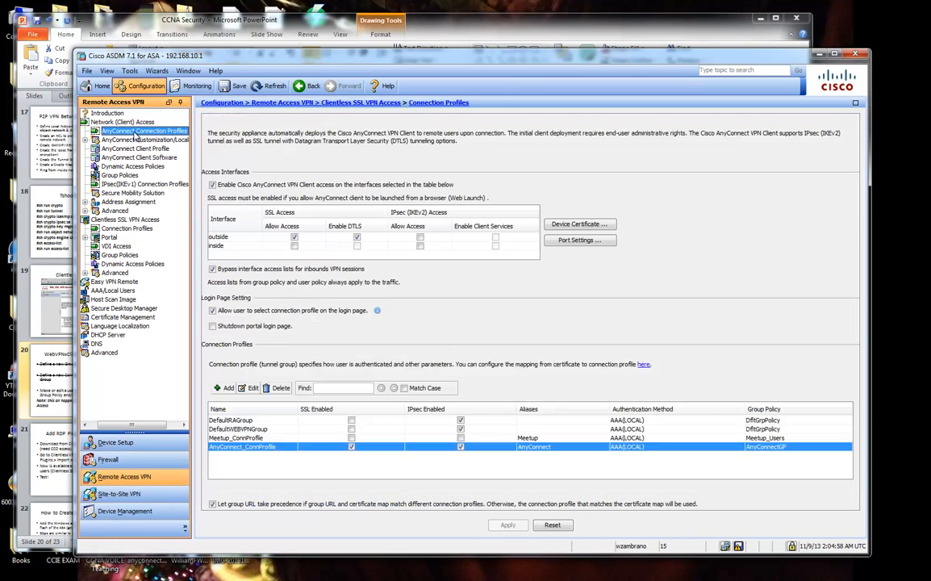
click(87, 123)
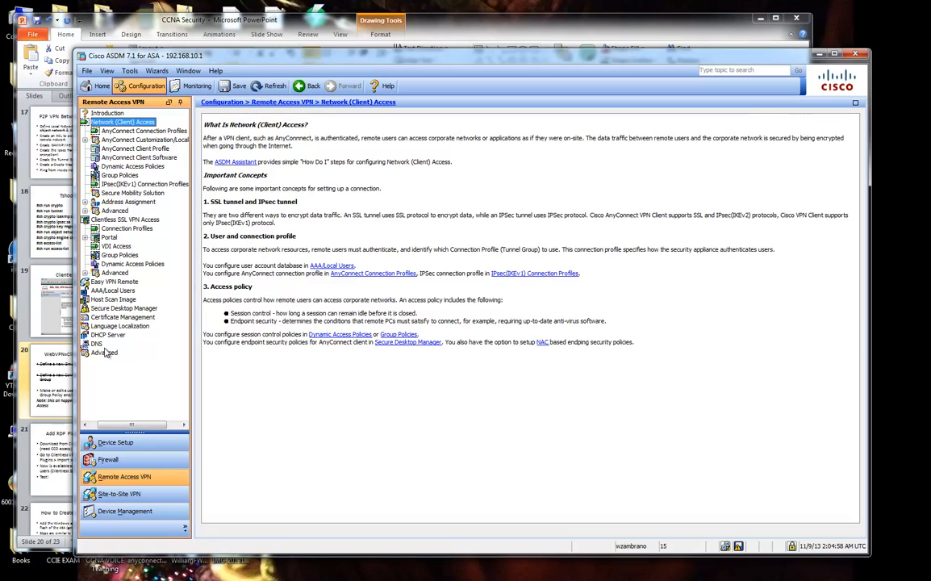
drag(121, 426, 103, 425)
click(85, 123)
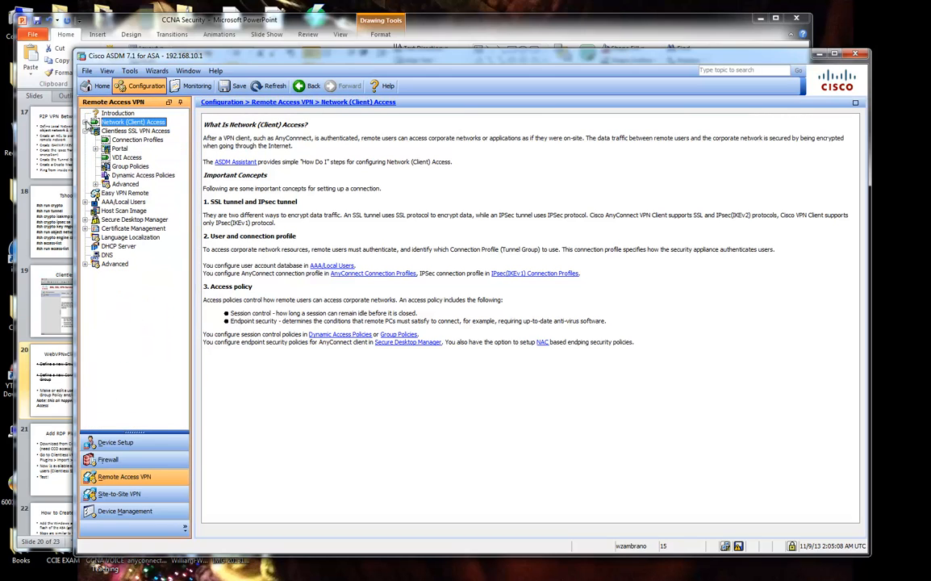
click(125, 140)
Inspect Meetup_ConnProfile's Advanced > Clientless SSL VPN aliases and group URLs, then close with OK.
click(240, 371)
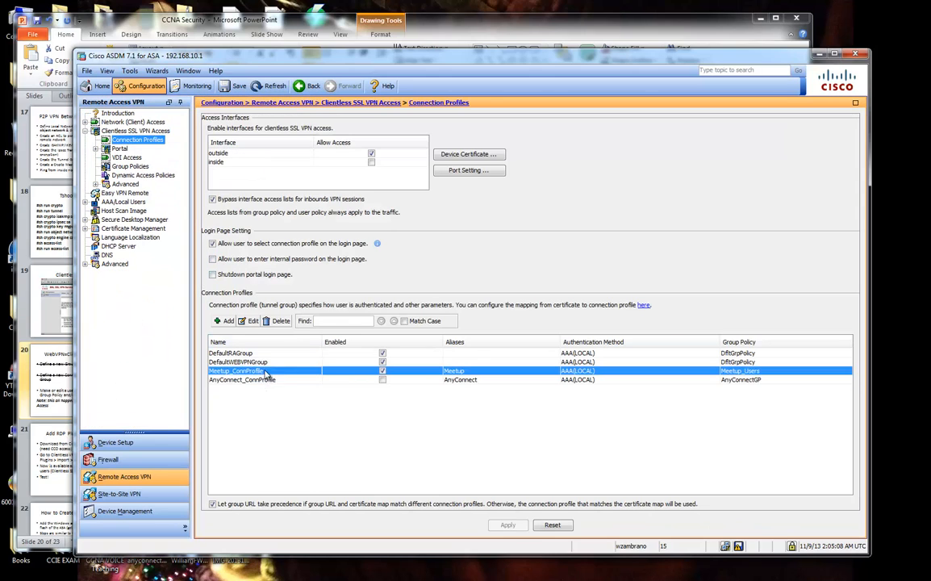
click(249, 321)
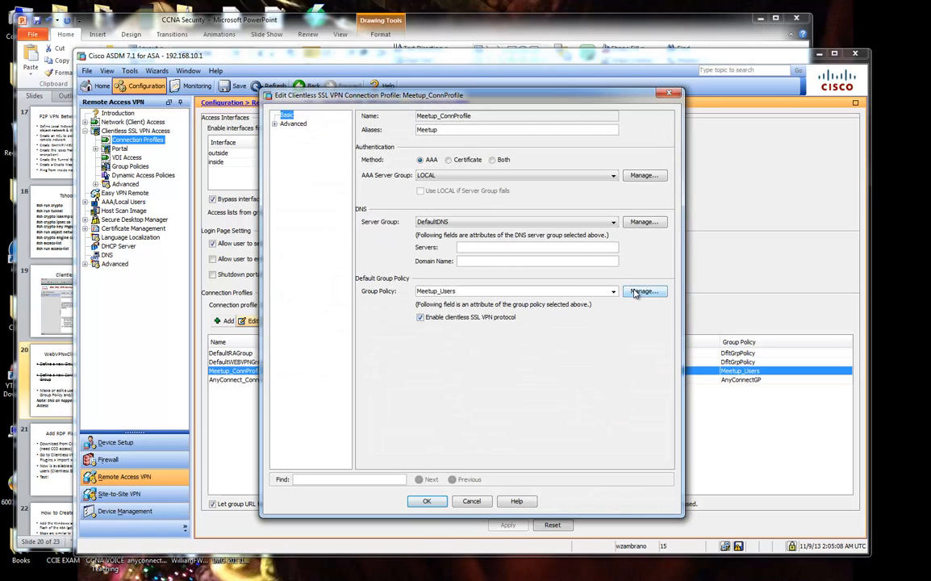
click(274, 124)
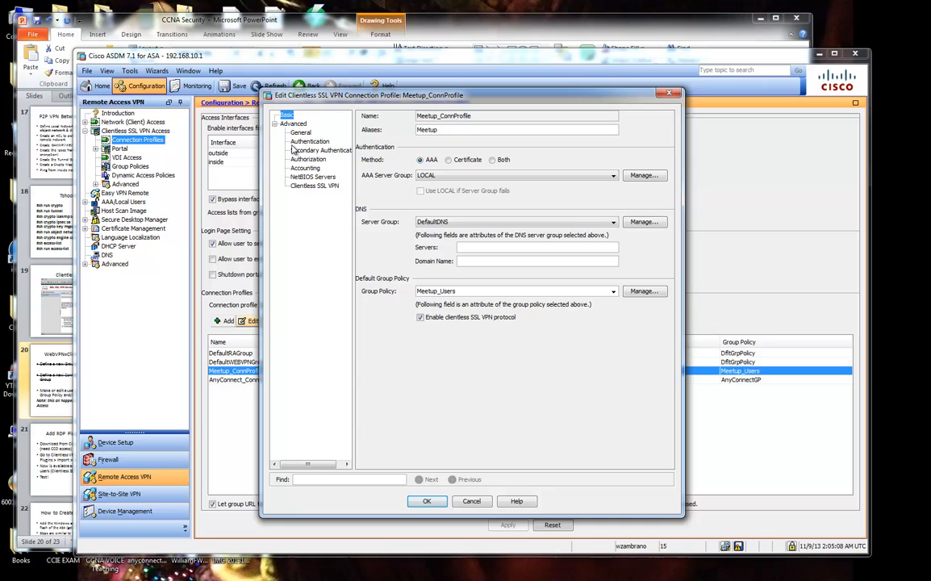
click(327, 188)
click(458, 247)
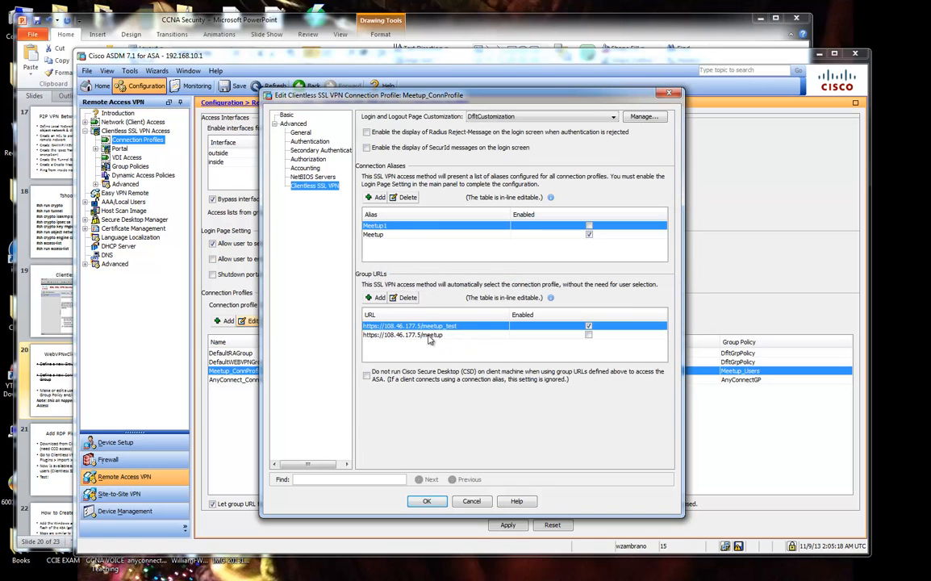
click(427, 501)
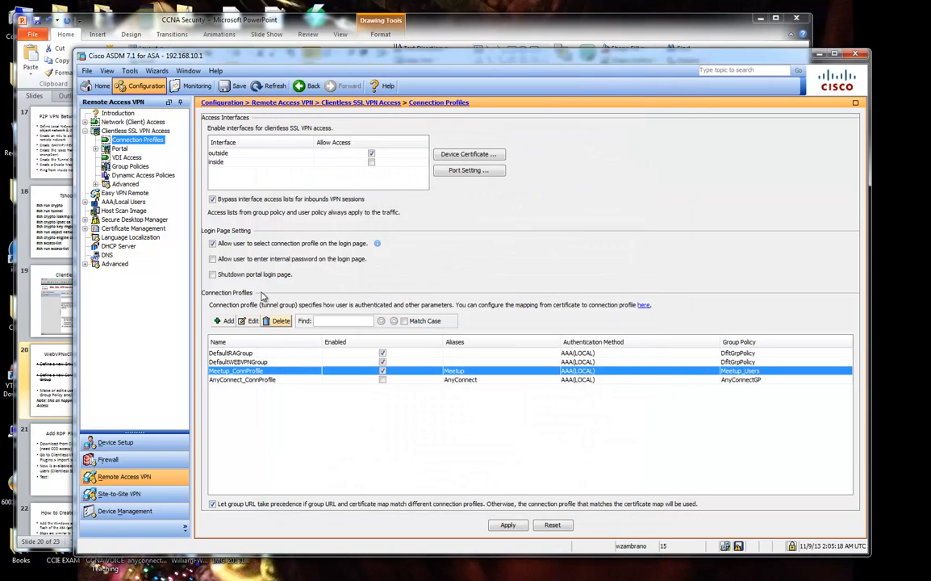
Allow clientless access on the inside interface with port 443 and device certificate, and send it.
click(351, 162)
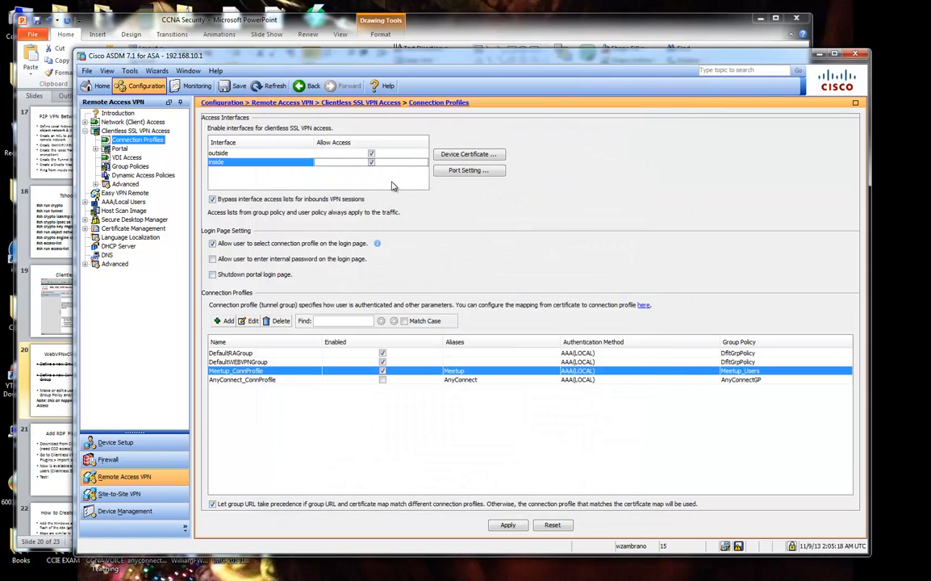
click(467, 171)
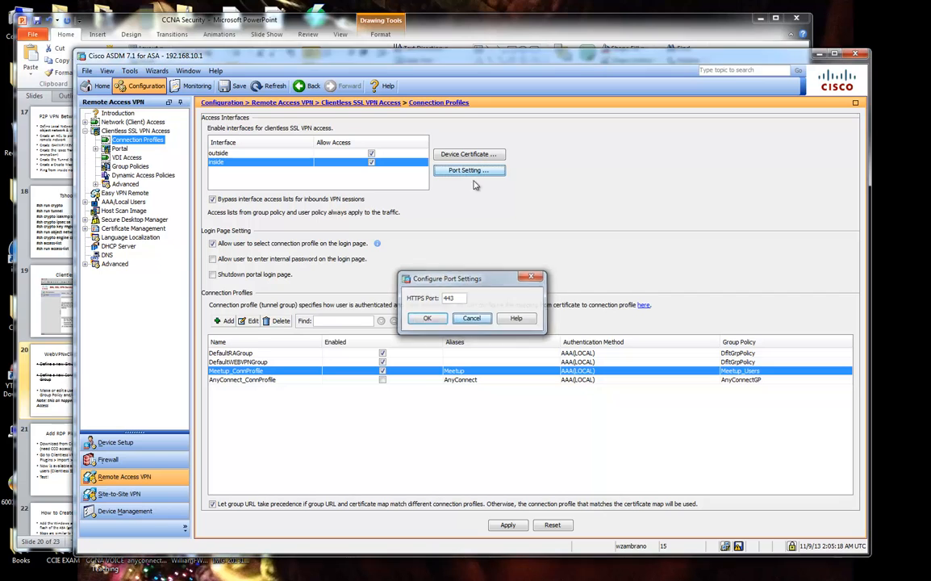
click(427, 318)
click(468, 154)
click(473, 334)
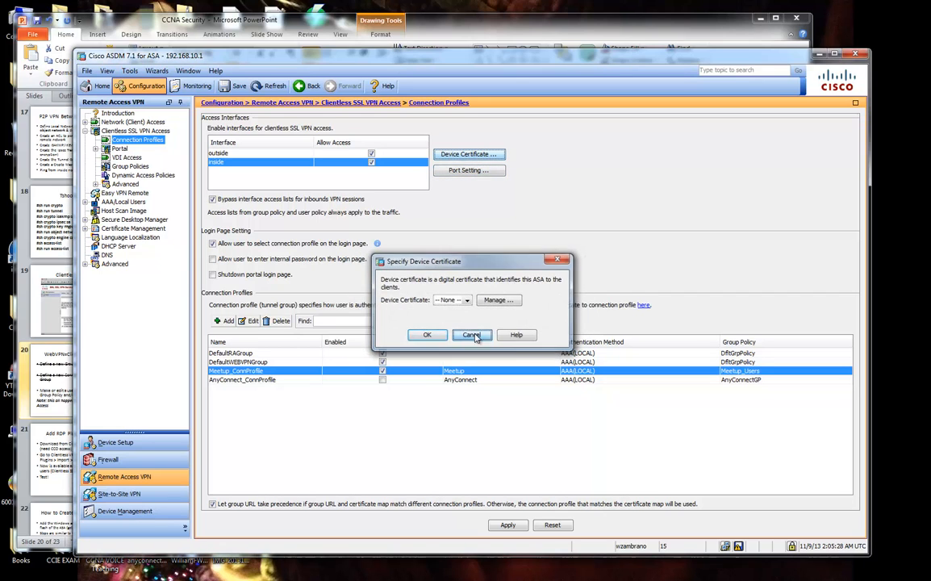
click(508, 524)
click(416, 414)
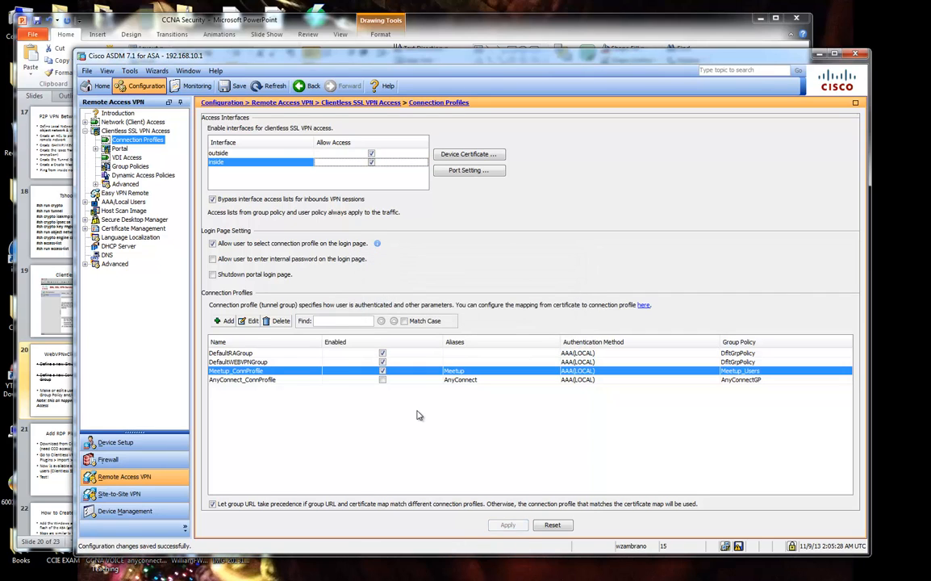
drag(930, 27, 789, 108)
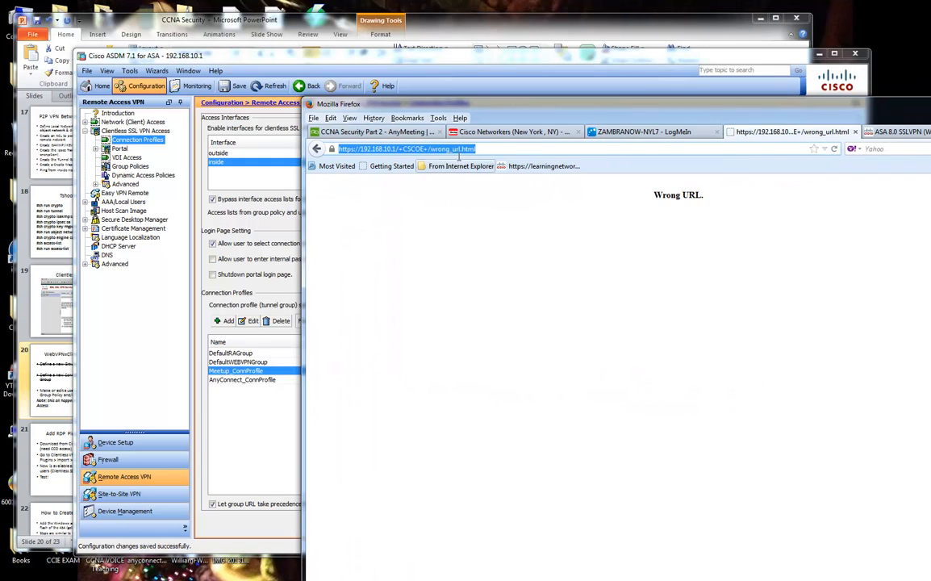
click(453, 150)
drag(395, 150, 564, 147)
text(/m)
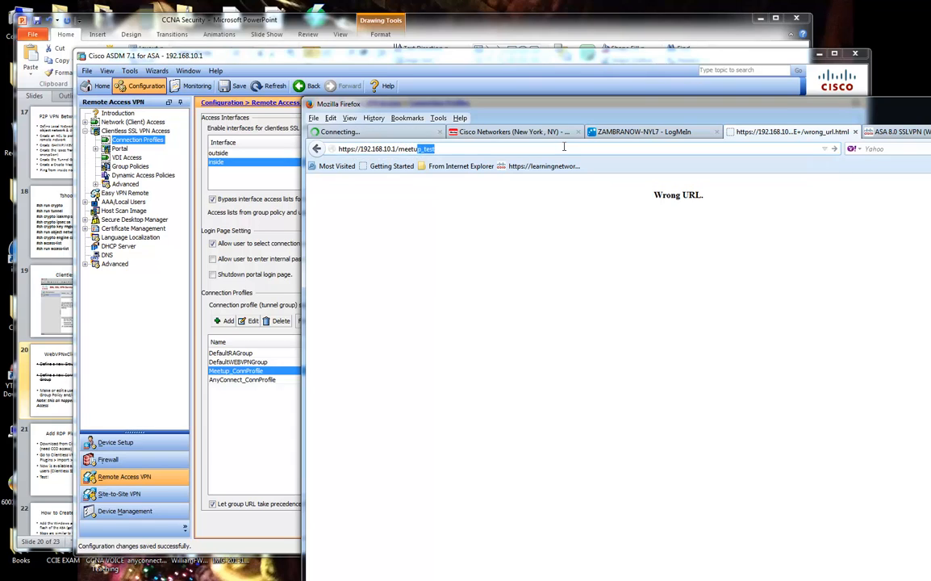
key(Escape)
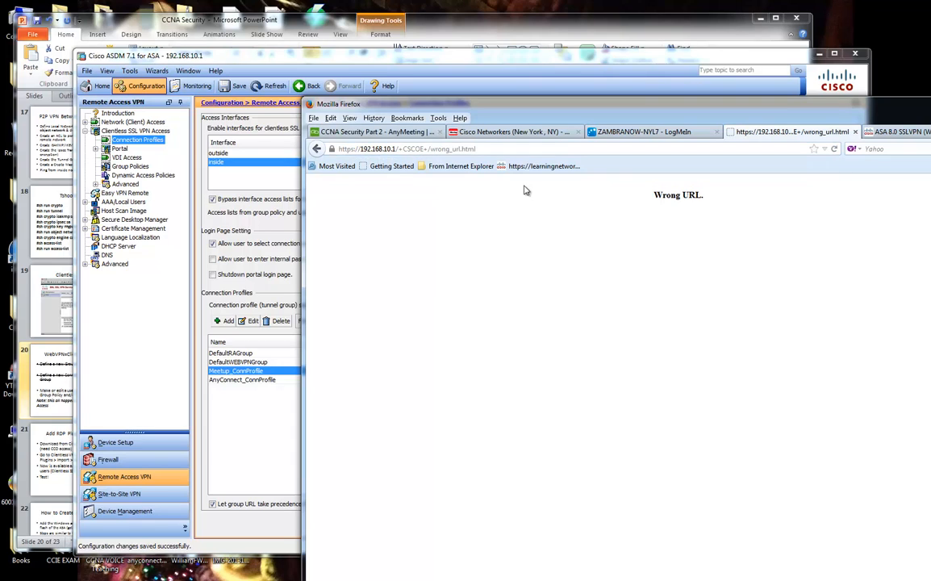
click(408, 151)
drag(397, 149, 512, 150)
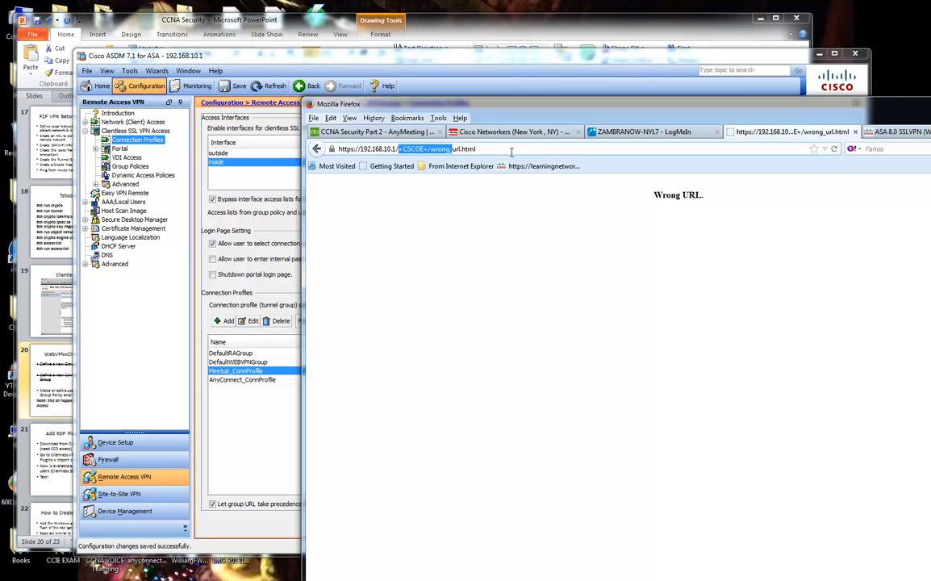
key(BackSpace)
key(Return)
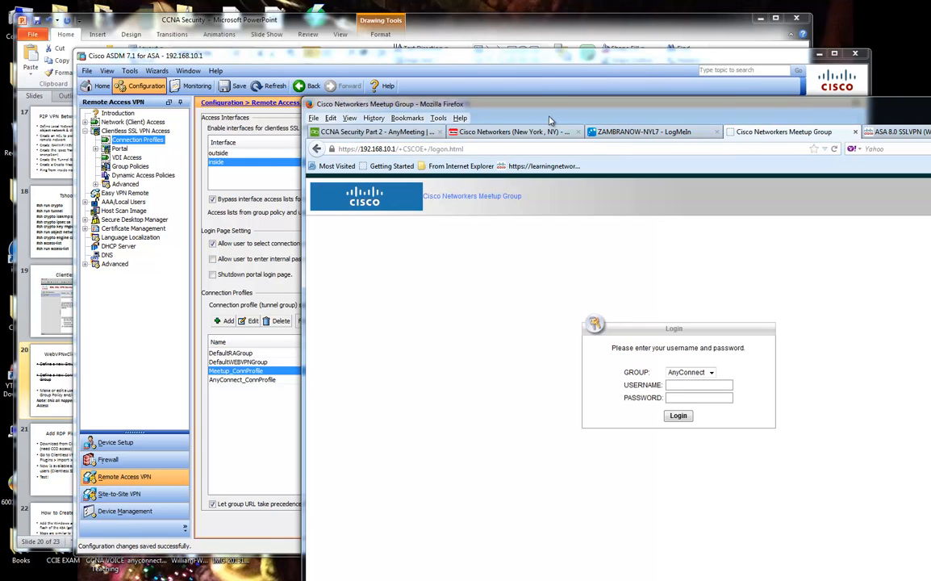
Move the browser aside and bring the enlarged ASDM window forward.
drag(550, 121, 534, 63)
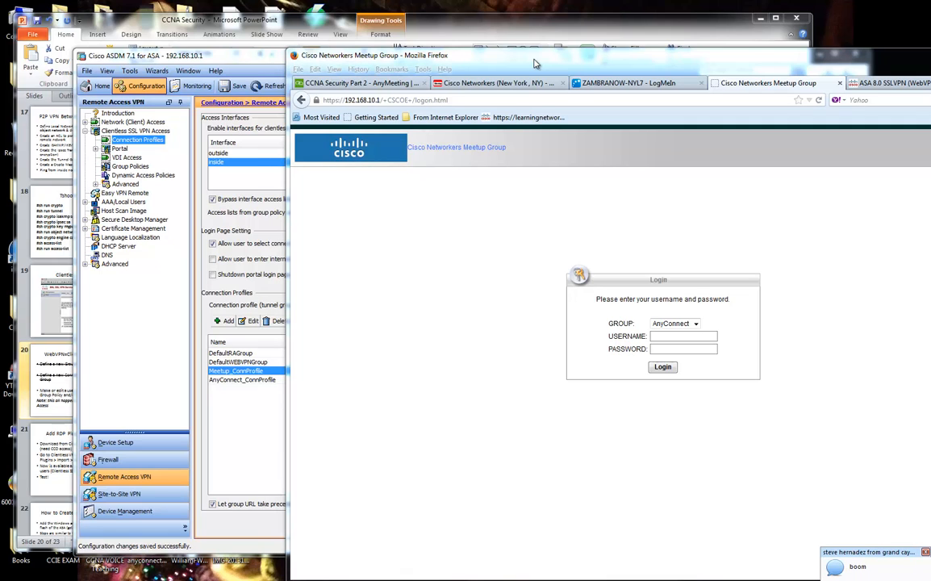
drag(536, 63, 714, 50)
double_click(385, 56)
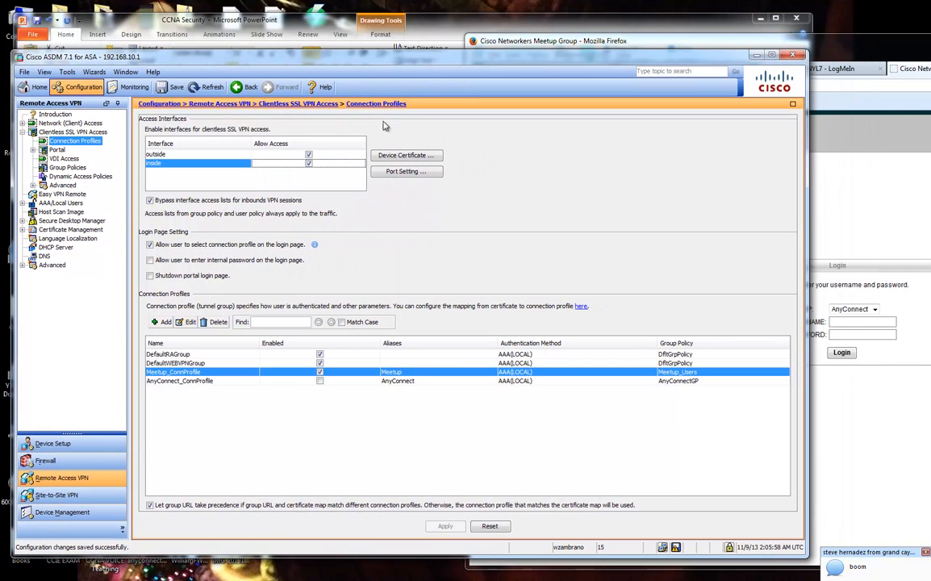
Show the Device Setup Interfaces page listing inside 192.168.10.1 and outside 108.46.177.5.
drag(824, 46, 779, 44)
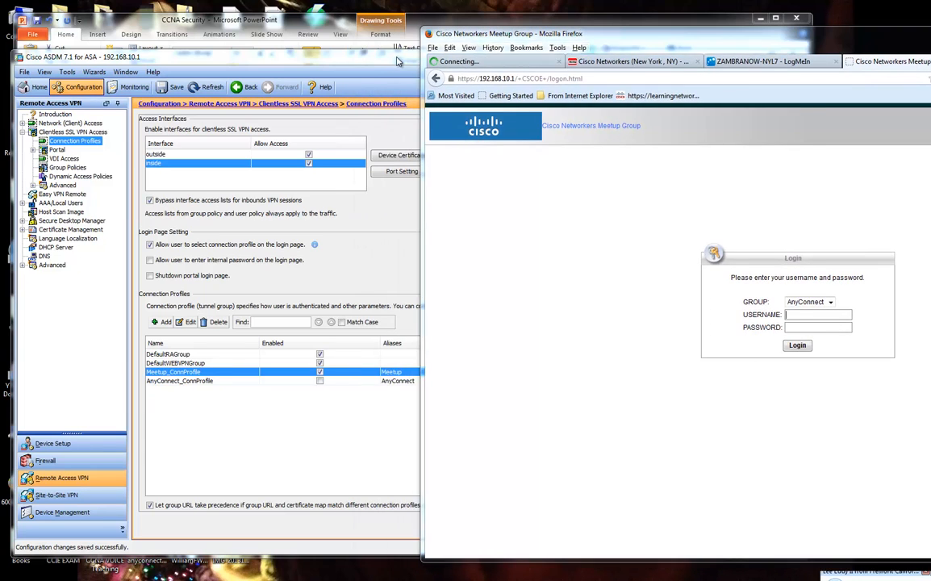
click(390, 502)
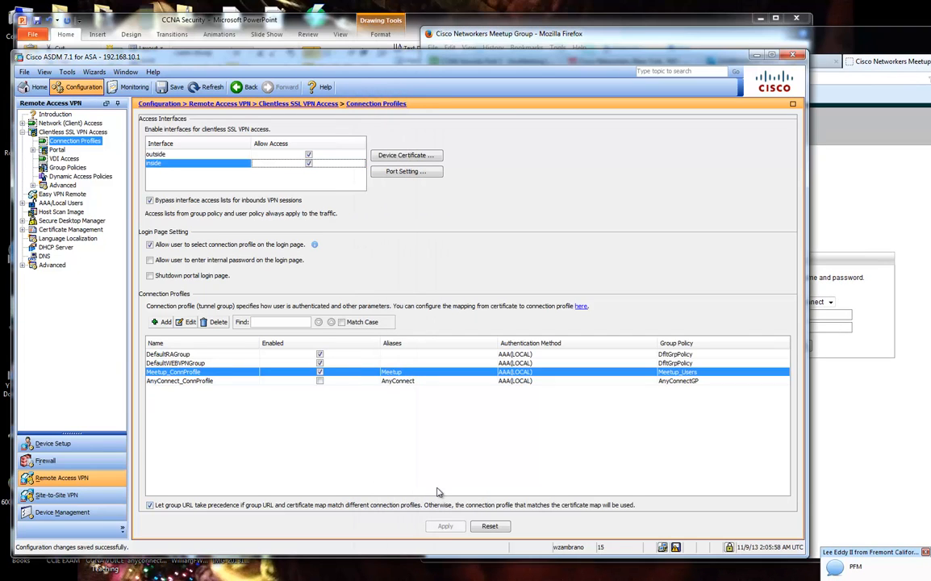
click(52, 443)
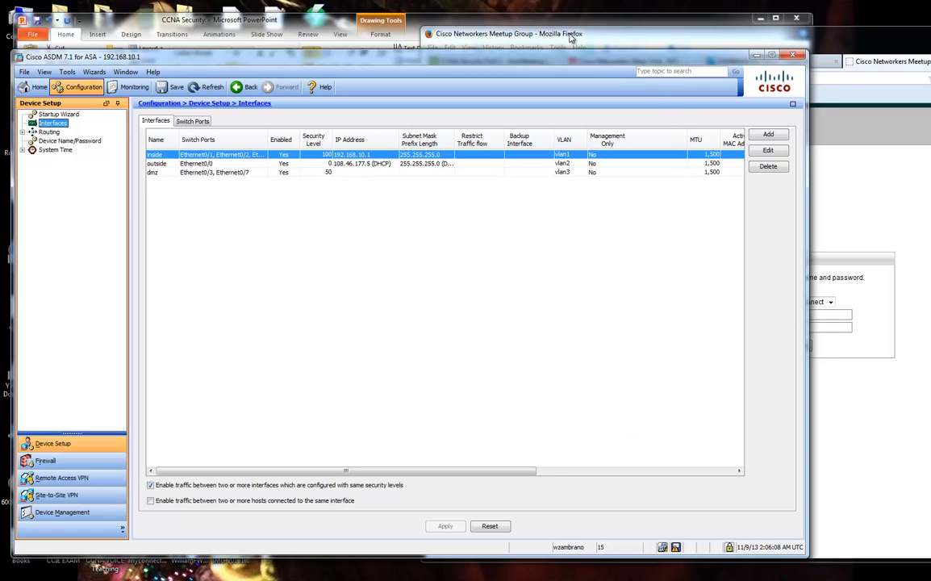
drag(572, 34, 493, 38)
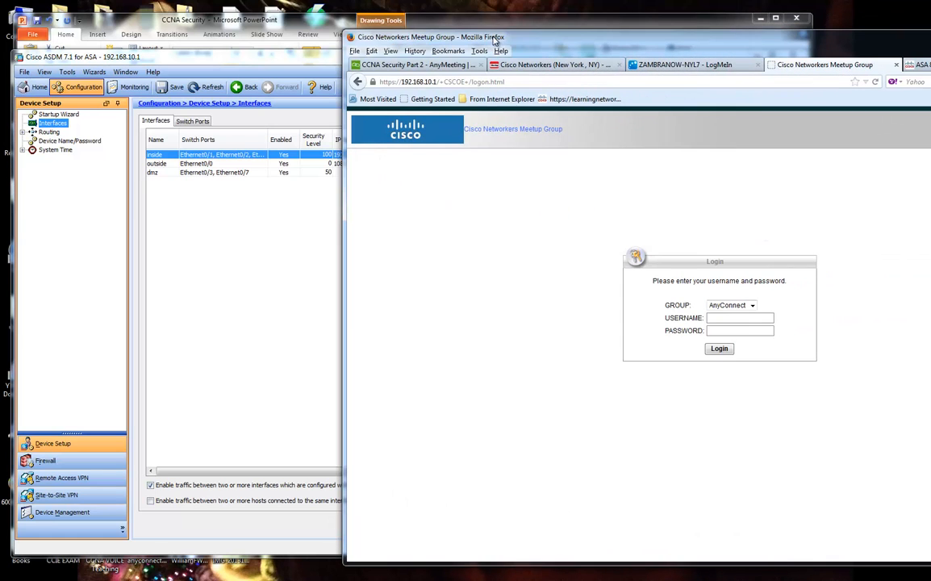
click(297, 67)
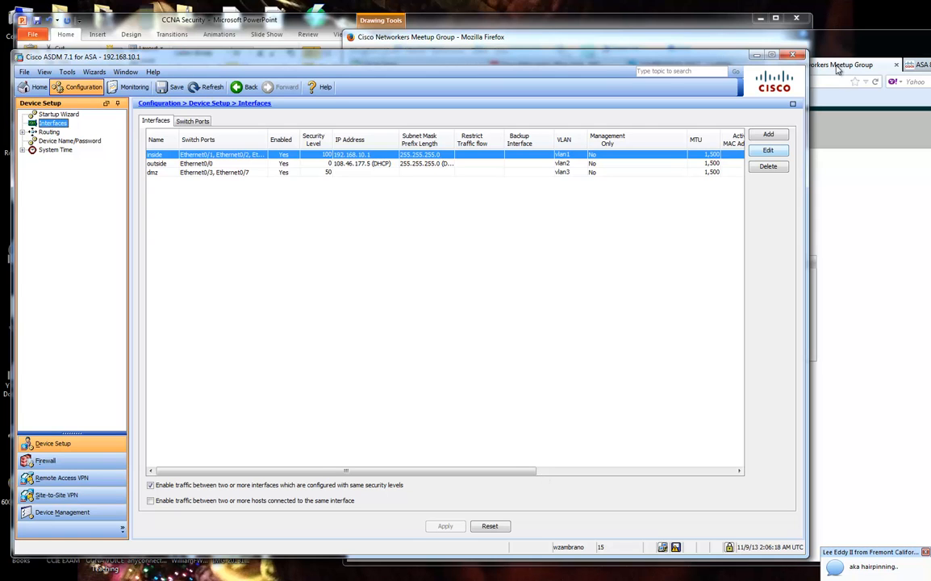
Arrange the windows to view the WebVPN slide, then bring ASDM back in front.
drag(832, 41, 930, 39)
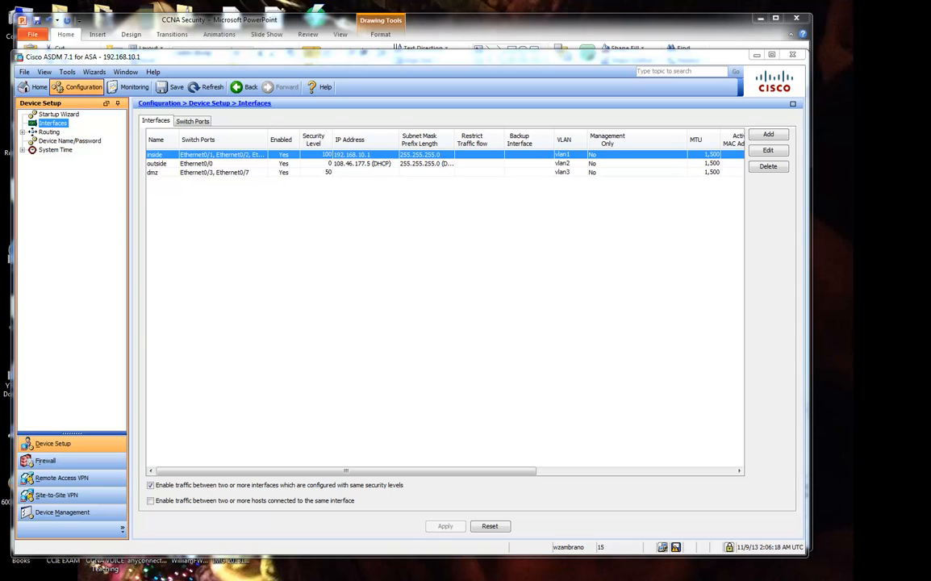
click(810, 204)
drag(802, 263, 848, 263)
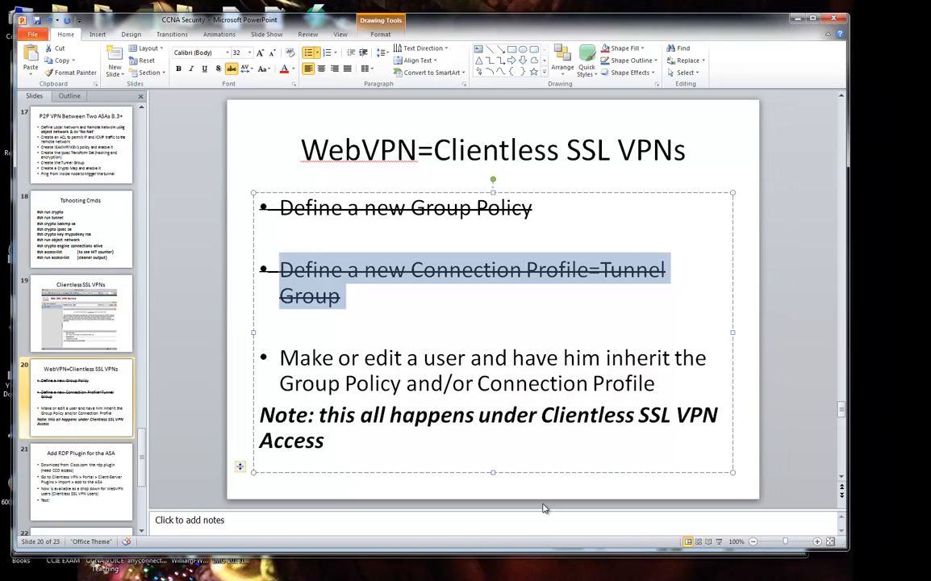
drag(670, 27, 702, 24)
click(24, 303)
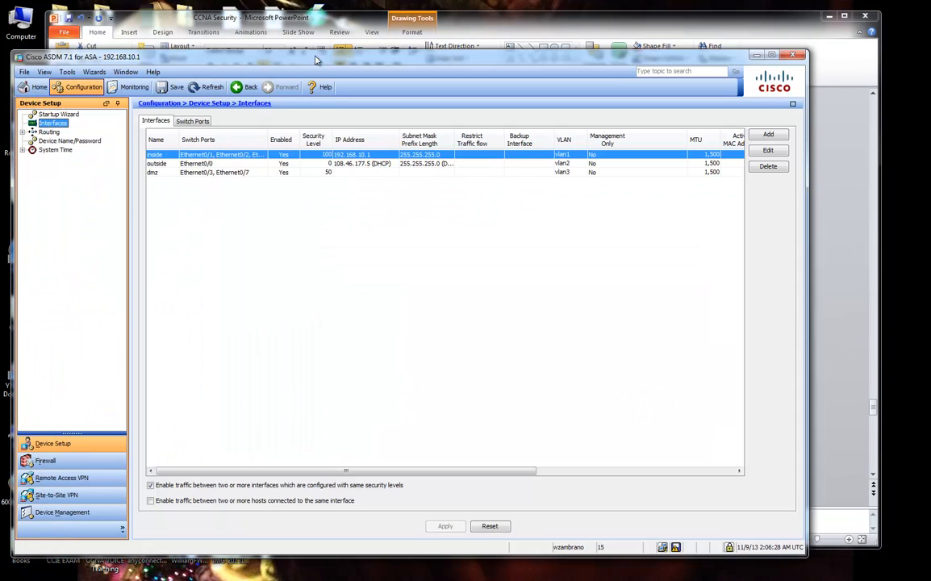
drag(278, 56, 322, 55)
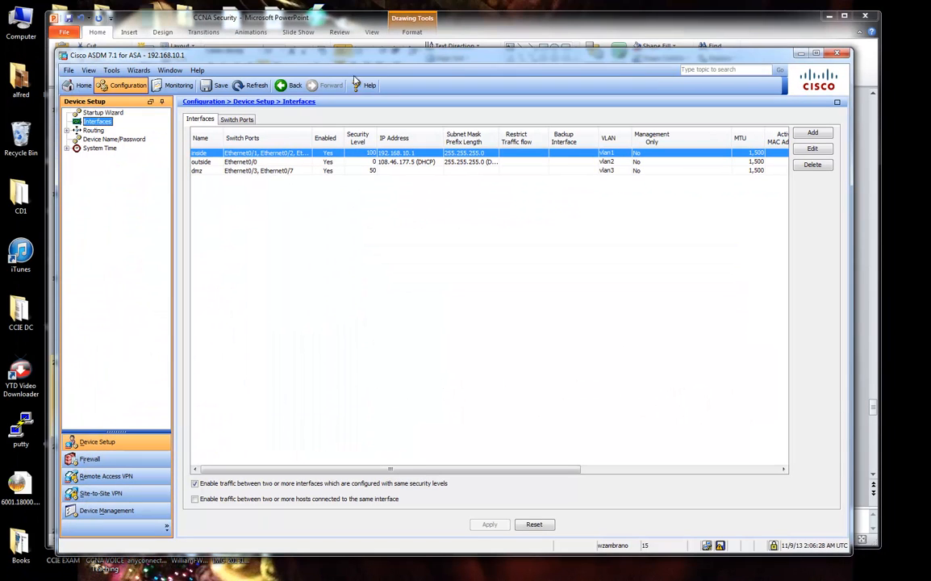
Open Meetup_ConnProfile's Advanced > Clientless SSL VPN settings, accepting the DNS warning.
click(165, 475)
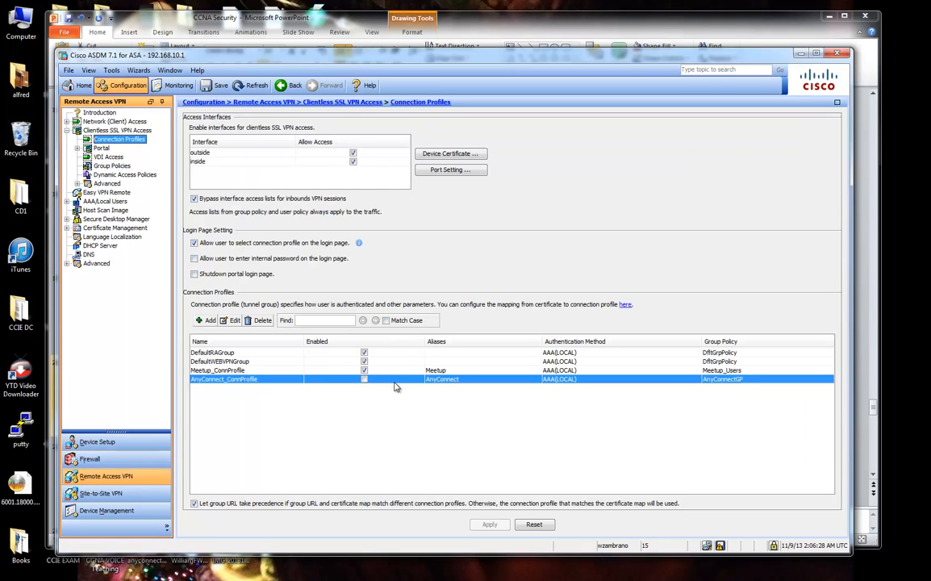
double_click(278, 369)
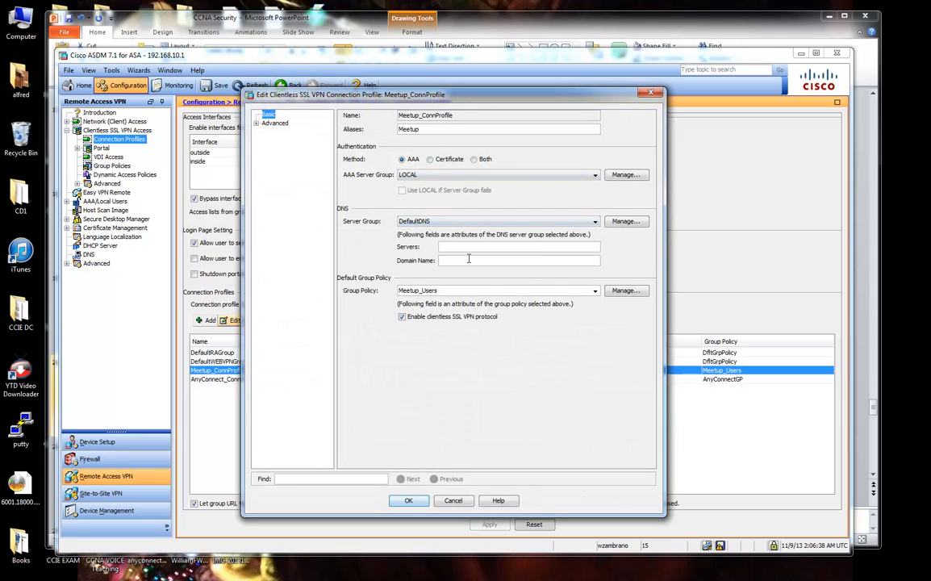
click(256, 123)
click(305, 185)
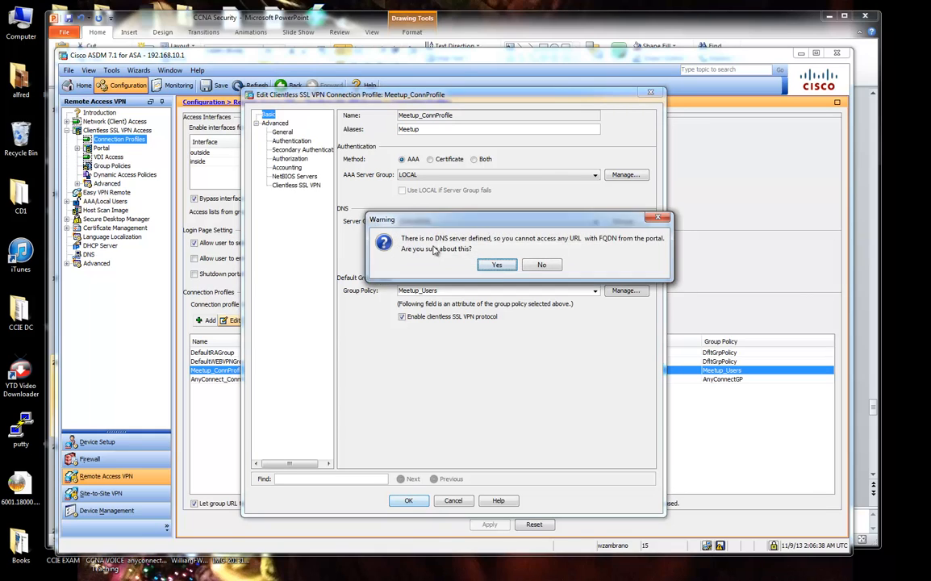
click(498, 264)
Delete the meetup_test group URL and Meetup1 alias, enable /meetup, and send to the ASA.
click(434, 336)
click(436, 327)
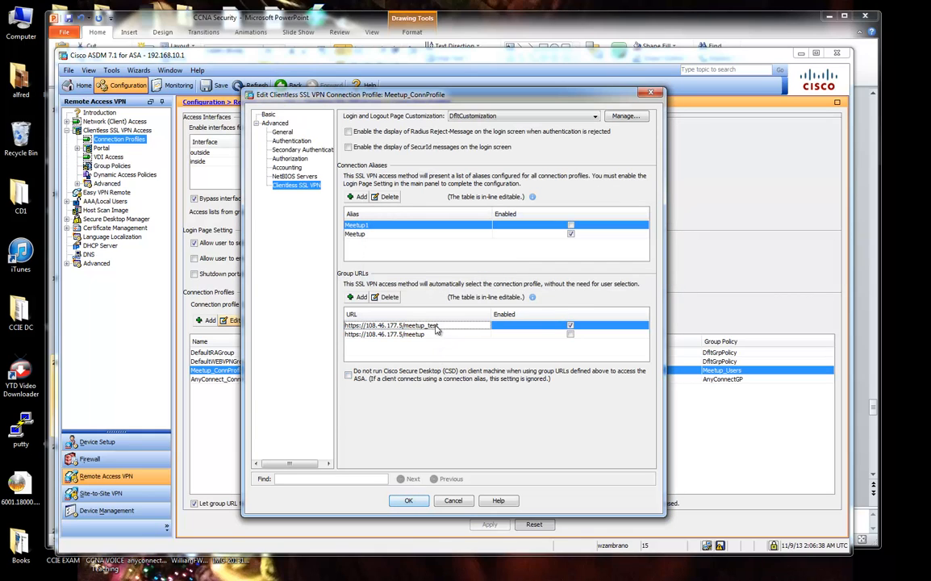
click(385, 297)
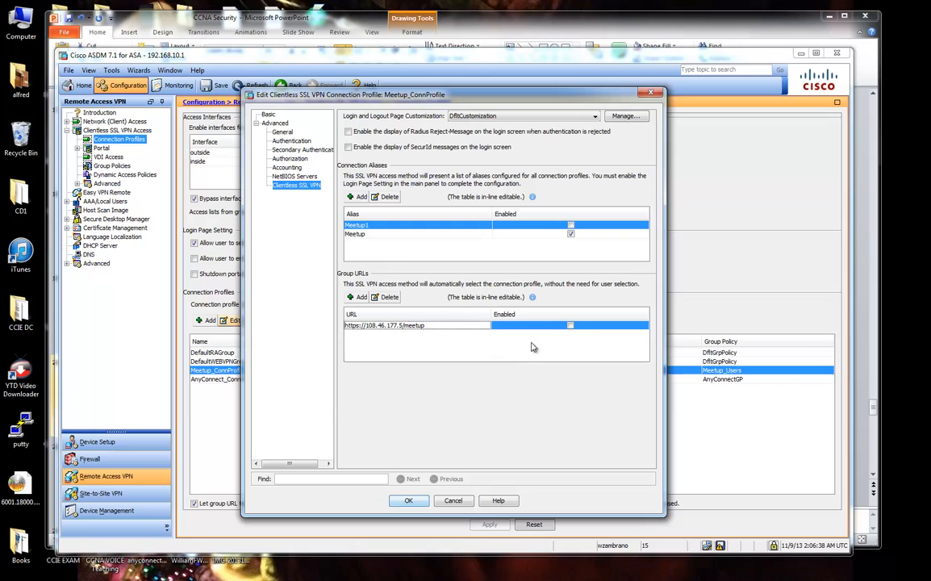
click(571, 326)
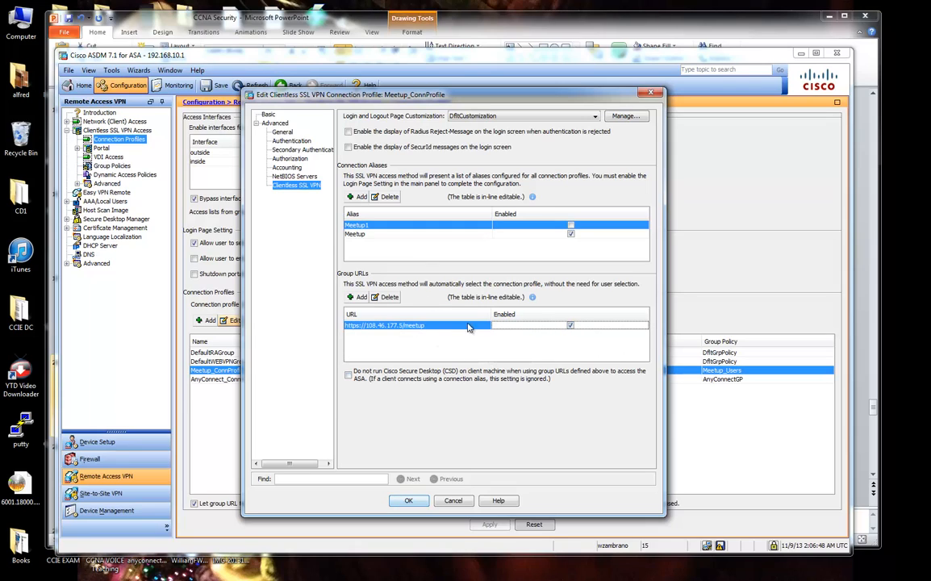
click(386, 197)
click(408, 500)
click(490, 524)
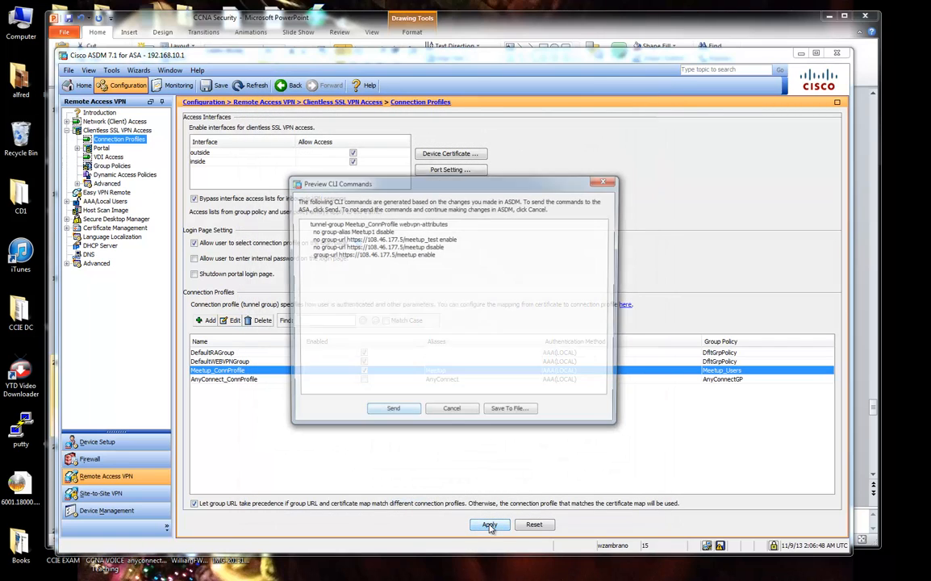
click(391, 413)
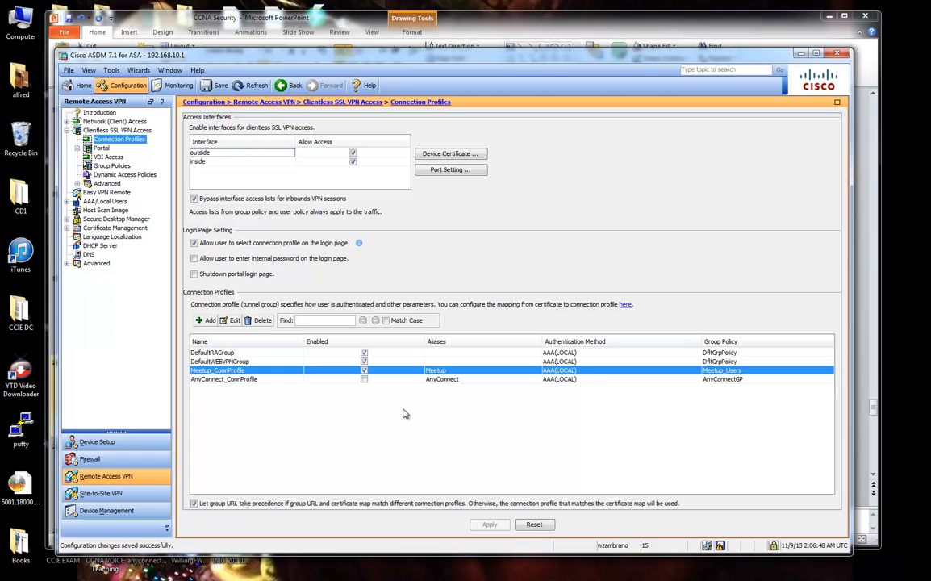
click(545, 38)
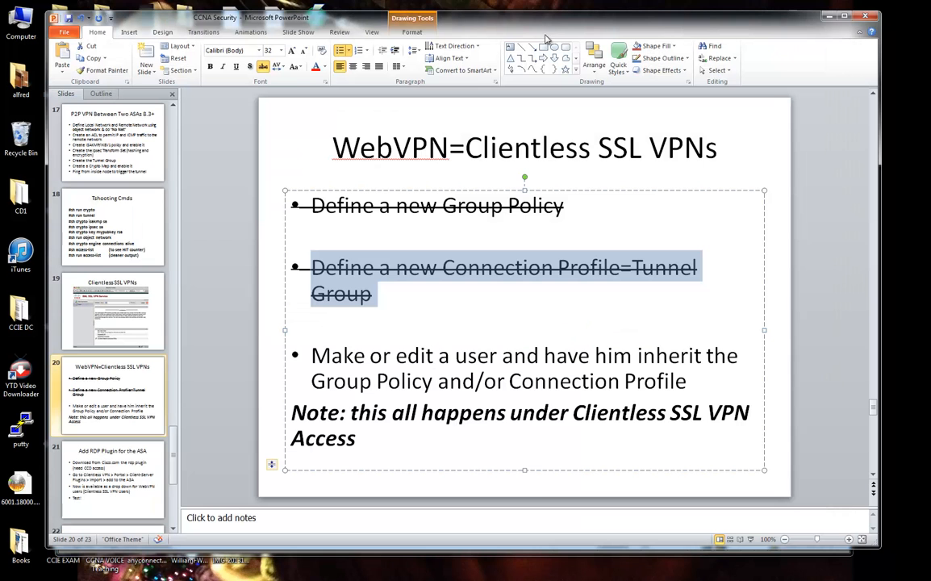
click(506, 352)
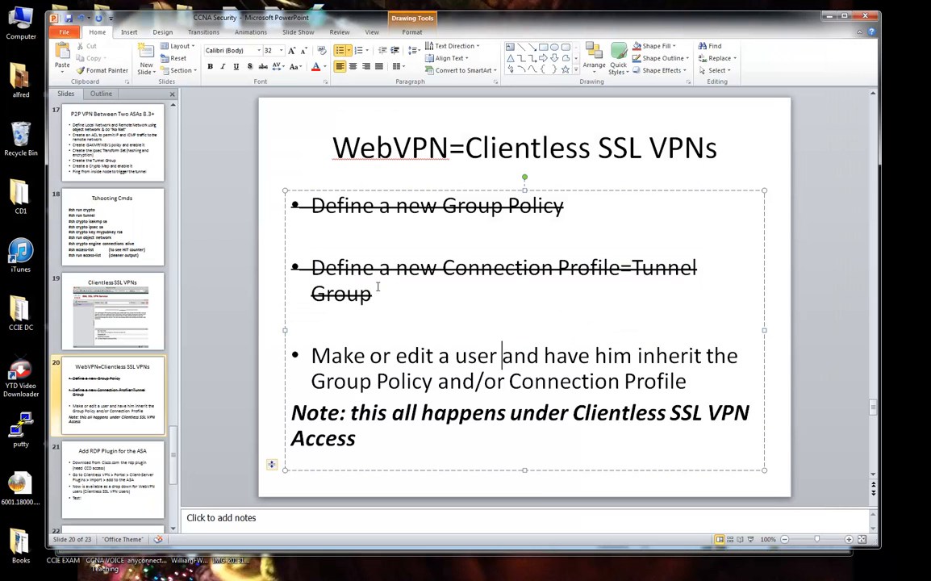
drag(311, 356, 686, 384)
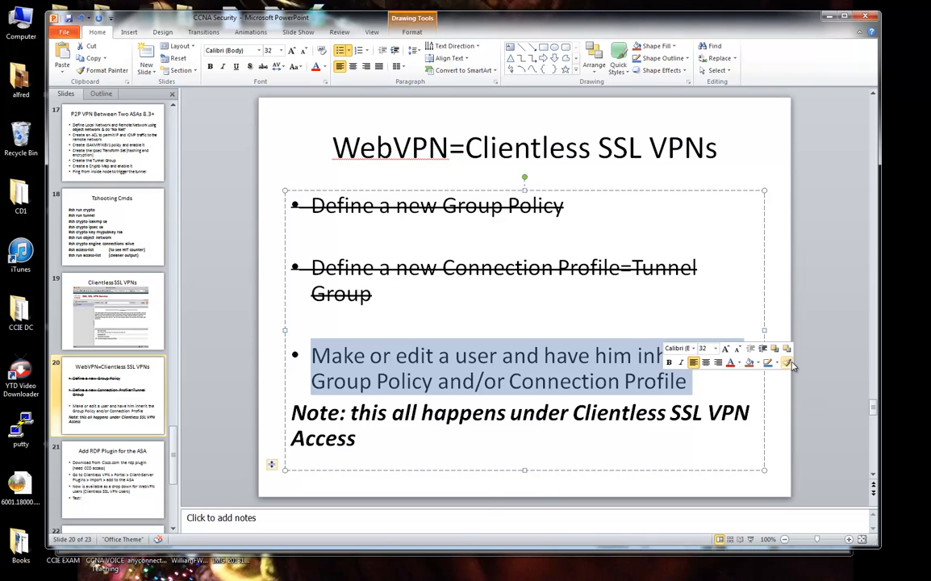
Expand AAA/Local Users and show the Local Users list of four accounts.
click(469, 557)
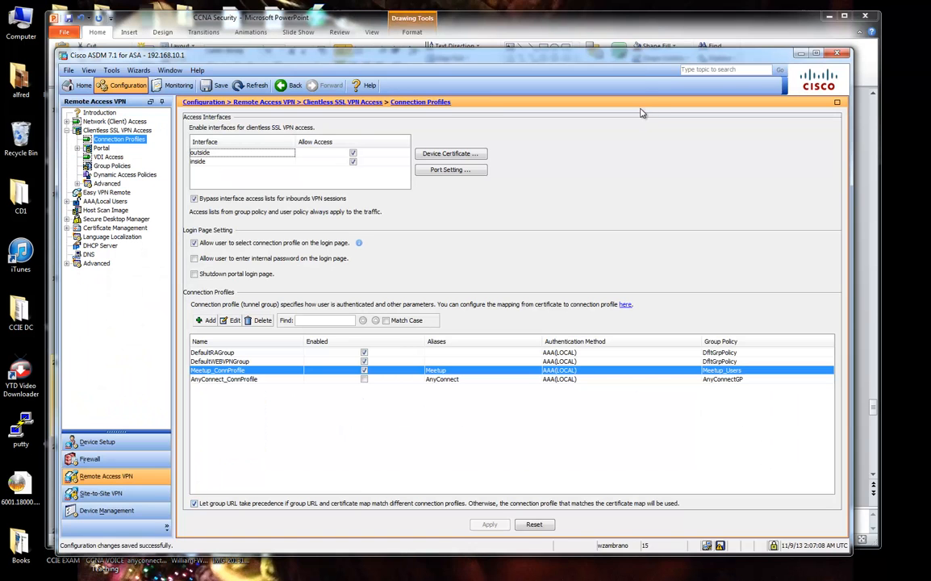
drag(645, 59, 685, 66)
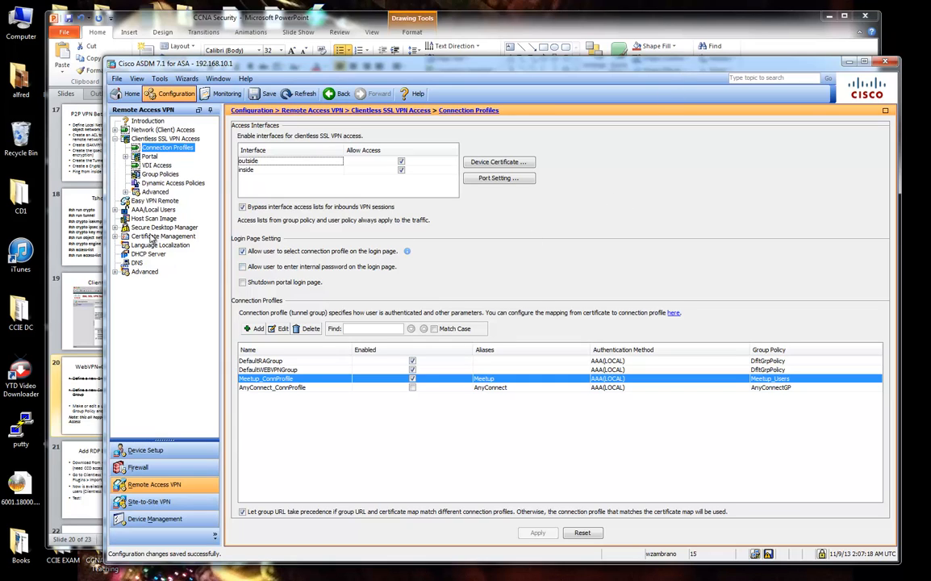
click(123, 210)
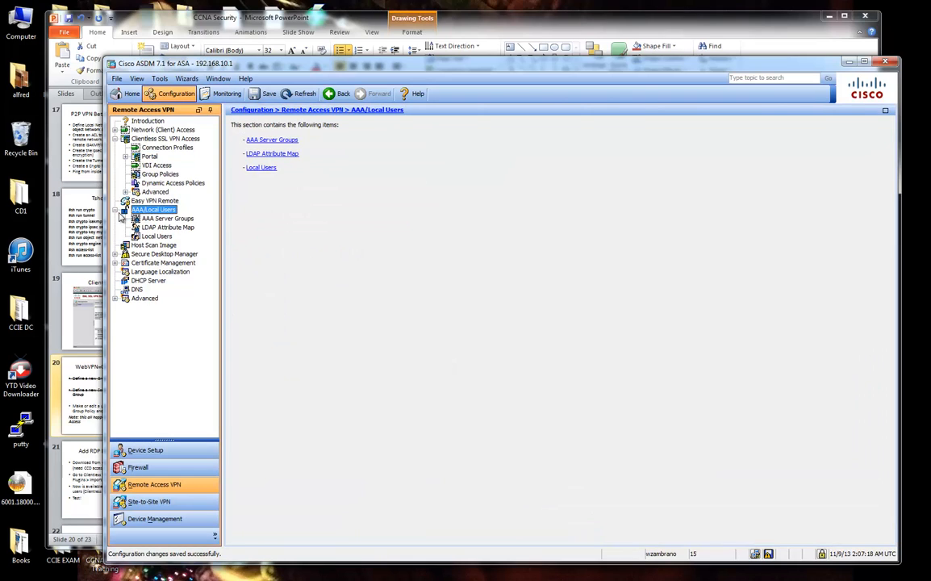
click(157, 236)
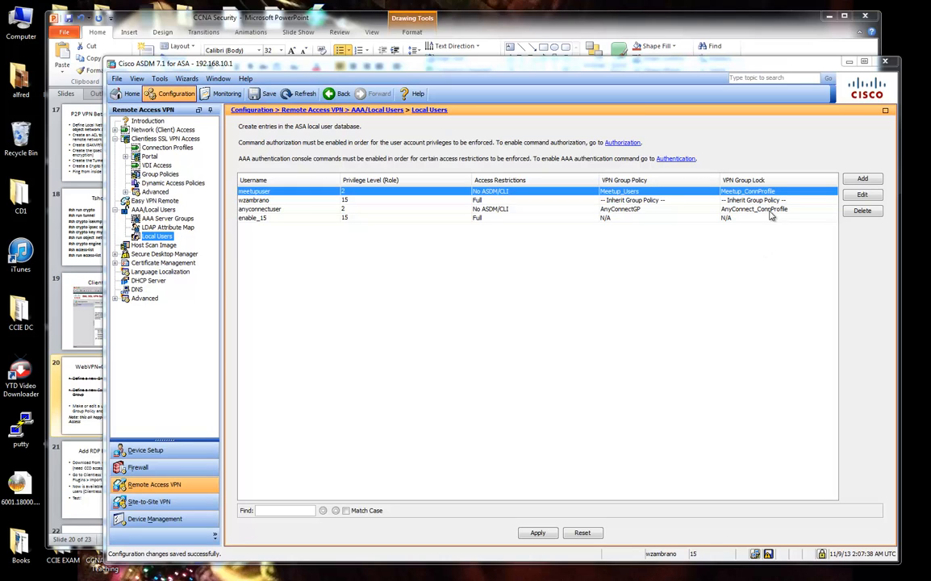
Add a new local user, replacing the default username and entering the password.
click(862, 178)
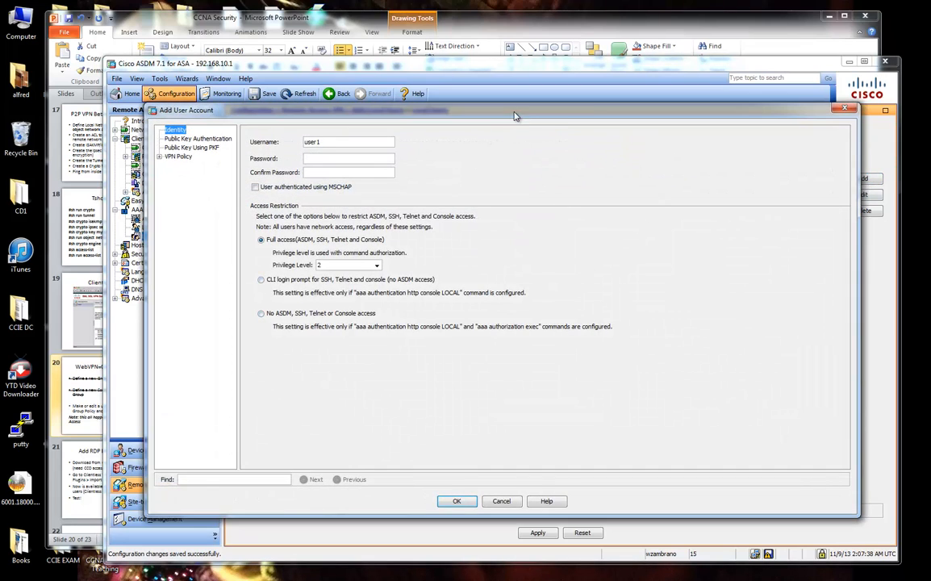
drag(515, 116, 576, 127)
drag(445, 154, 327, 159)
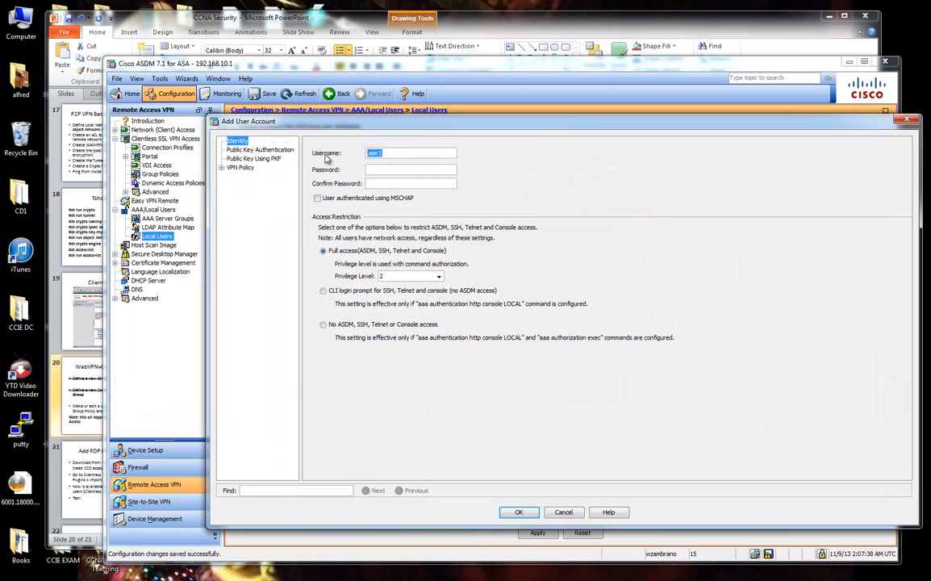
text(Le)
text(*)
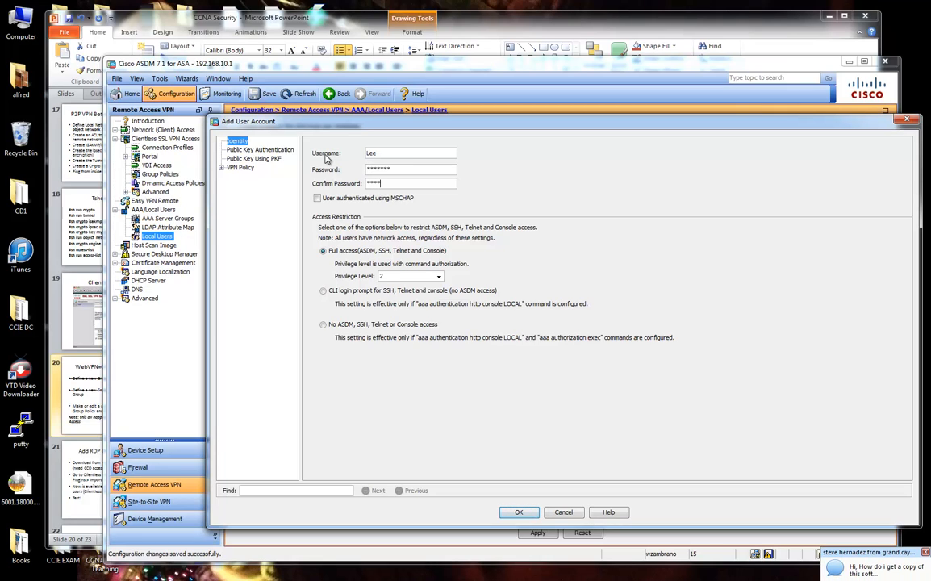
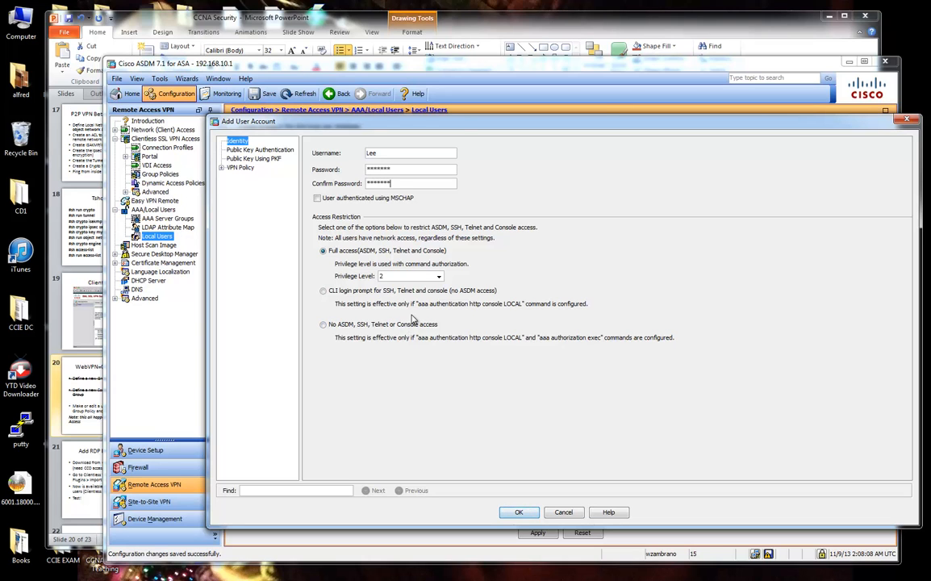
Give the new user privilege level 15 with No ASDM, SSH, Telnet or Console access.
drag(464, 121, 504, 246)
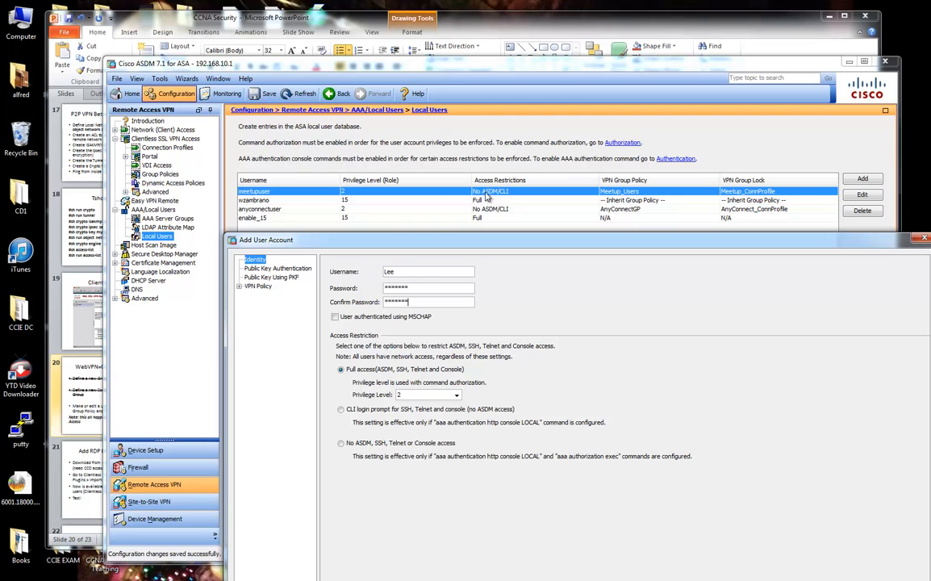
drag(579, 240, 531, 77)
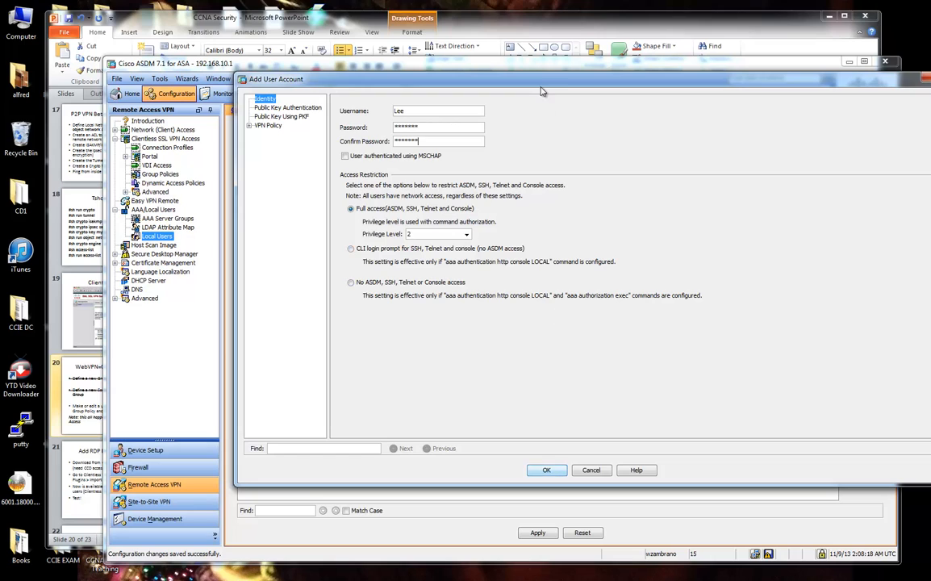
drag(539, 79, 532, 89)
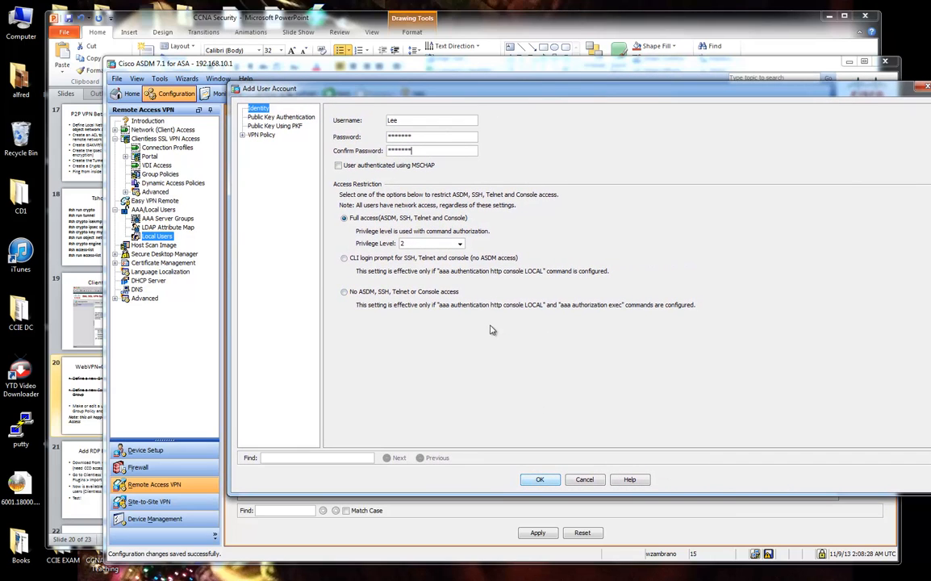
click(461, 244)
scroll(463, 263, up, 3)
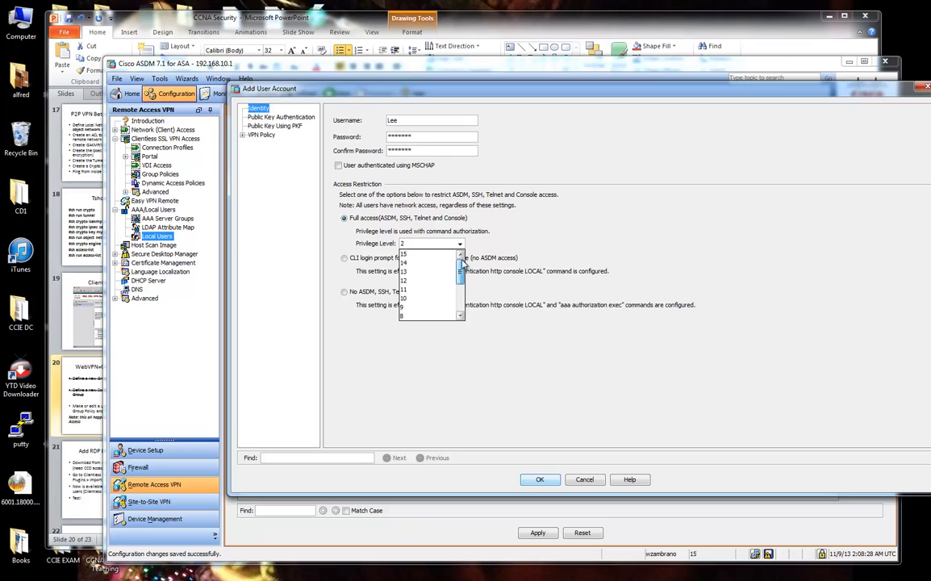
click(452, 254)
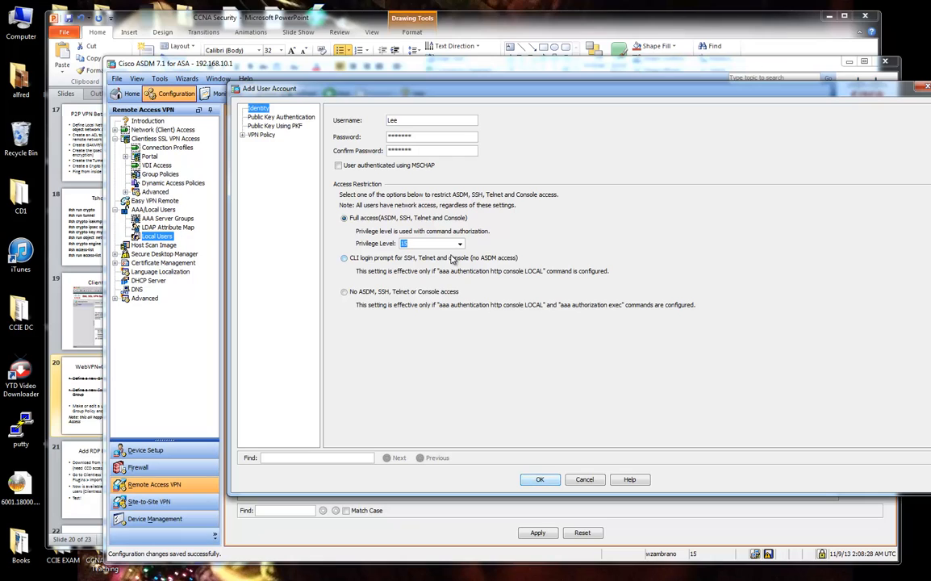
click(403, 258)
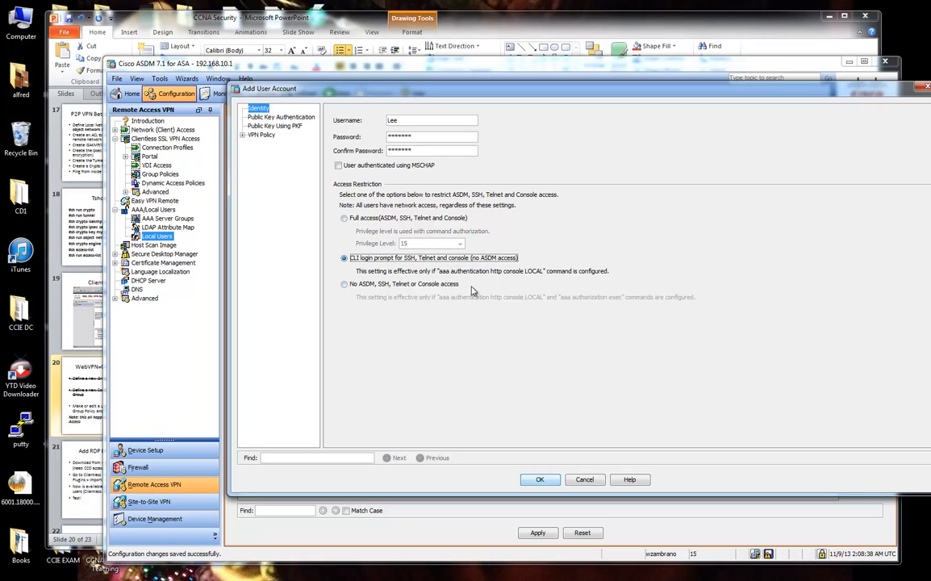
click(436, 285)
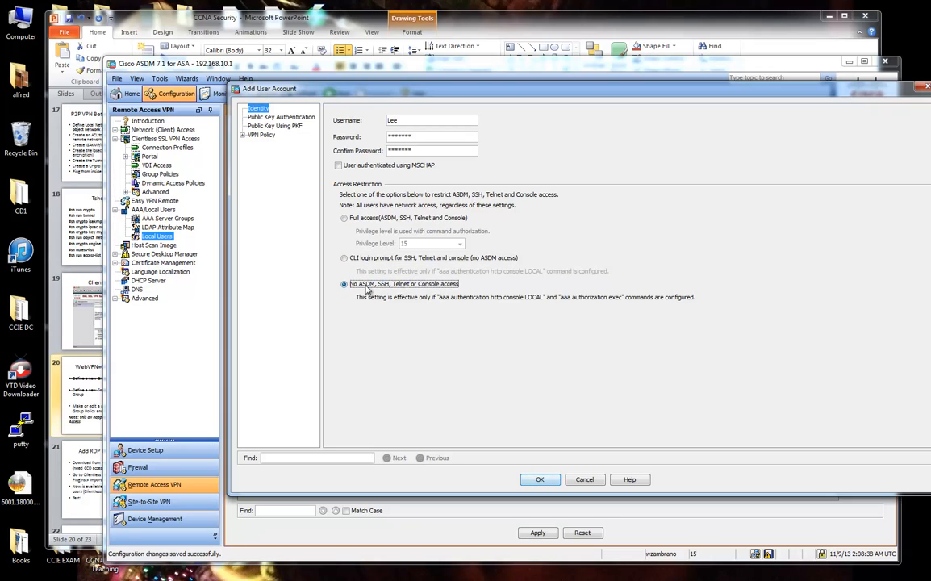
drag(562, 94, 604, 101)
Expand the user's VPN Policy tree, including the Clientless SSL VPN and AnyConnect Client sections.
click(284, 142)
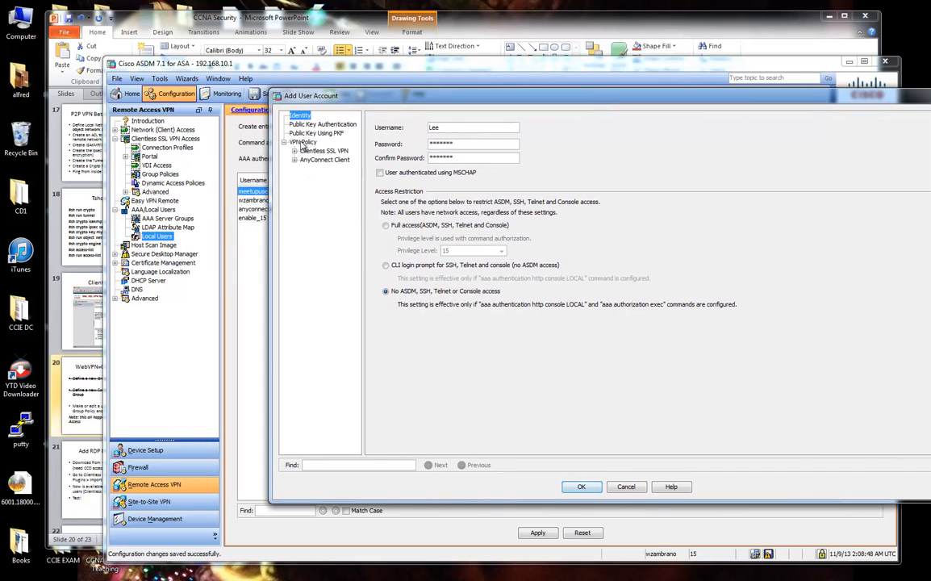
click(294, 151)
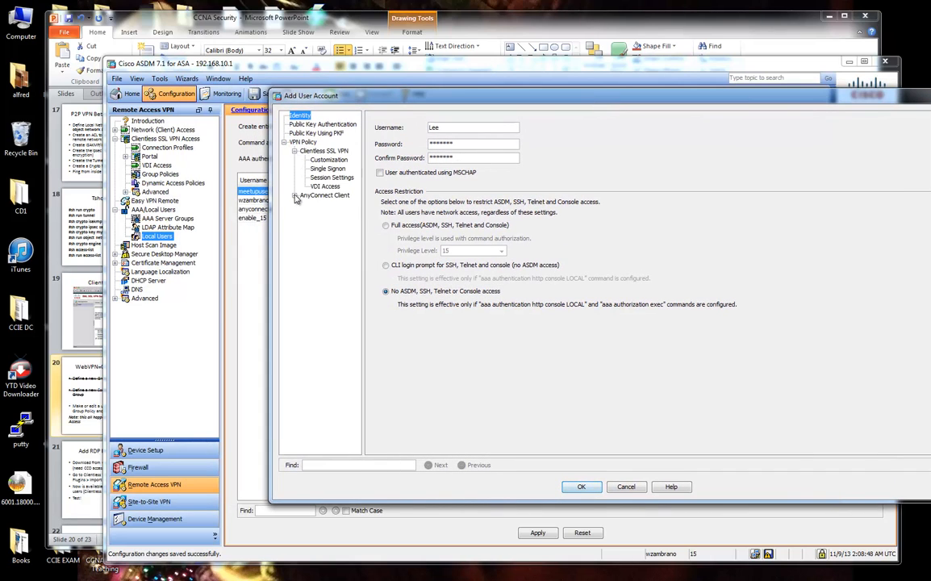
click(295, 196)
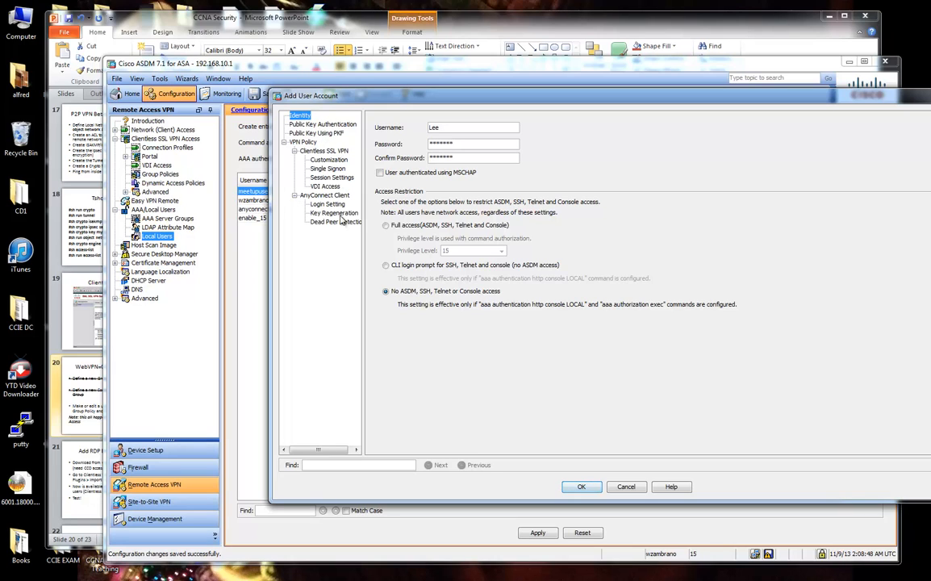
Clear the username-length errors, lengthen the username to four characters, and reopen Customization.
click(328, 160)
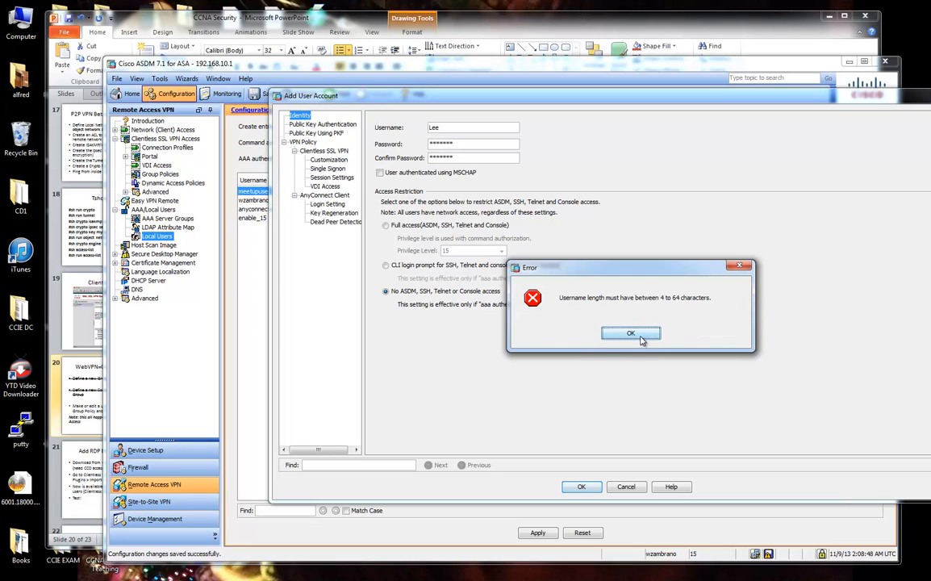
click(580, 311)
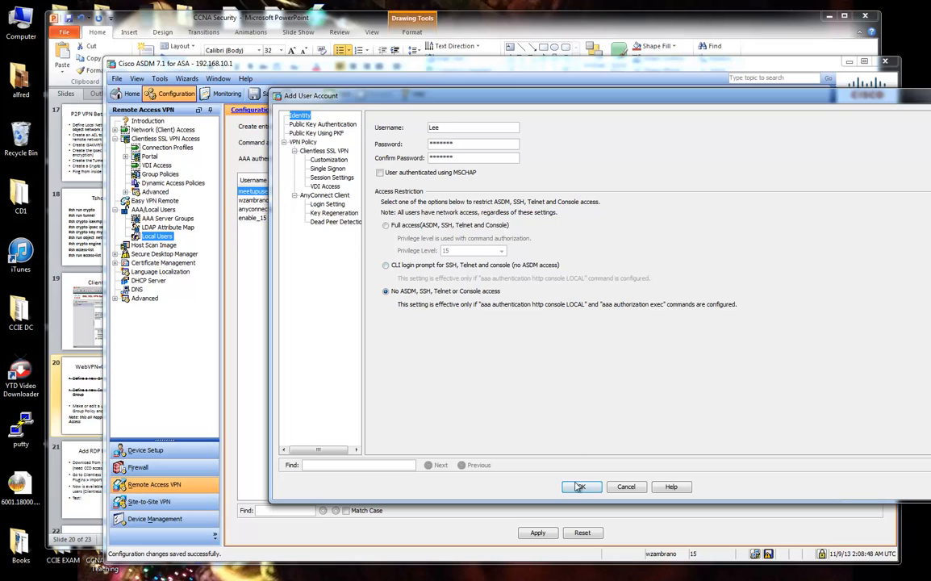
click(329, 159)
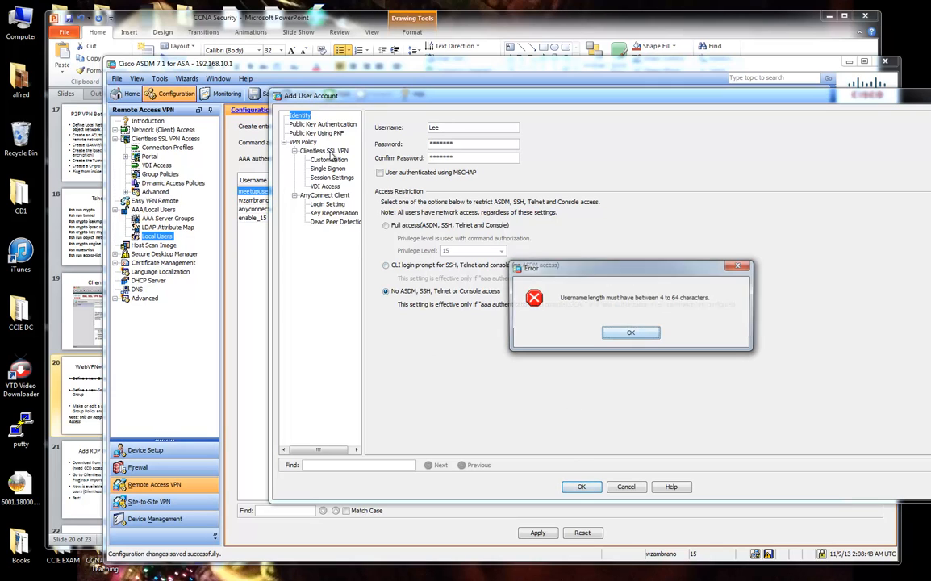
click(640, 333)
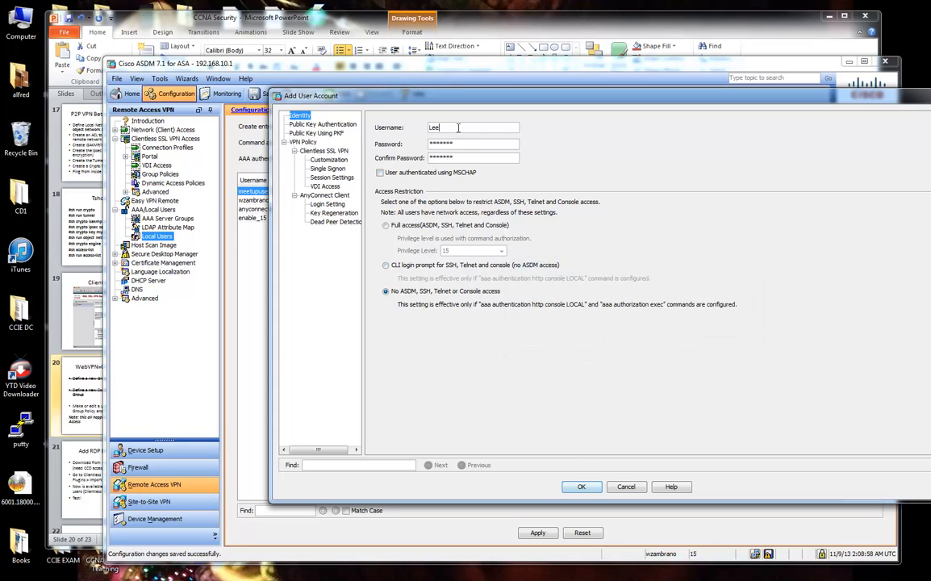
click(458, 128)
click(328, 159)
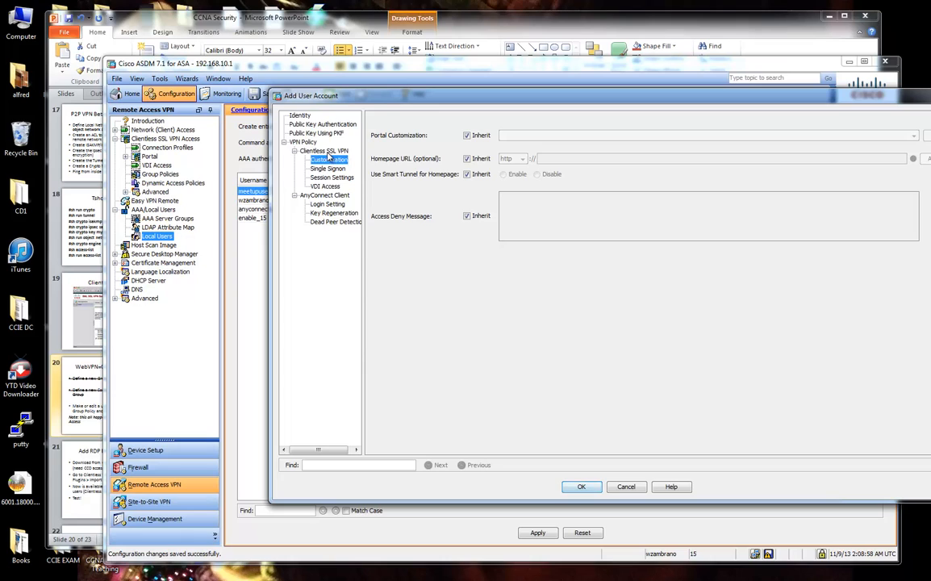
Show the user's Clientless SSL VPN policy page with More Options expanded.
click(326, 152)
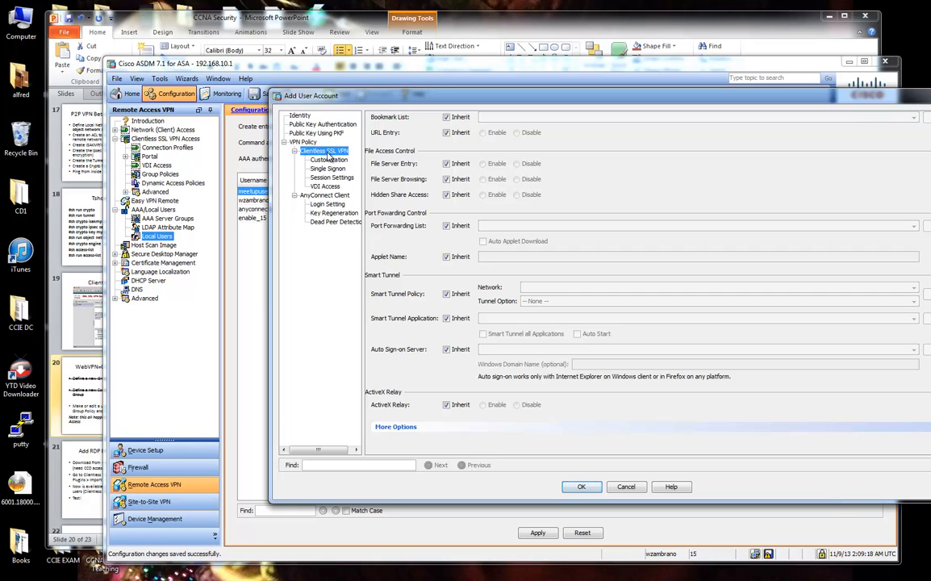
drag(417, 101, 386, 103)
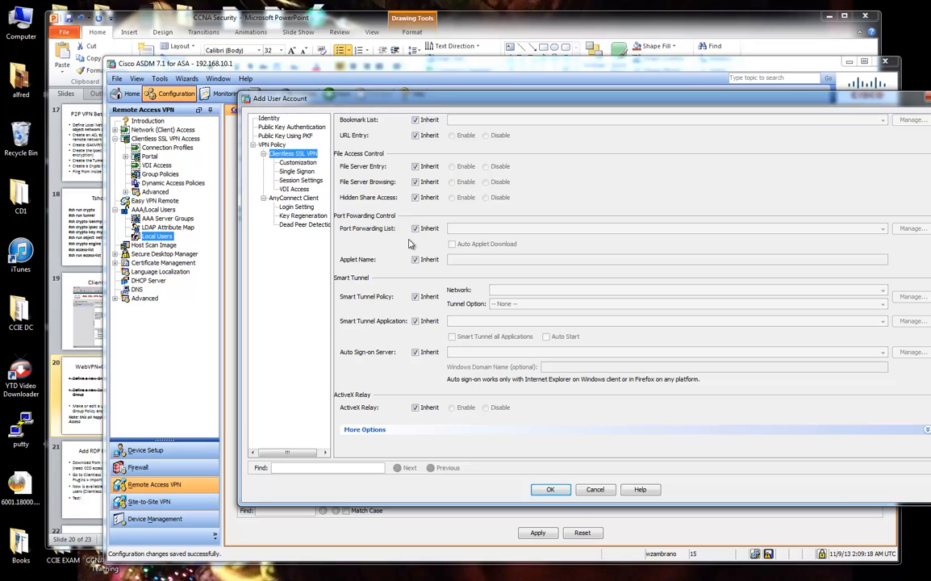
drag(488, 100, 456, 102)
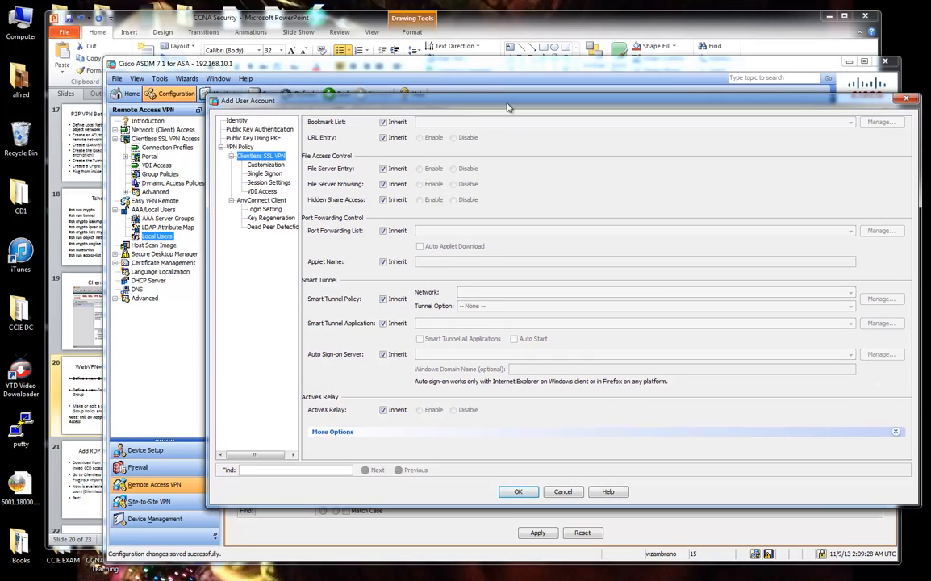
click(896, 431)
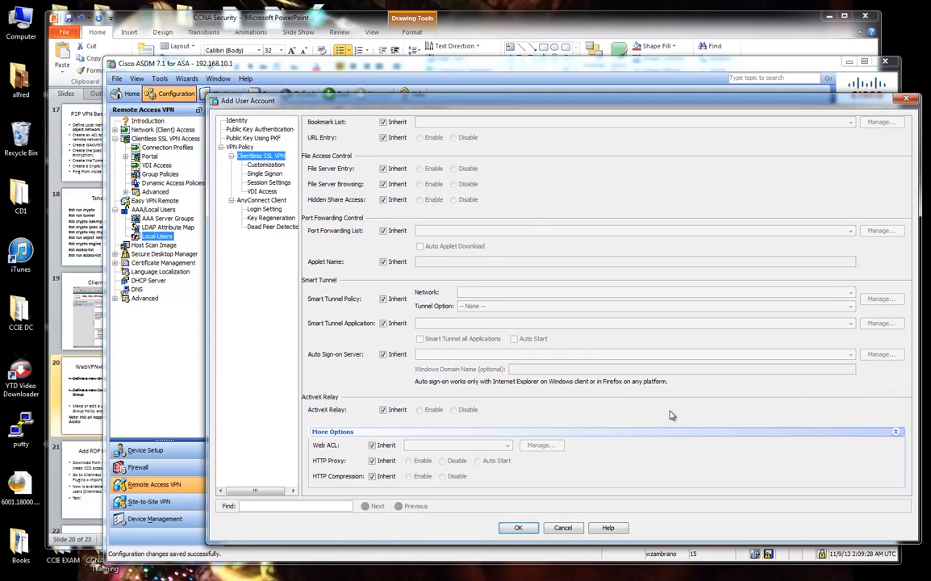
Browse the Customization, Single Sign On, Session, VDI, AnyConnect, Identity and public key pages.
click(260, 165)
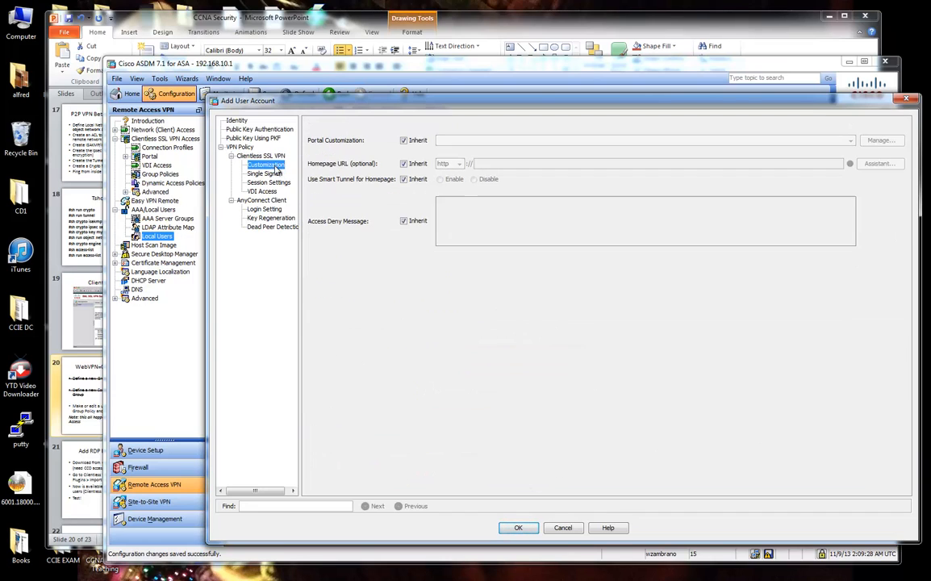
click(272, 174)
click(273, 184)
click(266, 191)
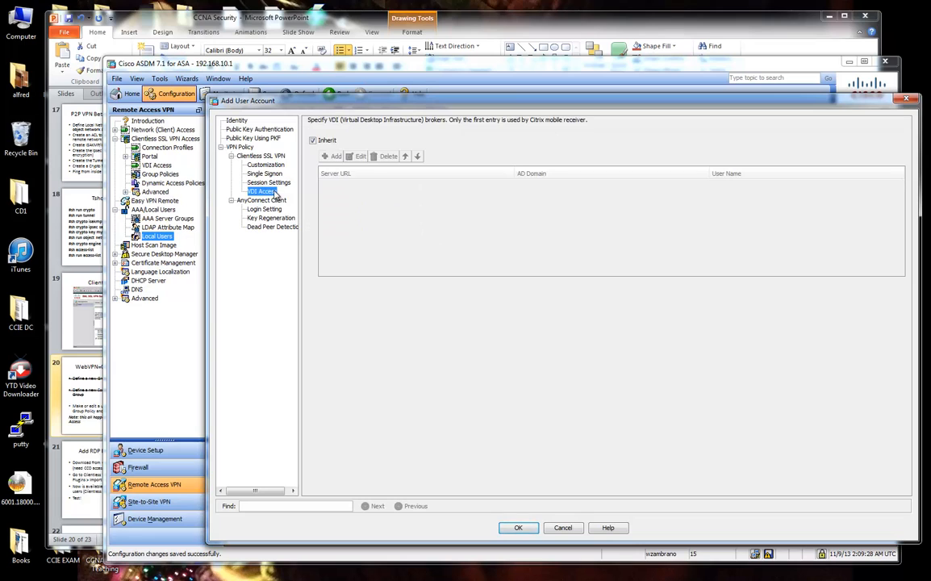
click(267, 199)
click(252, 155)
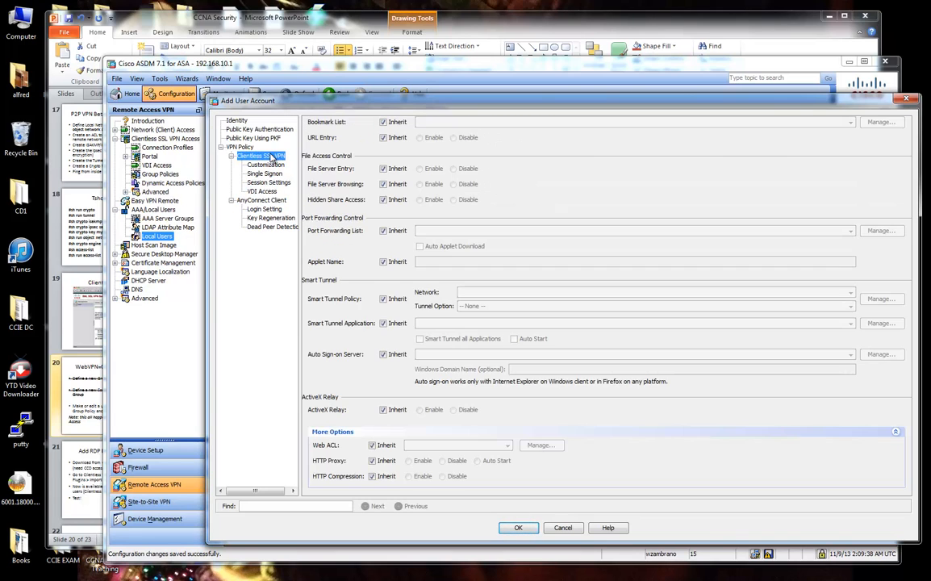
click(248, 129)
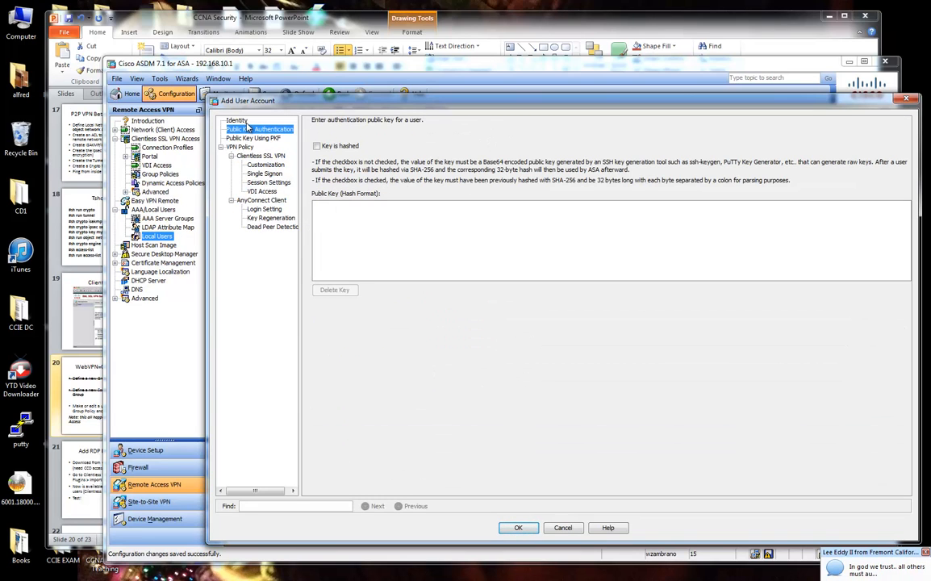
click(239, 120)
click(249, 147)
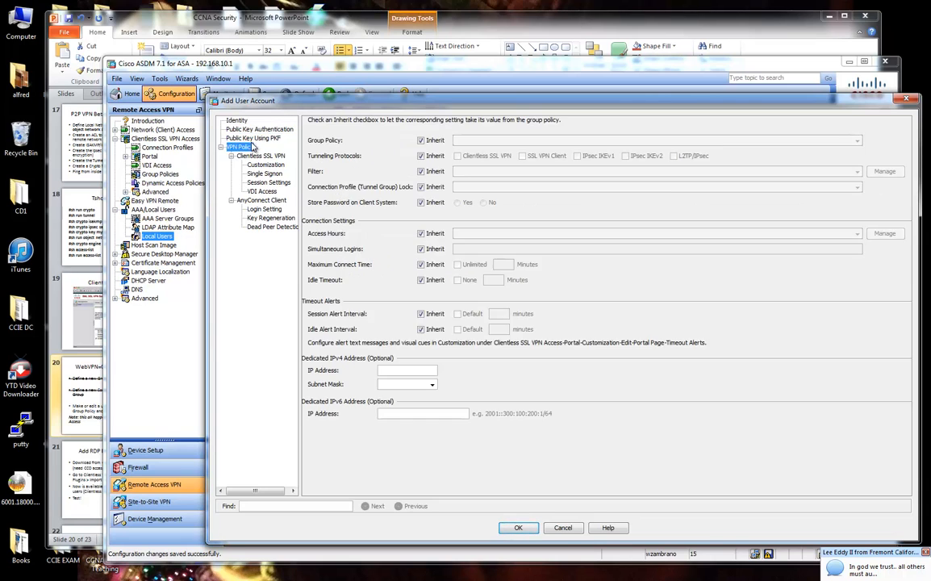
click(253, 139)
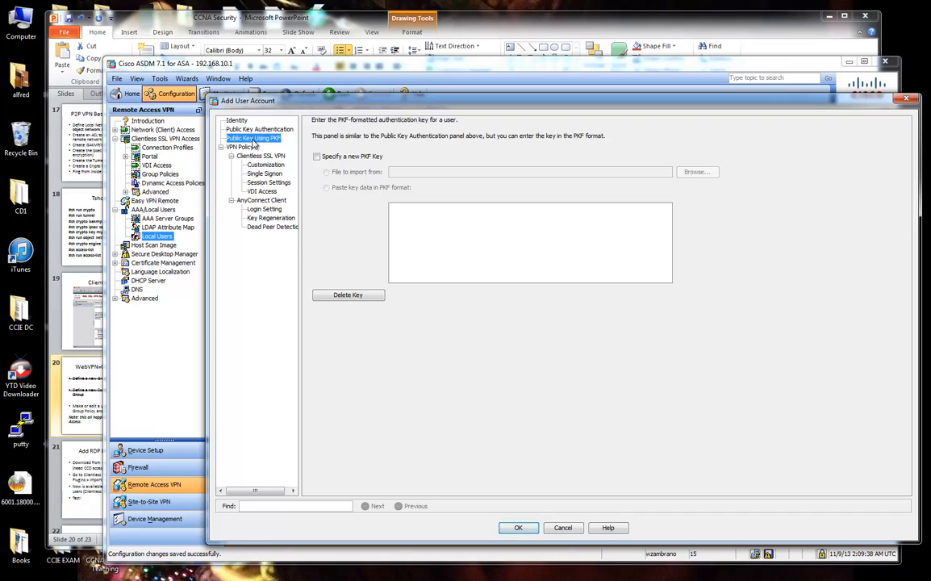
click(261, 165)
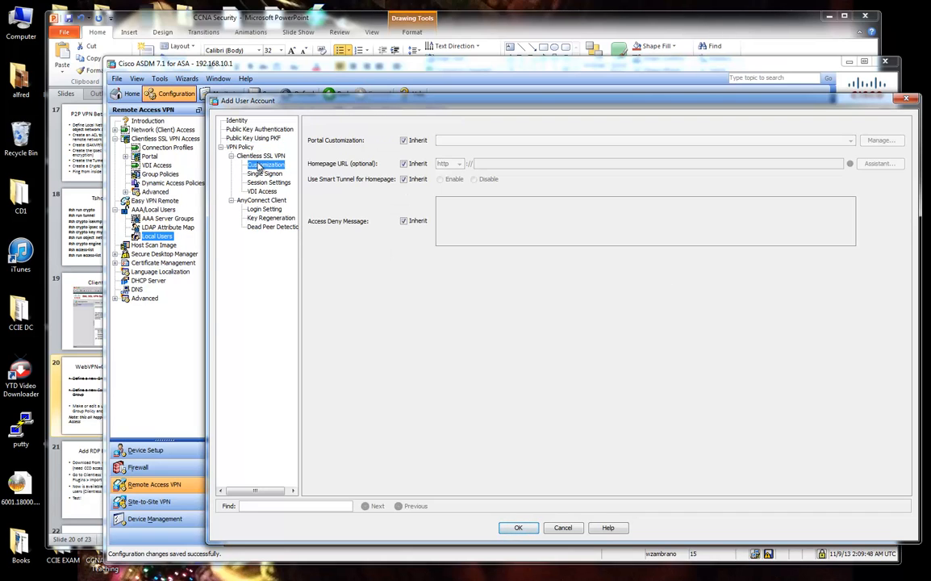
click(266, 174)
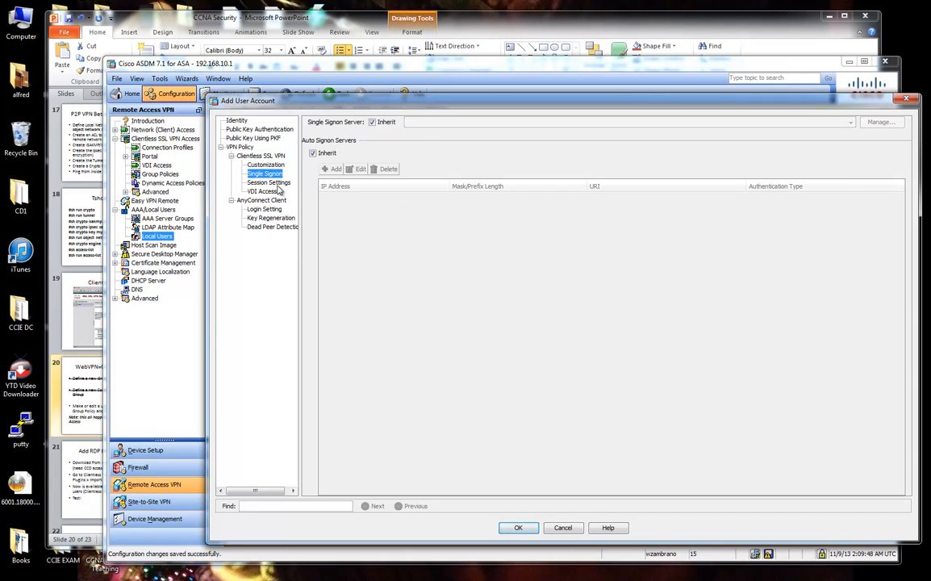
click(269, 183)
click(271, 192)
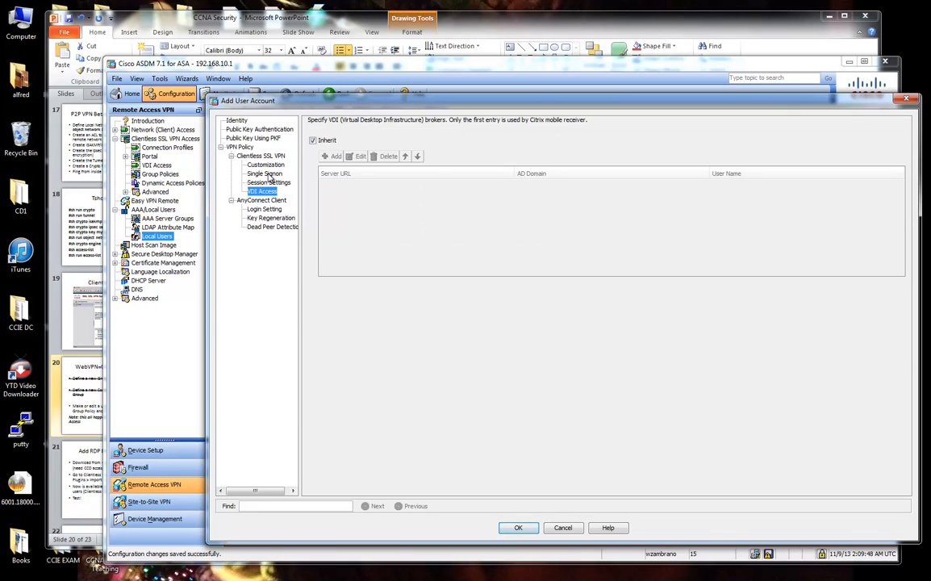
click(265, 156)
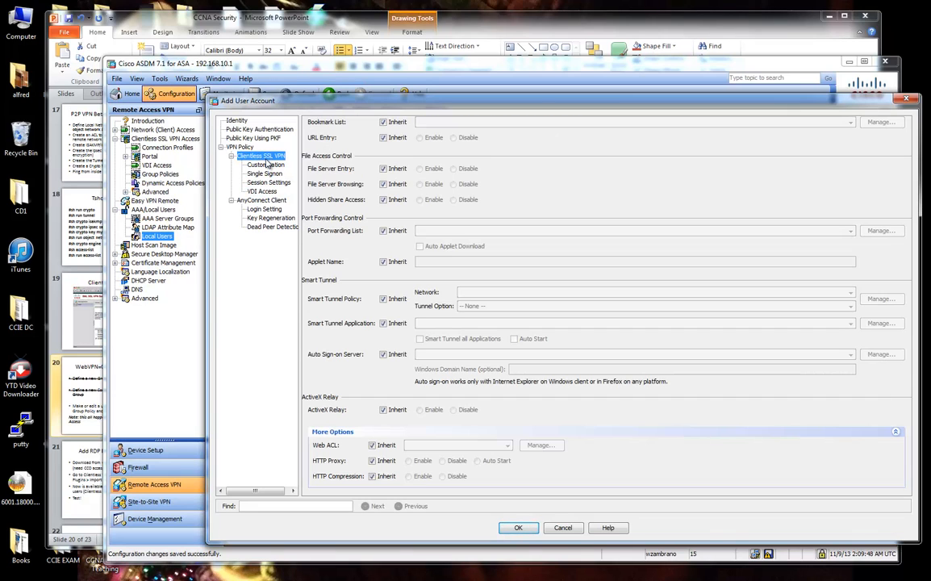
Toggle Inherit off and back on for Bookmark List and URL Entry, leaving both inherited.
click(385, 124)
click(384, 124)
click(385, 138)
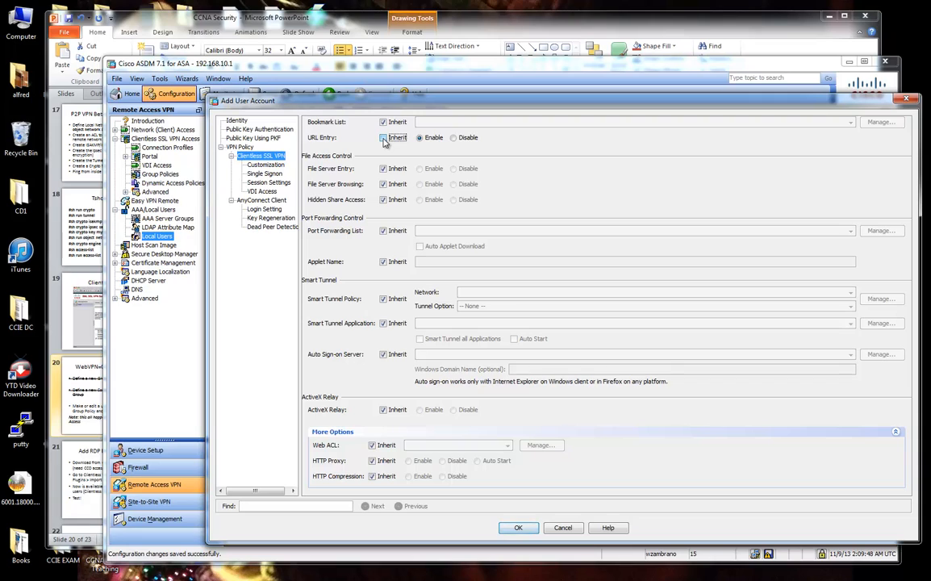
click(384, 138)
drag(607, 100, 584, 99)
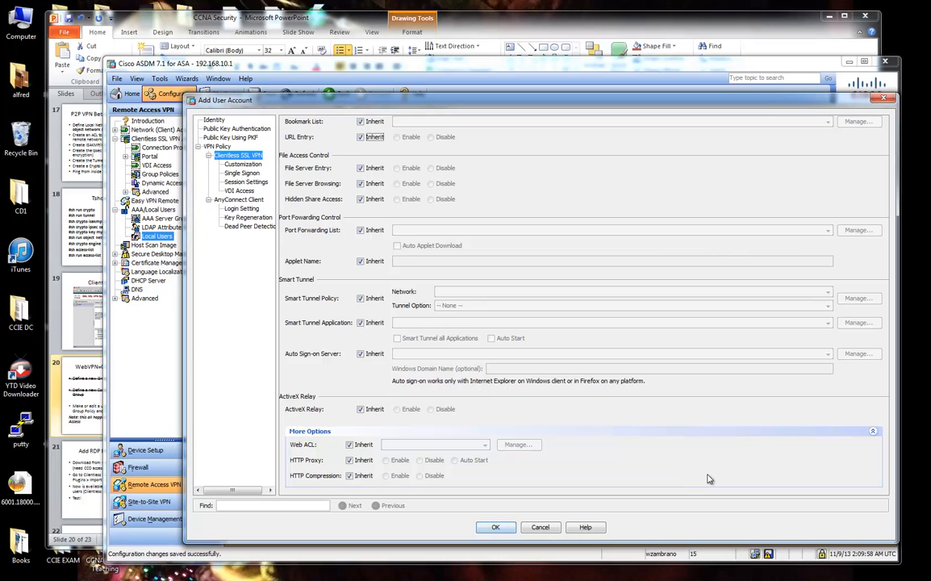
Apply the new user account and send the previewed CLI commands to the ASA.
click(494, 527)
click(536, 534)
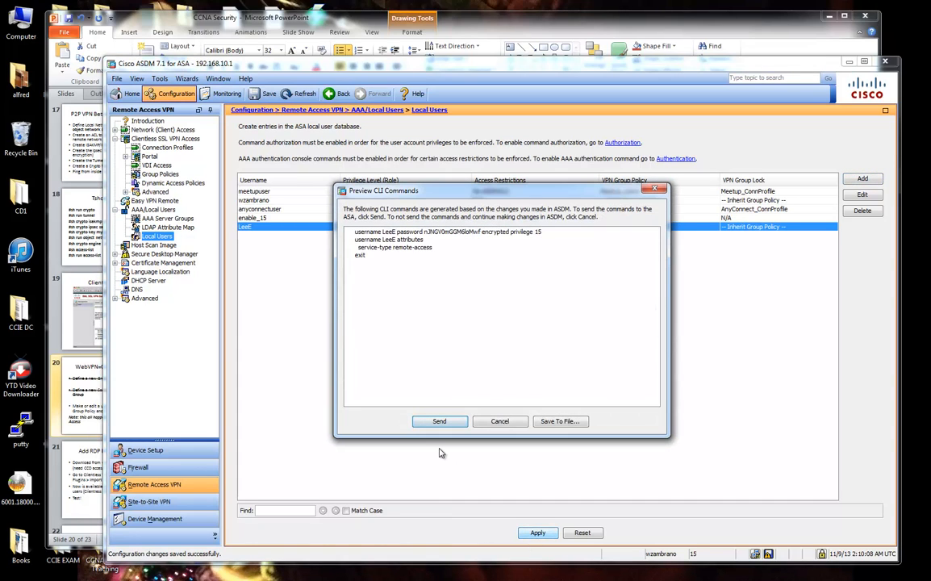
click(440, 421)
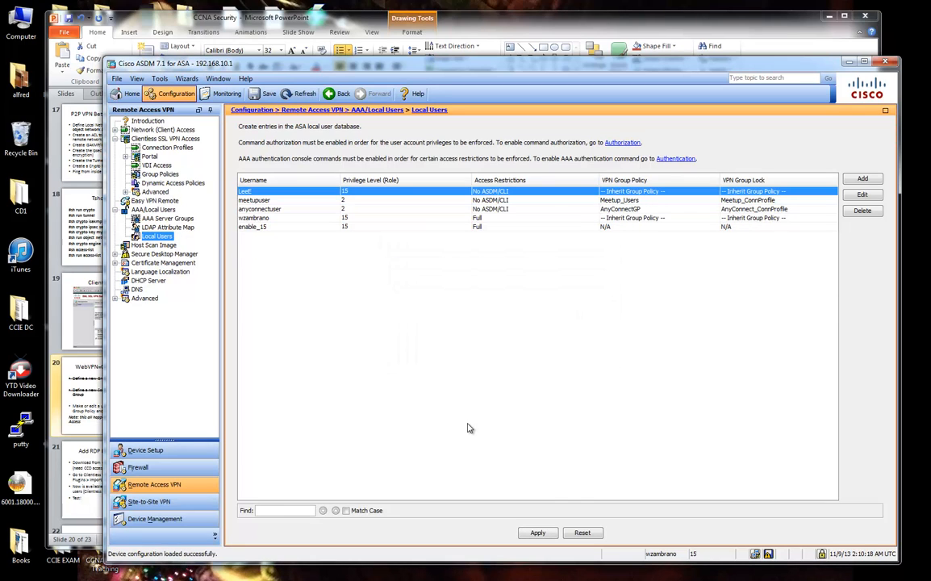
Check that AnyConnect_ConnProfile authenticates against LOCAL, cancel, and return to Local Users.
click(147, 148)
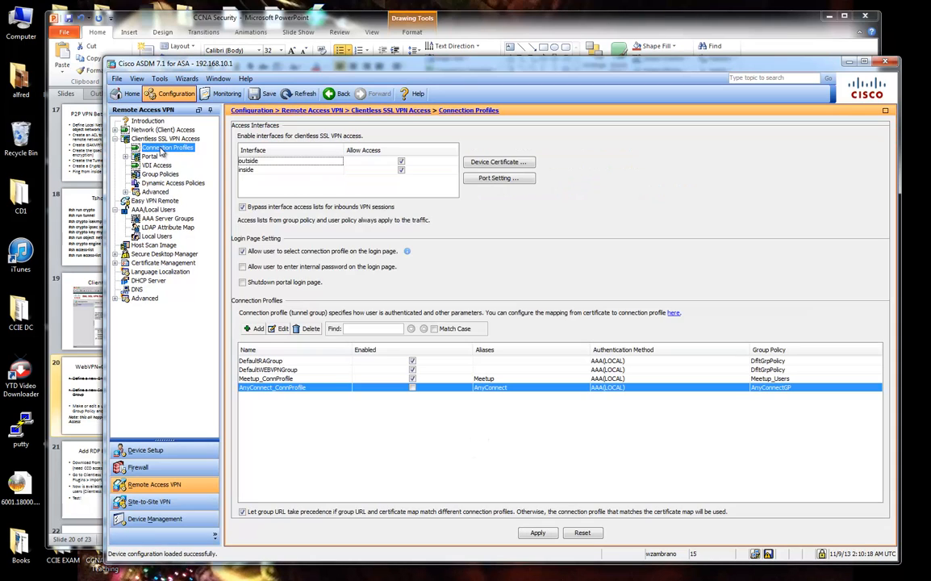
click(283, 329)
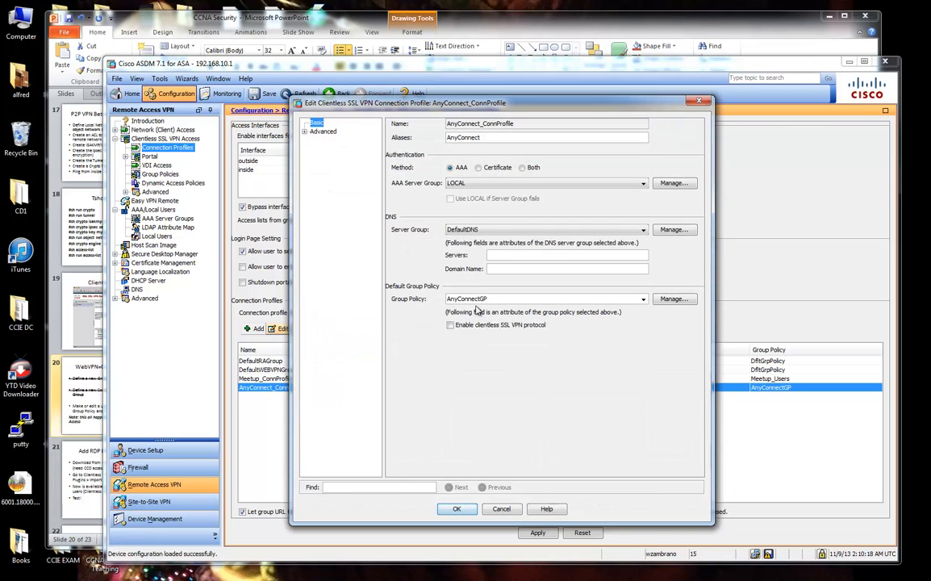
click(461, 168)
key(Tab)
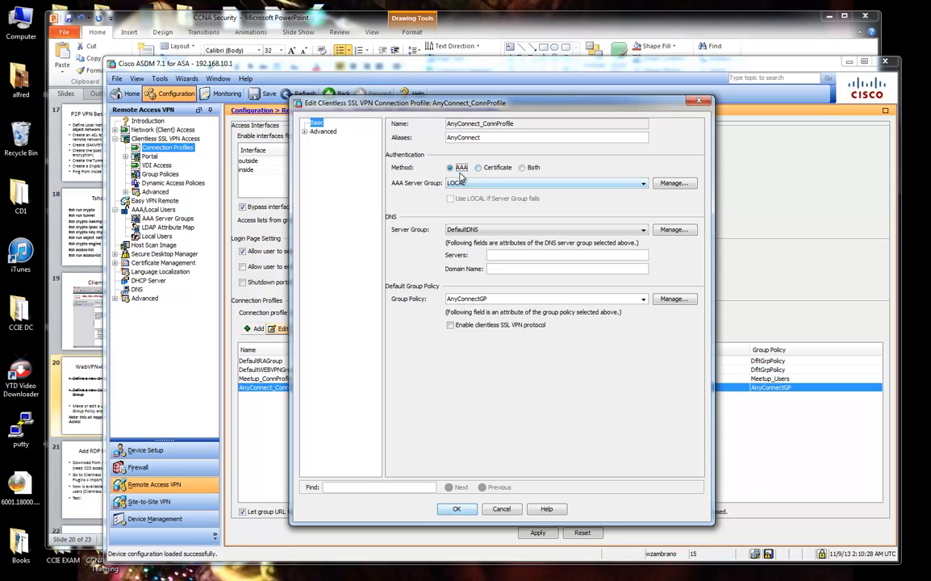
drag(425, 98, 478, 103)
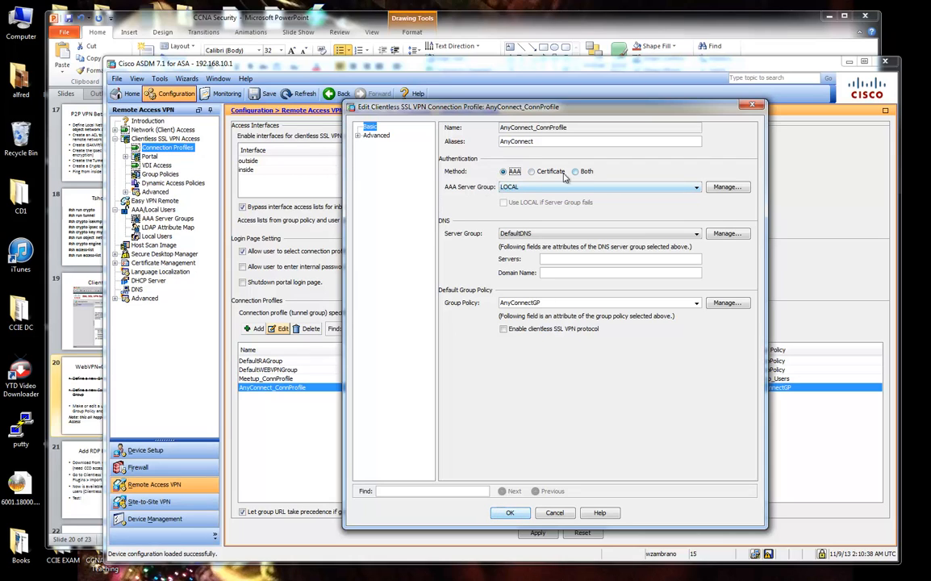
click(554, 513)
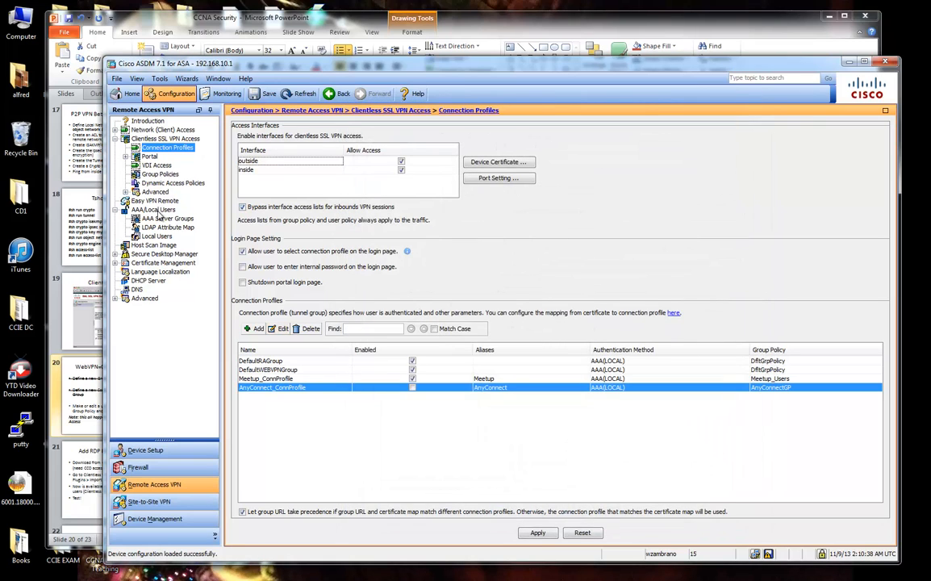
click(155, 235)
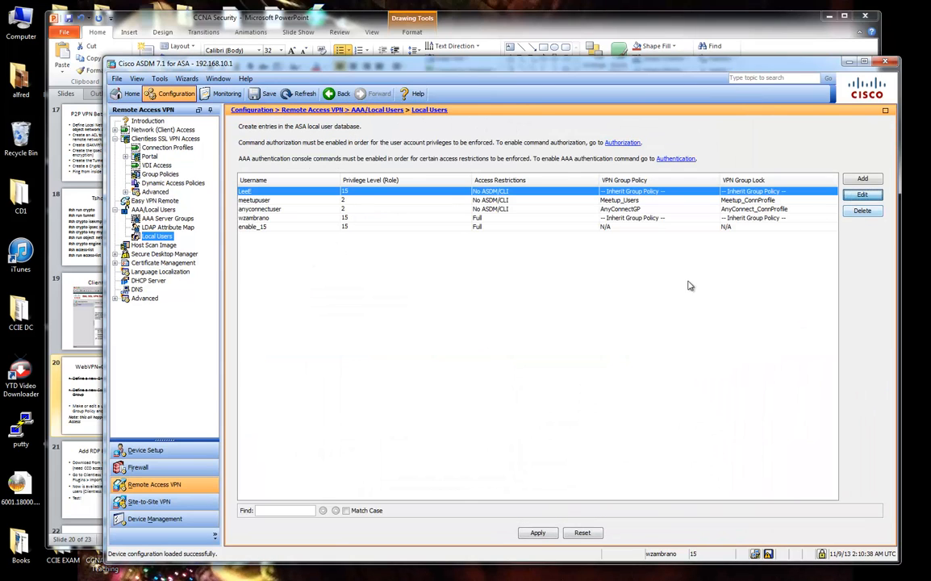
Edit the new user and show its Clientless SSL VPN policy with More Options expanded.
click(862, 195)
click(160, 155)
click(197, 166)
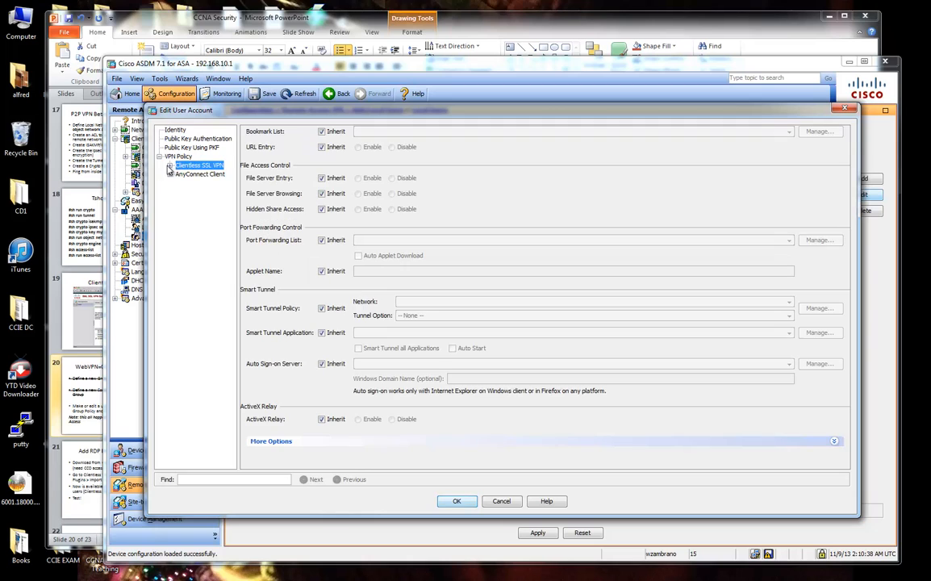
click(169, 166)
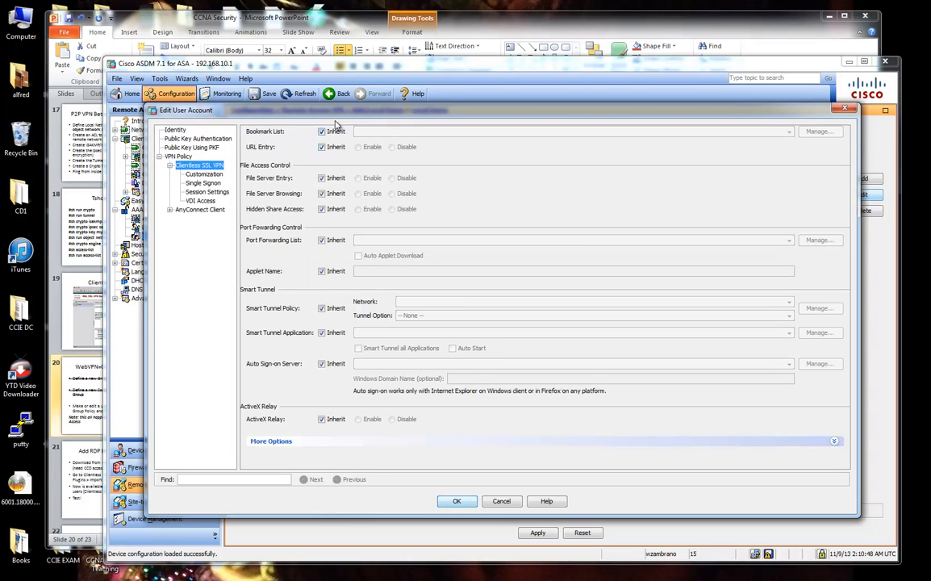
drag(305, 112, 330, 108)
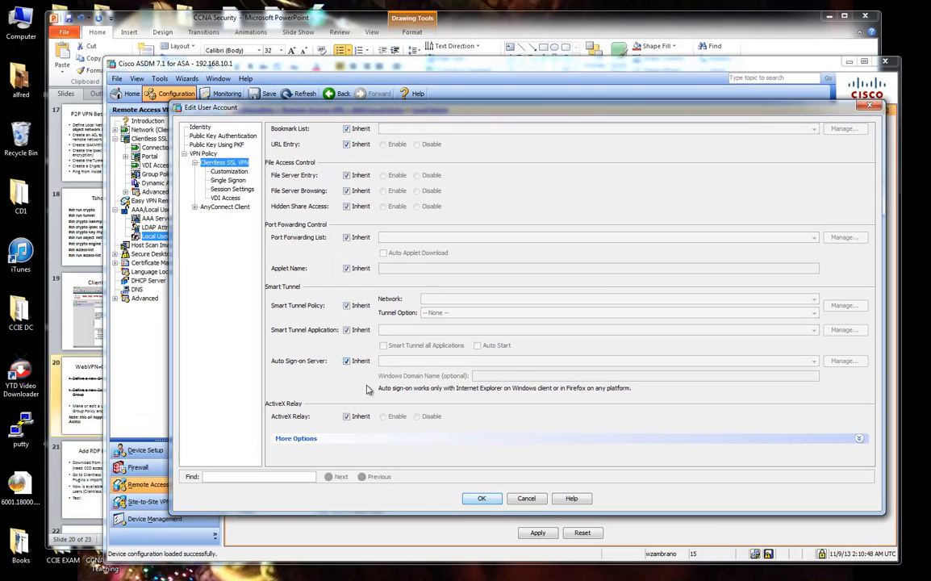
click(343, 440)
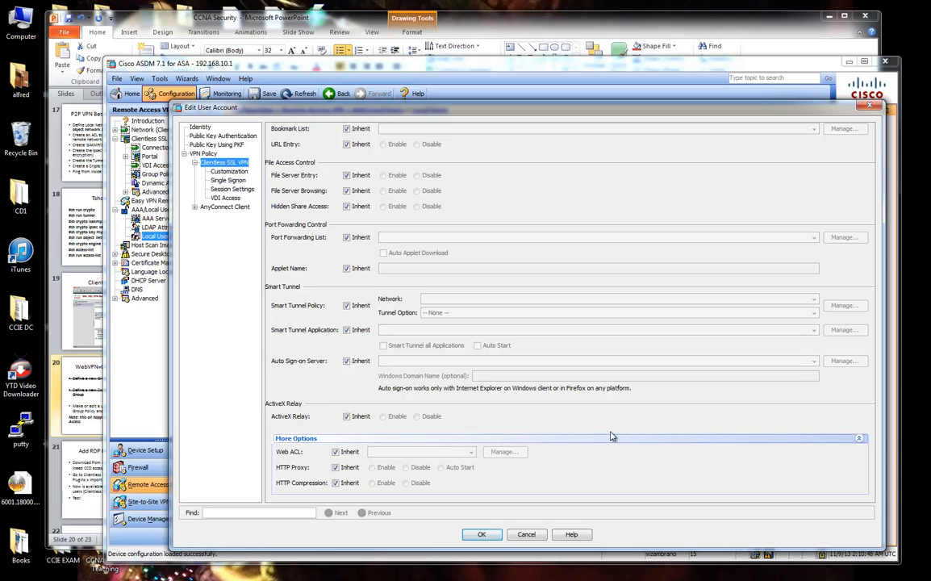
Uncheck Bookmark List Inherit and choose MeetupBookMarks as the user's bookmark list.
click(346, 130)
click(405, 129)
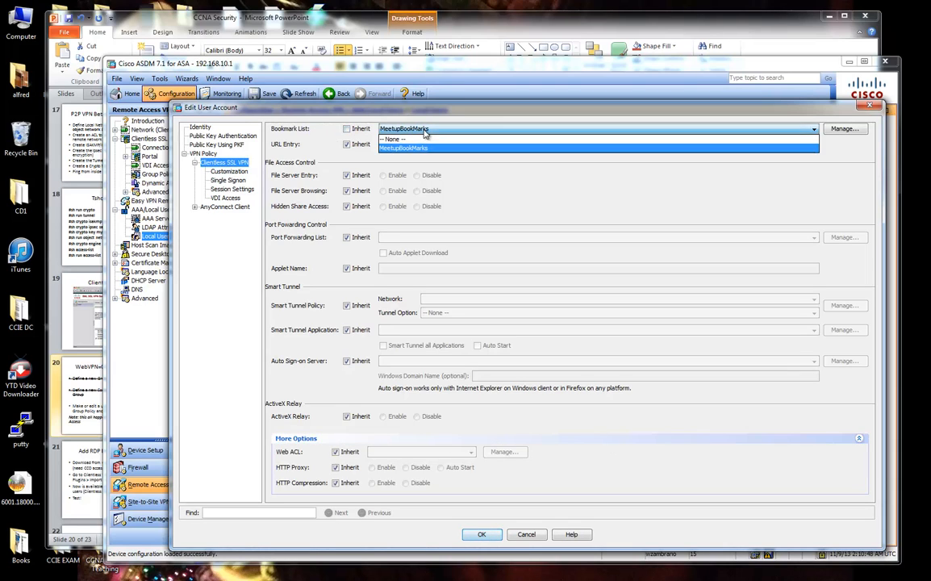
click(404, 137)
click(346, 129)
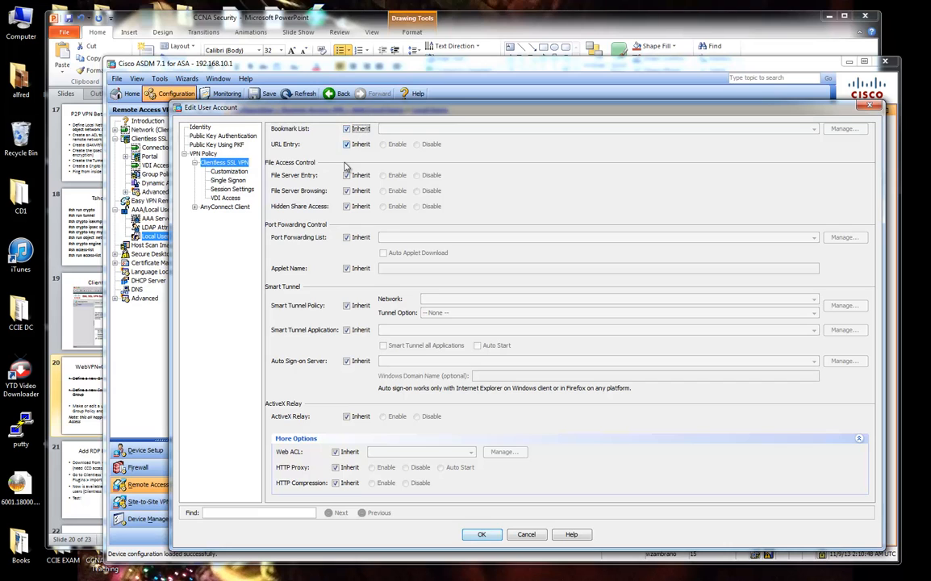
click(347, 145)
click(347, 144)
drag(469, 111, 498, 115)
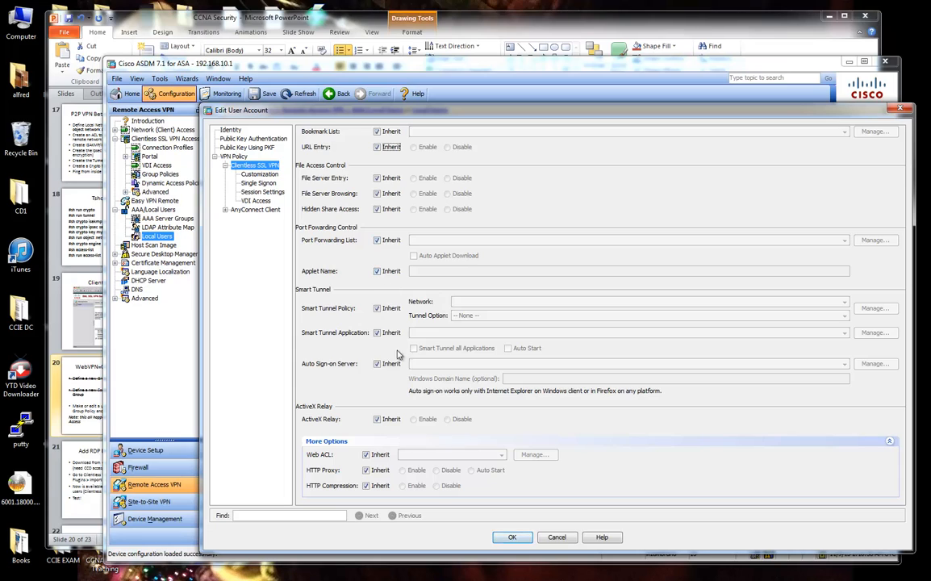
click(376, 131)
click(453, 133)
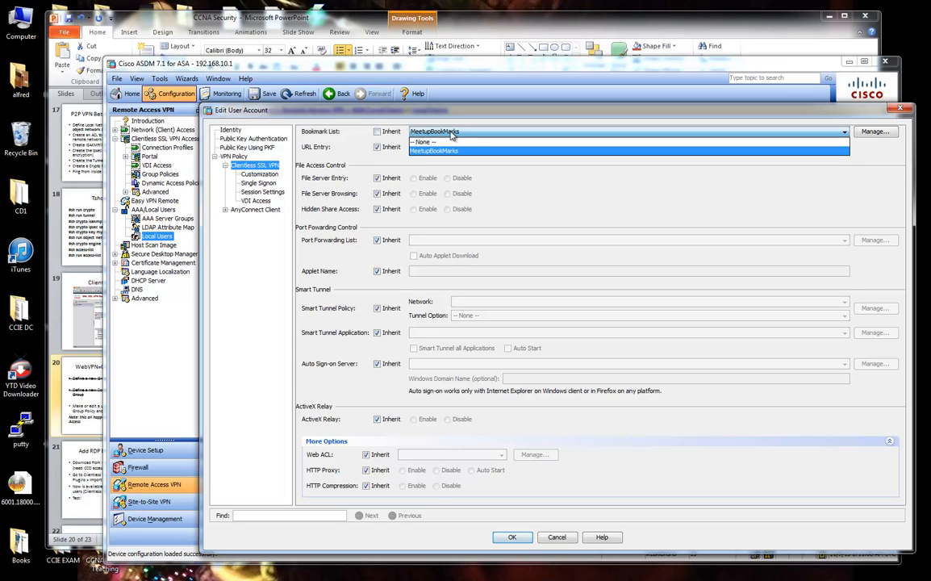
click(453, 133)
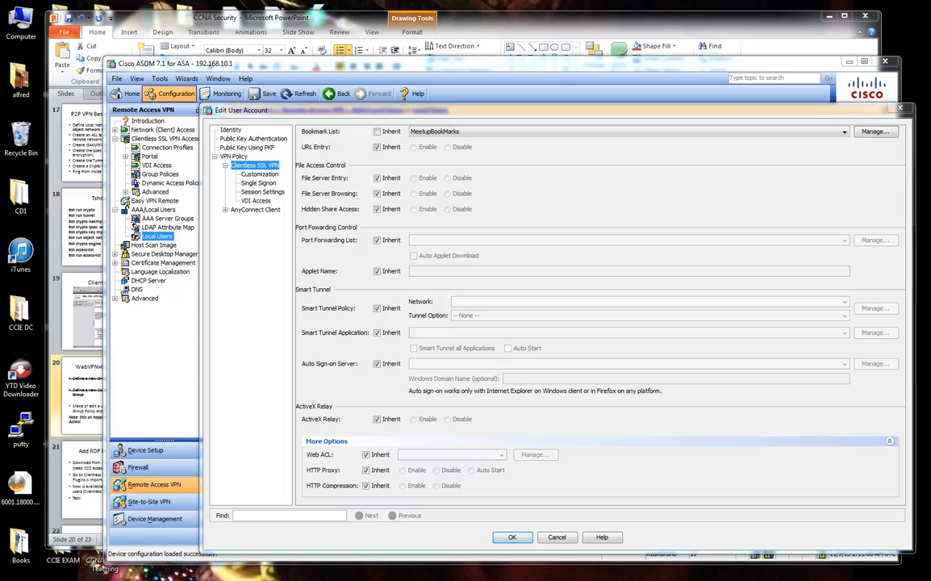
drag(930, 40, 728, 41)
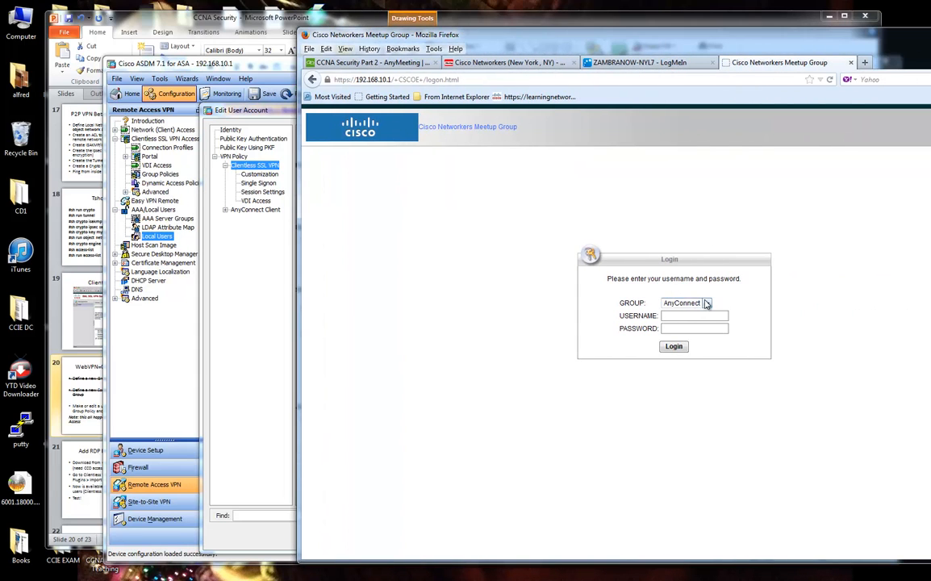
Select the Meetup group on the portal, enter the password, and submit the login.
click(706, 304)
click(706, 322)
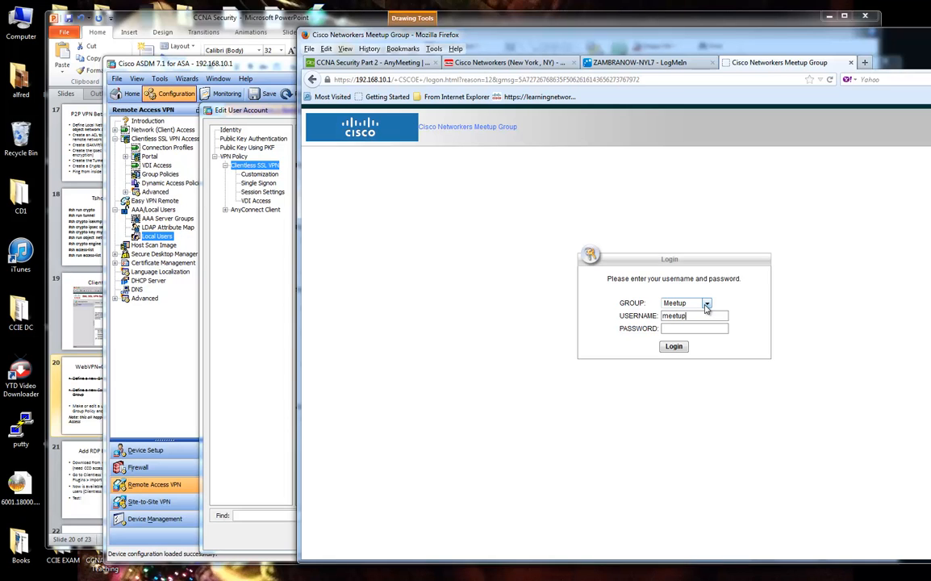
text(••••••••••)
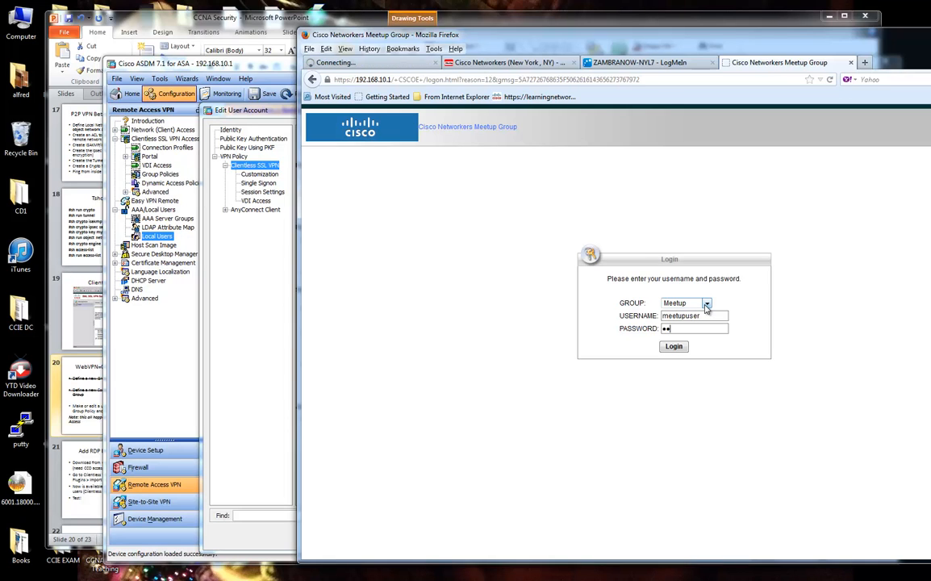
key(Return)
key(BackSpace)
key(BackSpace)
key(BackSpace)
key(BackSpace)
key(BackSpace)
key(BackSpace)
key(BackSpace)
key(BackSpace)
text(•)
key(Return)
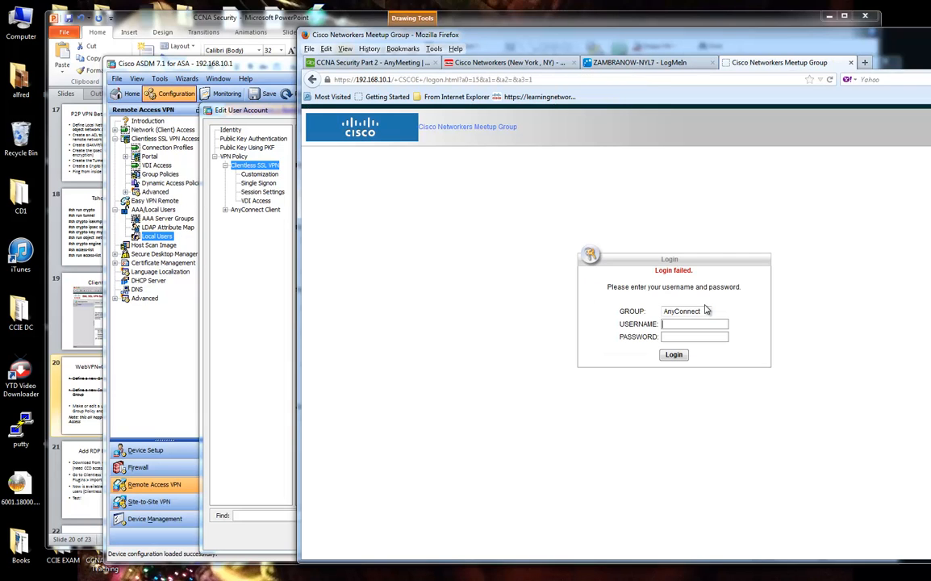
Retry the login with the meetup username; the portal reports Login failed.
click(703, 311)
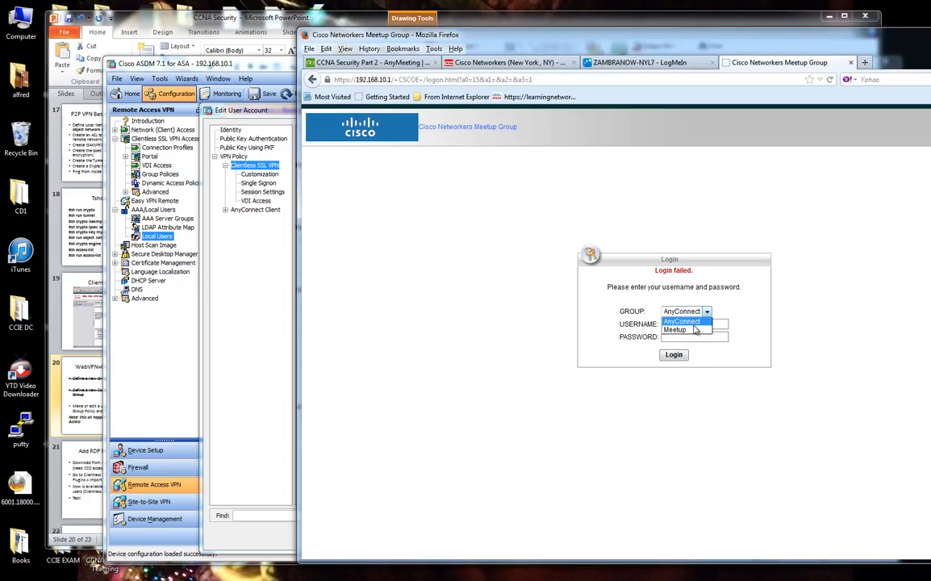
click(686, 321)
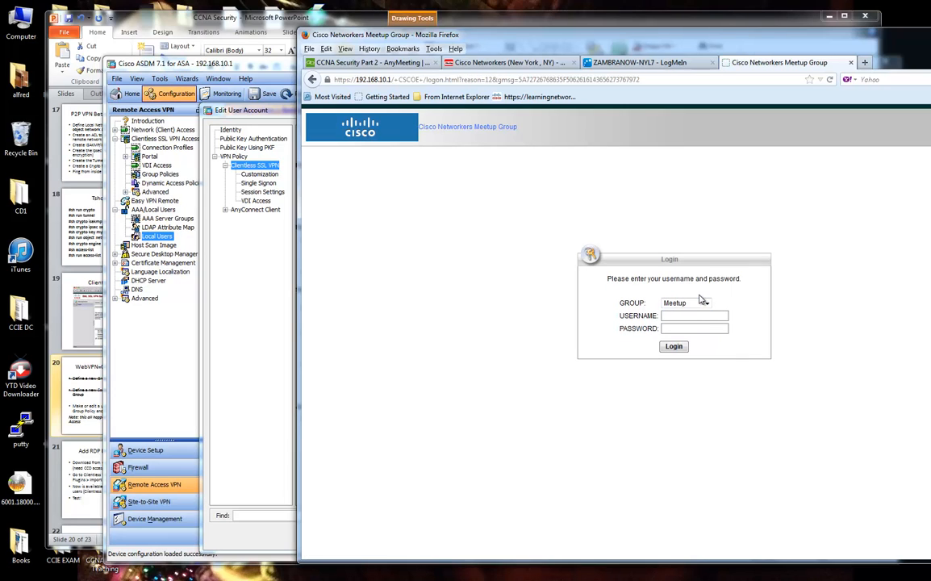
text(meetupuser)
key(Tab)
key(Return)
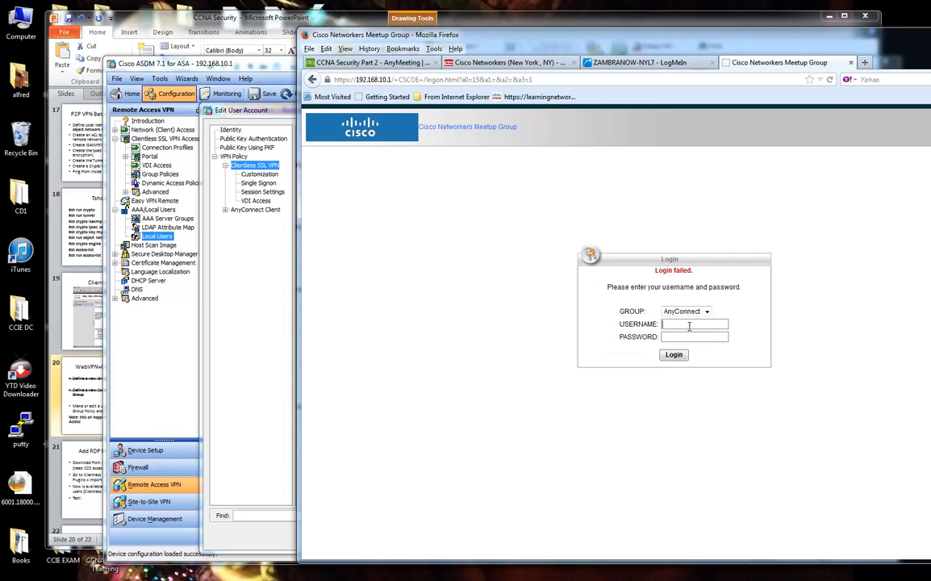
click(691, 313)
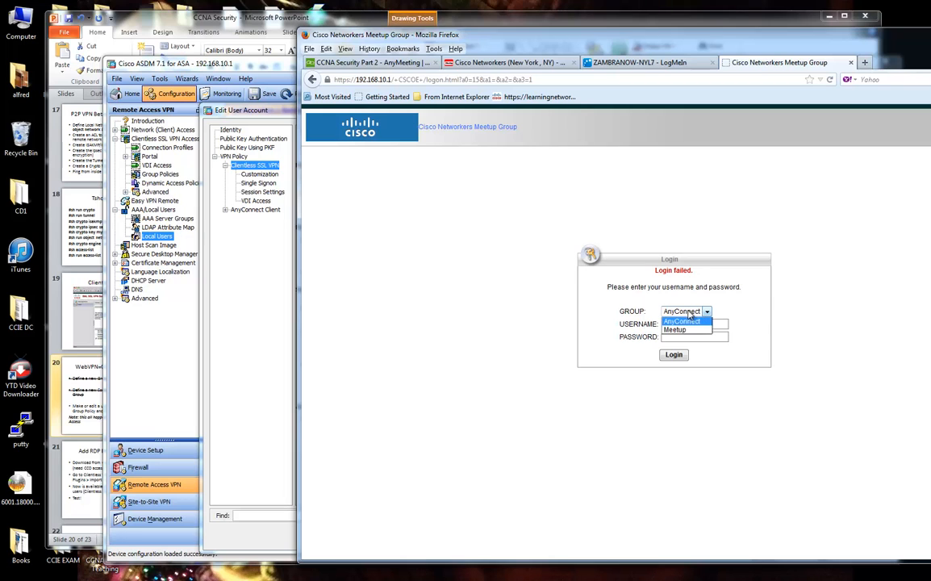
click(694, 323)
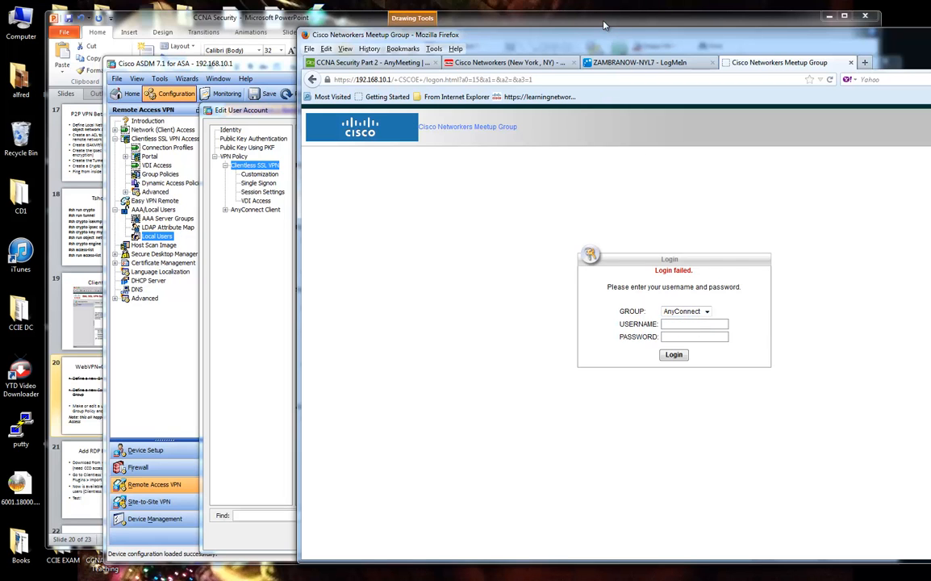
click(285, 117)
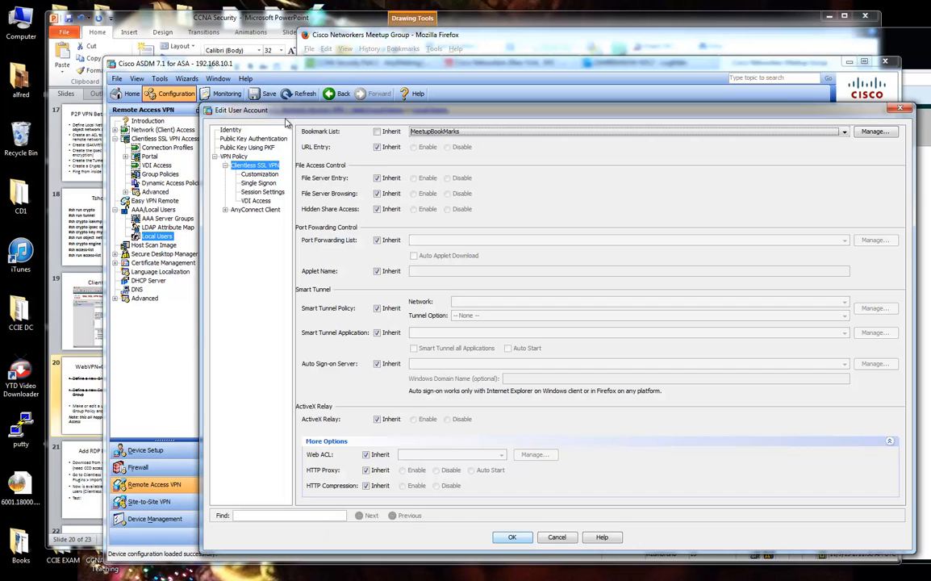
Cancel the pending bookmark change, review the meetup user's account unchanged, then return to the portal.
click(557, 537)
click(283, 200)
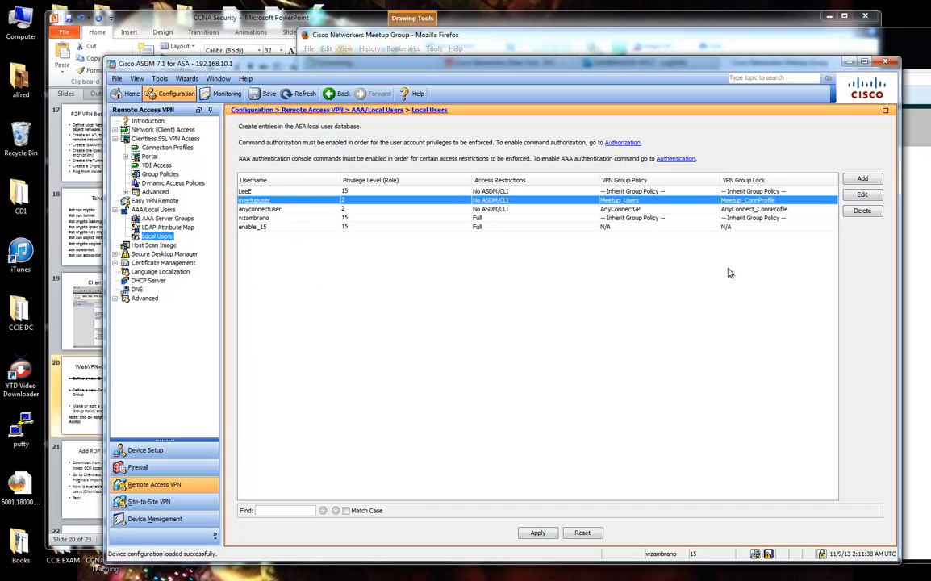
click(862, 195)
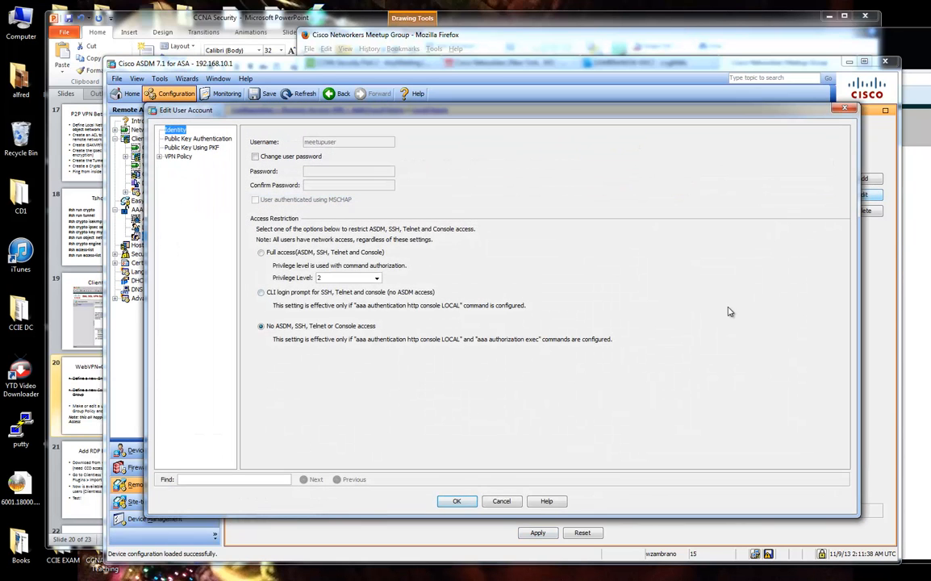
click(502, 502)
click(916, 426)
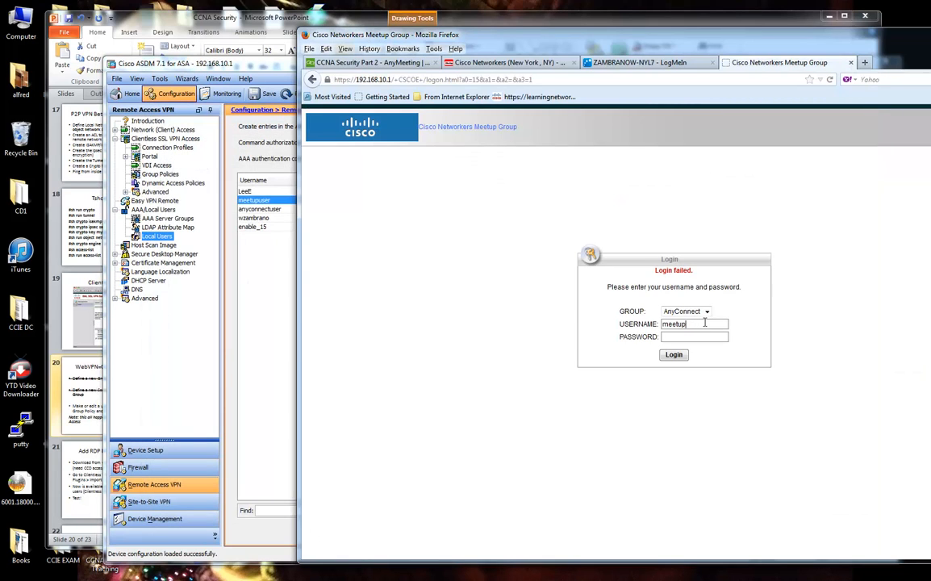
Submit the meetup username, pick the Meetup group, and move Firefox aside to reveal ASDM.
click(705, 322)
text(meetupuser)
click(678, 357)
click(686, 313)
click(694, 330)
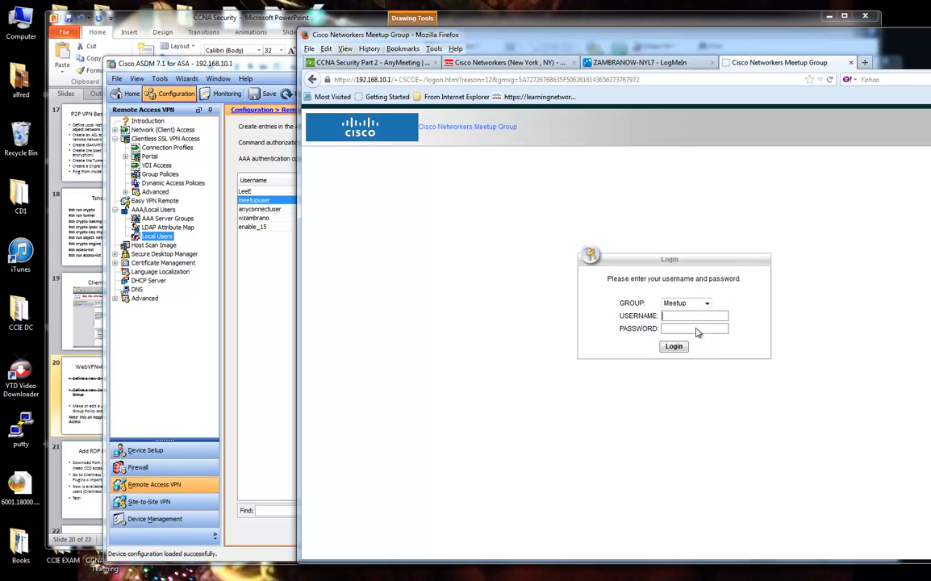
drag(712, 32, 930, 36)
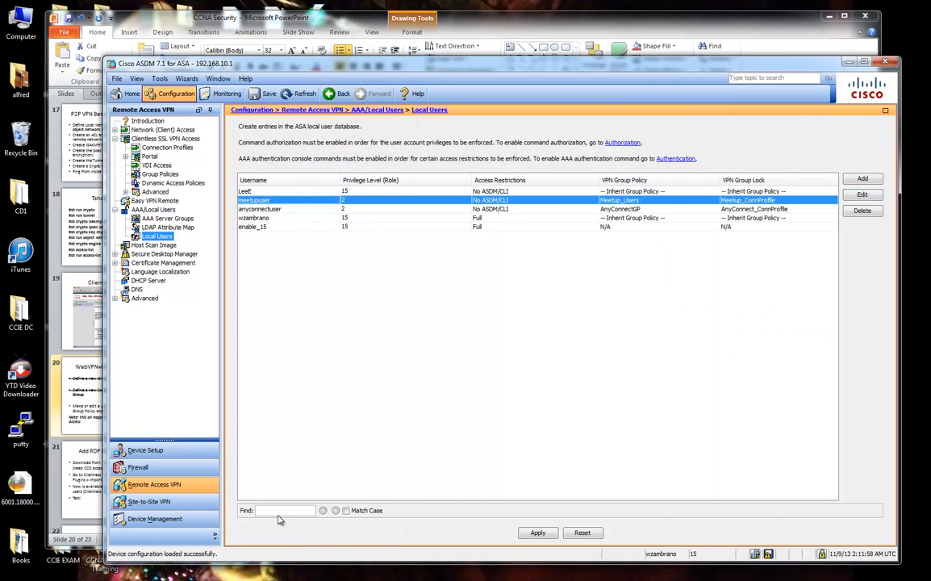
Pop out the Home syslog window and select the AAA default group policy entry for the meetup user.
click(130, 93)
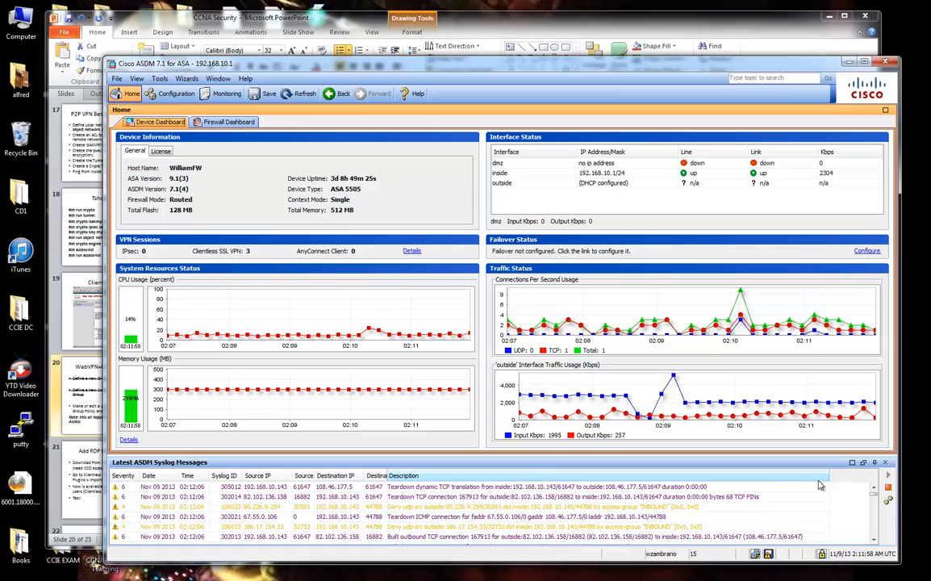
click(863, 462)
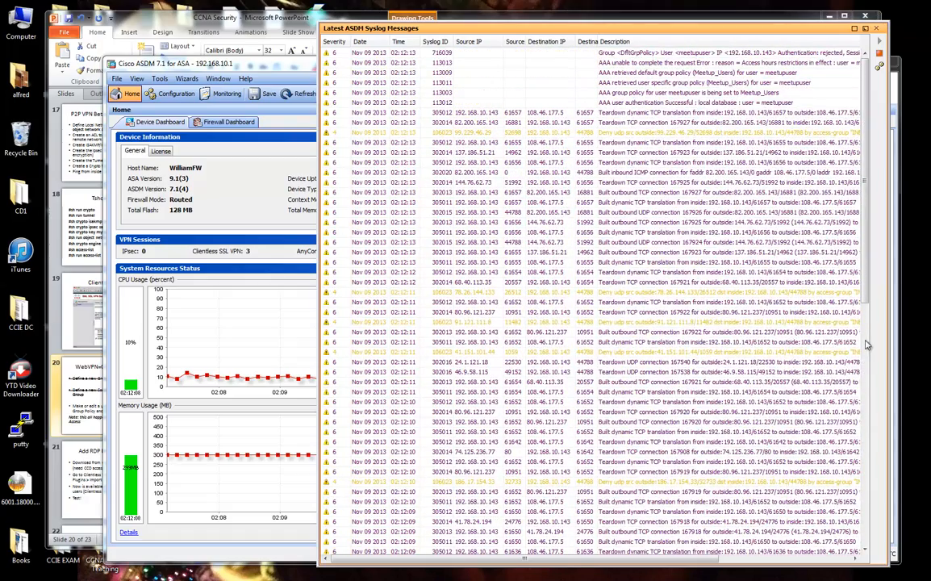
click(743, 83)
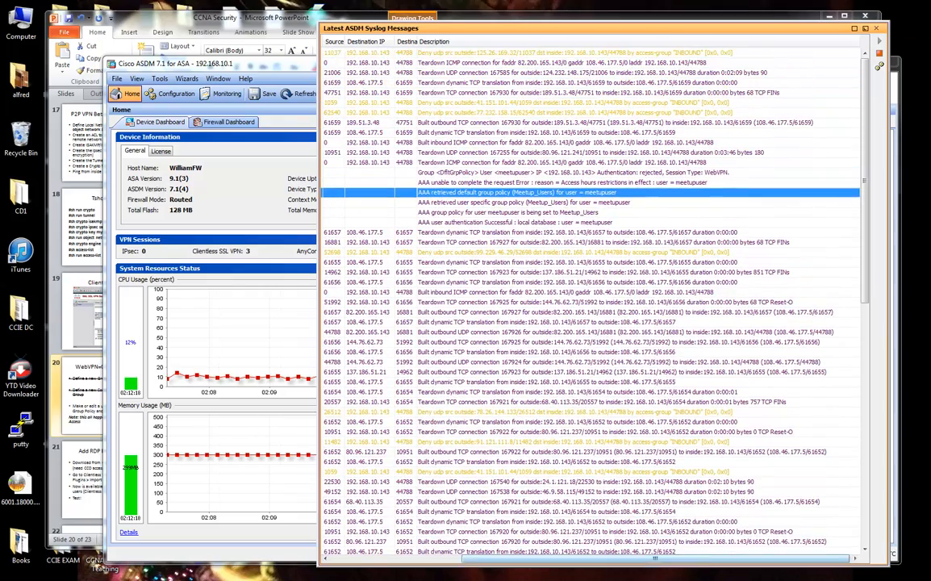
mouse_move(207, 573)
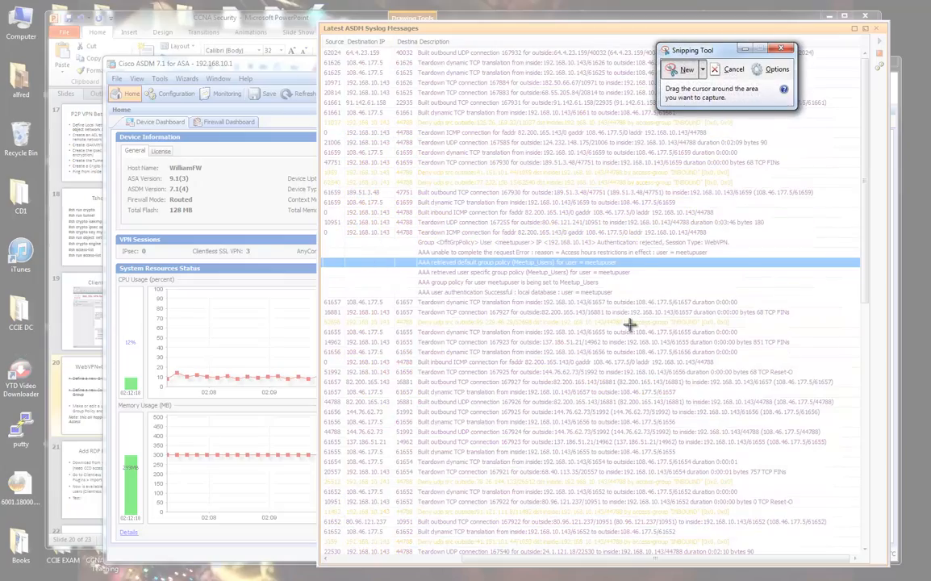
Capture the AAA log lines in ASDM as a new snip.
drag(319, 199, 710, 300)
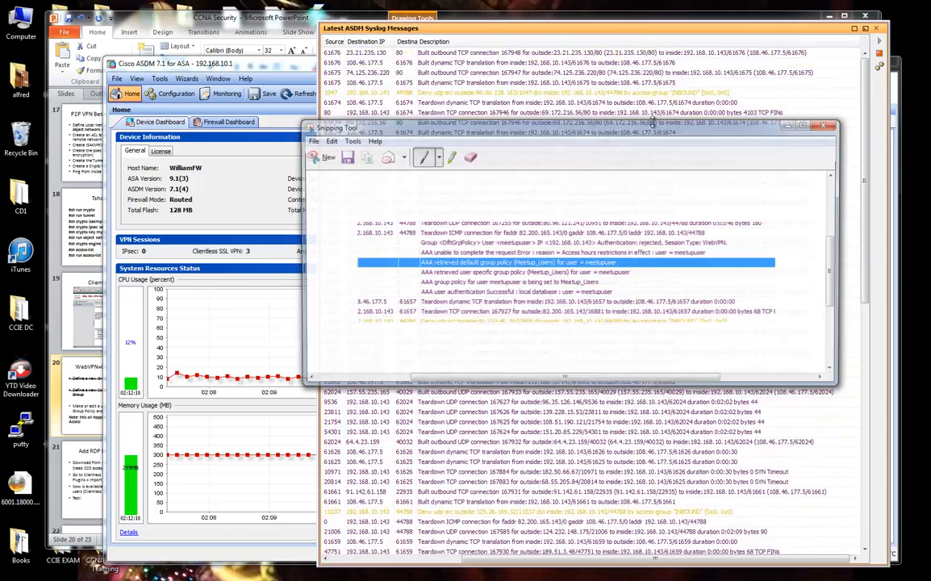
click(865, 28)
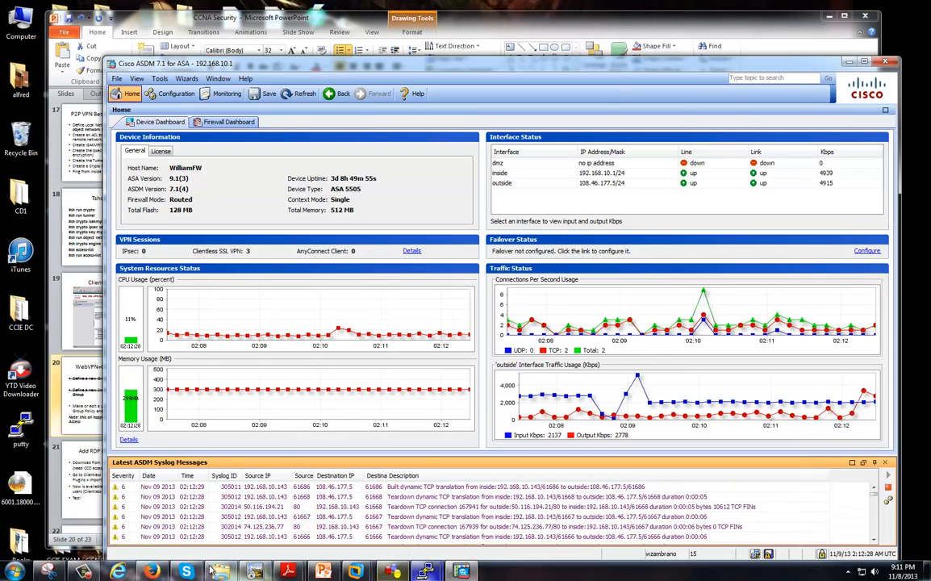
click(255, 574)
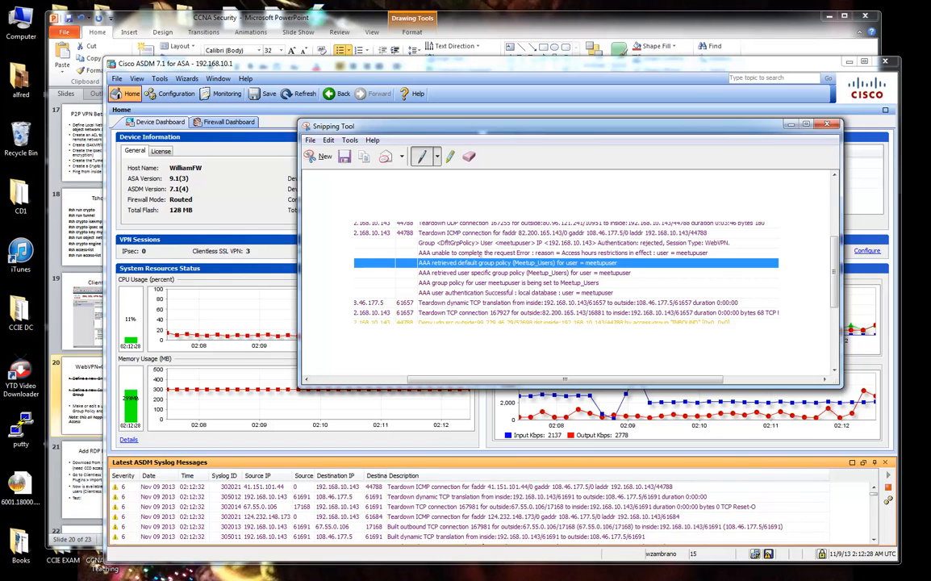
Mark the access-hours rejection, successful authentication and group policy assignment lines in red.
drag(430, 255, 496, 255)
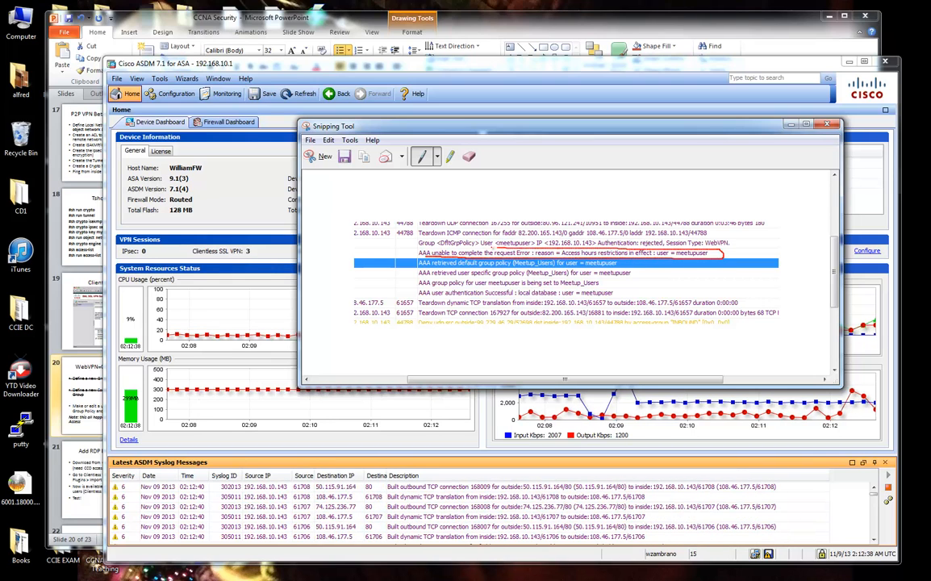
mouse_move(728, 578)
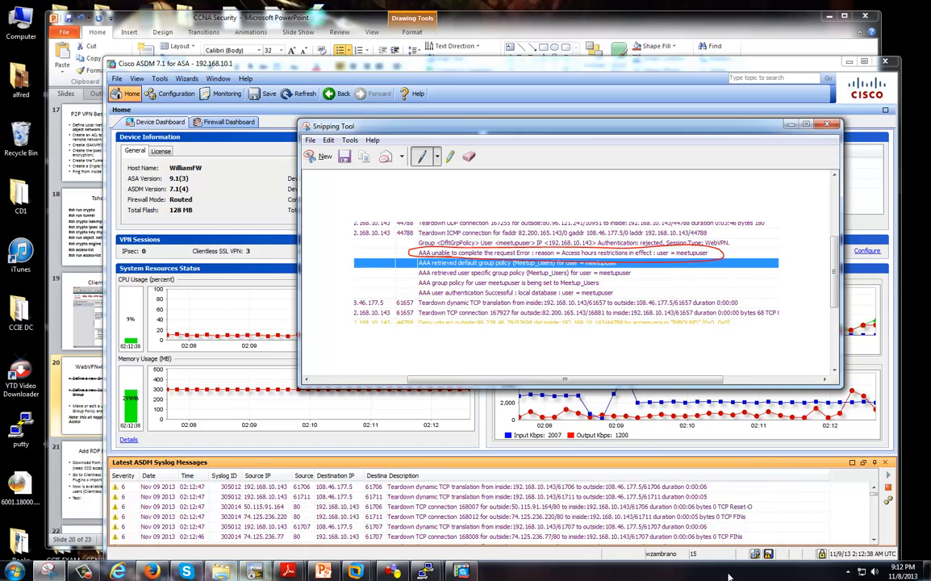
drag(419, 293, 483, 296)
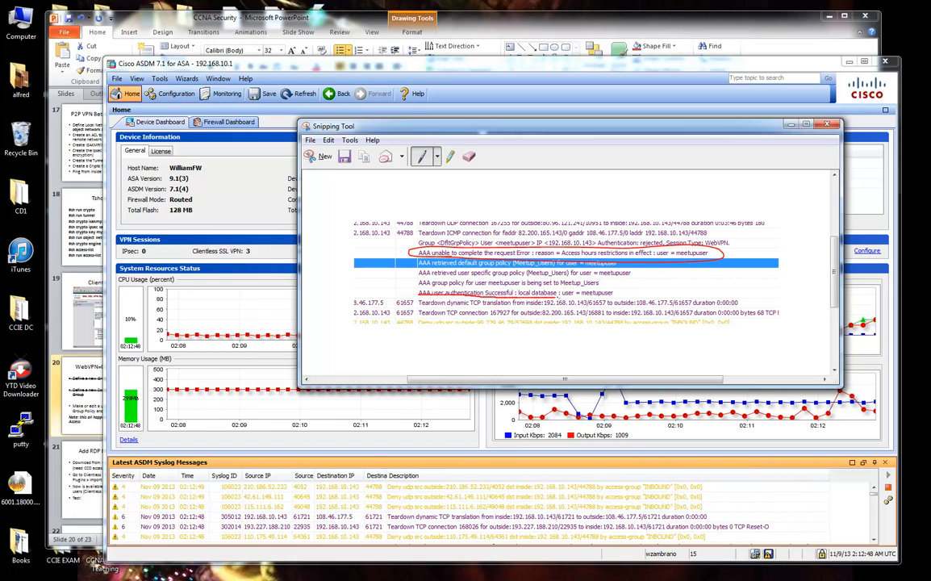
drag(558, 297, 618, 295)
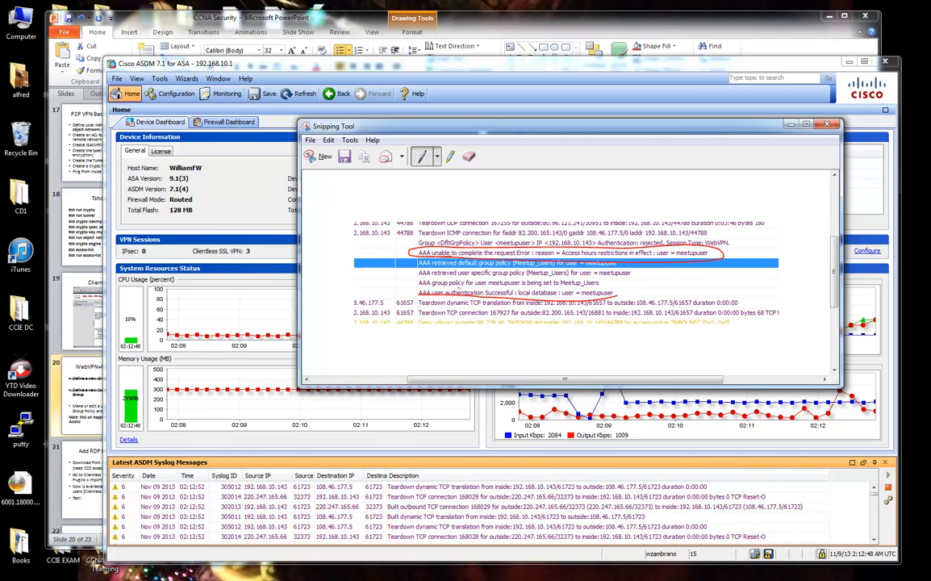
drag(436, 287, 602, 286)
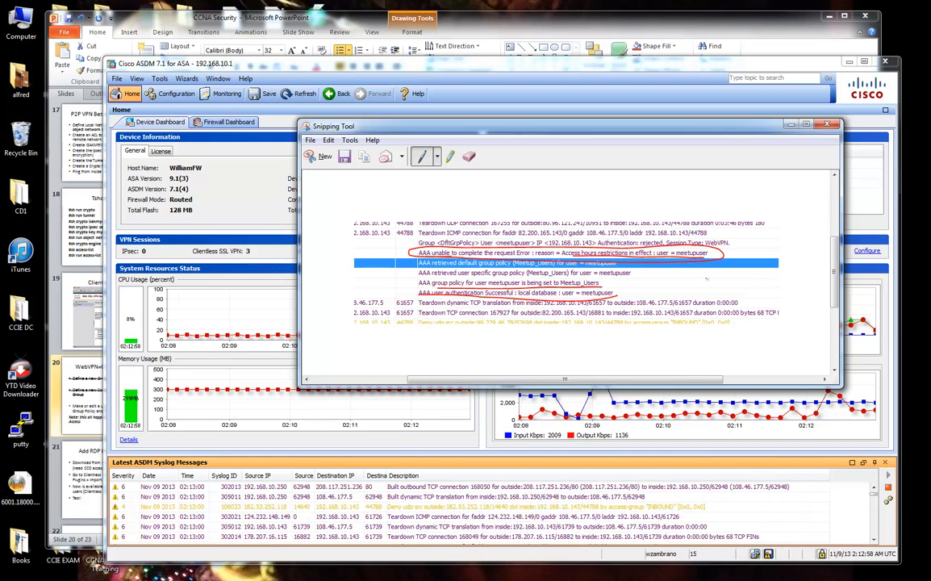
click(793, 125)
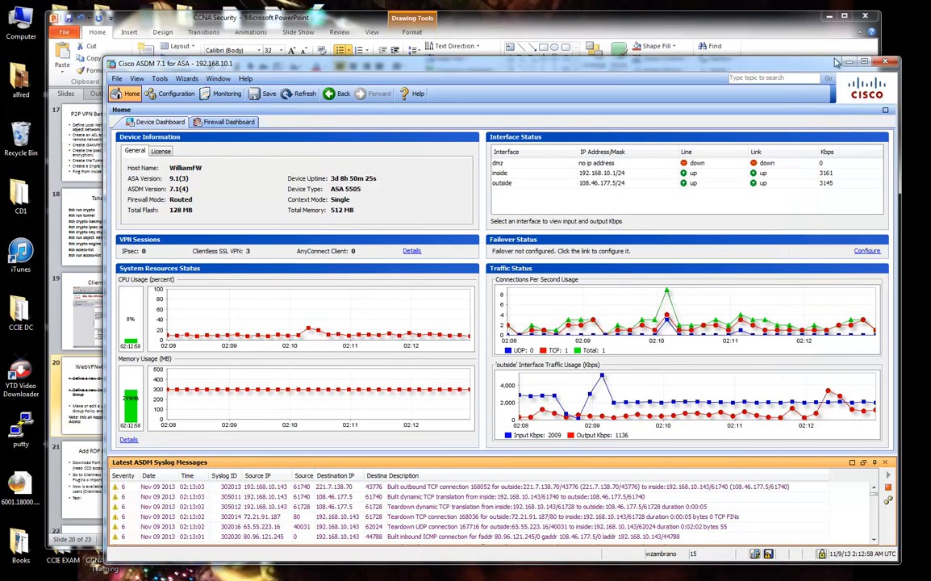
Browse the group policy entries under Clientless SSL VPN Access.
click(170, 93)
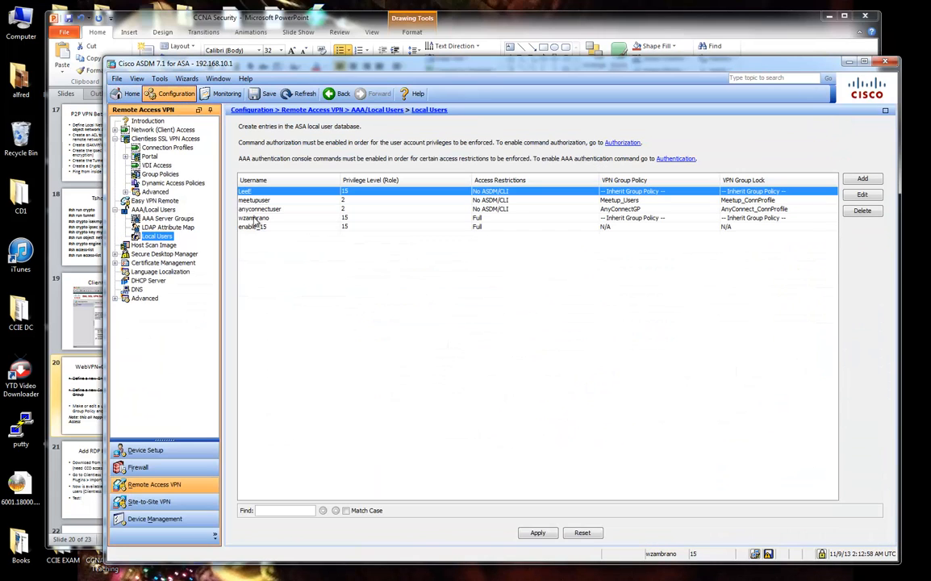
click(157, 174)
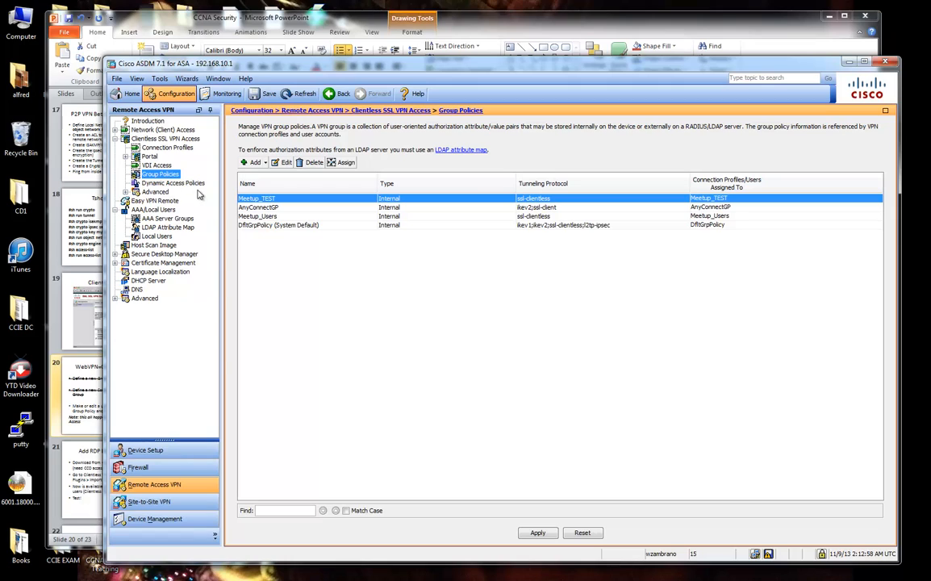
click(266, 225)
click(254, 215)
click(252, 197)
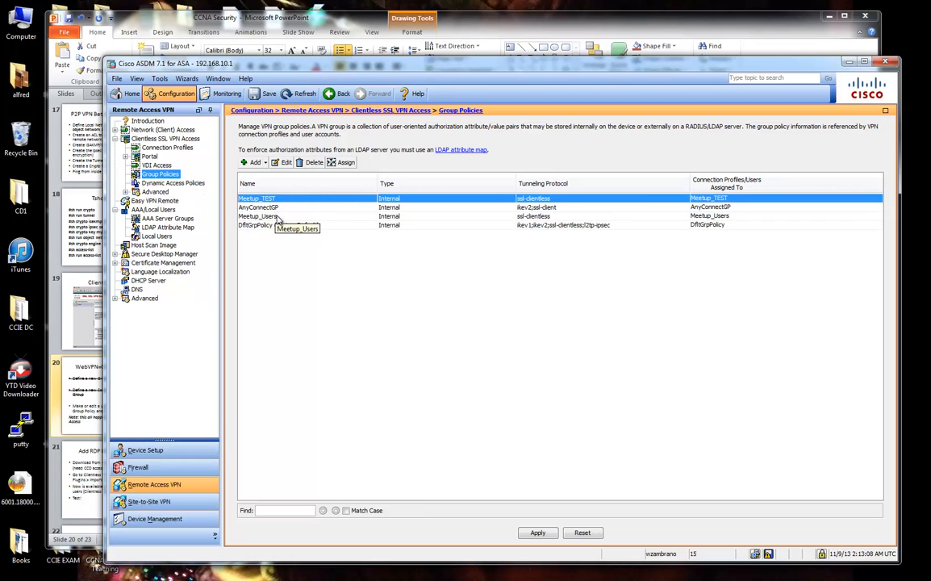
Inspect Meetup_ConnProfile's settings and close them without changes.
click(169, 148)
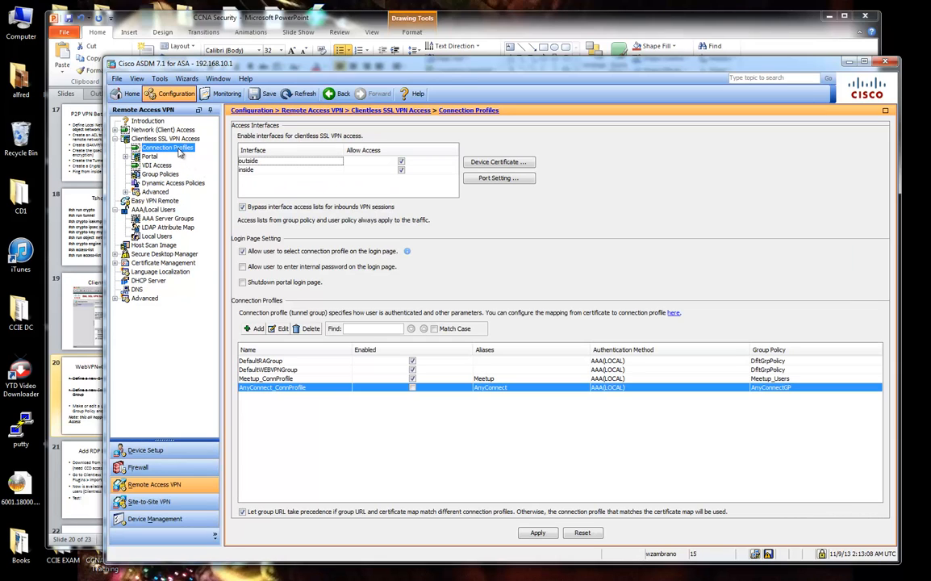
click(278, 378)
click(279, 328)
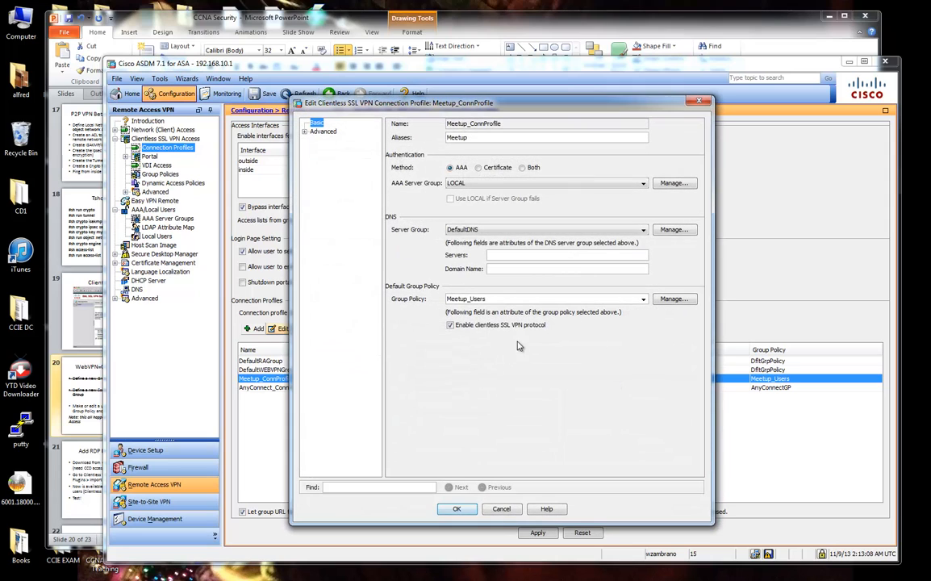
click(502, 510)
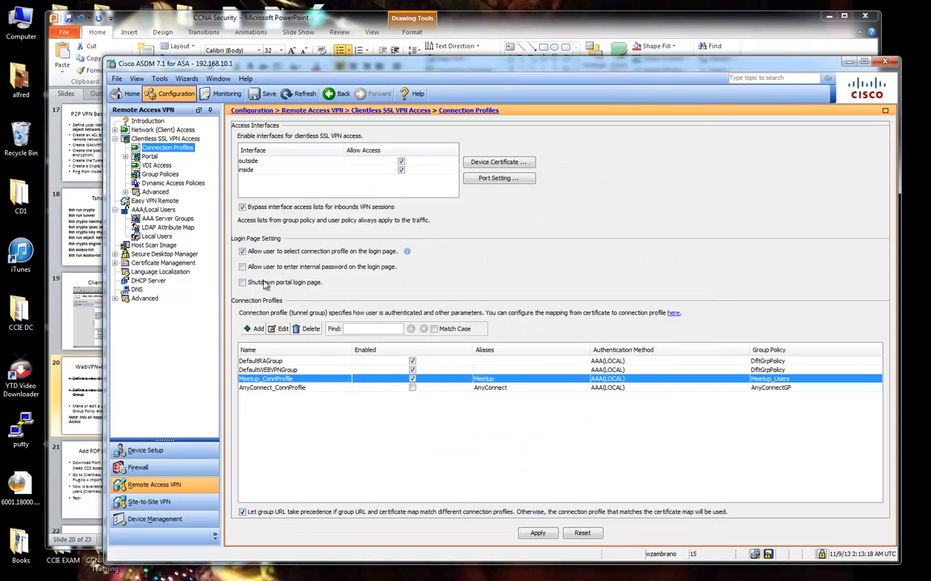
Go back to Group Policies, select Meetup_Users and click Edit.
click(157, 166)
click(160, 173)
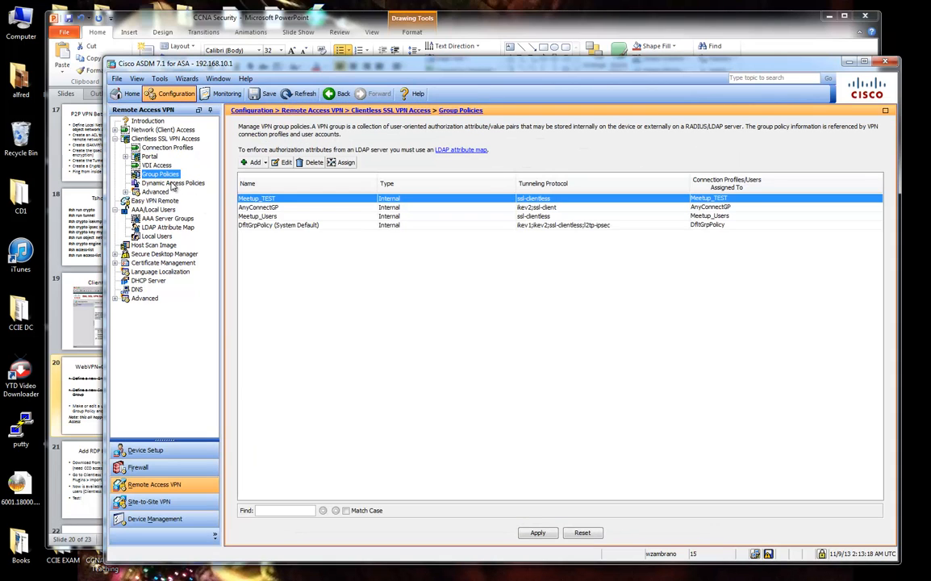
click(288, 216)
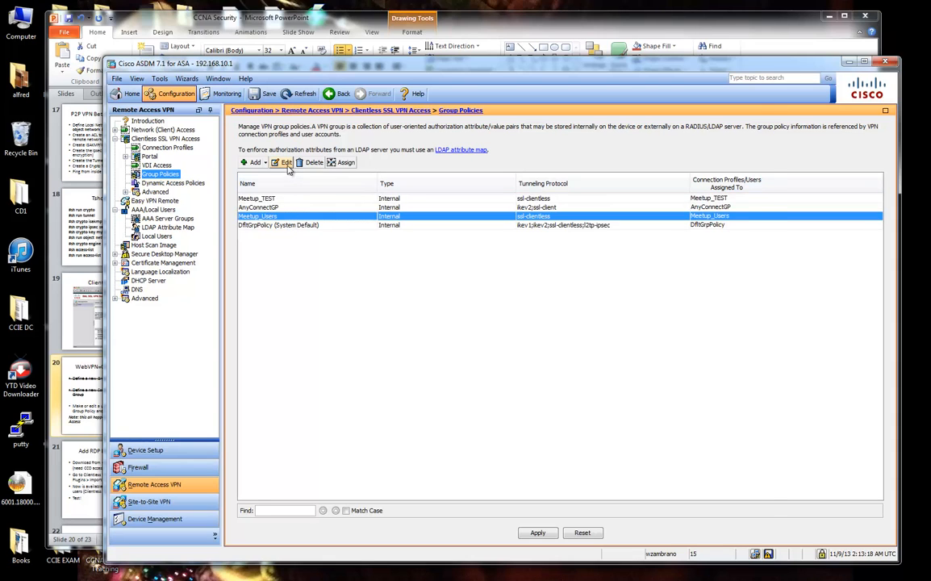
click(286, 163)
Add a time range On_ALWAYS (start now, never end) and make it Meetup_Users' access hours.
click(252, 155)
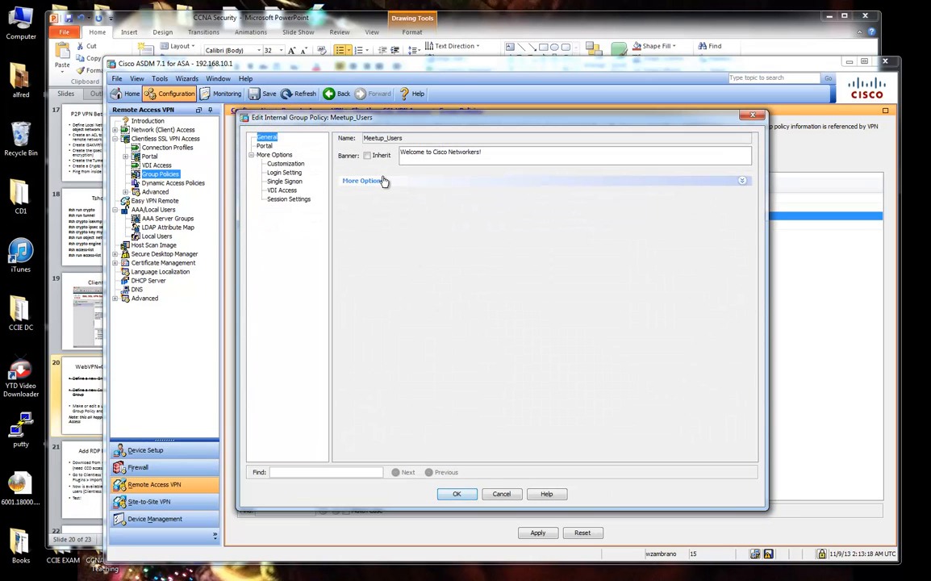
click(388, 180)
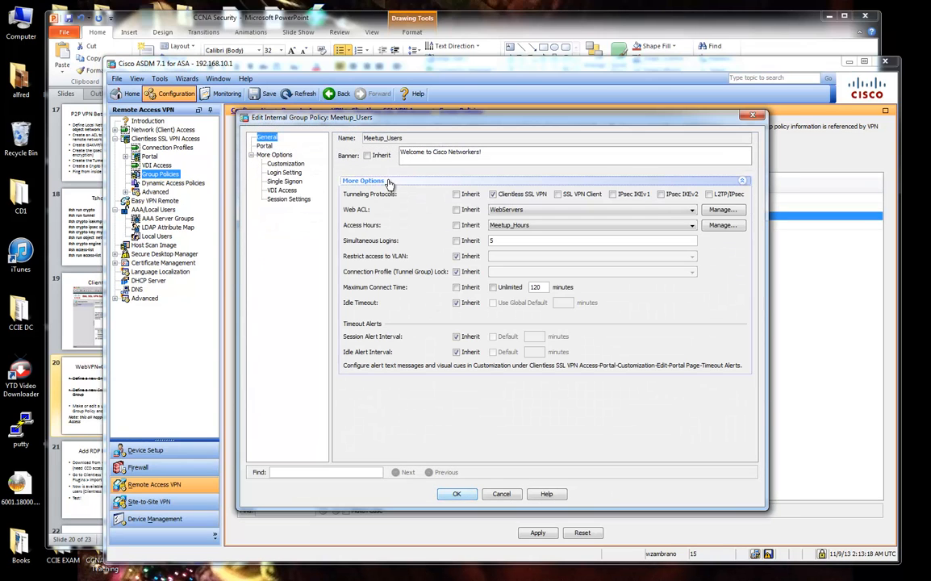
click(457, 225)
click(457, 226)
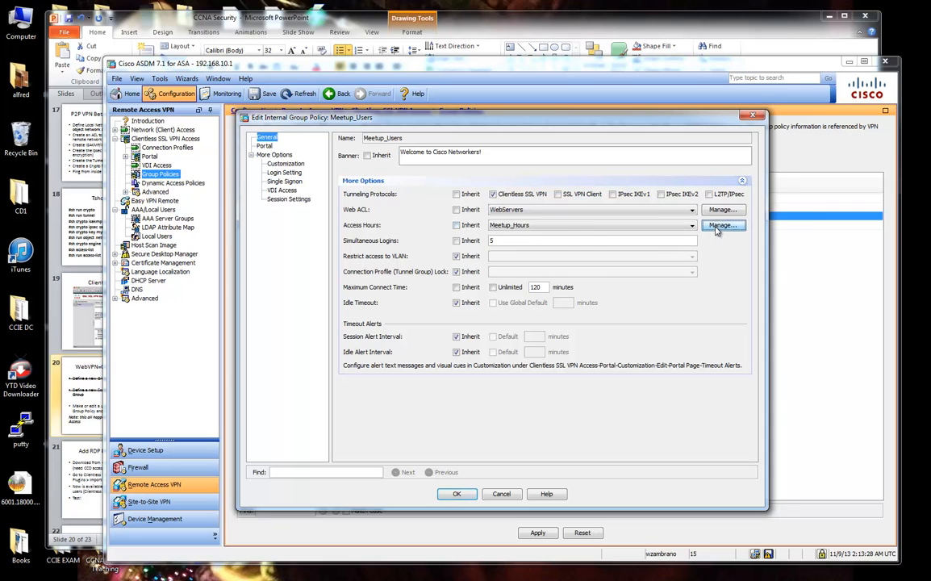
click(722, 225)
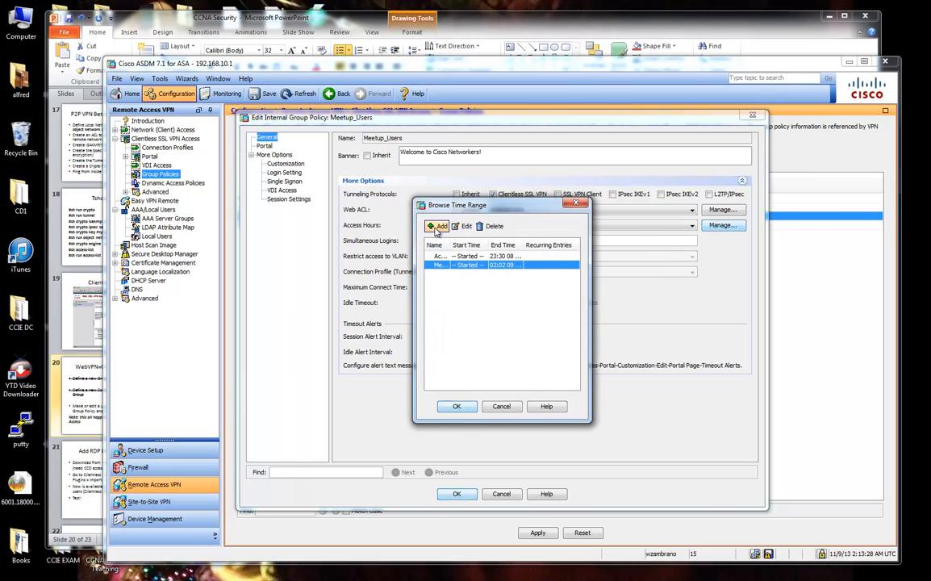
drag(450, 244, 479, 244)
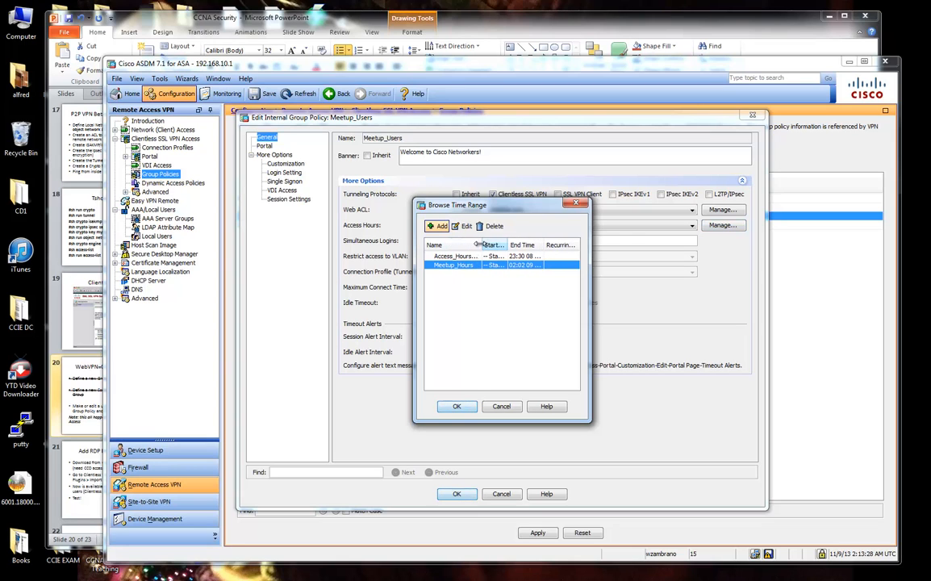
click(437, 226)
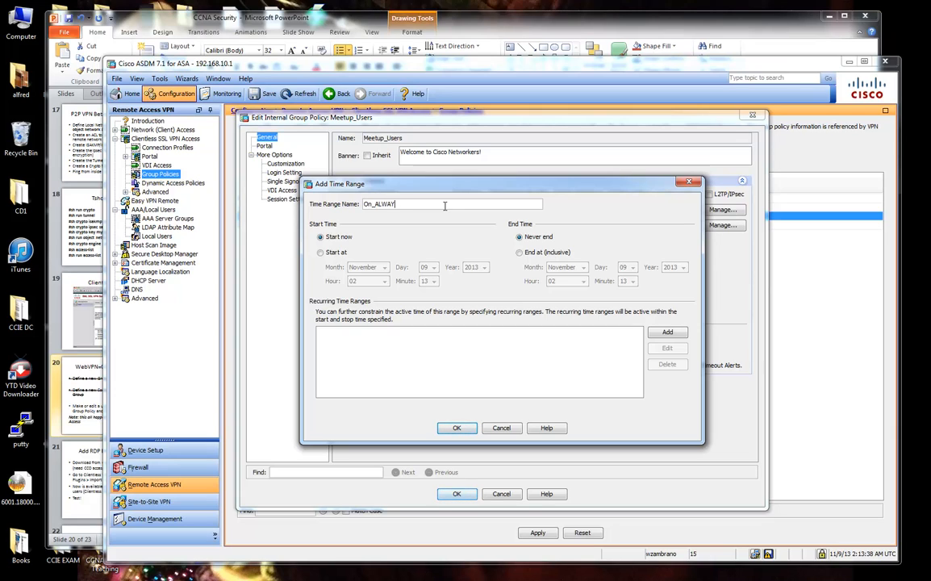
click(456, 428)
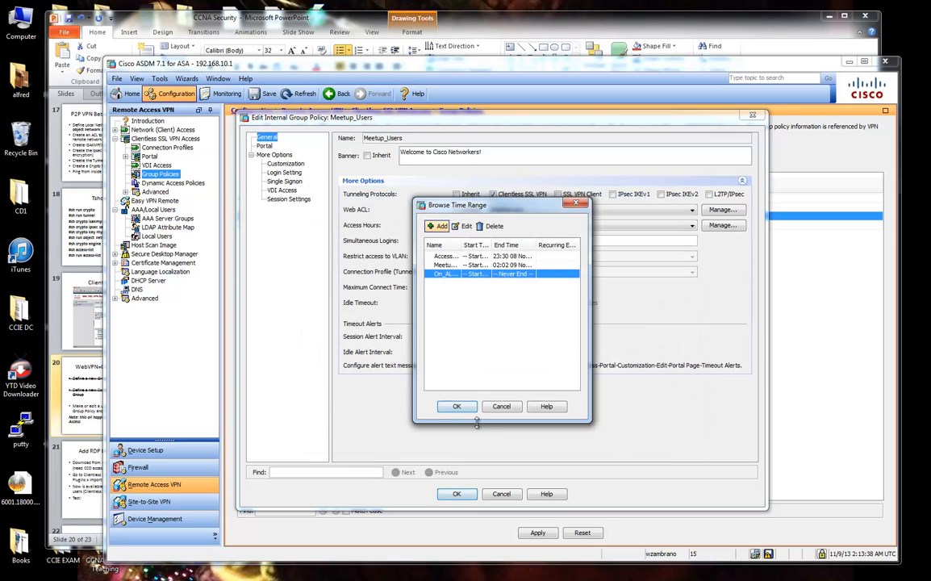
click(470, 409)
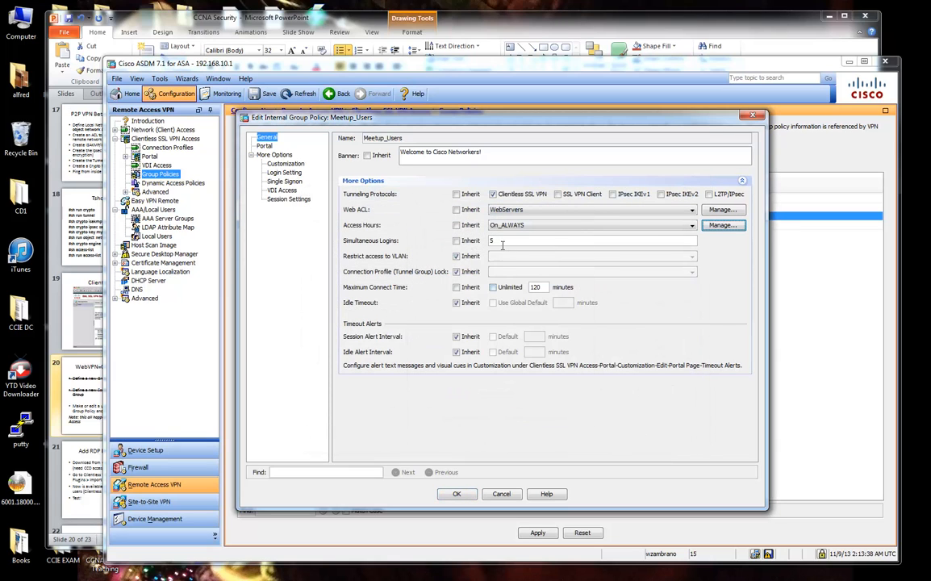
click(457, 495)
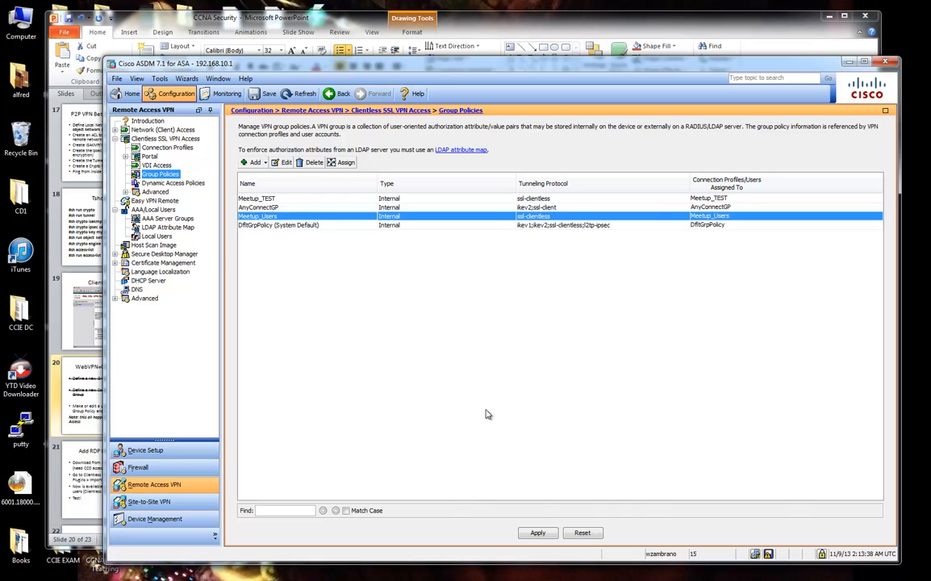
Apply the pending changes, delete the Meetup_TEST group policy, and review Meetup_Users again.
click(537, 533)
click(443, 422)
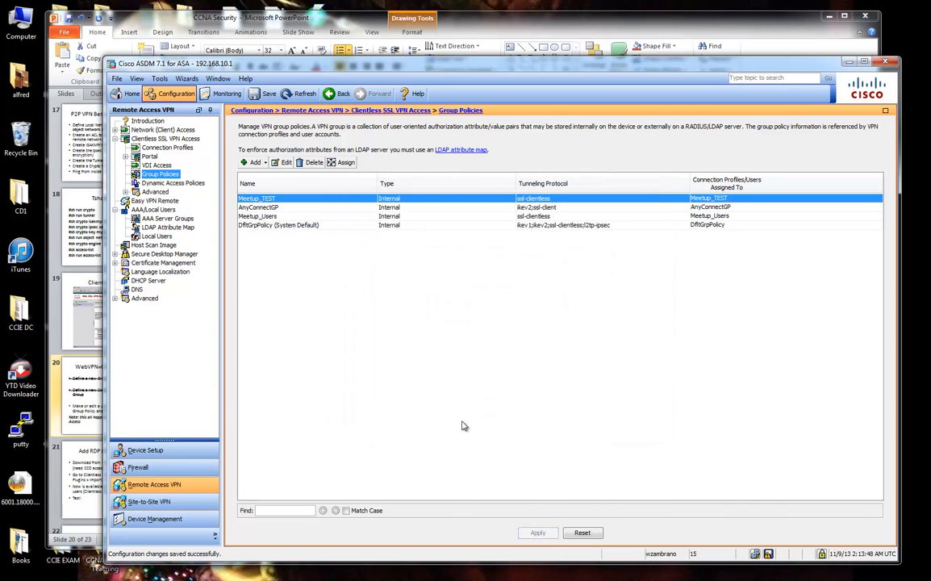
click(310, 162)
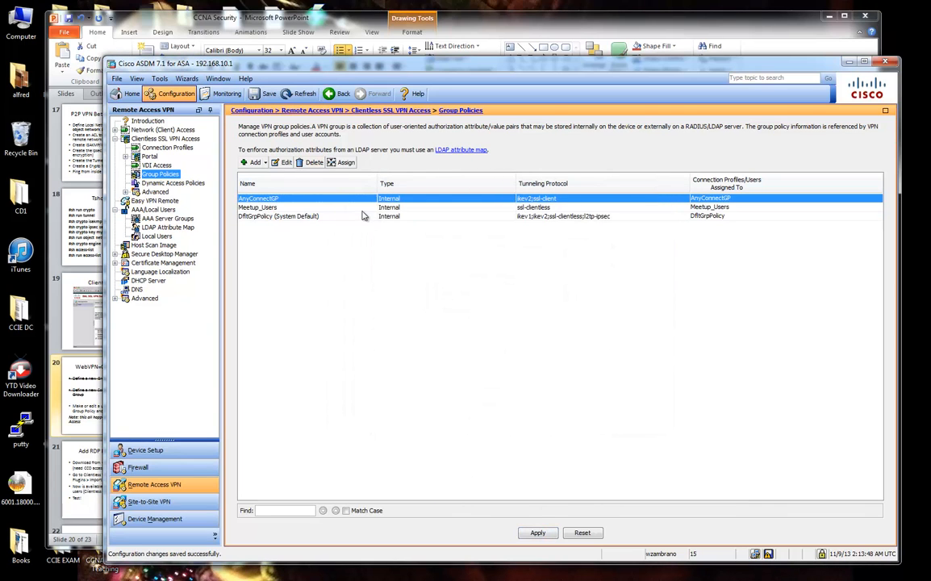
double_click(306, 208)
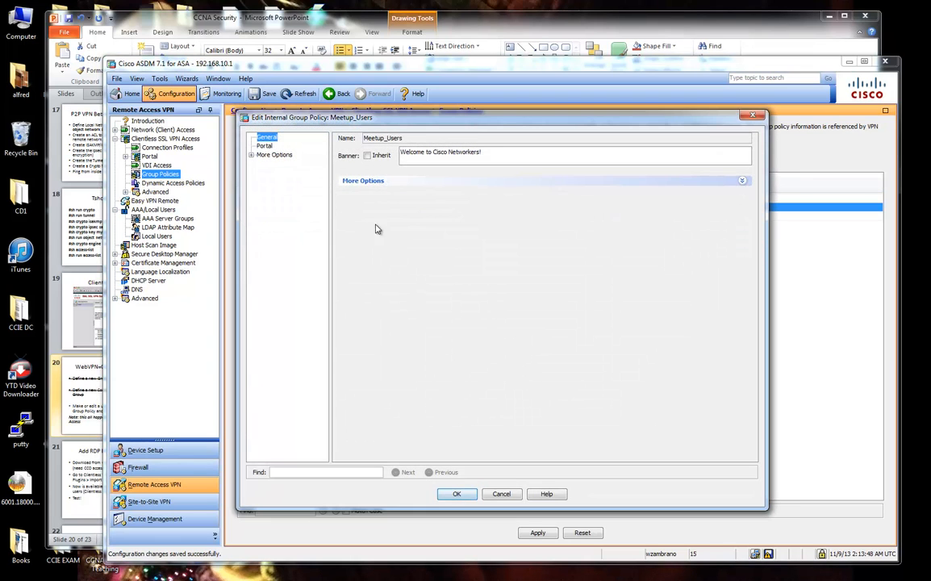
click(368, 182)
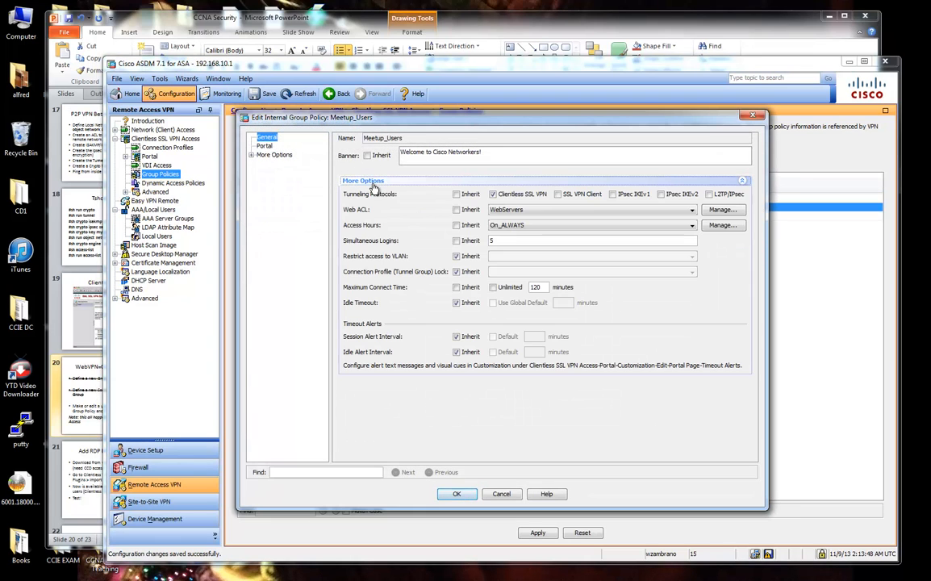
click(464, 490)
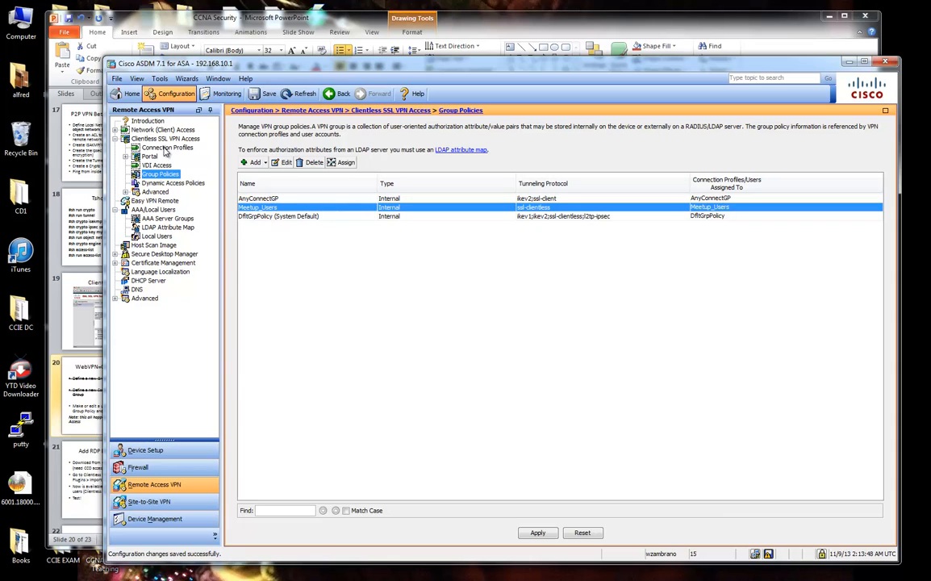
Keep Meetup_Users as Meetup_ConnProfile's group policy, accept the DNS warning, and send the commands.
click(166, 149)
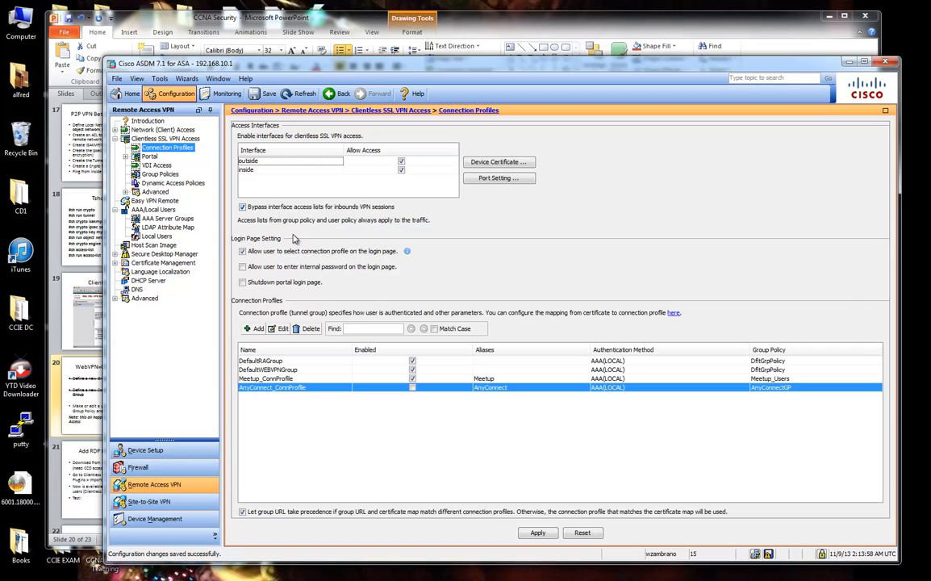
click(284, 380)
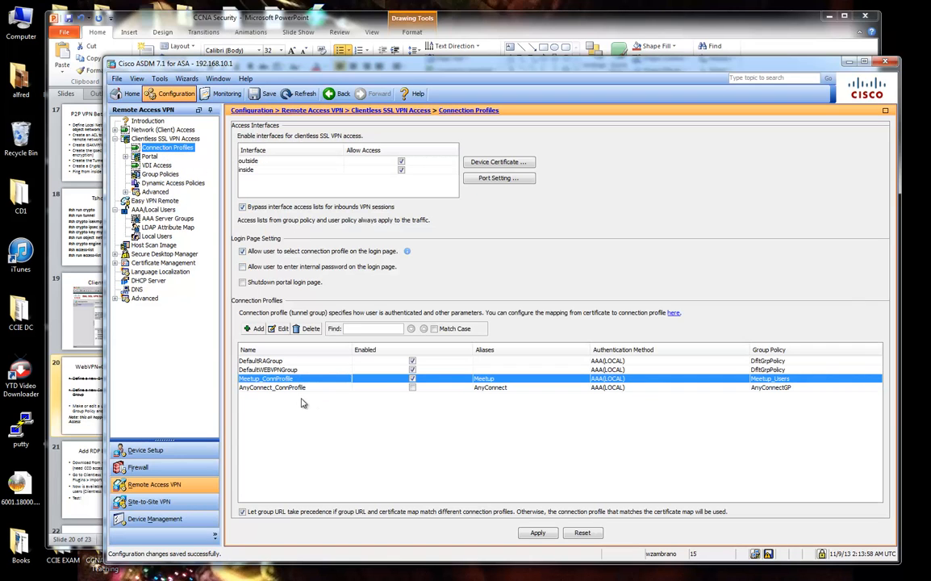
click(279, 328)
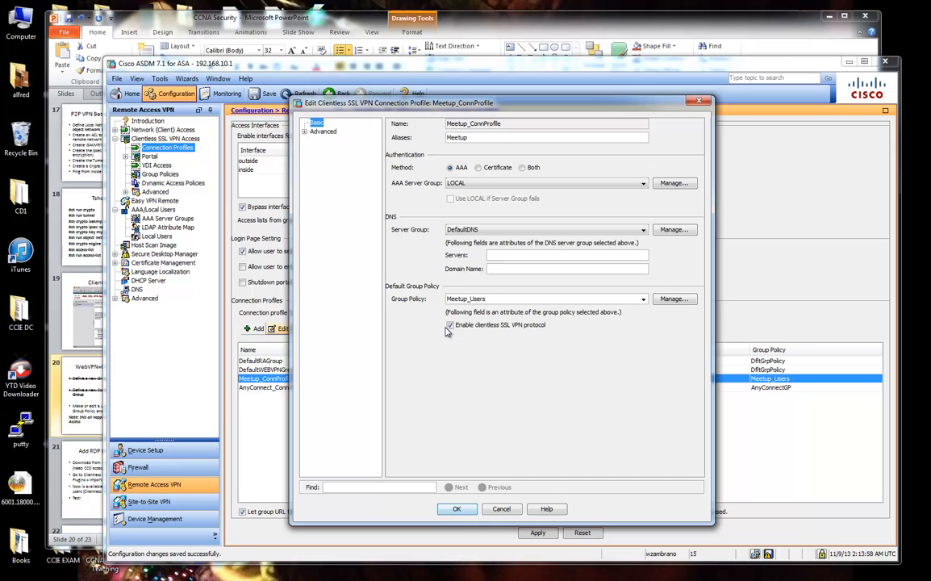
click(643, 300)
click(506, 319)
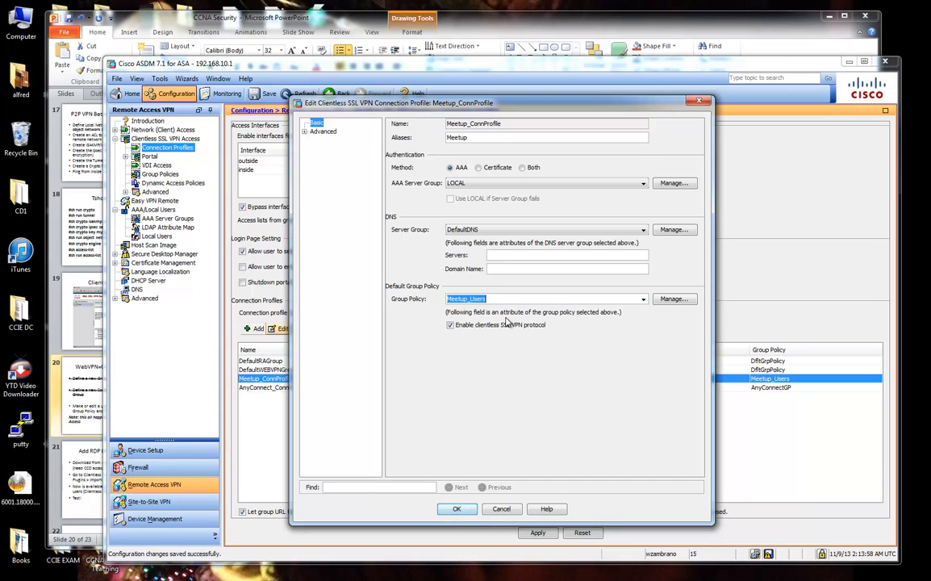
click(470, 512)
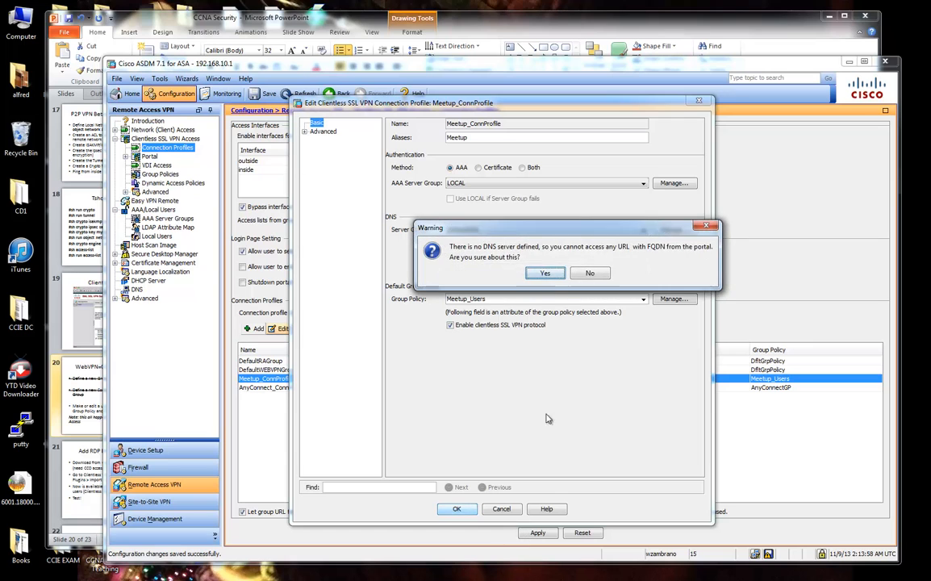
click(546, 274)
click(537, 533)
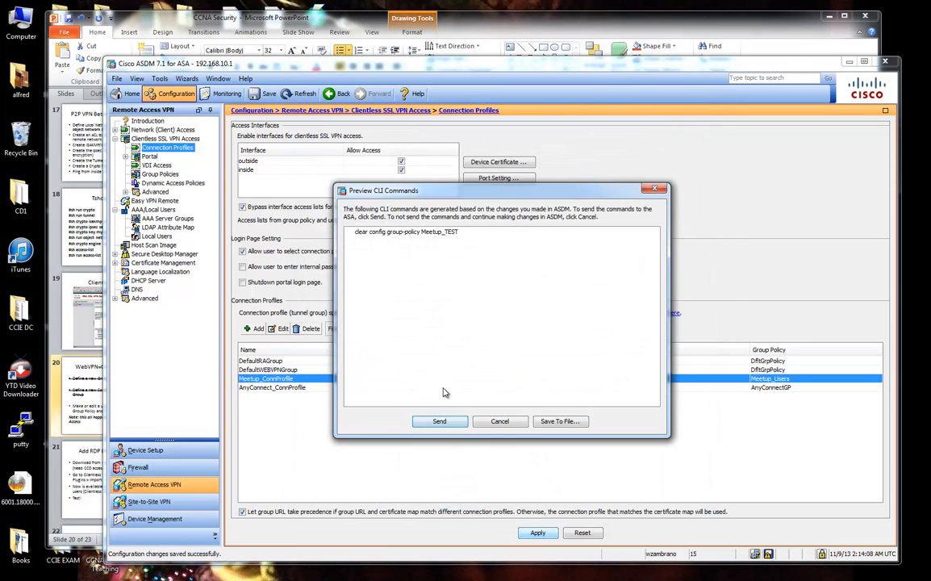
click(440, 421)
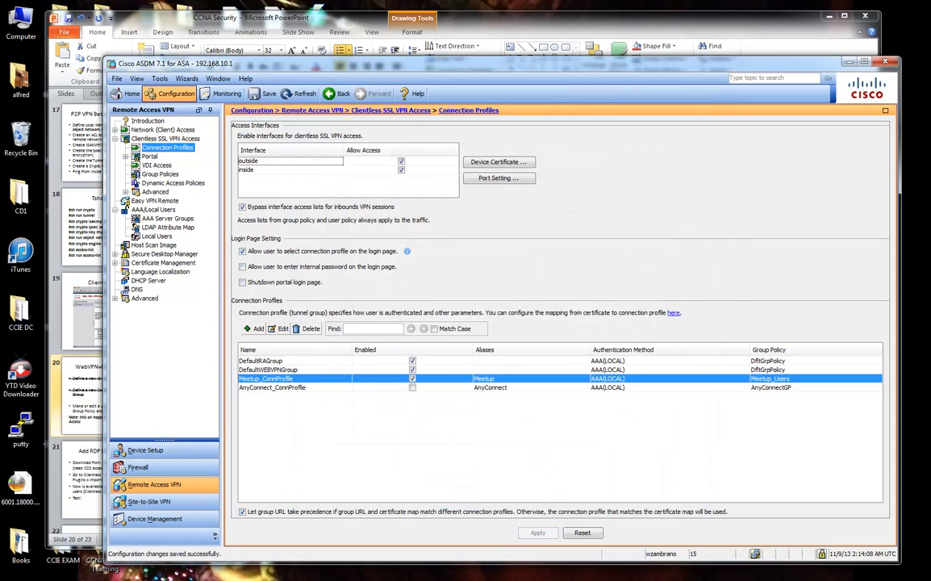
Log in under GROUP Meetup with the user's credentials and continue past the welcome banner.
drag(930, 39, 602, 42)
click(729, 315)
click(729, 337)
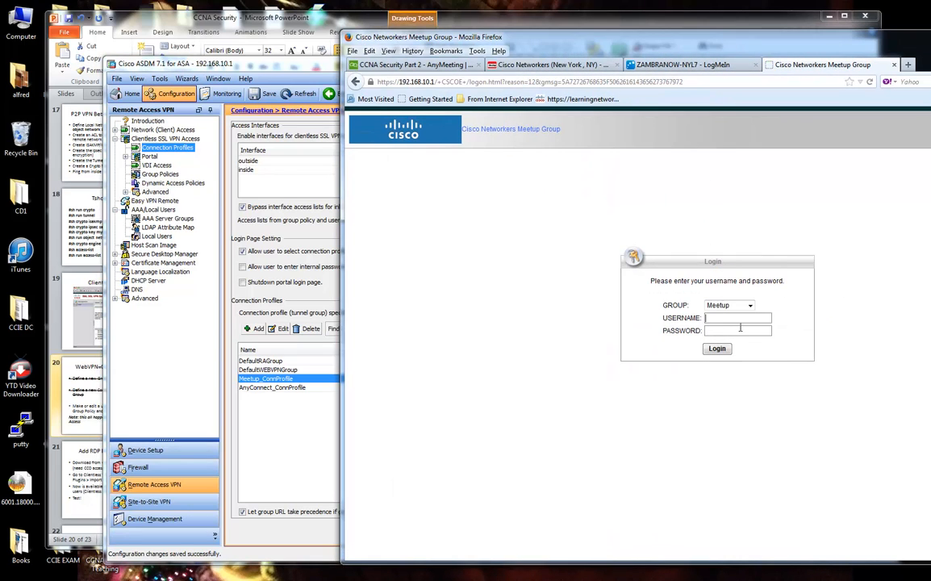
text(meetupuser)
click(726, 349)
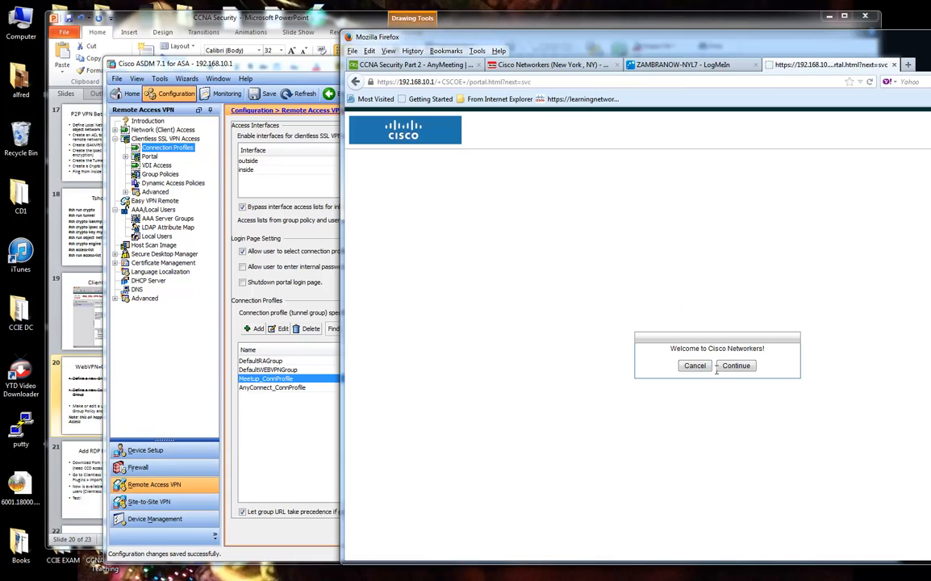
click(730, 366)
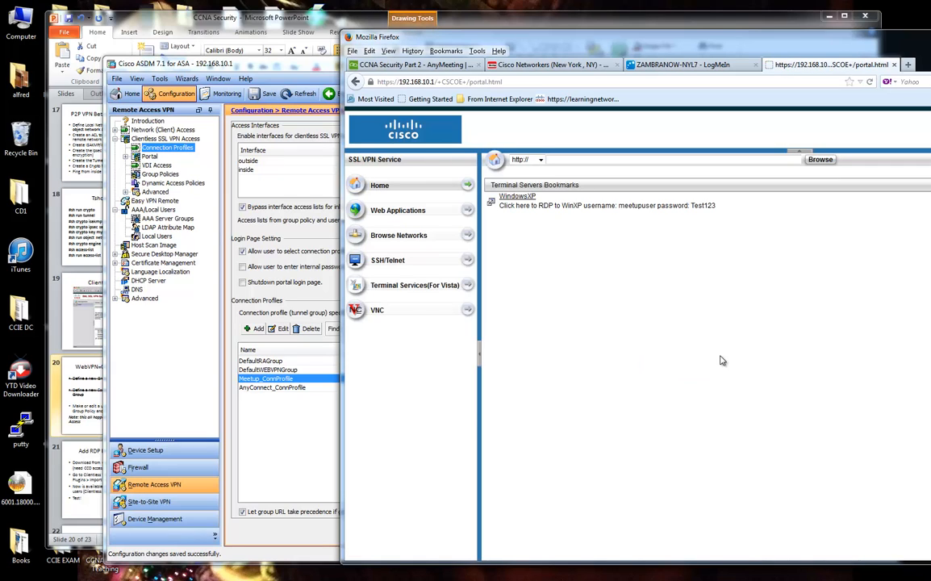
Show the ASDM Home dashboard and float the syslog messages in a separate window on the left.
click(129, 94)
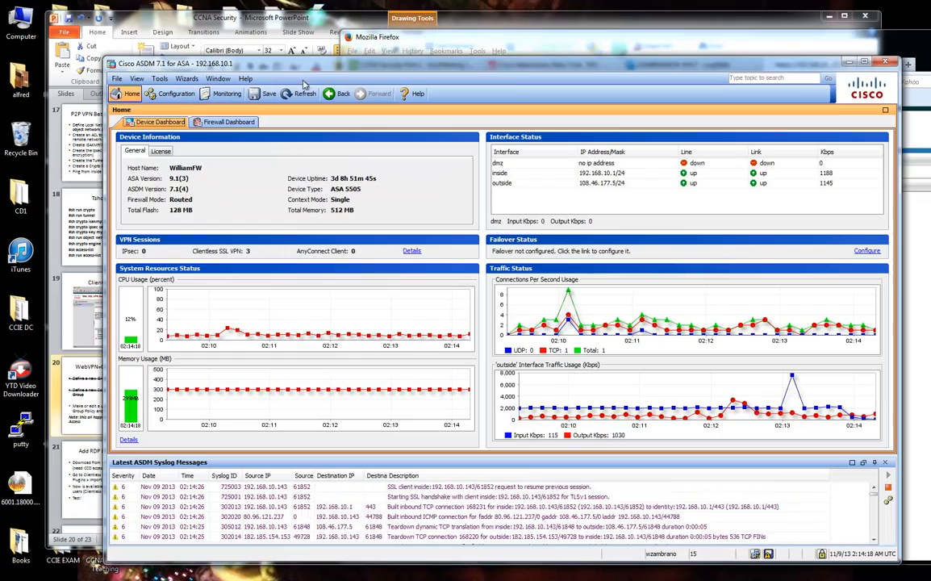
drag(303, 71, 253, 70)
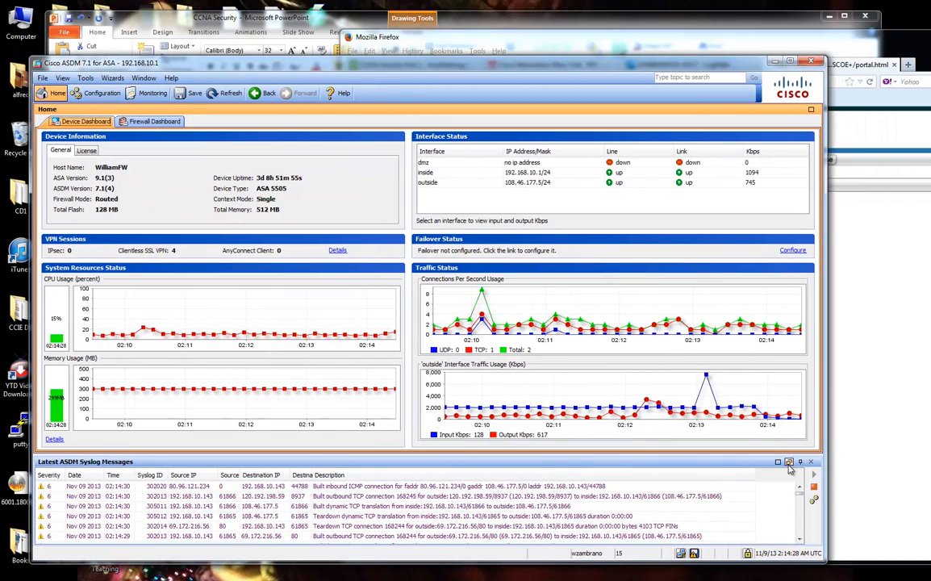
drag(671, 68, 669, 57)
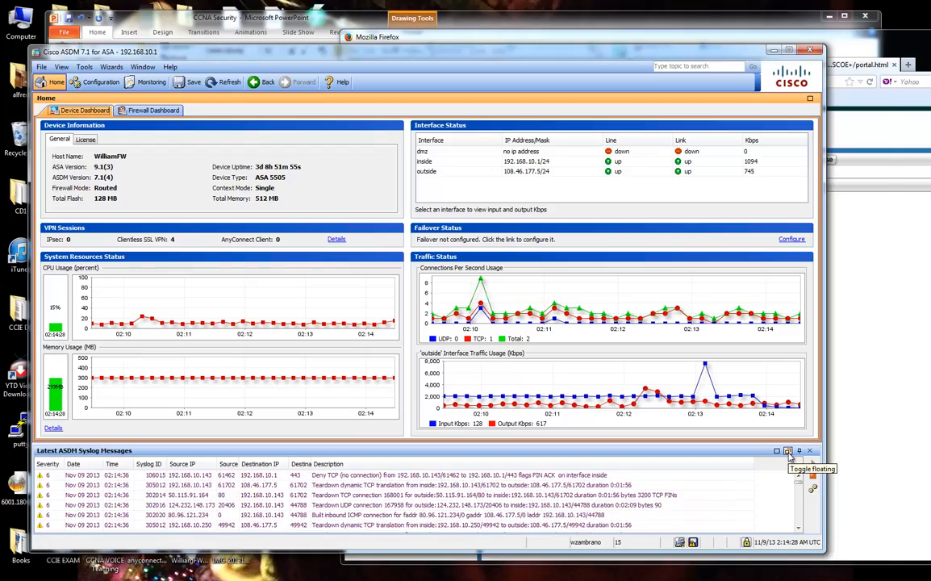
click(789, 454)
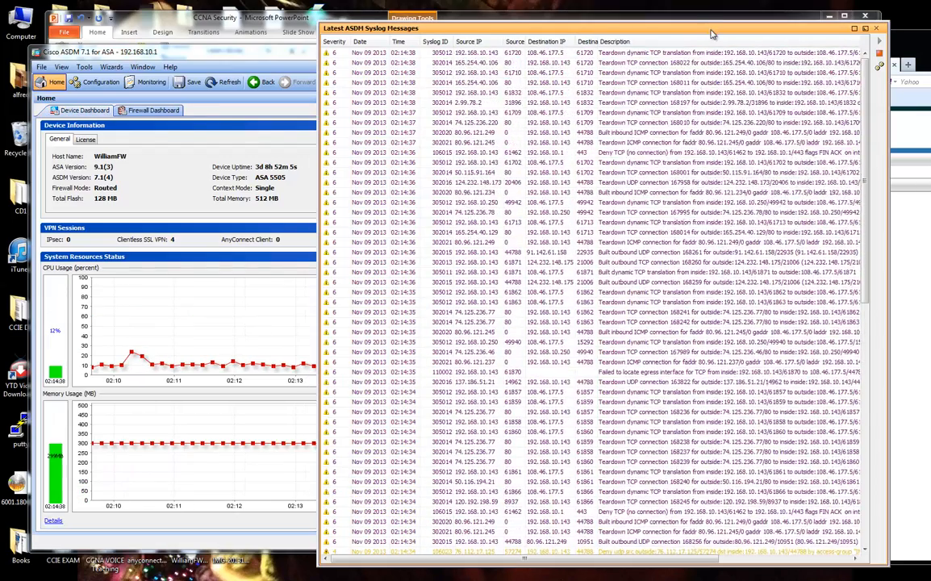
drag(588, 32, 423, 28)
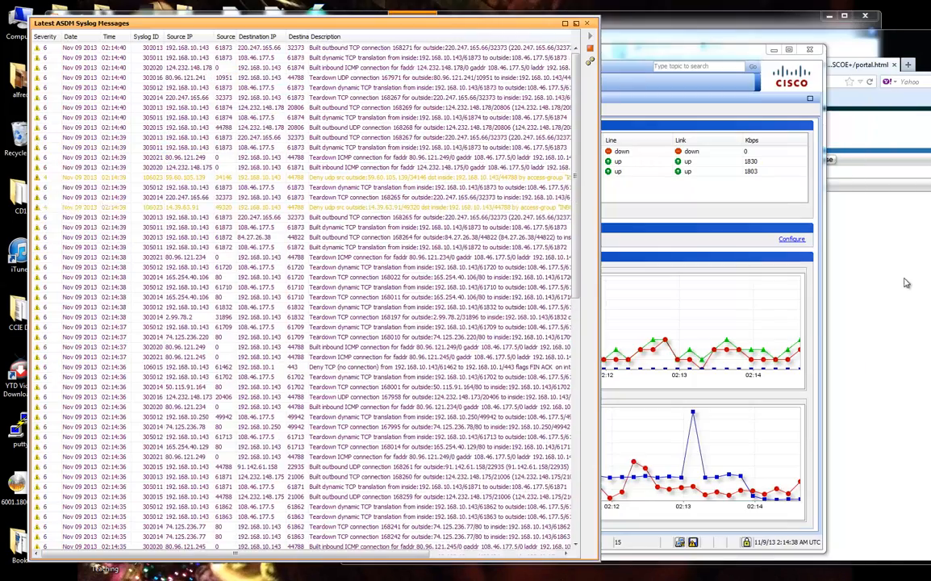
Log out of the clientless portal and return to its login page beside the syslog.
click(906, 283)
mouse_move(809, 42)
mouse_down()
mouse_move(614, 39)
mouse_move(791, 35)
mouse_up()
click(870, 158)
click(734, 320)
drag(580, 33, 750, 34)
drag(517, 25, 496, 19)
click(787, 39)
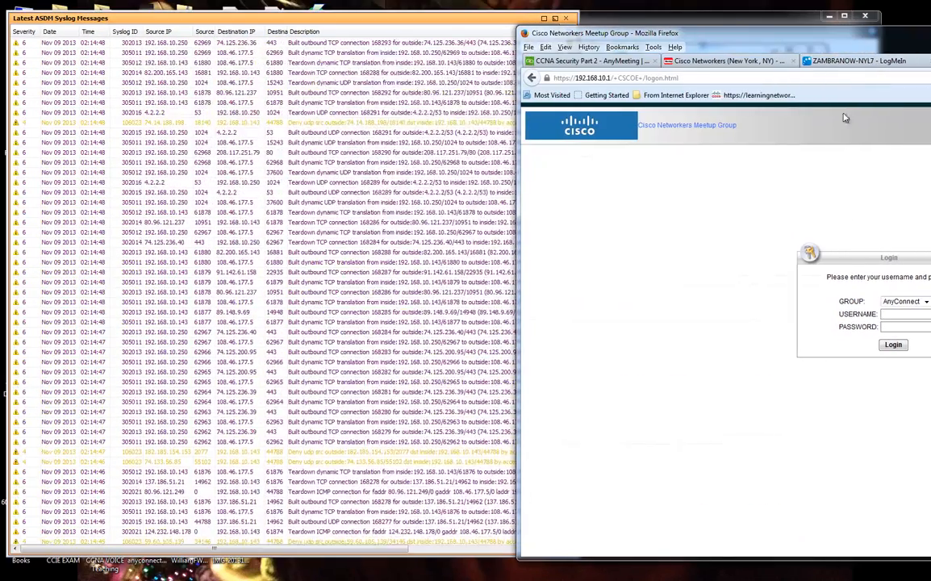
Sign in again under GROUP Meetup with the username and password and continue into the portal.
click(907, 304)
click(908, 320)
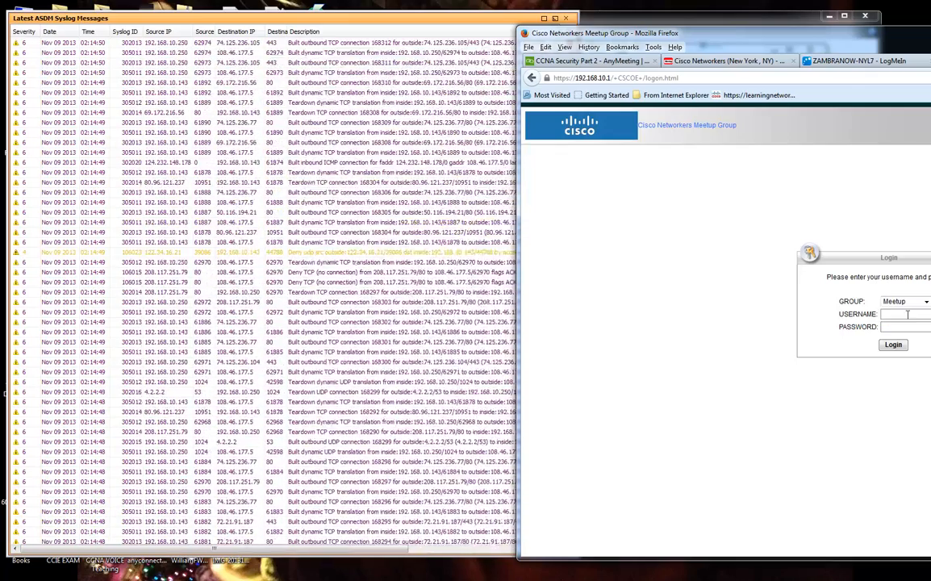
text(meetup)
text(user)
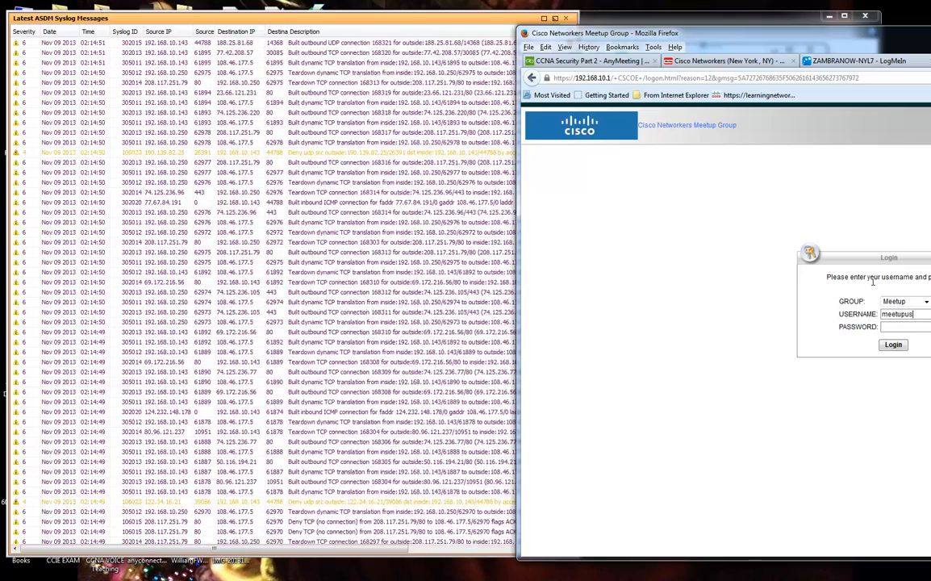
key(Tab)
text(********)
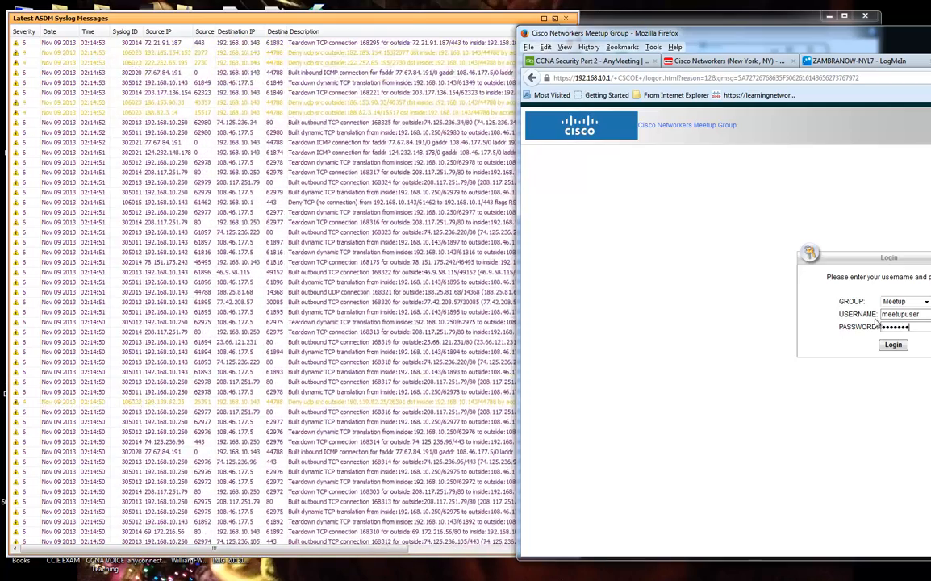
click(894, 344)
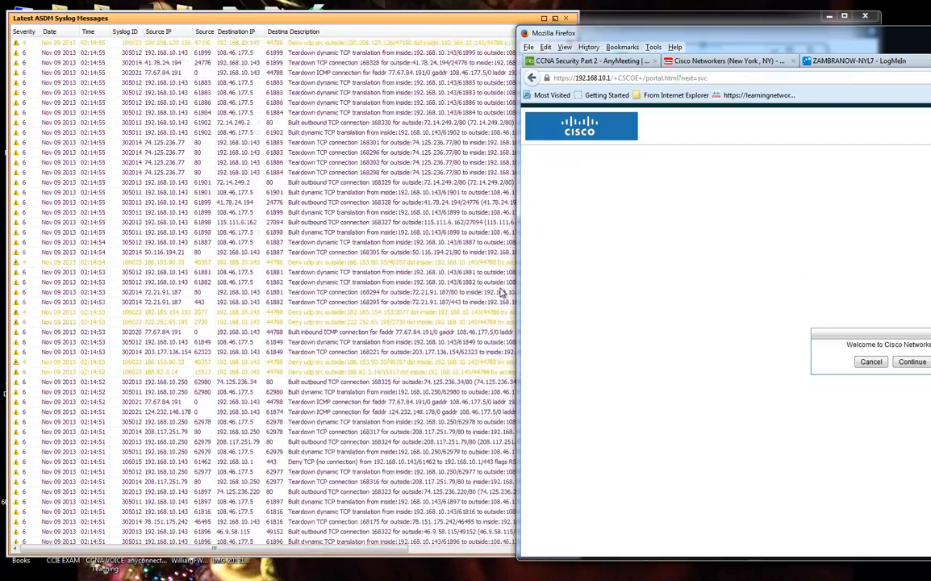
click(899, 367)
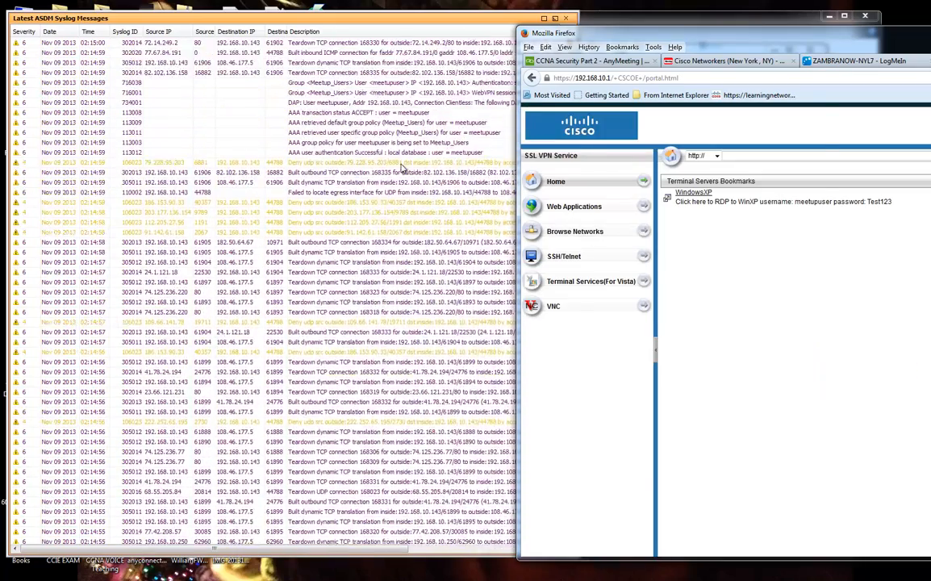
Check the syslog for the Meetup_Users group policy entry and dock the syslog pane back into ASDM.
click(405, 173)
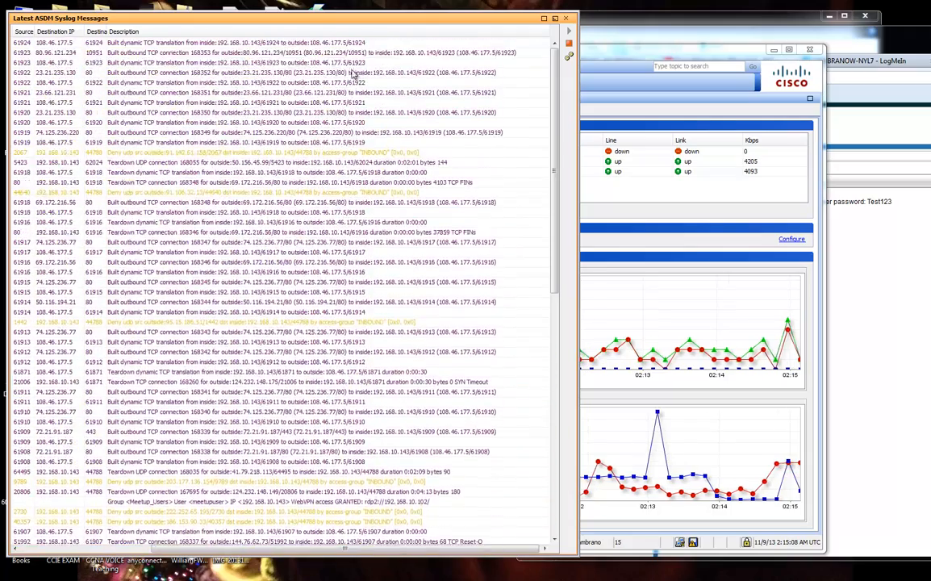
drag(376, 20, 496, 21)
click(679, 22)
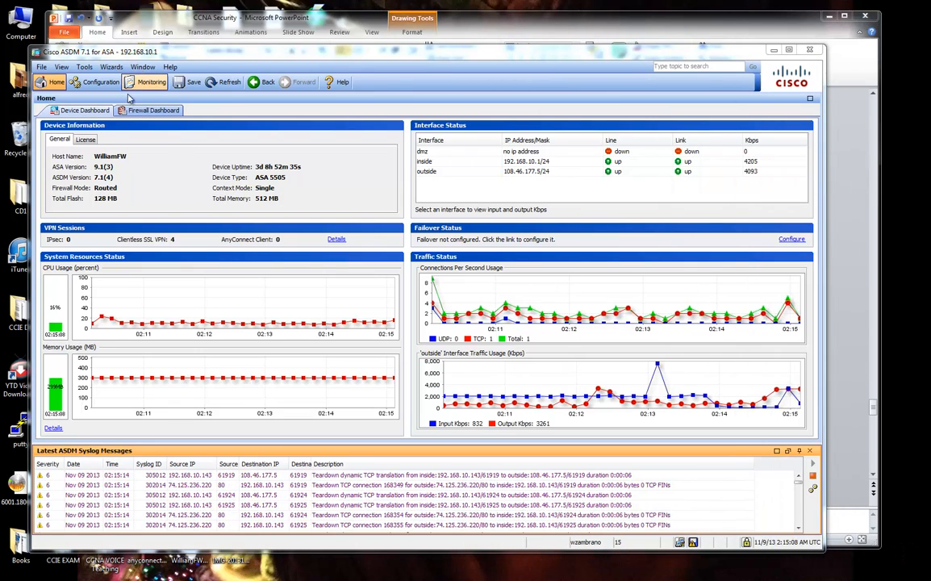
click(97, 82)
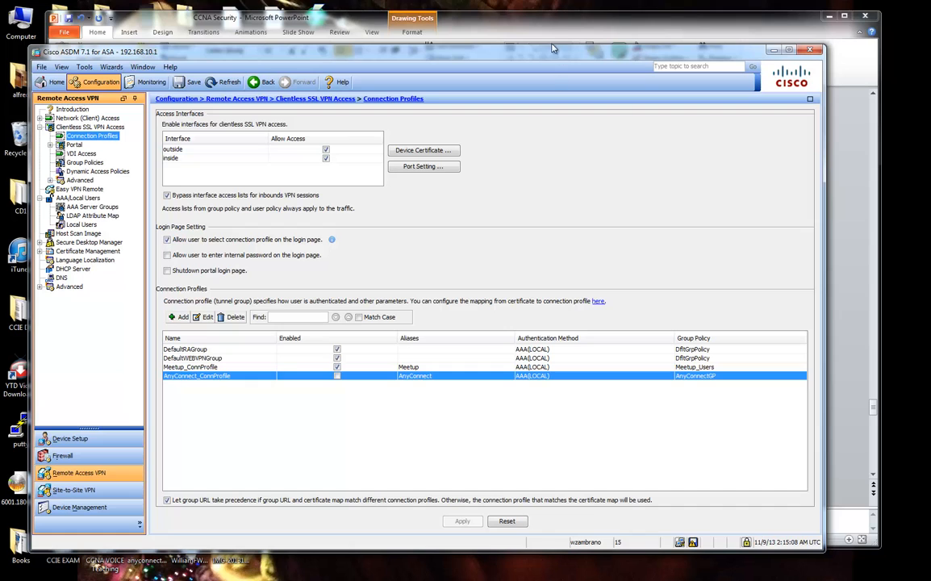
click(502, 28)
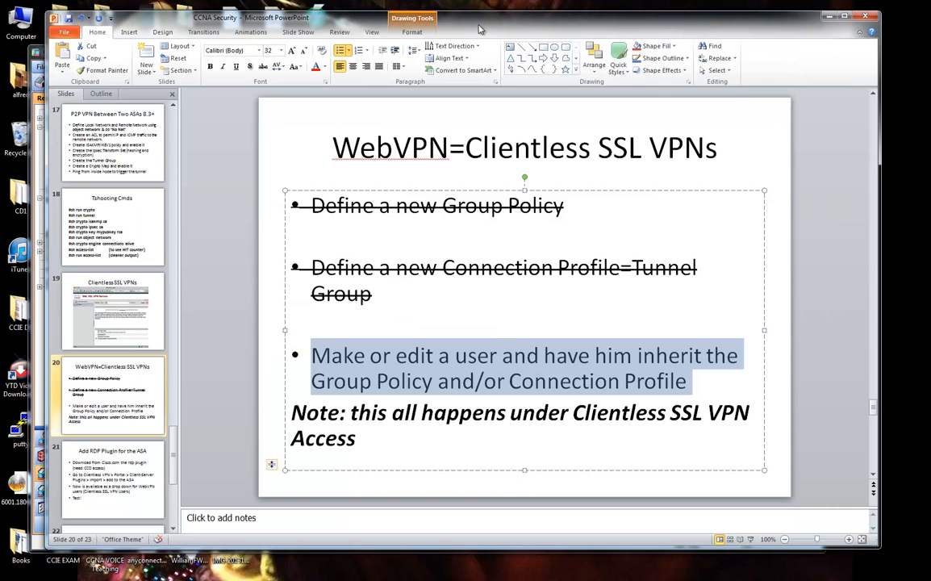
Apply strikethrough to slide 20's third bullet about making a user inherit the policy.
drag(479, 29, 535, 30)
click(596, 356)
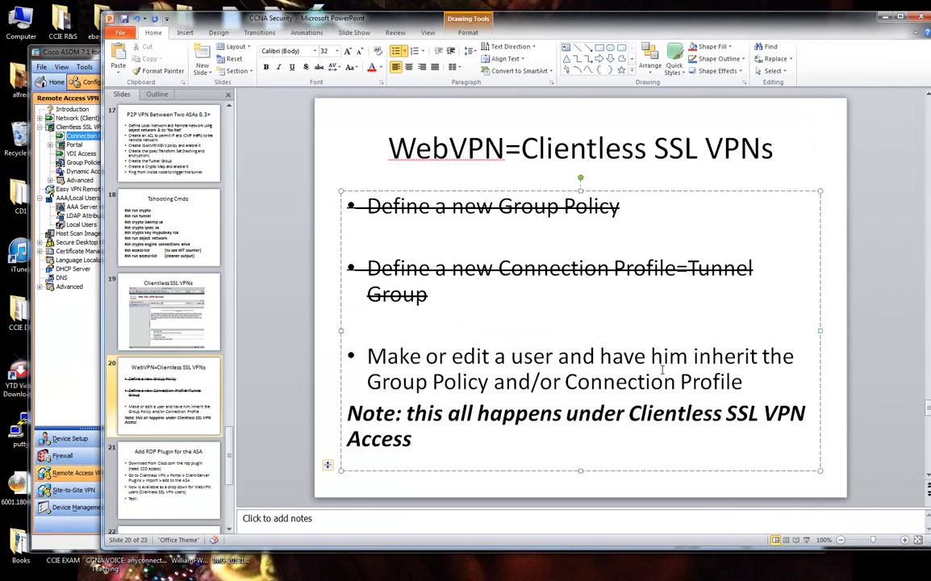
drag(758, 382, 401, 362)
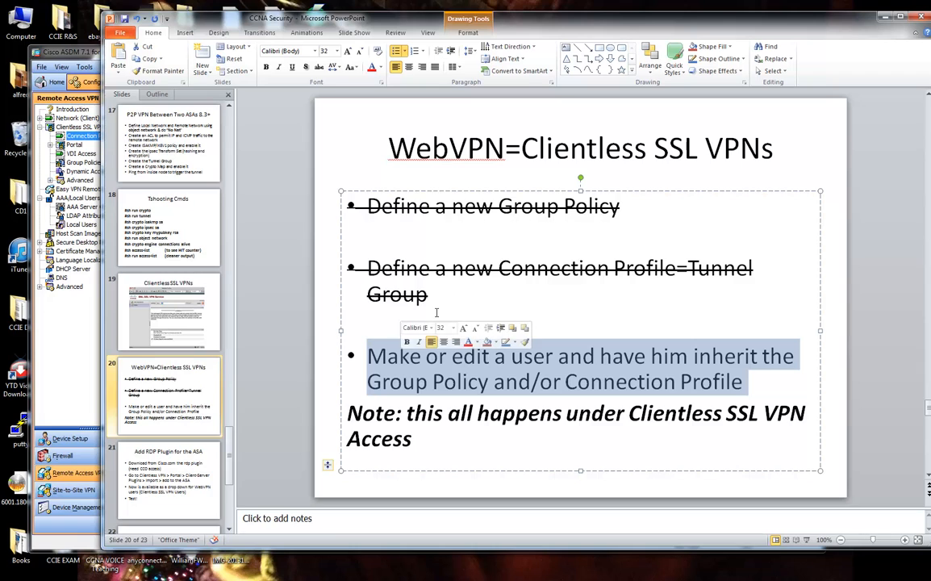
click(319, 67)
click(284, 262)
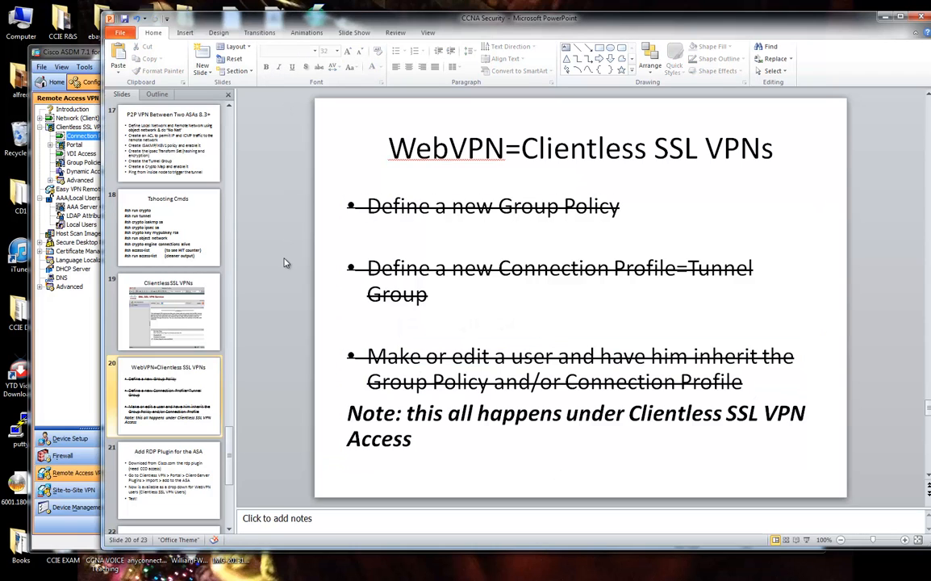
click(73, 131)
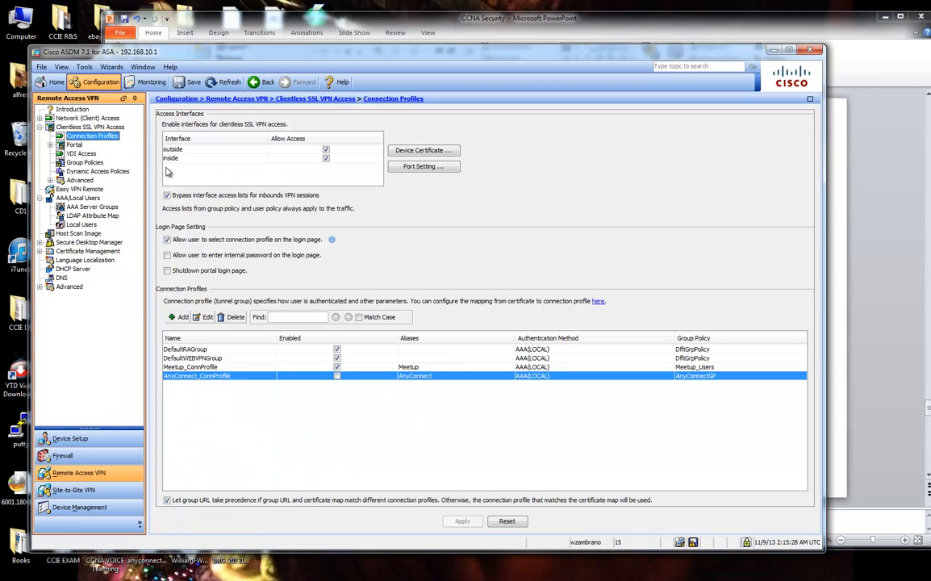
Click OK on Meetup_ConnProfile, answer Yes to the DNS warning, then expand and collapse Network (Client) Access.
click(194, 367)
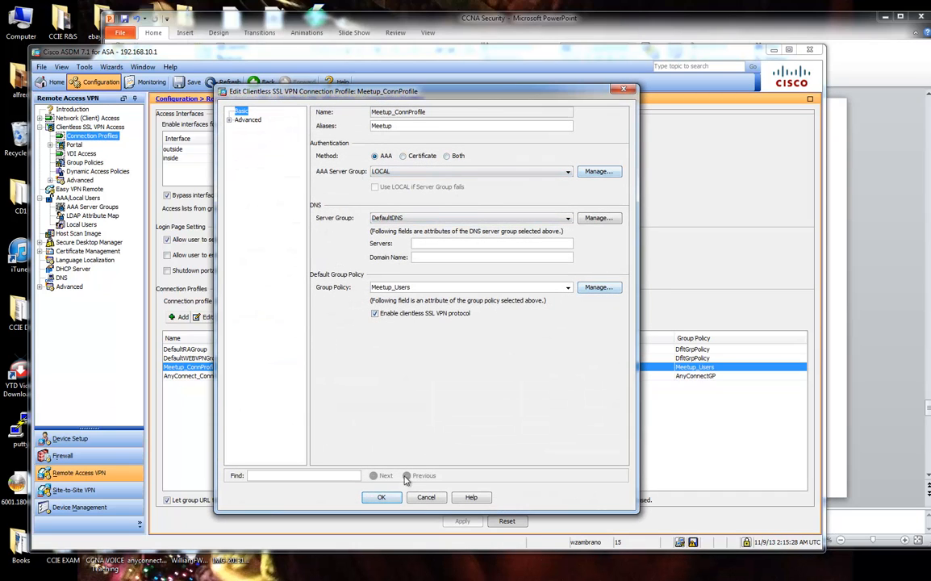
click(382, 497)
click(470, 262)
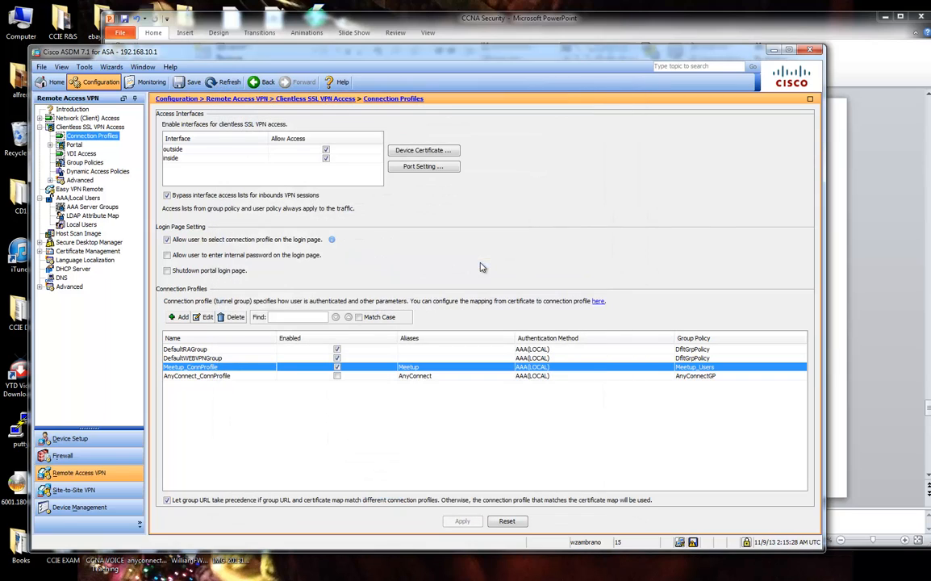
mouse_move(930, 35)
mouse_down()
mouse_move(476, 41)
mouse_move(930, 44)
mouse_up()
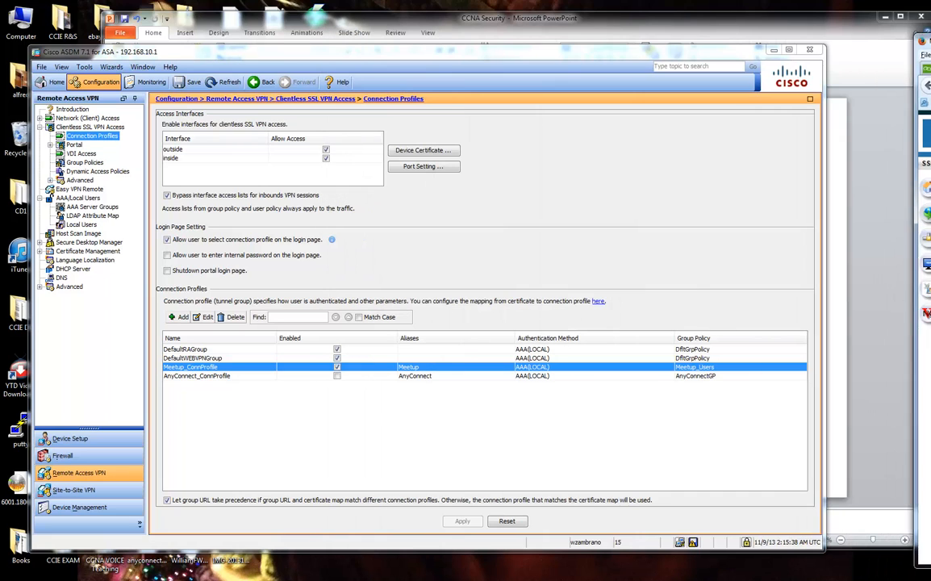
drag(406, 77, 415, 76)
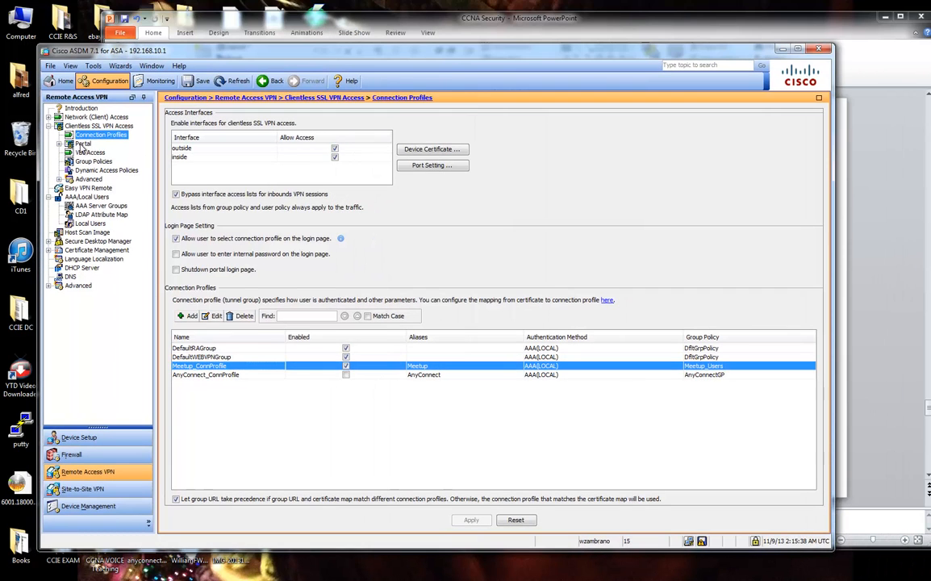
click(49, 118)
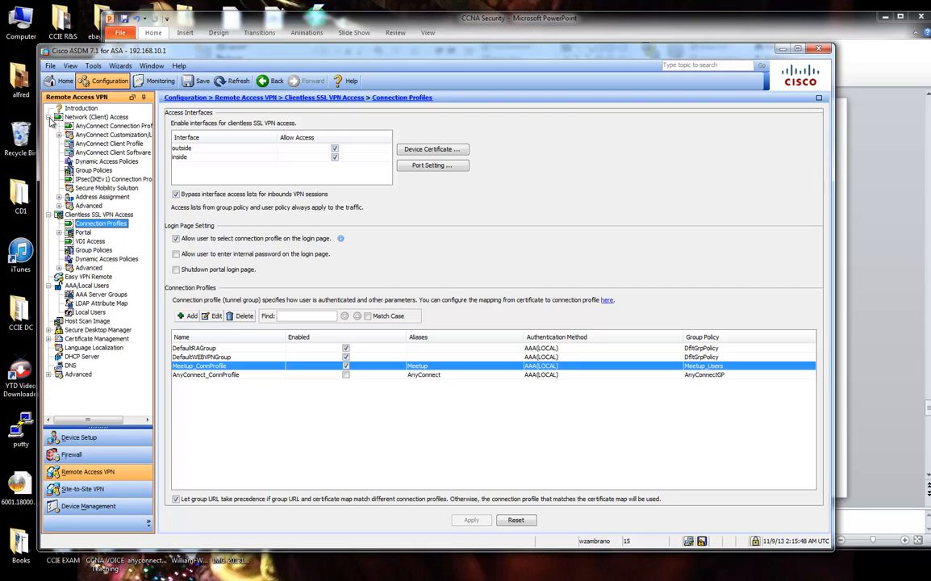
click(48, 118)
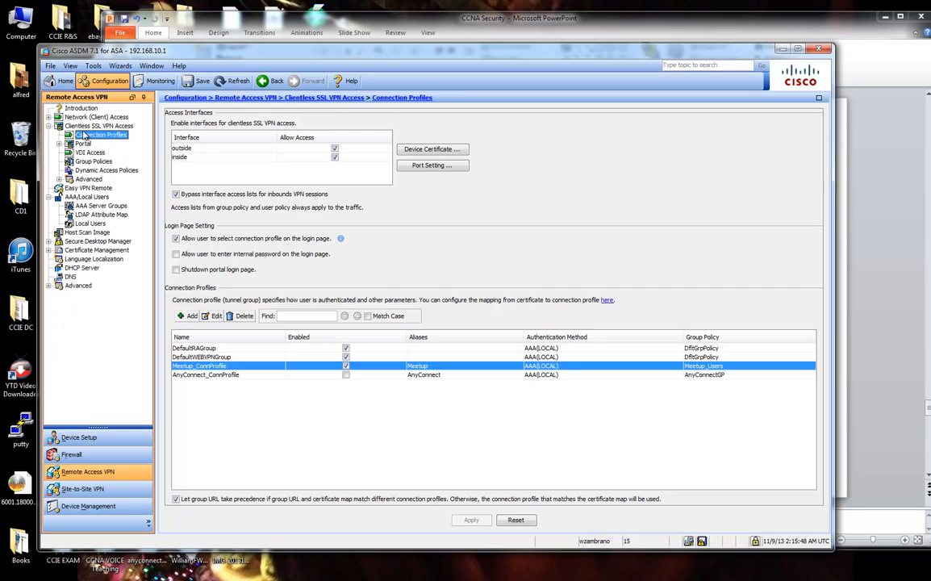
Under Portal > Bookmarks, edit MeetupBookMarks to show its WindowsXP rdp2://192.168.10.102 entry.
click(83, 143)
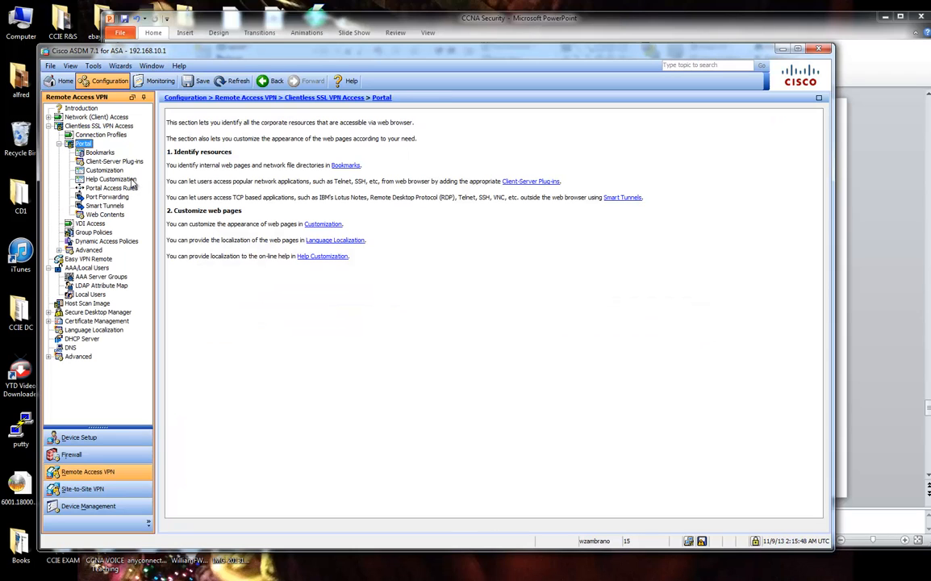
click(100, 152)
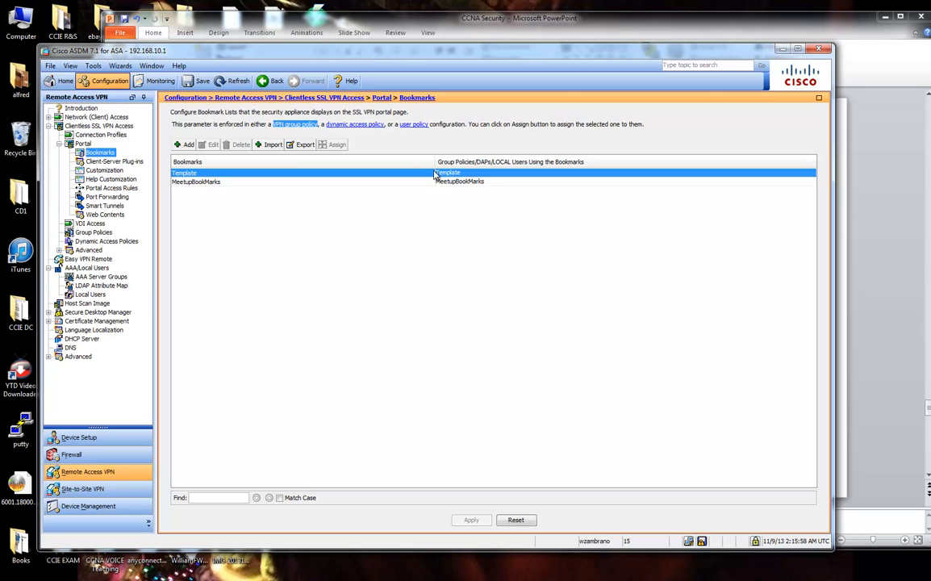
drag(930, 50, 570, 52)
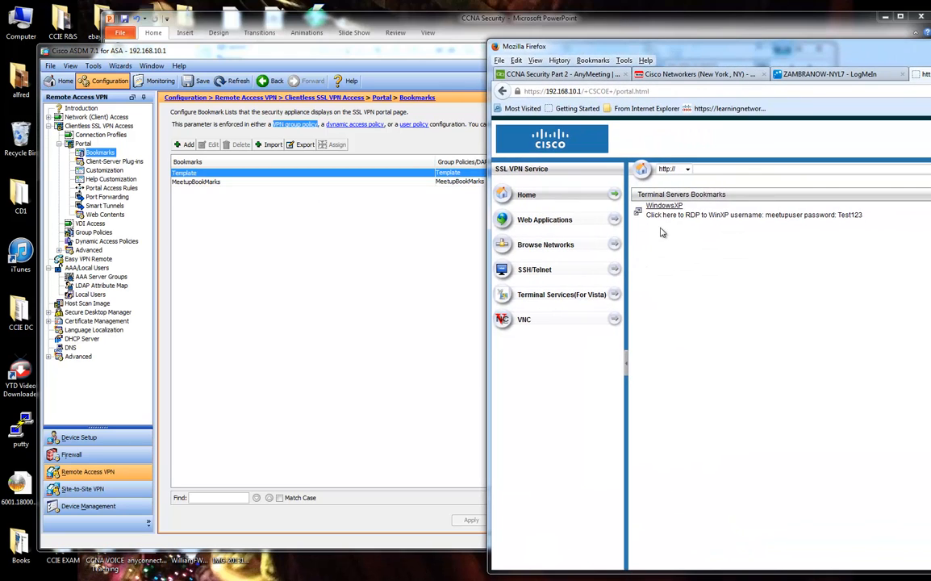
drag(676, 215, 874, 215)
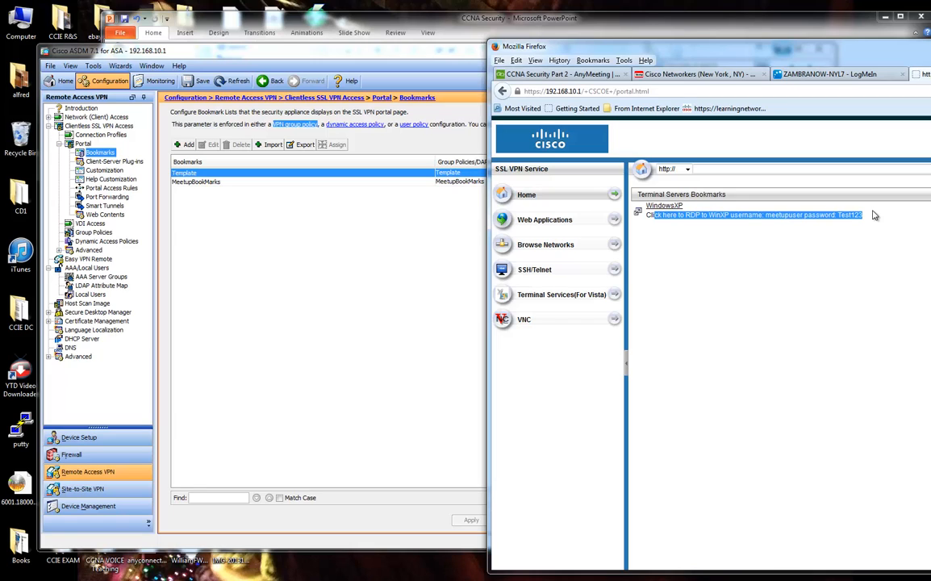
click(243, 181)
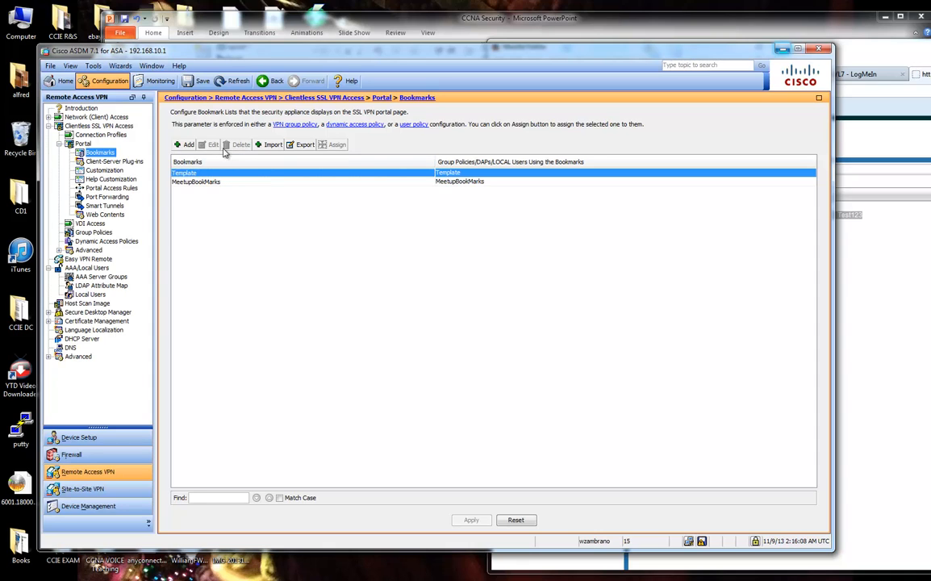
click(216, 181)
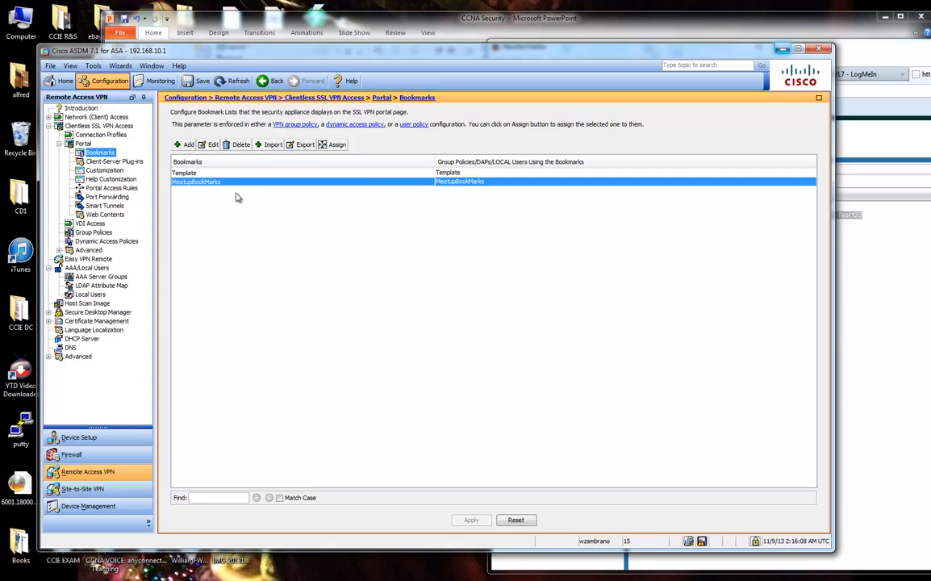
click(210, 144)
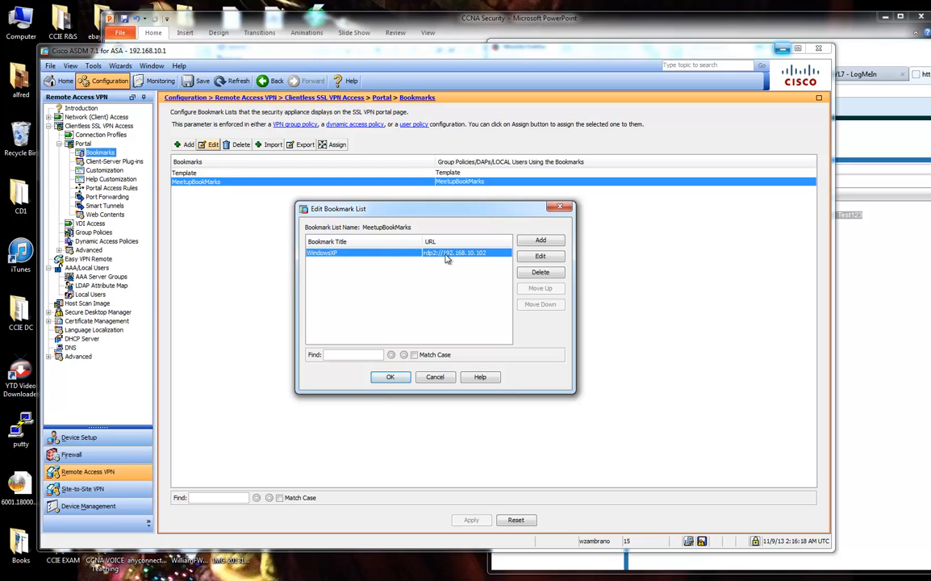
click(536, 256)
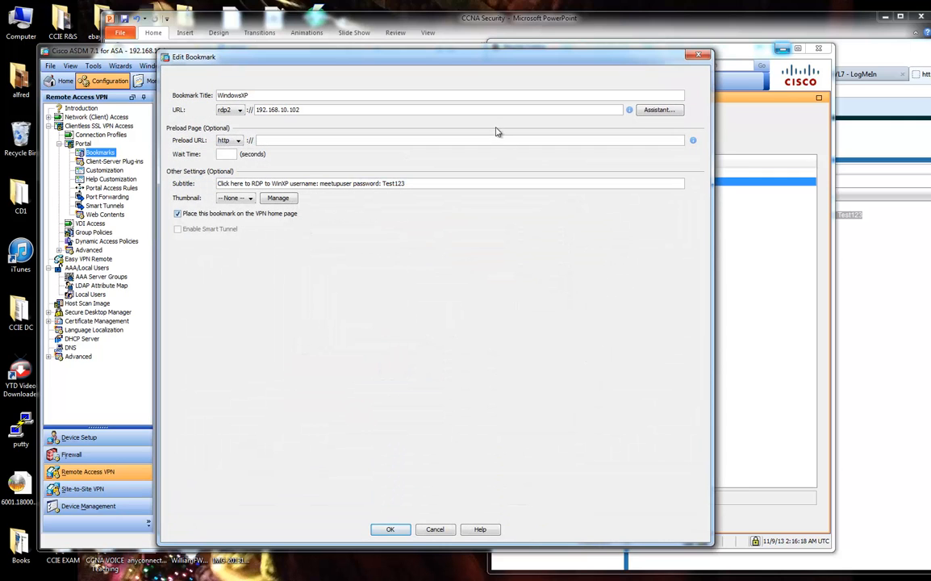
drag(431, 53, 452, 135)
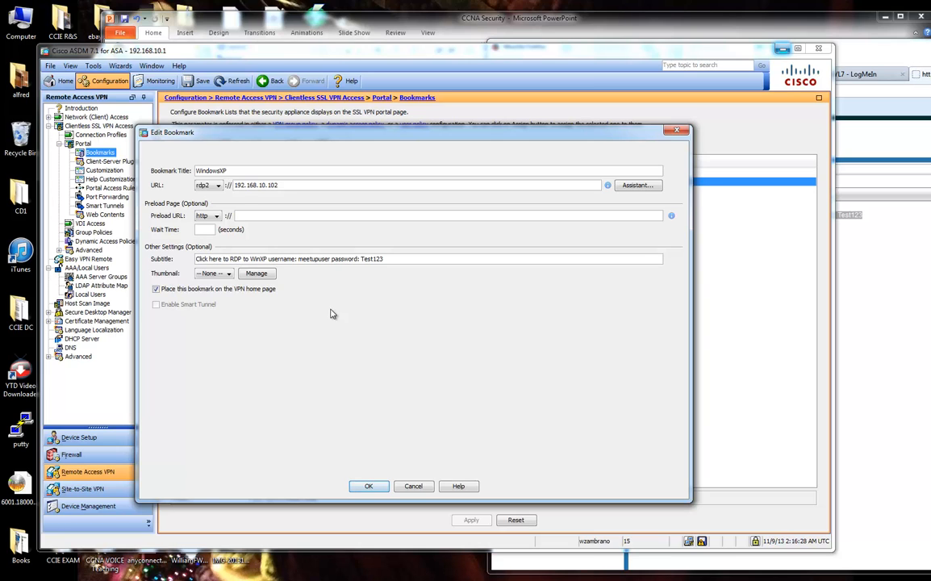
double_click(234, 170)
click(878, 270)
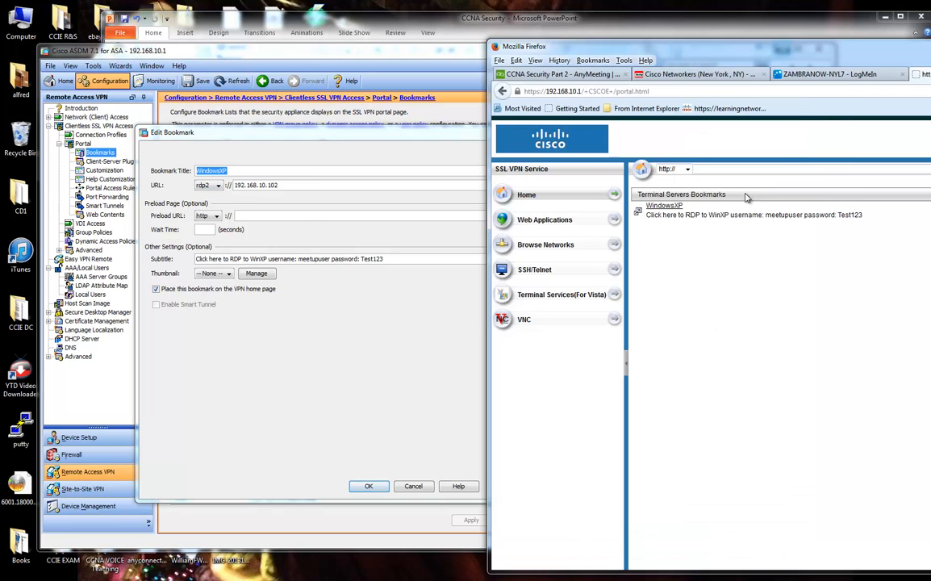
drag(685, 206, 647, 208)
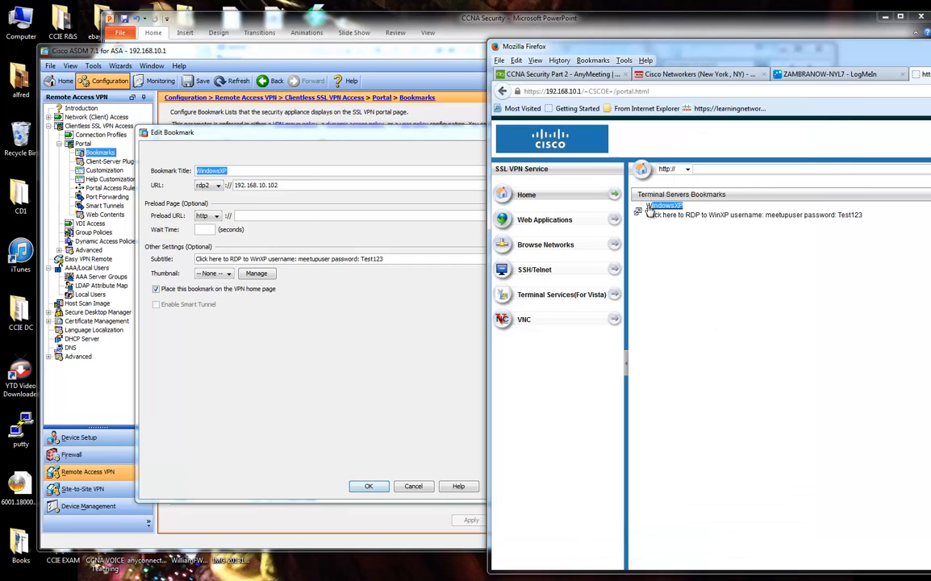
click(217, 186)
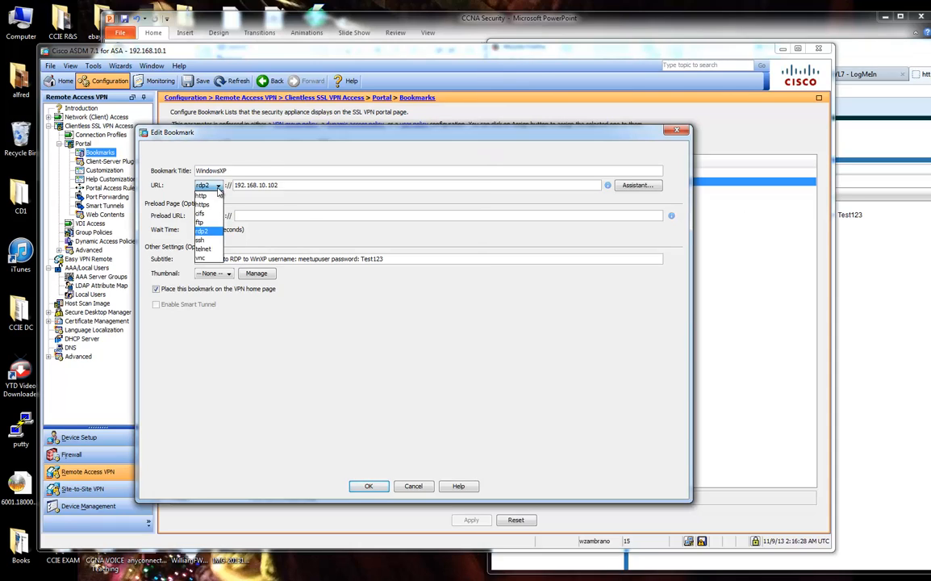
click(208, 231)
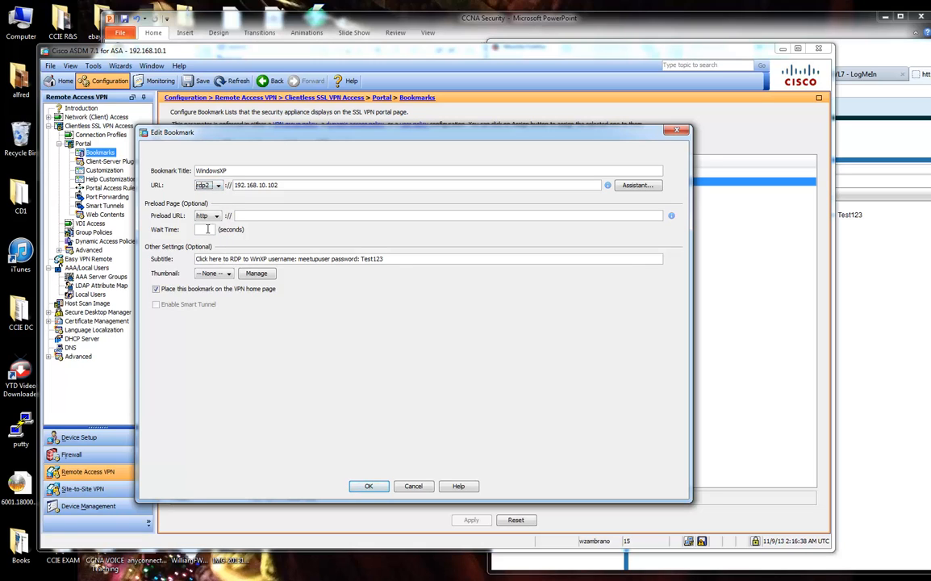
double_click(260, 187)
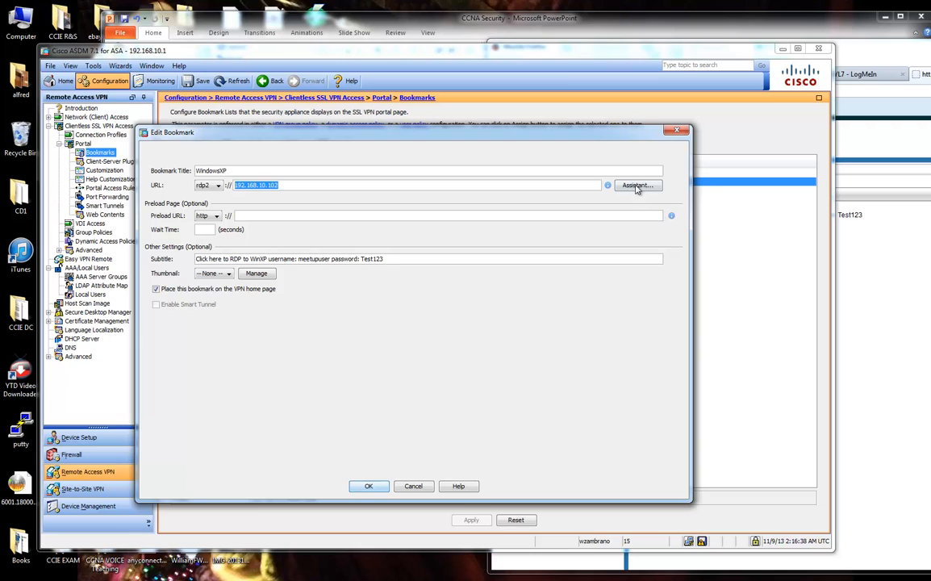
click(636, 187)
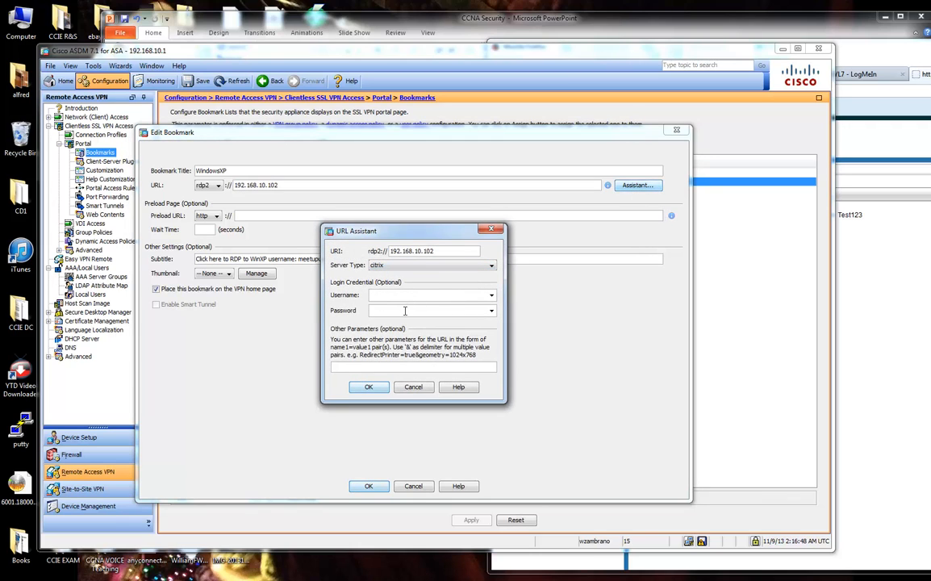
click(414, 385)
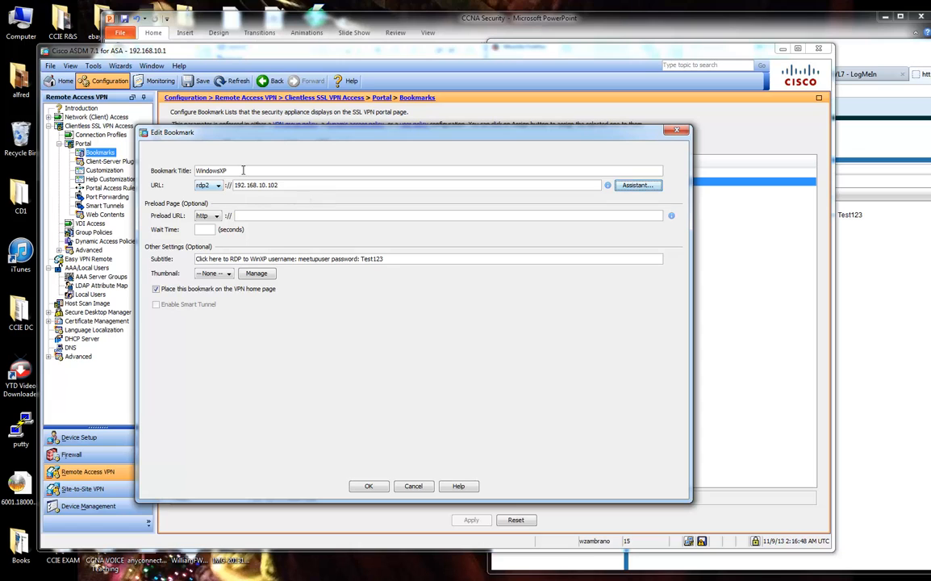
double_click(218, 170)
click(910, 229)
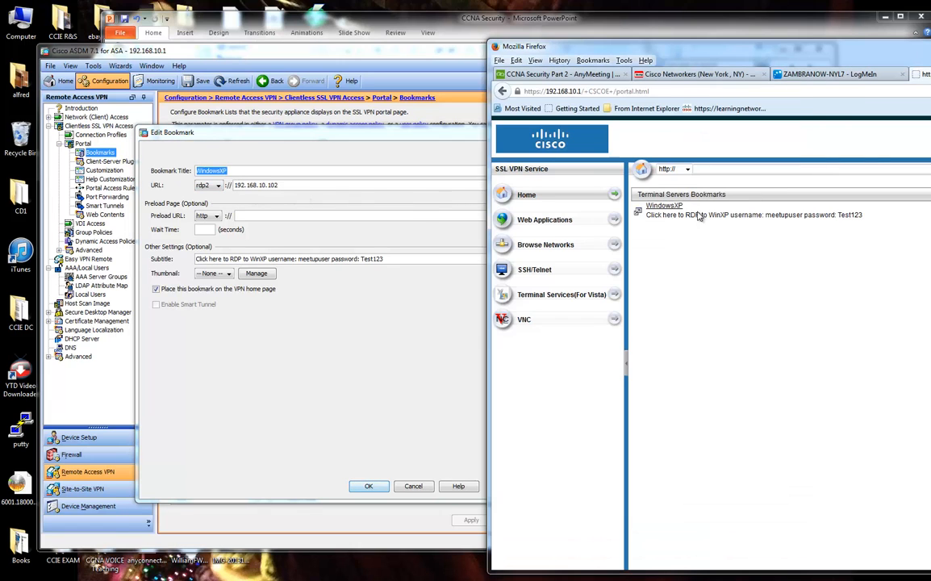
click(292, 338)
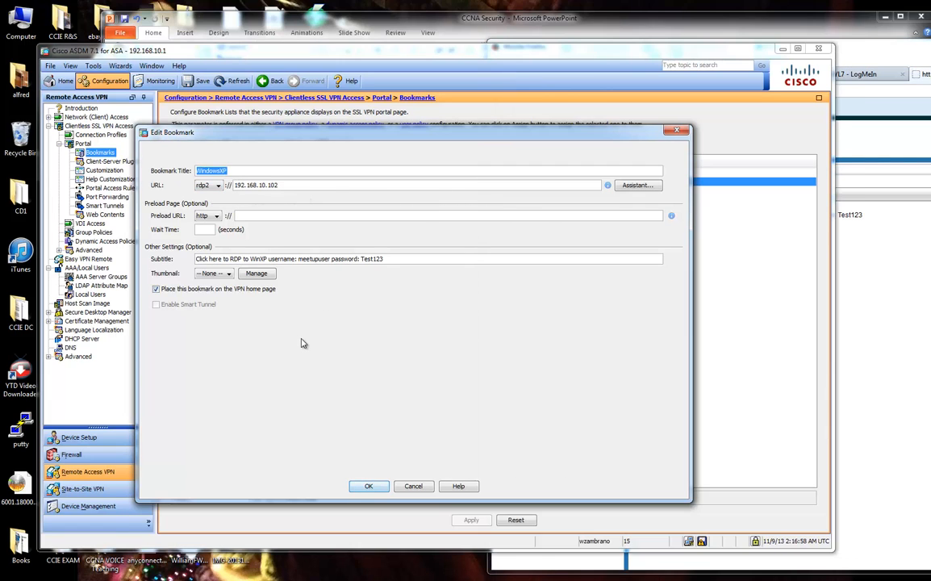
click(208, 273)
click(202, 281)
mouse_move(204, 259)
mouse_down()
mouse_move(409, 260)
mouse_move(188, 259)
mouse_up()
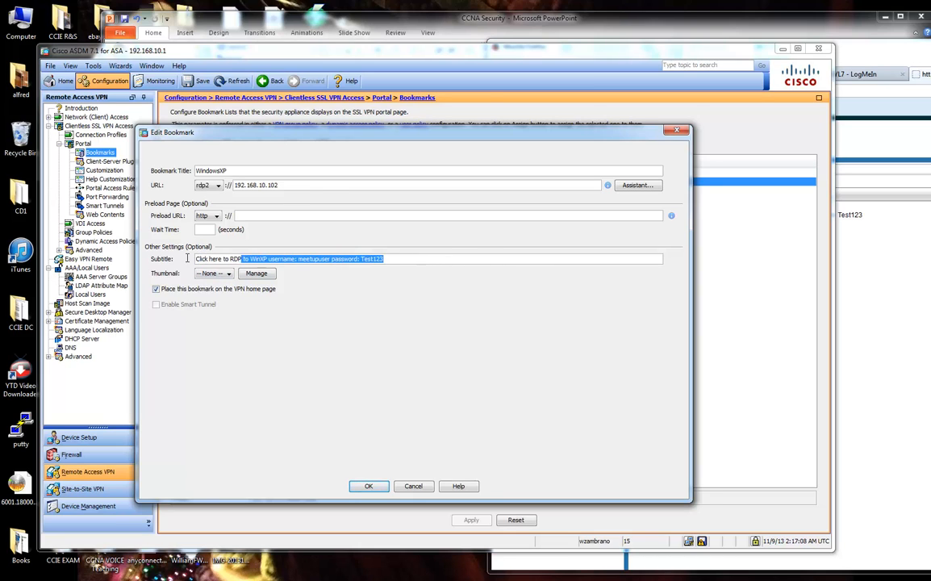
click(871, 258)
drag(863, 216, 651, 215)
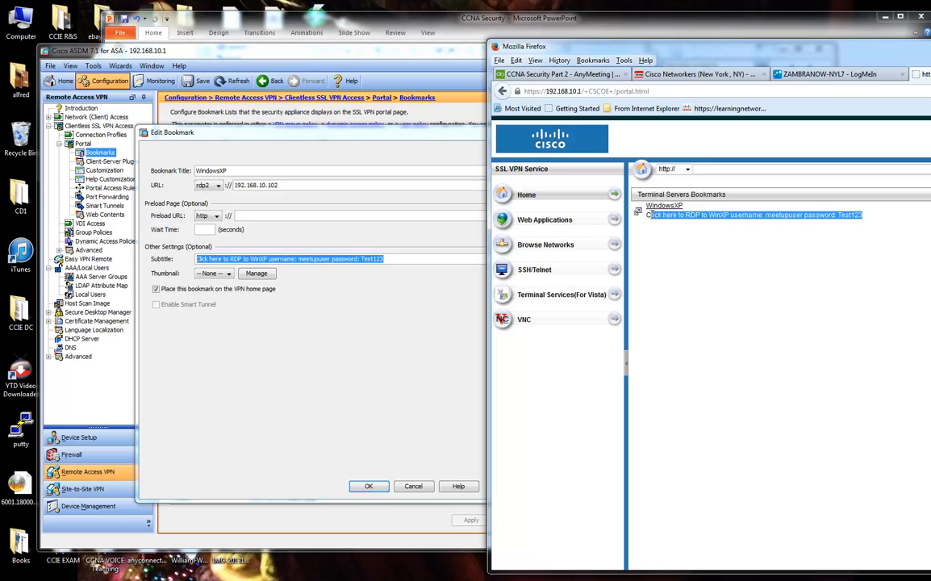
click(690, 239)
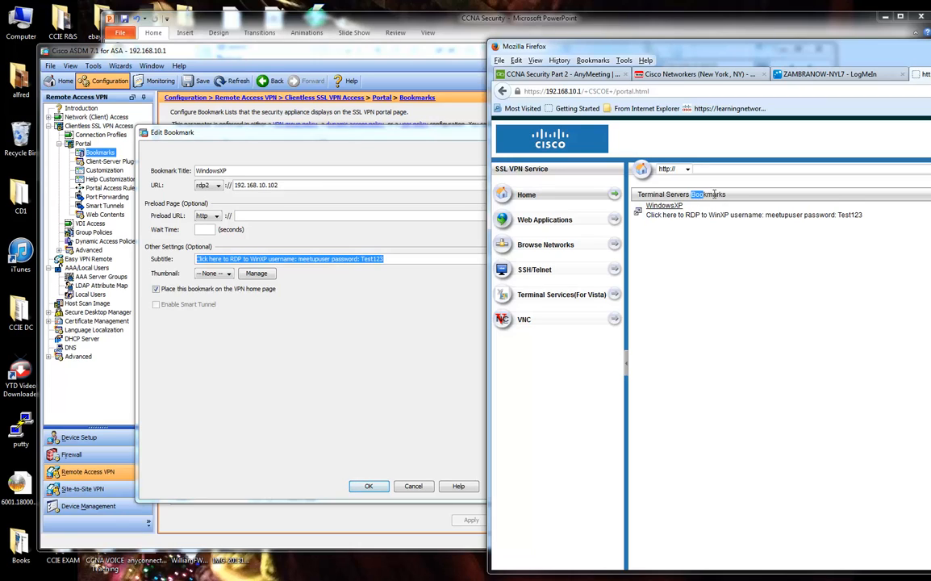
drag(714, 195, 724, 194)
click(213, 186)
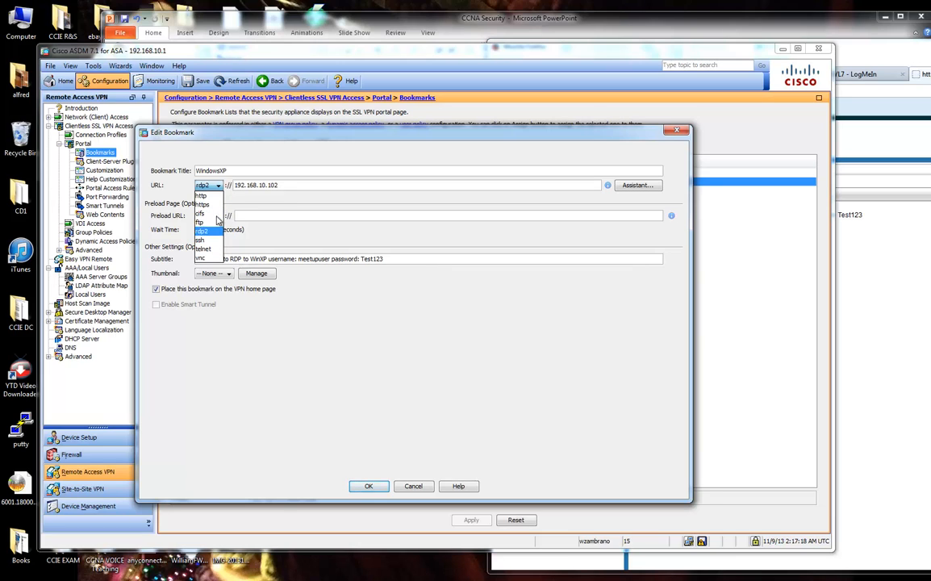
click(857, 364)
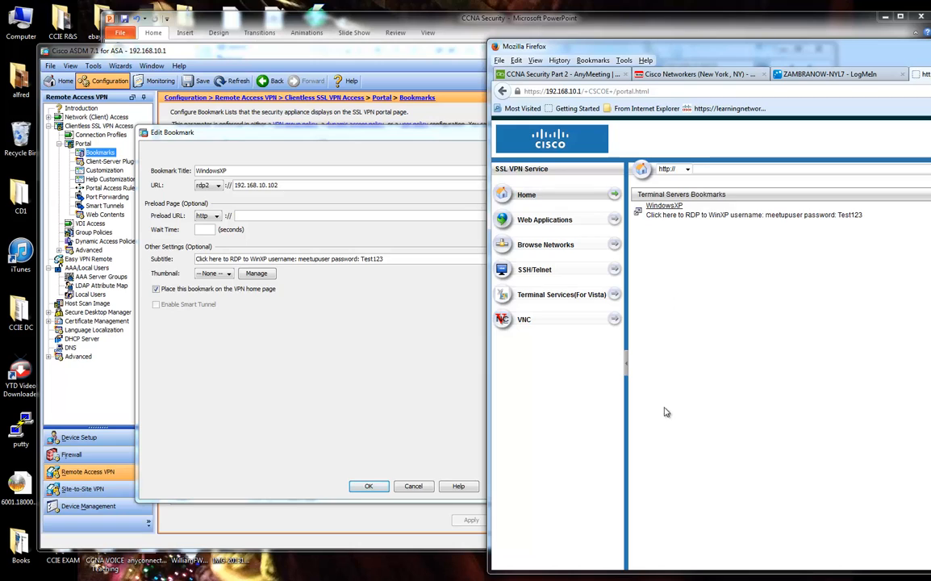
click(666, 205)
click(339, 318)
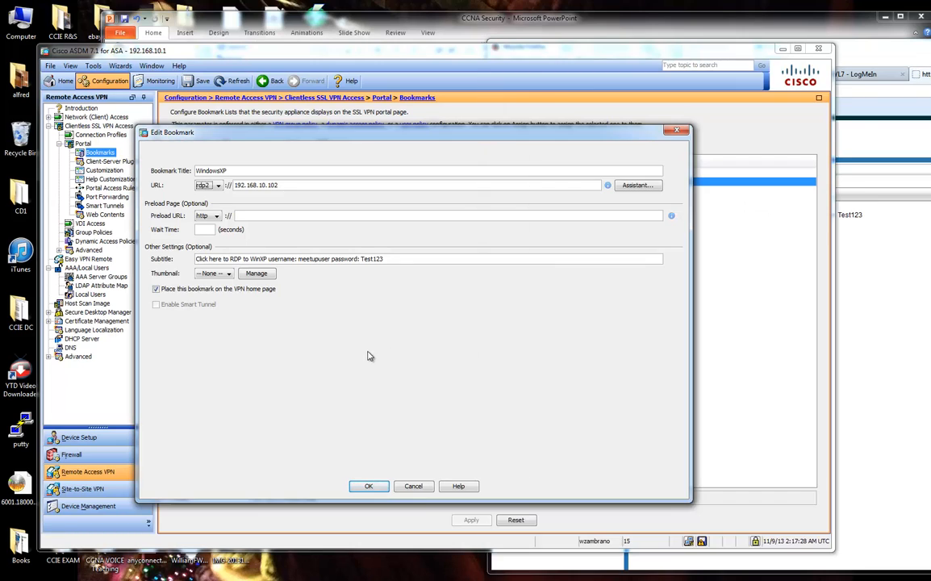
Close the WindowsXP bookmark and start a new plain URL bookmark in MeetupBookMarks.
click(385, 486)
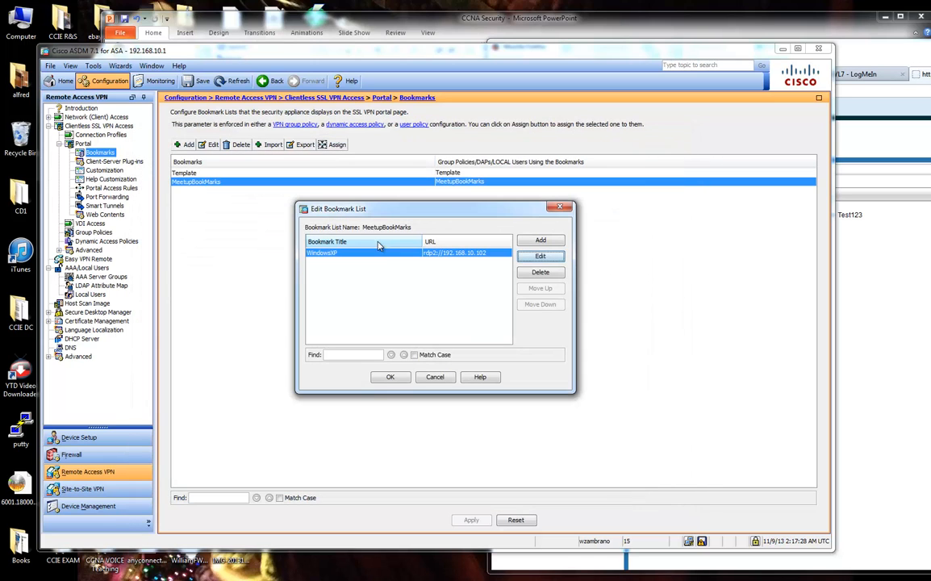
click(541, 240)
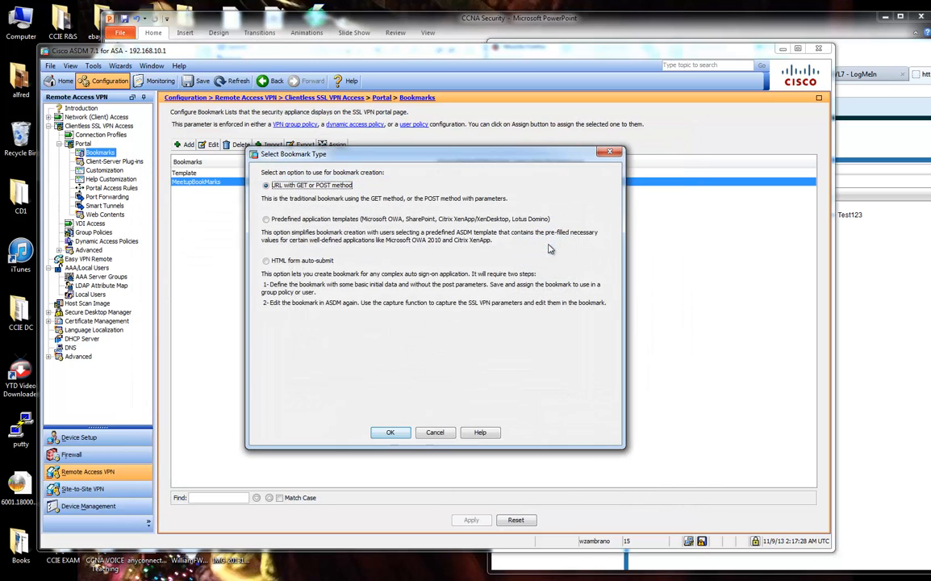
click(390, 432)
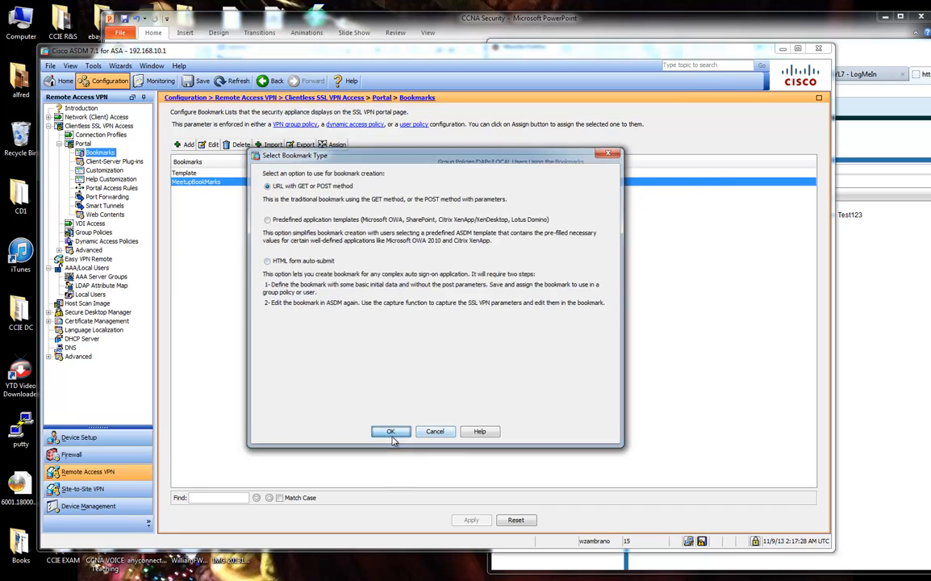
drag(333, 49, 306, 263)
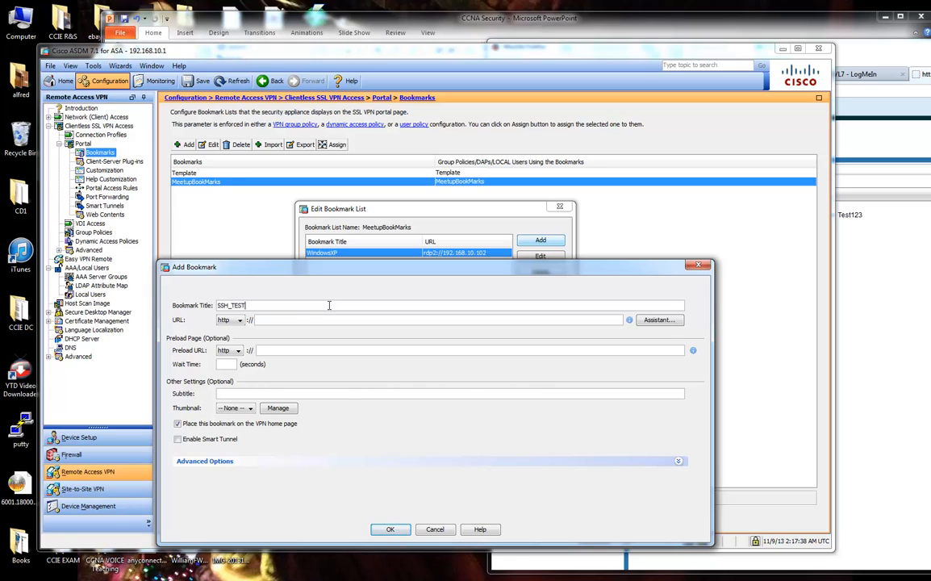
Create the SSH_TEST bookmark for ssh://192.168.10.100 and confirm the MeetupBookMarks list.
click(229, 320)
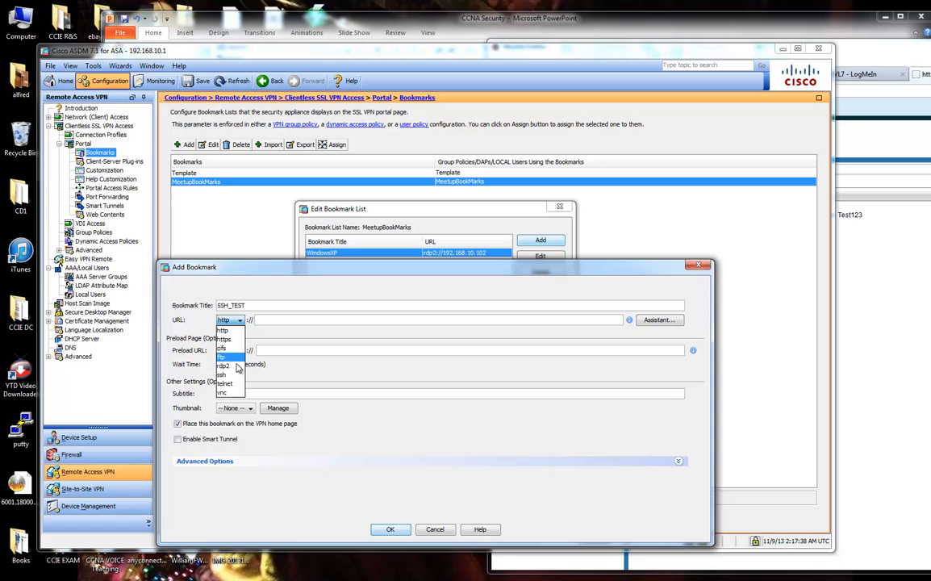
click(230, 374)
click(292, 321)
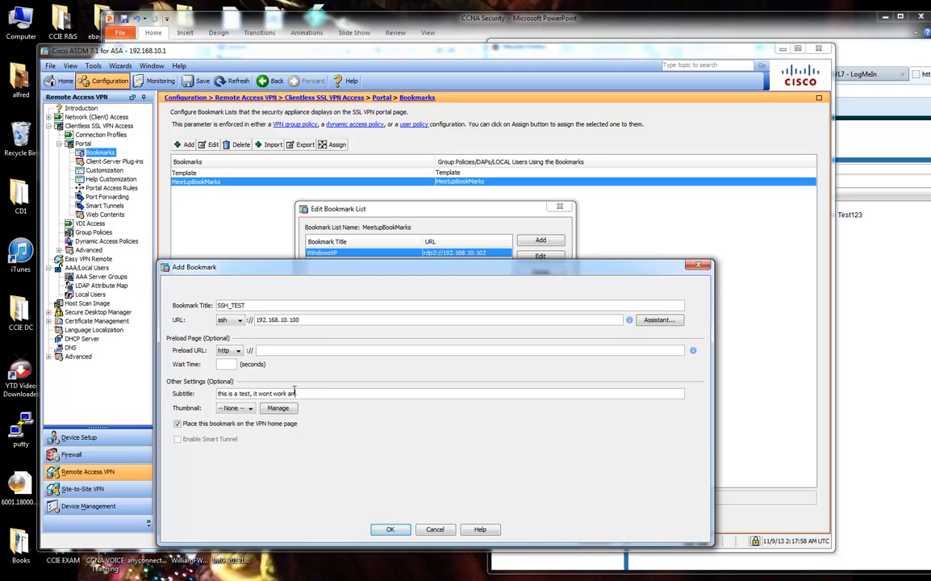
click(390, 530)
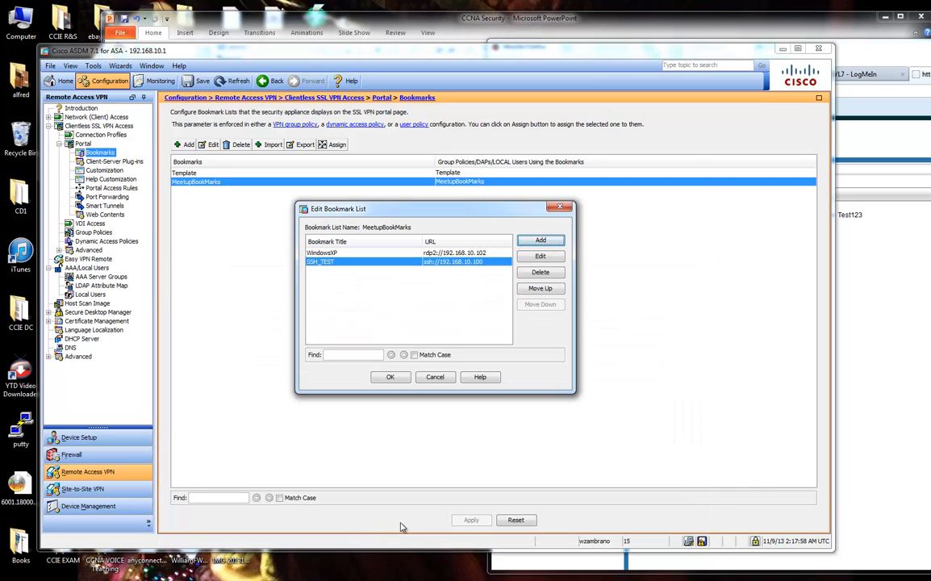
click(399, 379)
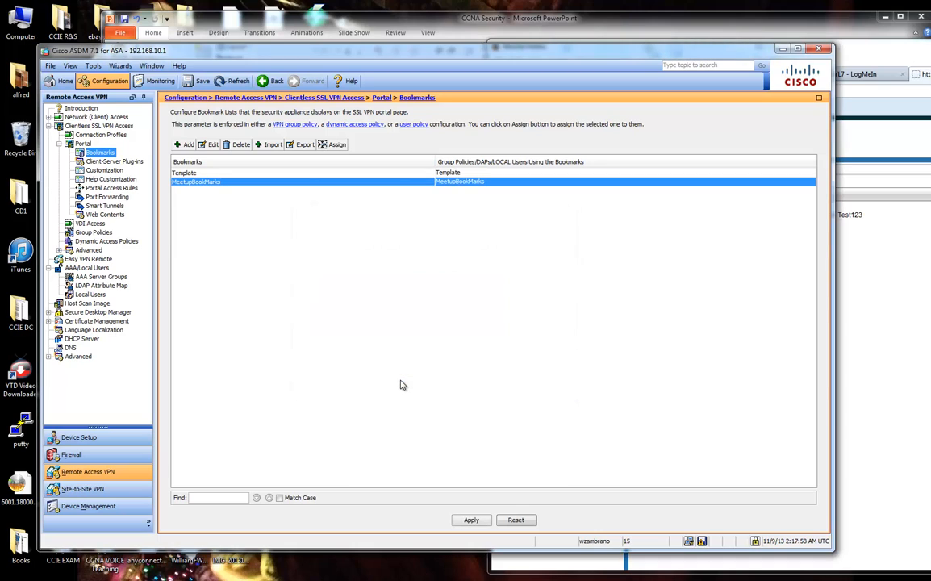
Apply the bookmark changes, review the import commands and temporary file name, then send them to the ASA.
click(470, 519)
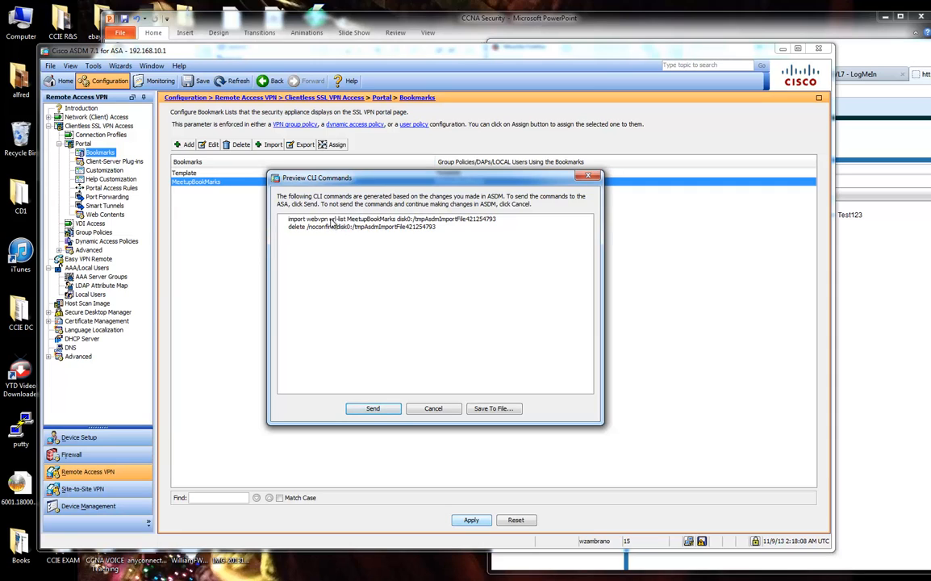
drag(331, 222, 463, 227)
drag(425, 219, 498, 225)
click(432, 229)
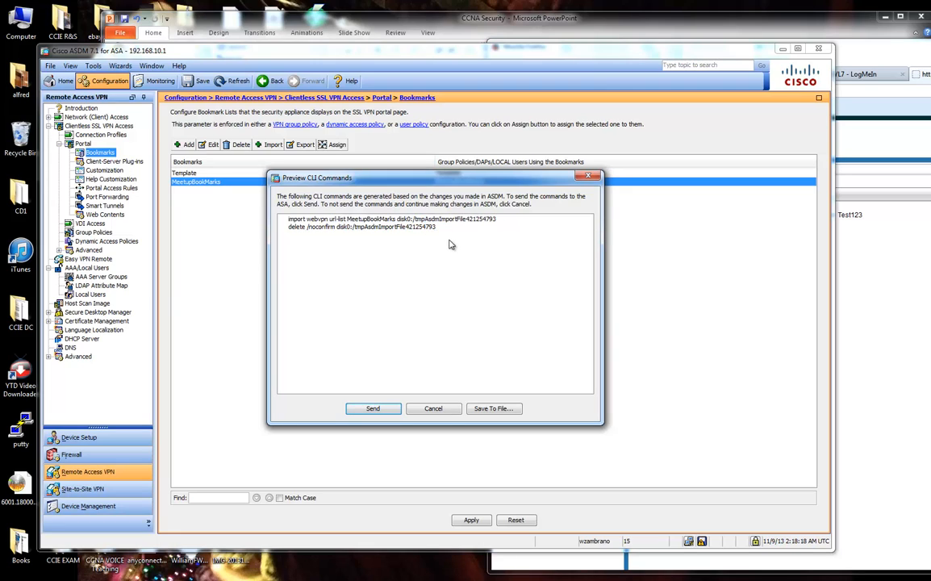
drag(425, 179, 428, 204)
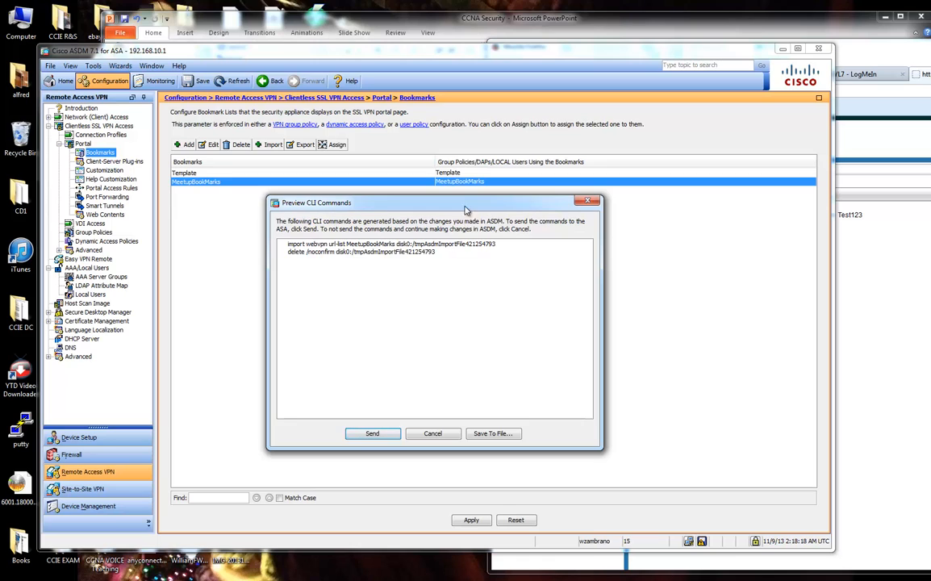
drag(465, 208, 443, 212)
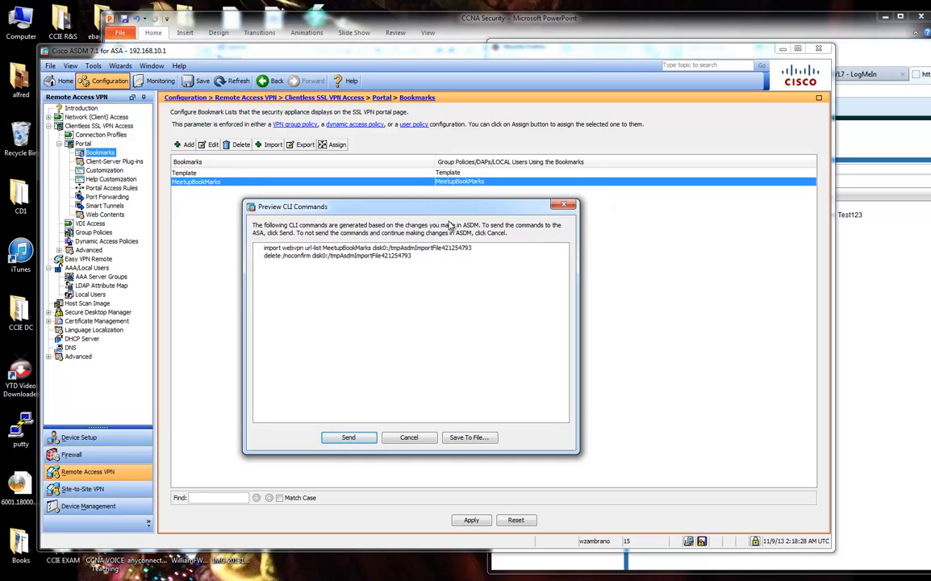
click(350, 437)
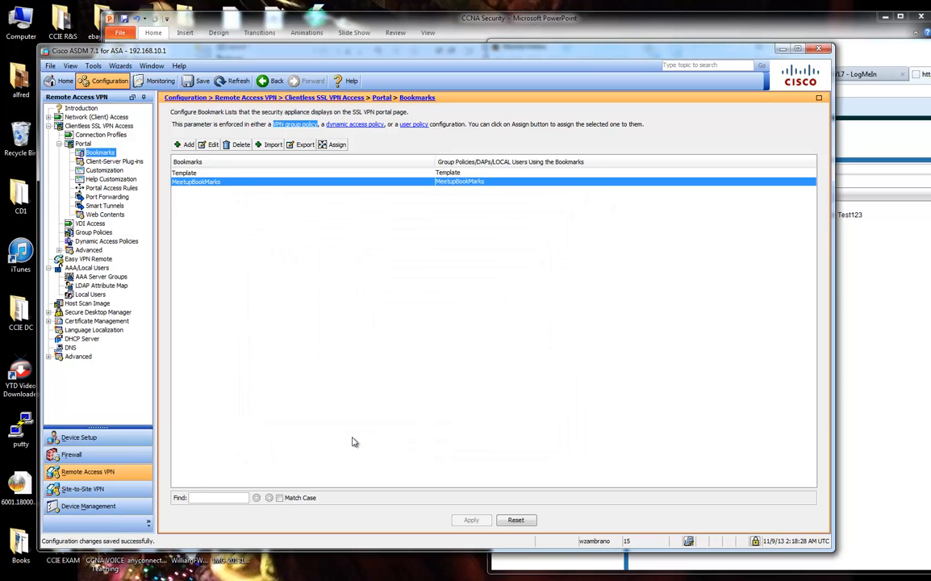
Bring the SSL VPN portal over ASDM and reload it with F5 to show SSH_TEST.
click(840, 301)
drag(662, 45, 442, 37)
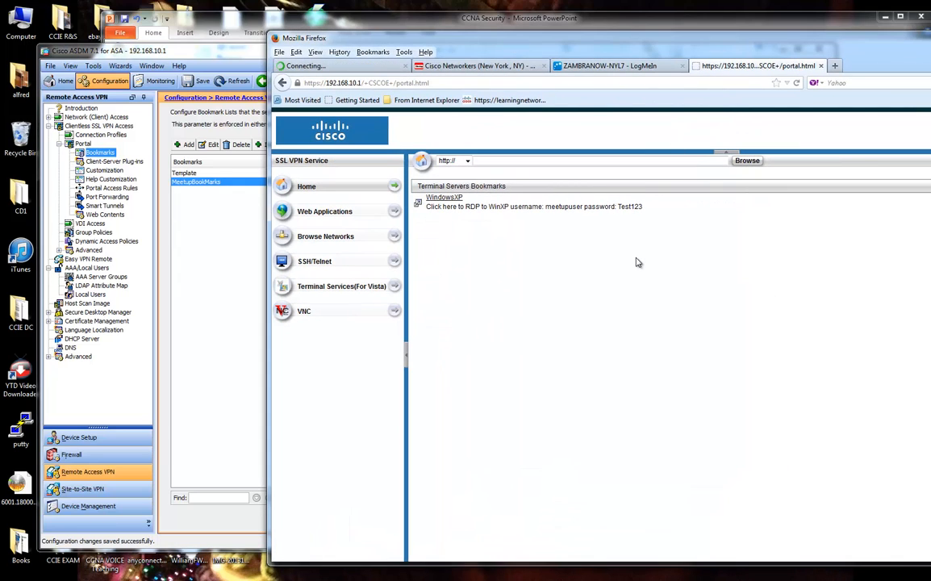
key(F5)
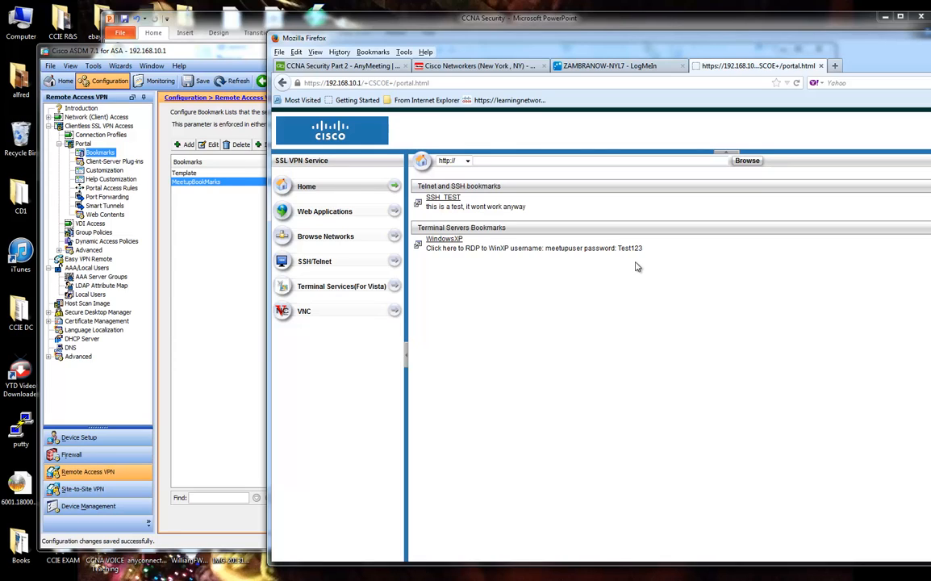
Launch SSH_TEST, accept the Java warning, view the SecurityException details and dismiss them.
click(453, 200)
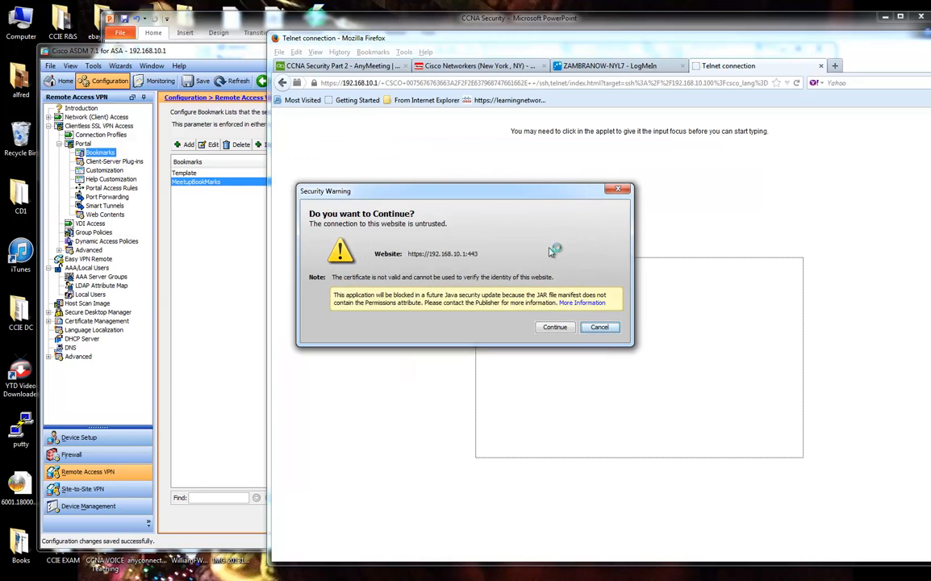
click(554, 326)
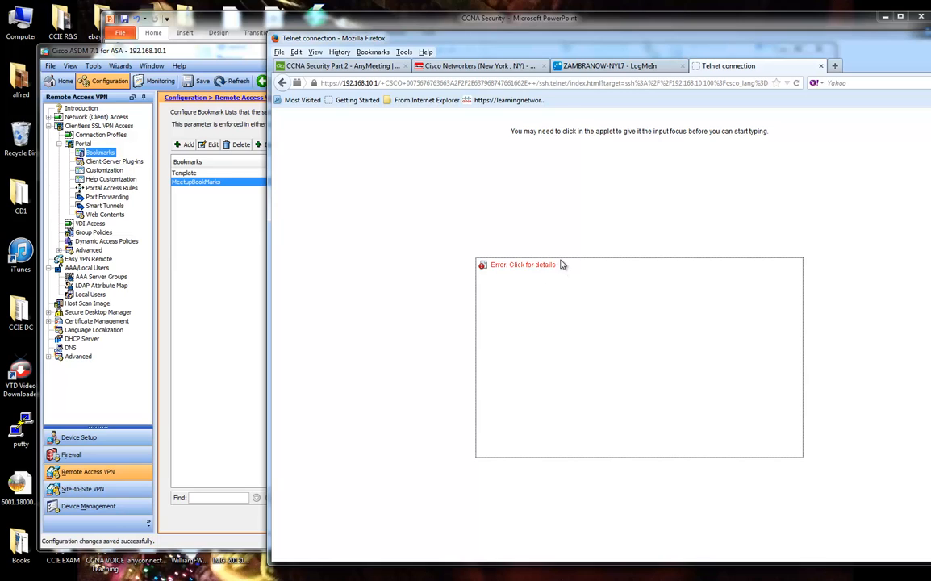
click(516, 264)
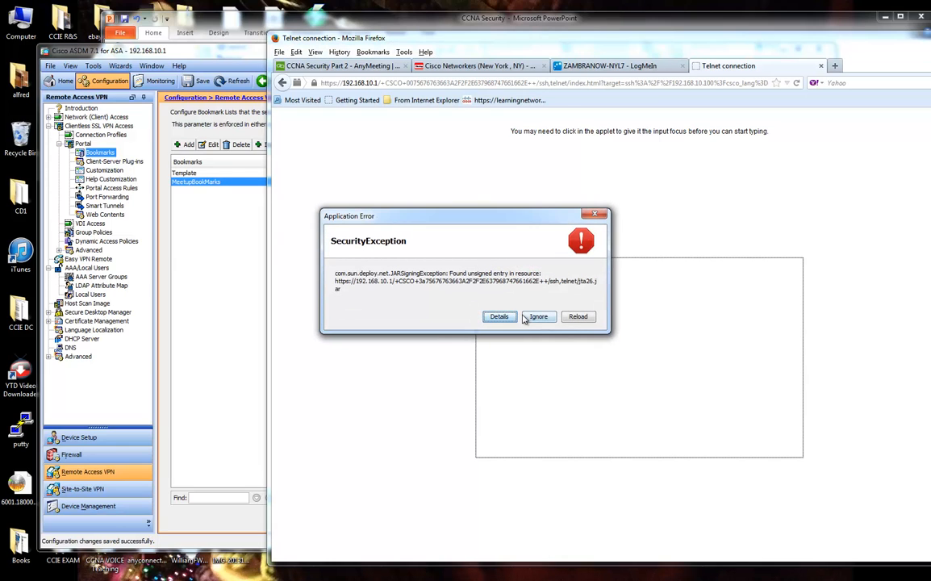
click(600, 214)
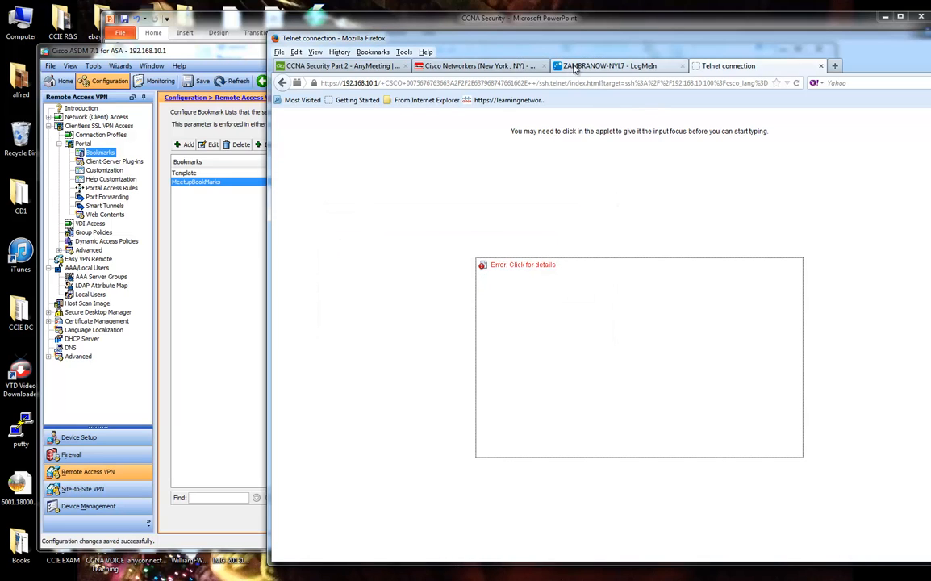
drag(428, 38, 930, 38)
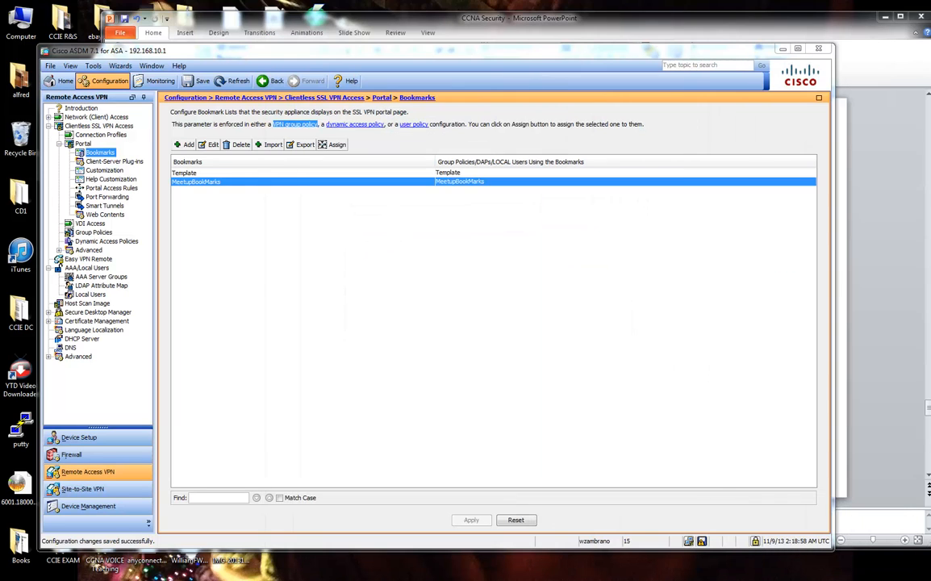
click(212, 144)
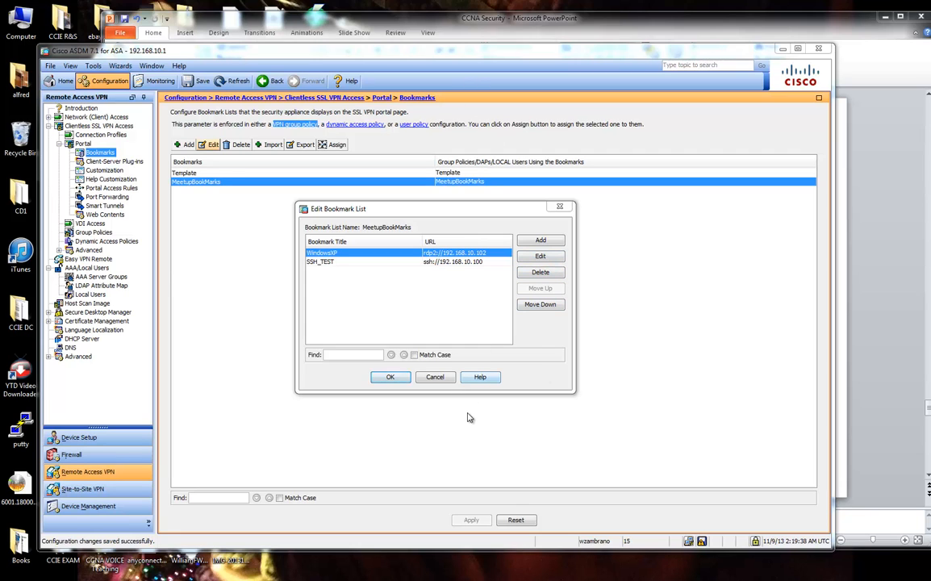
click(435, 377)
click(440, 20)
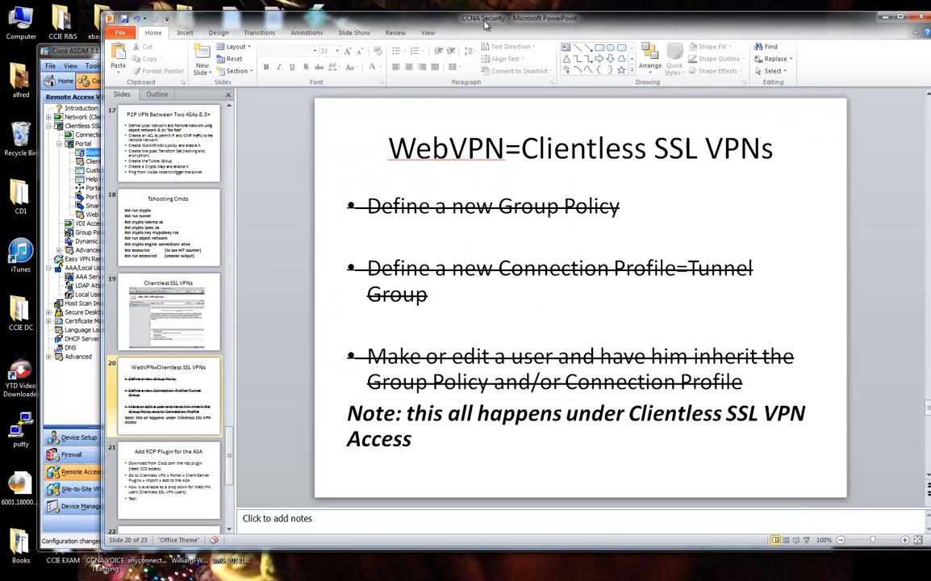
click(193, 462)
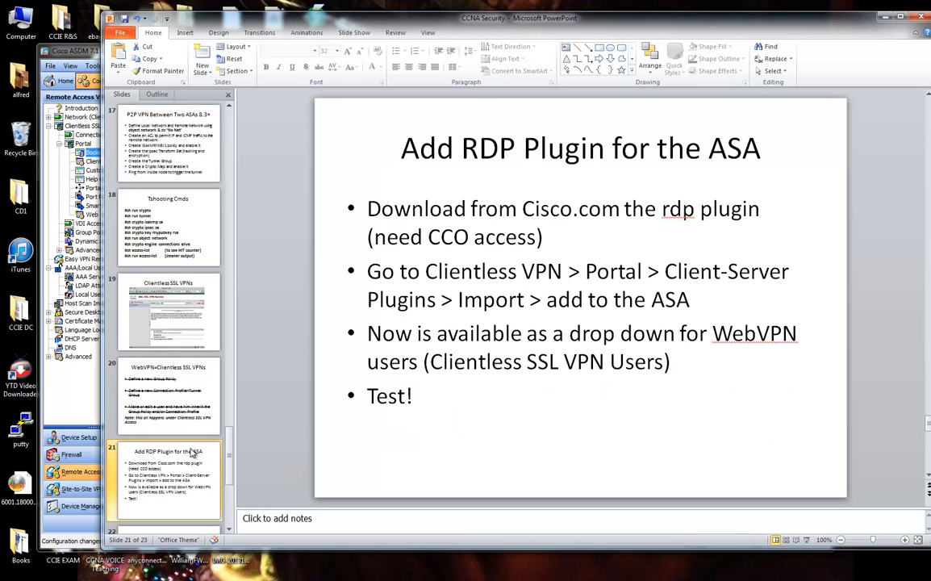
click(85, 52)
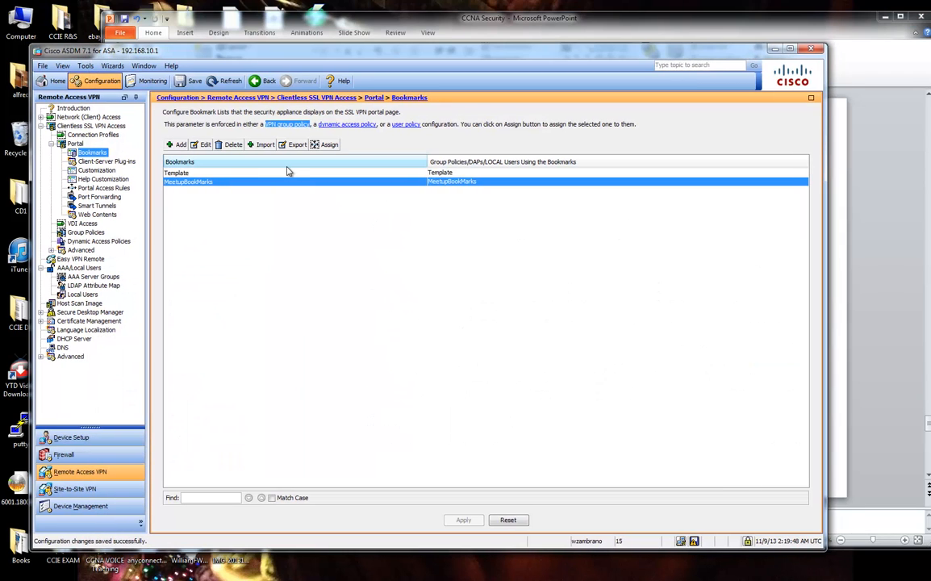
Start a new bookmark list with a URL bookmark, view its protocols, then cancel both and return to the slides.
click(177, 145)
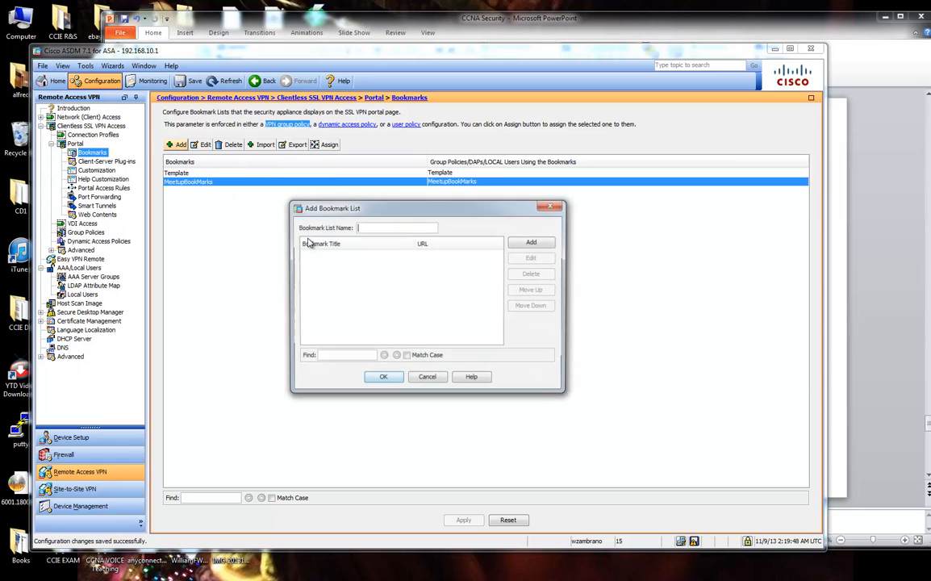
click(532, 242)
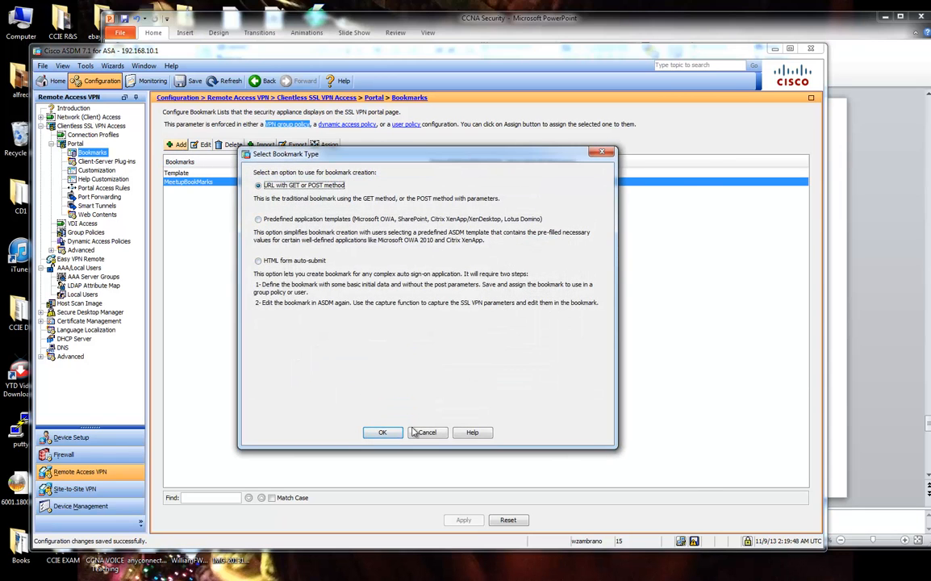
click(384, 430)
click(230, 110)
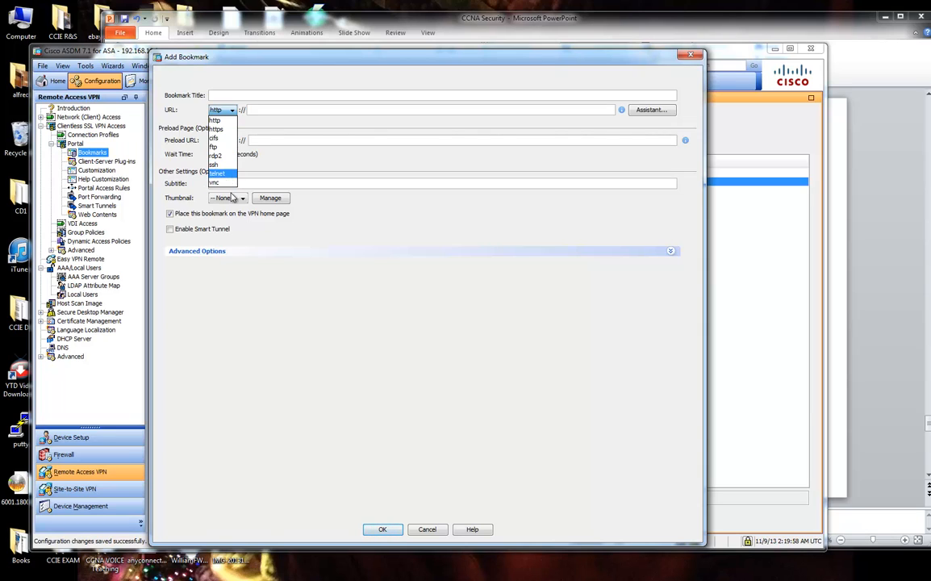
click(443, 533)
click(441, 533)
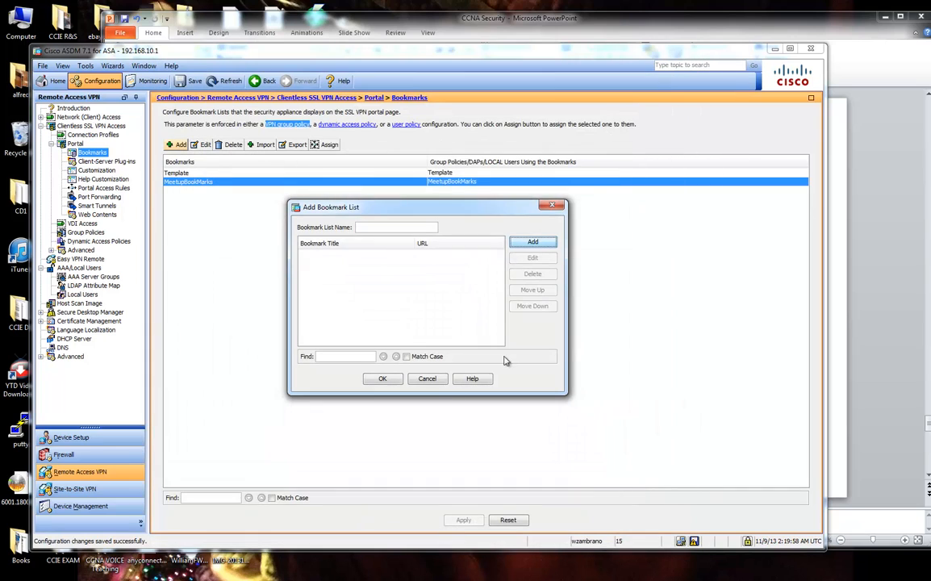
click(430, 379)
key(alt+Tab)
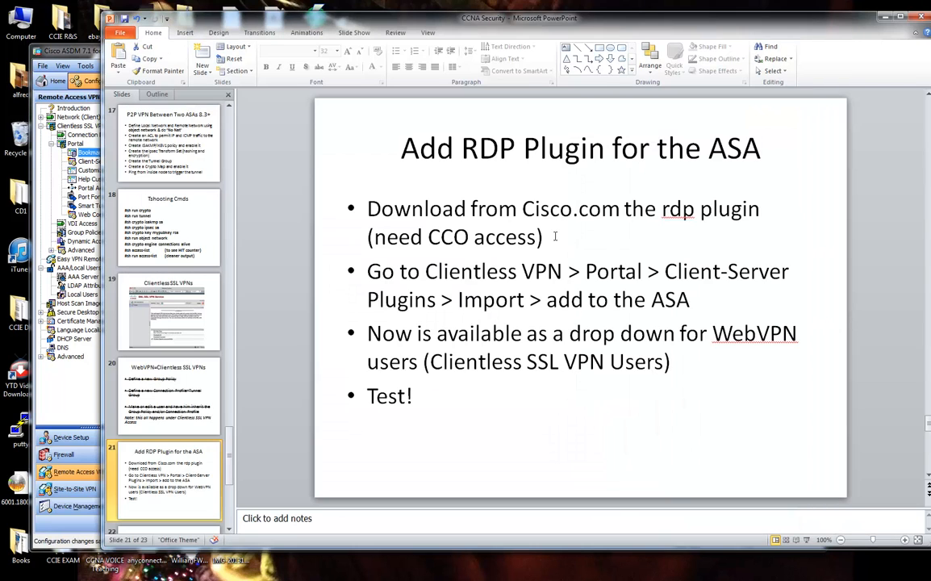
Highlight the download-the-rdp-plugin bullet and bring up the 'cisco rdp plugin download' Google results.
drag(555, 237, 413, 212)
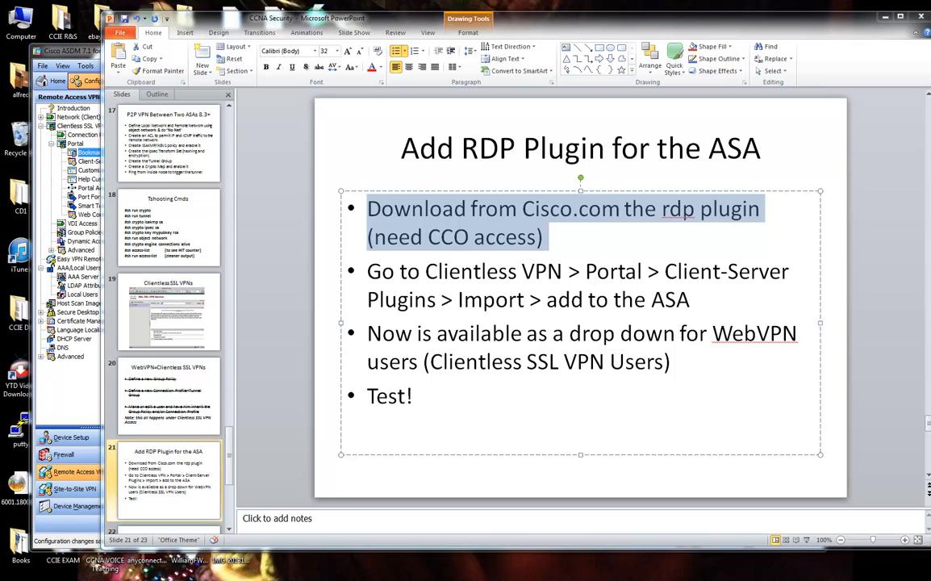
drag(930, 44, 864, 78)
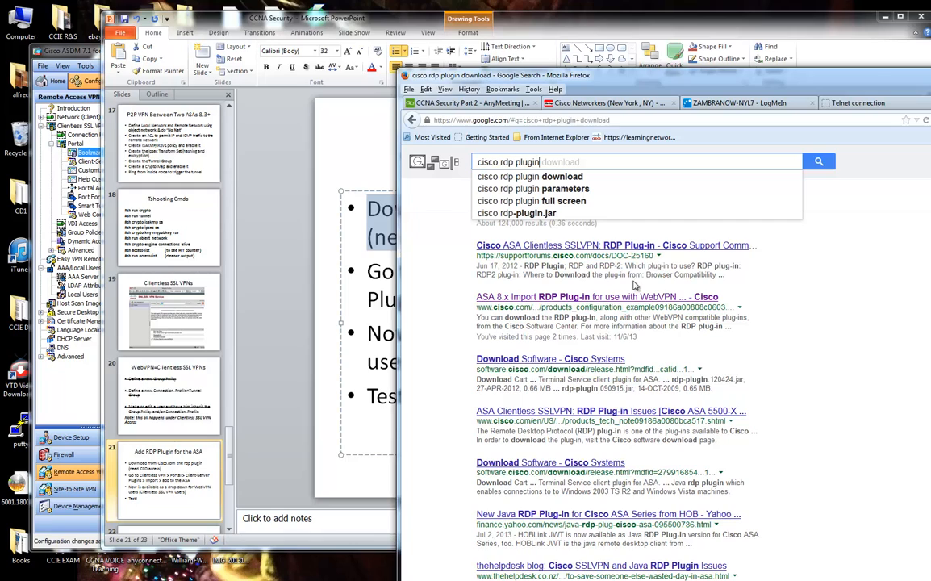
Highlight the slide's need-CCO-access note and jump to the article's RDP versus RDP-2 section.
click(573, 178)
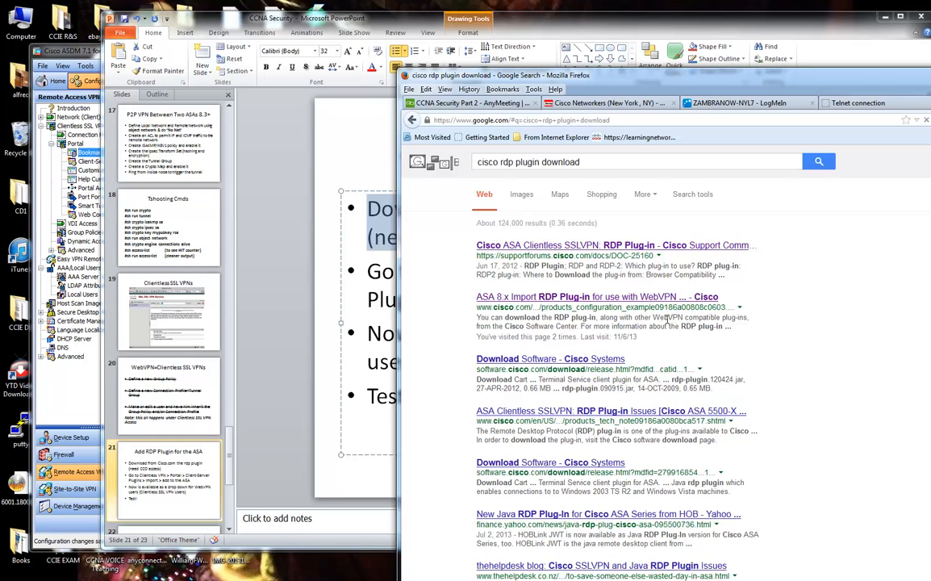
click(339, 264)
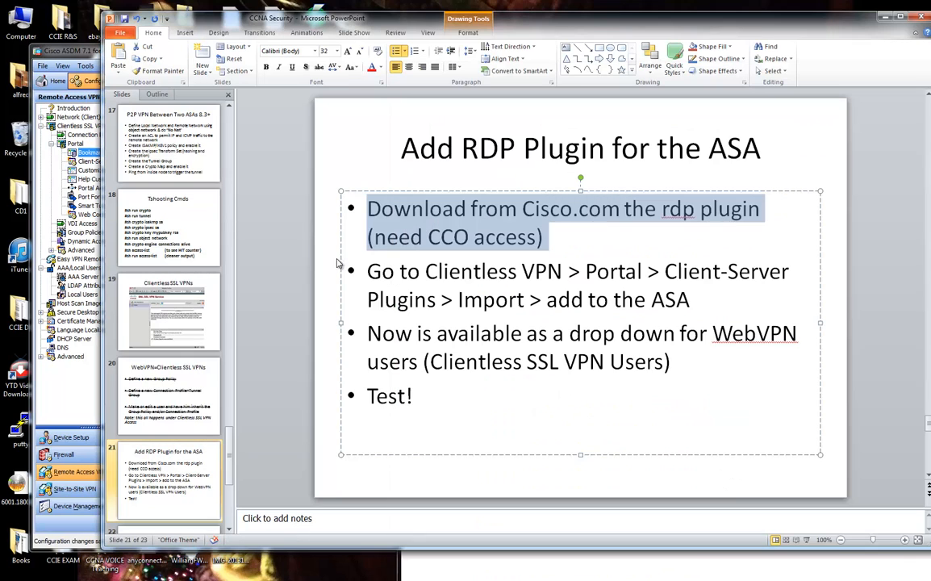
click(400, 270)
drag(374, 238, 537, 238)
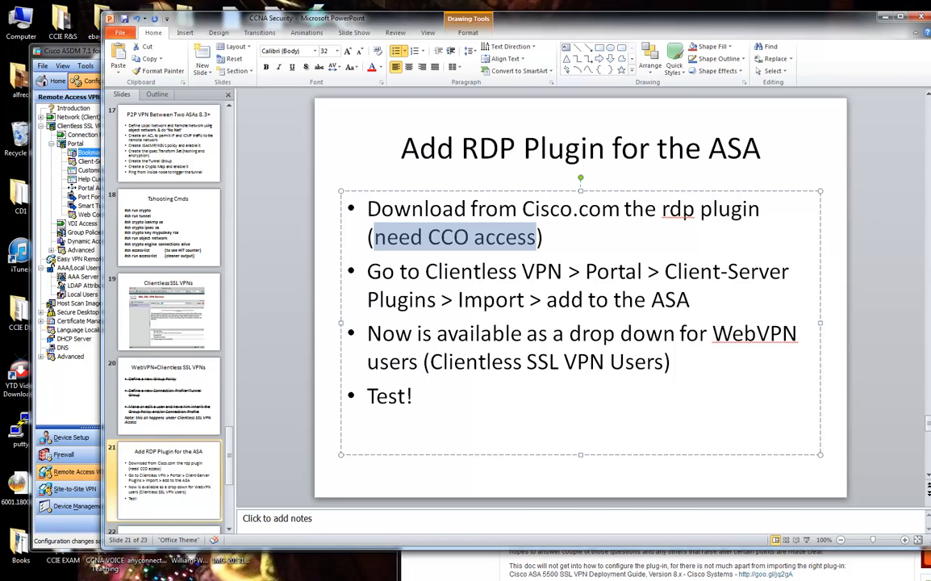
key(alt+Tab)
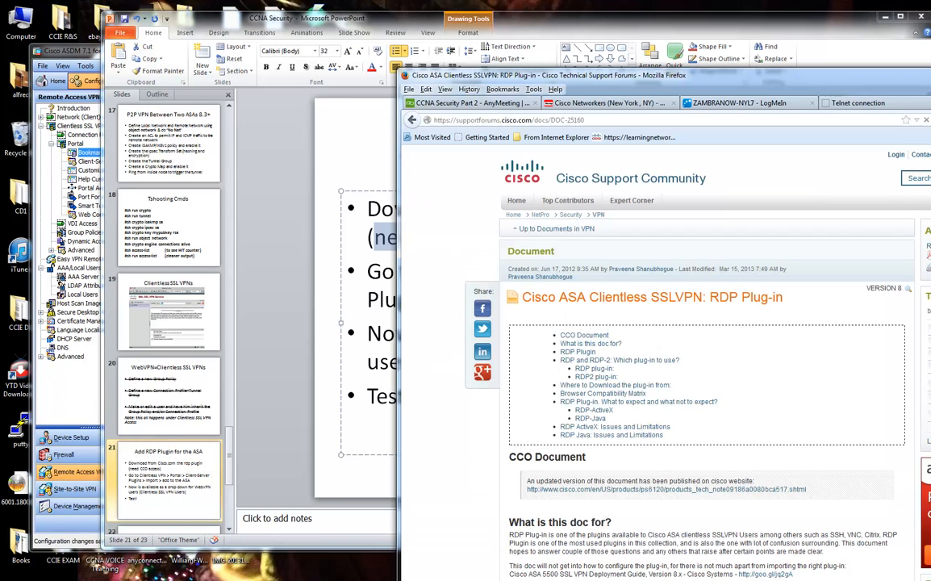
click(609, 370)
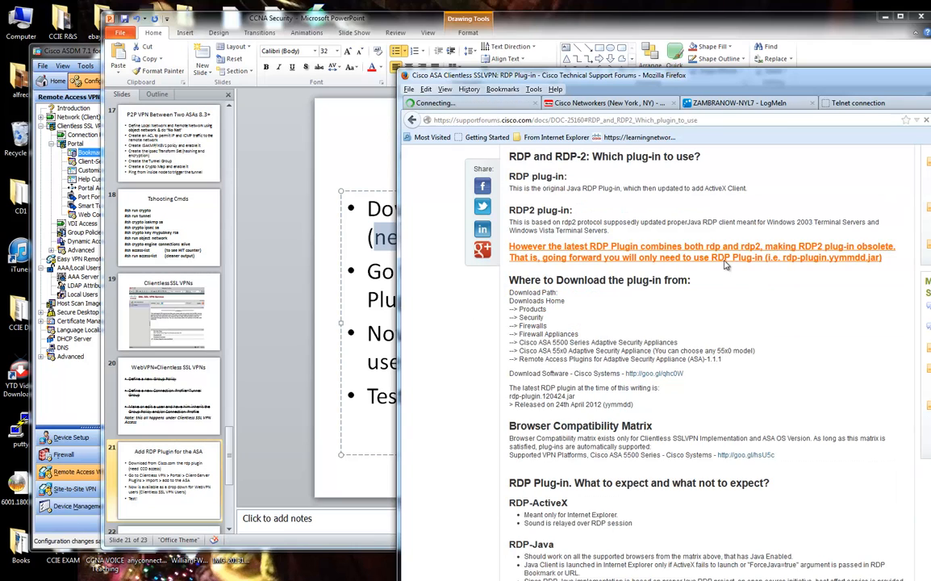
click(484, 120)
text(www.cisco.com)
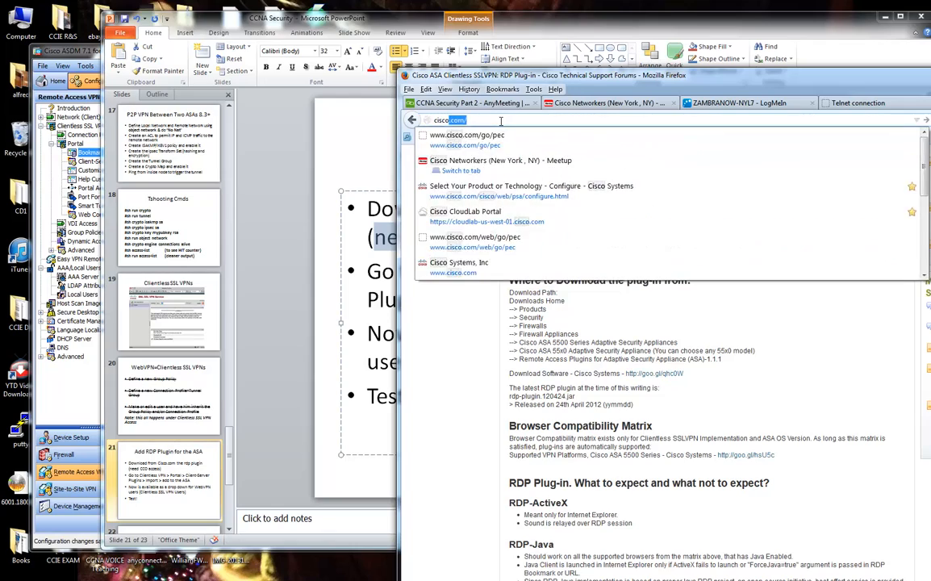
key(Return)
drag(607, 76, 280, 254)
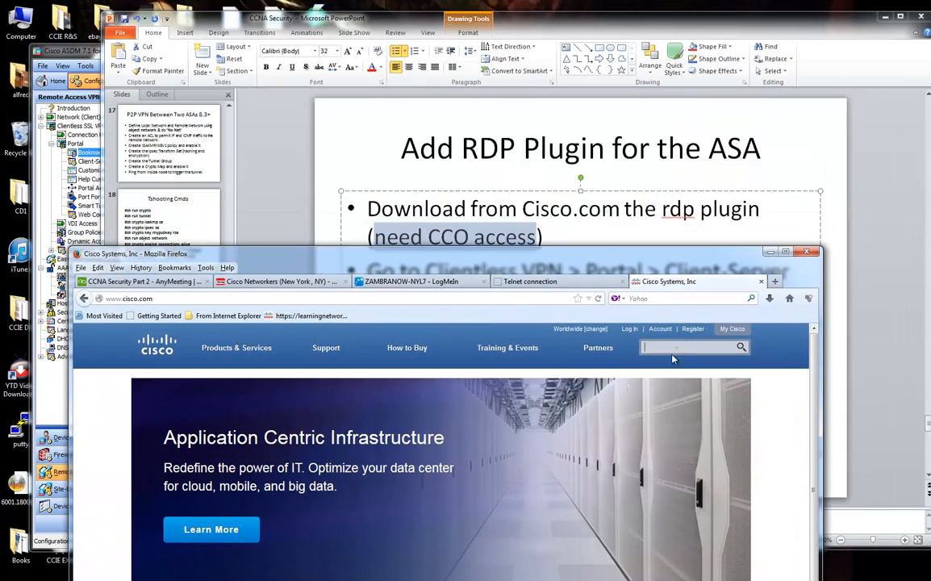
text(rdp plugin)
key(Return)
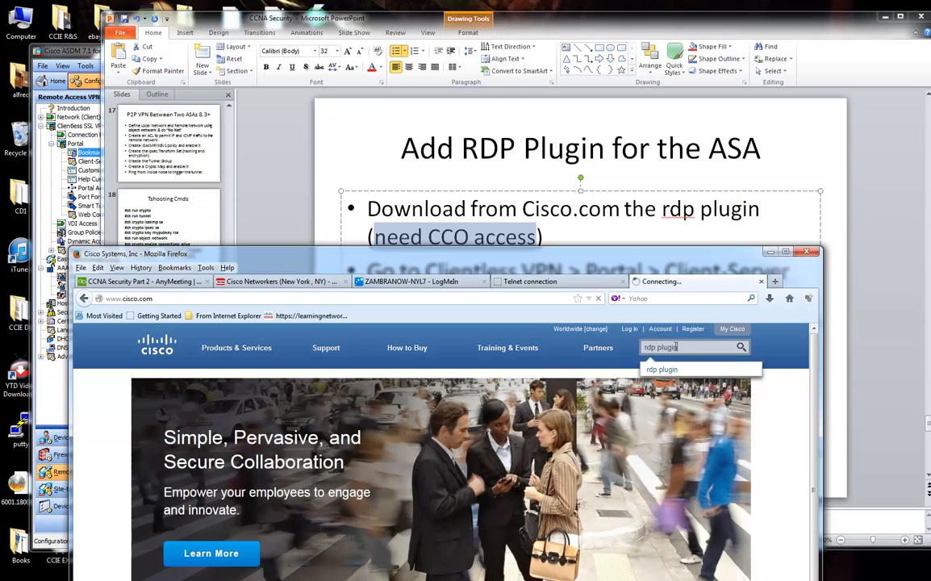
drag(676, 248, 720, 33)
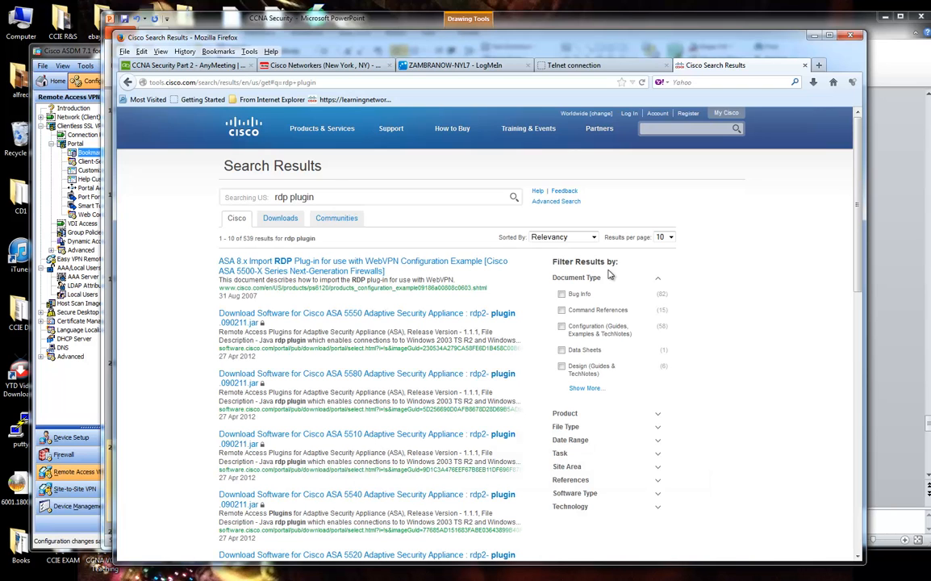
click(479, 322)
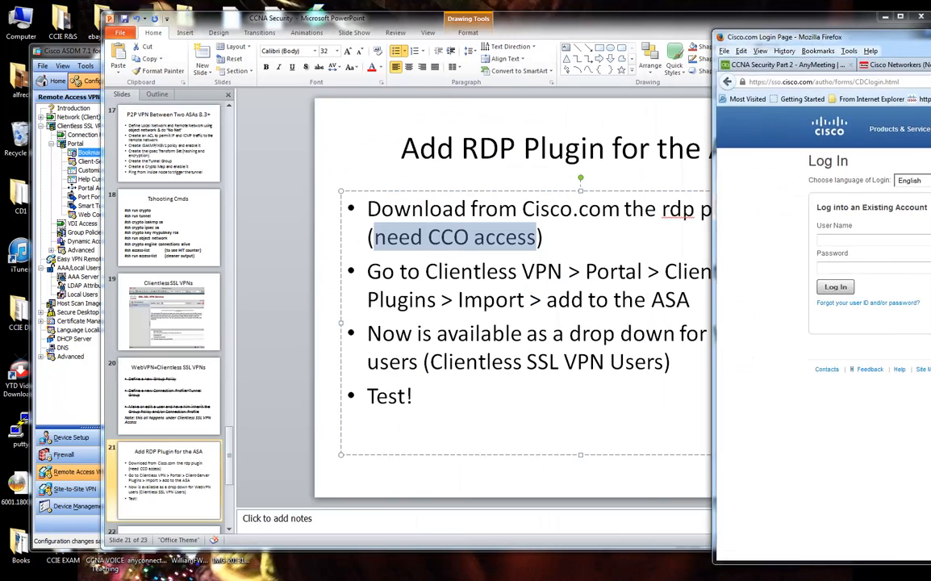
Select the 'Go to Clientless VPN > Portal > Client-Server Plugins > Import' bullet, then reveal ASDM.
click(514, 293)
drag(368, 266, 664, 308)
drag(498, 22, 570, 288)
drag(557, 55, 543, 34)
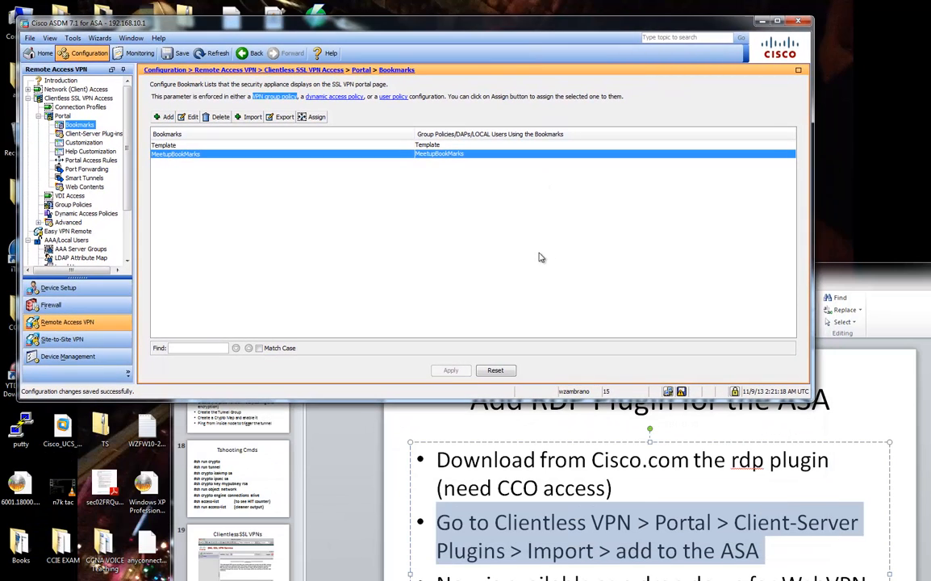
Open Client-Server Plug-ins and walk through an rdp2 import with Browse Local Files, then cancel it.
click(63, 116)
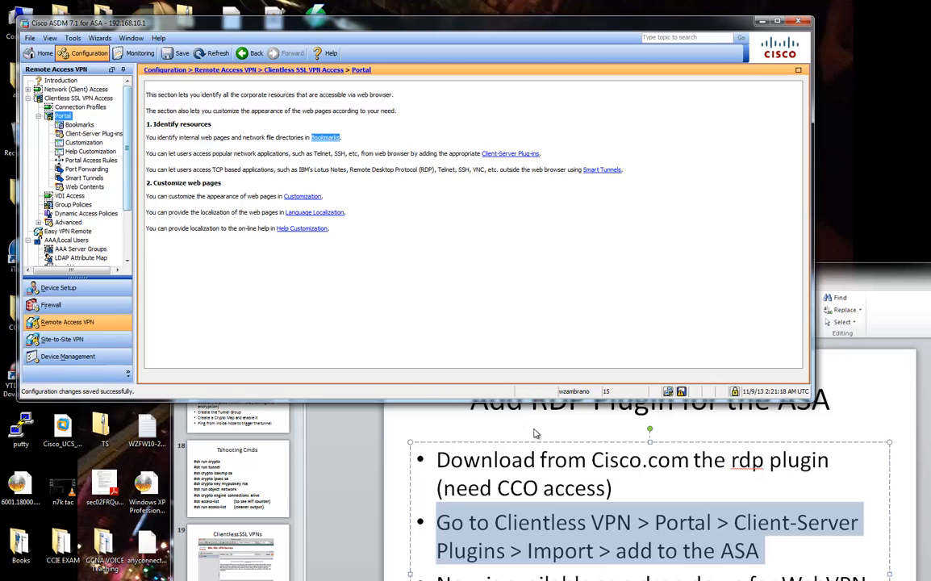
click(90, 133)
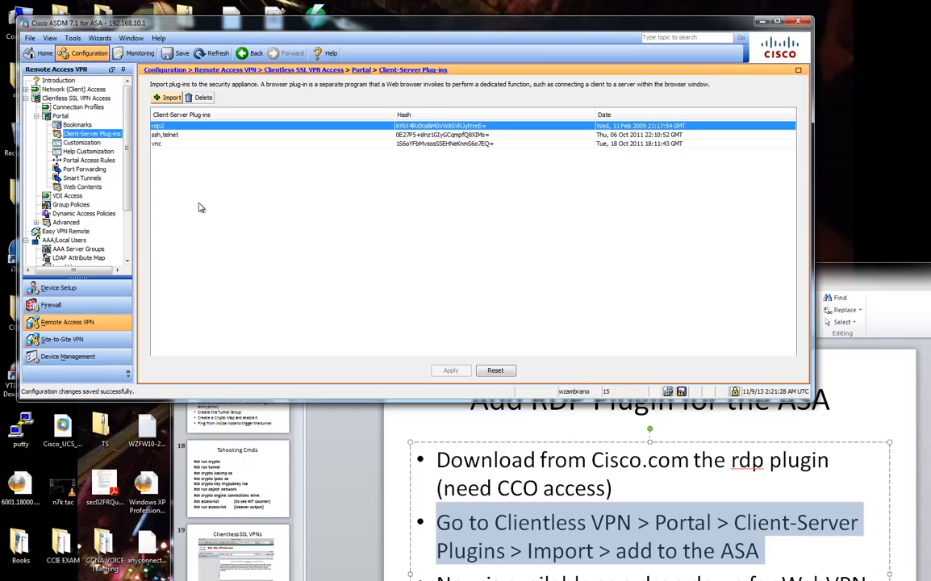
click(171, 97)
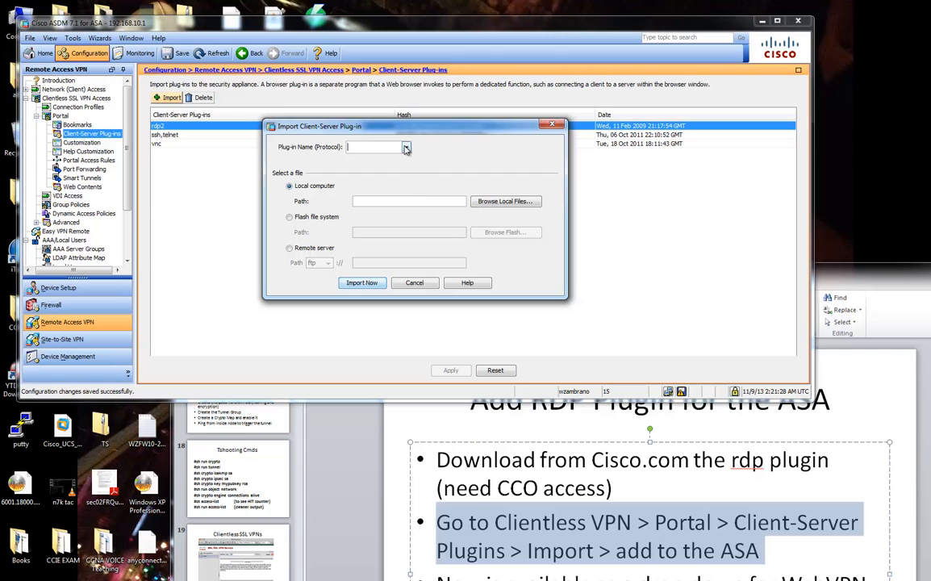
click(372, 147)
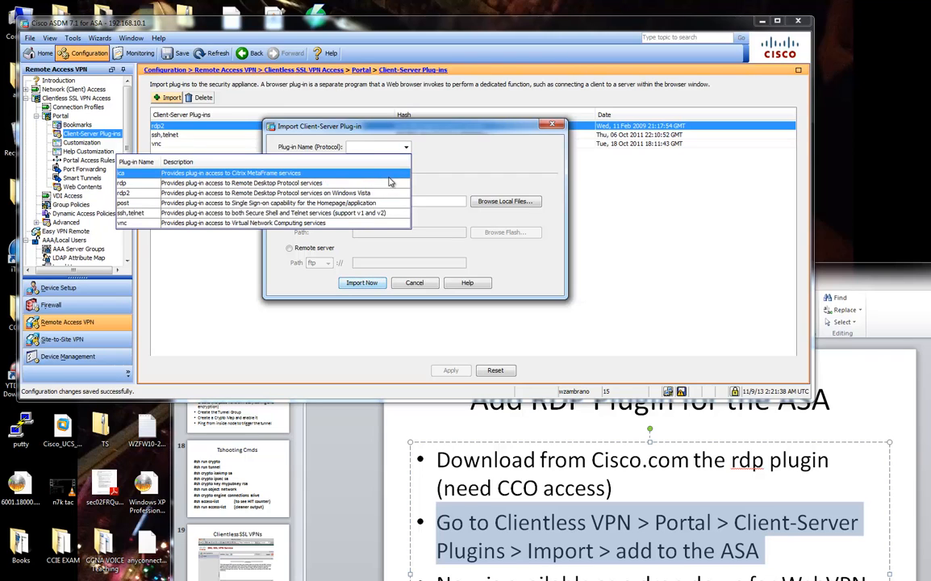
click(371, 193)
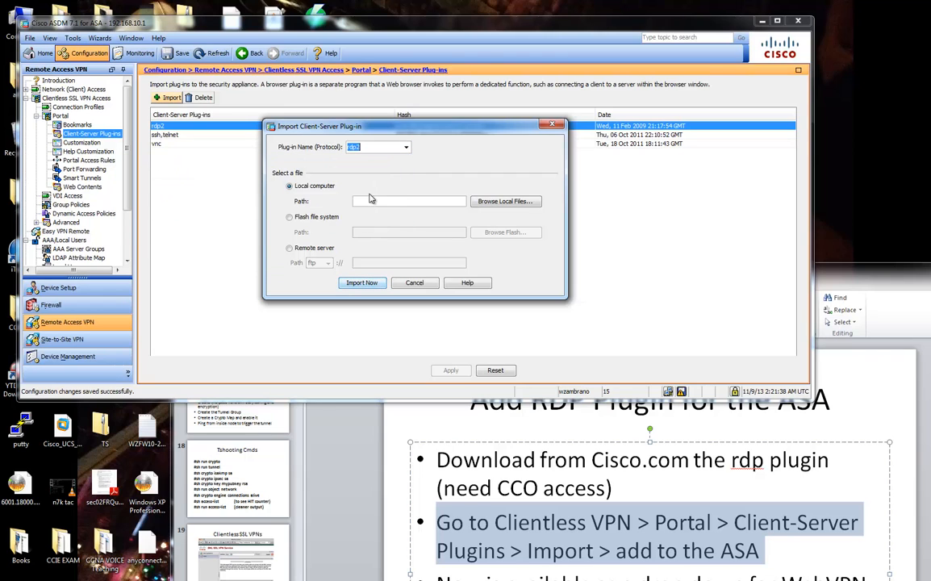
click(367, 147)
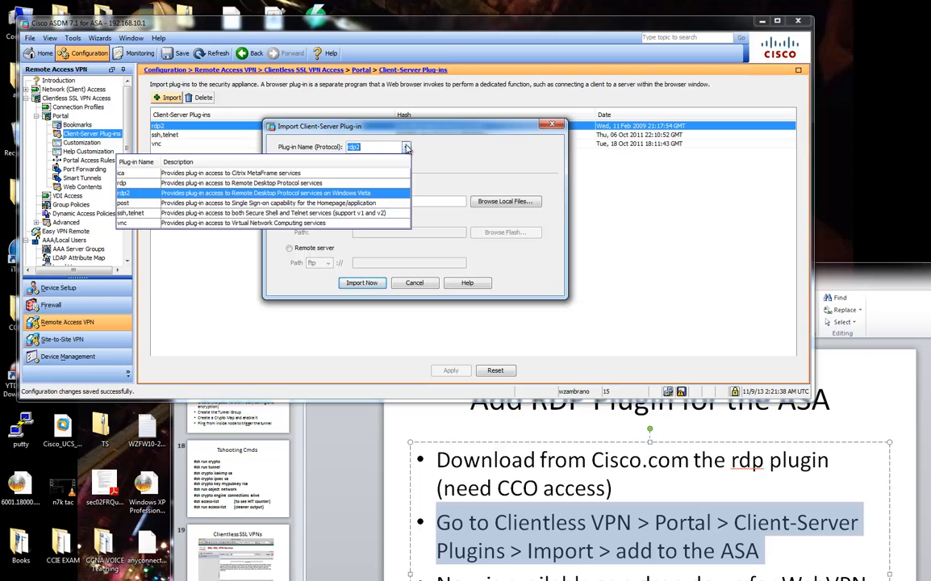
click(365, 194)
click(476, 200)
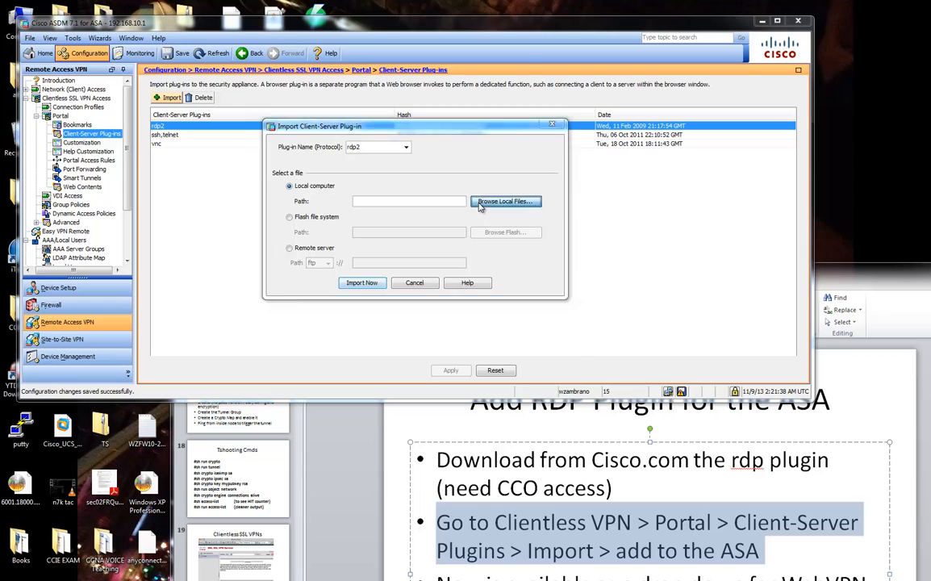
click(549, 329)
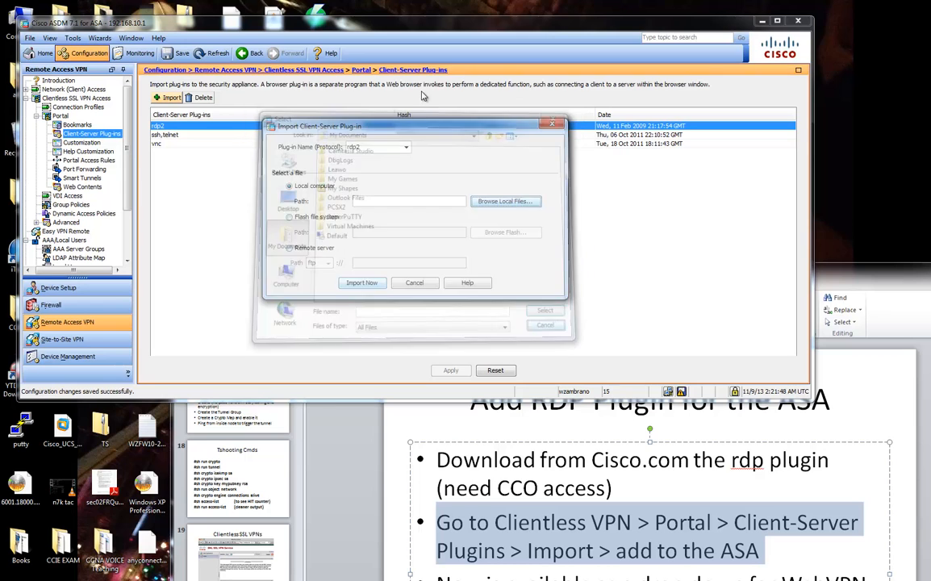
click(410, 285)
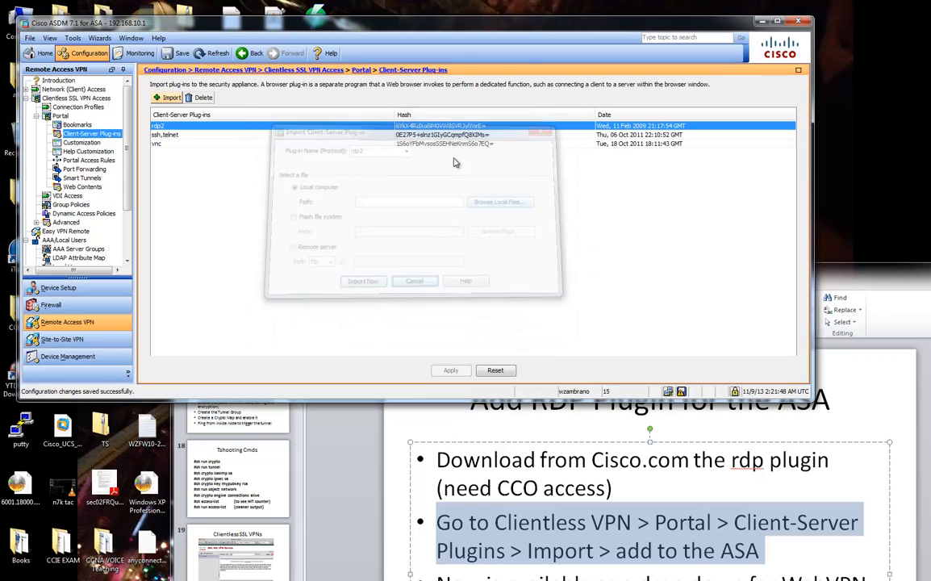
Highlight the slide bullet about the new drop-down option, then return to ASDM.
double_click(836, 277)
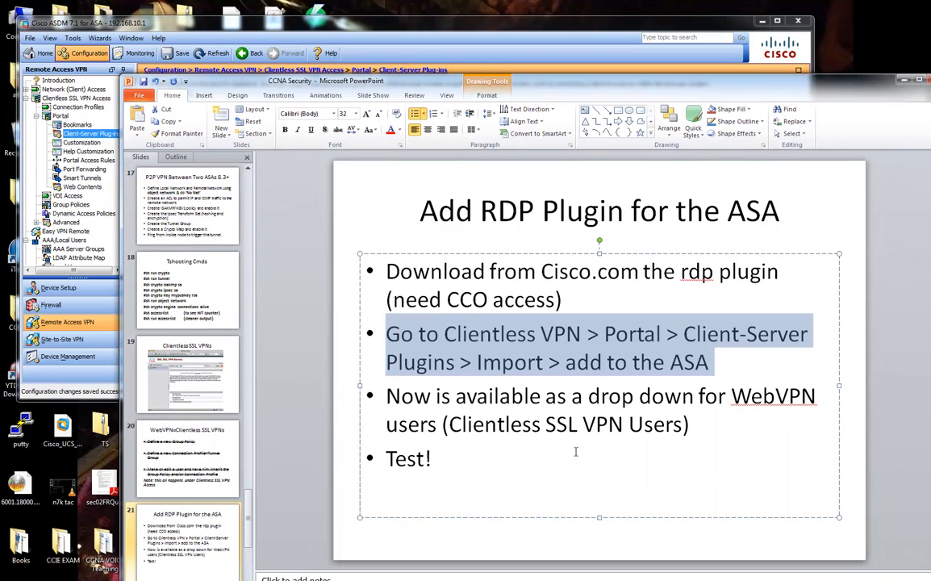
drag(386, 397, 706, 397)
drag(613, 29, 662, 48)
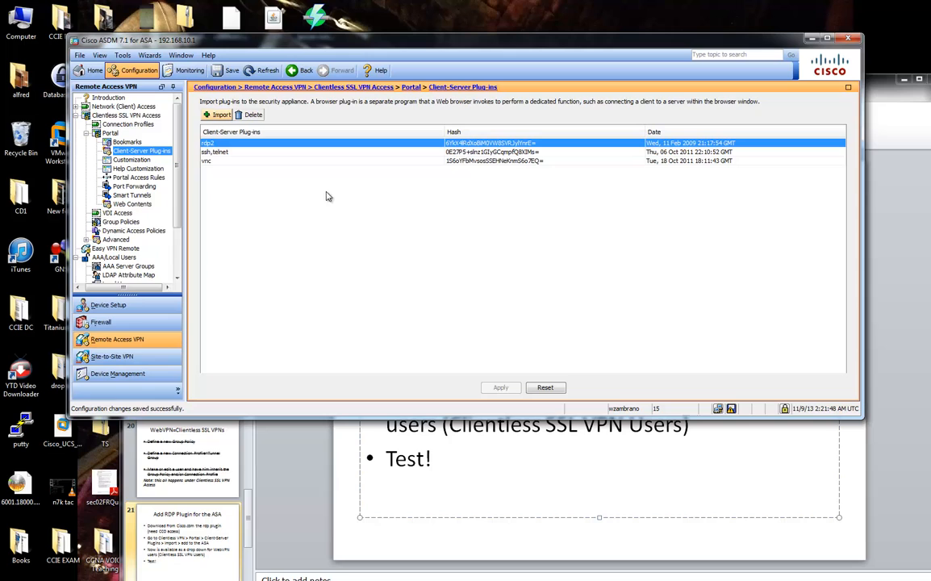
In Bookmarks, confirm rdp2 appears in a new bookmark's URL protocol list, then cancel without saving.
click(126, 143)
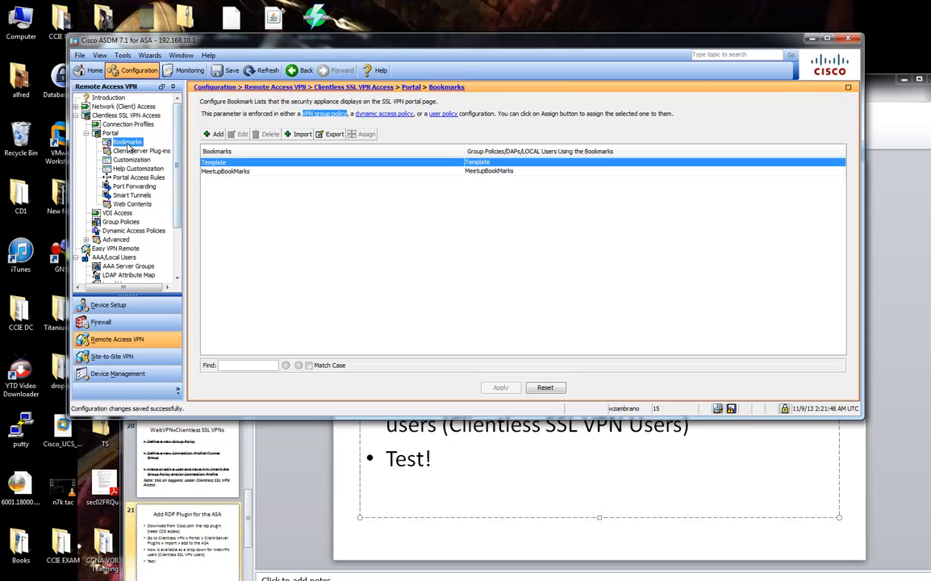
click(215, 134)
click(570, 170)
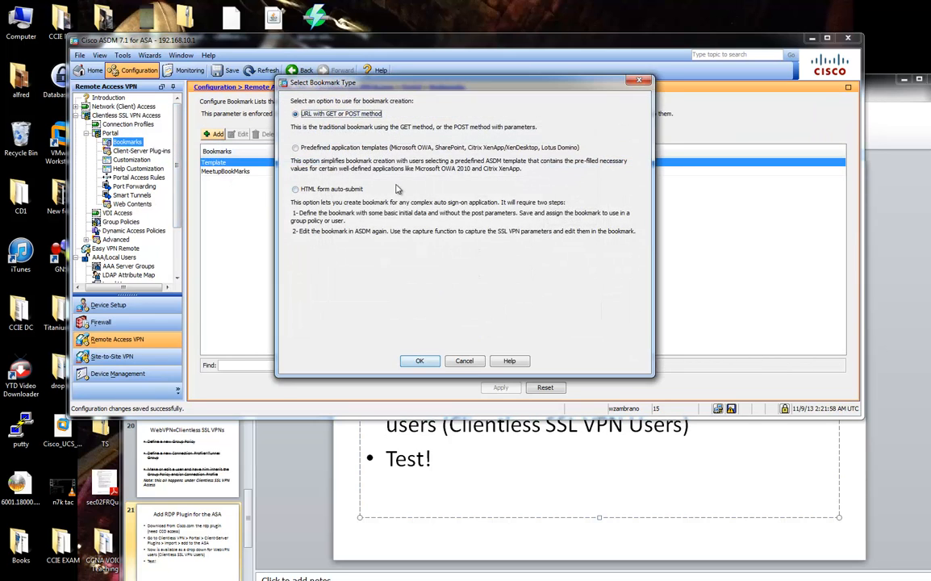
click(427, 361)
click(267, 62)
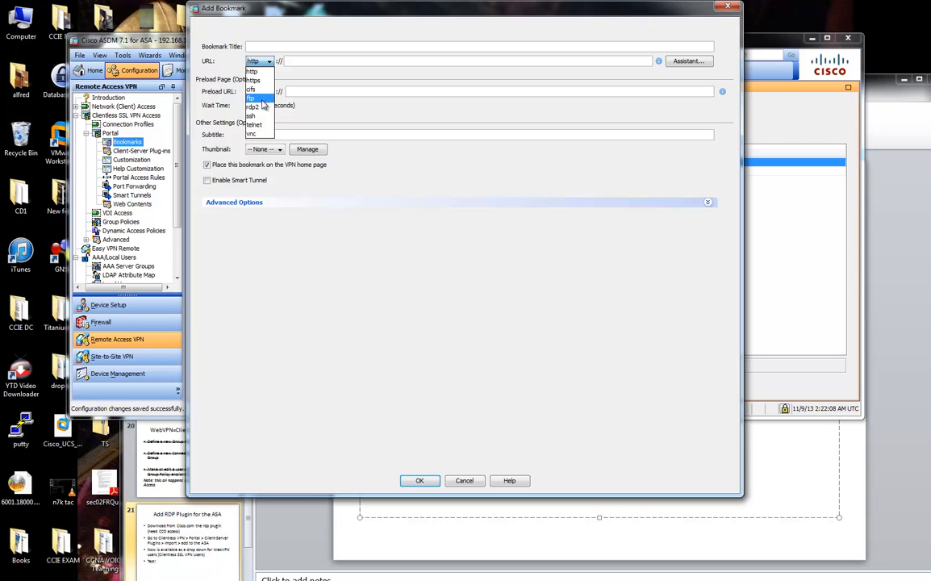
click(270, 228)
click(464, 480)
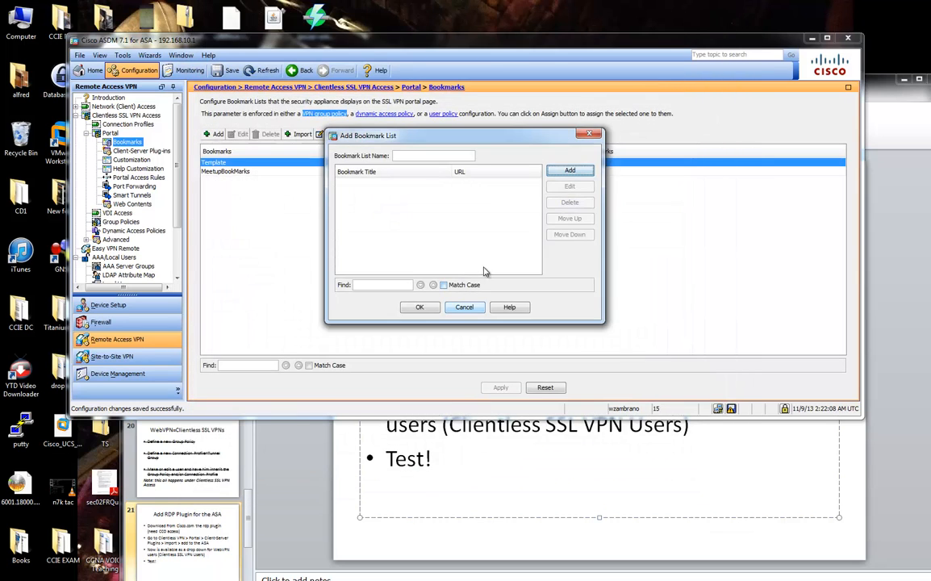
click(474, 308)
Shift the slides and ASDM windows and bring Firefox in from the right.
drag(887, 78, 837, 50)
drag(780, 33, 768, 24)
drag(930, 45, 450, 46)
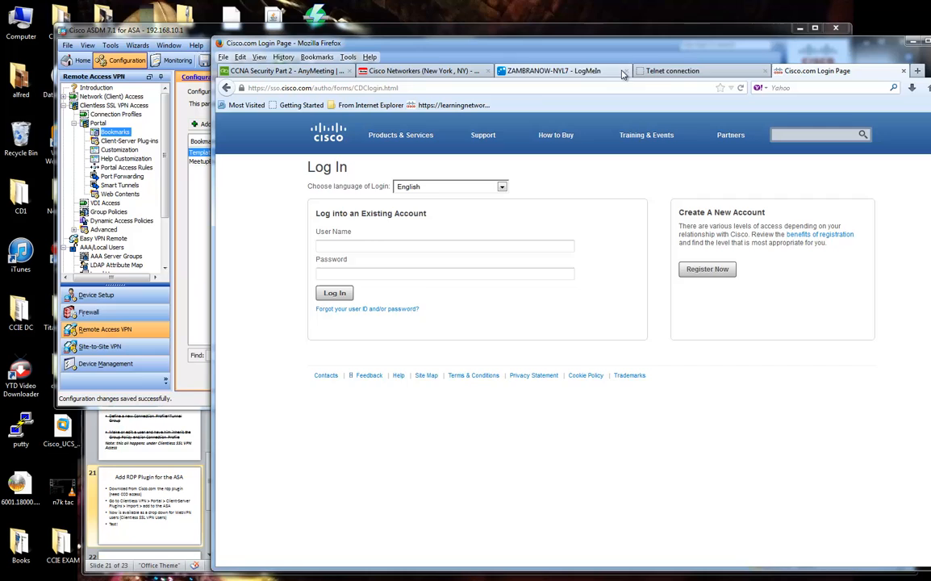
Return from the Telnet page to the portal home showing the SSH_TEST and WindowsXP bookmarks.
click(672, 70)
drag(757, 50, 667, 50)
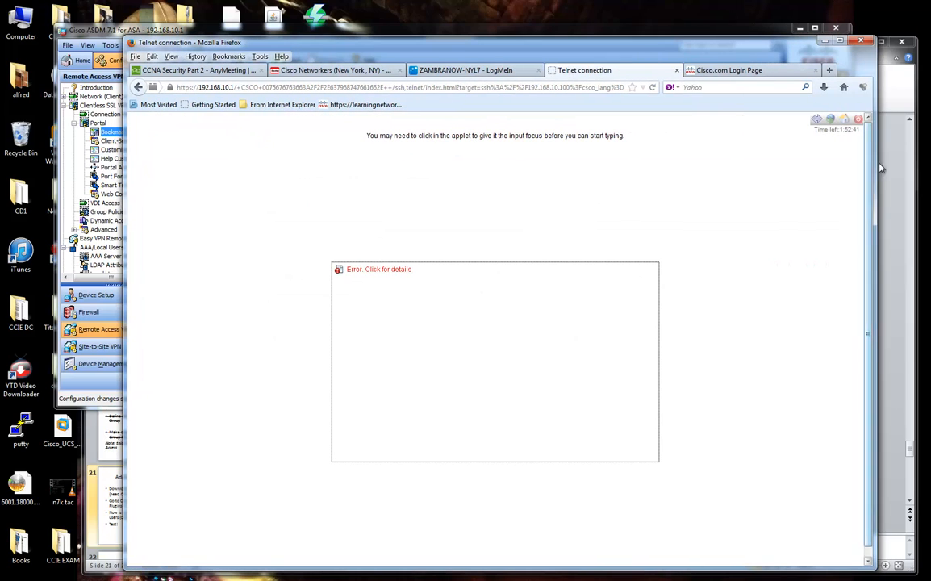
click(846, 121)
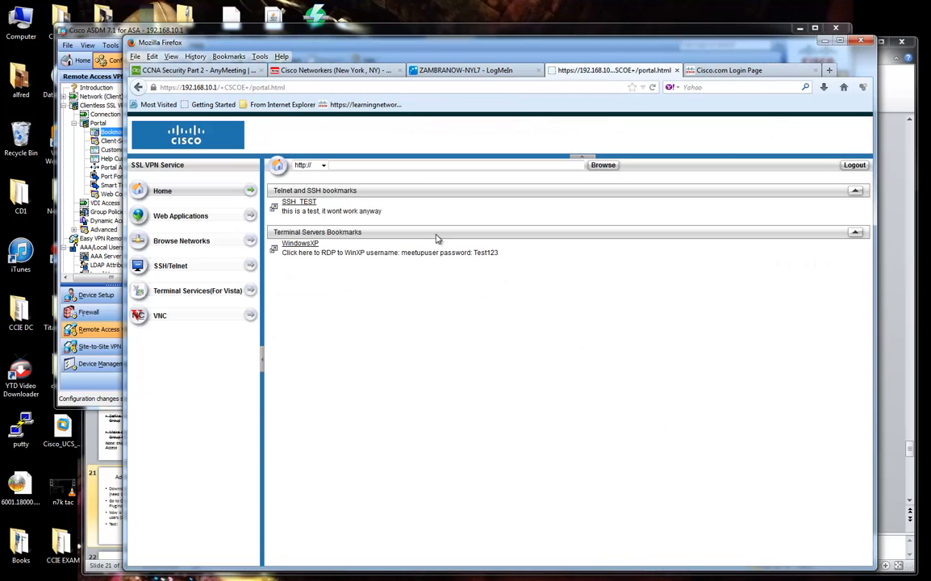
drag(502, 253, 285, 191)
click(283, 194)
drag(483, 57, 930, 56)
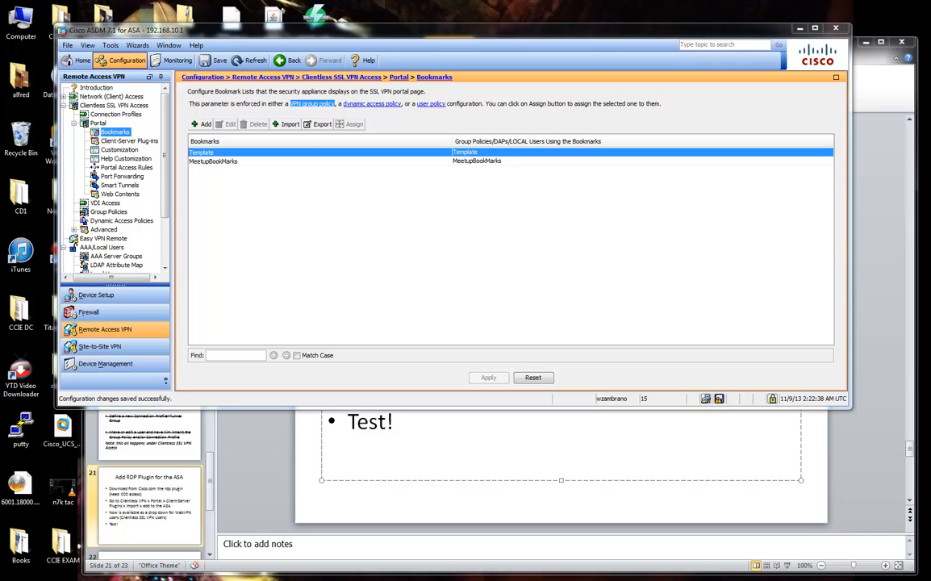
Bring PowerPoint forward and show slide 21, "Add RDP Plugin for the ASA".
click(647, 307)
click(581, 468)
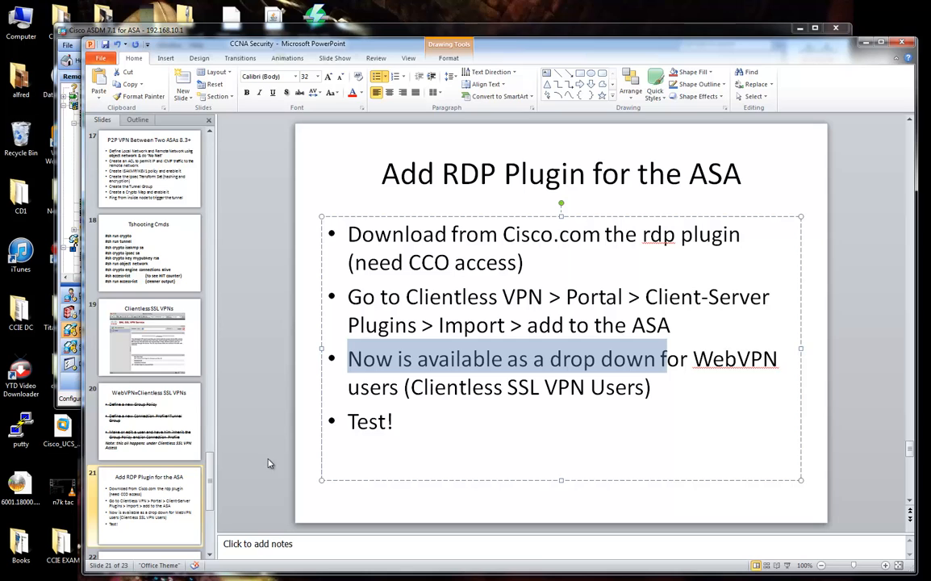
click(172, 471)
scroll(176, 448, down, 1)
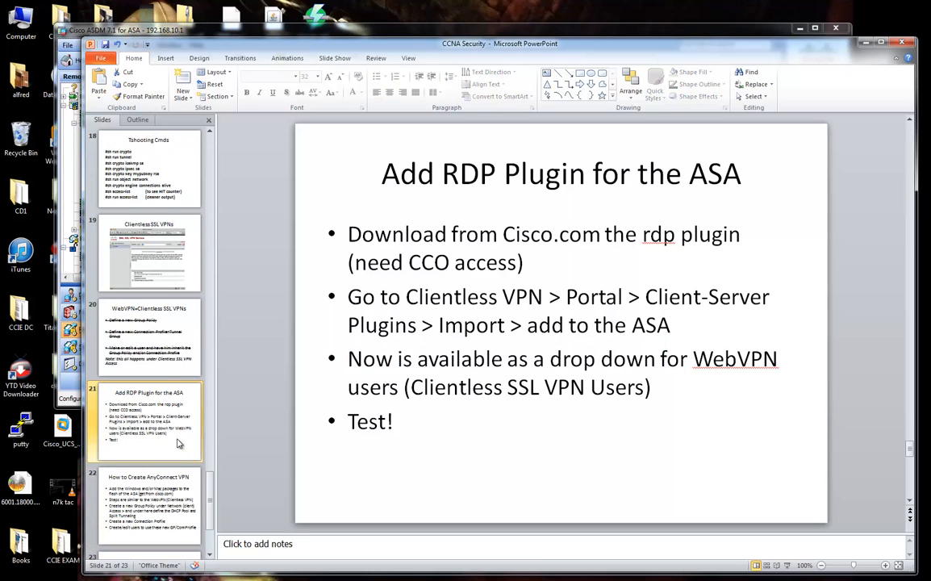
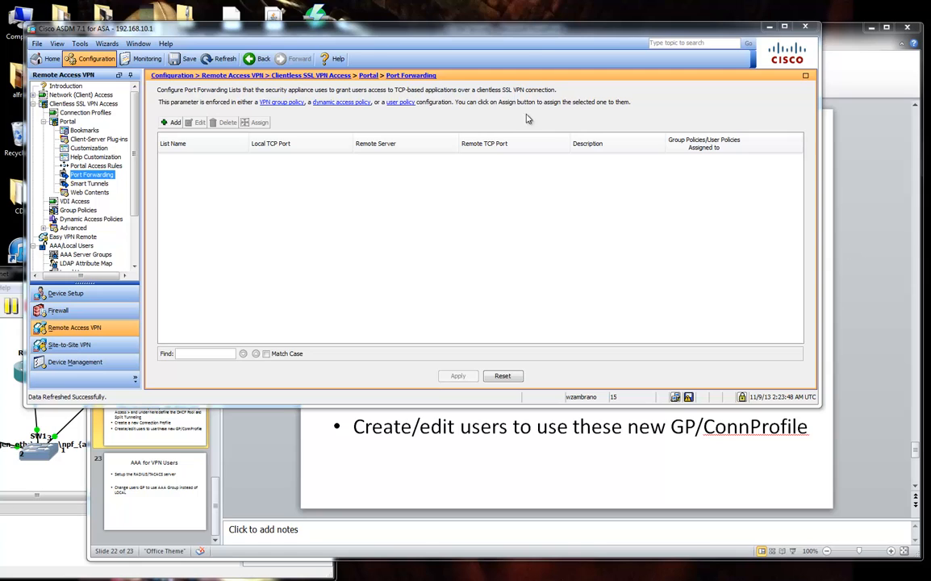
Show ASDM's Clientless SSL VPN Access overview, then walk through the AnyConnect slide's bullets.
drag(538, 41, 554, 54)
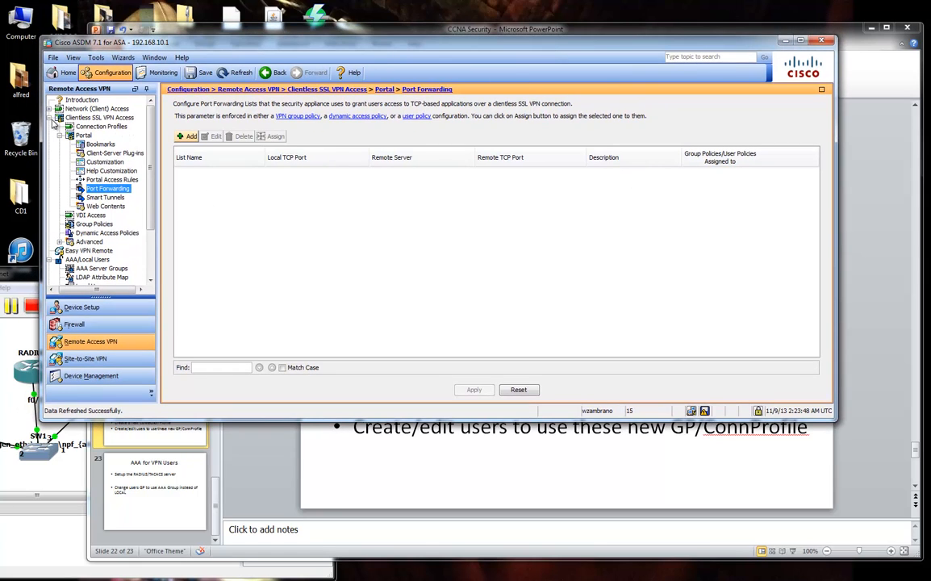
click(49, 118)
click(391, 436)
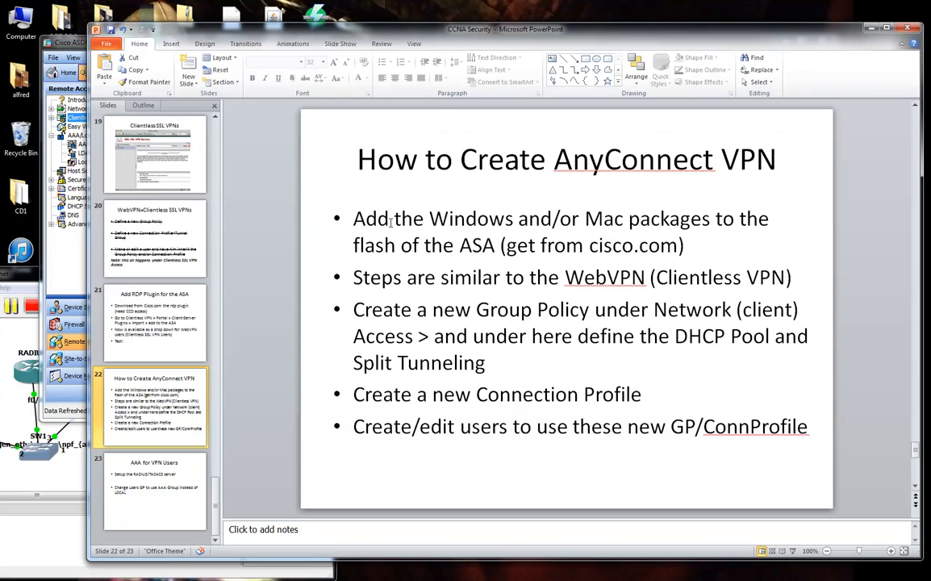
drag(354, 218, 388, 223)
click(419, 244)
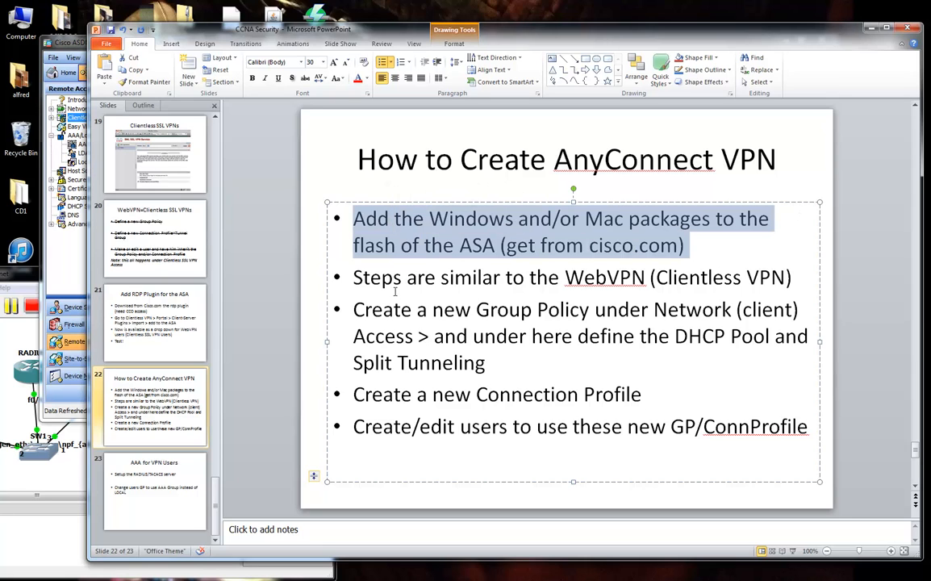
drag(357, 278, 785, 277)
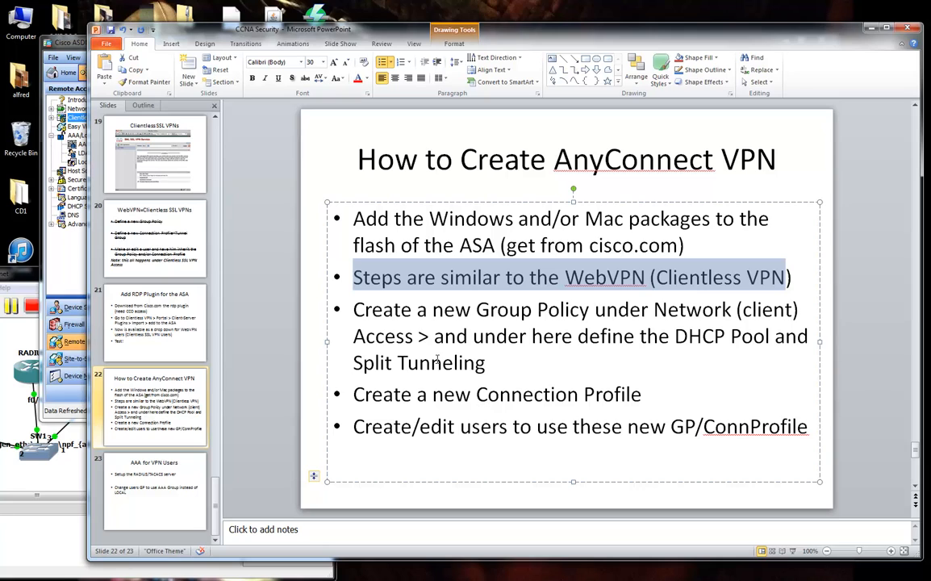
drag(354, 309, 567, 305)
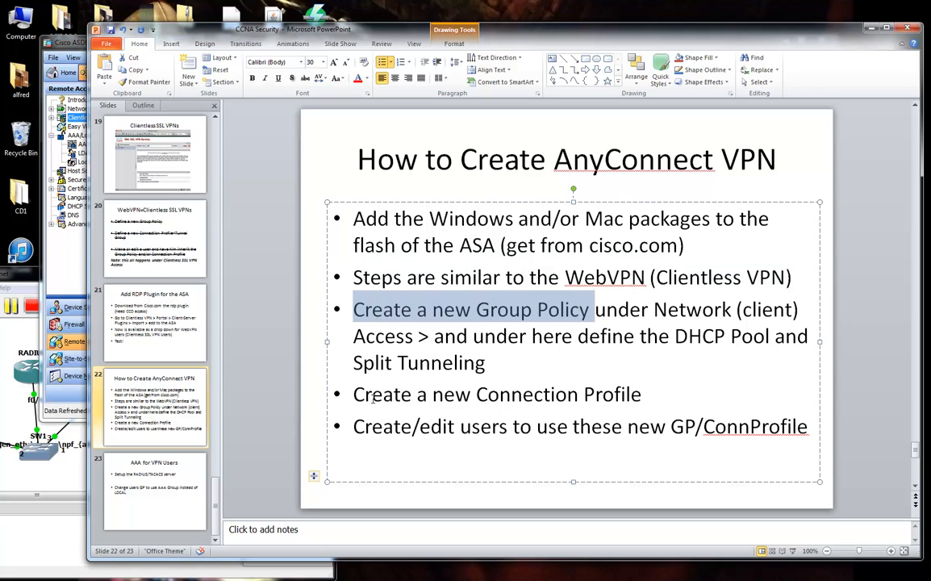
drag(354, 394, 607, 396)
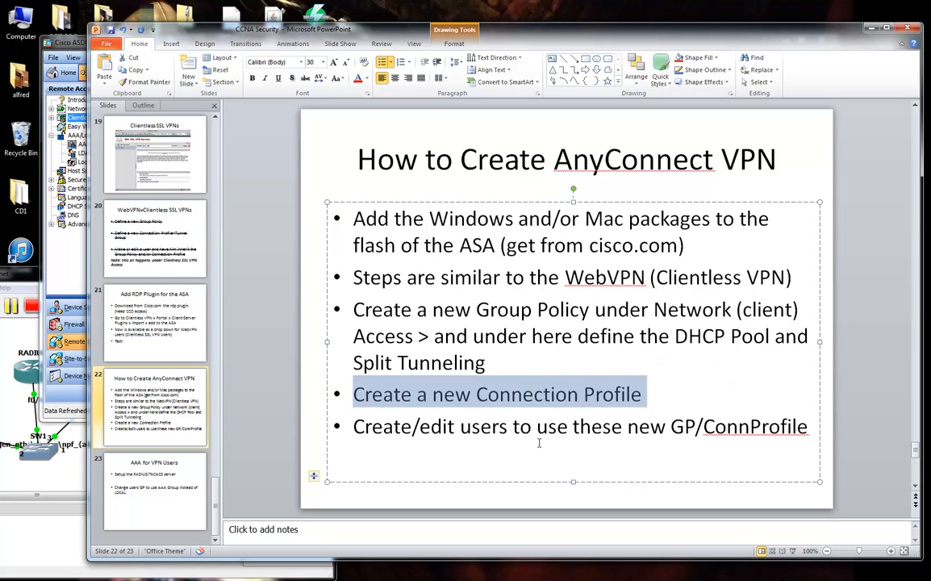
drag(376, 426, 759, 430)
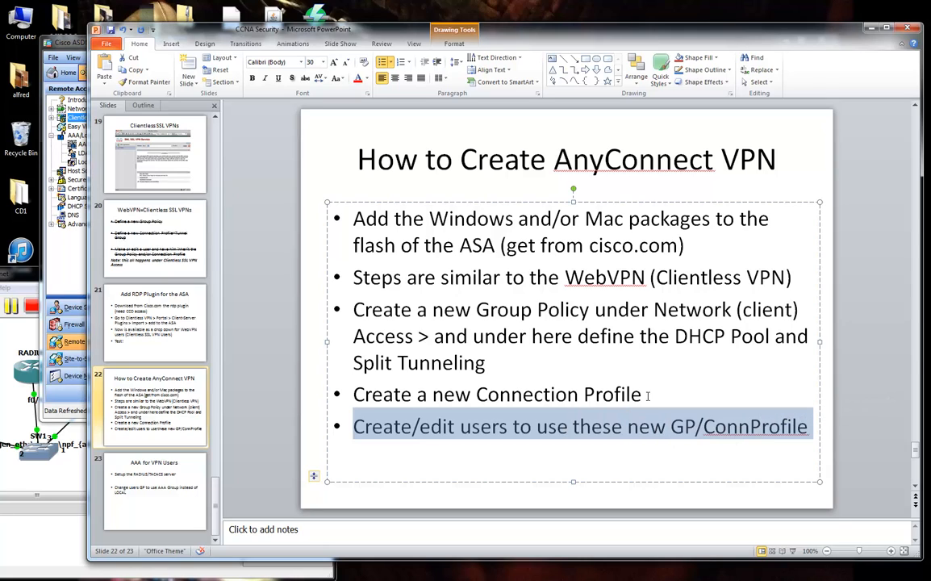
Append '(AAA LOCAL)' to the 'Create a new Connection Profile' bullet.
drag(647, 396, 531, 397)
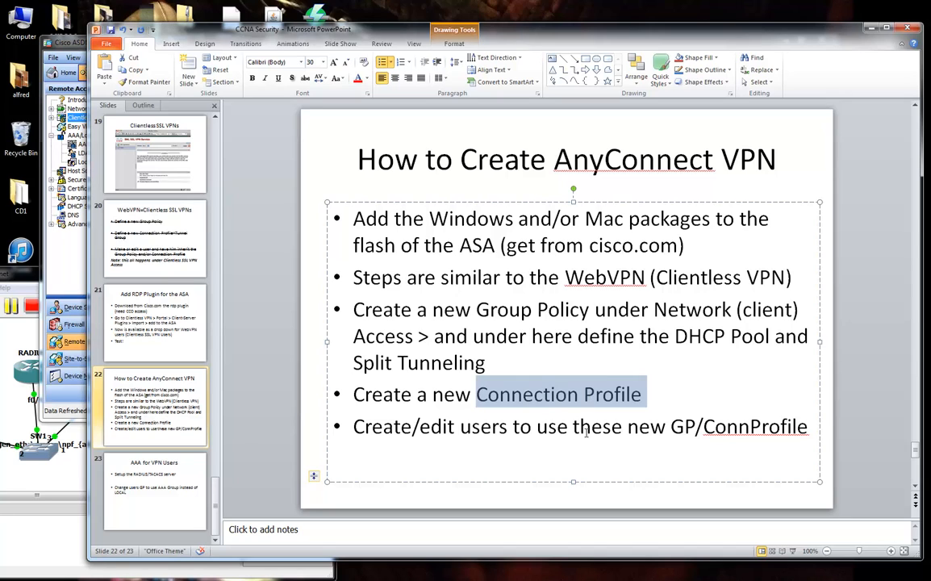
click(678, 396)
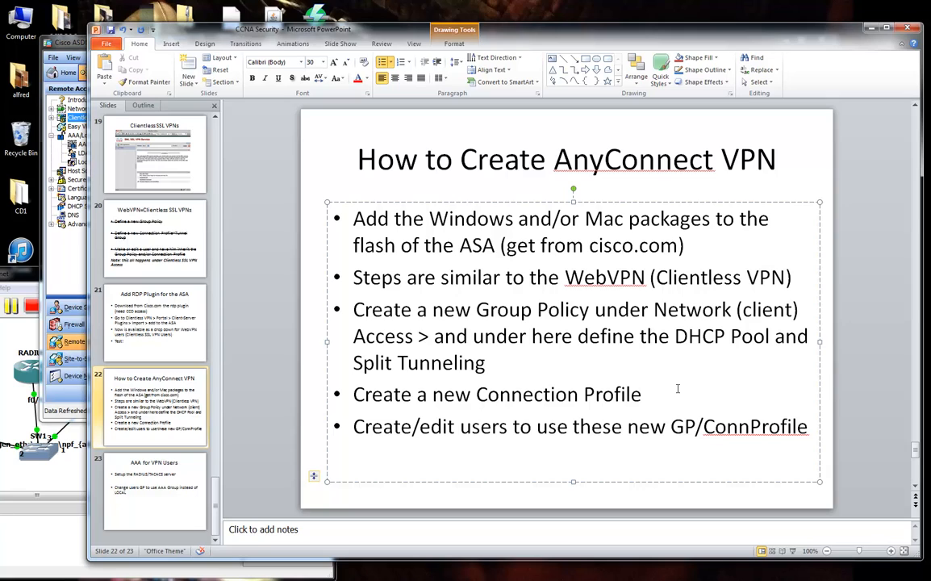
text((AAA)
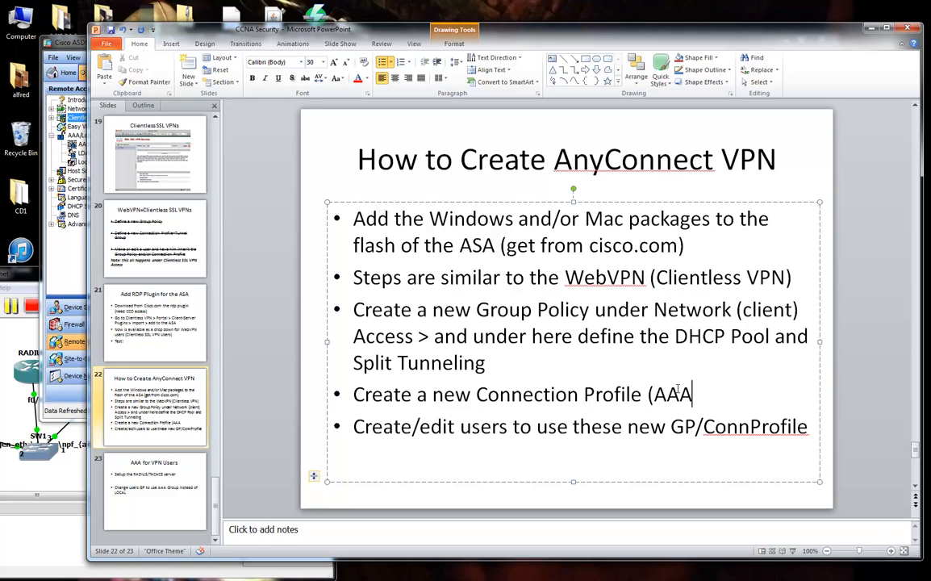
text( LOCAL))
click(624, 428)
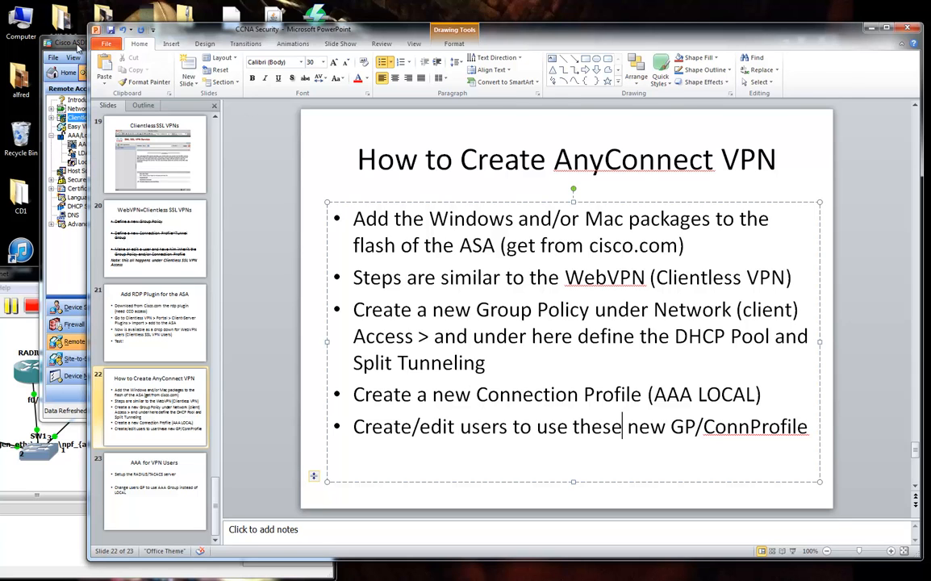
Highlight the slide's last three bullets and return to the ASDM window.
drag(69, 37, 67, 50)
click(463, 40)
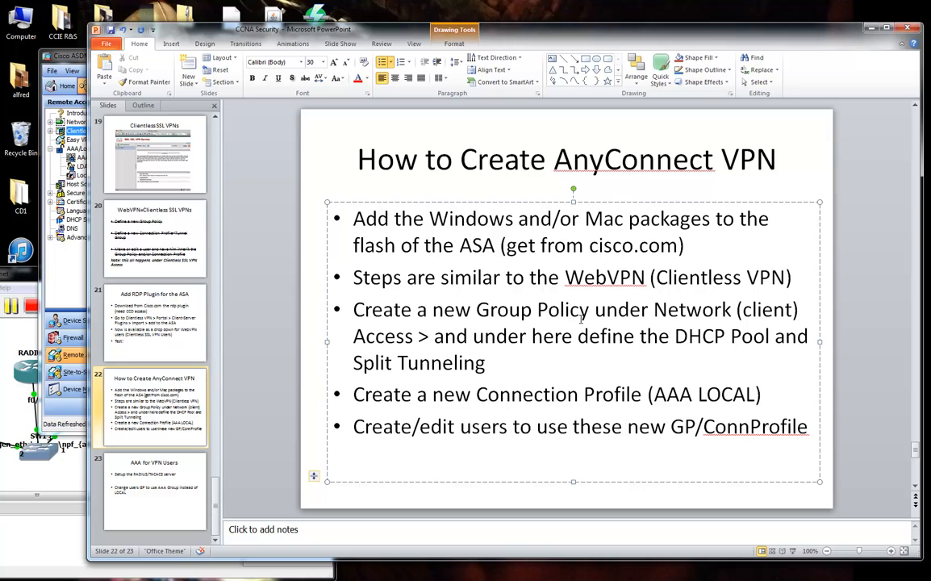
drag(808, 426, 353, 290)
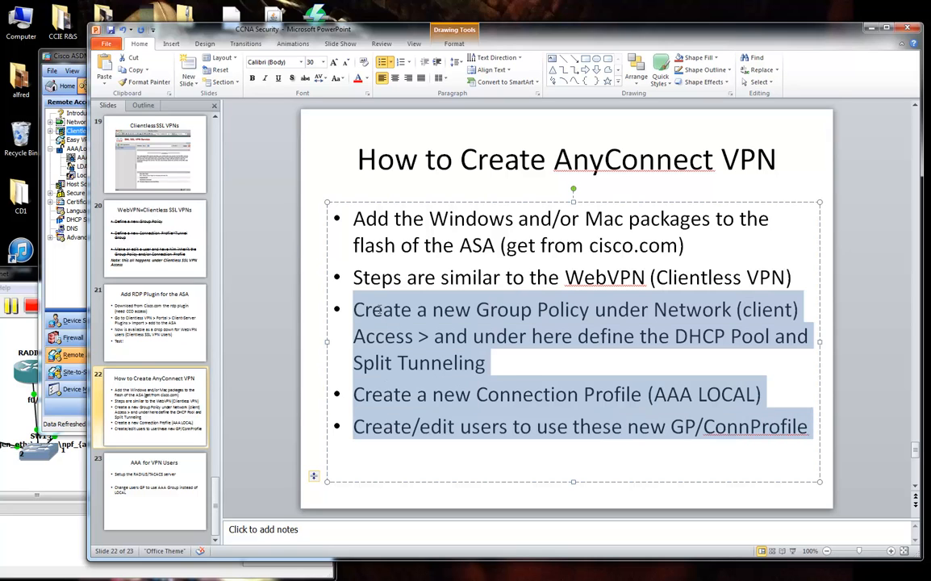
click(69, 273)
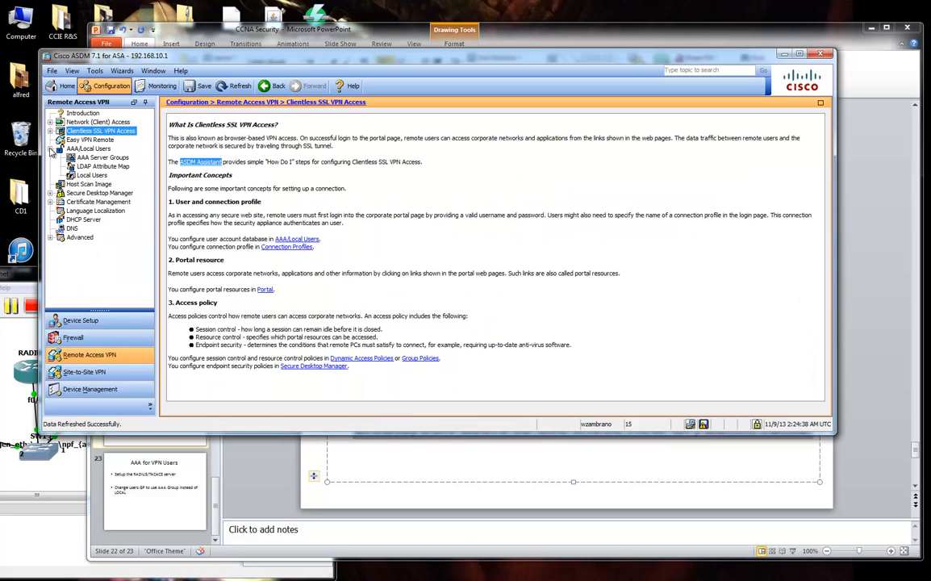
Expand Network (Client) Access, enlarge the ASDM window and list the Group Policies.
click(50, 130)
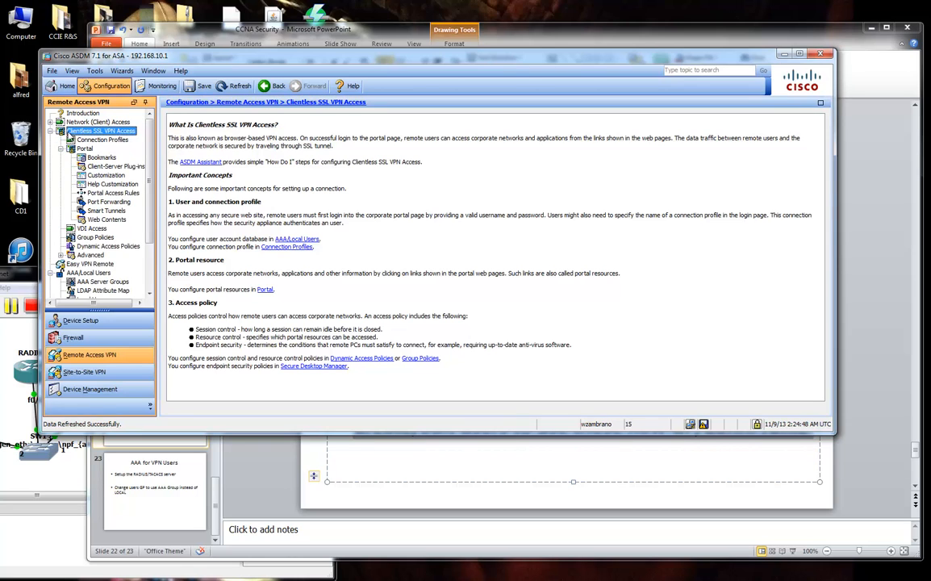
click(50, 131)
click(98, 122)
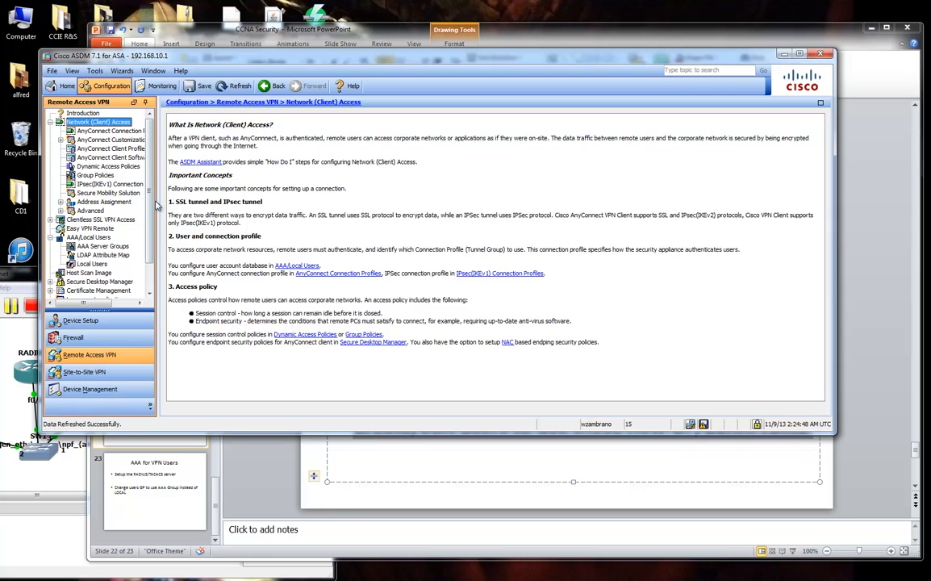
drag(165, 203, 194, 193)
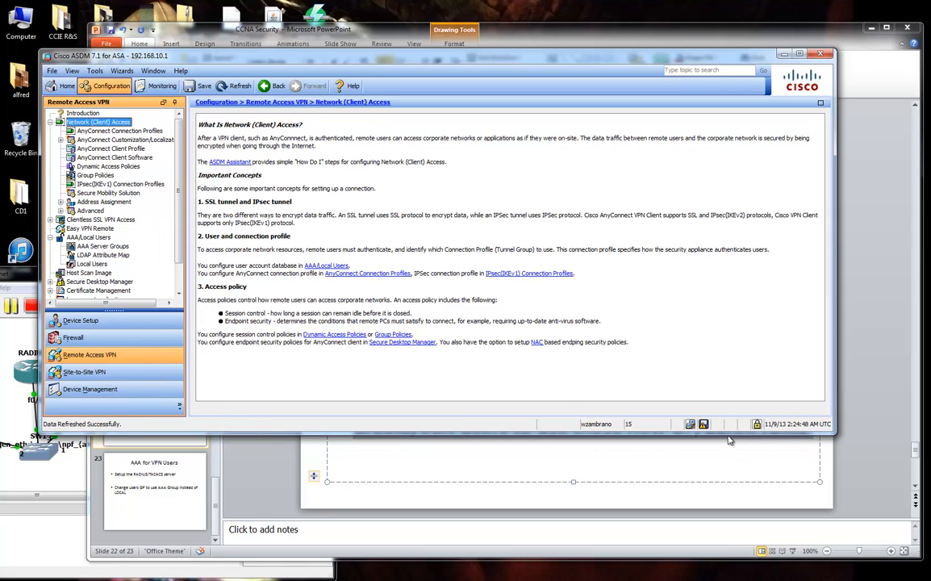
drag(834, 434, 864, 560)
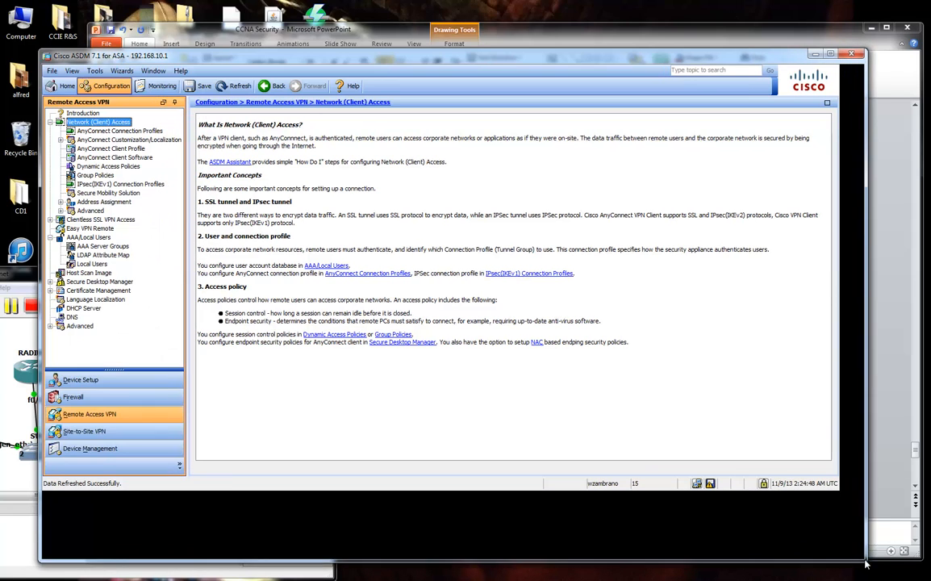
drag(581, 63, 597, 64)
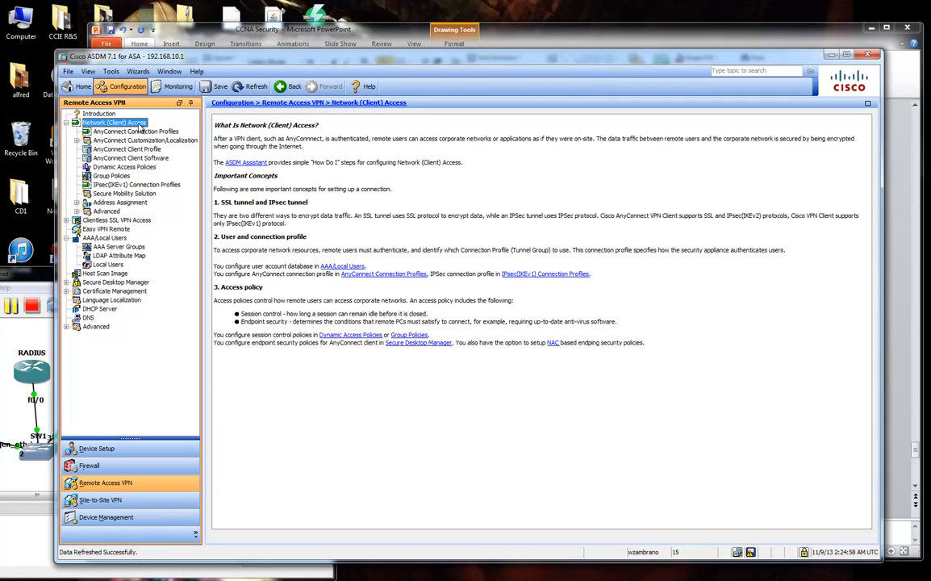
click(111, 176)
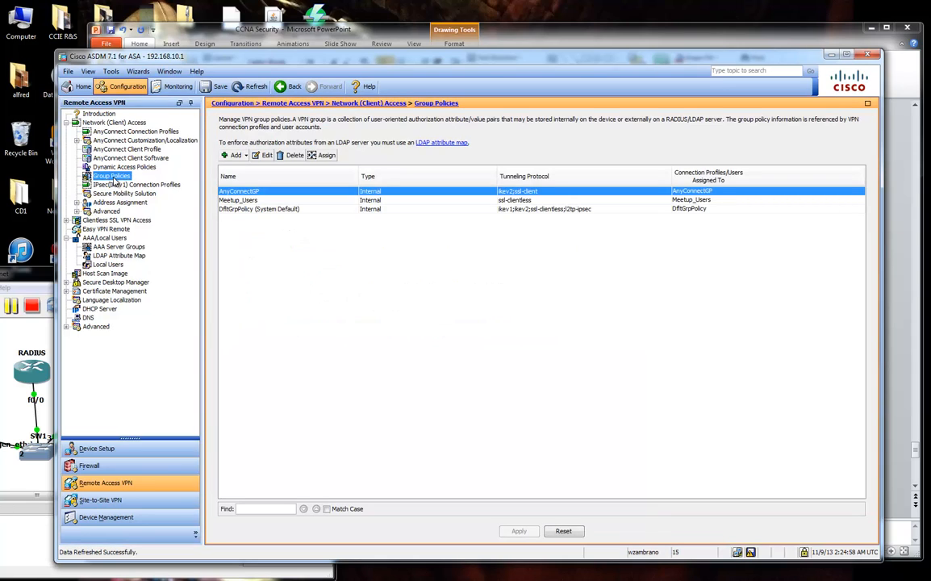
Review the Meetup_Users and AnyConnectGP policies, including AnyConnectGP's advanced settings, without saving.
click(242, 200)
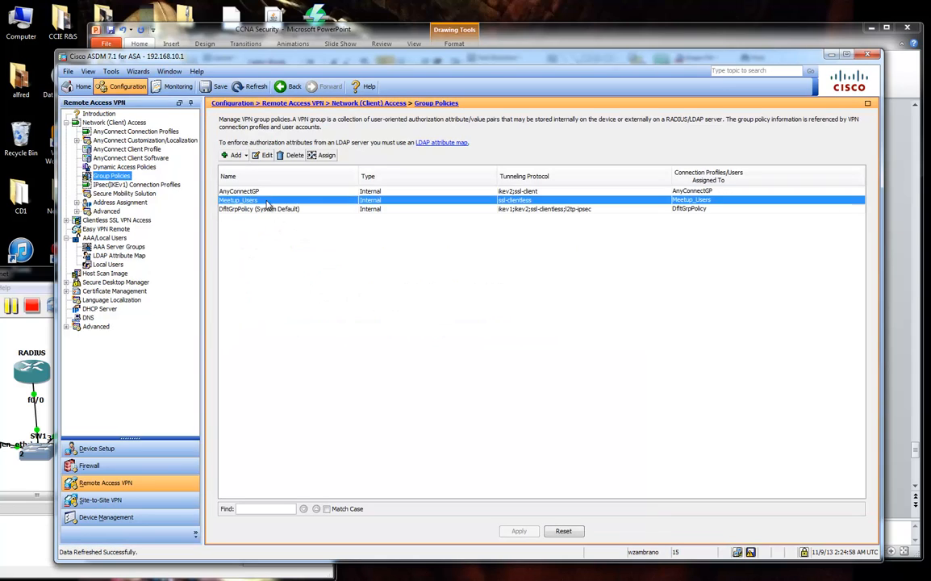
double_click(269, 201)
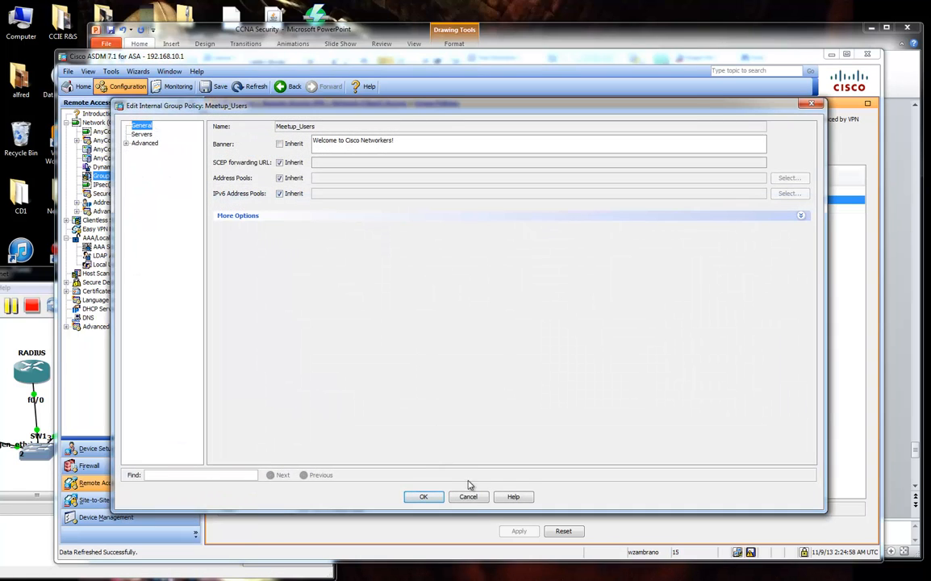
click(473, 498)
click(240, 192)
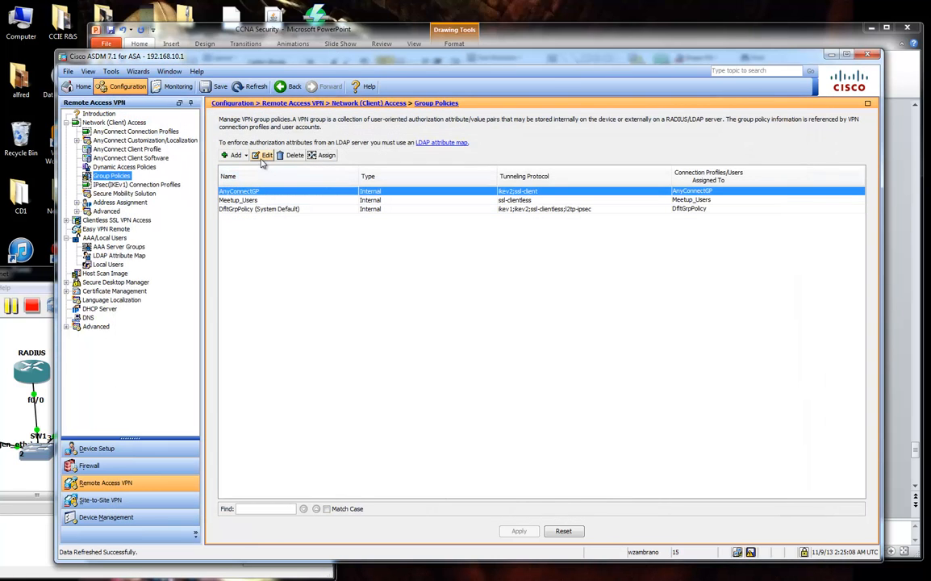
click(265, 156)
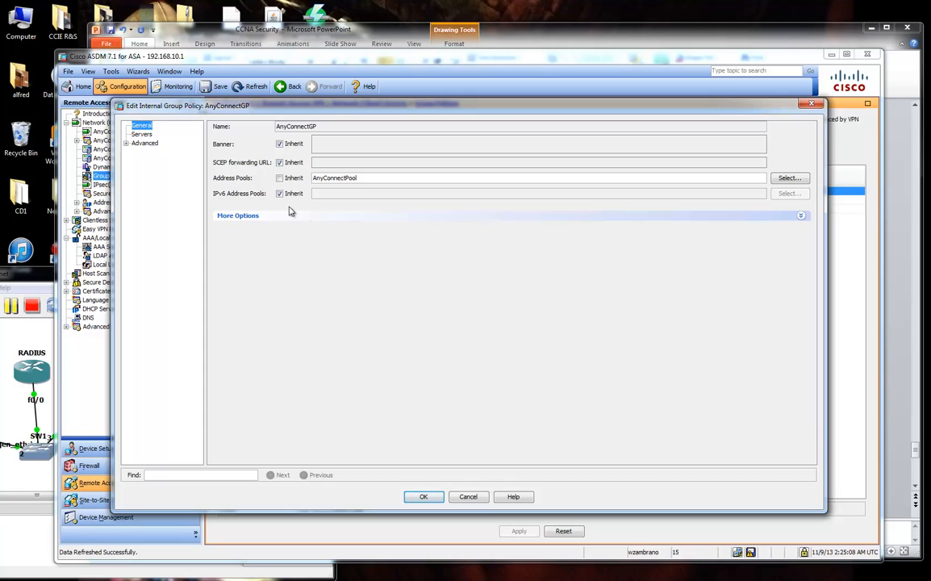
click(290, 214)
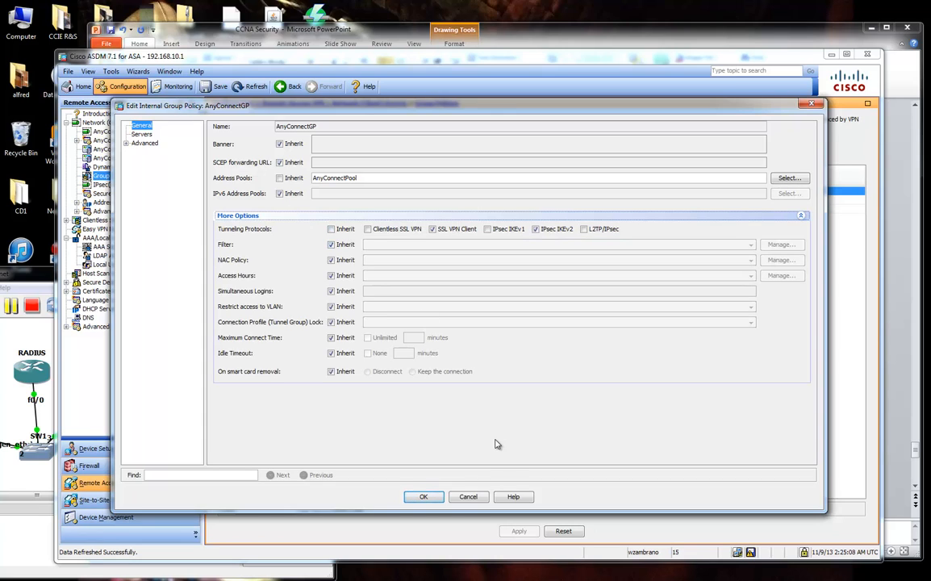
click(126, 143)
drag(509, 108, 587, 147)
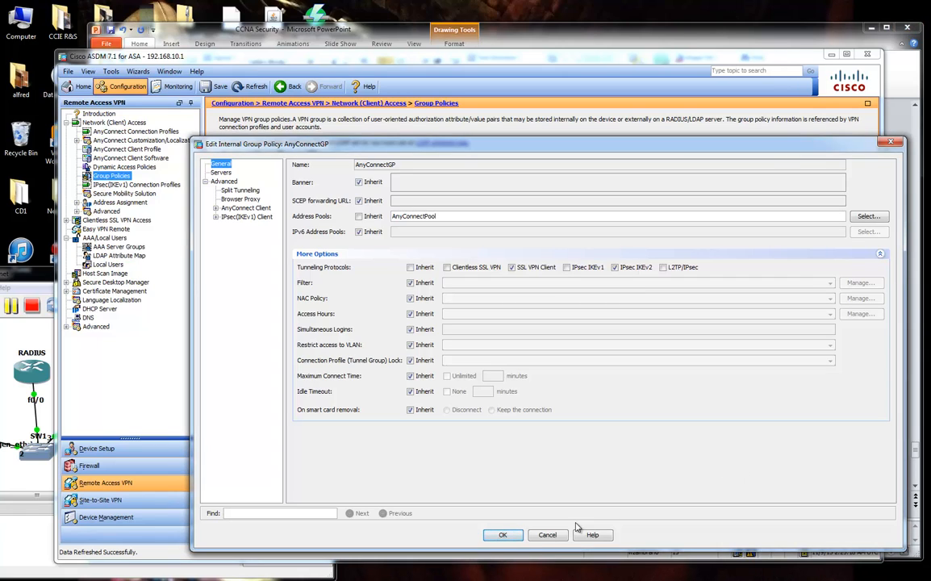
click(553, 537)
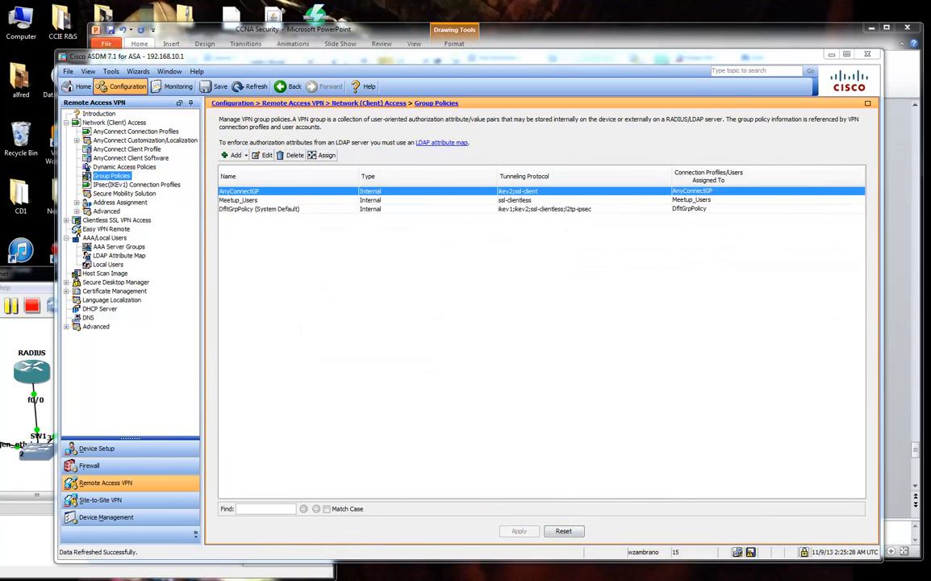
drag(930, 40, 452, 65)
Log out of the SSL VPN portal and keep AnyConnect as the login group.
click(692, 96)
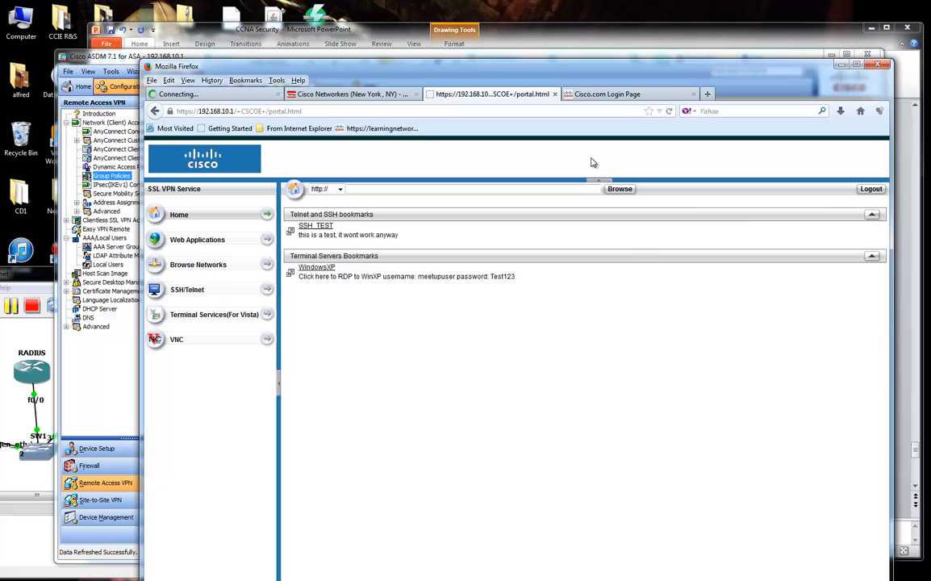
click(867, 188)
click(517, 355)
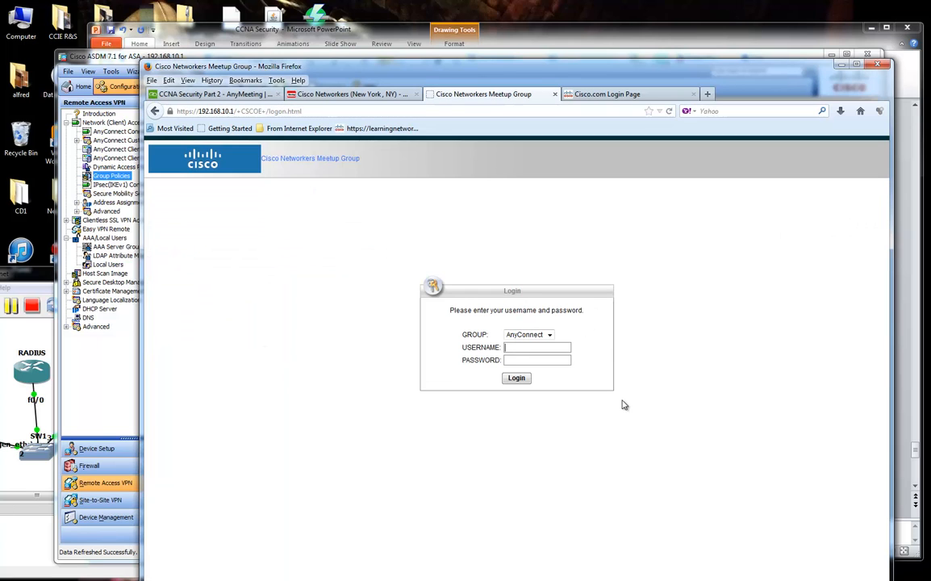
drag(653, 69, 694, 46)
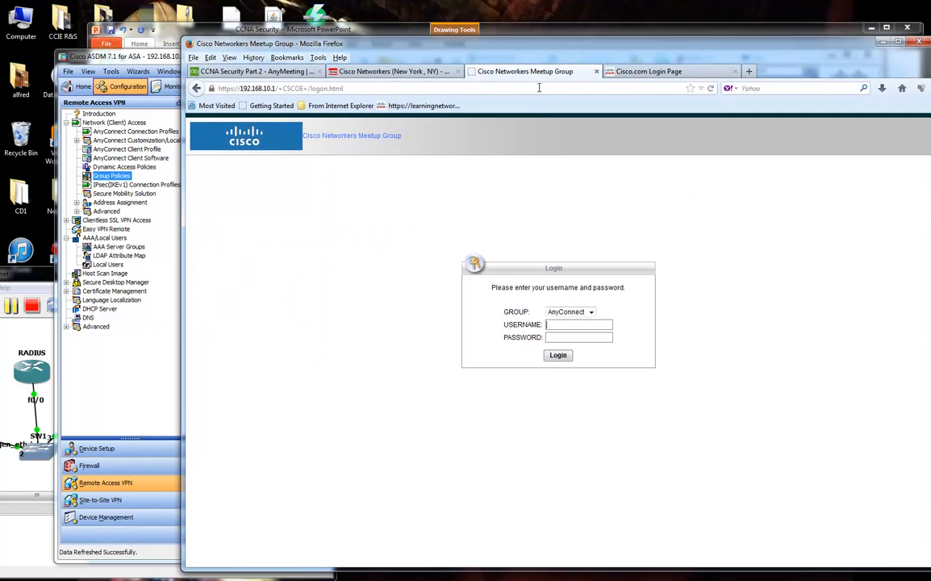
click(590, 312)
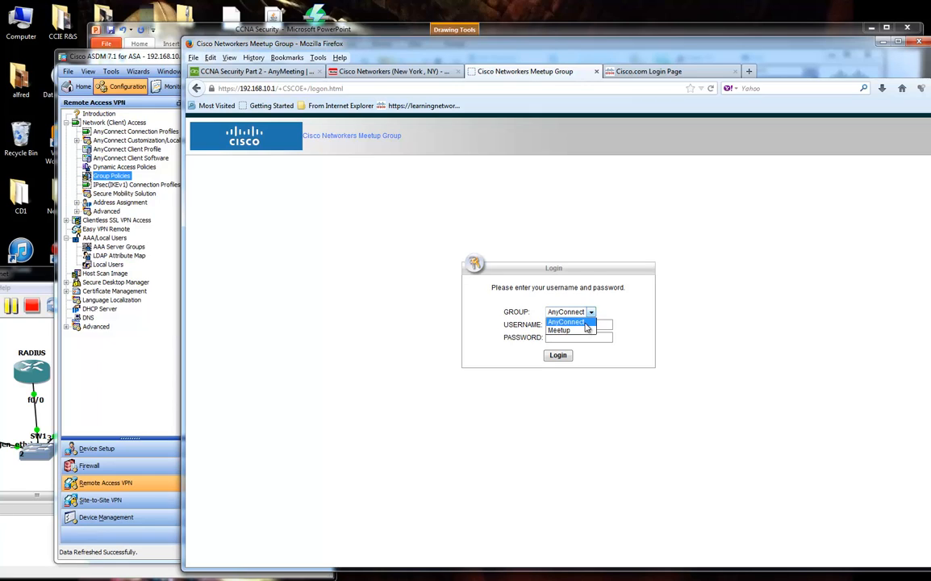
click(583, 323)
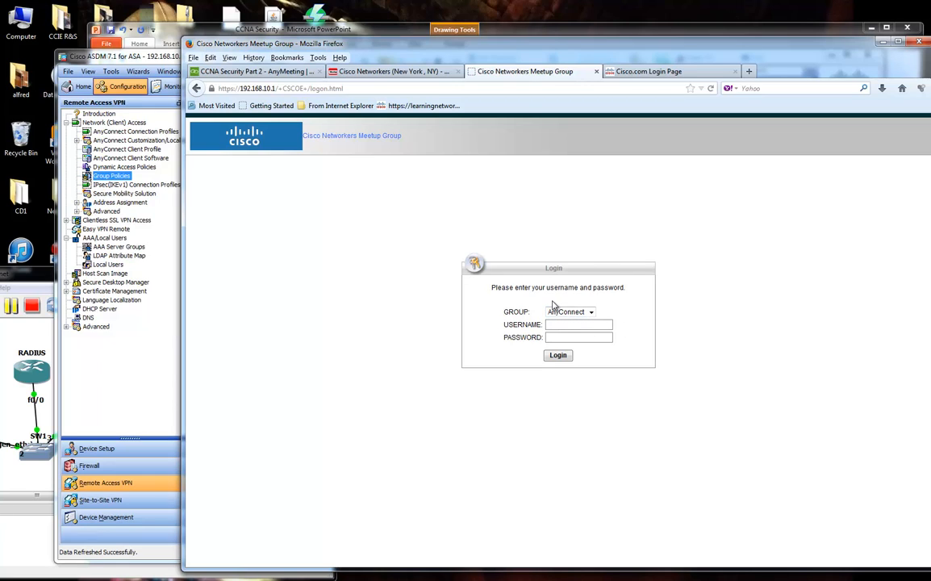
click(593, 325)
click(254, 71)
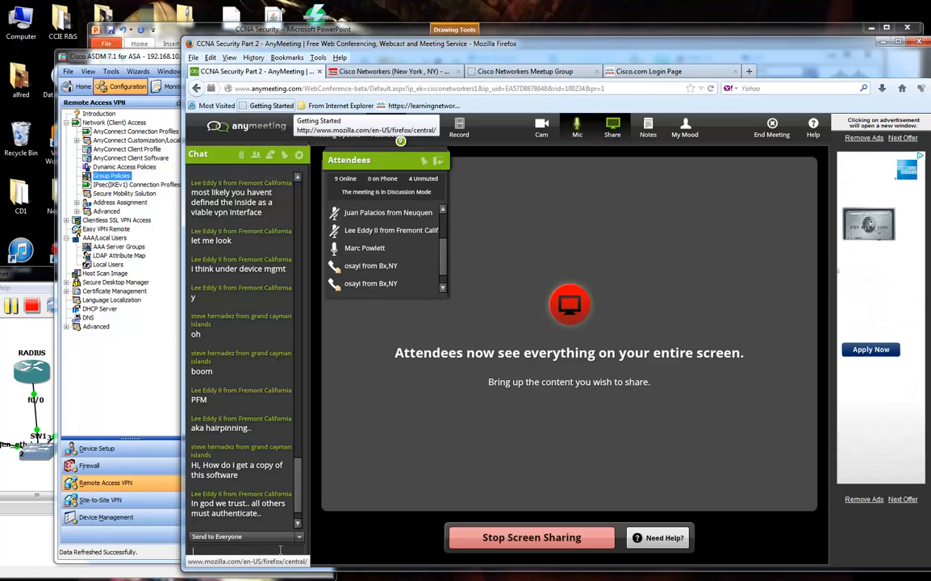
Post the test account's username and password as two messages in the AnyMeeting chat.
text(username)
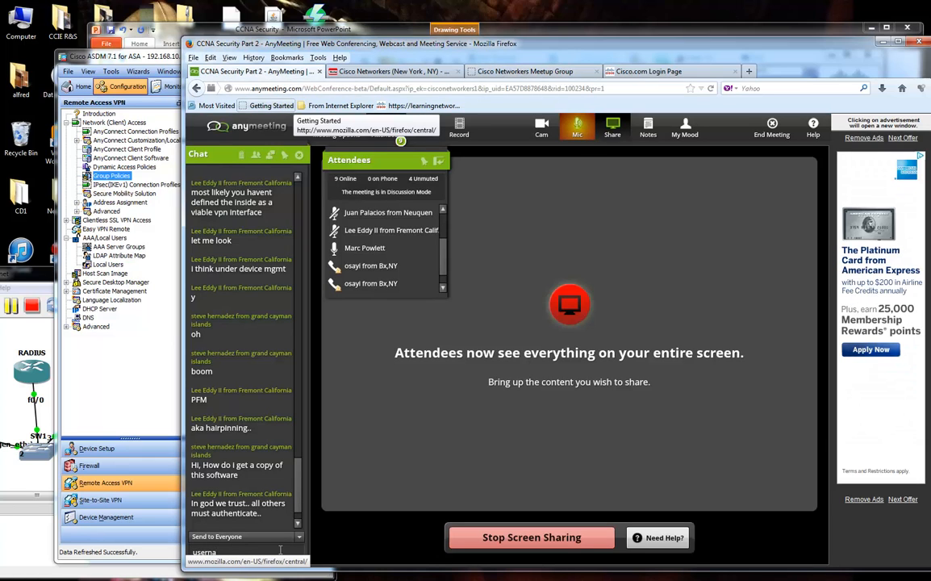
text(: anycon)
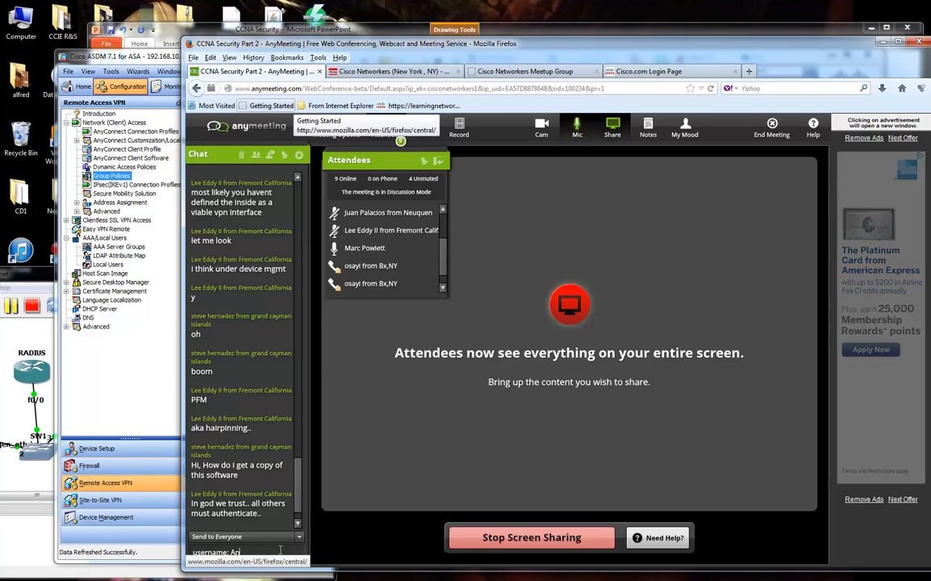
text(nectus)
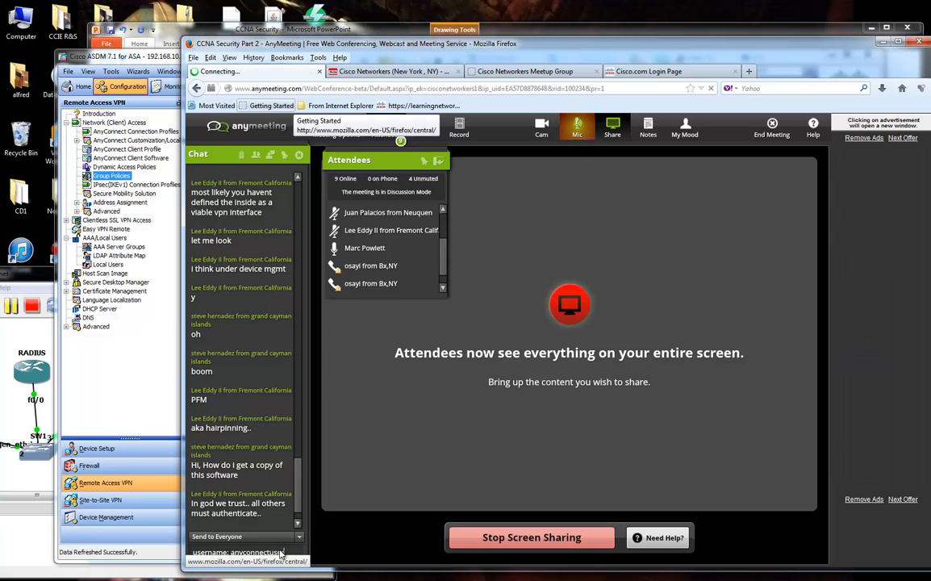
key(Return)
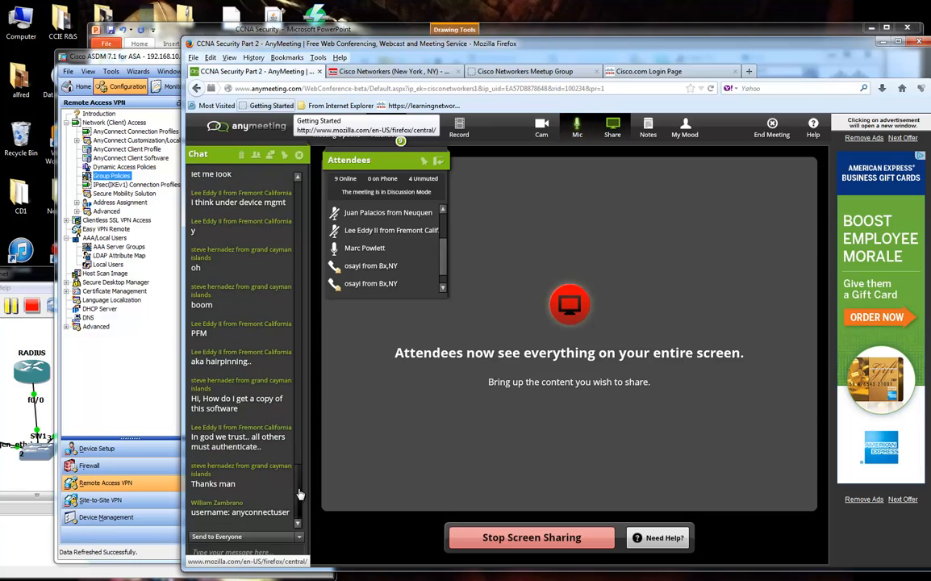
click(281, 552)
text(Test123)
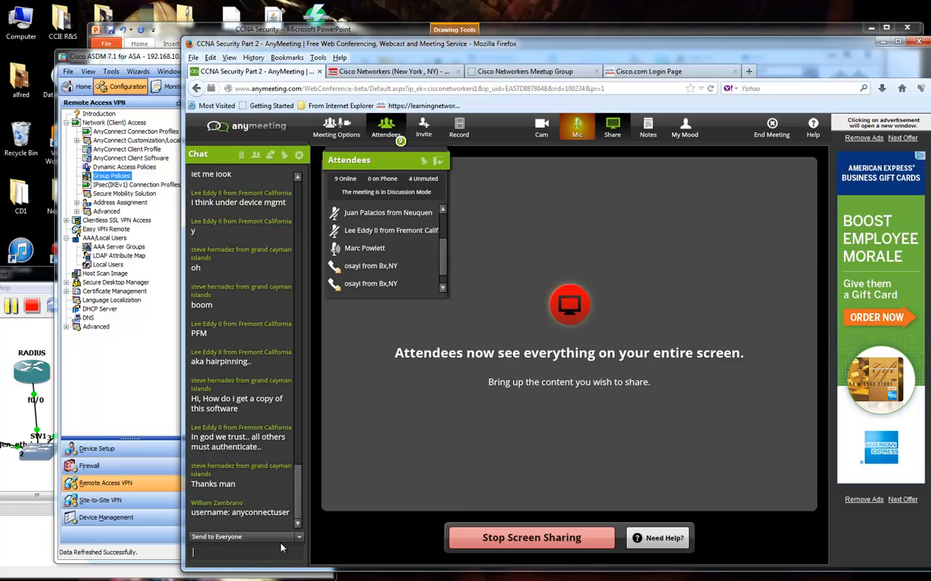
key(Return)
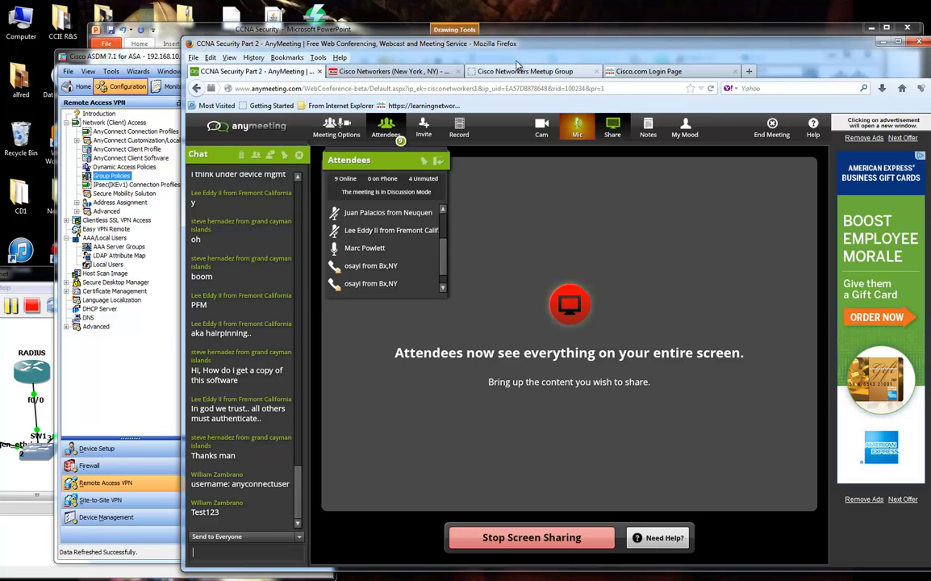
Enter the test username on the VPN login page with the AnyConnect group selected.
drag(525, 45, 930, 41)
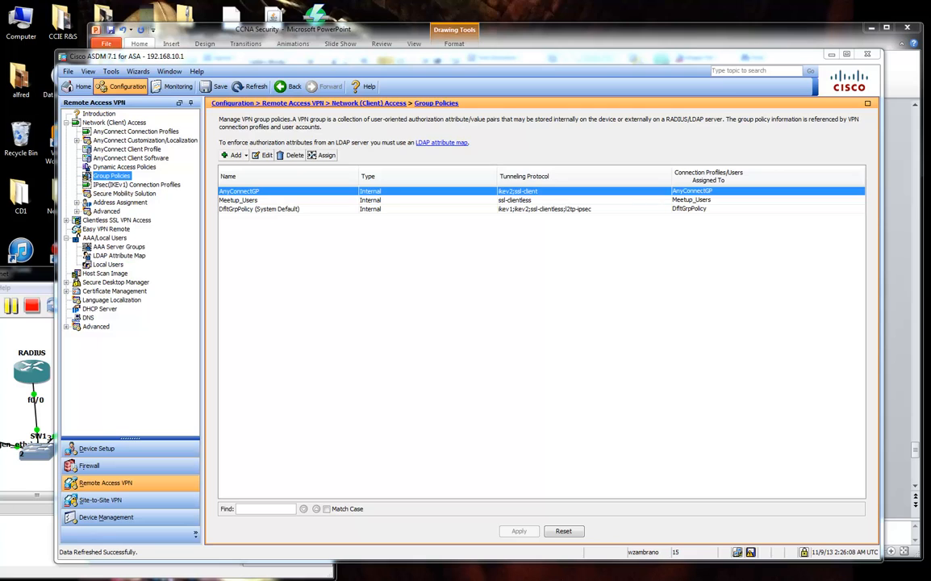
drag(930, 32, 400, 32)
click(641, 304)
click(642, 314)
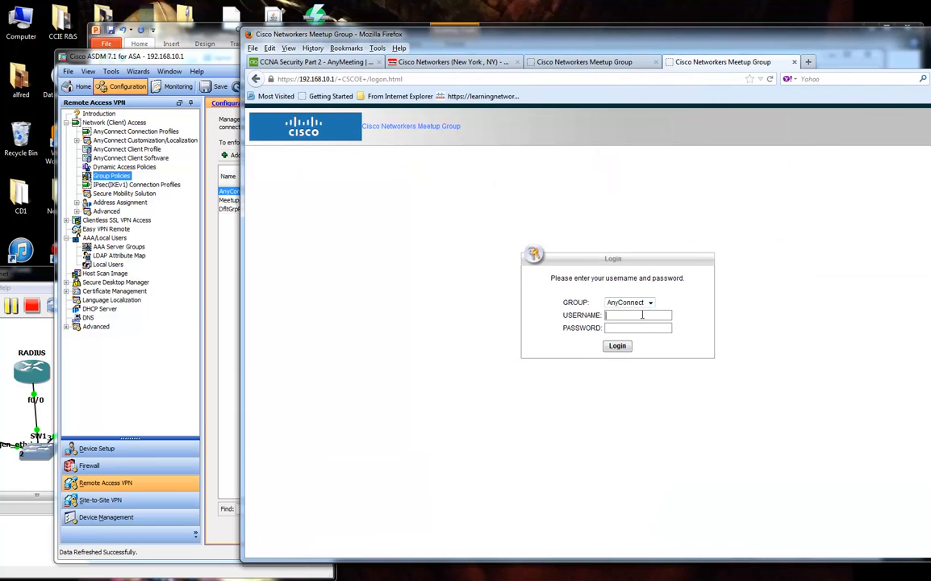
text(anyconnectuser)
key(Tab)
click(339, 62)
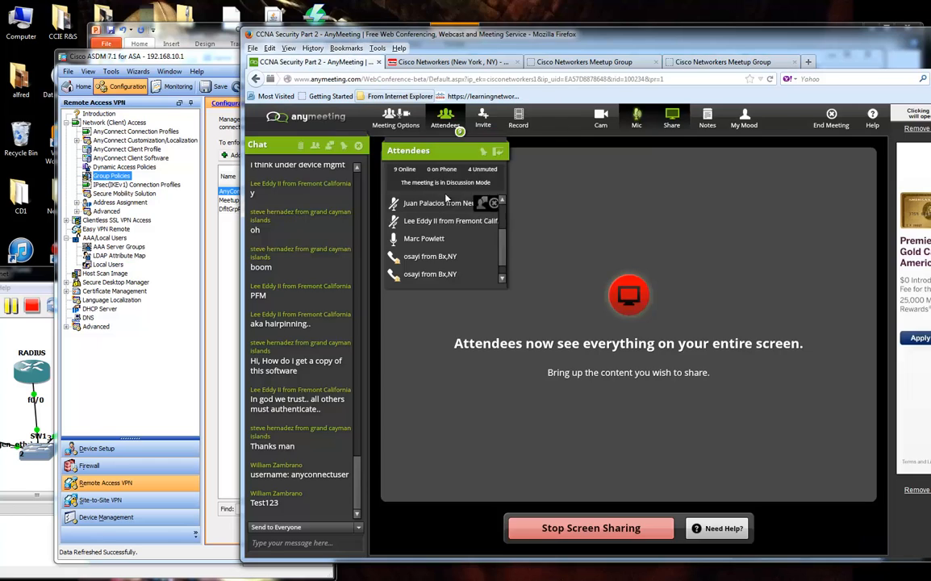
Submit the AnyConnect VPN login, recheck the group, and move Firefox aside to show ASDM.
click(722, 62)
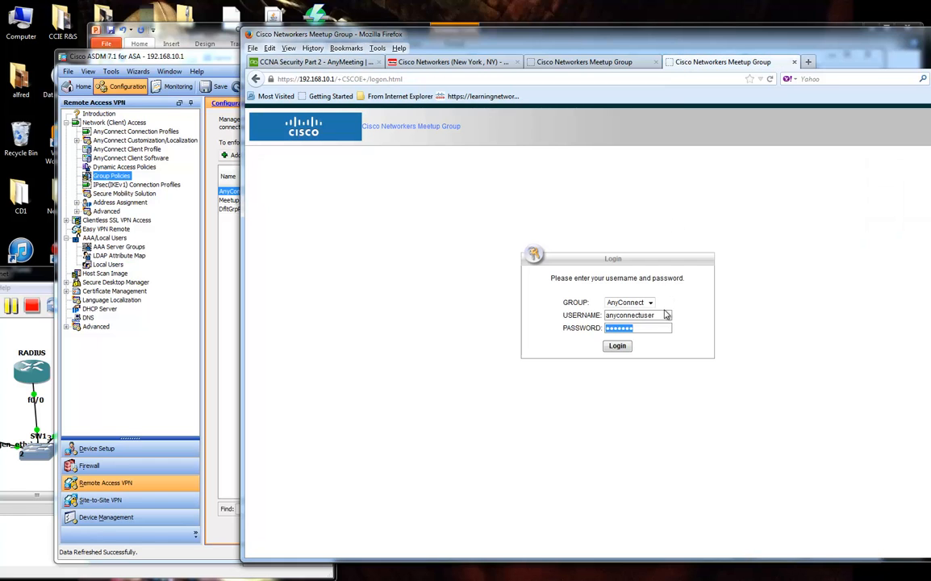
click(626, 349)
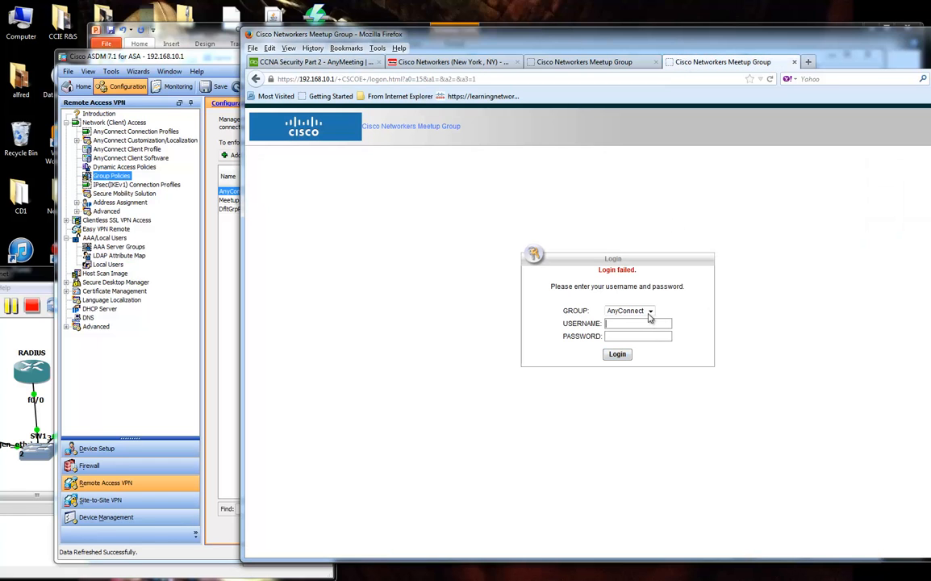
click(649, 314)
click(650, 317)
drag(659, 38, 930, 38)
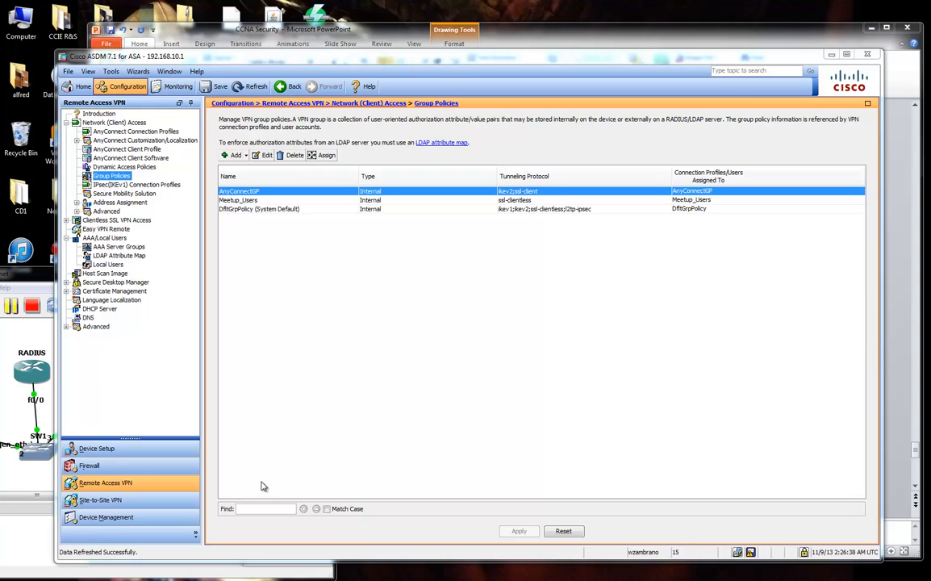
Pop the Home dashboard's syslog into a large window and locate the access-hours login rejection.
click(81, 86)
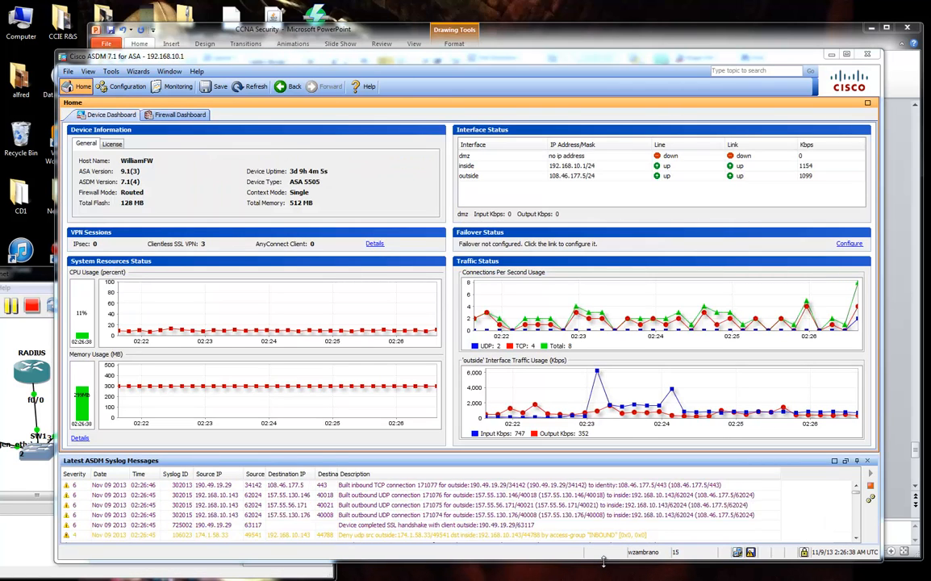
click(846, 462)
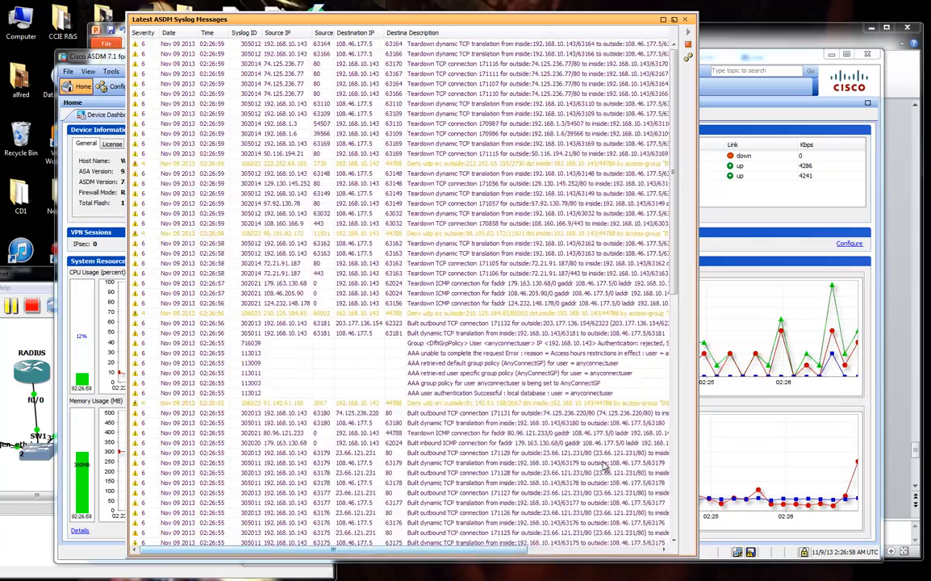
click(604, 465)
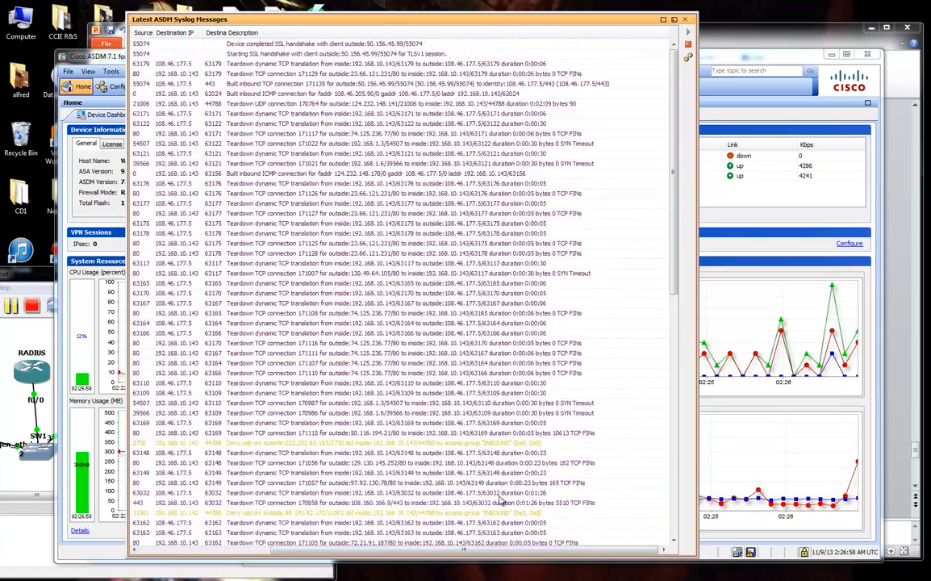
click(499, 501)
scroll(501, 505, down, 5)
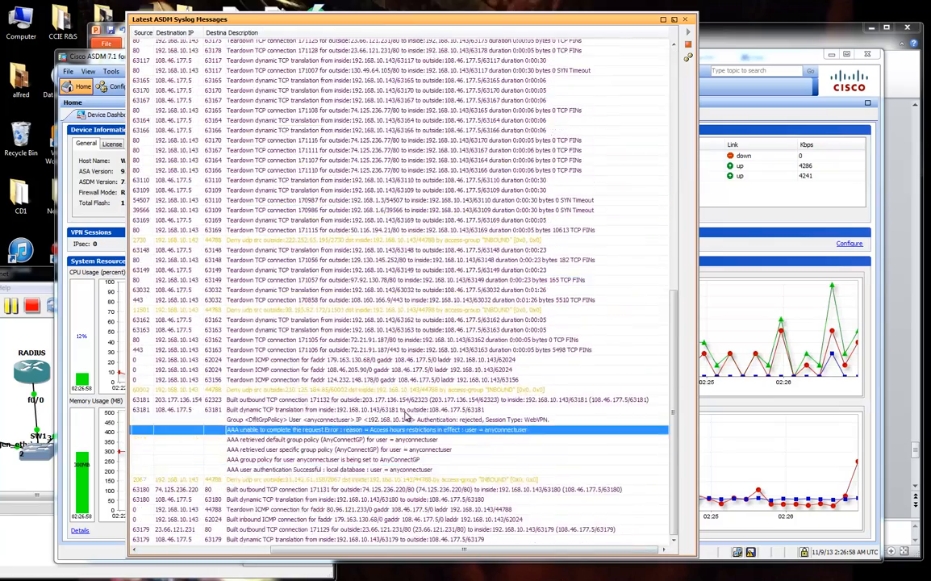
click(420, 449)
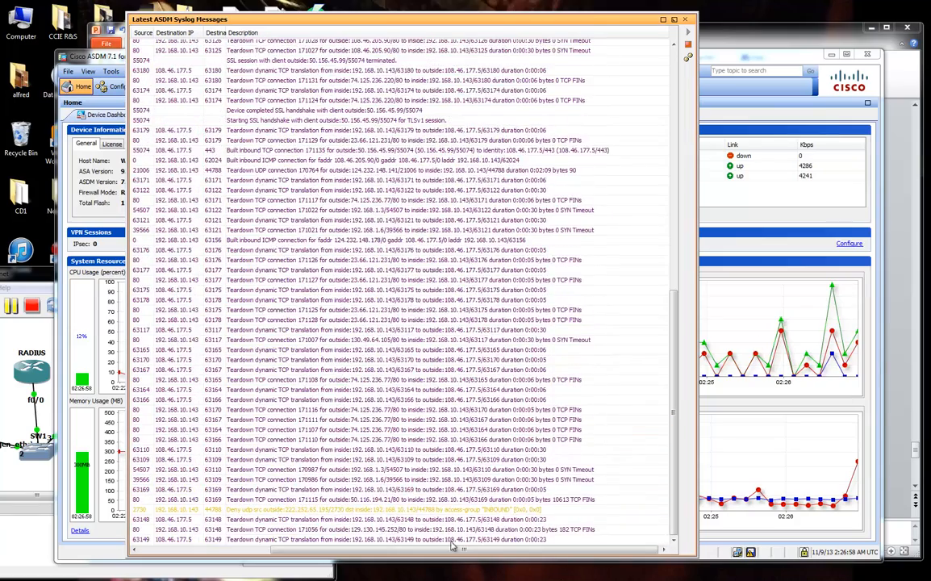
click(51, 572)
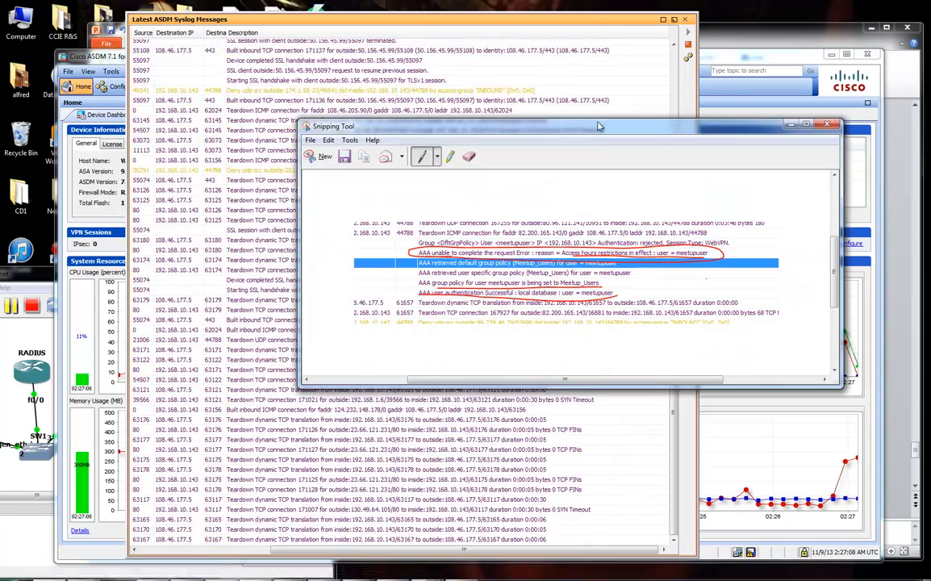
Capture the rejected-login syslog lines with a new snip and redock the syslog panel.
drag(600, 126, 930, 212)
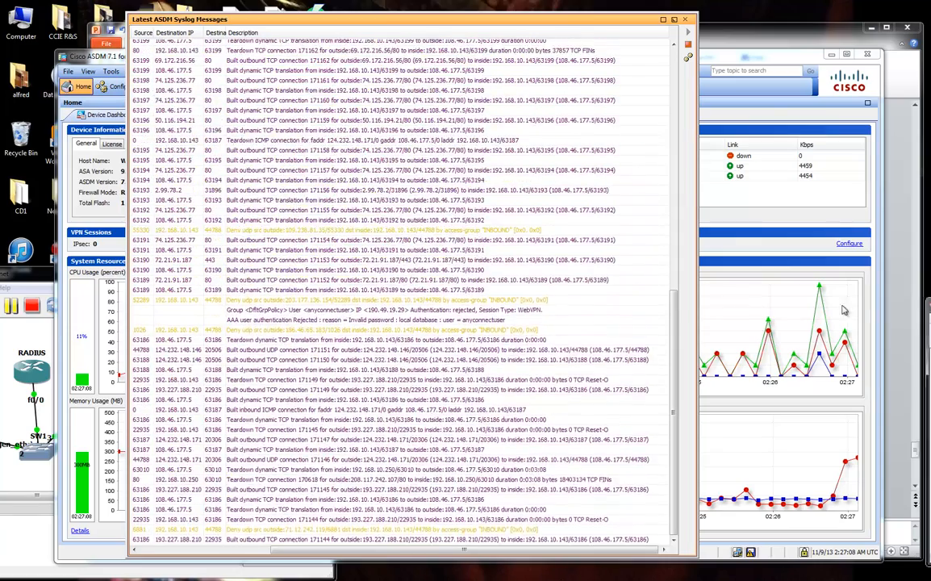
key(alt+Tab)
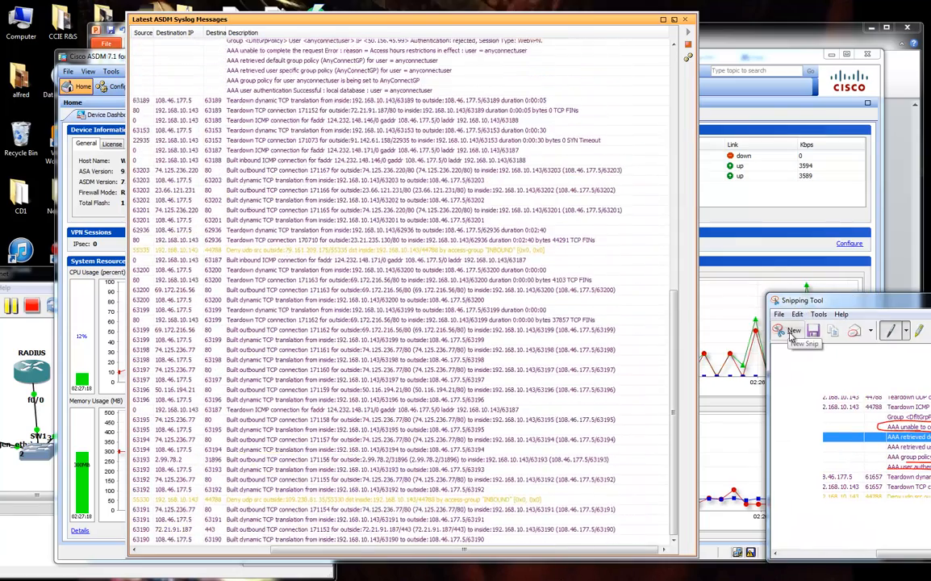
click(793, 334)
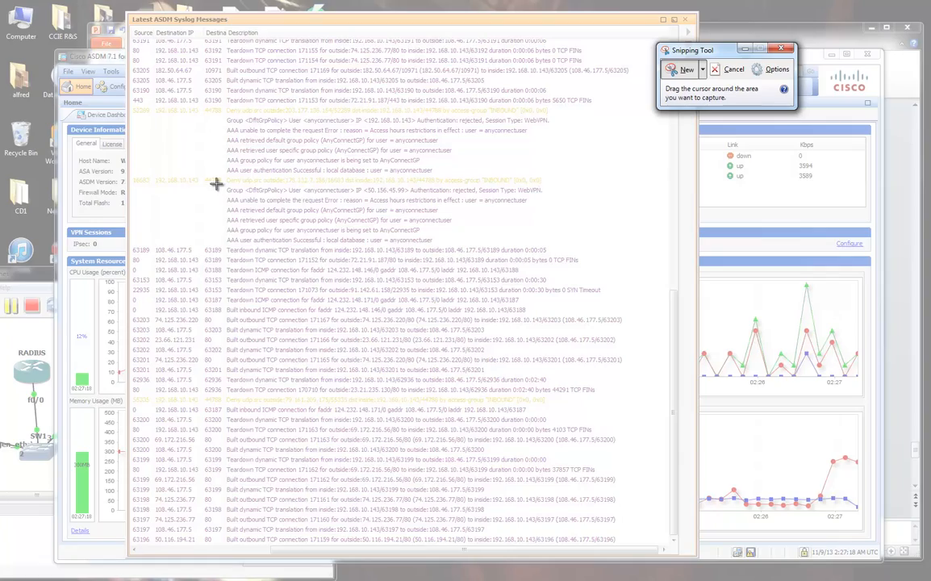
drag(173, 76, 634, 271)
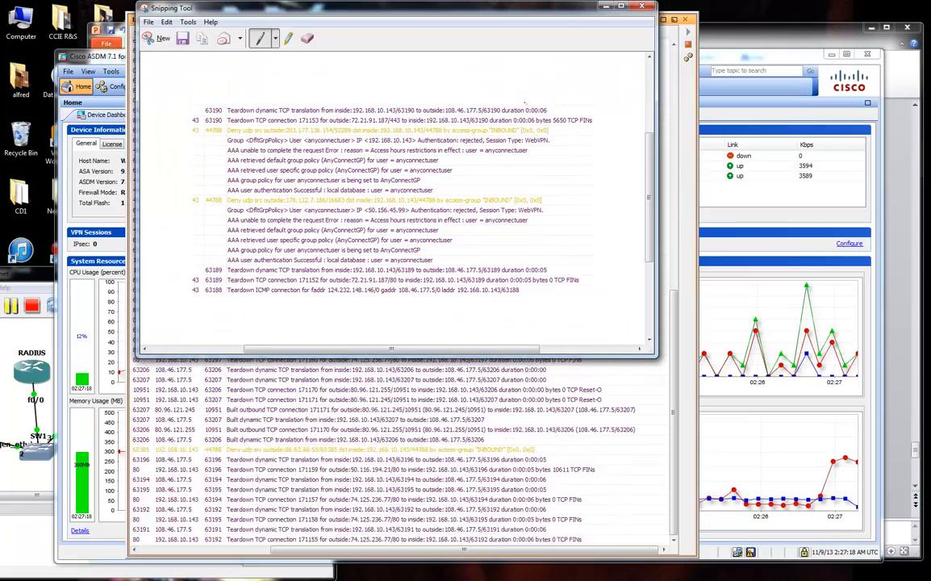
click(675, 20)
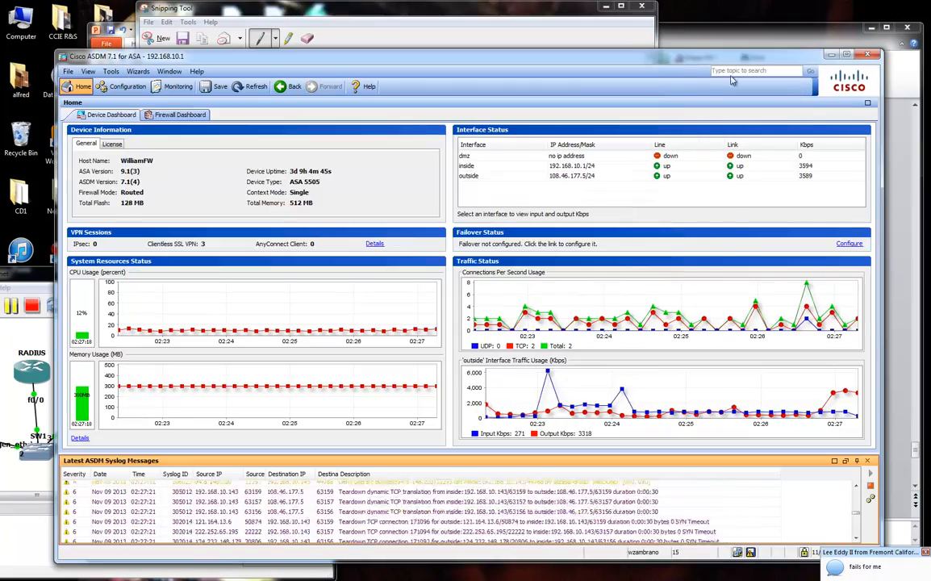
click(832, 54)
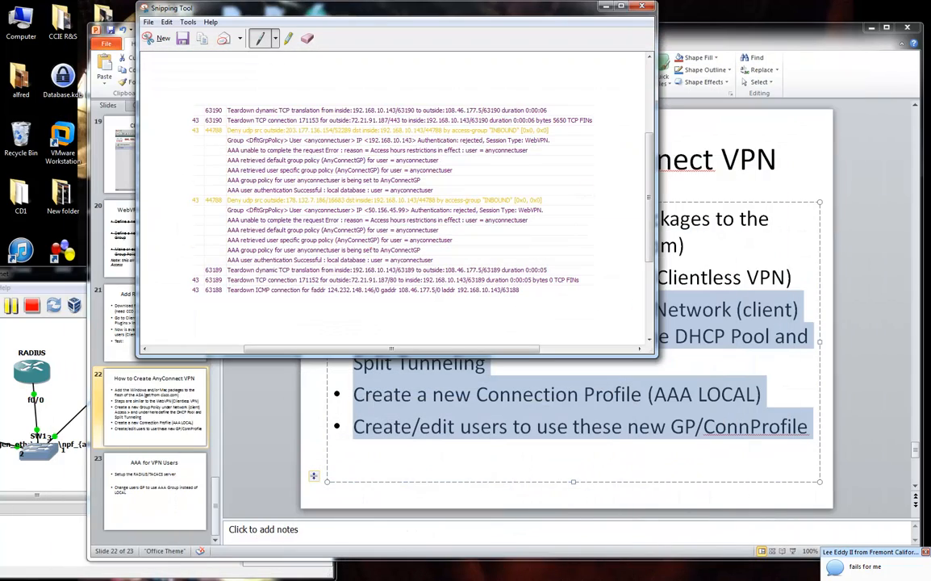
Underline the rejected user in red on the snip and bring ASDM back.
drag(328, 7, 255, 45)
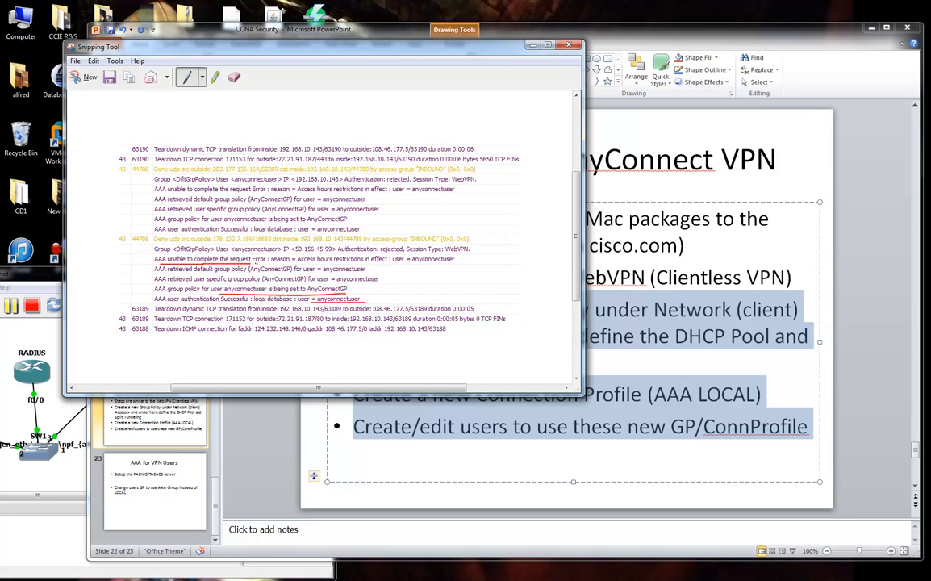
mouse_move(399, 262)
mouse_down()
mouse_move(453, 261)
mouse_move(192, 260)
mouse_move(452, 263)
mouse_up()
click(536, 45)
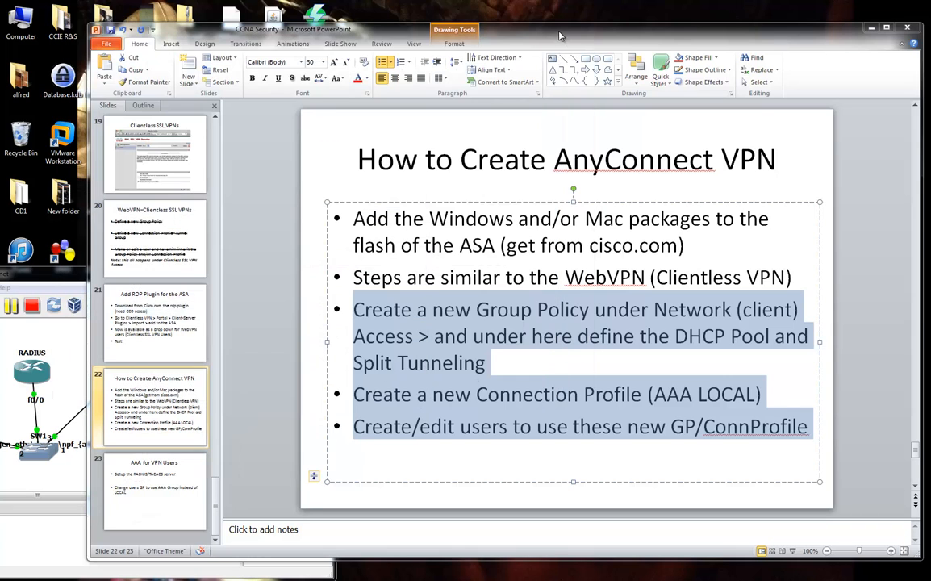
drag(561, 36, 543, 35)
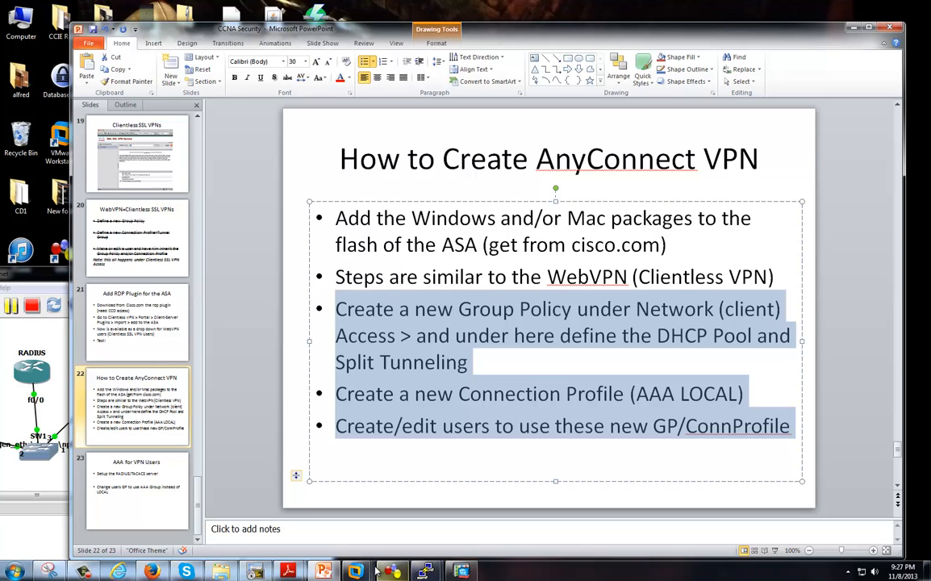
click(461, 571)
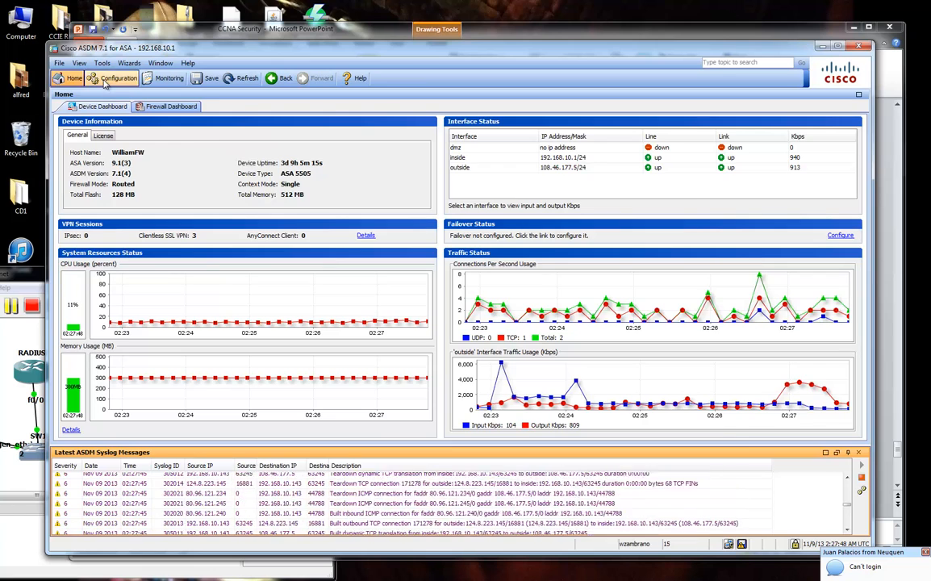
Check AnyConnectGP's More Options access hours setting, then cancel the editor.
click(113, 77)
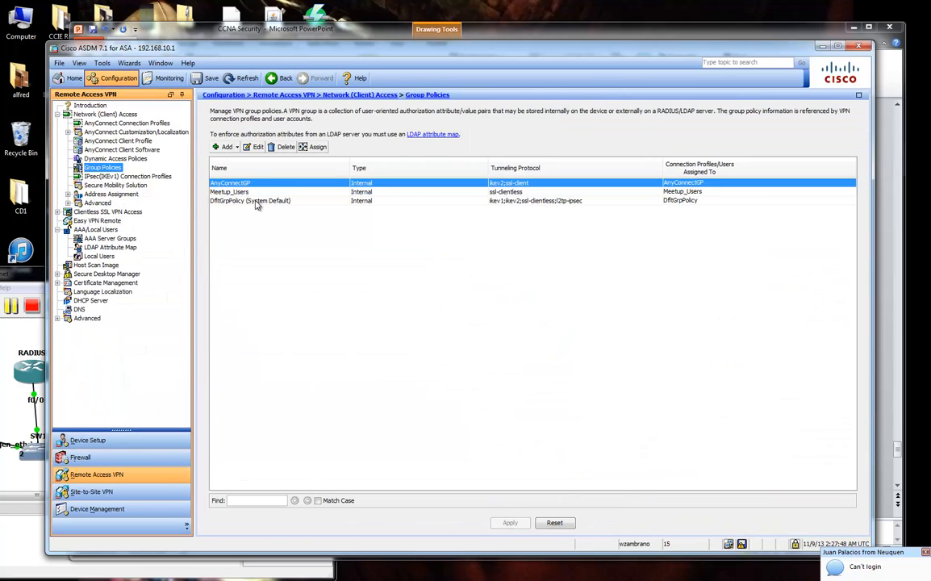
double_click(285, 183)
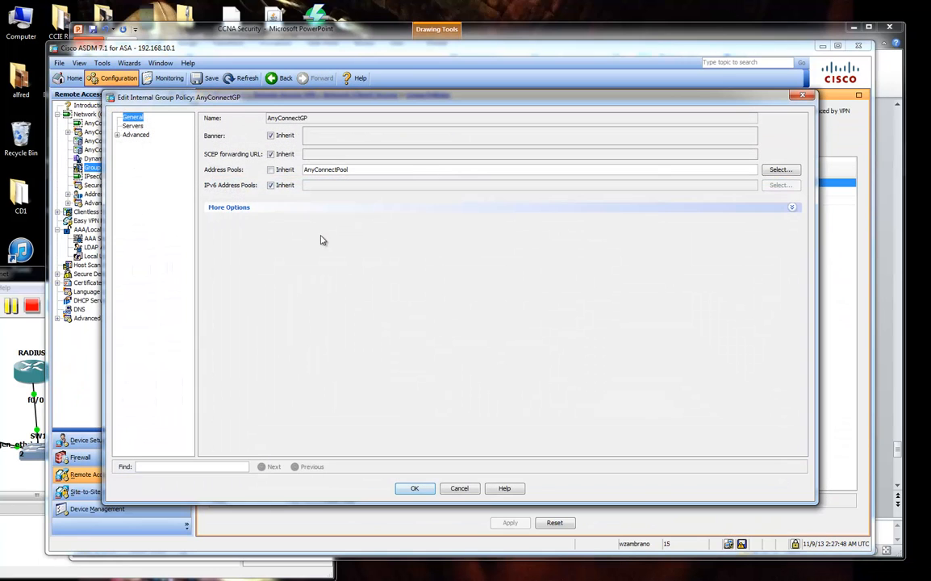
click(242, 206)
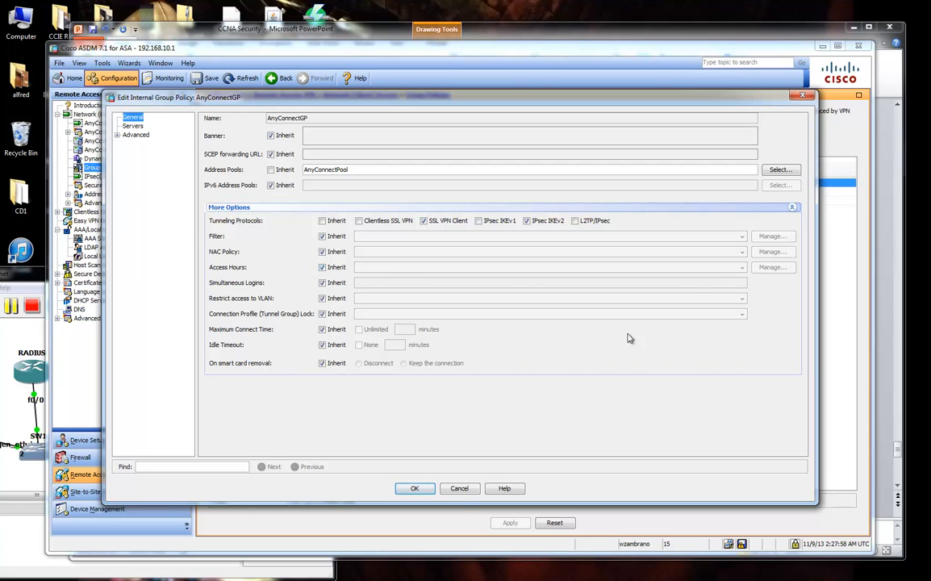
click(460, 489)
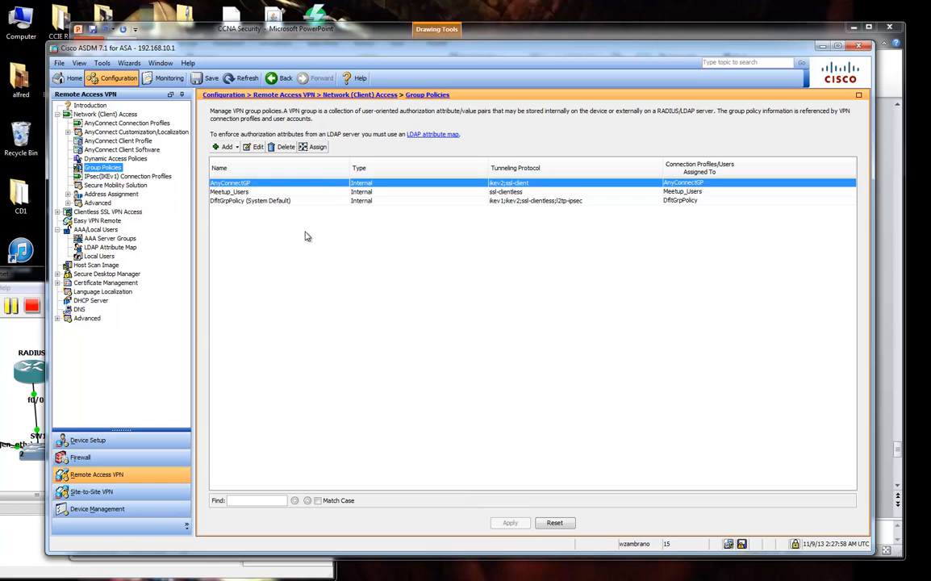
Open AnyConnect_ConnProfile's advanced settings and group alias page, declining the DNS server prompt.
click(121, 123)
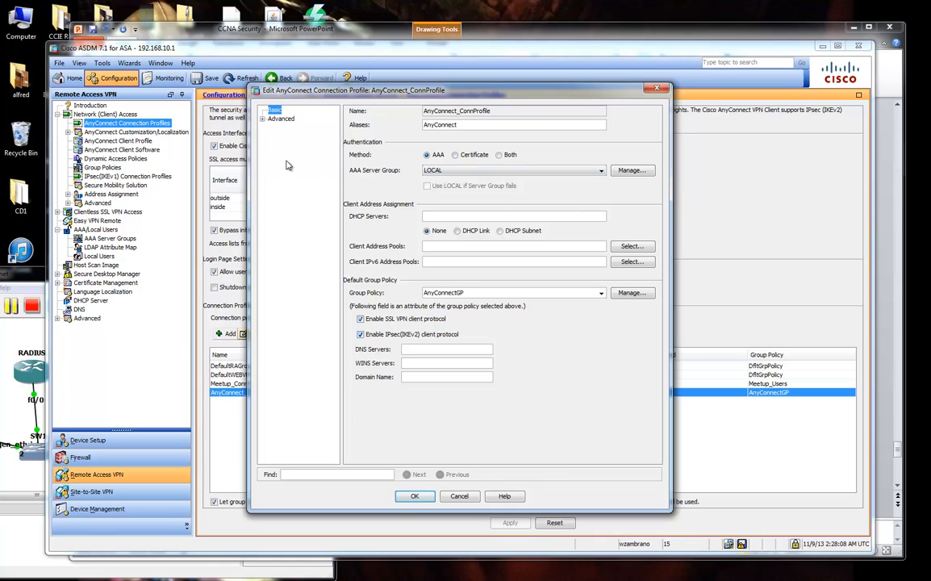
click(262, 119)
click(314, 191)
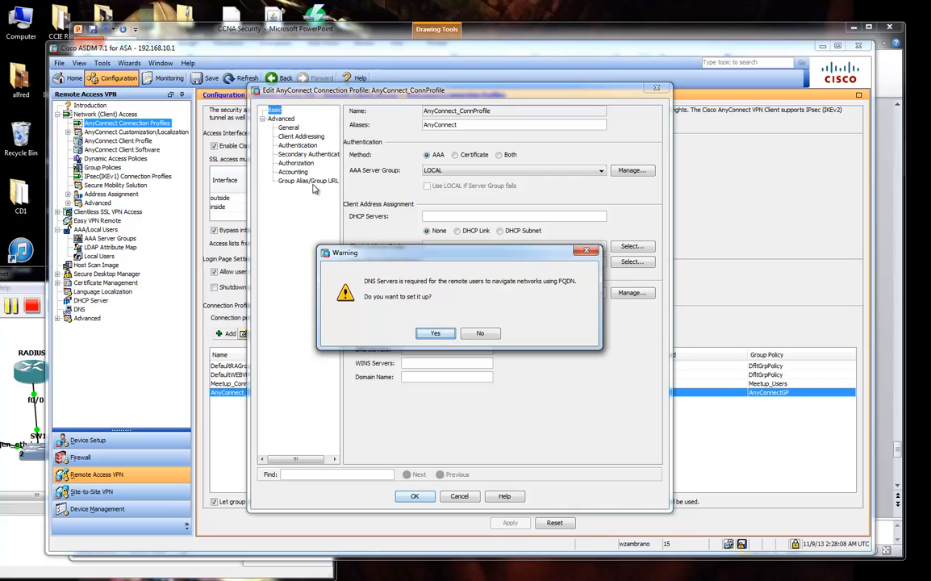
click(438, 333)
click(301, 180)
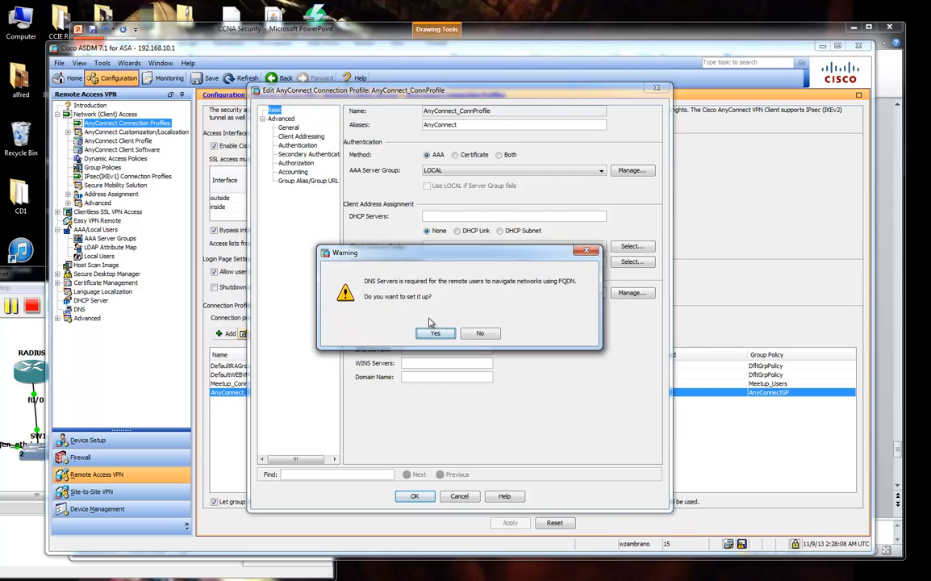
click(483, 332)
Browse the profile's accounting, authorization, authentication and address pool pages, then cancel back to Group Policies.
click(293, 172)
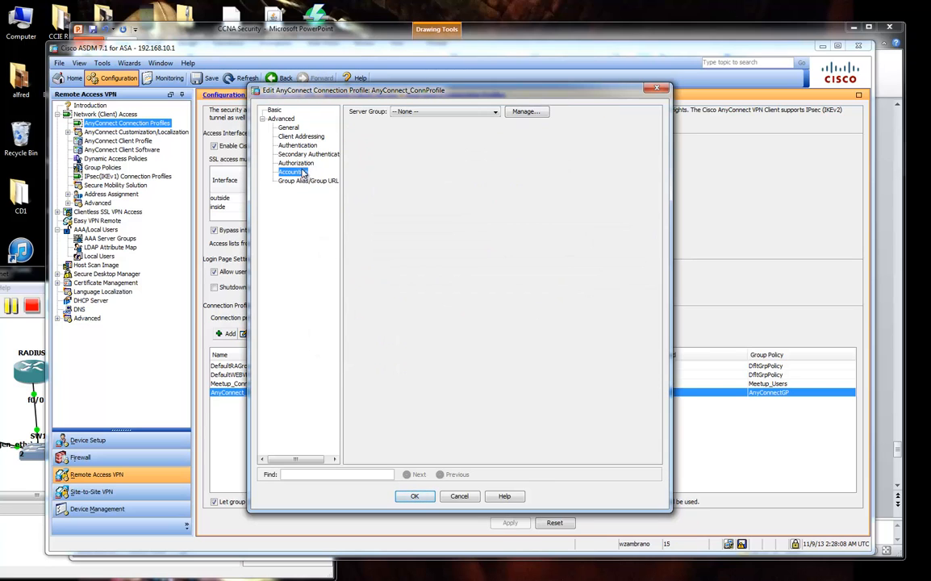
click(284, 163)
click(288, 153)
click(293, 145)
click(296, 136)
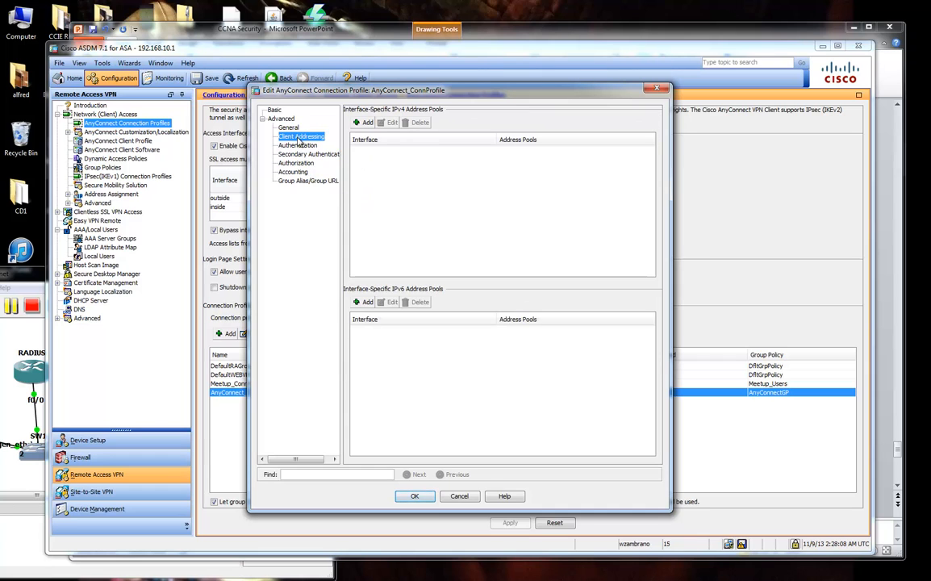
click(275, 111)
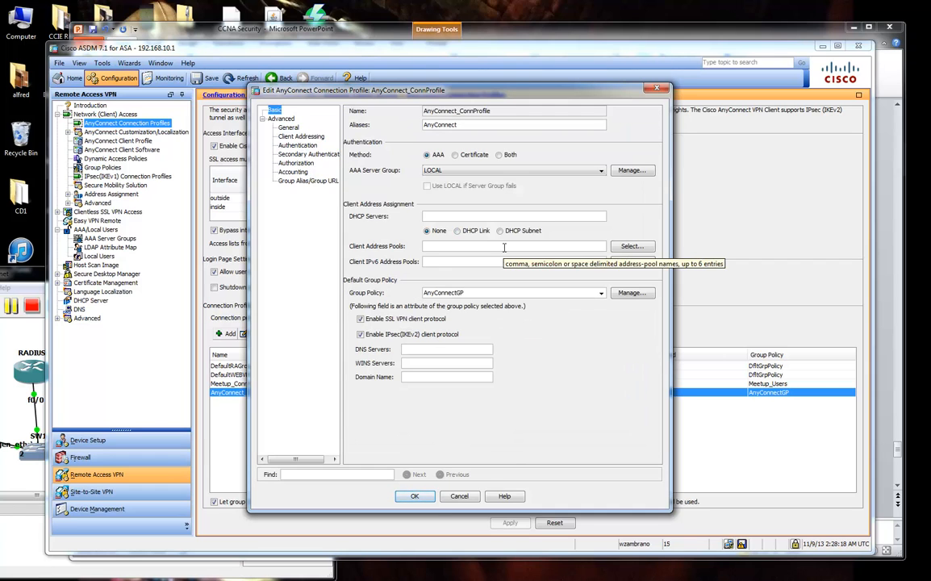
click(475, 498)
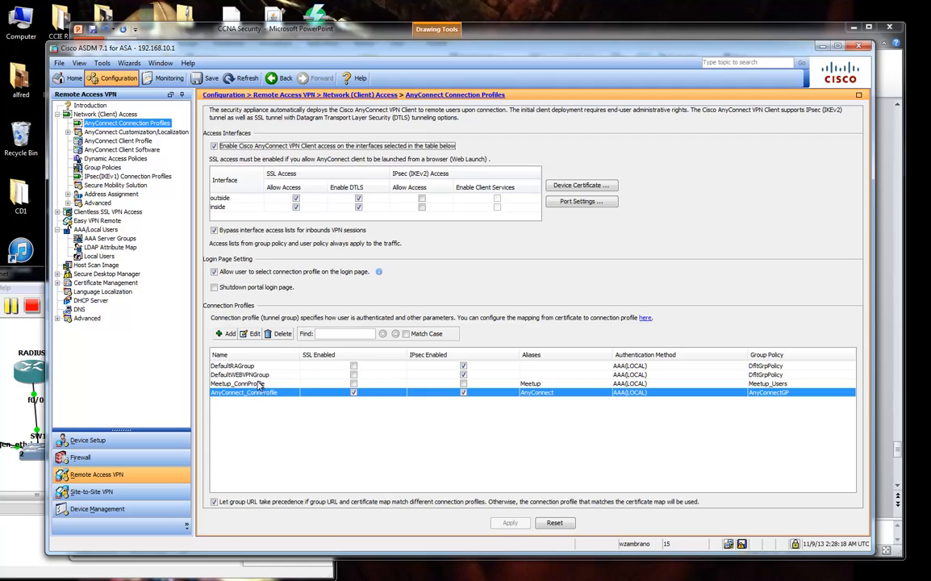
click(251, 334)
click(459, 495)
click(103, 167)
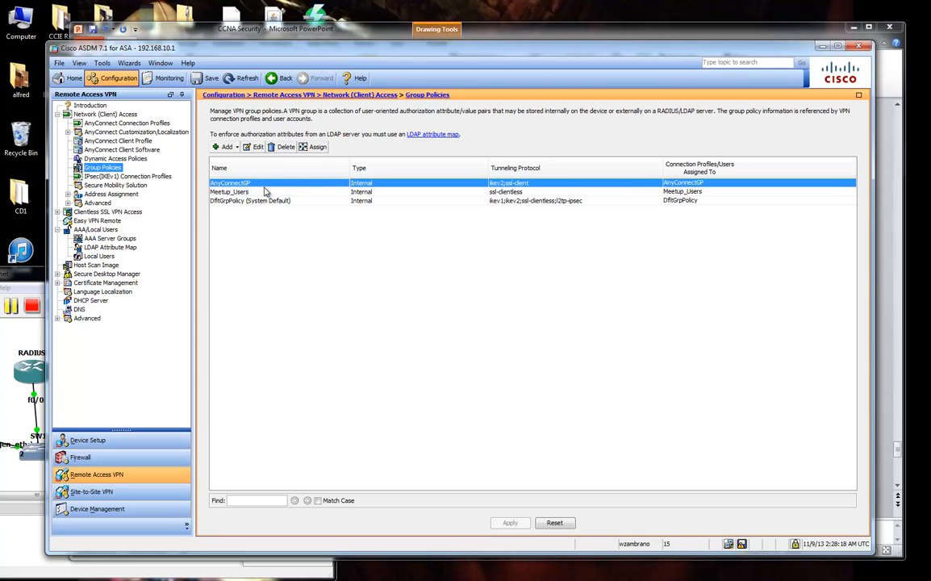
Uncheck Access Hours Inherit on AnyConnectGP and set it to On_ALWAYS.
click(254, 146)
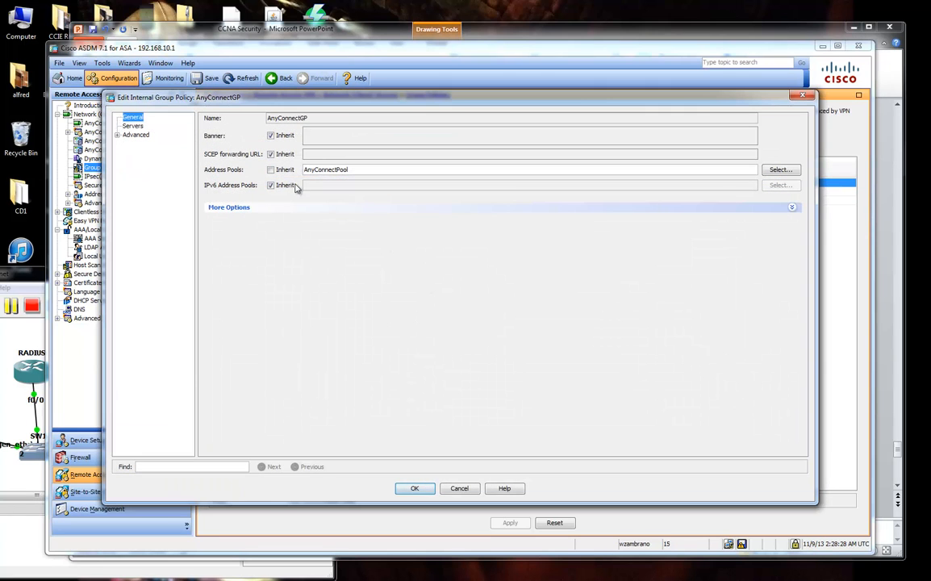
click(250, 209)
click(322, 267)
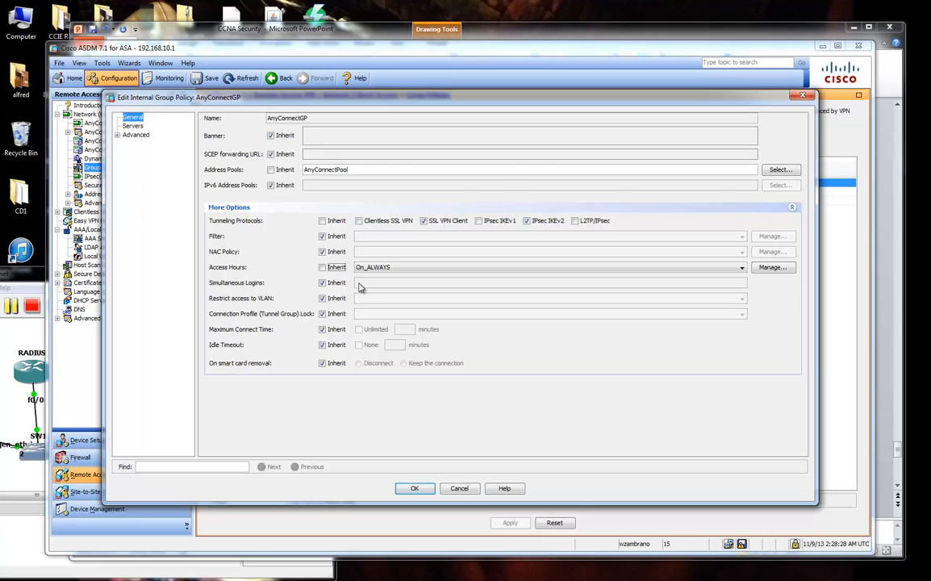
click(387, 267)
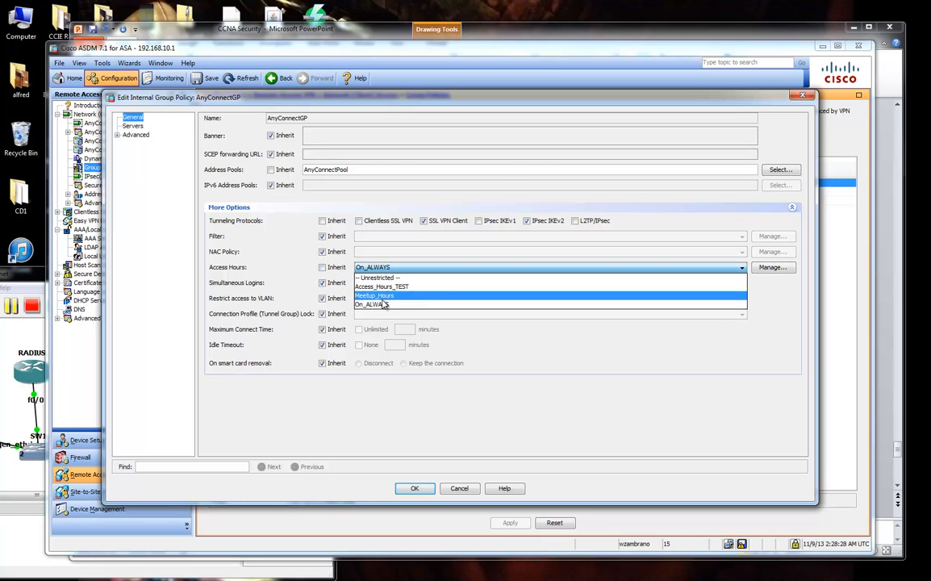
click(415, 305)
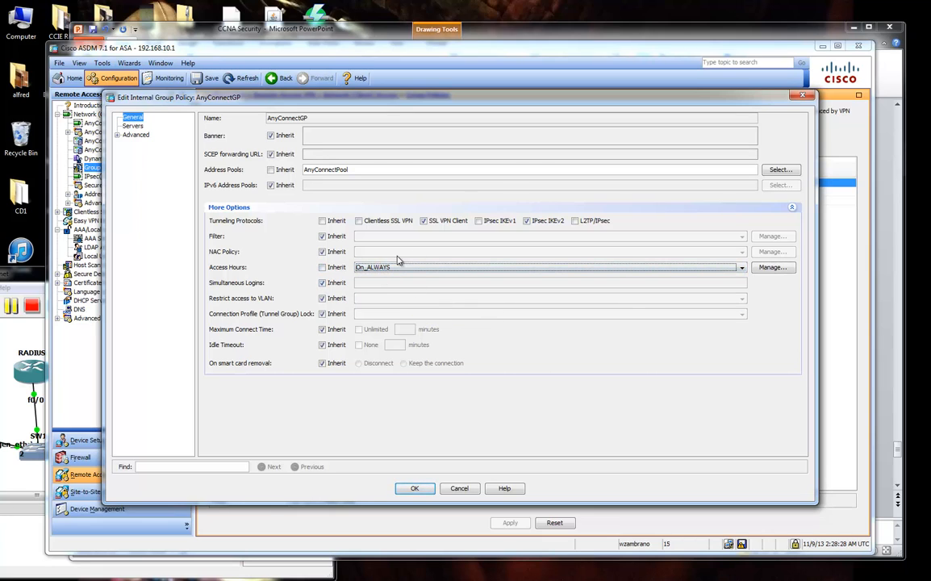
click(414, 489)
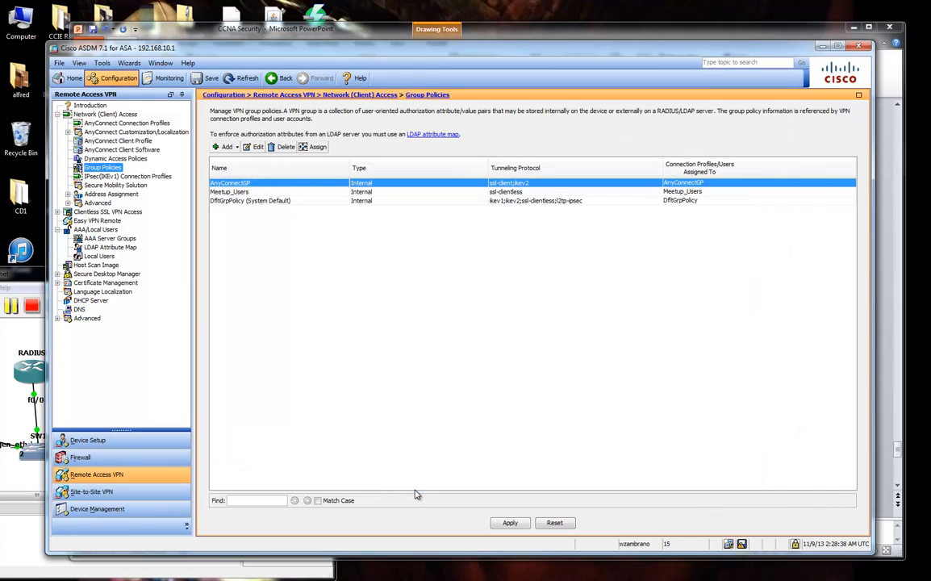
Apply and send the policy change to the ASA, then bring the VPN login page into view.
click(509, 523)
click(403, 409)
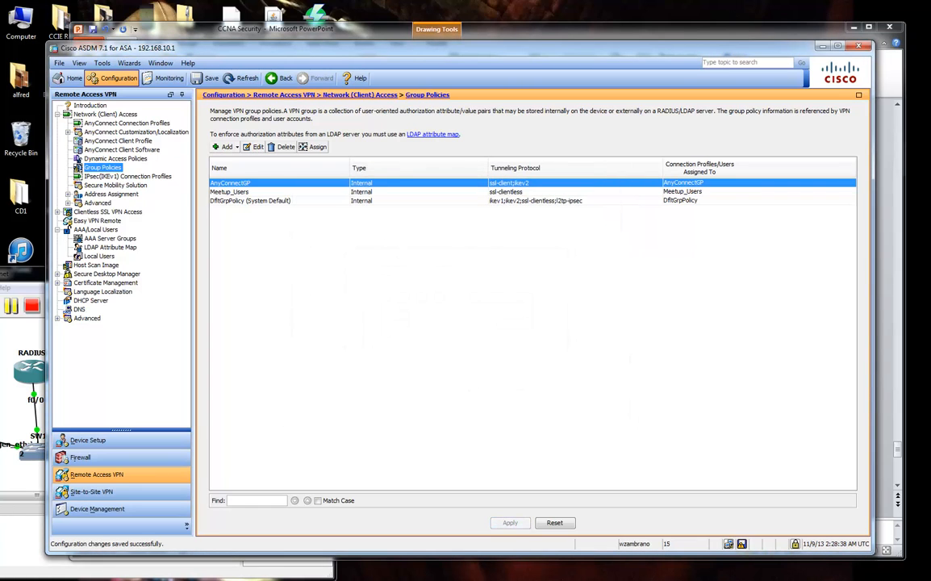
drag(930, 38, 626, 37)
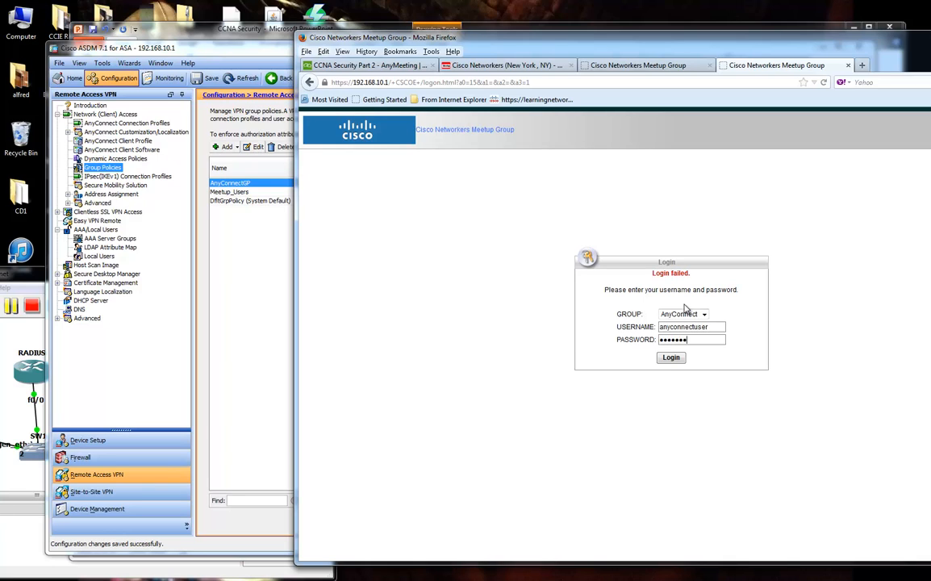
key(Return)
drag(662, 51, 930, 52)
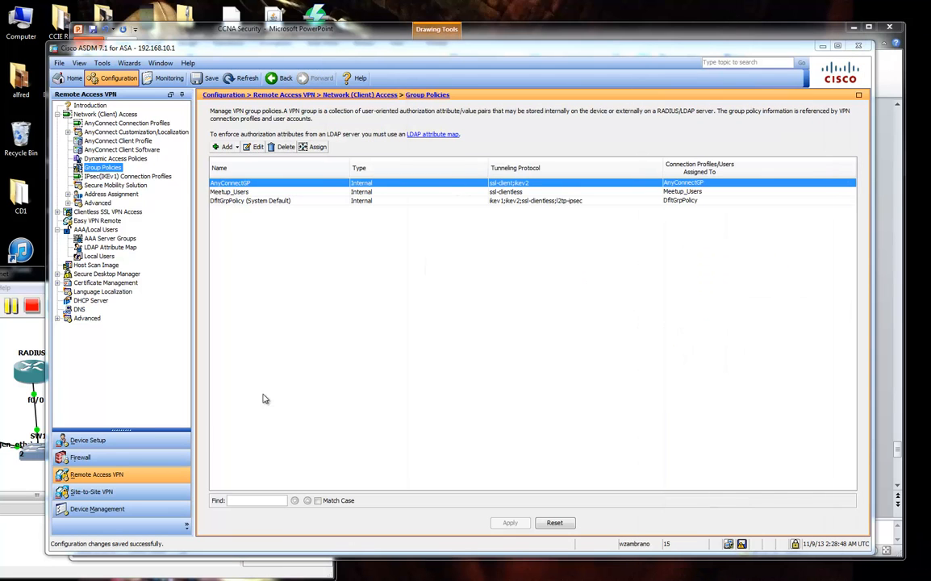
click(68, 78)
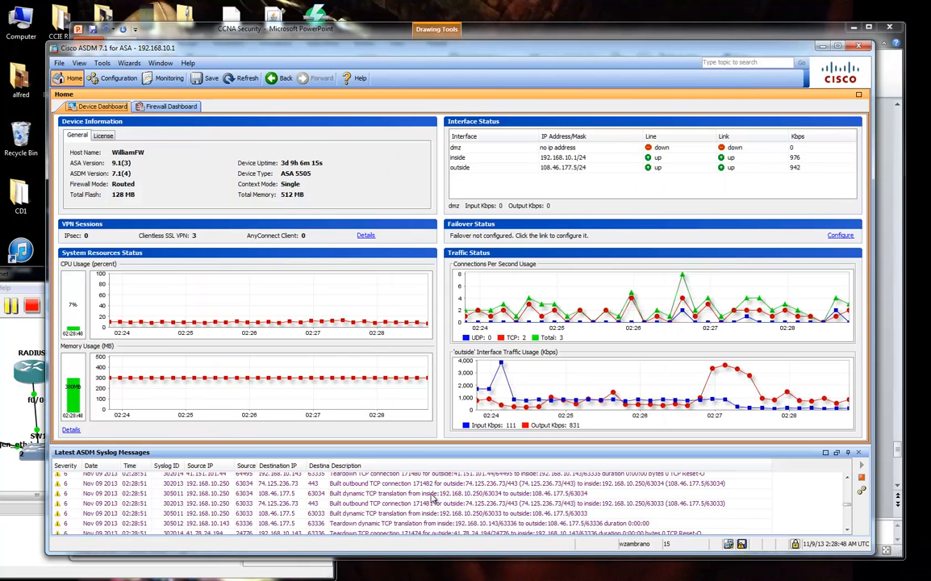
Undock the syslog panel, pause the live feed and select the Meetup_ConnProfile session entry.
click(837, 453)
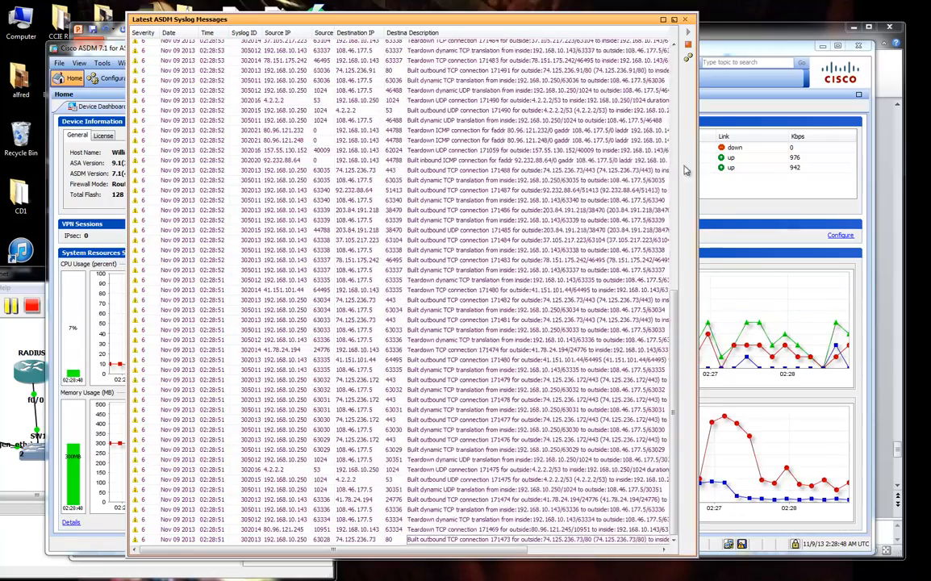
drag(561, 21, 517, 25)
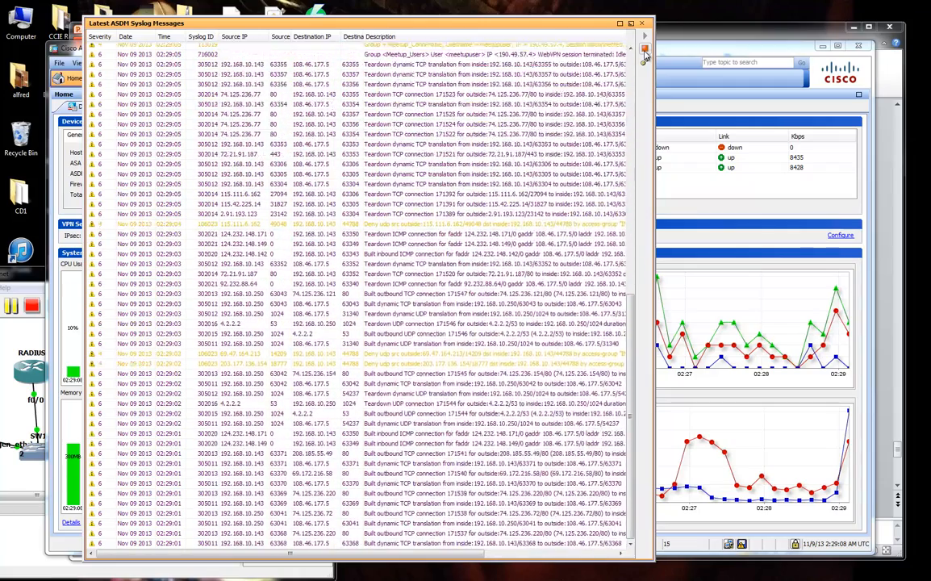
click(645, 50)
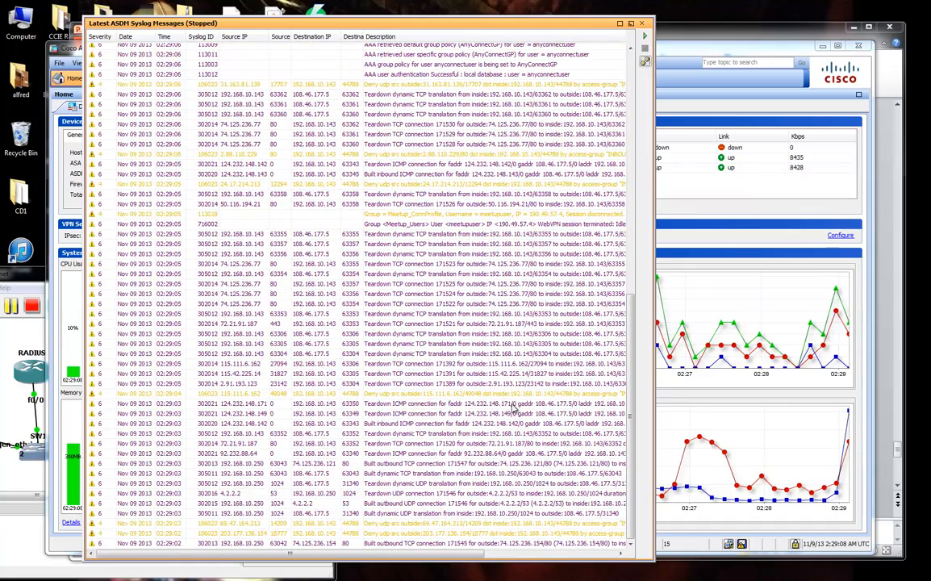
click(444, 216)
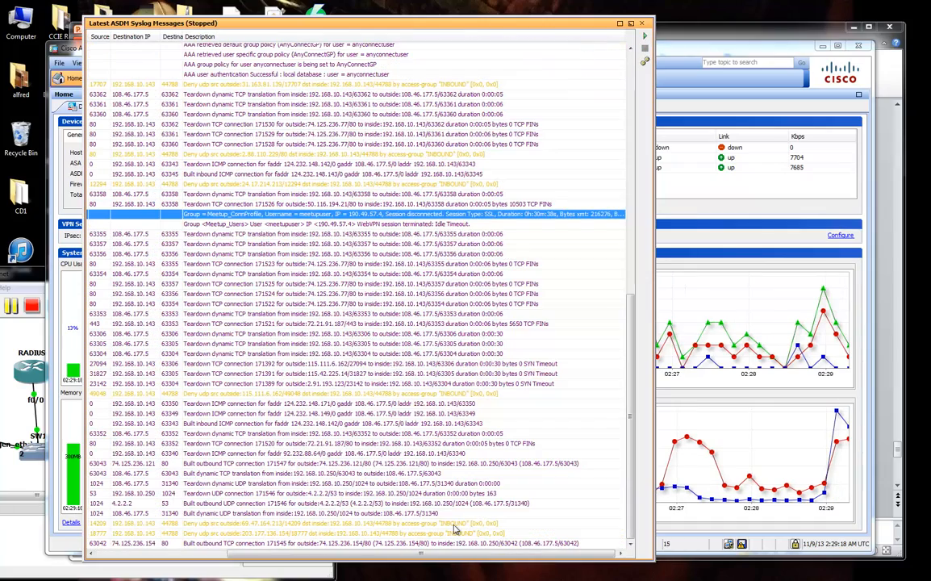
mouse_move(417, 555)
mouse_down()
mouse_move(327, 553)
mouse_move(412, 557)
mouse_up()
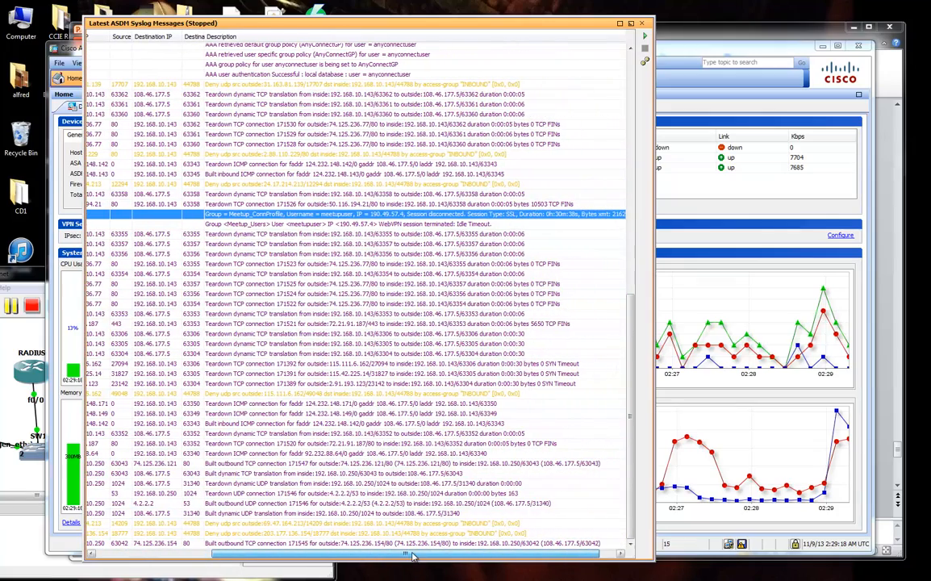
drag(412, 557, 399, 555)
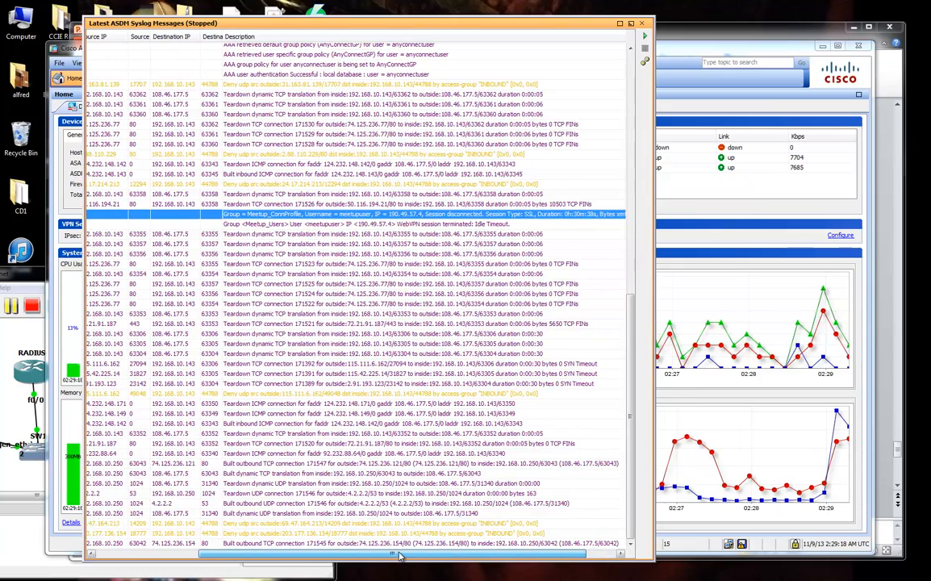
scroll(622, 372, up, 4)
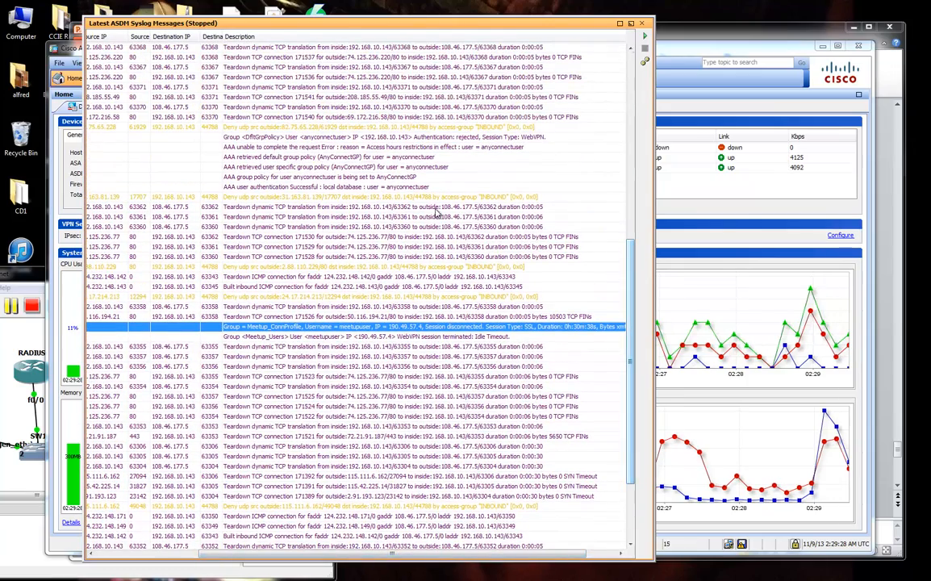
Examine the AAA request error entry and its explanation, then dock the syslog panel back.
click(411, 152)
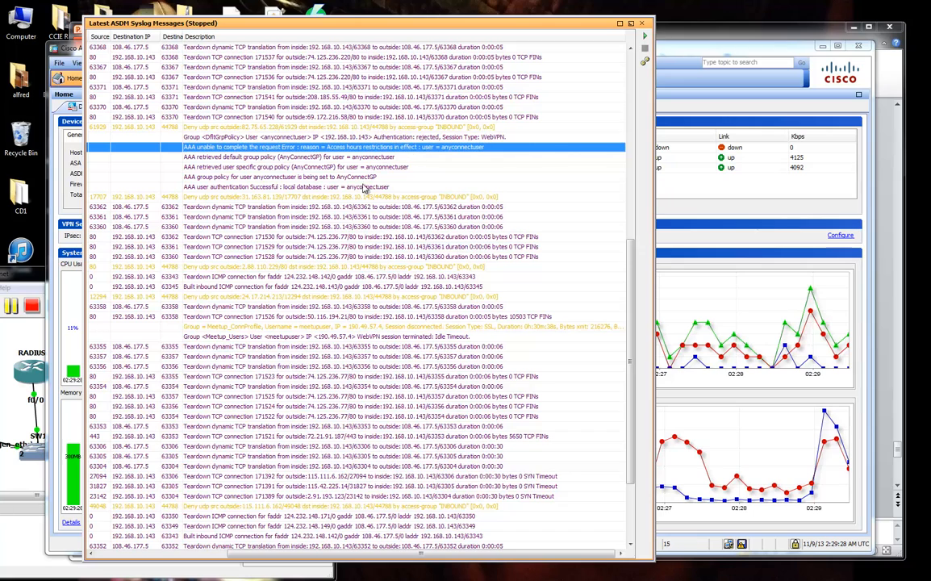
click(311, 186)
click(330, 149)
mouse_move(346, 152)
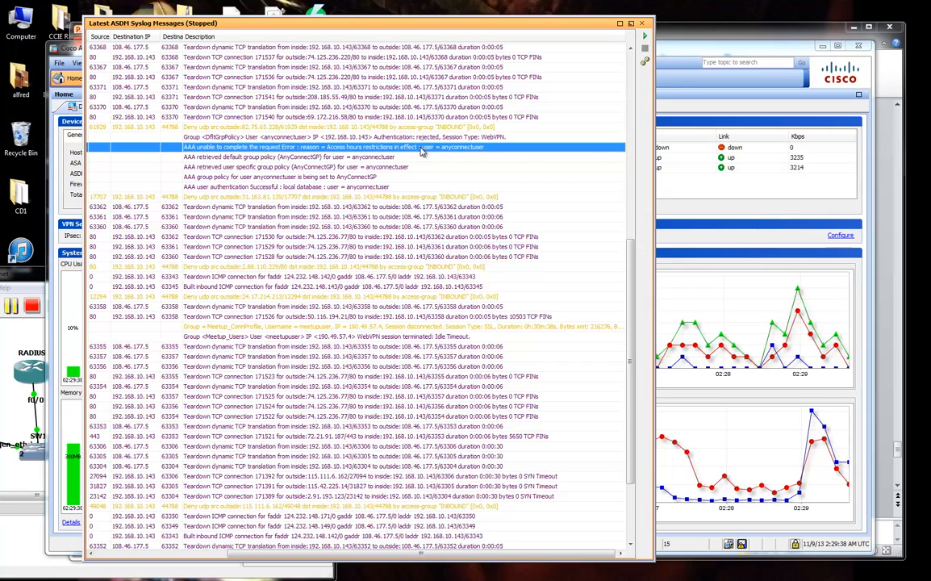
right_click(451, 153)
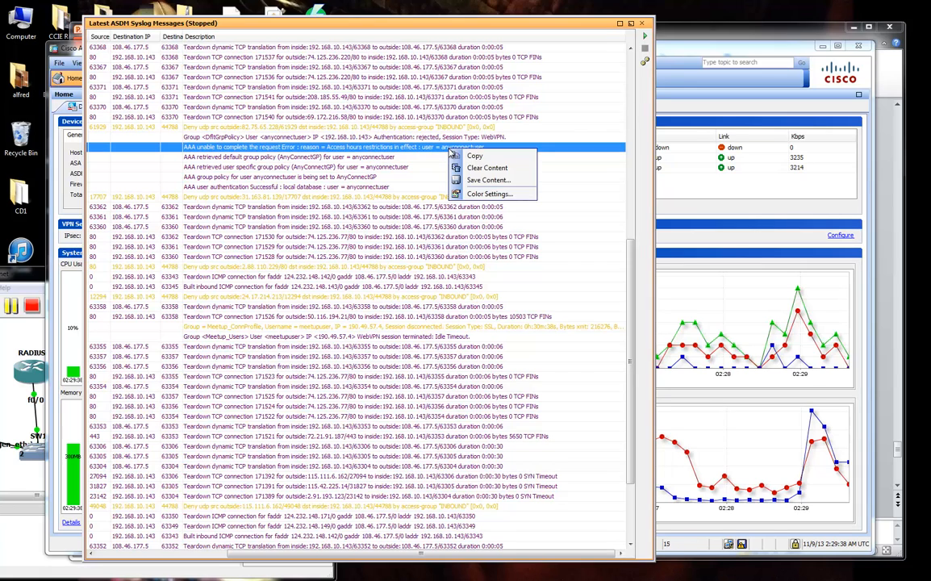
click(414, 151)
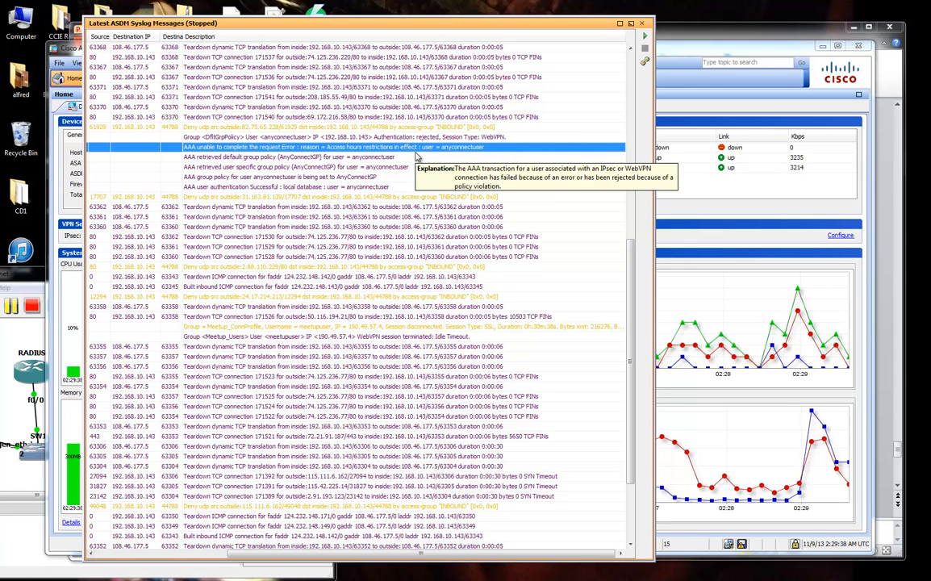
click(632, 25)
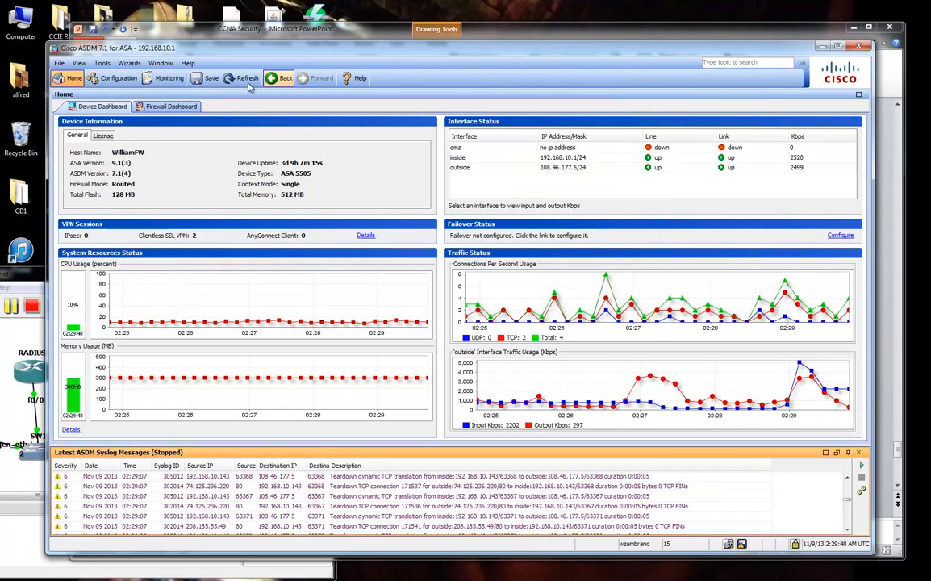
Open the AnyConnectGP group policy for editing with More Options expanded.
click(113, 77)
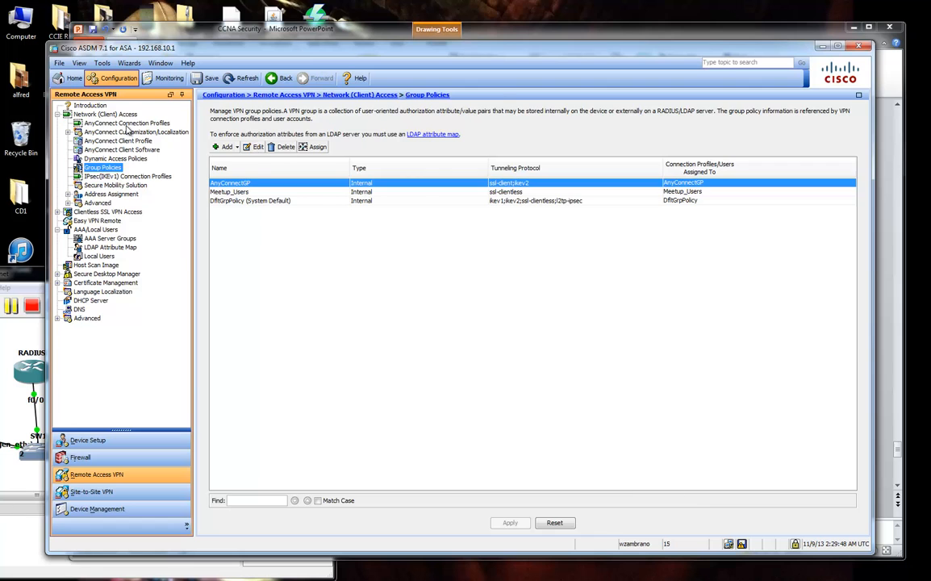
click(126, 125)
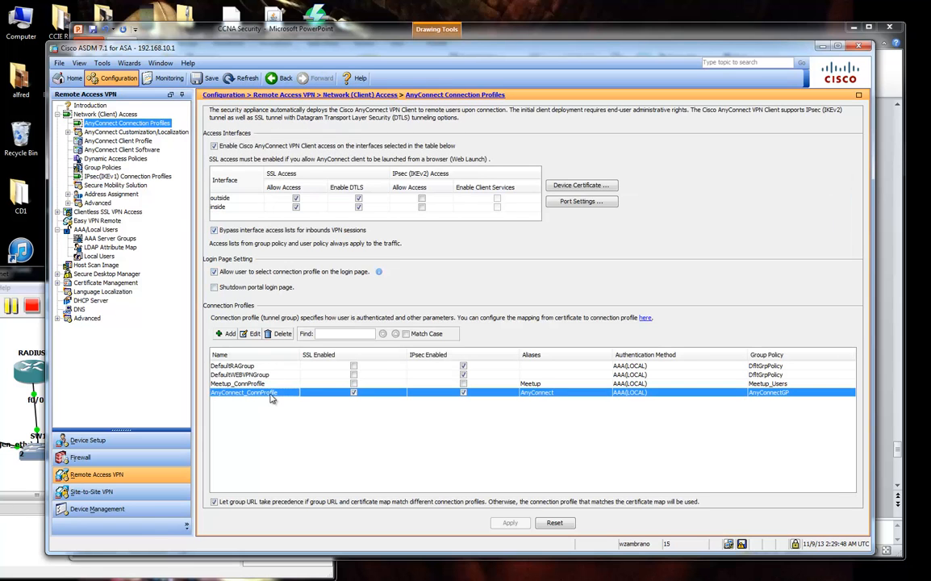
click(251, 334)
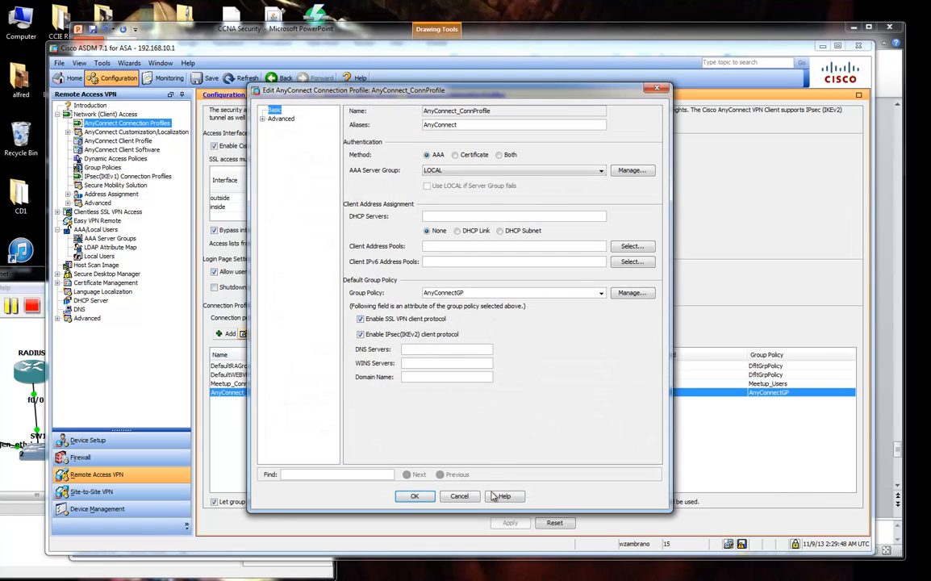
click(415, 495)
click(103, 167)
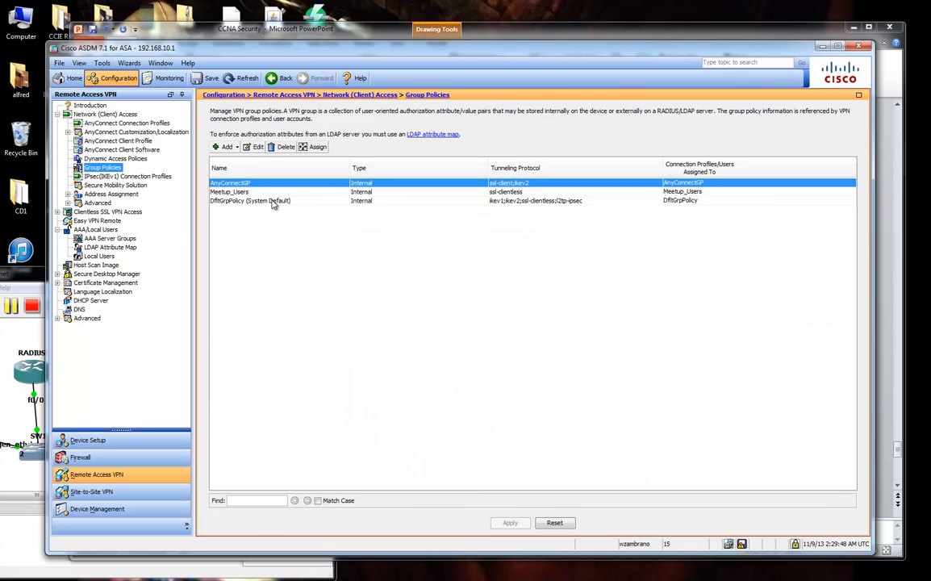
click(255, 146)
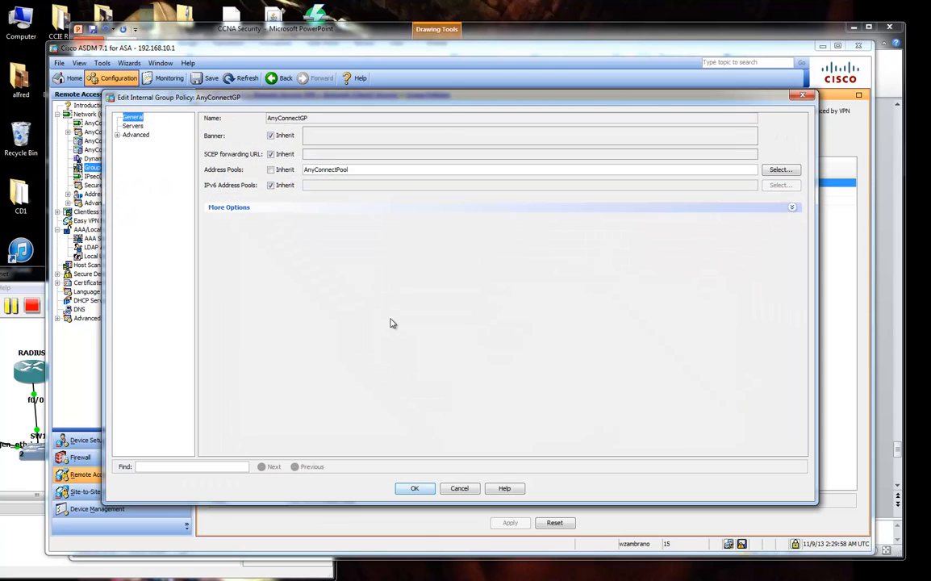
click(277, 208)
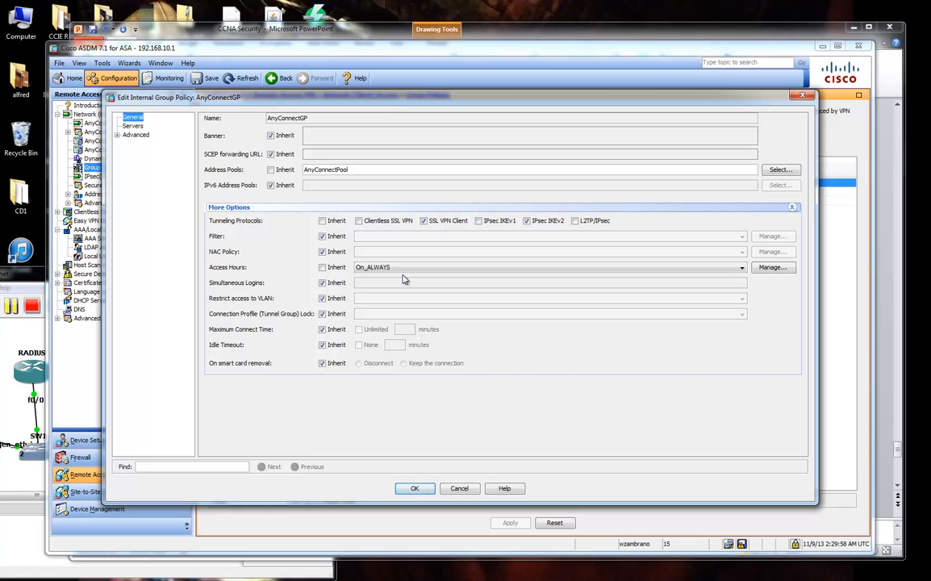
Give the On_ALWAYS time range a fixed end date in December.
click(772, 268)
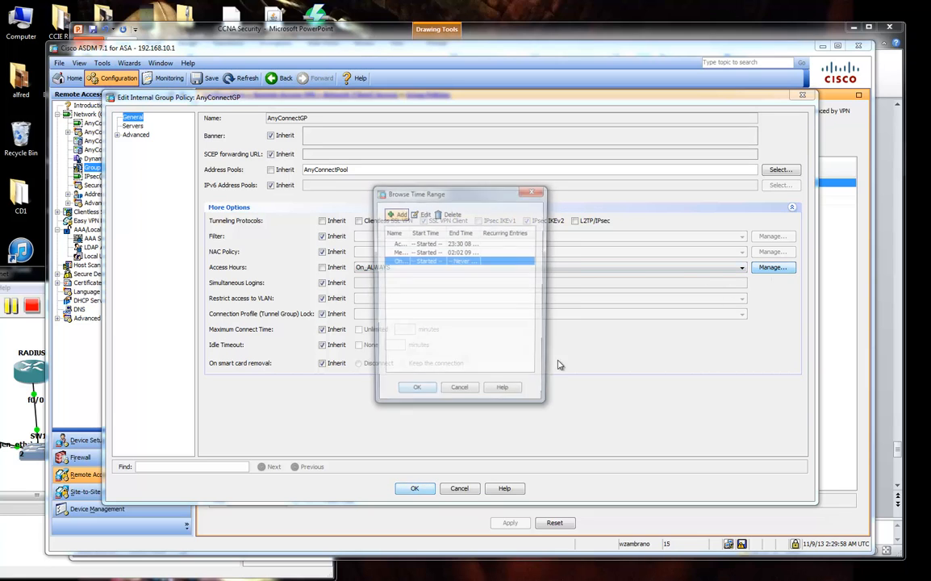
click(417, 215)
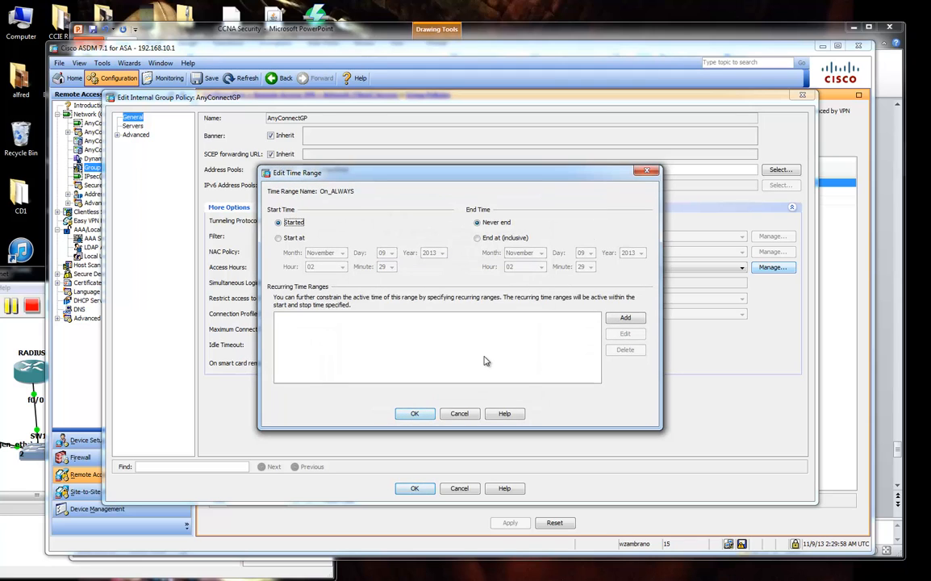
click(504, 238)
click(541, 253)
click(540, 325)
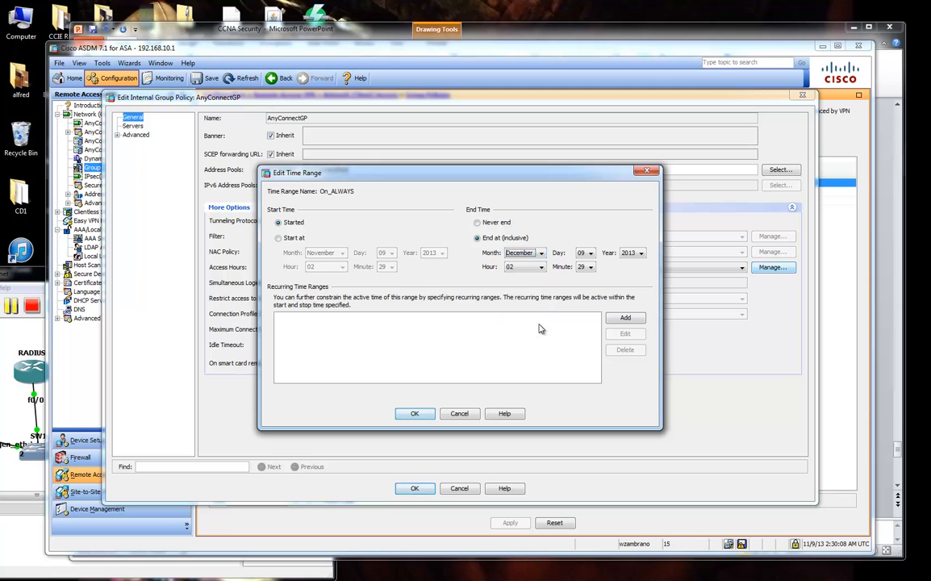
click(415, 413)
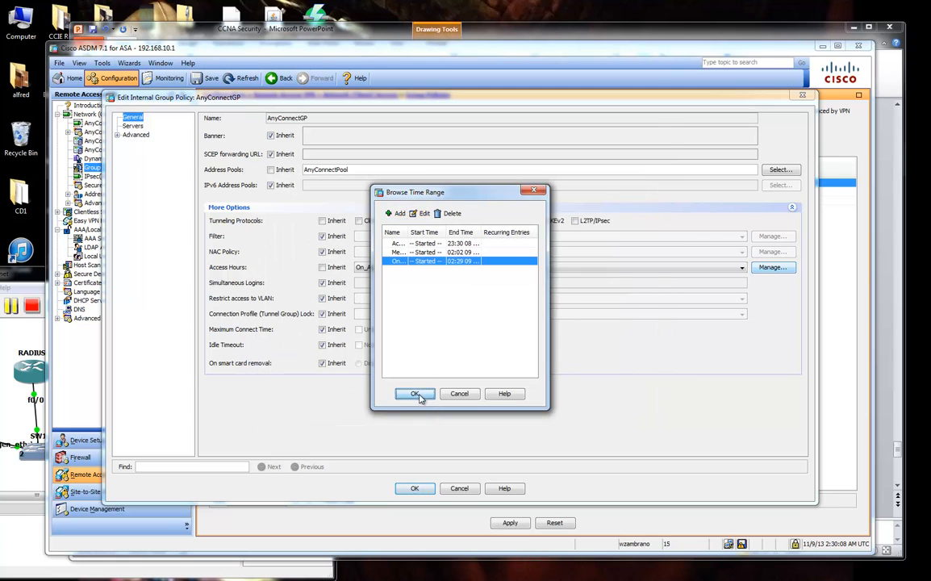
click(416, 395)
click(415, 267)
Give On_ALWAYS a September start date, then save AnyConnectGP and apply the configuration.
click(773, 267)
drag(578, 295, 753, 295)
click(441, 253)
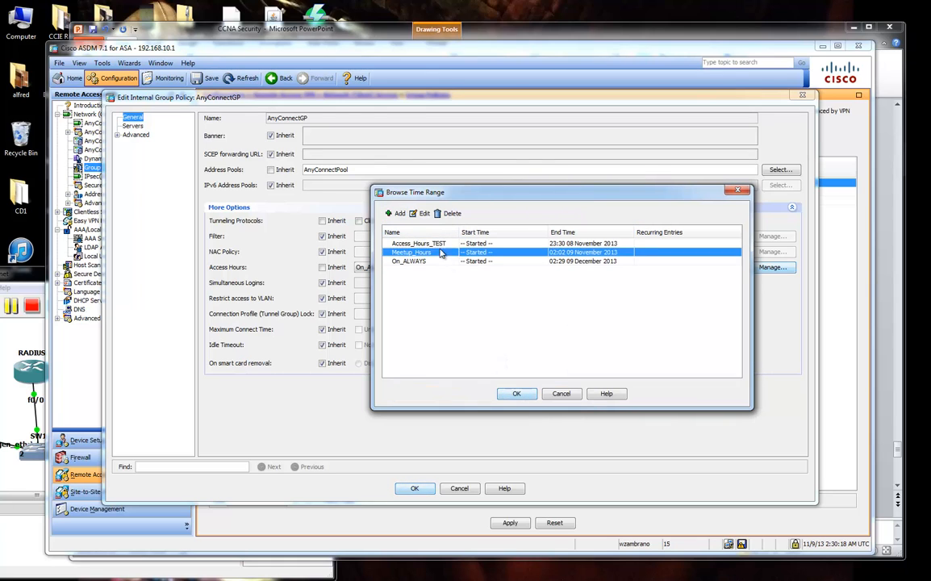
click(421, 242)
click(434, 261)
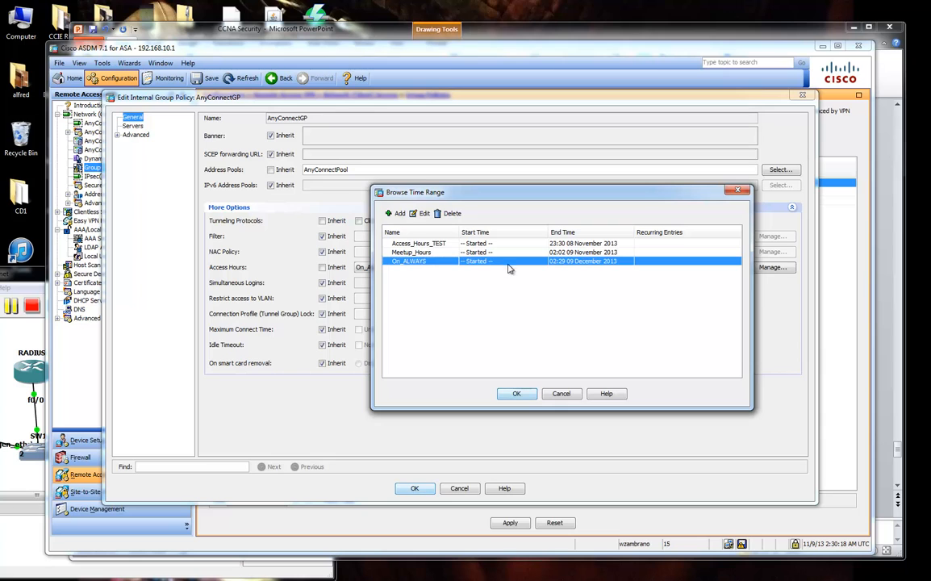
click(420, 213)
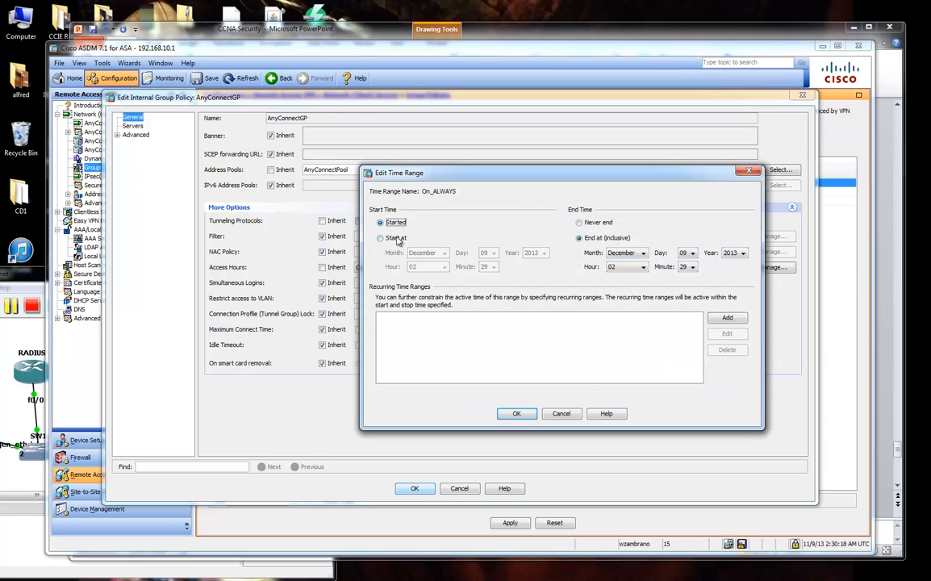
click(396, 239)
click(428, 253)
click(441, 306)
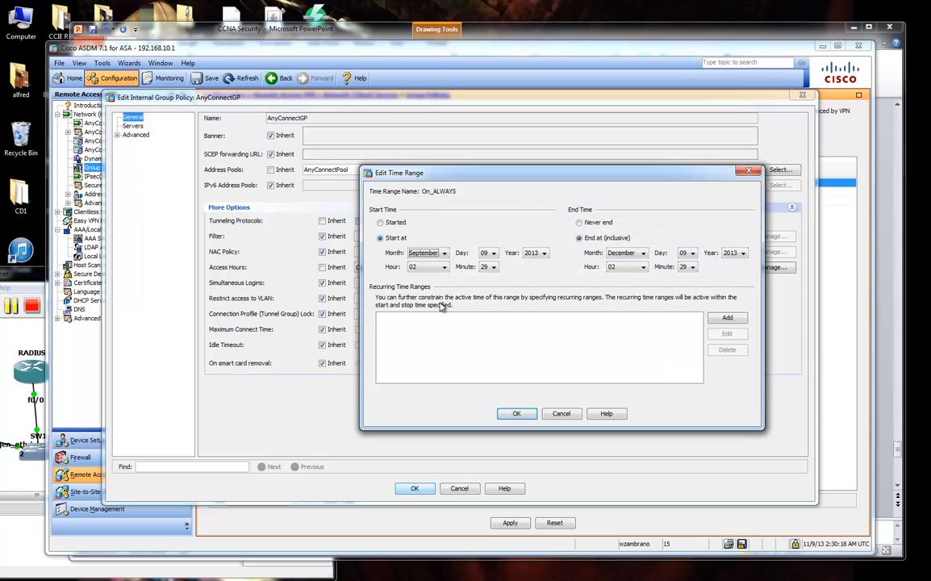
click(516, 413)
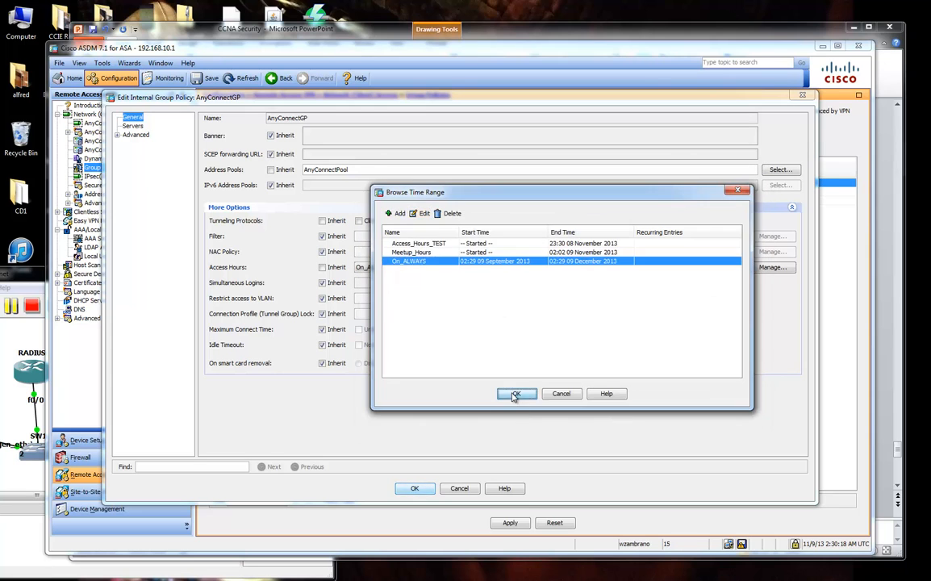
click(516, 394)
click(414, 489)
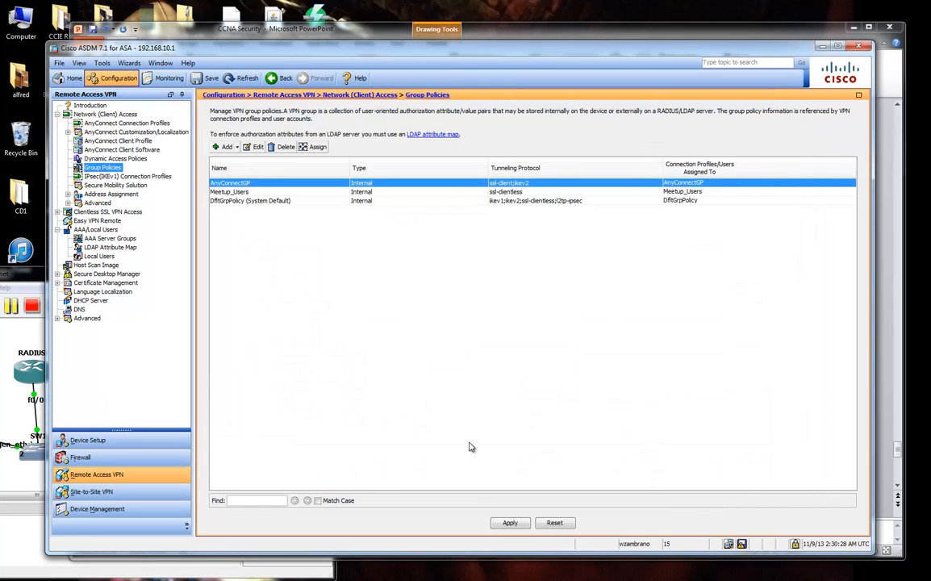
click(509, 523)
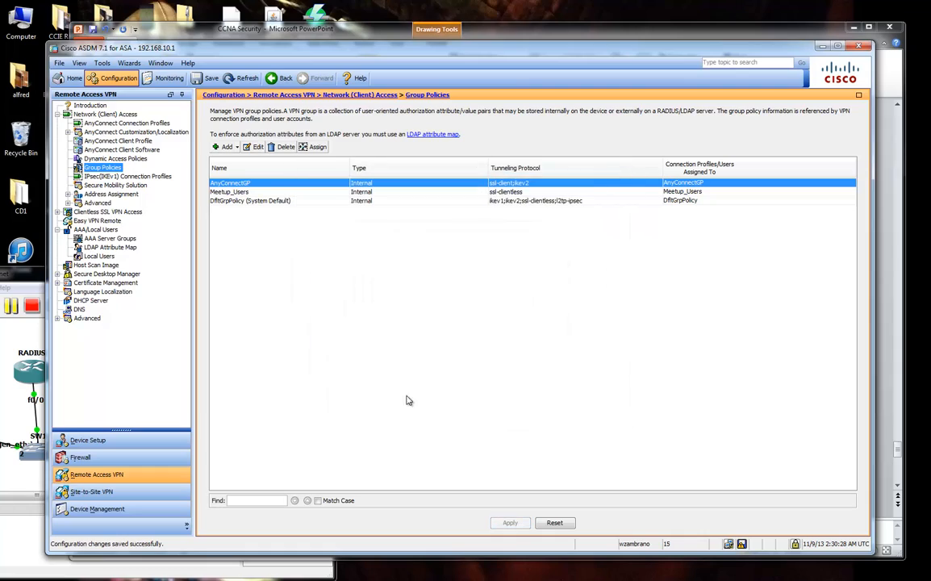
click(73, 79)
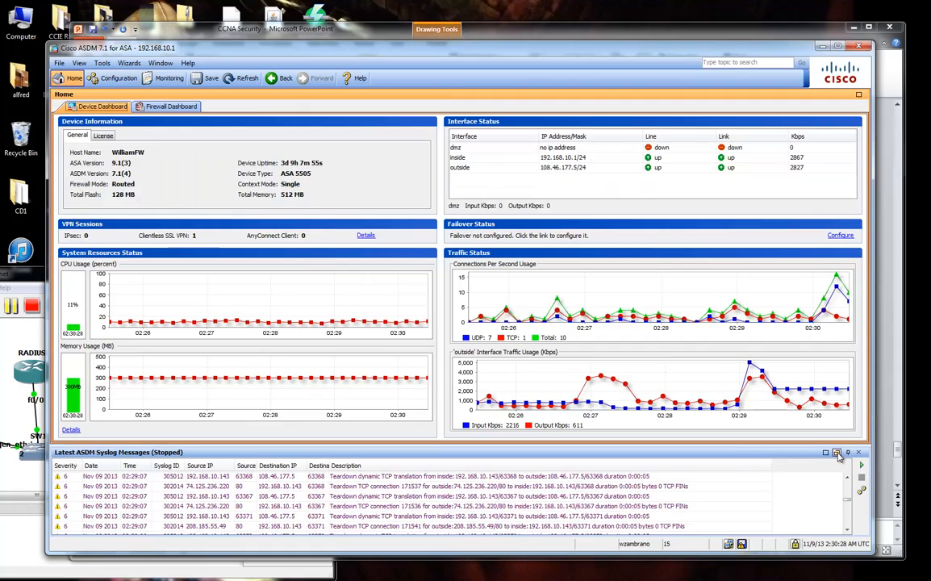
click(838, 453)
click(645, 37)
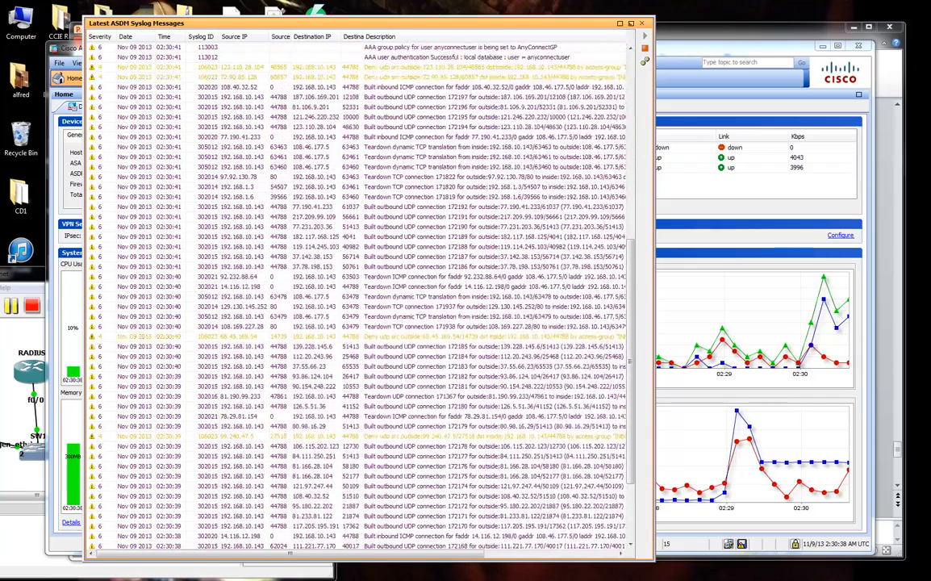
click(645, 48)
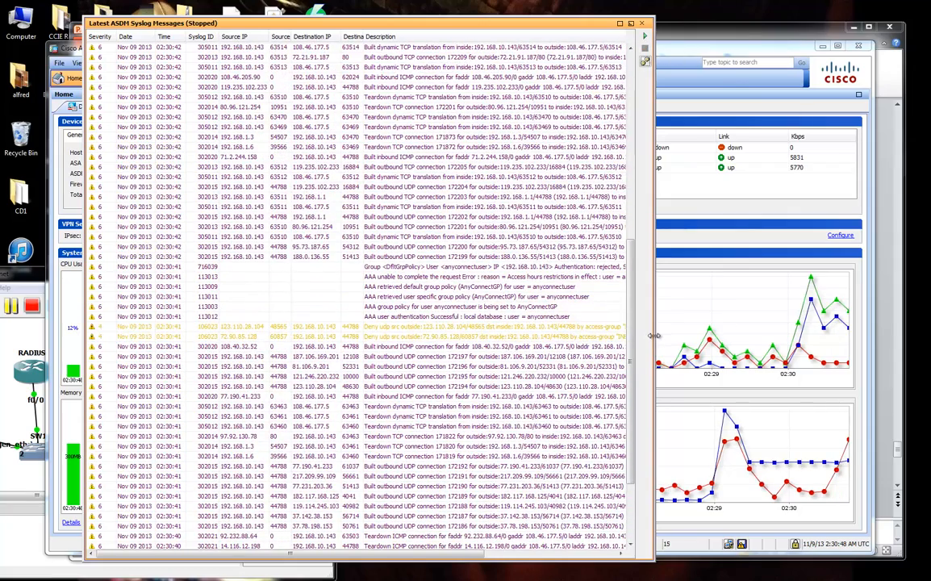
drag(655, 336, 753, 339)
click(610, 277)
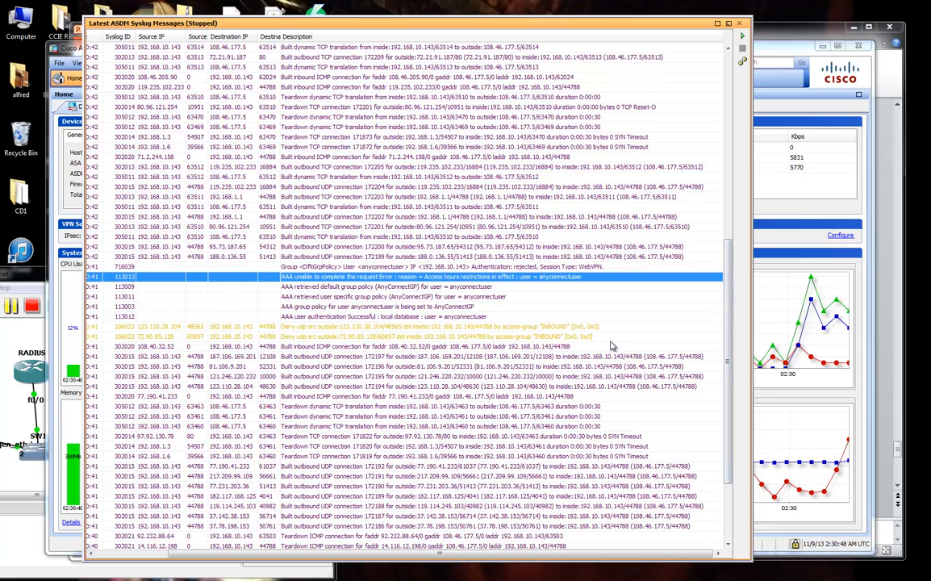
mouse_move(611, 340)
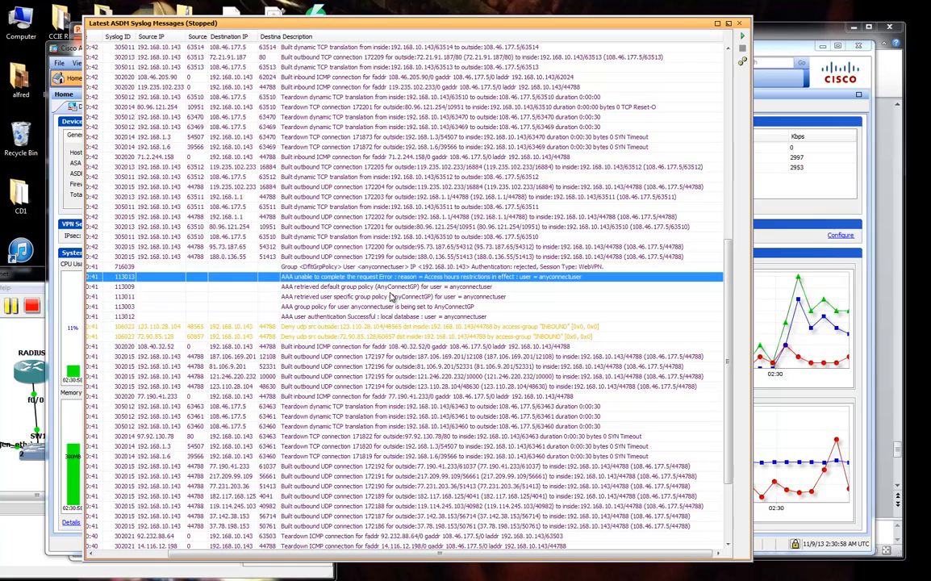
click(391, 288)
mouse_move(400, 307)
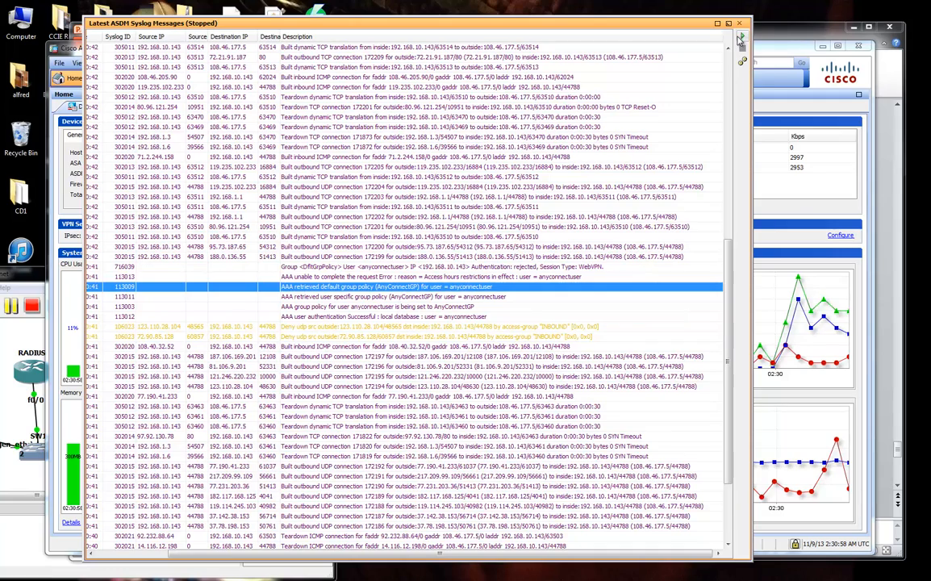
click(742, 36)
click(729, 23)
click(113, 78)
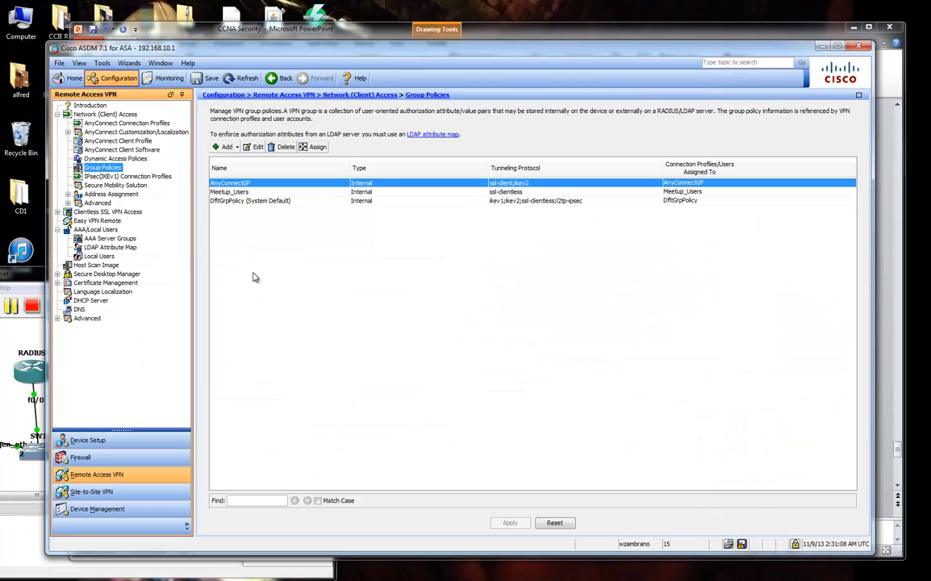
In AnyConnectGP's More Options, check Inherit for Access Hours and save the policy.
click(255, 146)
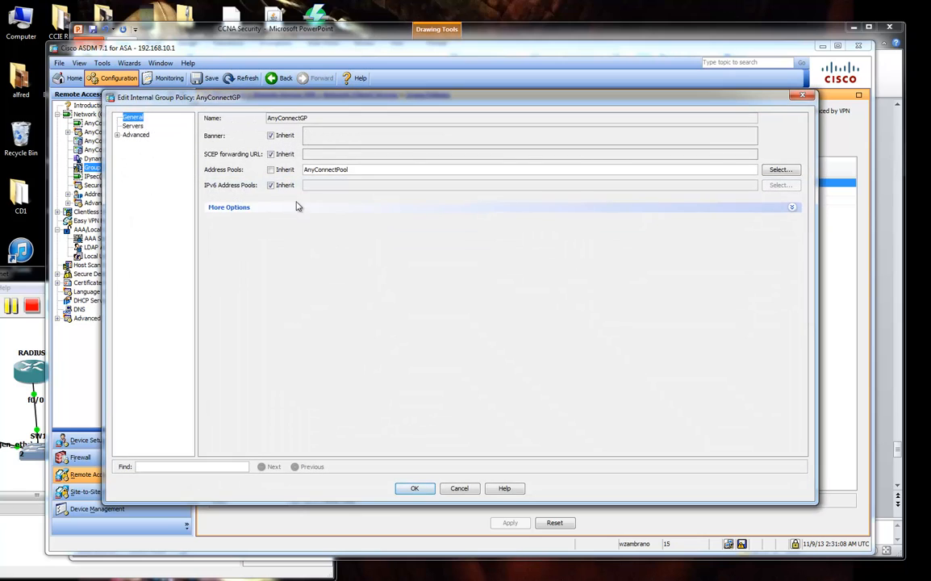
click(279, 208)
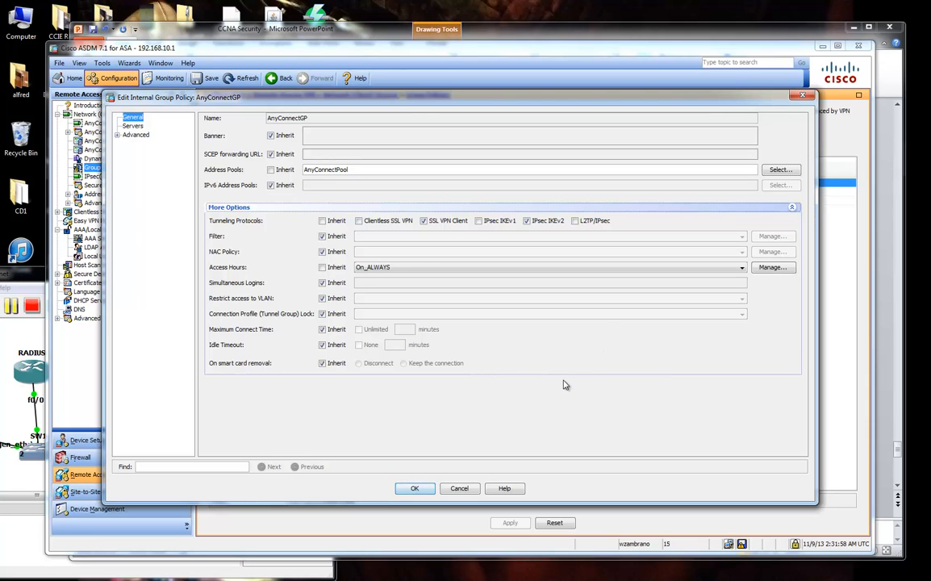
click(322, 267)
click(427, 491)
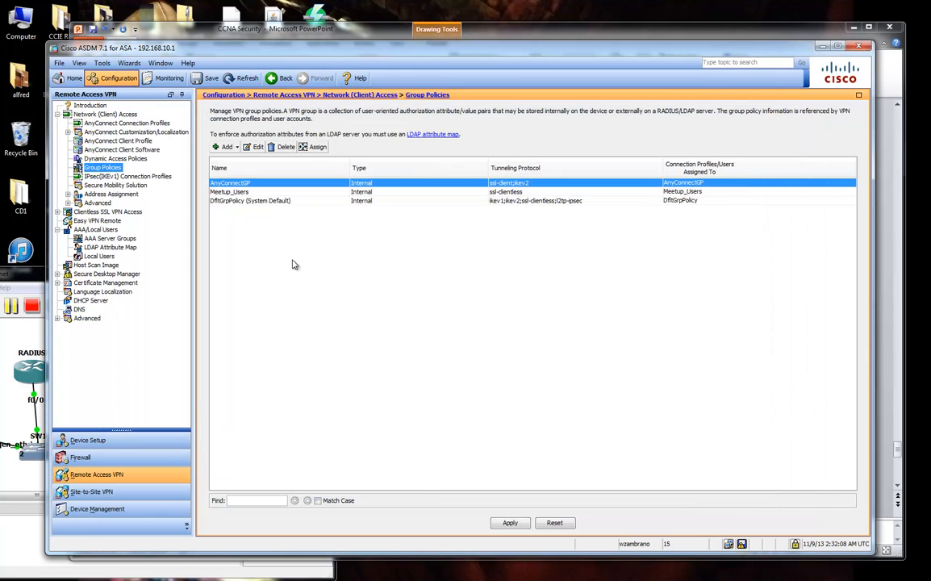
Confirm DfltGrpPolicy's access hours are Unrestricted, then cancel out of it.
click(262, 201)
click(255, 147)
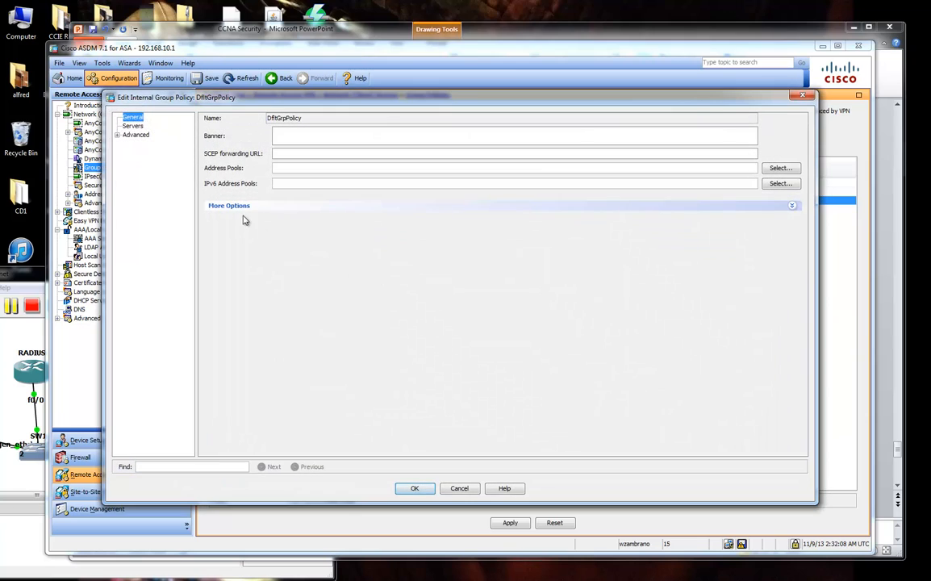
click(223, 202)
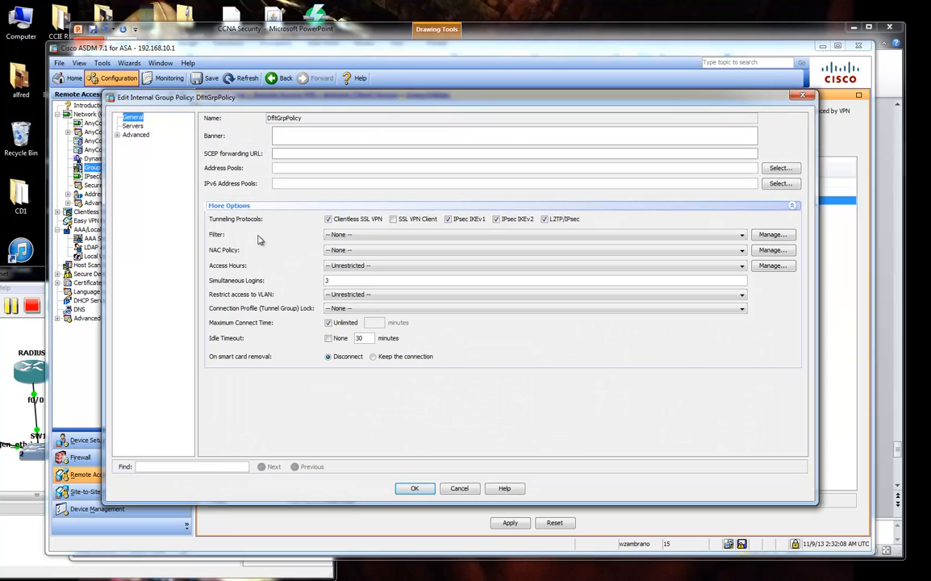
click(351, 267)
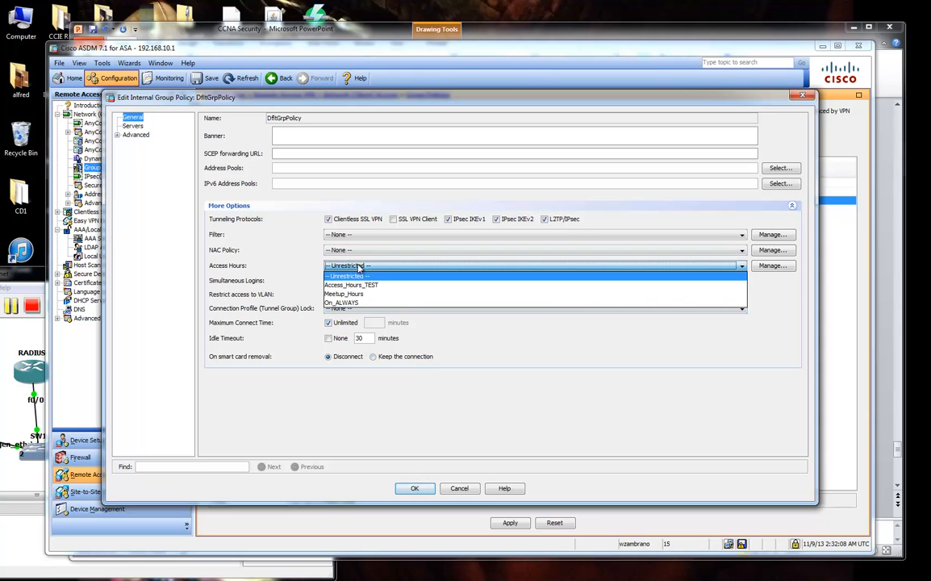
click(347, 276)
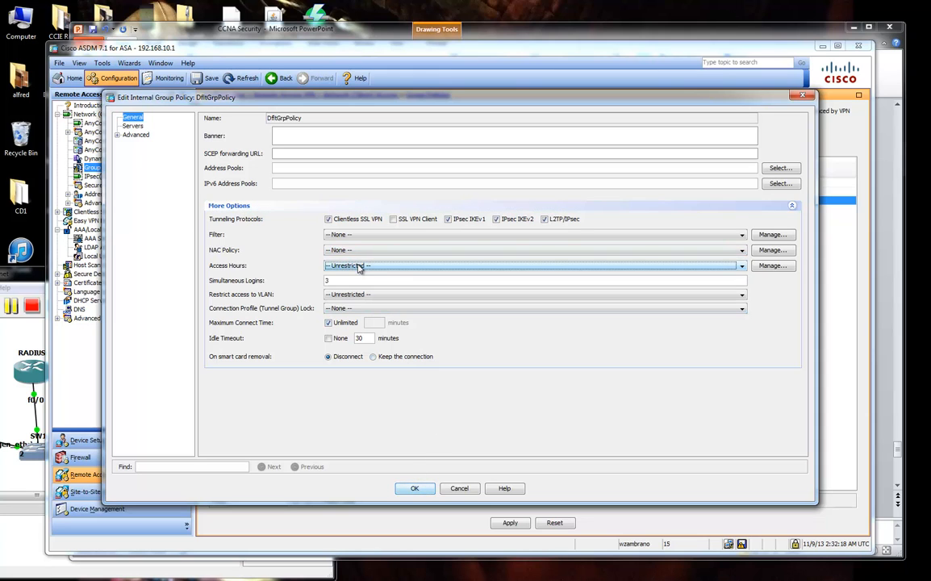
click(456, 489)
Reopen AnyConnectGP's More Options and clear the Inherit box for Access Hours.
click(230, 183)
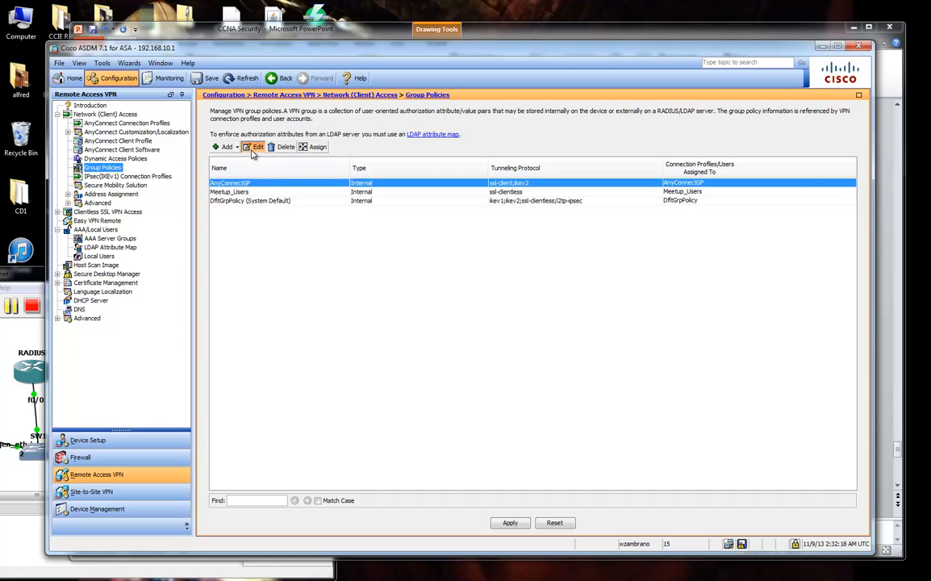
click(253, 146)
click(268, 211)
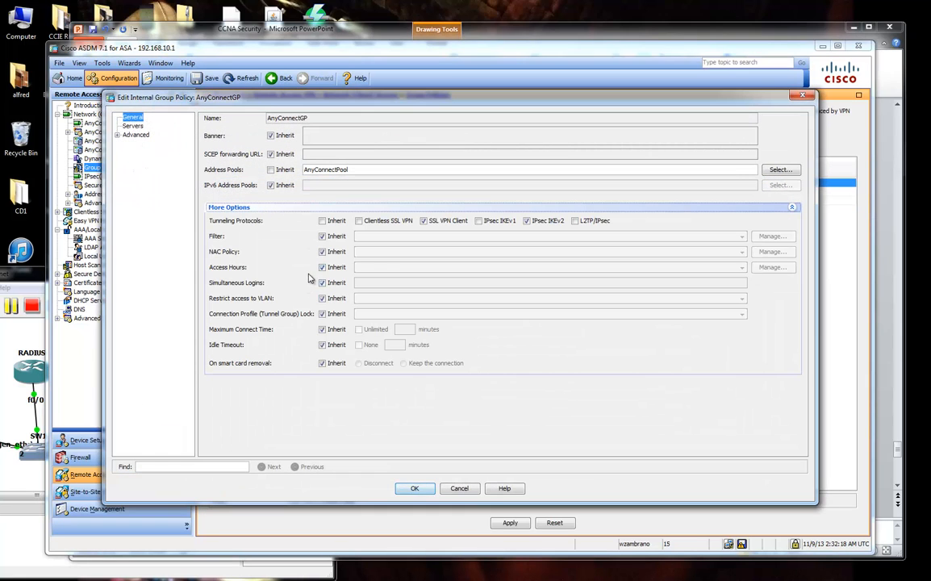
click(322, 267)
Set AnyConnectGP's access hours to Unrestricted, save, apply and send to the device.
click(393, 268)
click(396, 279)
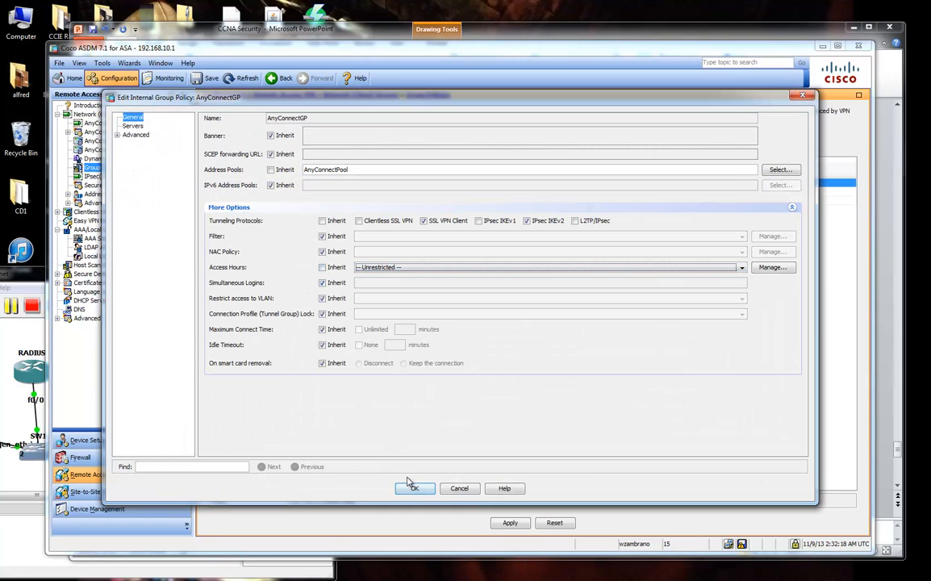
click(412, 488)
click(510, 523)
click(404, 409)
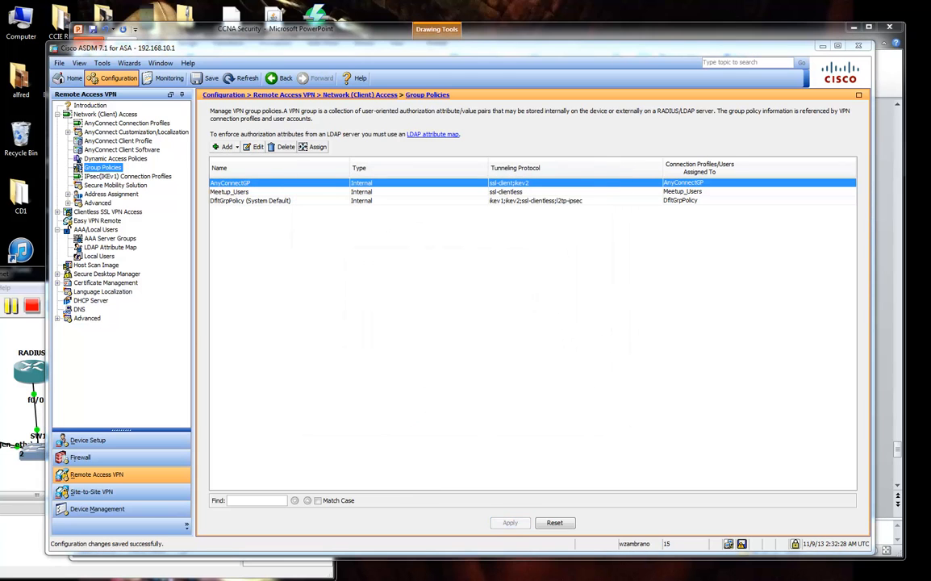
Submit the VPN portal login, move Firefox aside, and go to the ASDM Home dashboard.
drag(930, 32, 908, 42)
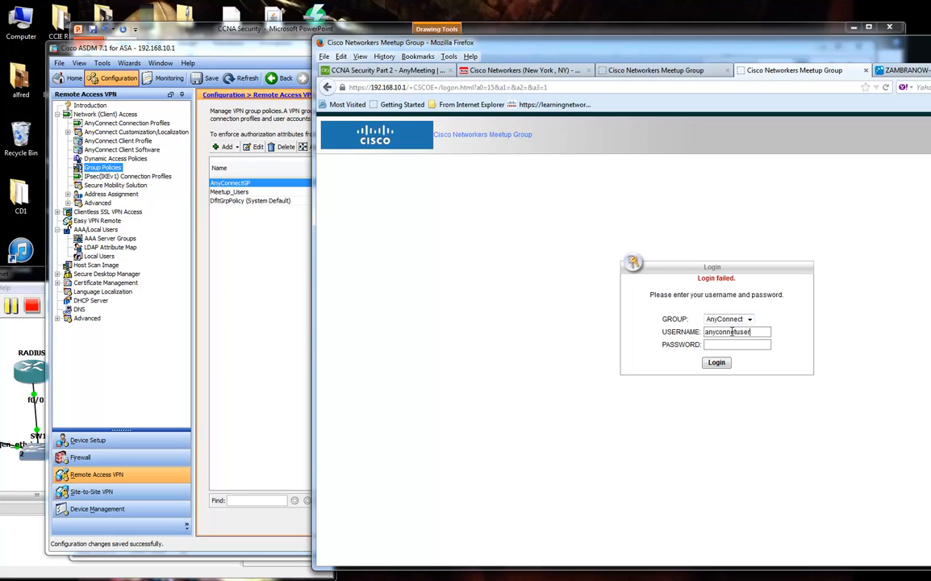
key(Return)
drag(747, 44, 930, 43)
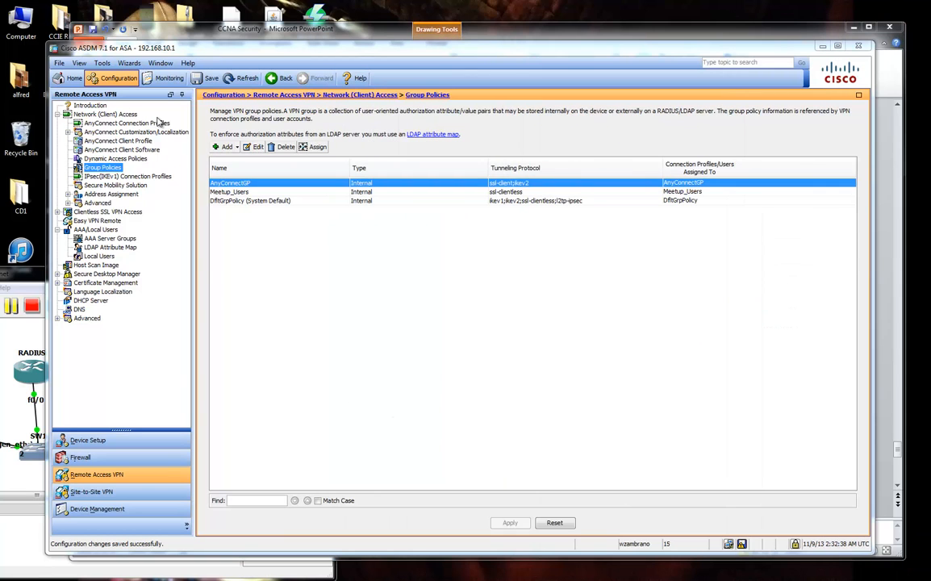
click(74, 79)
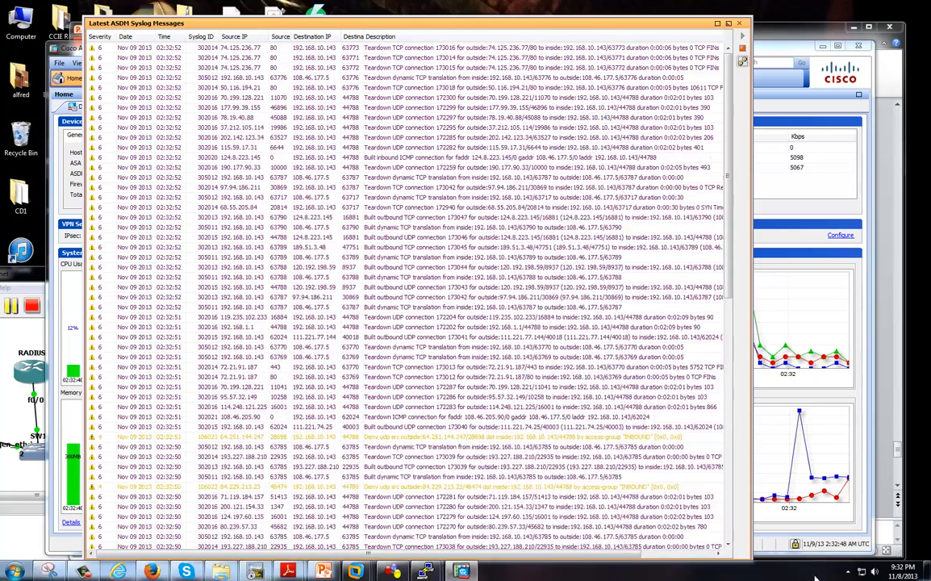
Dock the floating syslog messages window and switch back to the Configuration view.
drag(763, 46, 728, 42)
click(729, 24)
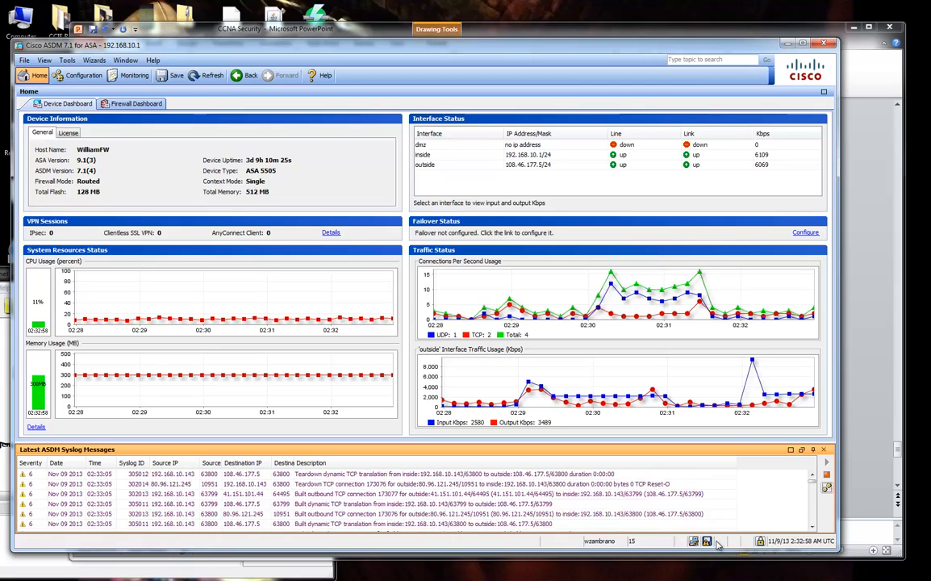
drag(544, 55, 580, 57)
click(120, 78)
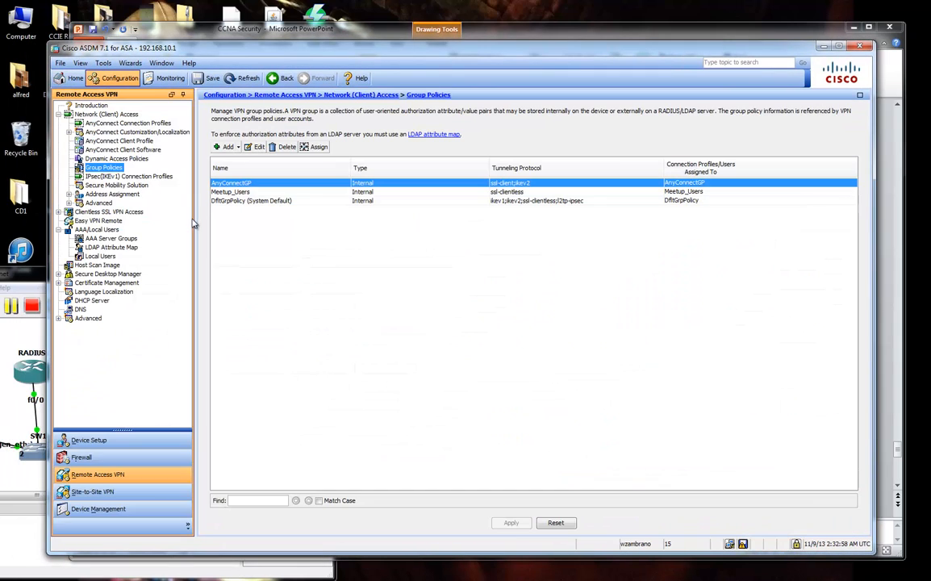
Go to the Clock page under Device Setup > System Time.
click(119, 509)
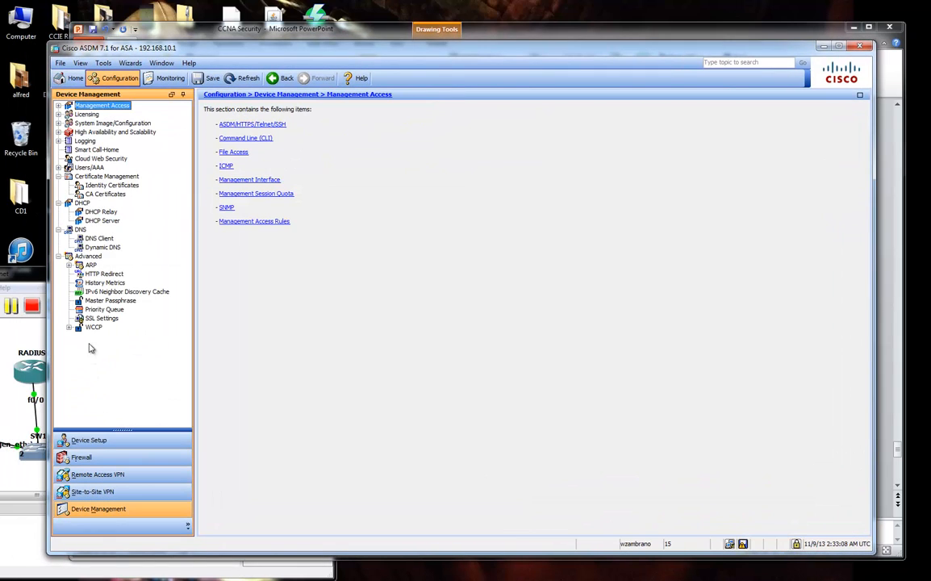
click(113, 439)
click(100, 142)
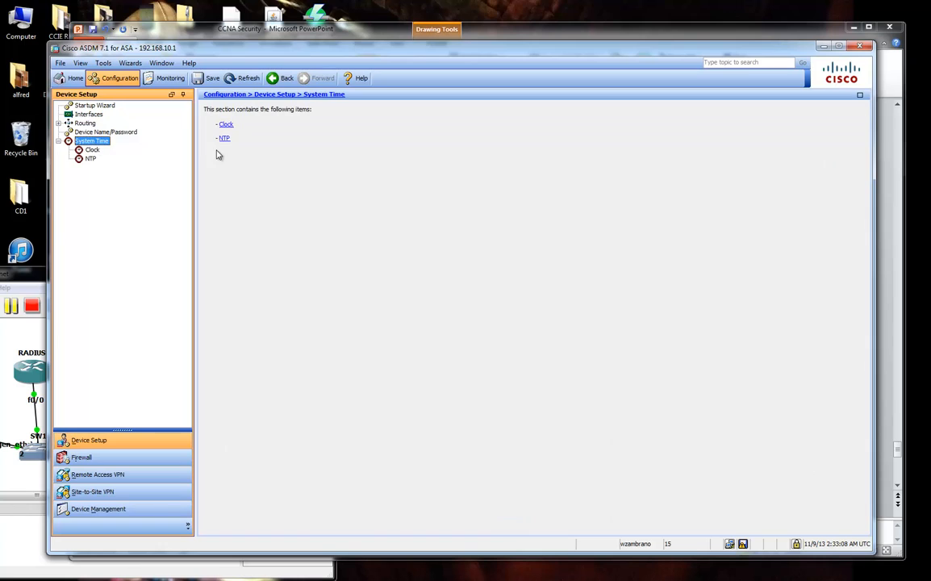
click(93, 150)
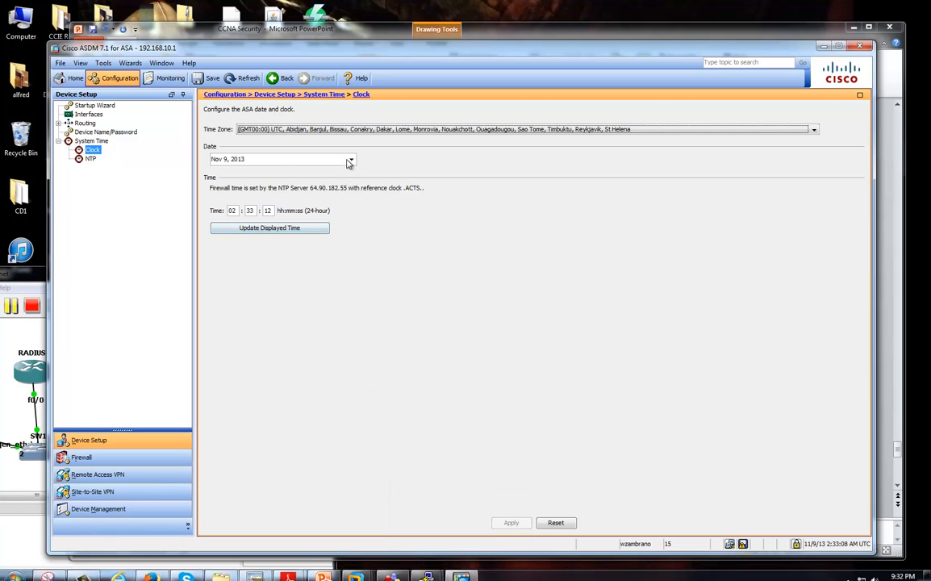
Set the time zone to GMT-05:00 Eastern Time (Indianapolis, Montreal, New York).
click(340, 130)
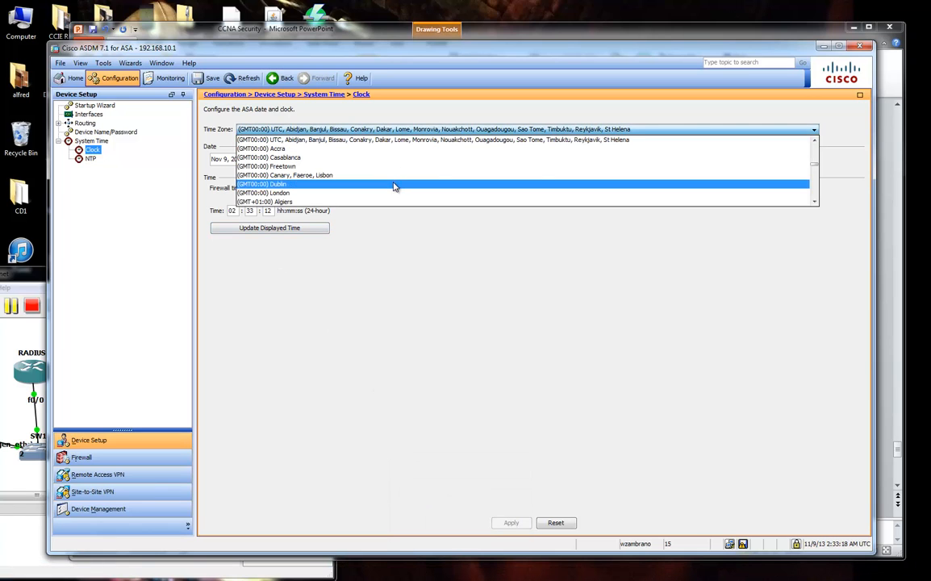
scroll(394, 187, up, 10)
scroll(394, 187, up, 3)
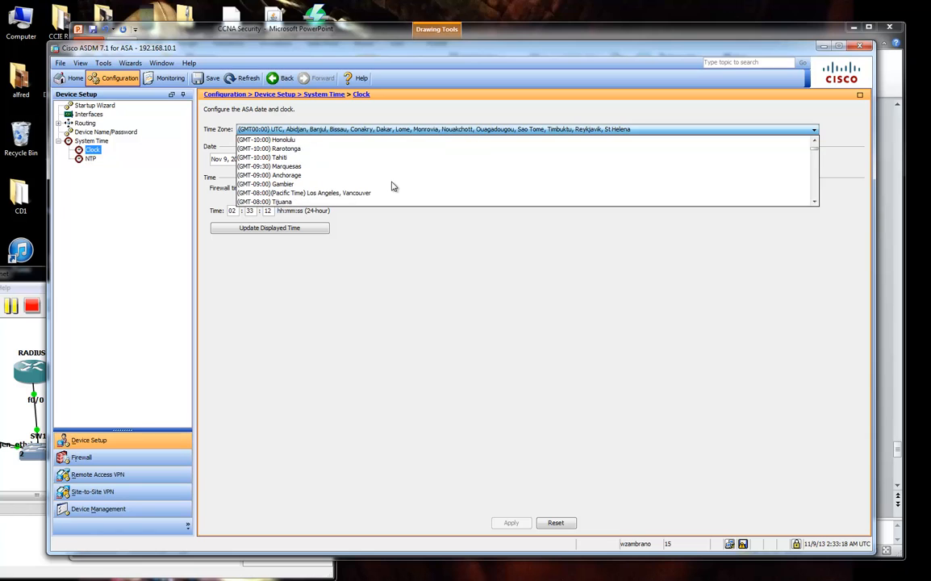
scroll(395, 186, down, 5)
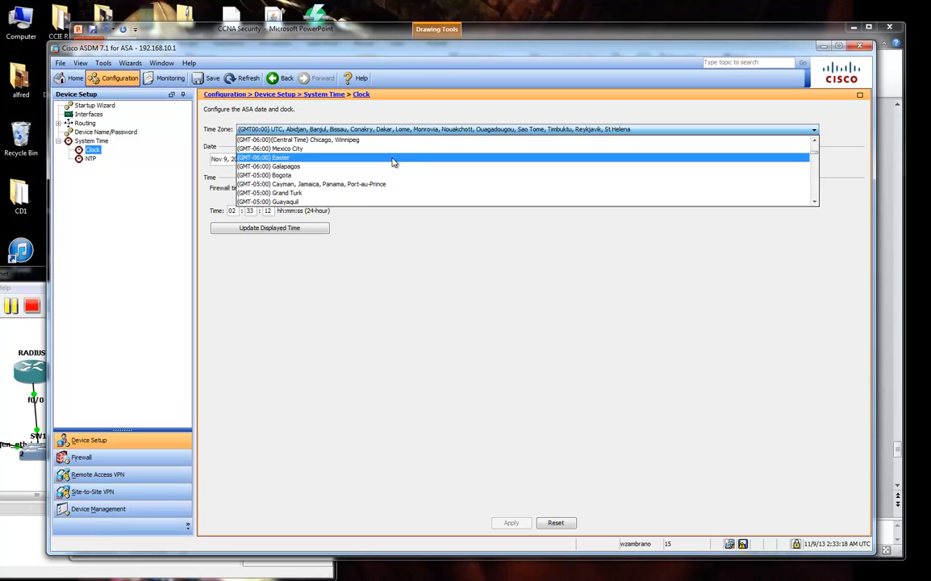
scroll(415, 185, down, 4)
scroll(449, 181, down, 3)
click(449, 177)
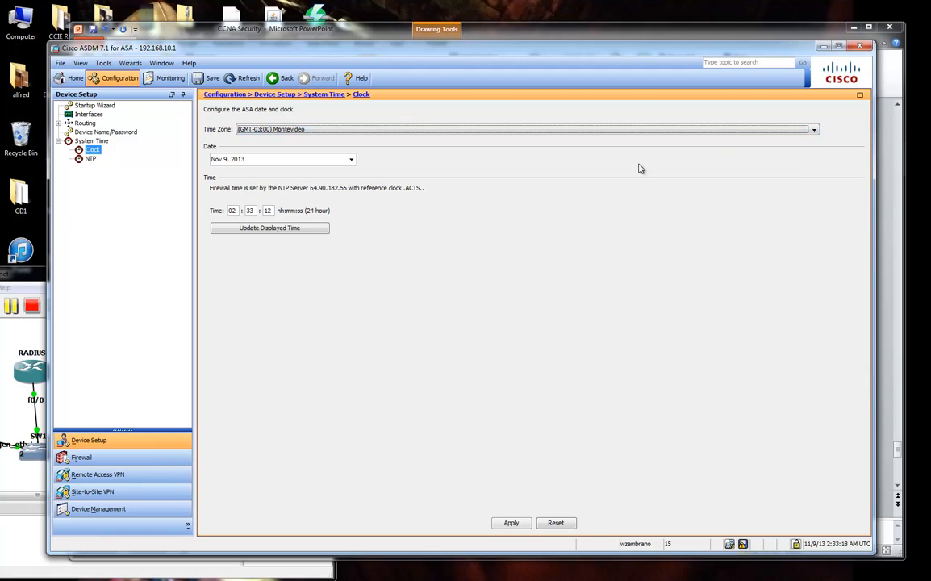
click(775, 130)
click(816, 188)
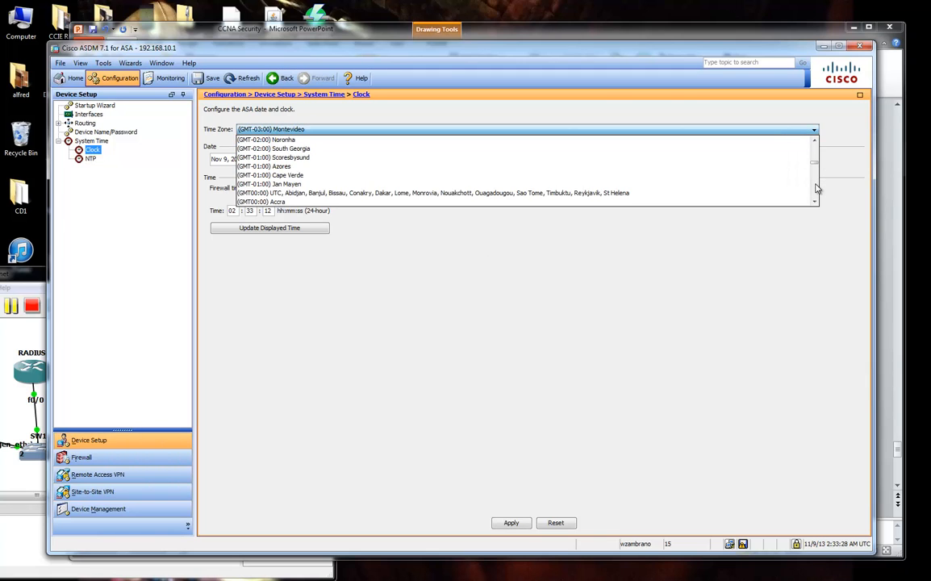
click(816, 188)
click(817, 188)
click(817, 188)
click(817, 188)
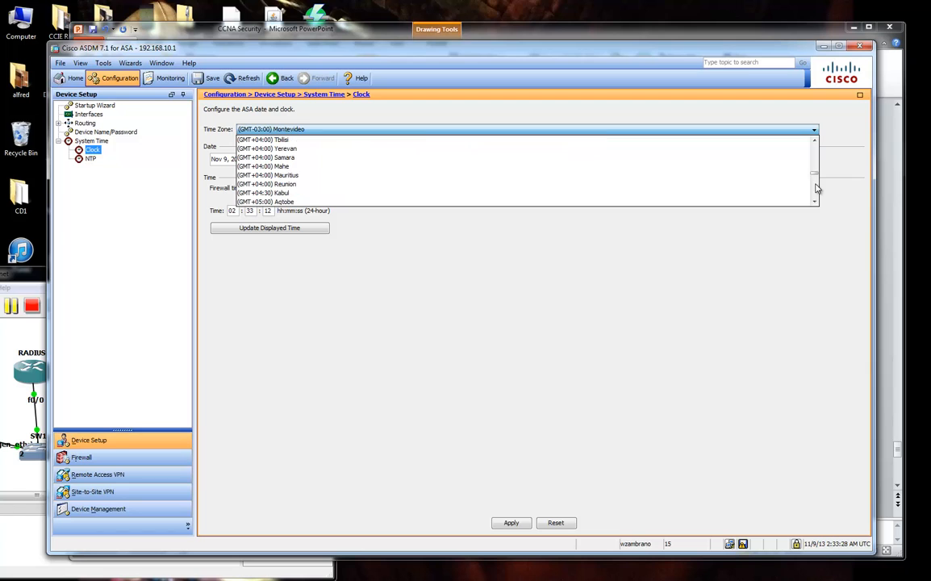
click(816, 186)
click(814, 166)
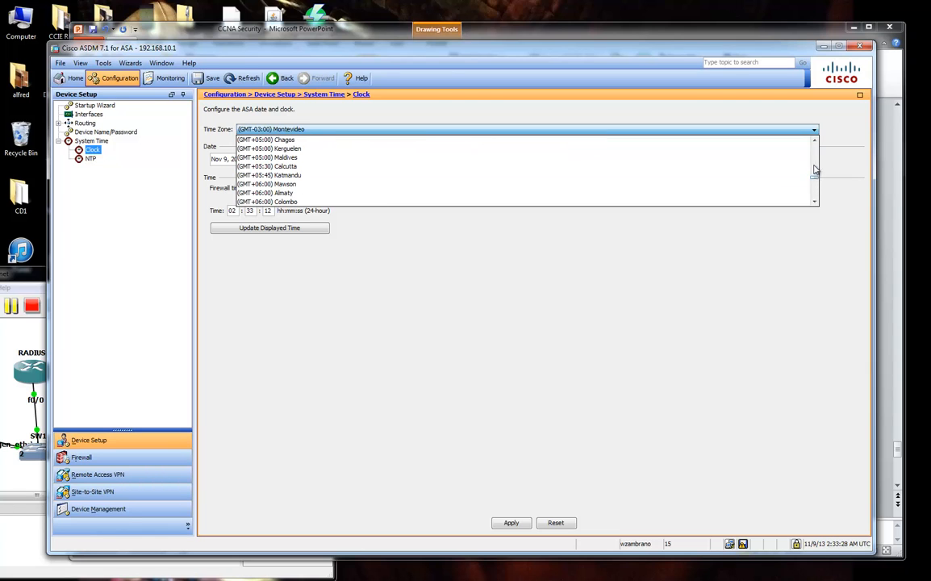
drag(816, 158, 816, 158)
click(816, 176)
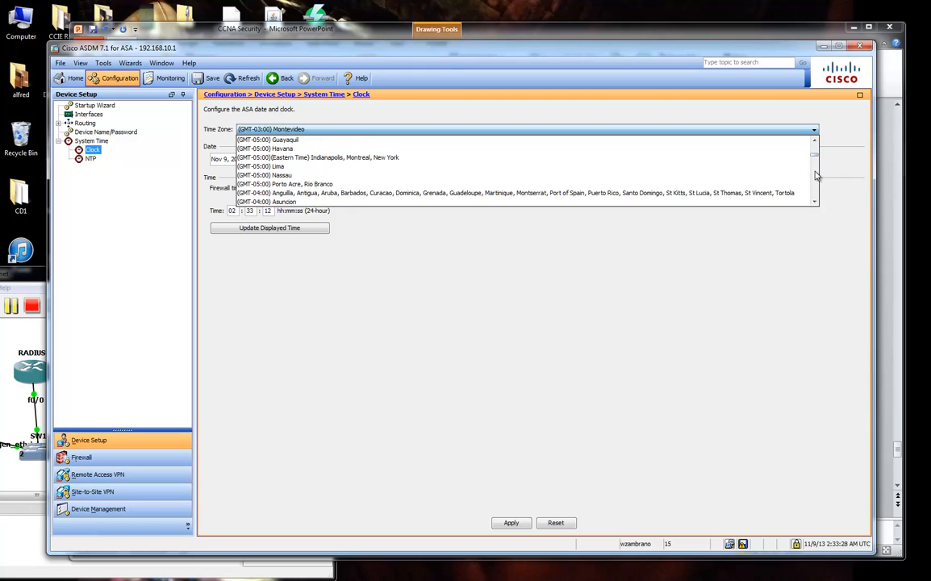
click(463, 158)
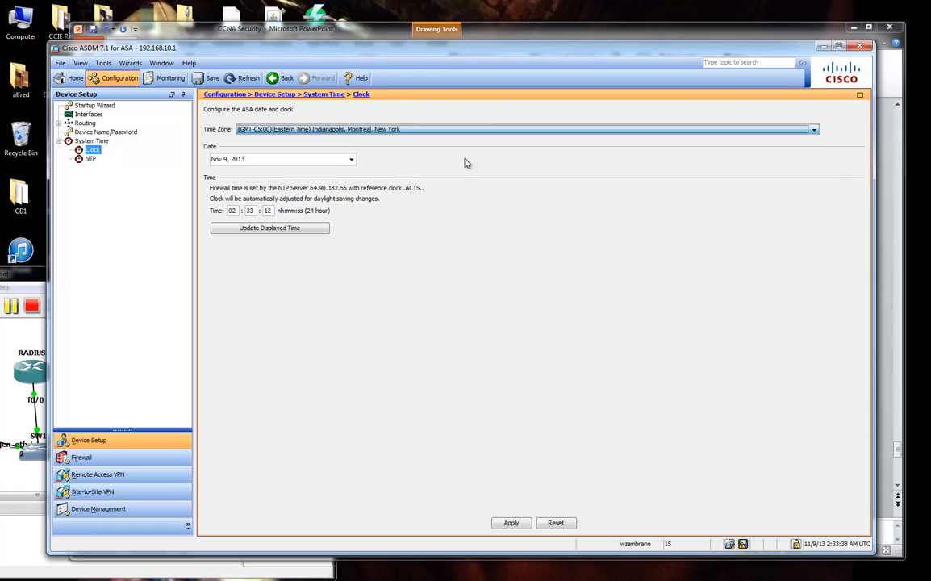
Pick Nov 8, 2013 from the Date calendar.
click(253, 162)
click(323, 210)
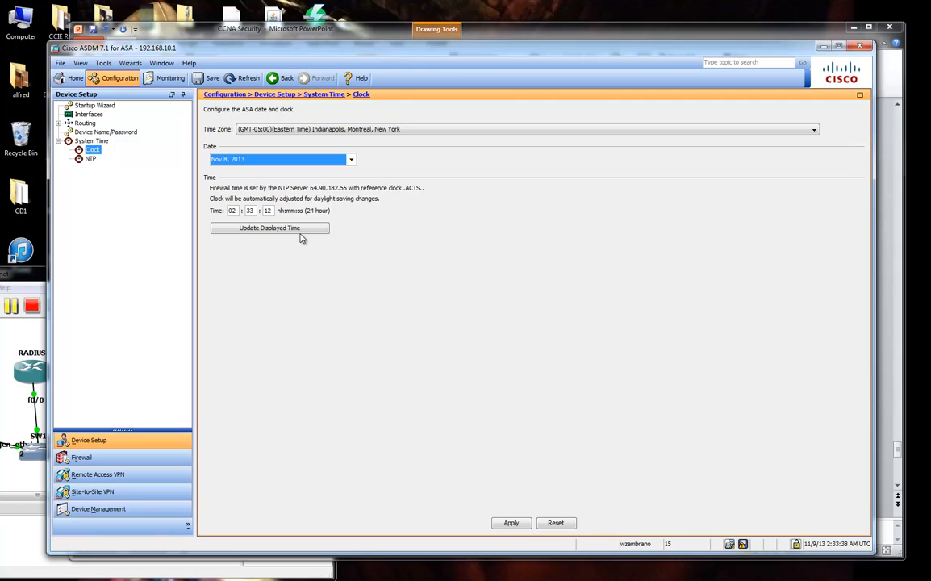
mouse_move(700, 569)
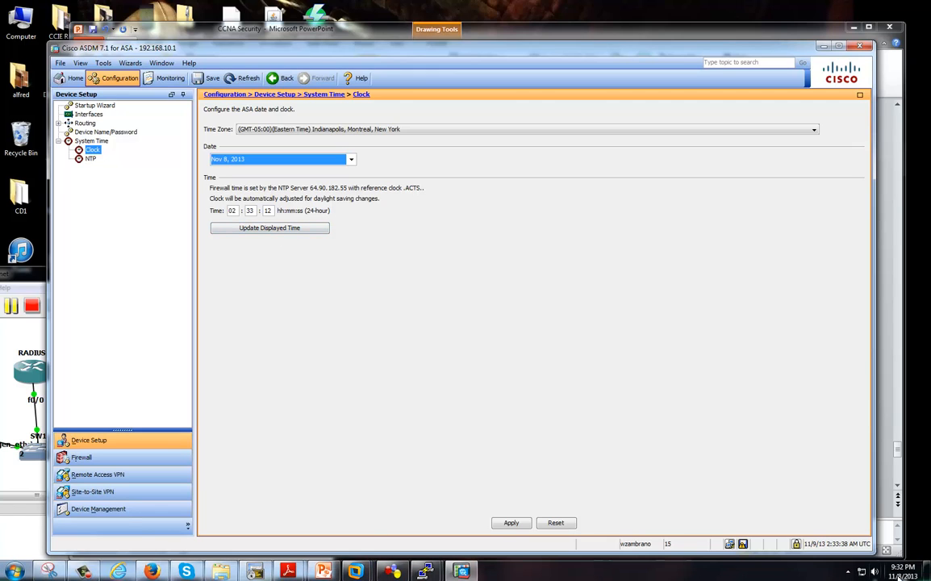
mouse_move(898, 576)
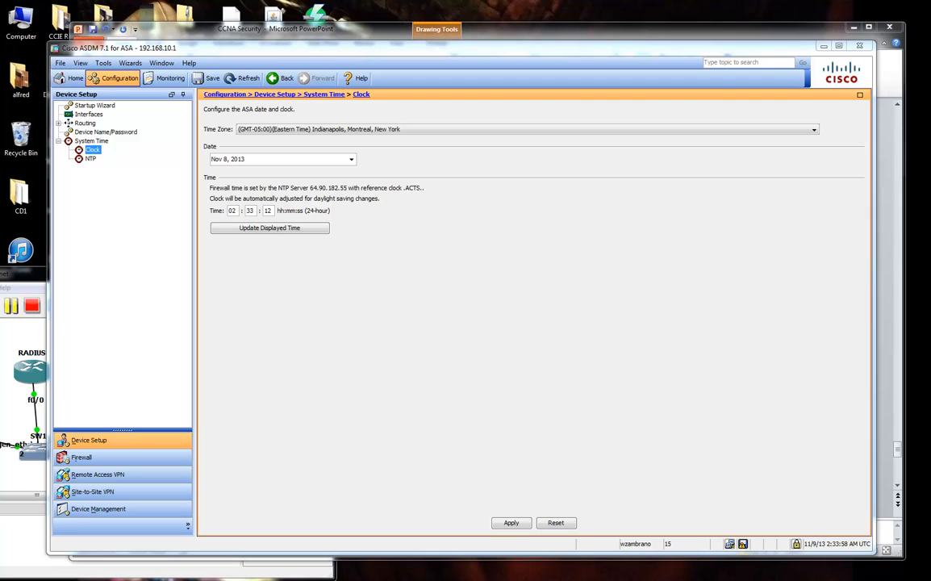
Set the clock hour to 21, apply, and send the clock commands to the ASA.
double_click(234, 211)
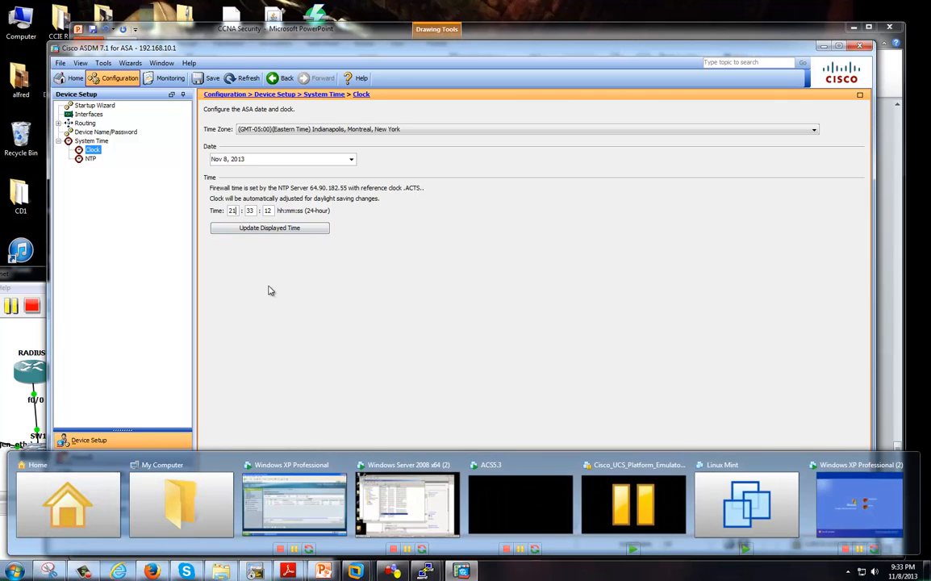
click(503, 521)
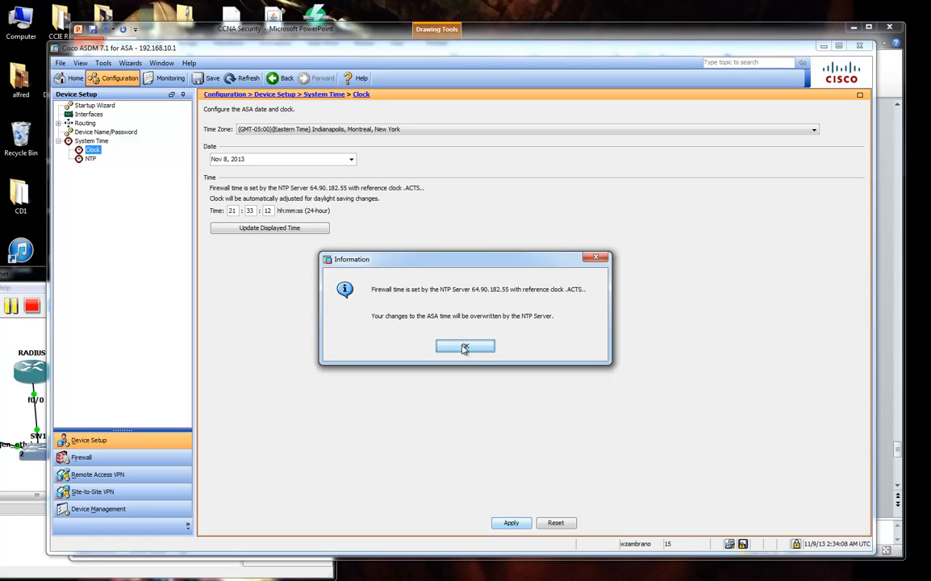
click(465, 348)
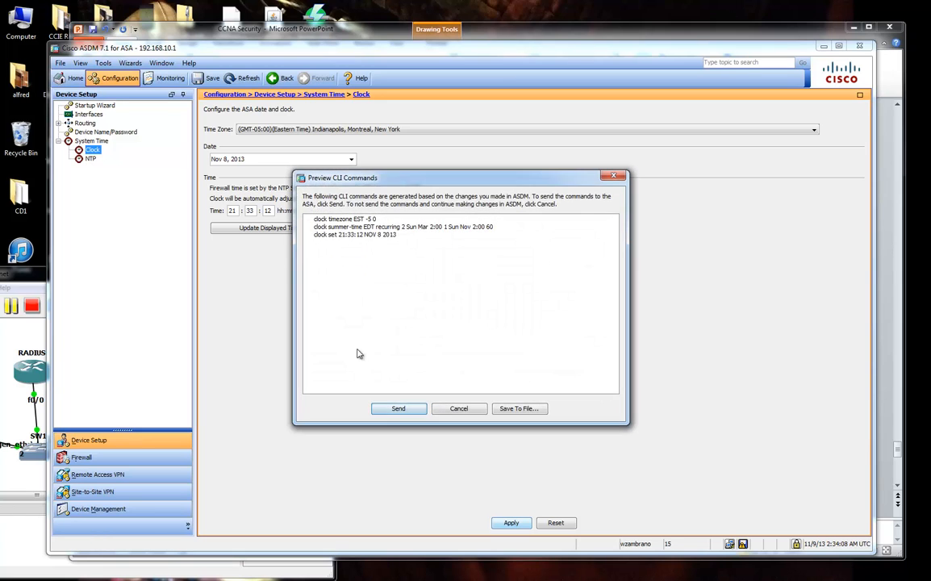
click(386, 408)
Delete the NTP server, send 'clear configure ntp', and return to Home.
click(89, 159)
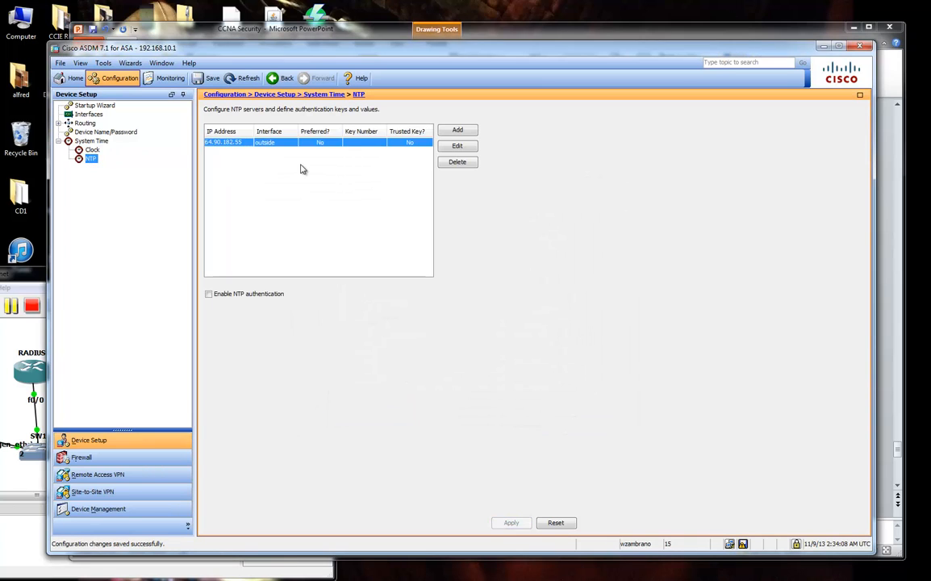
click(457, 162)
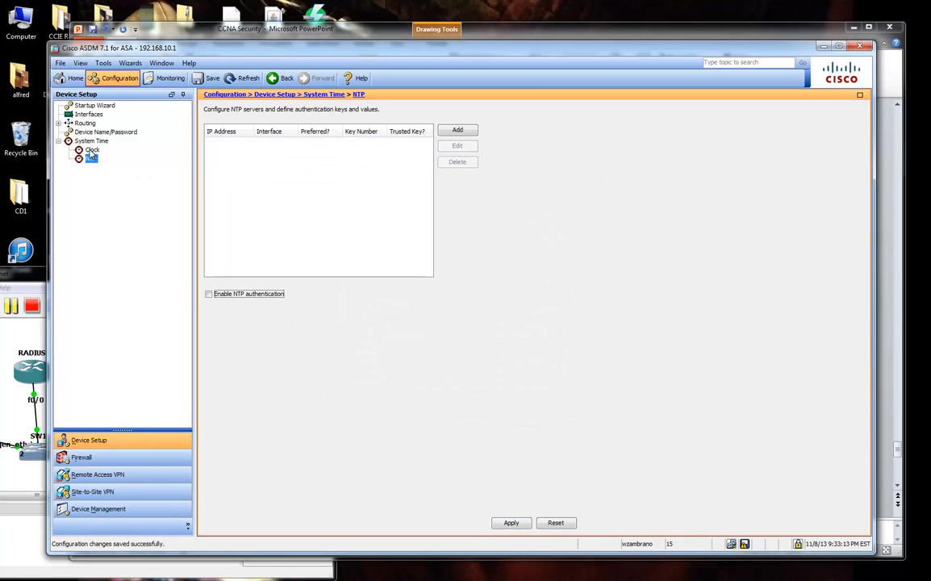
click(91, 151)
click(515, 523)
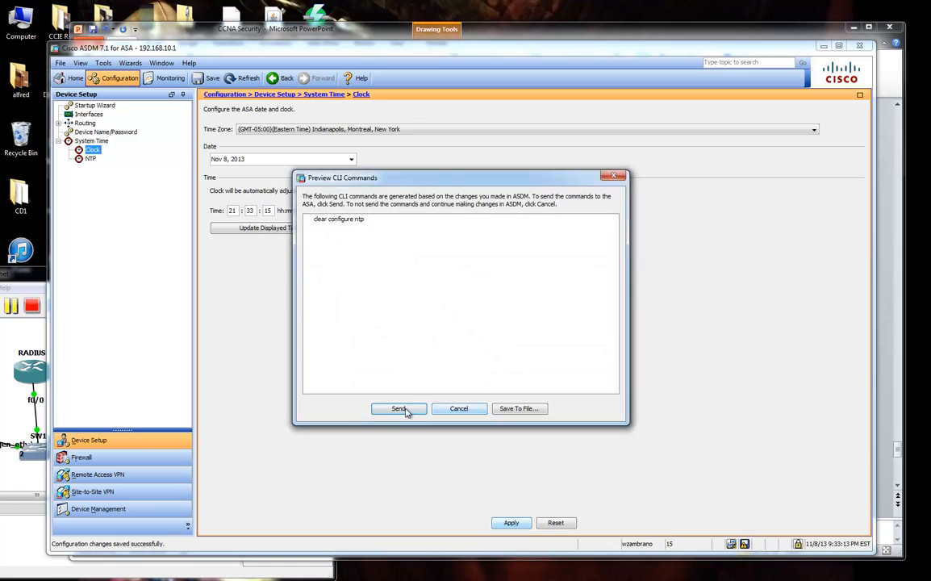
click(399, 469)
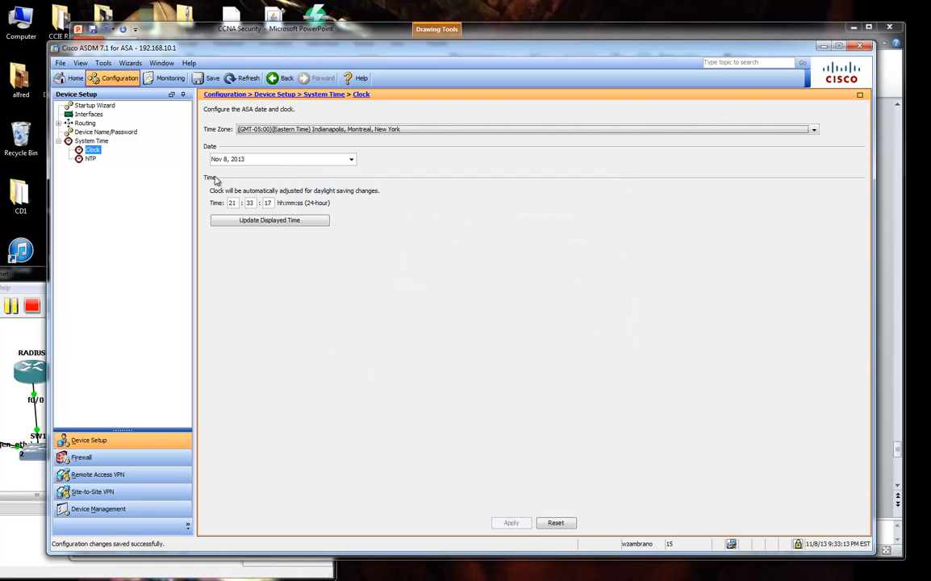
click(69, 78)
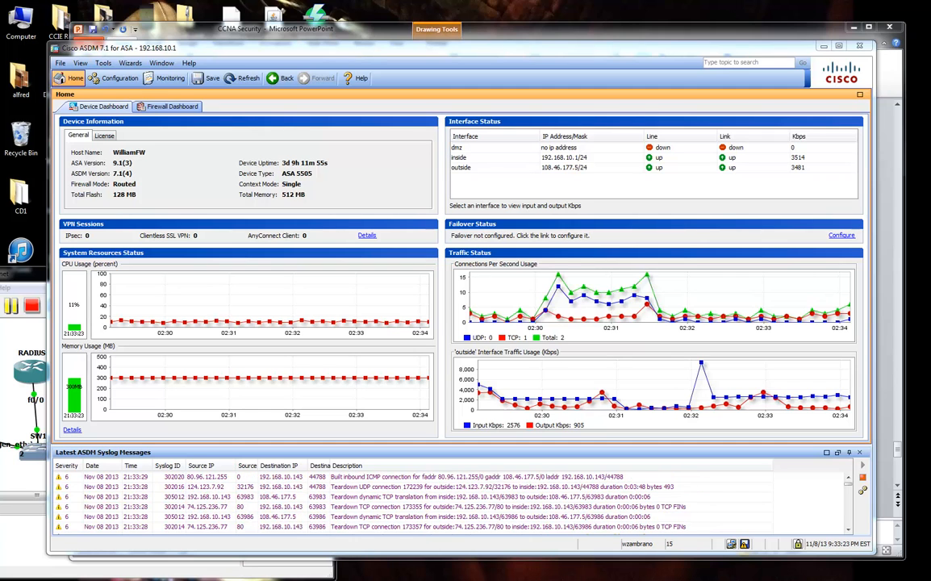
Bring the AnyConnect Installation window into view, shift the Java security warning aside, then return to ASDM.
drag(930, 46, 685, 45)
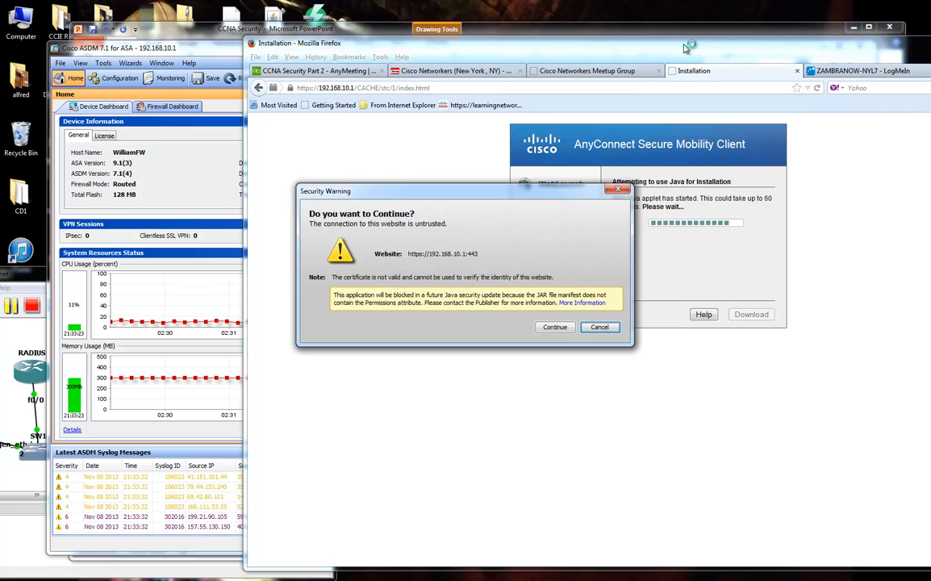
drag(519, 193, 662, 283)
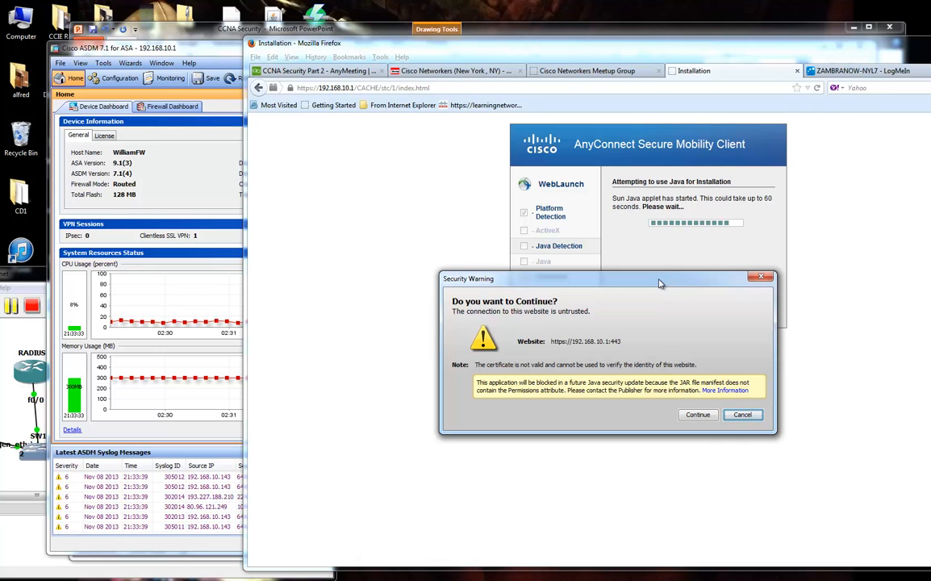
drag(659, 282, 624, 355)
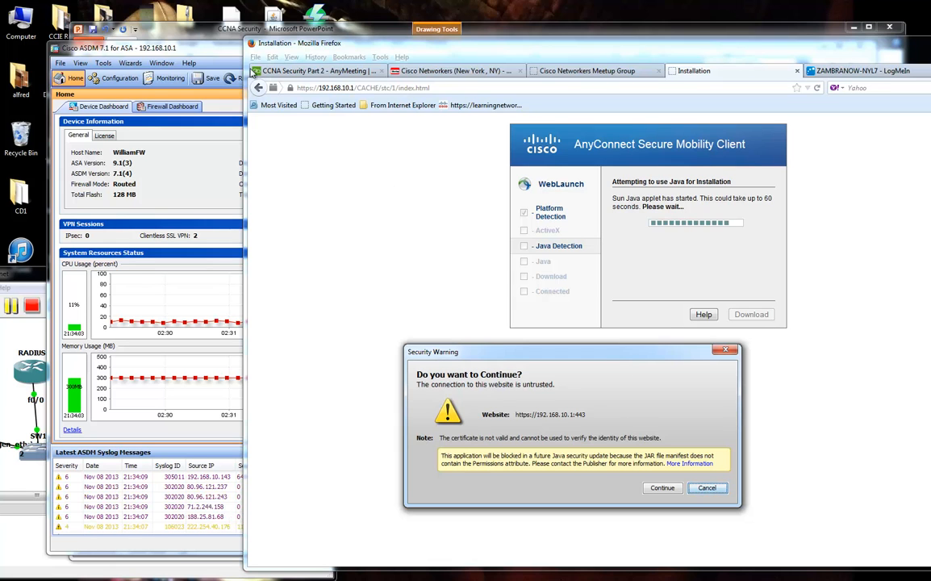
drag(212, 51, 184, 50)
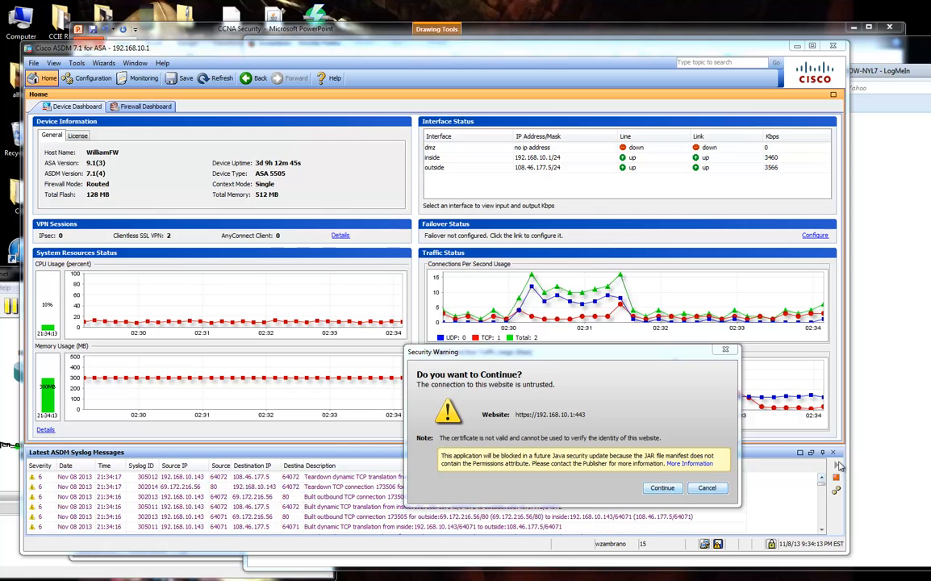
Continue past the Java security warning and follow WebLaunch until it offers manual installation.
click(664, 489)
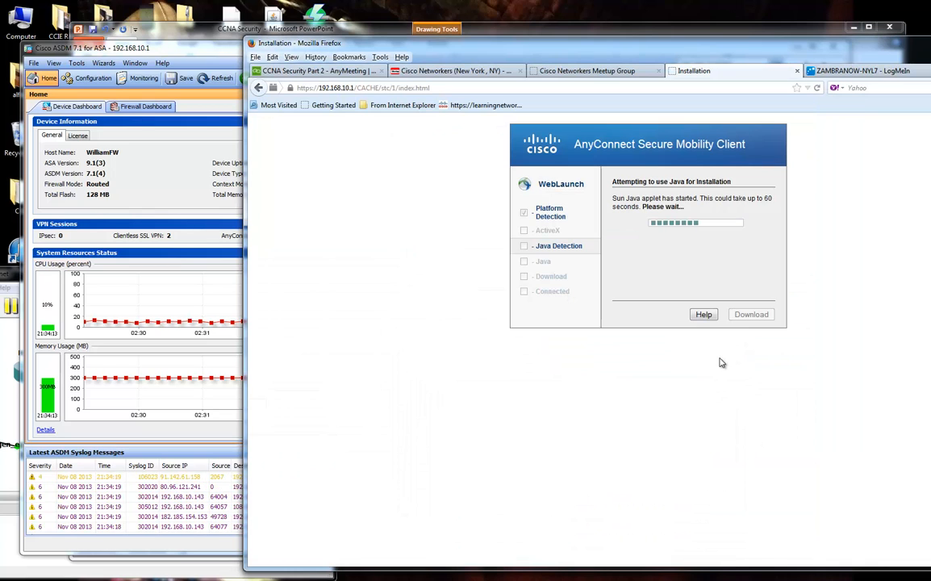
click(322, 70)
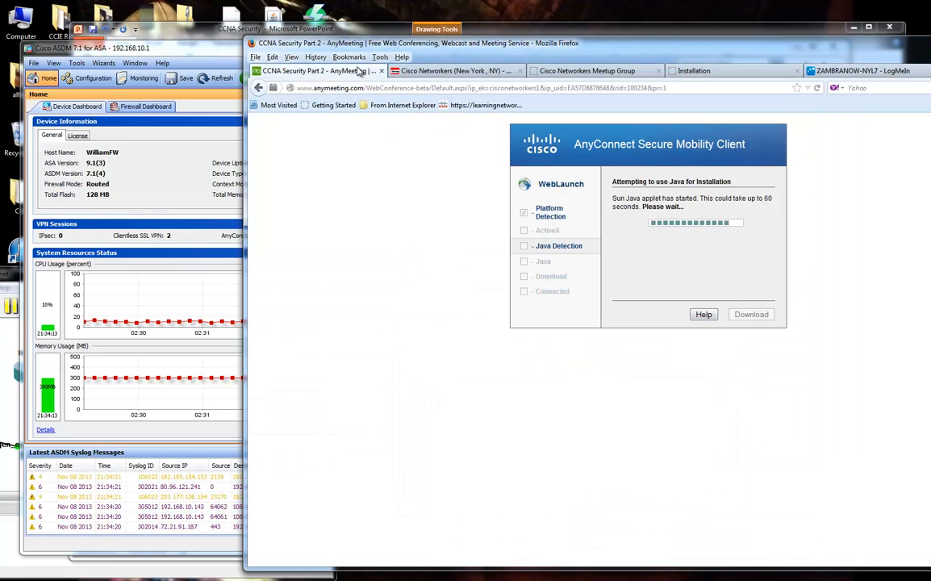
click(694, 70)
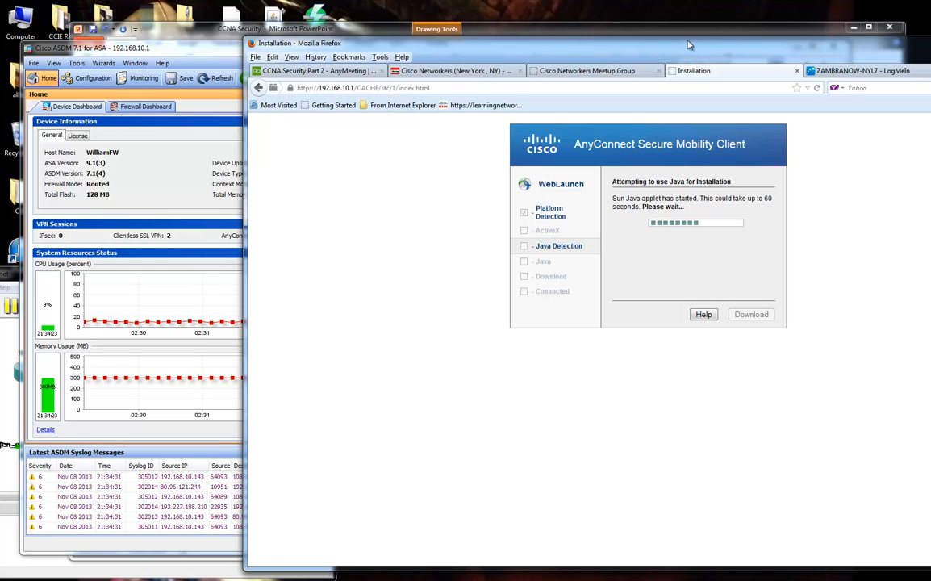
drag(690, 44, 930, 47)
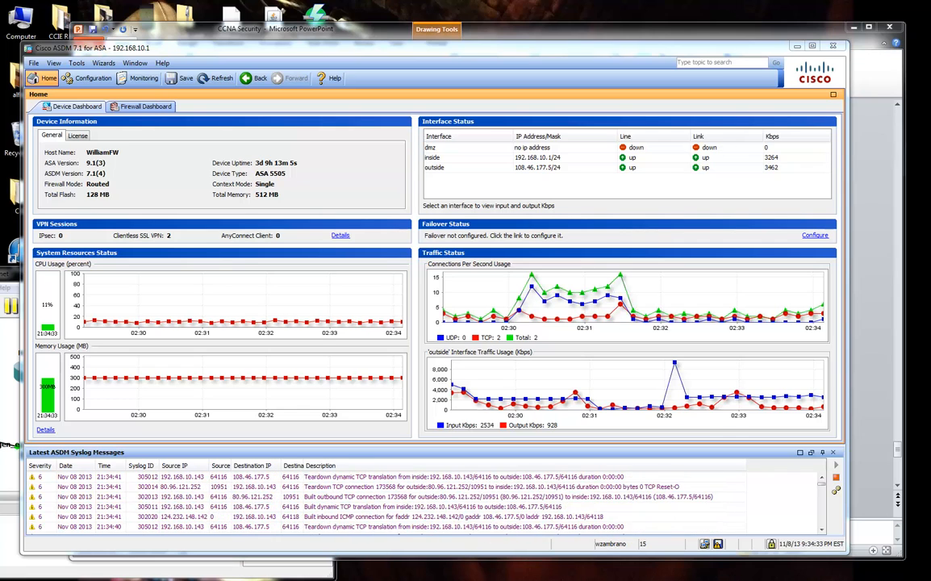
drag(930, 50, 699, 47)
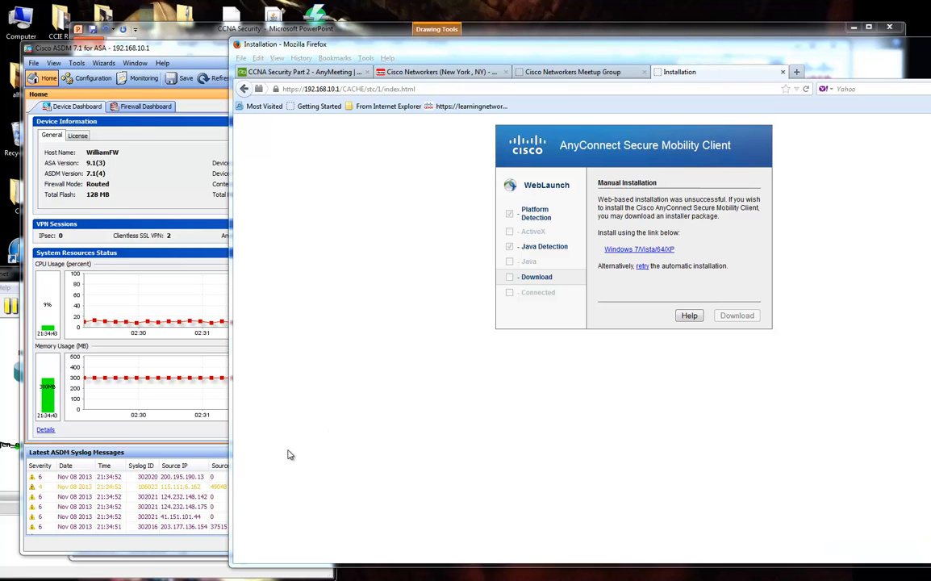
Launch Cisco AnyConnect VPN Client, clear its Connect to address, review Statistics and About, then close it.
click(15, 572)
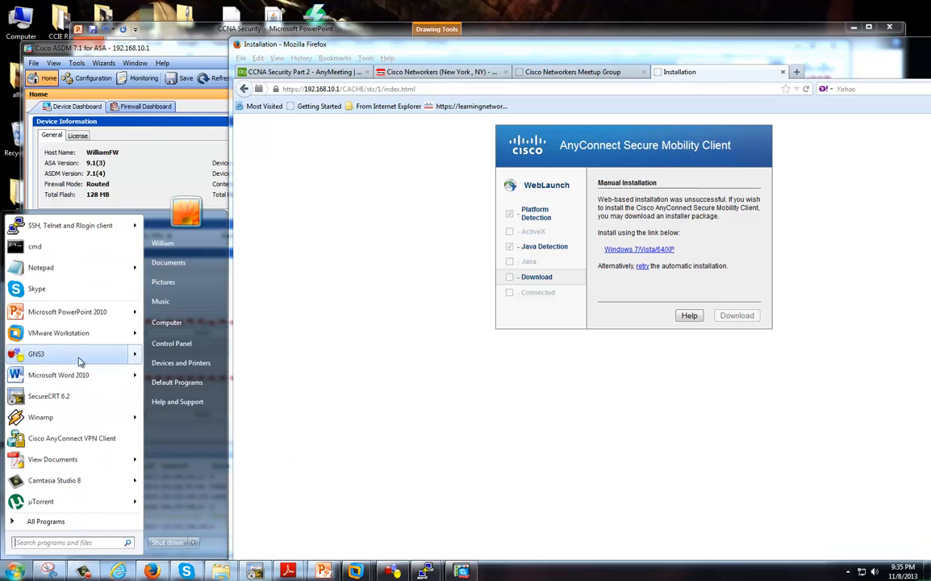
click(95, 438)
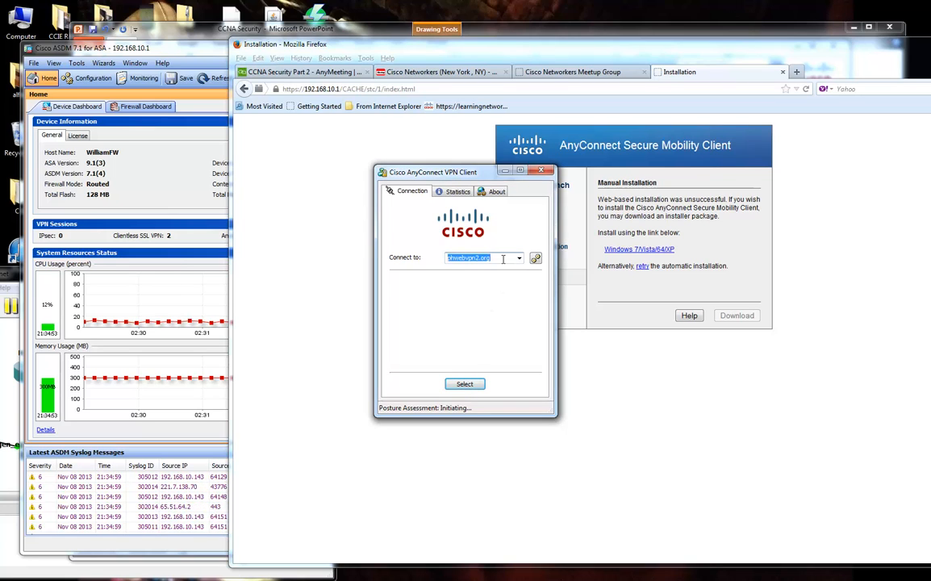
drag(504, 259, 435, 265)
key(BackSpace)
click(463, 192)
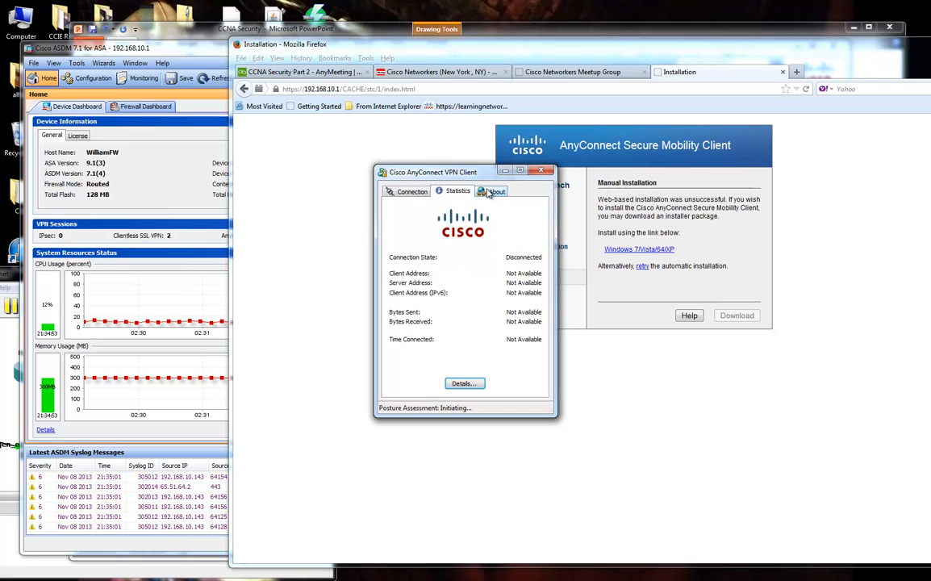
click(492, 191)
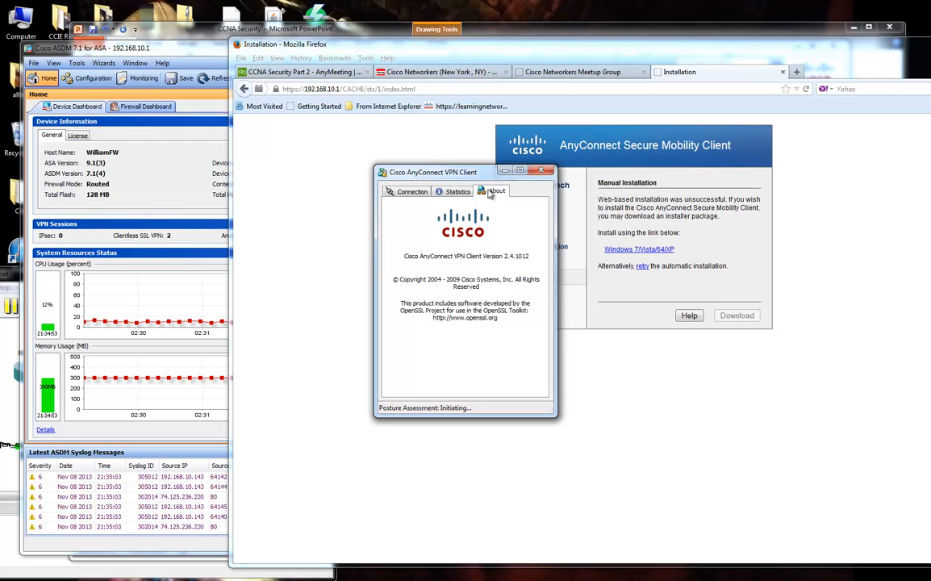
drag(462, 176, 365, 202)
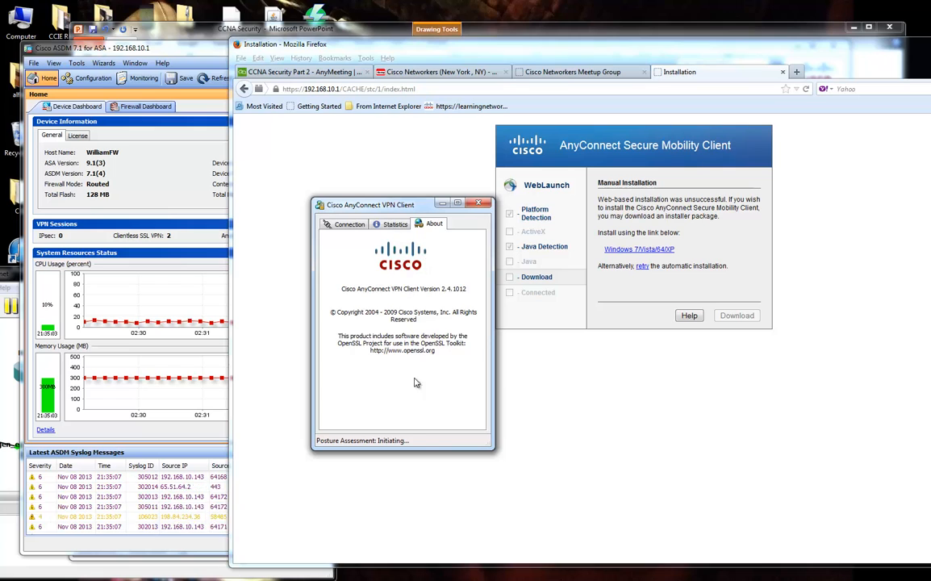
click(480, 205)
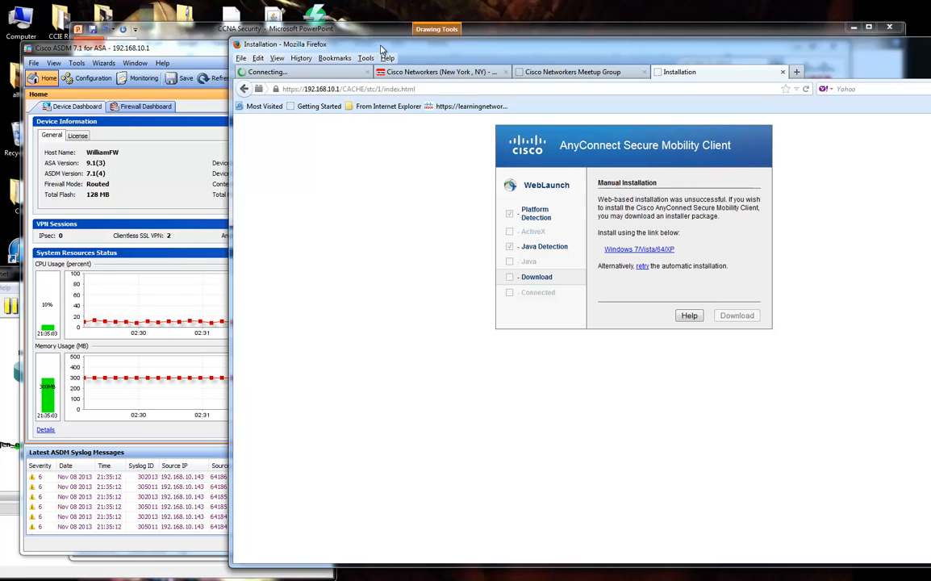
Relaunch and close the AnyConnect client again, then close Firefox's Installation tab.
drag(382, 50, 425, 45)
click(369, 85)
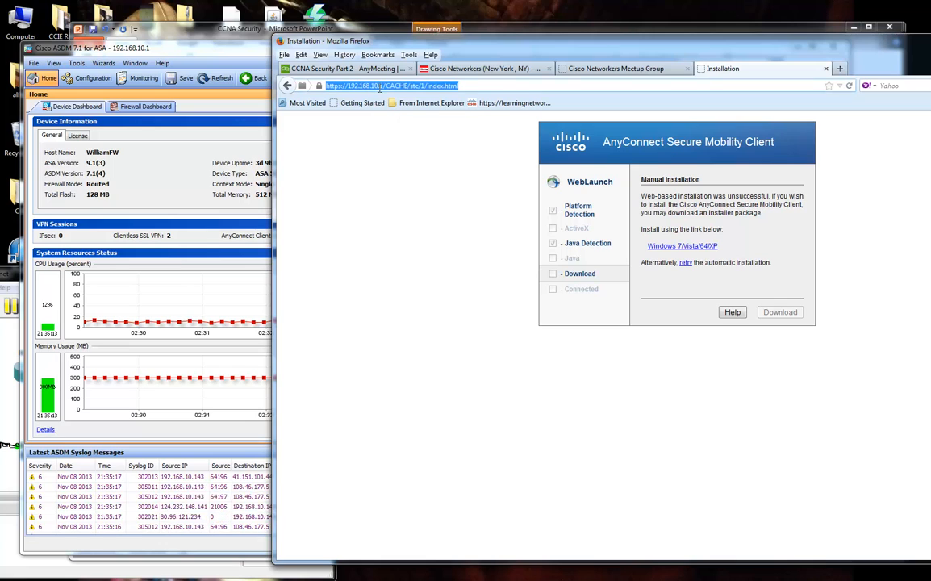
click(699, 228)
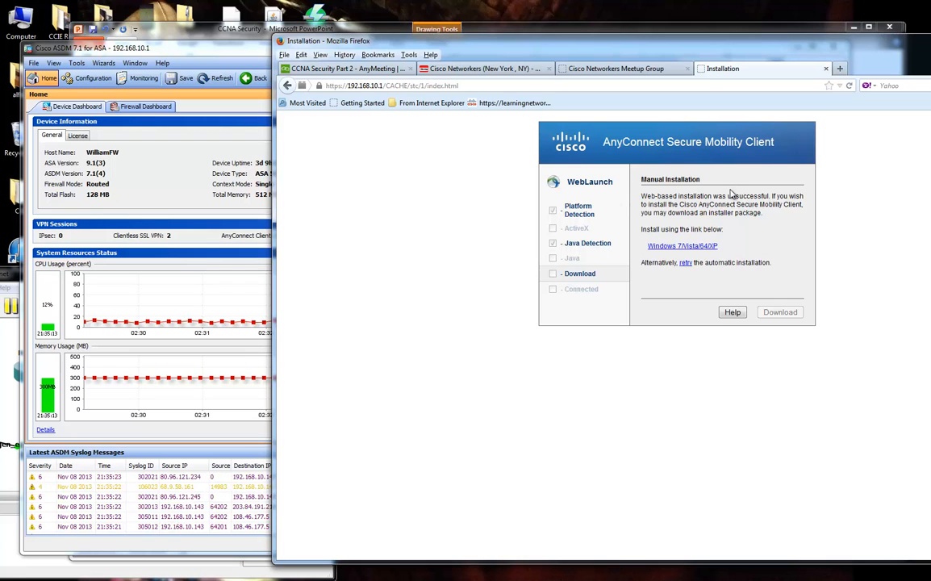
click(15, 570)
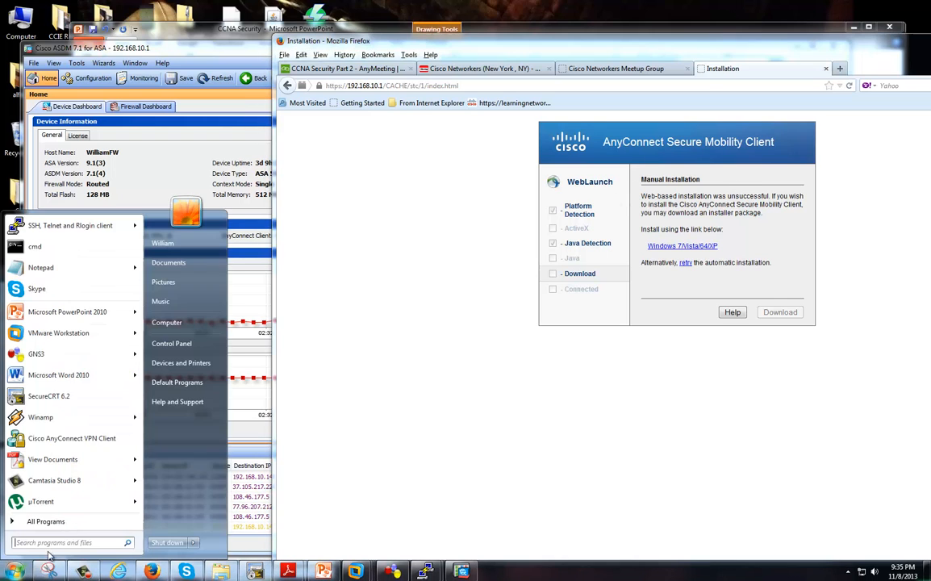
click(87, 440)
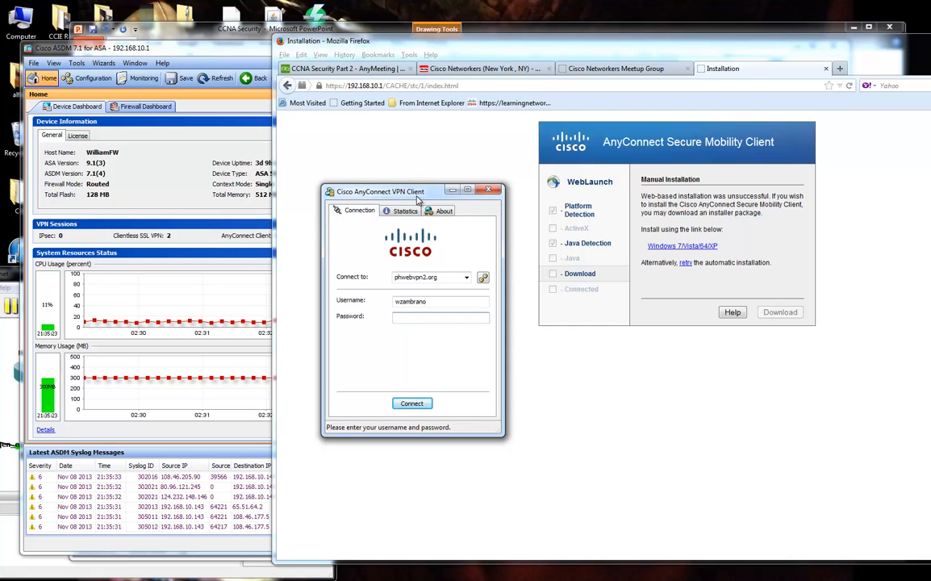
mouse_move(635, 573)
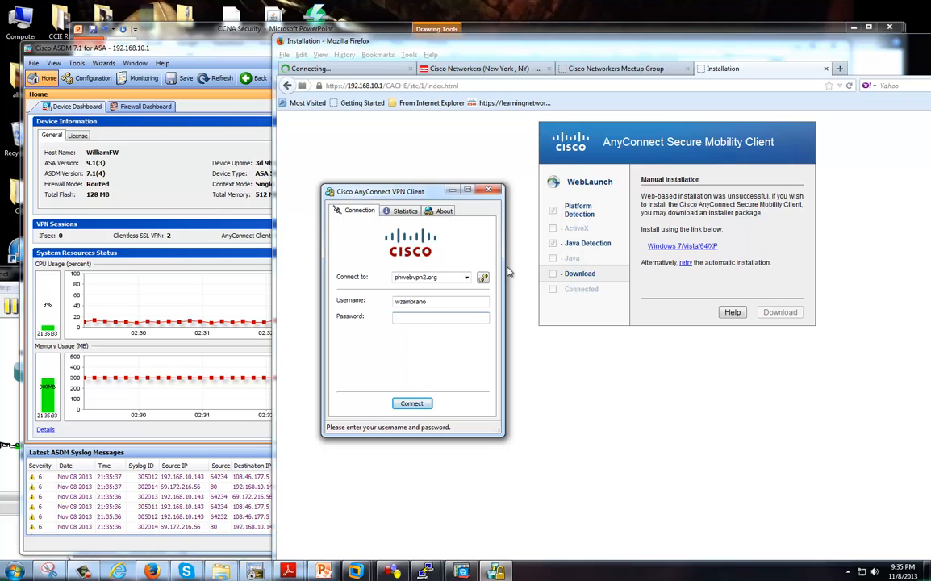
click(491, 191)
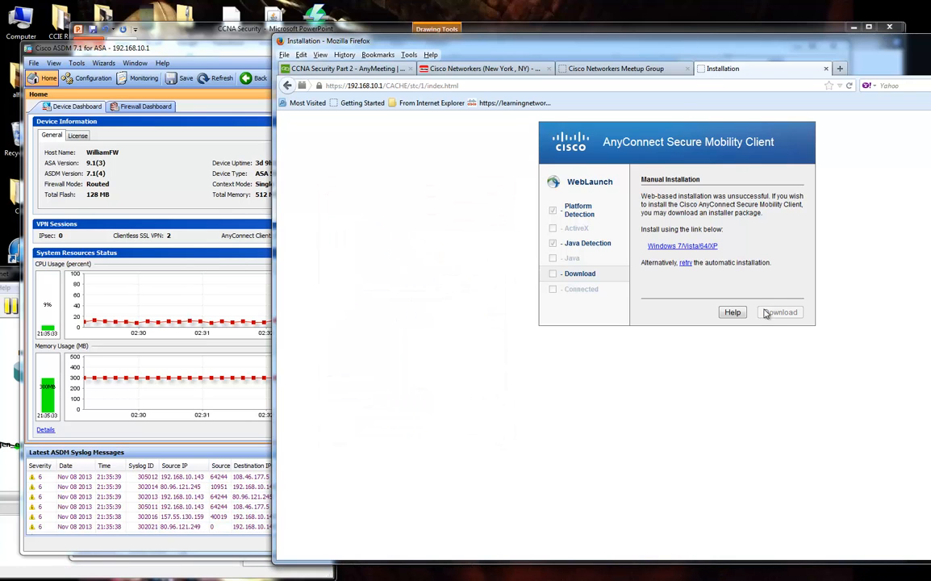
click(827, 71)
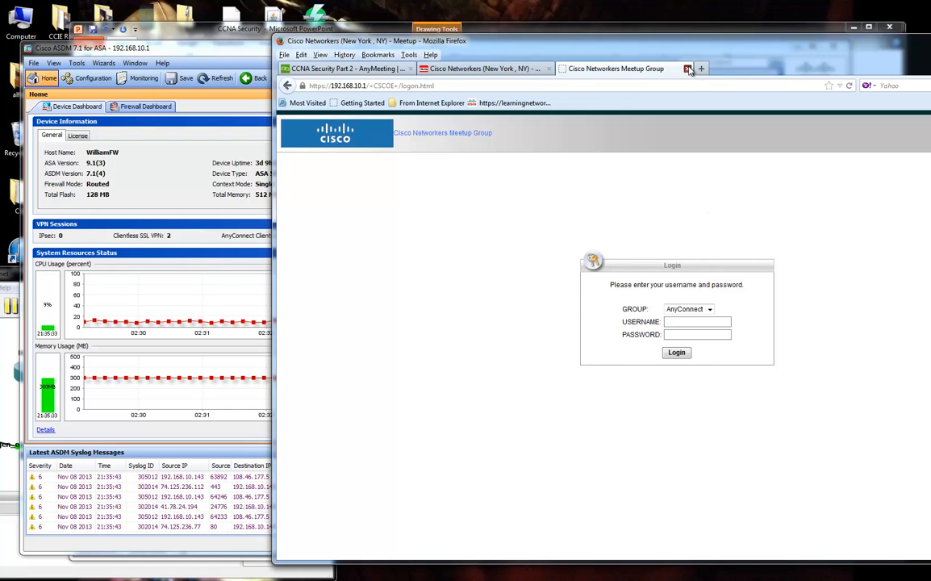
Move Firefox aside and open ASDM's Remote Access VPN Group Policies list showing AnyConnectGP.
click(689, 70)
drag(510, 42, 930, 62)
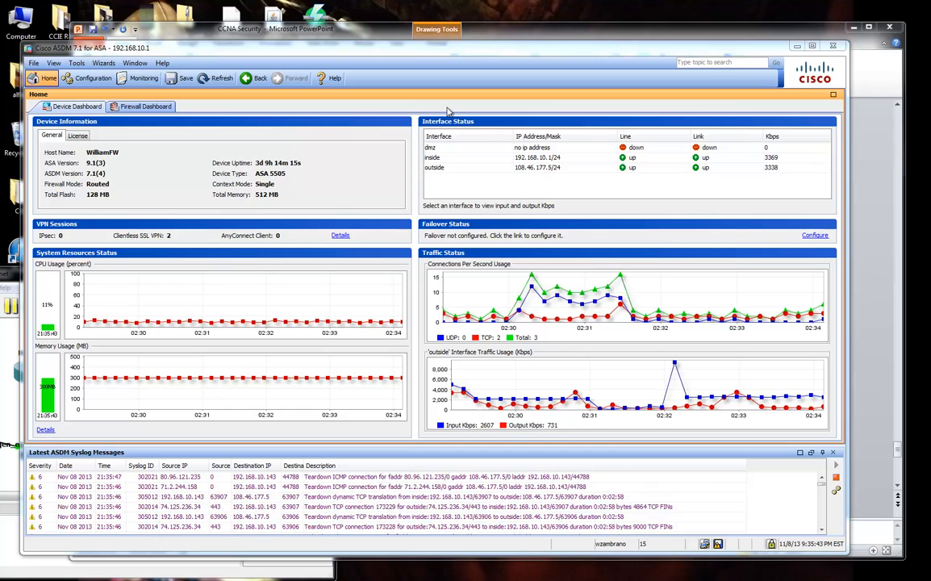
drag(259, 50, 285, 52)
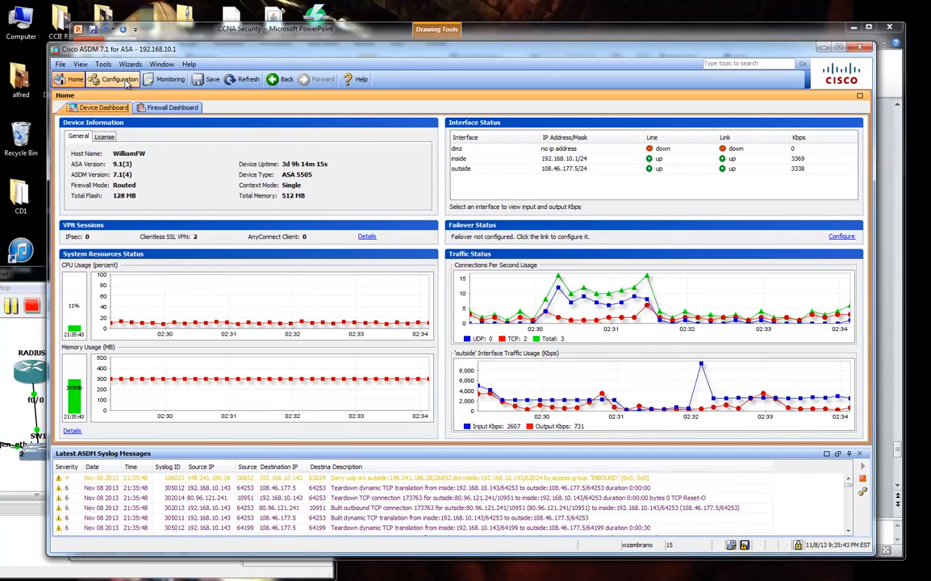
click(126, 82)
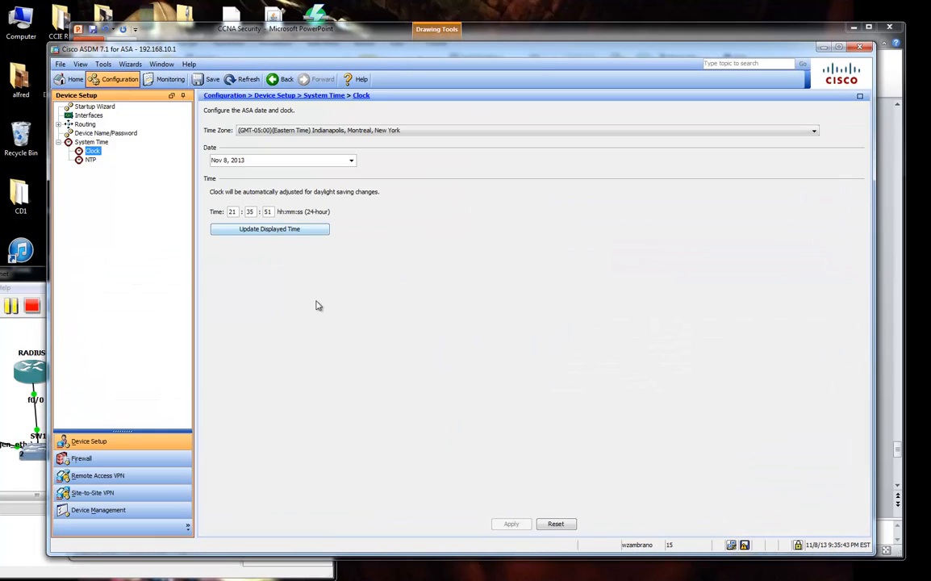
click(100, 475)
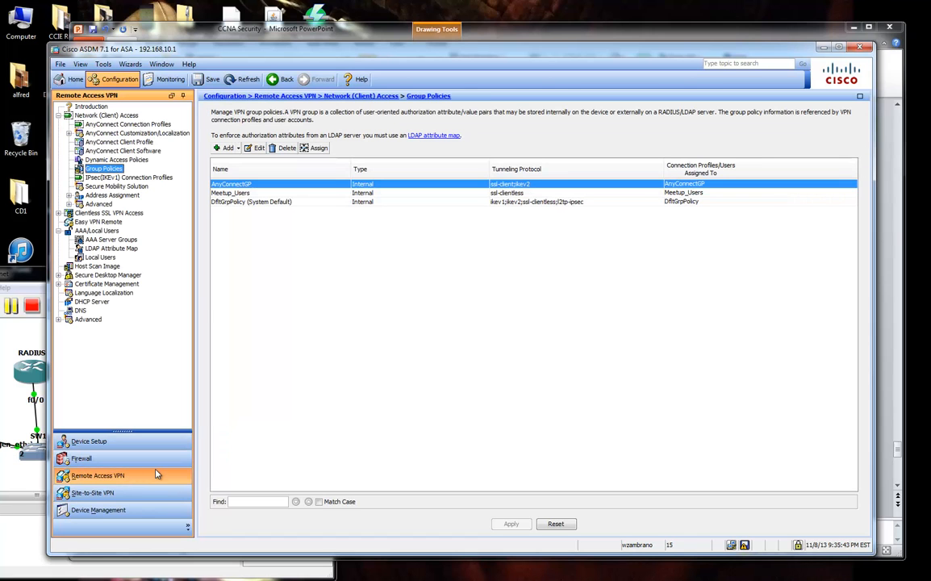
Cut the Windows/Mac packages bullet on slide 22 and paste it as the last bullet.
click(393, 33)
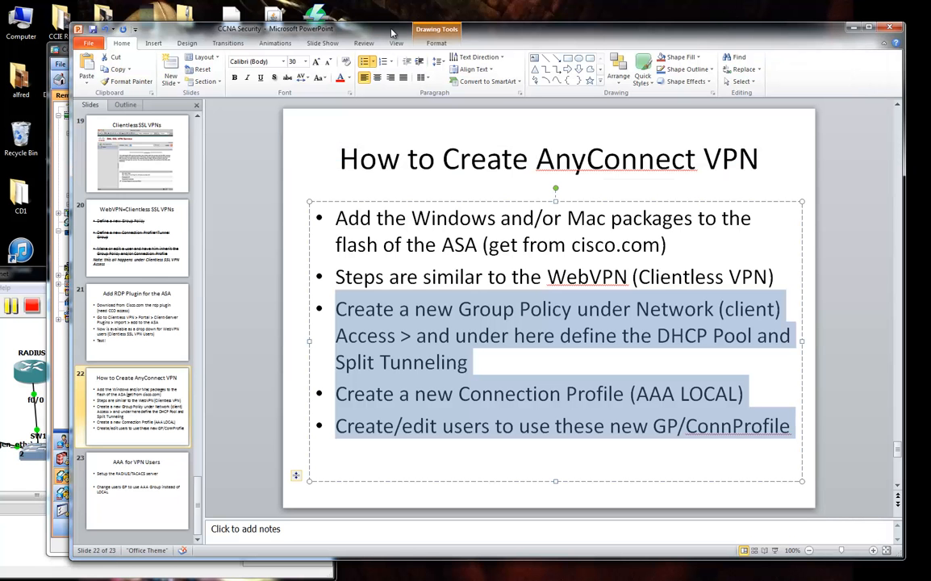
click(515, 326)
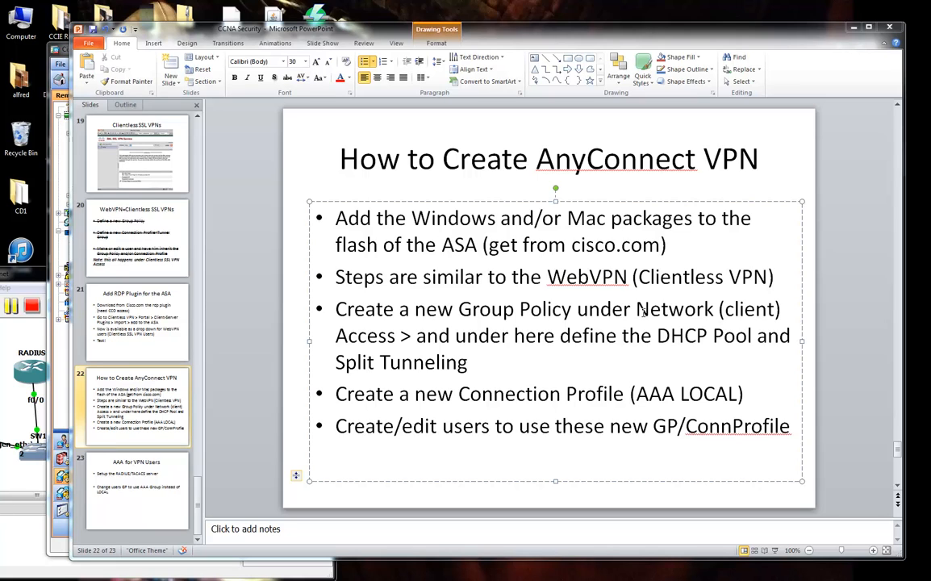
drag(533, 217, 670, 249)
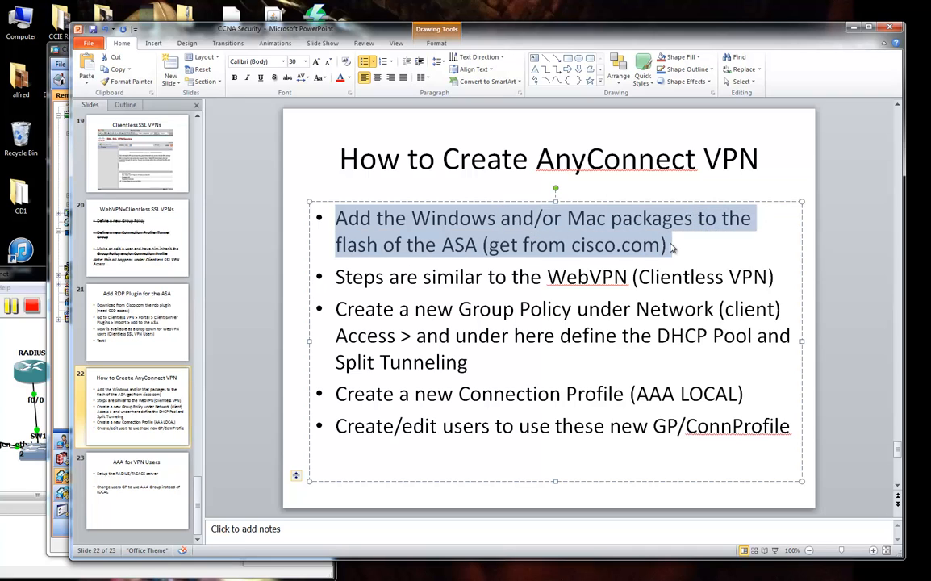
key(ctrl+x)
key(Down)
key(Down)
key(Down)
key(Down)
key(Return)
key(ctrl+v)
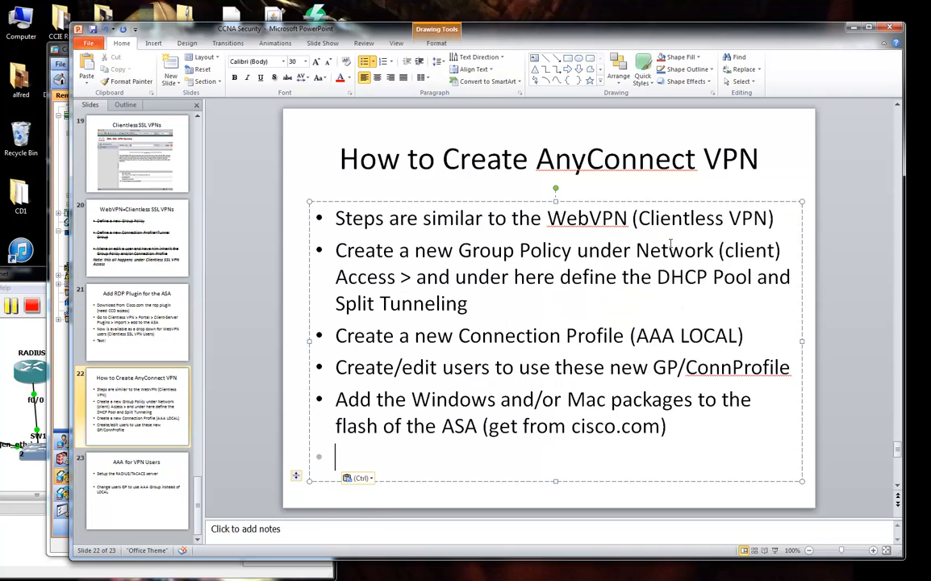
key(BackSpace)
key(BackSpace)
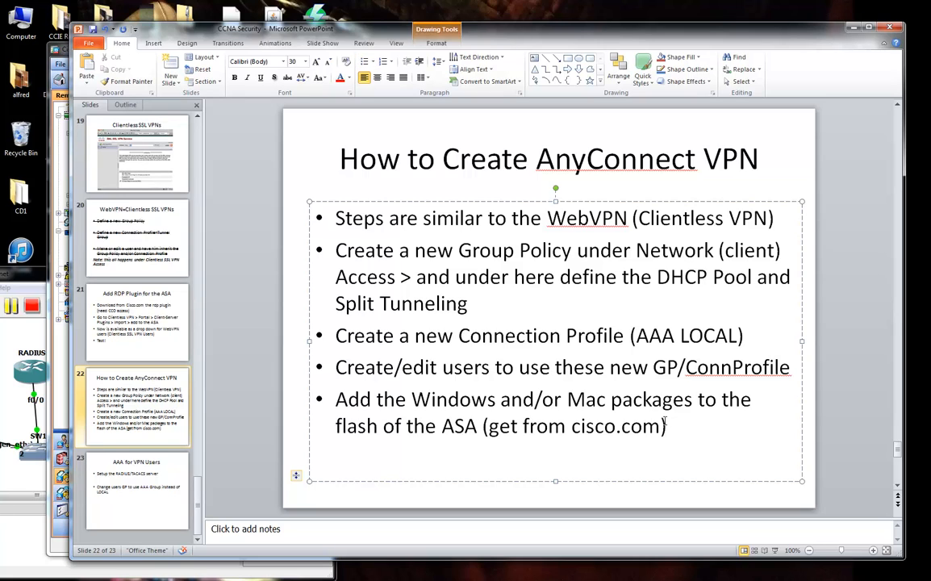
drag(336, 400, 470, 425)
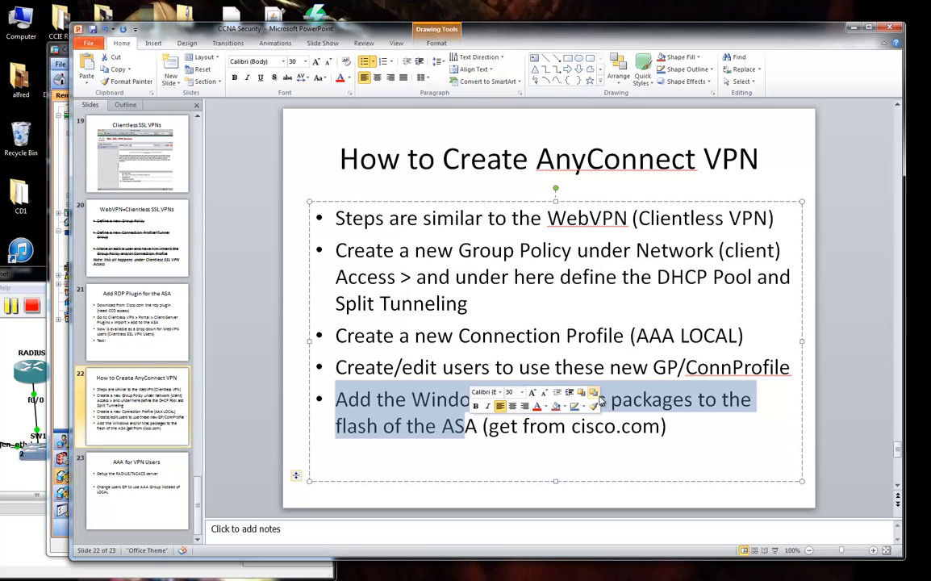
click(59, 61)
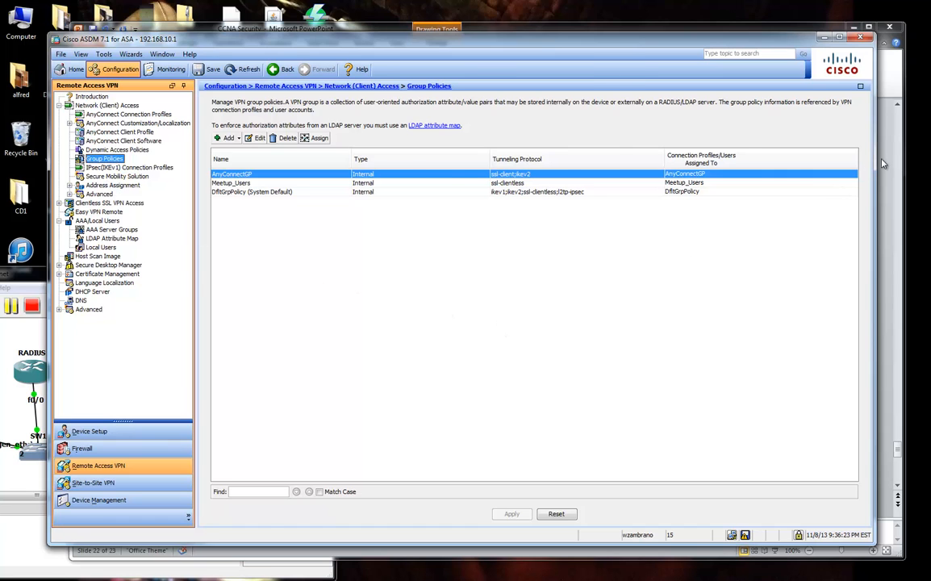
Back in ASDM, open AnyConnect Client Software and select the macOS client package.
key(alt+Tab)
click(472, 428)
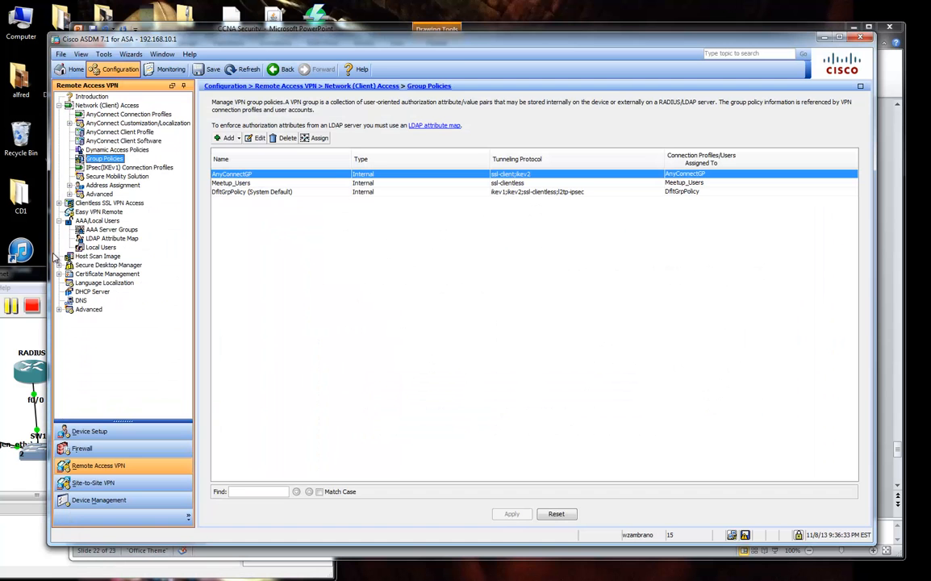
click(52, 233)
click(119, 132)
click(121, 141)
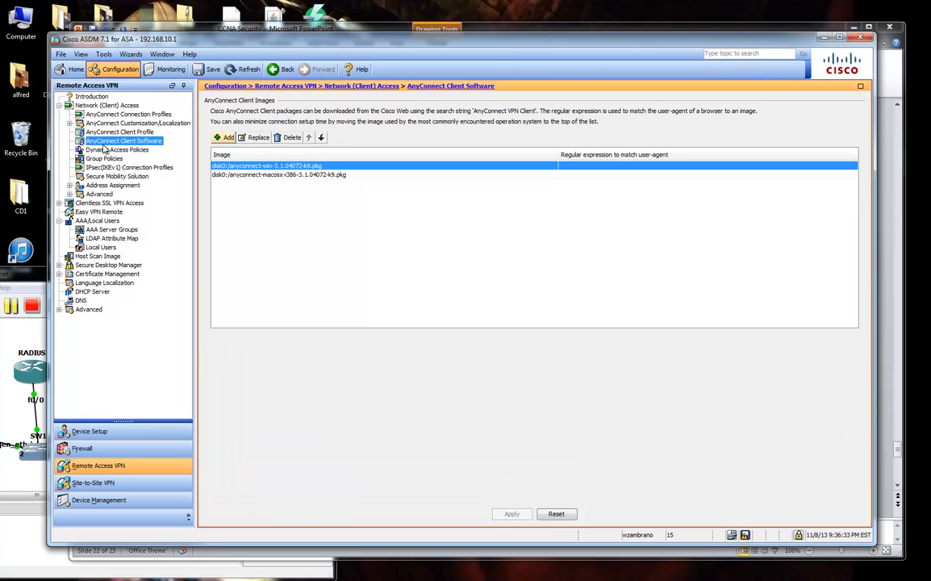
click(277, 175)
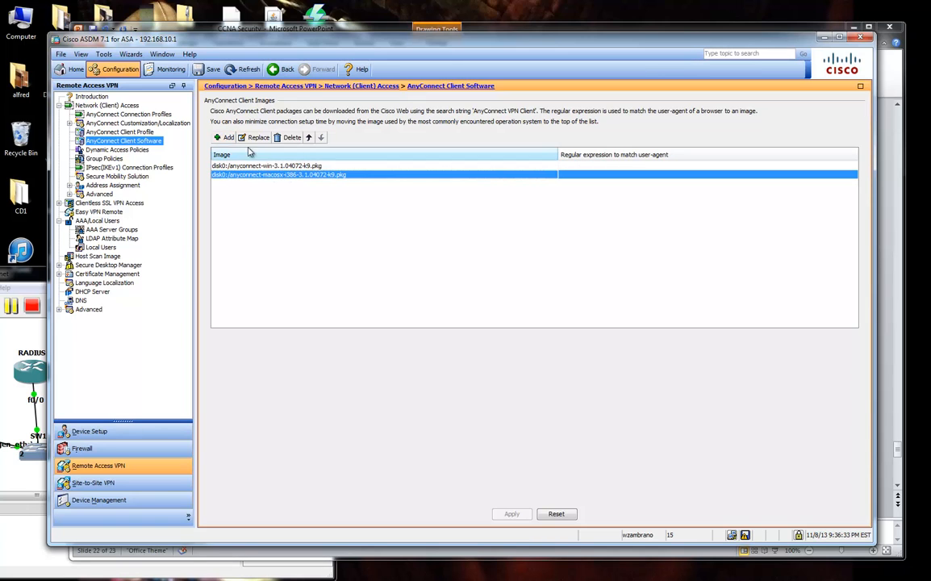
Start adding a client image, browse flash and upload options, then cancel without changes.
click(227, 137)
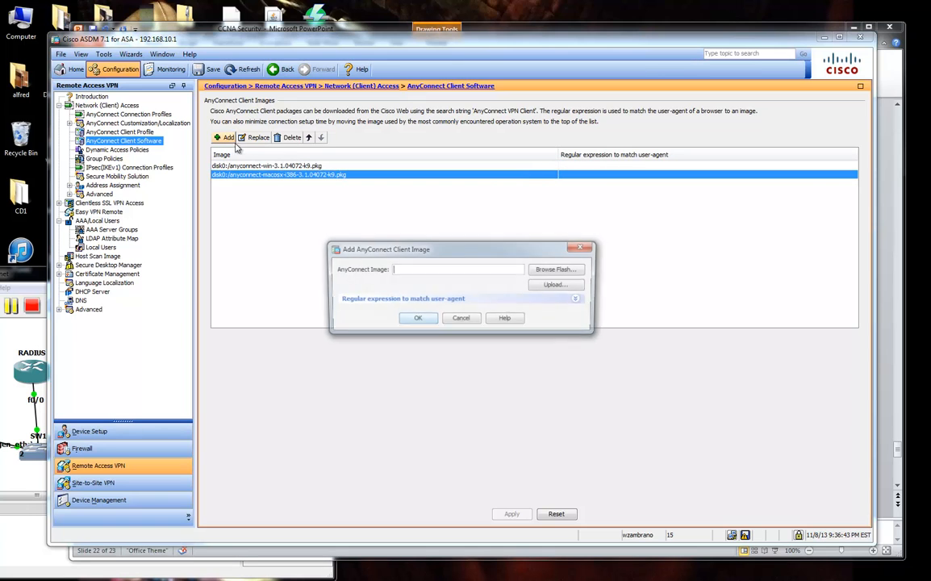
click(555, 270)
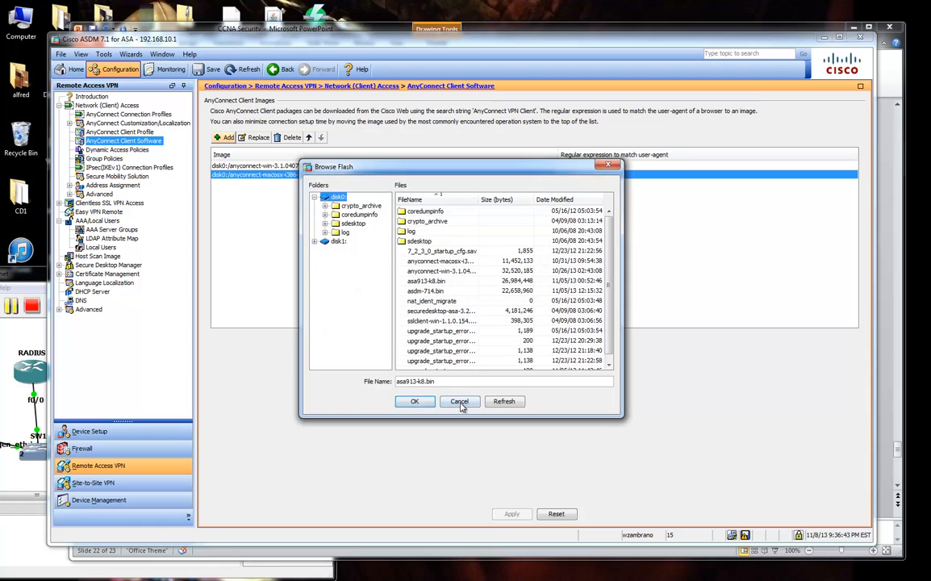
click(460, 401)
click(557, 286)
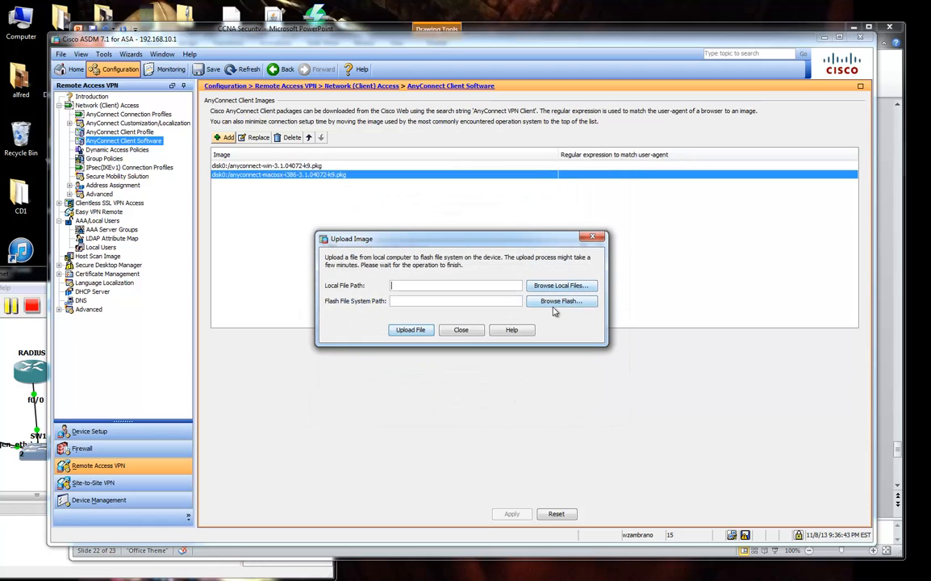
click(461, 330)
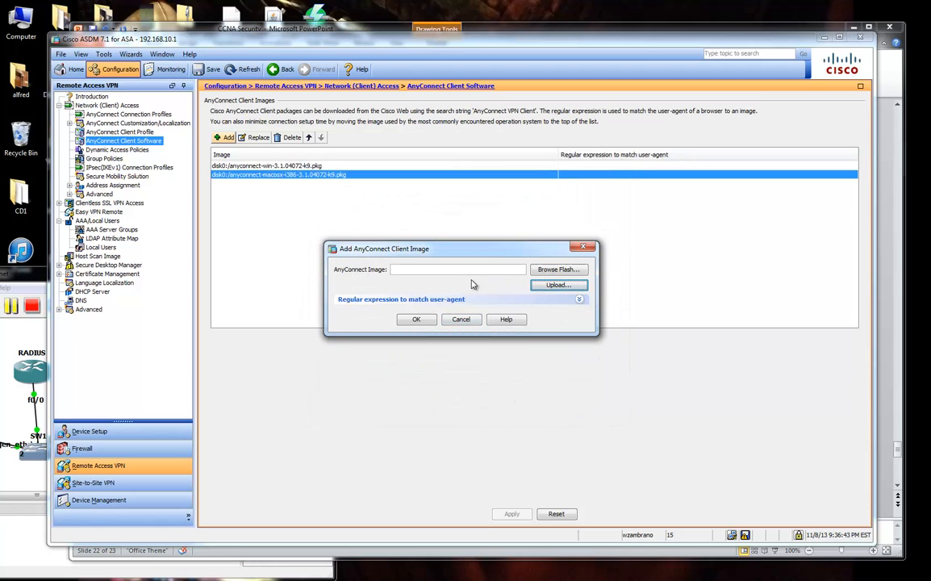
click(461, 319)
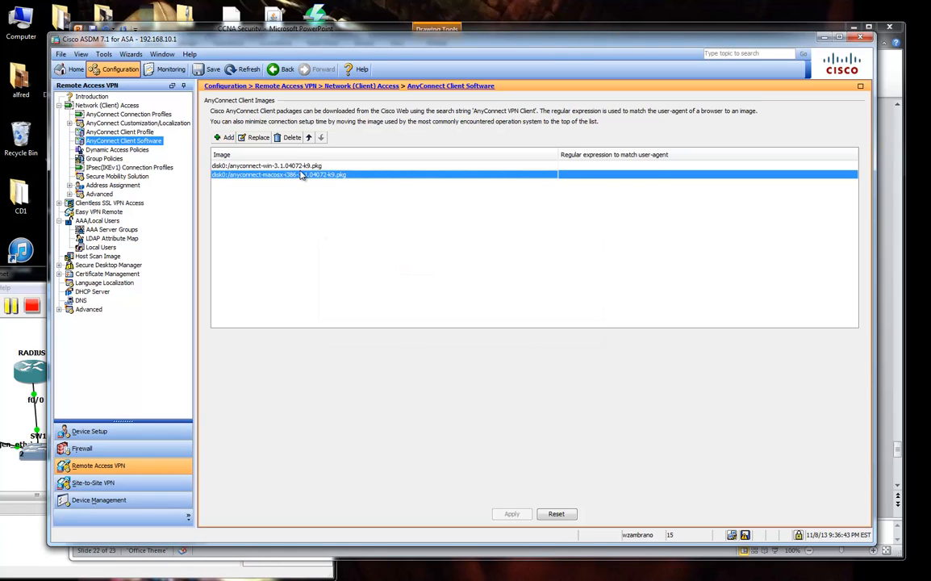
Alternate between selecting the Windows and macOS AnyConnect packages on flash.
key(Up)
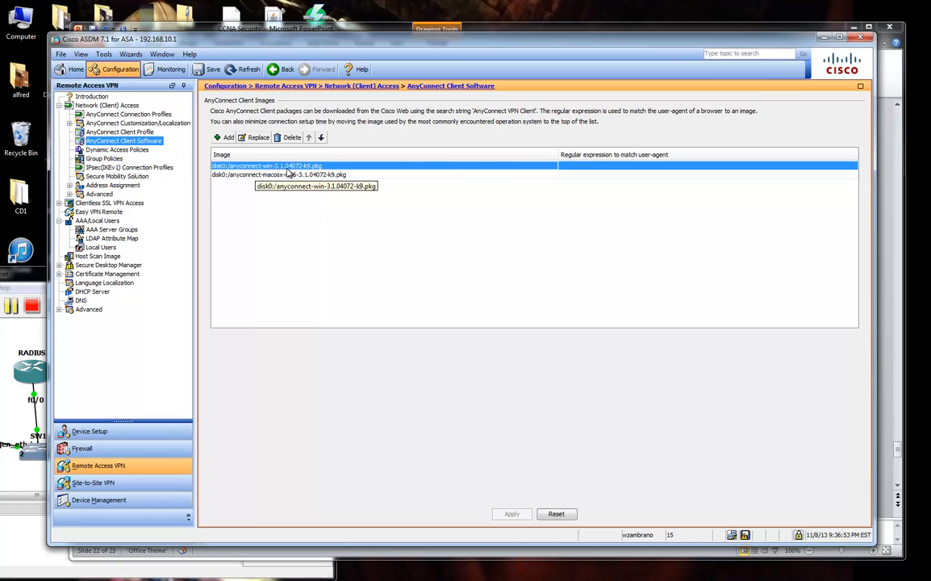
click(291, 175)
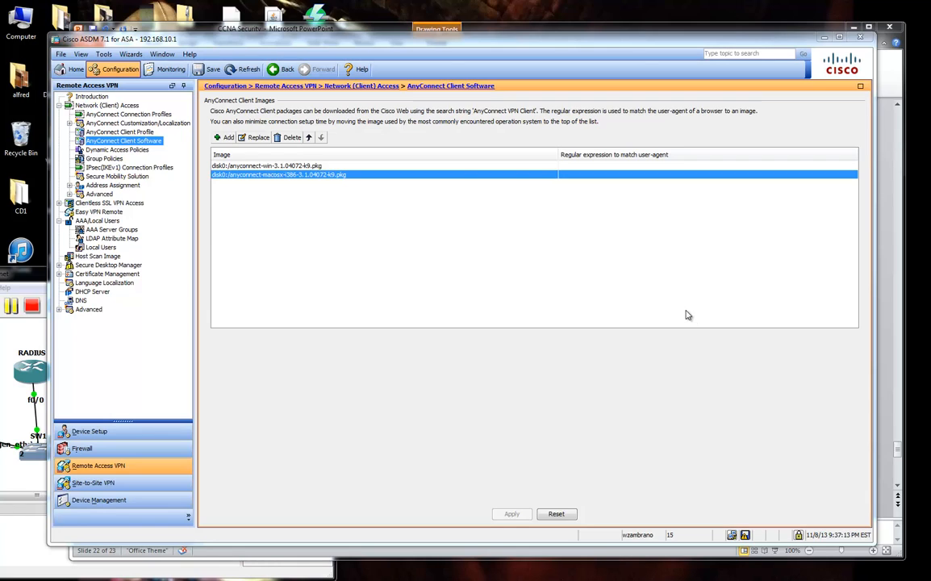
click(440, 165)
click(471, 175)
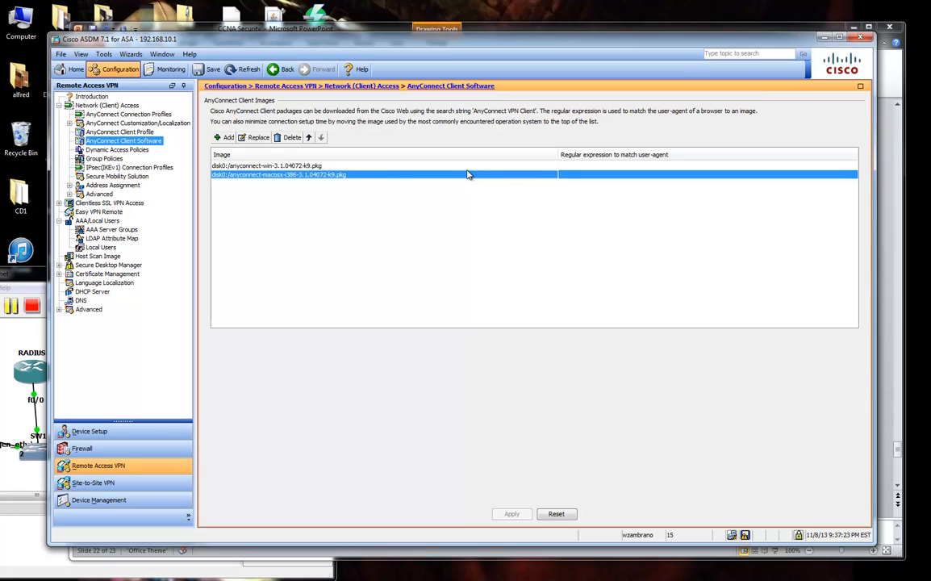
click(425, 166)
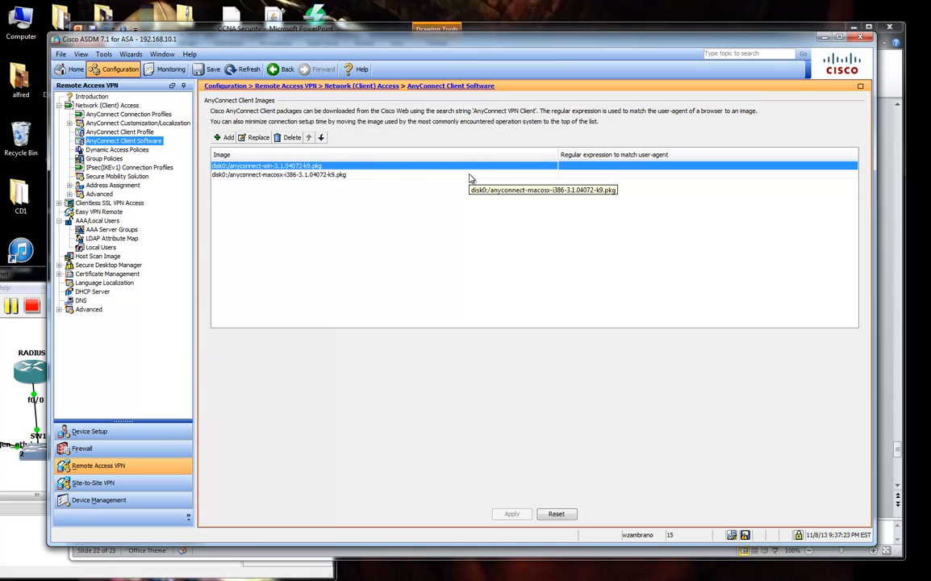
click(339, 175)
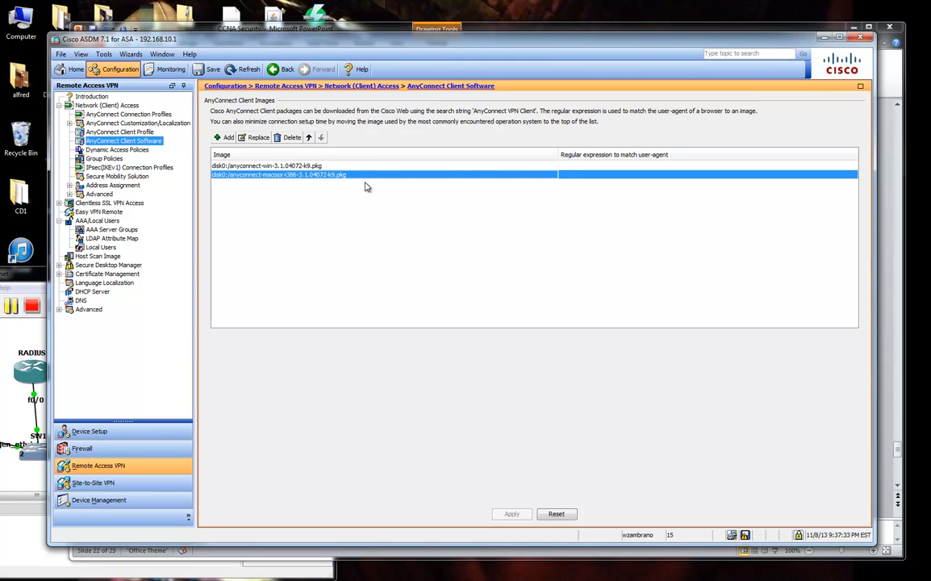
Open the AnyConnect Connection Profiles page, then bring the slide presentation forward.
click(119, 132)
click(125, 114)
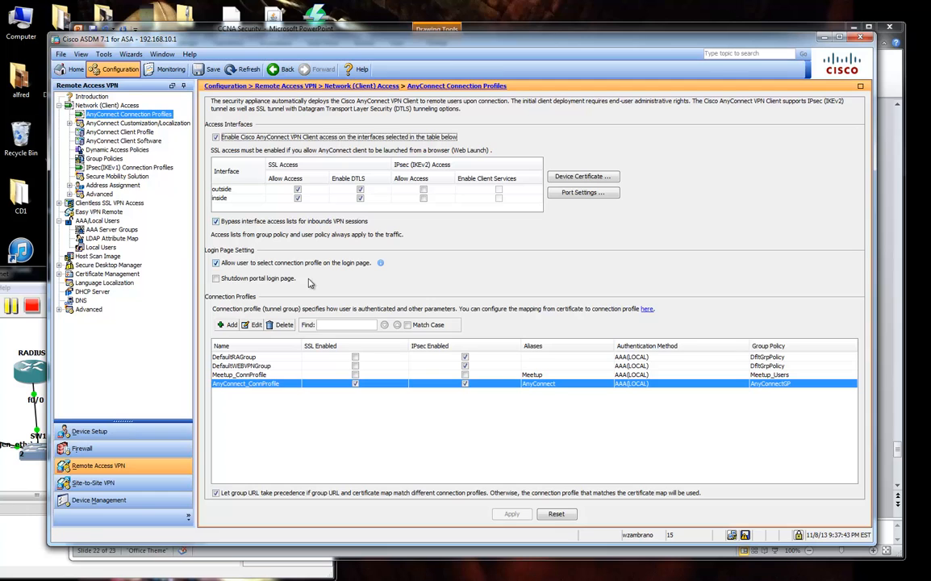
drag(460, 34, 441, 35)
click(869, 81)
click(523, 225)
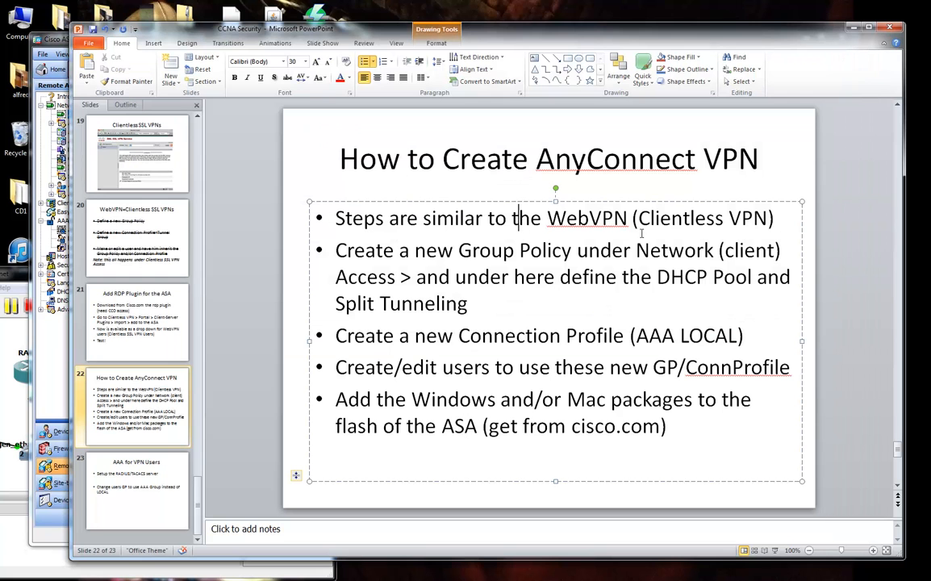
drag(753, 214, 336, 211)
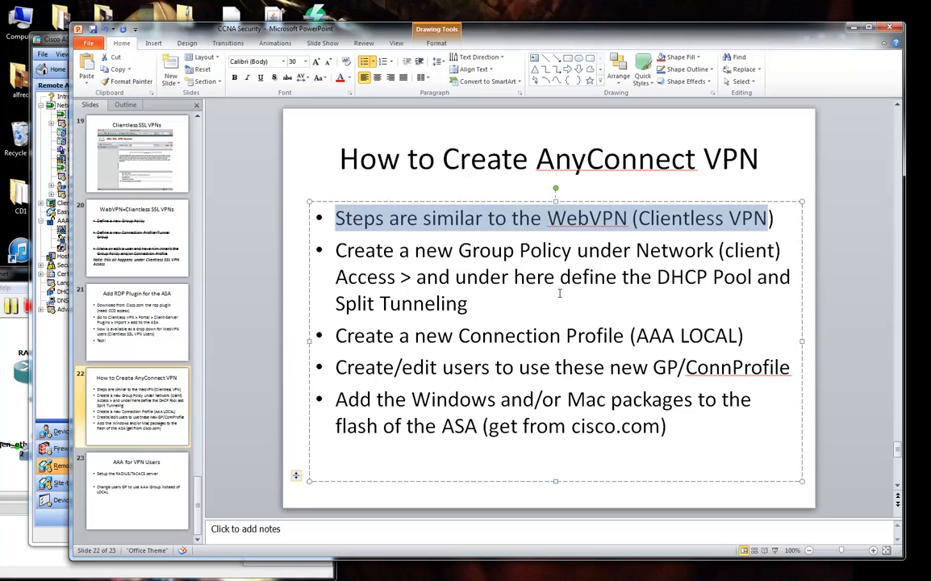
drag(336, 250, 574, 251)
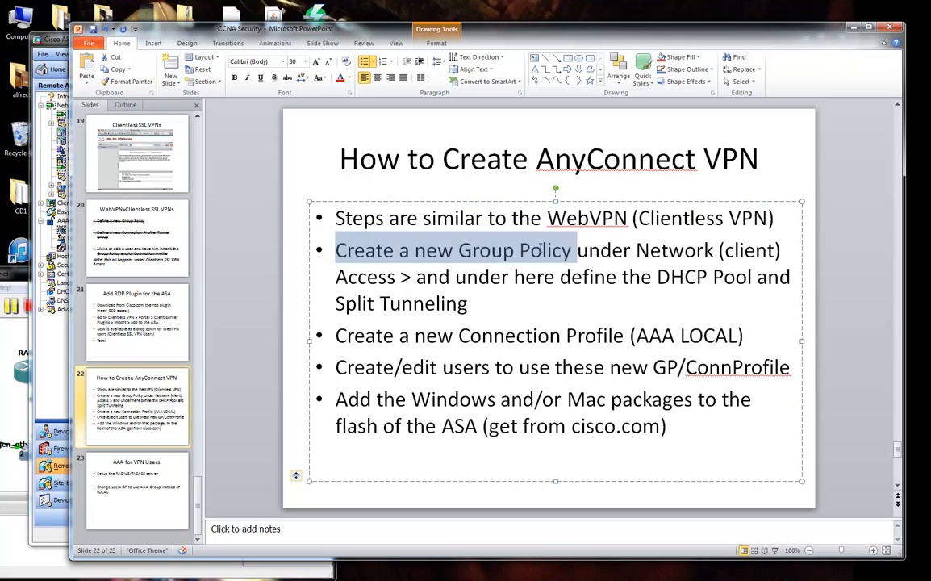
drag(337, 336, 546, 335)
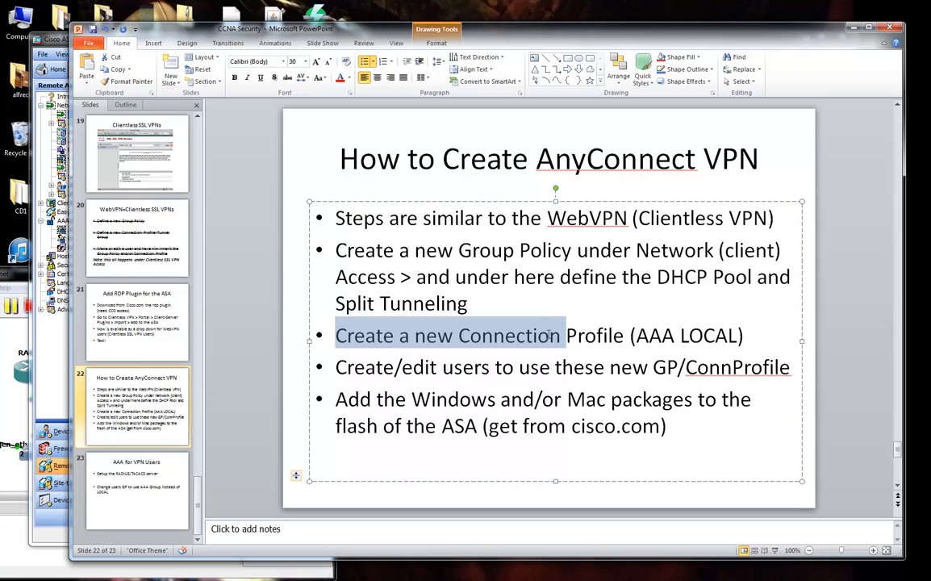
drag(336, 367, 683, 368)
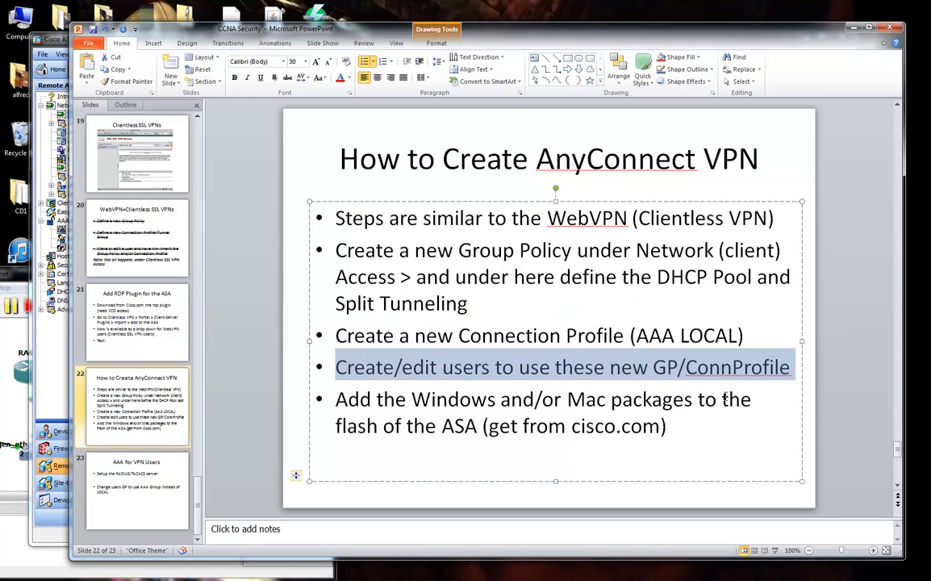
drag(506, 337, 741, 337)
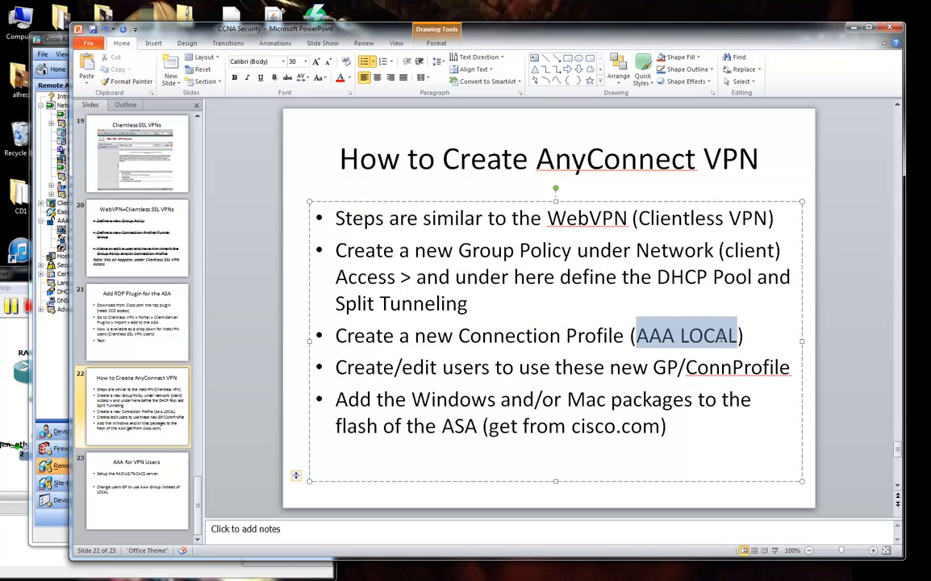
click(715, 336)
Edit AnyConnectGP, uncheck Banner Inherit, and enter 'Welcome to the AnyConnect VPN' as its banner.
click(53, 52)
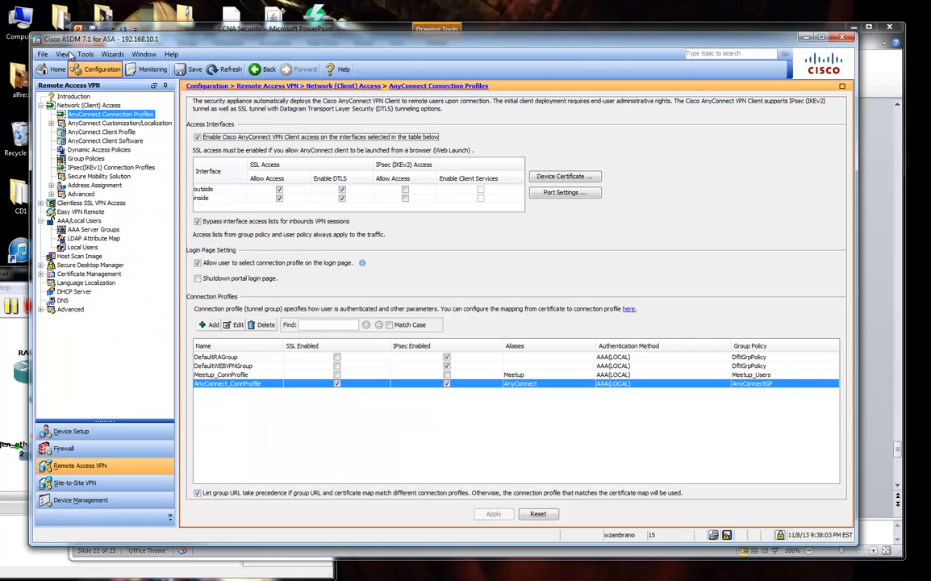
click(90, 159)
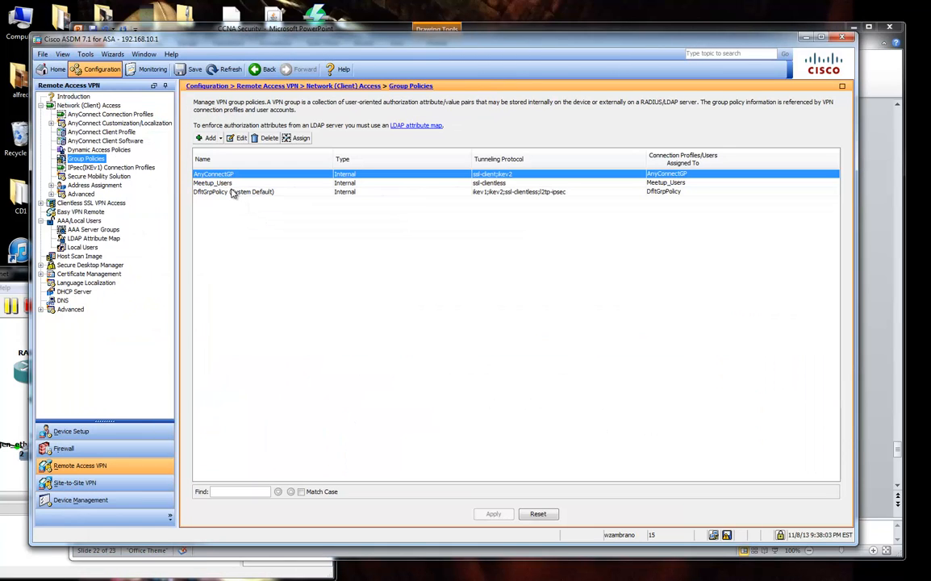
click(237, 138)
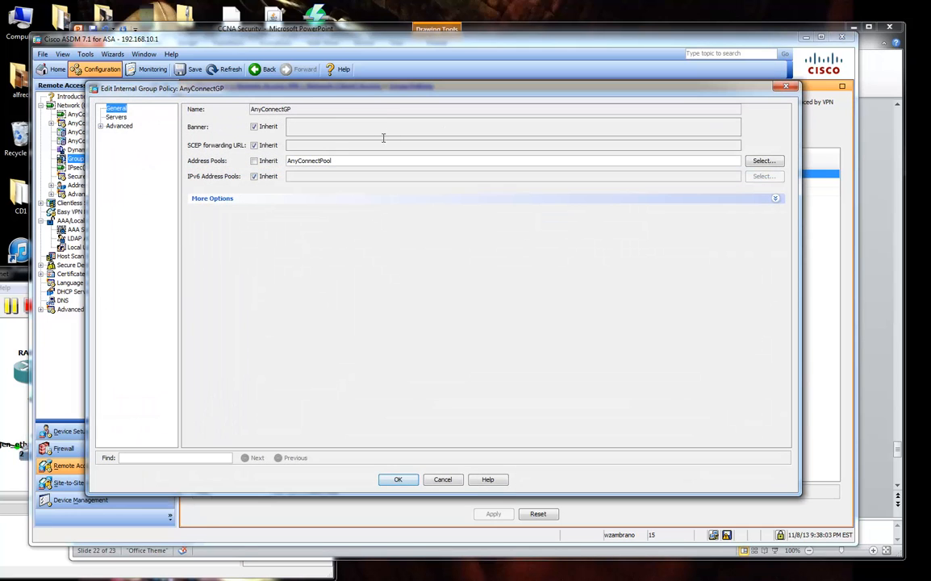
click(252, 200)
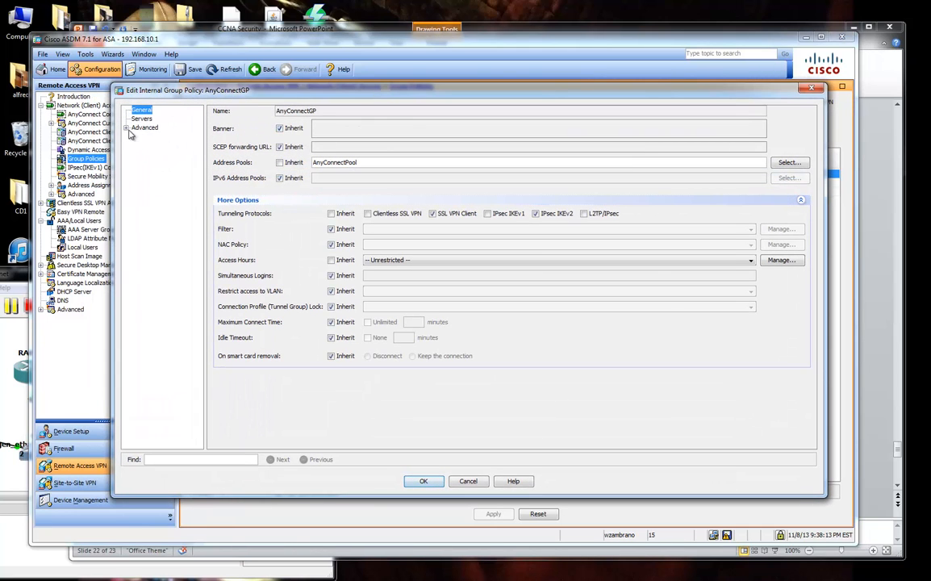
click(126, 128)
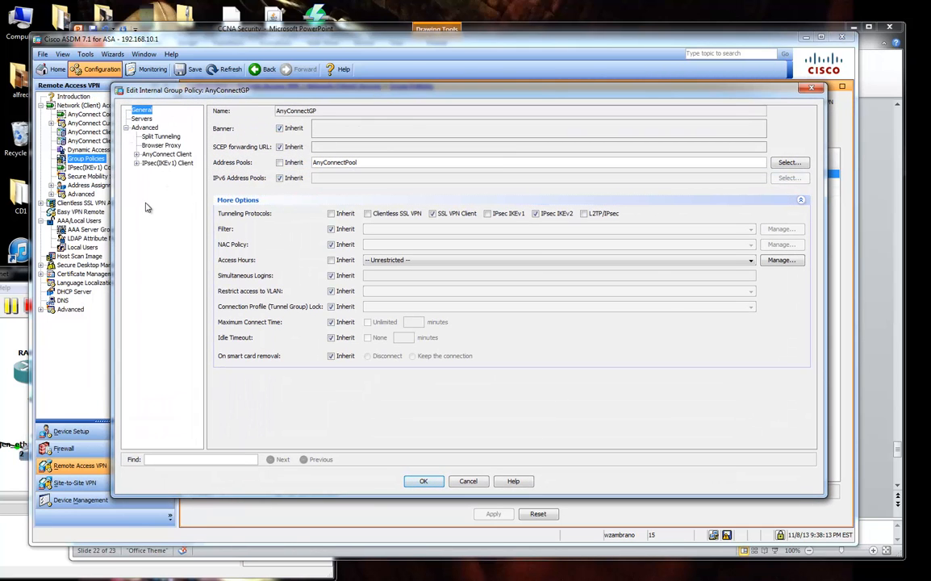
click(137, 153)
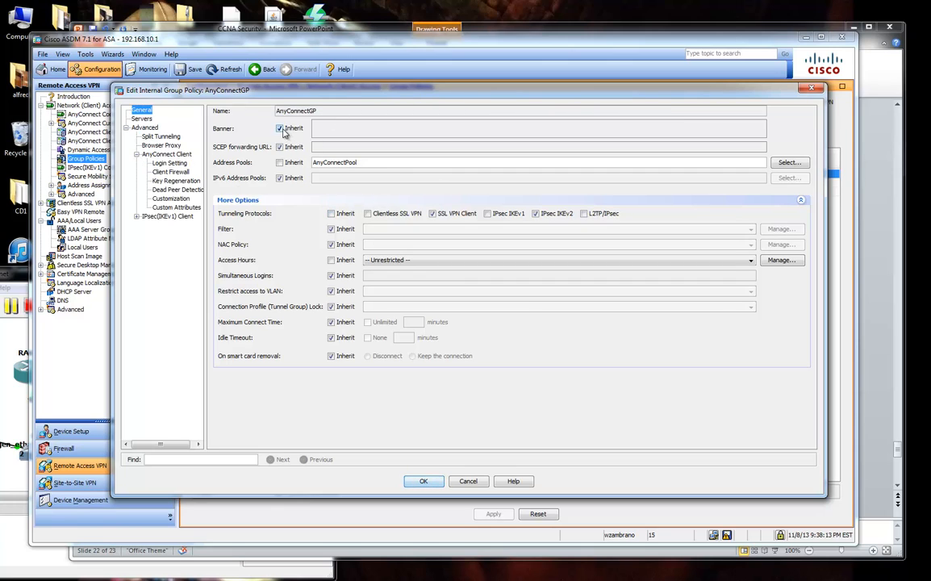
drag(339, 95, 368, 100)
click(309, 133)
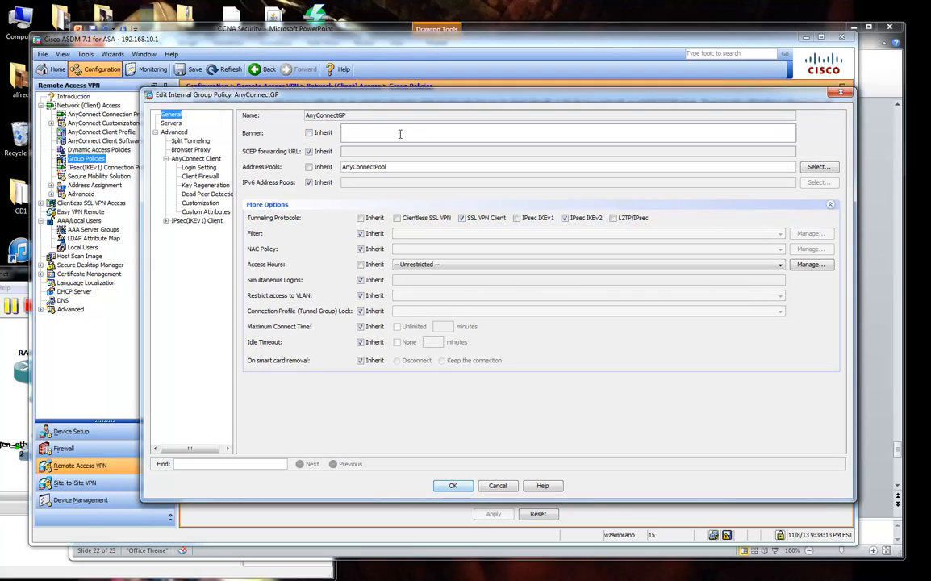
click(399, 129)
text(Welcome to the AnyConnect VPN)
Bold 'DHCP Pool' and 'Split Tunneling' in slide 22's second bullet, then reselect DHCP Pool.
click(739, 34)
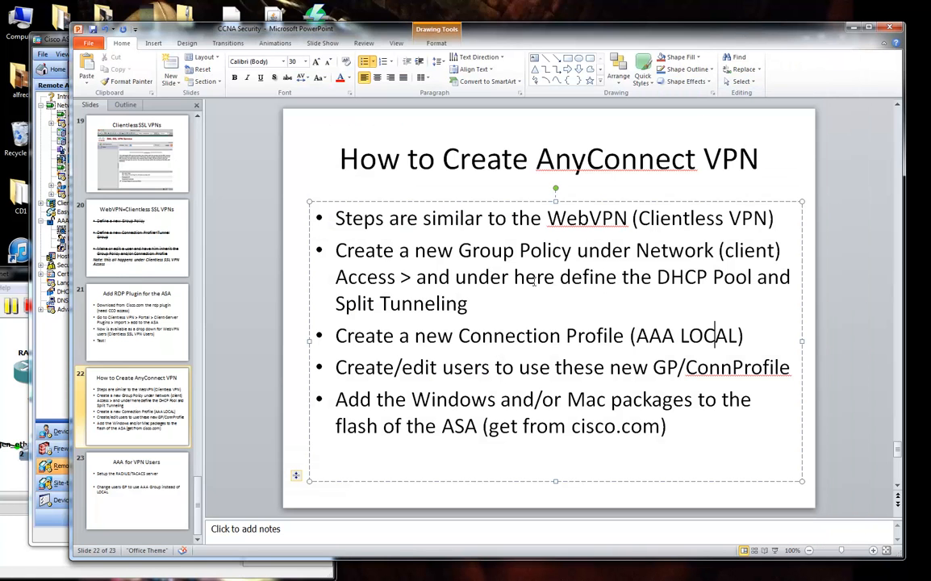
drag(657, 277, 753, 277)
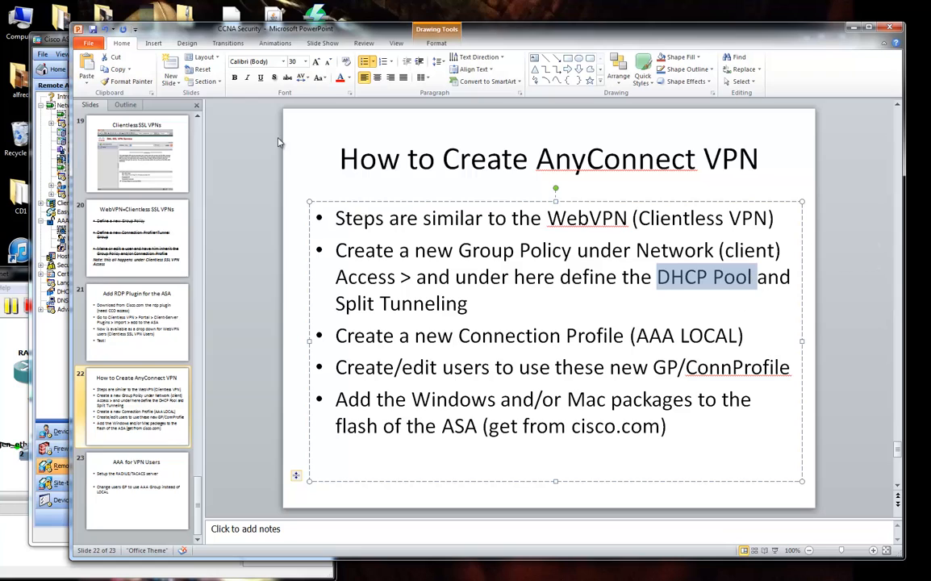
key(ctrl+b)
drag(335, 304, 467, 304)
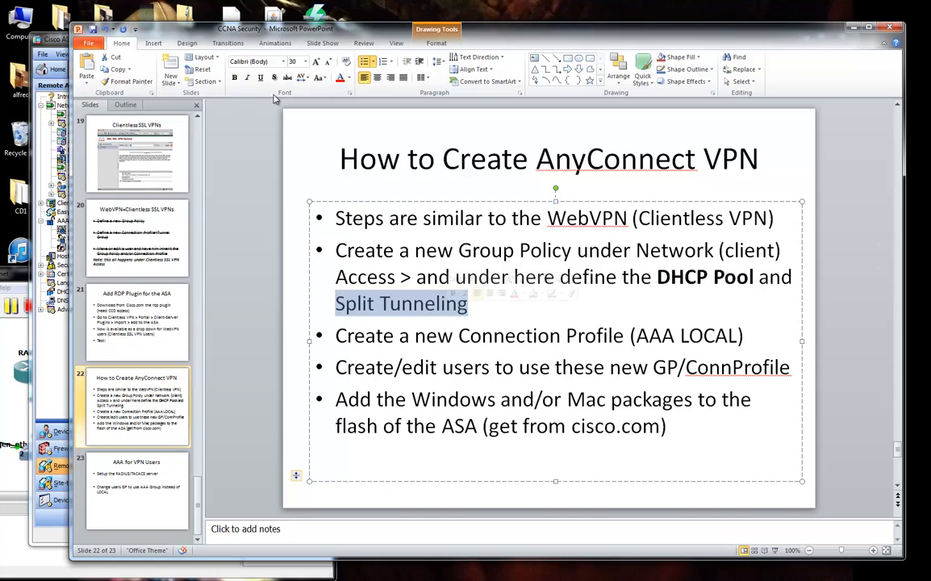
click(234, 77)
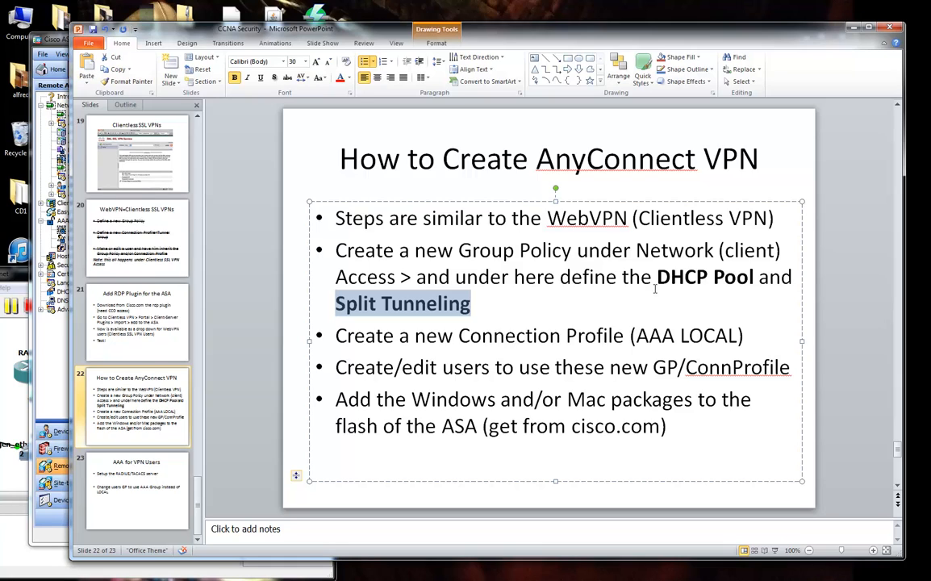
drag(657, 277, 754, 279)
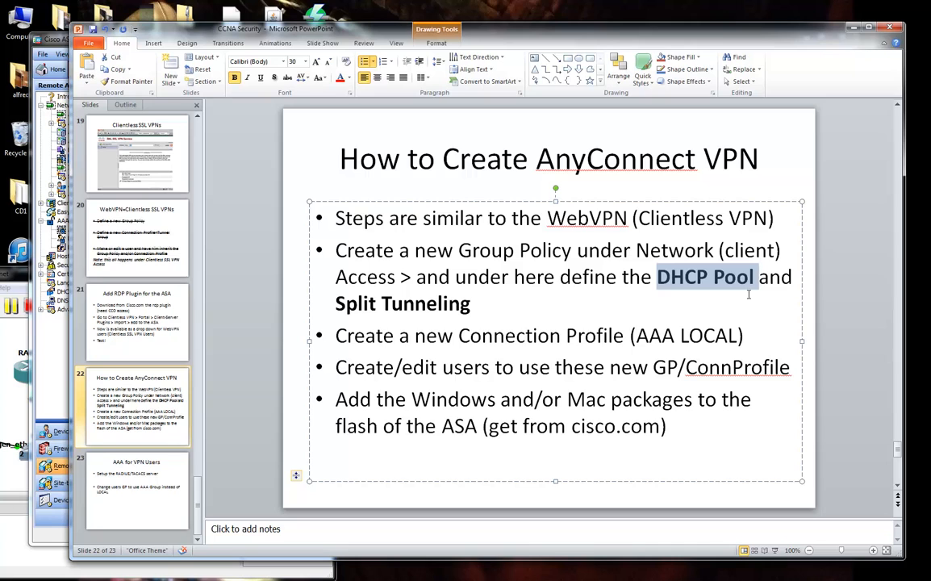
Open a Command Prompt, run ipconfig to list adapter addresses, then minimise it.
click(14, 568)
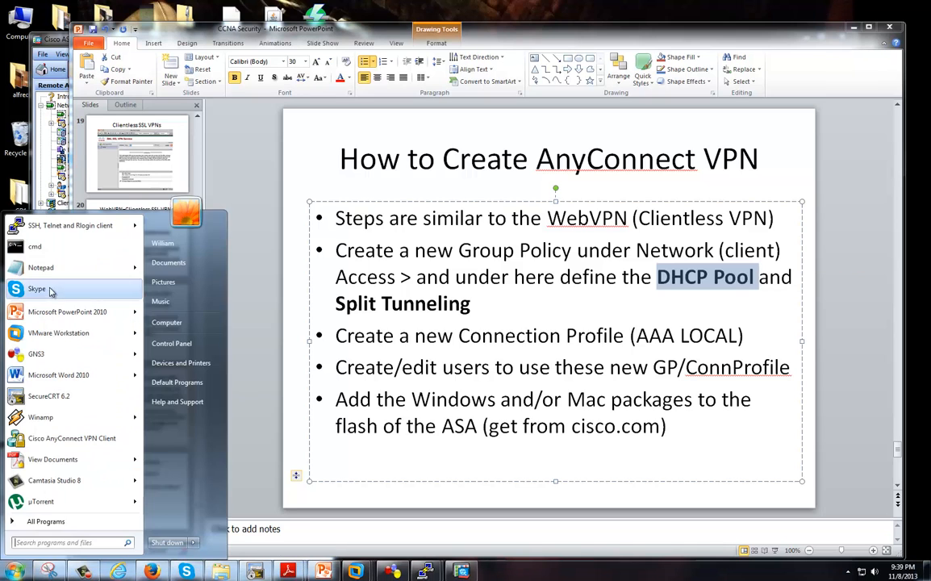
click(49, 247)
text(ipco)
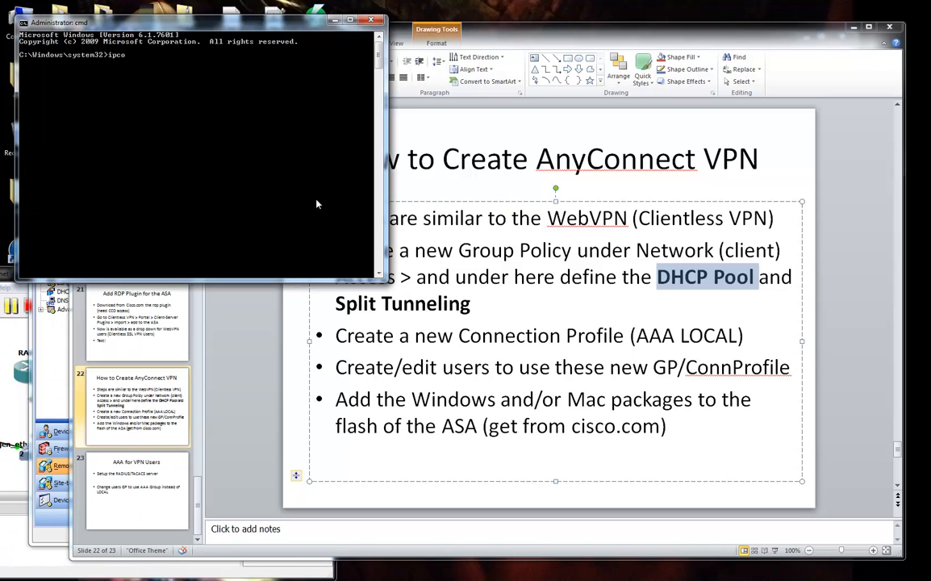
text(nfig)
key(Return)
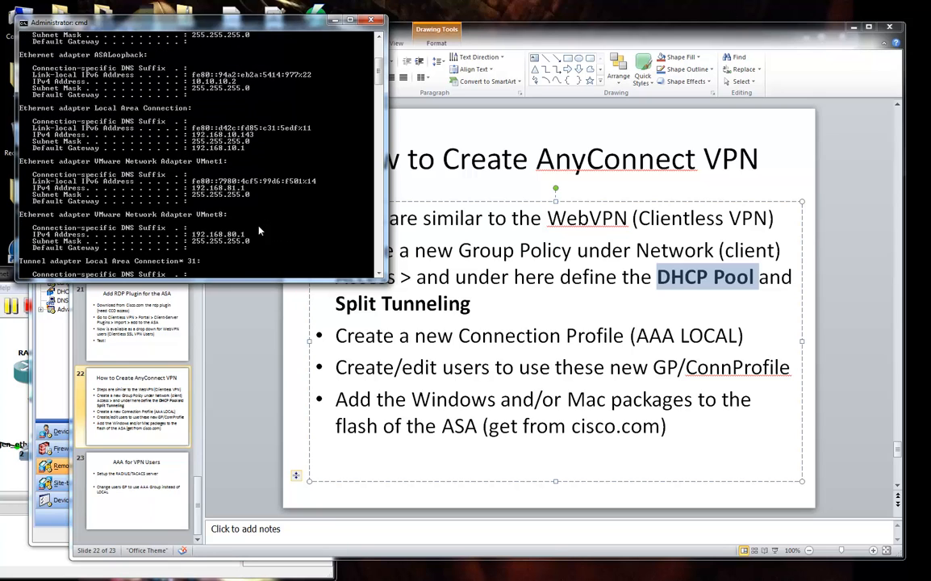
scroll(250, 183, up, 3)
scroll(250, 183, down, 3)
click(334, 19)
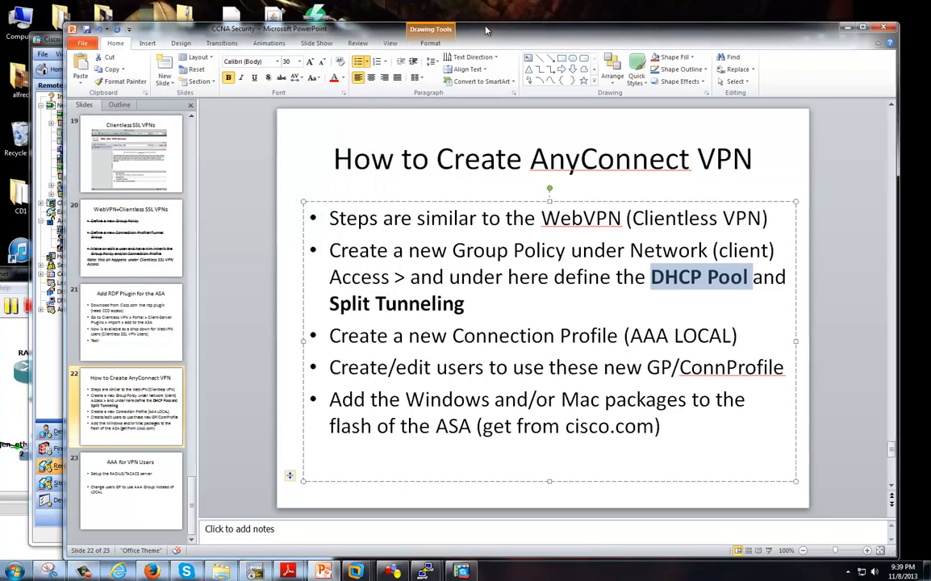
drag(495, 29, 501, 30)
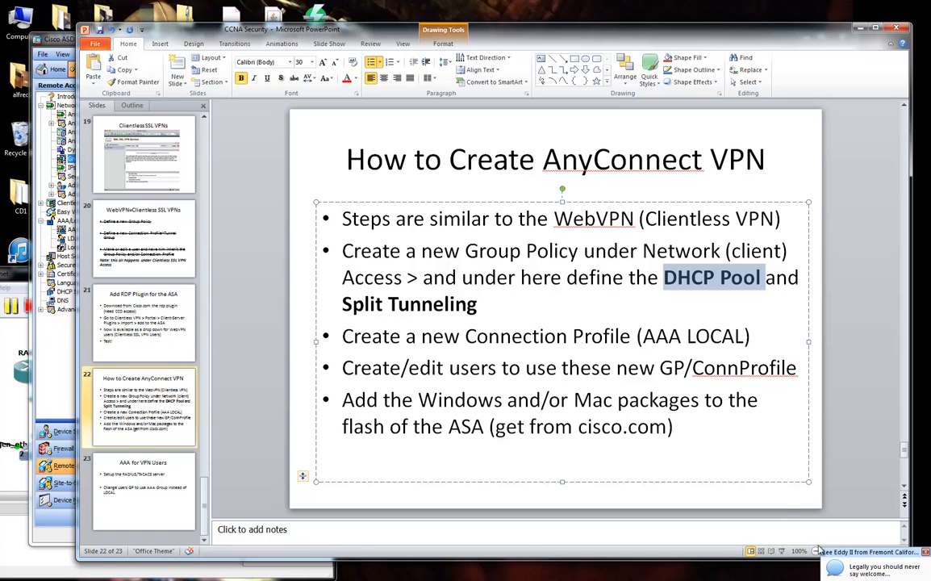
Replace the welcome banner with 'Authorized Users Only -- if your not allowed dont sign in'.
click(60, 44)
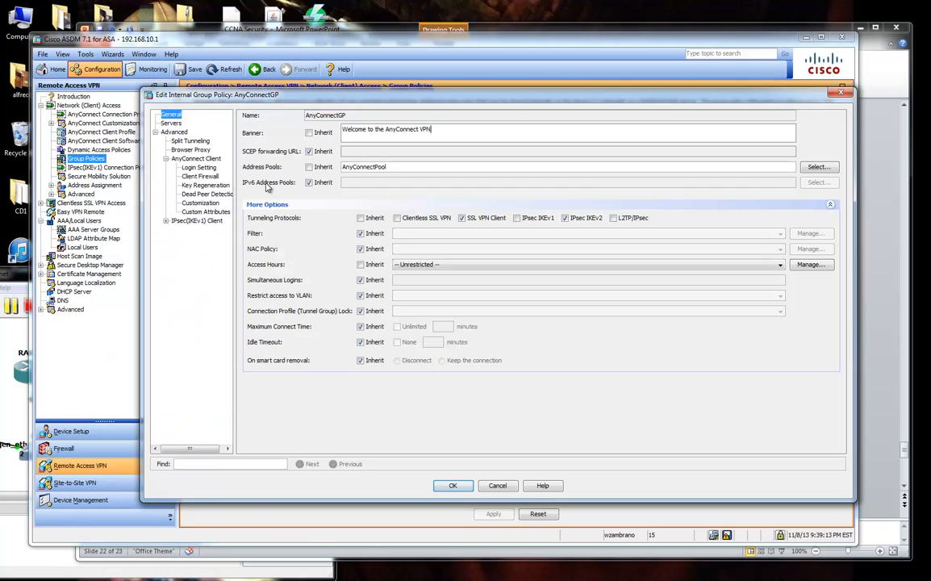
drag(431, 129, 341, 133)
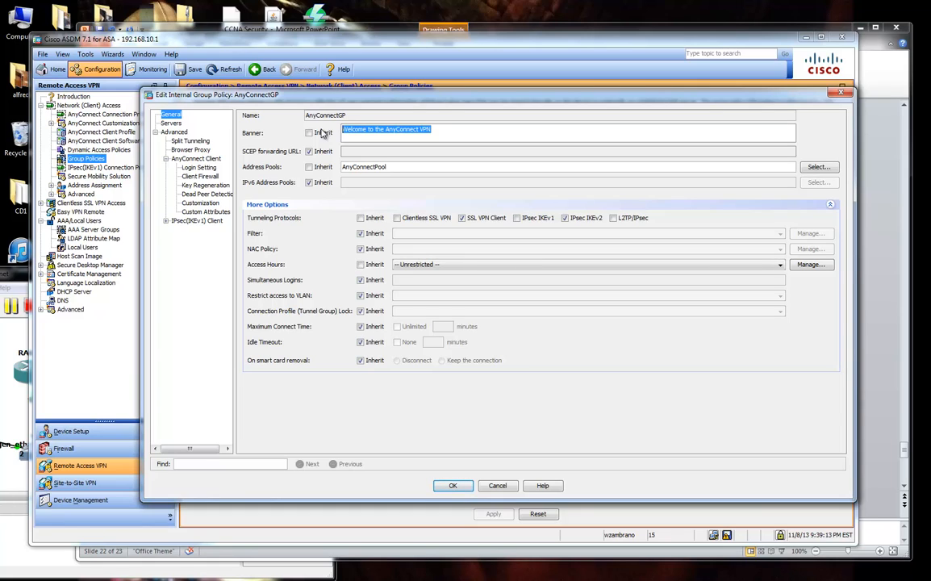
text(Authorized User)
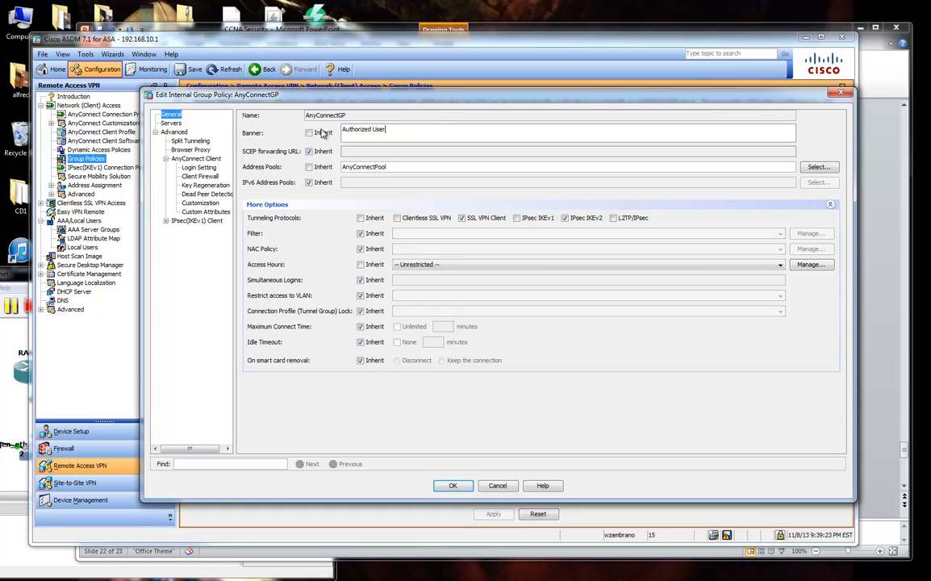
text(if your not allowed dont sign in.)
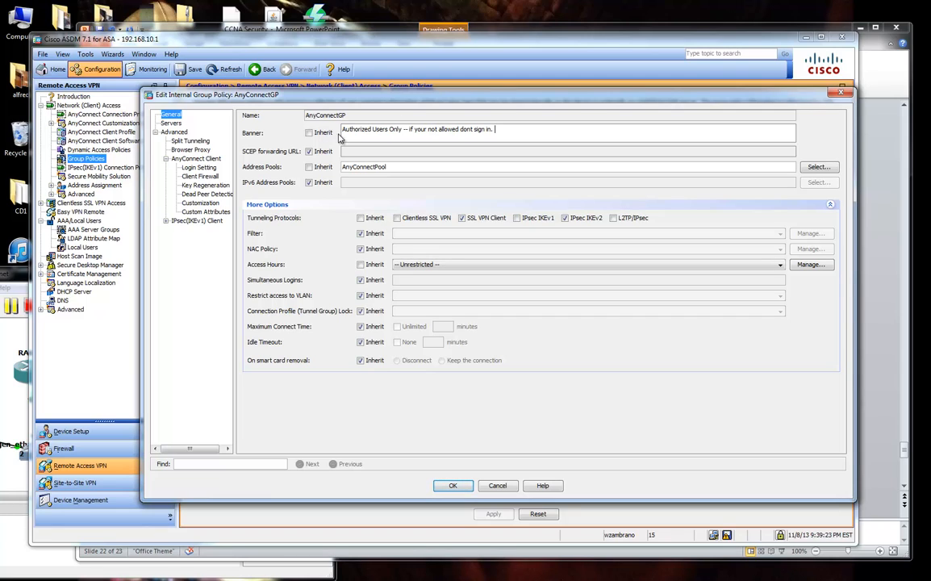
drag(343, 130, 492, 130)
click(478, 129)
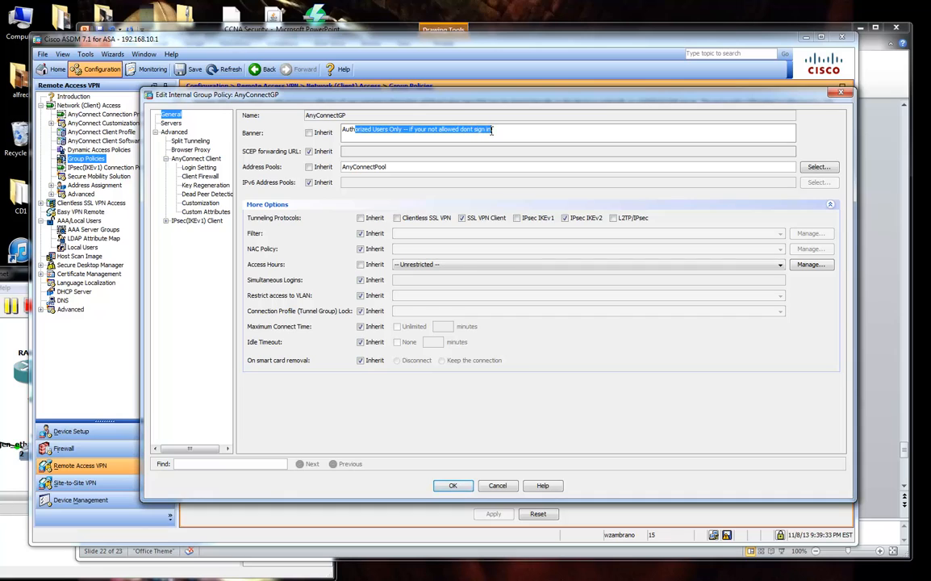
click(495, 129)
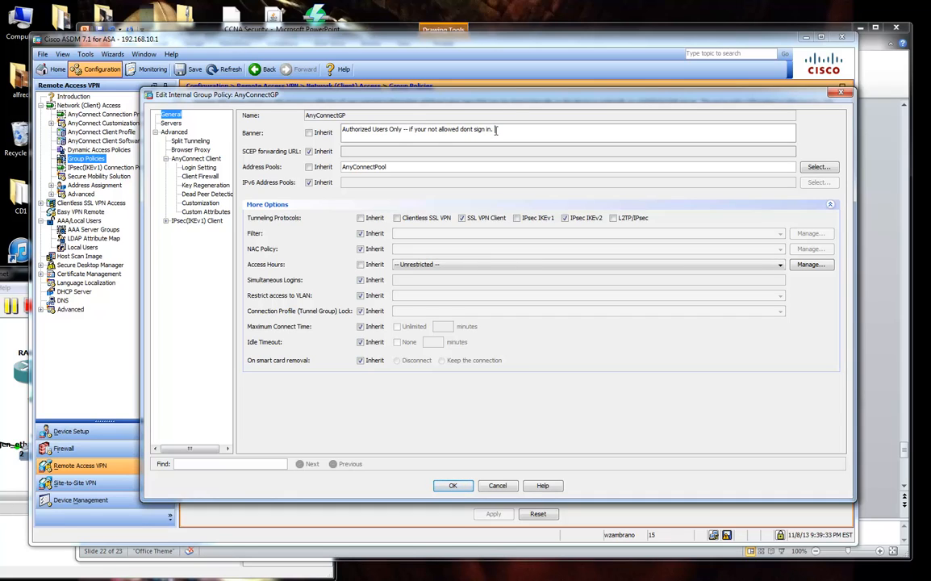
Highlight part of the new banner, glance at the AnyConnect steps slide, and return to the editor.
drag(475, 94, 497, 94)
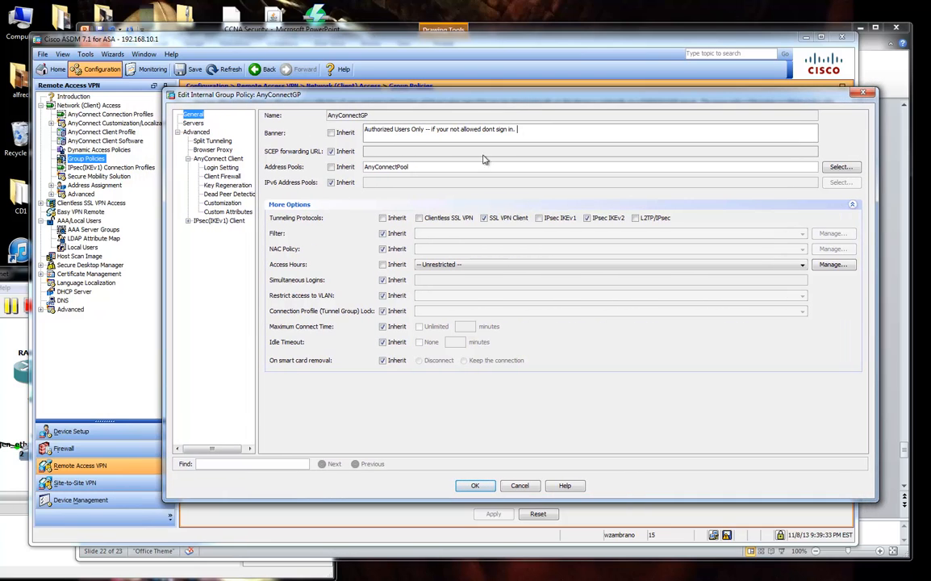
drag(483, 129, 364, 132)
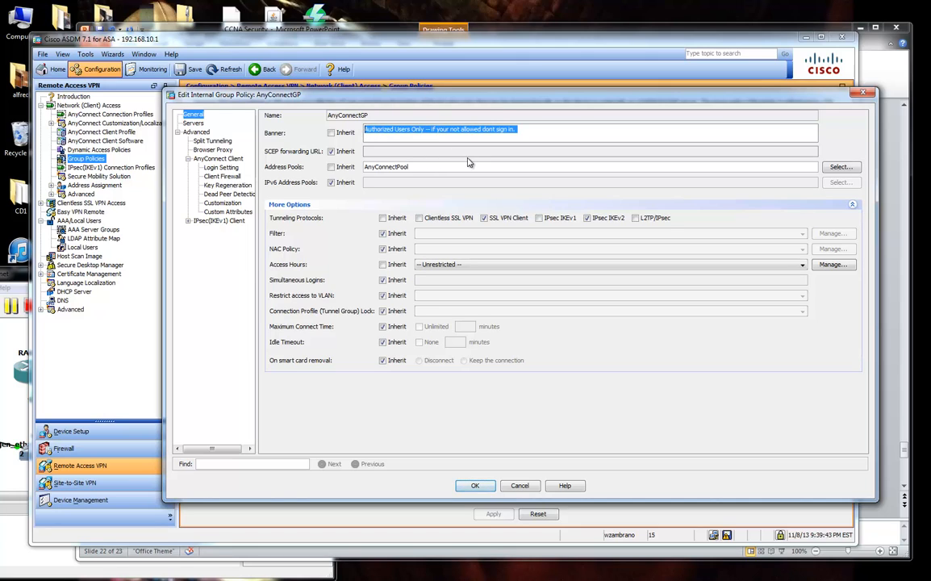
click(402, 128)
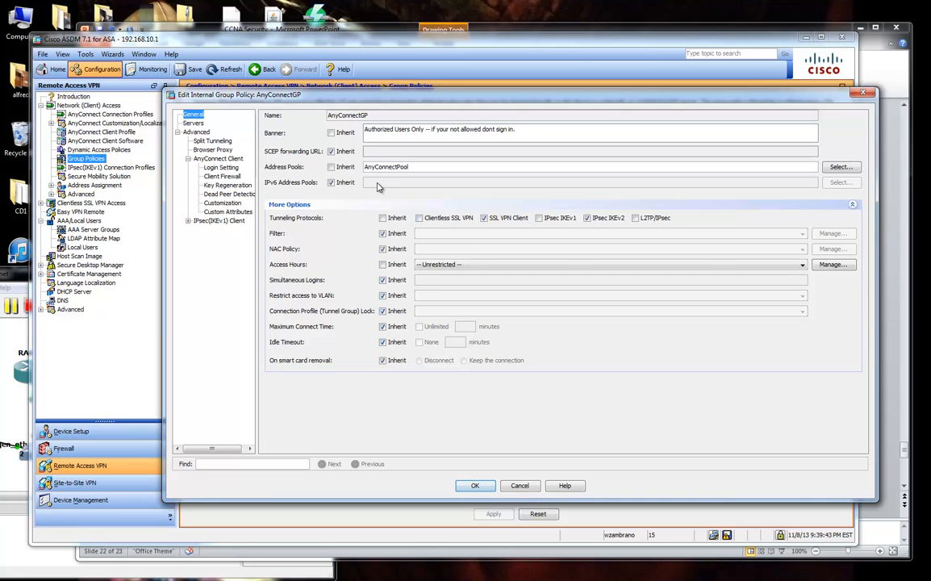
click(875, 69)
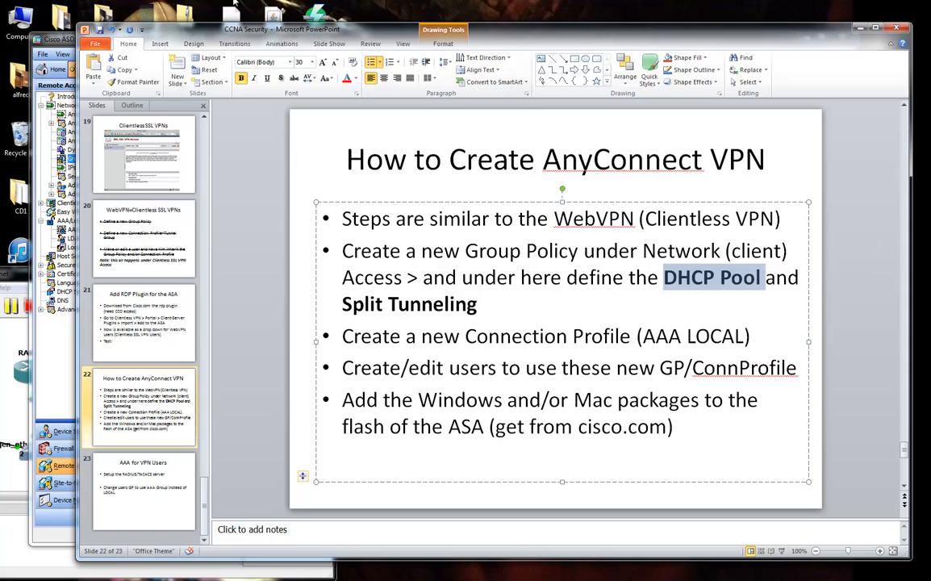
click(64, 45)
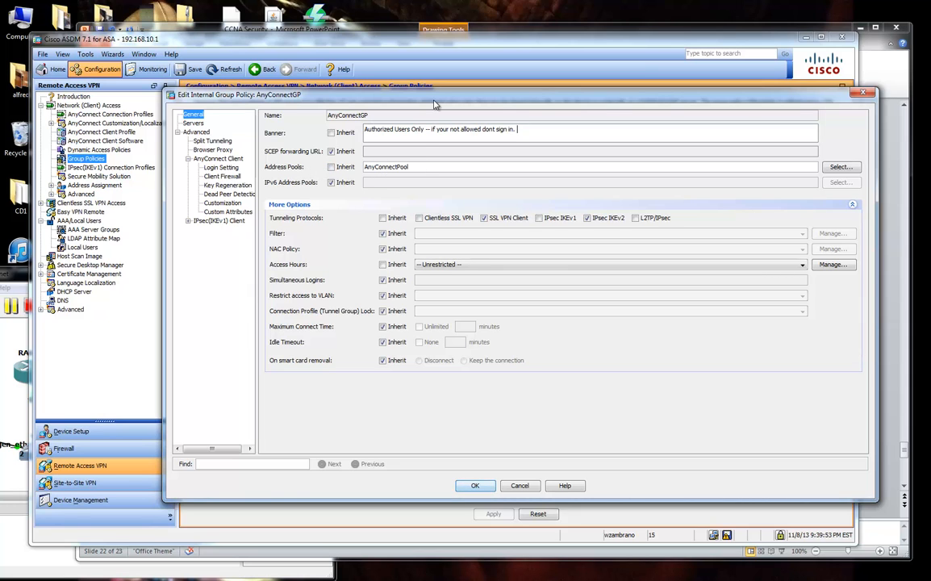
mouse_move(394, 95)
mouse_down()
mouse_move(472, 120)
mouse_move(484, 99)
mouse_move(380, 95)
mouse_up()
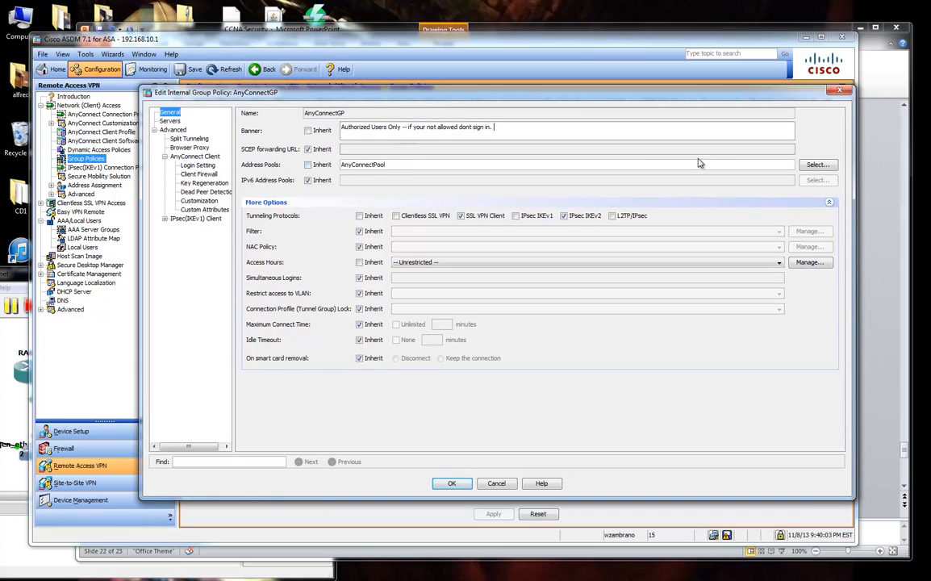
click(817, 165)
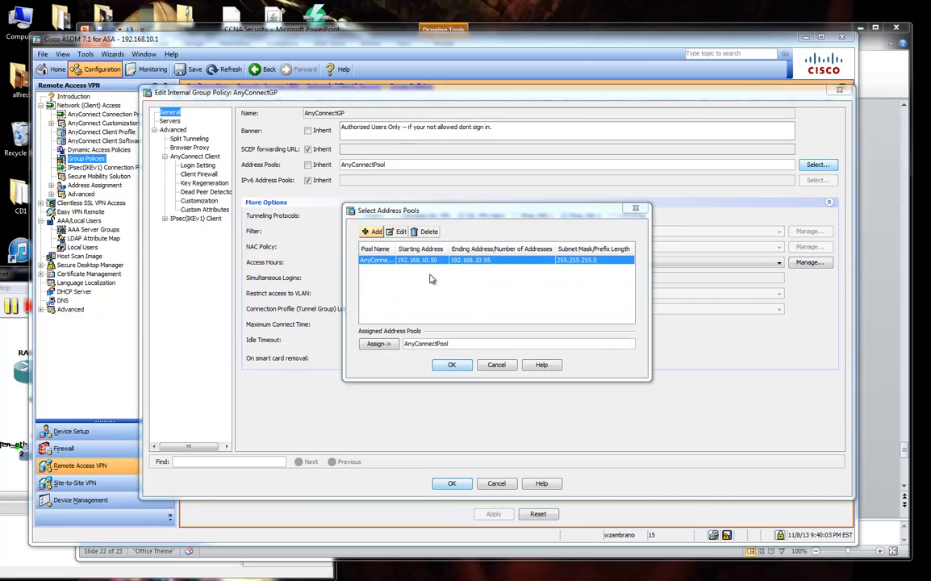
click(373, 232)
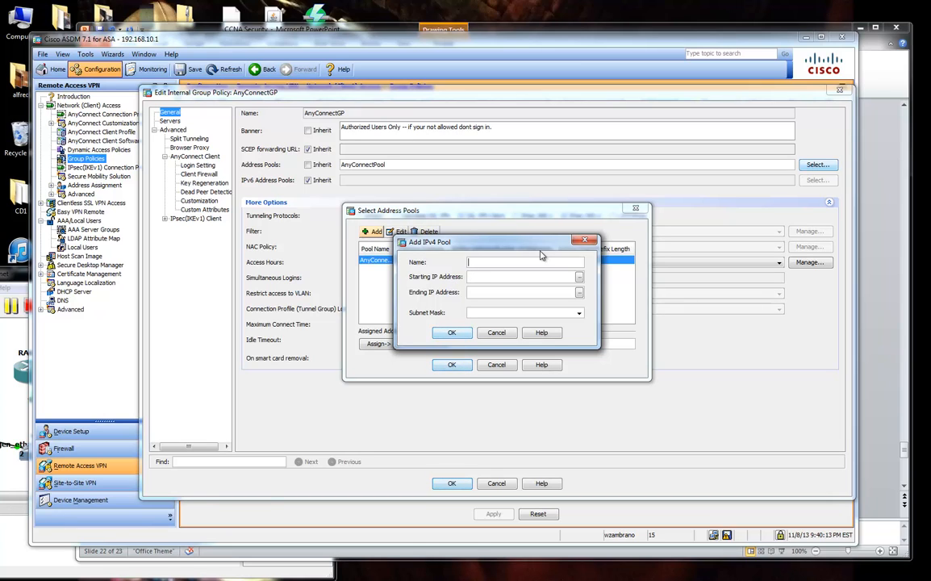
click(488, 278)
click(498, 314)
drag(498, 244, 543, 233)
click(535, 323)
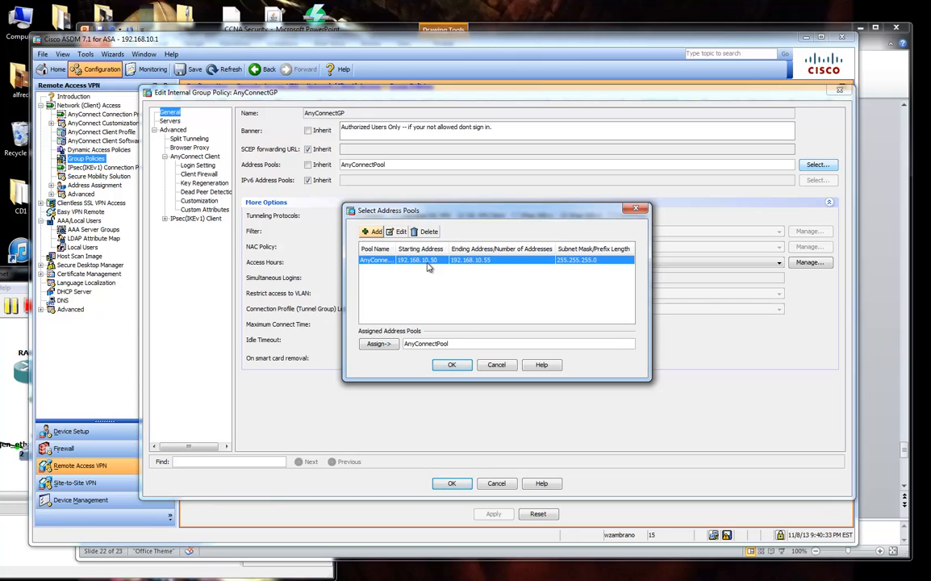
click(452, 365)
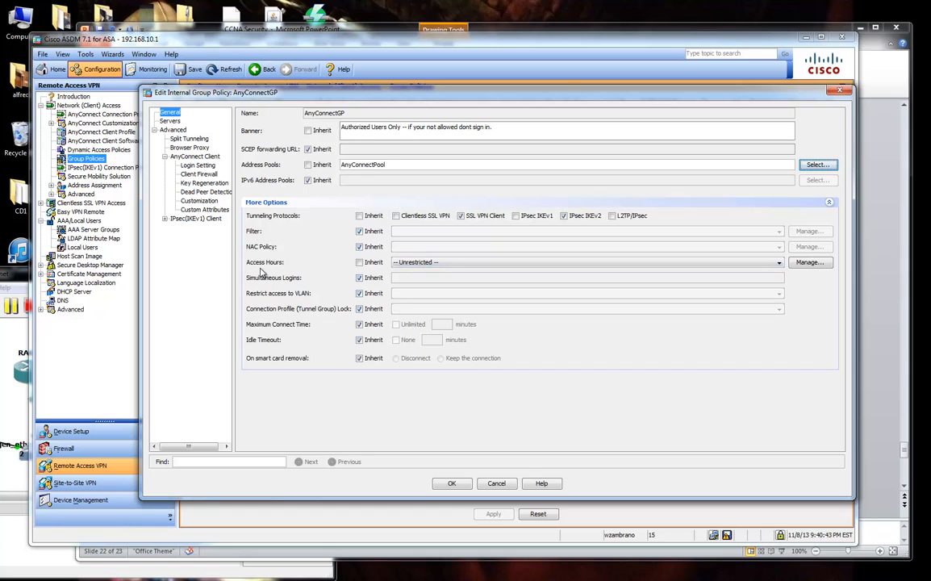
Set AnyConnectGP access hours to On_ALWAYS and leave simultaneous logins inherited.
click(360, 263)
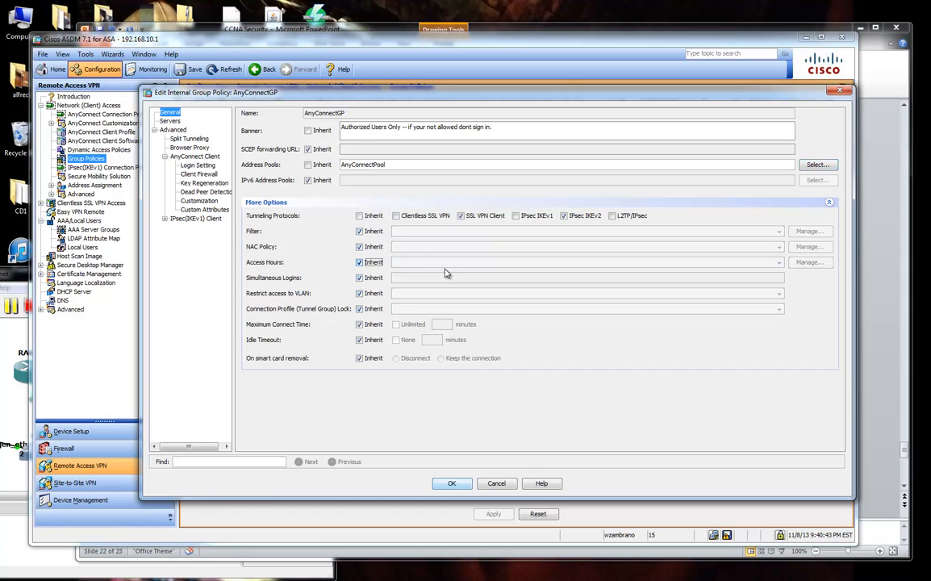
click(374, 262)
click(403, 262)
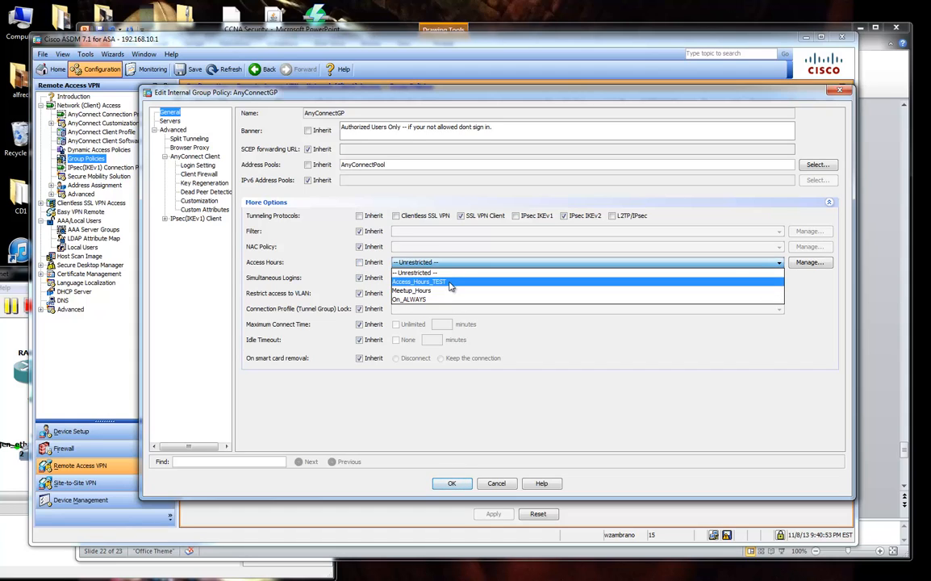
key(Down)
key(Down)
key(Down)
key(Return)
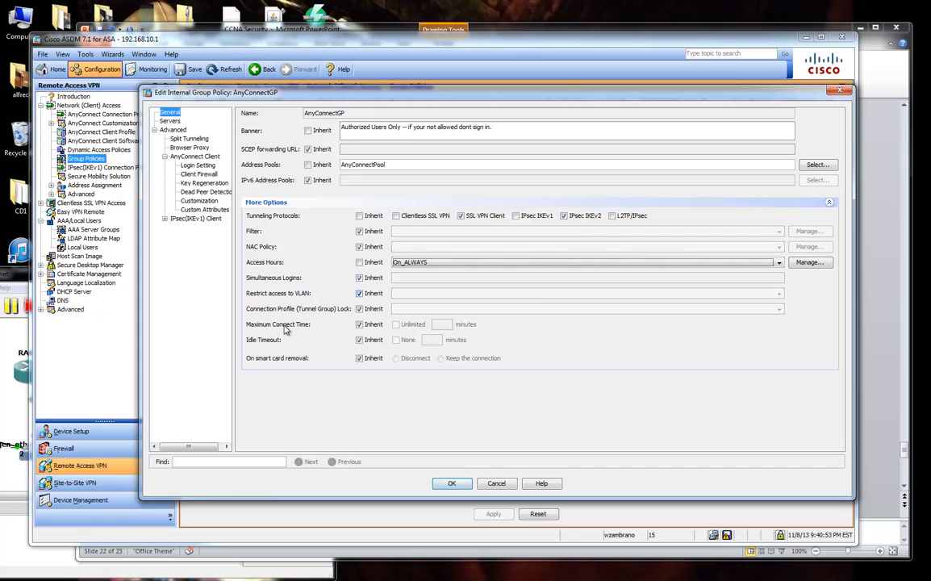
click(359, 280)
click(360, 278)
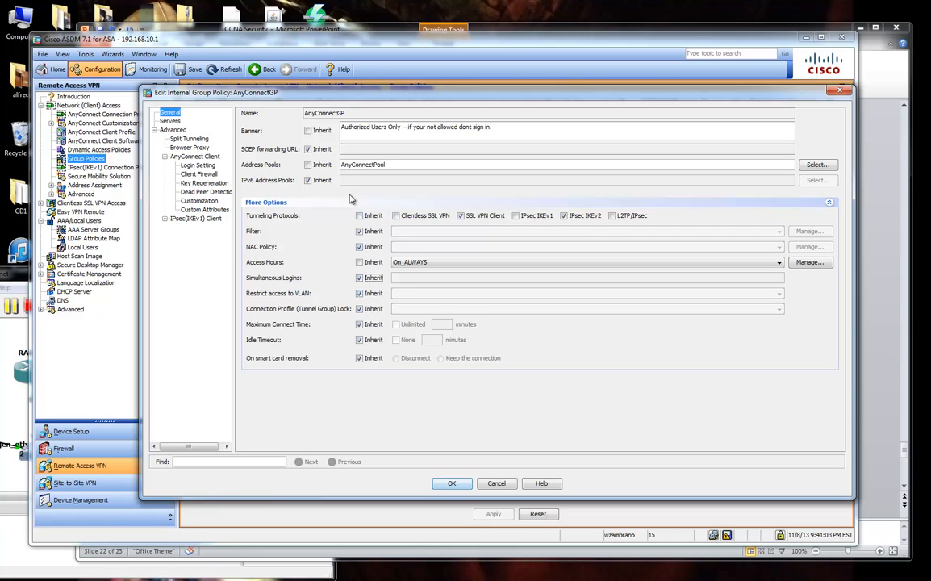
drag(393, 164, 338, 165)
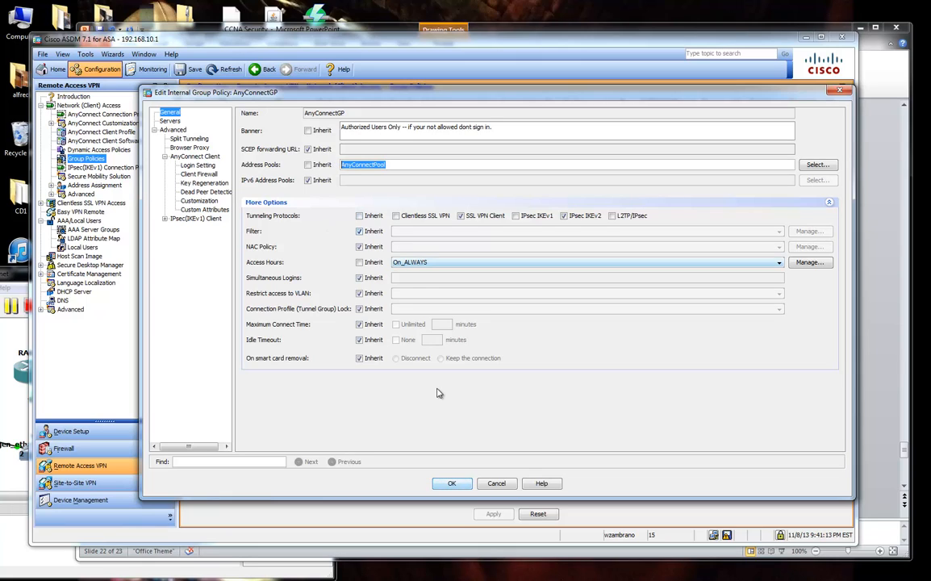
Visit Servers, decline the DNS servers warning, and open the Split Tunneling page.
click(165, 120)
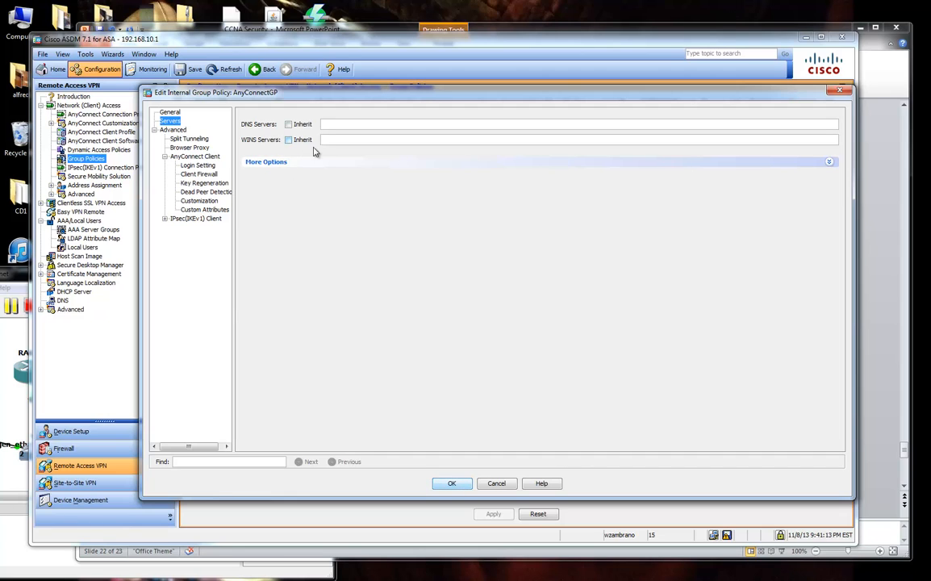
click(266, 161)
click(177, 138)
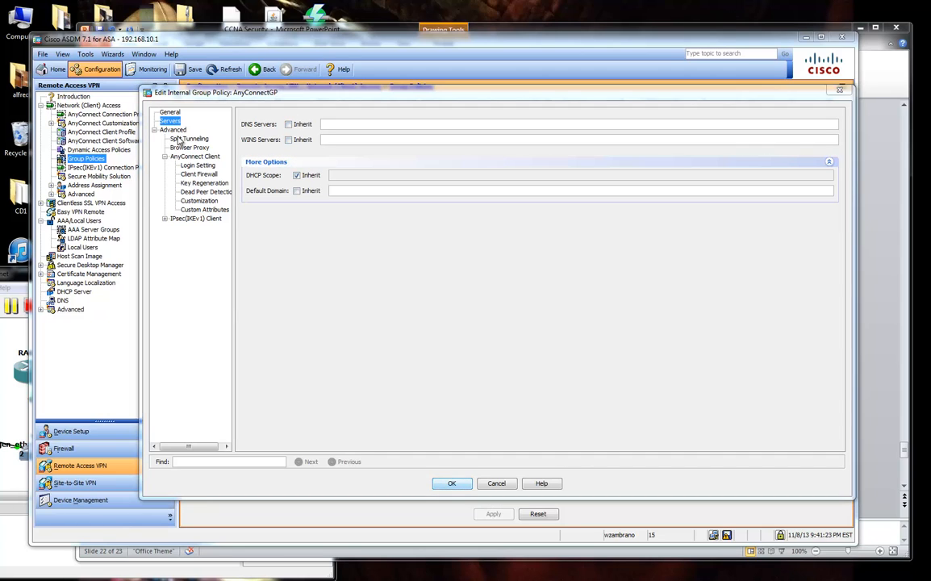
click(482, 332)
click(176, 139)
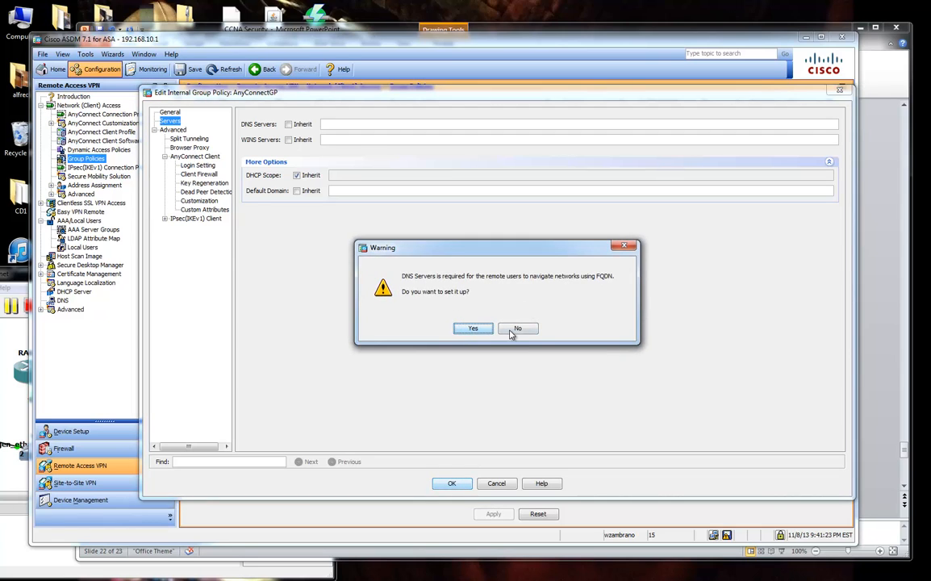
click(518, 328)
click(187, 139)
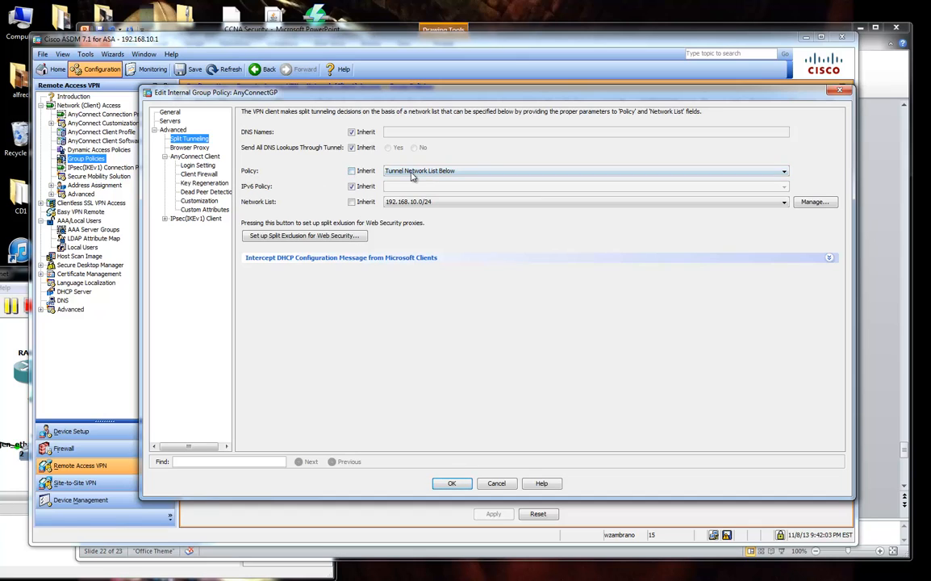
Keep split tunneling on Tunnel Network List Below and open ACL Manager for the 192.168.10.0/24 list.
click(403, 172)
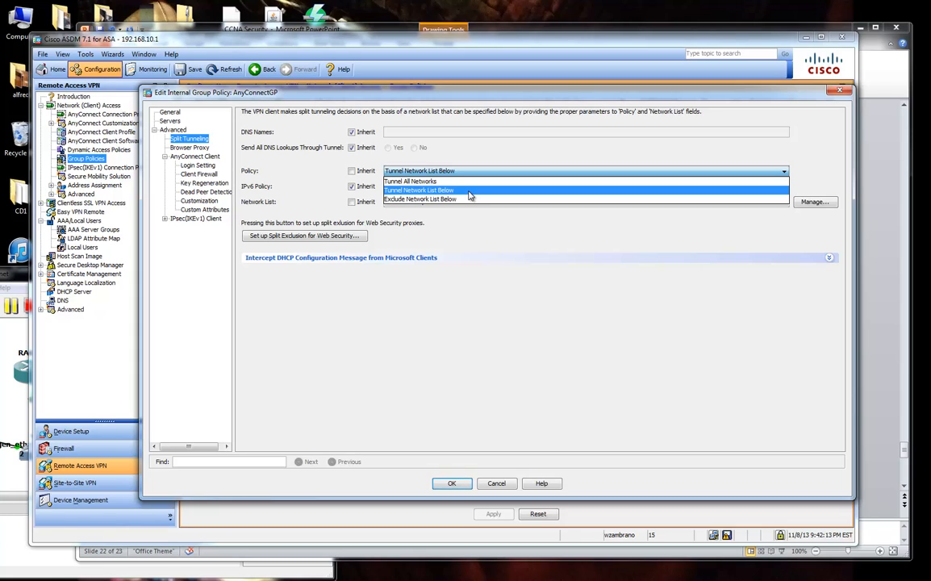
click(470, 192)
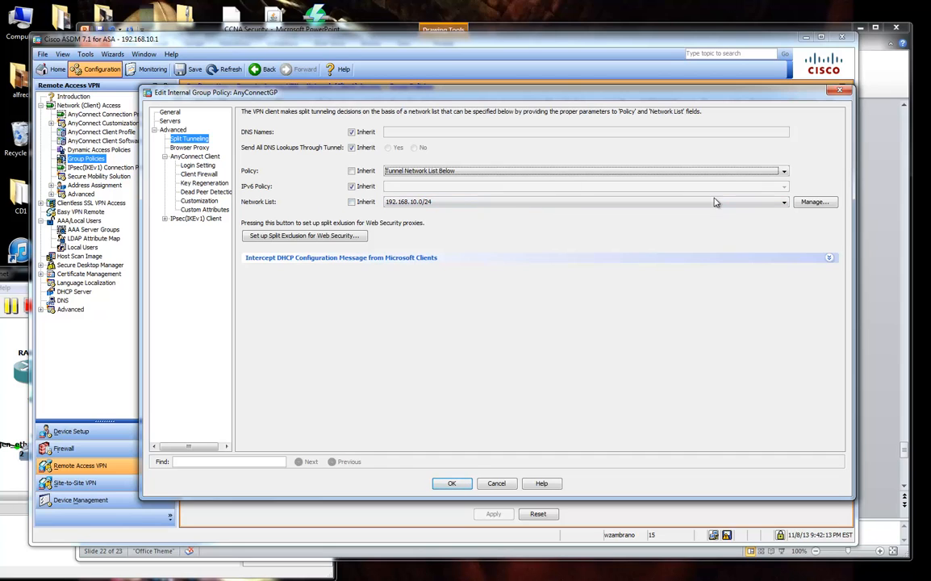
click(813, 203)
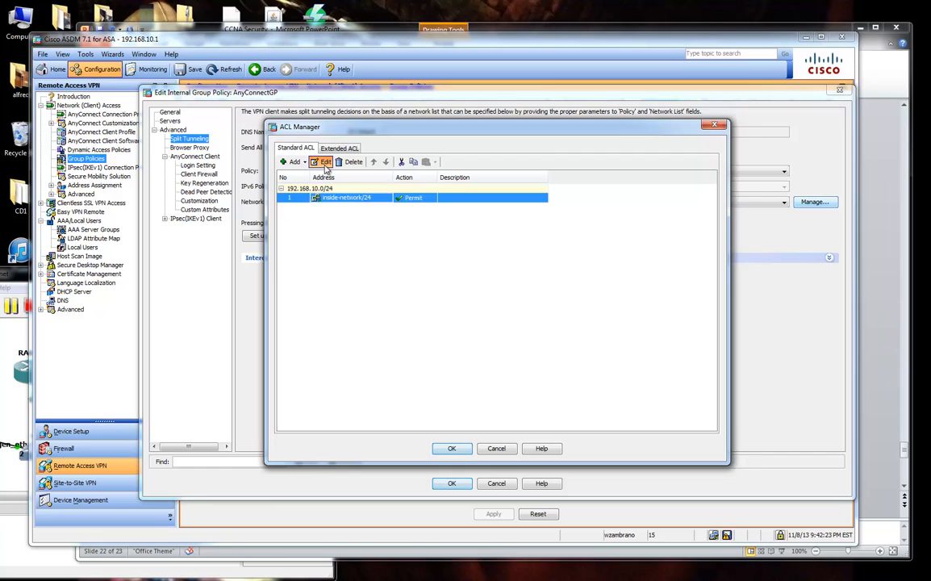
Inspect the inside-network/24 permit entry in ACL Manager, then cancel out without changes.
click(323, 161)
drag(456, 272, 393, 275)
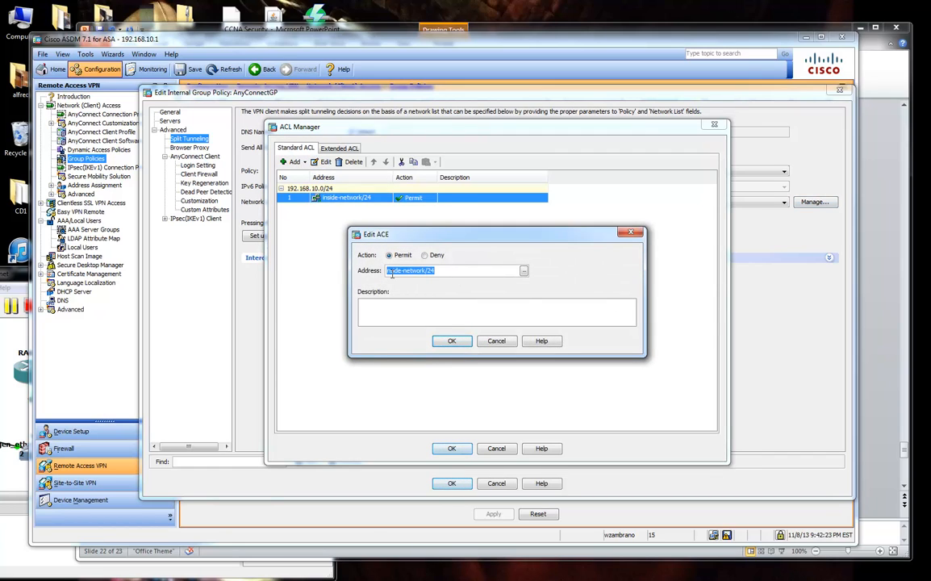
click(496, 341)
click(497, 447)
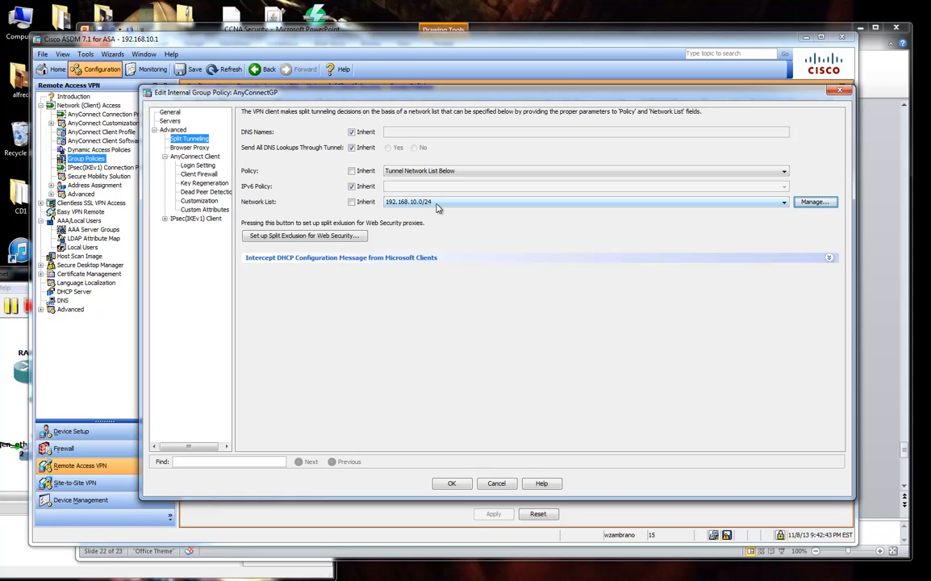
Confirm Tunnel Network List Below, then view the AnyConnect Login Setting and Client Firewall pages.
click(430, 171)
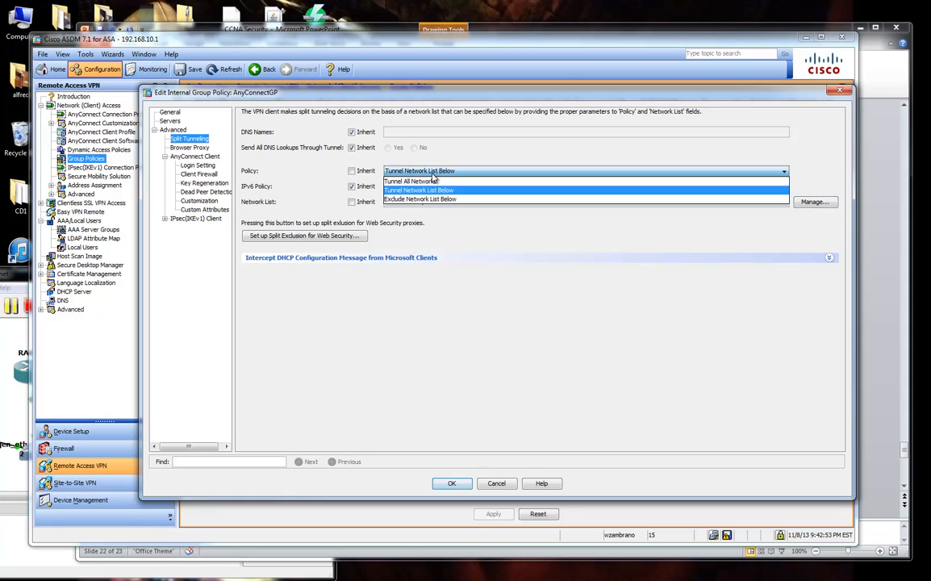
click(434, 172)
click(434, 172)
click(433, 172)
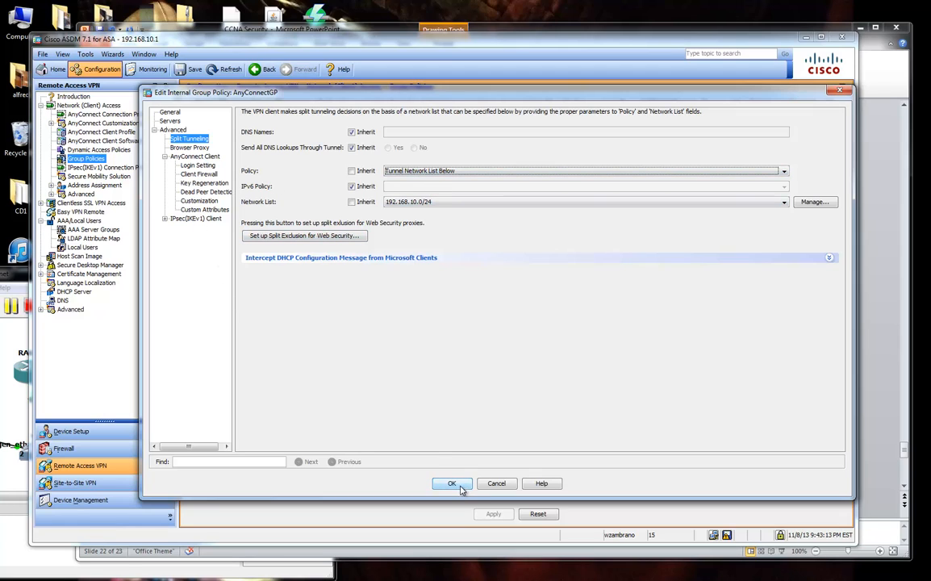
click(197, 165)
click(198, 173)
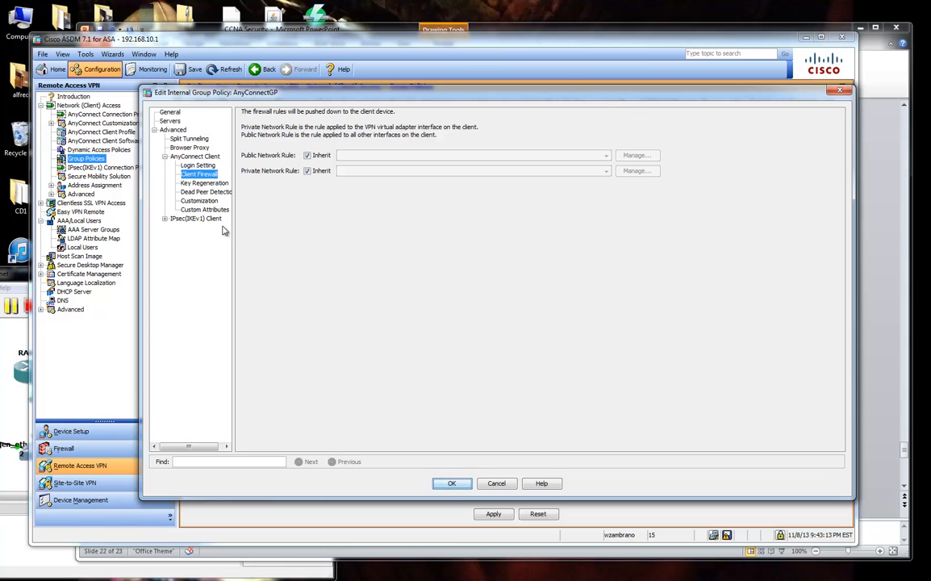
Save the AnyConnectGP policy without DNS servers, select Meetup_Users, and bring the slides forward.
click(489, 484)
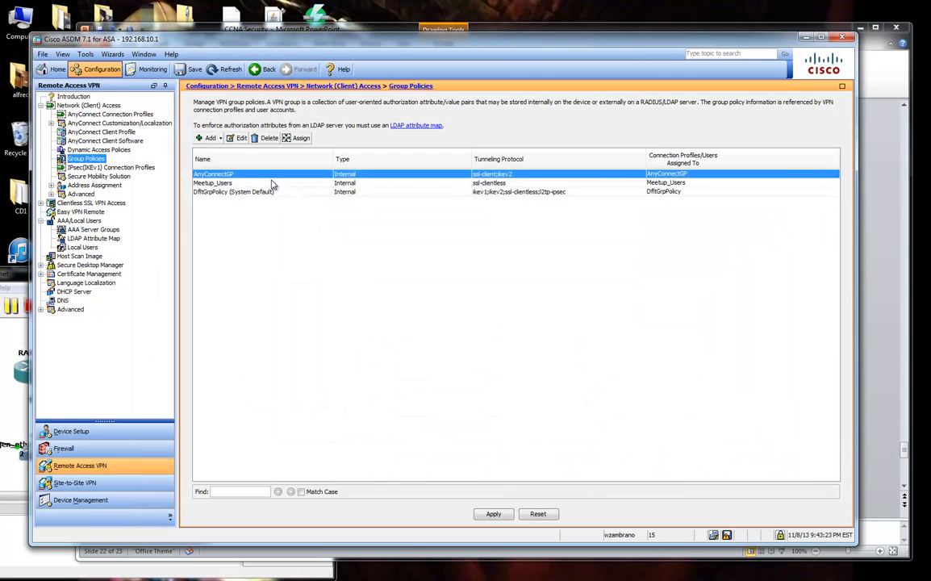
click(242, 138)
click(116, 117)
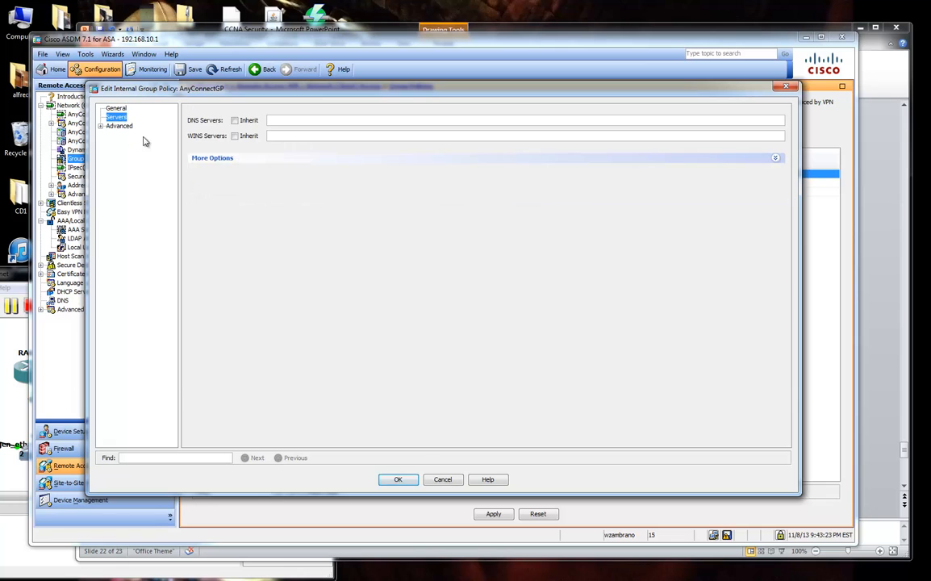
click(397, 480)
click(465, 325)
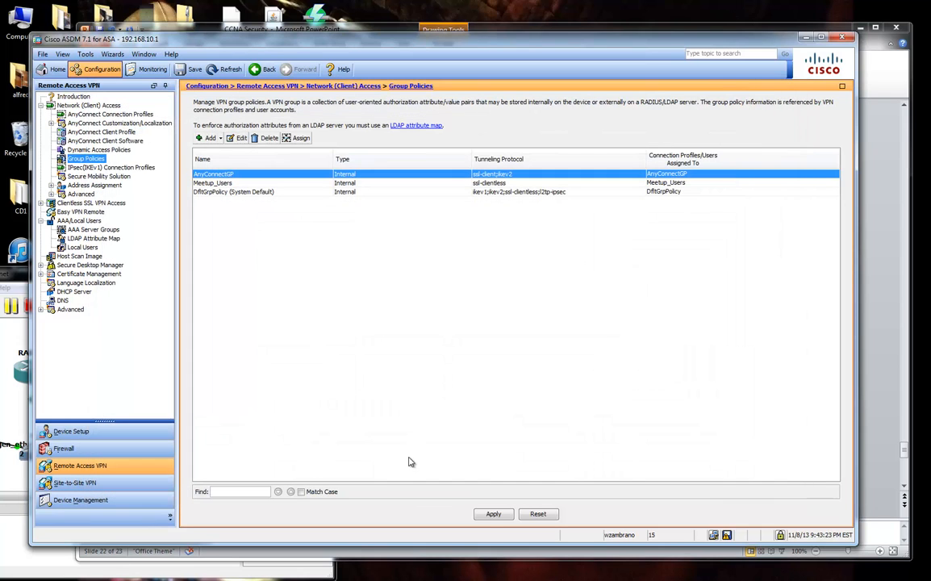
click(214, 183)
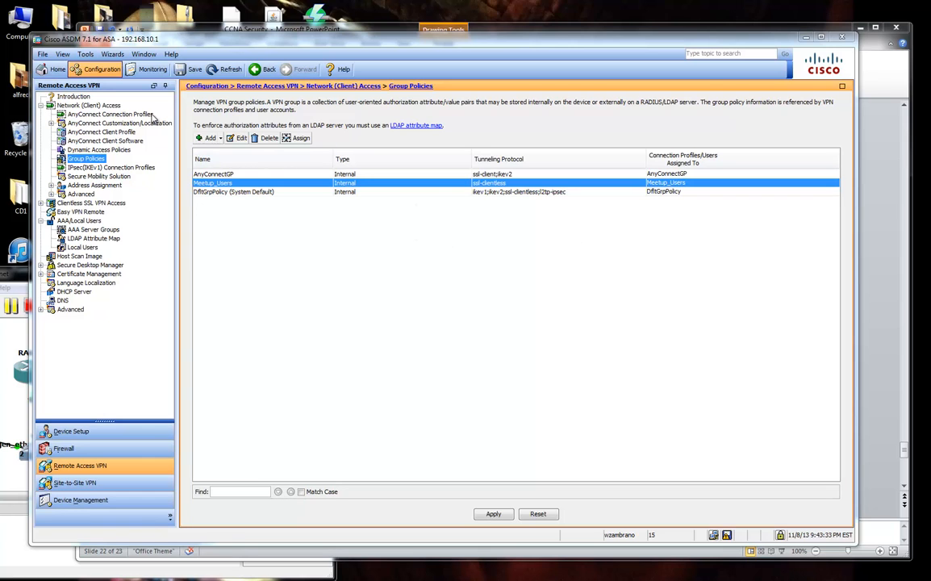
click(882, 154)
Strike through the Group Policy bullet, highlight the Connection Profile bullet, then show ASDM's AnyConnect Connection Profiles.
drag(478, 304, 341, 249)
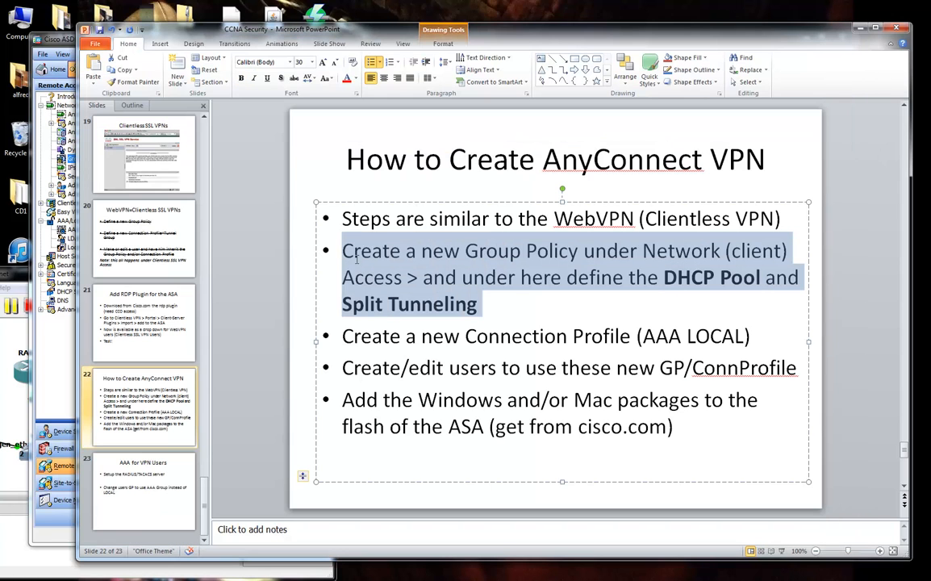
click(293, 77)
click(247, 193)
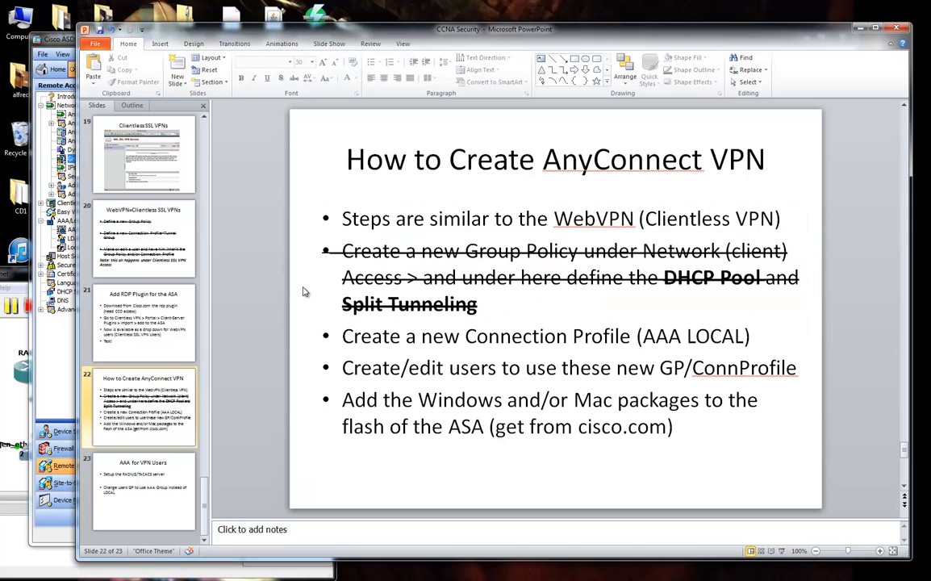
drag(342, 336, 630, 335)
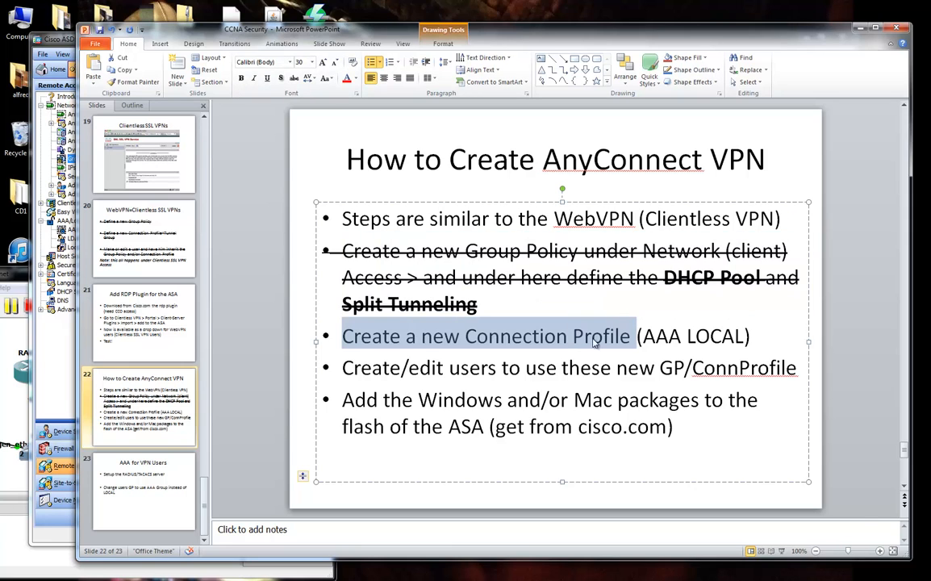
click(58, 38)
click(97, 114)
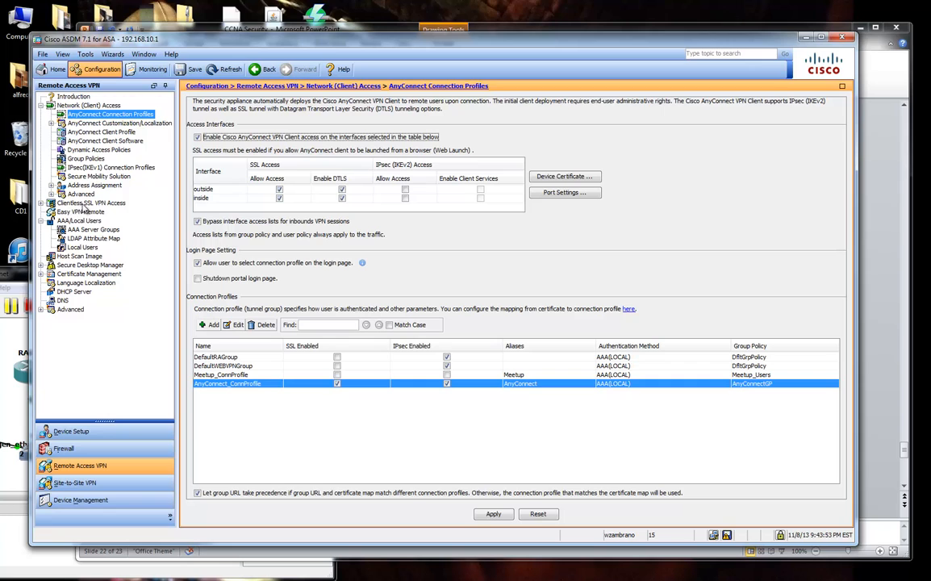
Edit AnyConnect_ConnProfile, expand Advanced, and check its AnyConnect alias.
click(236, 326)
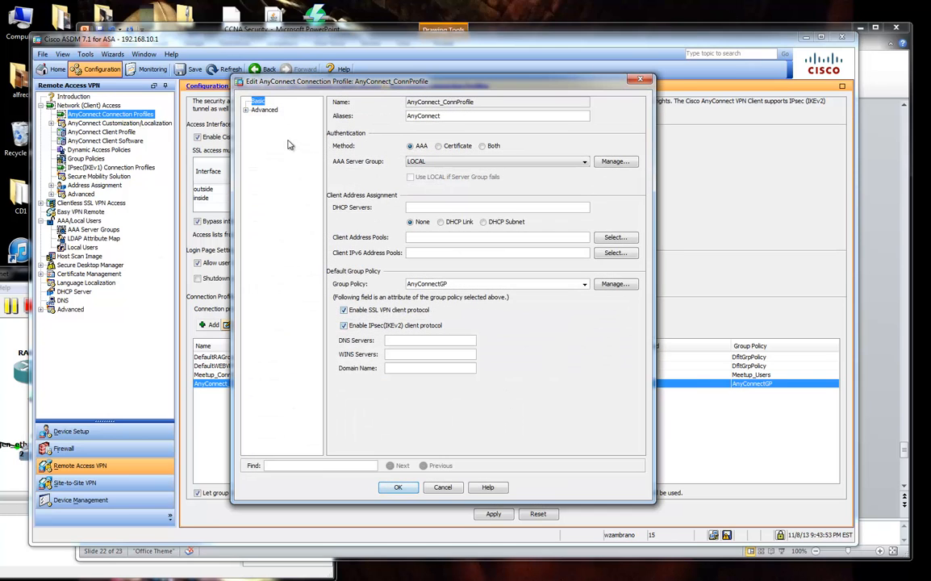
click(246, 111)
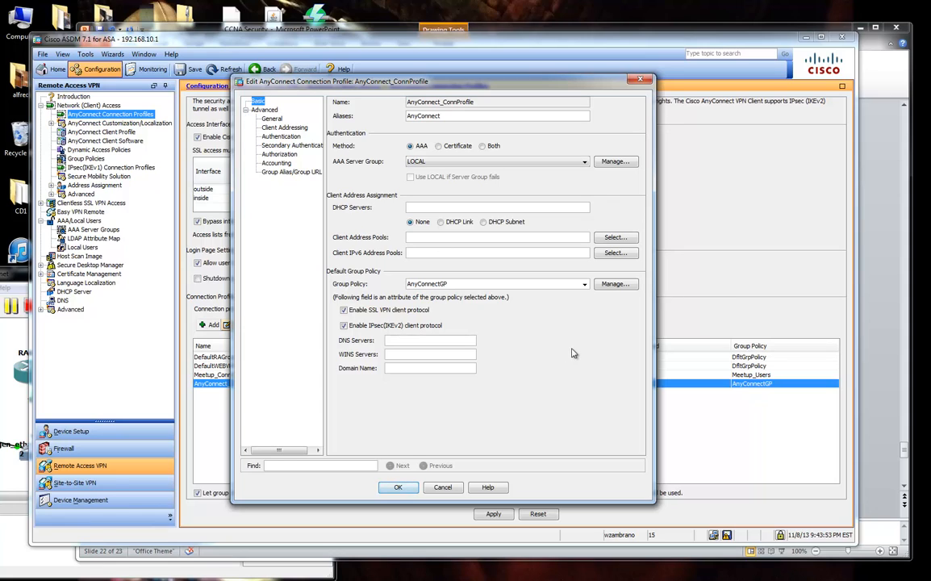
double_click(450, 116)
click(485, 118)
Preview adding a RADIUS AAA server group, then cancel, keeping authentication on LOCAL.
click(598, 162)
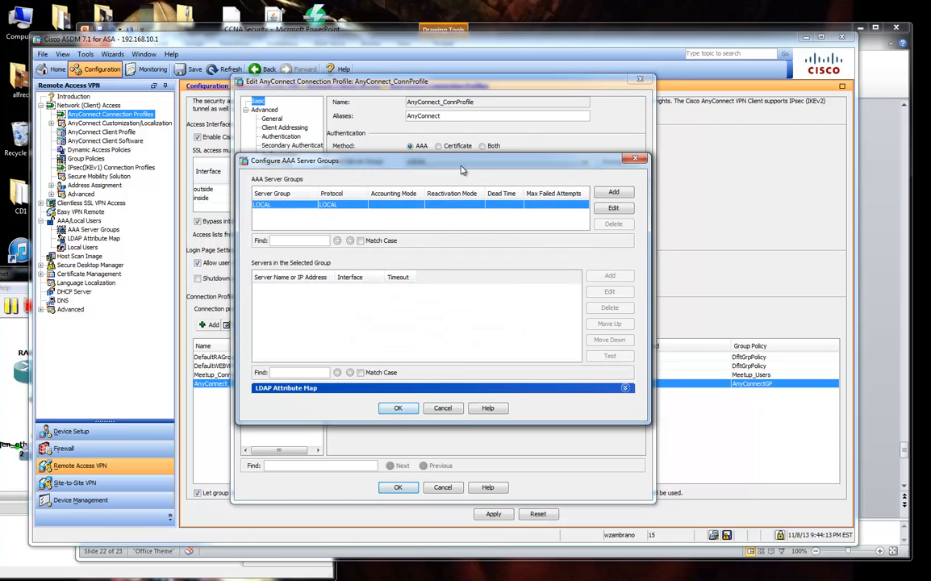
click(613, 192)
click(450, 233)
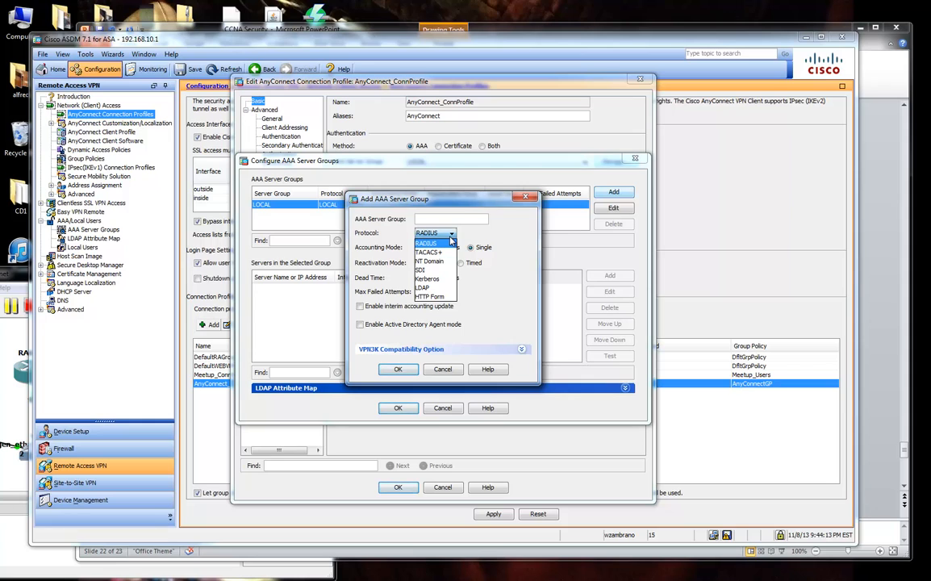
click(450, 240)
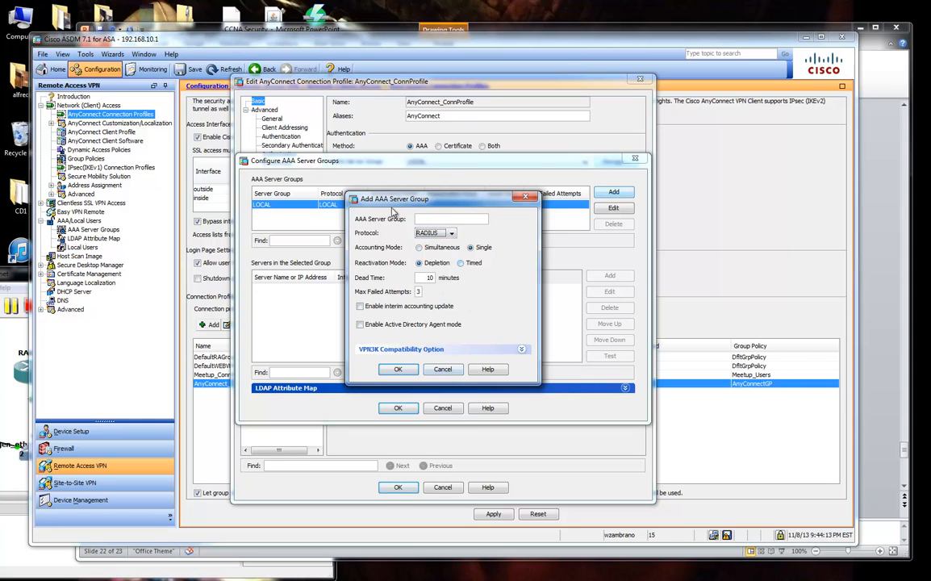
click(444, 370)
click(398, 408)
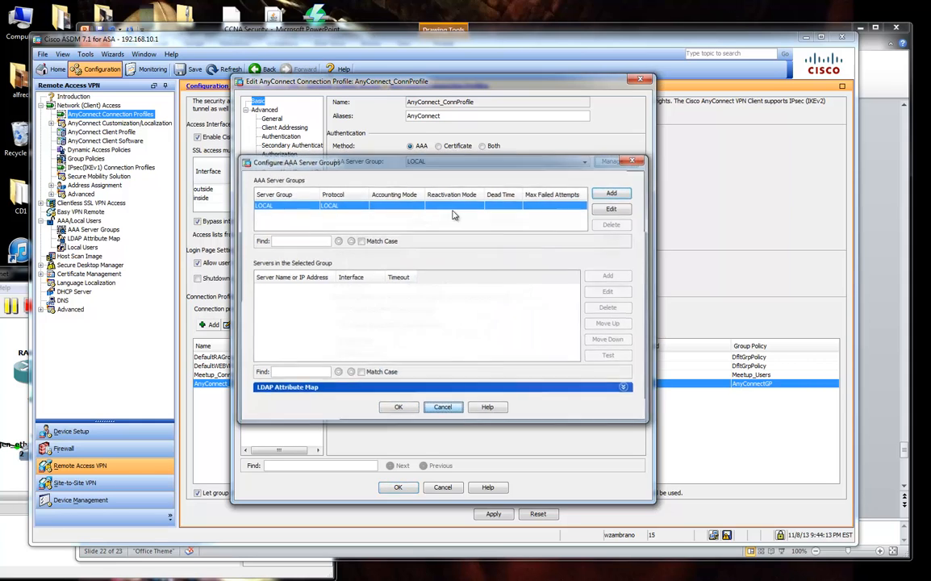
drag(397, 86, 407, 85)
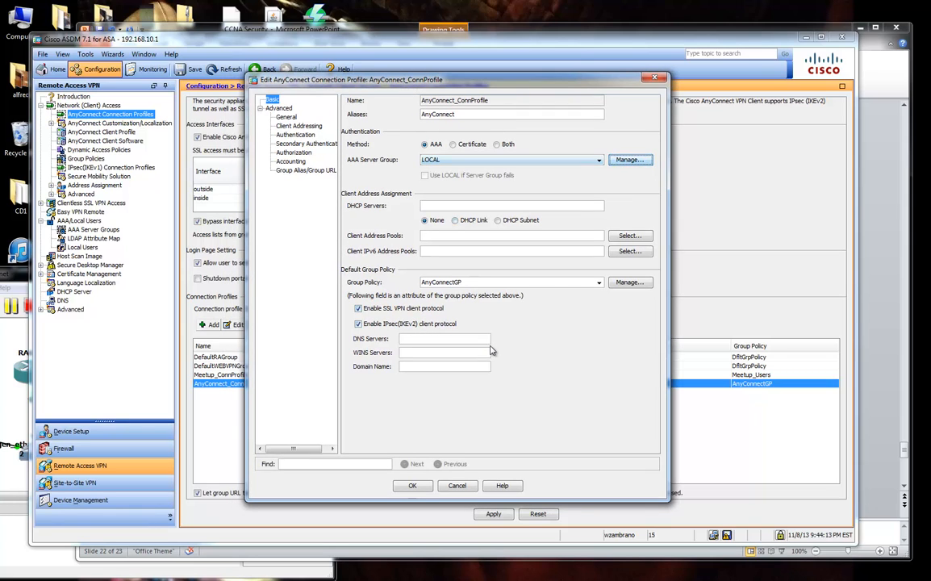
Switch the profile's group policy to DfltGrpPolicy and back to AnyConnectGP.
click(599, 282)
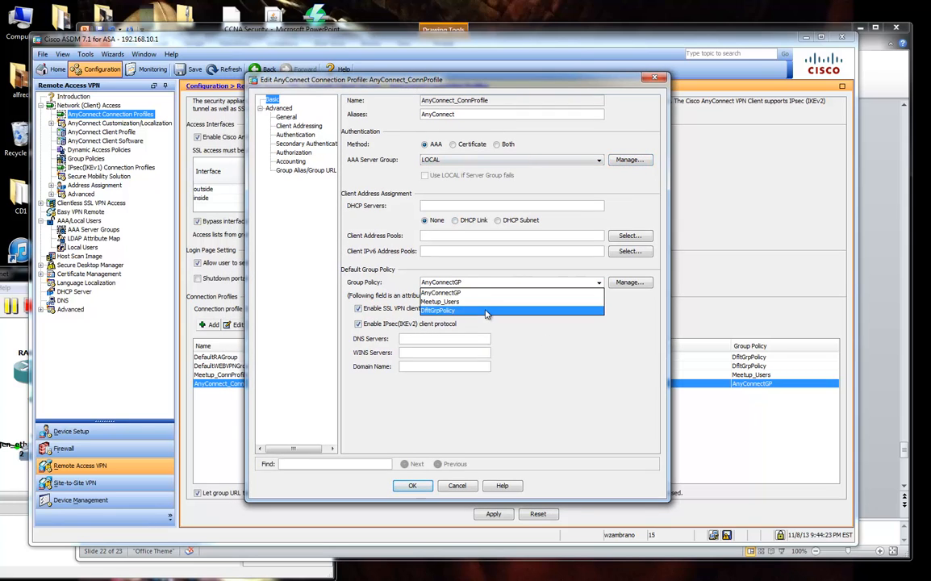
click(551, 311)
click(600, 284)
click(523, 295)
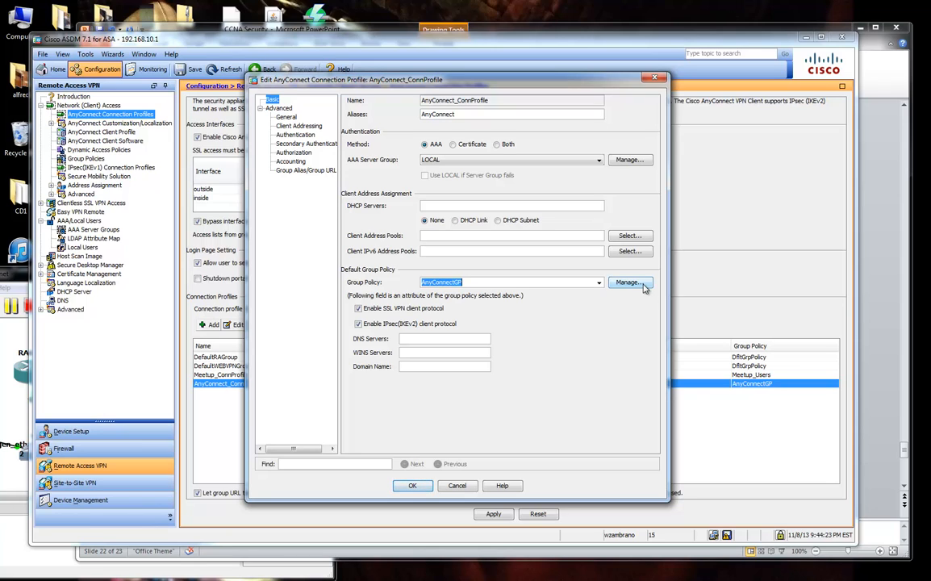
Browse the Advanced pages, dismissing DNS warnings, through to Group Alias/Group URL with AnyConnect enabled.
click(285, 119)
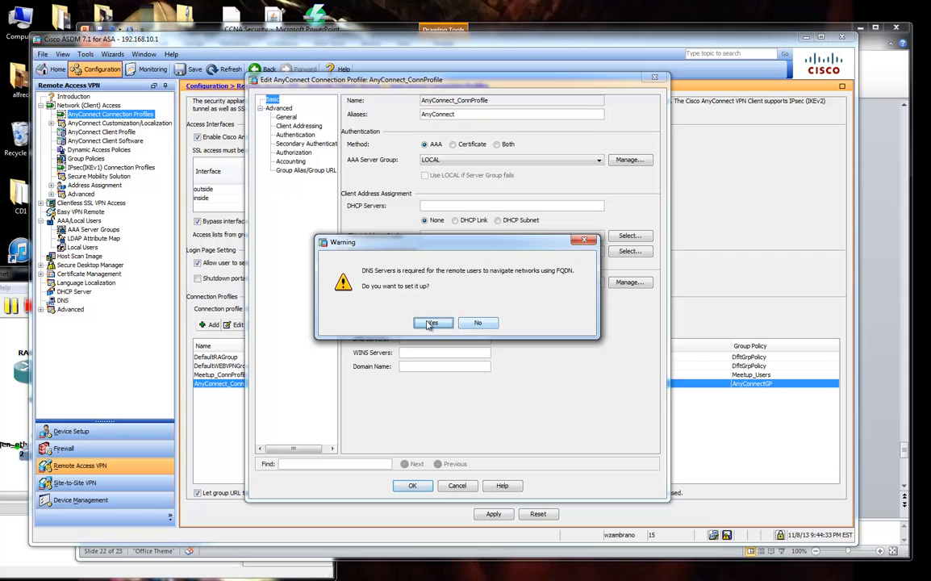
key(Return)
click(284, 118)
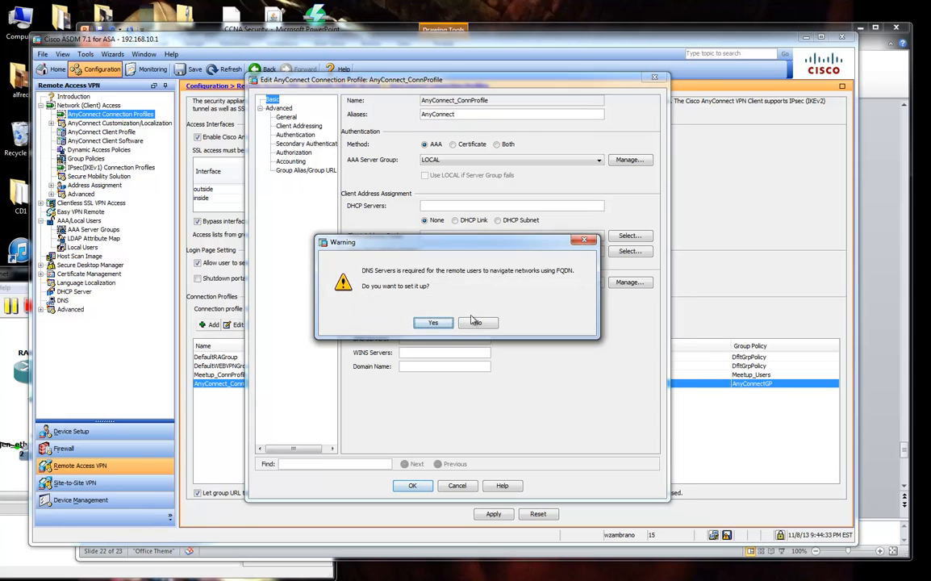
key(Return)
click(299, 127)
click(296, 135)
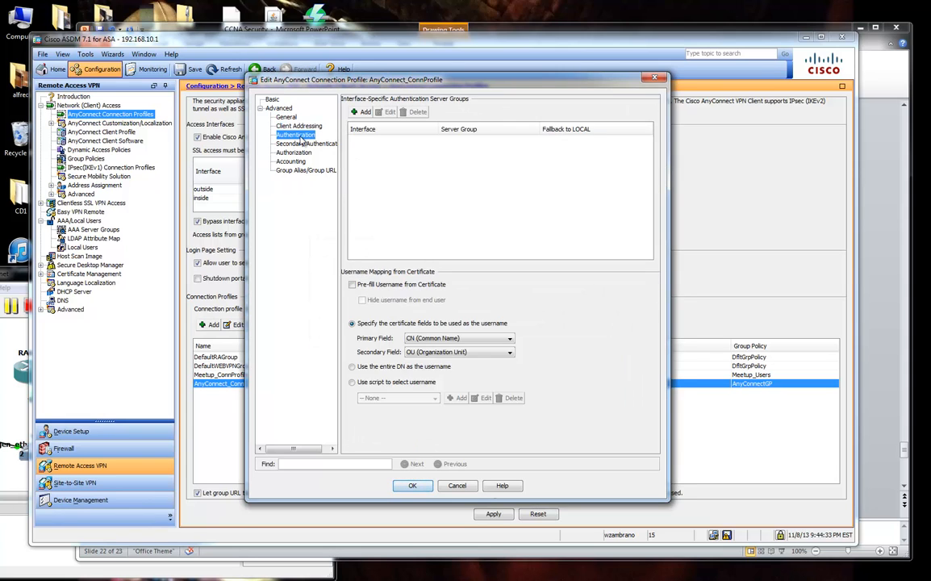
click(305, 144)
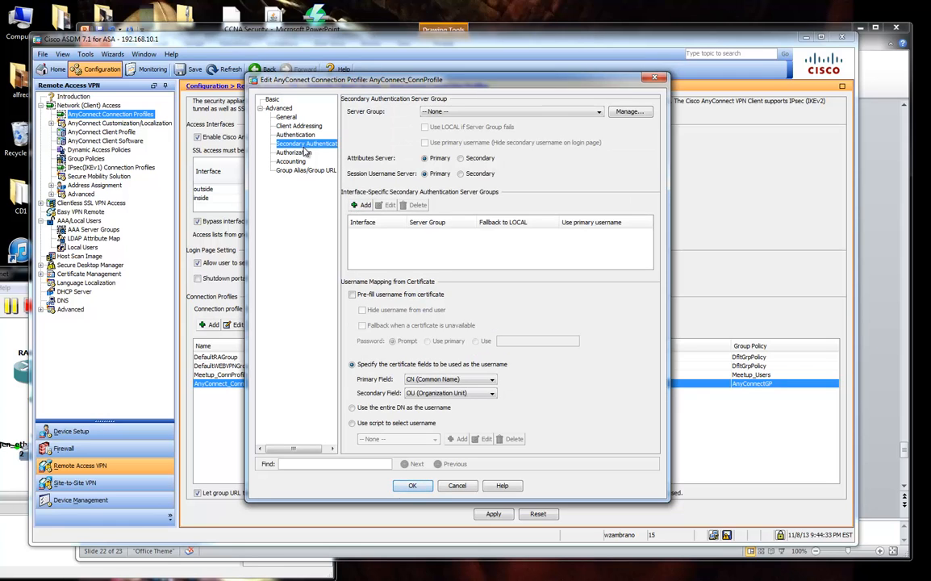
click(306, 161)
click(295, 153)
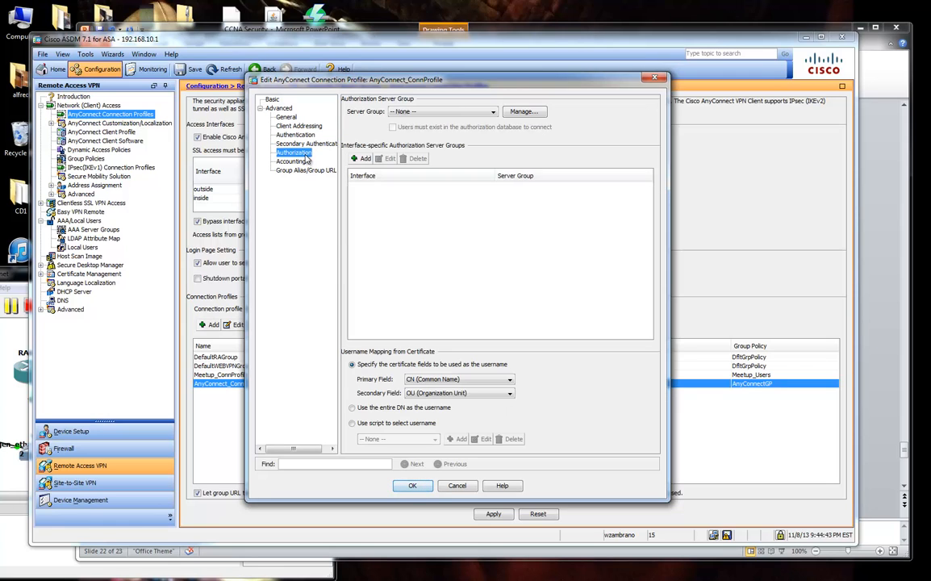
click(307, 171)
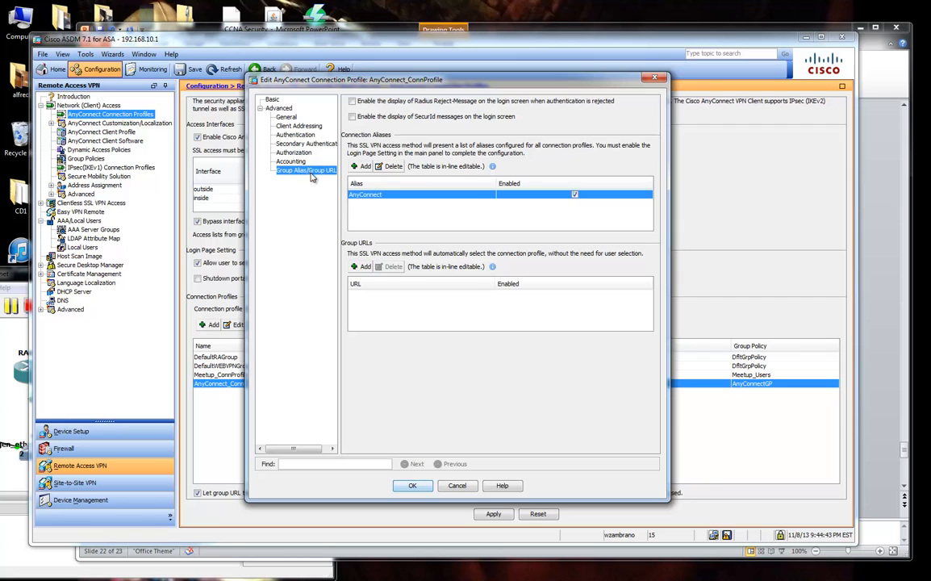
drag(452, 84, 531, 71)
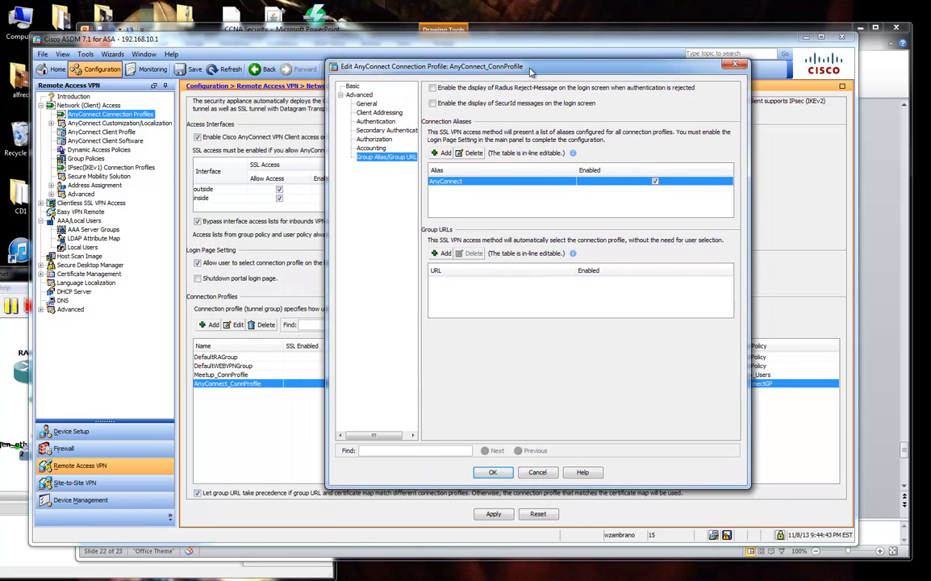
click(443, 252)
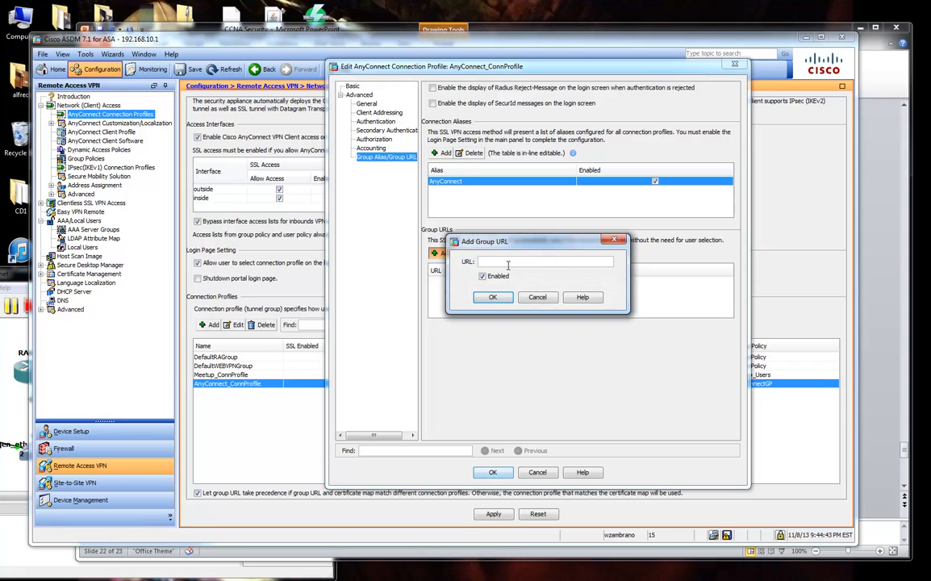
drag(525, 247, 554, 315)
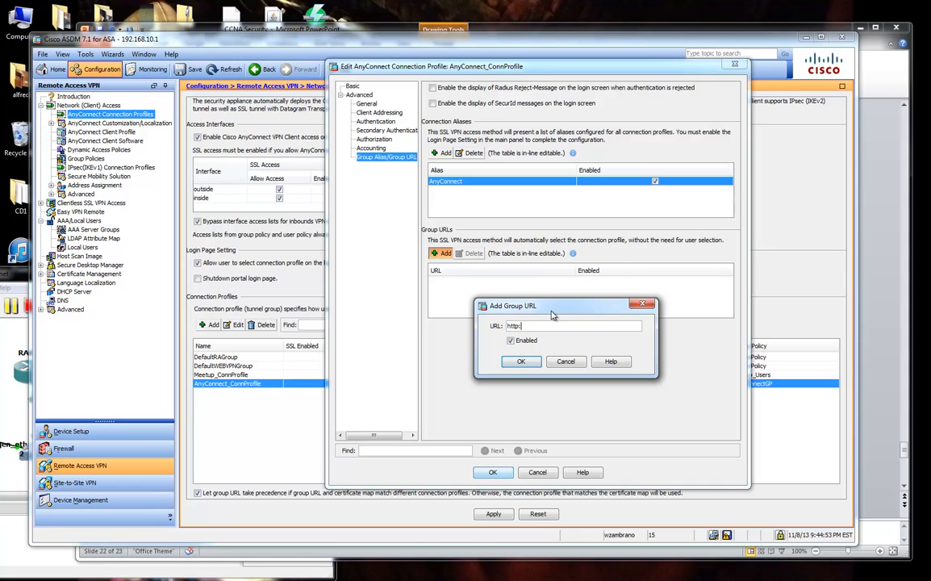
key(BackSpace)
text(s:/)
text(/108)
text(.1.1.1)
text(/anyc)
drag(582, 326, 507, 326)
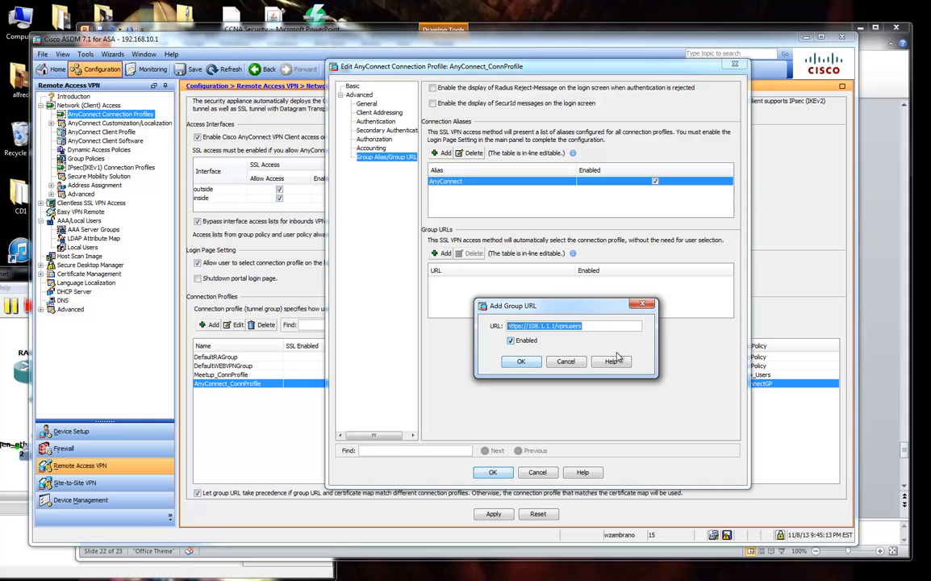
click(565, 363)
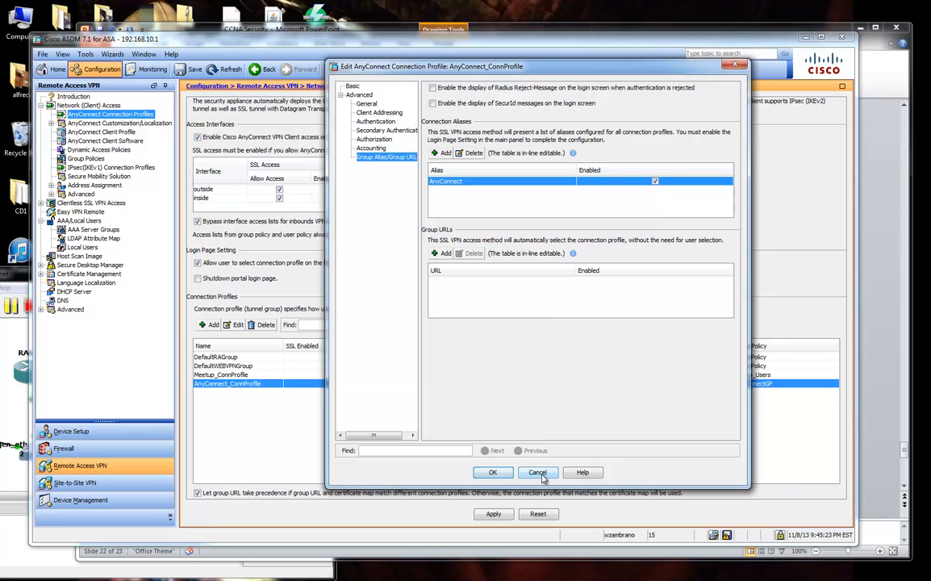
click(539, 473)
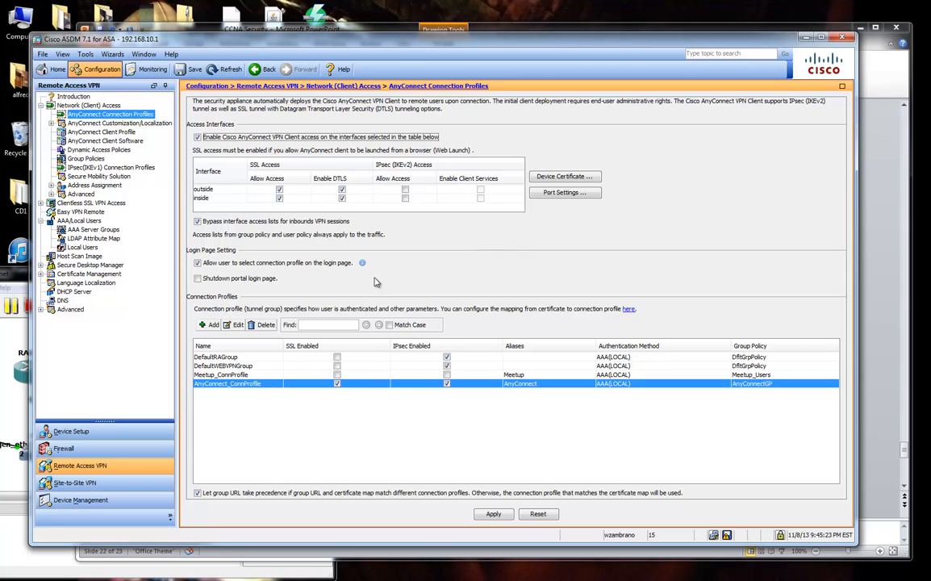
Show Local Users, where the AnyConnect user has AnyConnectGP and lock AnyConnect_ConnProfile.
click(72, 223)
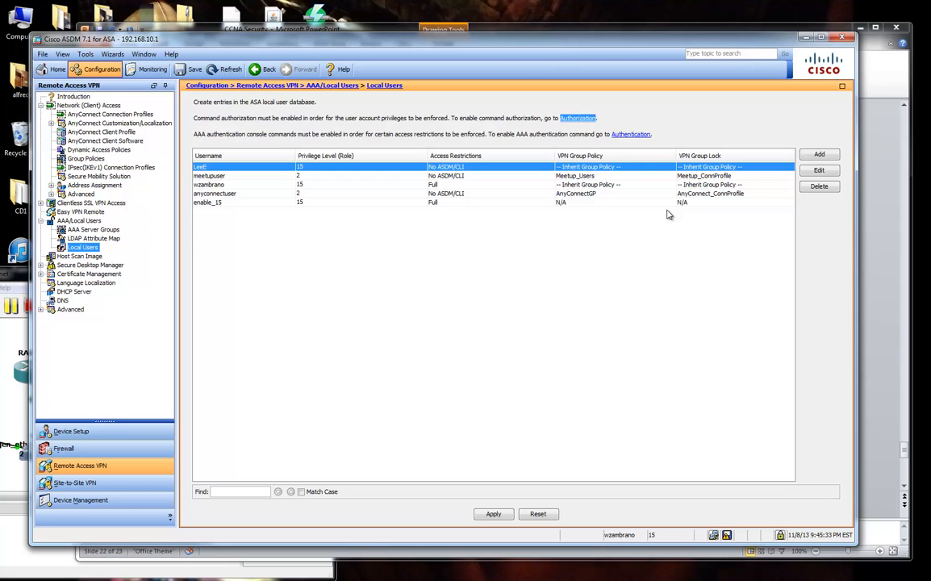
On slide 22, strike through the Connection Profile bullet and the two bullets after it.
click(875, 203)
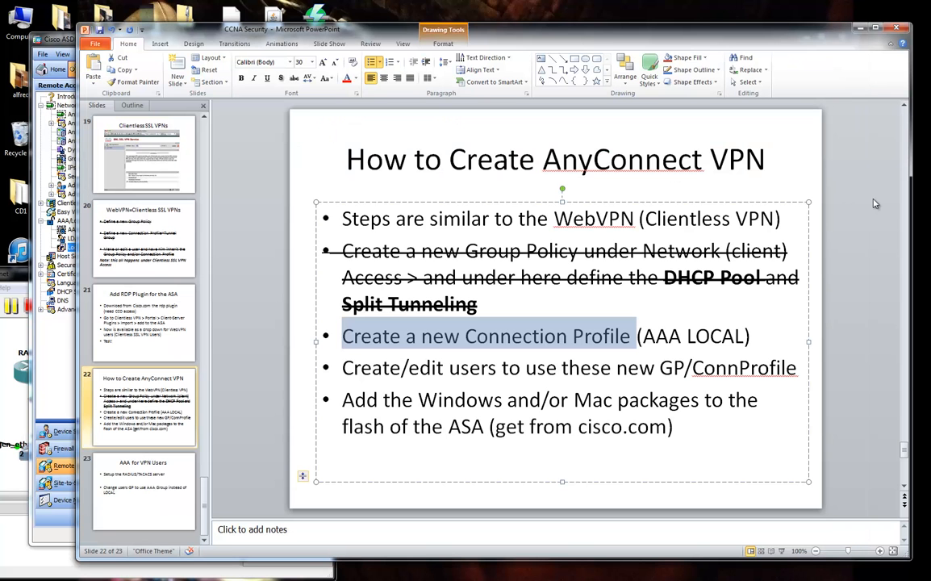
click(637, 349)
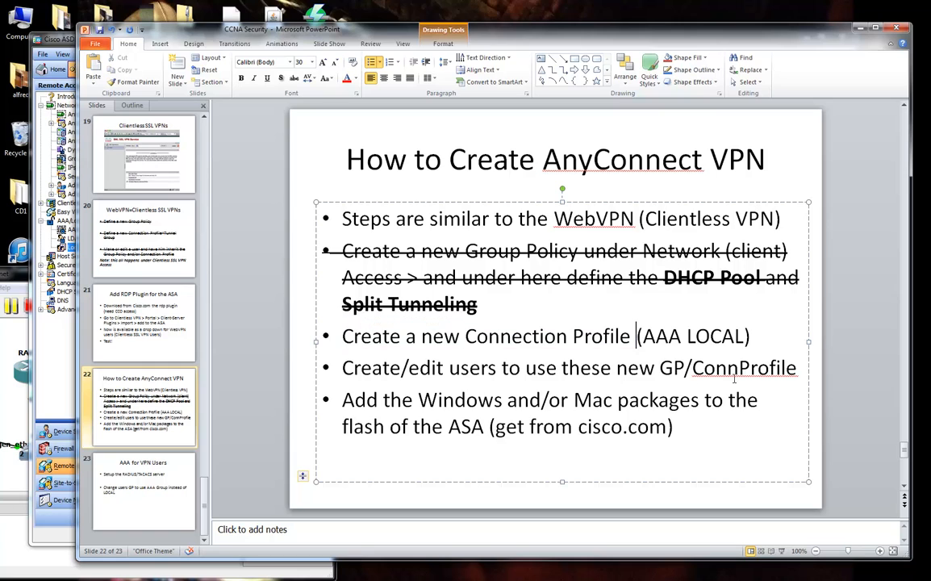
drag(798, 368, 328, 339)
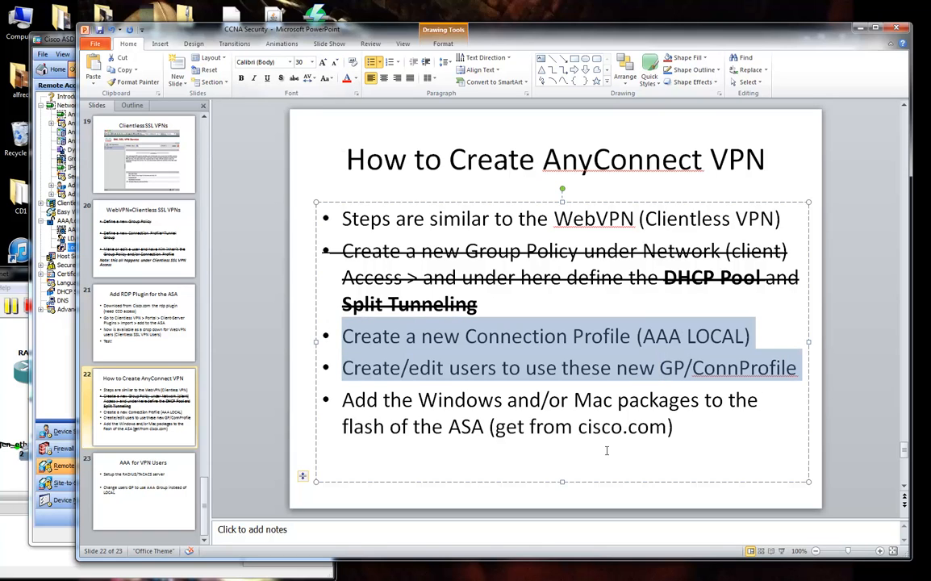
click(672, 433)
drag(671, 433, 339, 327)
click(294, 79)
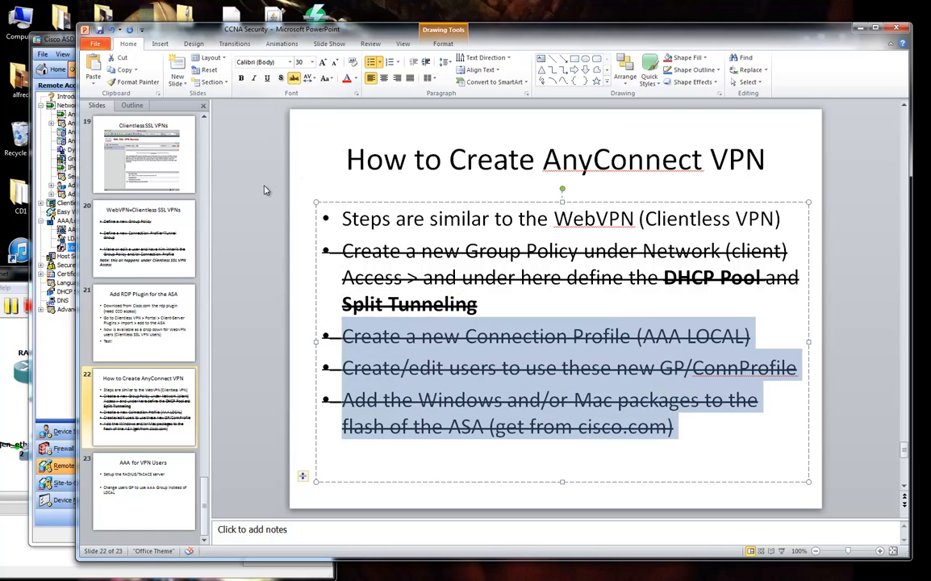
click(265, 190)
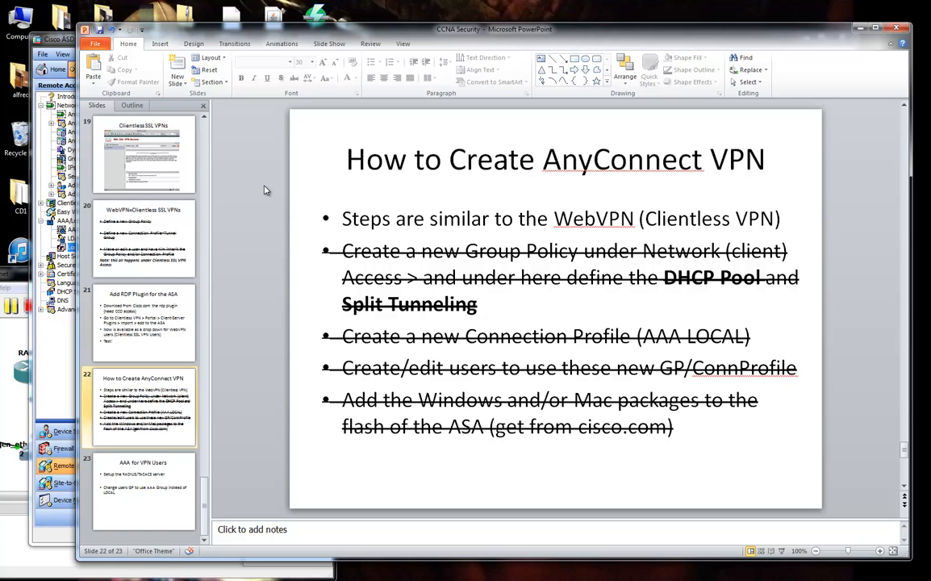
Open the VPN Wizards list in ASDM and dismiss it without choosing a wizard.
click(69, 38)
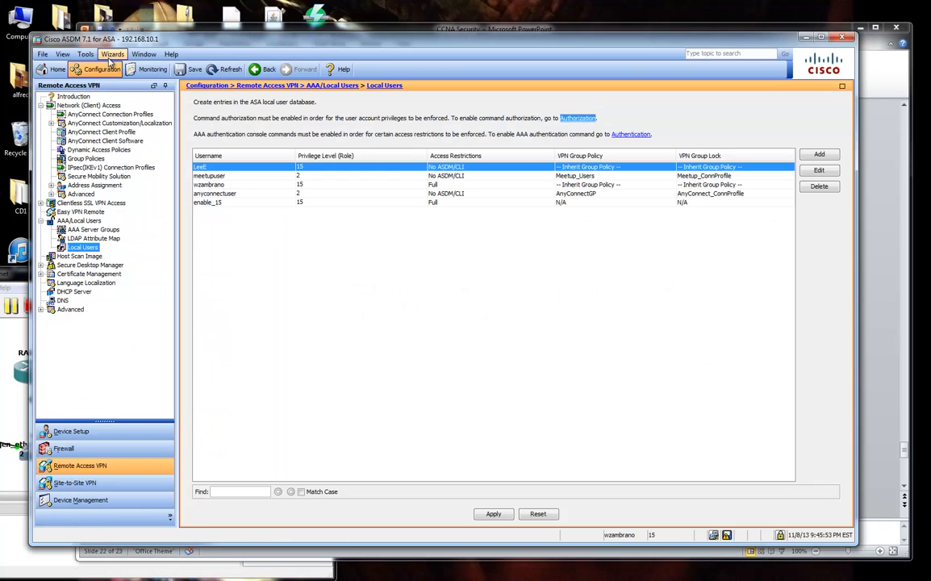
click(112, 54)
mouse_move(215, 79)
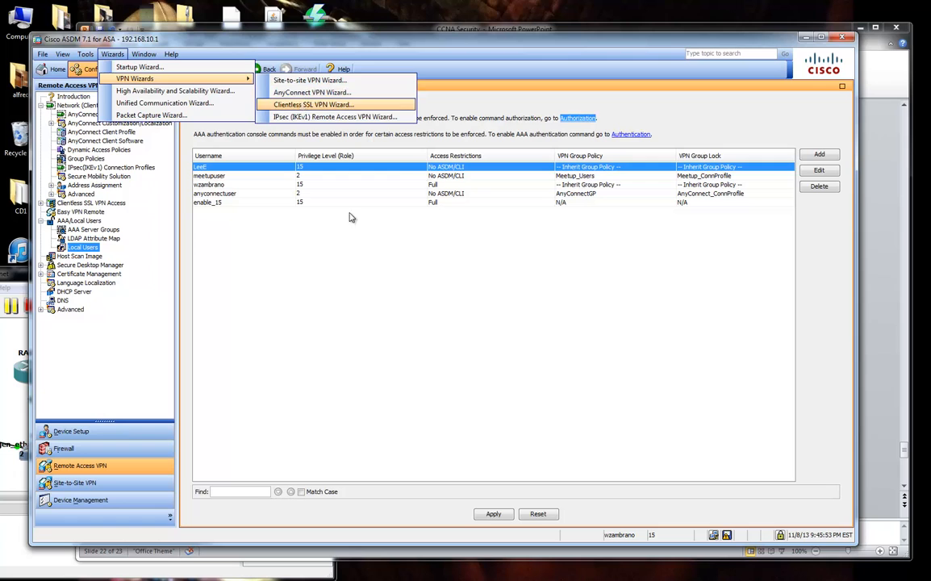
click(419, 333)
Bring the GNS3 AAA Lab topology window into view in front of ASDM.
click(861, 316)
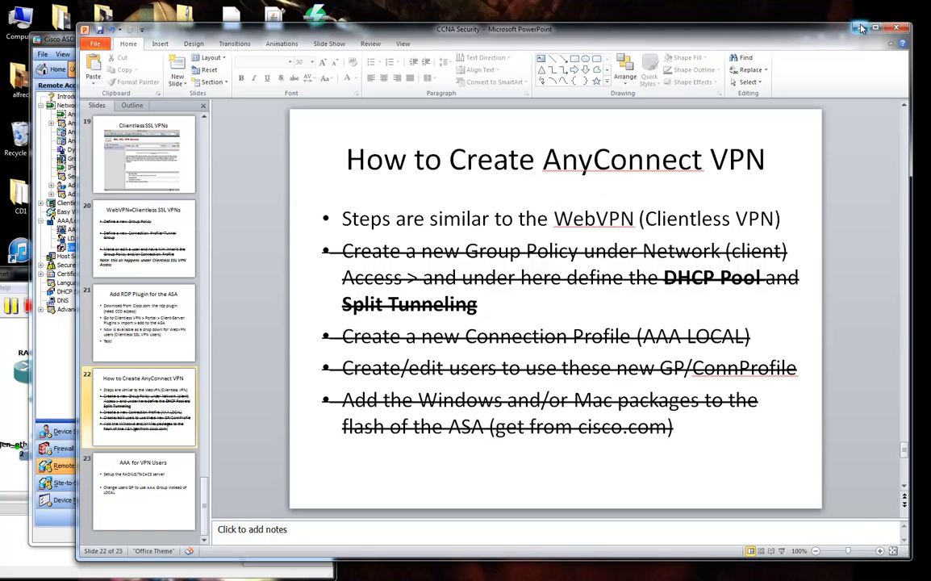
drag(81, 42, 84, 36)
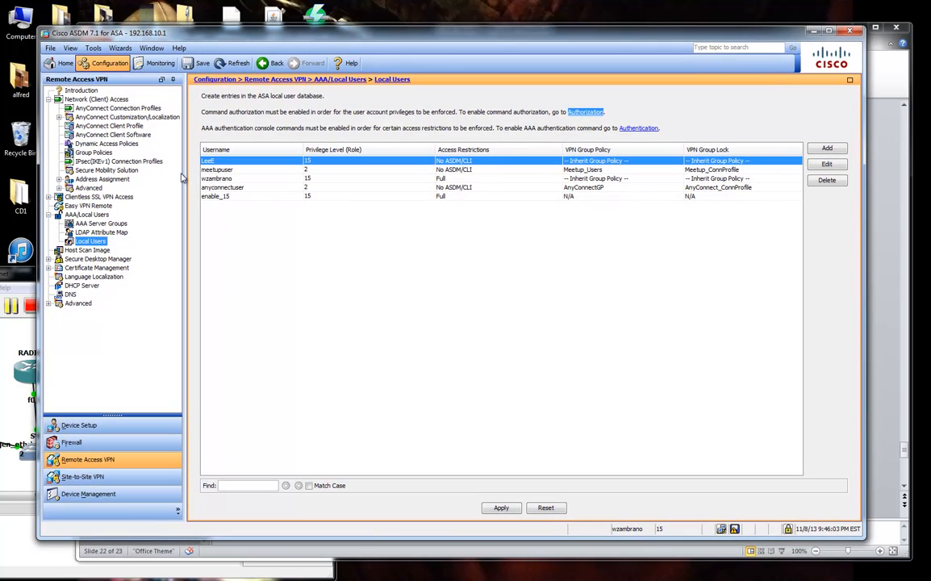
drag(4, 282, 220, 212)
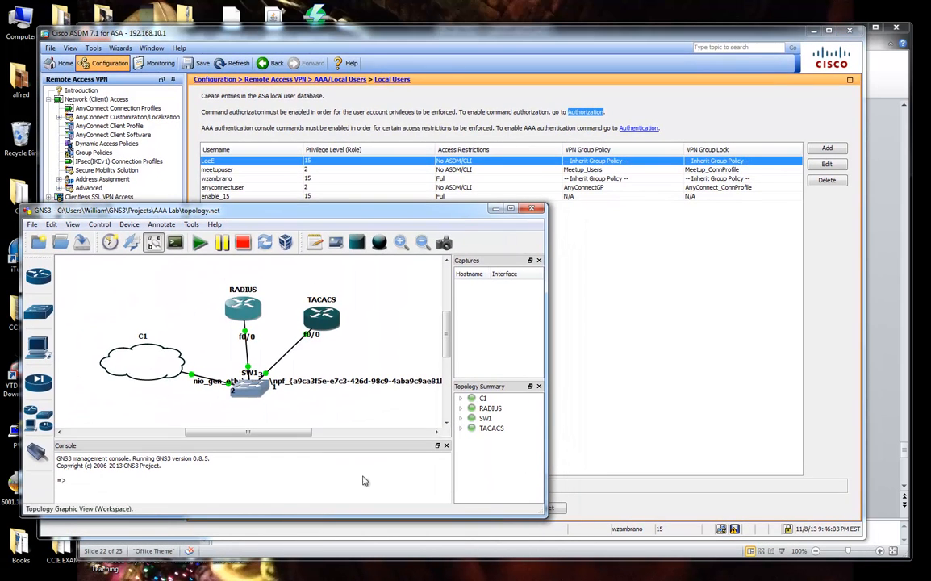
Nudge the RADIUS and TACACS router icons into new positions, then switch to VMware Workstation.
drag(250, 216, 499, 183)
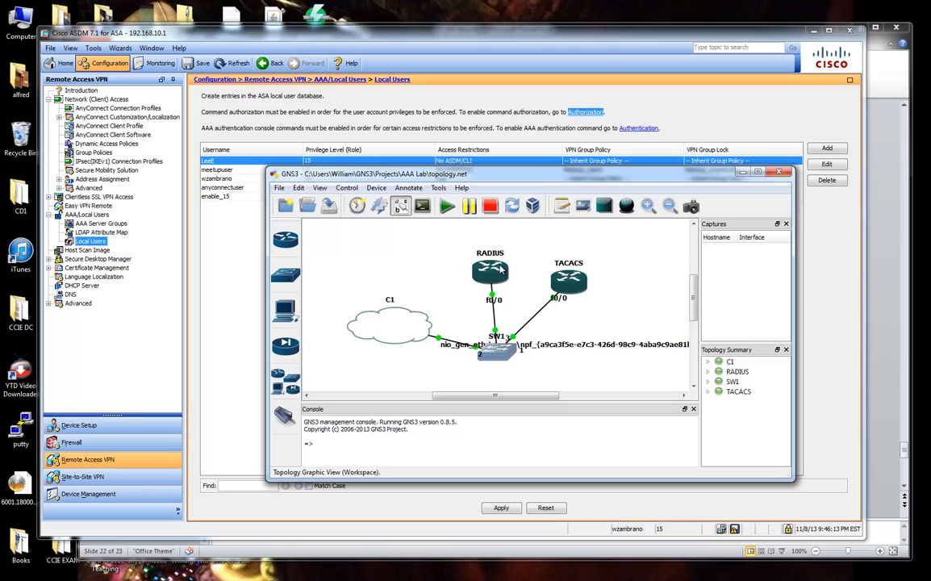
drag(499, 273, 508, 266)
drag(563, 287, 568, 292)
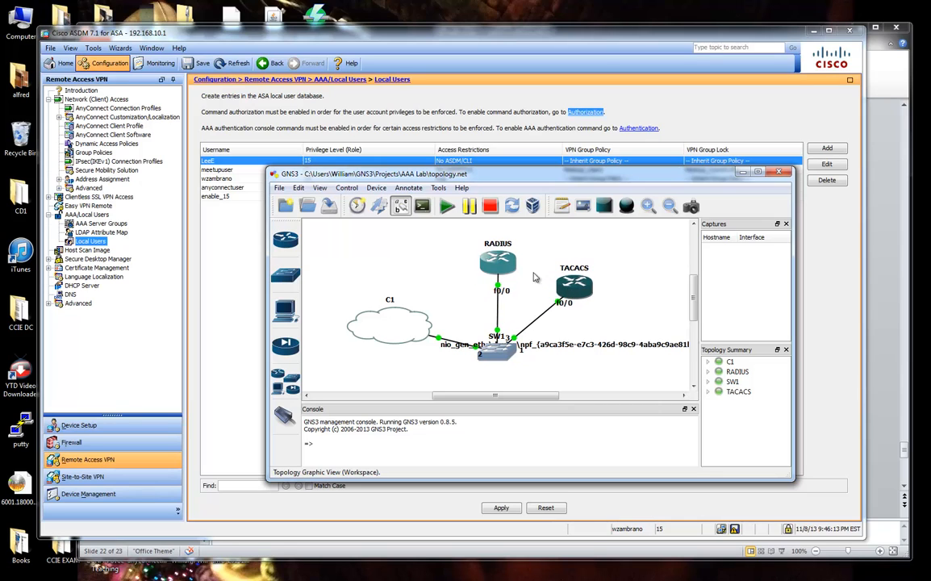
drag(512, 271, 511, 264)
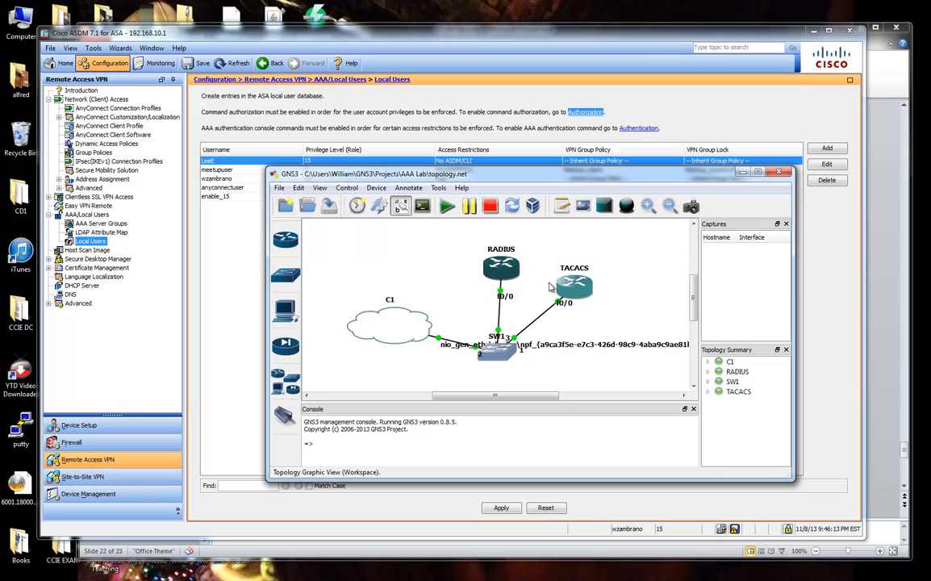
drag(571, 287, 570, 294)
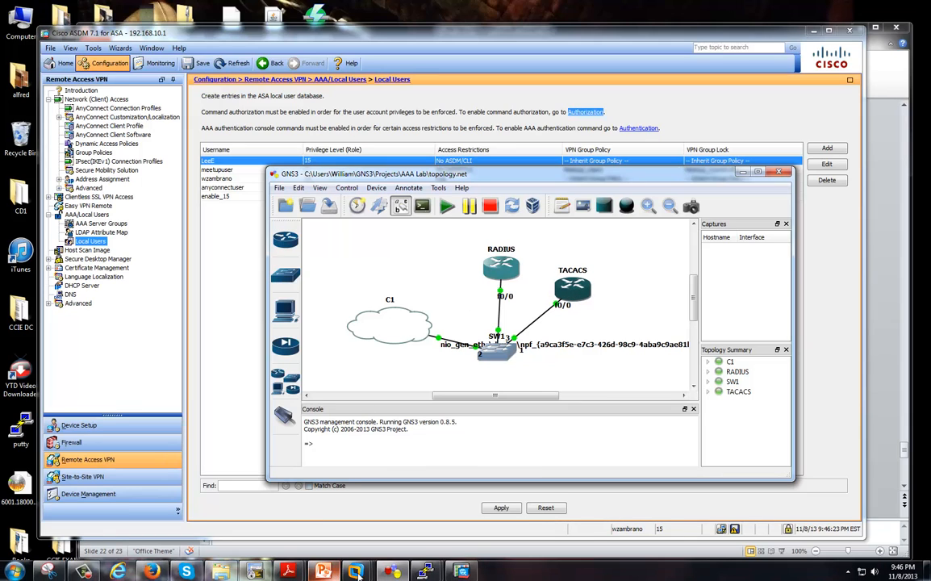
mouse_move(355, 570)
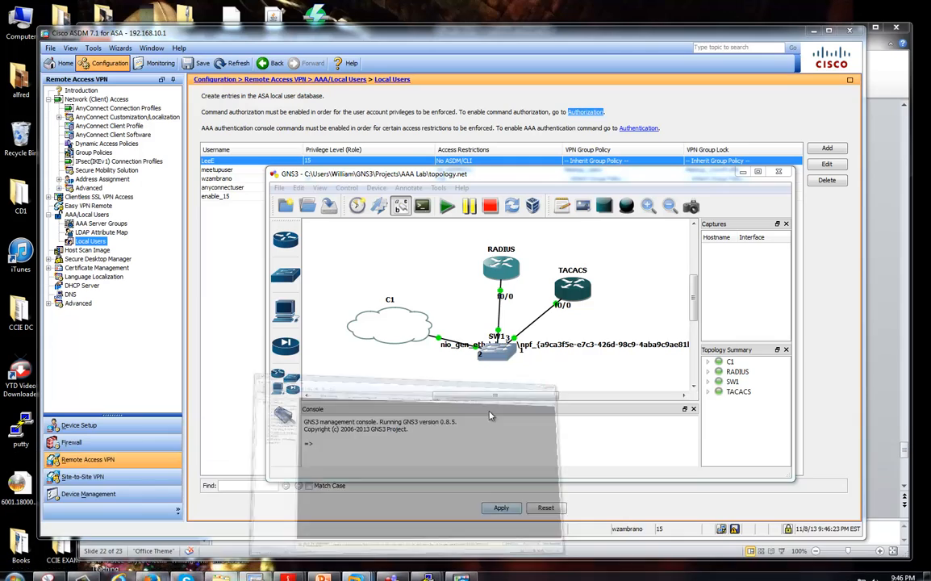
click(521, 505)
Browse the Windows XP, ACS5.3 and Windows Server 2008 x64 (2) virtual machines.
click(105, 121)
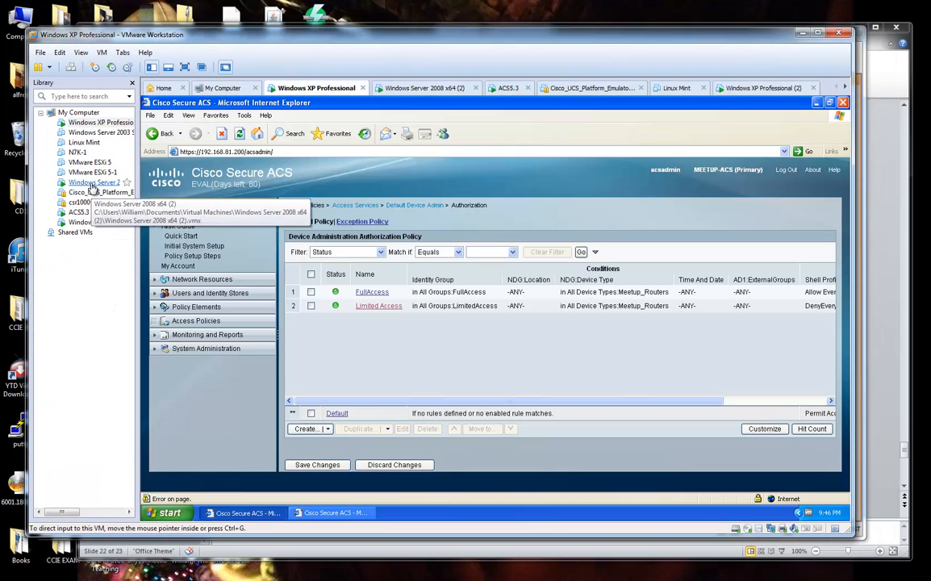
click(93, 213)
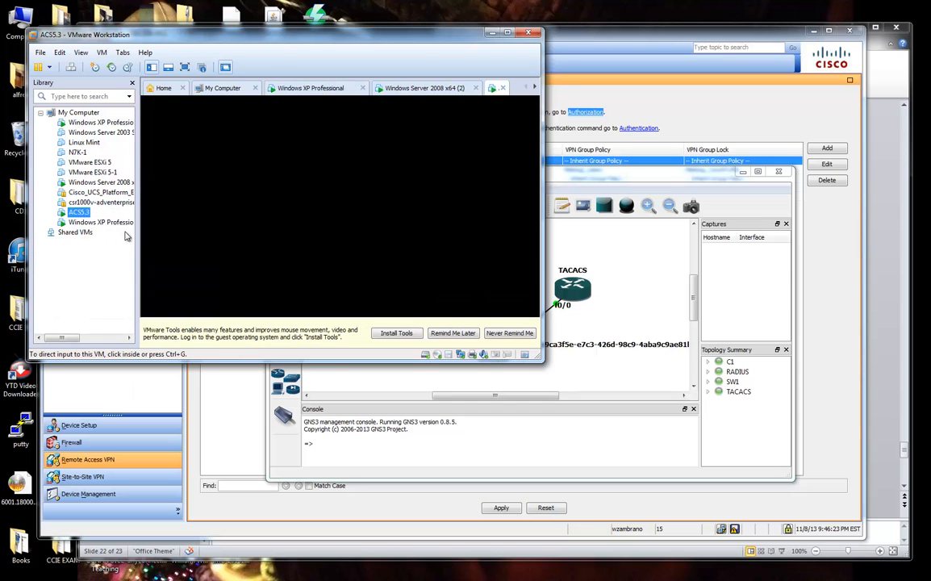
click(100, 185)
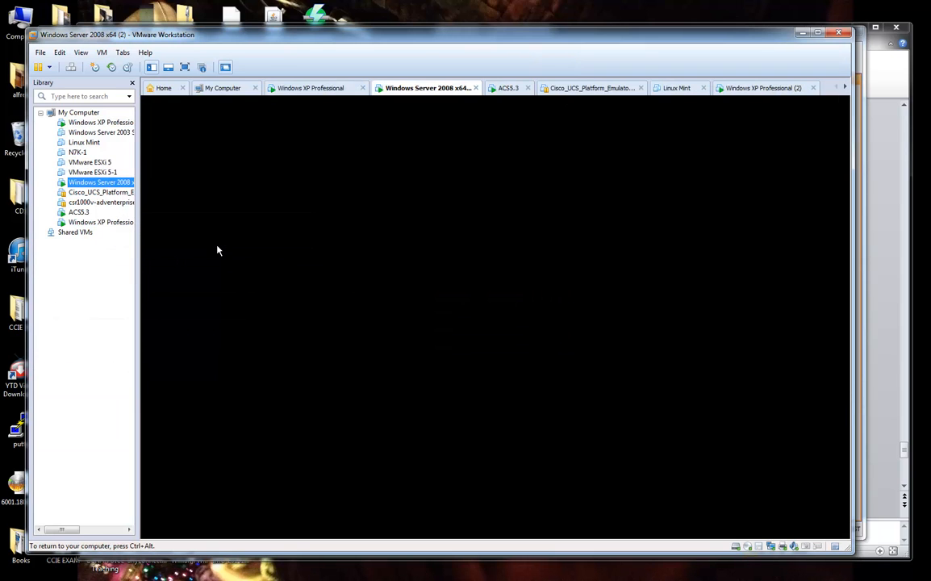
click(217, 244)
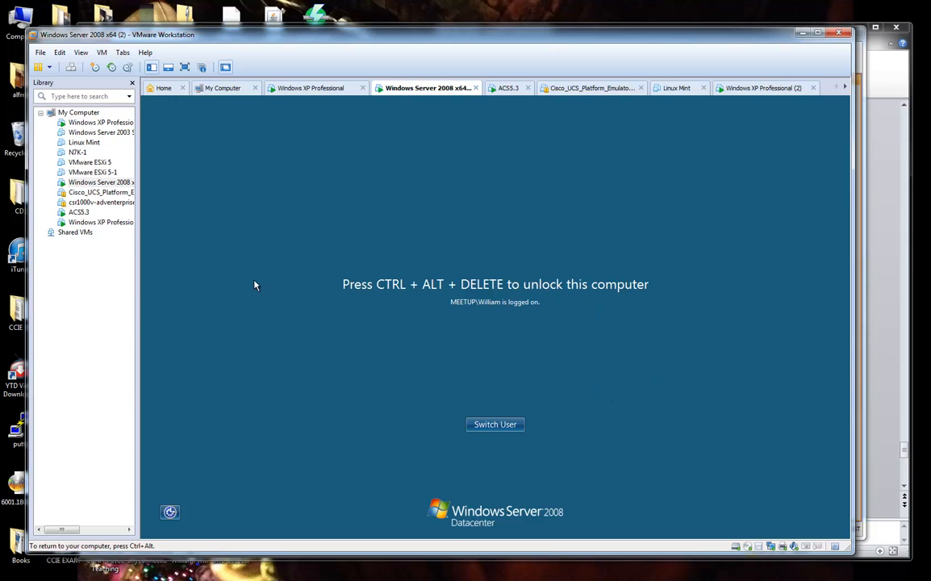
Open the Windows XP Professional VM settings and confirm its network adapter is Host-only.
right_click(104, 122)
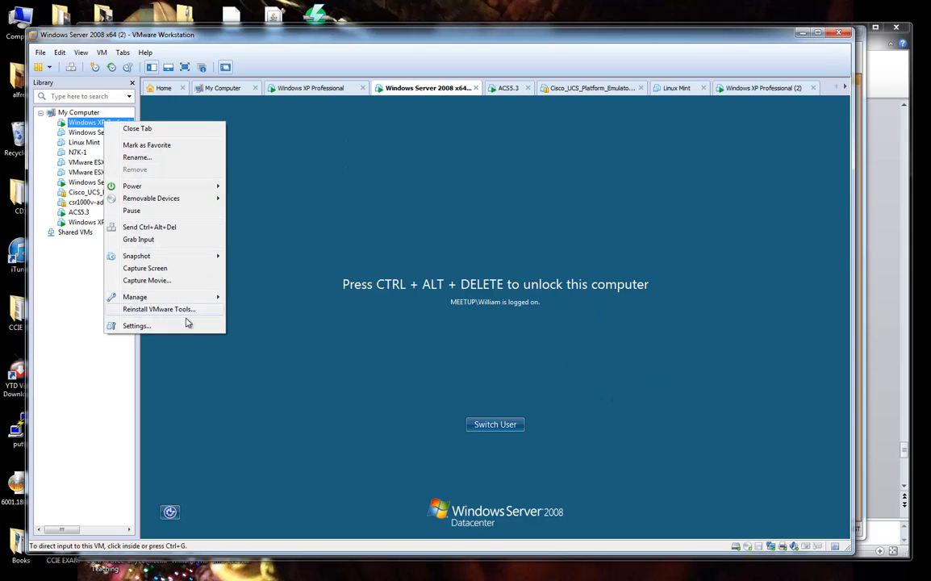
click(187, 324)
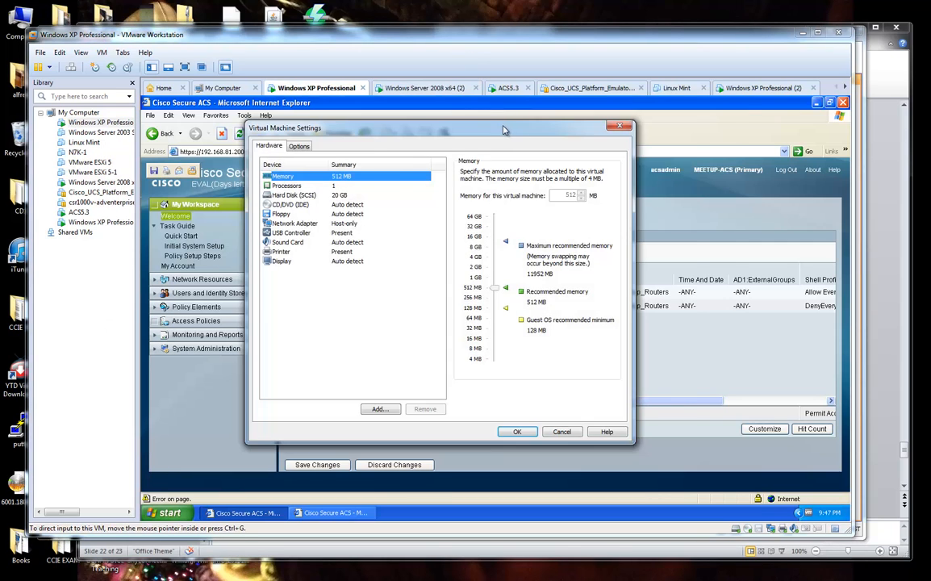
drag(505, 130, 616, 125)
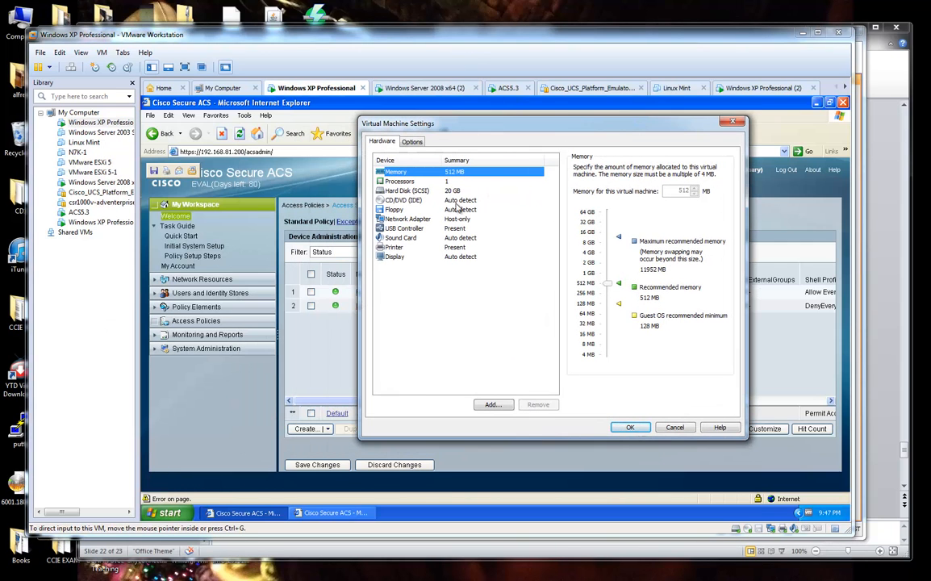
click(396, 218)
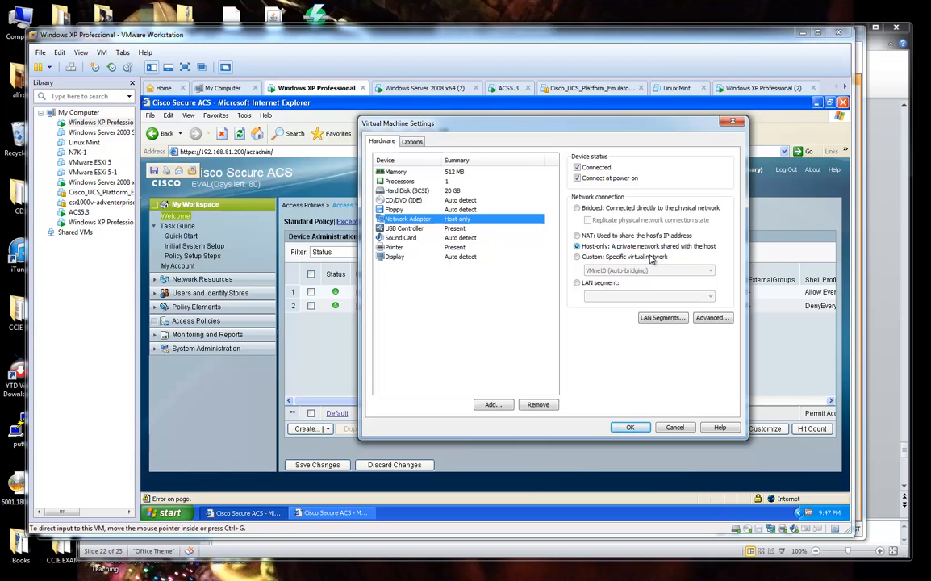
click(3, 571)
Launch Paint with mspaint and hand-draw a box lettered SWITCH.
text(mspaint)
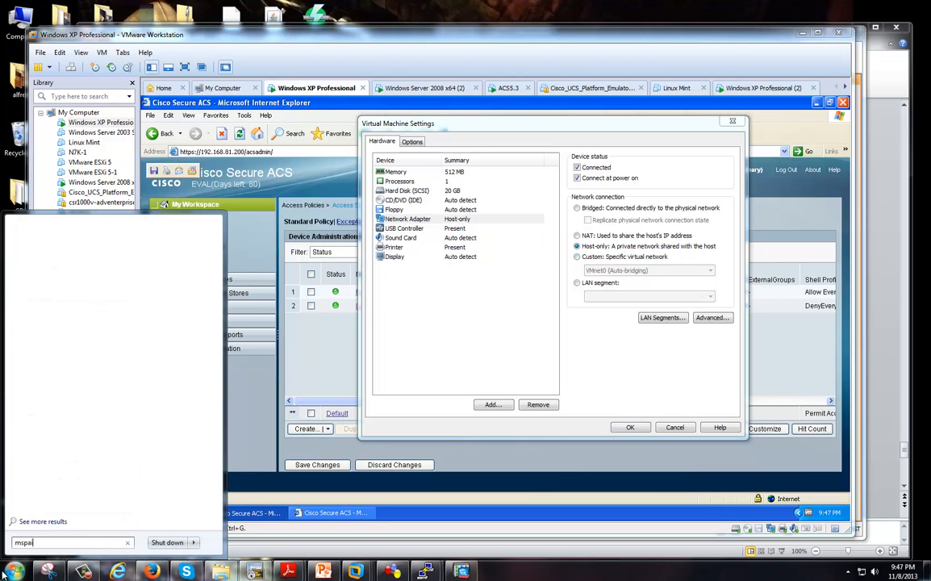
key(Return)
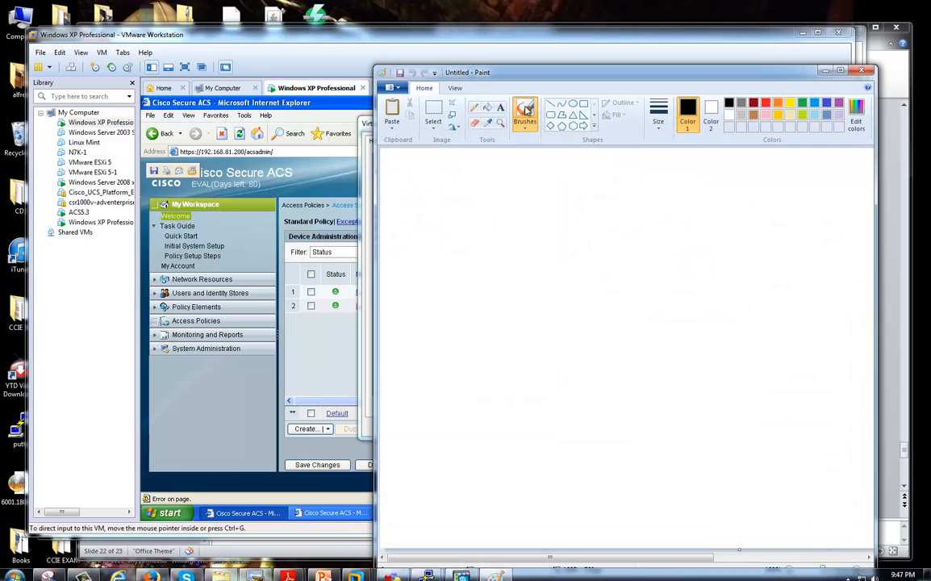
mouse_move(583, 333)
mouse_down()
mouse_move(710, 379)
mouse_move(635, 330)
mouse_up()
mouse_move(527, 345)
mouse_down()
mouse_move(524, 356)
mouse_move(550, 348)
mouse_up()
mouse_move(556, 348)
mouse_down()
mouse_move(556, 358)
mouse_move(574, 348)
mouse_up()
mouse_move(567, 349)
mouse_down()
mouse_move(566, 360)
mouse_move(587, 356)
mouse_up()
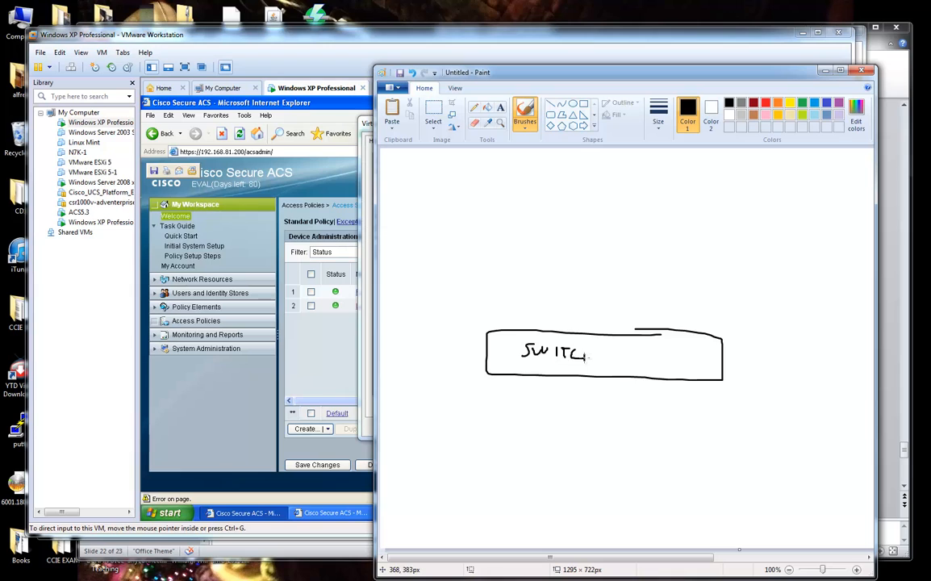
Add a typed Host-Only label below the SWITCH box.
click(500, 106)
drag(530, 376, 663, 405)
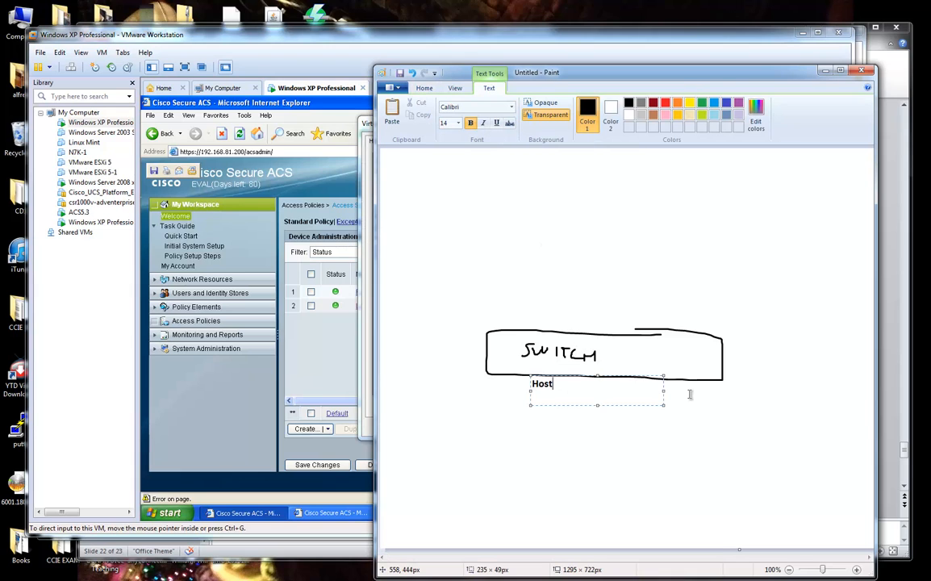
text(Host)
mouse_move(557, 71)
mouse_down()
mouse_move(911, 72)
mouse_move(581, 84)
mouse_up()
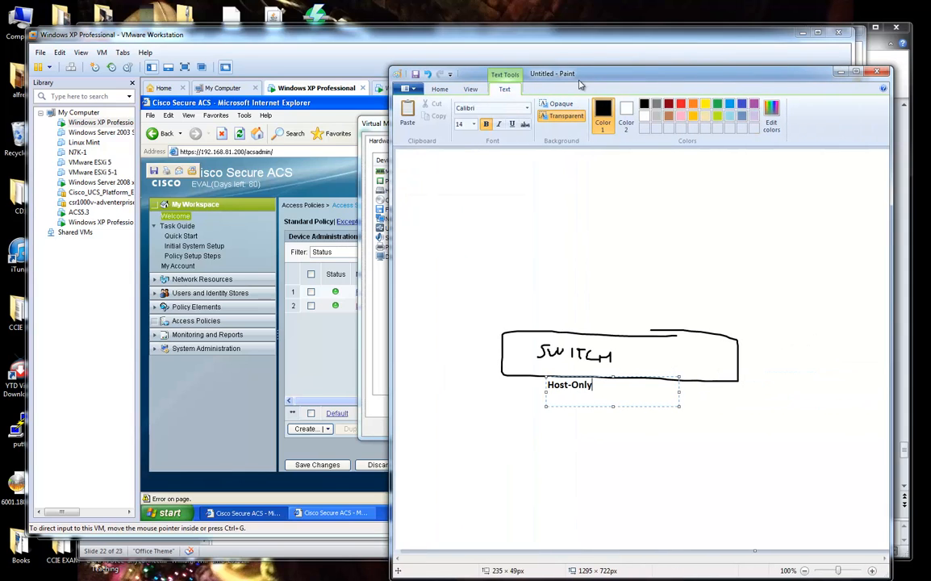
click(607, 433)
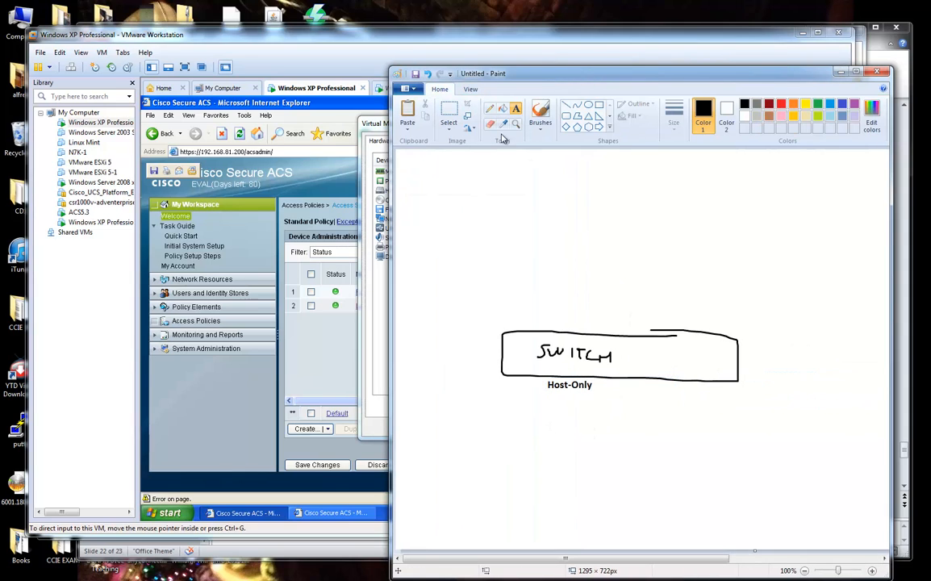
Draw four rectangles in a row above the SWITCH box.
click(600, 105)
drag(478, 186, 556, 256)
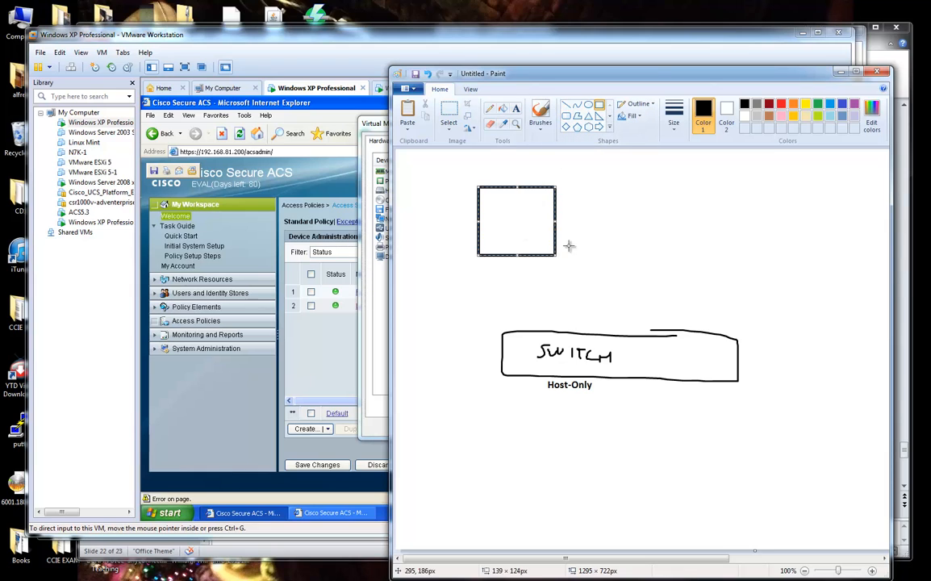
drag(578, 195, 631, 256)
drag(647, 192, 735, 266)
drag(756, 195, 802, 255)
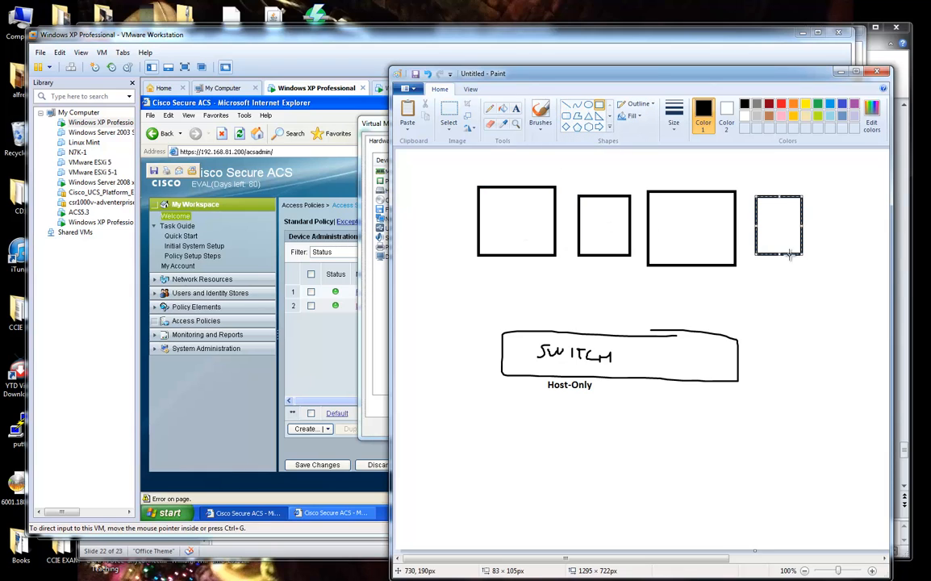
Label the four boxes WinXP, ACS, RADIUS Win2008 and GNS3.
click(516, 108)
drag(487, 197, 552, 226)
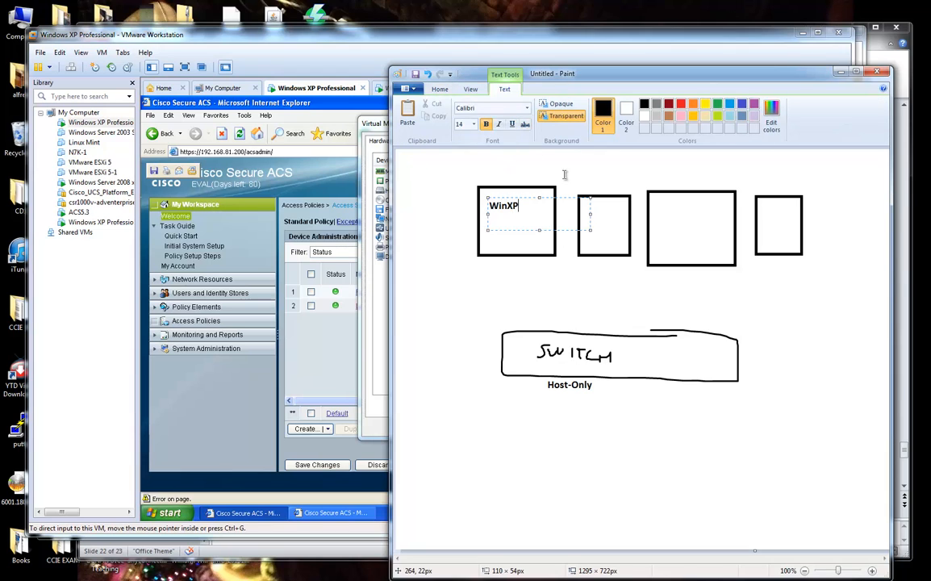
click(581, 204)
drag(581, 204, 685, 245)
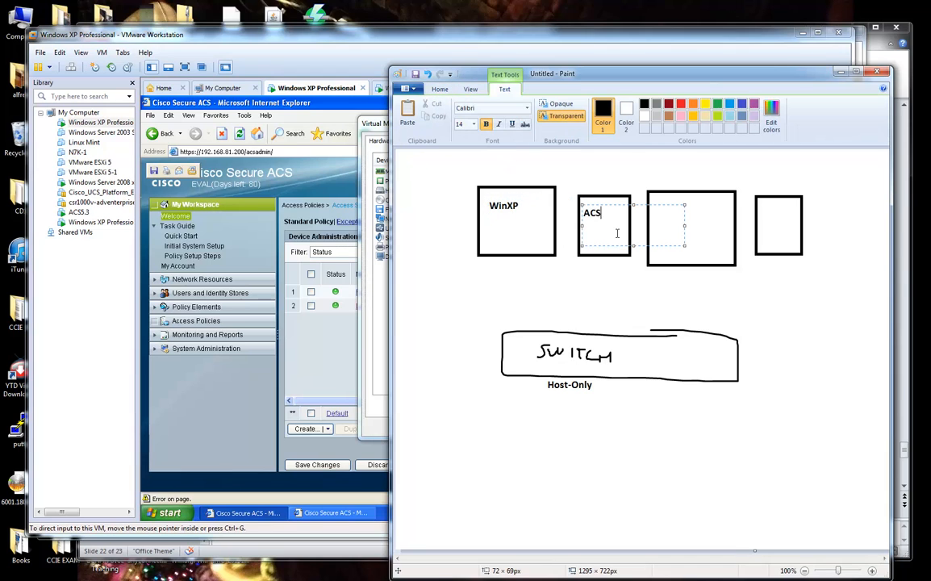
click(665, 206)
drag(666, 206, 768, 234)
text(RADIUS)
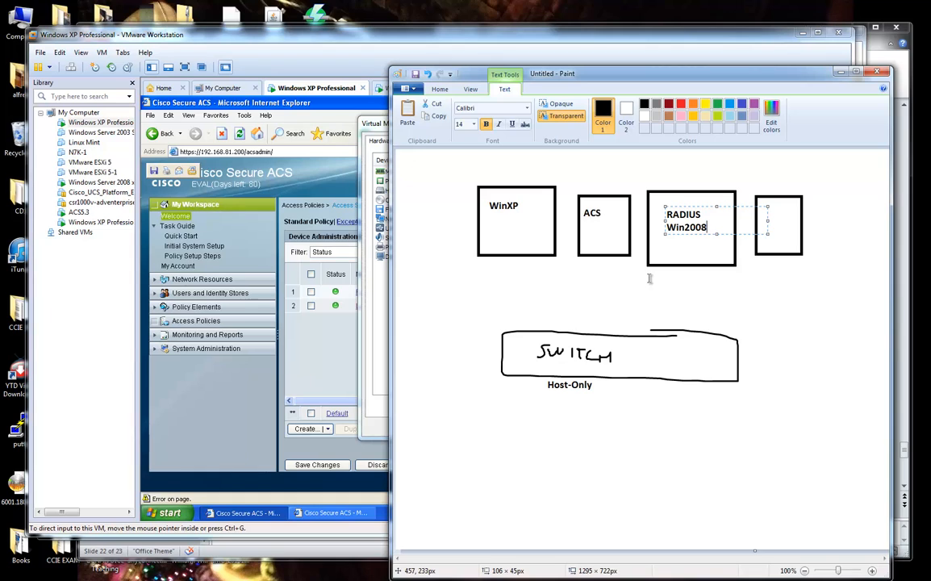
click(731, 240)
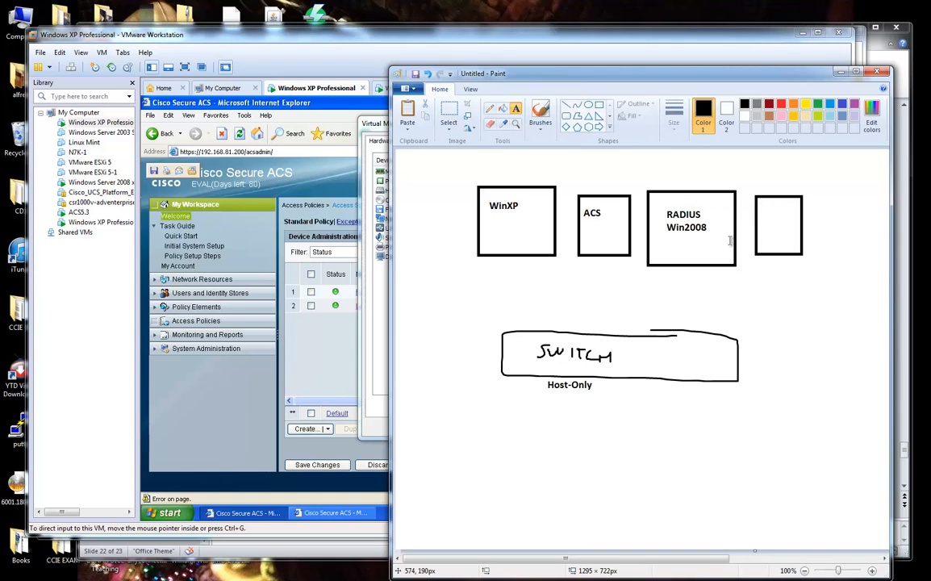
drag(761, 208, 799, 234)
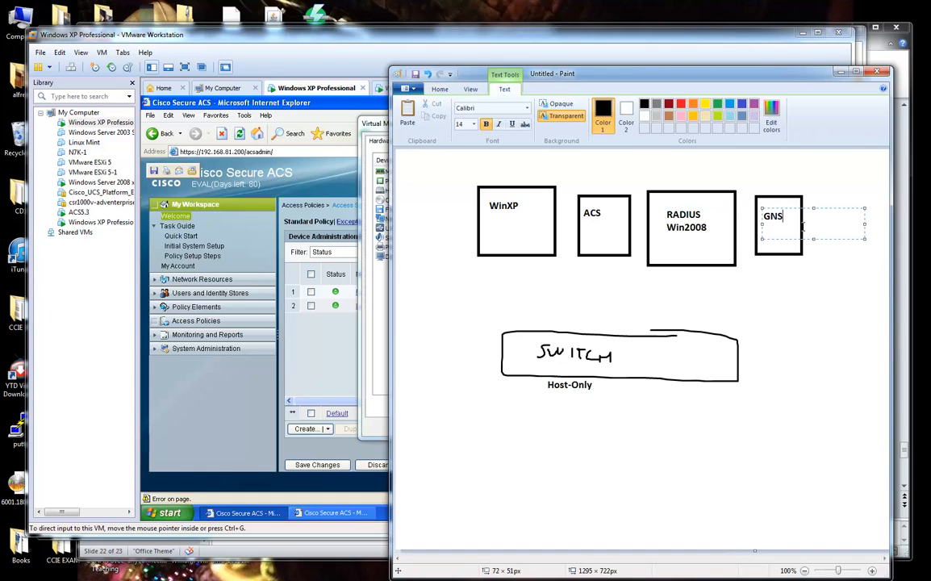
text(3)
click(806, 288)
drag(717, 79, 476, 74)
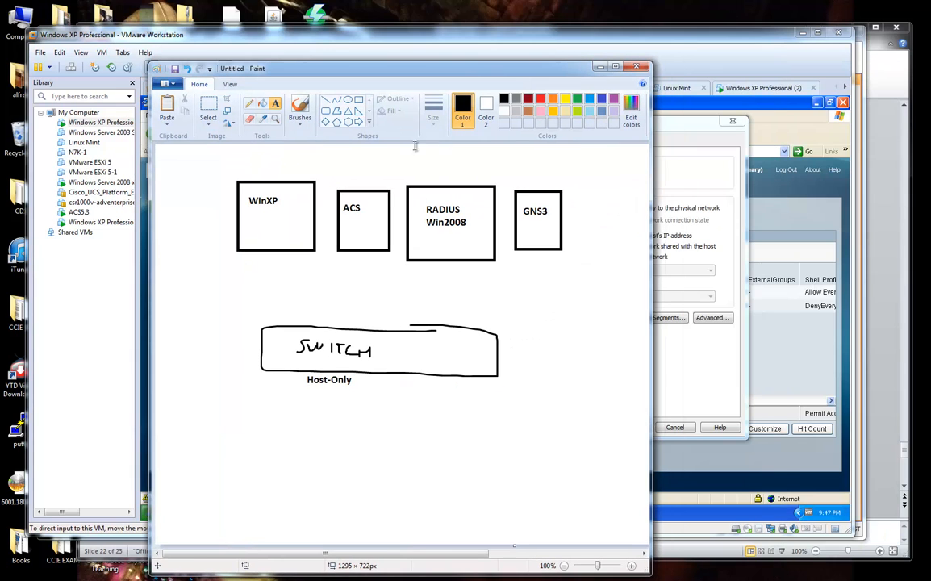
Connect each of the four boxes to the SWITCH with straight lines.
click(326, 100)
drag(283, 246, 289, 321)
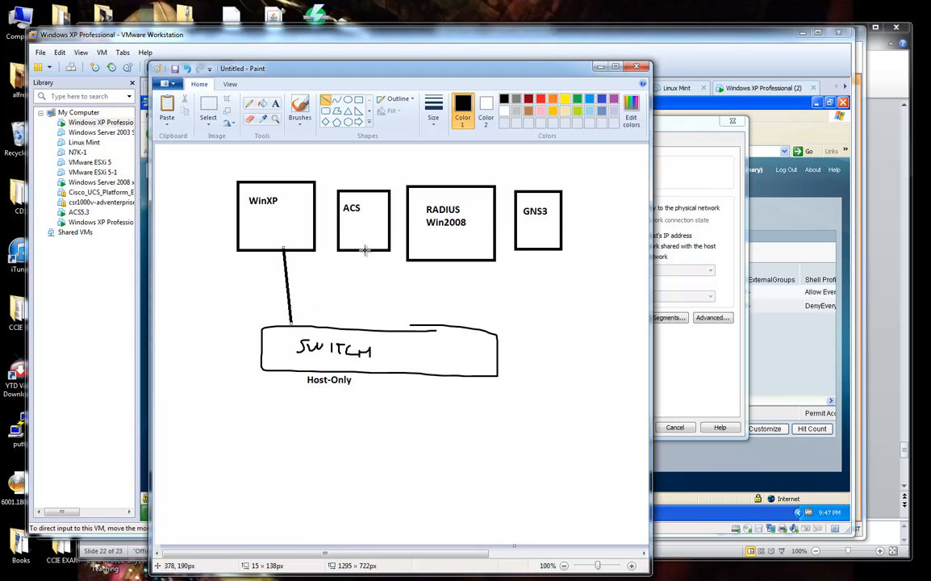
drag(363, 252, 355, 327)
drag(434, 260, 425, 324)
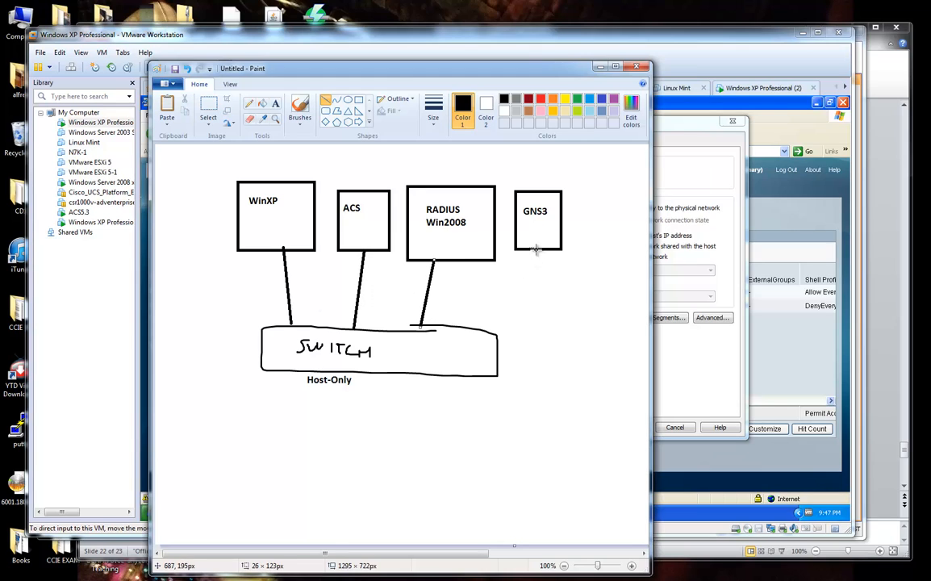
drag(532, 250, 472, 326)
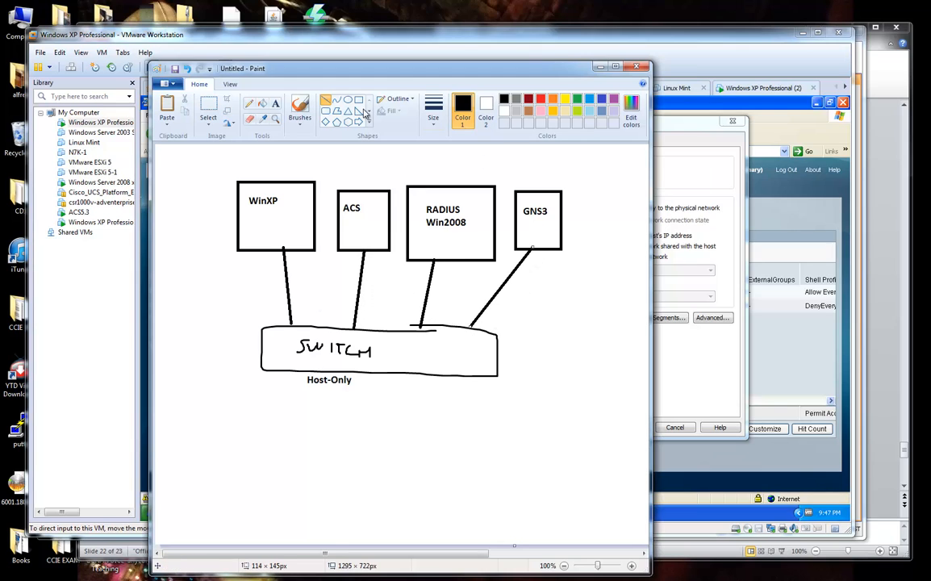
Add the subnet label 192.168.81.0/24 below Host-Only at font size 18.
click(275, 103)
drag(280, 378, 457, 429)
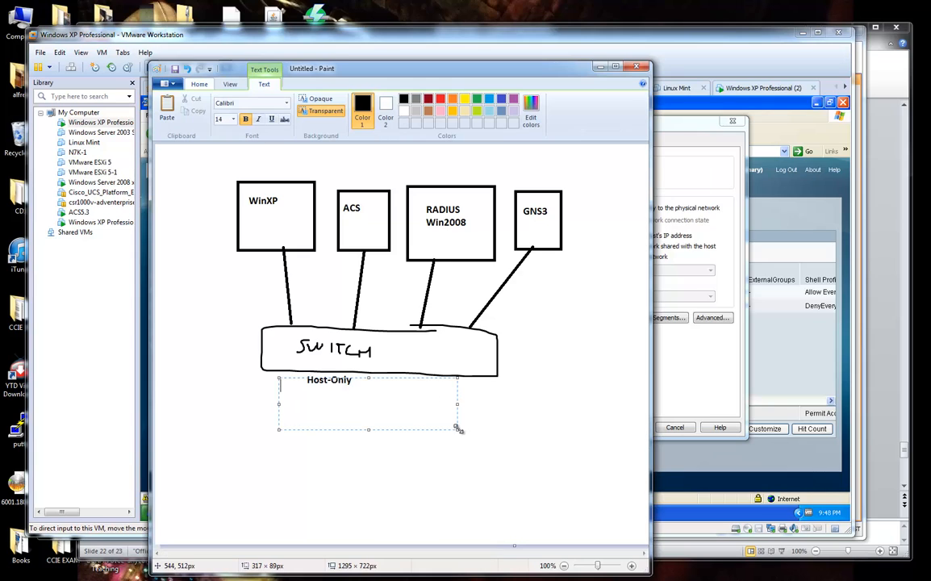
text(1)
key(BackSpace)
key(Return)
key(Return)
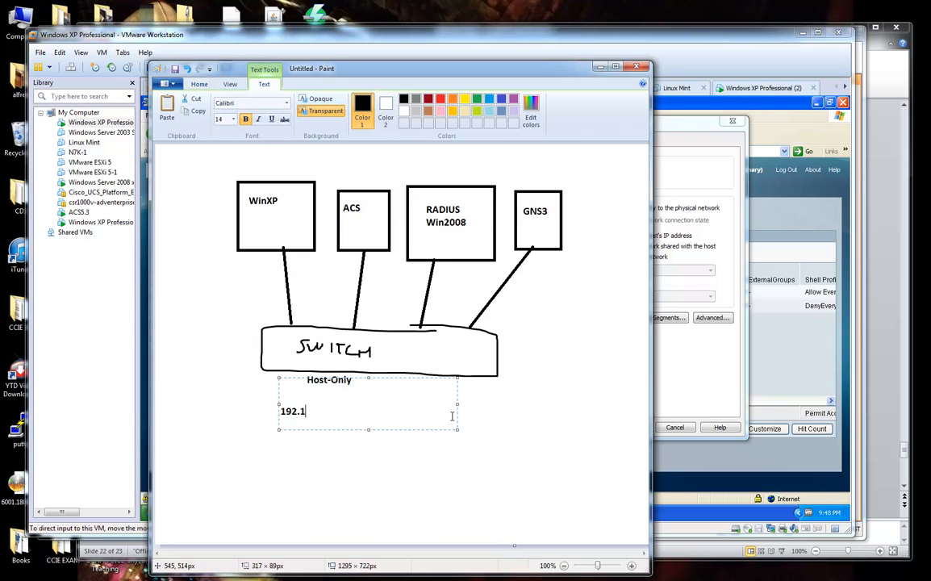
text(.0/24)
drag(447, 415, 281, 411)
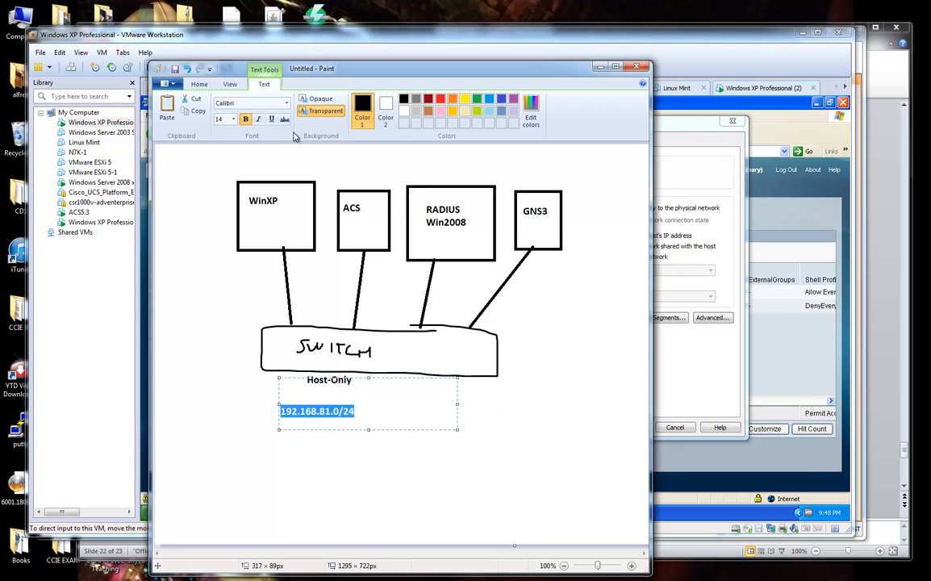
click(234, 119)
click(220, 197)
click(565, 385)
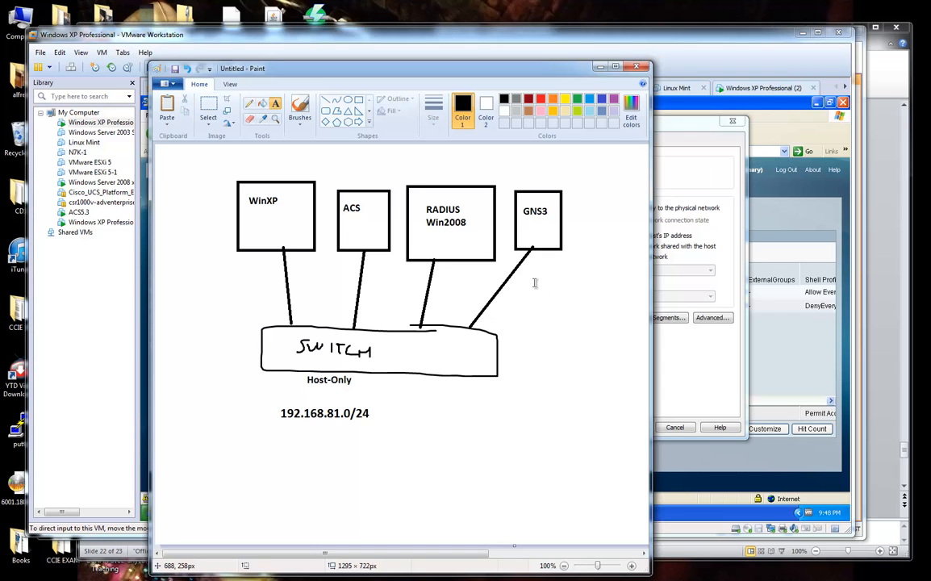
mouse_move(517, 70)
mouse_down()
mouse_move(396, 33)
mouse_move(382, 49)
mouse_up()
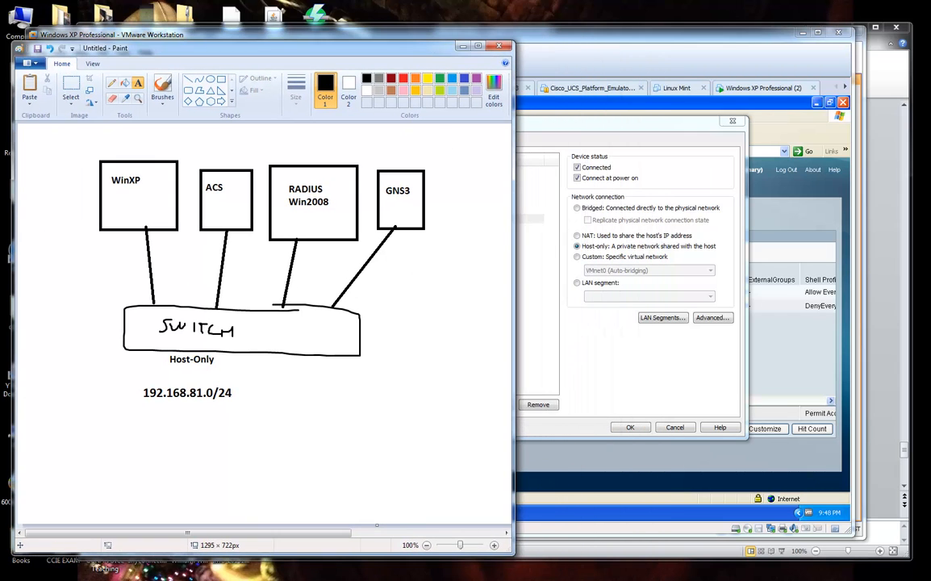
Bring up the RADIUS PuTTY console and submit the login username.
mouse_move(393, 572)
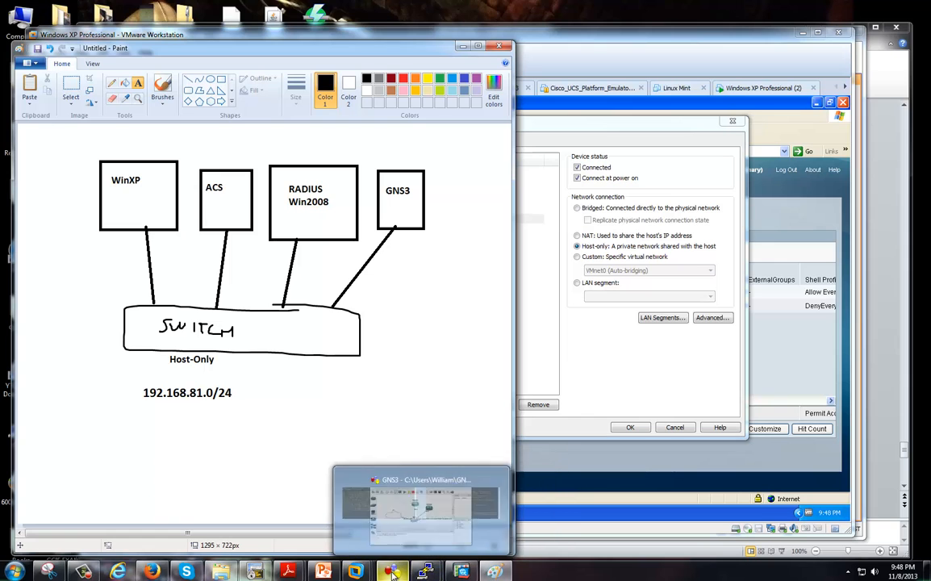
mouse_move(425, 572)
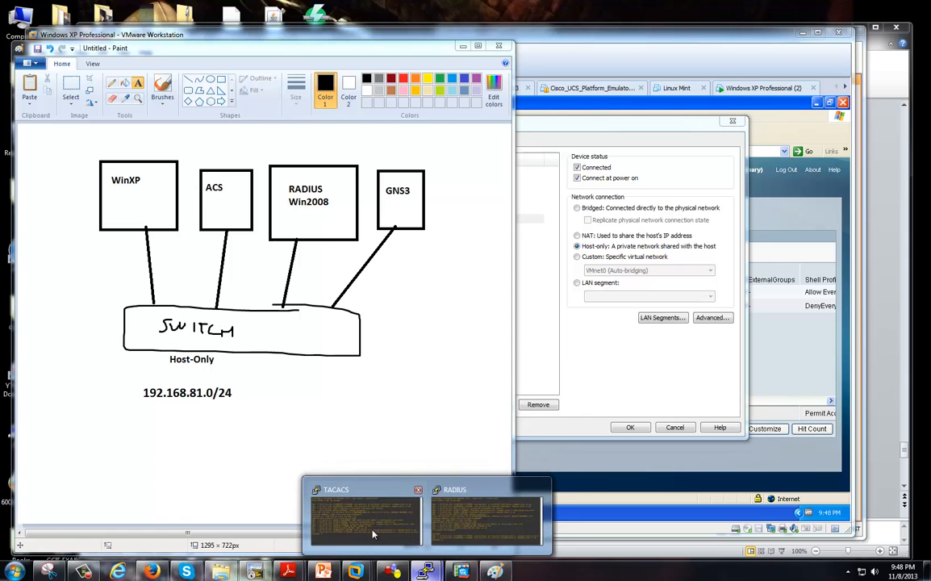
click(450, 531)
drag(378, 272, 670, 112)
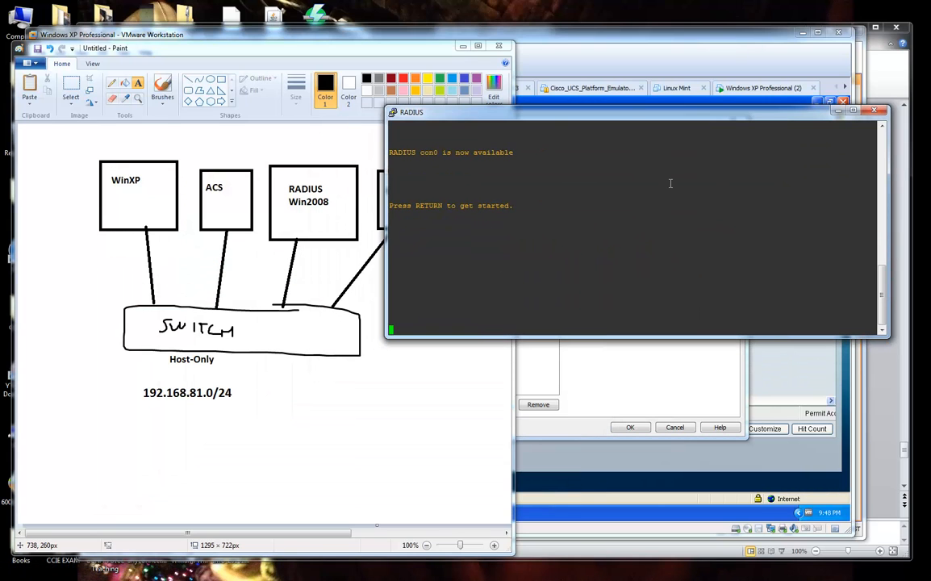
key(Return)
text(wzambra)
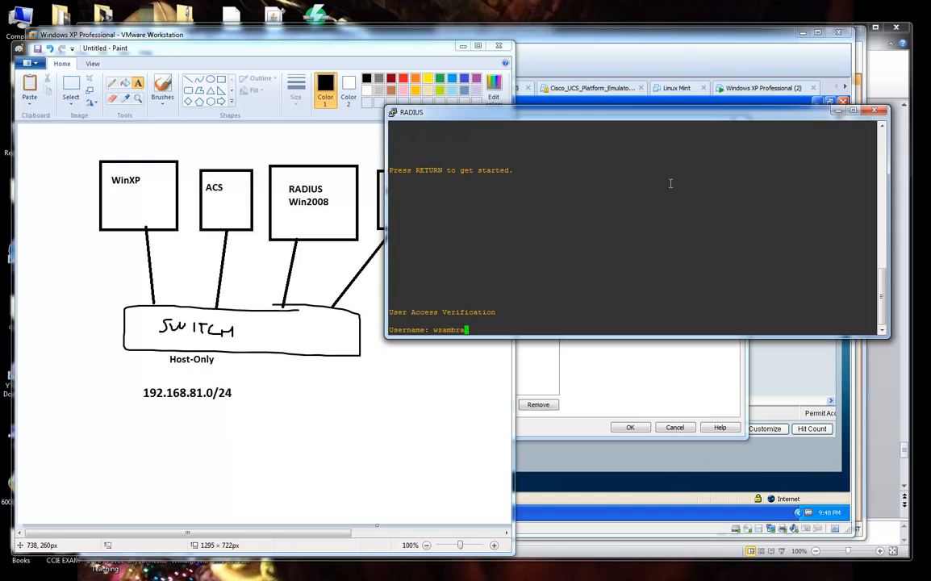
text(no)
key(Return)
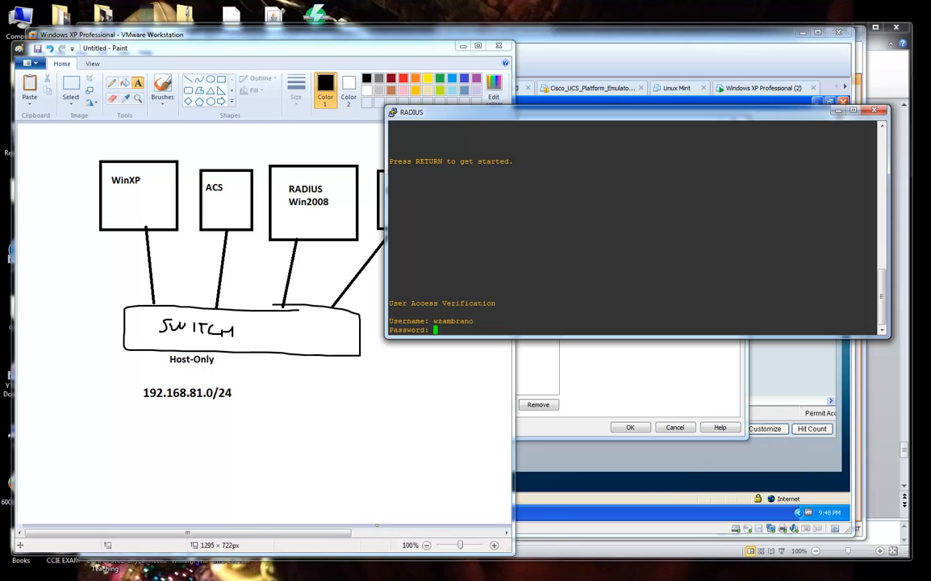
Attempt a login on the TACACS console, then return to RADIUS# and minimize TACACS.
click(427, 572)
click(371, 520)
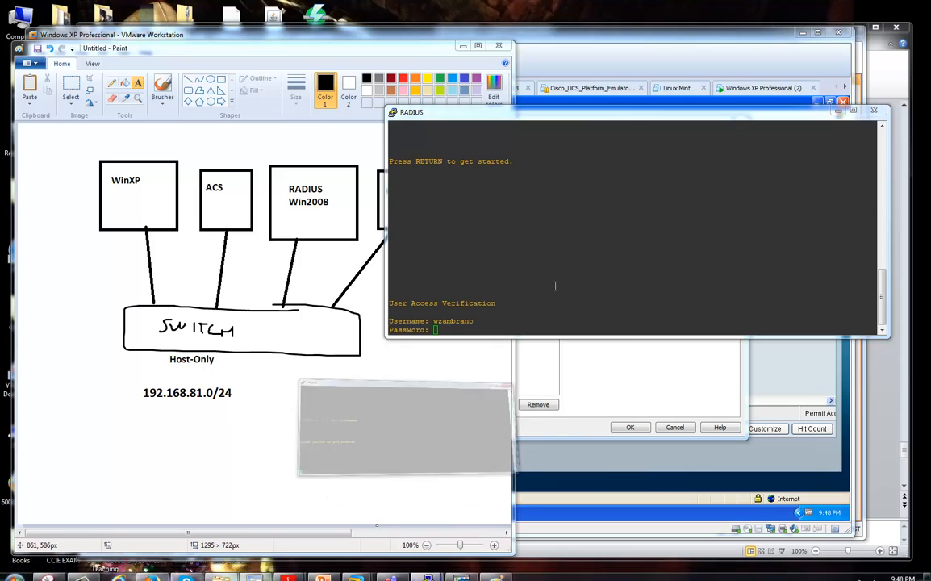
key(Return)
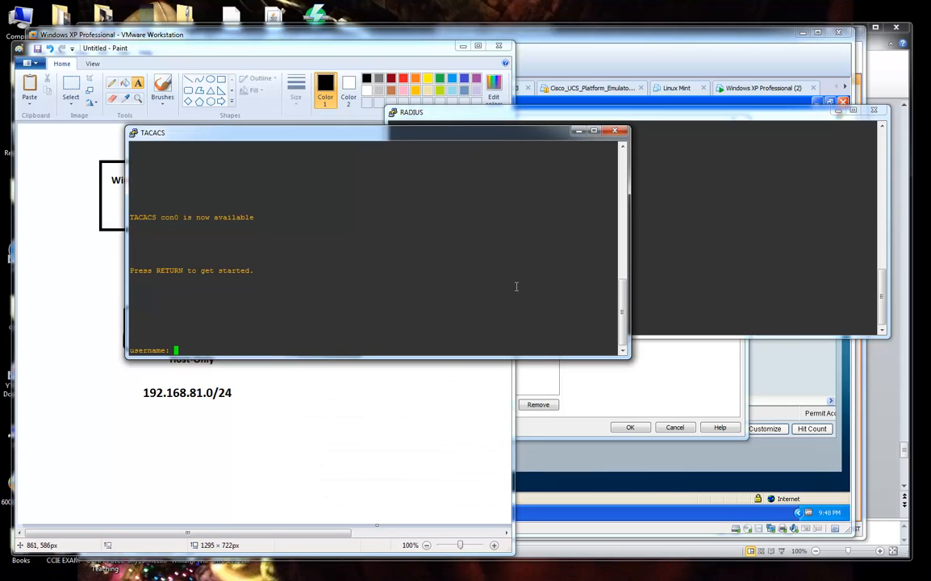
key(Return)
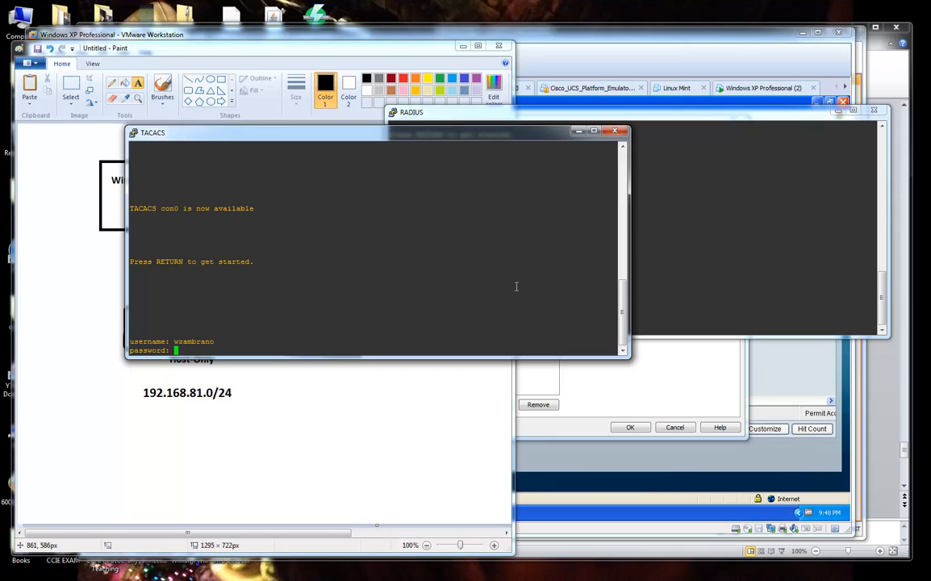
click(680, 282)
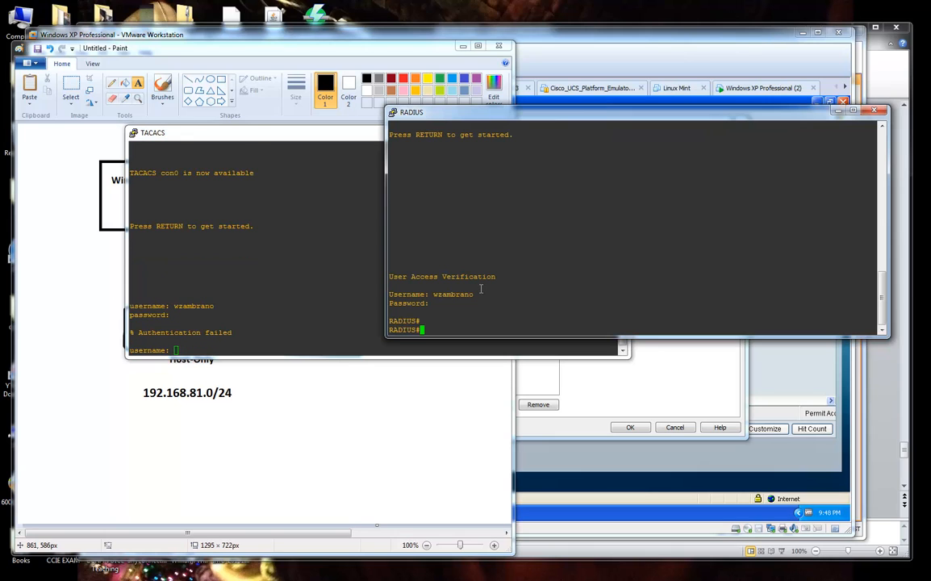
click(360, 290)
click(579, 131)
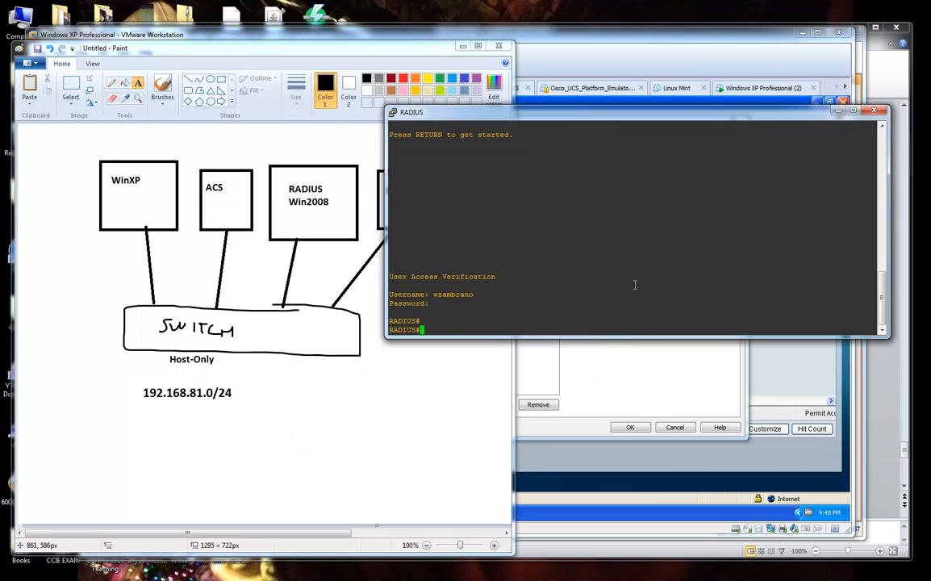
key(Return)
key(Return)
key(Return)
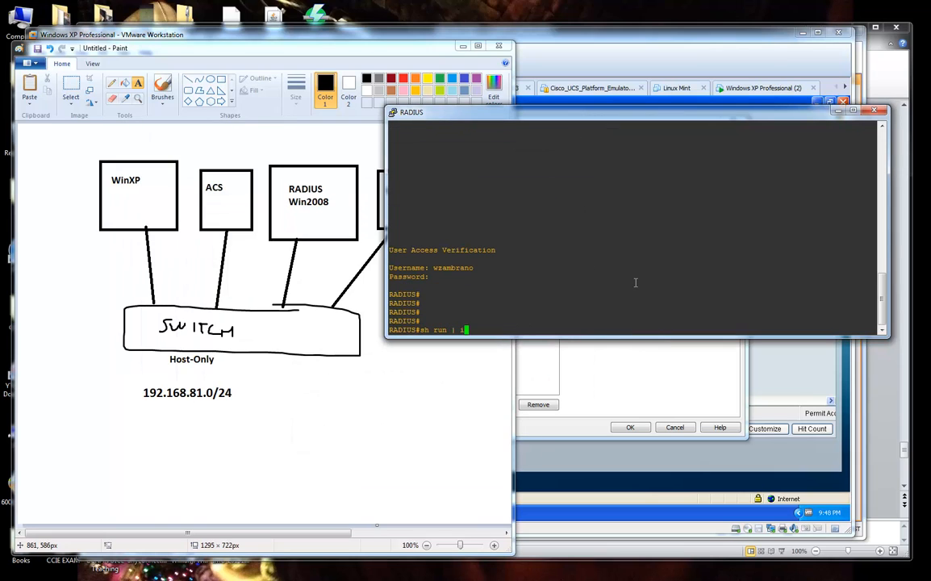
Run 'sh run | inc aaa' on RADIUS and apply a 16-point bold console font.
text(sh run | inc aaa)
key(Return)
right_click(510, 118)
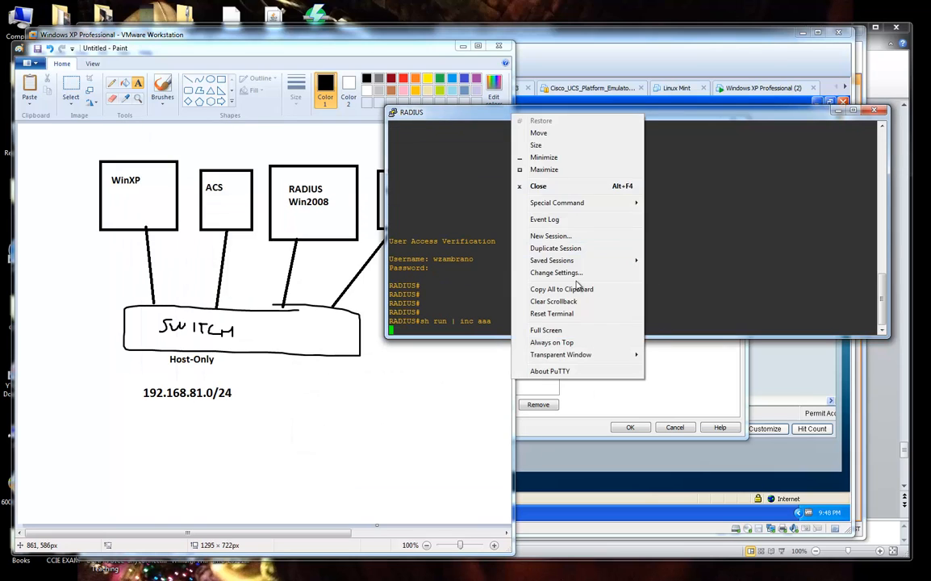
click(545, 293)
click(385, 263)
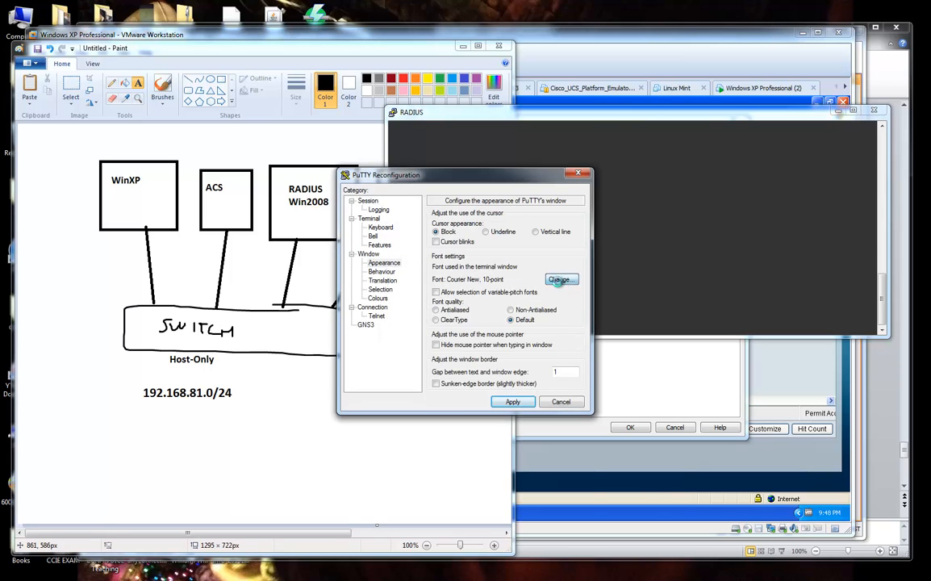
click(559, 279)
click(561, 322)
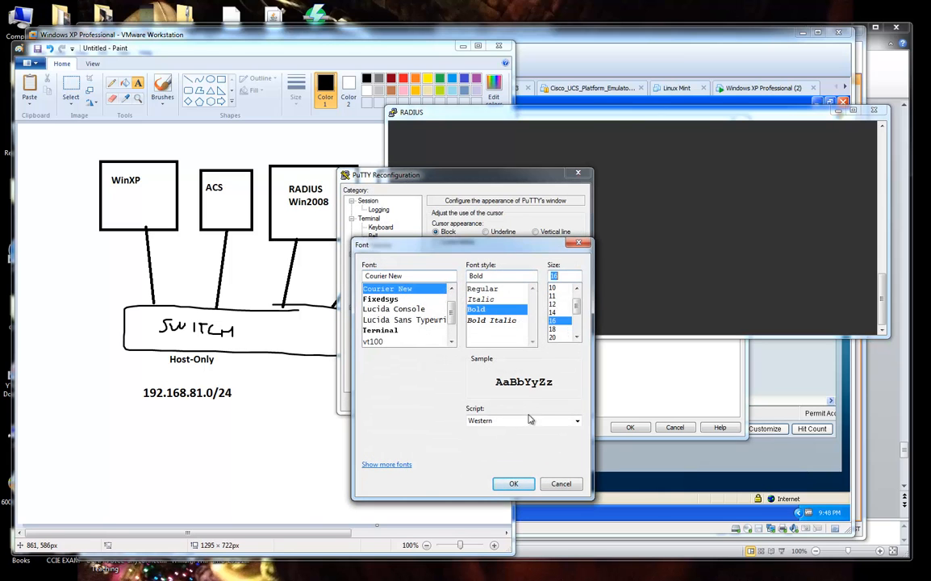
double_click(523, 486)
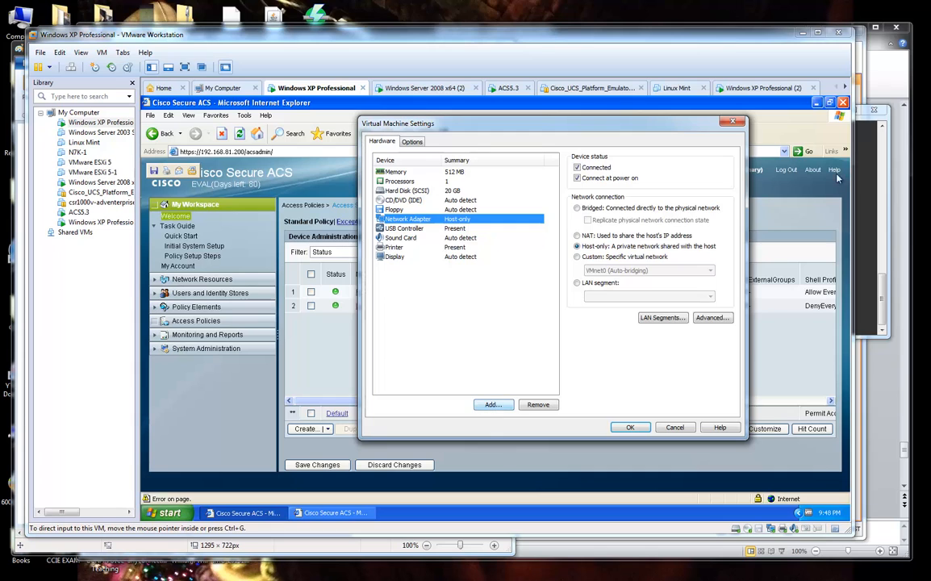
click(866, 164)
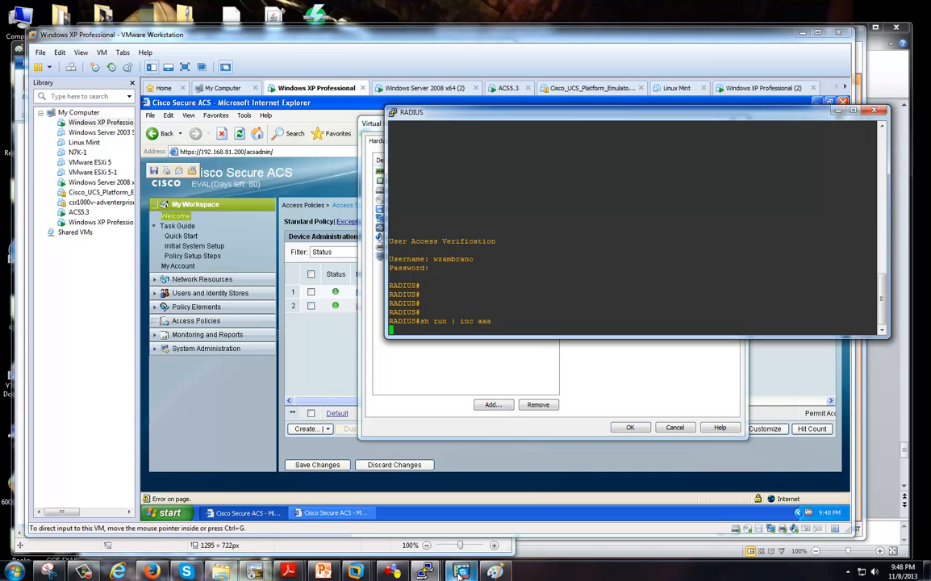
mouse_move(422, 559)
click(546, 510)
click(514, 403)
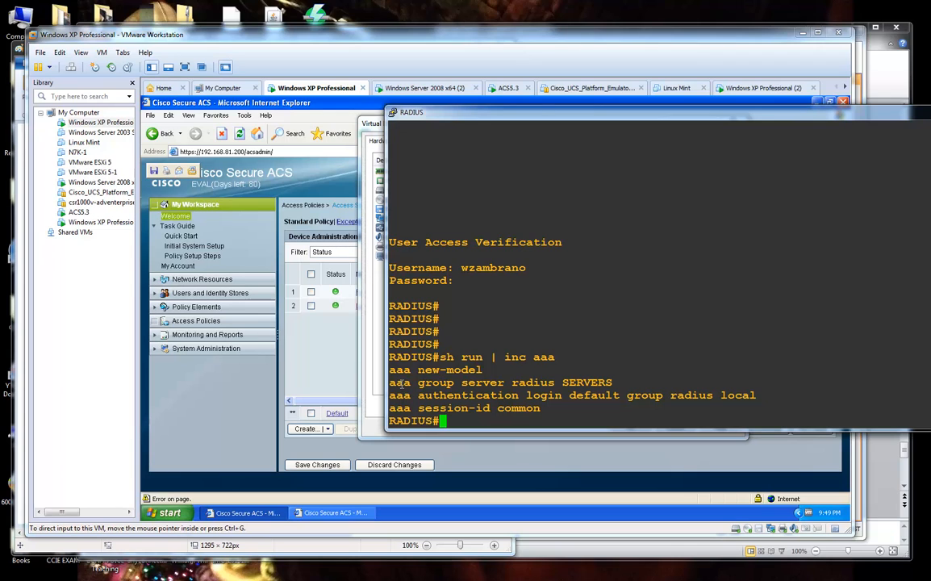
Highlight the 'aaa authentication' words in the output, then bring the Paint diagram forward.
drag(391, 395, 518, 396)
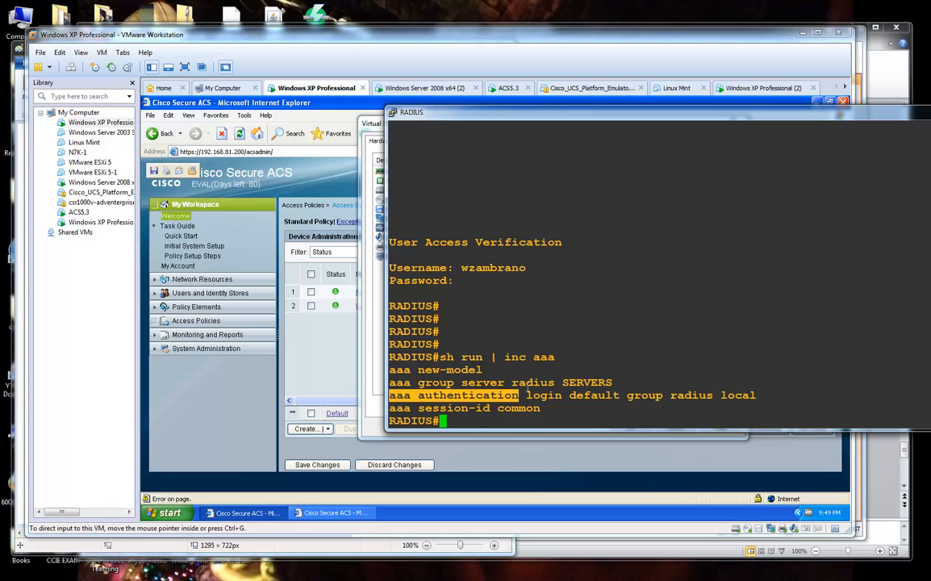
click(529, 392)
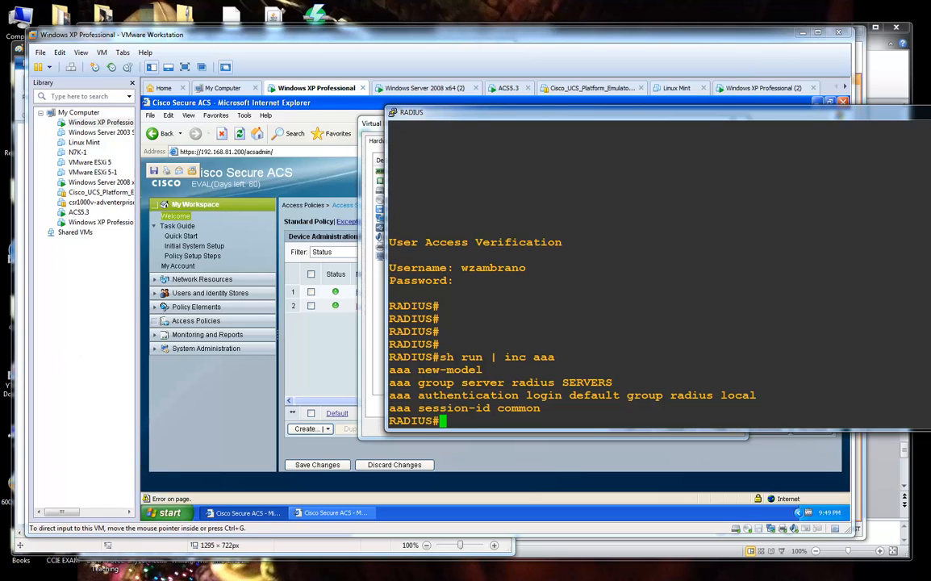
click(495, 570)
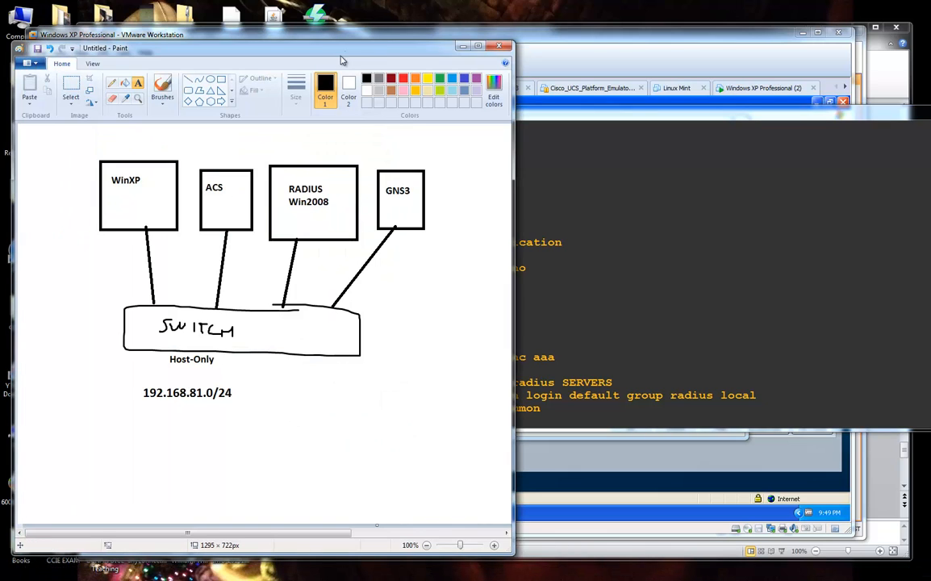
Arrange the Paint diagram and RADIUS terminal side by side.
drag(316, 49, 229, 61)
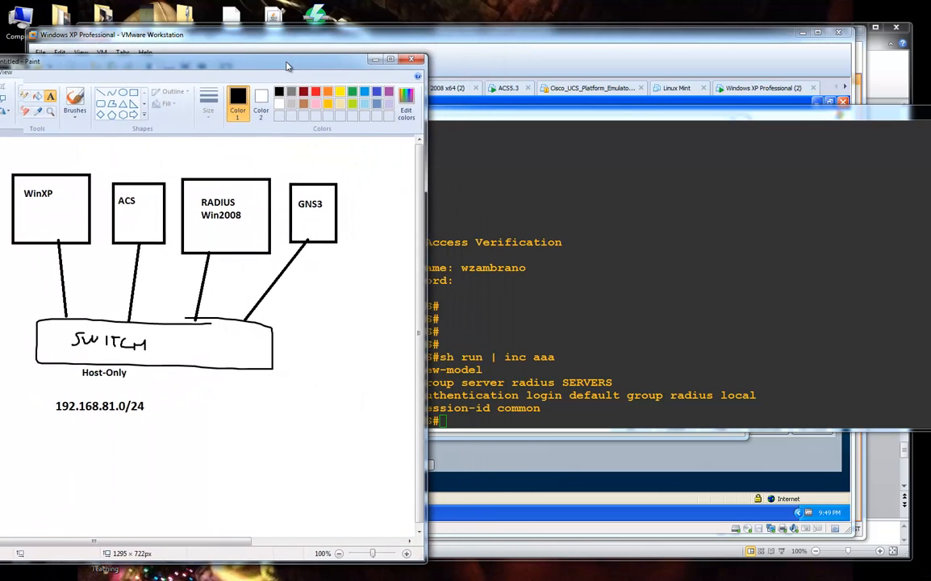
drag(286, 66, 290, 65)
drag(500, 122, 561, 128)
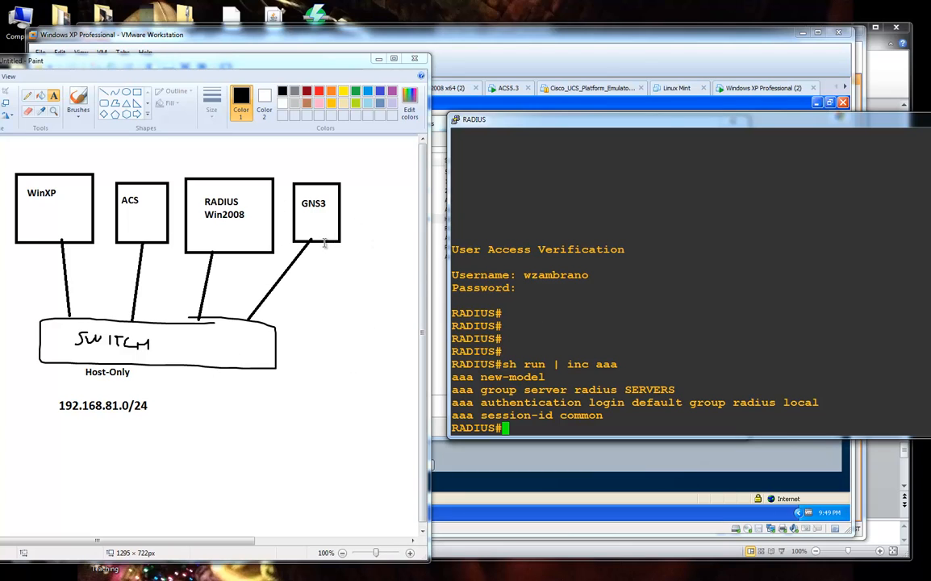
Ping 192.168.81.99 from the RADIUS router, then return to the VM settings window.
text(ping 192.168.)
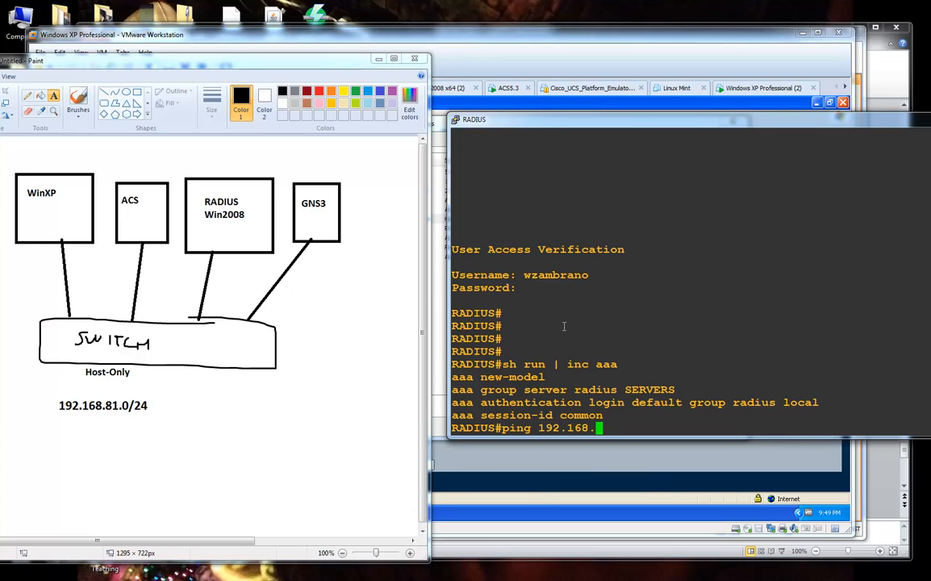
text(81.99)
key(Return)
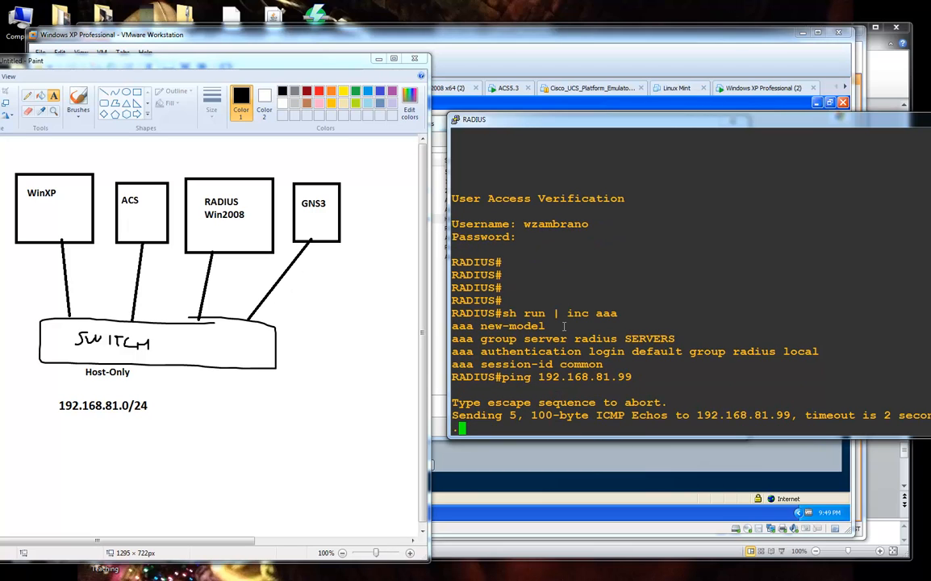
click(543, 59)
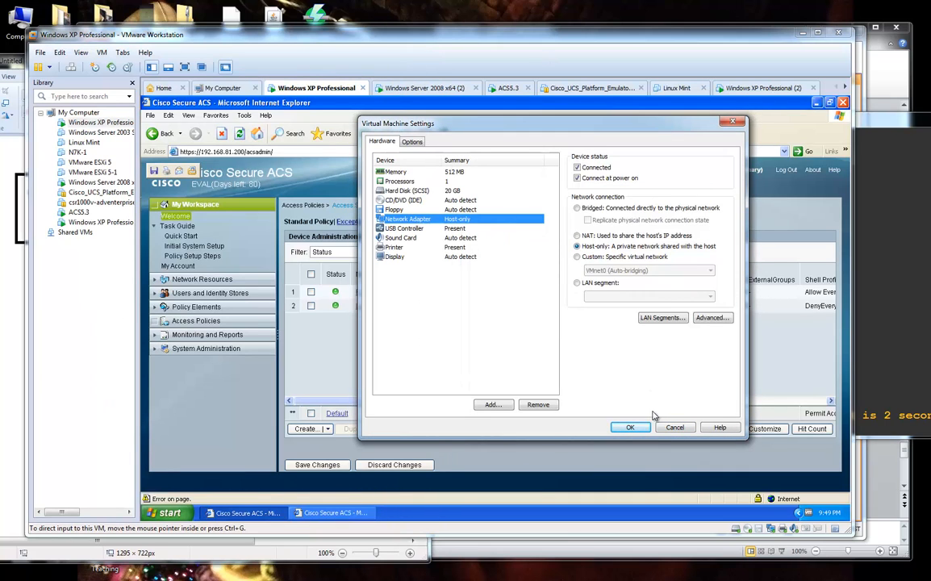
Cancel VM Settings and run ipconfig in the XP guest, showing 192.168.81.101.
click(674, 428)
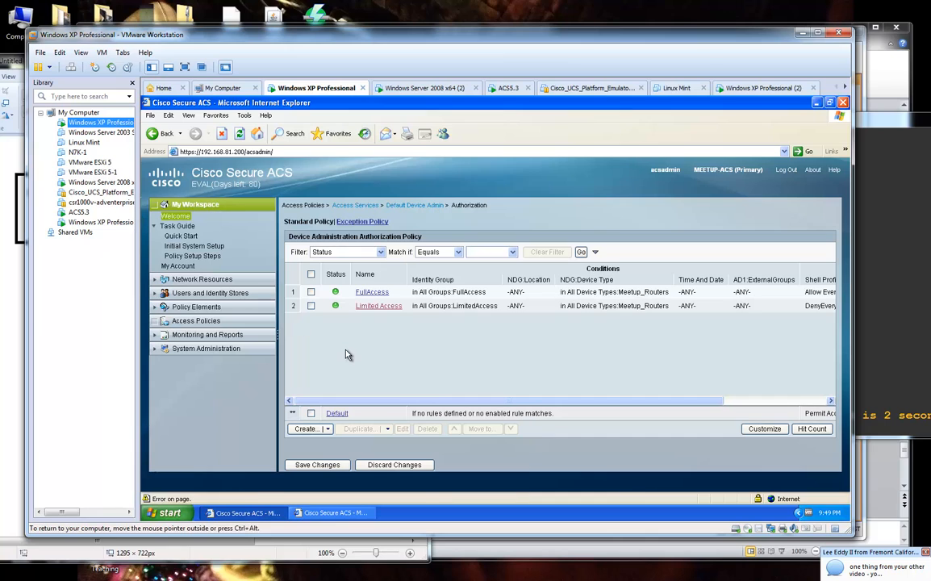
click(89, 223)
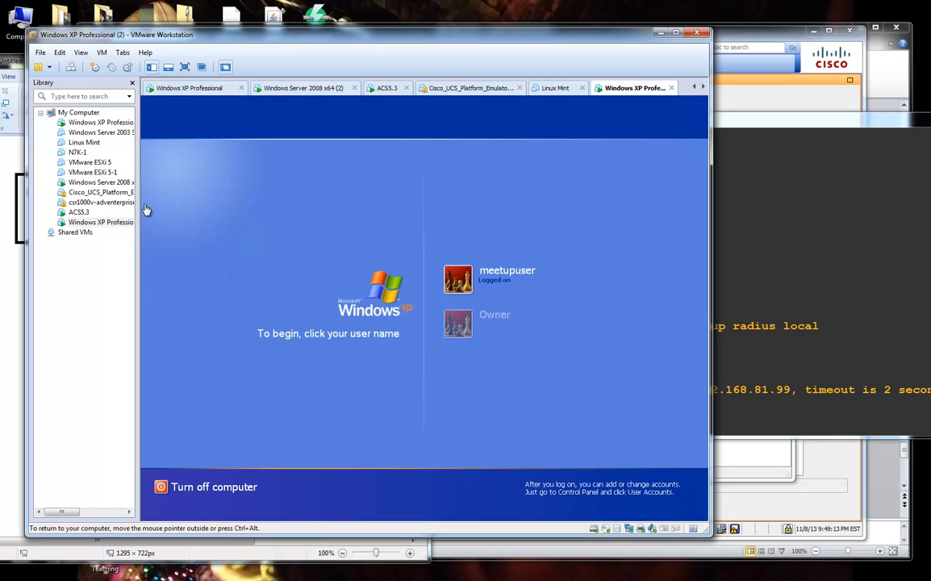
click(93, 122)
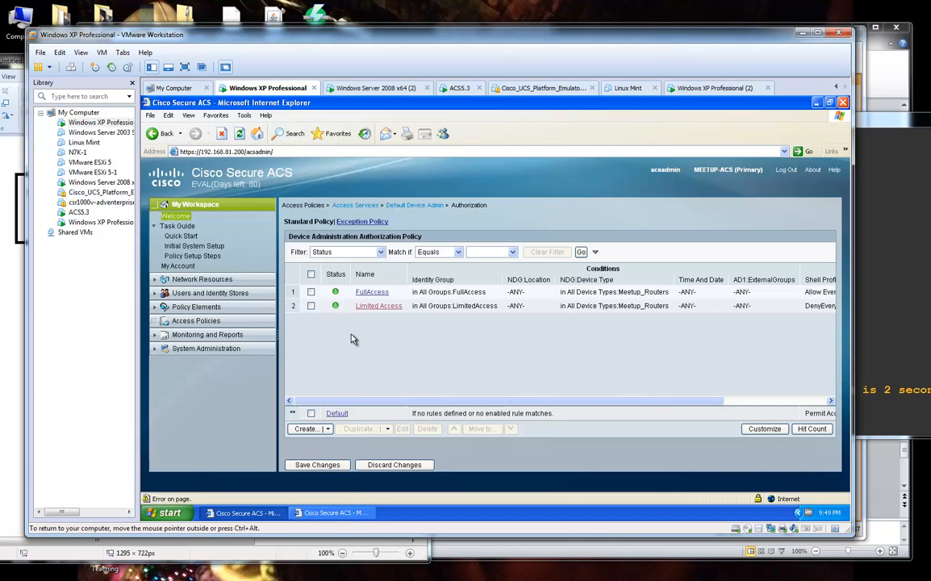
click(178, 514)
click(202, 346)
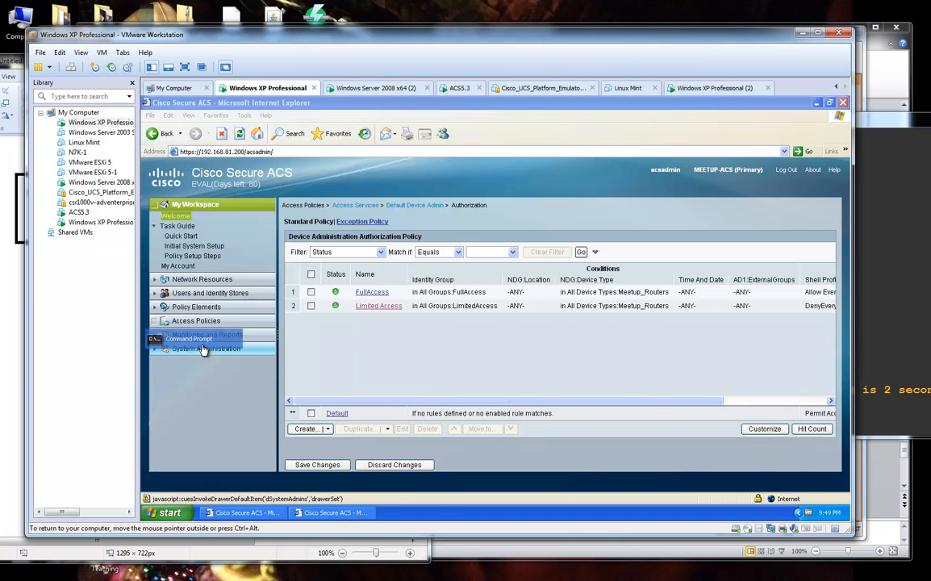
text(i)
key(BackSpace)
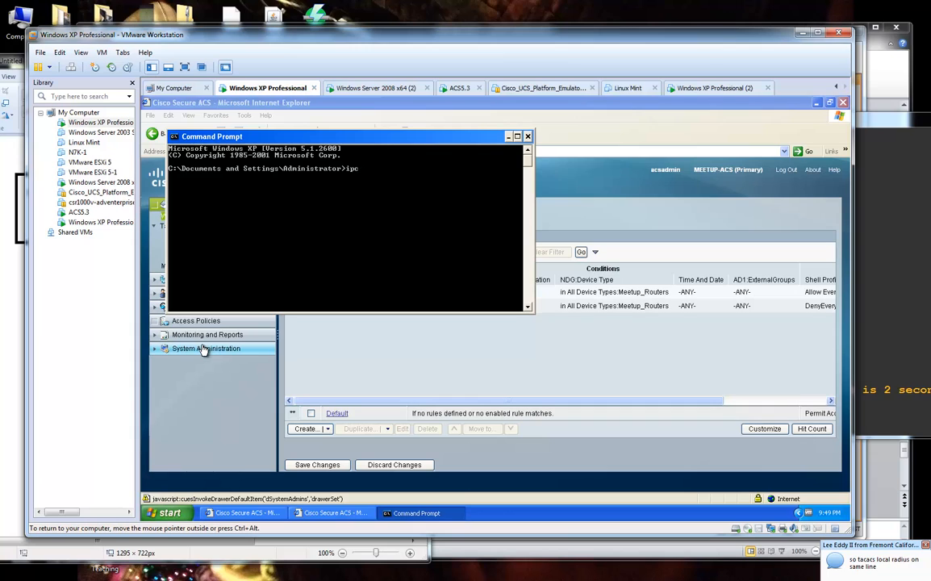
text(onfig)
key(Return)
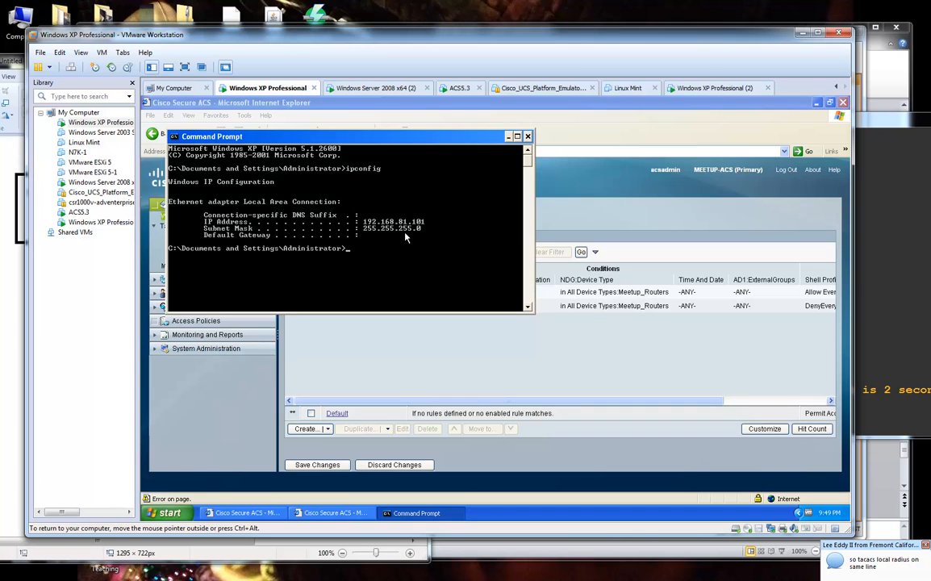
Ping 192.168.81.101 from the RADIUS router, getting 80 percent success.
click(881, 364)
key(Up)
key(BackSpace)
key(BackSpace)
text(101)
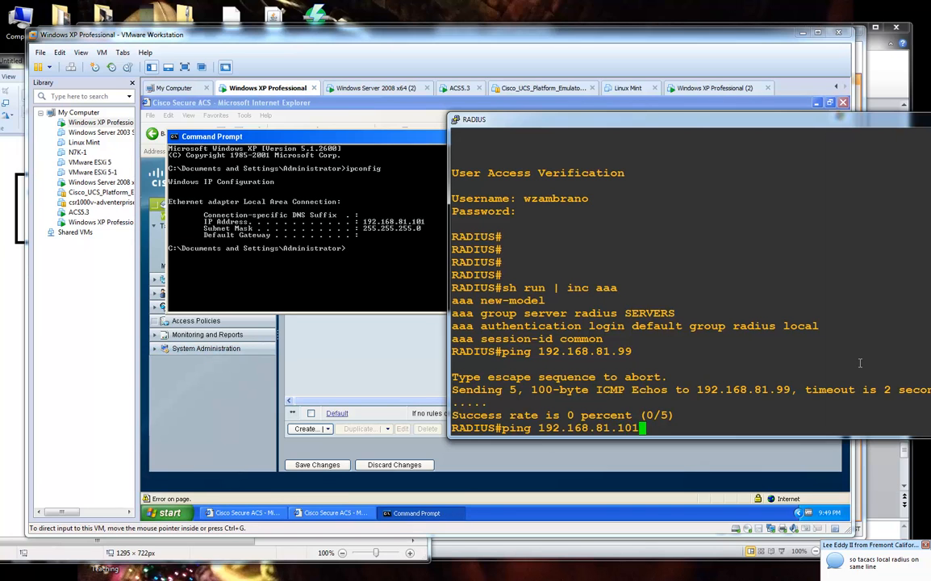
key(Return)
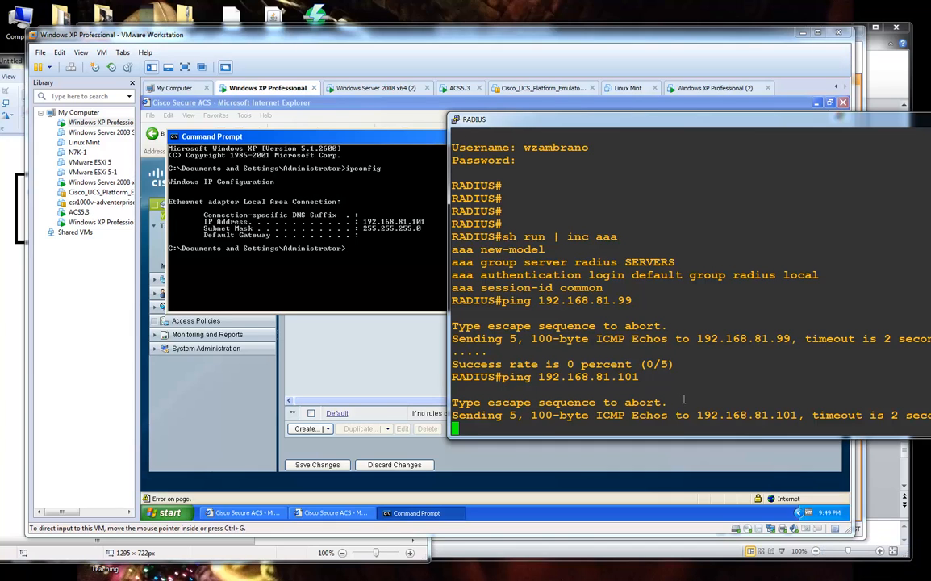
triple_click(508, 403)
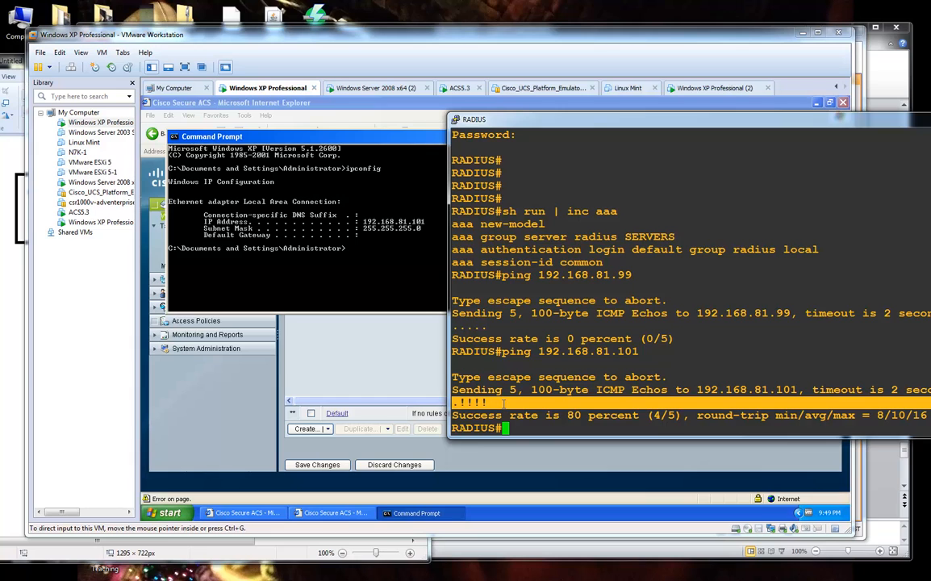
click(2, 341)
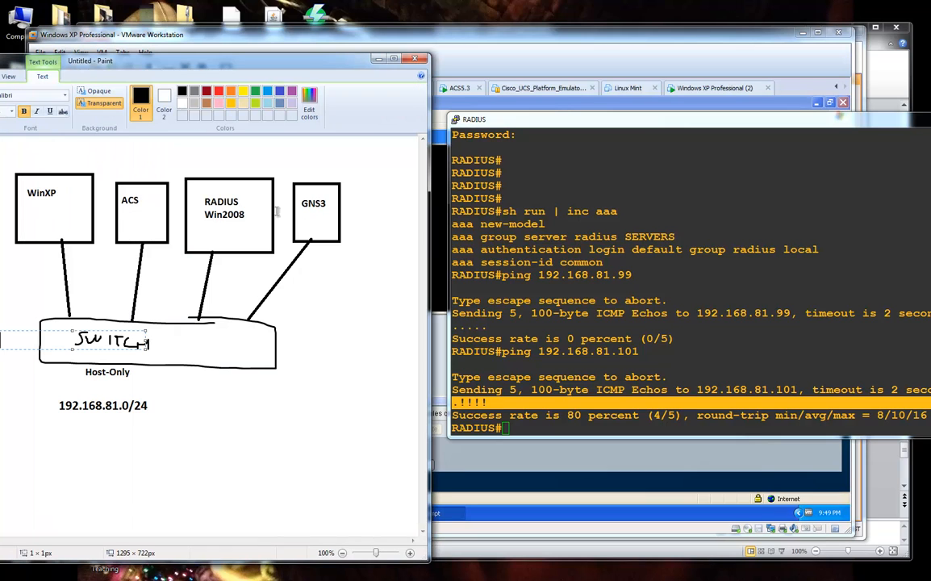
click(206, 92)
drag(100, 62, 259, 62)
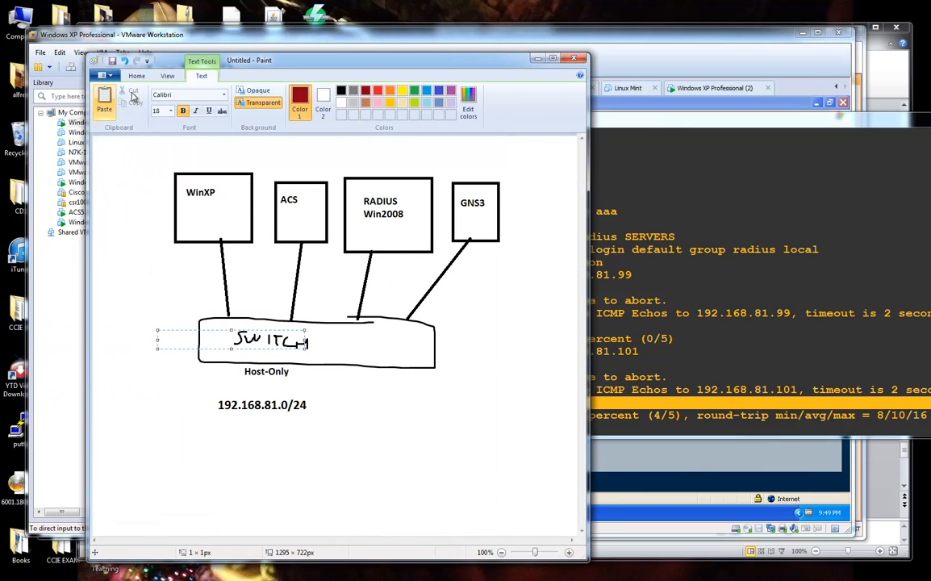
drag(589, 233, 725, 233)
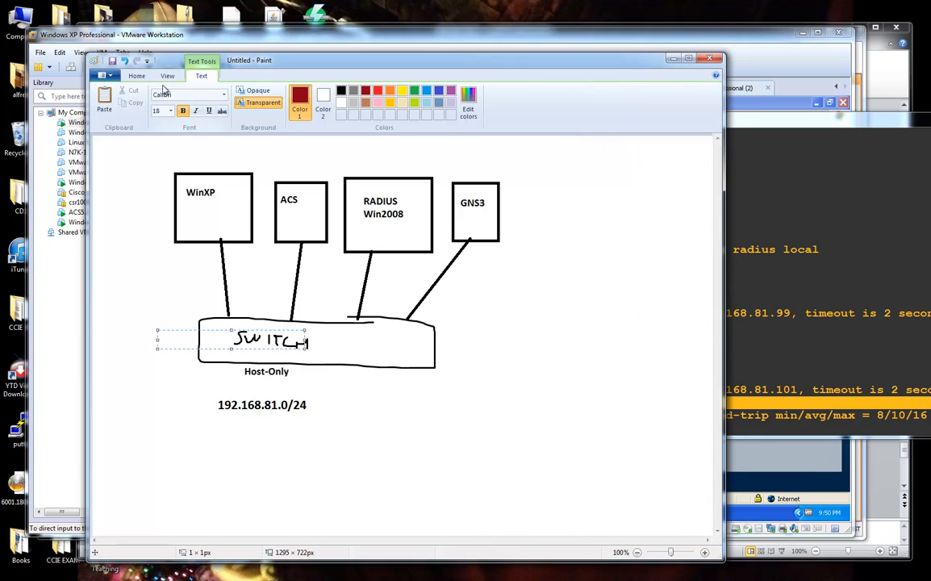
click(137, 75)
click(275, 97)
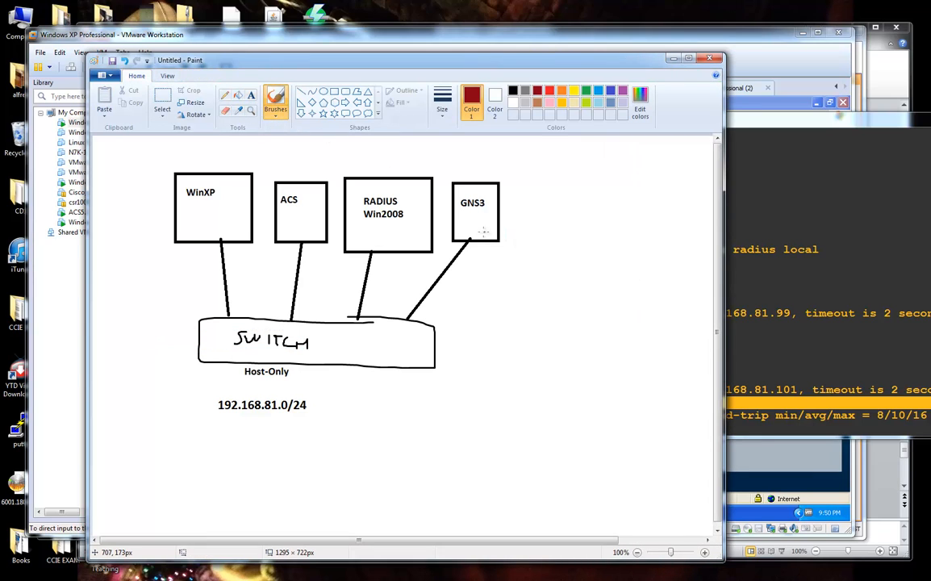
mouse_move(483, 232)
mouse_down()
mouse_move(479, 292)
mouse_move(339, 347)
mouse_move(243, 283)
mouse_move(230, 246)
mouse_move(240, 260)
mouse_move(278, 259)
mouse_up()
drag(442, 61, 364, 71)
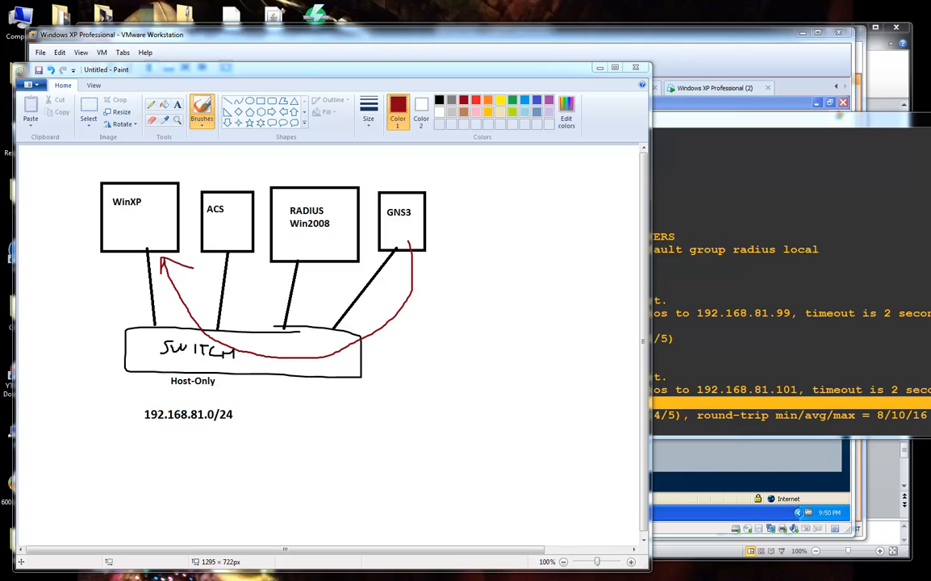
click(777, 415)
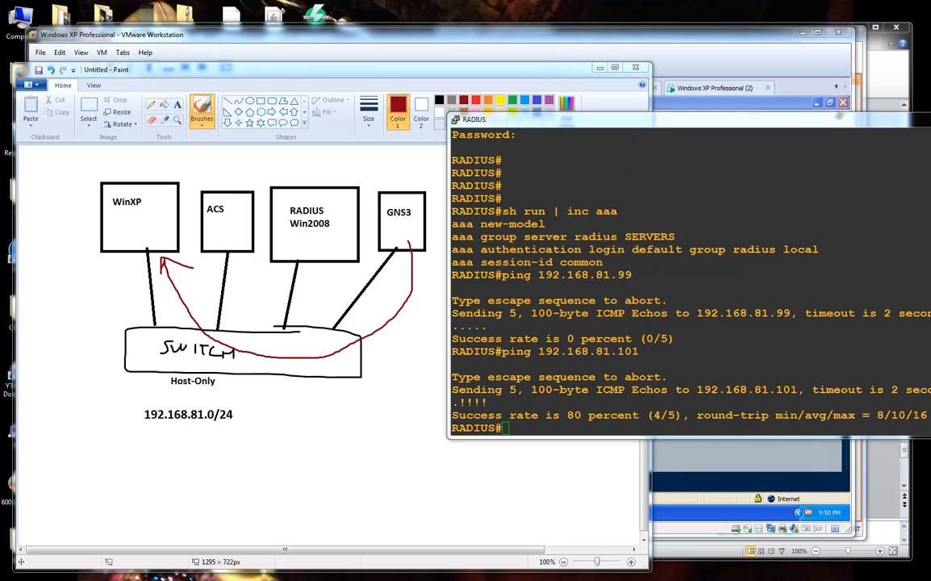
drag(930, 33, 928, 33)
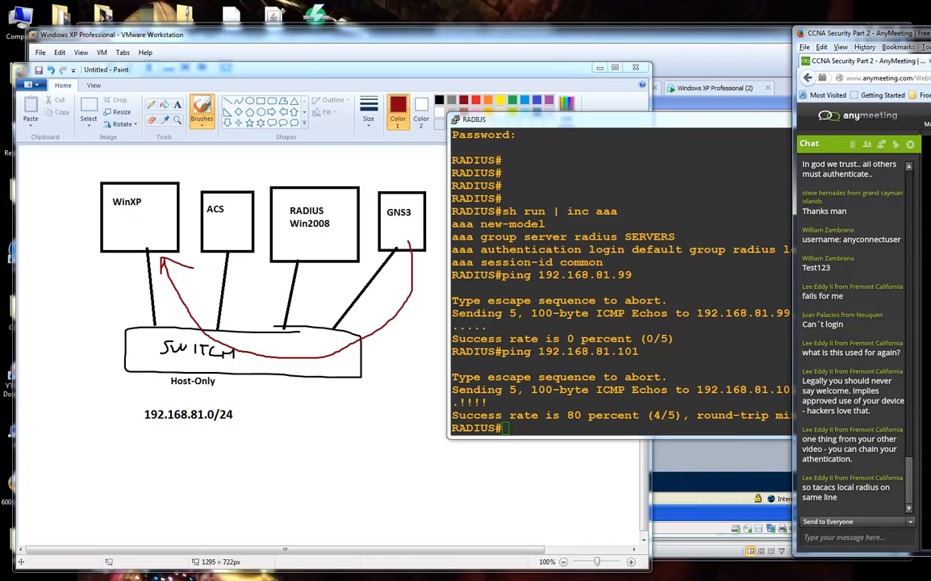
drag(928, 34, 930, 33)
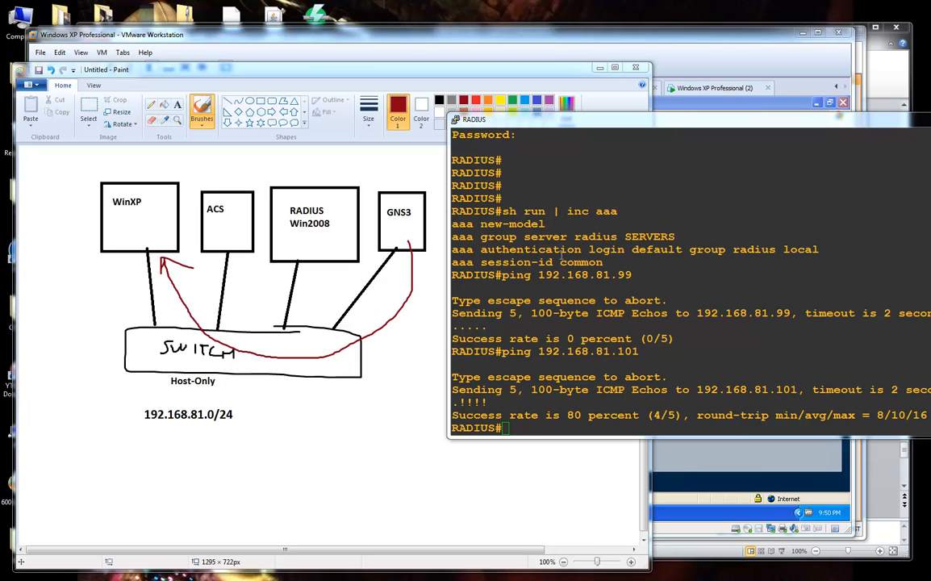
drag(465, 251, 817, 251)
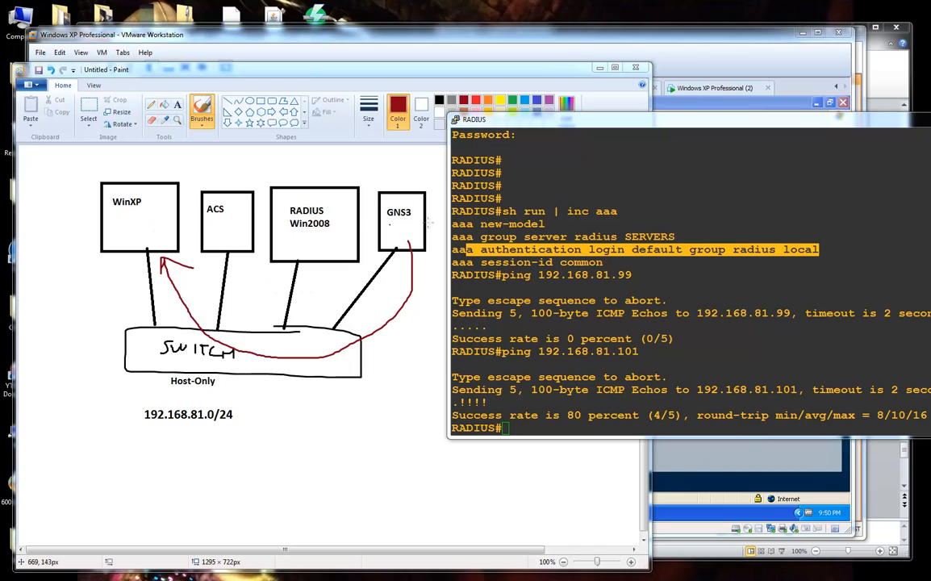
Close the XP command prompt and confirm the Windows XP VM's adapter is Host-only.
click(415, 48)
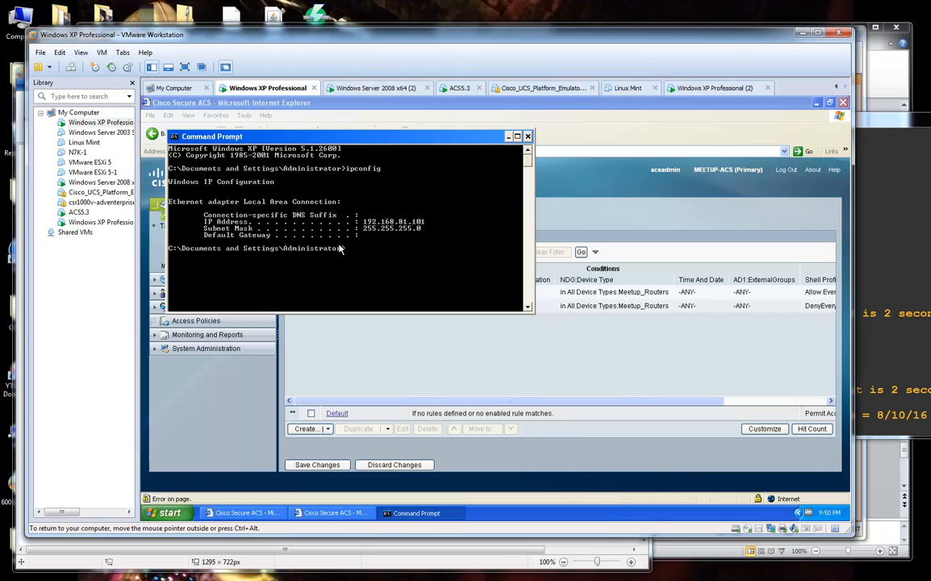
click(528, 137)
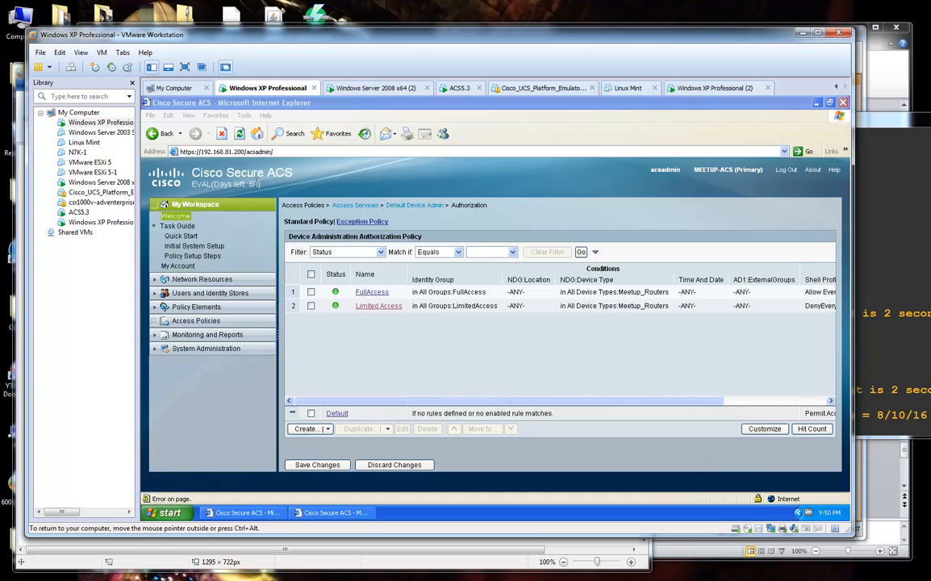
right_click(105, 128)
click(162, 301)
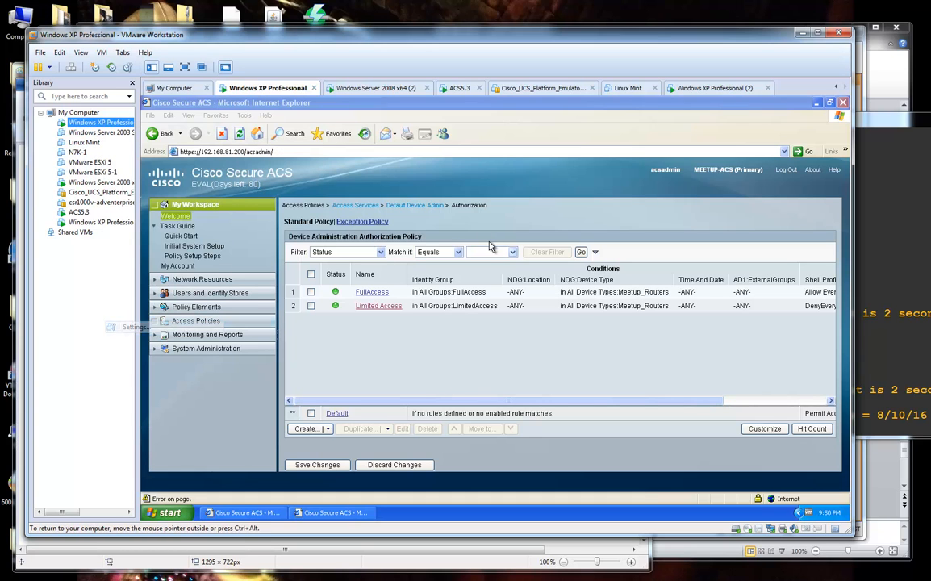
click(343, 223)
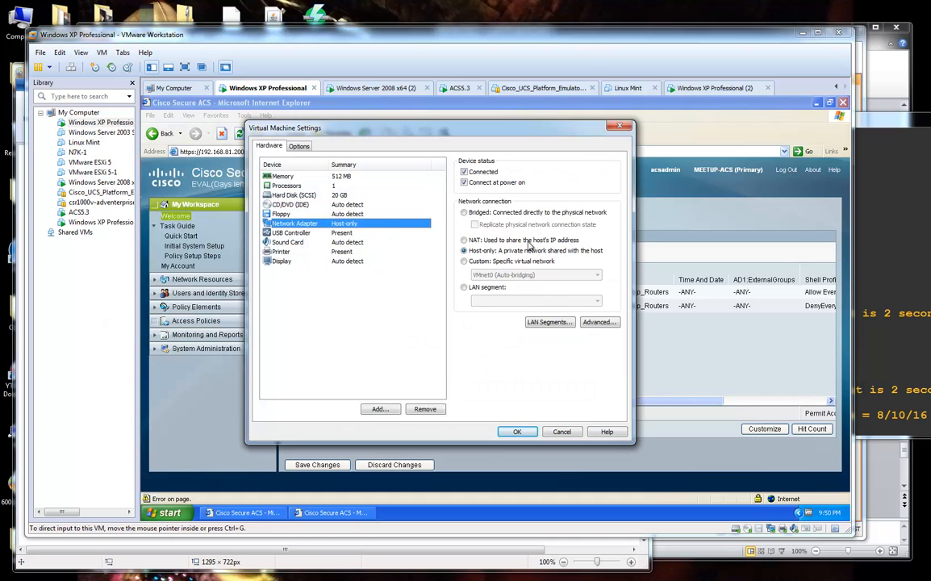
click(517, 432)
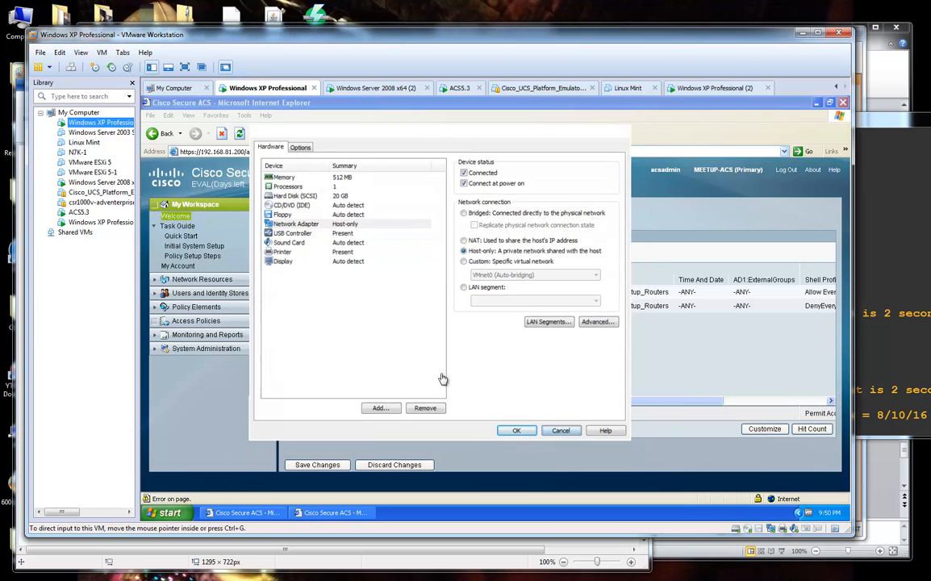
Confirm the ACS5.3 VM's network adapter is Host-only, then bring GNS3 forward.
right_click(87, 223)
click(78, 211)
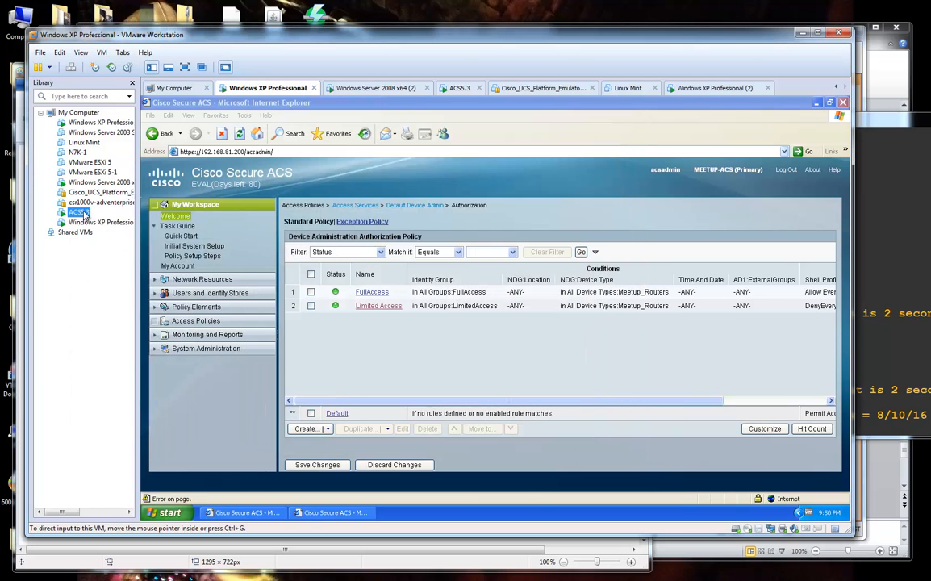
right_click(78, 212)
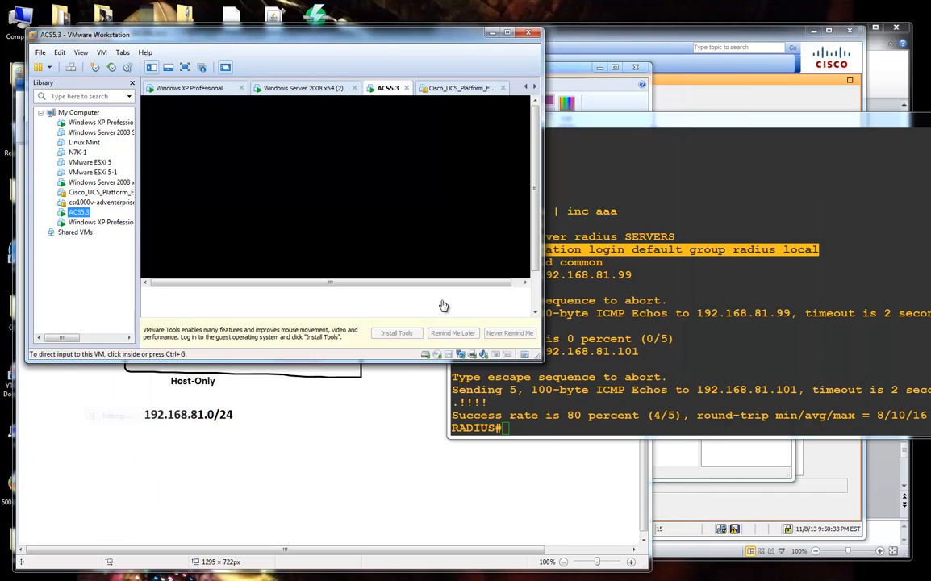
key(ctrl+d)
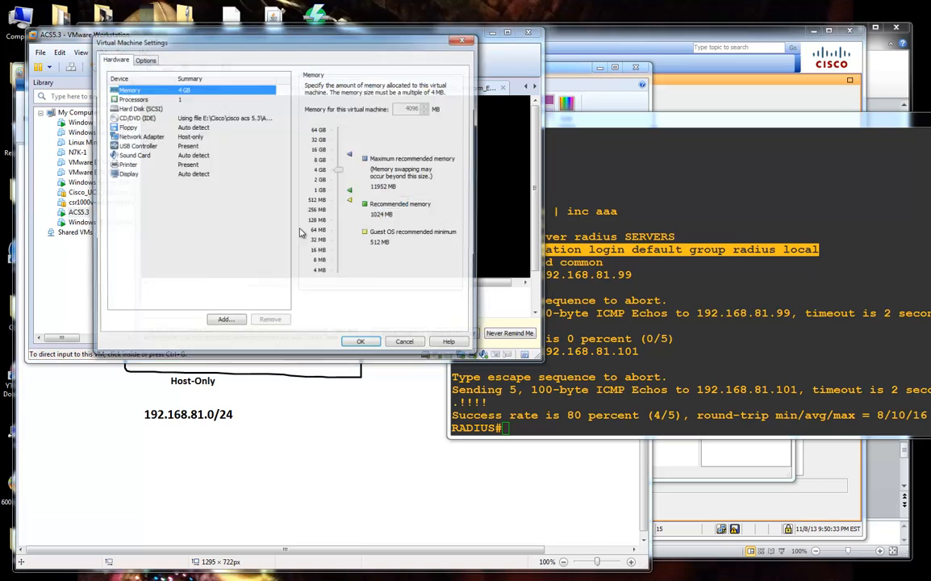
click(231, 138)
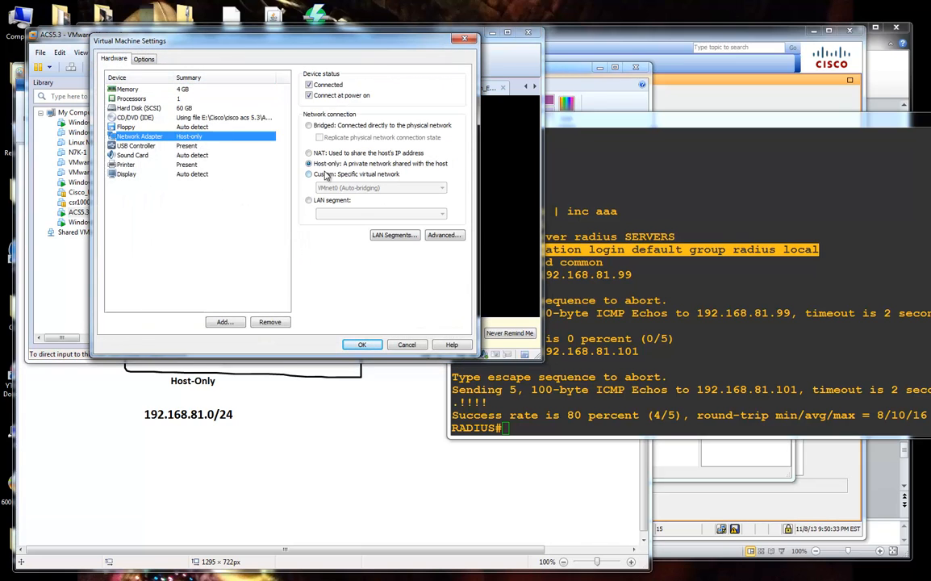
click(362, 345)
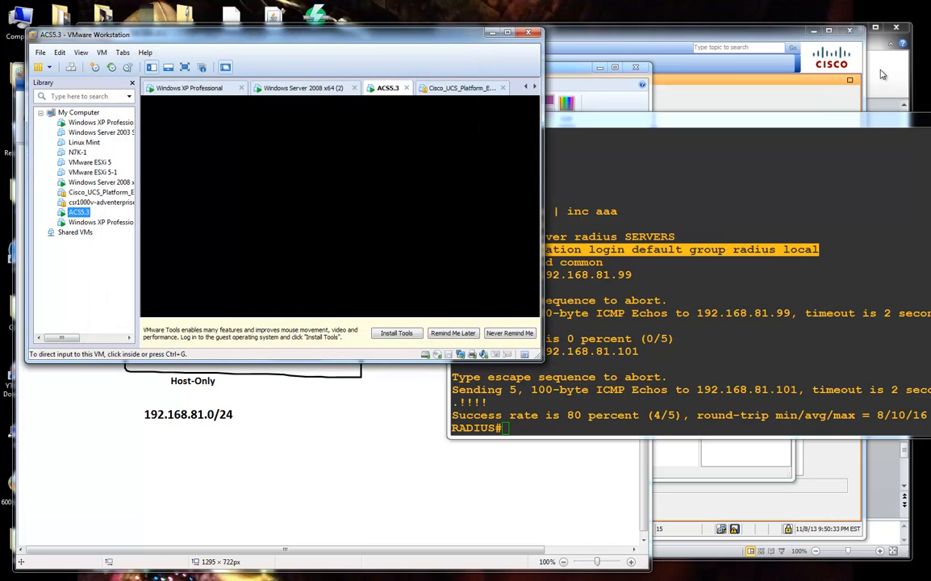
click(399, 570)
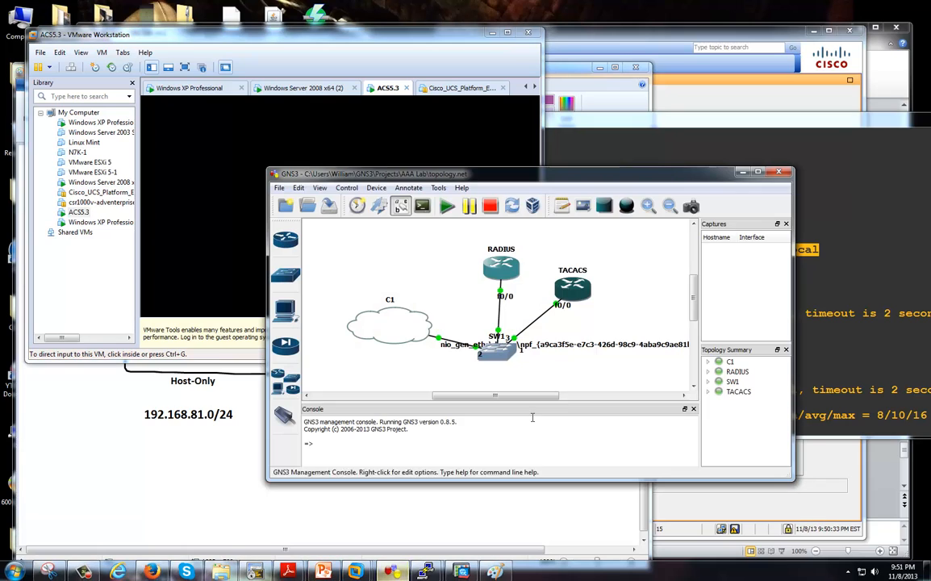
Compare the C1 cloud's NIO Ethernet adapter list against its bound VMware VMnet1 adapter.
right_click(412, 332)
click(439, 341)
click(319, 181)
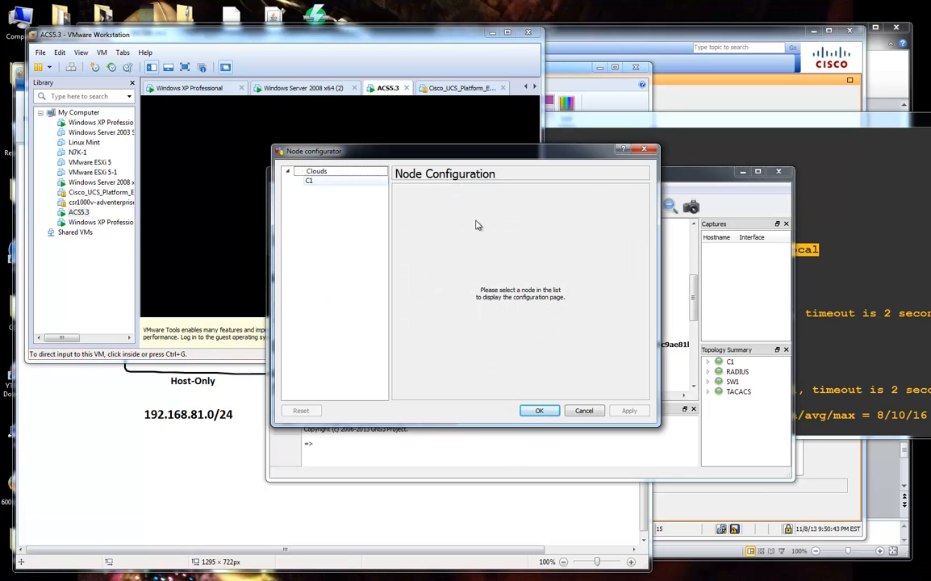
click(579, 224)
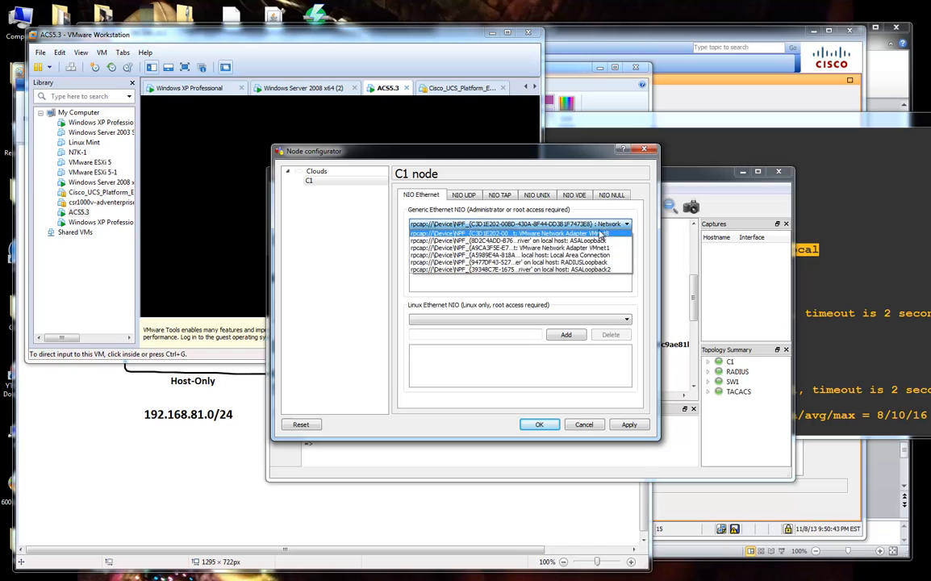
click(608, 225)
click(607, 257)
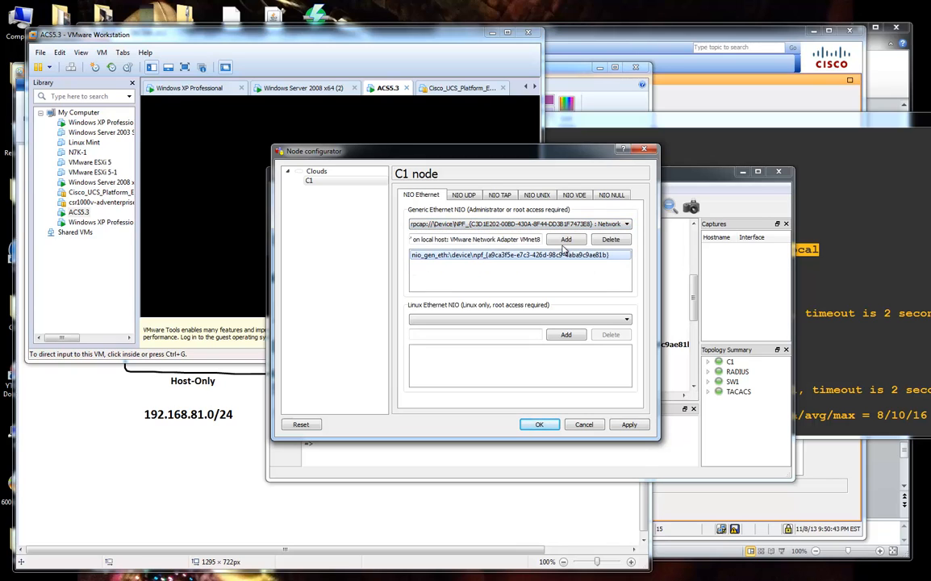
click(601, 224)
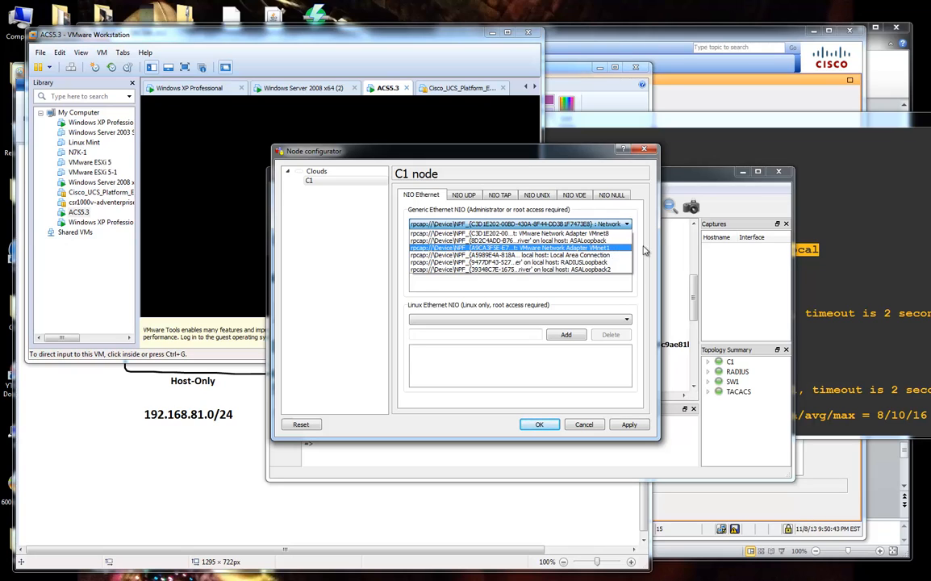
click(643, 246)
click(555, 261)
click(517, 321)
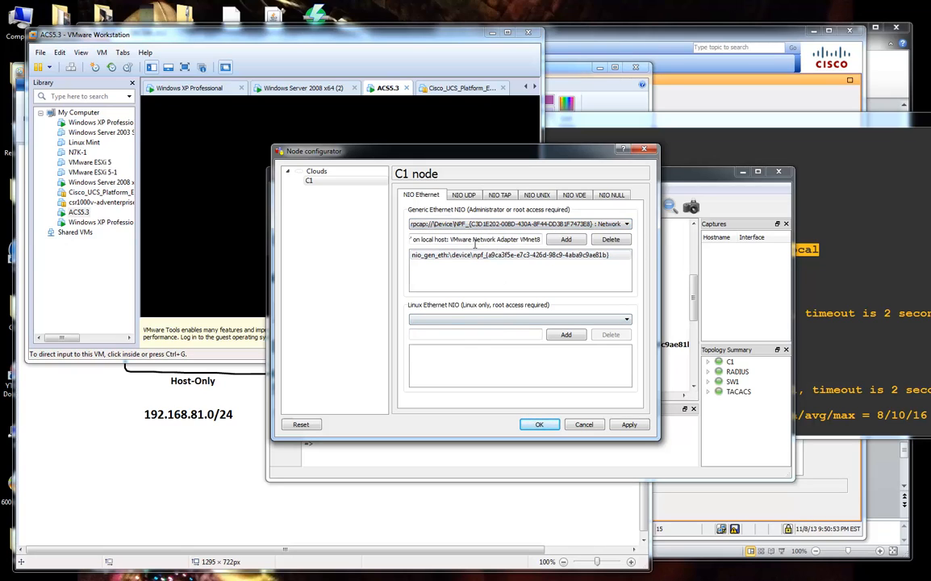
Read the bound adapter's full name, close the C1 configuration and return to Paint.
drag(461, 242, 400, 241)
click(432, 239)
click(447, 240)
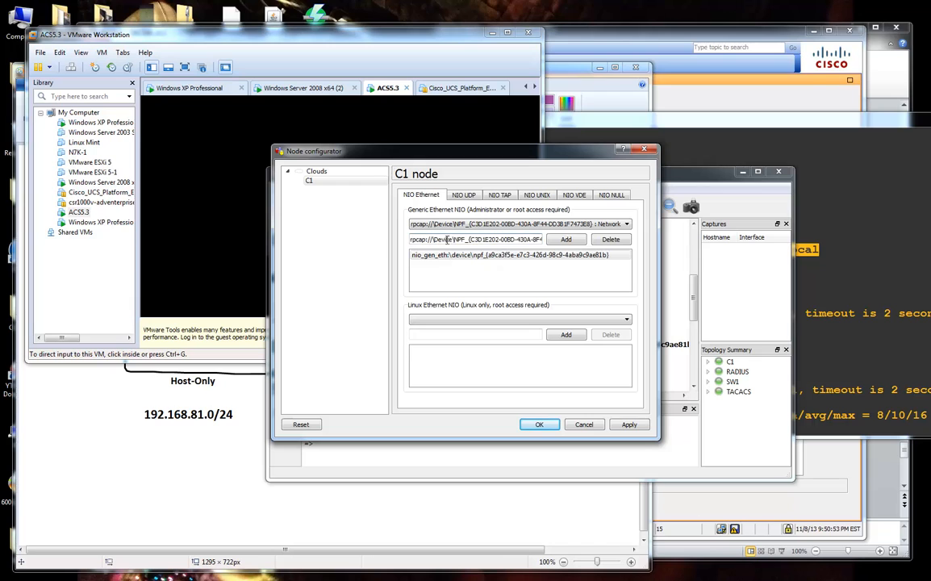
drag(489, 242, 560, 244)
click(520, 241)
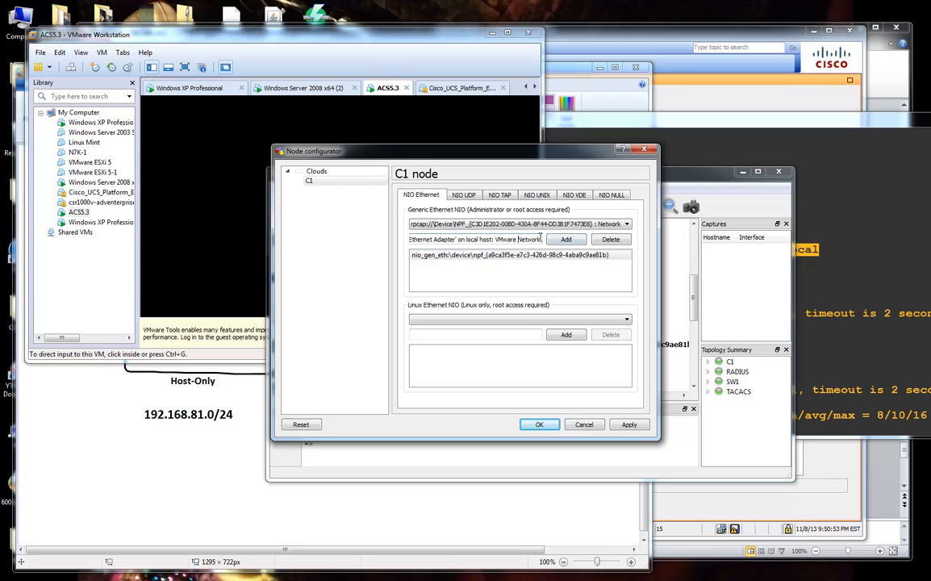
click(587, 428)
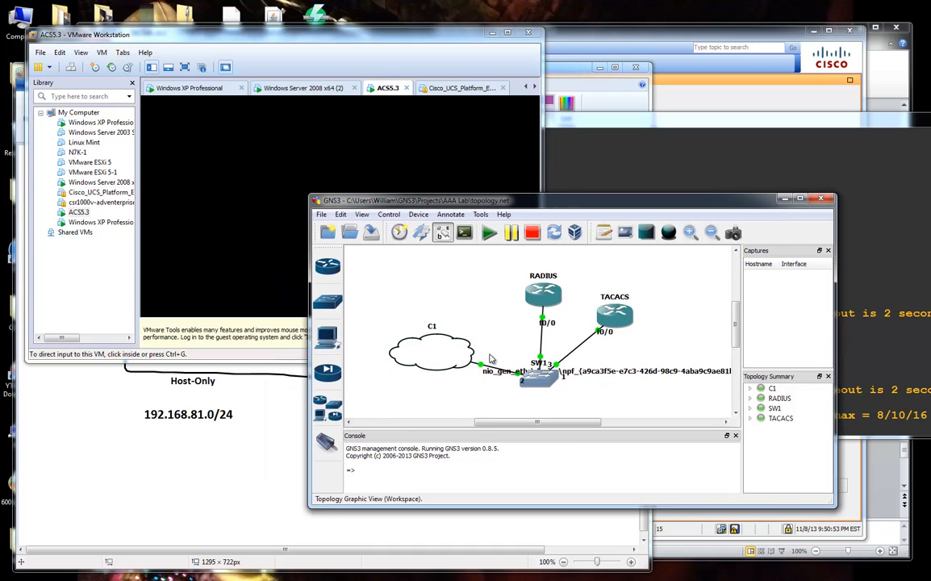
click(295, 401)
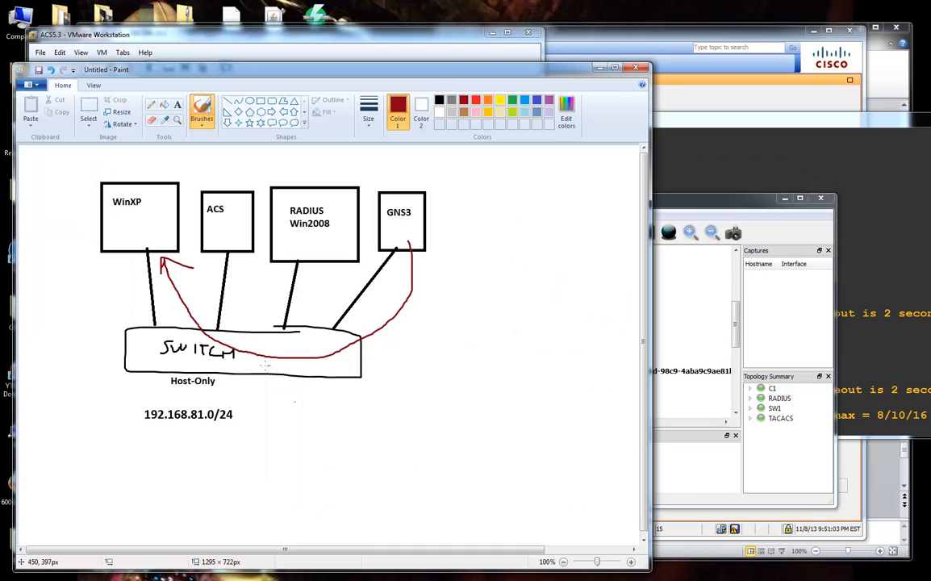
Hand-write a red 'VM ARE' note under the switch, then refresh the RADIUS router prompt.
mouse_move(318, 372)
mouse_down()
mouse_move(312, 381)
mouse_move(329, 377)
mouse_up()
mouse_move(340, 374)
mouse_down()
mouse_move(344, 406)
mouse_move(352, 396)
mouse_up()
mouse_move(355, 407)
mouse_down()
mouse_move(366, 397)
mouse_move(397, 402)
mouse_up()
drag(399, 397, 410, 401)
mouse_move(407, 392)
mouse_down()
mouse_move(416, 388)
mouse_move(420, 399)
mouse_up()
click(868, 343)
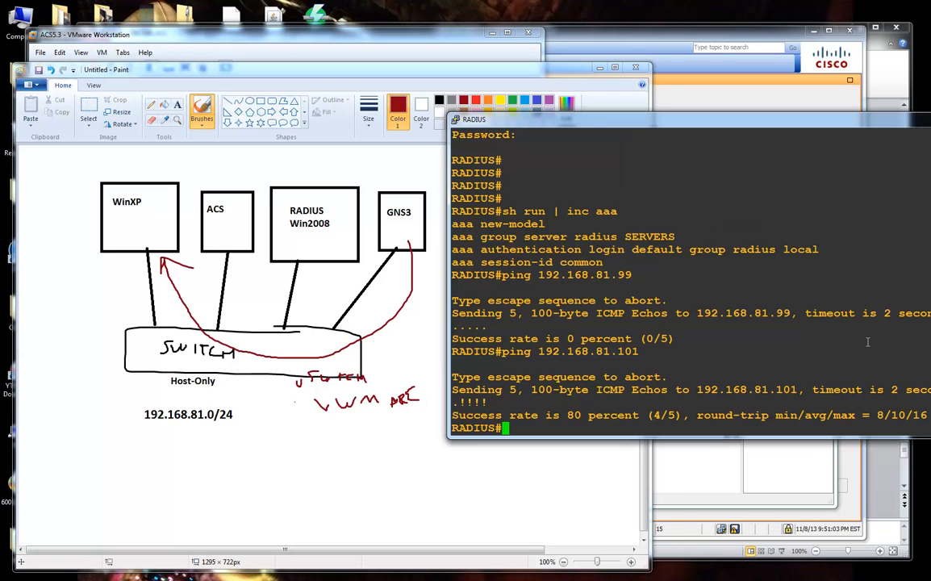
key(Return)
key(Return)
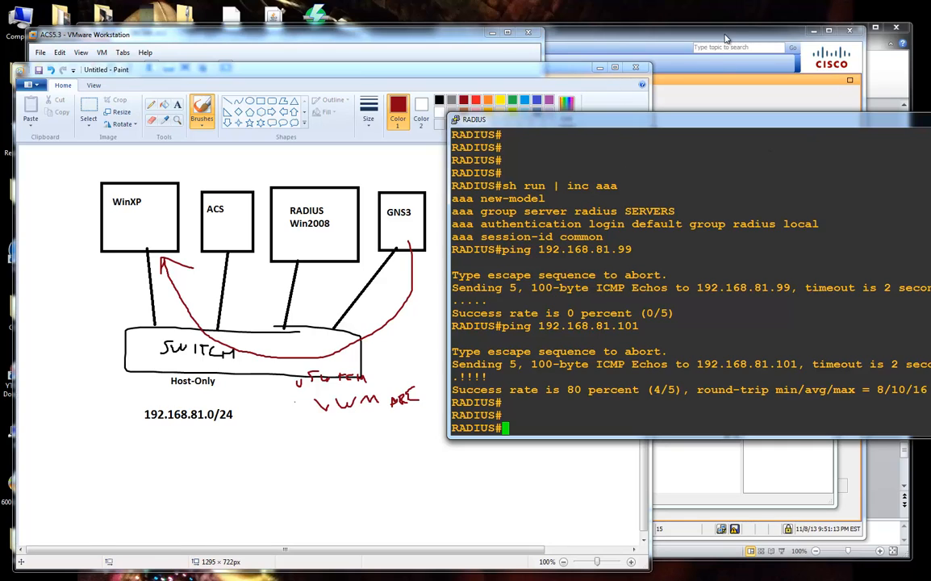
Open the CCNA Security deck at slide 2 and add an empty bullet below the meetup date.
mouse_move(455, 572)
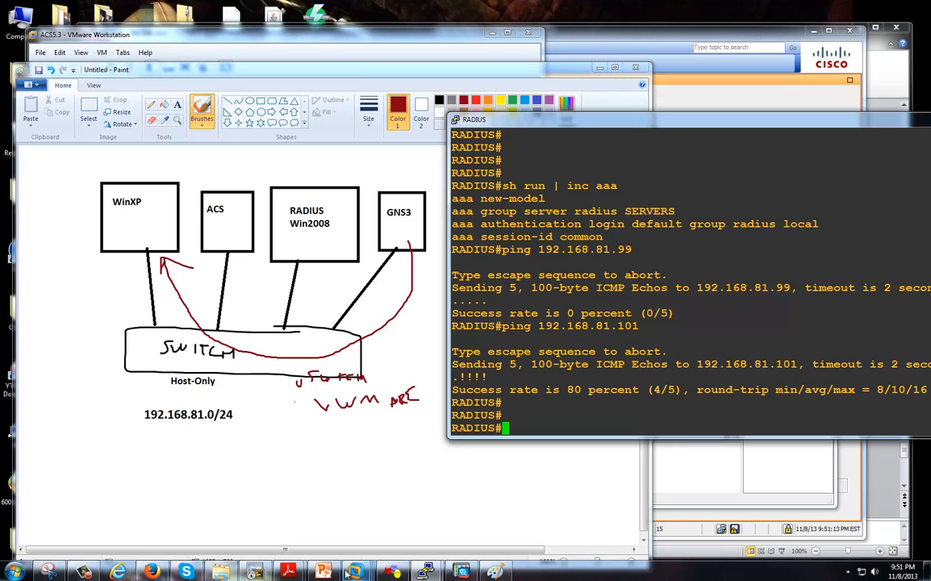
mouse_move(323, 572)
click(332, 523)
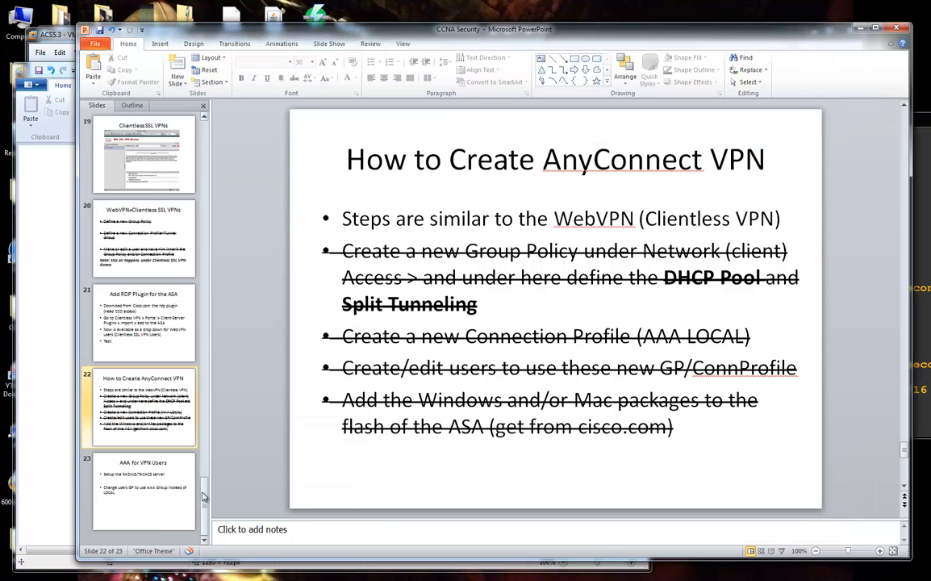
click(150, 517)
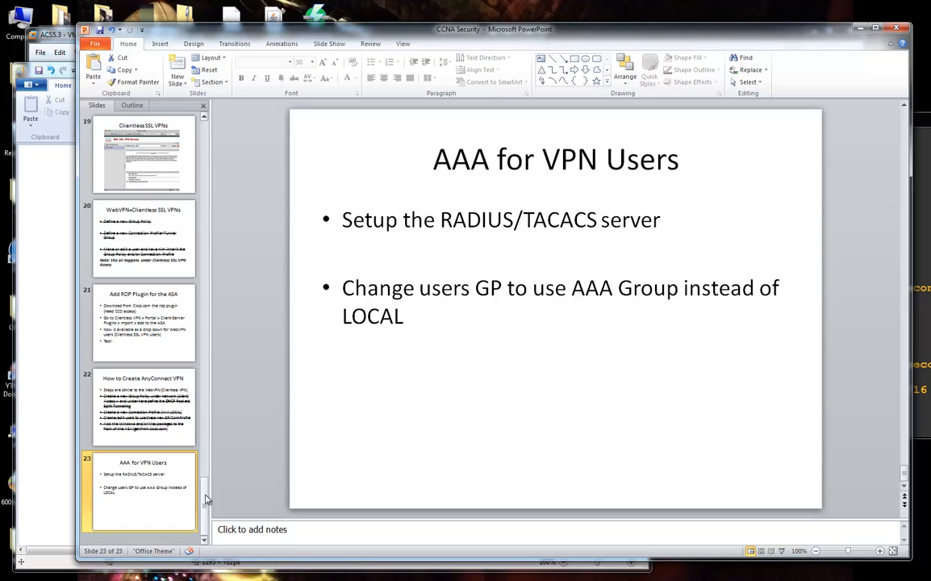
drag(205, 500, 213, 145)
click(158, 174)
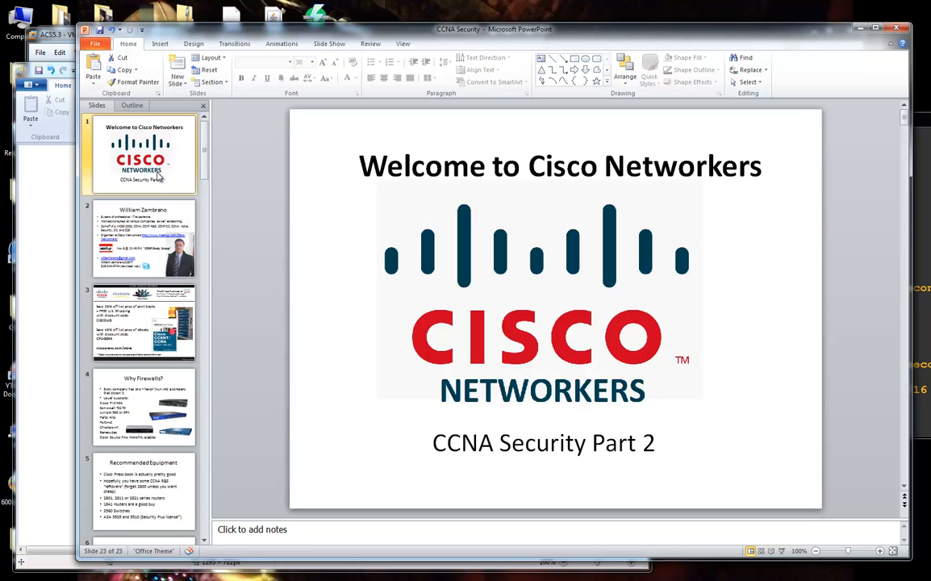
click(152, 232)
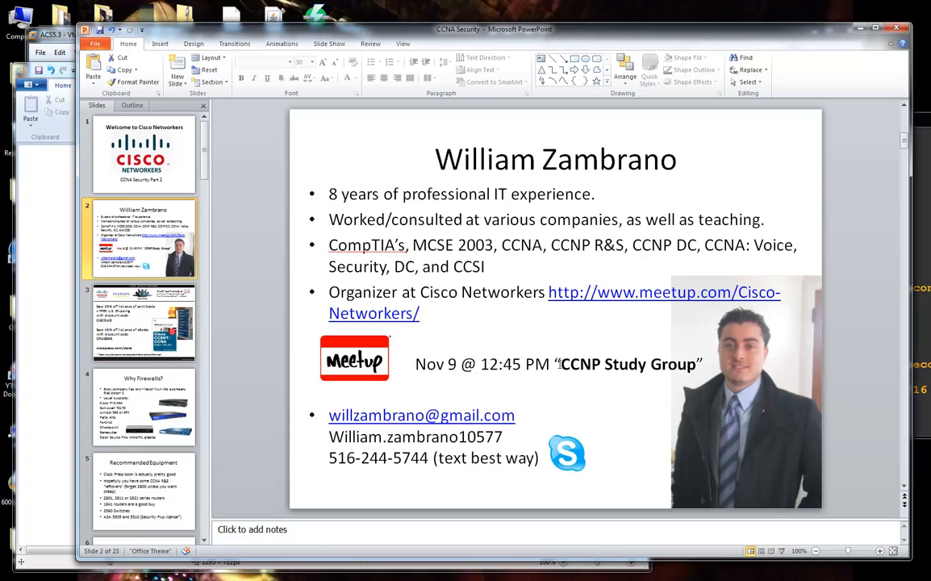
drag(430, 364, 695, 365)
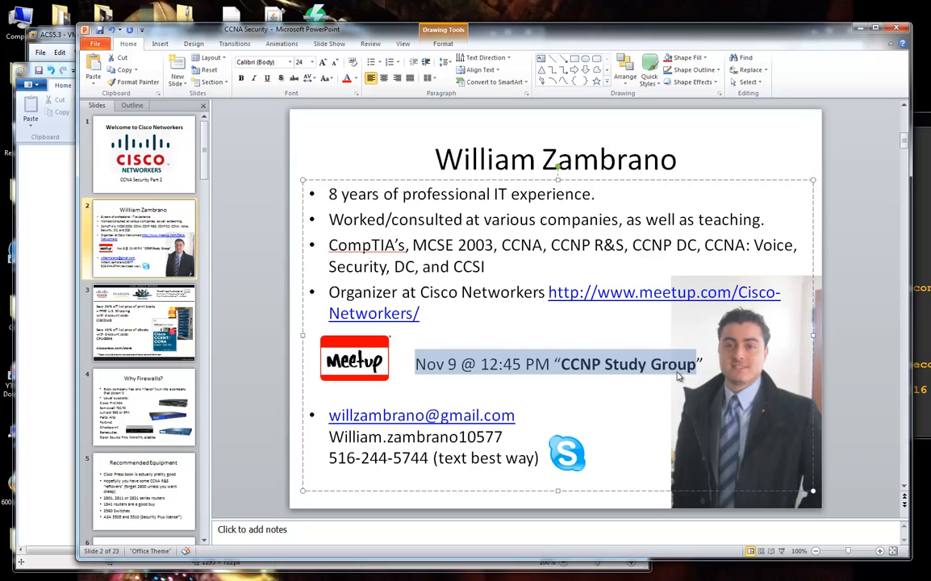
click(635, 390)
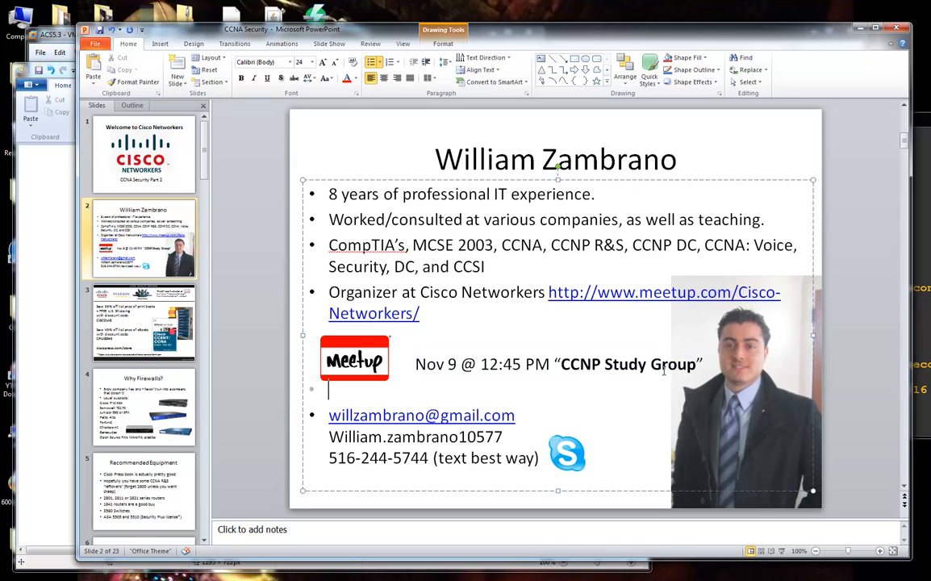